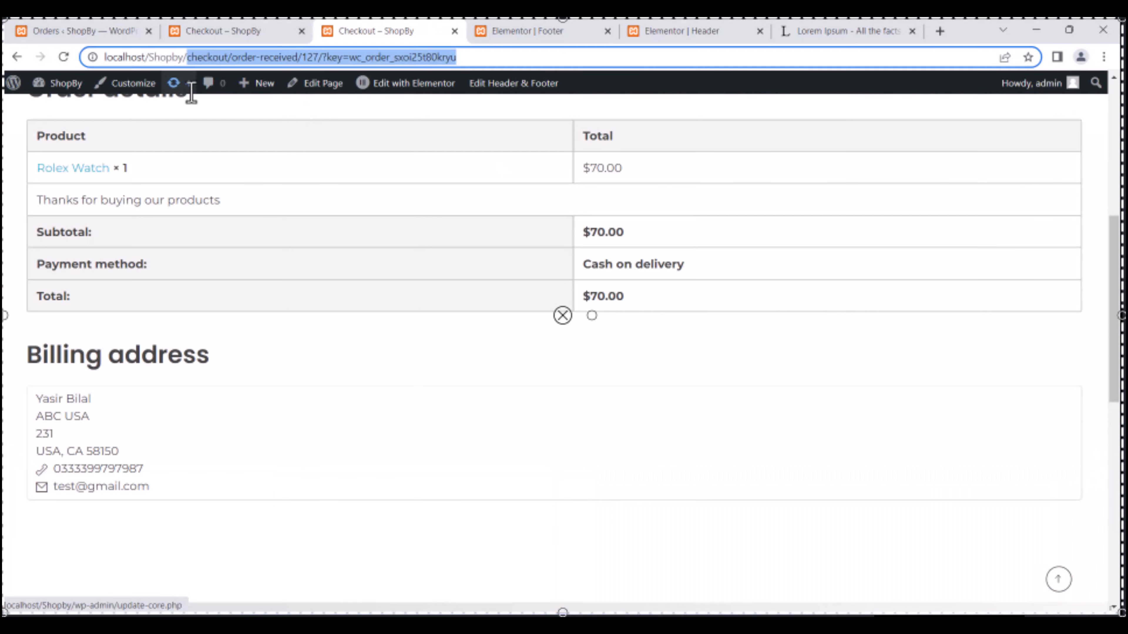
Extract WordPress 6.0.3 into htdocs, complete the ShopBy install, and add the Phlox Core plugin.
left_click(537, 29)
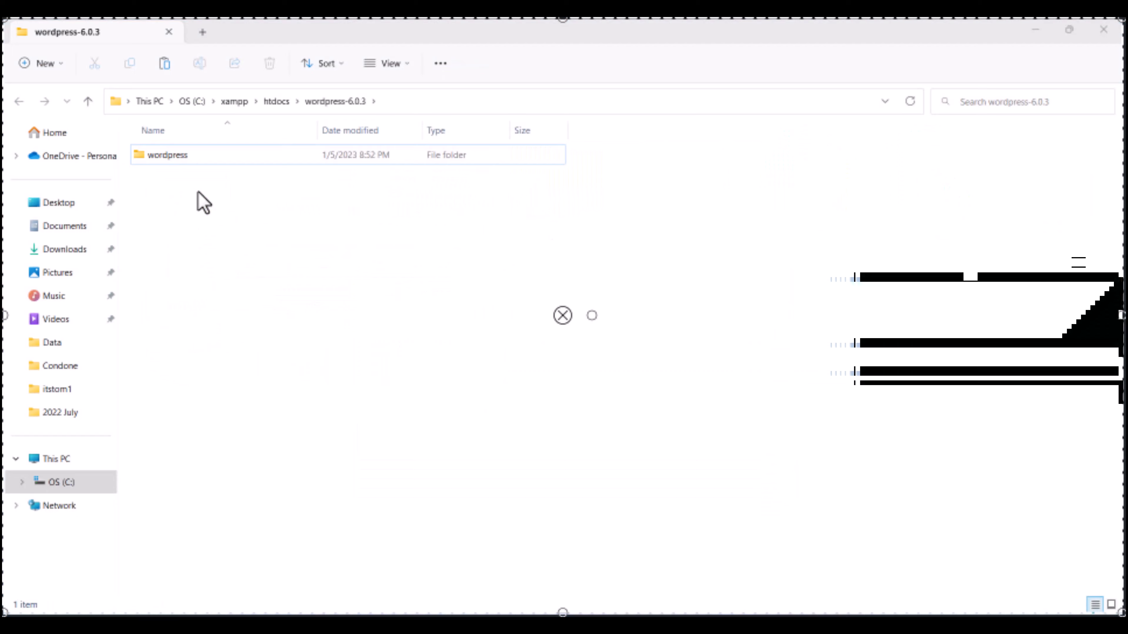
left_click(184, 156)
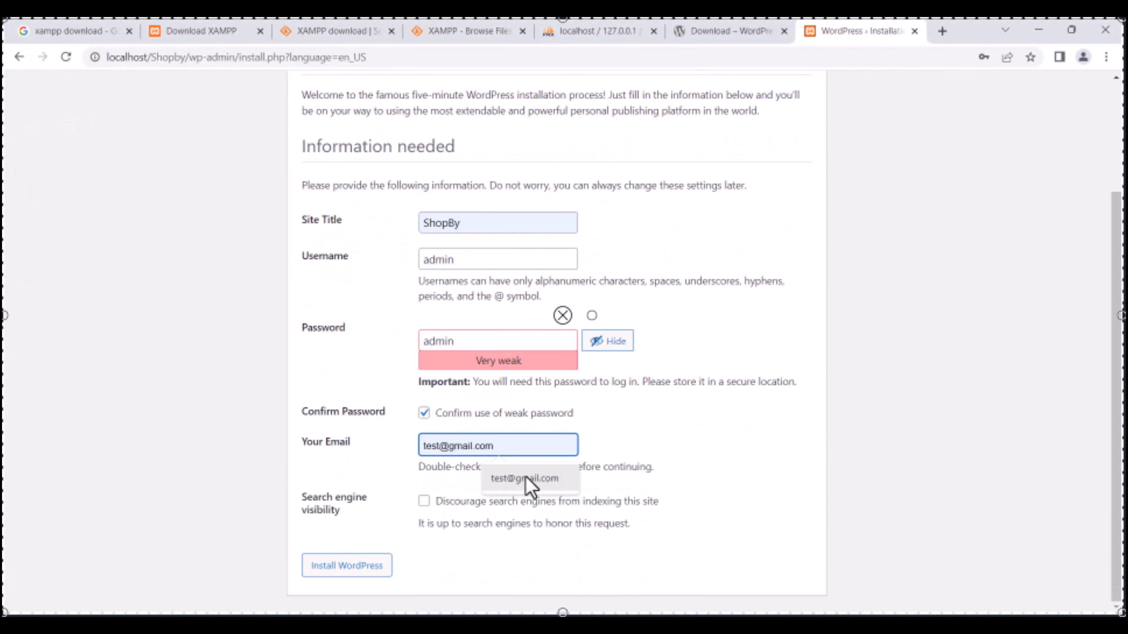
left_click(526, 480)
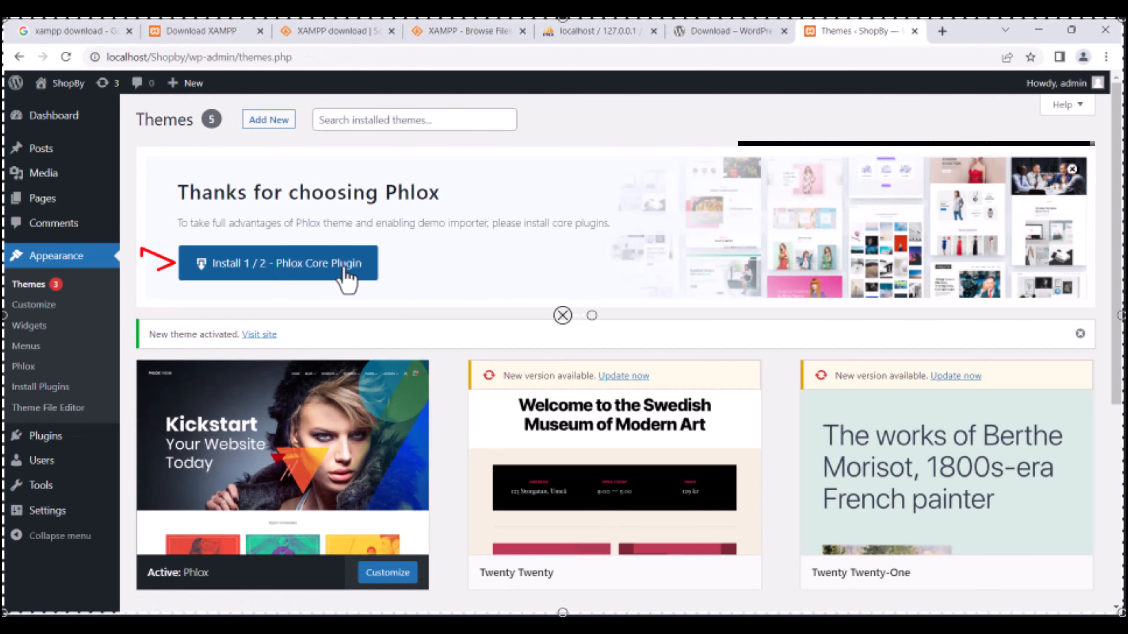
left_click(345, 273)
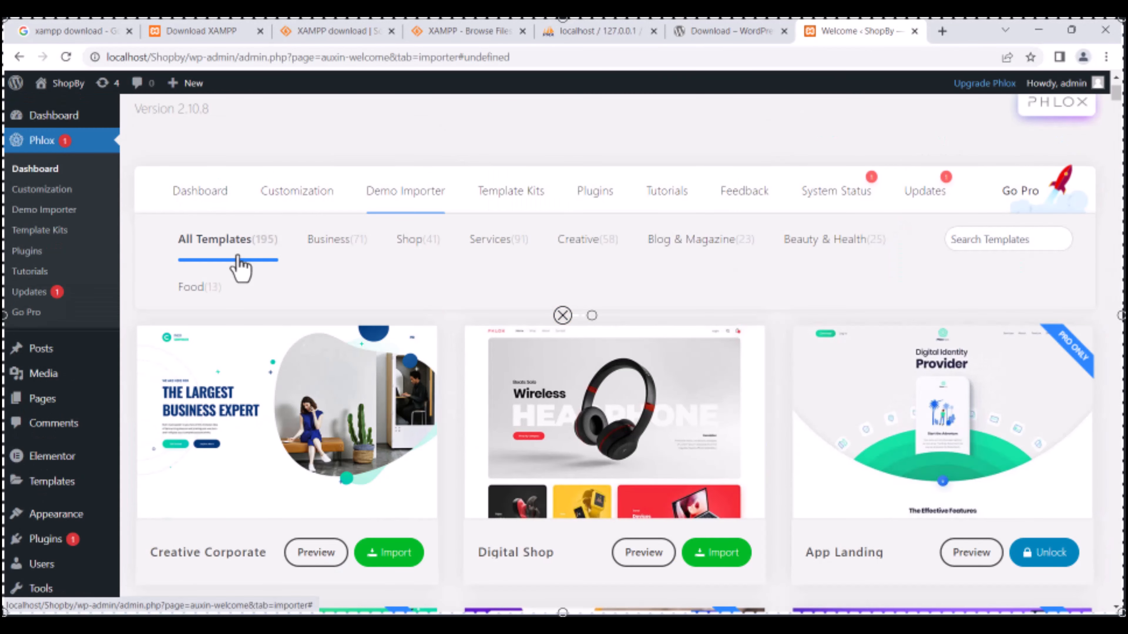
Browse the Business, Creative and Services demo template categories in Phlox Demo Importer.
left_click(330, 239)
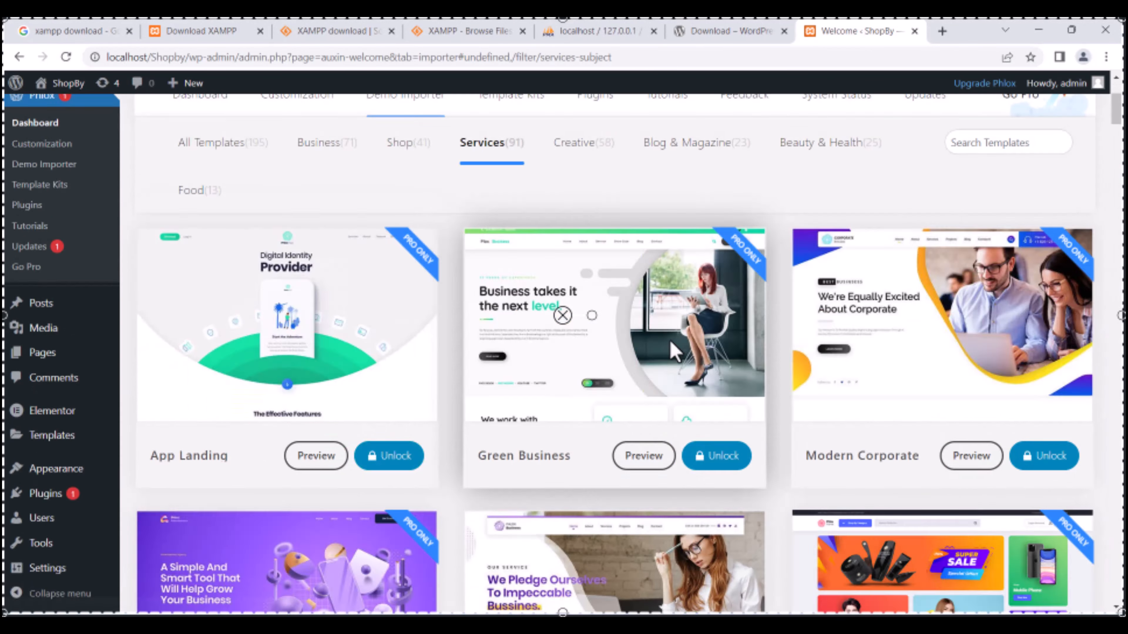
left_click(577, 339)
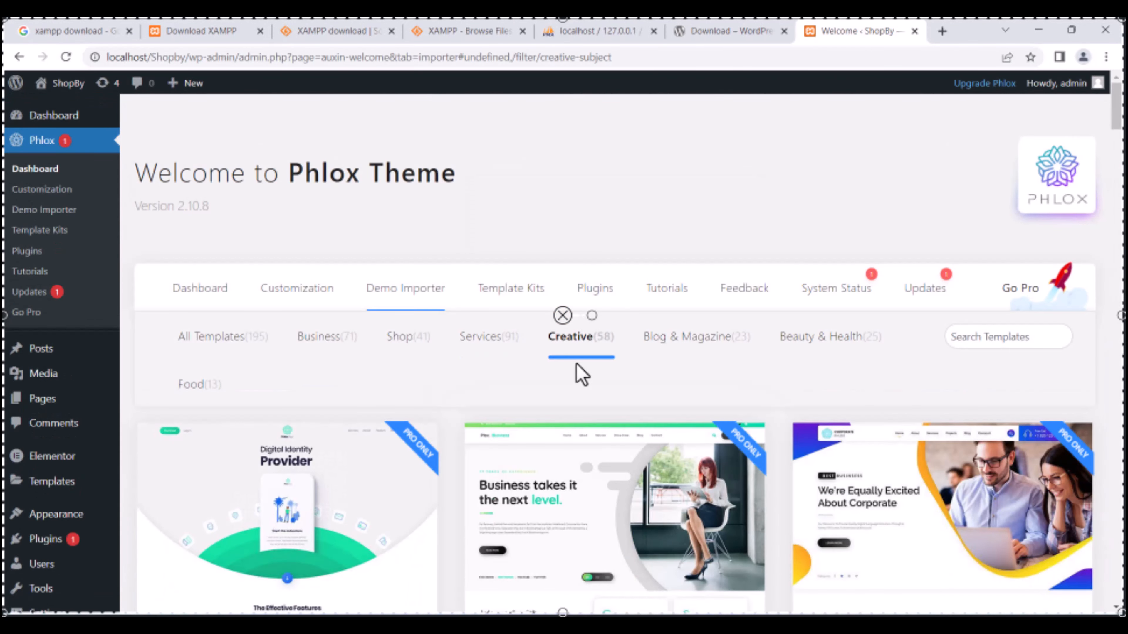
scroll(582, 376, "down", 10)
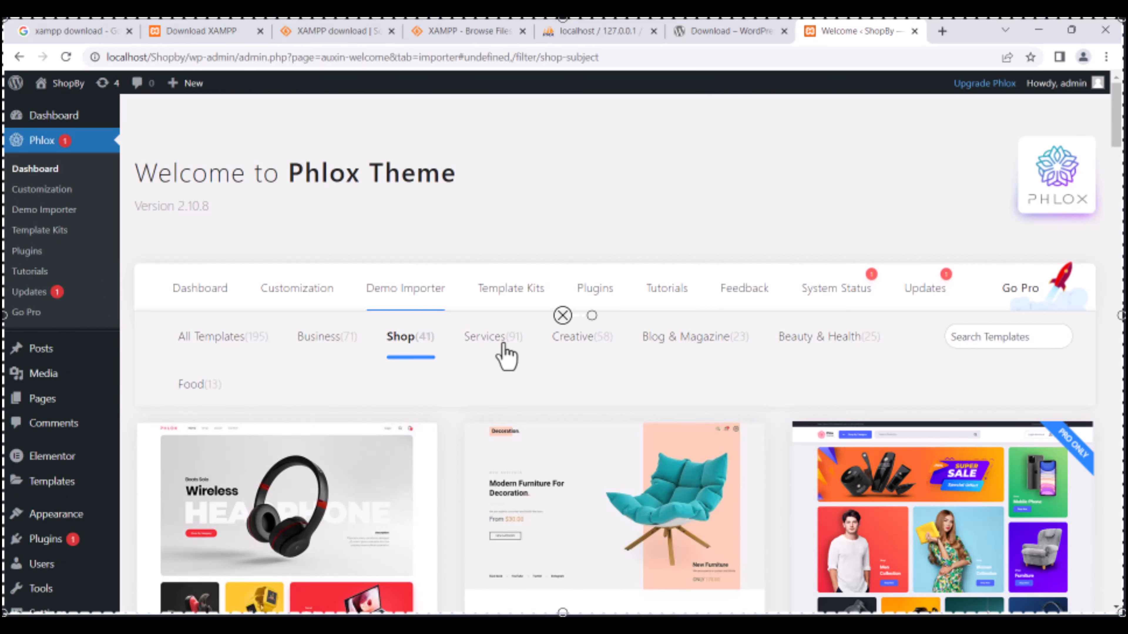
left_click(488, 338)
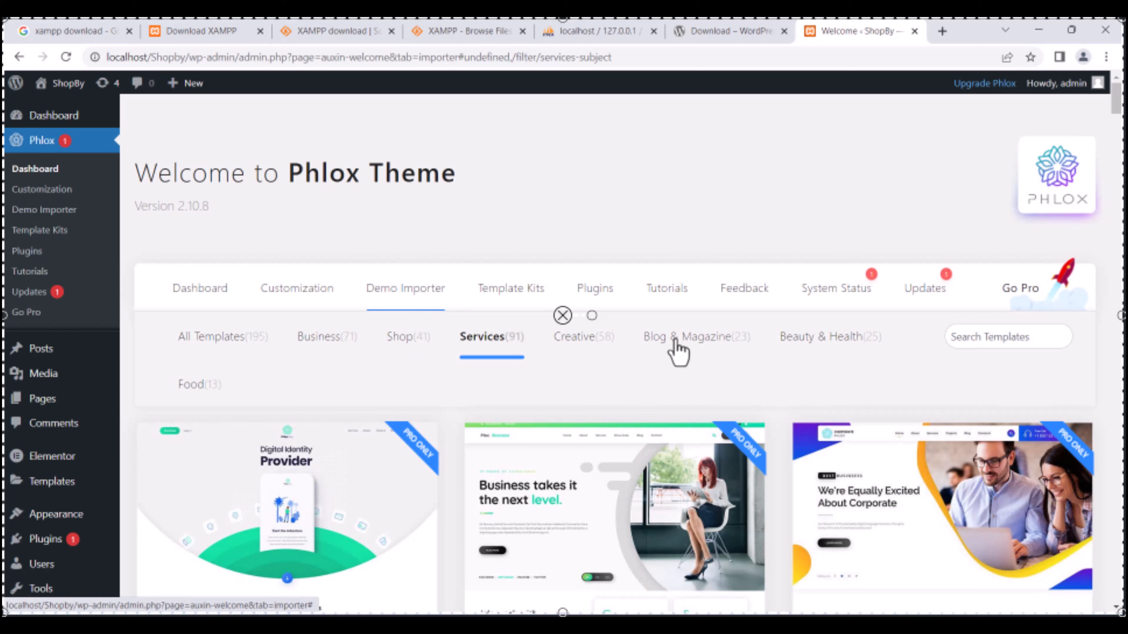
scroll(585, 351, "down", 4)
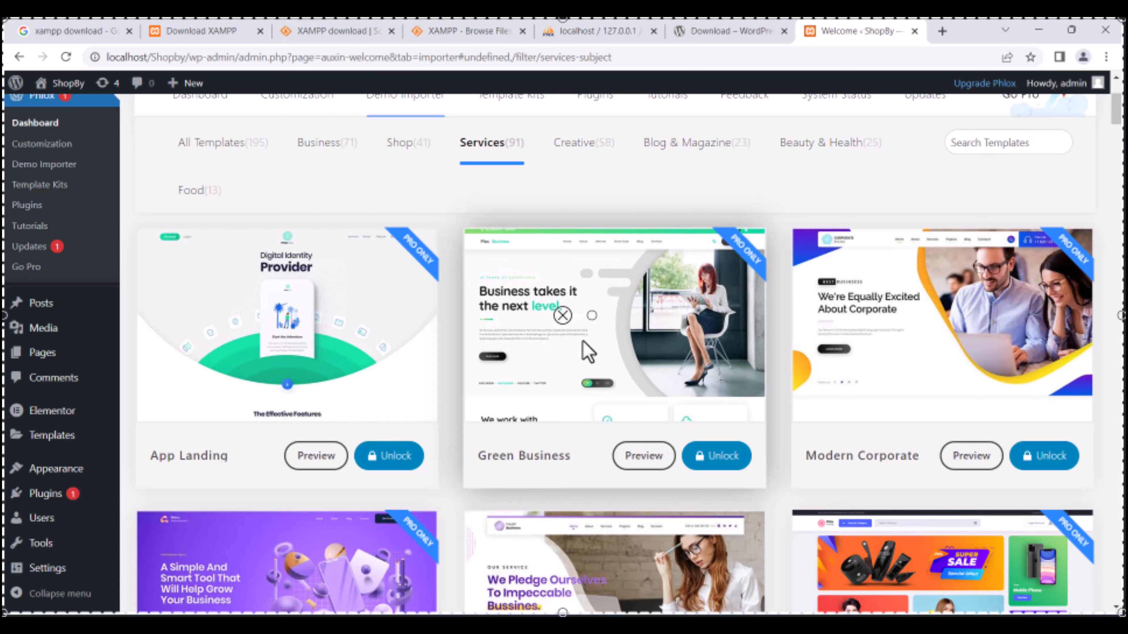
scroll(587, 351, "down", 15)
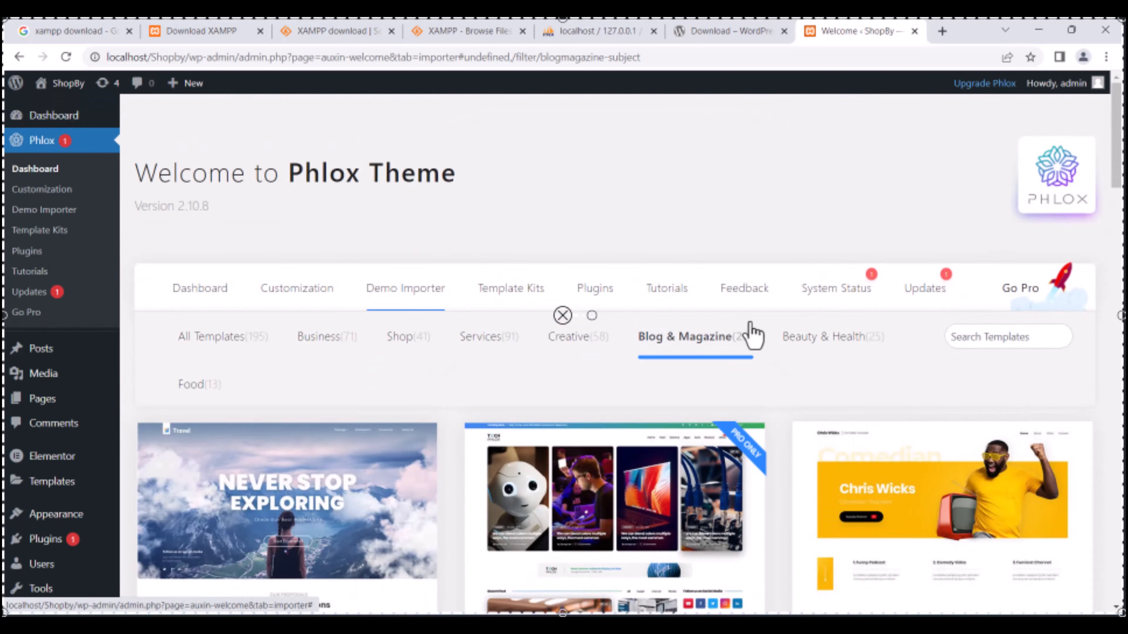
scroll(537, 415, "down", 10)
Look at the Beauty & Health demos, then filter the templates to the Shop category.
left_click(866, 160)
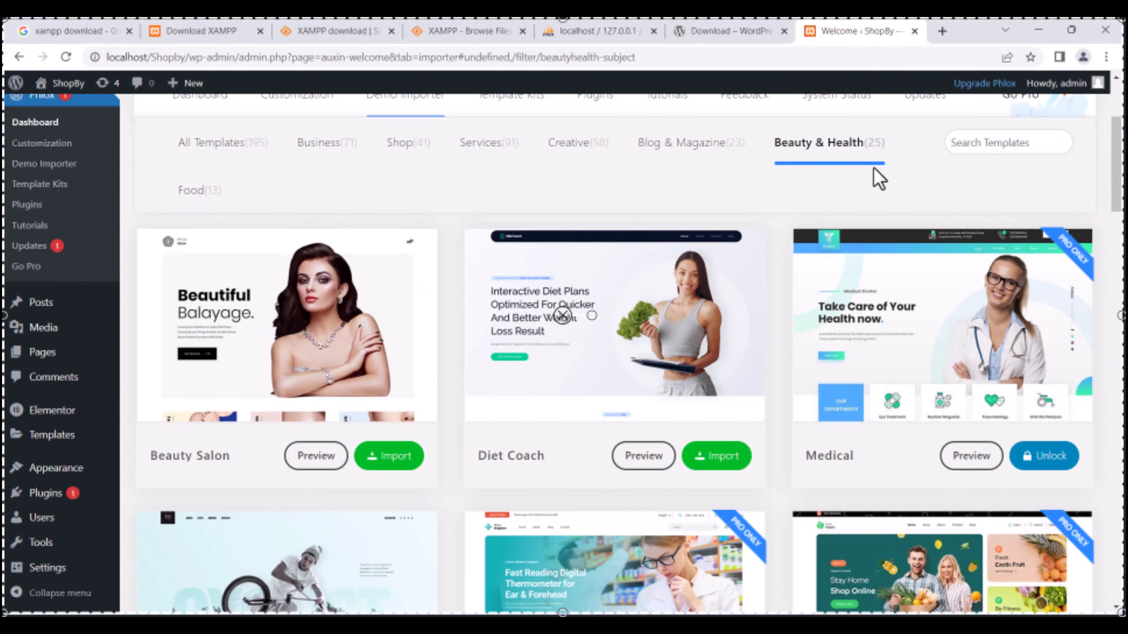
scroll(383, 423, "down", 15)
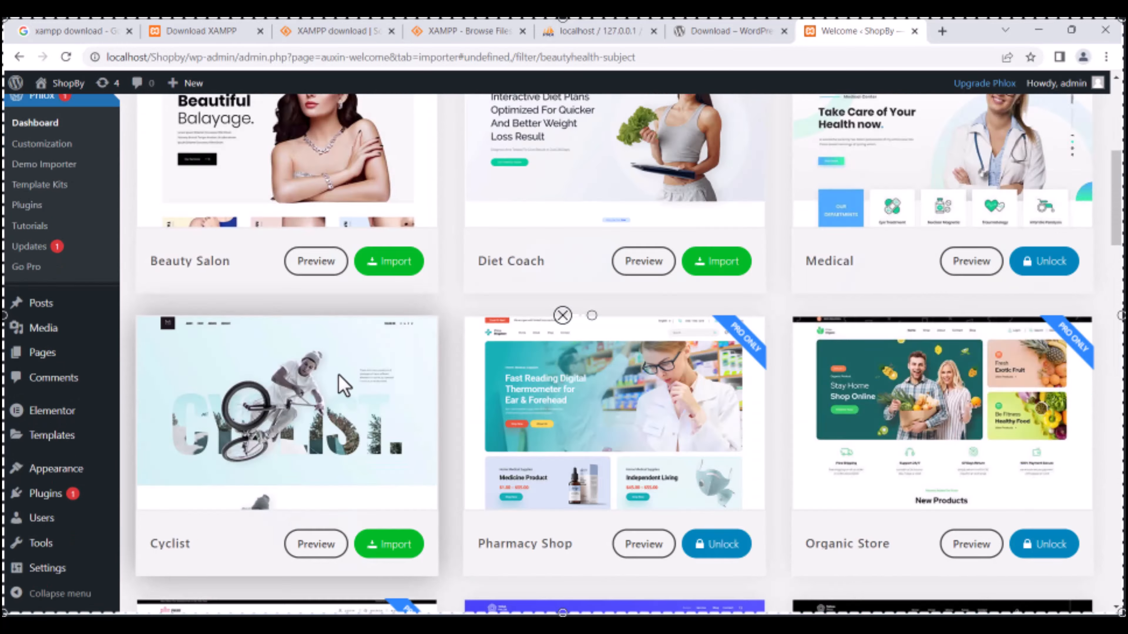
scroll(673, 374, "down", 5)
scroll(657, 413, "up", 20)
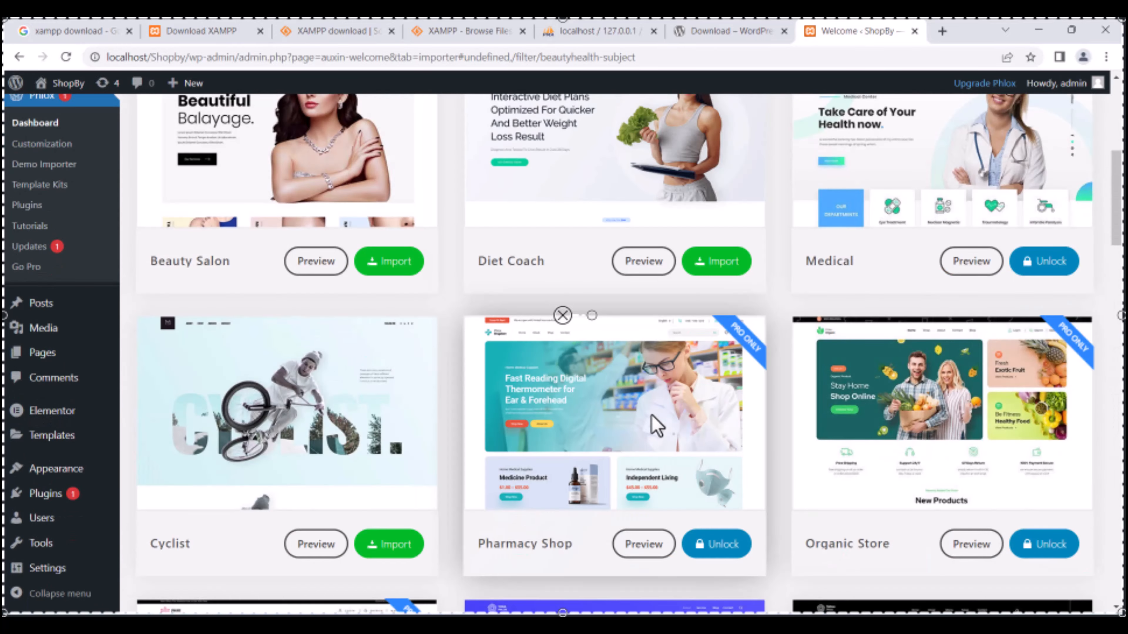
left_click(398, 333)
scroll(596, 255, "down", 12)
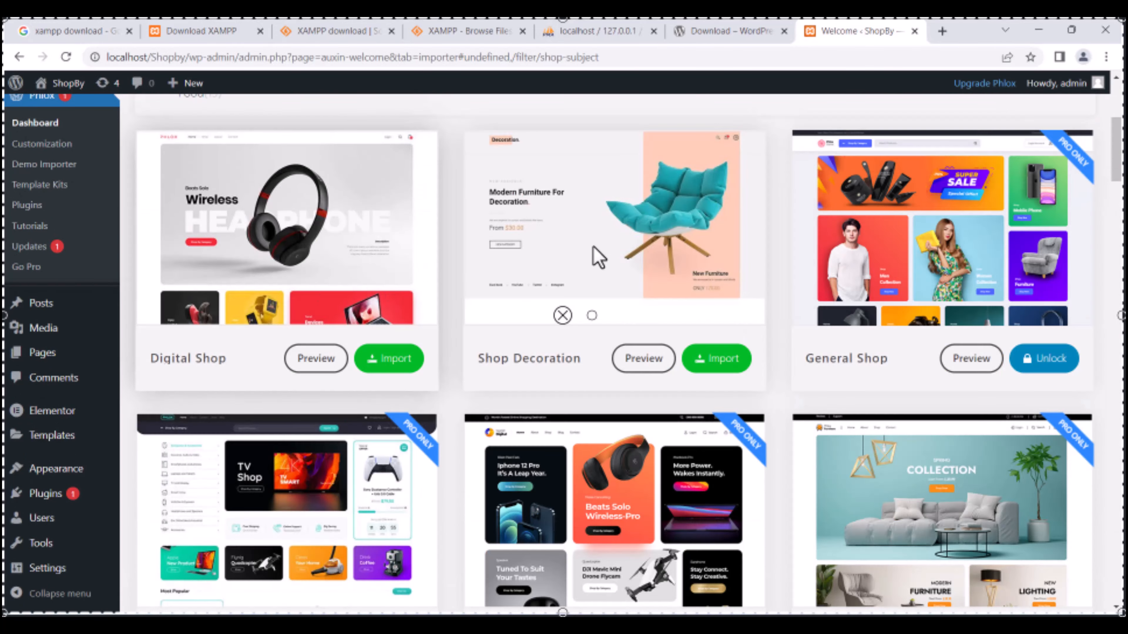
scroll(519, 277, "up", 9)
Start the Digital Shop import, install its required plugins and skip watermark removal.
left_click(389, 358)
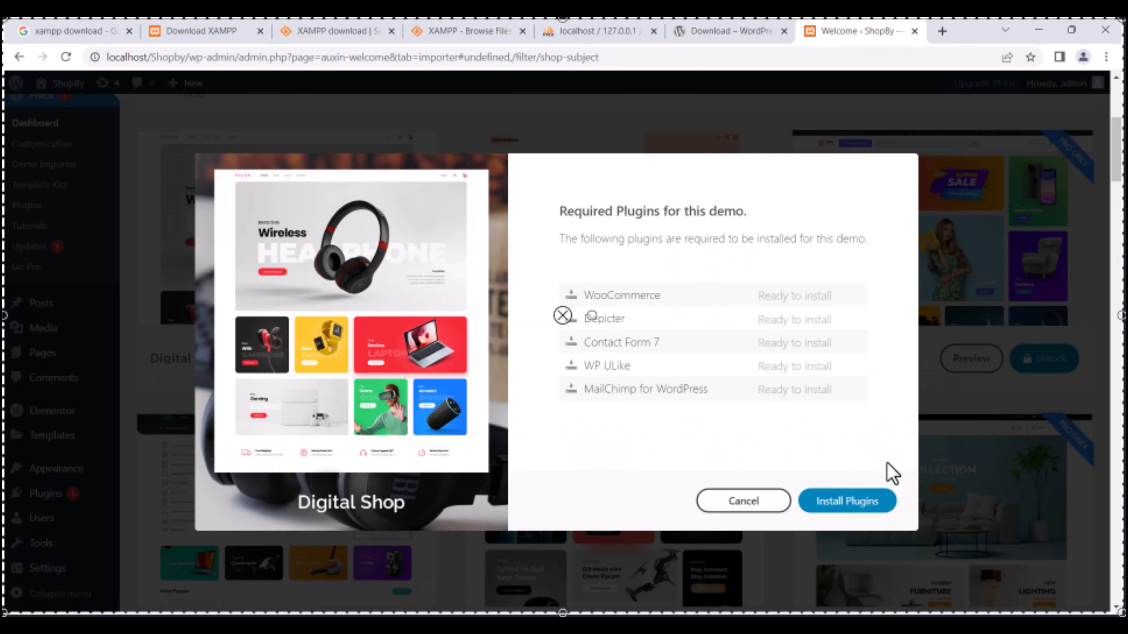
left_click(826, 500)
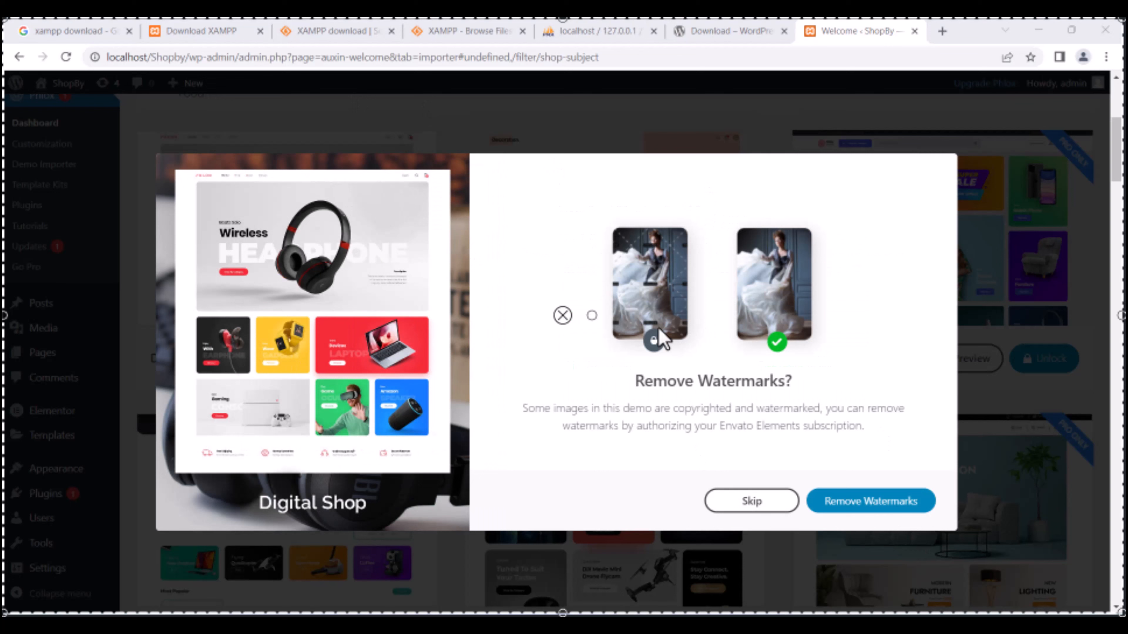
left_click(869, 505)
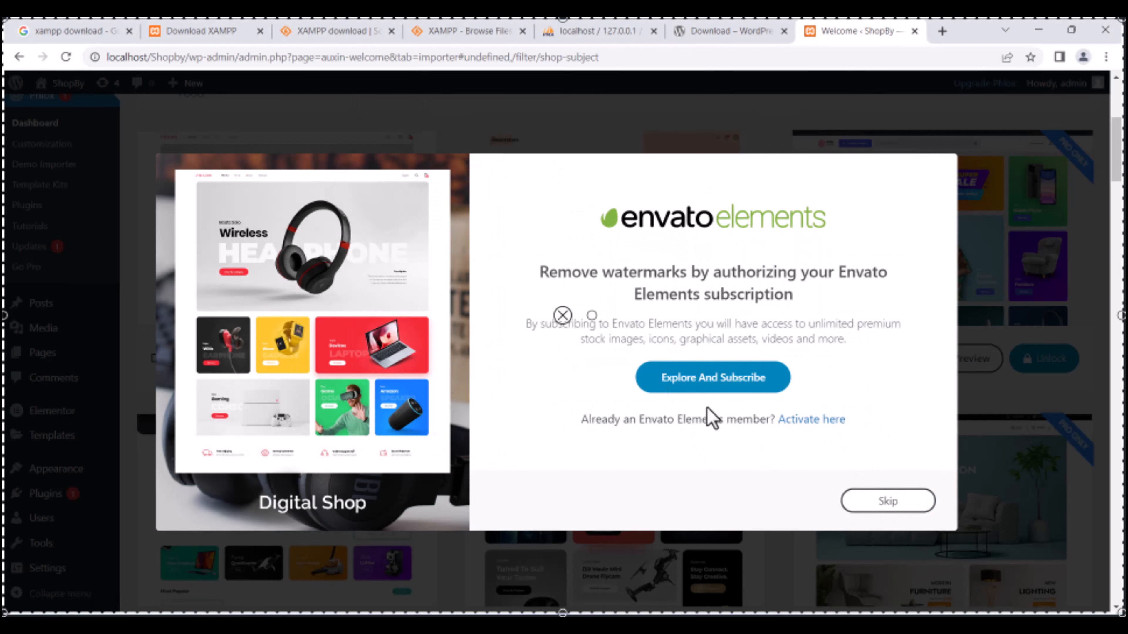
left_click(887, 501)
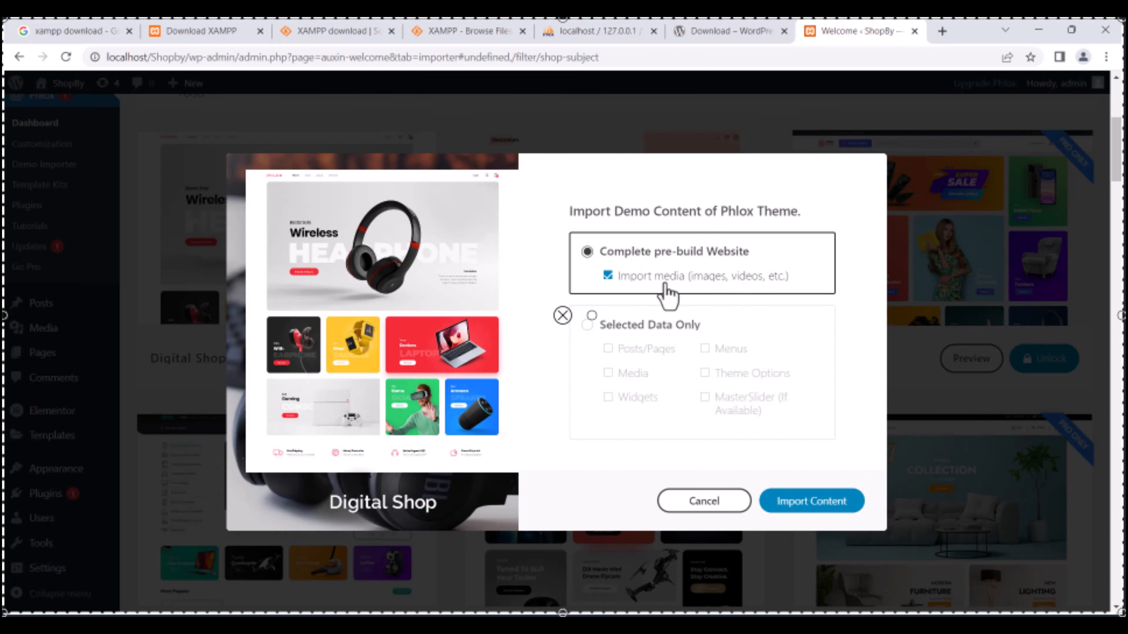
Import the Complete pre-build Website content, then open the ShopBy front end in a new tab.
left_click(587, 325)
left_click(587, 252)
left_click(812, 501)
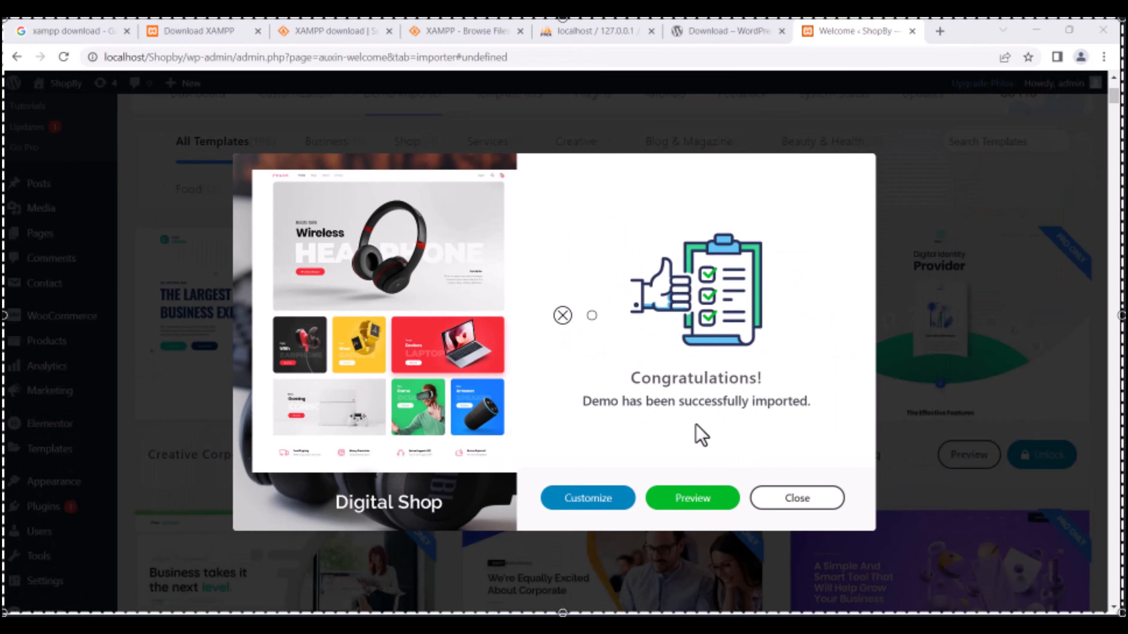
left_click(793, 505)
left_click(65, 85, "ctrl")
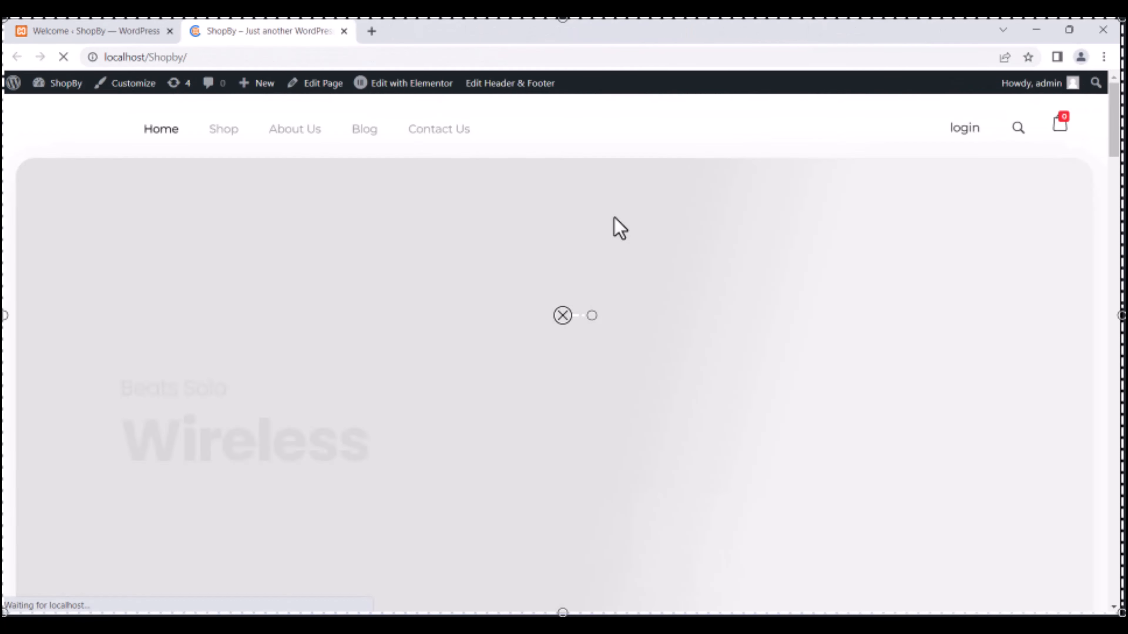
Scroll through the ShopBy homepage and open the Shop page listing headphone and gaming products.
scroll(614, 226, "down", 10)
scroll(623, 233, "up", 8)
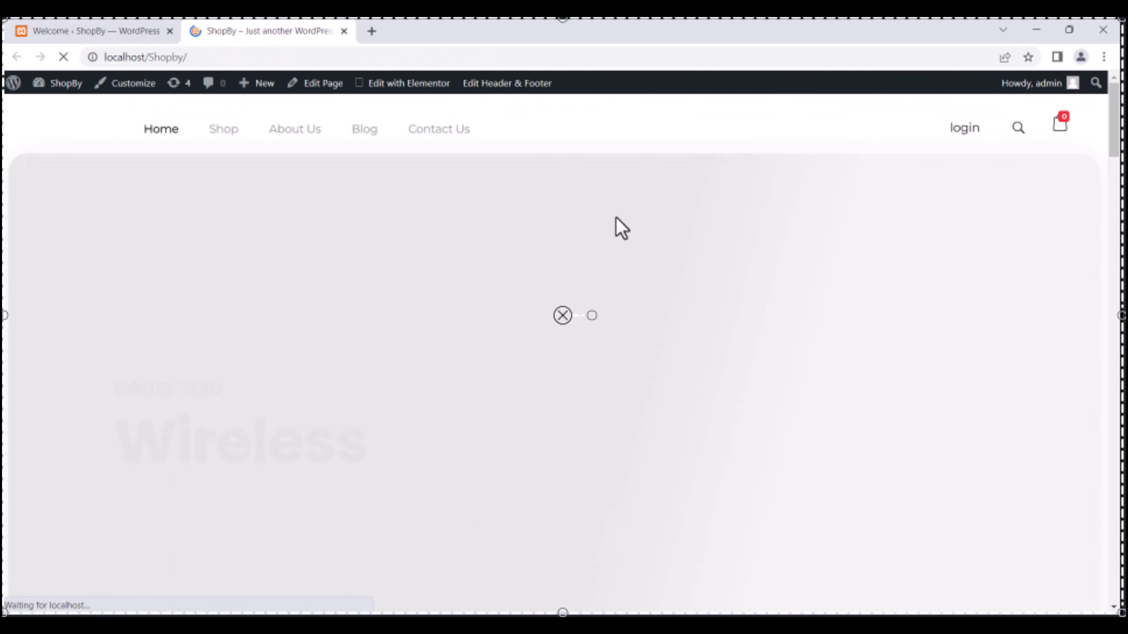
scroll(623, 233, "down", 10)
scroll(531, 249, "down", 9)
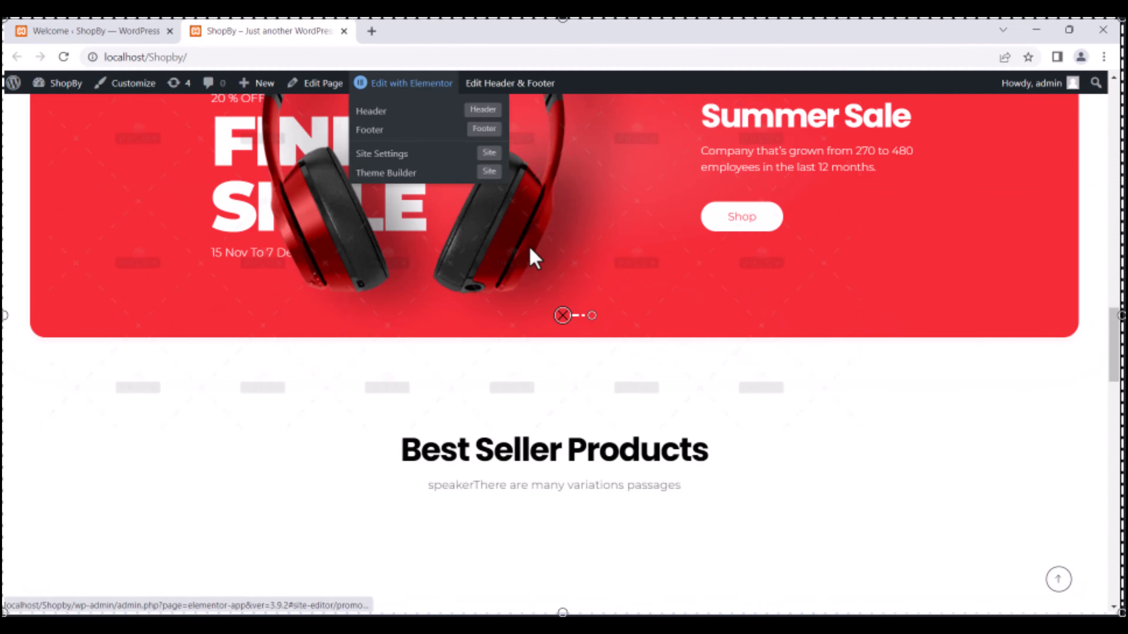
scroll(510, 300, "up", 20)
left_click(225, 130)
scroll(577, 399, "down", 5)
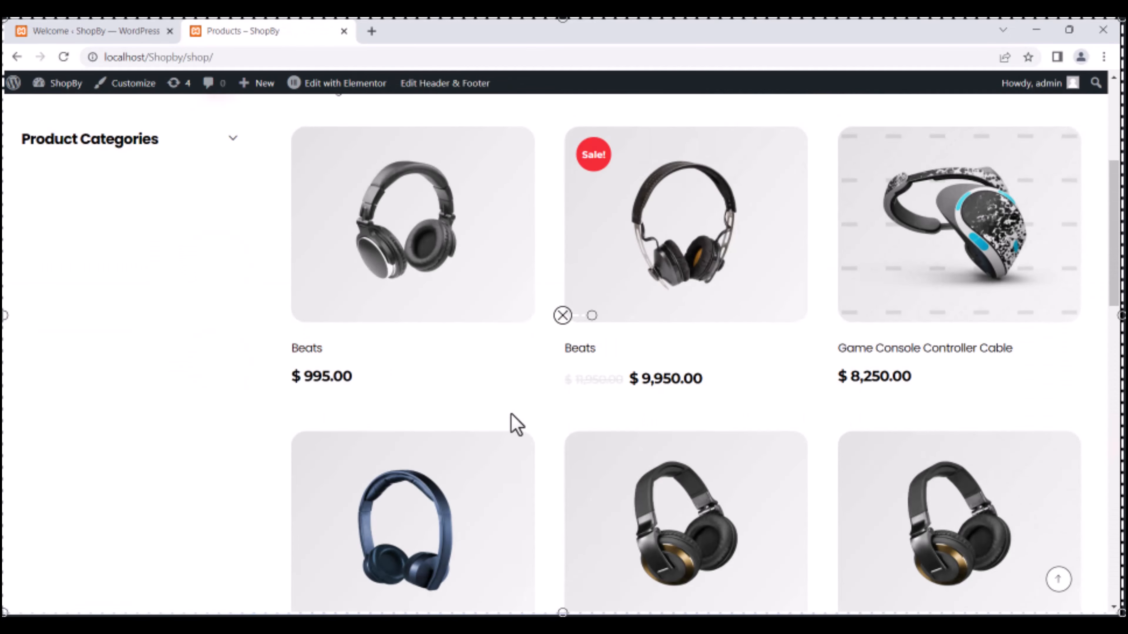
scroll(433, 398, "up", 5)
Go to the WooCommerce products list in the admin and open the Beats product for editing.
left_click(53, 111)
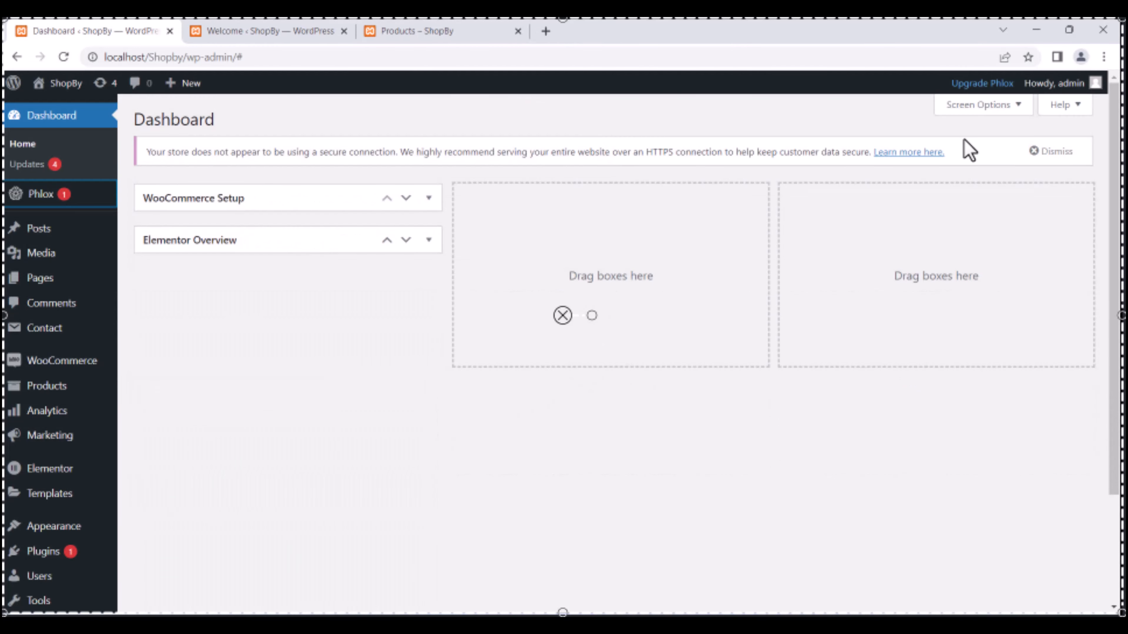
left_click(47, 385)
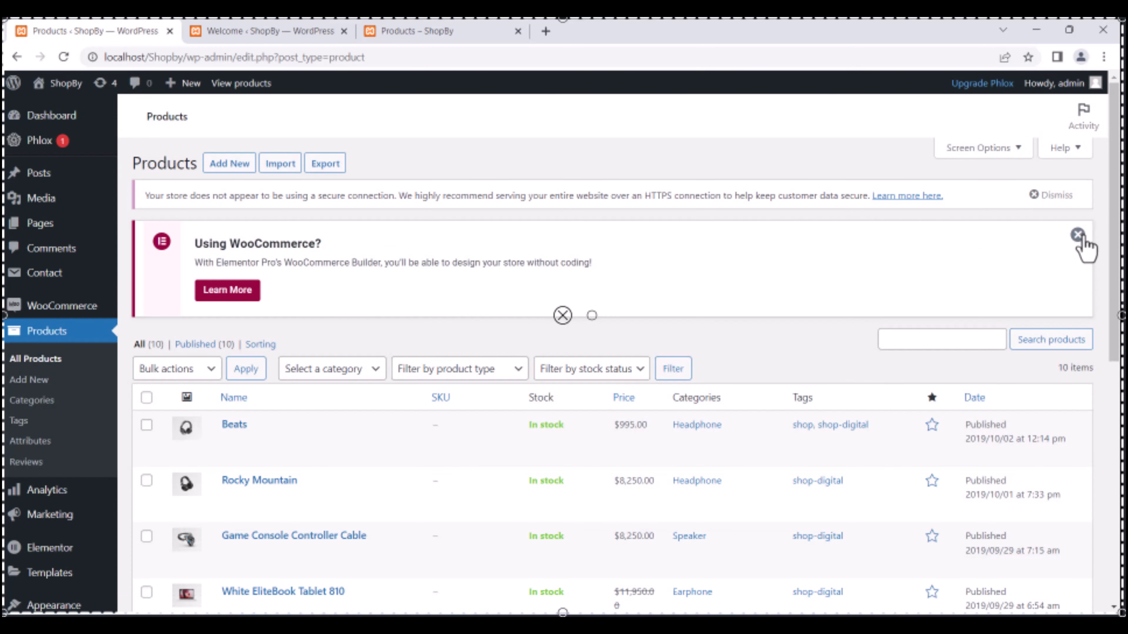
left_click(1078, 234)
scroll(528, 327, "down", 2)
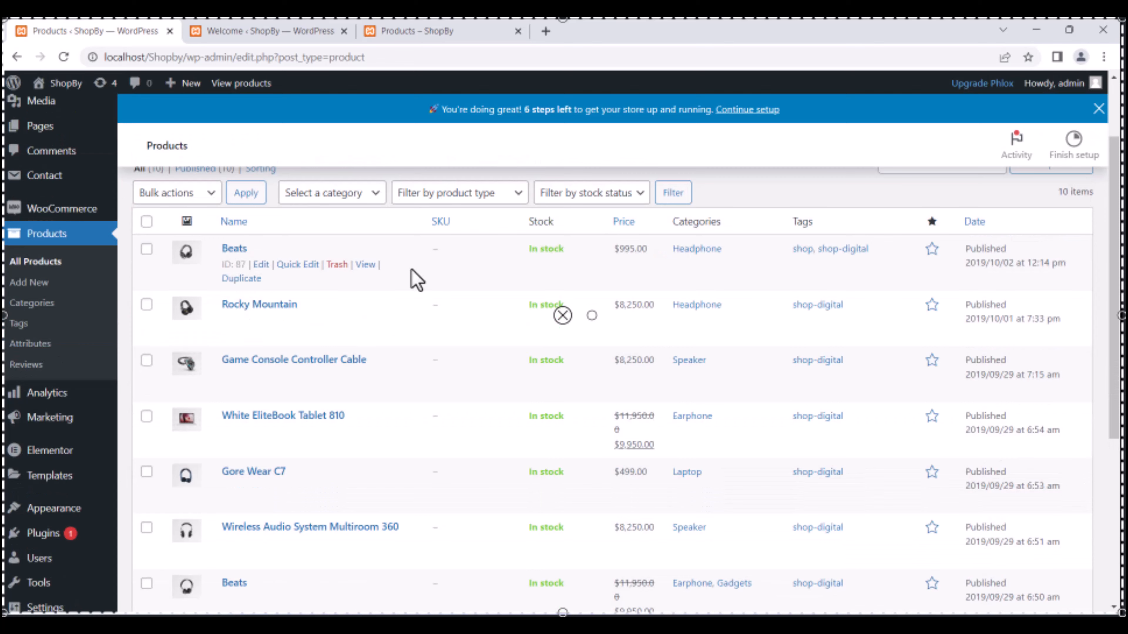
left_click(261, 265)
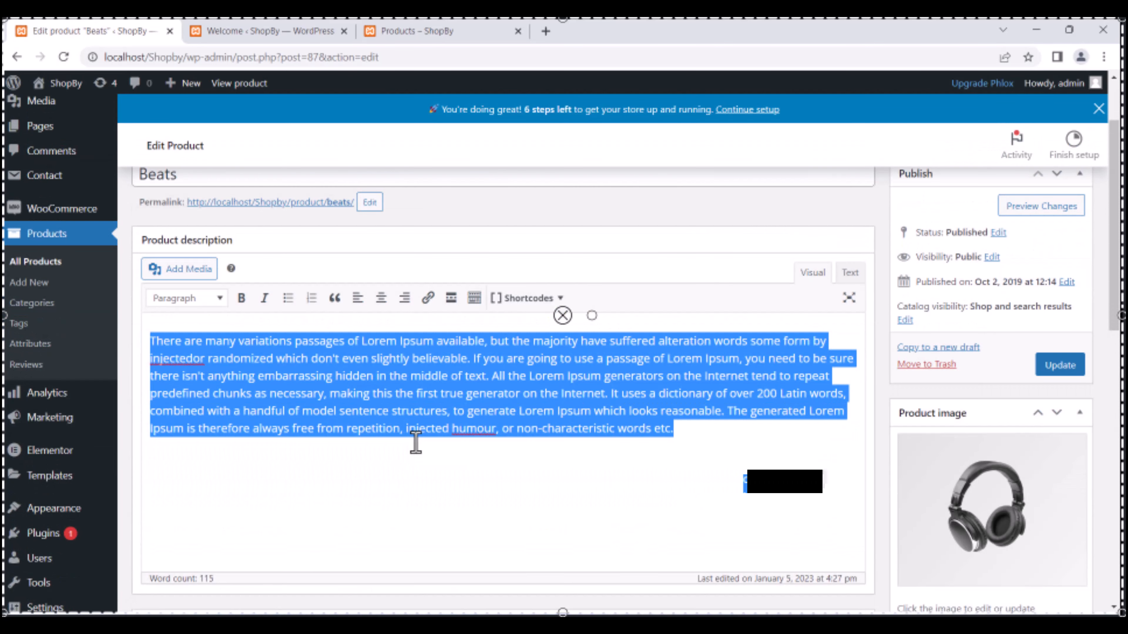
Upload perfume-2142824_1920 and set it as the Beats product image.
scroll(444, 400, "down", 4)
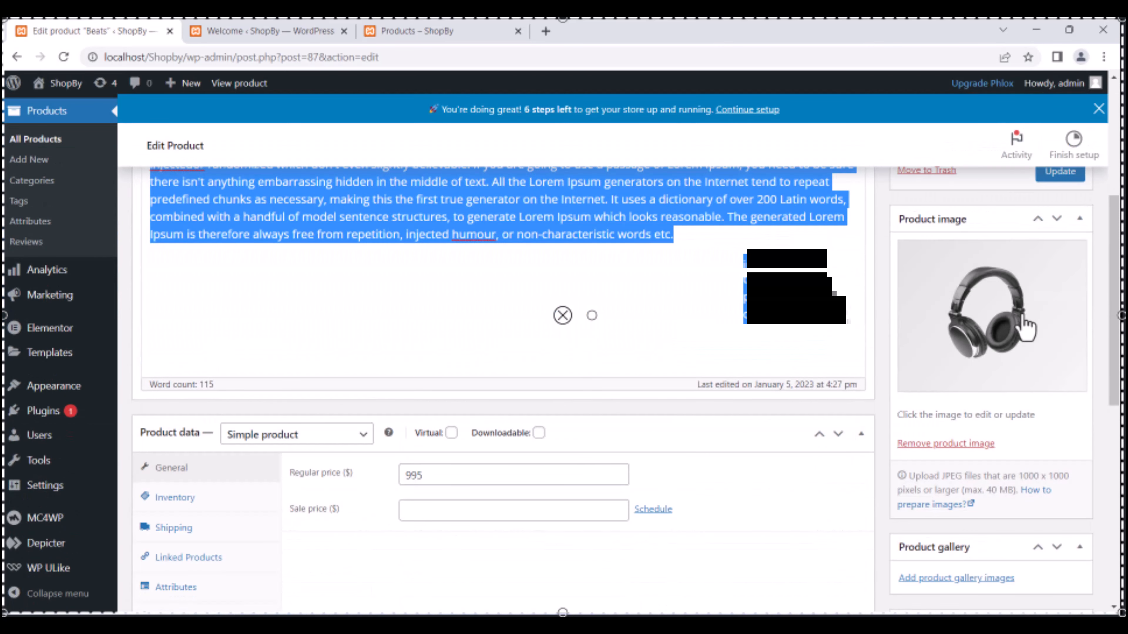
left_click(1002, 329)
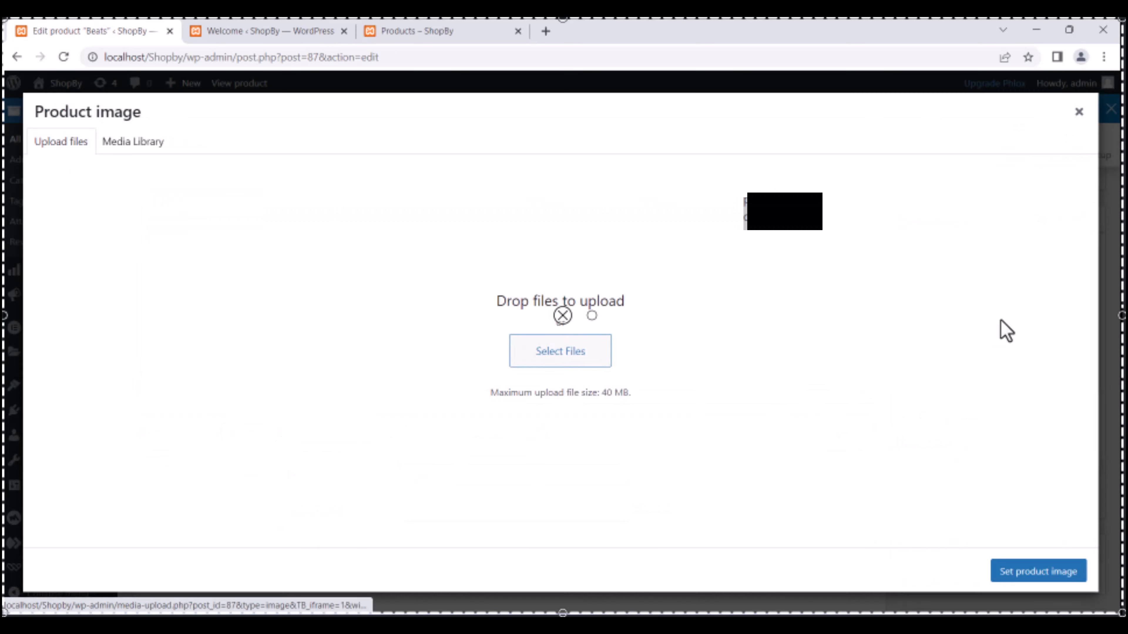
left_click(557, 358)
right_click(908, 308)
mouse_move(933, 326)
left_click(835, 342)
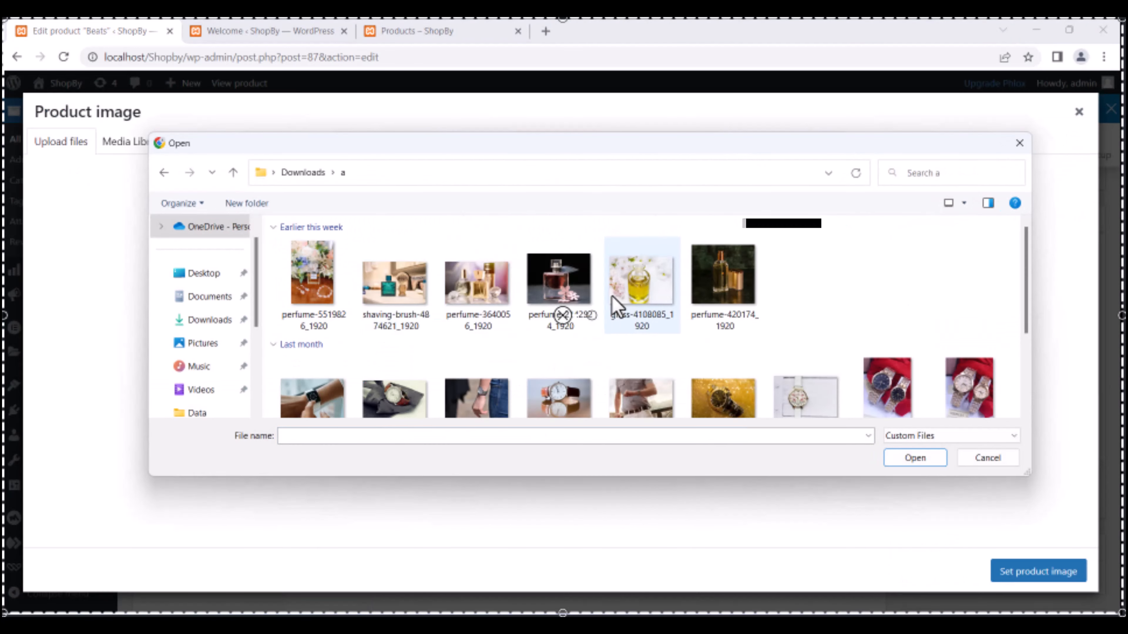
double_click(550, 286)
scroll(991, 347, "down", 3)
scroll(989, 358, "up", 1)
scroll(1013, 489, "down", 1)
left_click(1034, 572)
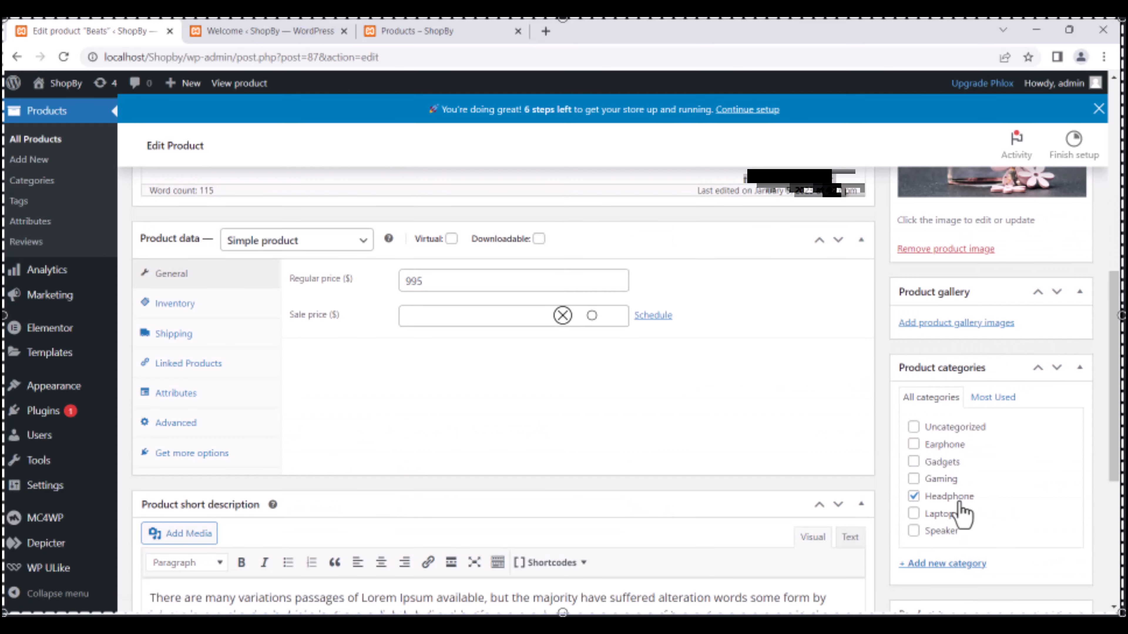
Add a new Perfumes product category, close the Welcome tab and reload the Shop page.
left_click(942, 563)
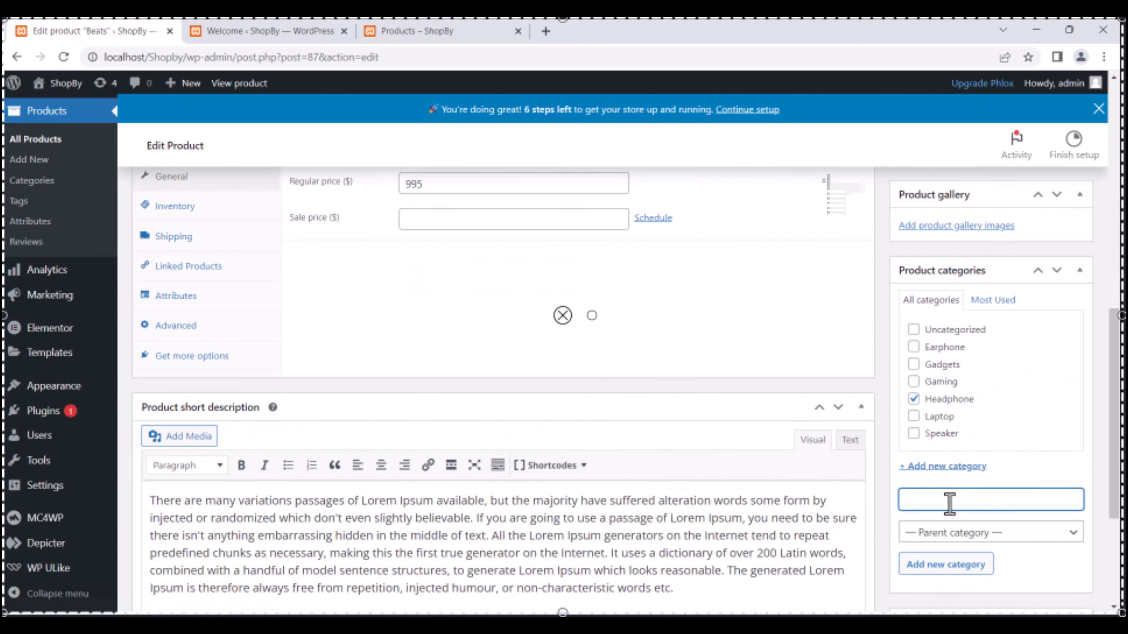
type("Perfumes")
double_click(919, 501)
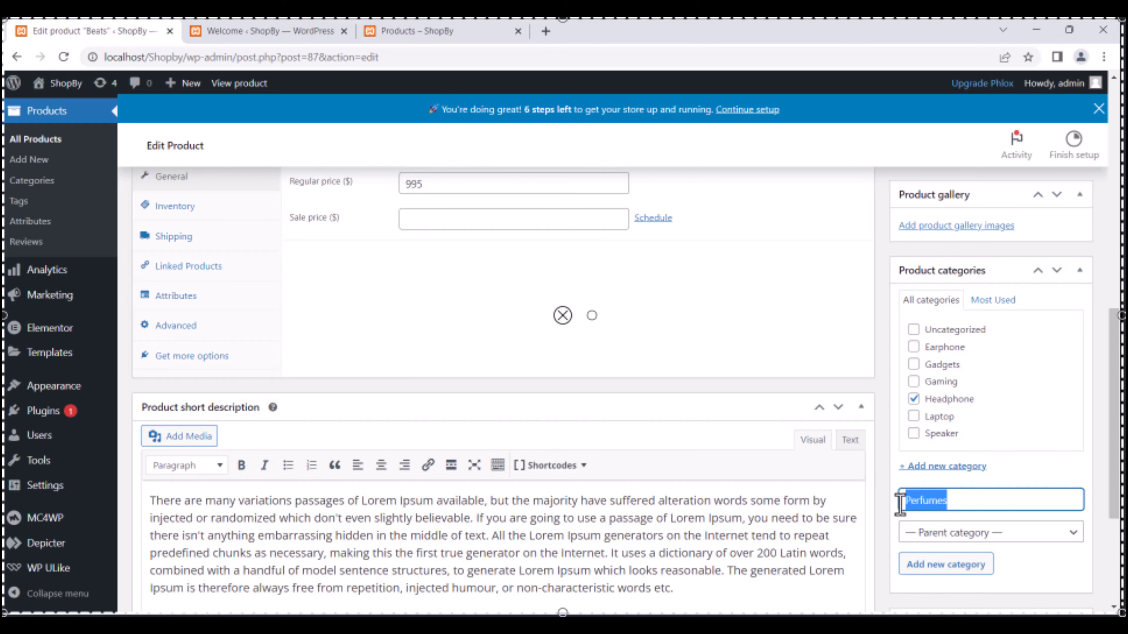
left_click(948, 568)
scroll(951, 478, "up", 15)
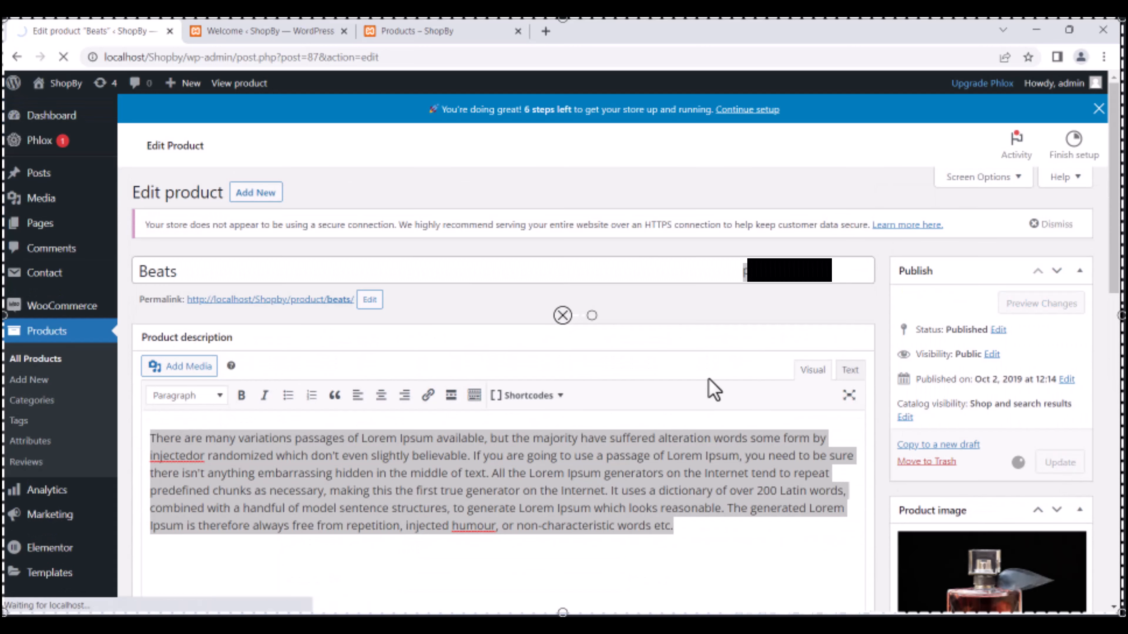
left_click(272, 31)
left_click(345, 31)
left_click(65, 57)
Open the Beats product's storefront page in a new tab alongside the editor.
scroll(565, 244, "down", 3)
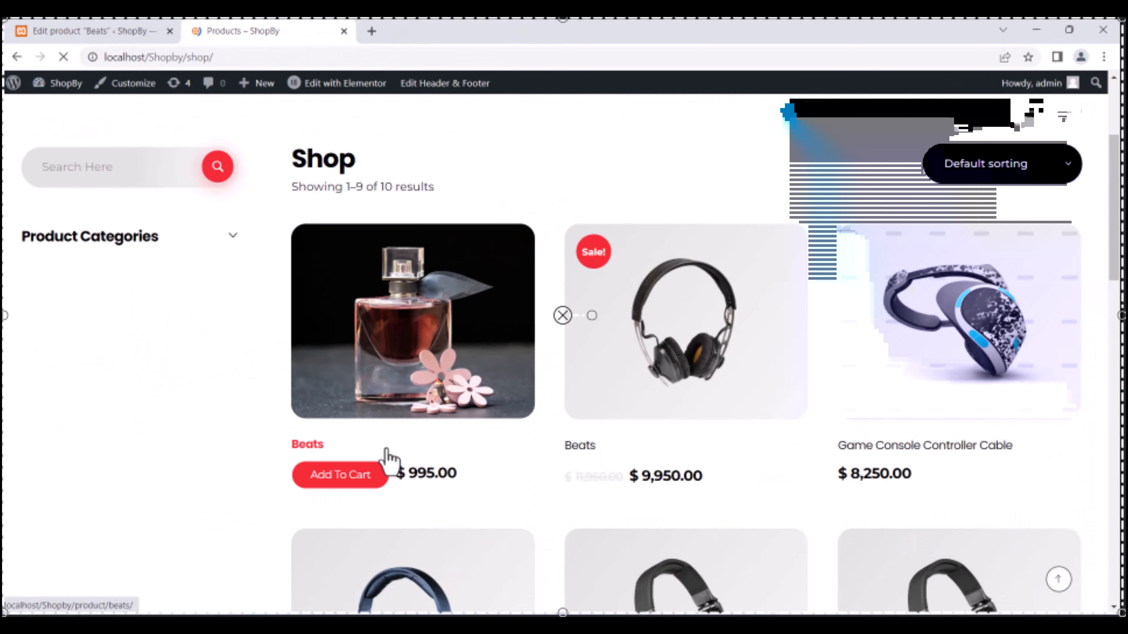
scroll(541, 276, "down", 3)
middle_click(311, 445)
left_click(406, 27)
scroll(218, 181, "down", 5)
scroll(218, 181, "up", 3)
left_click_drag(719, 228, 934, 315)
left_click(93, 32)
scroll(344, 377, "down", 2)
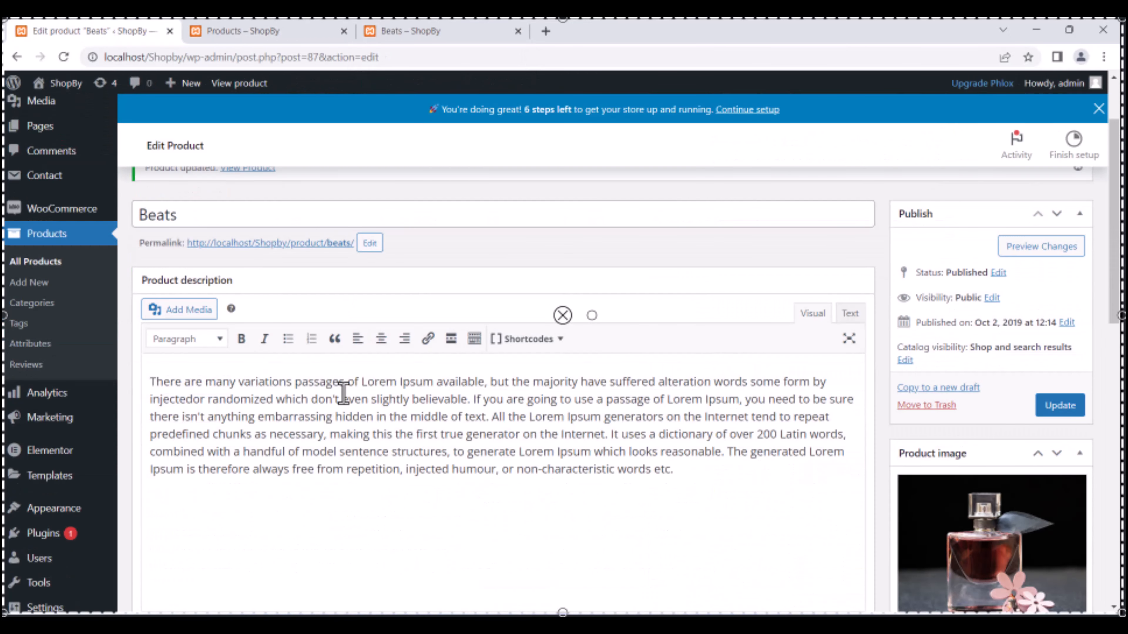
Rename the product to Fog Perfume and check the title and $995 price on the storefront.
key("ctrl+a")
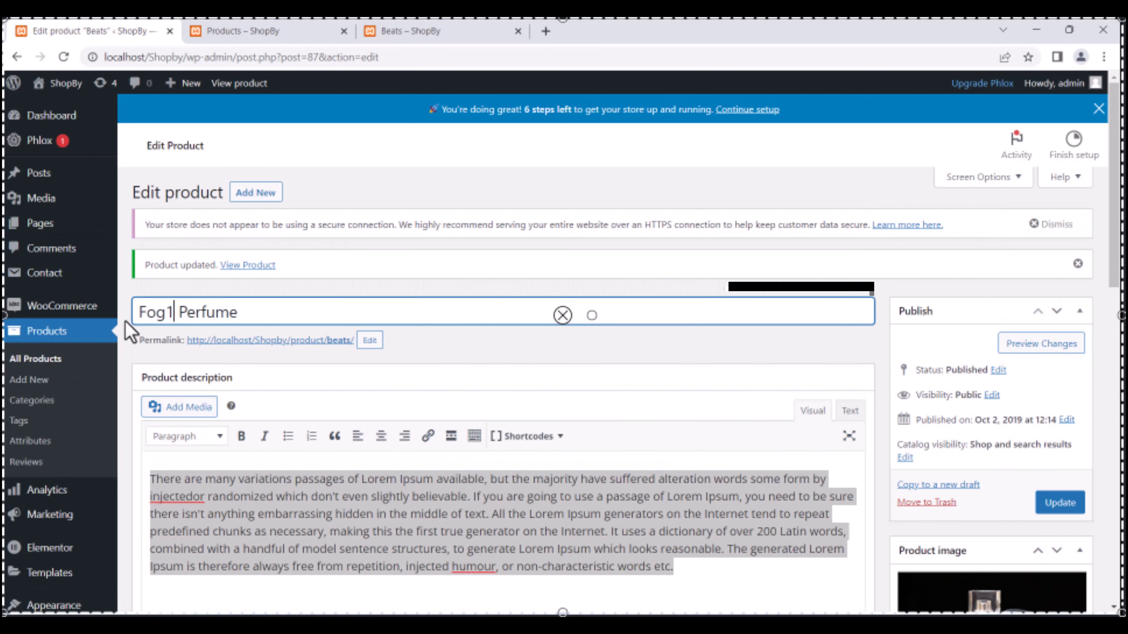
left_click(406, 31)
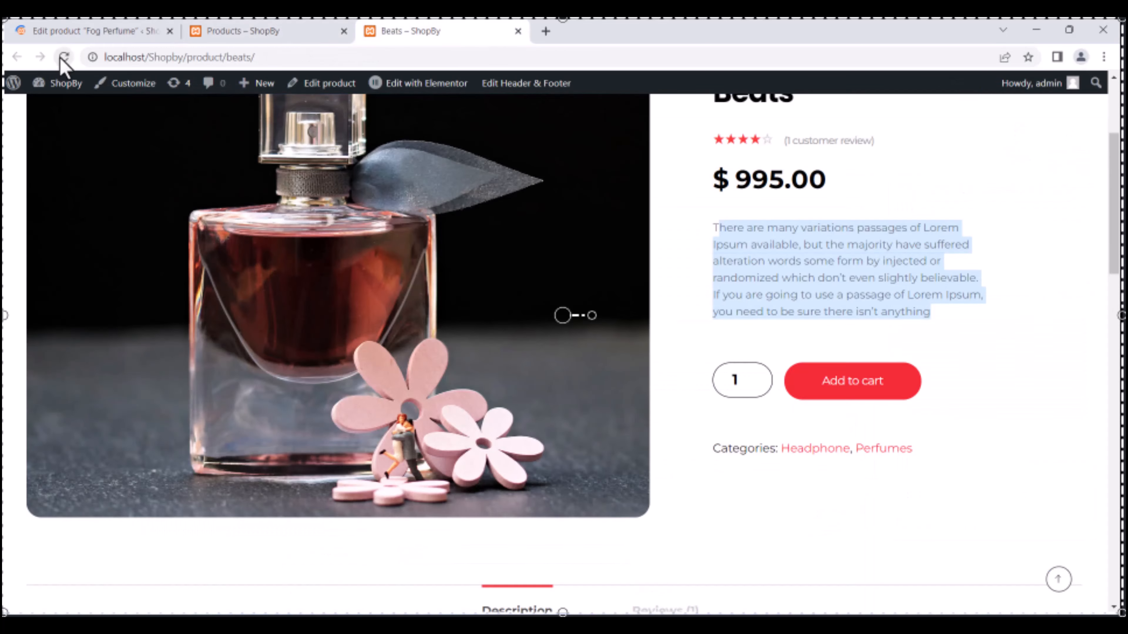
left_click(65, 57)
left_click_drag(737, 272, 824, 274)
key("ctrl+1")
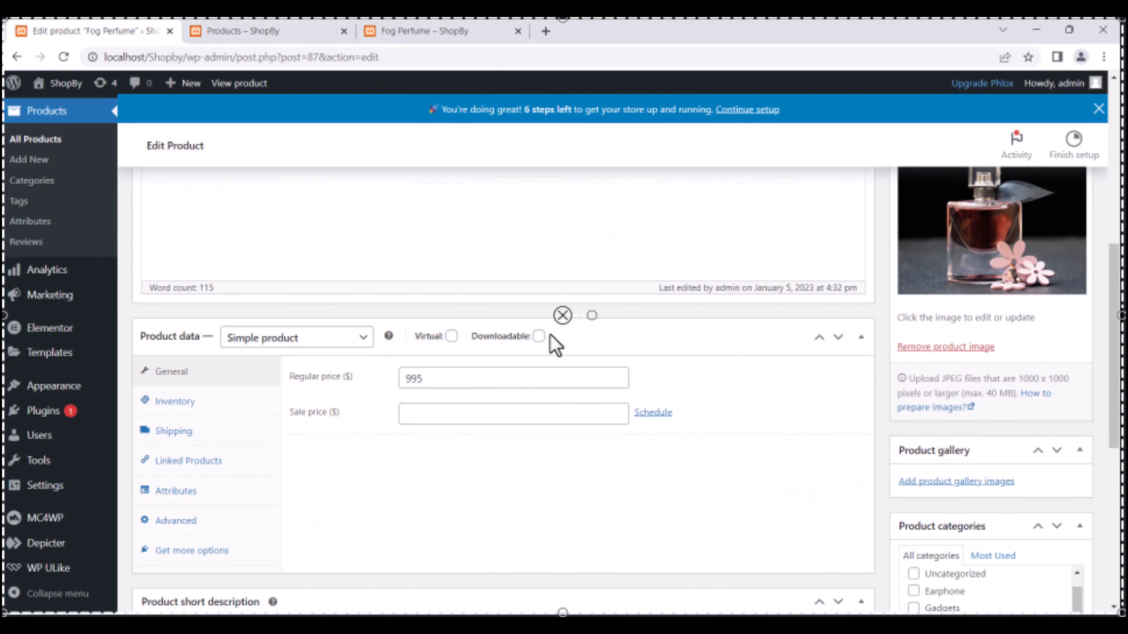
Set a sale price of 800, update the product and reload its storefront page.
scroll(550, 337, "down", 1)
left_click_drag(427, 322, 375, 362)
left_click(444, 357)
type("90")
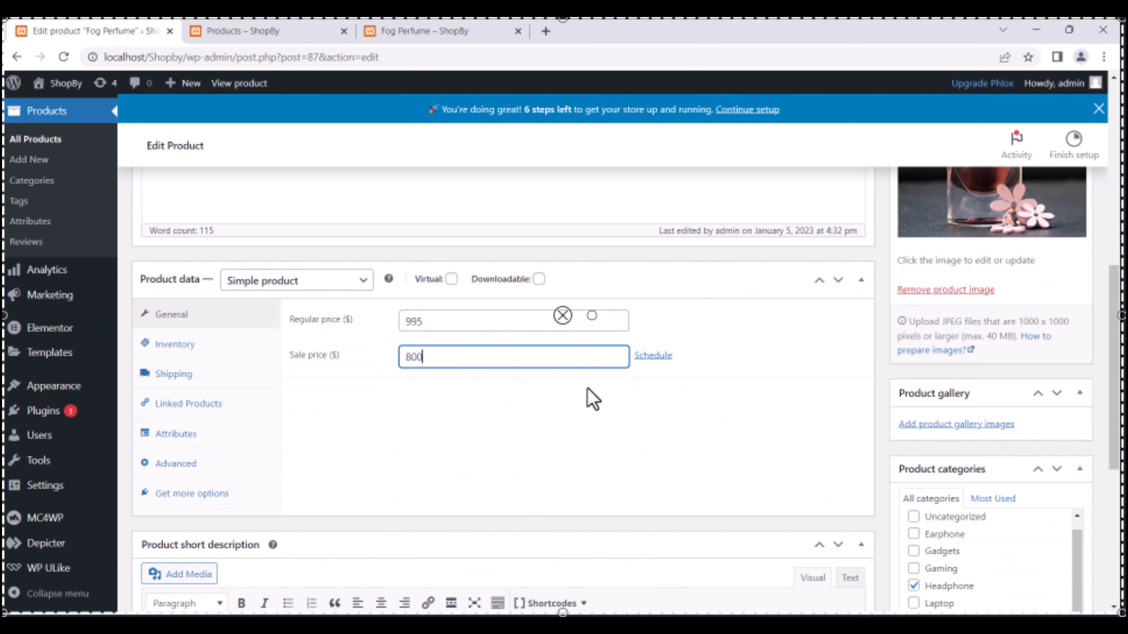
scroll(674, 383, "up", 5)
left_click(1058, 410)
left_click(428, 32)
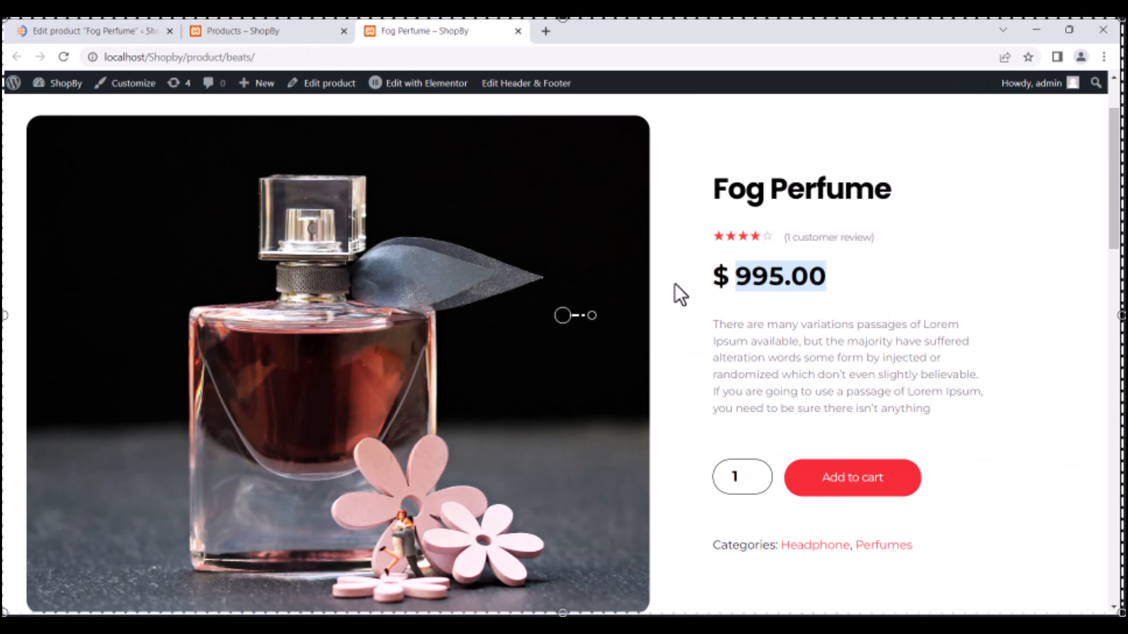
key("F5")
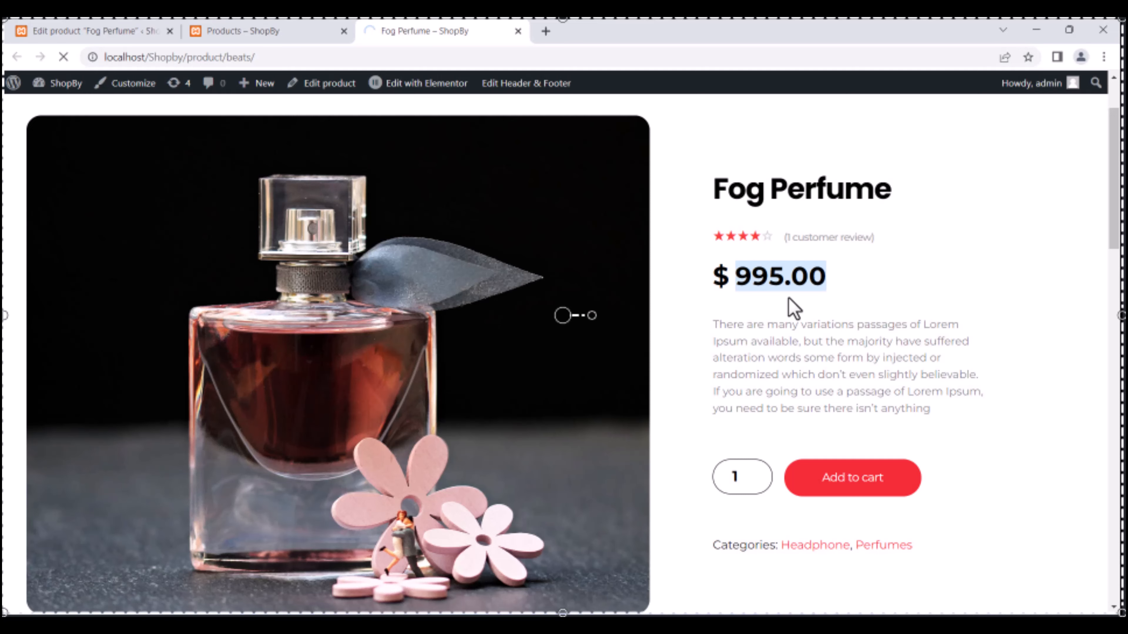
Upload two perfume photos to the product gallery and reload the storefront to view them.
scroll(478, 468, "down", 3)
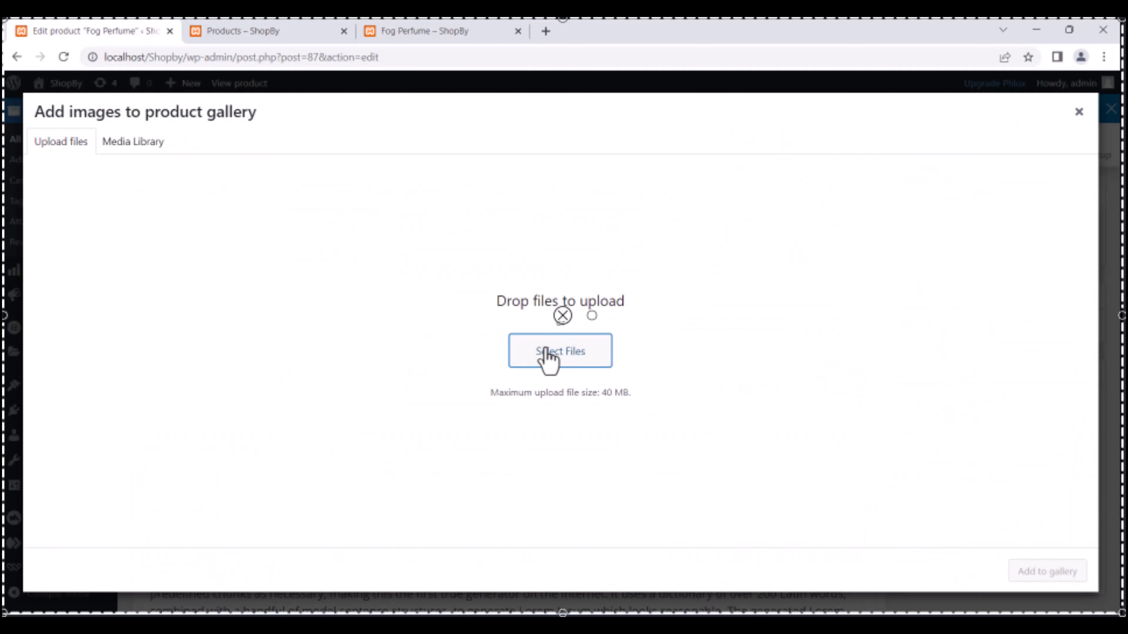
left_click(546, 350)
left_click(474, 298)
left_click(402, 297, "ctrl")
left_click(914, 457)
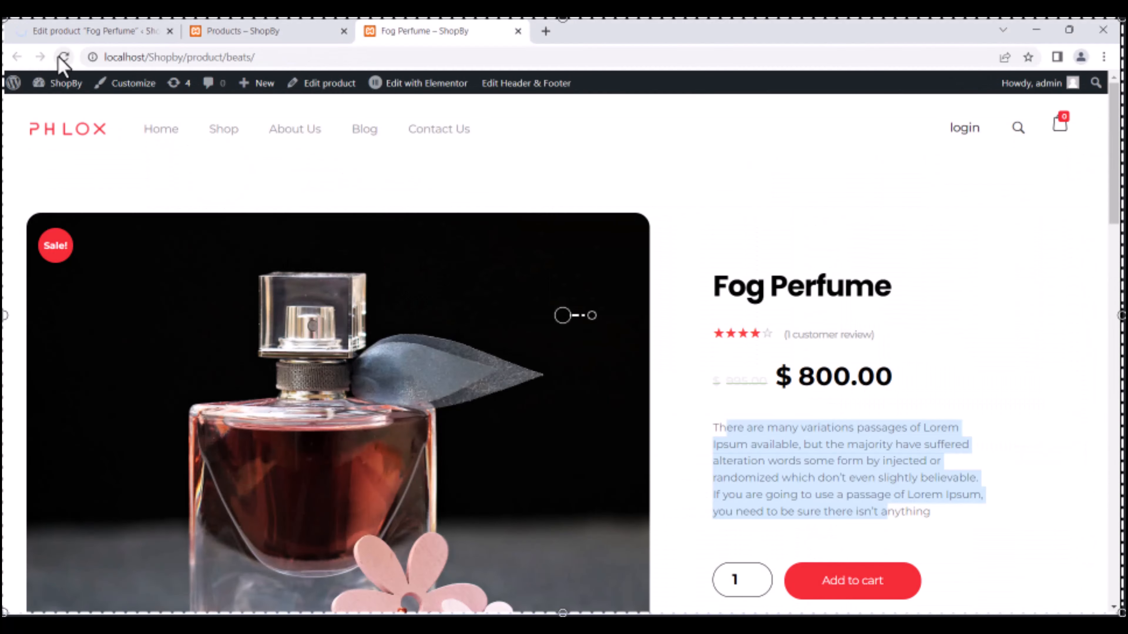
left_click(64, 57)
scroll(433, 403, "down", 5)
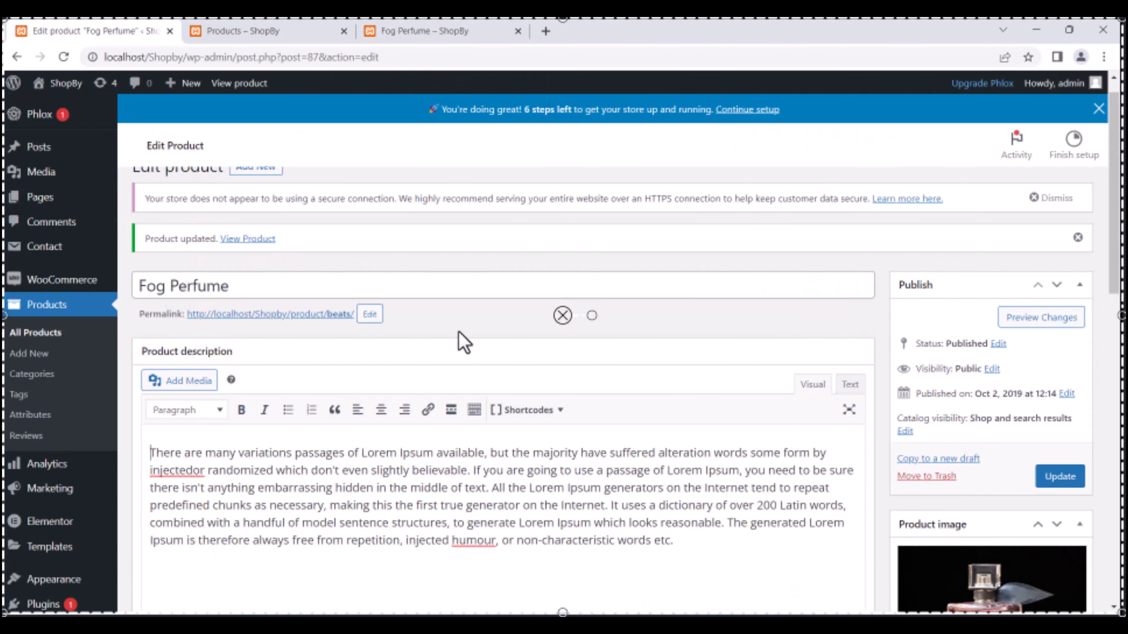
Make nearly the whole Fog Perfume description bold.
scroll(464, 342, "down", 2)
left_click_drag(208, 304, 469, 304)
left_click(241, 244)
scroll(353, 317, "up", 1)
left_click_drag(174, 384, 562, 469)
left_click(242, 339)
left_click(320, 414)
Set SKU 0001, enable stock management with 200 in stock and a low-stock threshold of 20.
scroll(436, 490, "down", 1)
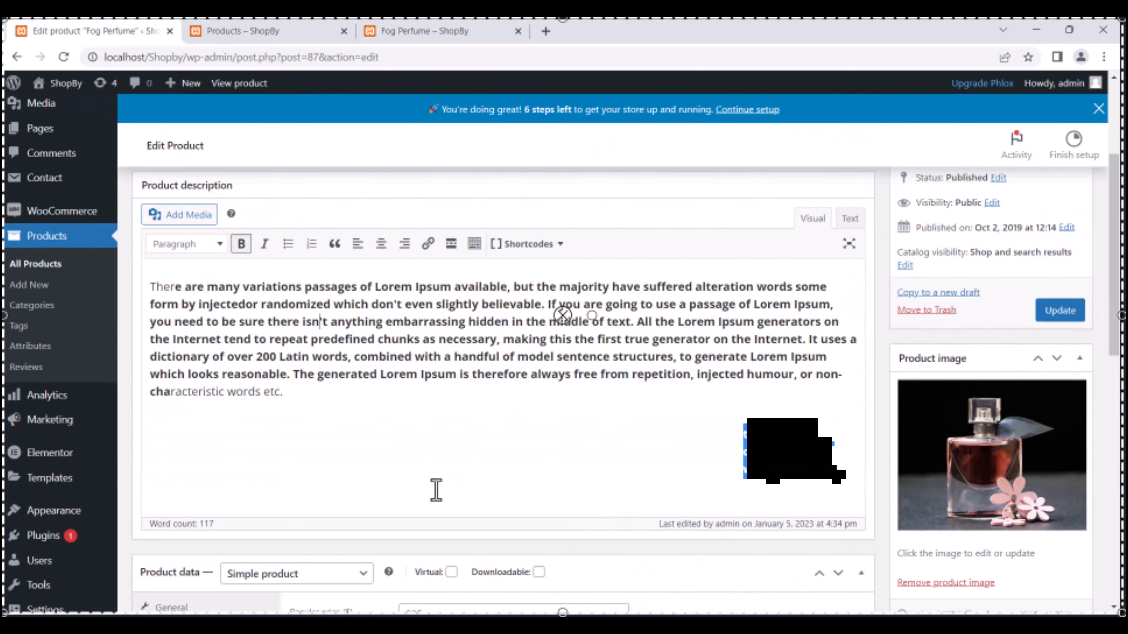
scroll(436, 490, "down", 5)
left_click(458, 321)
type("0001")
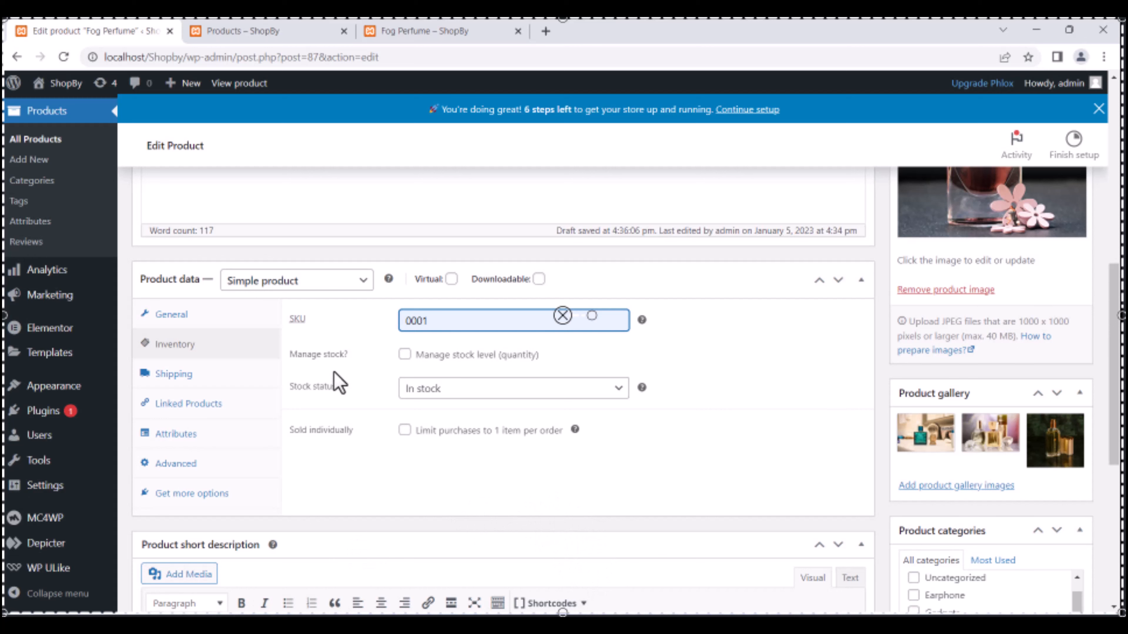
left_click(404, 354)
type("200")
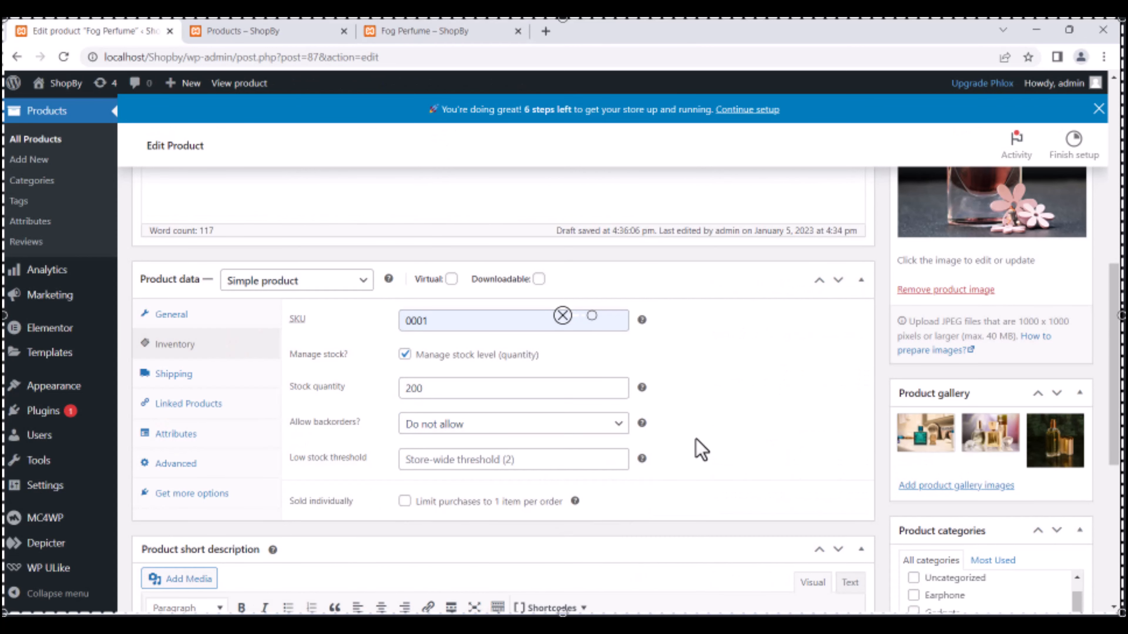
left_click(466, 462)
type("20")
double_click(405, 501)
left_click(405, 501)
left_click(403, 501)
Update the product and confirm SKU 0001 and 200 in stock on the storefront page.
scroll(575, 404, "down", 2)
mouse_move(575, 404)
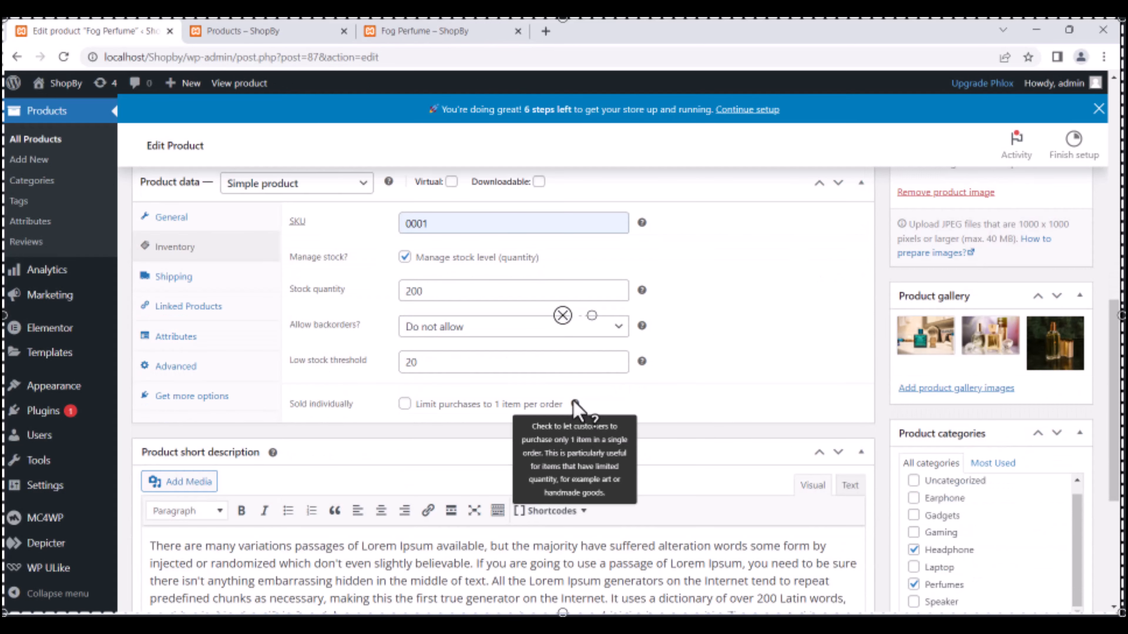
scroll(698, 342, "up", 15)
left_click(1060, 507)
left_click(425, 31)
left_click(64, 57)
scroll(916, 322, "down", 4)
left_click_drag(720, 366, 772, 367)
left_click(95, 30)
scroll(502, 311, "up", 5)
left_click(1059, 308)
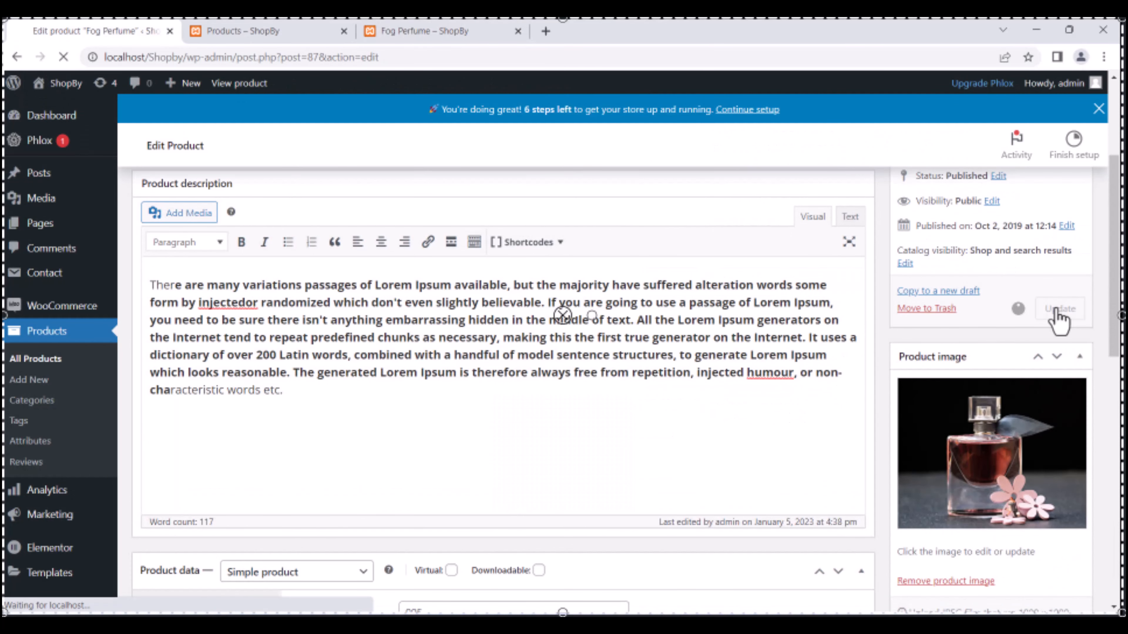
left_click(424, 31)
Reload the Fog Perfume page, then open the site's Header template via Edit with Elementor.
left_click(63, 57)
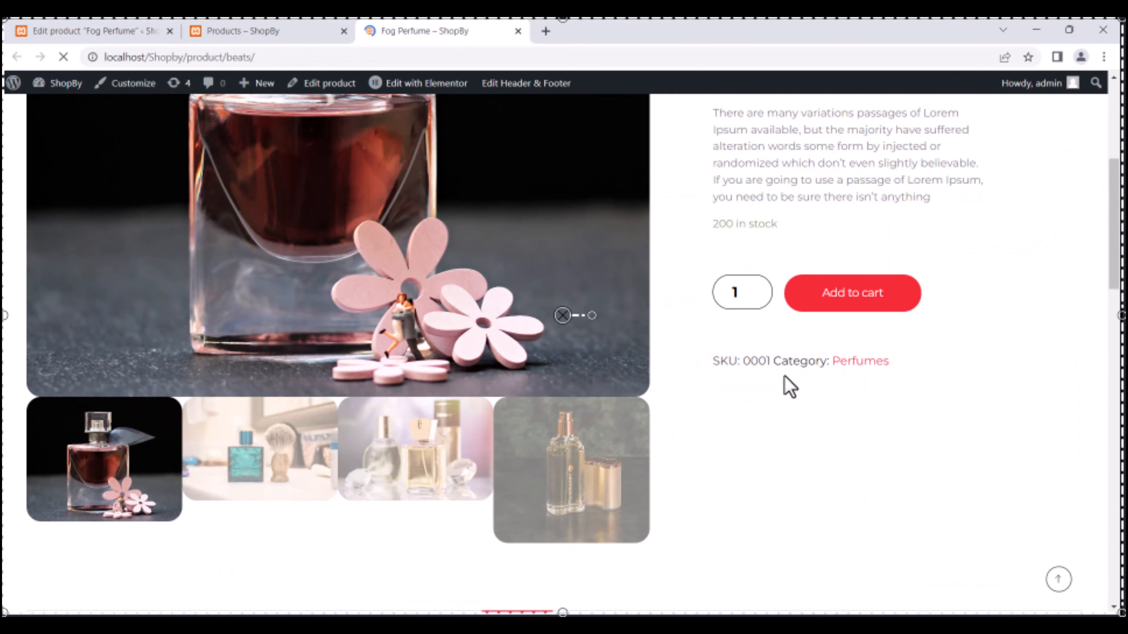
scroll(262, 296, "down", 3)
scroll(262, 296, "up", 8)
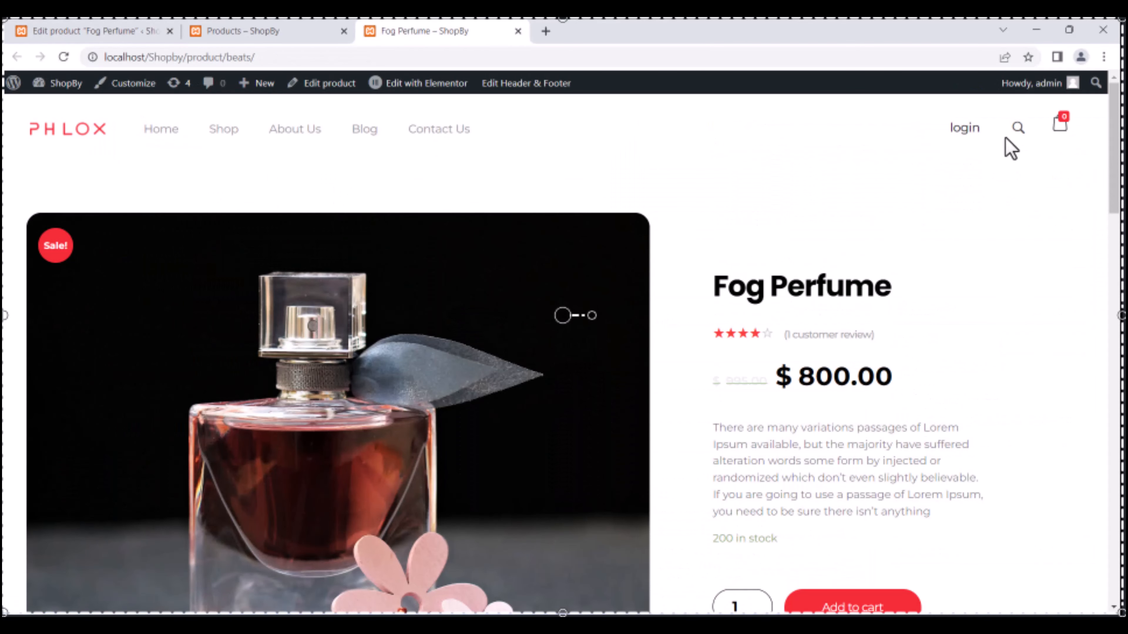
mouse_move(422, 83)
left_click(426, 114)
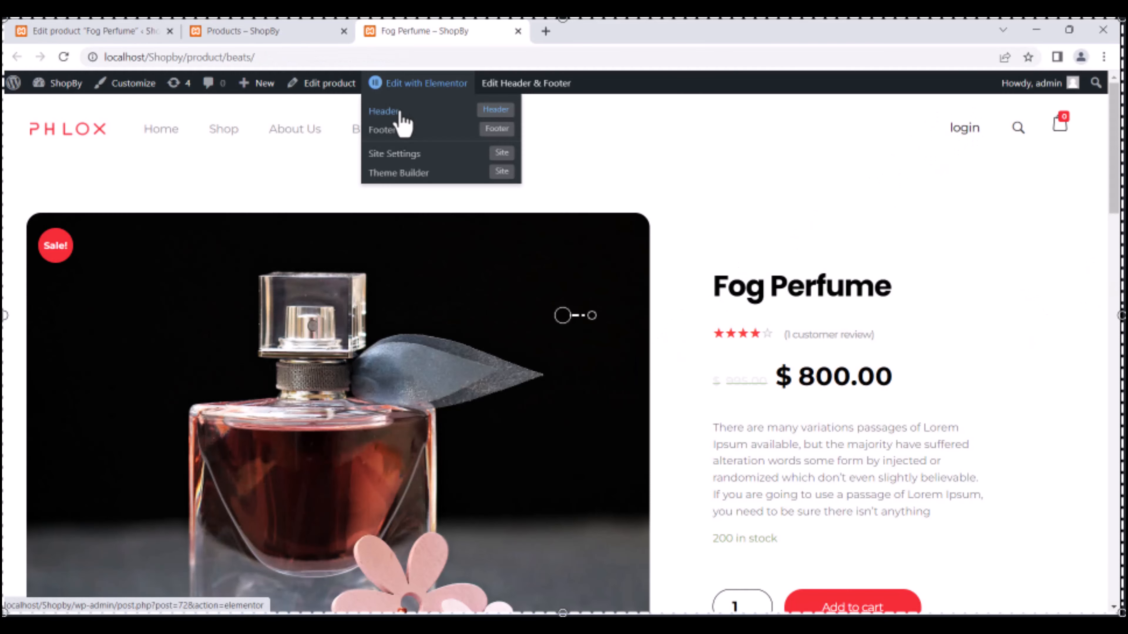
left_click(400, 113)
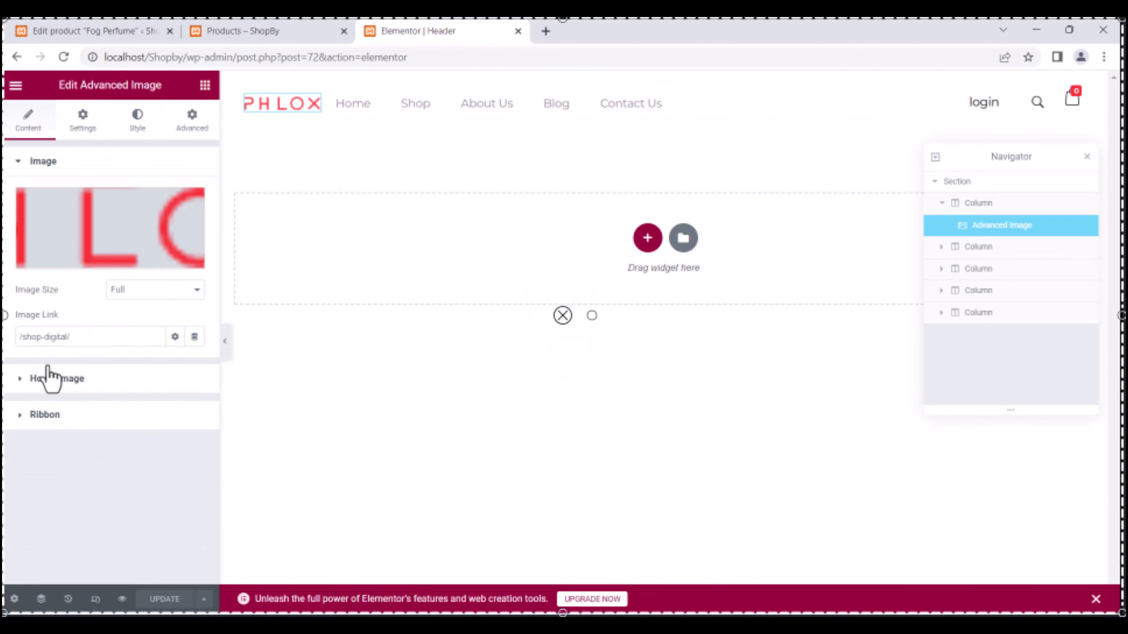
Open the header logo's media picker, browse local files, then close the picker without choosing one.
left_click(113, 252)
key("Escape")
left_click(110, 257)
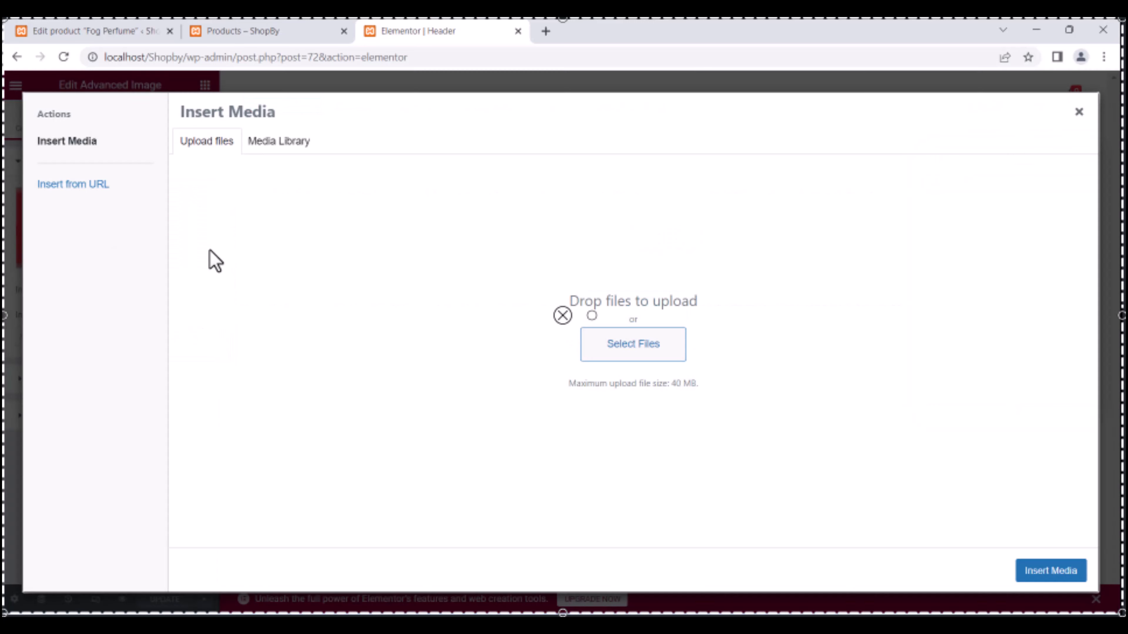
left_click(633, 344)
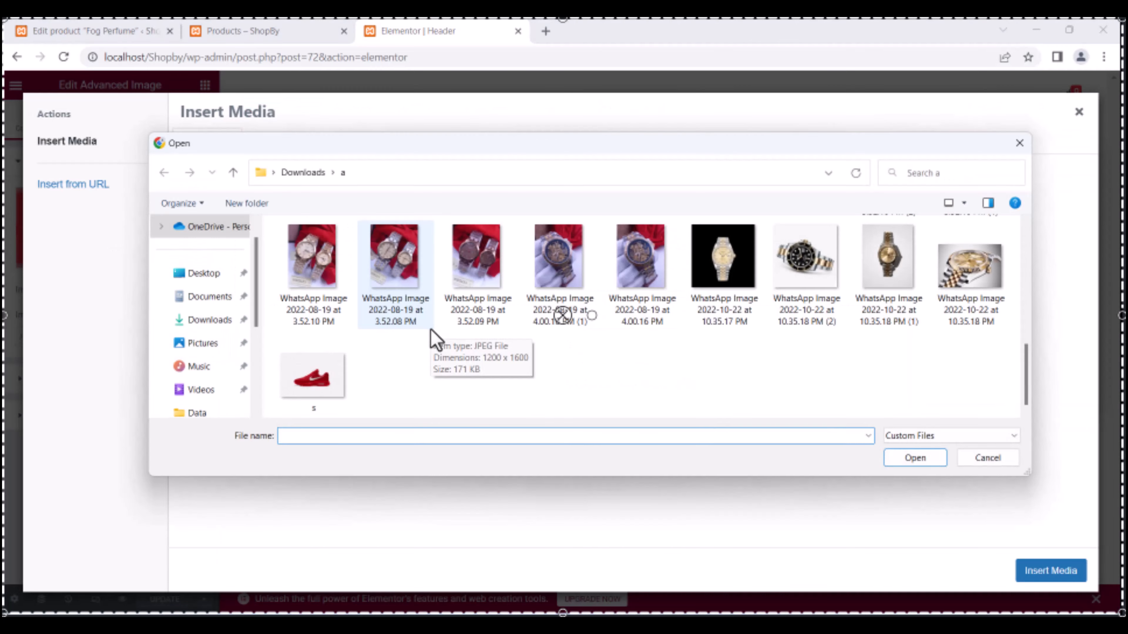
left_click(1018, 144)
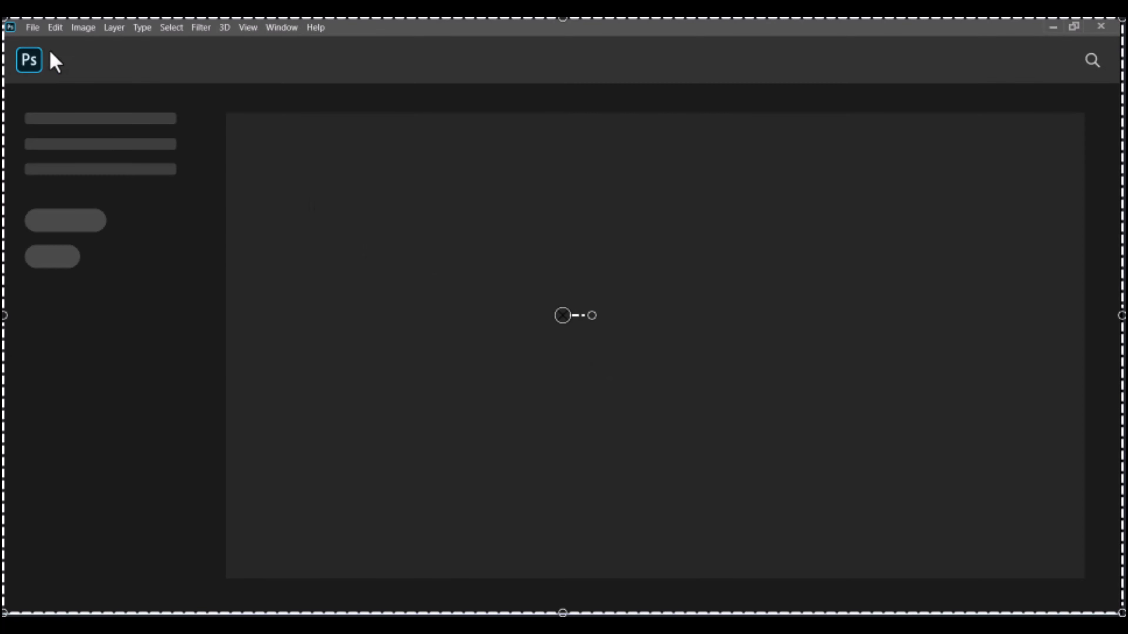
Create a new 600 × 300 Photoshop document for the logo.
left_click(33, 28)
left_click(40, 45)
left_click_drag(740, 181, 692, 185)
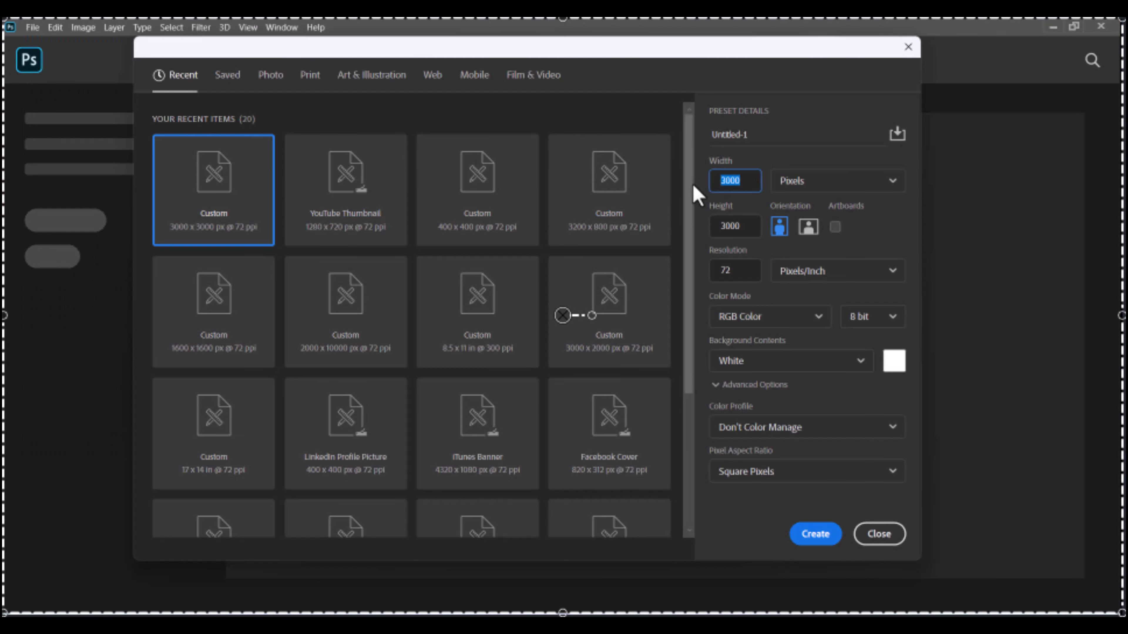
type("600")
left_click_drag(740, 226, 678, 225)
type("300")
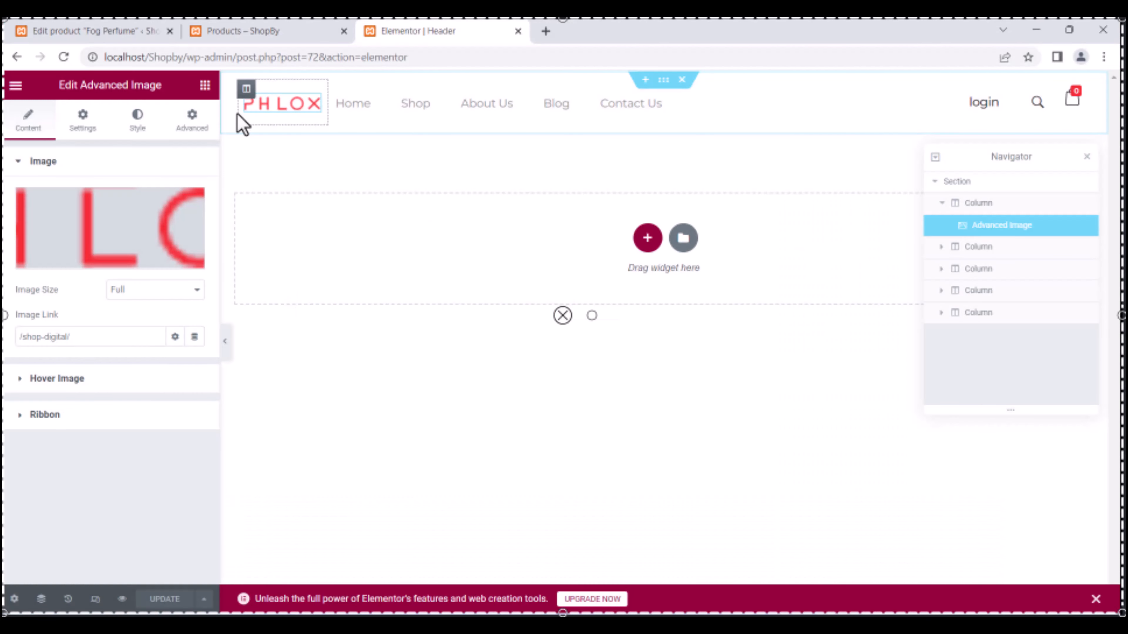
left_click(117, 274)
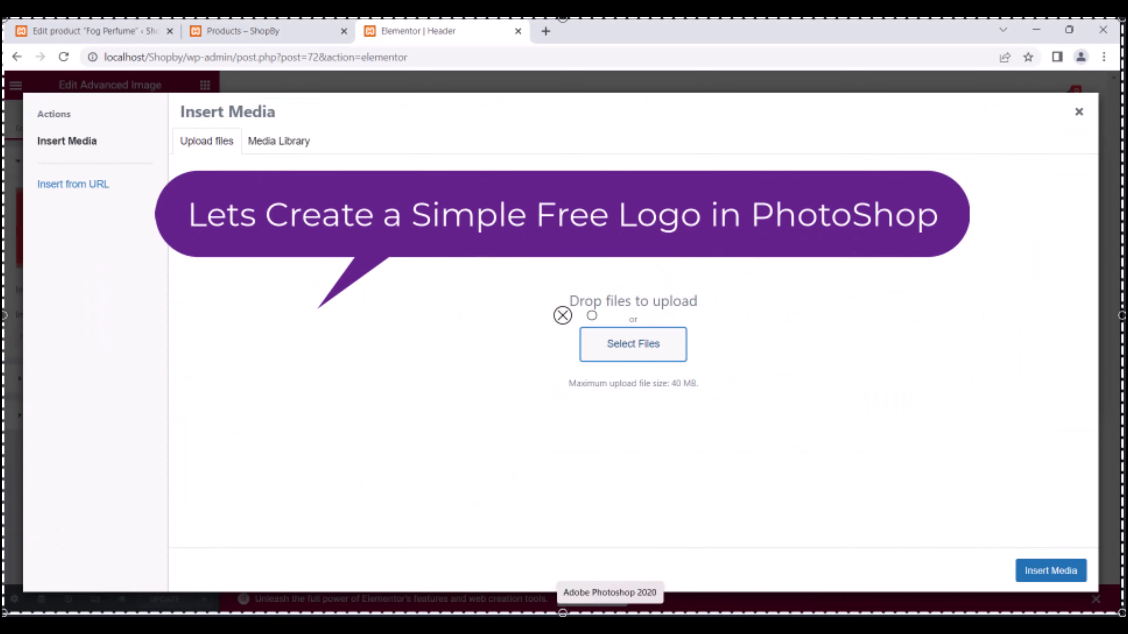
left_click(622, 616)
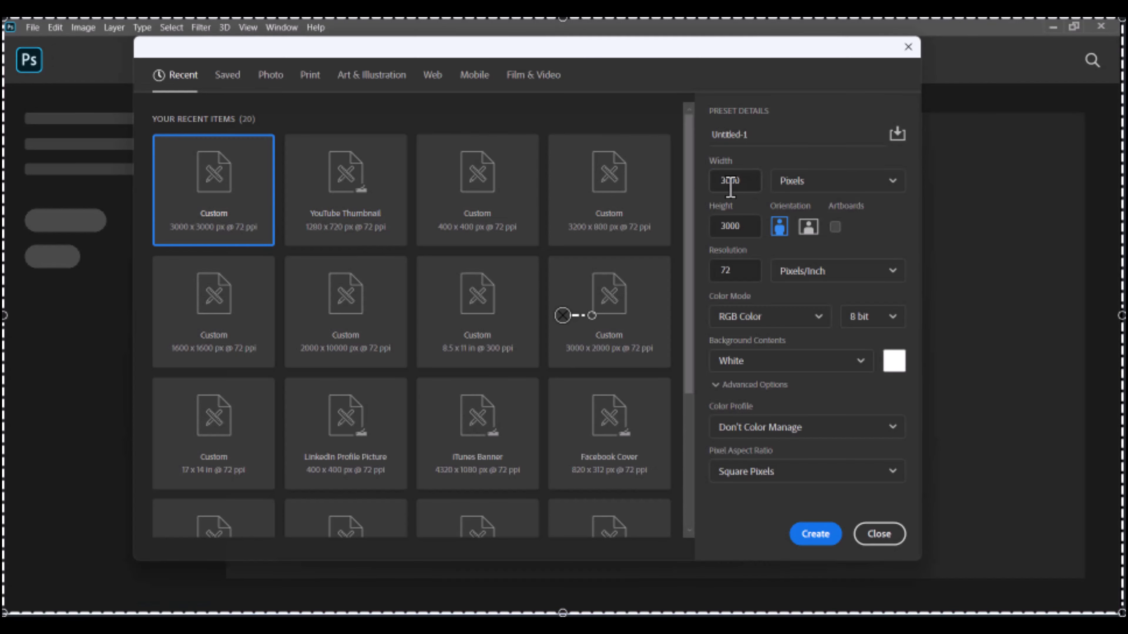
type("600")
key("Tab")
type("300")
key("Tab")
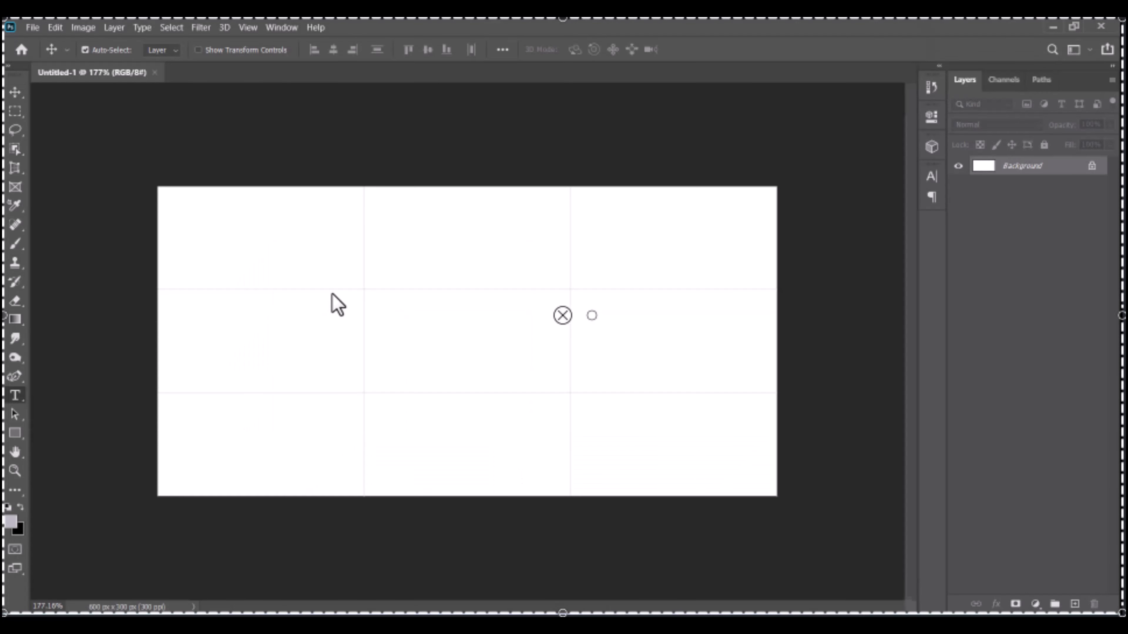
Type ShopBy in Gotham Bold with 0 letter spacing and draw a red rectangle behind it.
left_click(330, 289)
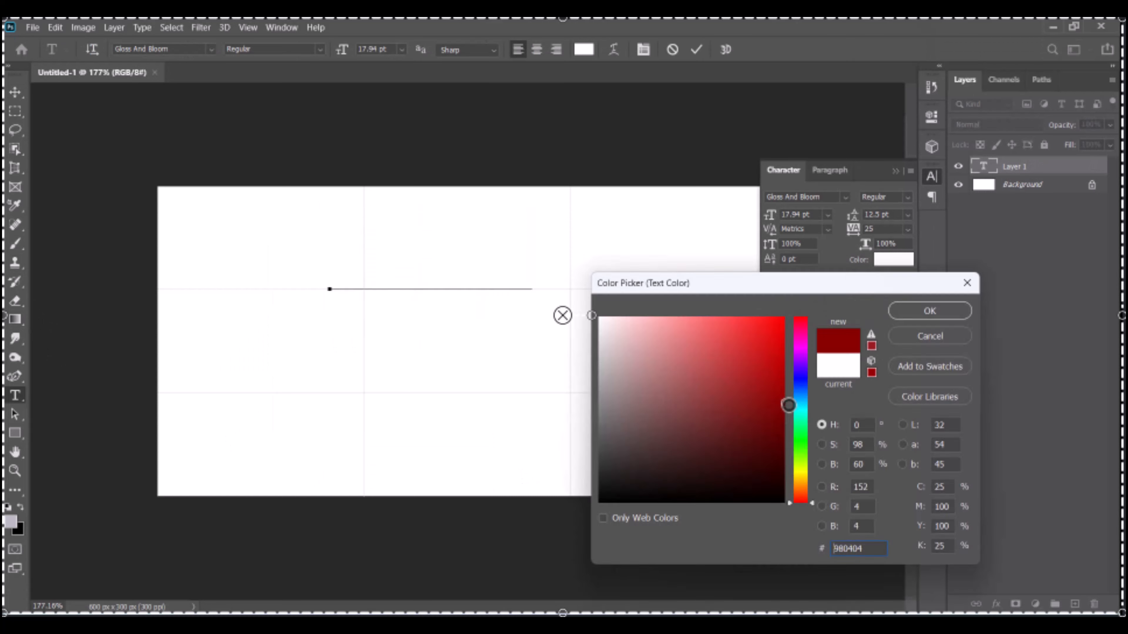
key("Return")
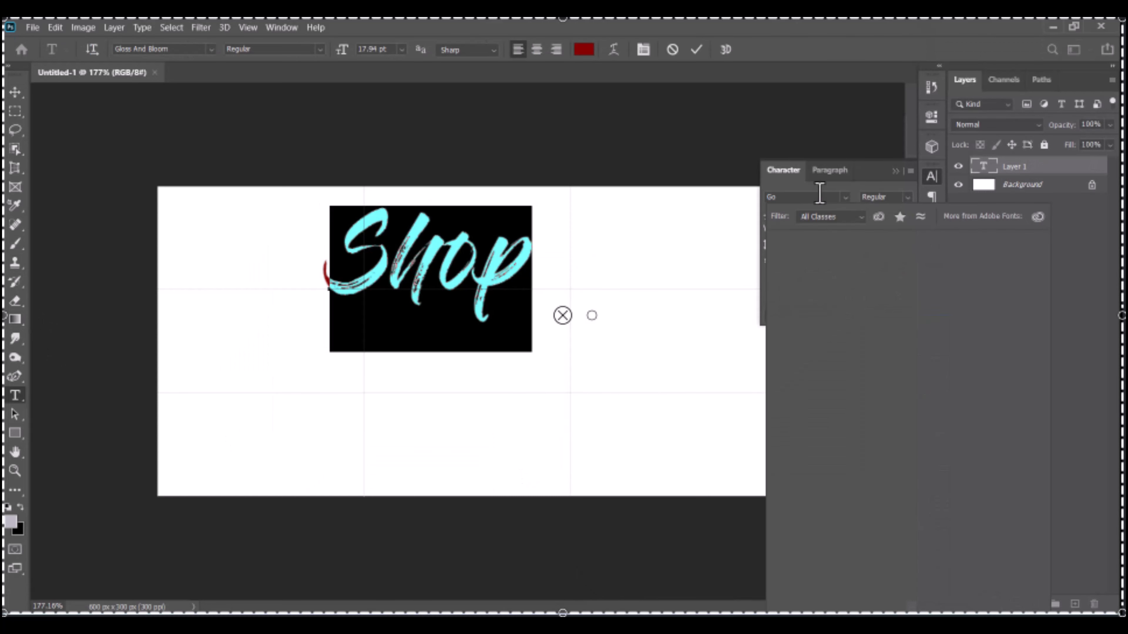
left_click(907, 228)
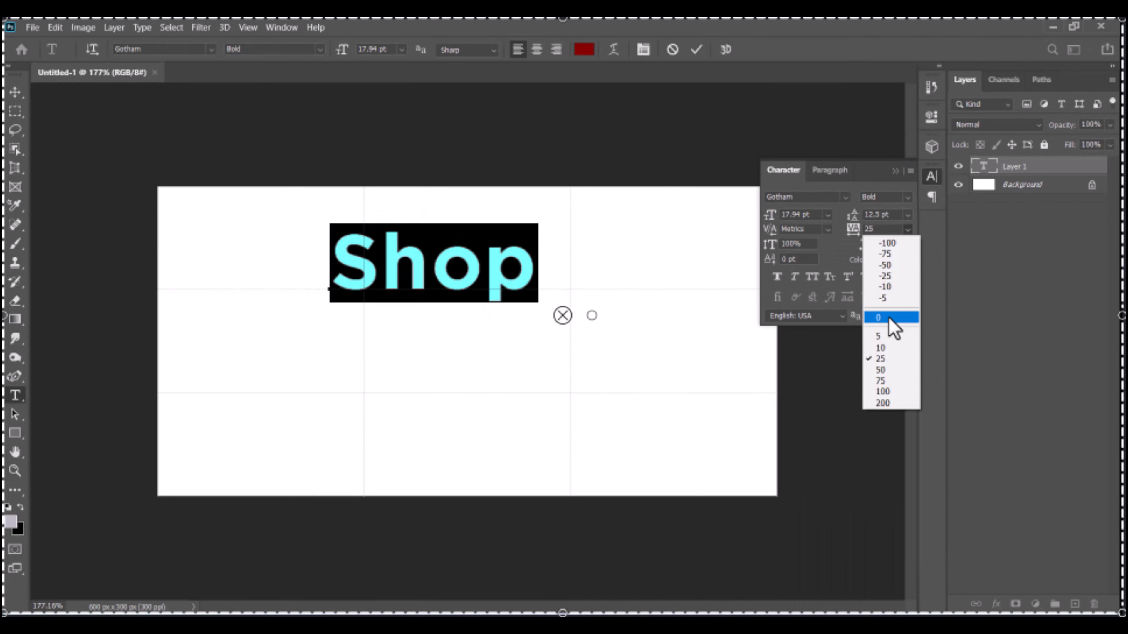
left_click(889, 318)
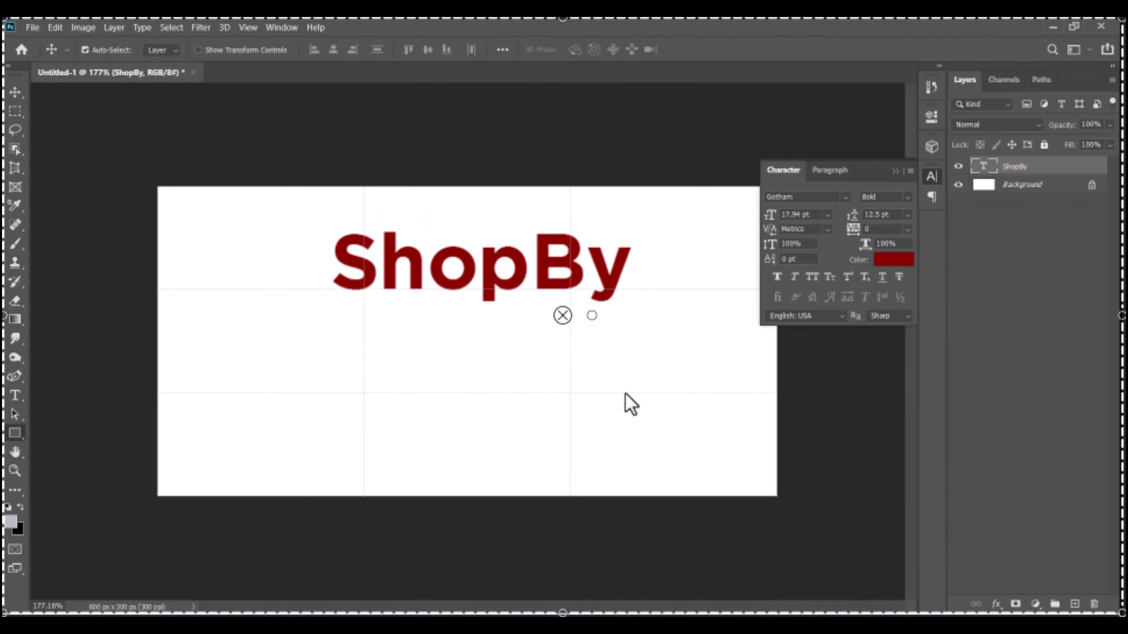
key("u")
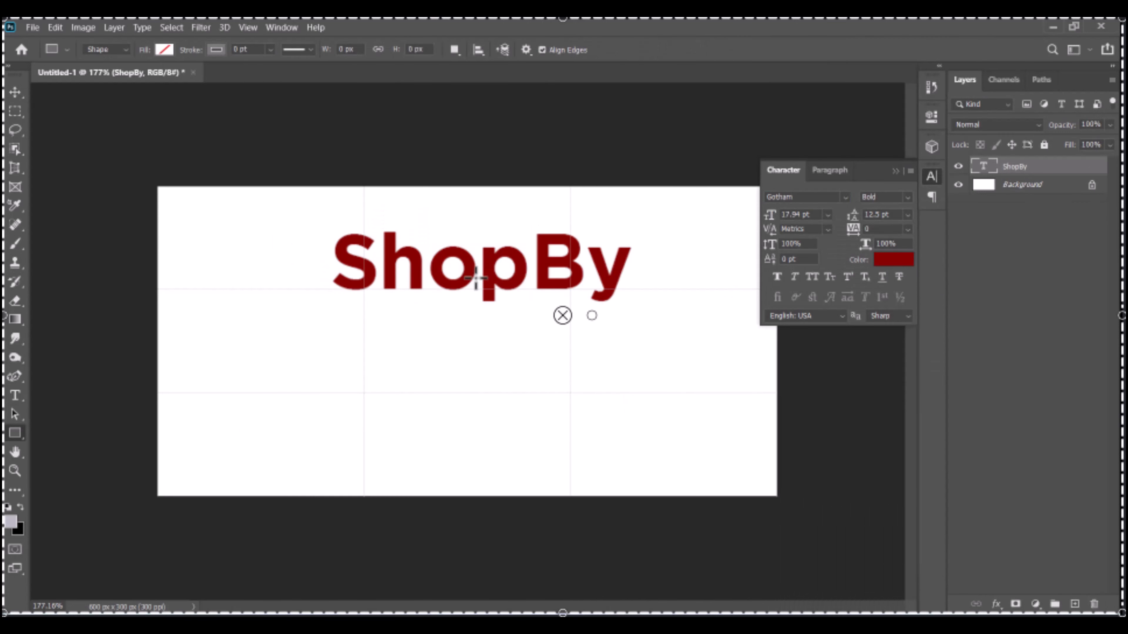
left_click_drag(316, 219, 635, 325)
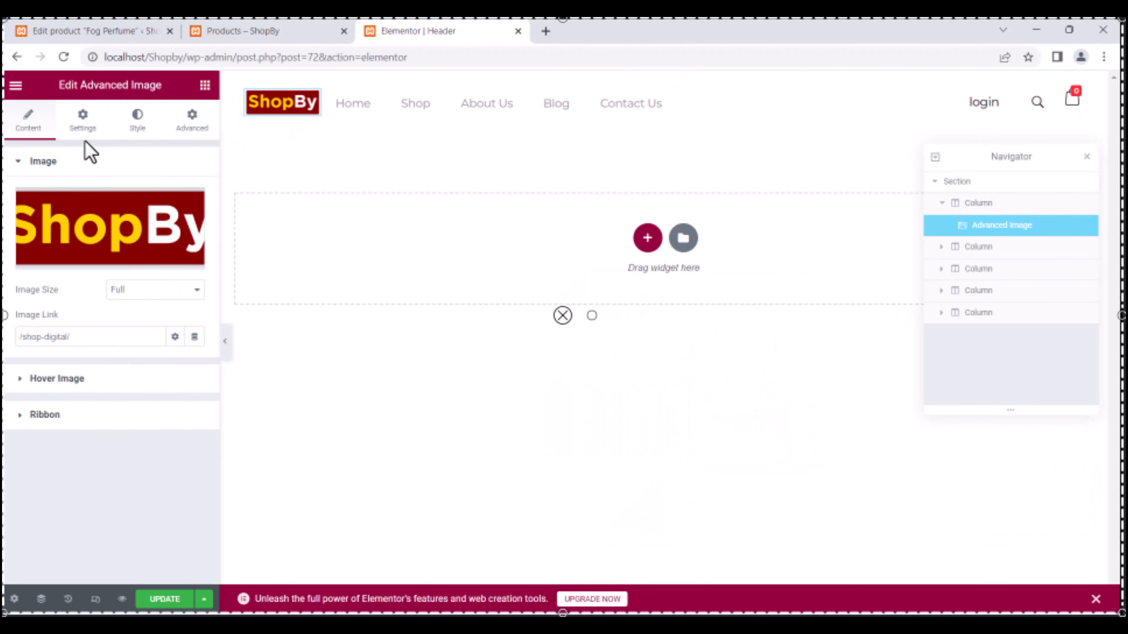
Place the ShopBy logo in the header, set its entrance animation to Swing, and update.
left_click(137, 120)
left_click(191, 125)
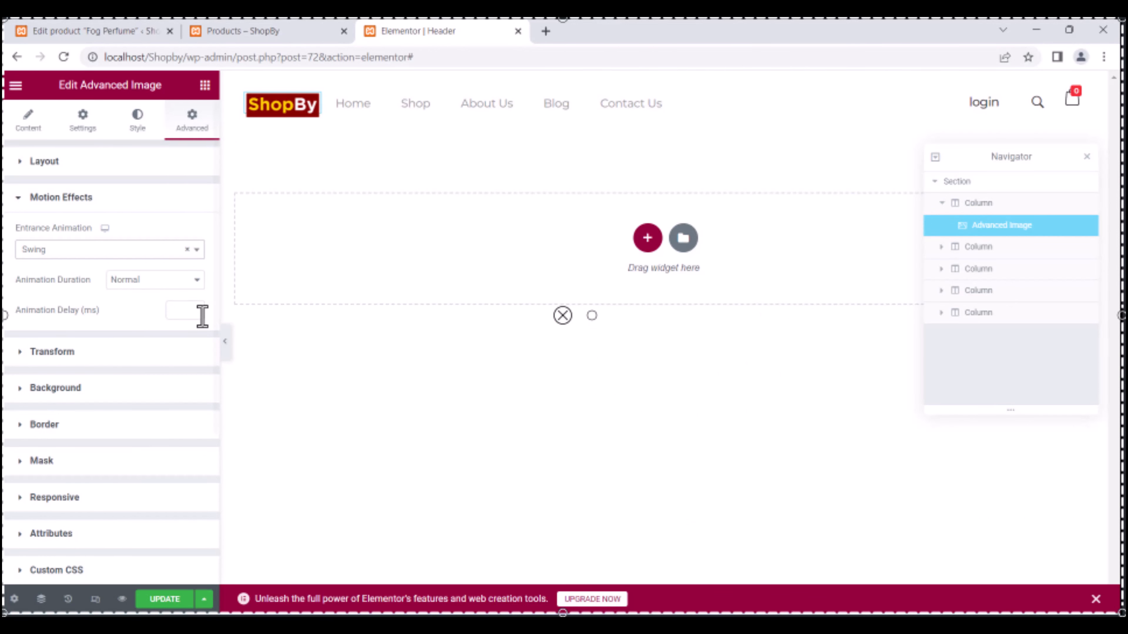
left_click(155, 280)
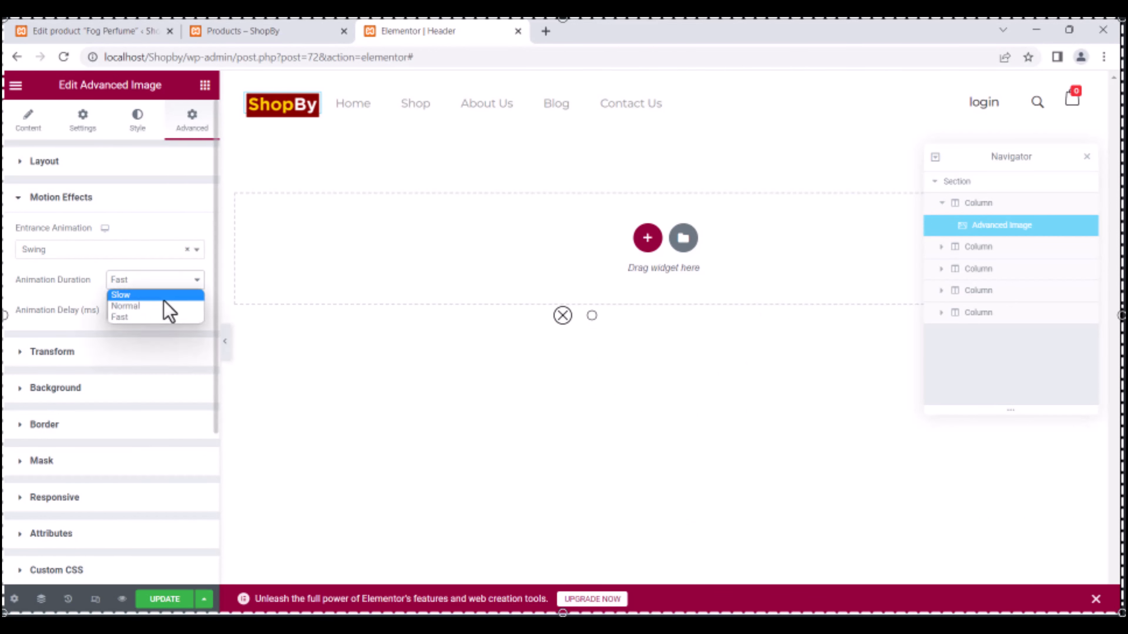
left_click(164, 296)
scroll(164, 311, "down", 5)
left_click(164, 599)
Preview the header at tablet and mobile sizes, check the live shop, and open the Footer template.
left_click(95, 599)
left_click(605, 85)
left_click(628, 85)
left_click(664, 124)
left_click(267, 30)
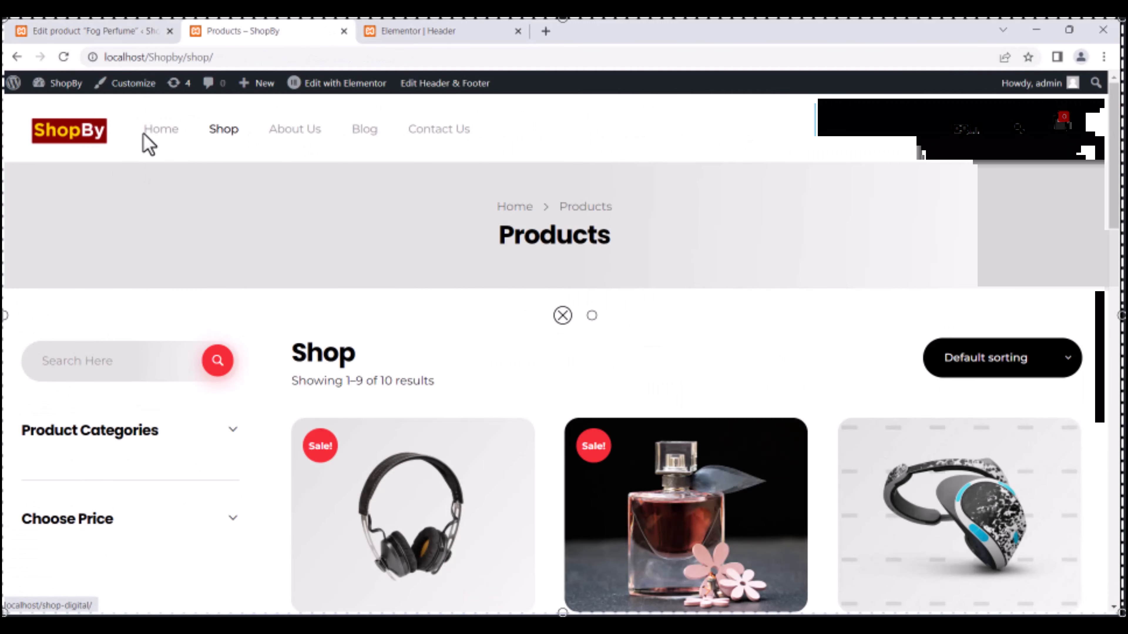
scroll(577, 164, "down", 15)
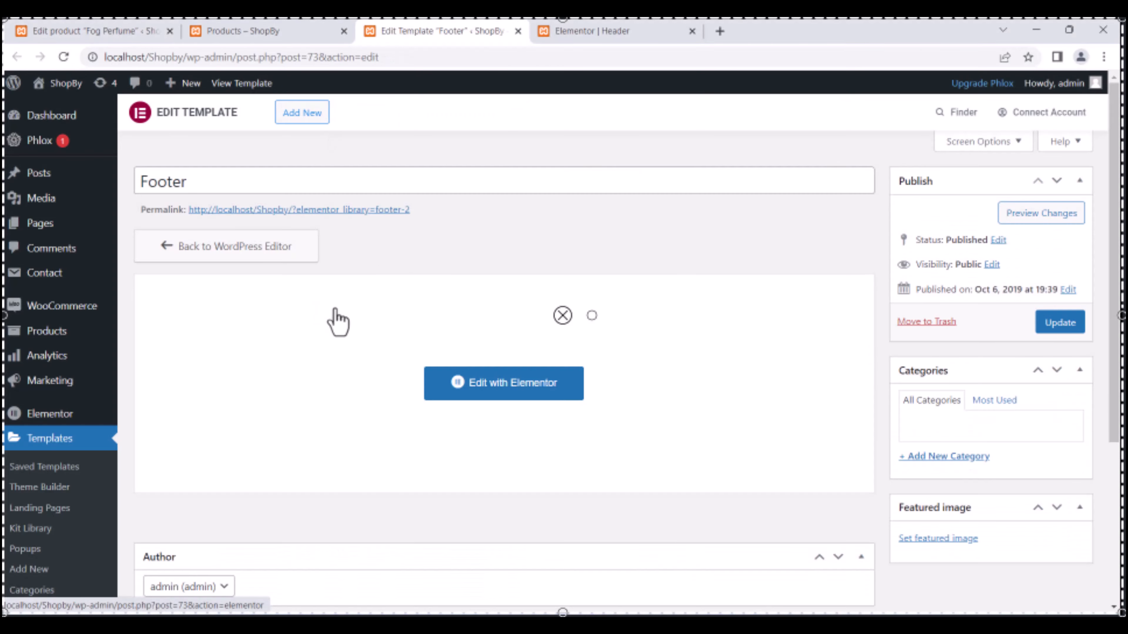
left_click(337, 322)
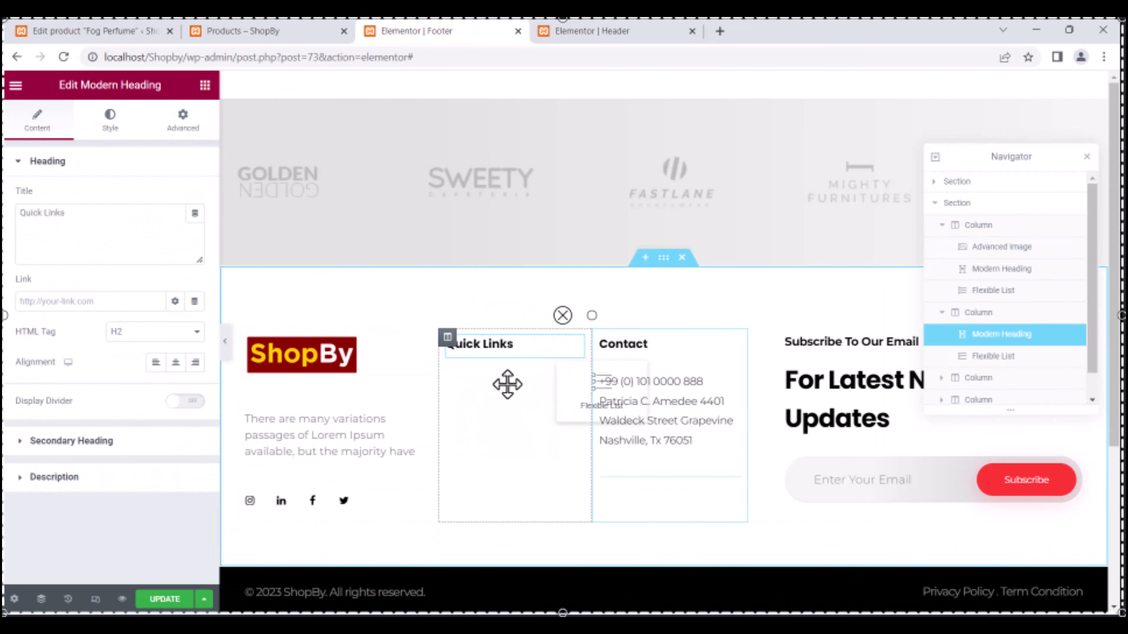
Move the Quick Links list into the Contact column and select the Golden brand logo.
left_click_drag(503, 383, 617, 471)
left_click(294, 188)
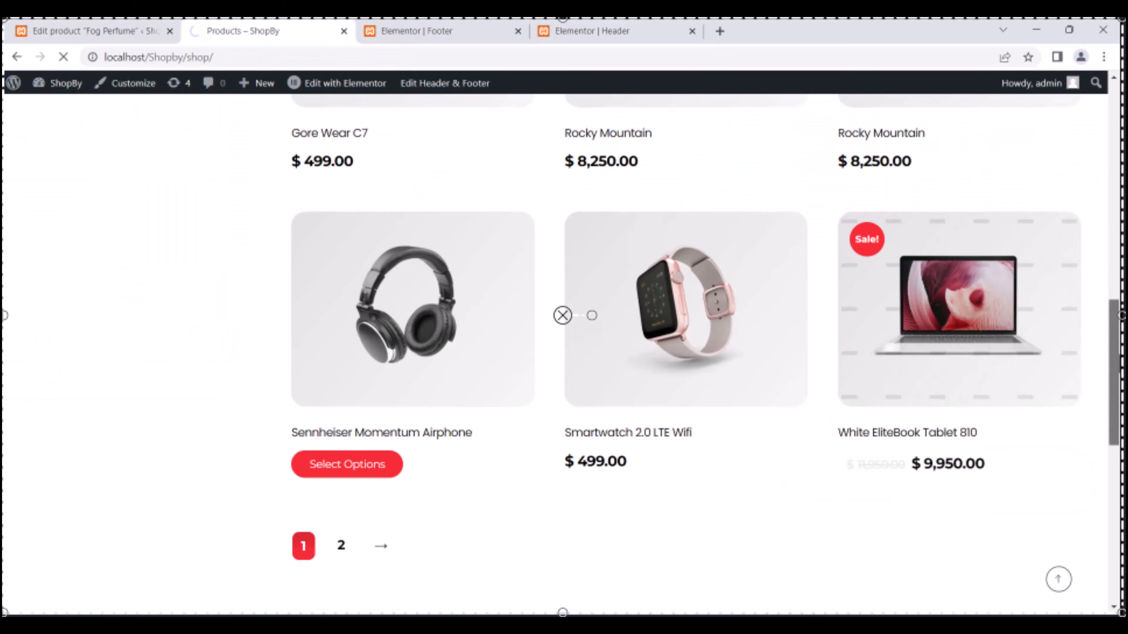
scroll(534, 282, "up", 15)
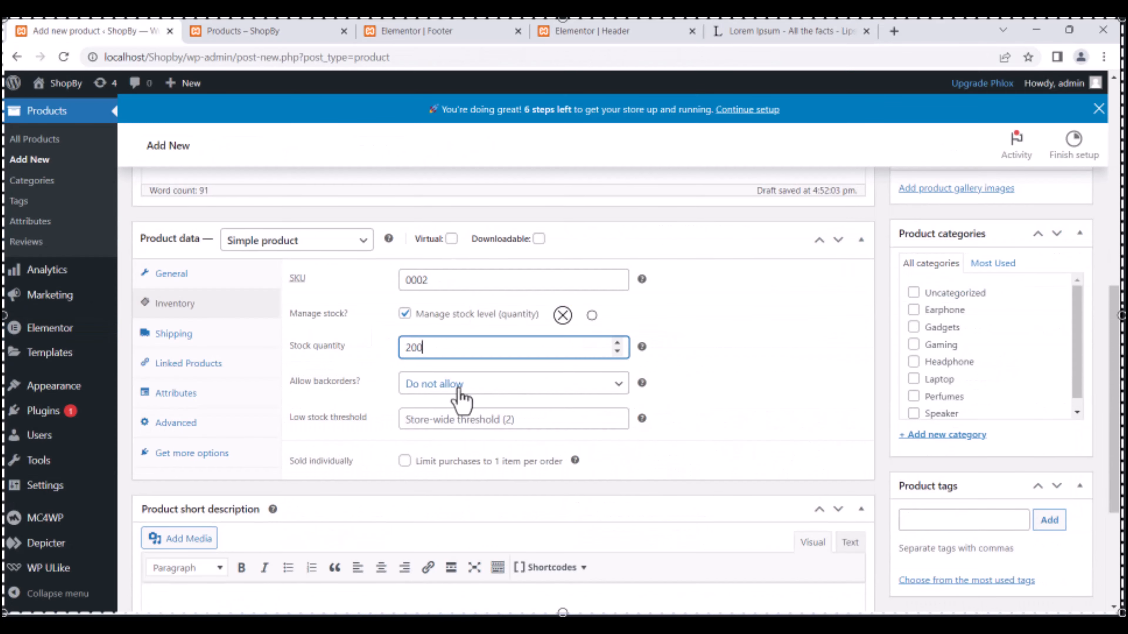
Set the low stock threshold to 20, add the 'buying our products' purchase note, and keep reviews enabled.
left_click(428, 419)
type("20")
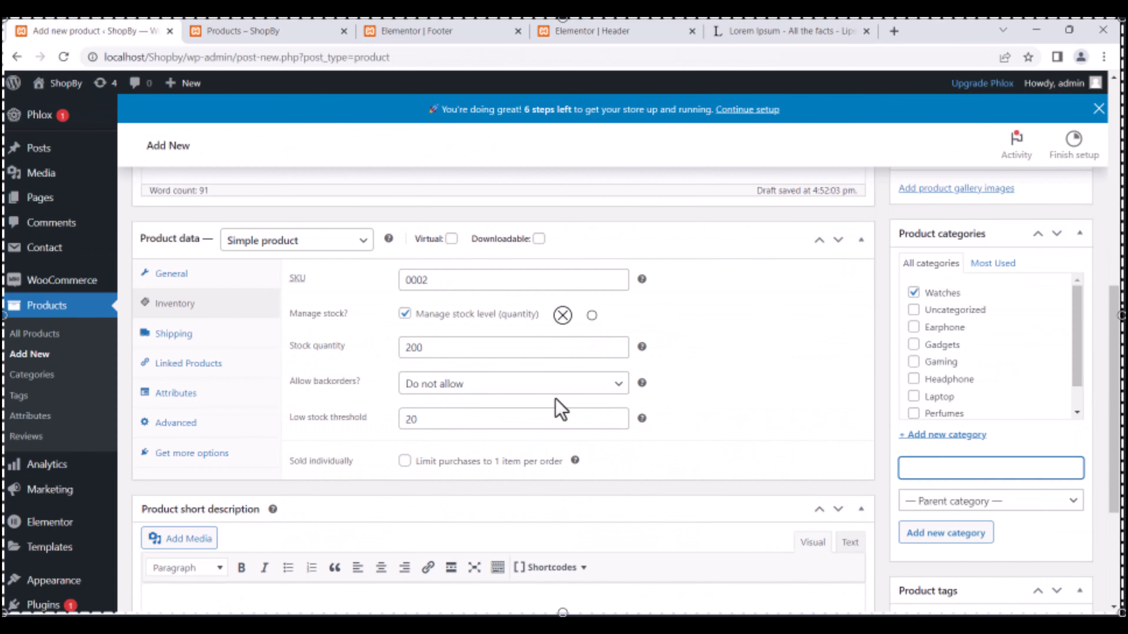
left_click(436, 293)
type("uying our products")
left_click(405, 379)
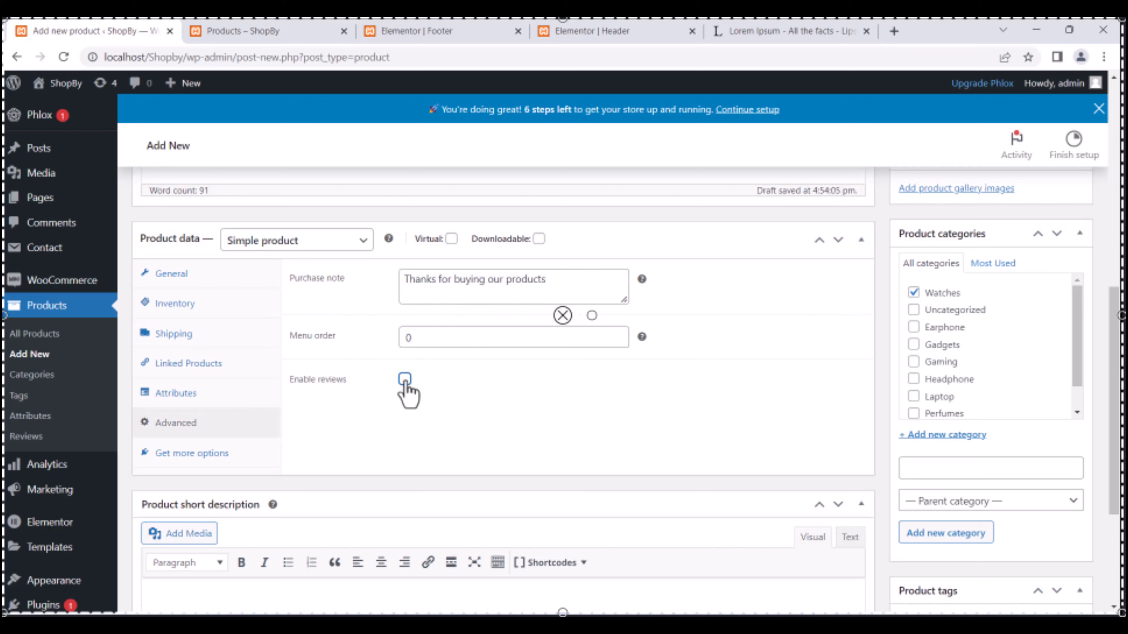
left_click(405, 380)
Upload a watch photo to the product gallery.
scroll(659, 322, "down", 1)
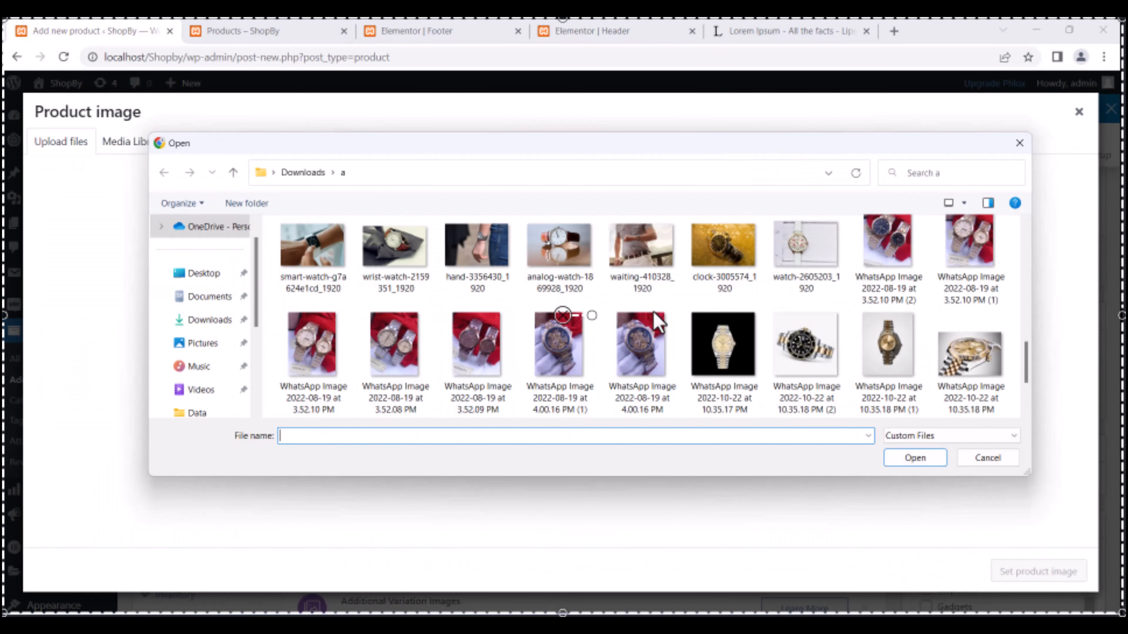
left_click(548, 389)
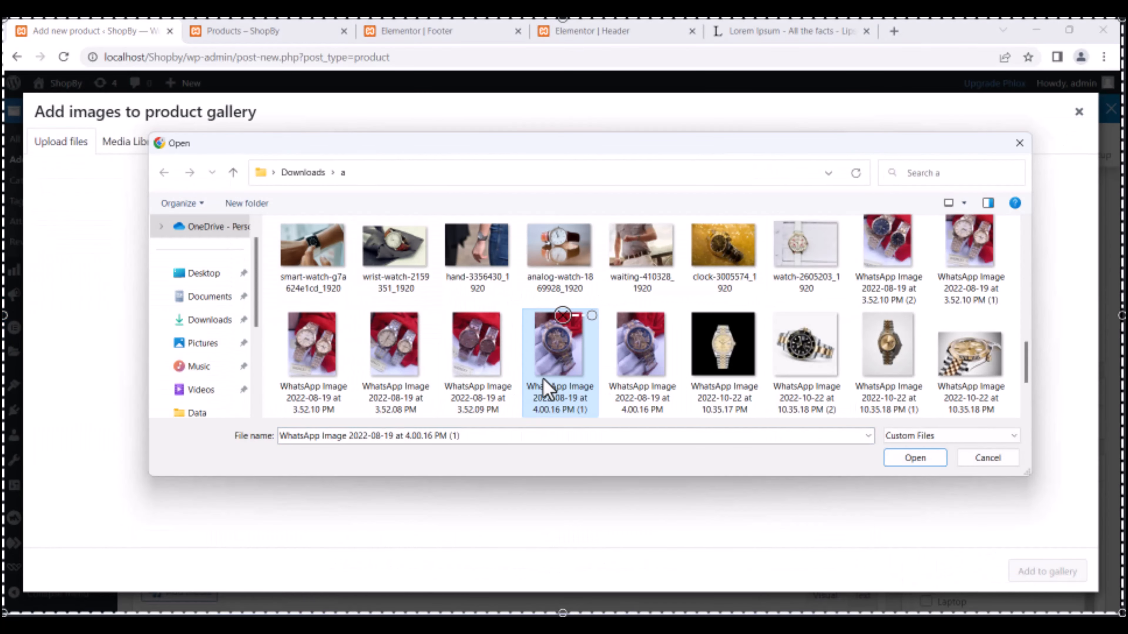
double_click(548, 389)
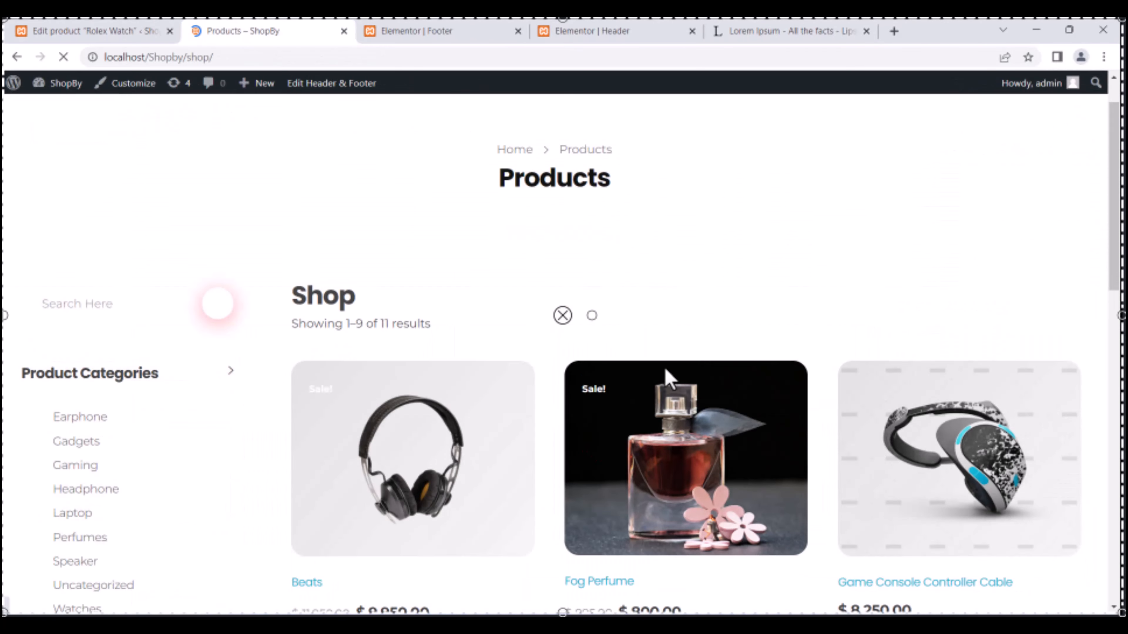
scroll(532, 378, "down", 10)
Open the Rolex Watch product page and scroll down through it.
left_click(402, 377)
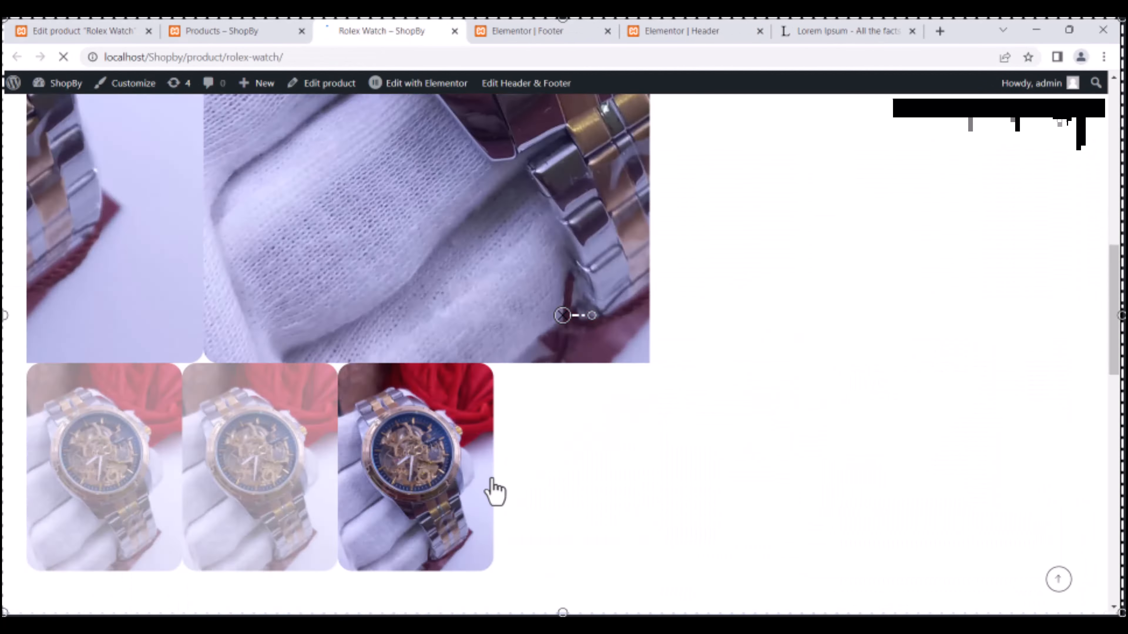
scroll(138, 603, "down", 5)
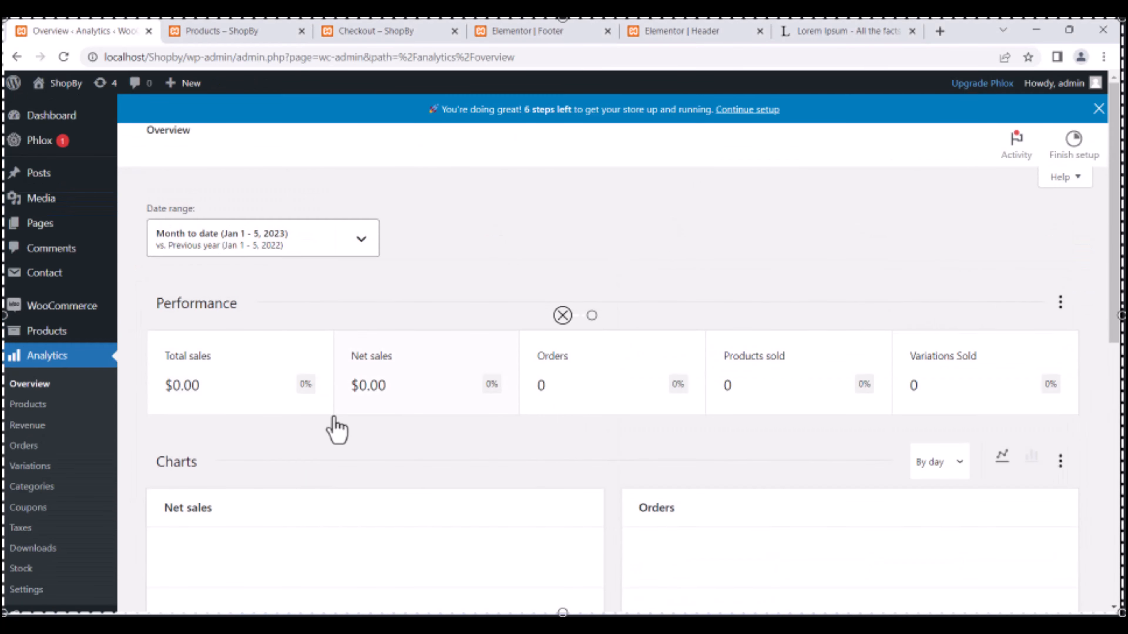
scroll(336, 430, "down", 5)
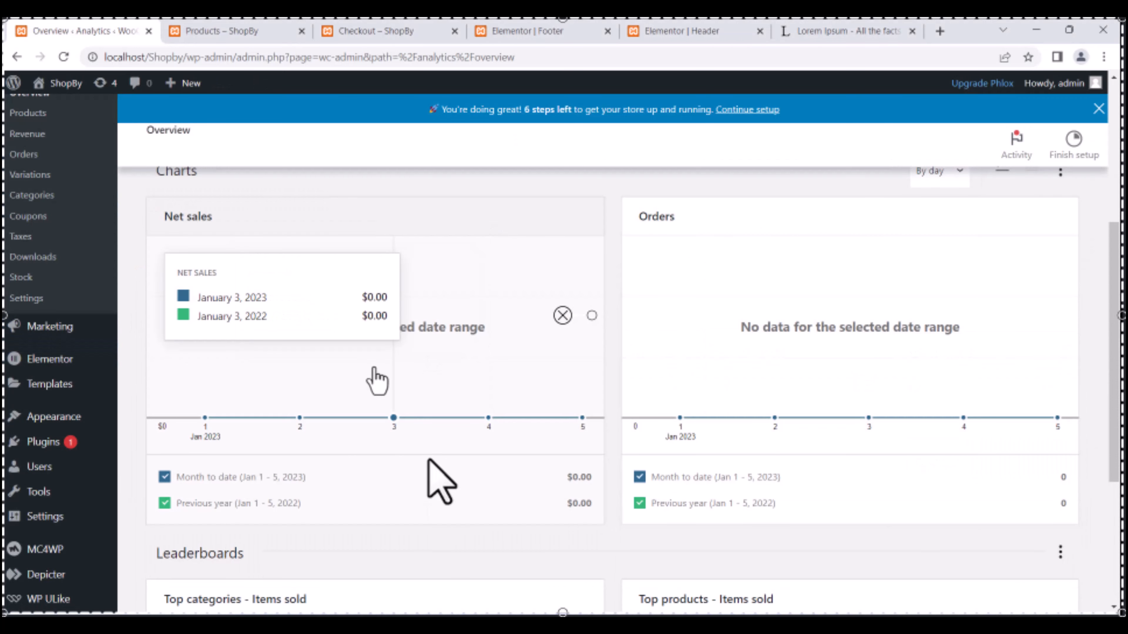
scroll(478, 361, "down", 5)
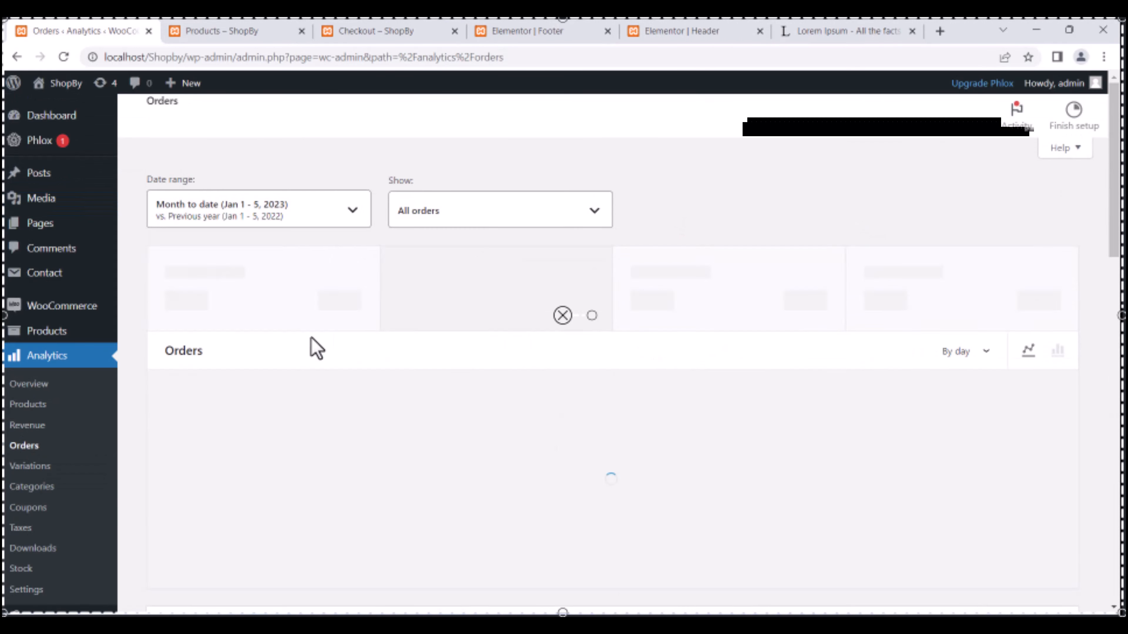
scroll(687, 403, "down", 5)
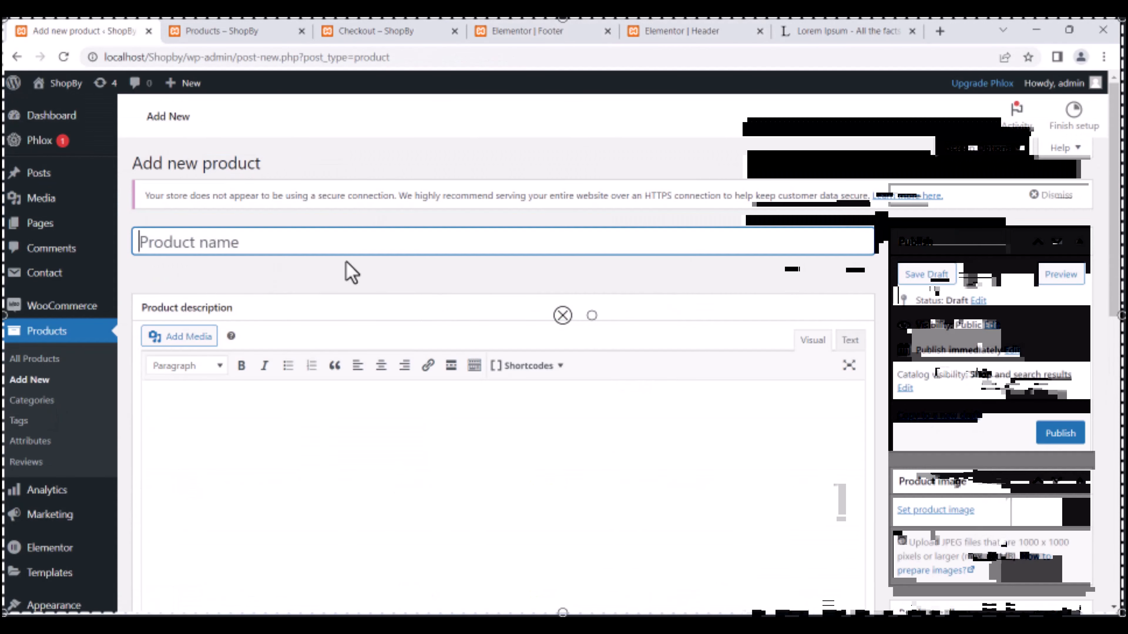
Enter 'Learn WordPress' as the product name.
type("Learn WordPress wiht")
key("BackSpace")
key("BackSpace")
key("BackSpace")
key("BackSpace")
key("BackSpace")
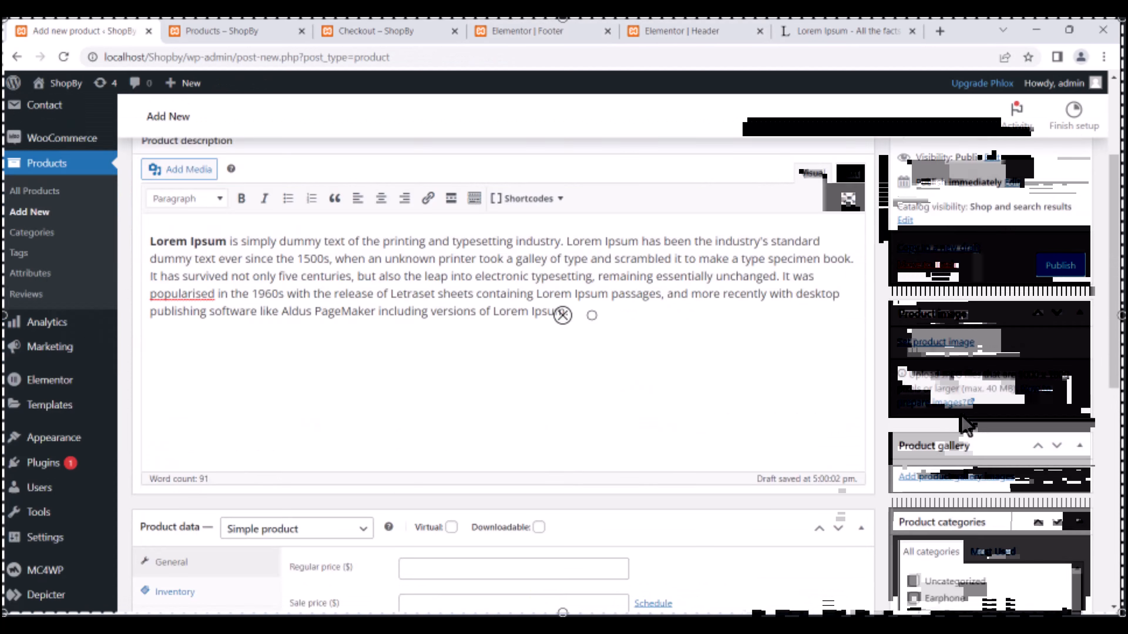
scroll(964, 428, "down", 5)
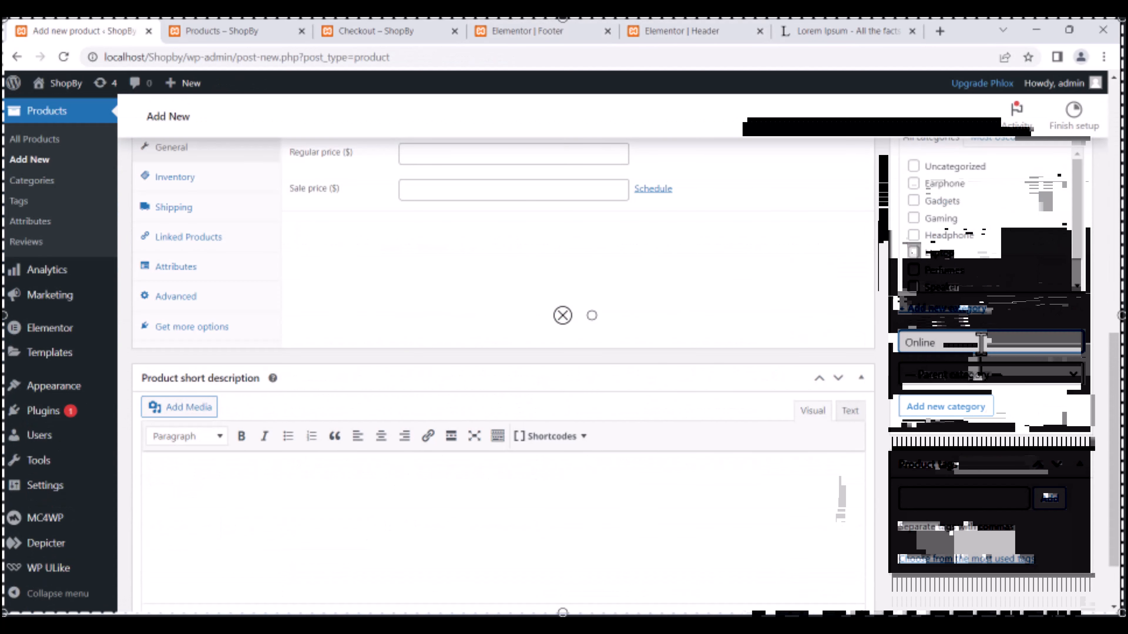
scroll(946, 232, "up", 7)
scroll(337, 297, "down", 5)
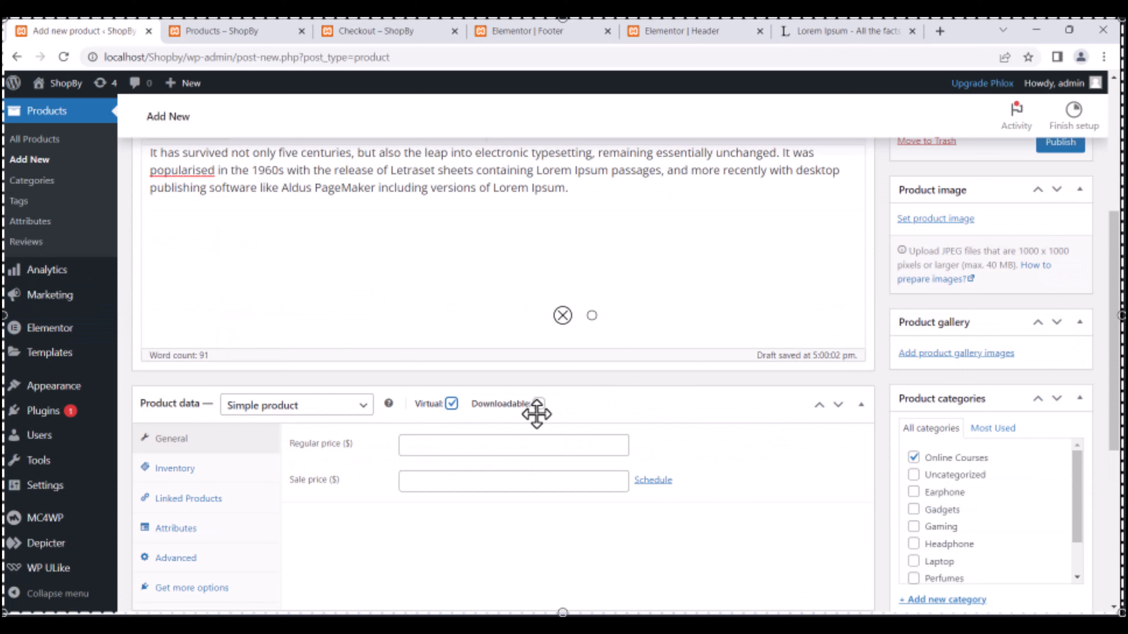
scroll(537, 415, "down", 5)
Set Regular price 200 and Sale price 175, keeping it a simple product.
left_click(436, 252)
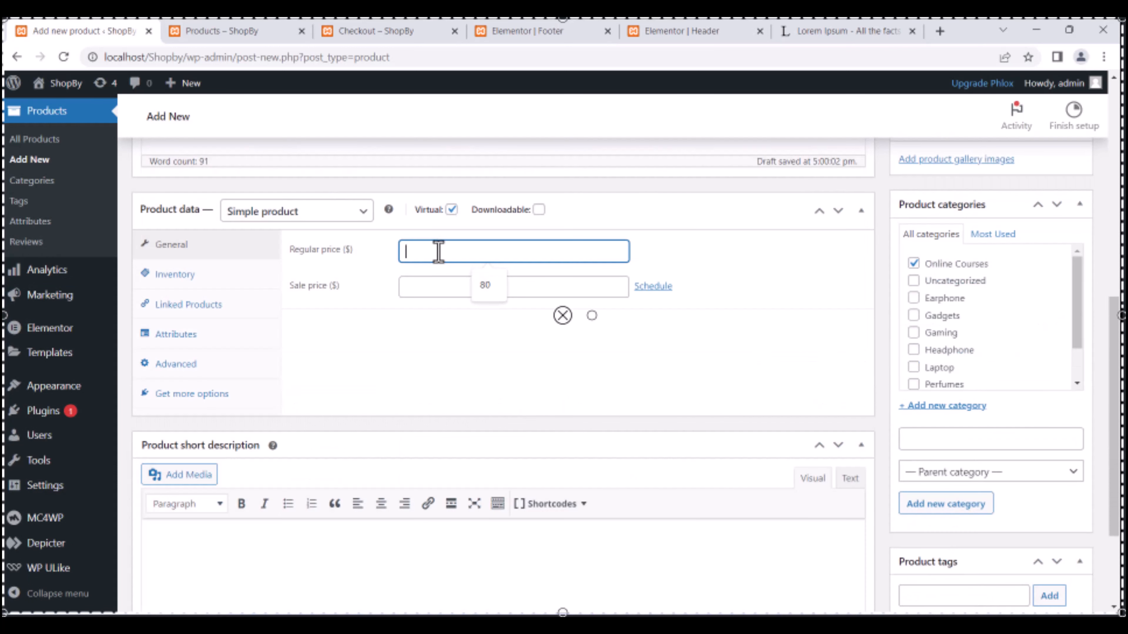
type("200")
left_click(427, 285)
type("175")
left_click(175, 274)
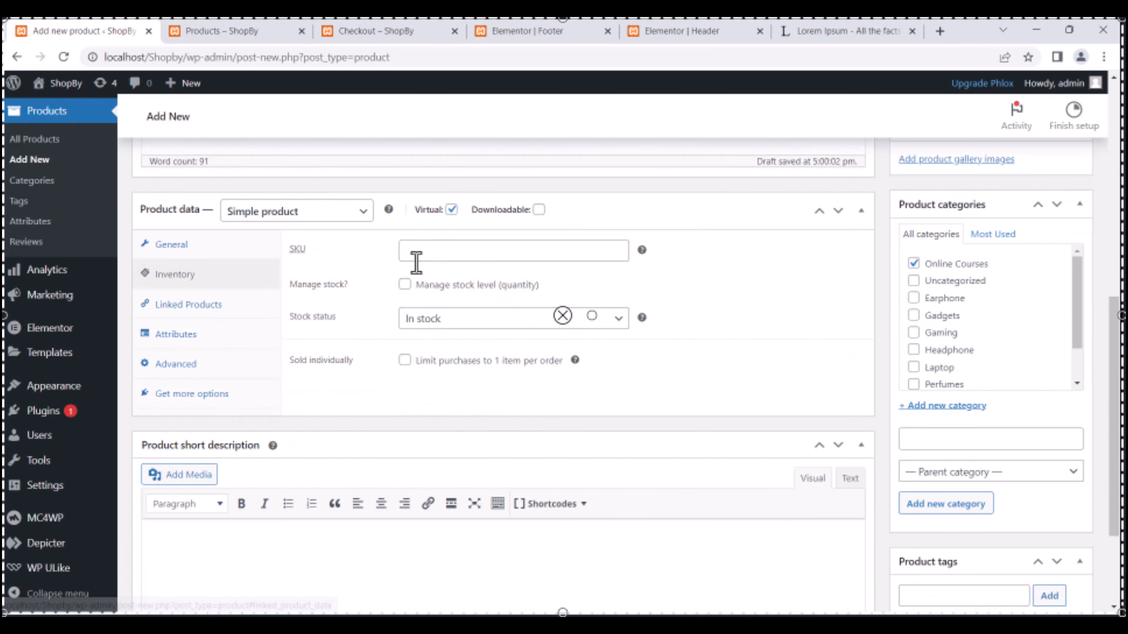
left_click(316, 213)
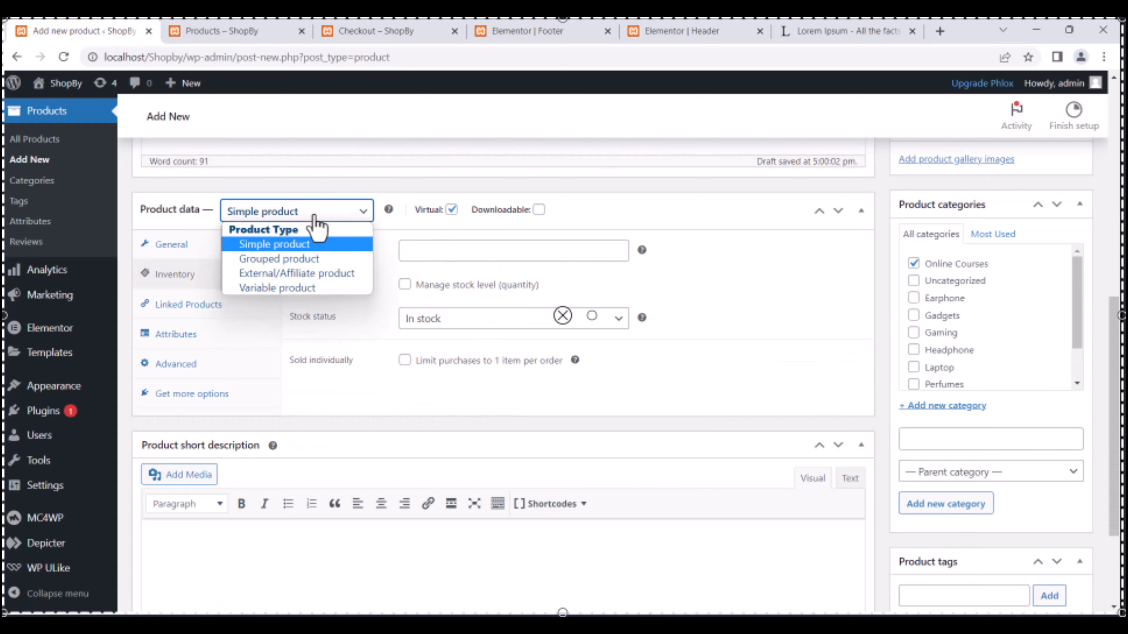
left_click(635, 225)
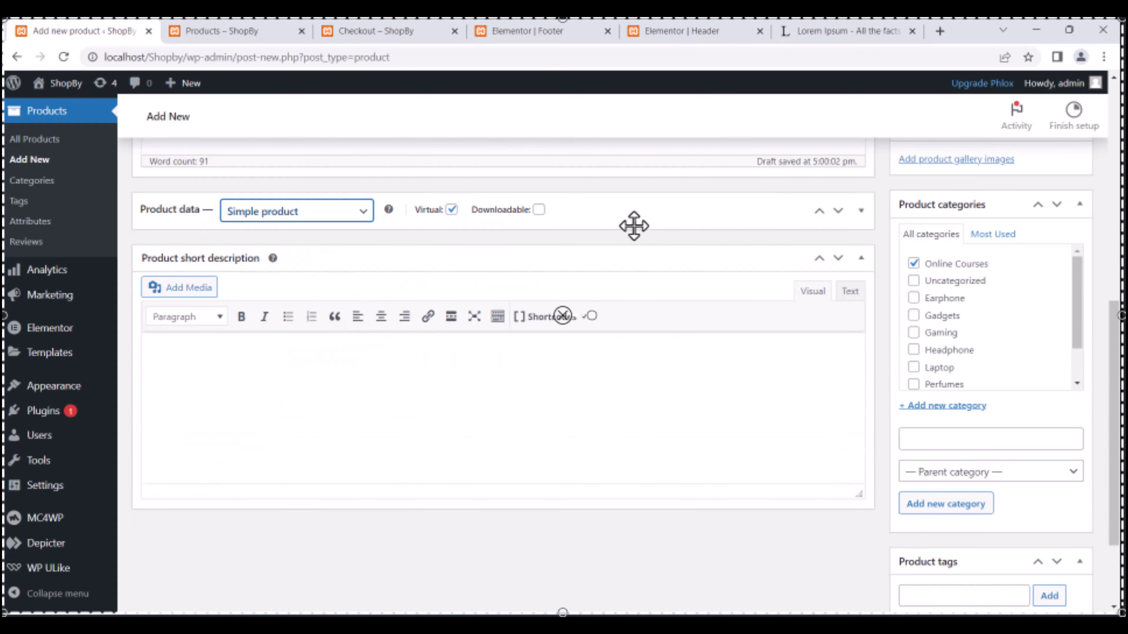
left_click(634, 225)
Publish the product and open the Learn WordPress page from the shop.
scroll(634, 225, "up", 3)
left_click(944, 222)
scroll(1012, 438, "down", 6)
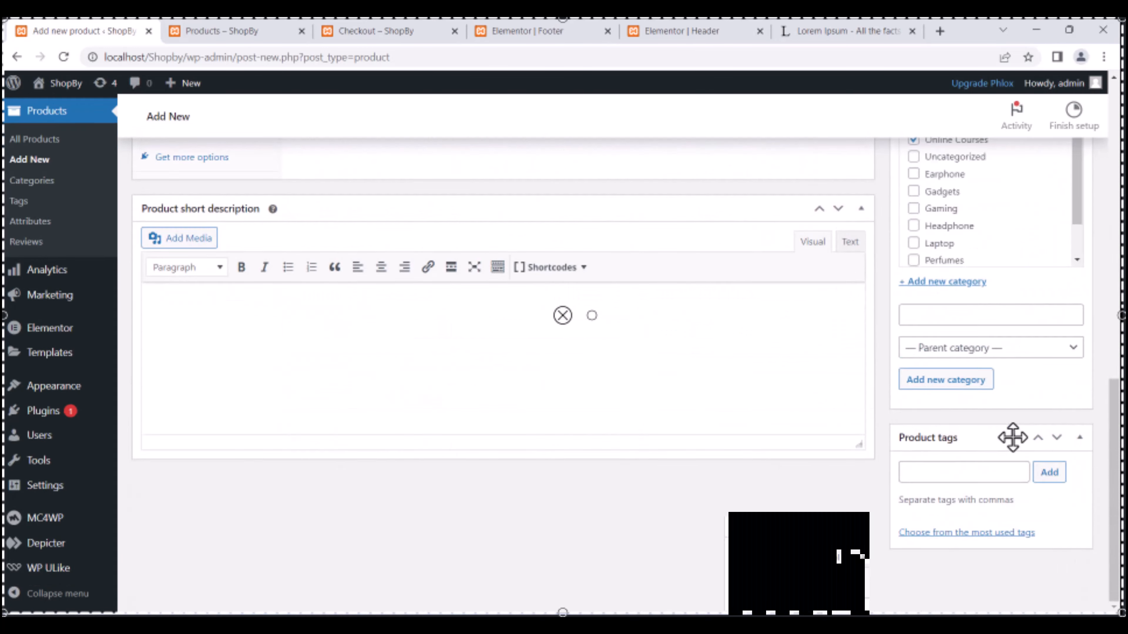
scroll(1011, 438, "up", 9)
left_click(1060, 392)
left_click(245, 35)
scroll(727, 302, "down", 5)
left_click(727, 256)
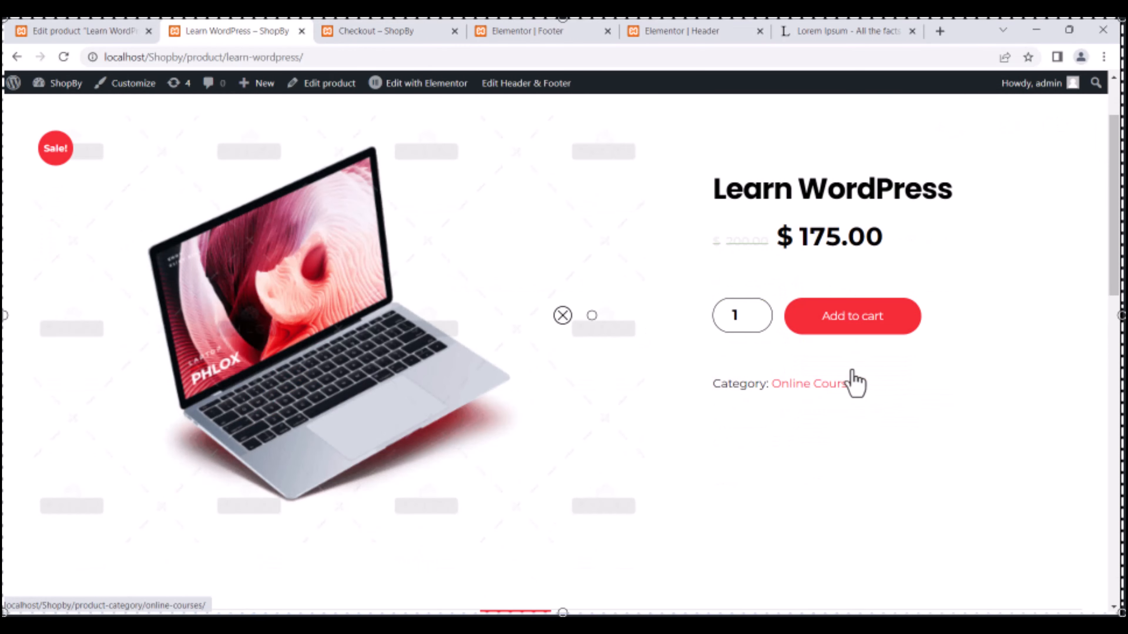
Return to the shop grid and reopen the Learn WordPress product page.
key("alt+Left")
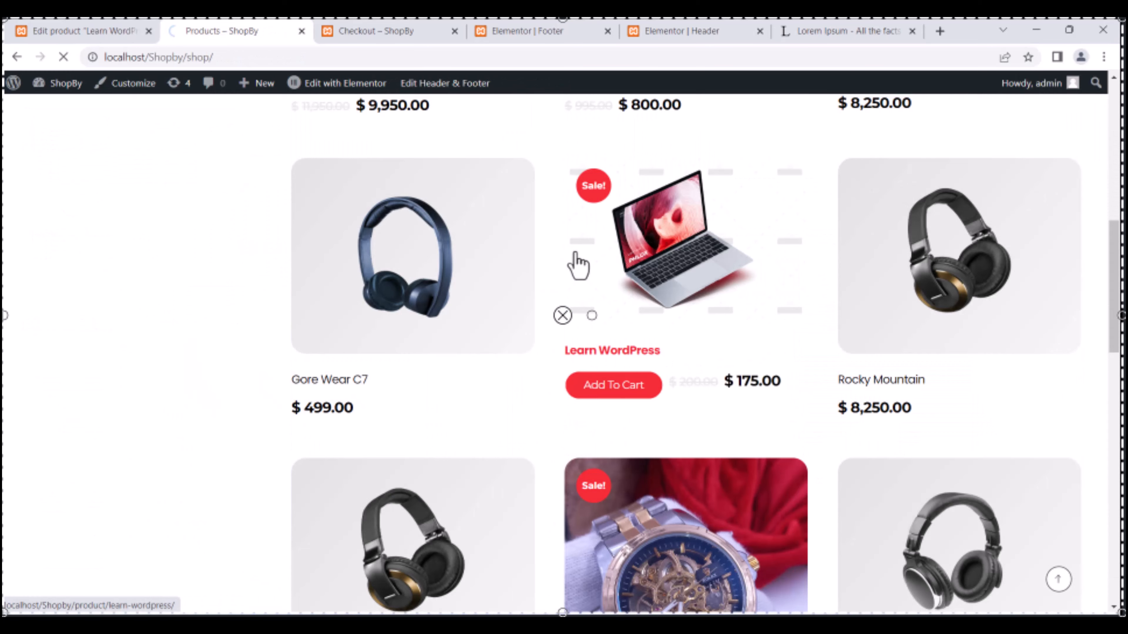
left_click(574, 262)
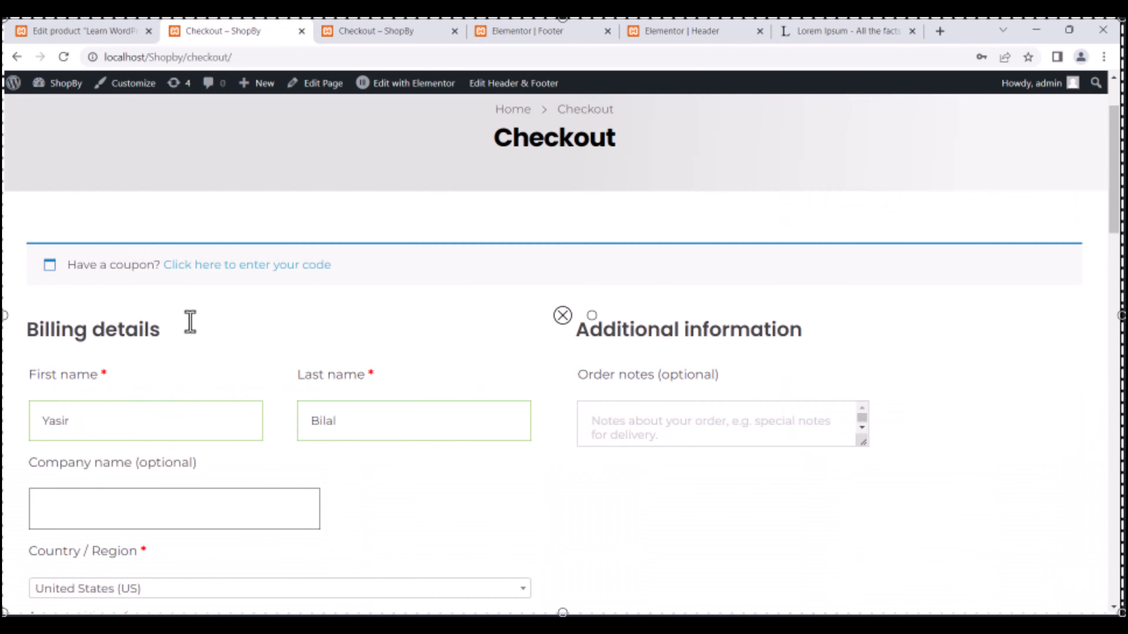
Mark the existing order as Completed.
scroll(189, 323, "down", 15)
scroll(247, 414, "up", 15)
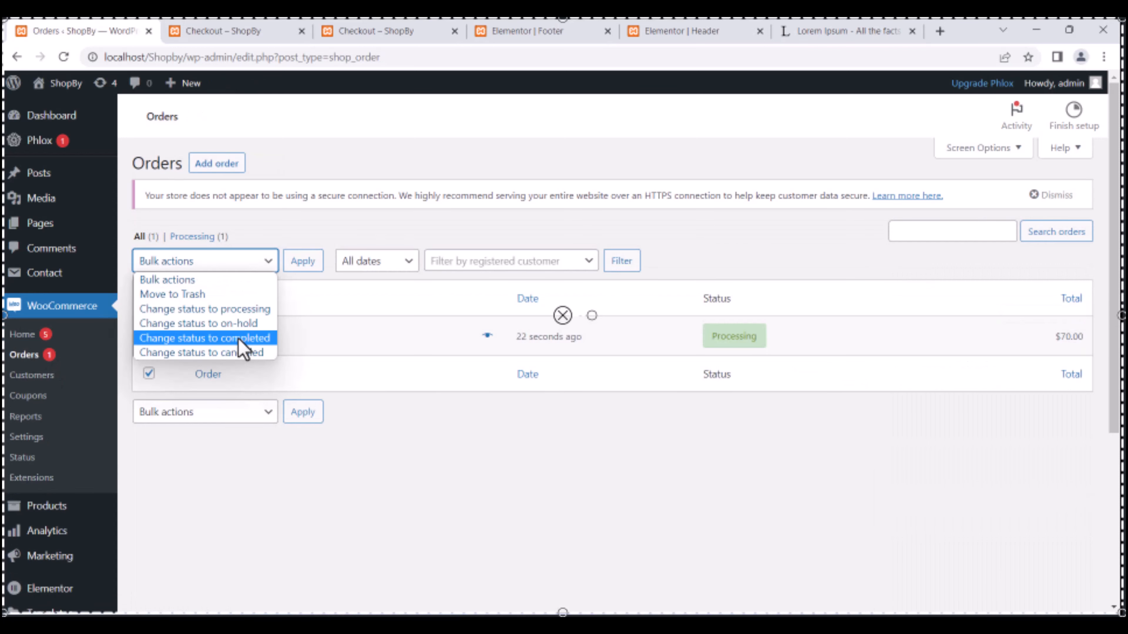
left_click(240, 339)
left_click(303, 260)
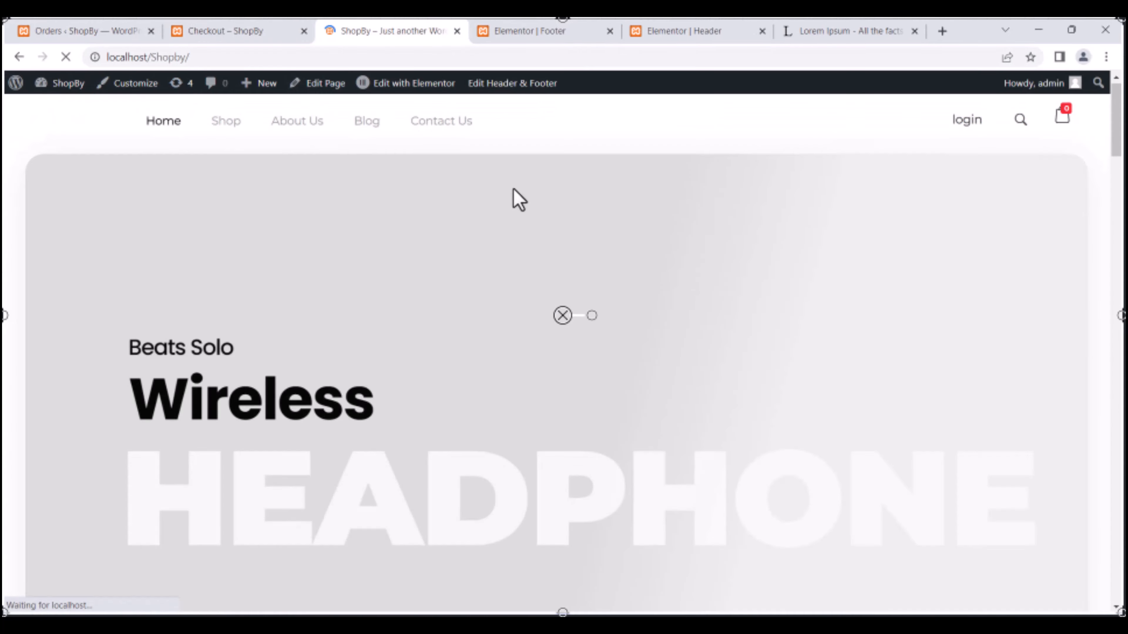
Add the Rolex Watch to the cart and update its quantity to 1.
scroll(515, 190, "down", 20)
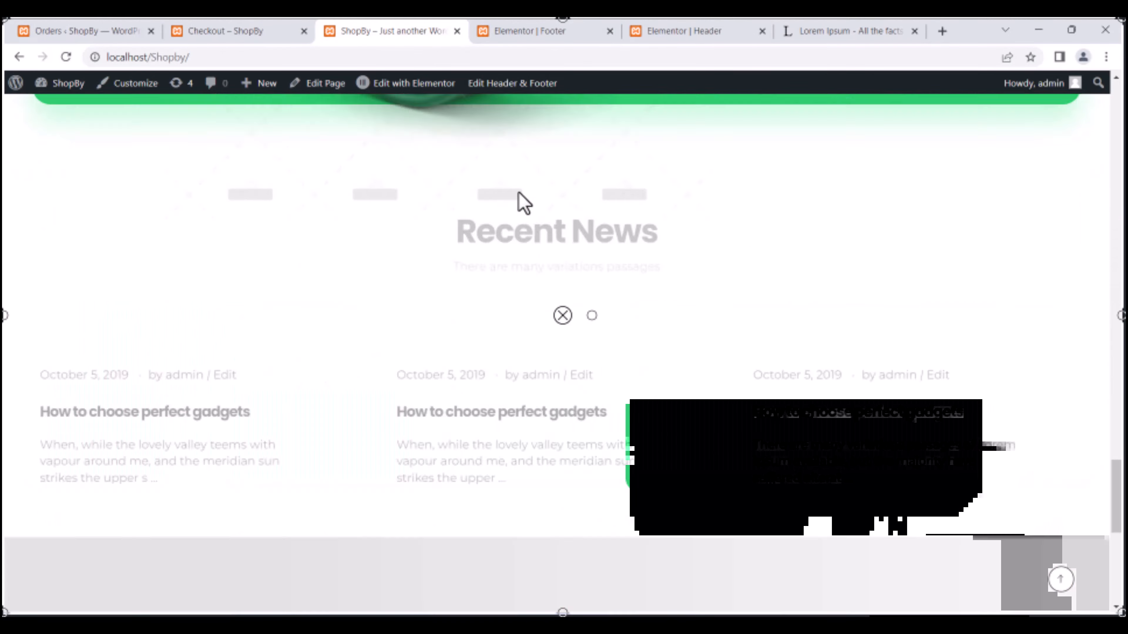
scroll(517, 190, "up", 20)
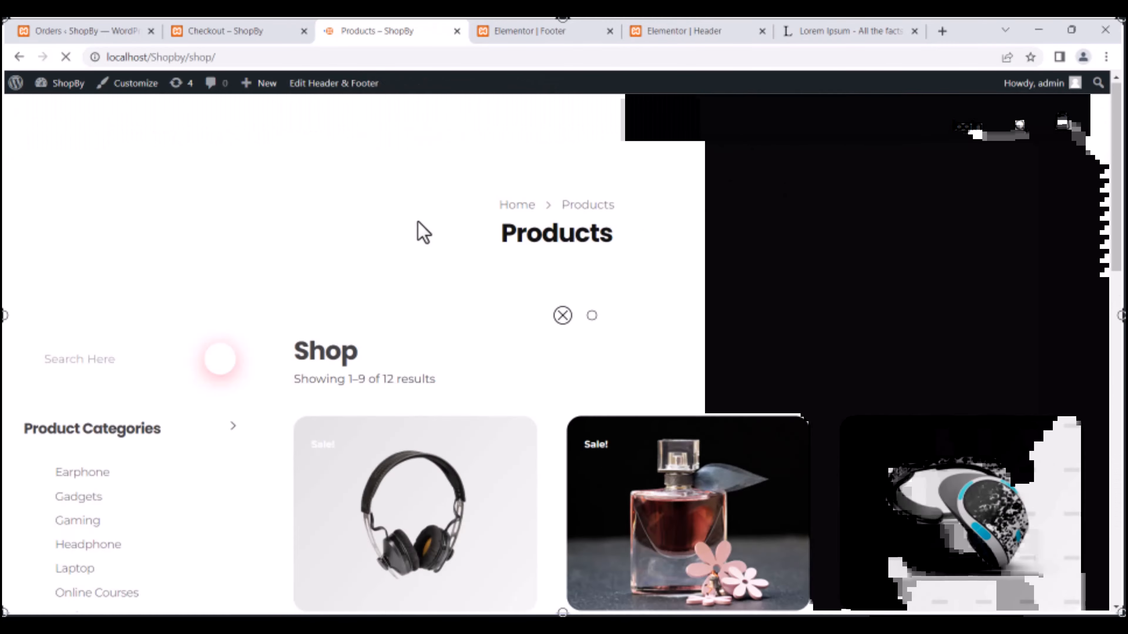
scroll(420, 311, "down", 10)
left_click(660, 428)
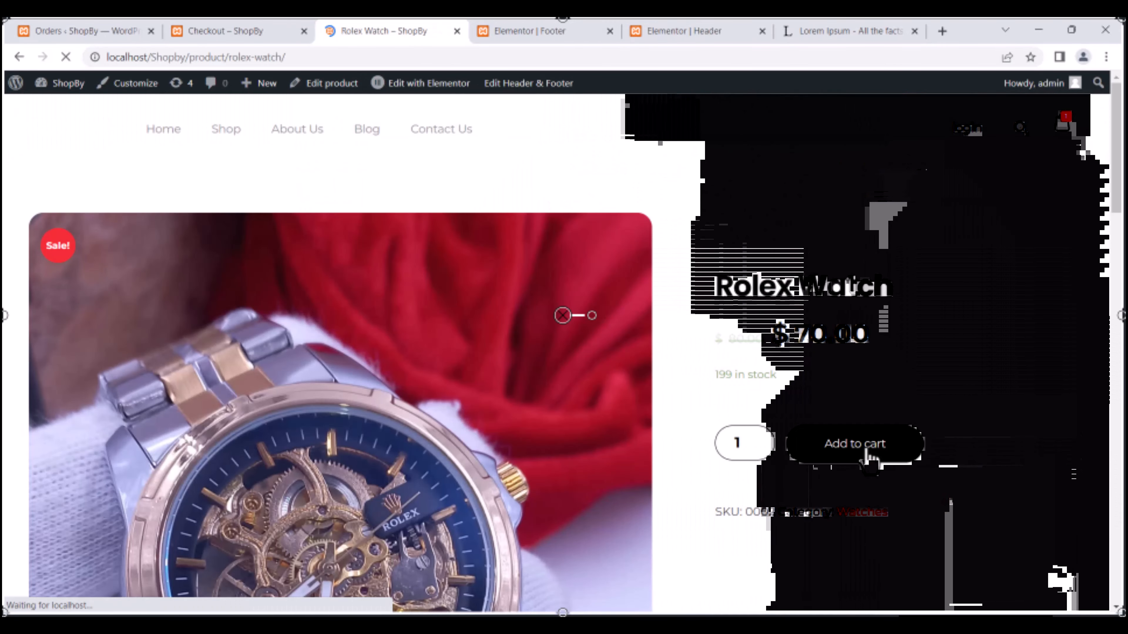
left_click(854, 443)
left_click(887, 297)
left_click(721, 399)
left_click(1024, 437)
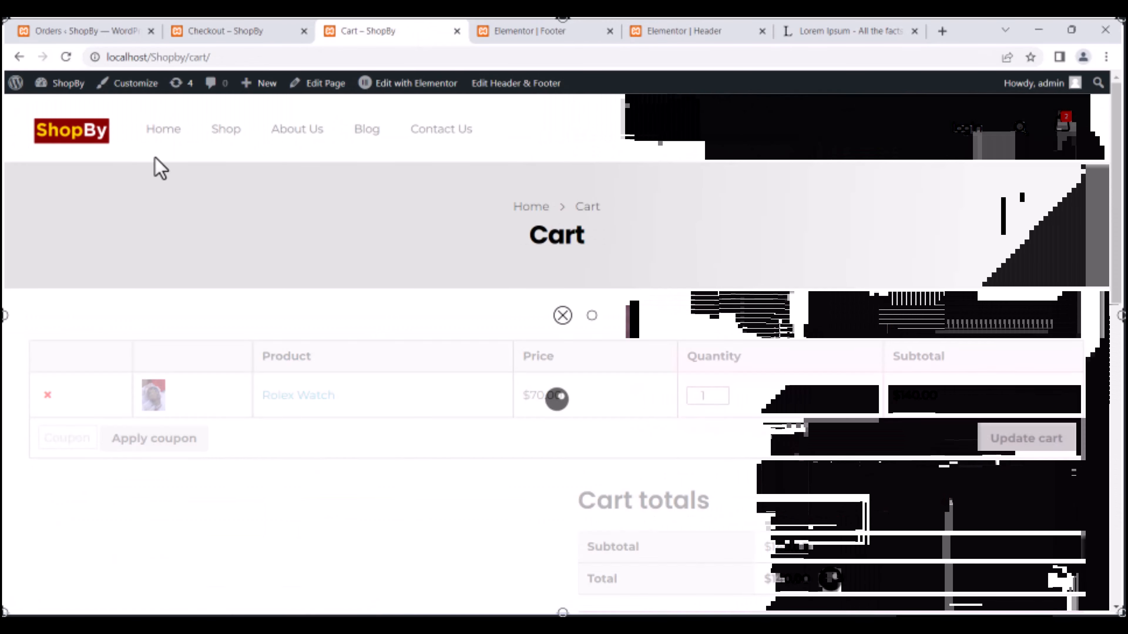
Return to the Shop page and proceed to checkout.
left_click(226, 129)
scroll(670, 438, "down", 4)
scroll(673, 449, "down", 5)
left_click(994, 398)
scroll(140, 338, "down", 14)
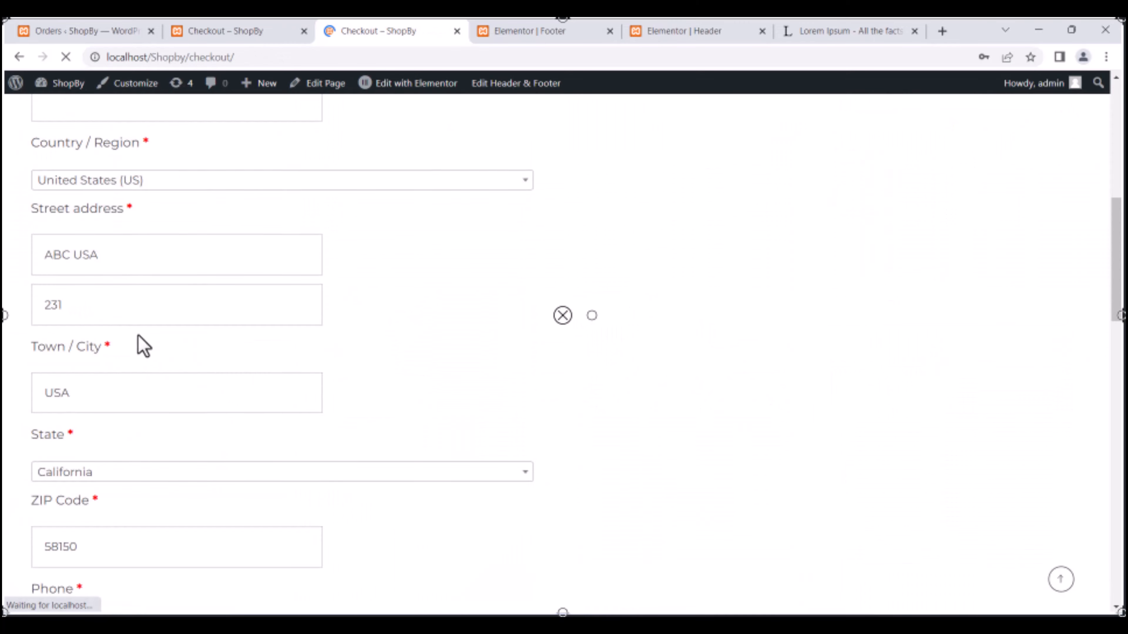
Open the newest order in the reloaded orders list and set its status to On hold.
left_click(106, 31)
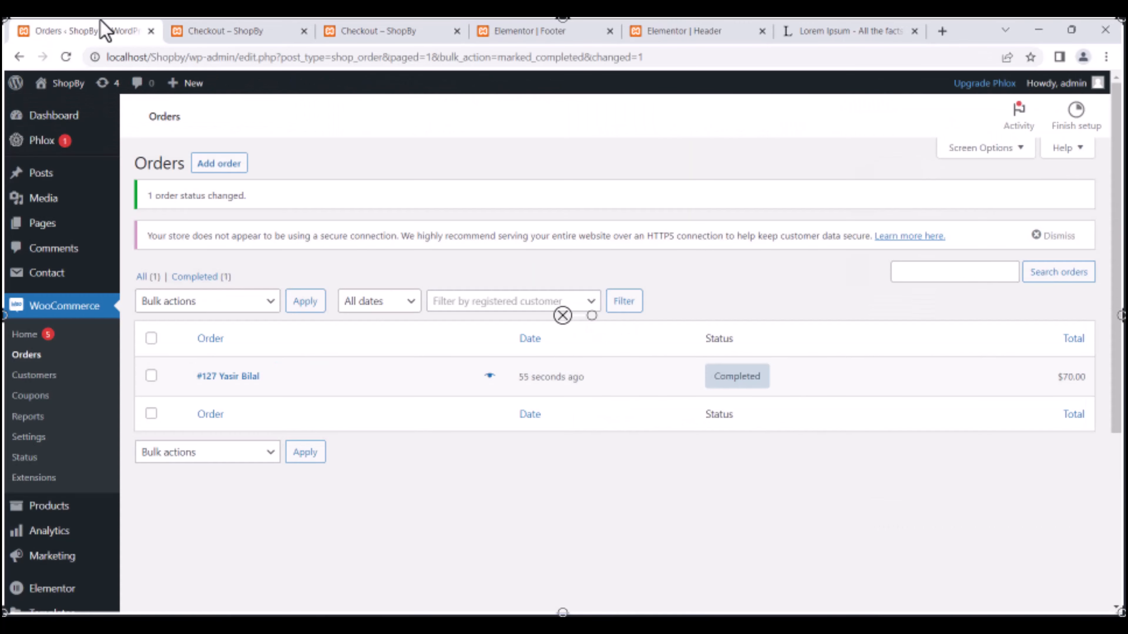
key("F5")
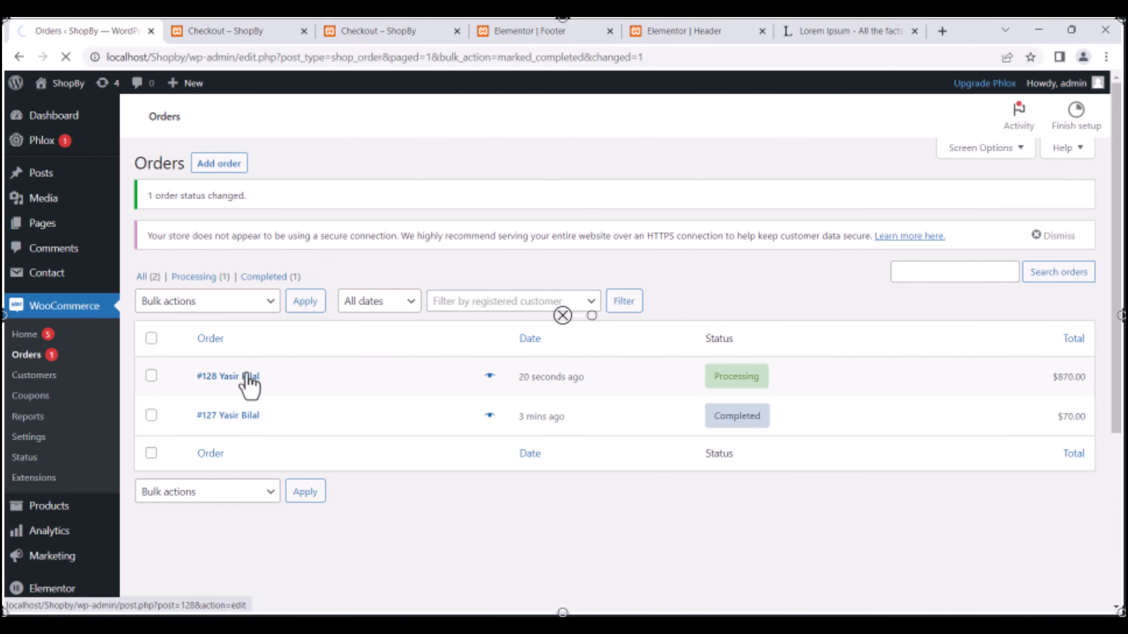
left_click(249, 378)
scroll(536, 292, "down", 10)
scroll(209, 357, "up", 10)
left_click(249, 389)
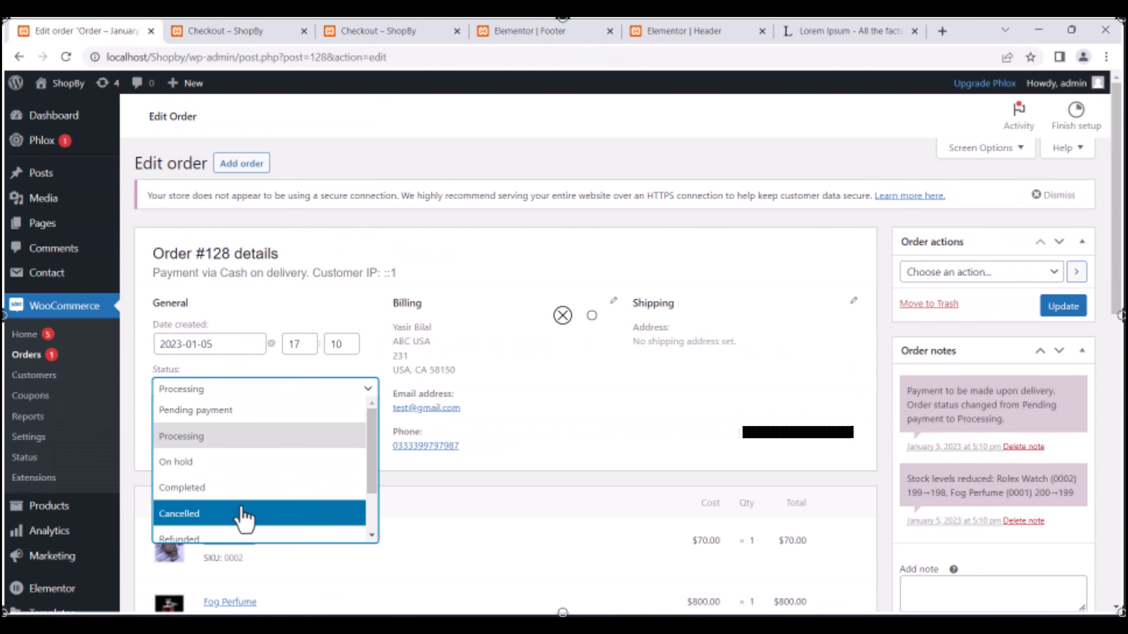
left_click(241, 489)
left_click(217, 391)
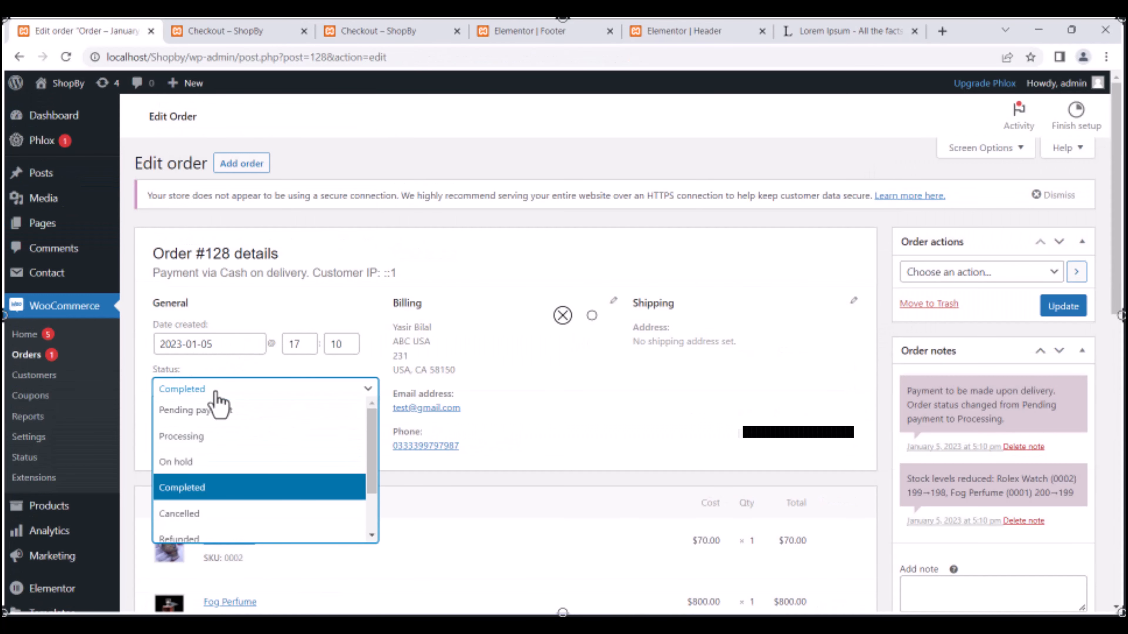
left_click(187, 462)
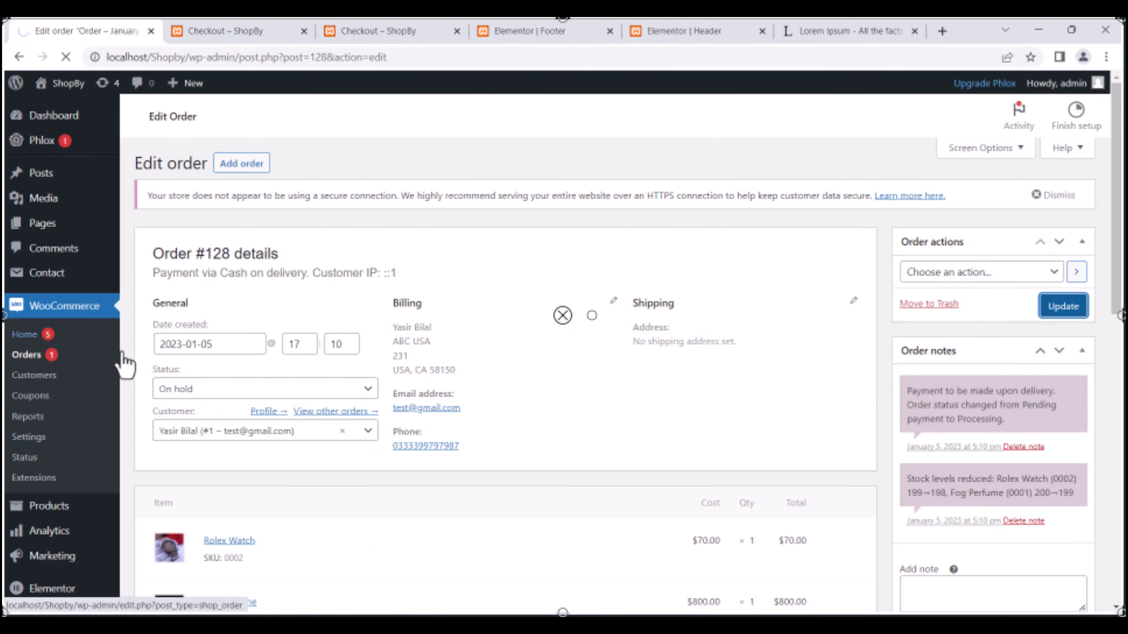
left_click(27, 355)
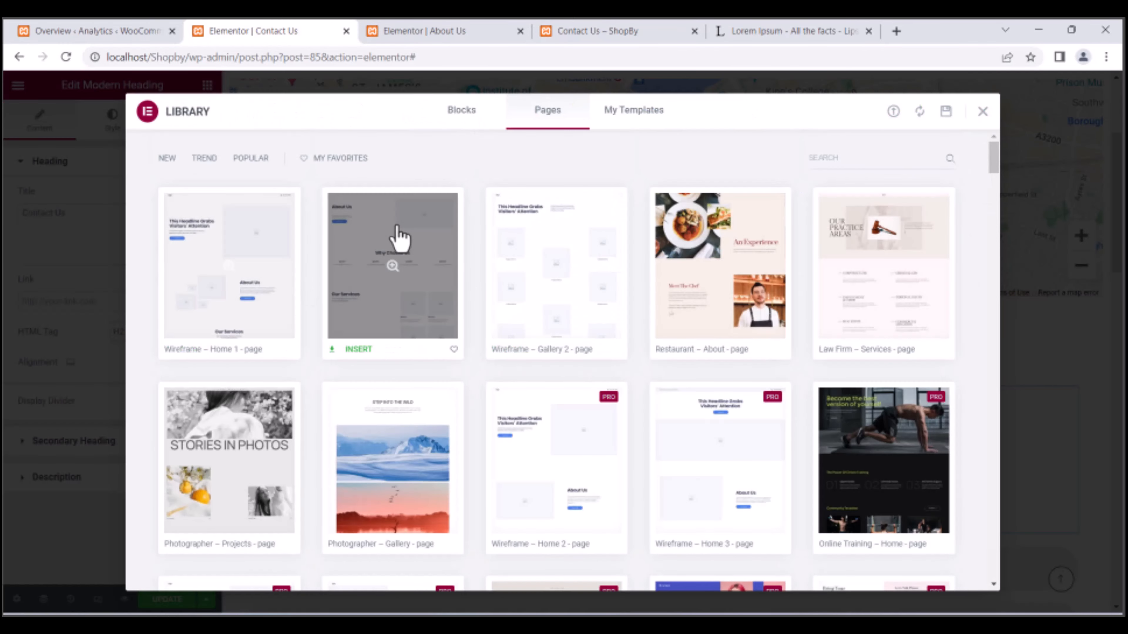
Insert the chosen Elementor page template and start a new page.
scroll(546, 322, "down", 5)
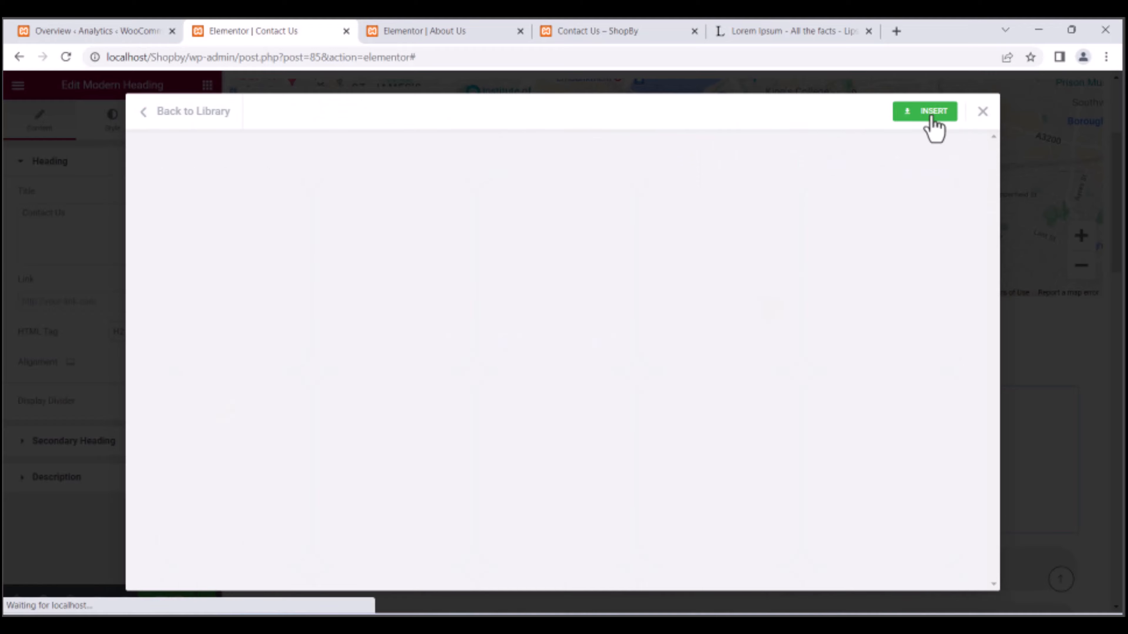
left_click(931, 111)
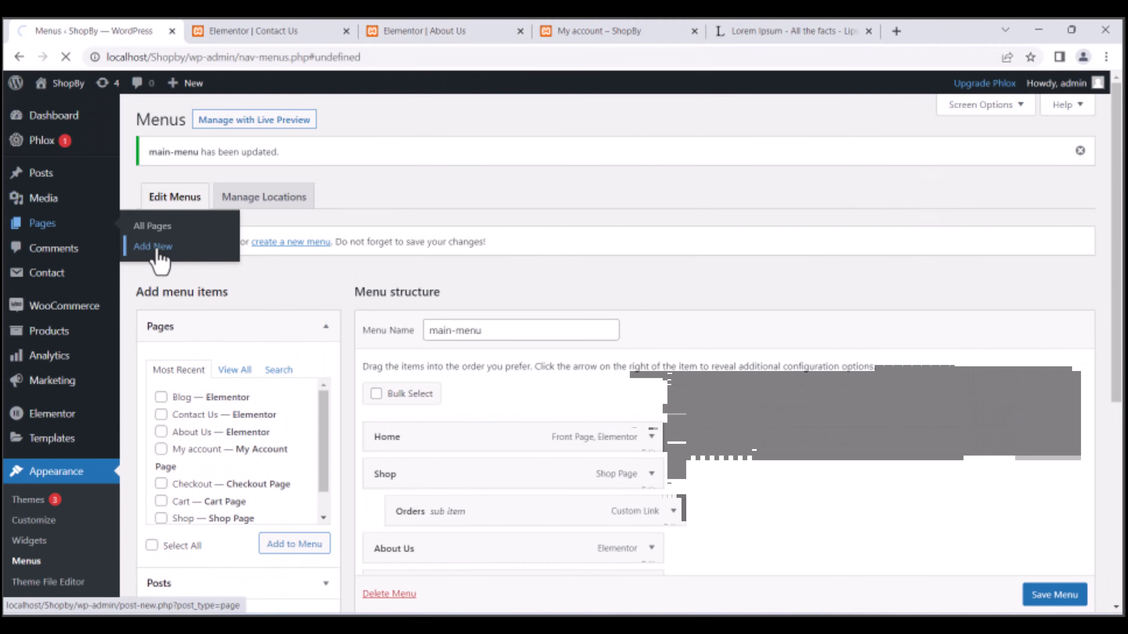
left_click(156, 245)
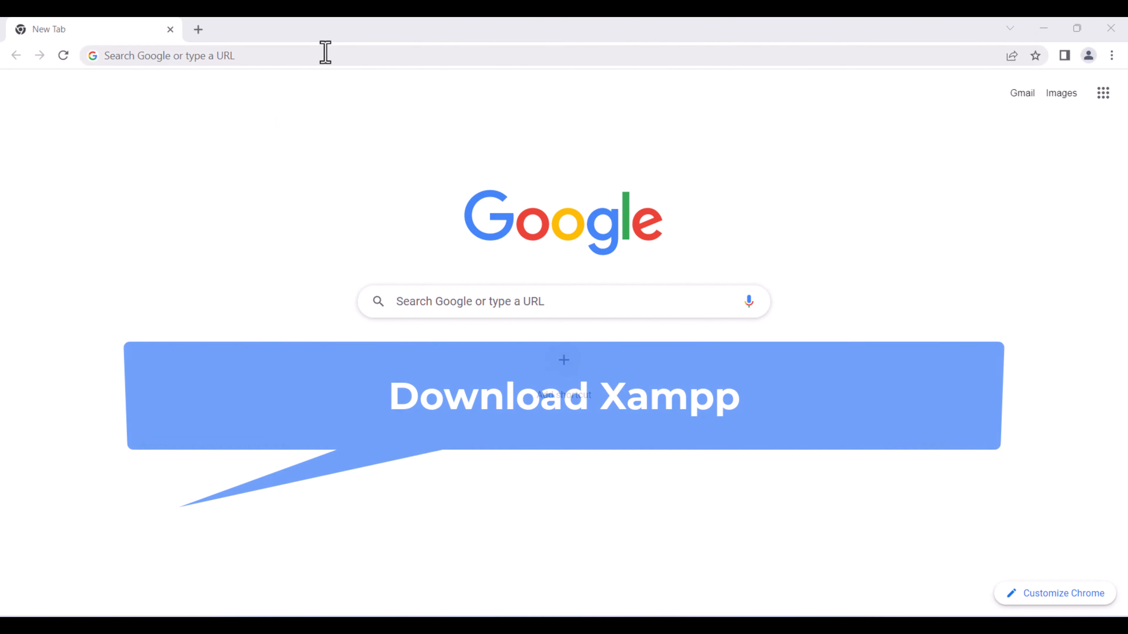
Search Google for xampp download and open the Download XAMPP result.
left_click(325, 52)
type("x")
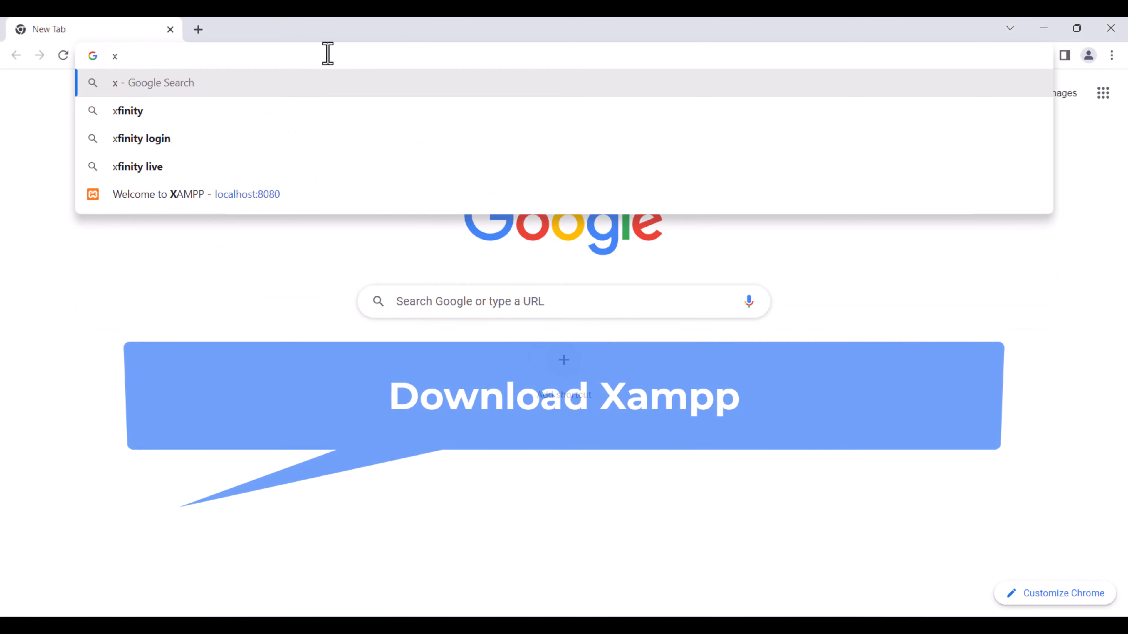
type("ampp")
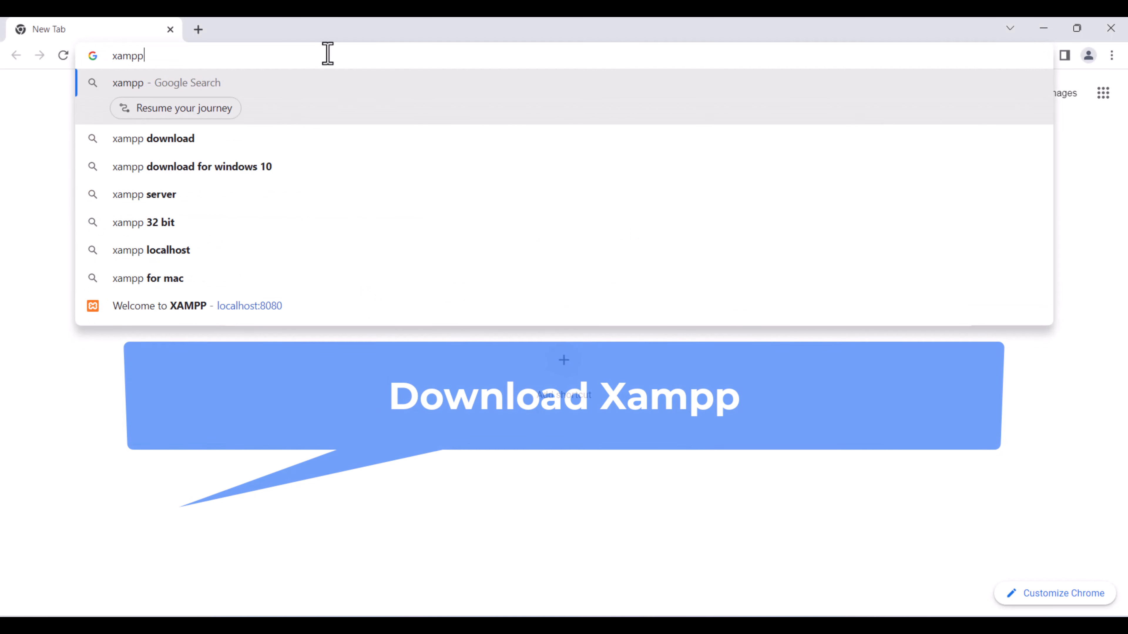
key("Down")
key("Return")
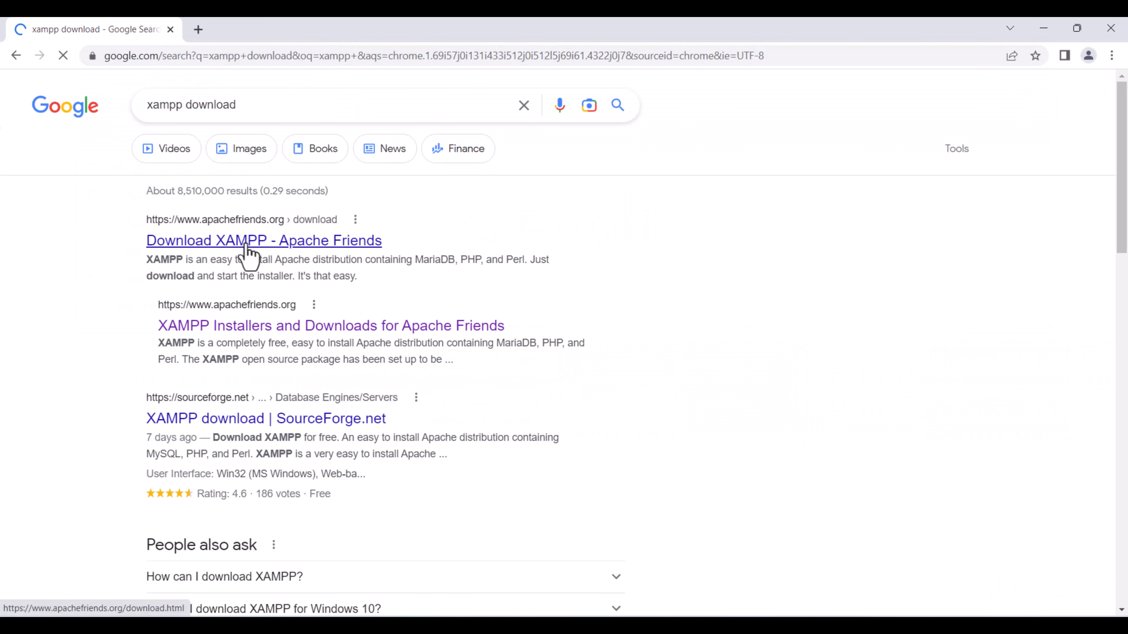
middle_click(247, 242)
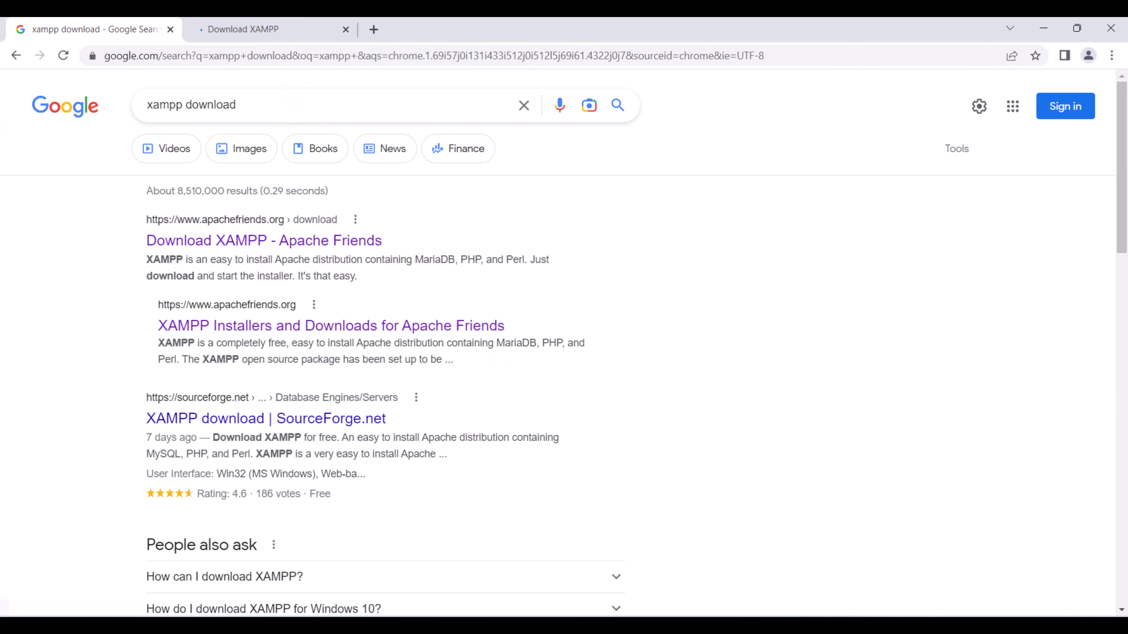
left_click(213, 33)
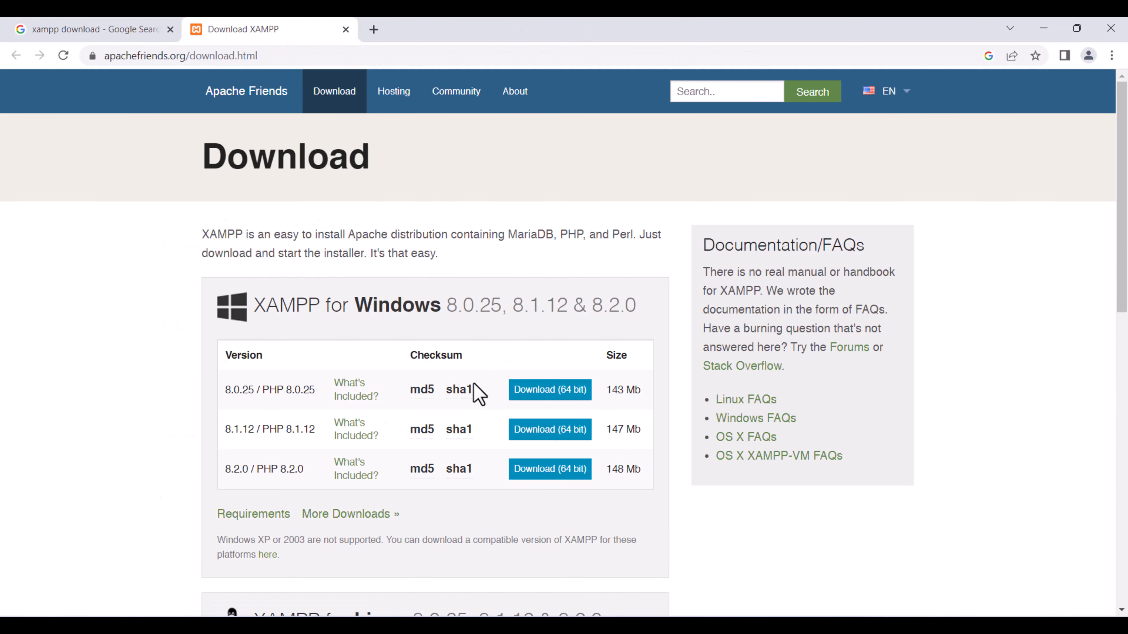
left_click(93, 29)
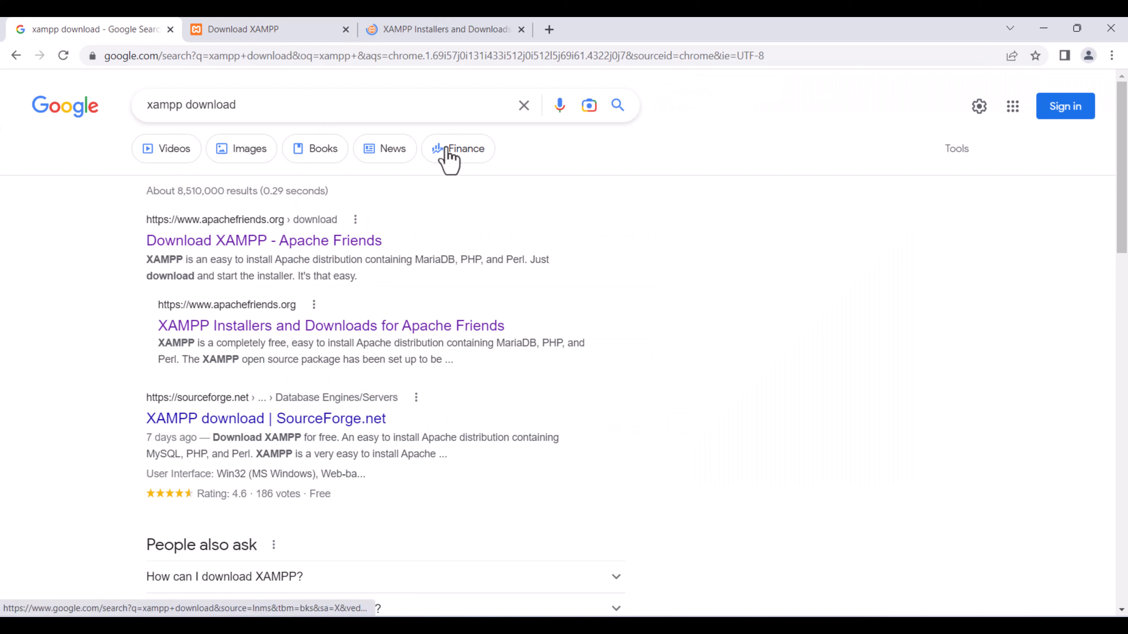
Download XAMPP for Windows from the installers page, retrying via the fallback link.
left_click(446, 32)
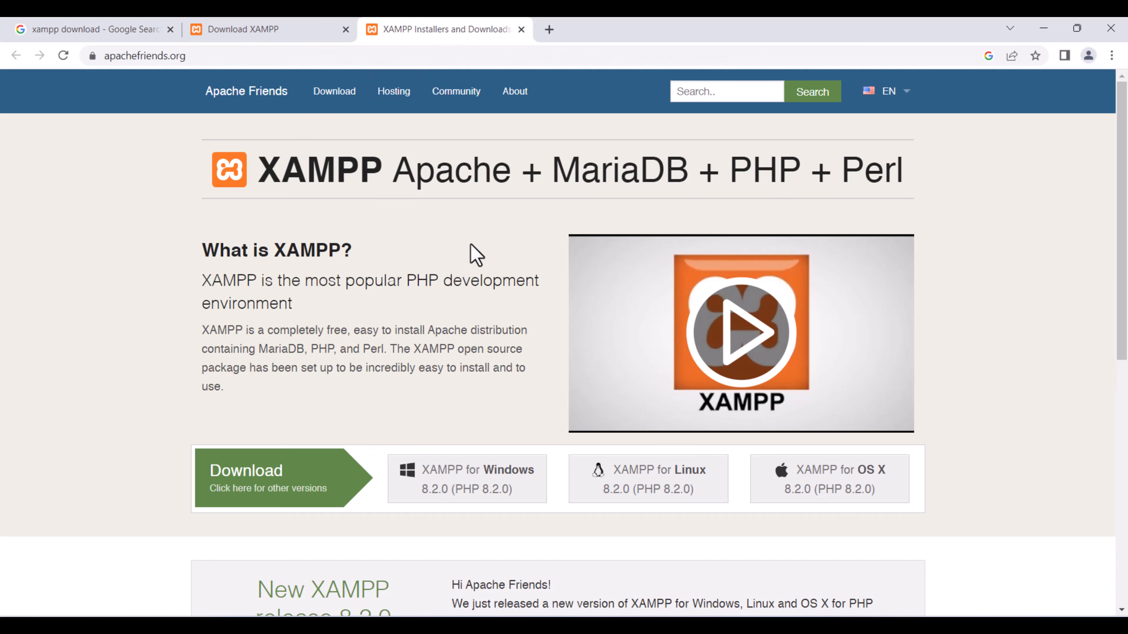
scroll(496, 375, "down", 2)
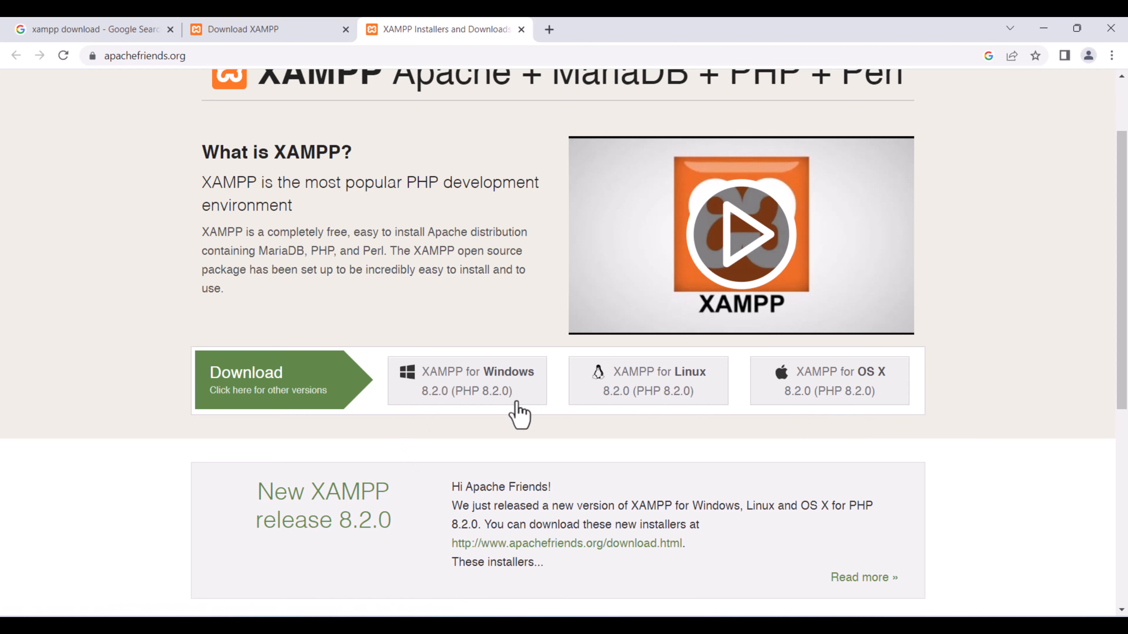
left_click(464, 389)
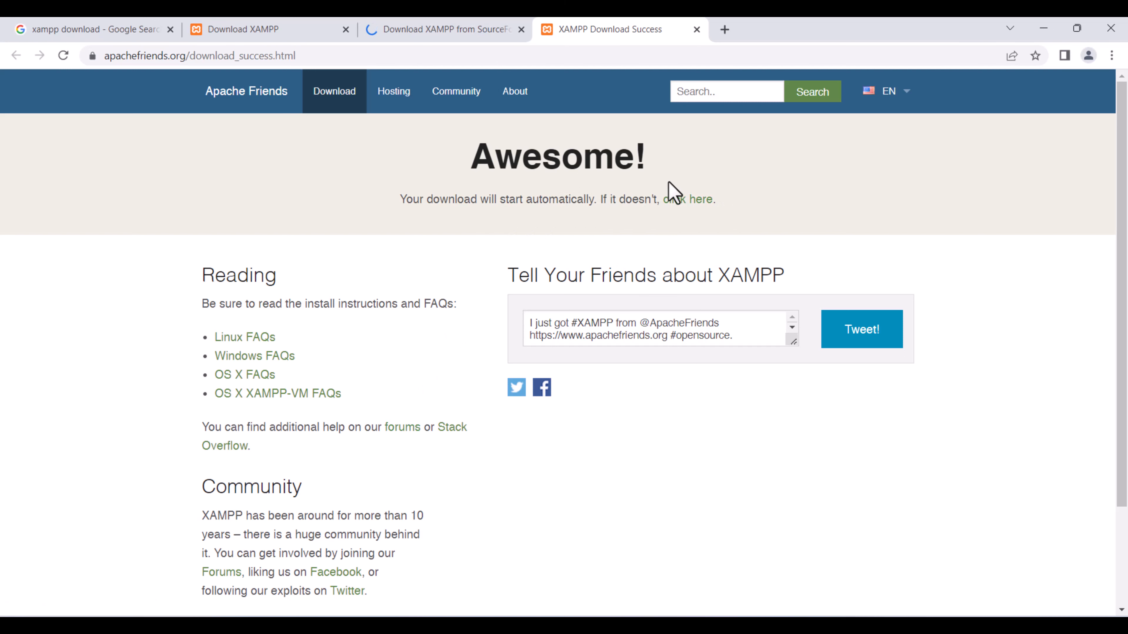
left_click(698, 209)
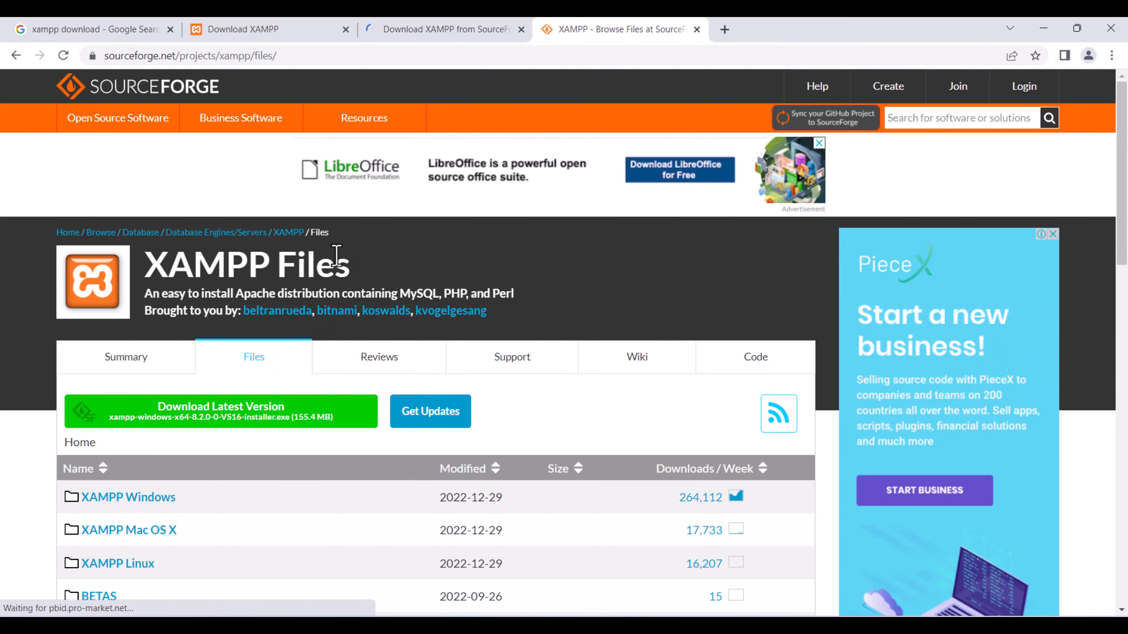
Cancel the installer download and minimize Chrome to show the desktop.
scroll(336, 259, "down", 2)
scroll(335, 259, "down", 4)
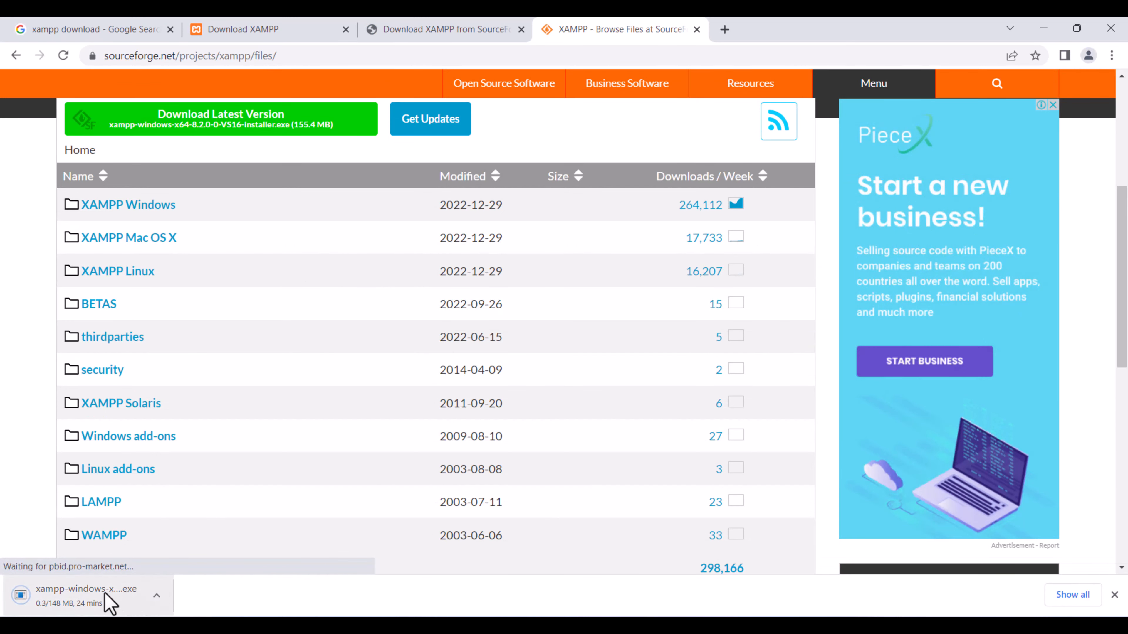
left_click(156, 594)
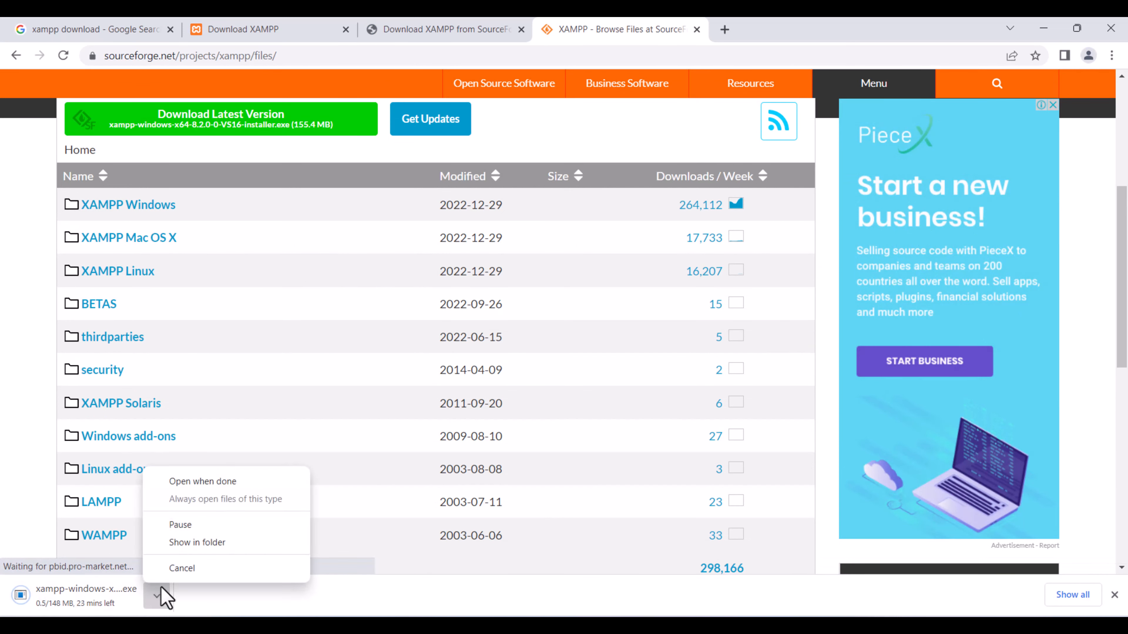
left_click(174, 569)
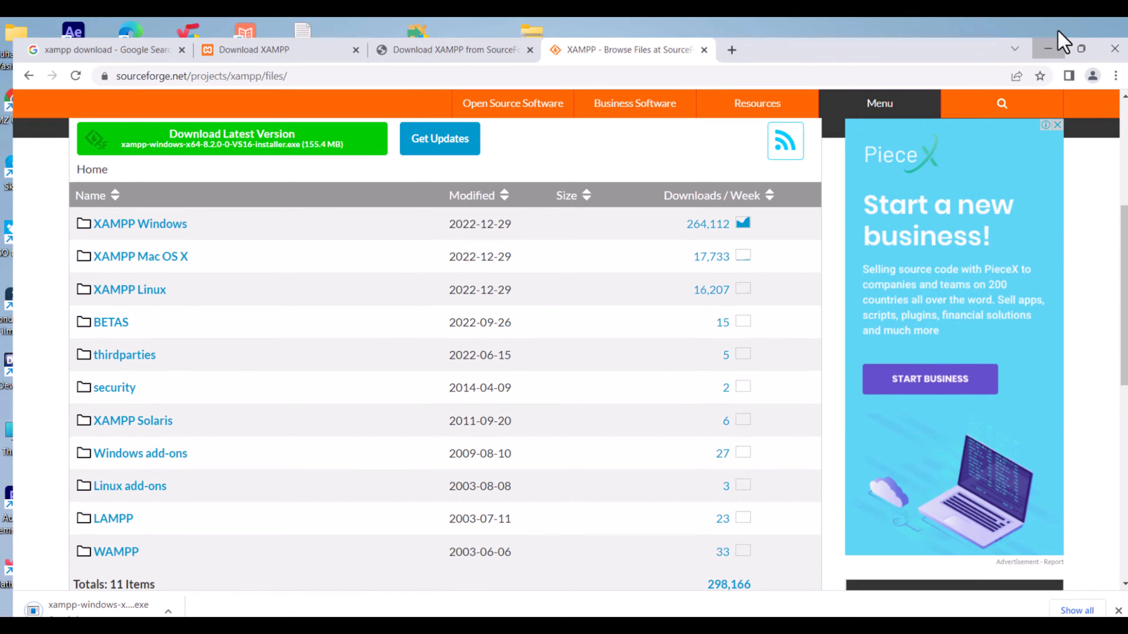
left_click(1043, 28)
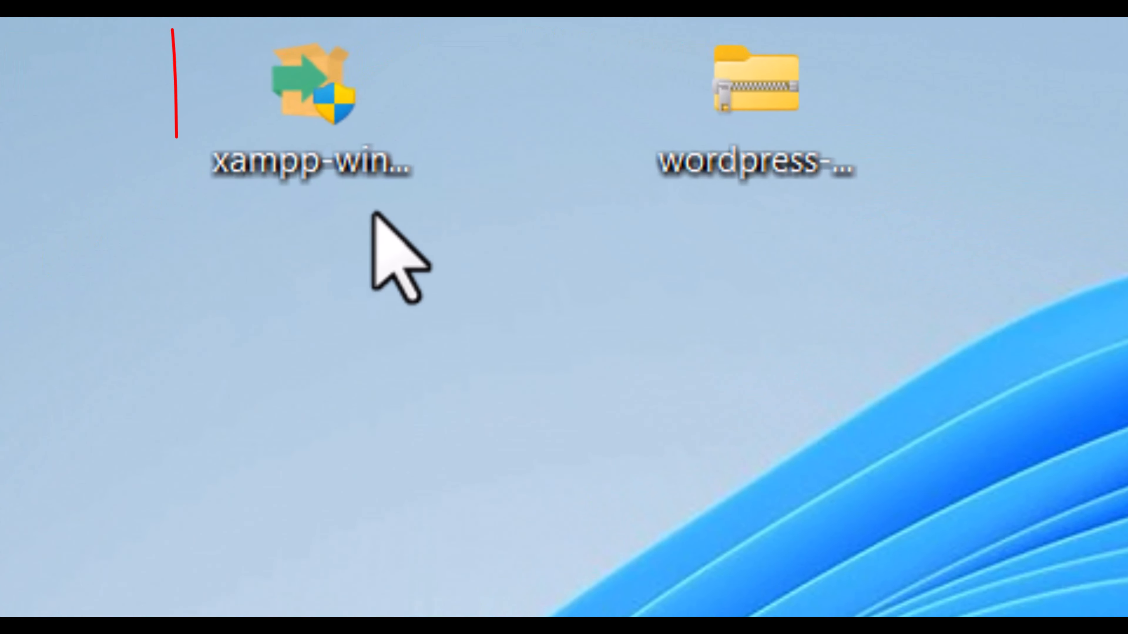
Launch the XAMPP installer, advance to its component page, then abort and close the setup.
double_click(309, 149)
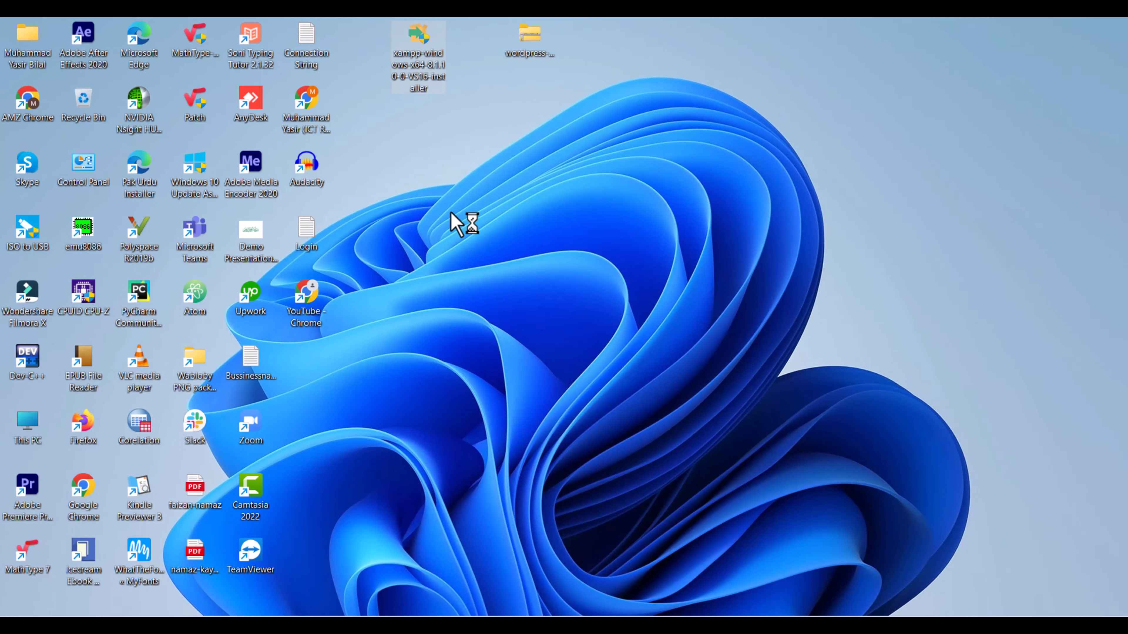
left_click(451, 213)
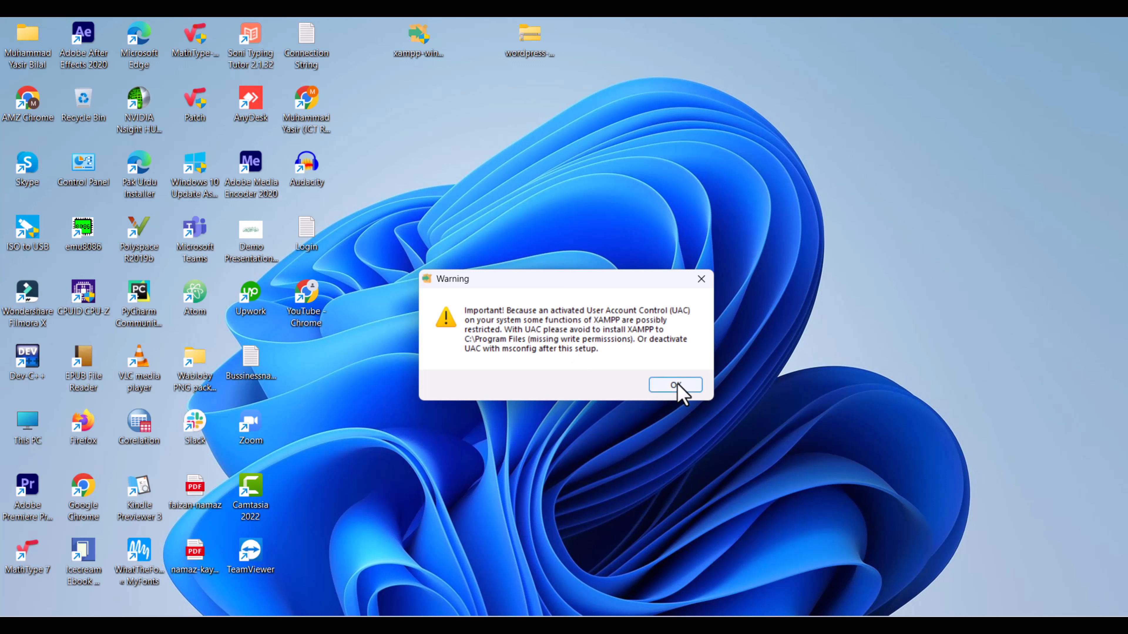
left_click(675, 385)
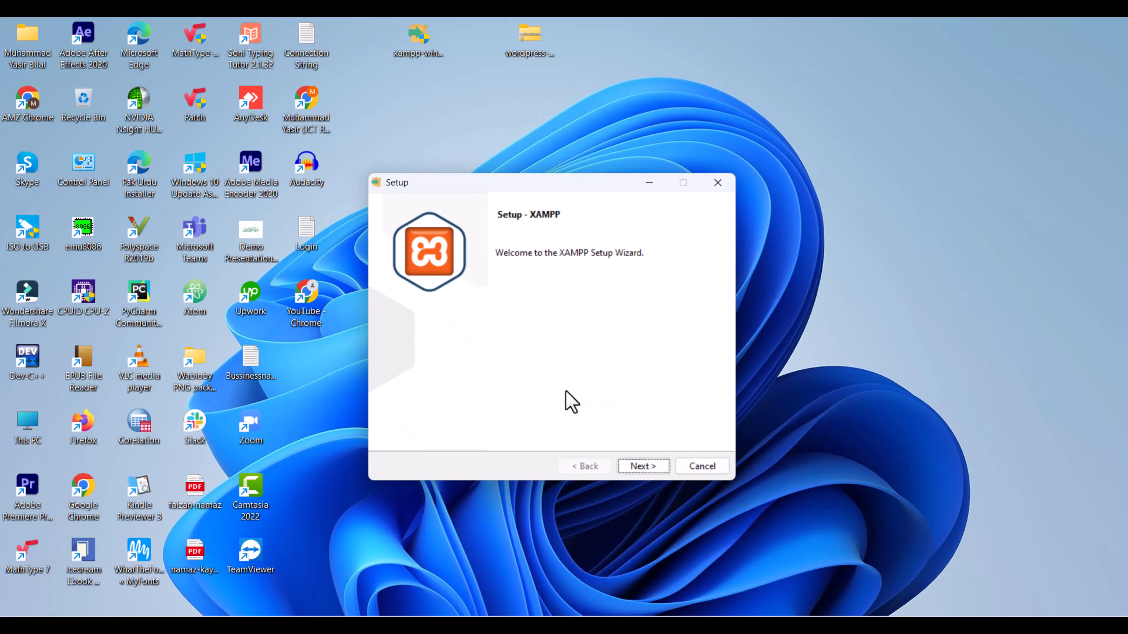
left_click(632, 469)
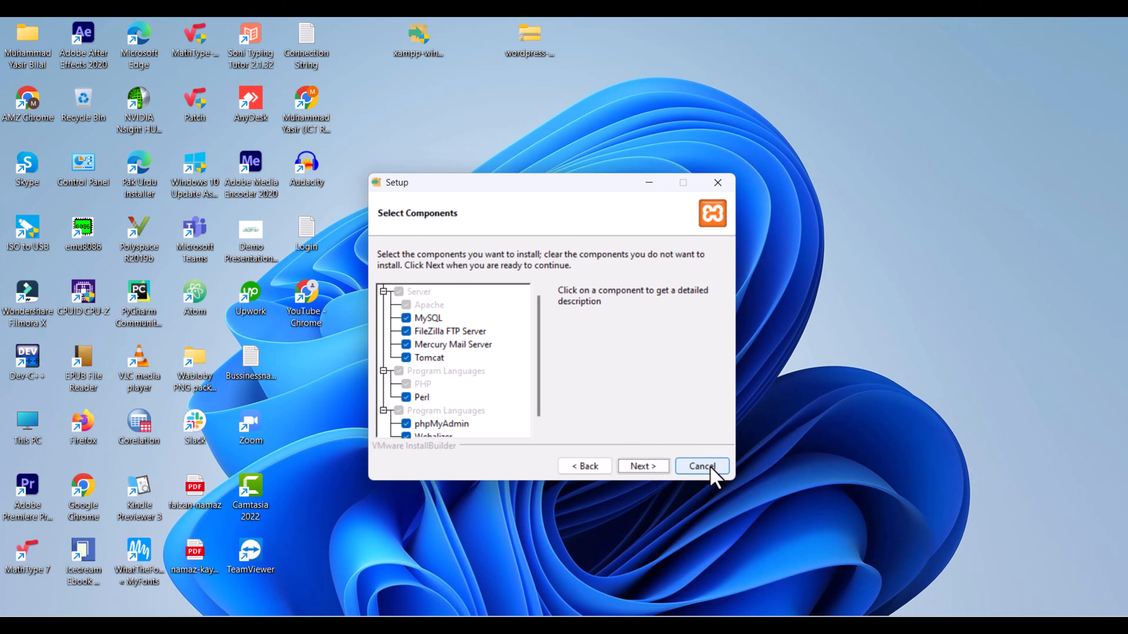
left_click(718, 183)
left_click(588, 373)
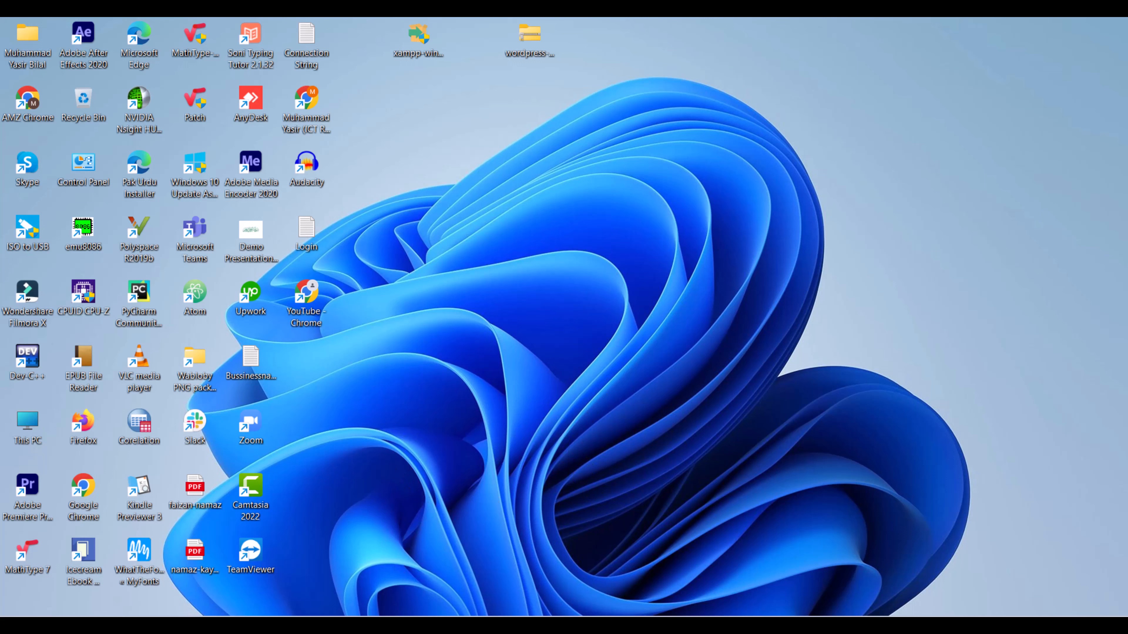
Open XAMPP Control Panel and start Apache (ports 80/443) and MySQL (port 3306).
key("super")
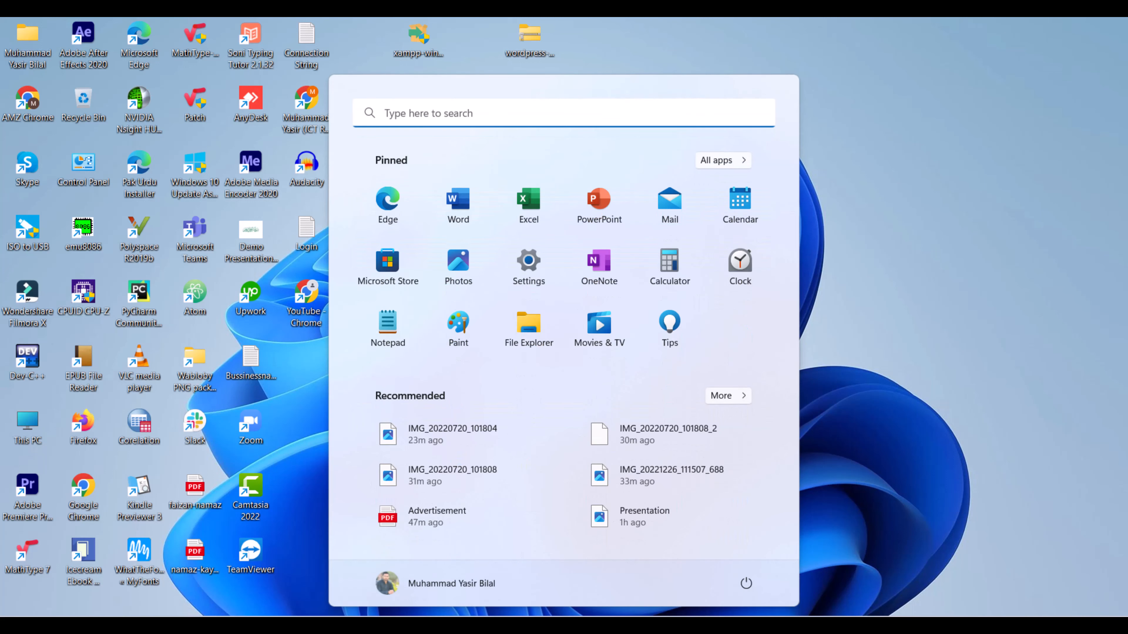
type("x")
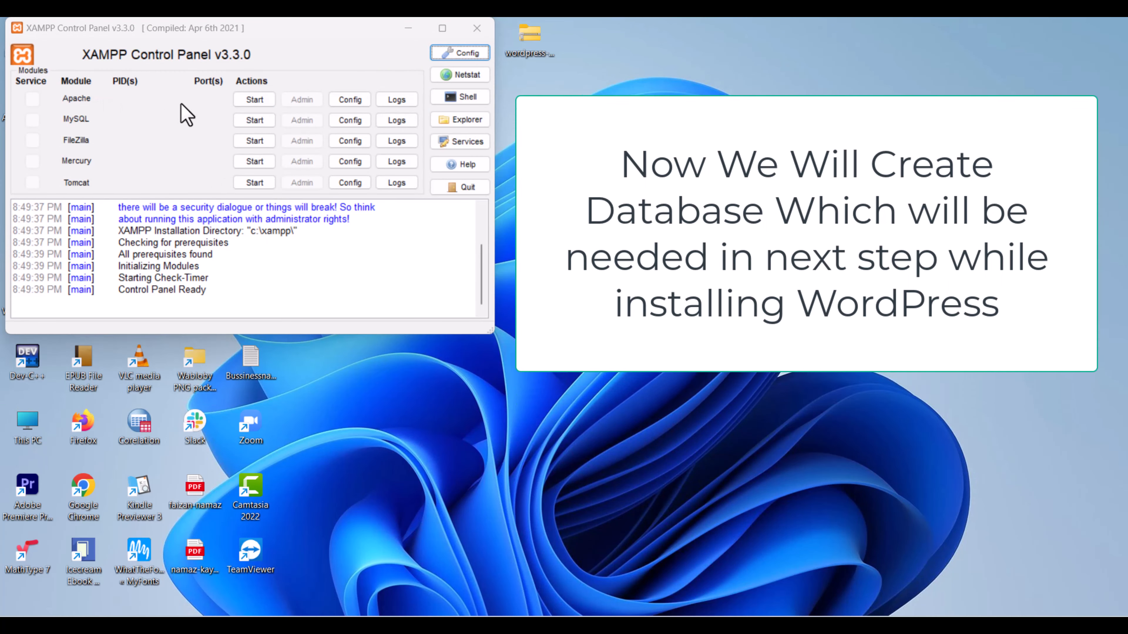
left_click(254, 99)
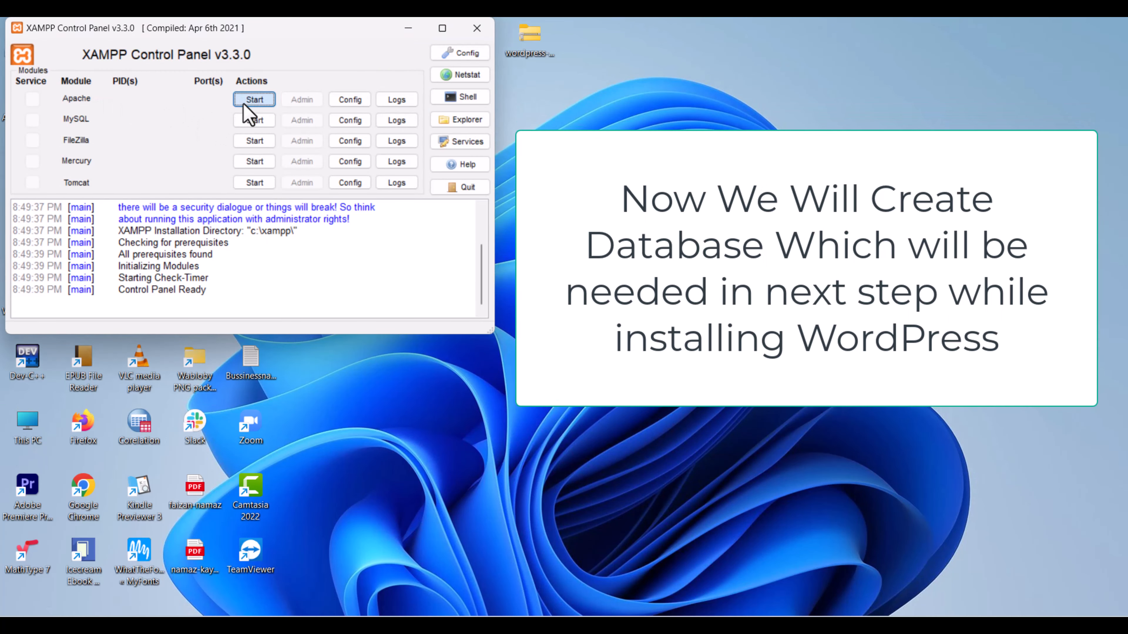
left_click(251, 122)
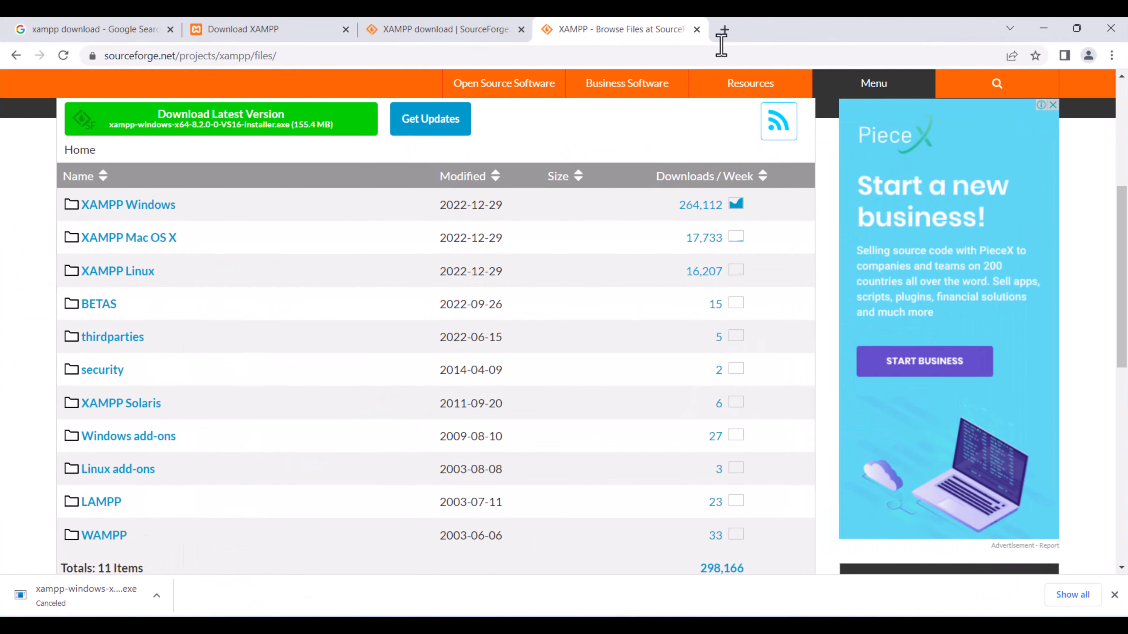
left_click(724, 31)
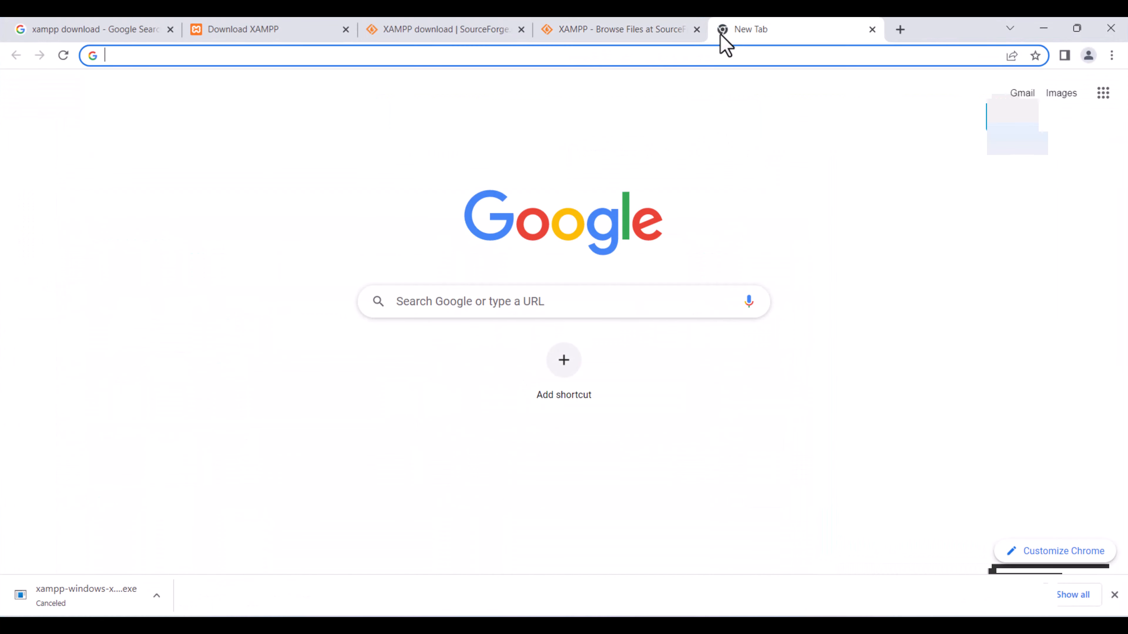
Load localhost/phpmyadmin in the new Chrome tab.
type("loc")
key("Right")
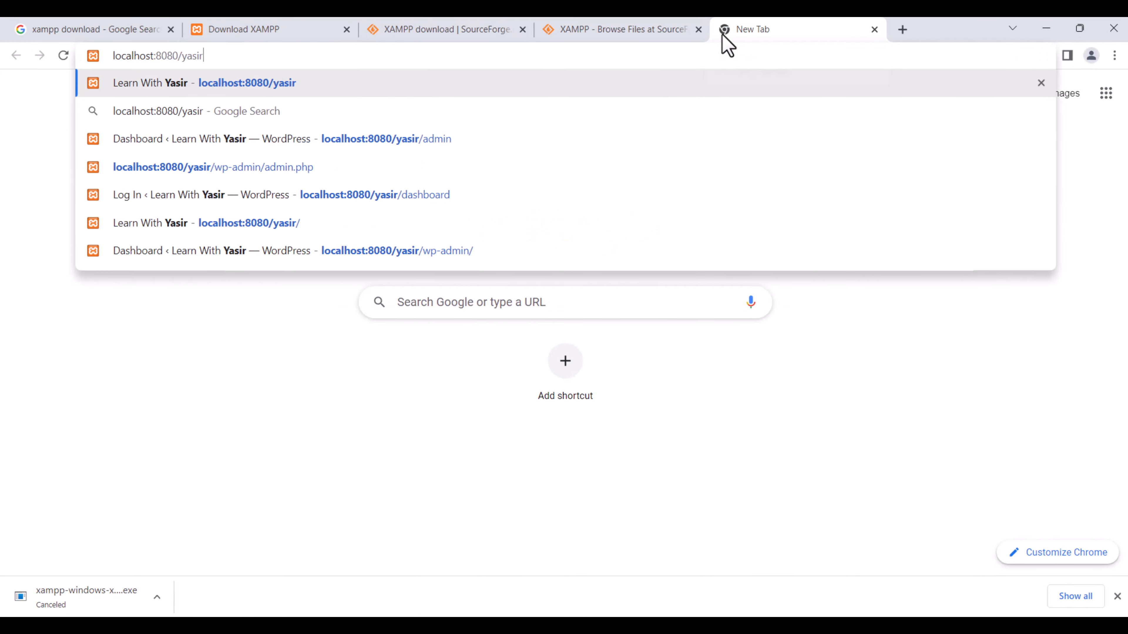
key("BackSpace")
key("BackSpace")
key("BackSpace")
key("BackSpace")
key("BackSpace")
key("BackSpace")
key("BackSpace")
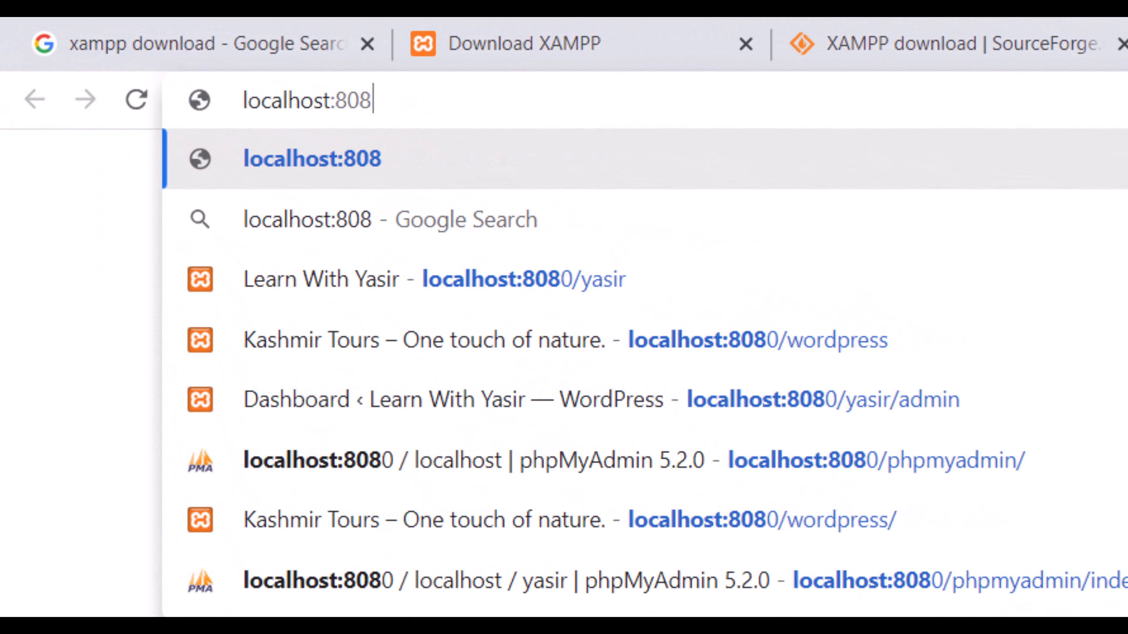
key("BackSpace")
key("BackSpace")
key("BackSpace")
key("BackSpace")
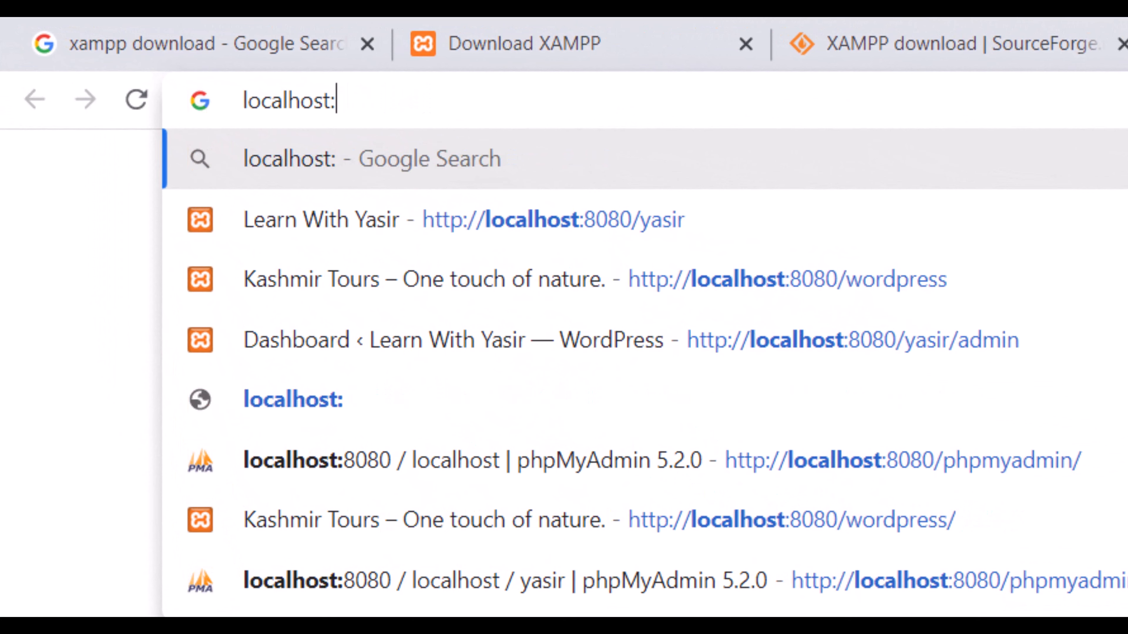
type("/phpm")
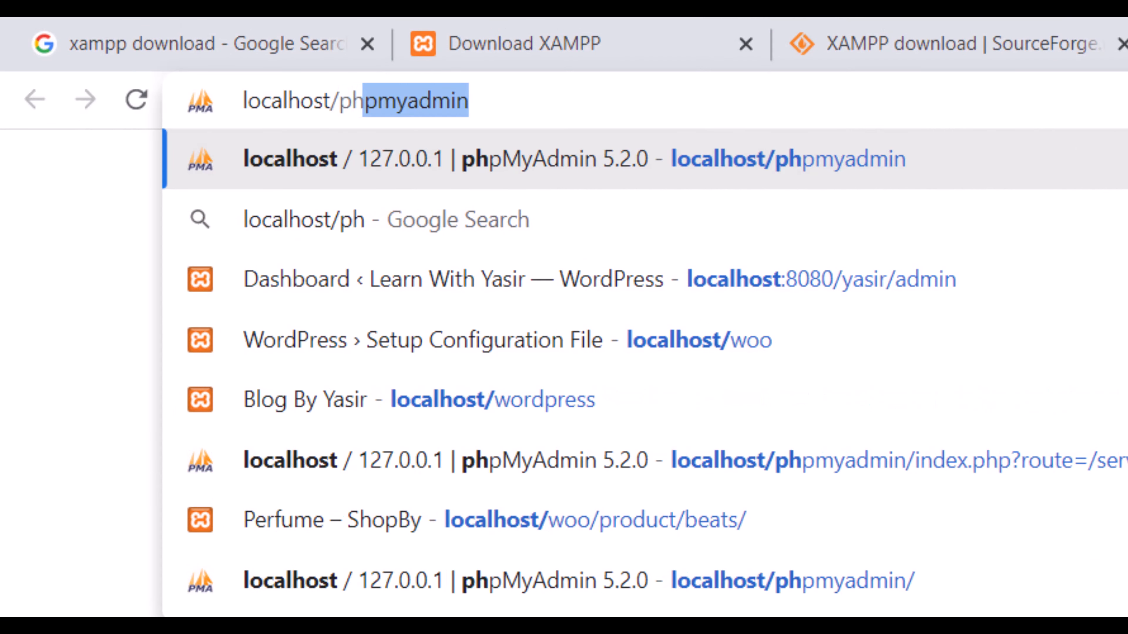
type("yadmi")
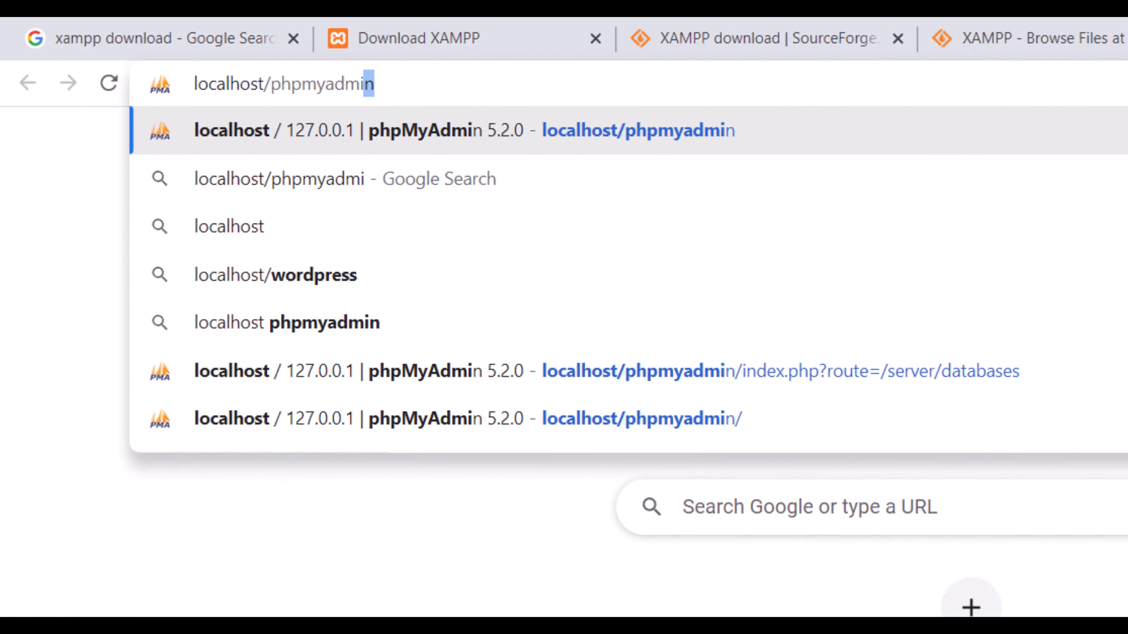
key("Return")
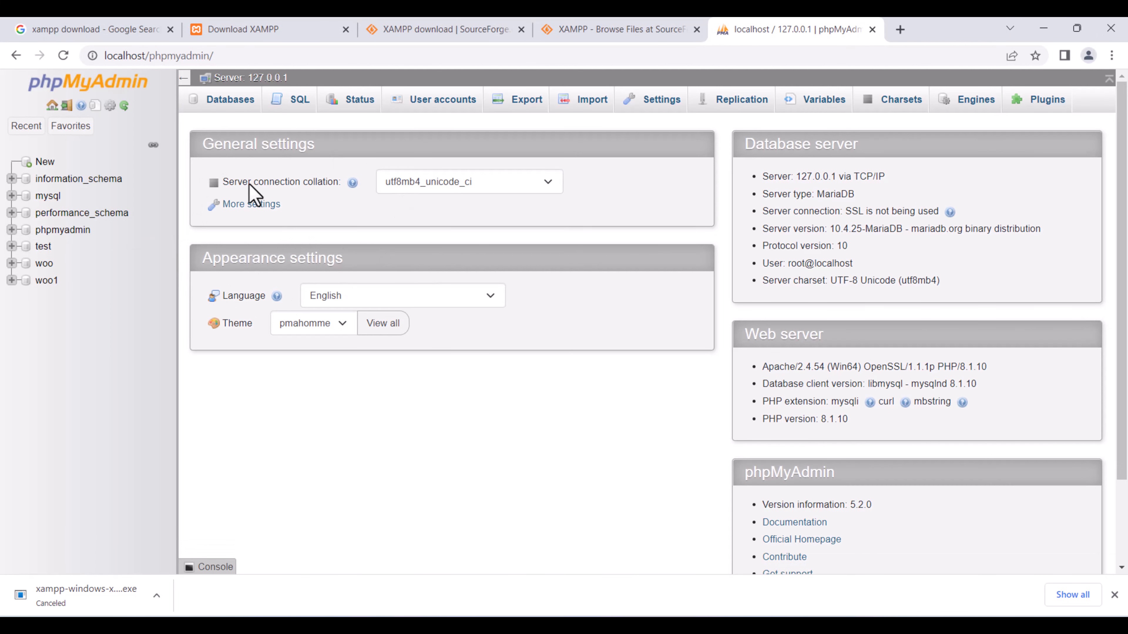
Create an empty database named 'shop' from phpMyAdmin's New page.
left_click(47, 163)
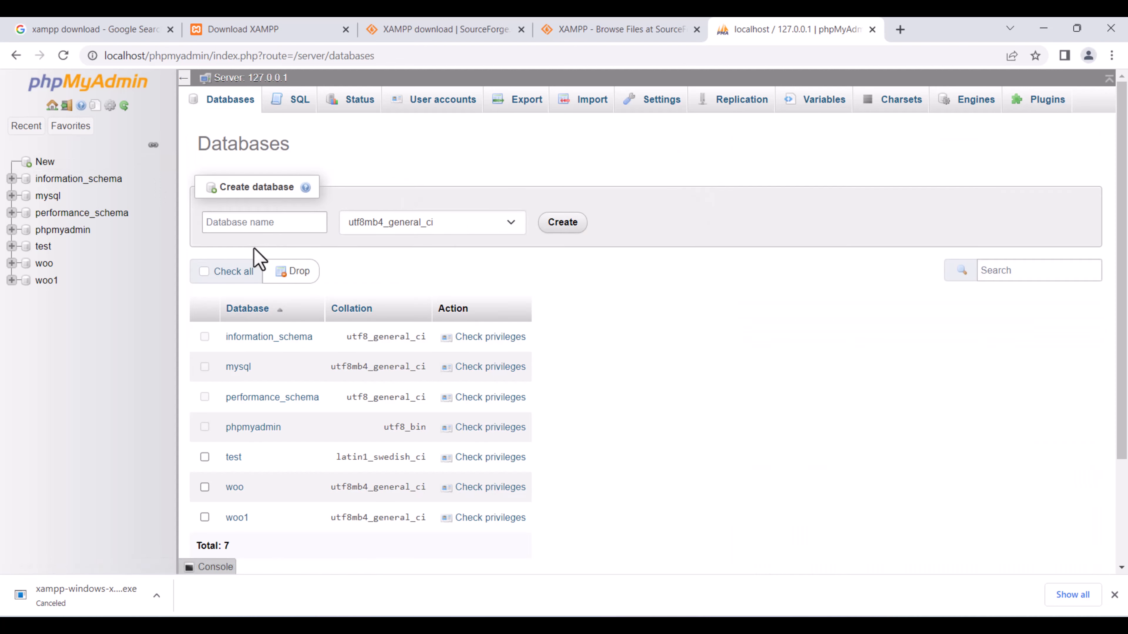
left_click(263, 222)
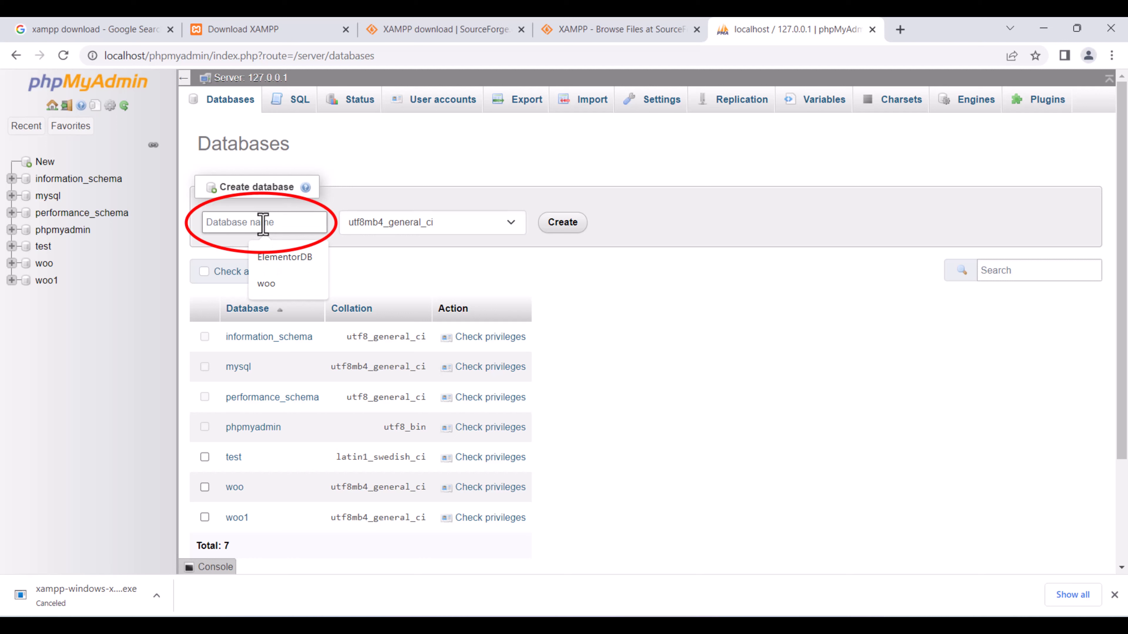
type("shop")
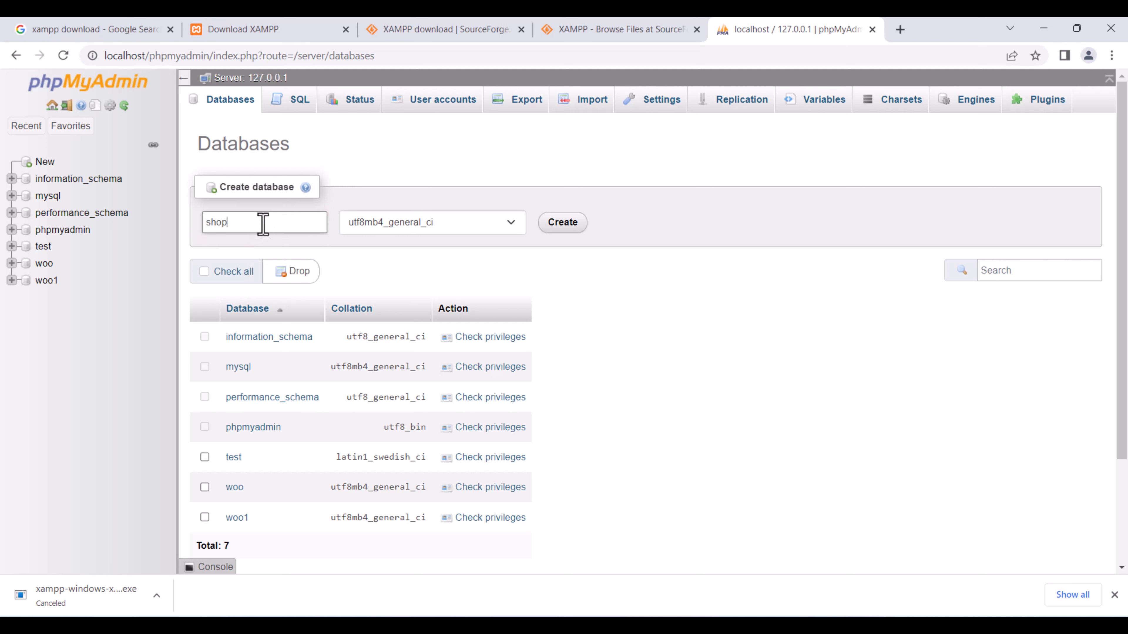
left_click(565, 226)
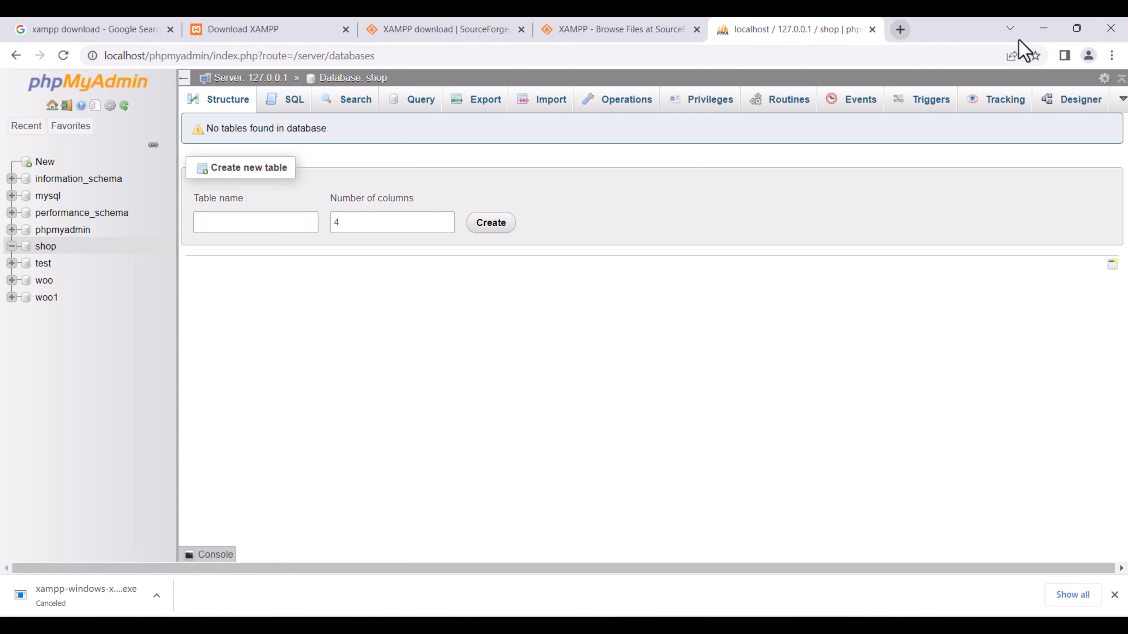
Go to wordpress.org in a new browser tab.
left_click(900, 30)
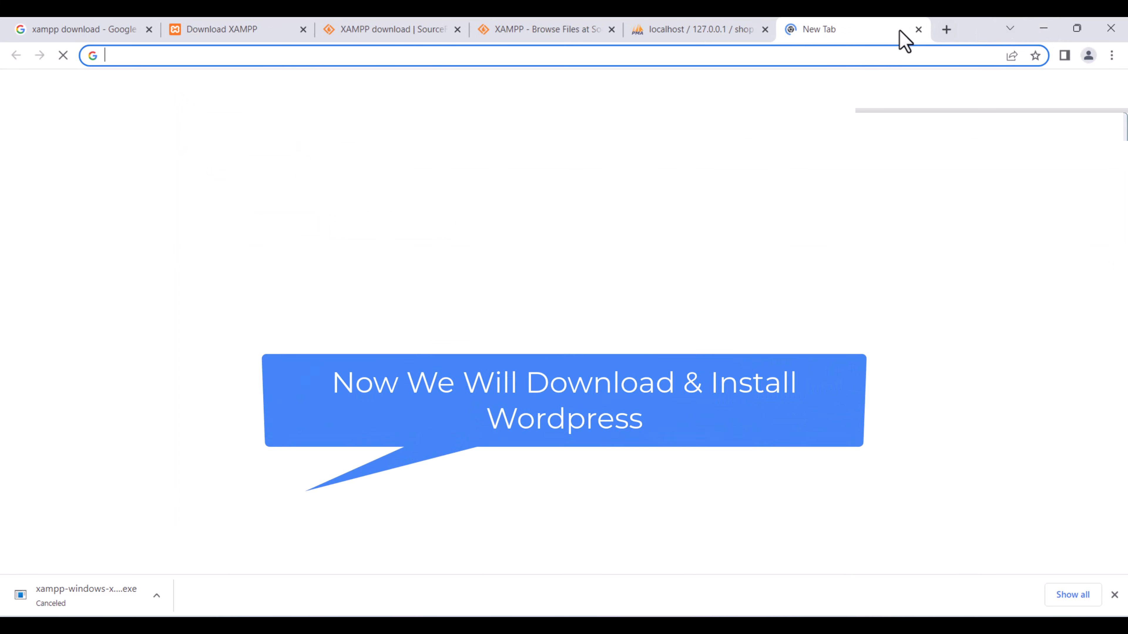
mouse_move(766, 27)
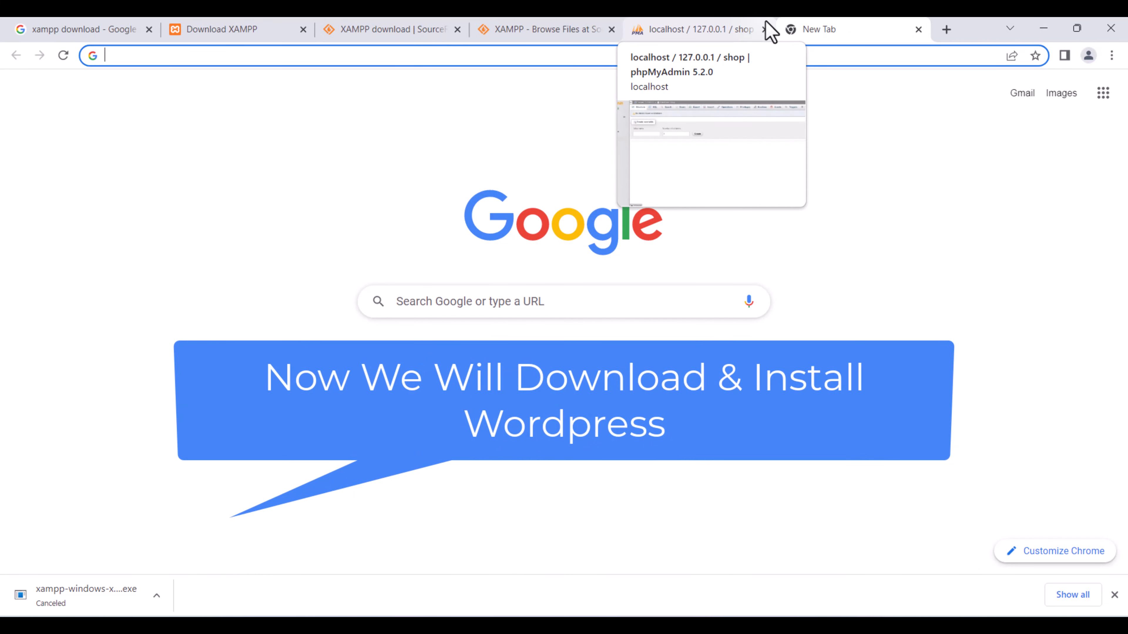
type("wop")
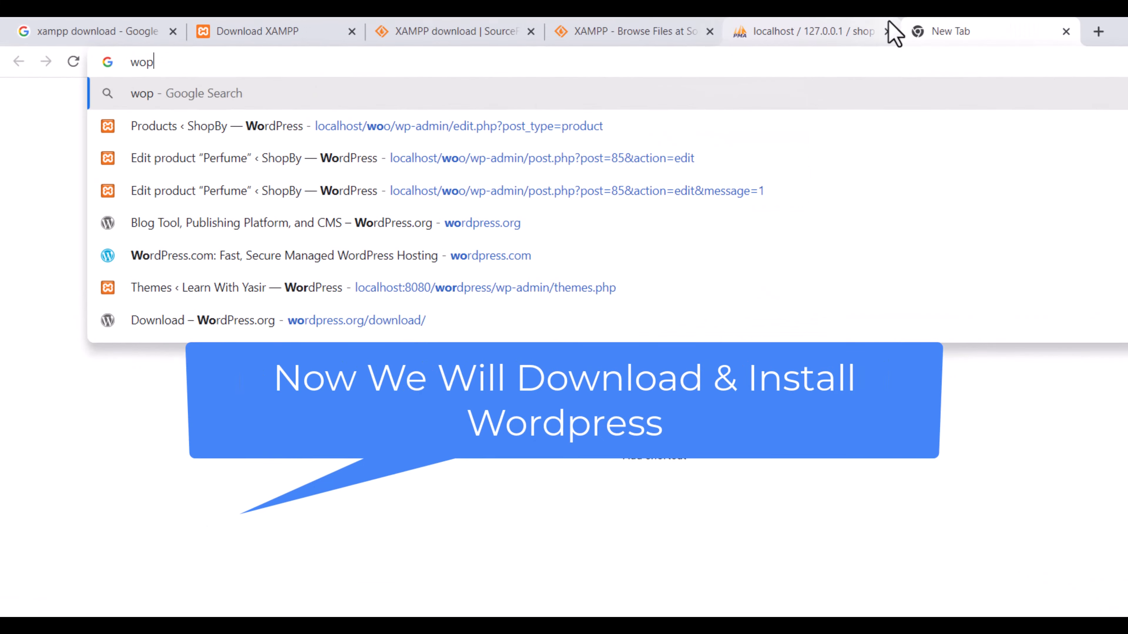
key("BackSpace")
type("rdpress.org")
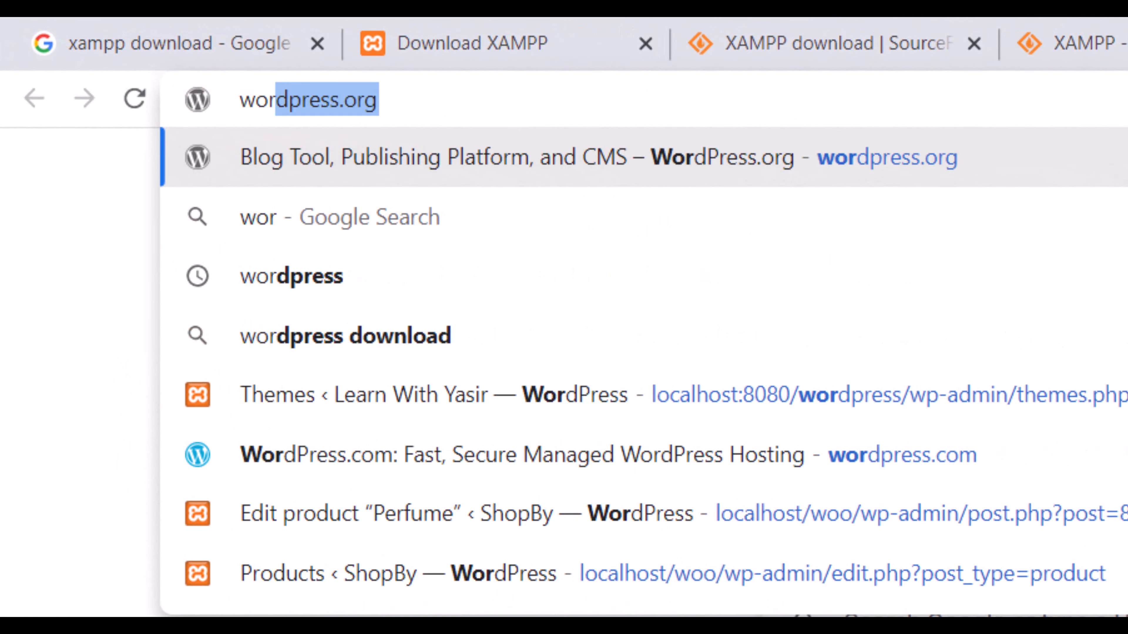
key("Return")
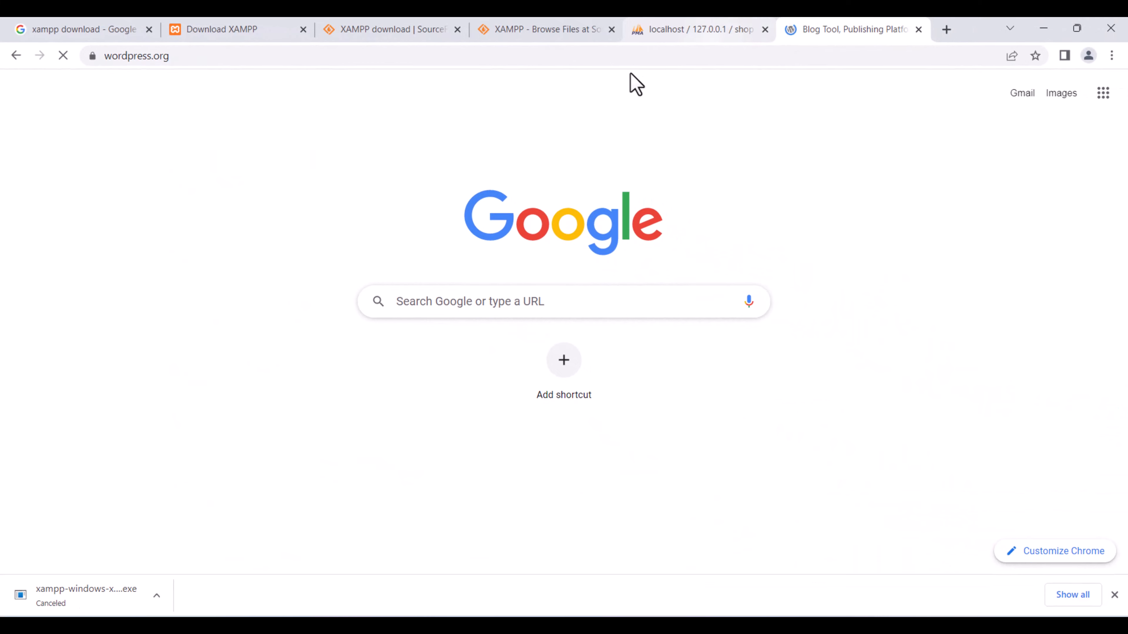
Start the WordPress 6.1.1 zip download, cancel it, and minimize Chrome.
scroll(392, 264, "down", 8)
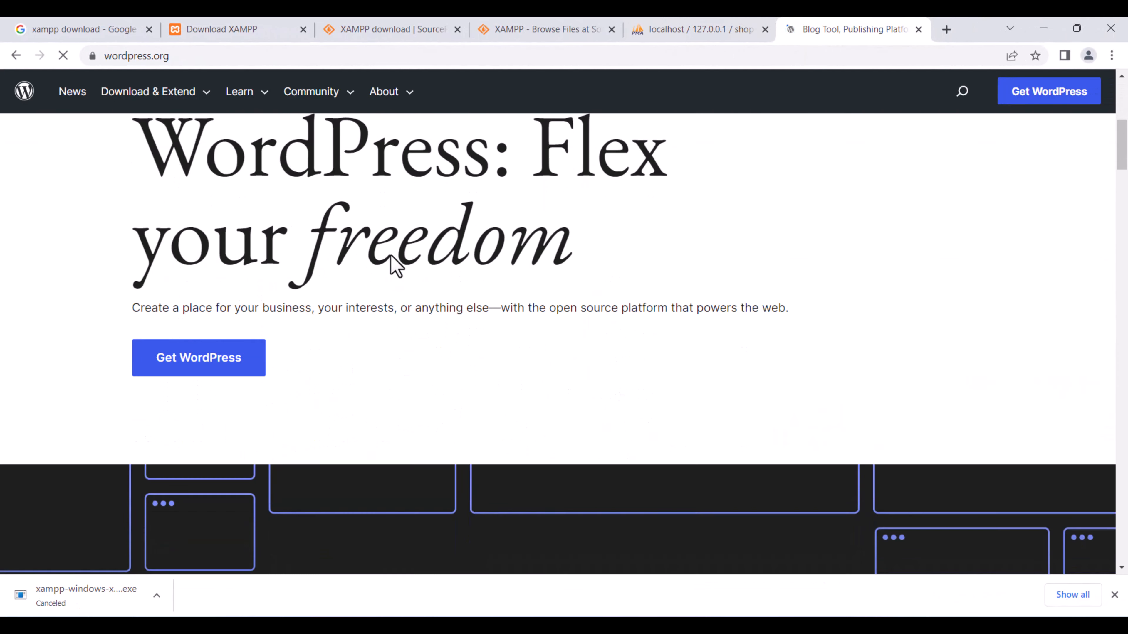
left_click(227, 359)
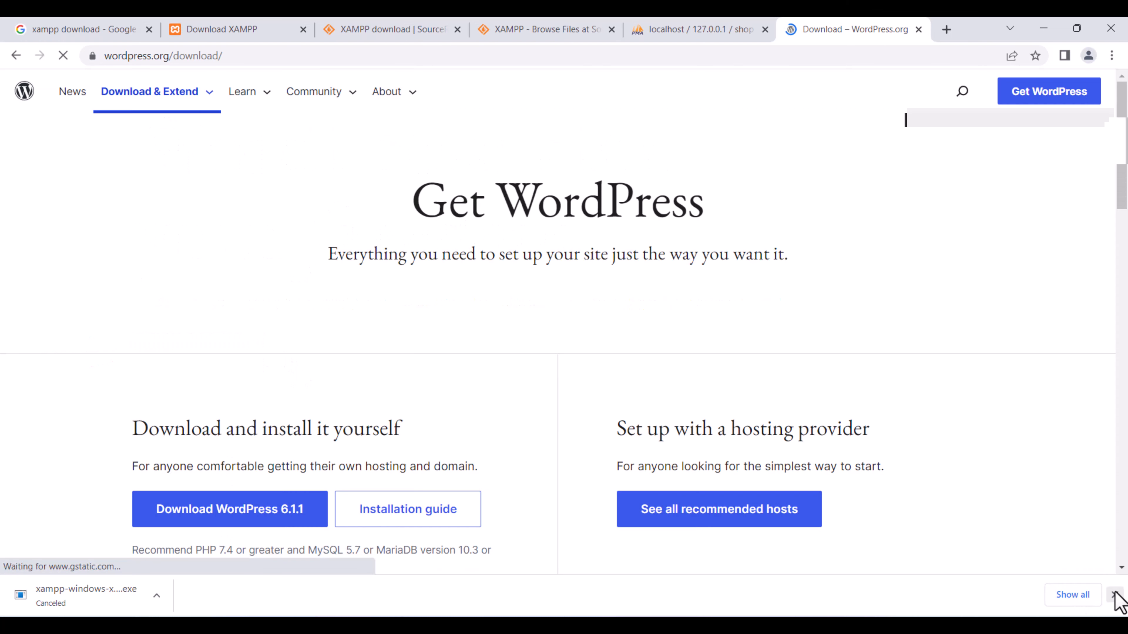
left_click(1114, 595)
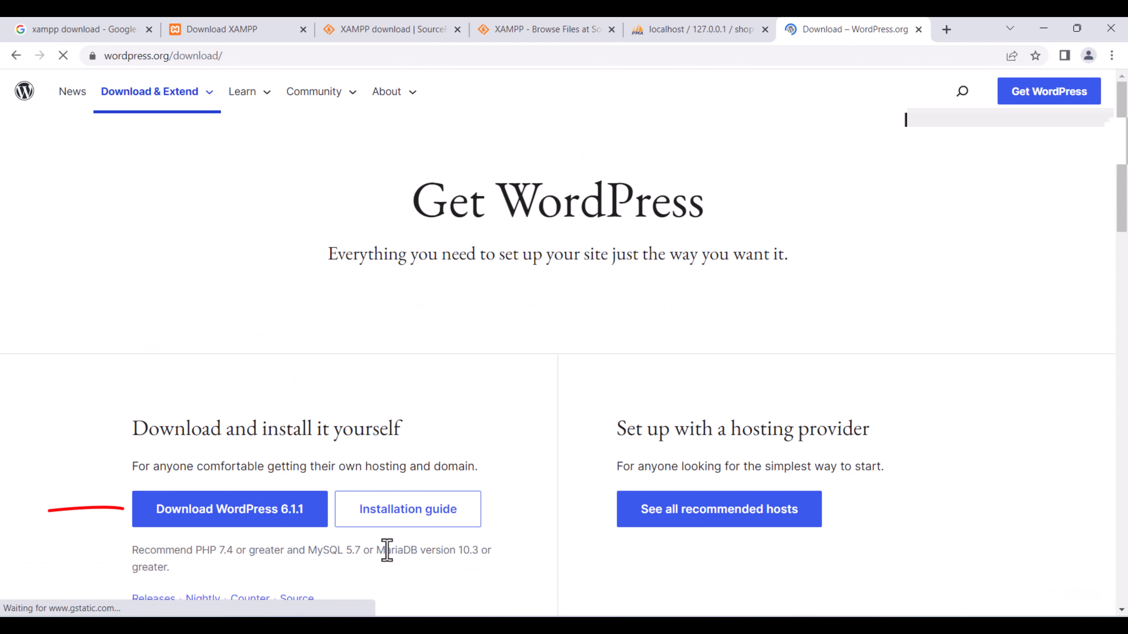
left_click(291, 522)
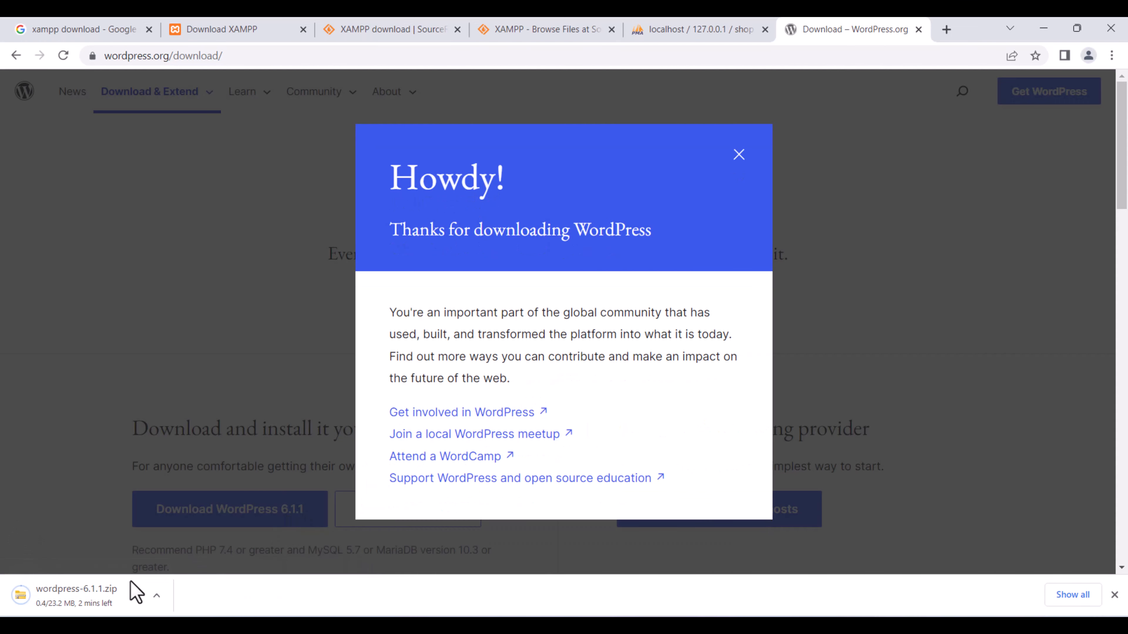
left_click(155, 597)
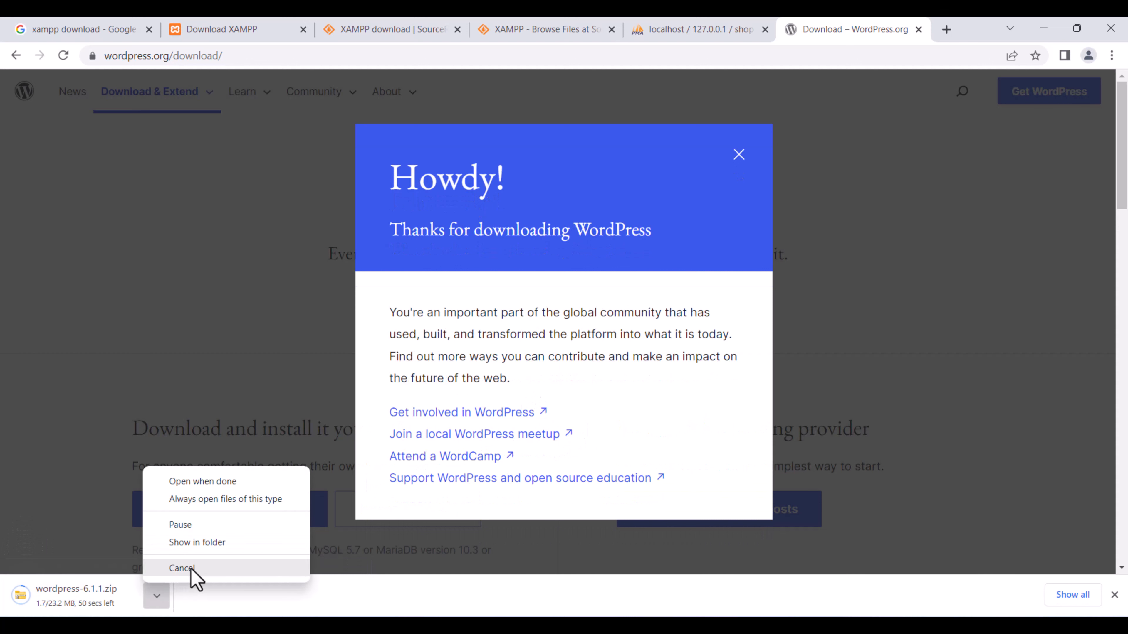
left_click(182, 569)
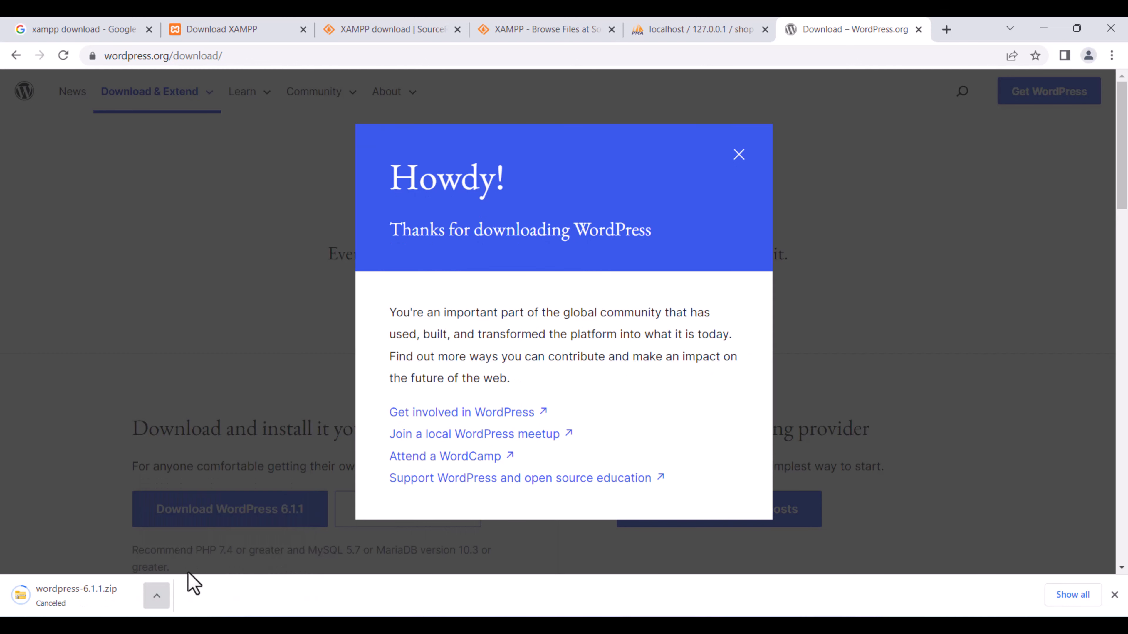
left_click(1044, 28)
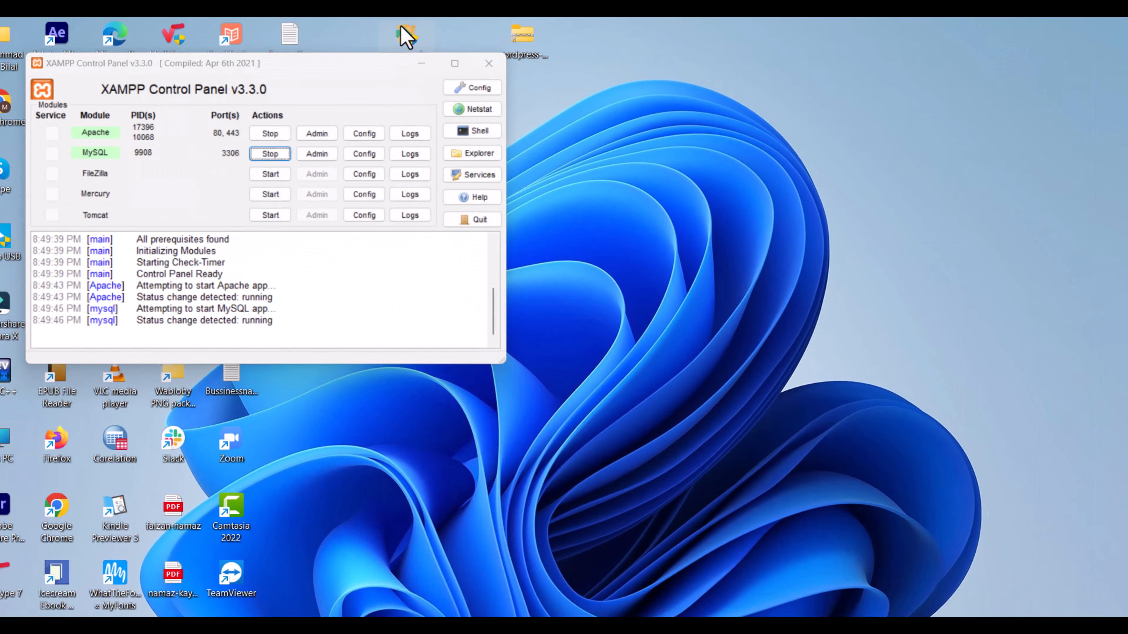
Open File Explorer from the taskbar and go to the OS (C:) drive.
left_click(407, 28)
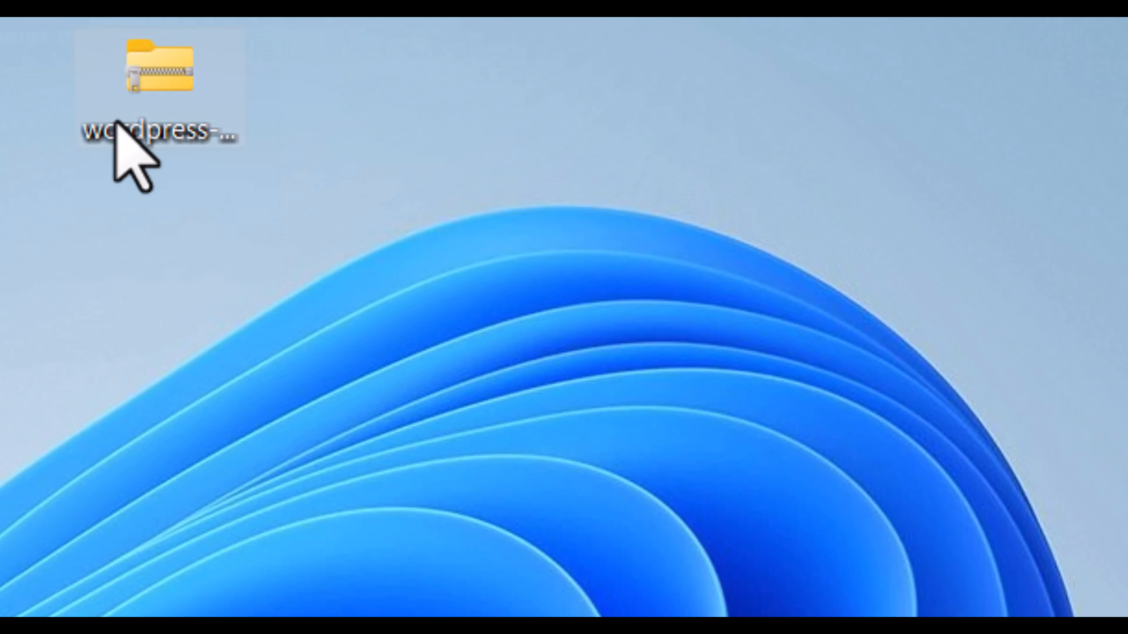
left_click(173, 98)
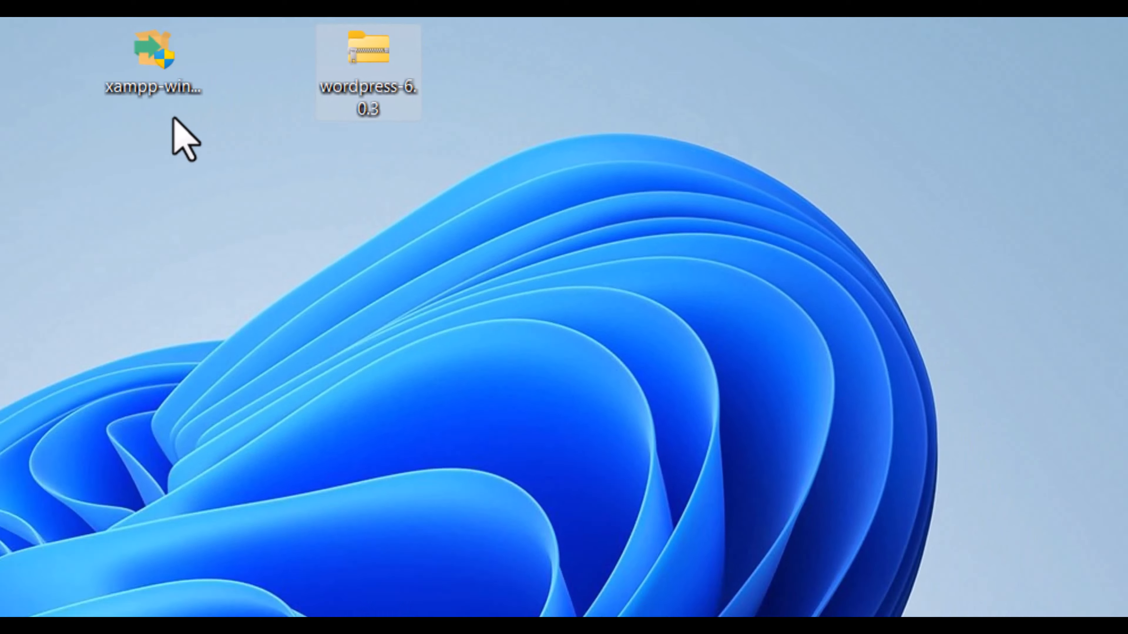
left_click(137, 66)
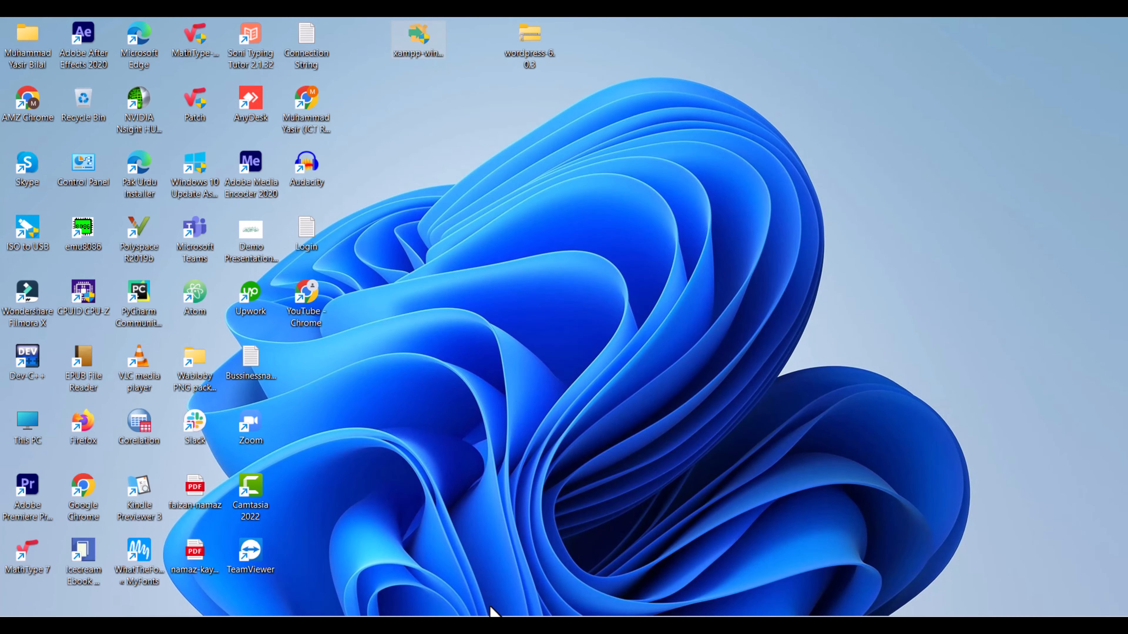
left_click(492, 625)
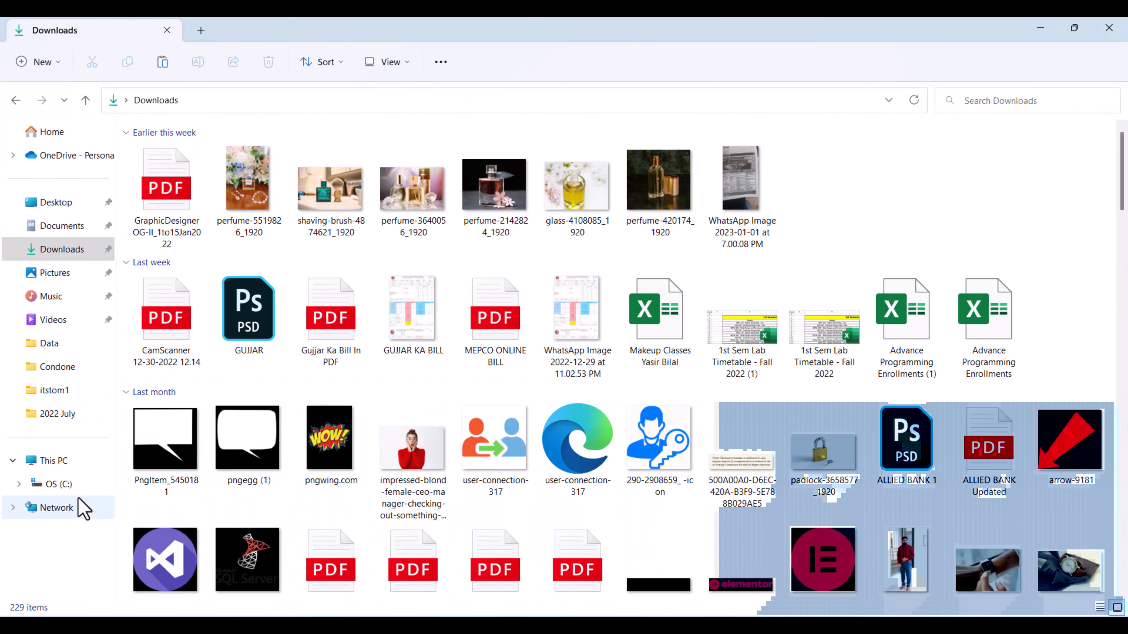
left_click(76, 487)
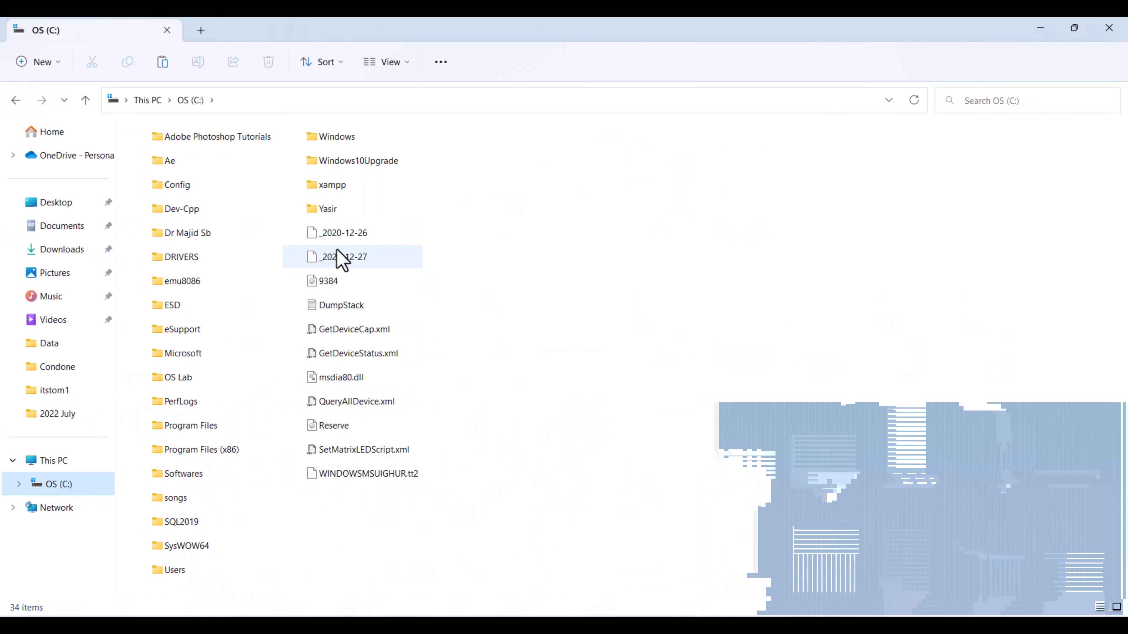
Extract wordpress-6.0.3.zip into its suggested folder inside C:\xampp\htdocs.
double_click(354, 186)
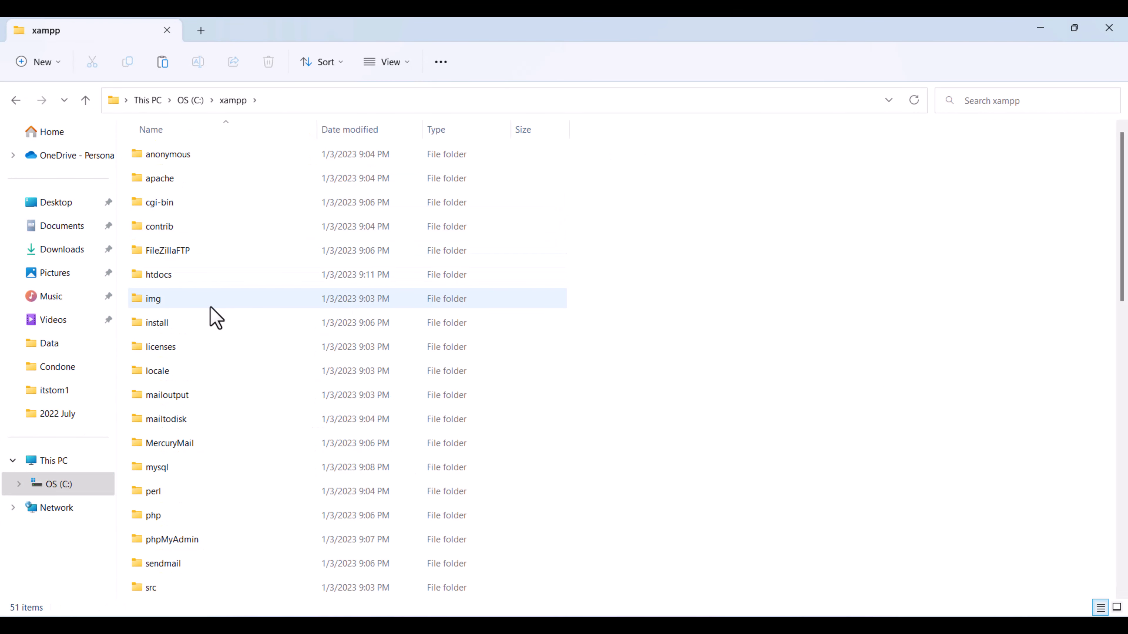
double_click(192, 277)
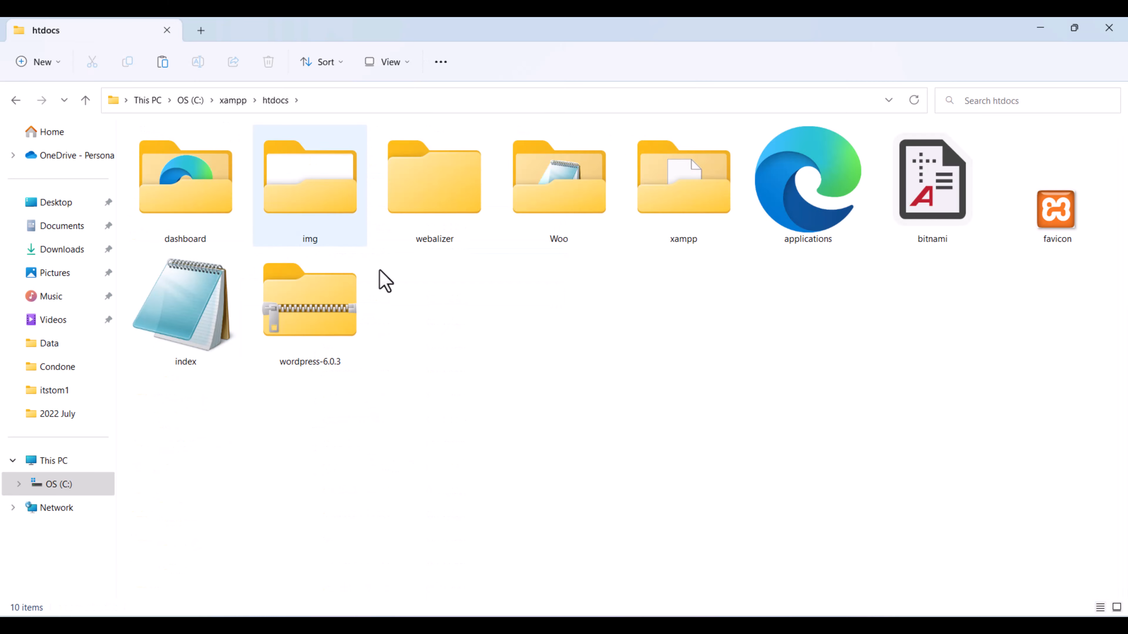
left_click_drag(395, 383, 283, 364)
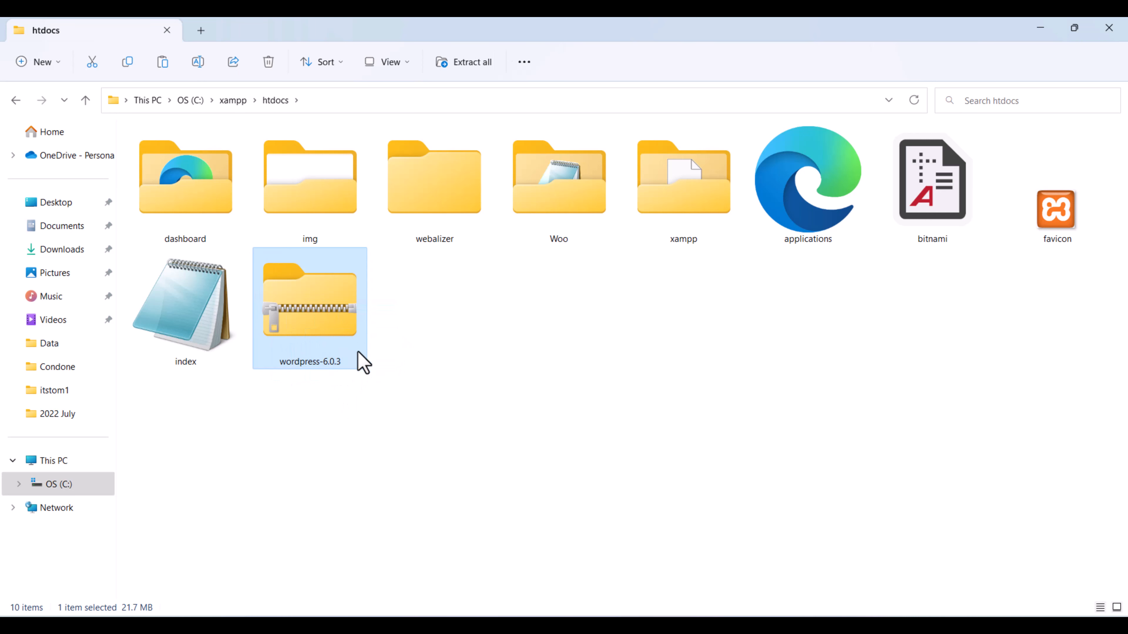
right_click(337, 332)
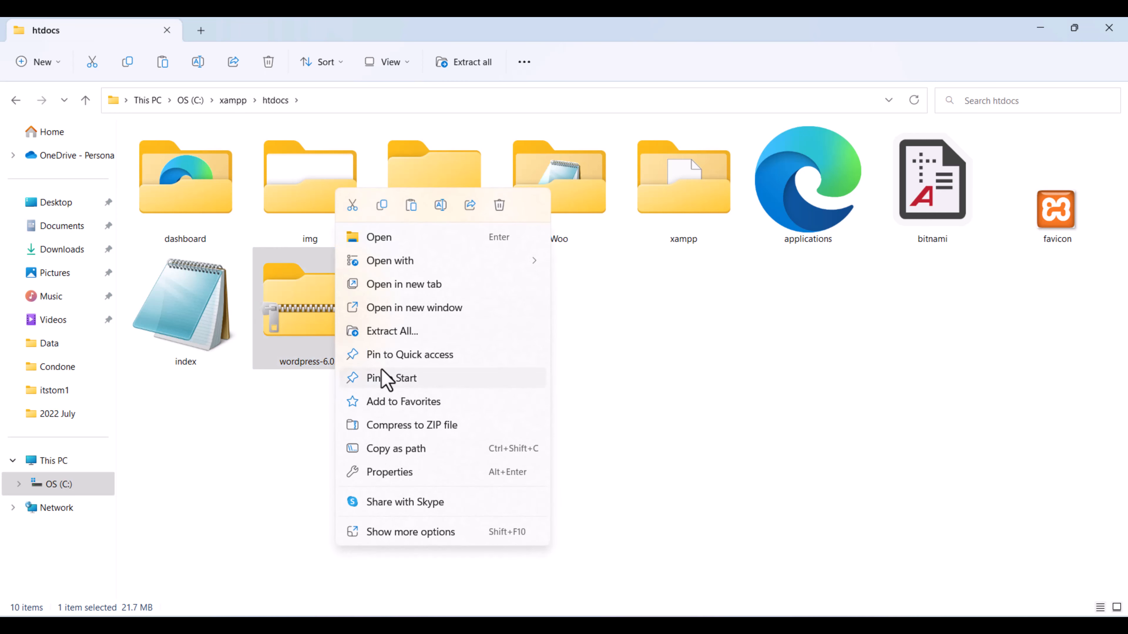
left_click(388, 333)
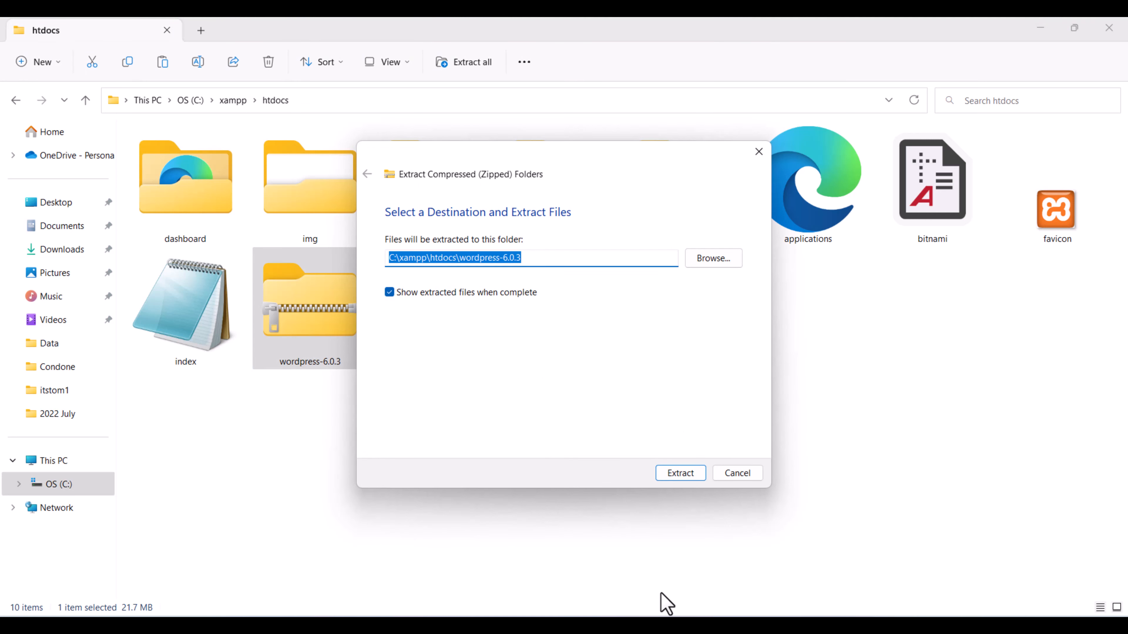
left_click(688, 473)
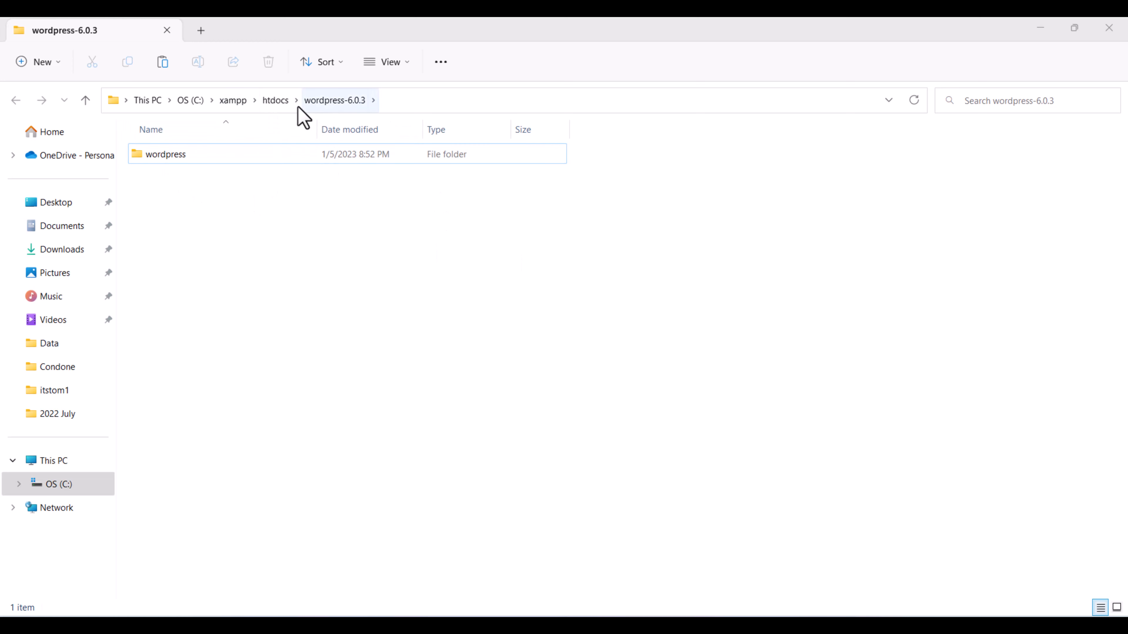
Cut the inner wordpress folder from wordpress-6.0.3 and paste it directly into htdocs.
left_click(277, 102)
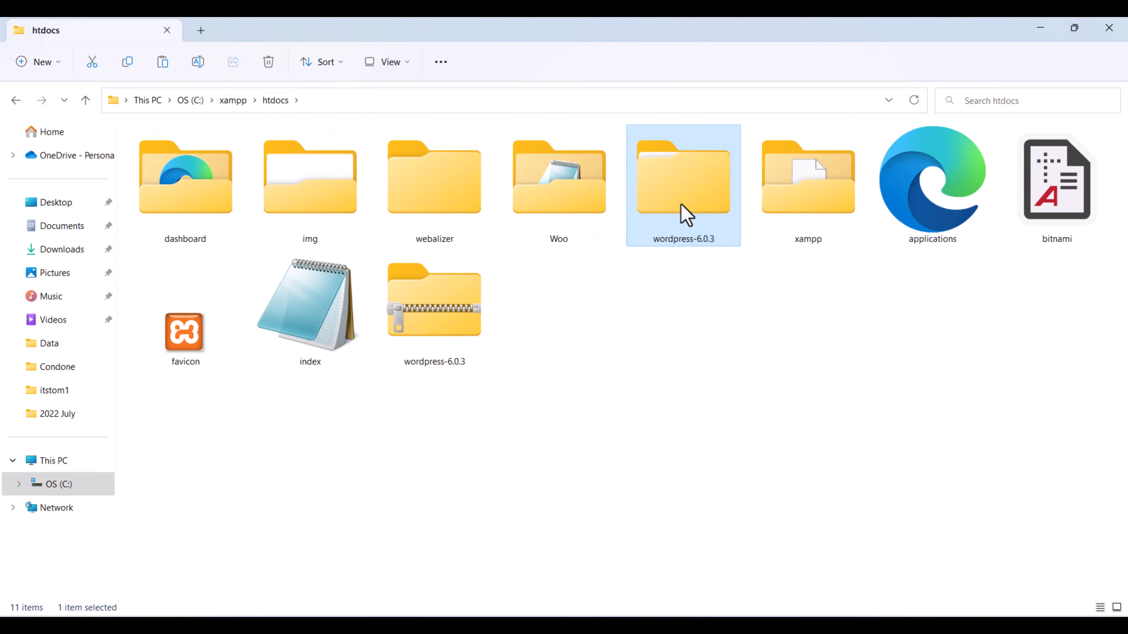
double_click(686, 216)
left_click(167, 162)
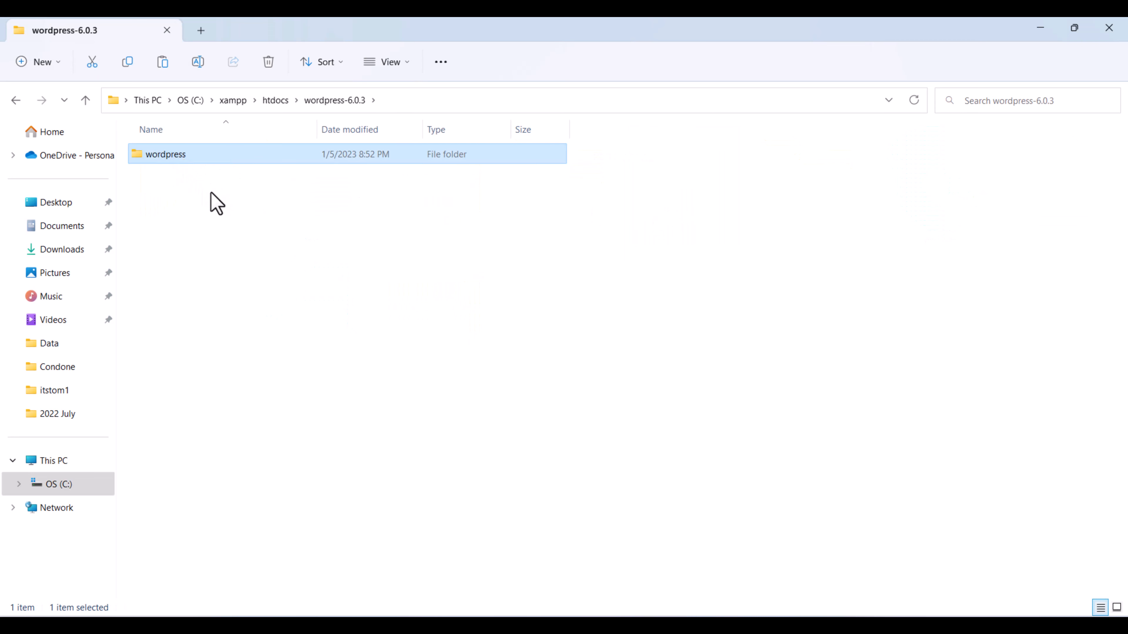
right_click(208, 161)
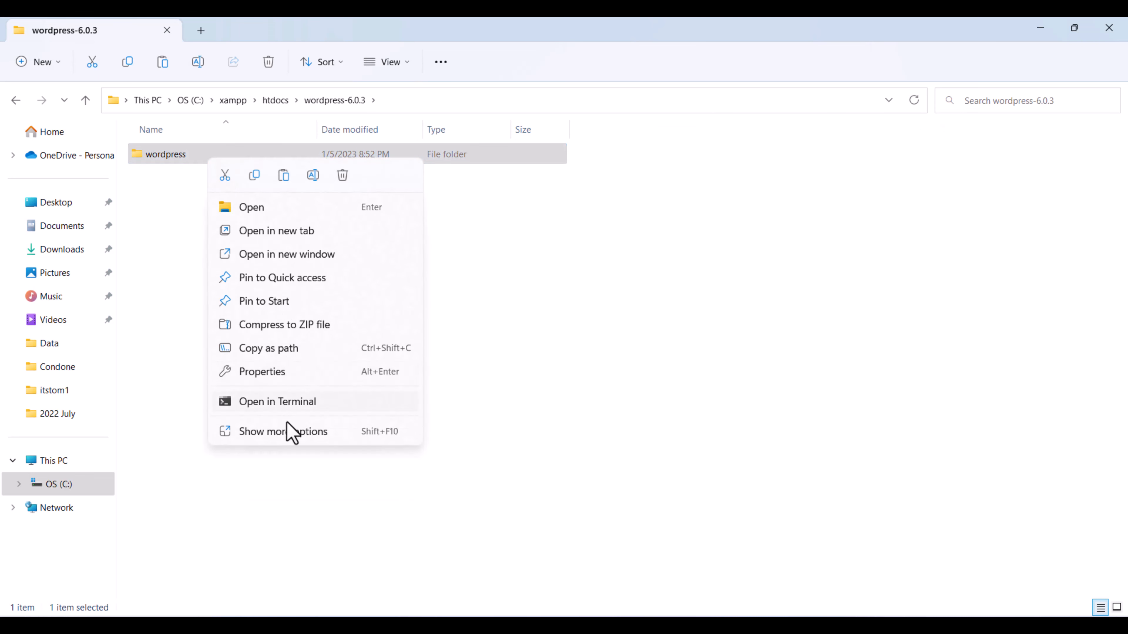
left_click(288, 432)
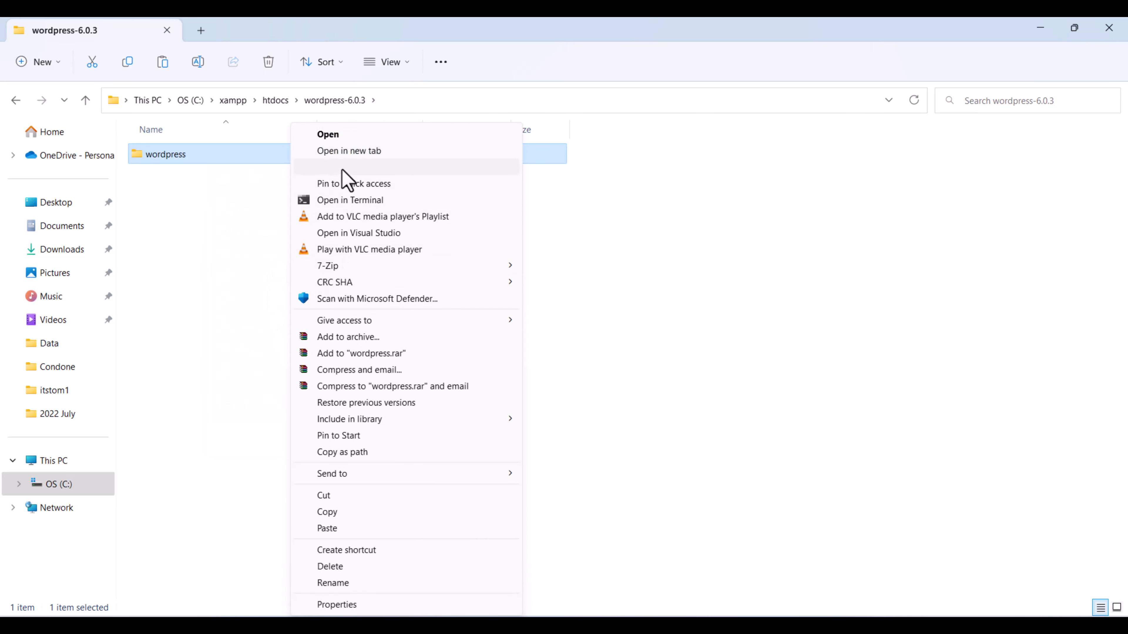
left_click(351, 495)
left_click(274, 102)
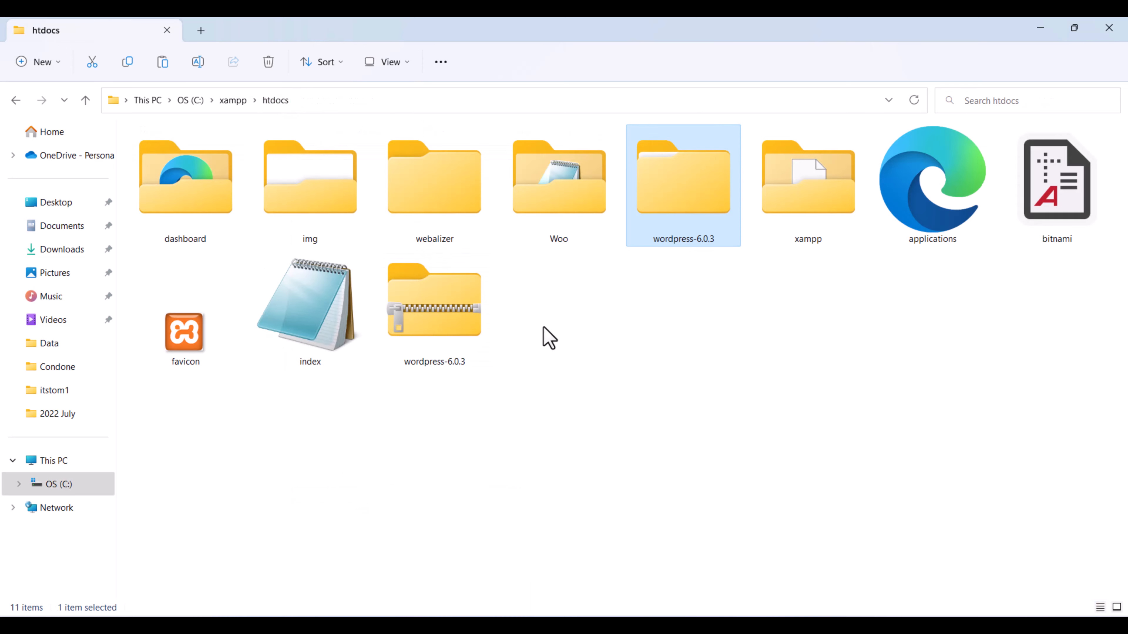
right_click(586, 341)
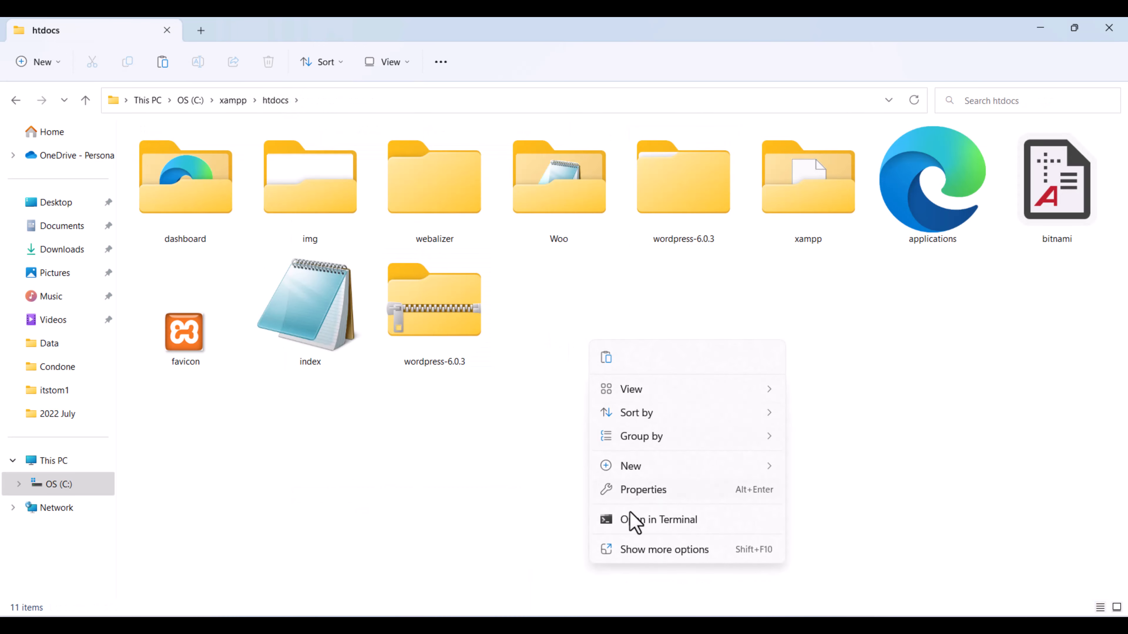
left_click(636, 552)
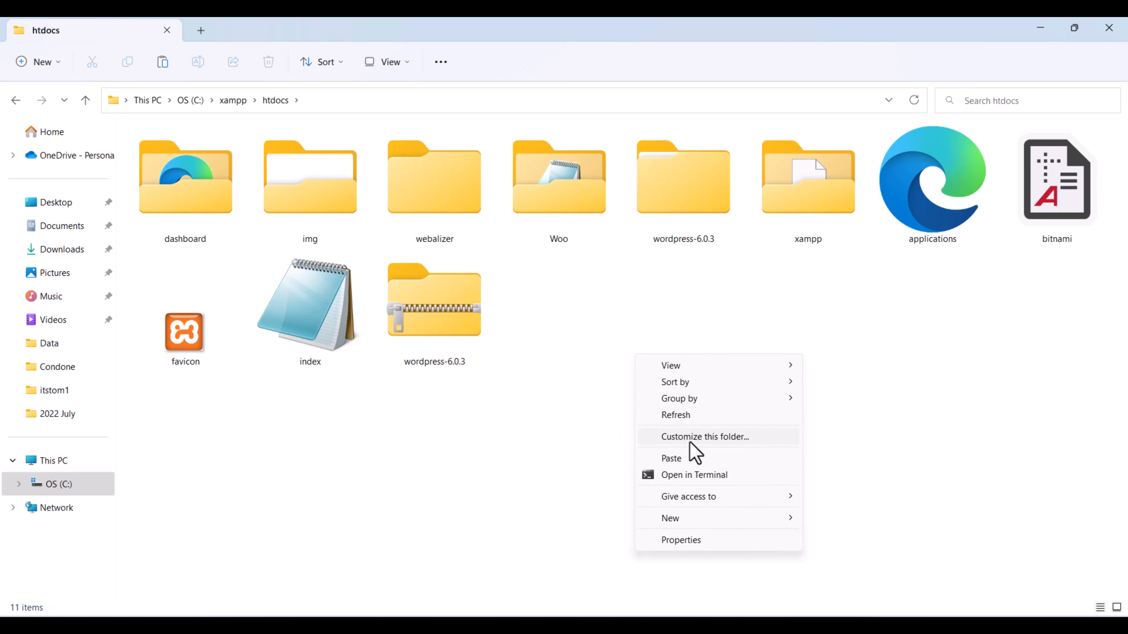
left_click(689, 460)
Rename the pasted wordpress folder to 'ShopBy'.
left_click(679, 247)
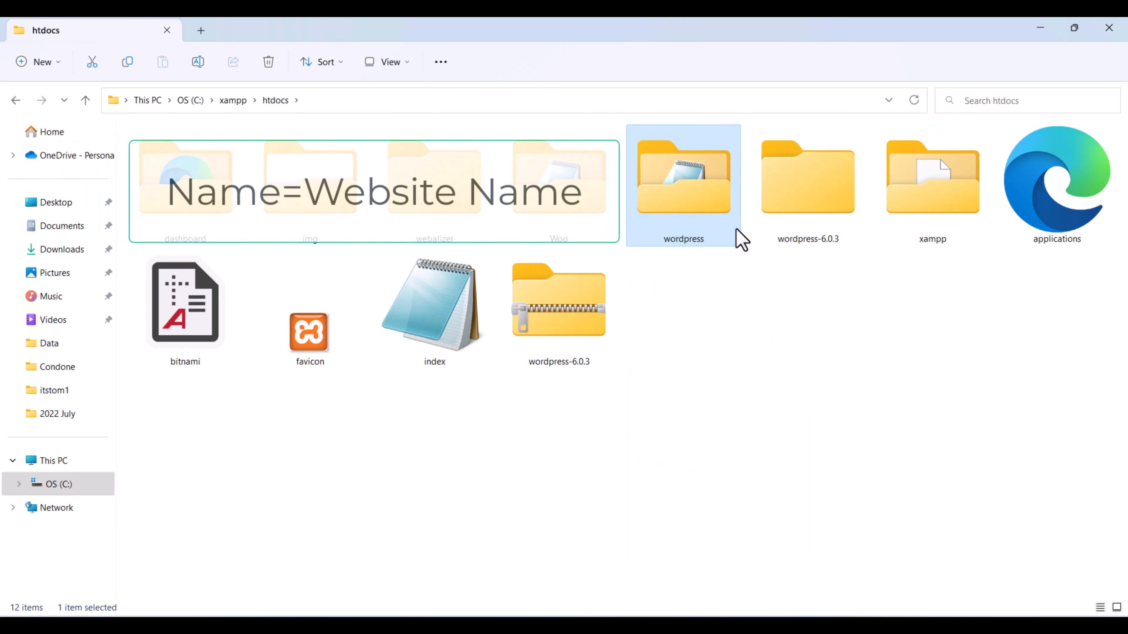
right_click(673, 197)
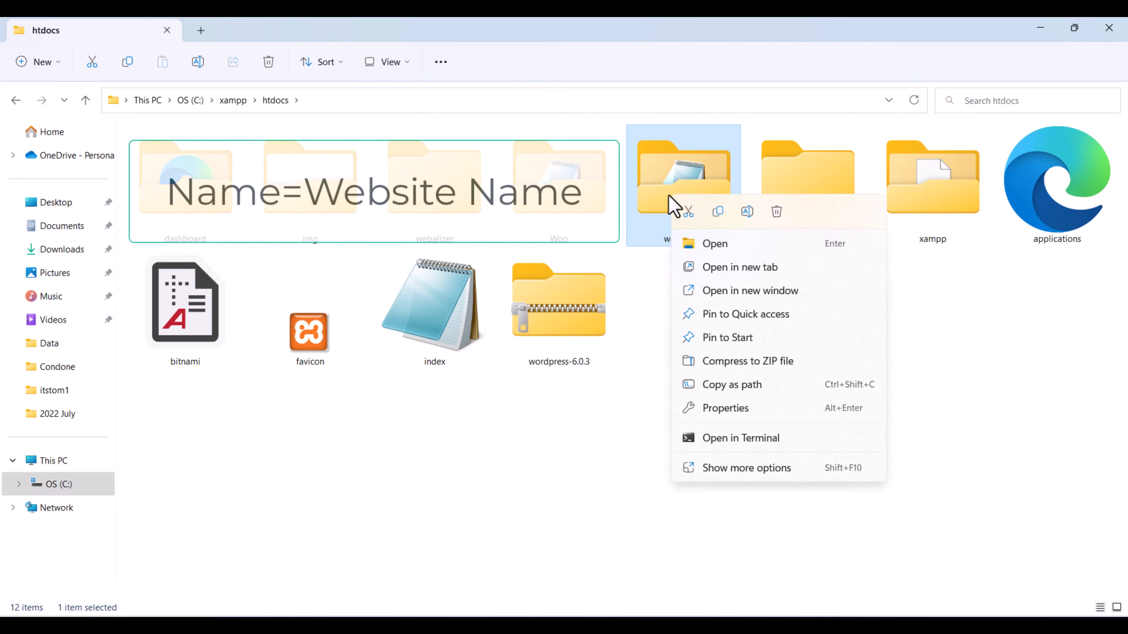
left_click(728, 468)
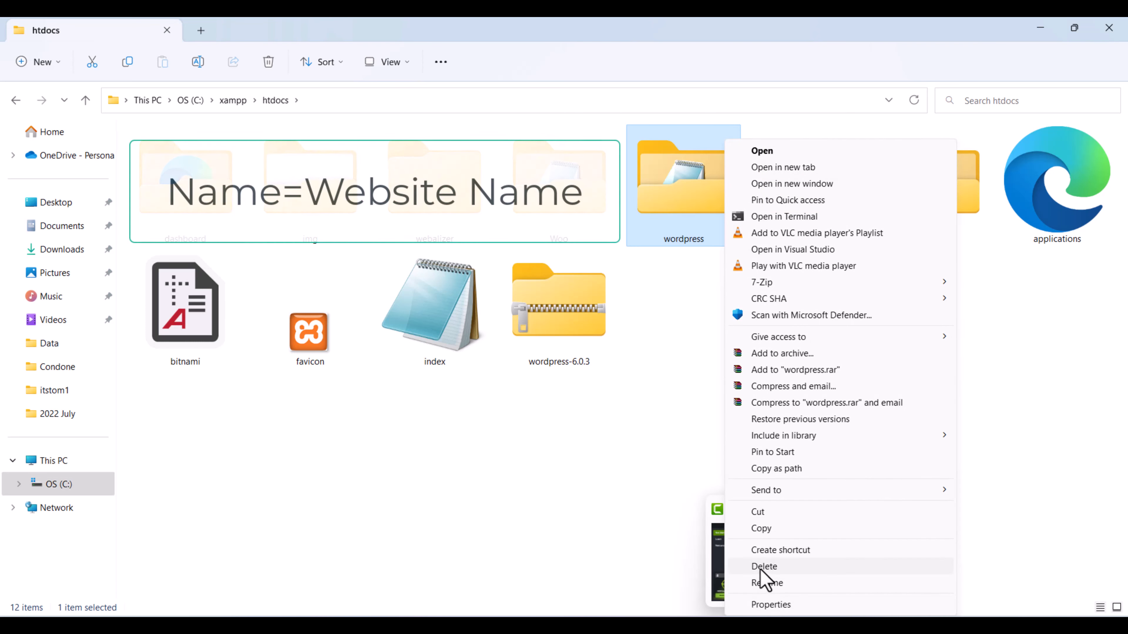
left_click(777, 585)
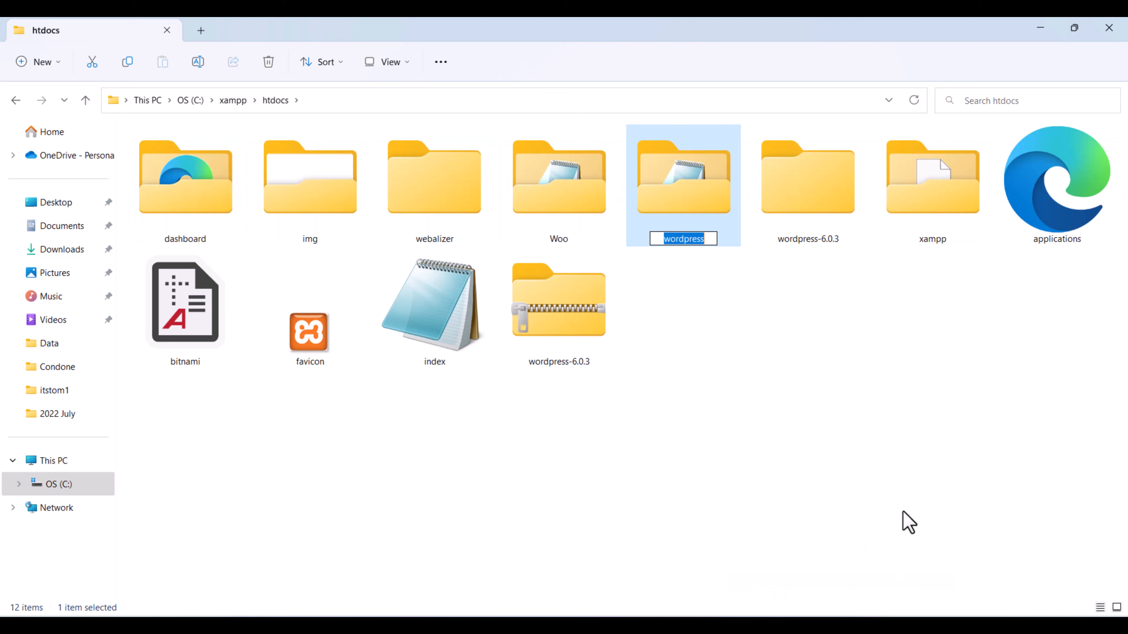
type("Shop")
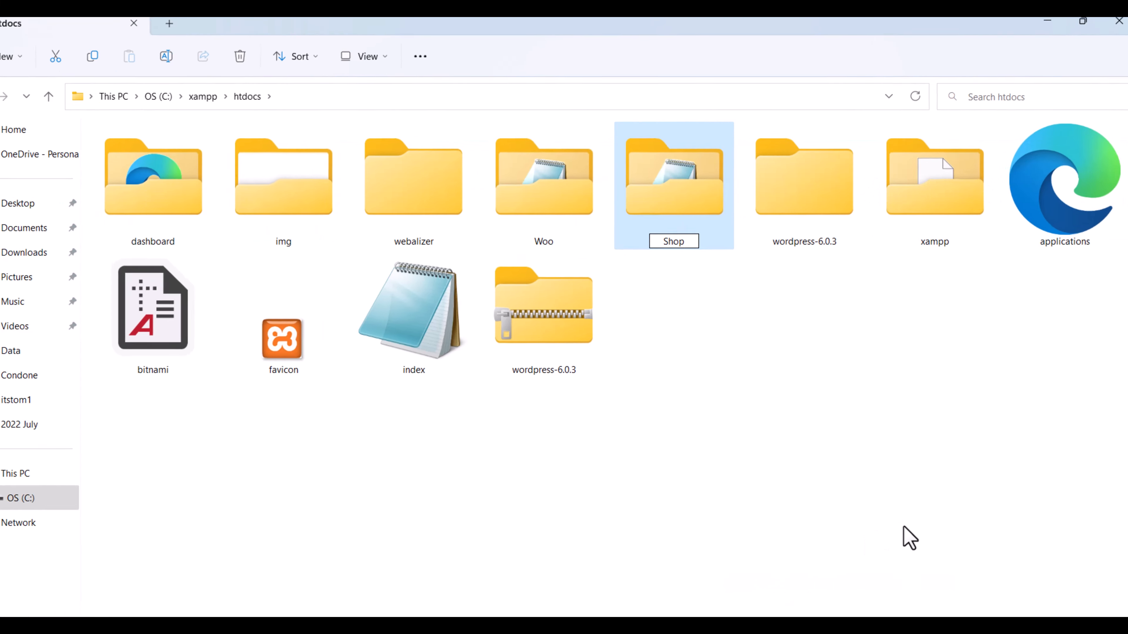
type("i")
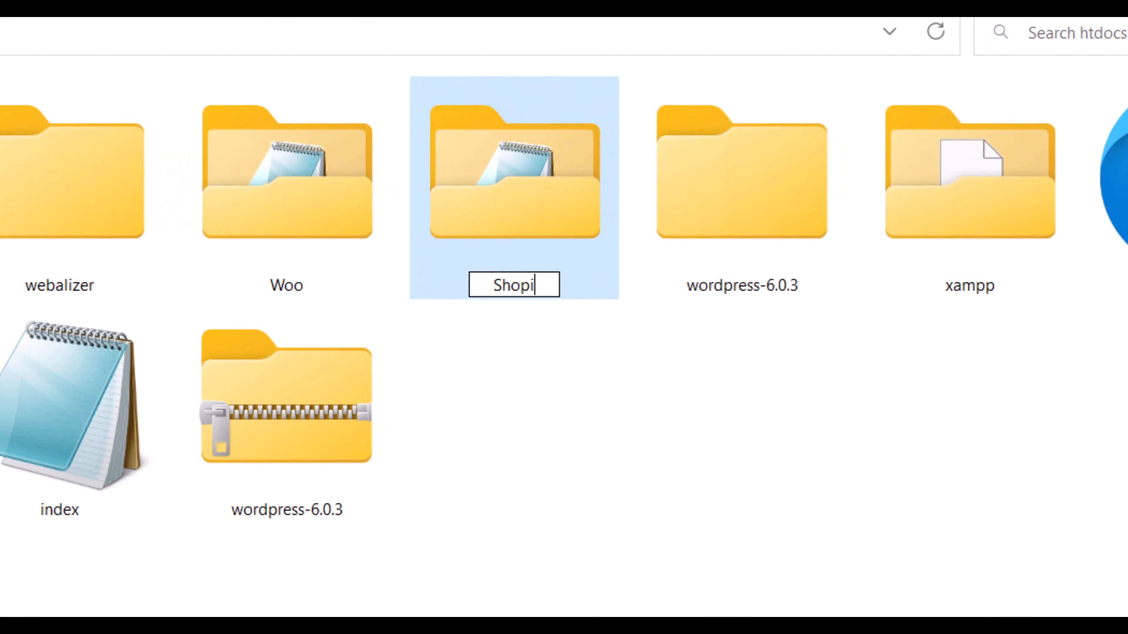
key("BackSpace")
type("By")
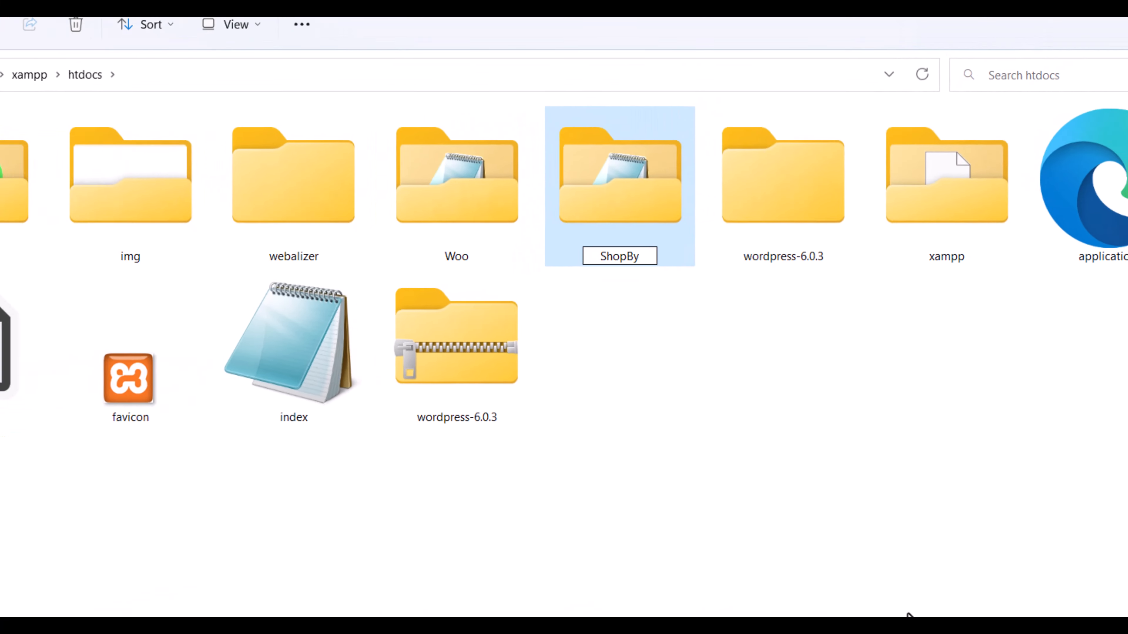
key("Return")
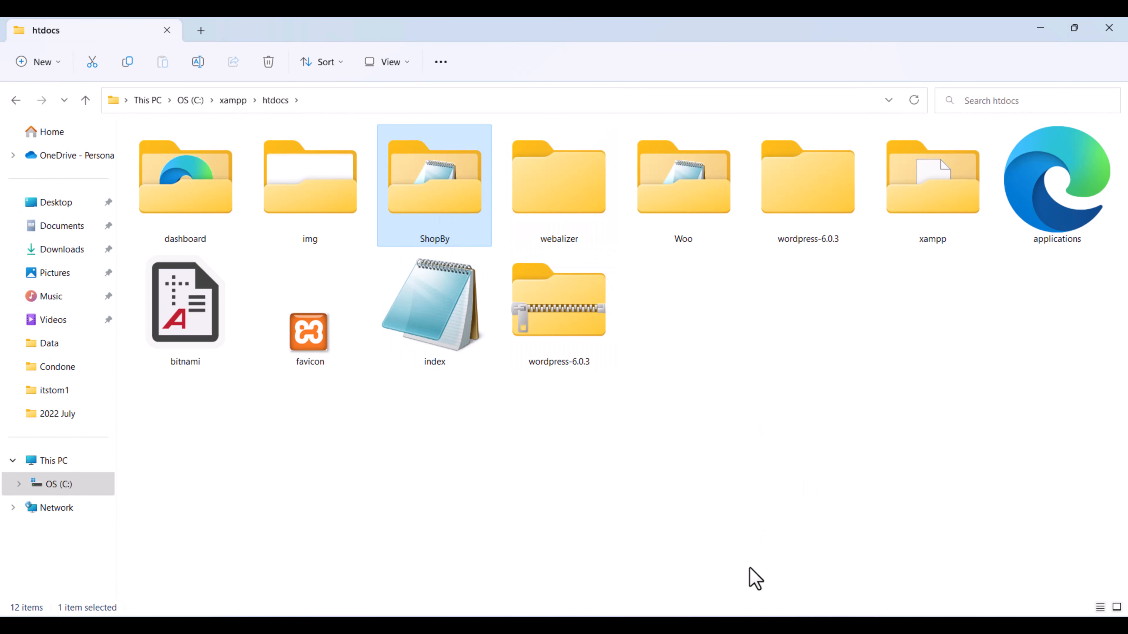
Load localhost/Shopby in a new tab and continue setup in English (United States).
left_click(728, 626)
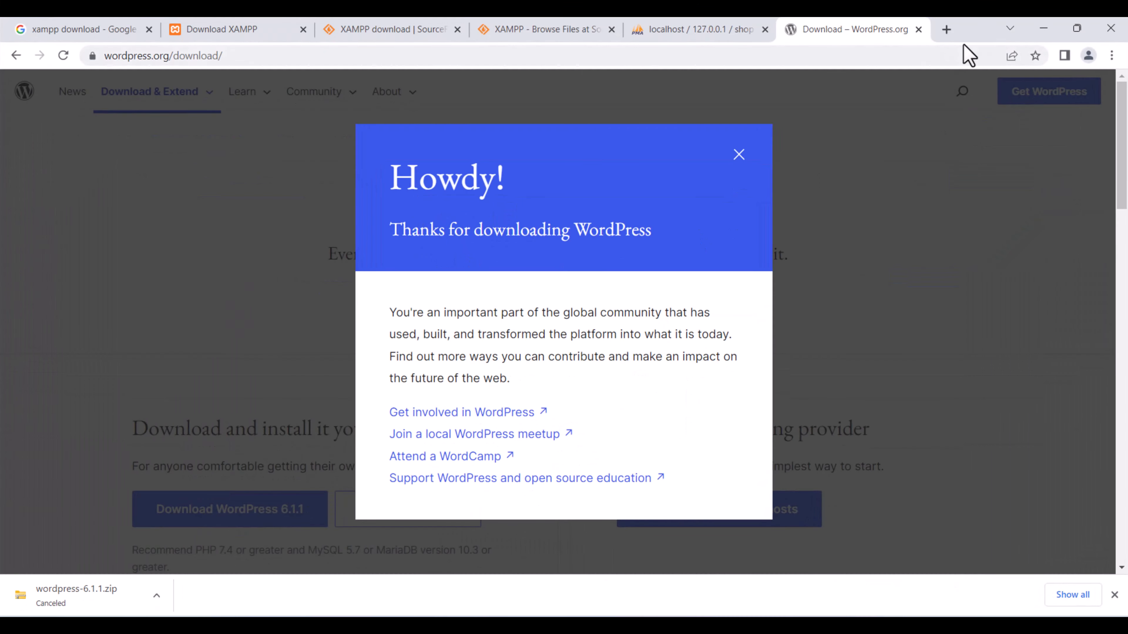
left_click(940, 28)
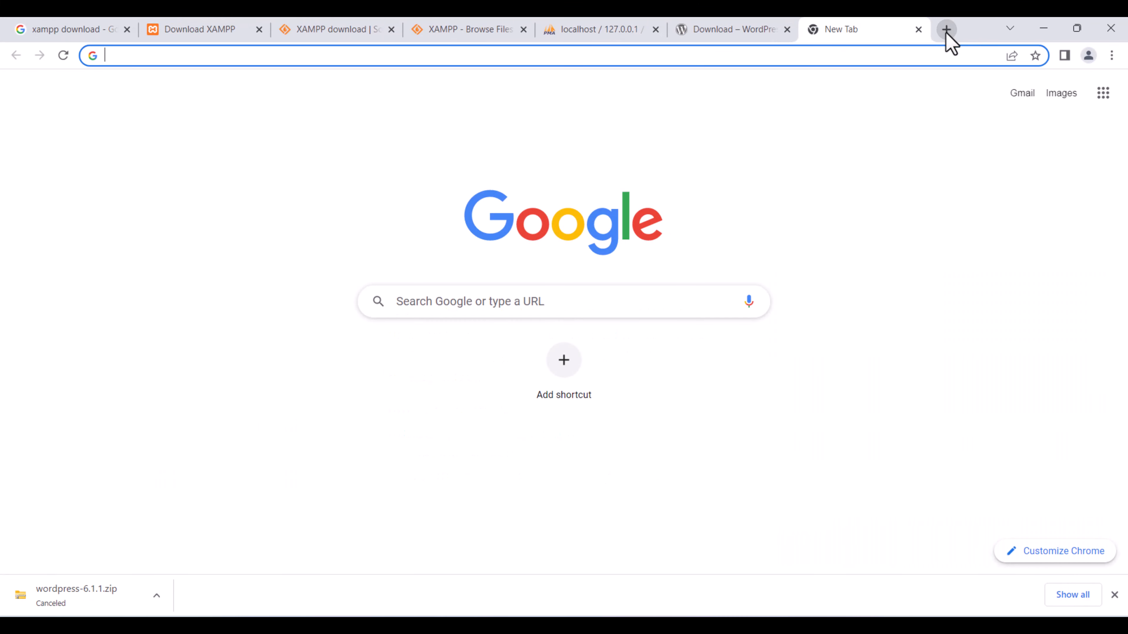
type("localhost")
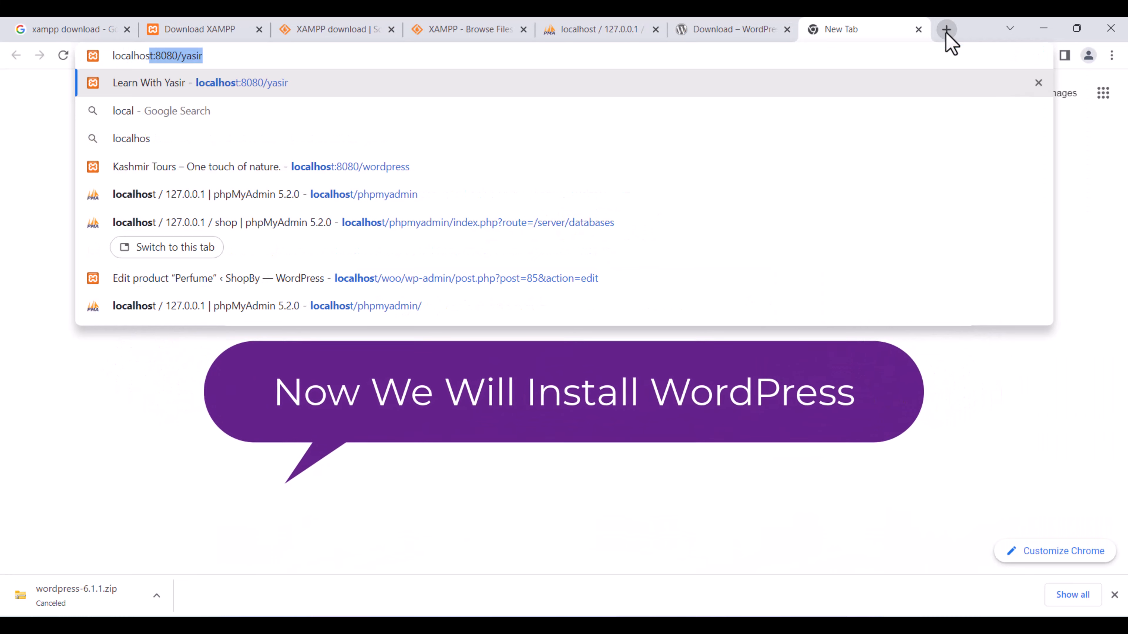
type("/")
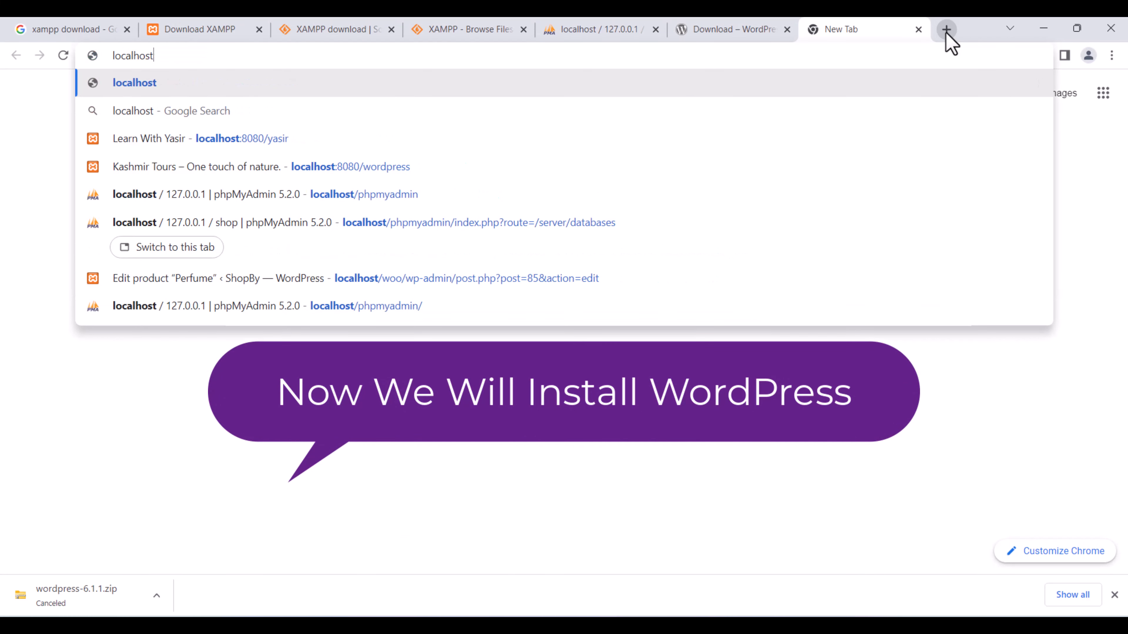
type("Shop")
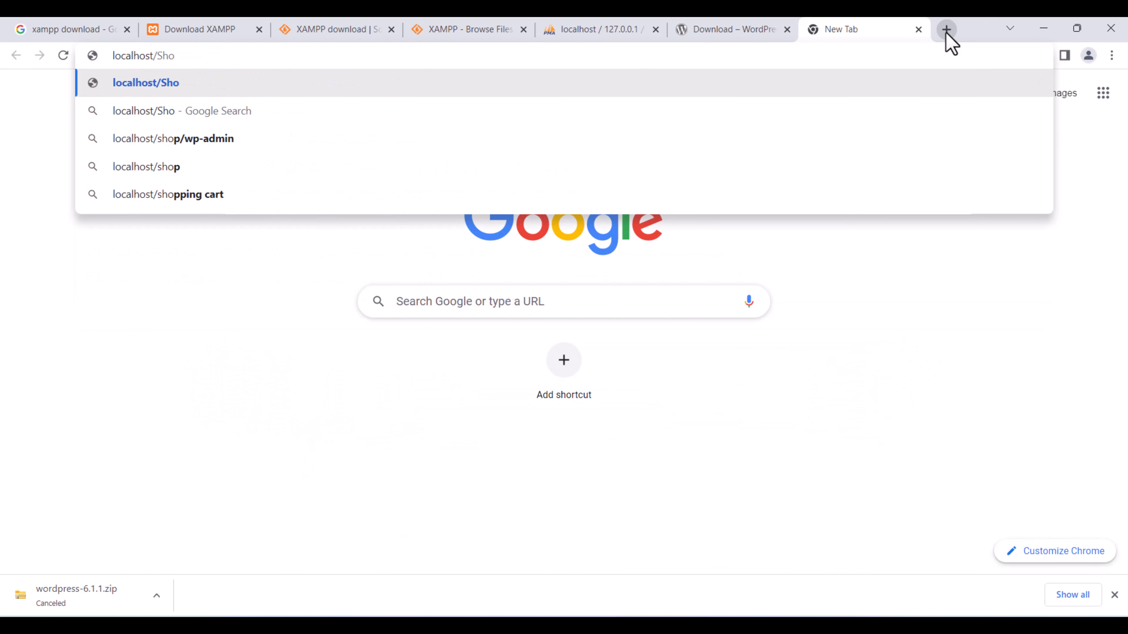
type("by")
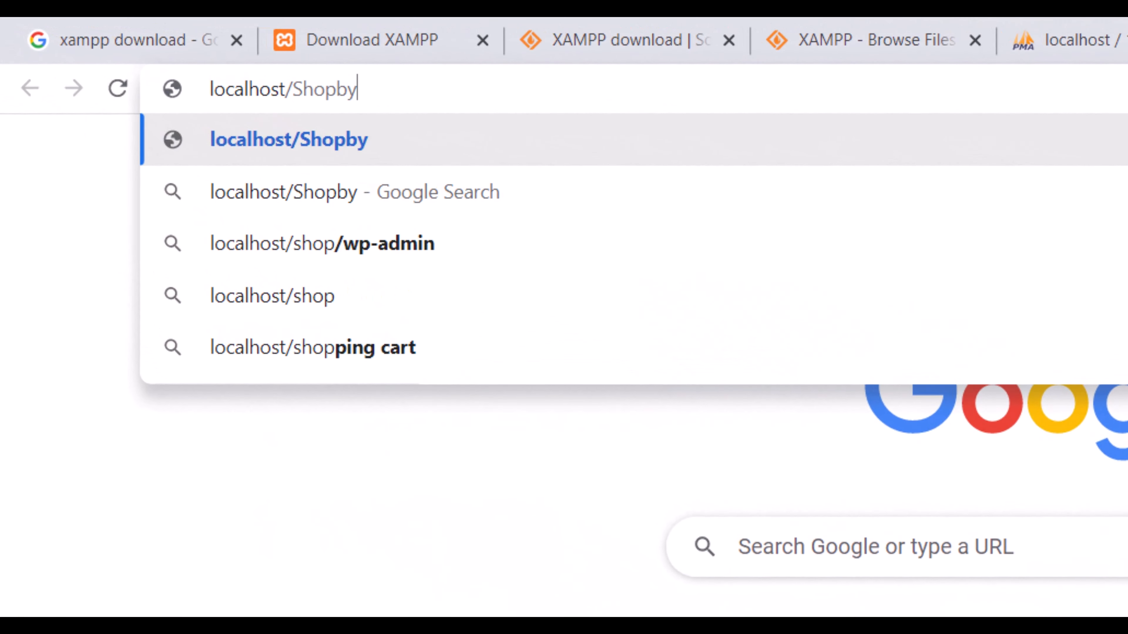
key("Return")
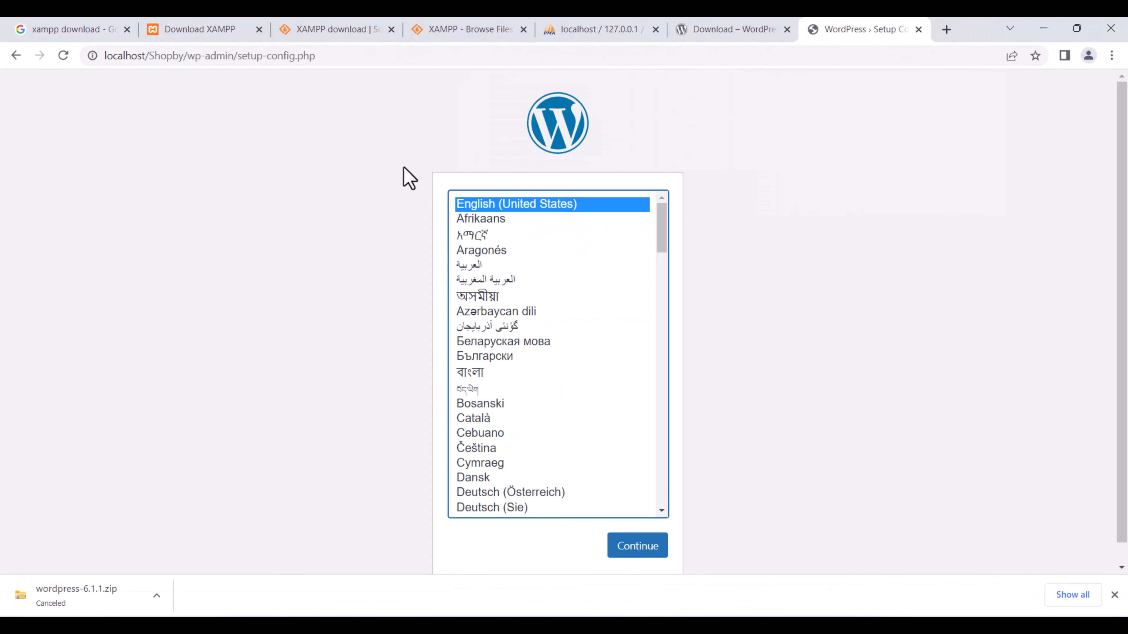
scroll(627, 296, "down", 5)
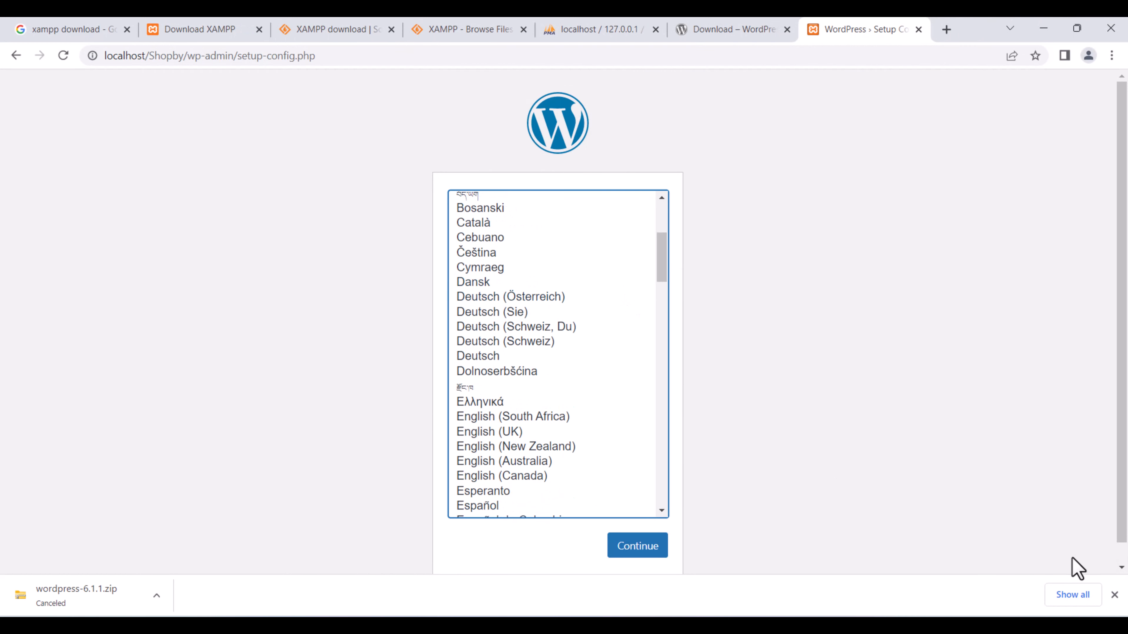
left_click(1114, 595)
left_click(649, 550)
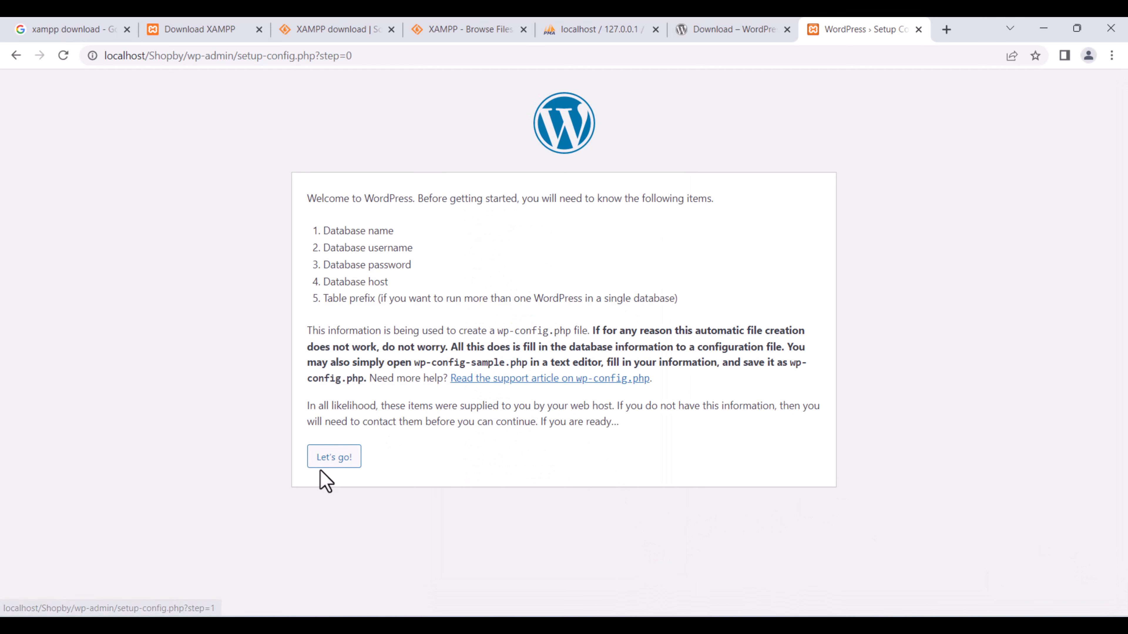
Enter database name 'shop' and username 'root' in the WordPress connection form.
left_click(328, 465)
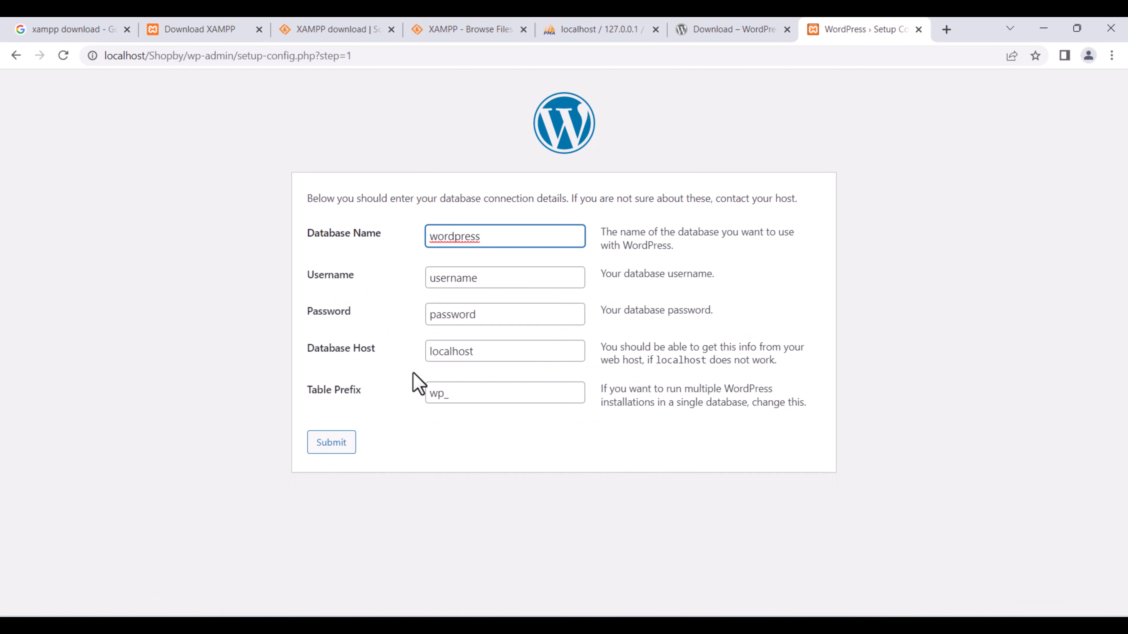
left_click_drag(502, 235, 379, 243)
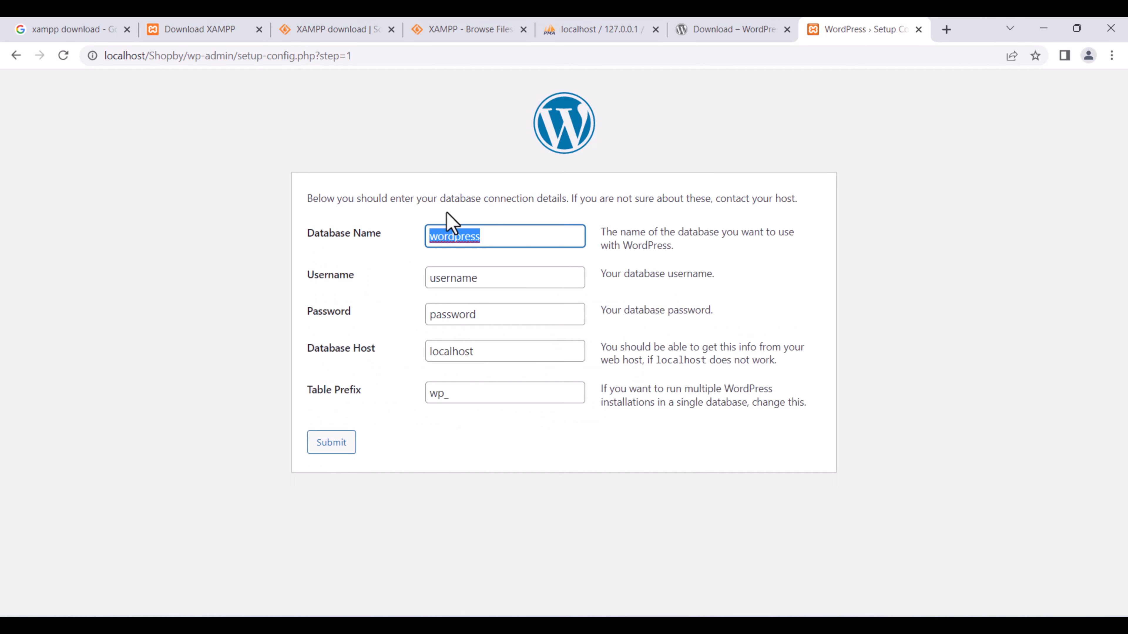
left_click(491, 28)
left_click(617, 28)
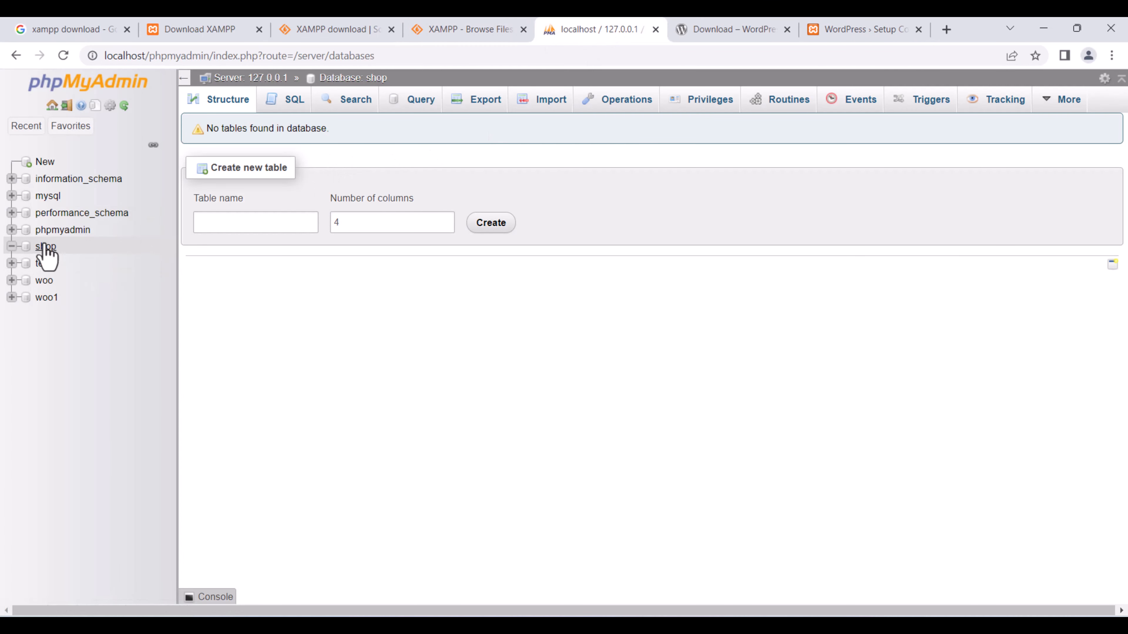
left_click(851, 28)
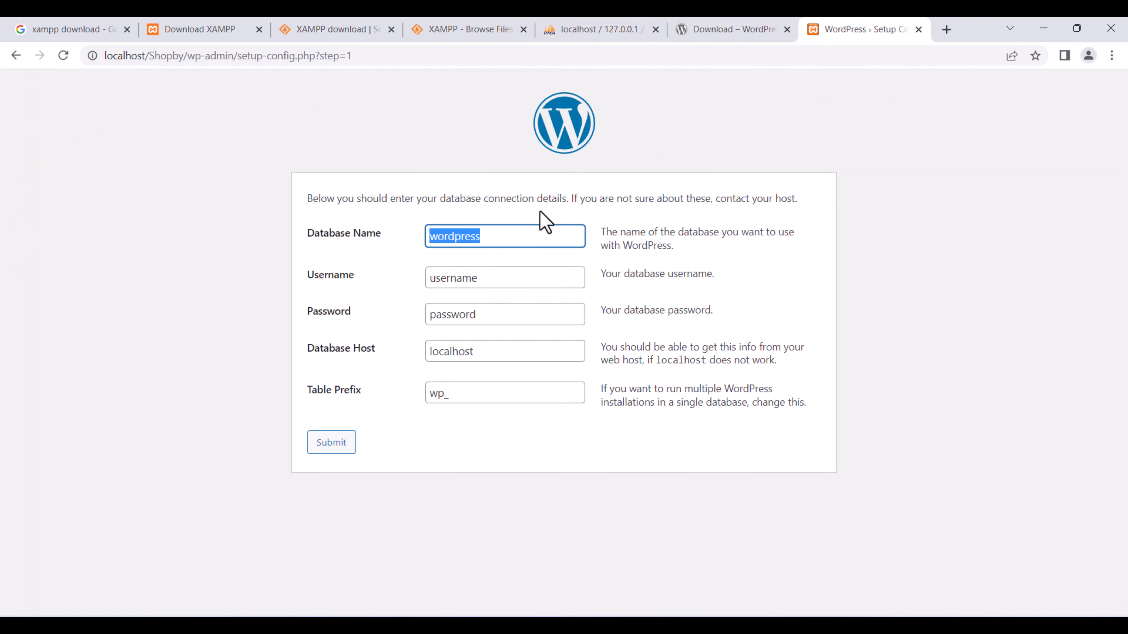
type("shop")
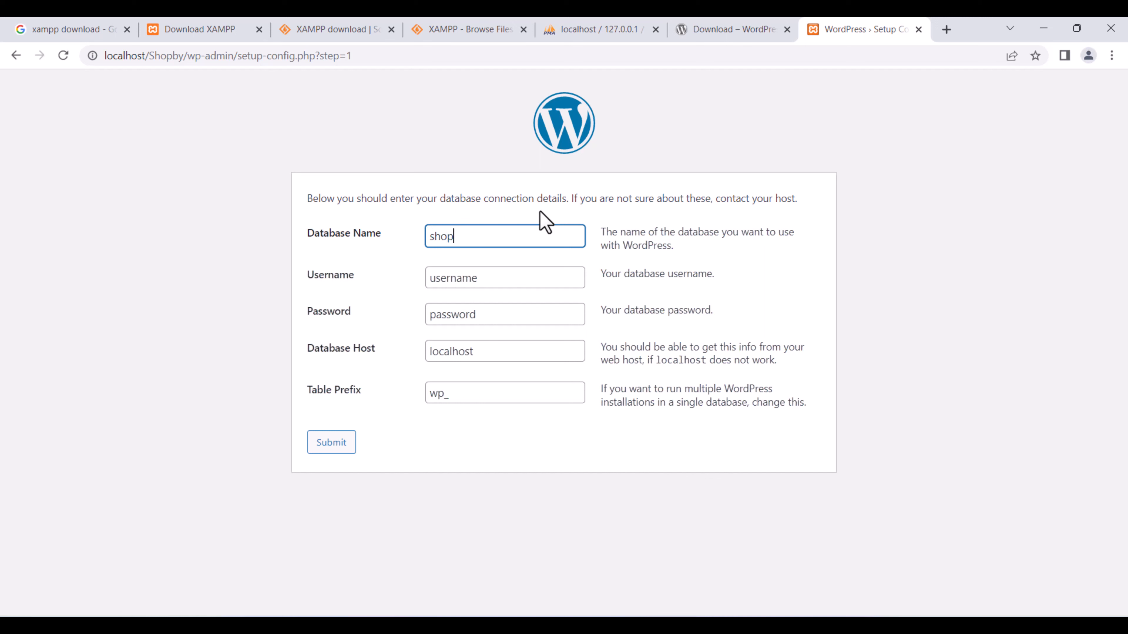
key("Tab")
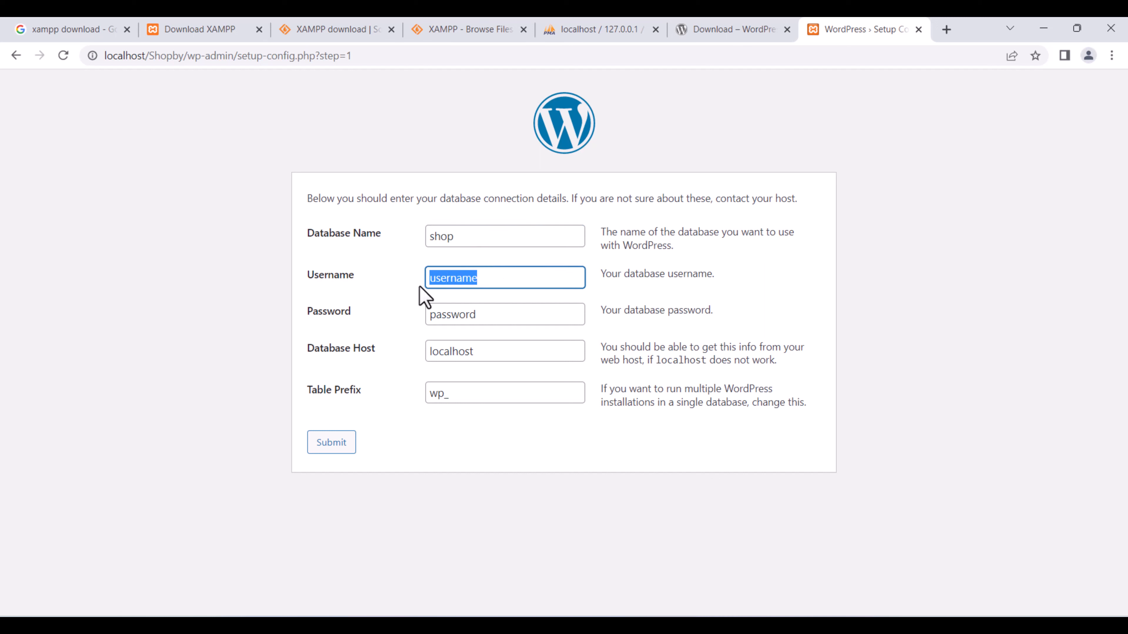
key("BackSpace")
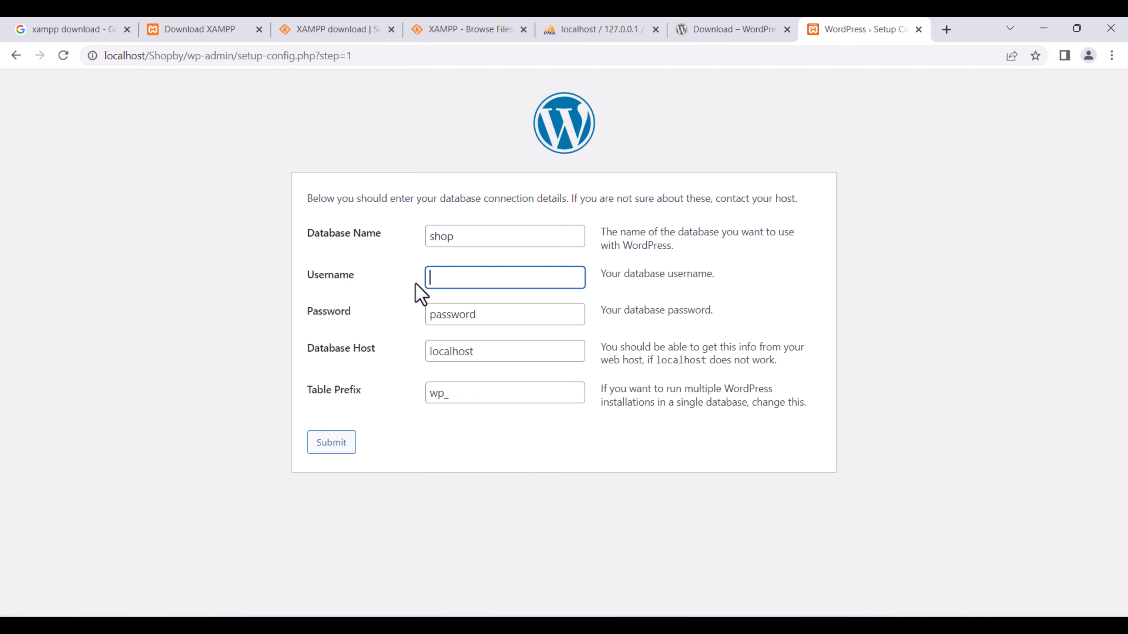
type("root")
Leave the password empty, keep host localhost, submit, and run the installation.
left_click_drag(478, 314, 433, 319)
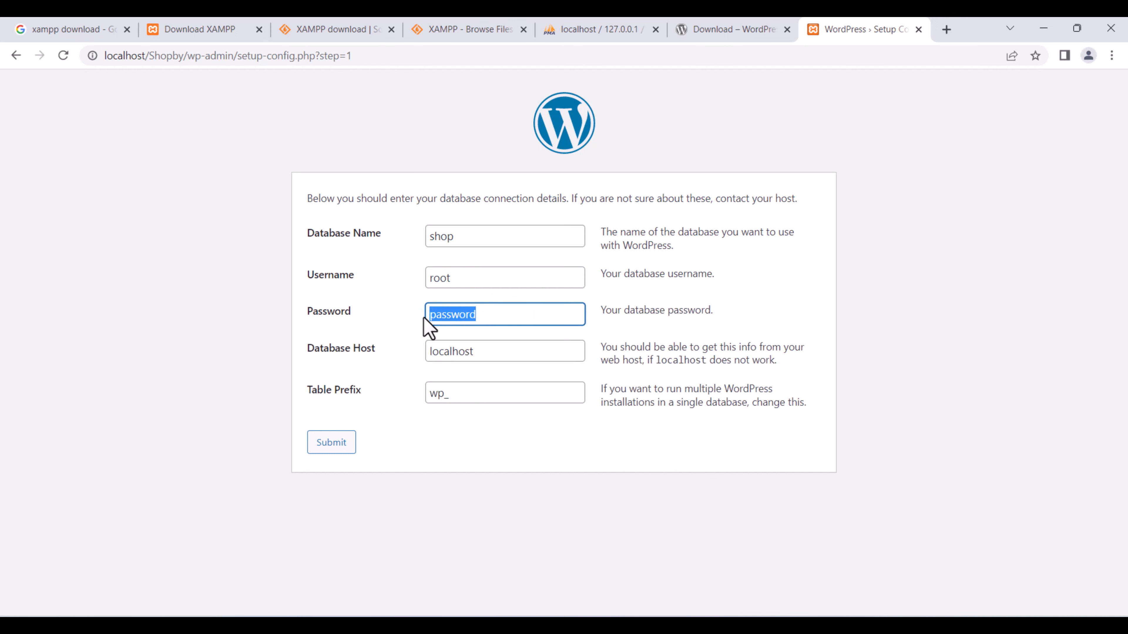
key("BackSpace")
left_click(489, 351)
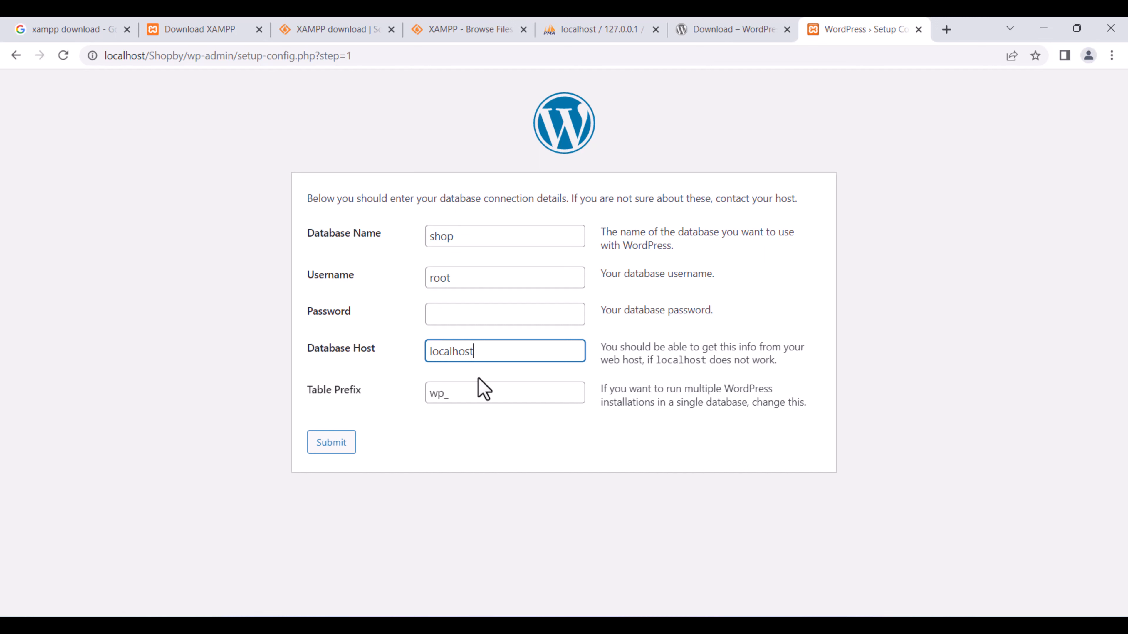
left_click_drag(485, 360, 420, 354)
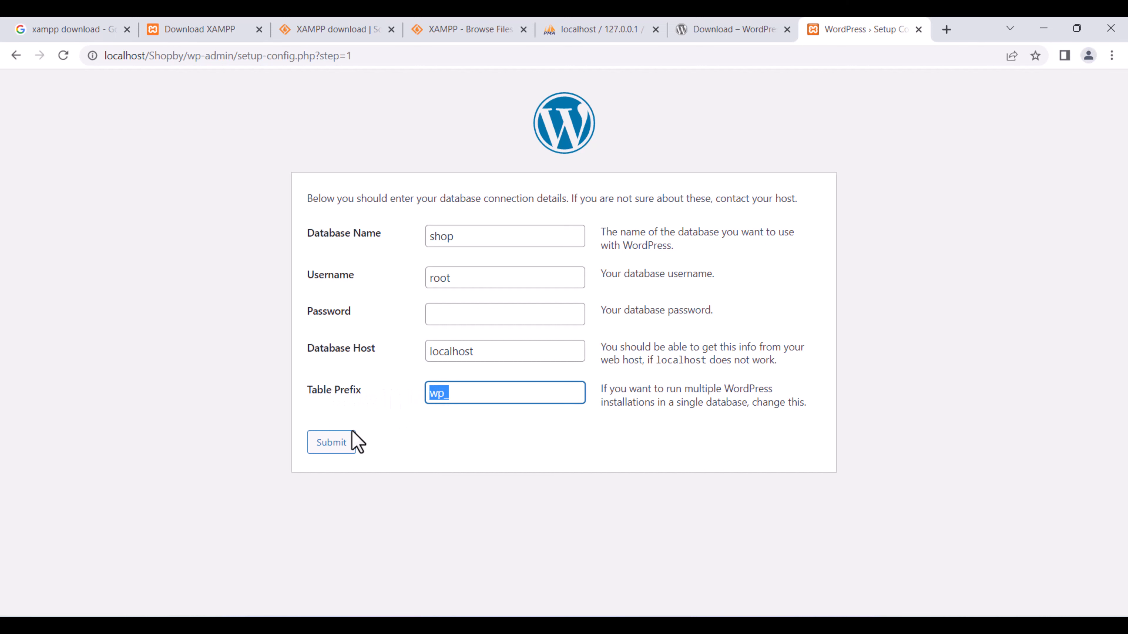
left_click(351, 441)
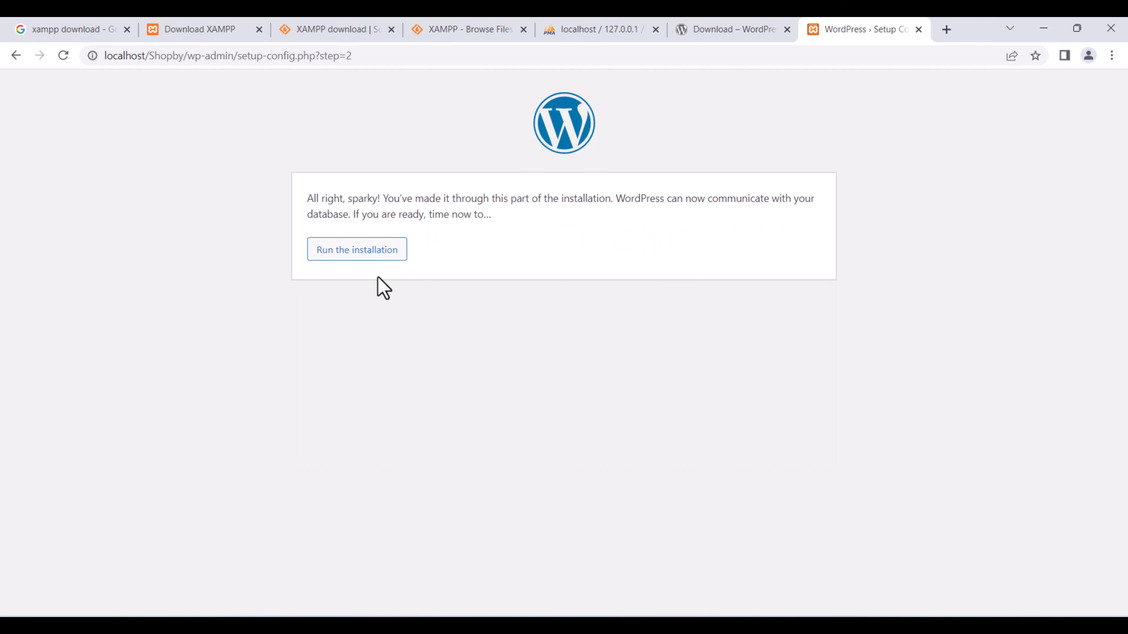
left_click(379, 256)
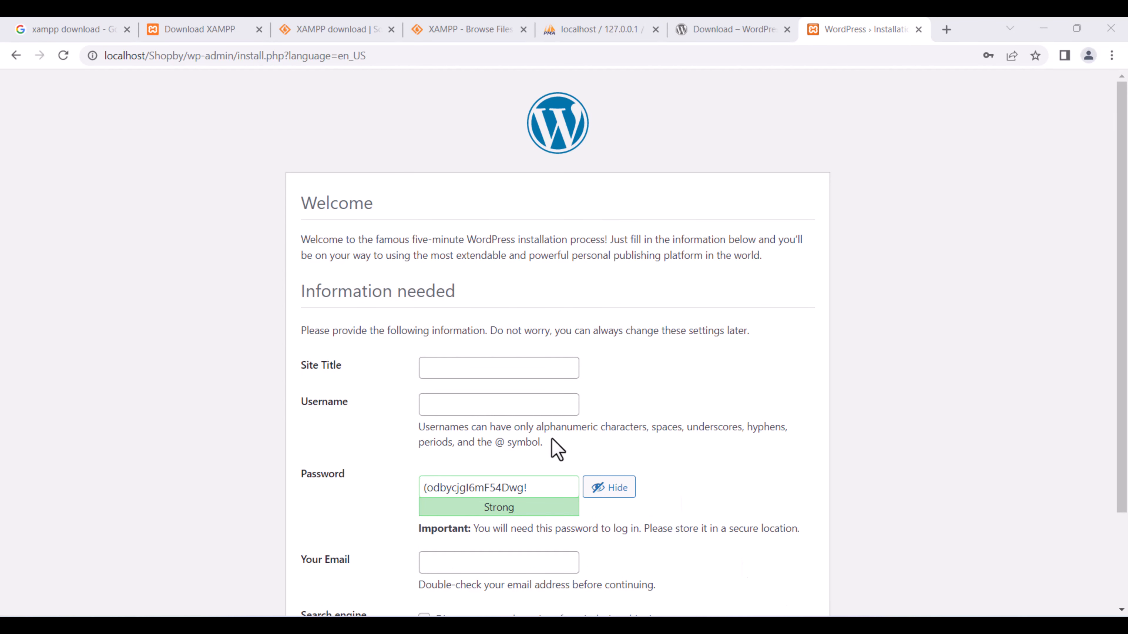
Set the site title to ShopBy and enter the administrator username.
left_click(506, 369)
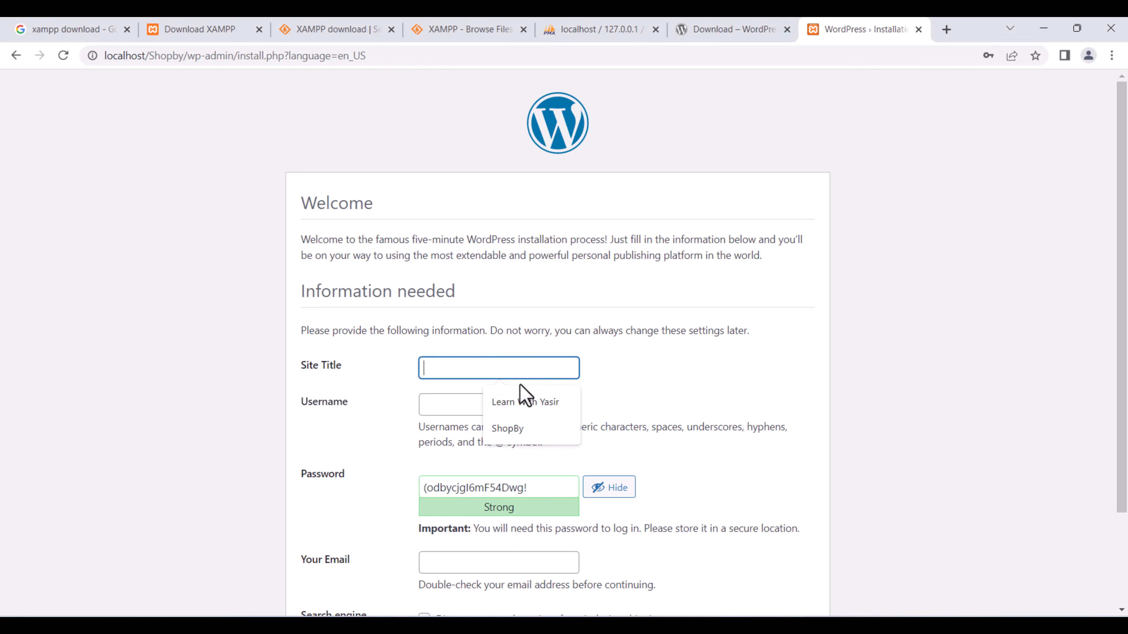
left_click(507, 429)
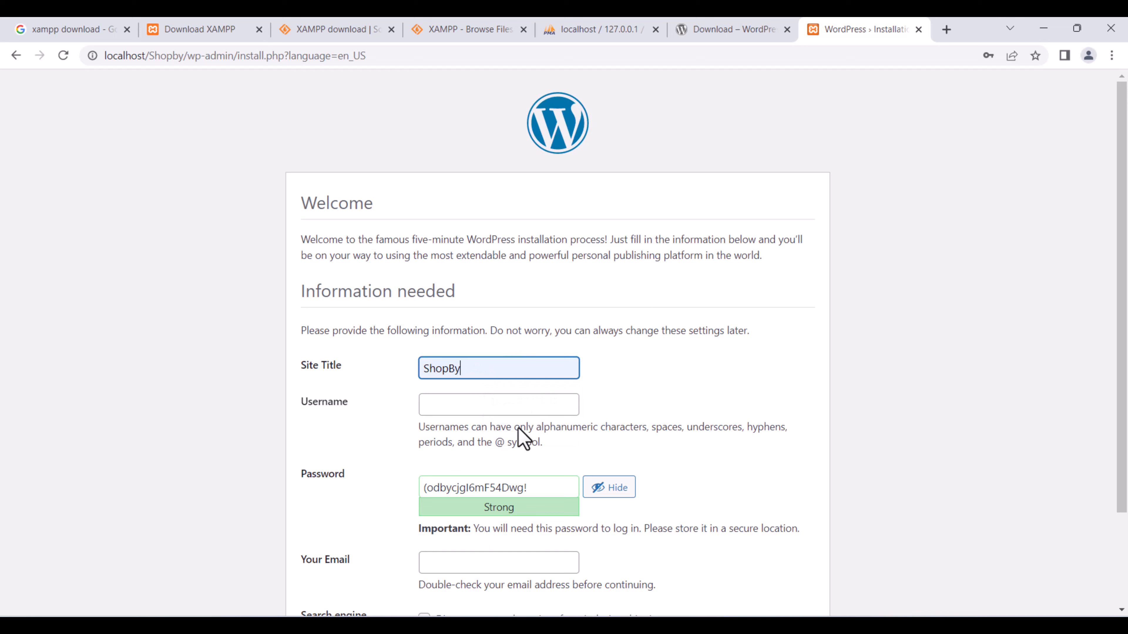
left_click(471, 397)
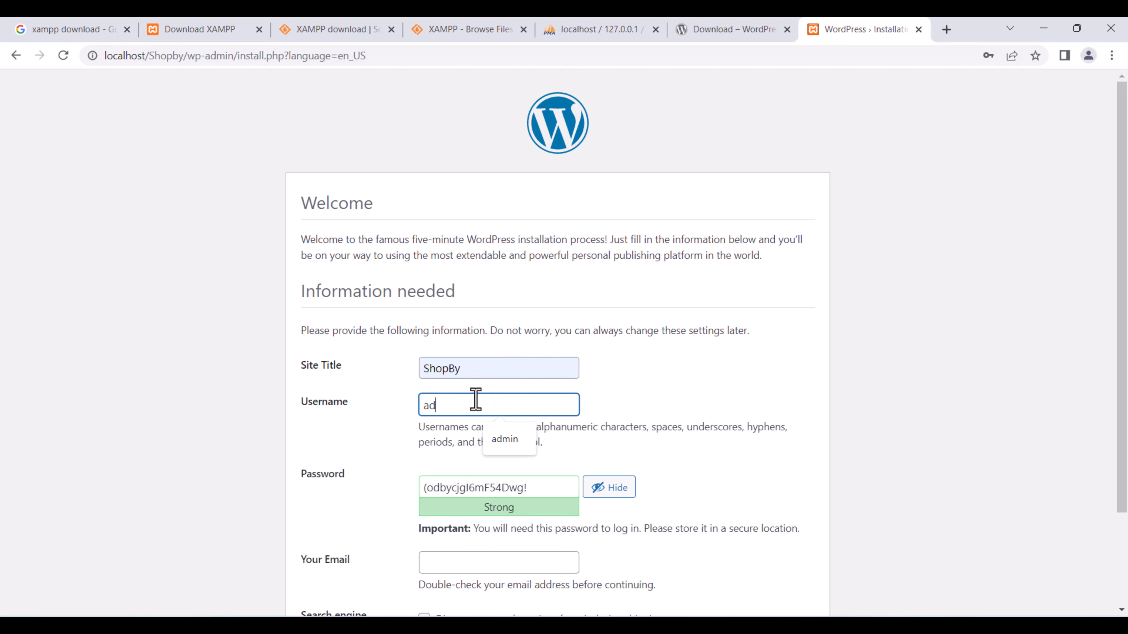
type("admin")
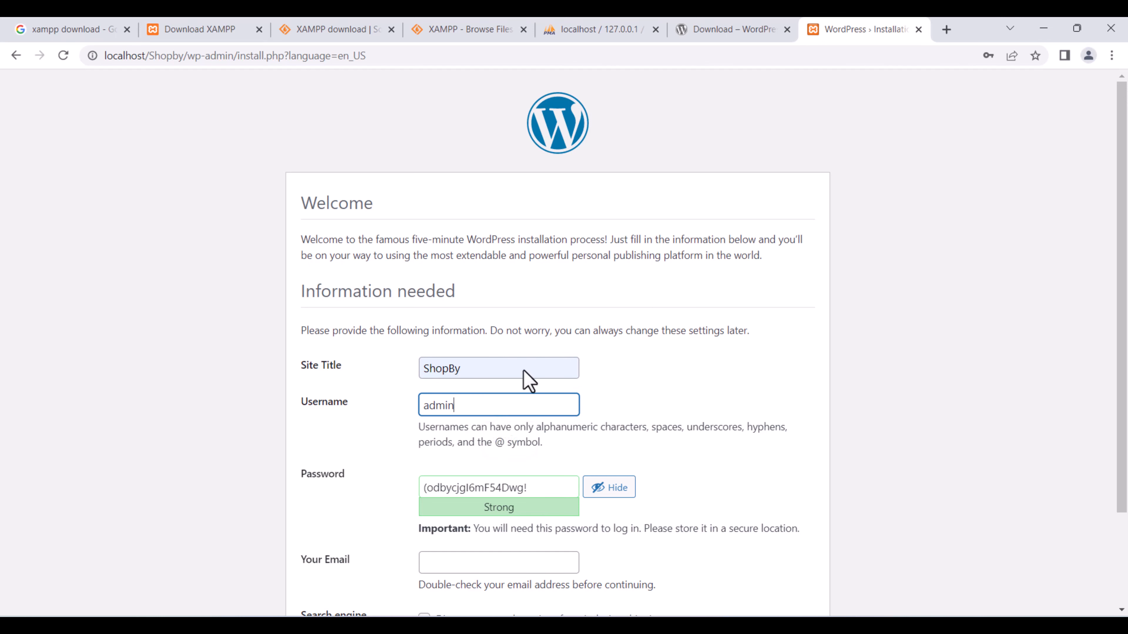
scroll(629, 373, "down", 2)
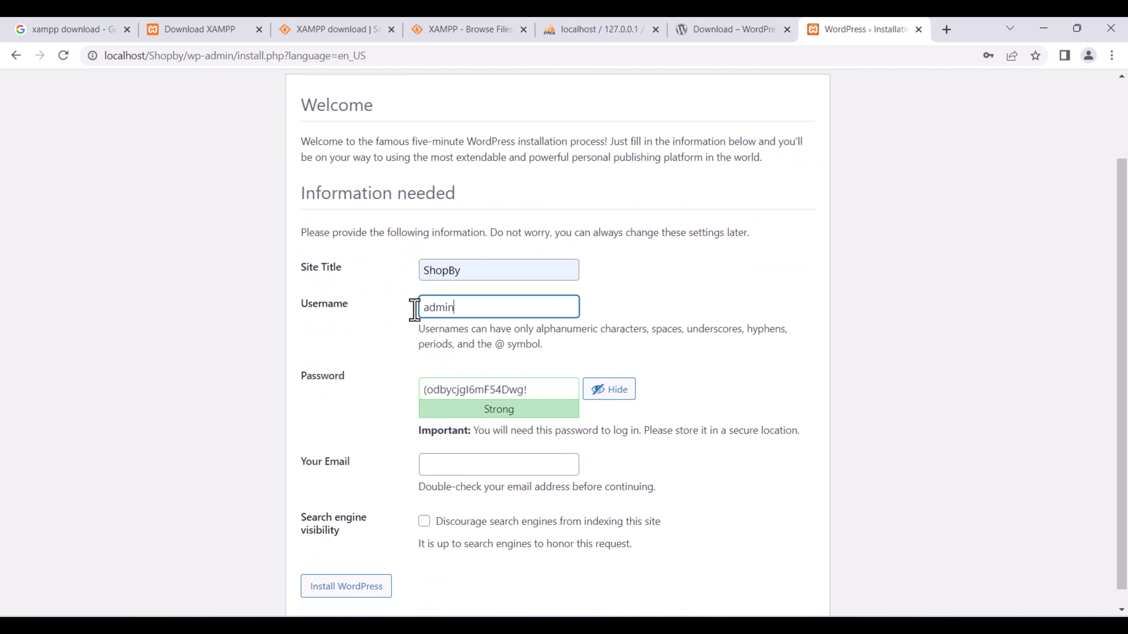
left_click_drag(483, 309, 407, 305)
Set a short weak password, confirm its use, enter the admin e-mail and install WordPress.
left_click_drag(533, 392, 408, 385)
type("admin")
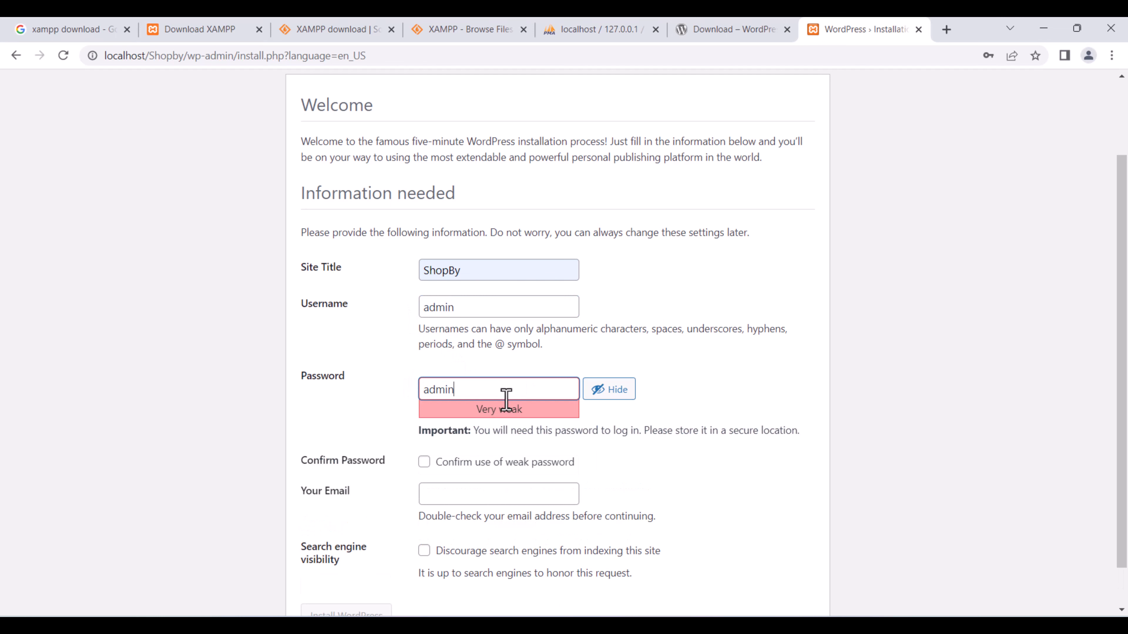
left_click(424, 463)
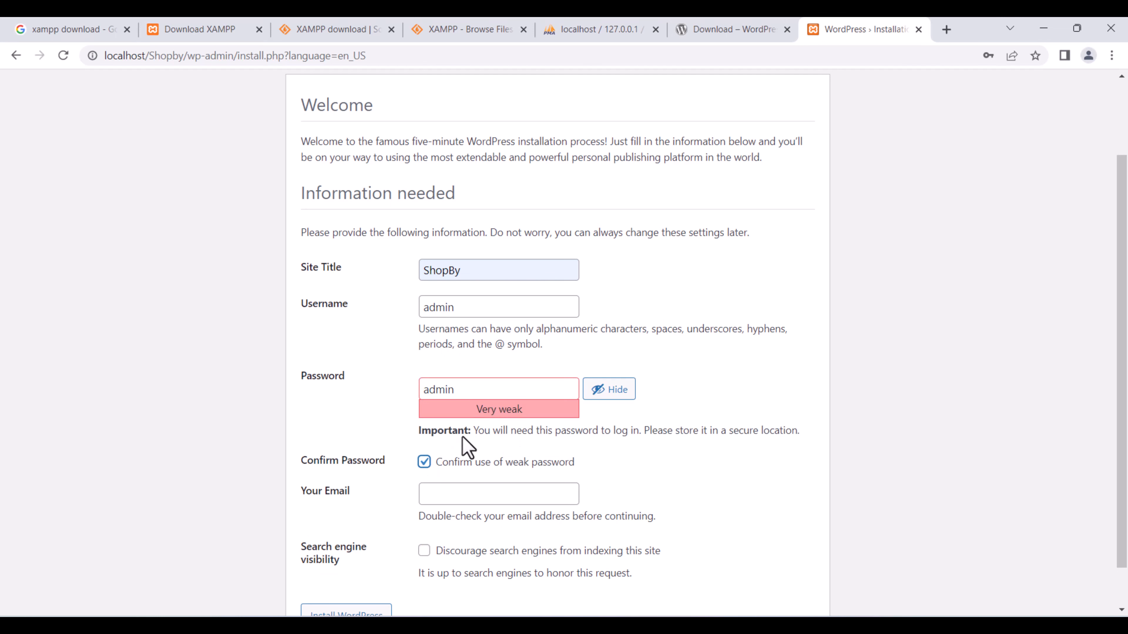
scroll(560, 422, "down", 2)
left_click(473, 446)
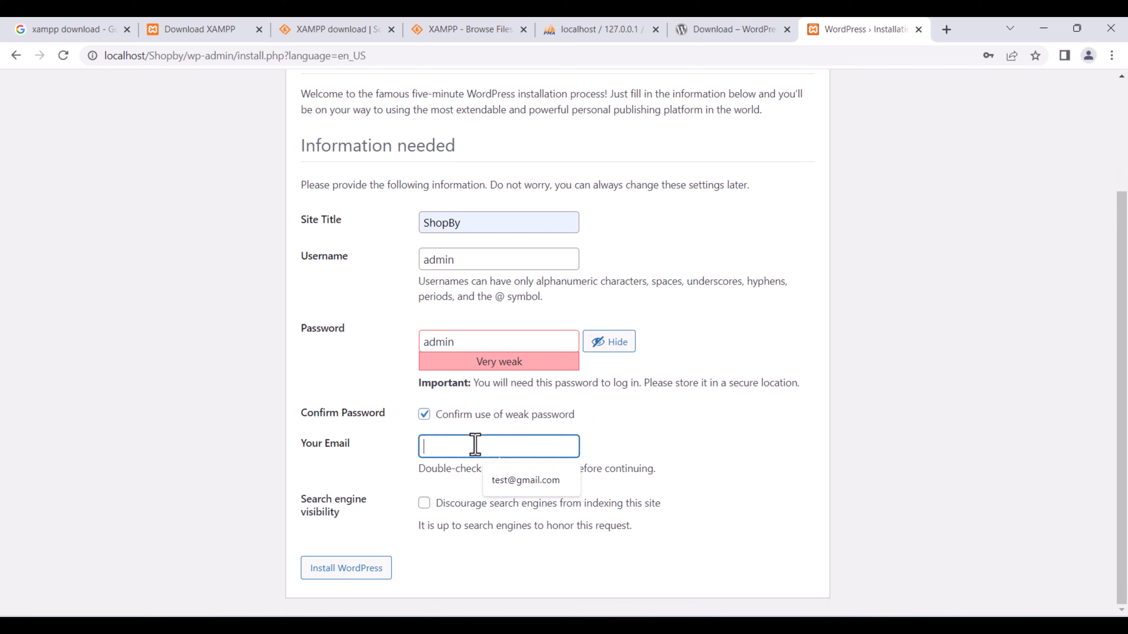
left_click(525, 484)
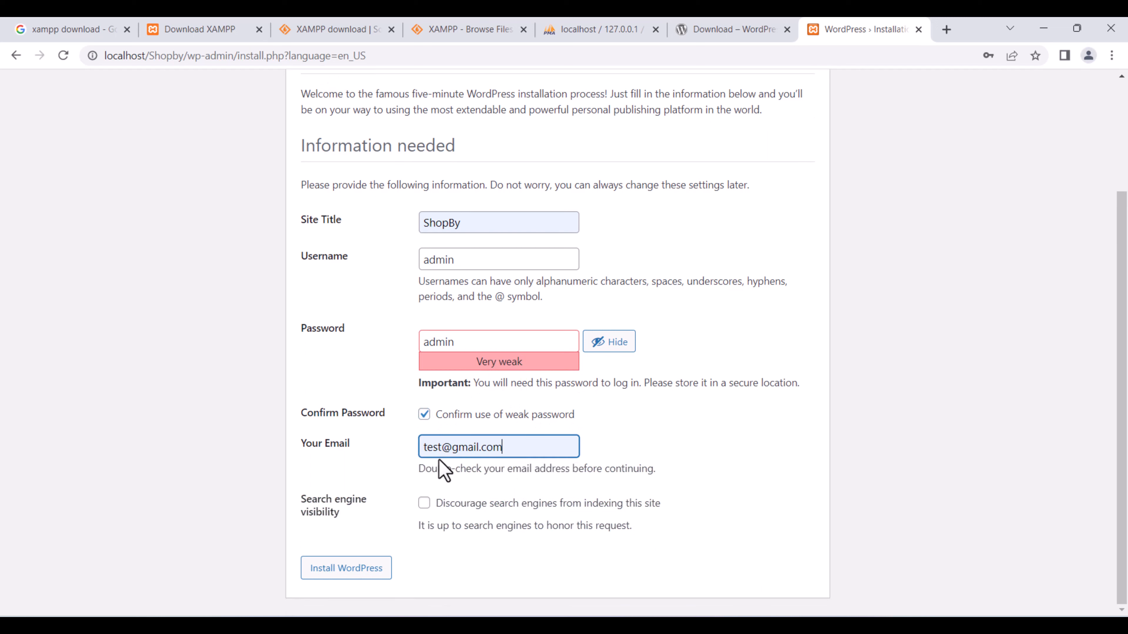
left_click_drag(509, 449, 416, 464)
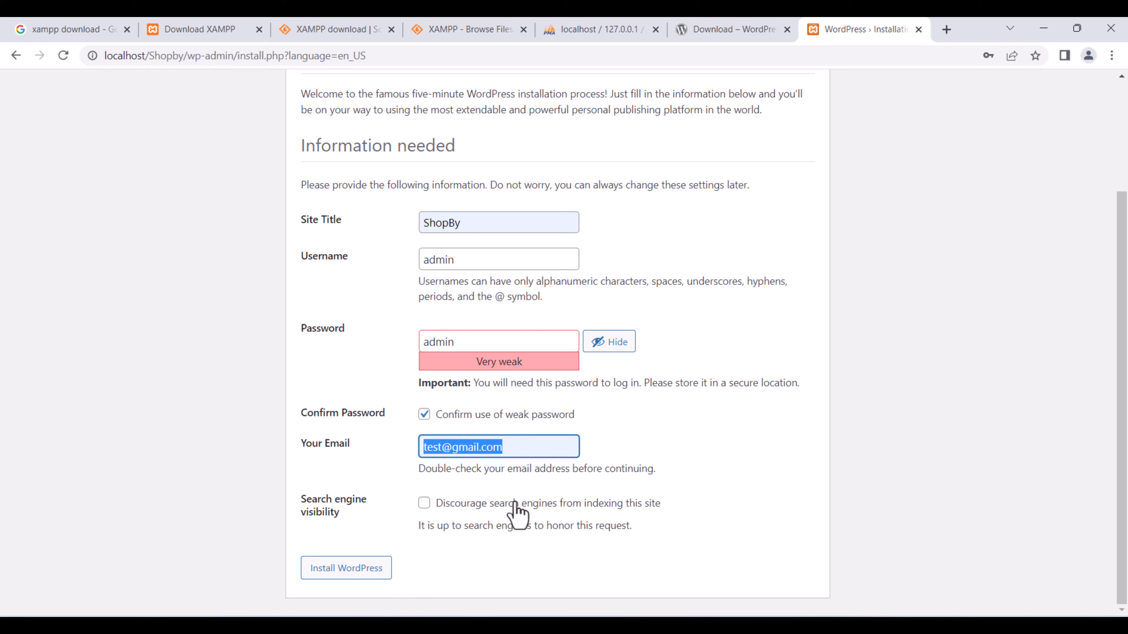
left_click(351, 570)
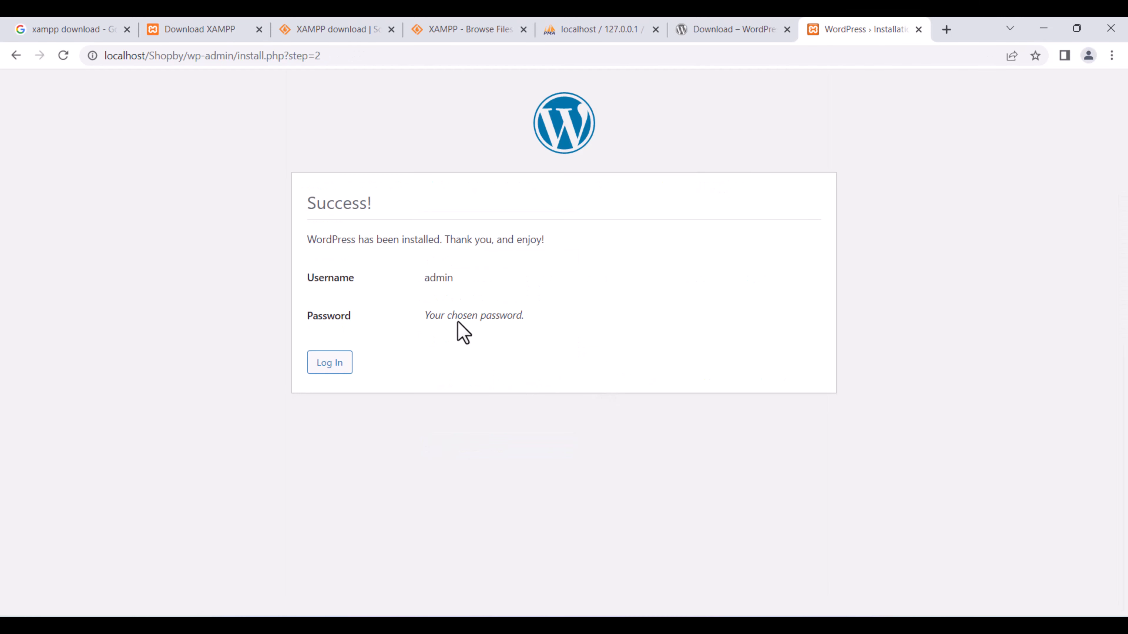
Log in to ShopBy with Remember Me ticked, then return to the phpMyAdmin tab.
left_click(336, 369)
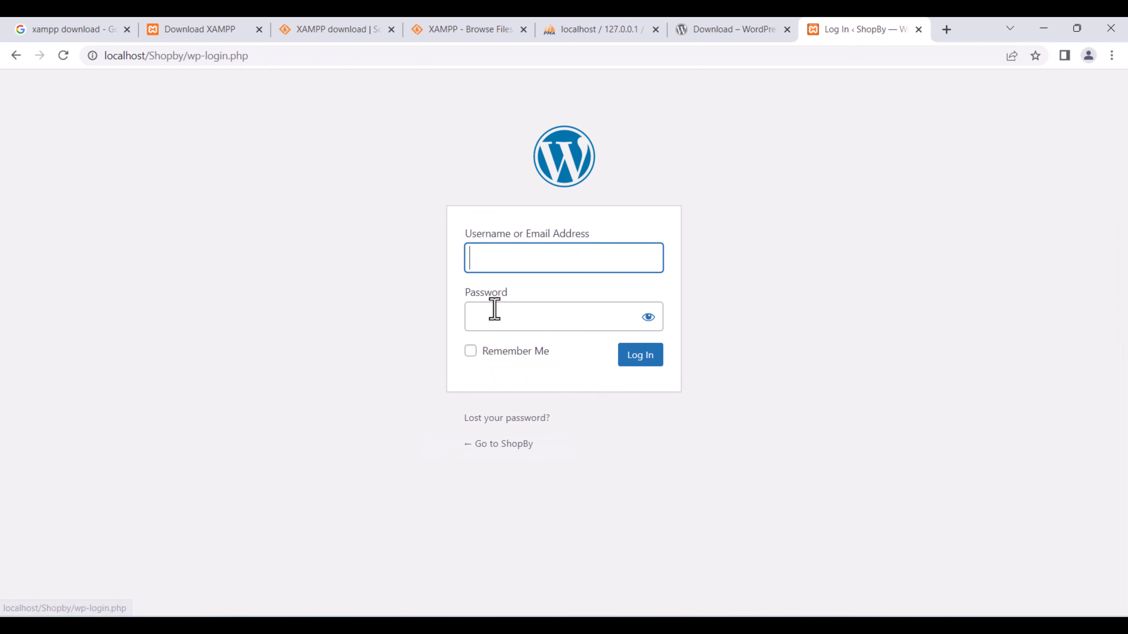
left_click(471, 352)
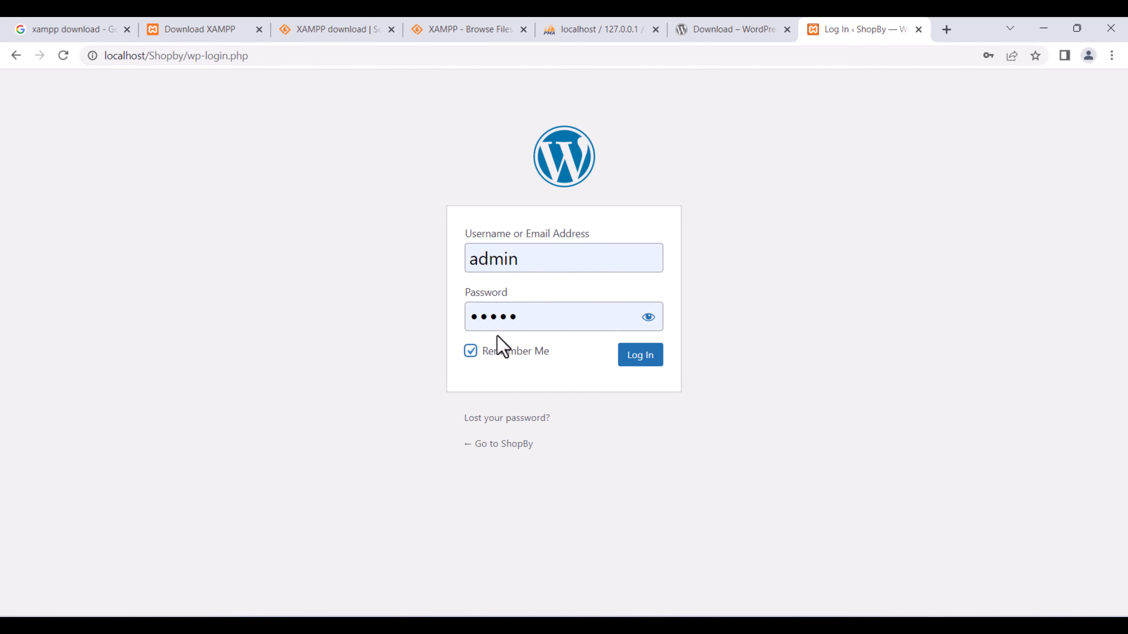
left_click(648, 317)
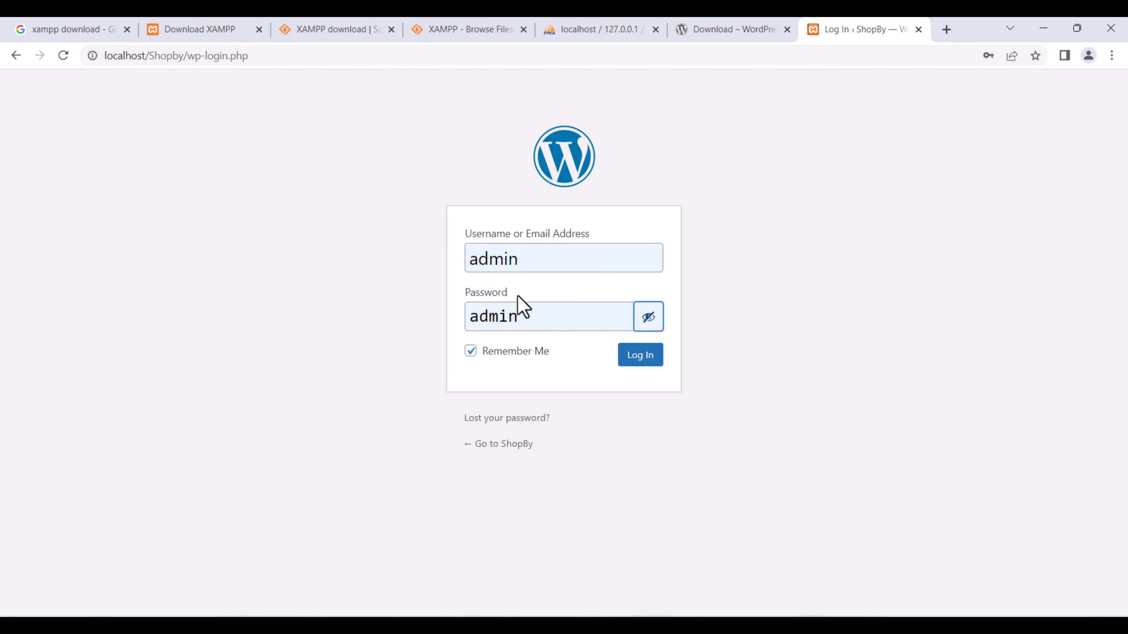
left_click(642, 360)
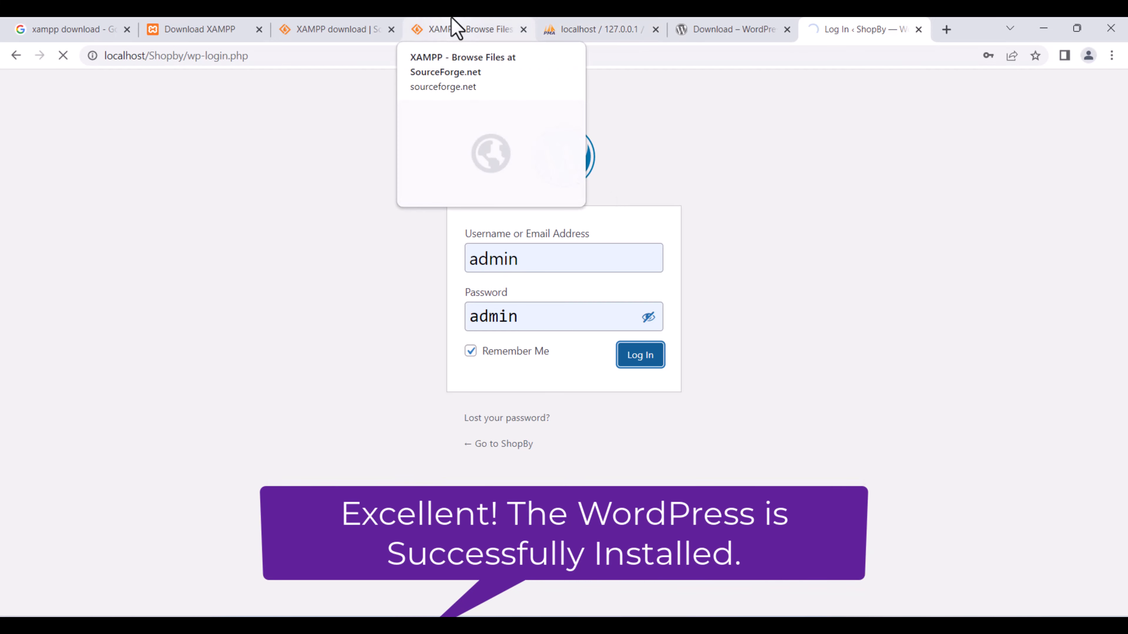
left_click(588, 29)
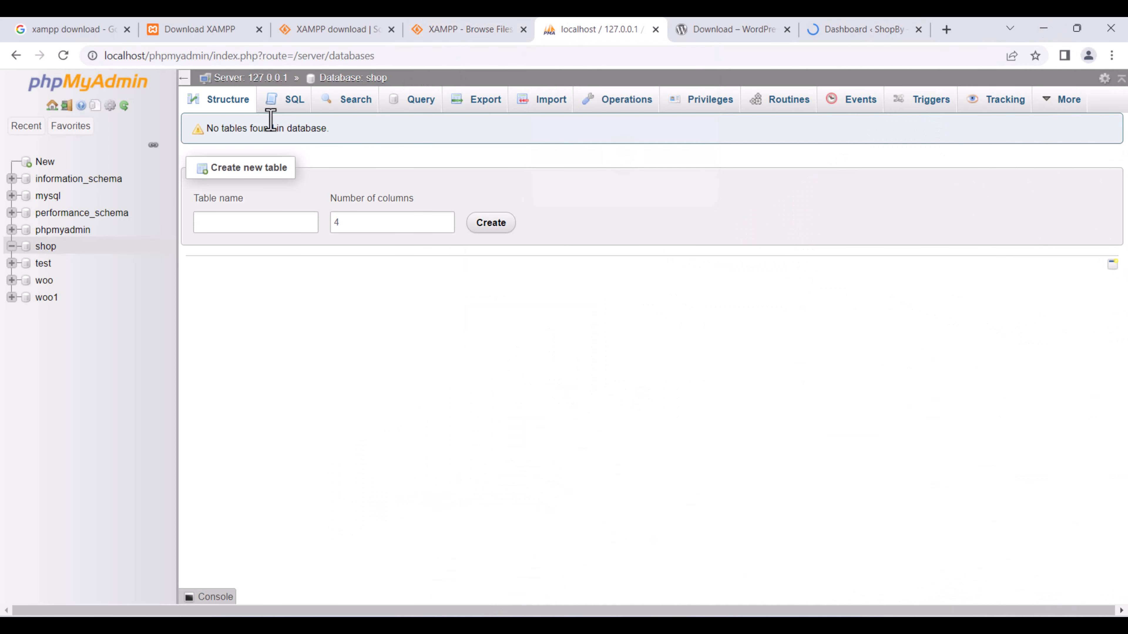
Open the shop database to check its 12 wp_ tables, then return to the ShopBy dashboard tab.
left_click(46, 248)
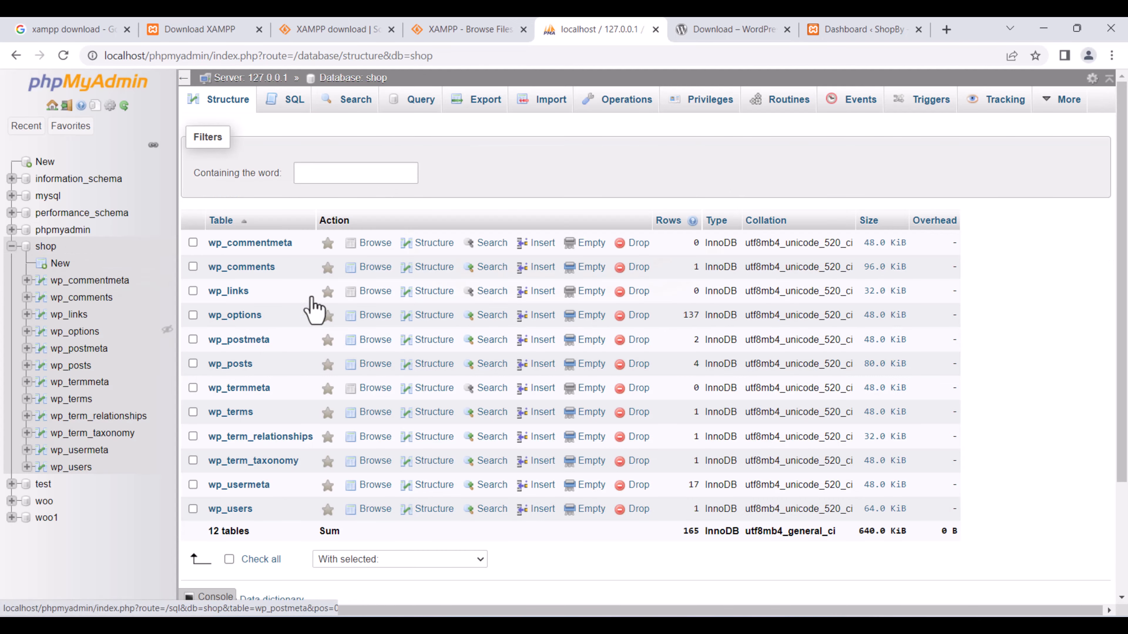
scroll(315, 307, "down", 3)
scroll(325, 302, "up", 1)
scroll(322, 301, "up", 1)
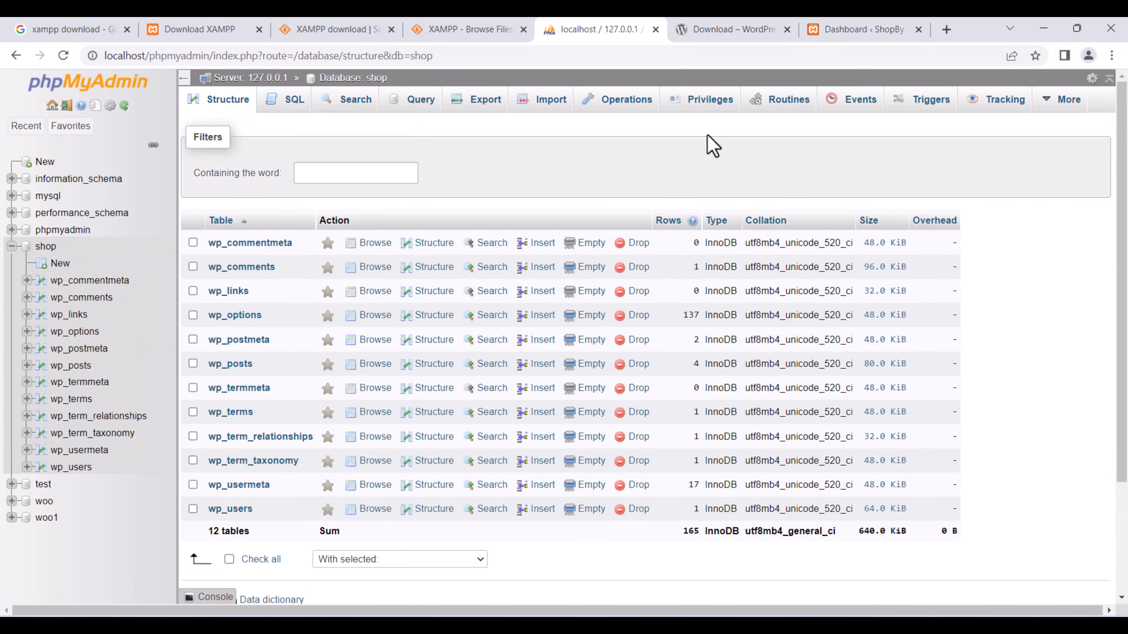
left_click(839, 31)
scroll(780, 378, "down", 5)
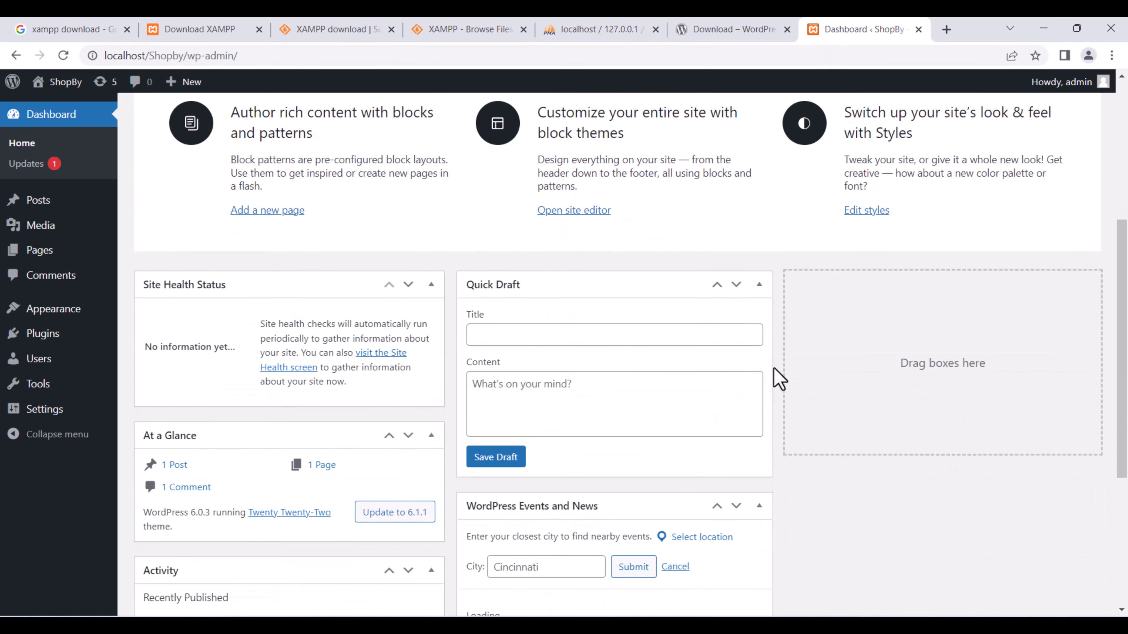
Collapse the Site Health Status, At a Glance and Activity boxes and dismiss the Welcome panel.
left_click(431, 285)
left_click(431, 328)
left_click(431, 369)
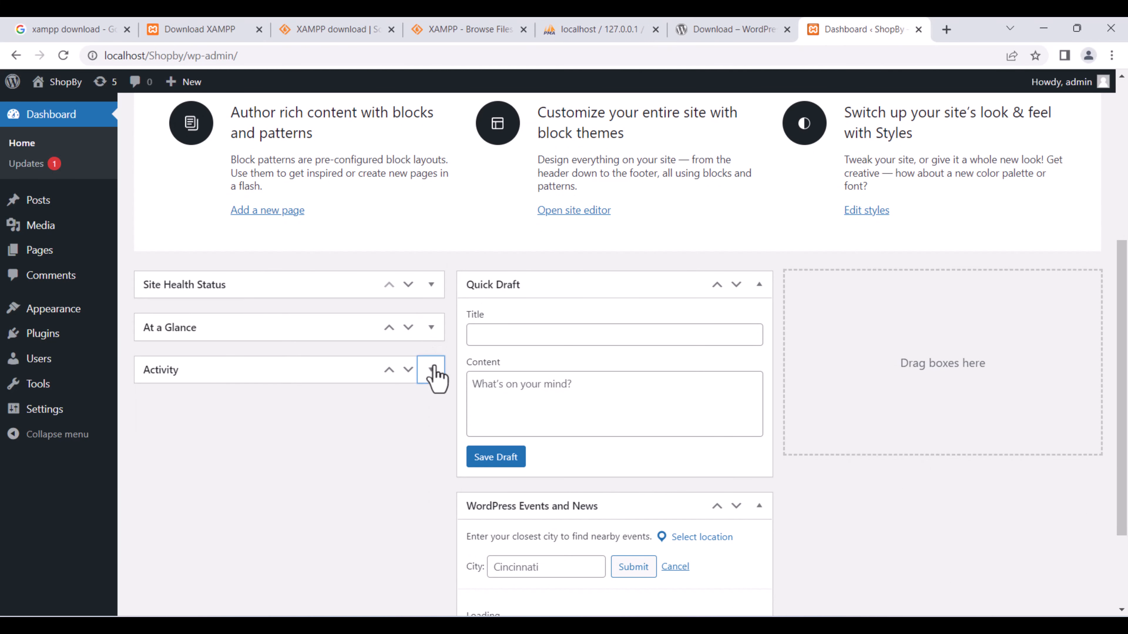
scroll(783, 237, "up", 5)
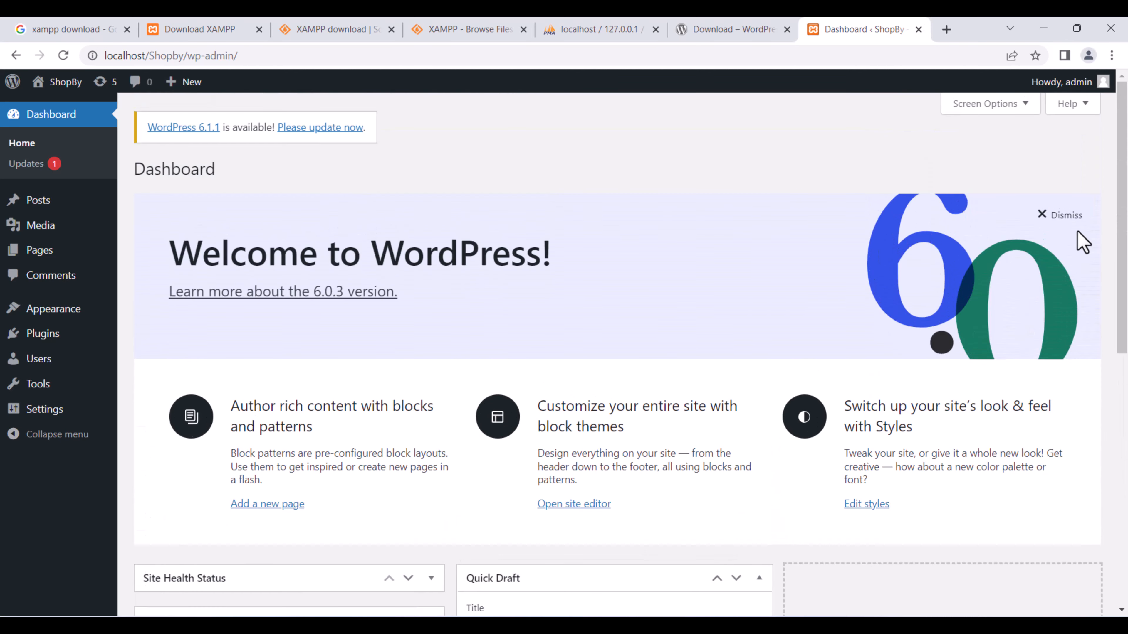
left_click(1065, 214)
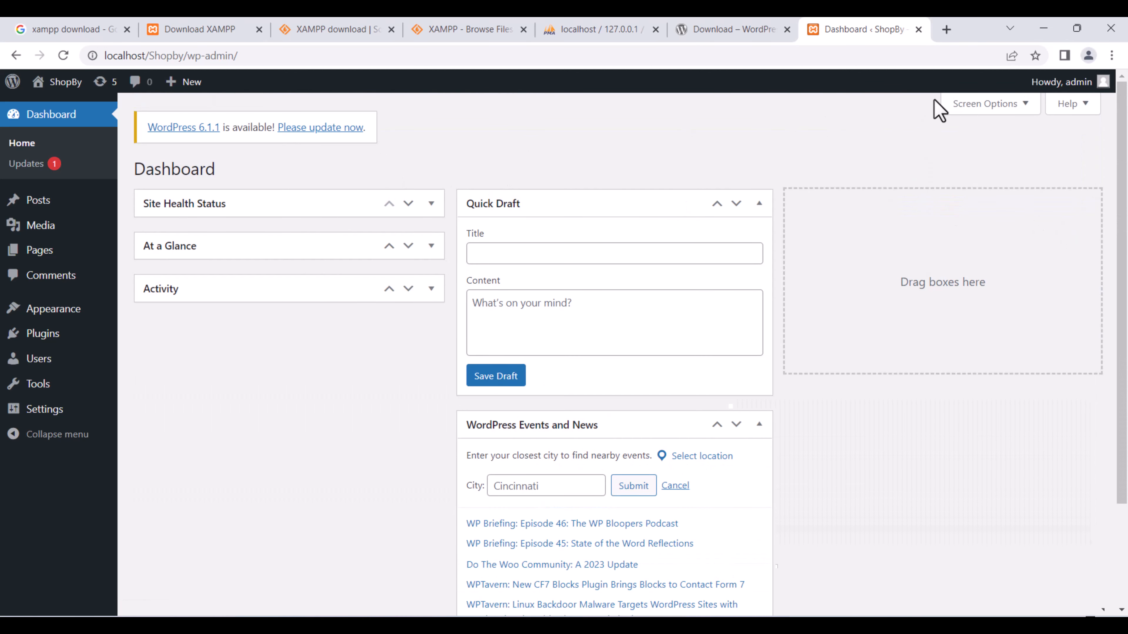
In Screen Options, hide Site Health Status, At a Glance, Activity, Quick Draft and Events and News.
left_click(980, 107)
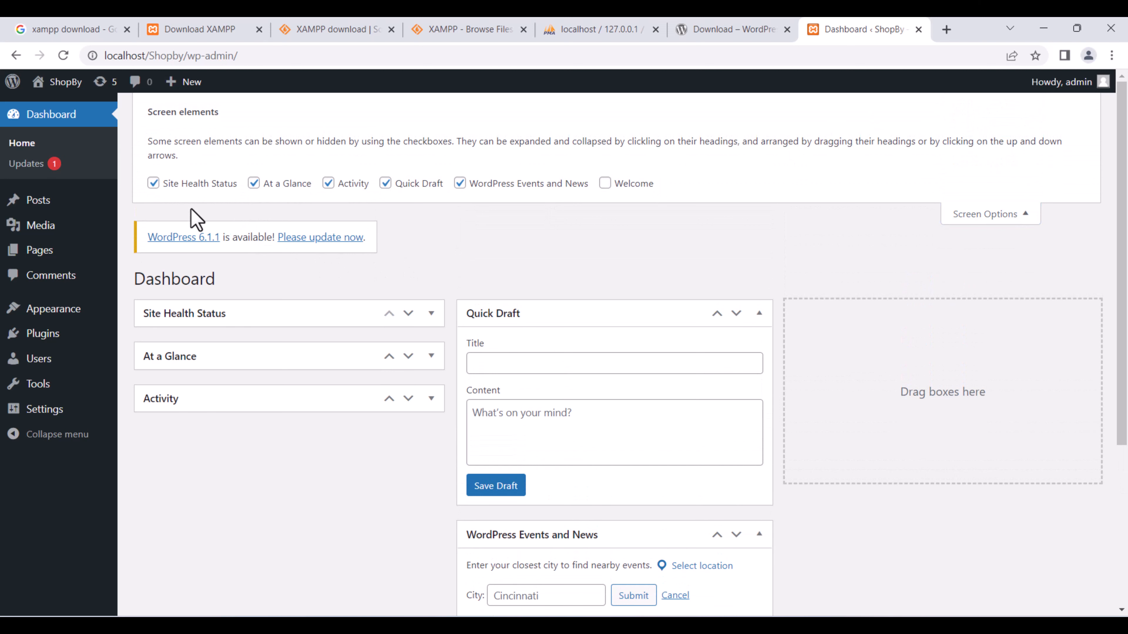
left_click(189, 195)
left_click(267, 195)
left_click(350, 198)
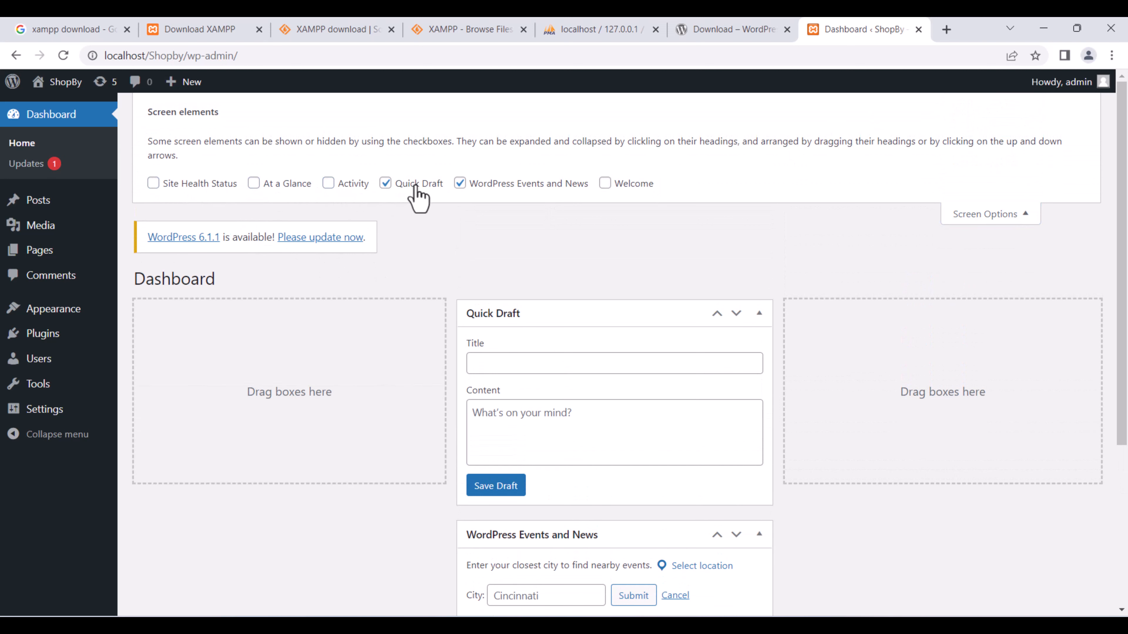
left_click(418, 196)
left_click(460, 183)
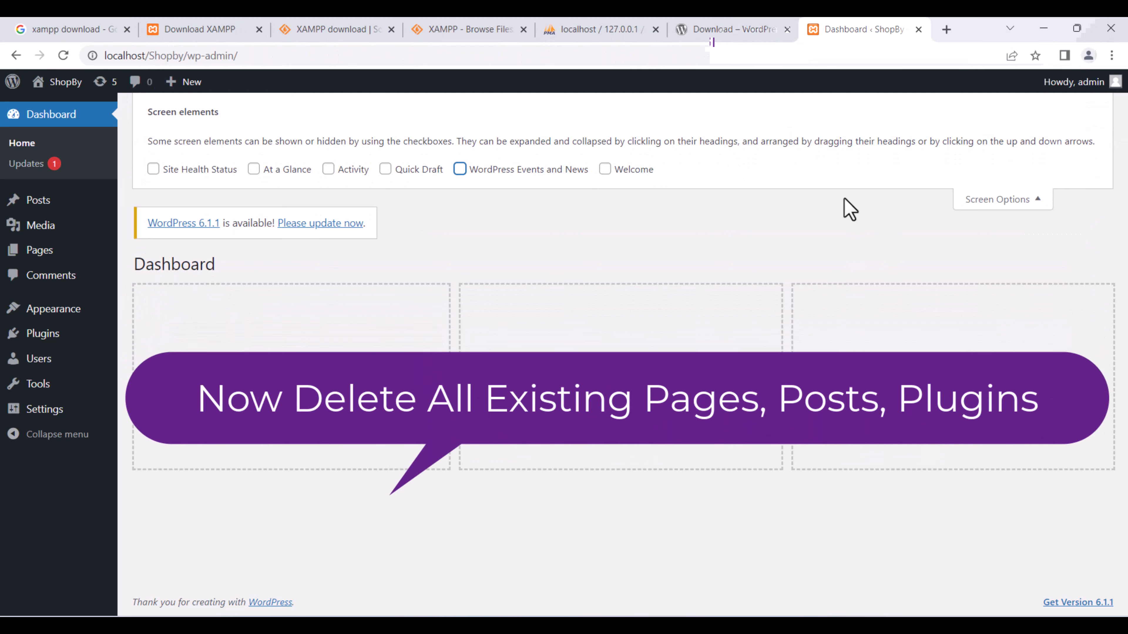
left_click(1035, 203)
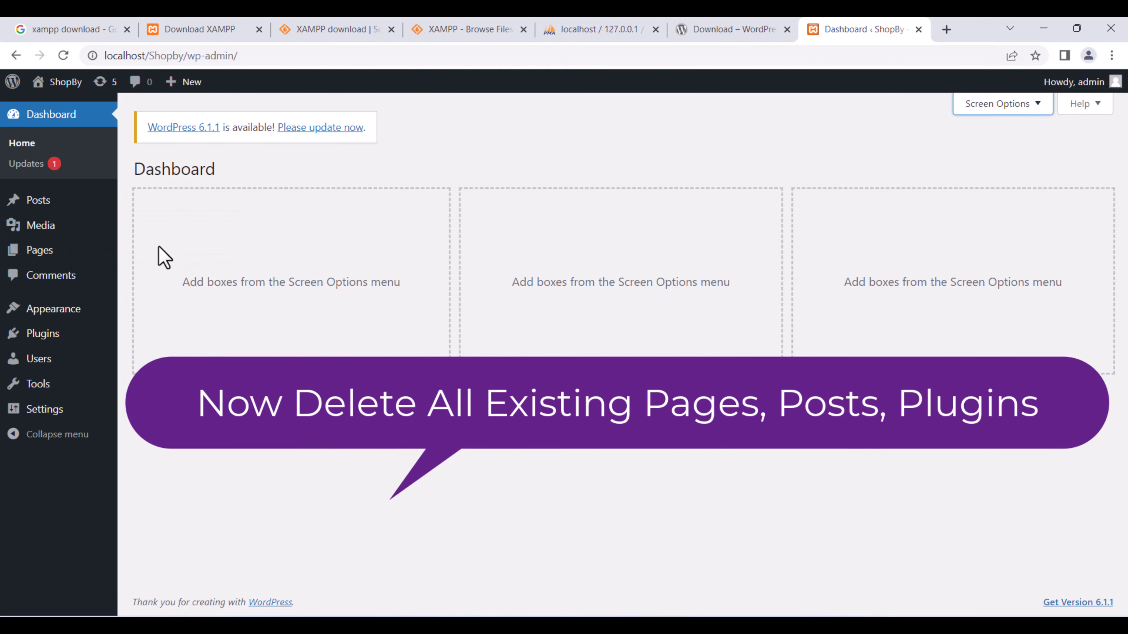
mouse_move(87, 260)
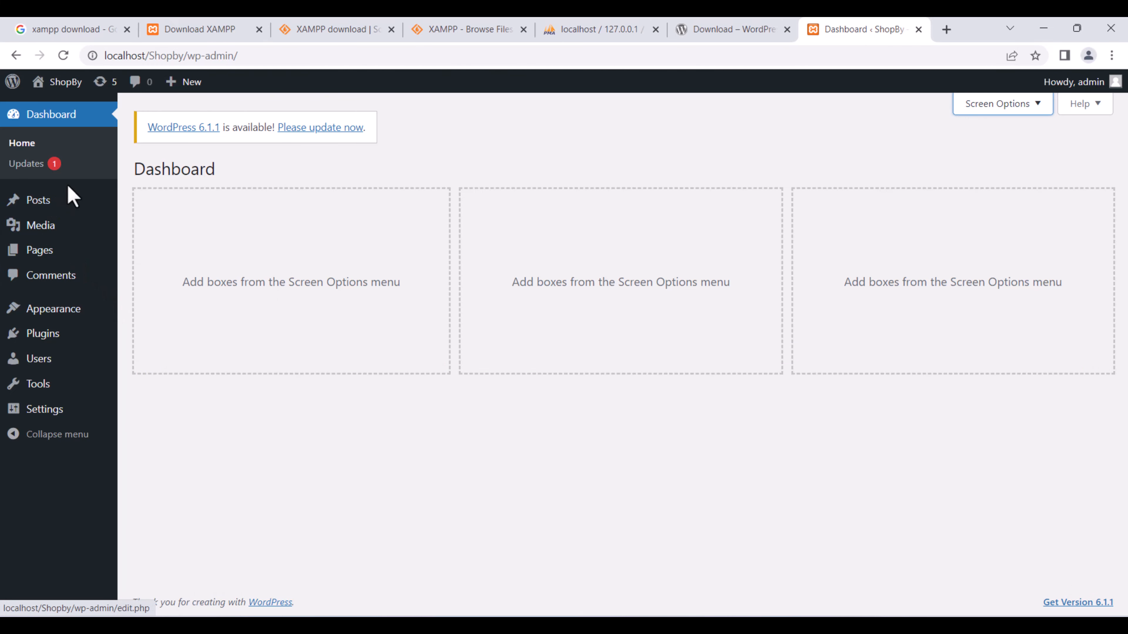
Move the Hello world! post to the Trash with the Move to Trash bulk action.
left_click(70, 207)
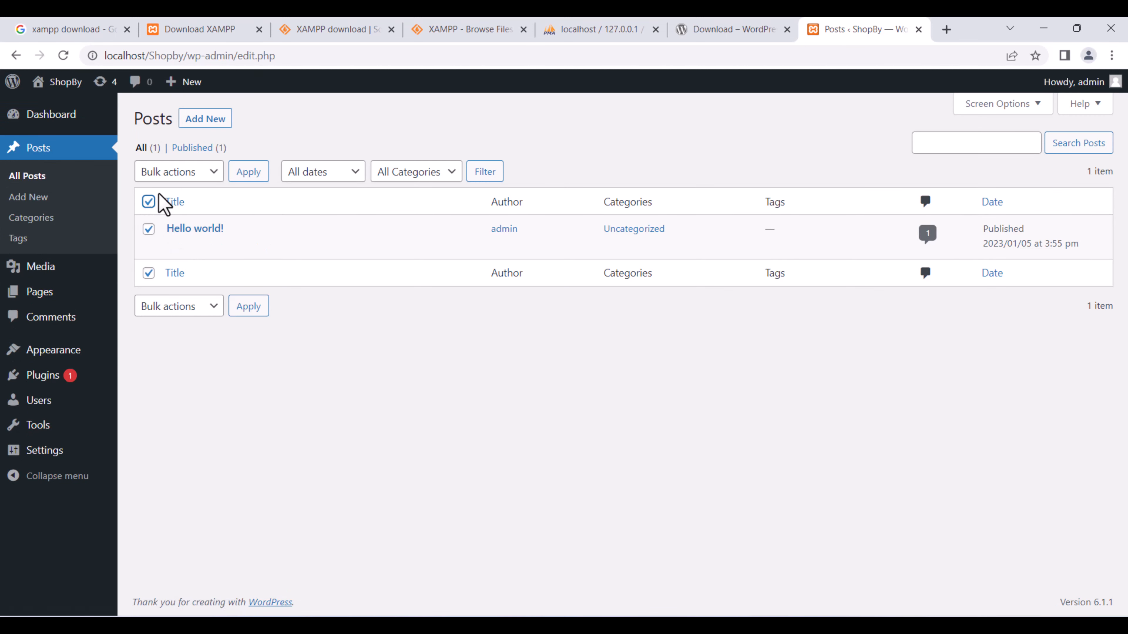
left_click(194, 176)
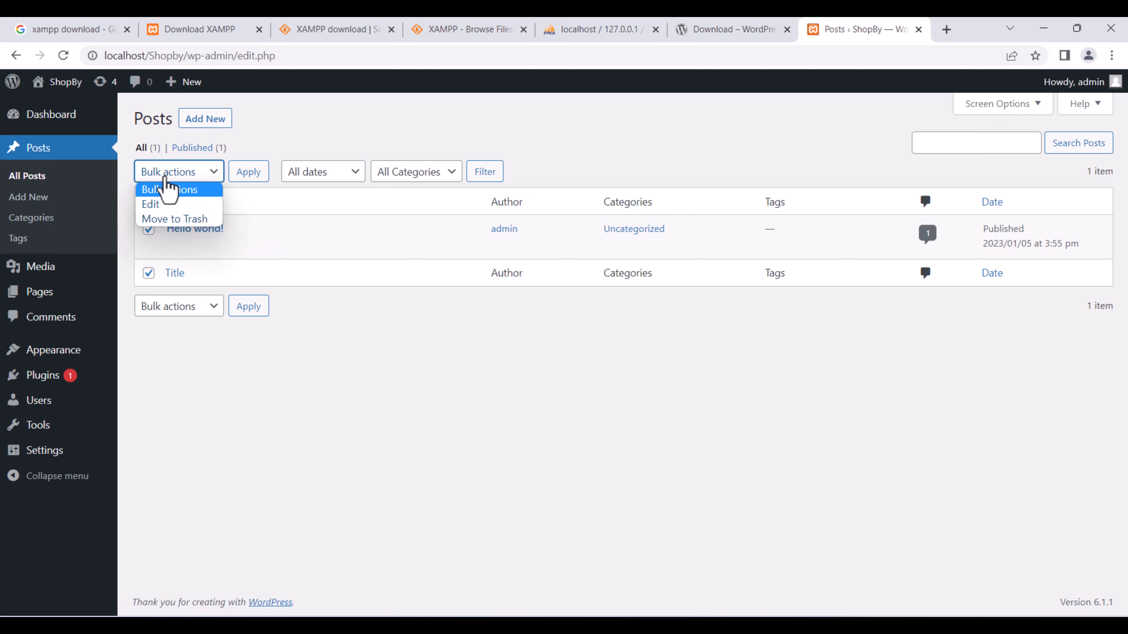
left_click(173, 219)
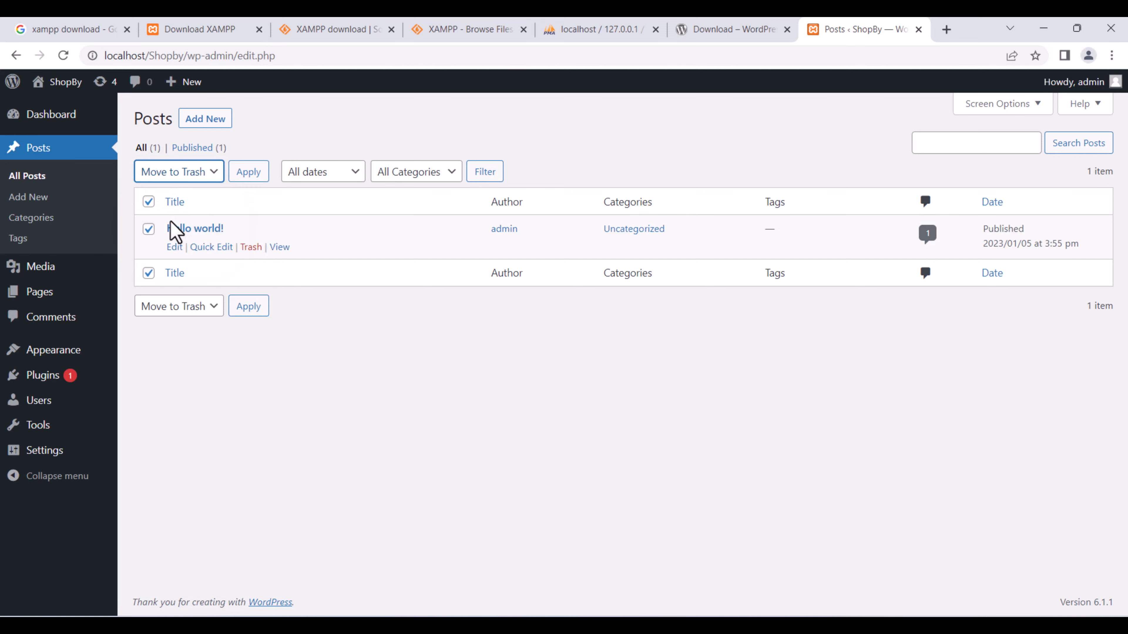
left_click(249, 172)
Move the Privacy Policy and Sample Page pages to the Trash, then go to Plugins.
mouse_move(84, 267)
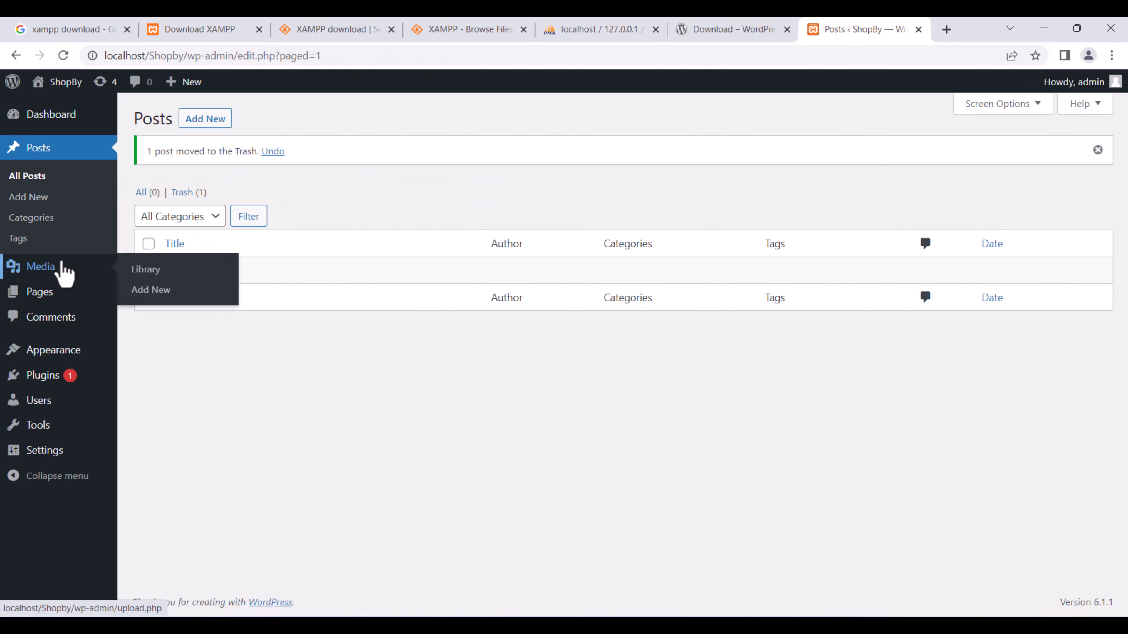
left_click(62, 296)
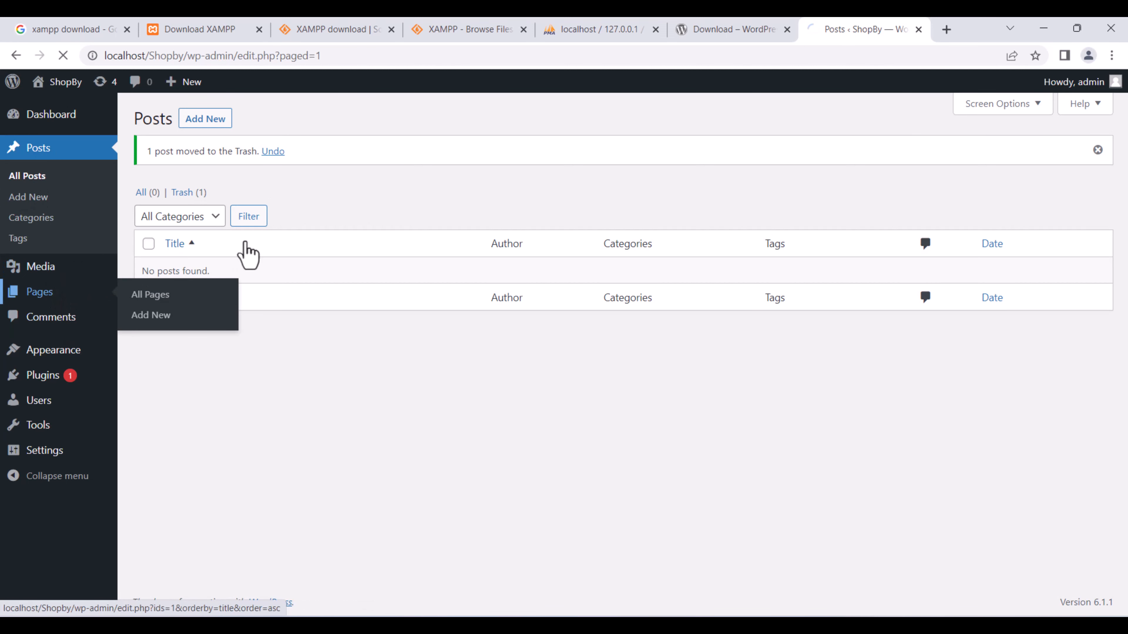
left_click(149, 202)
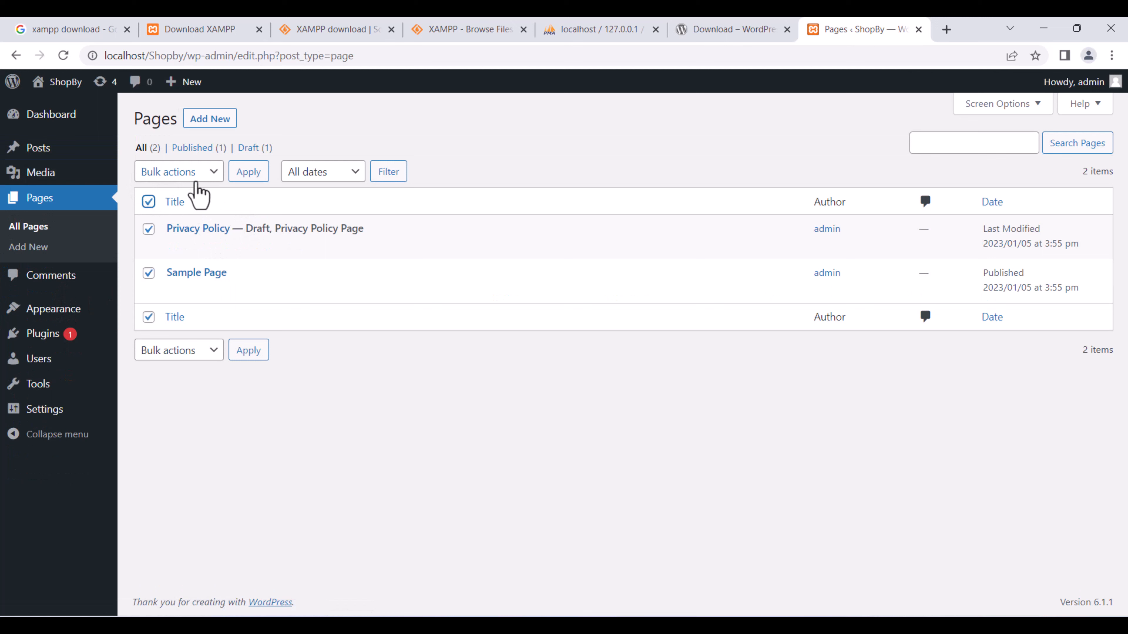
left_click(200, 178)
left_click(179, 206)
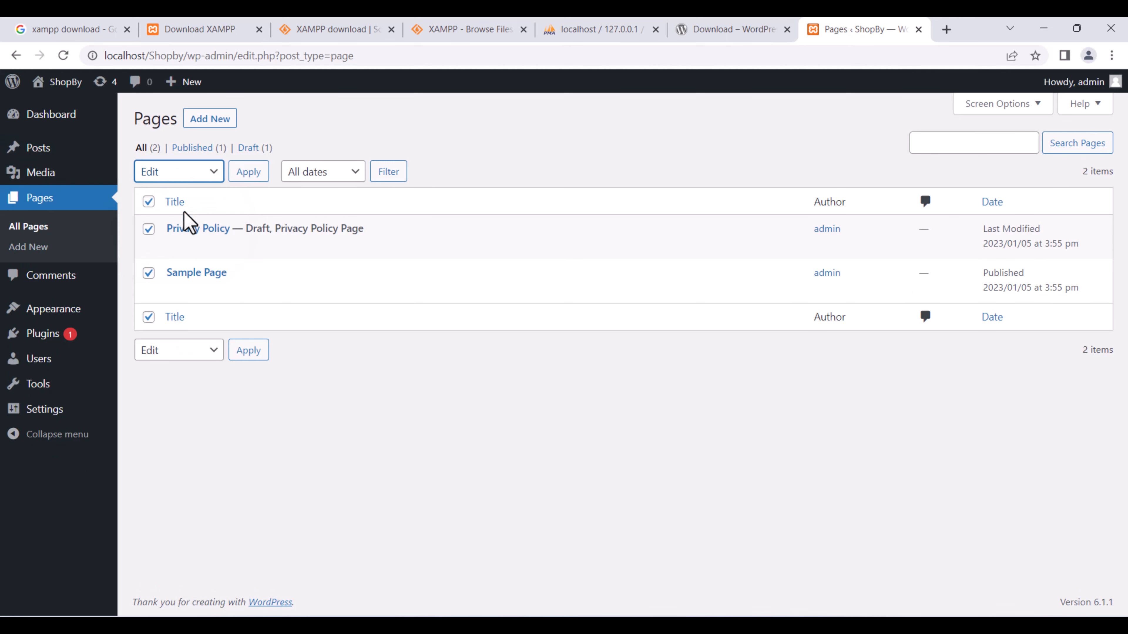
left_click(172, 180)
left_click(181, 220)
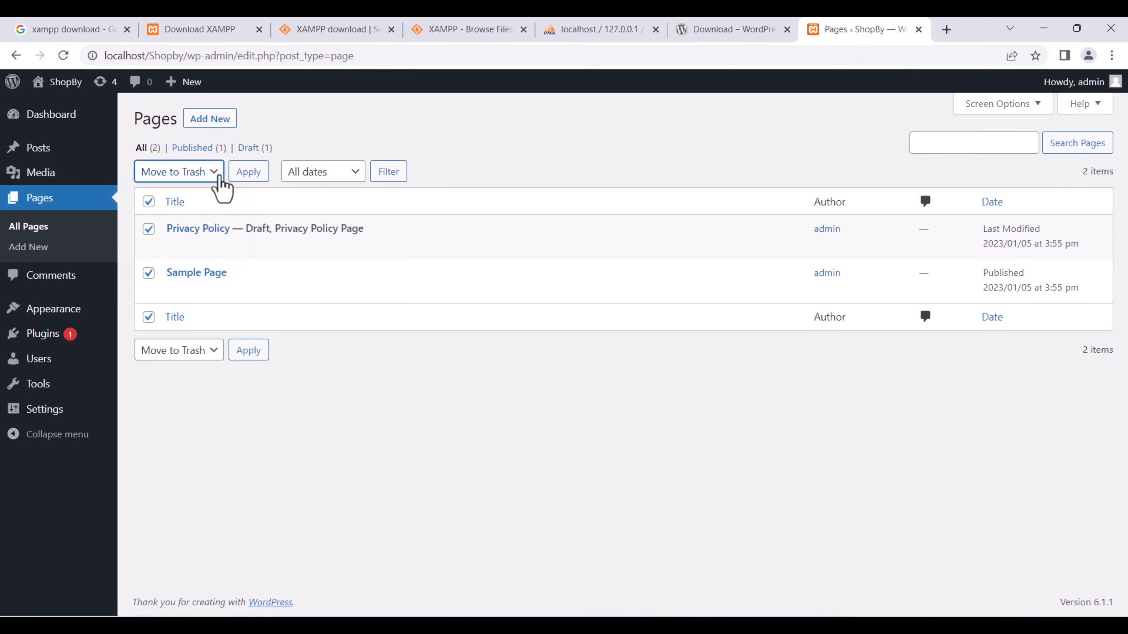
left_click(242, 175)
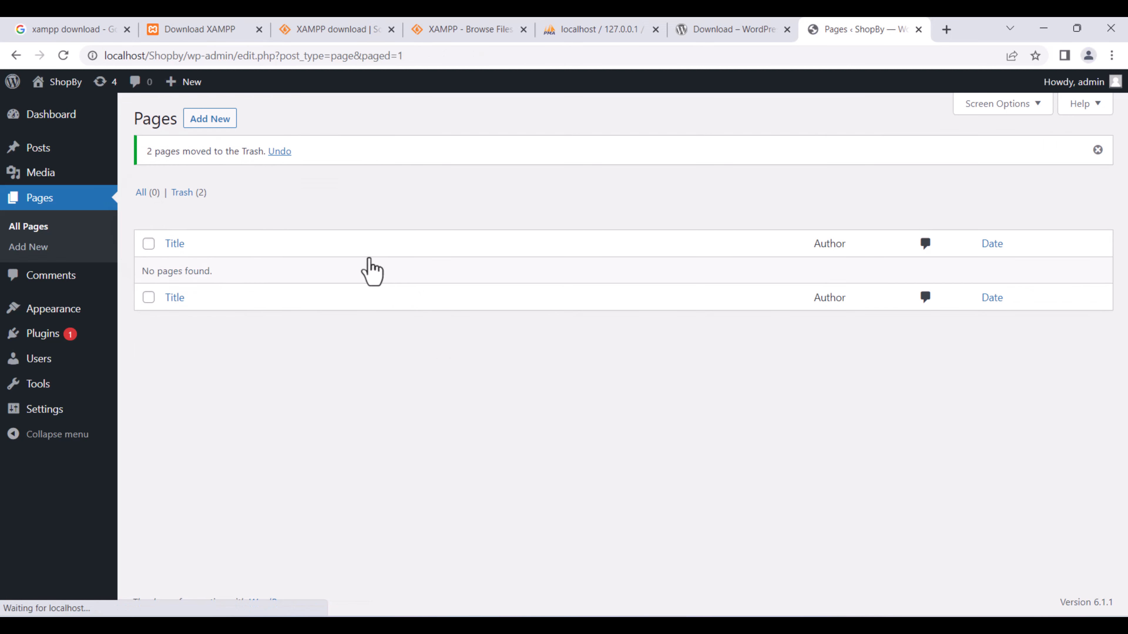
left_click(73, 333)
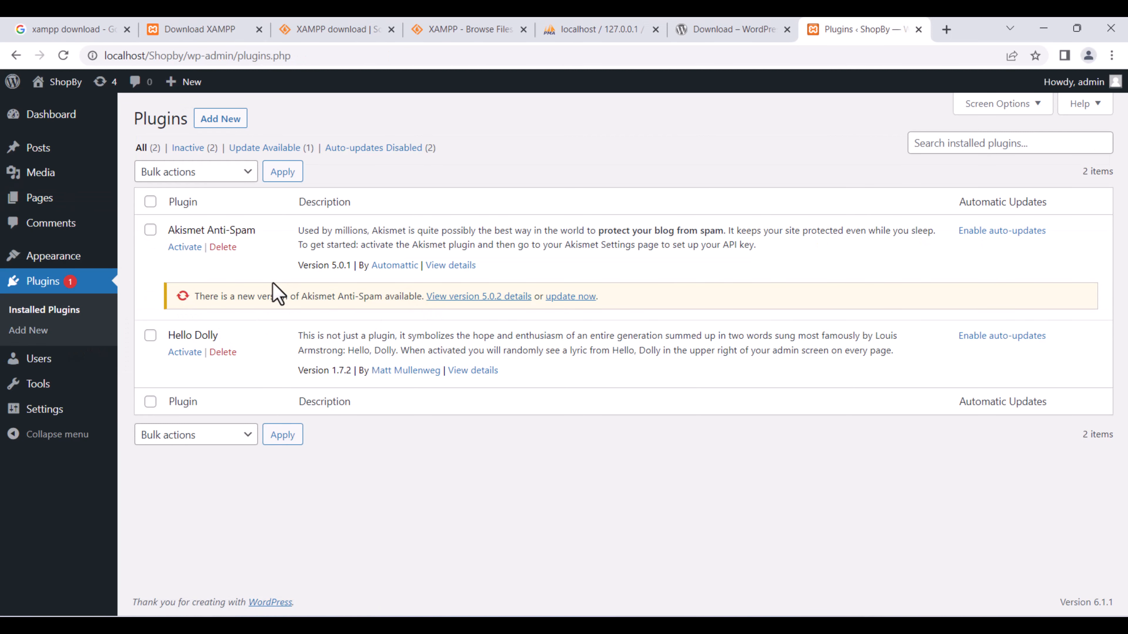
Bulk-delete the Akismet Anti-Spam and Hello Dolly plugins and confirm the deletion.
left_click(192, 173)
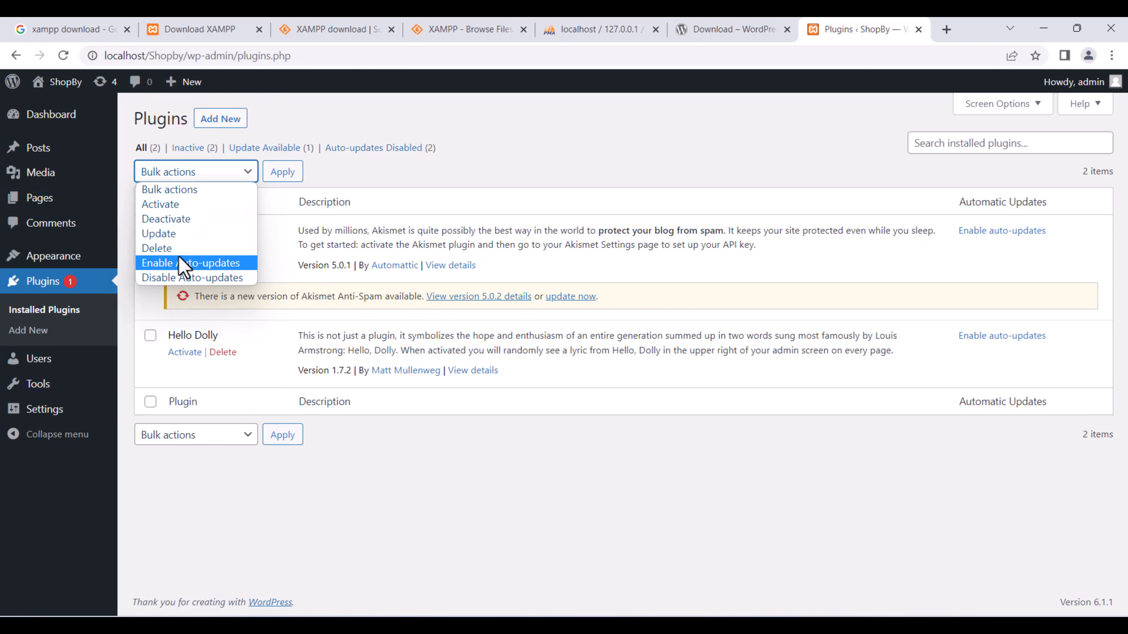
left_click(154, 311)
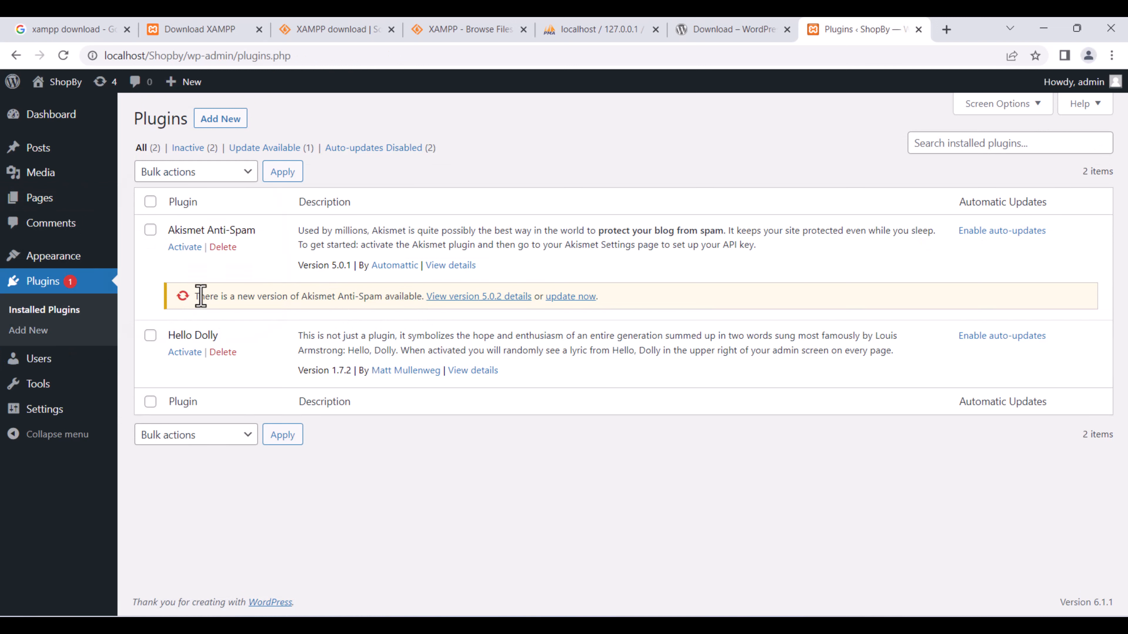
left_click(151, 203)
left_click(195, 173)
left_click(171, 247)
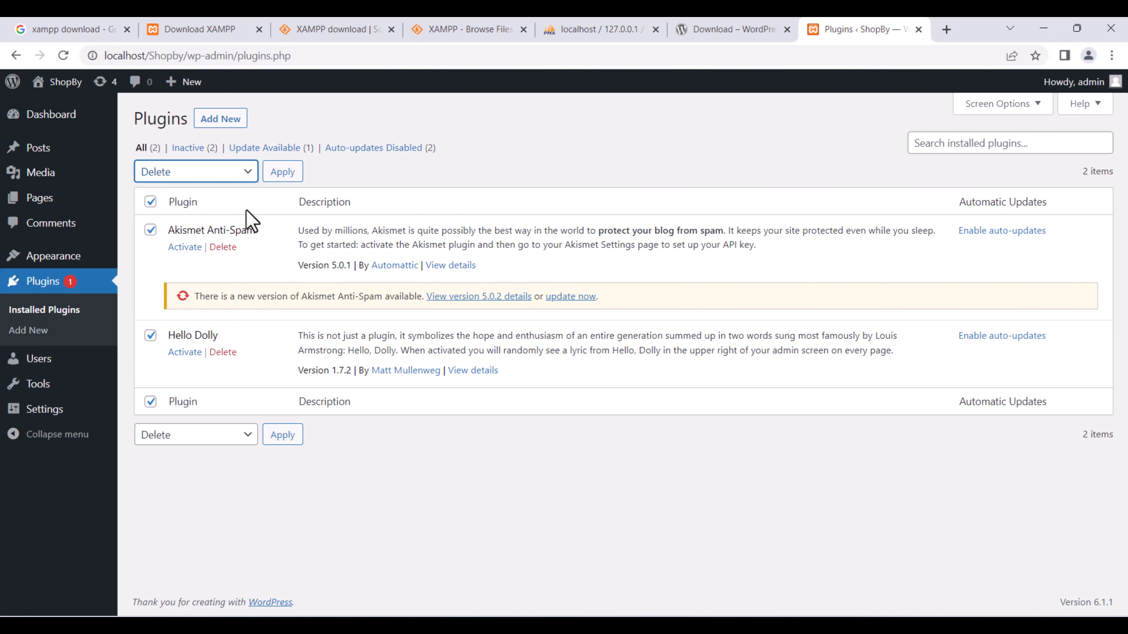
left_click(285, 174)
left_click(633, 156)
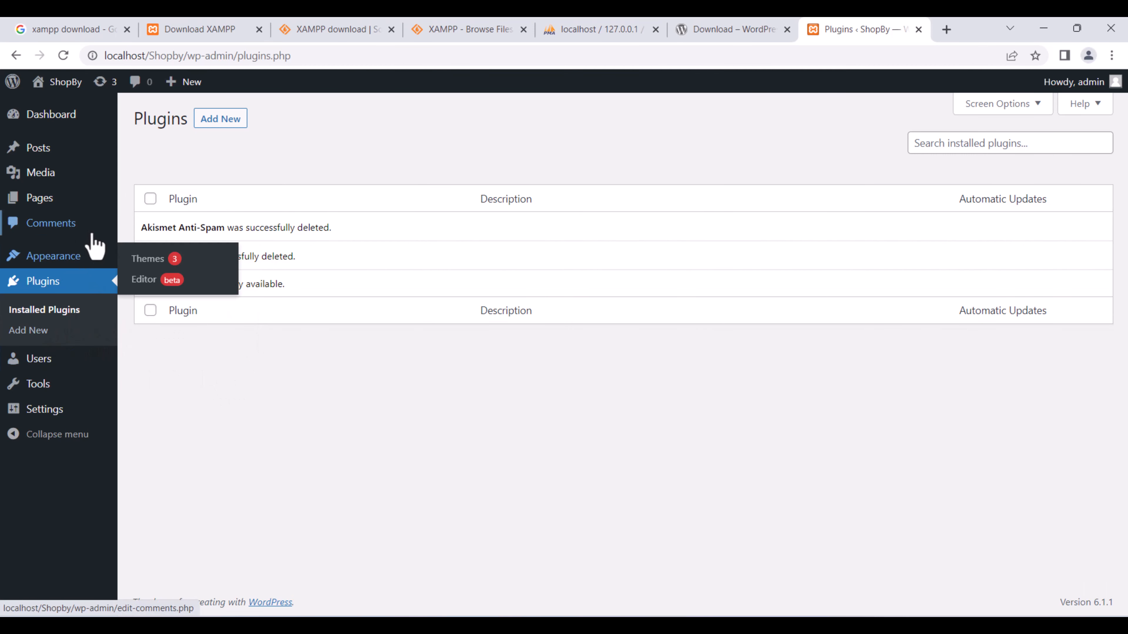
Search the theme directory for 'ph', install the Phlox theme and activate it.
left_click(81, 259)
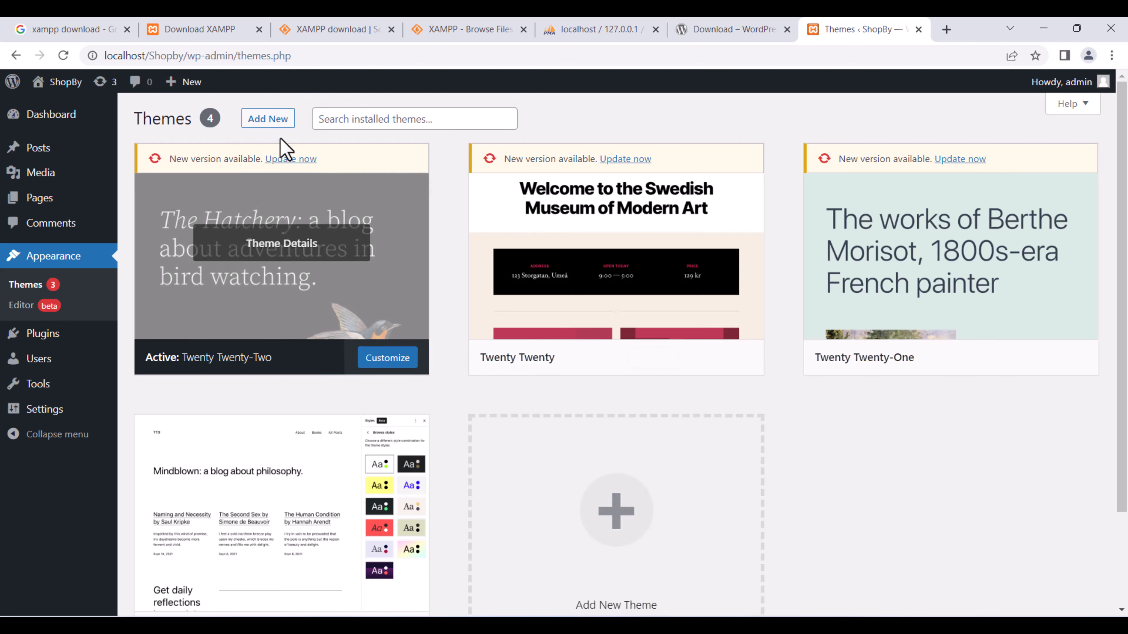
left_click(266, 121)
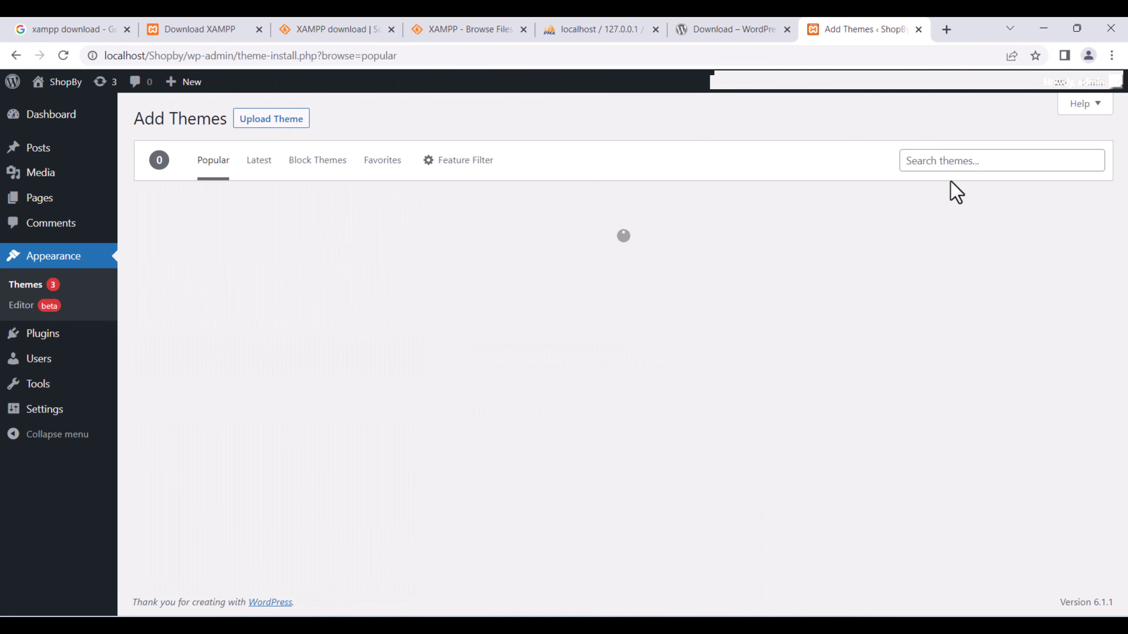
left_click(928, 164)
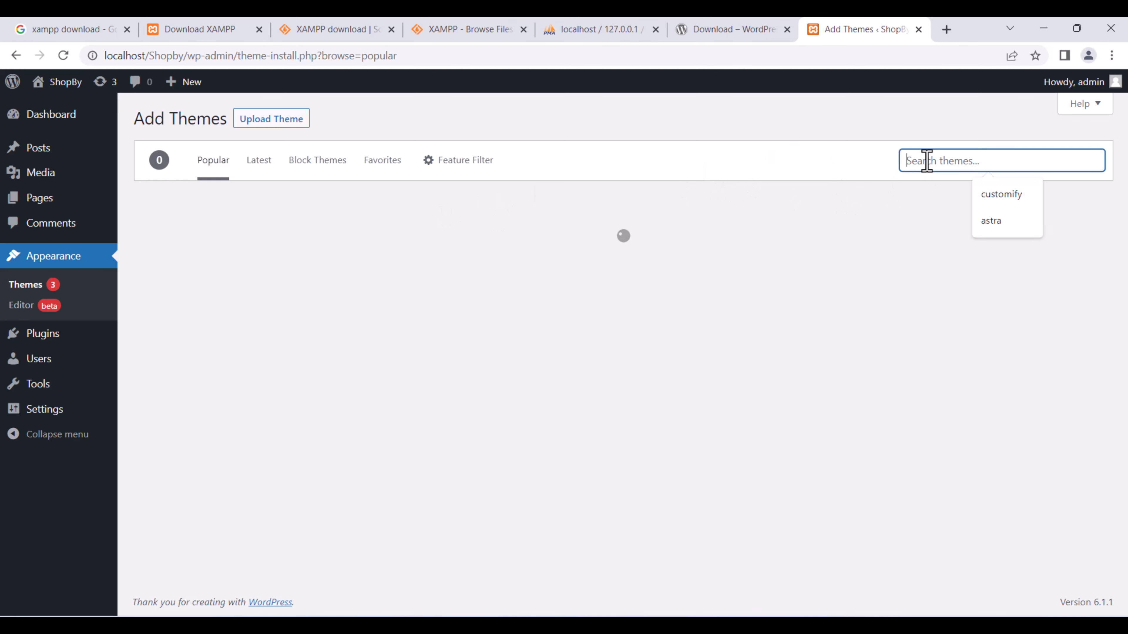
type("phlox")
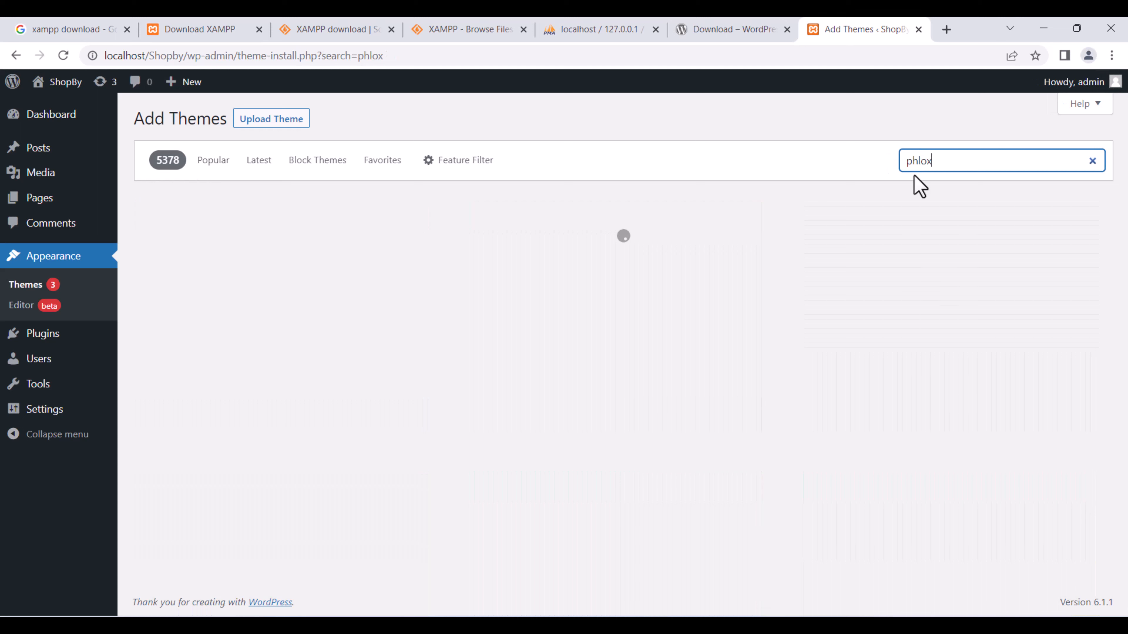
mouse_move(251, 383)
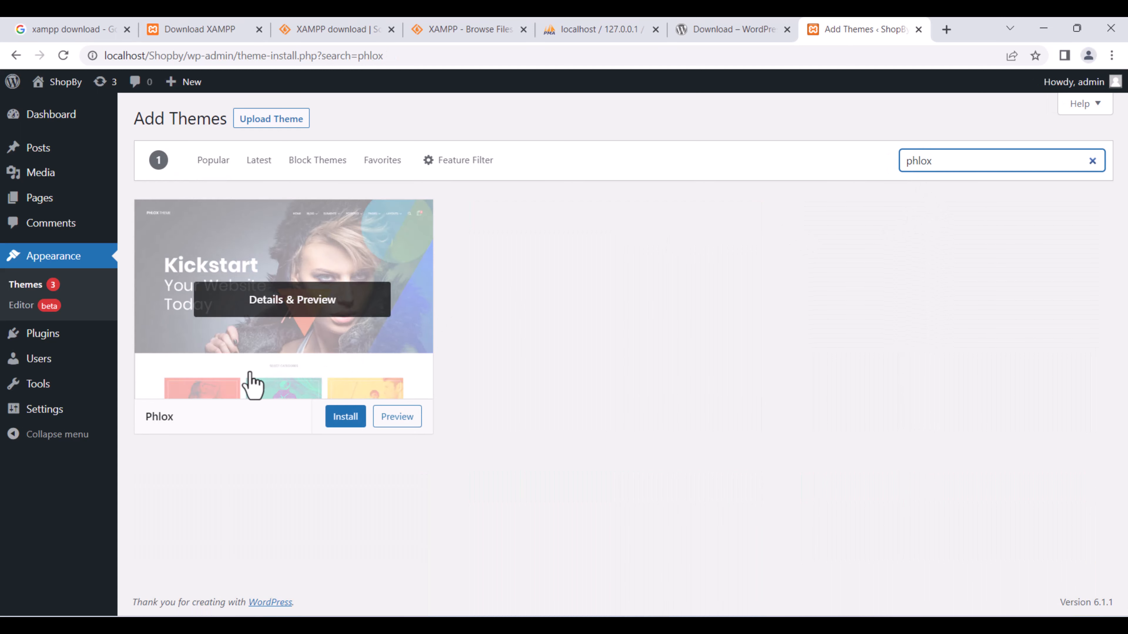
left_click(345, 416)
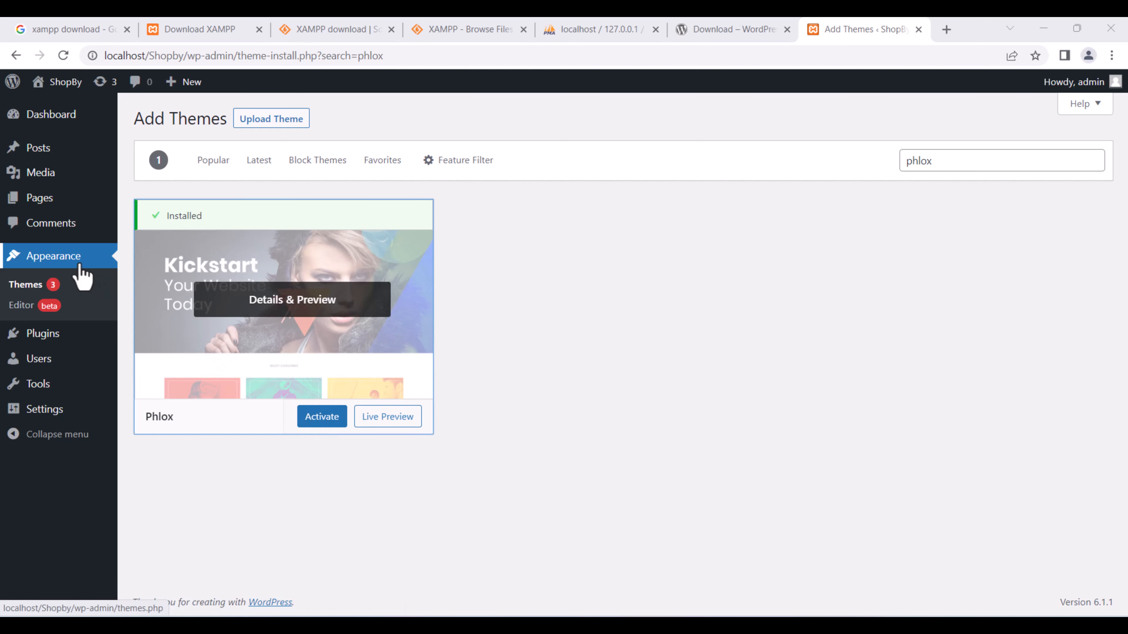
left_click(332, 422)
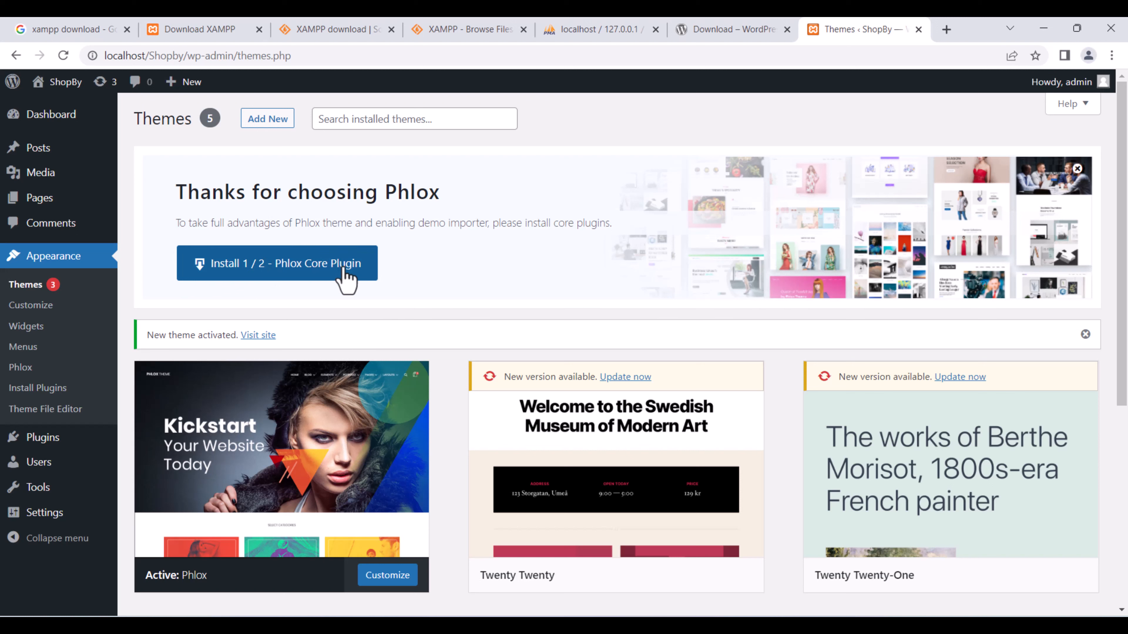
Install the Phlox Core Plugin from the theme's welcome banner on the Themes page.
left_click(324, 272)
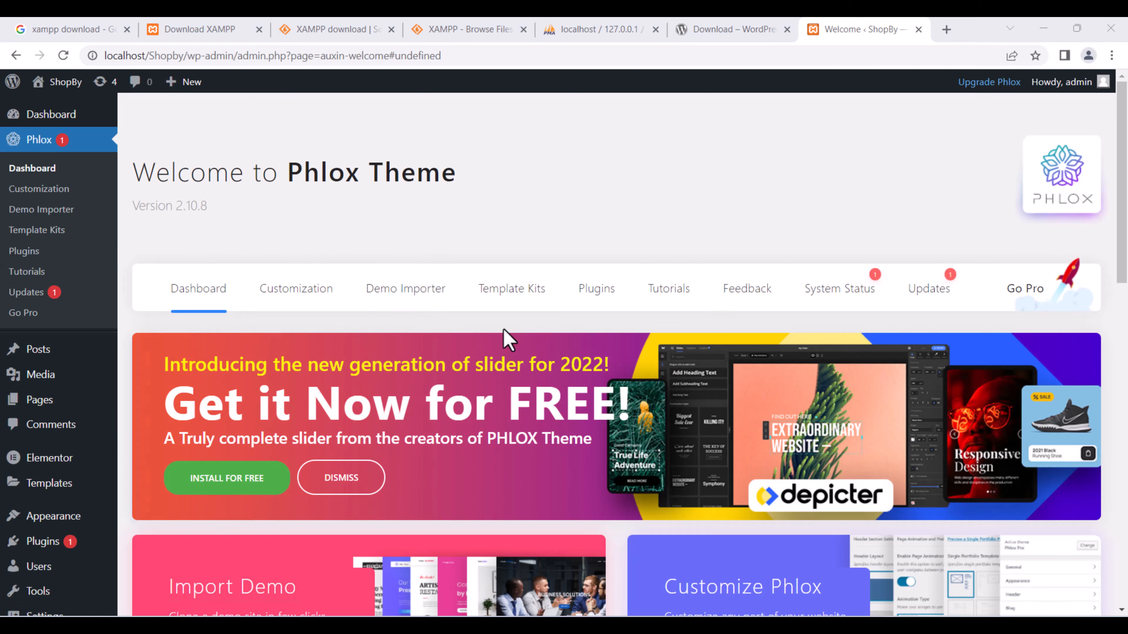
Dismiss the Depicter slider promotion and open the Phlox Demo Importer.
left_click(354, 472)
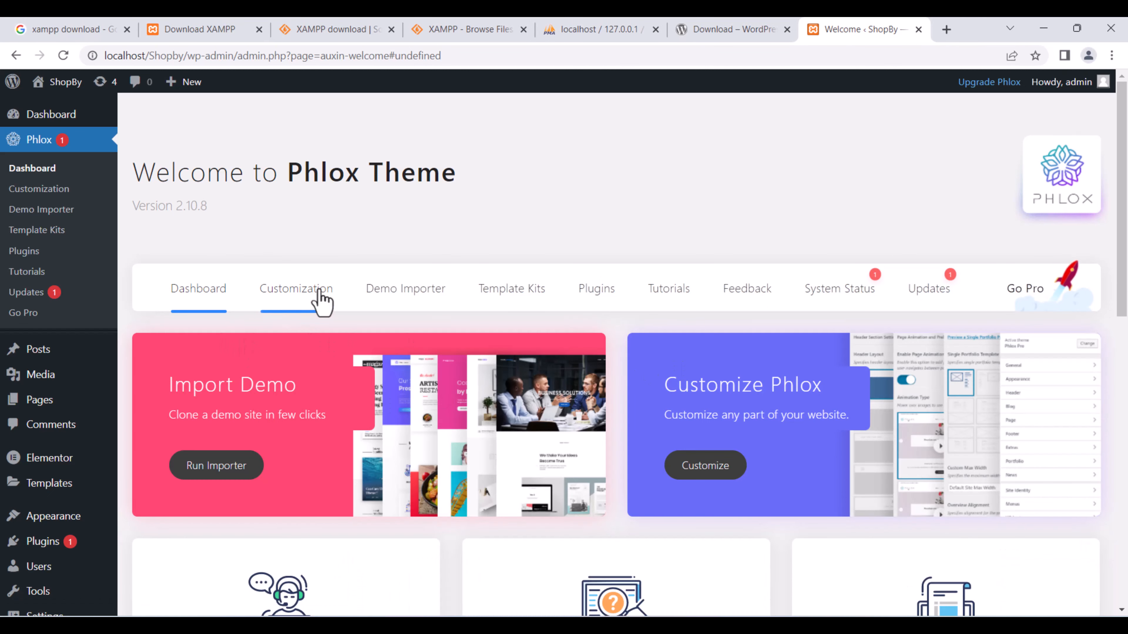
left_click(404, 301)
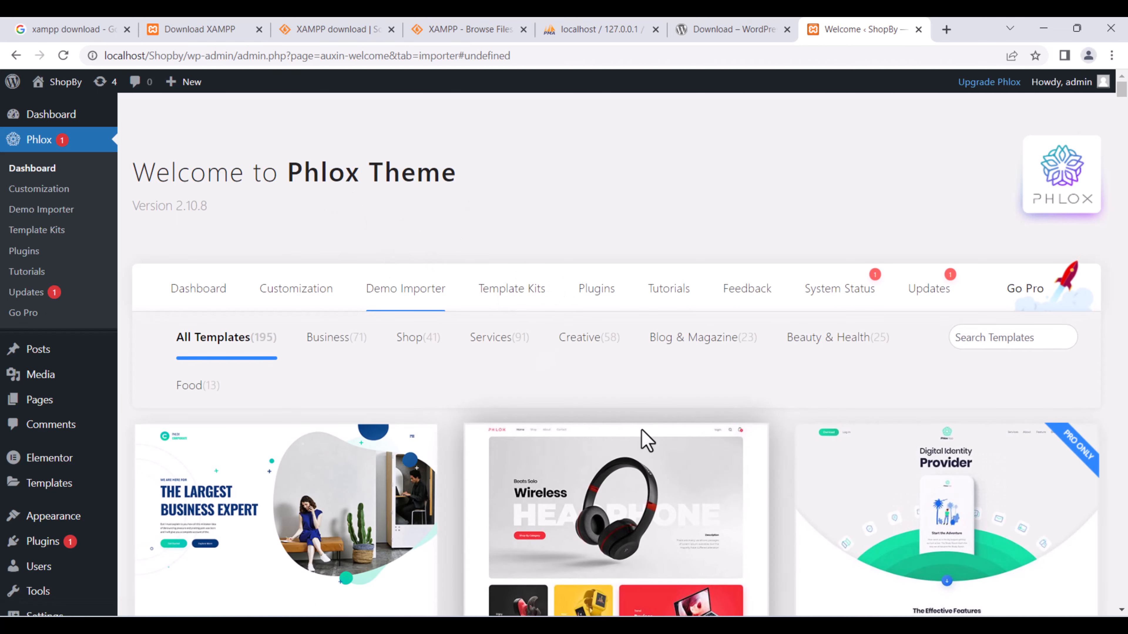
scroll(639, 437, "down", 2)
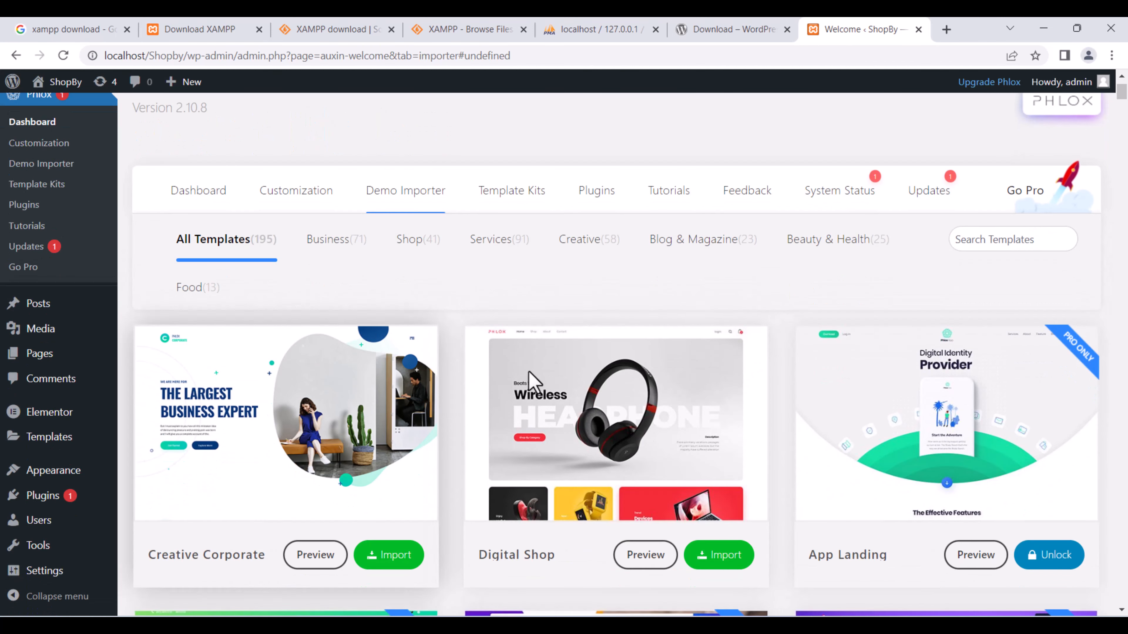
scroll(451, 339, "down", 4)
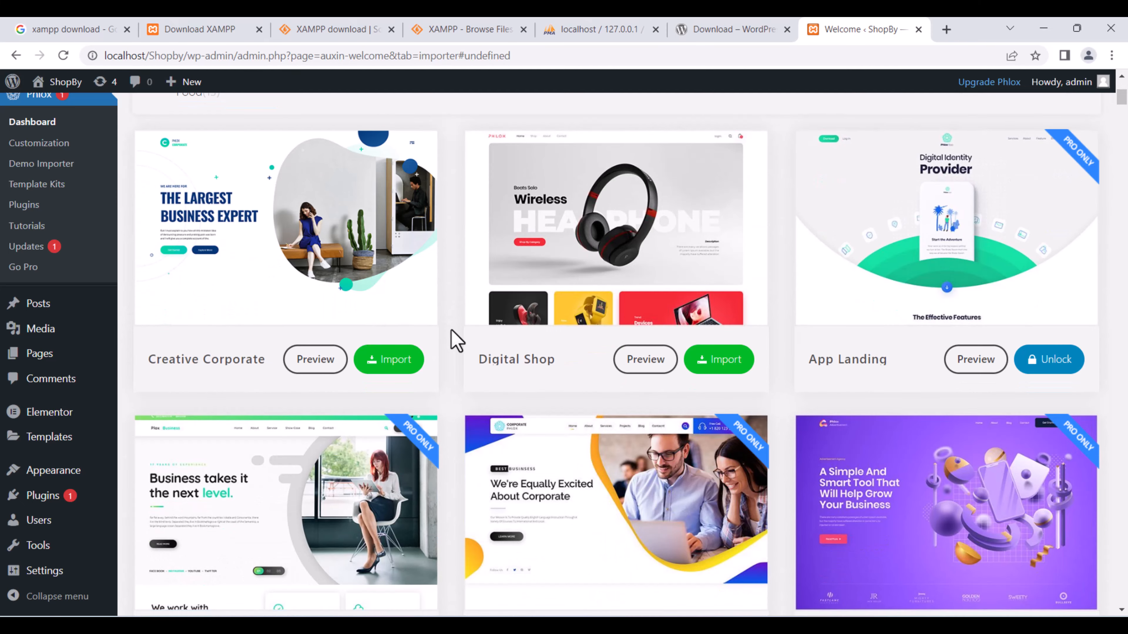
scroll(450, 340, "up", 5)
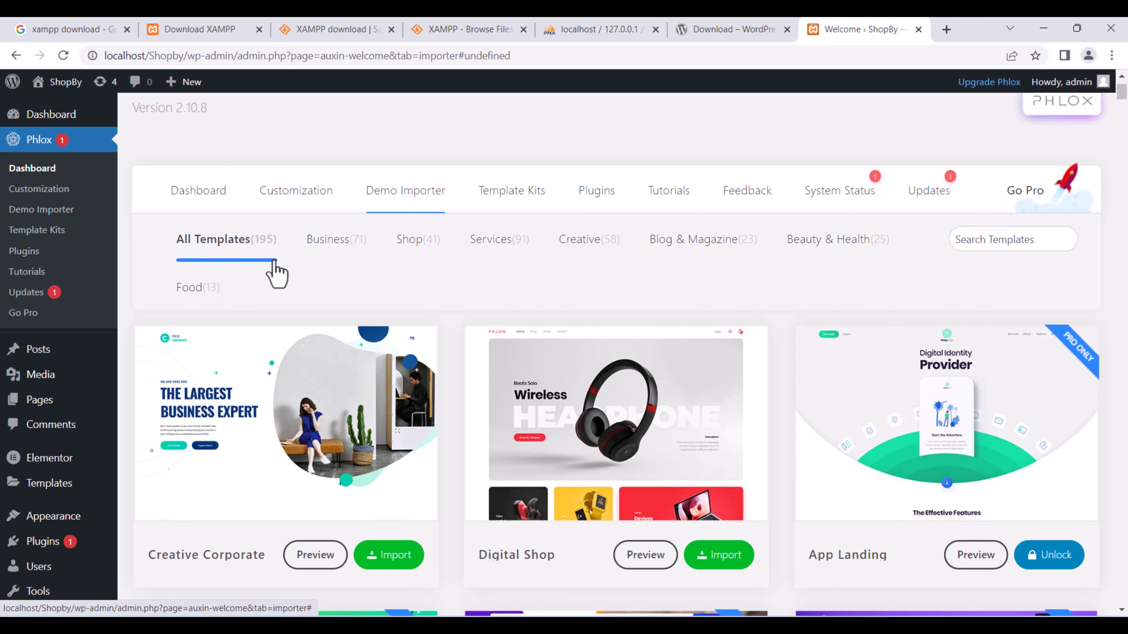
Filter the demo templates to Business and scroll through them.
left_click(352, 248)
scroll(435, 290, "down", 4)
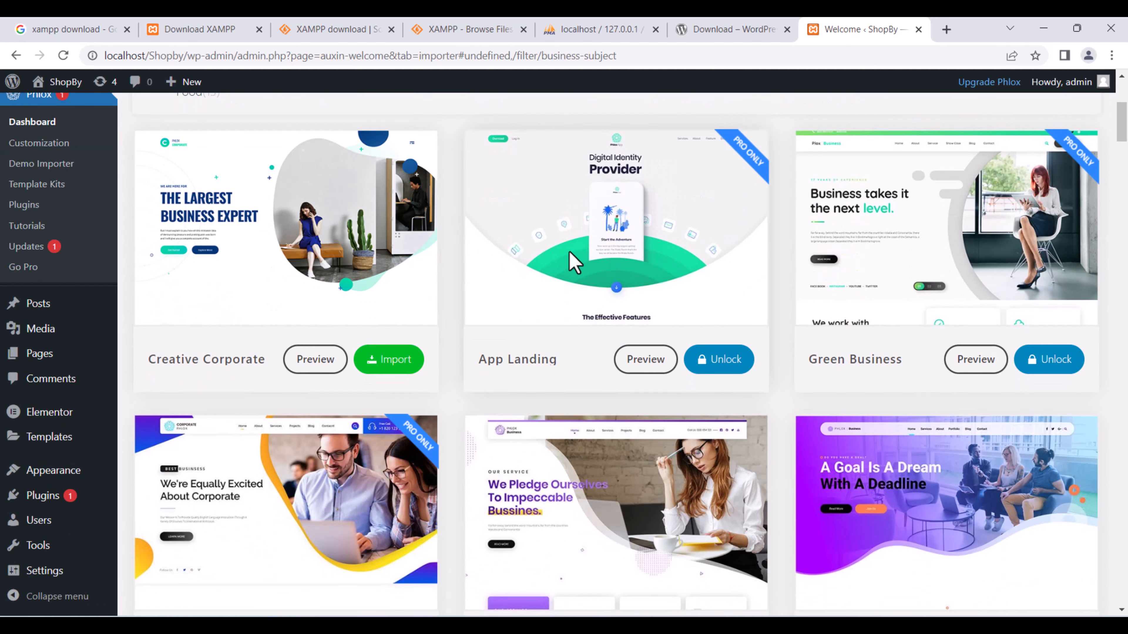
scroll(483, 258, "down", 18)
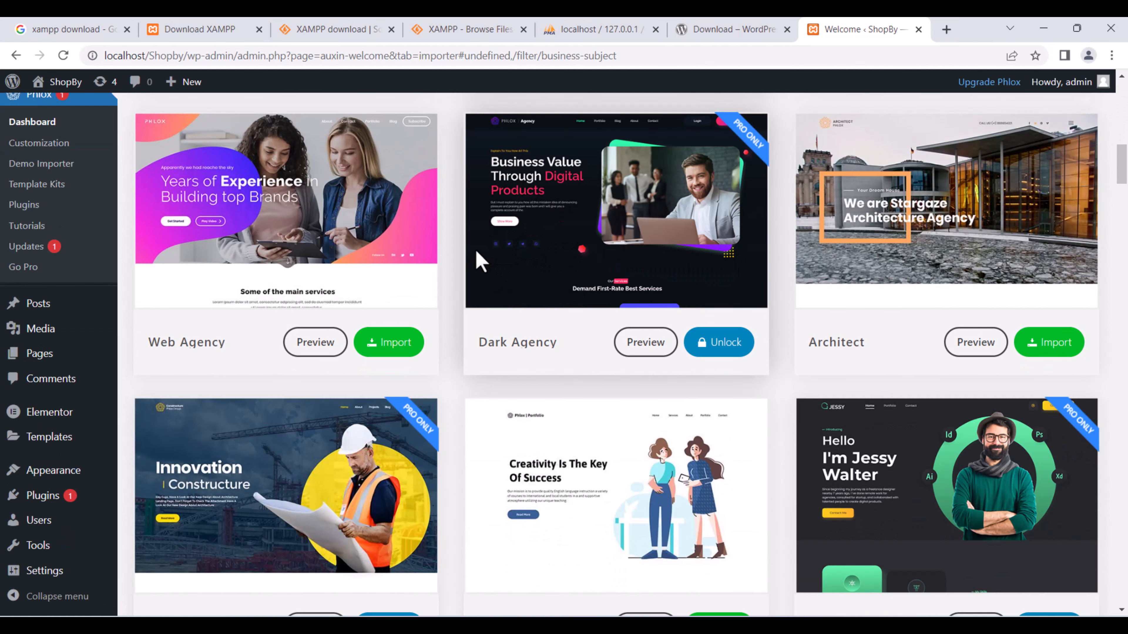
scroll(476, 251, "down", 7)
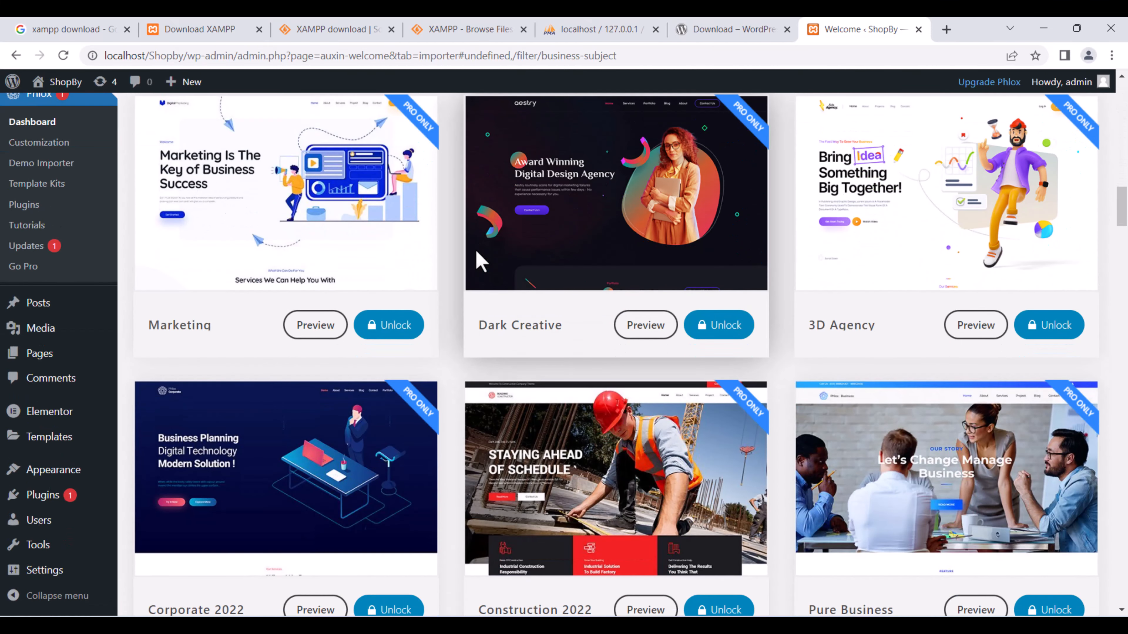
scroll(476, 251, "up", 9)
scroll(424, 233, "up", 8)
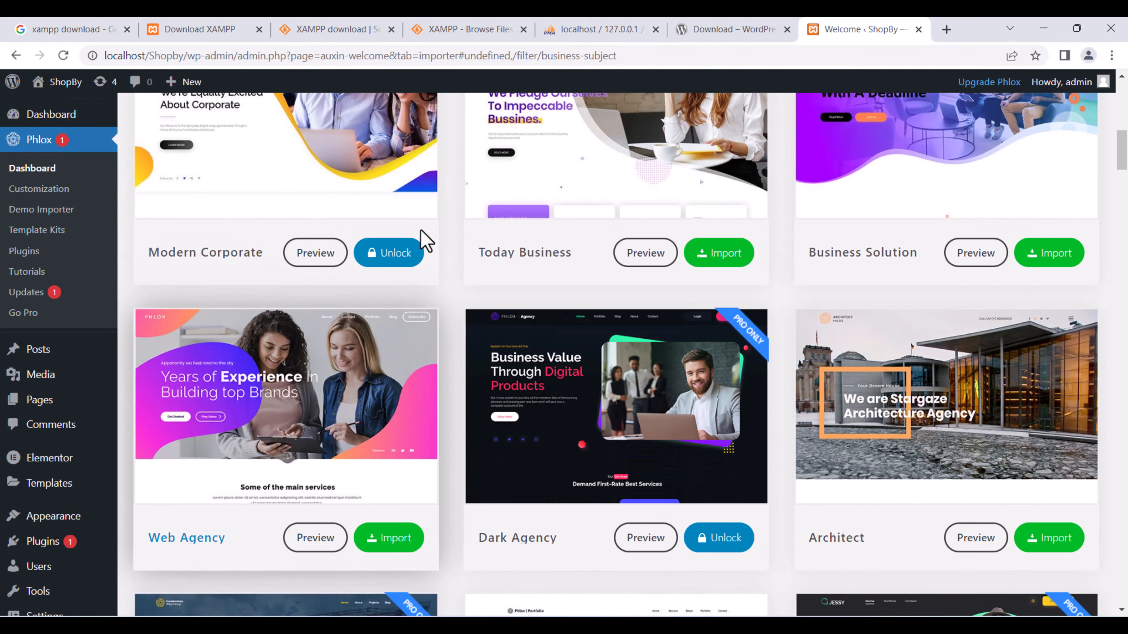
scroll(421, 231, "up", 13)
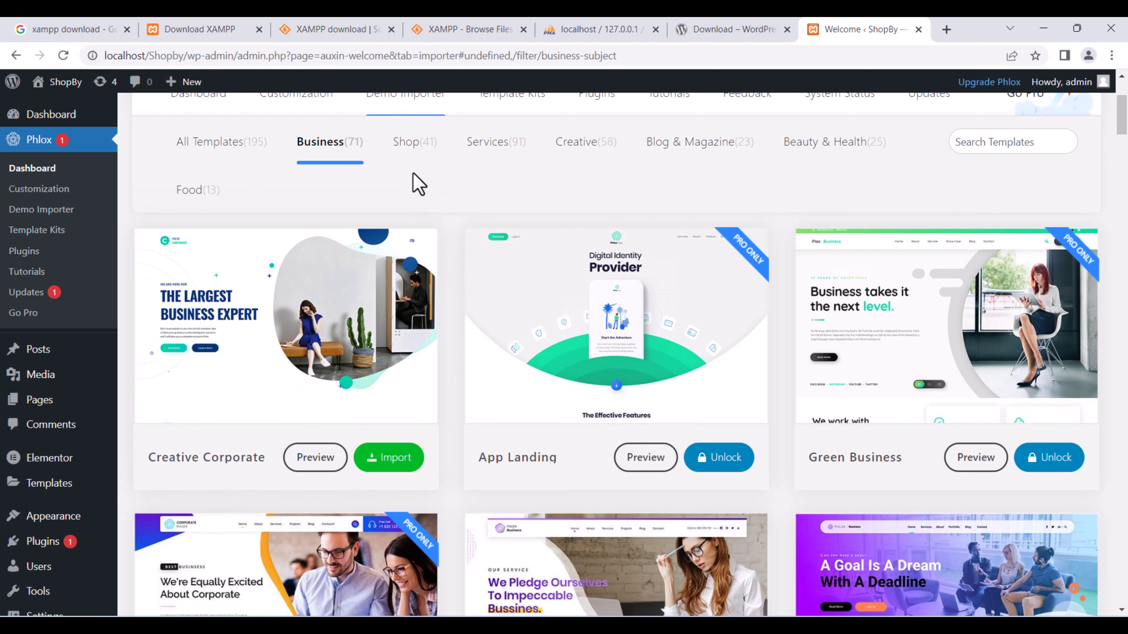
Browse the Shop and then the Services demo templates.
left_click(413, 150)
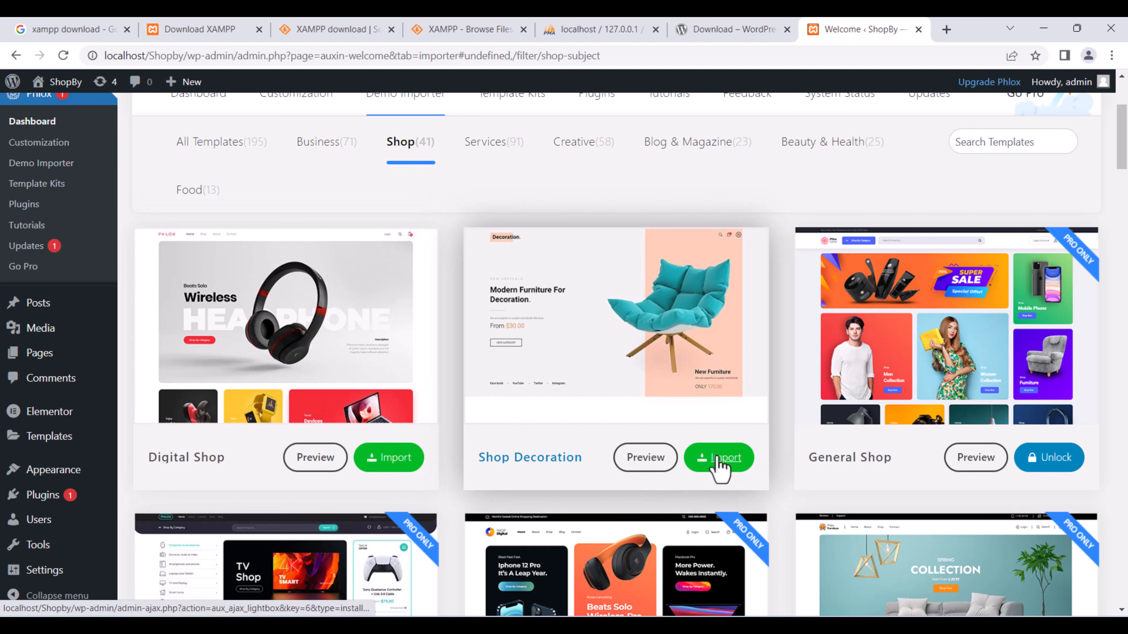
scroll(537, 349, "up", 5)
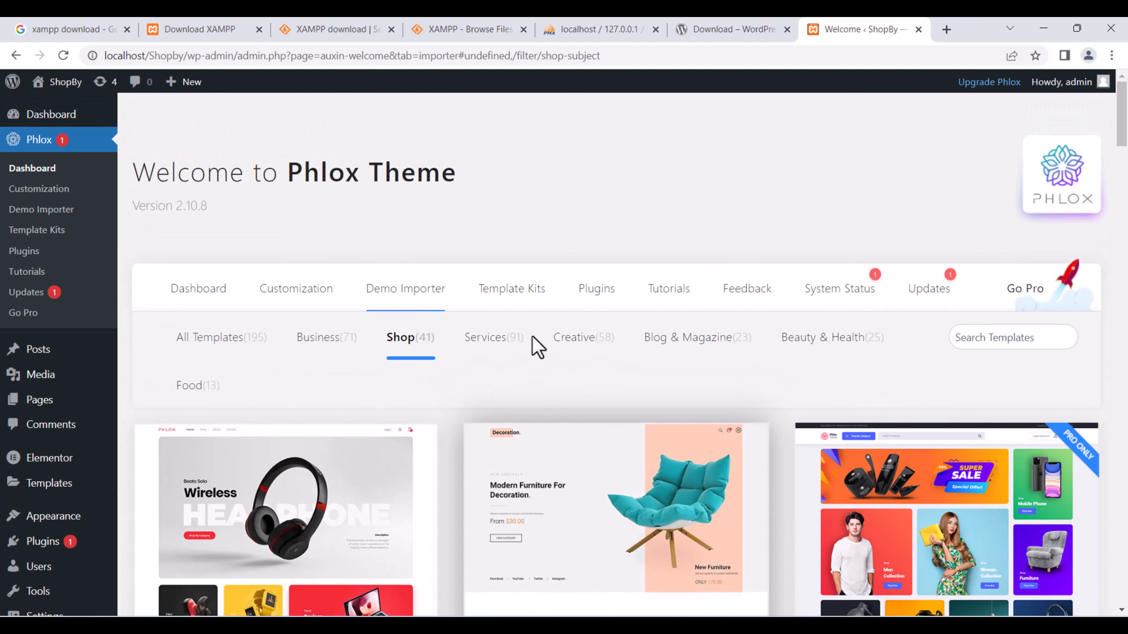
left_click(502, 344)
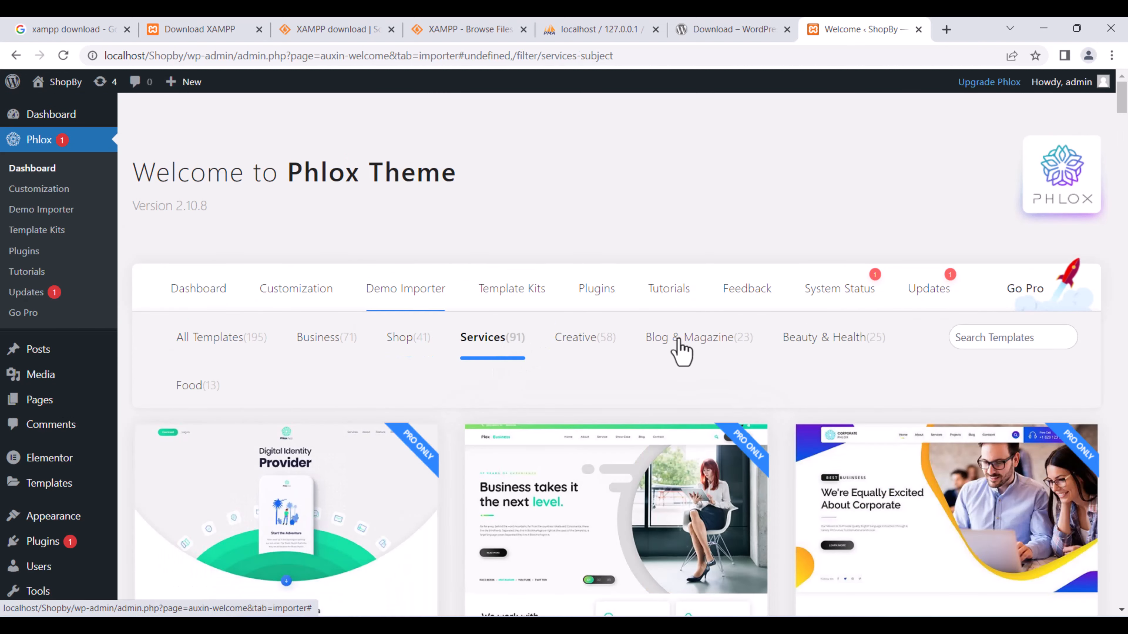
scroll(677, 351, "down", 4)
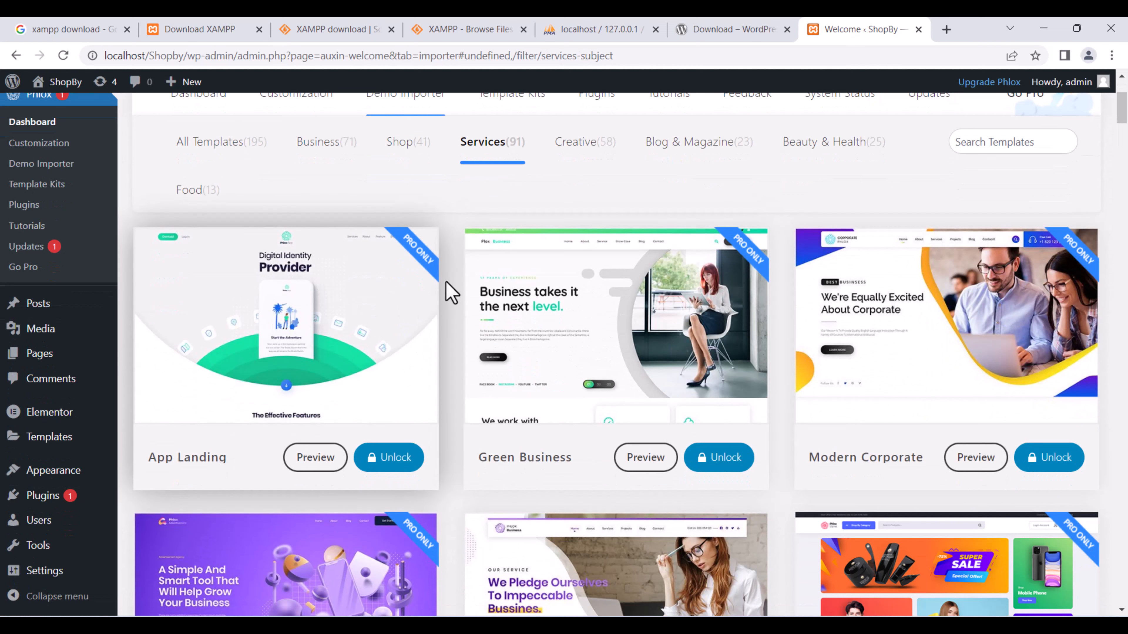
scroll(831, 393, "down", 5)
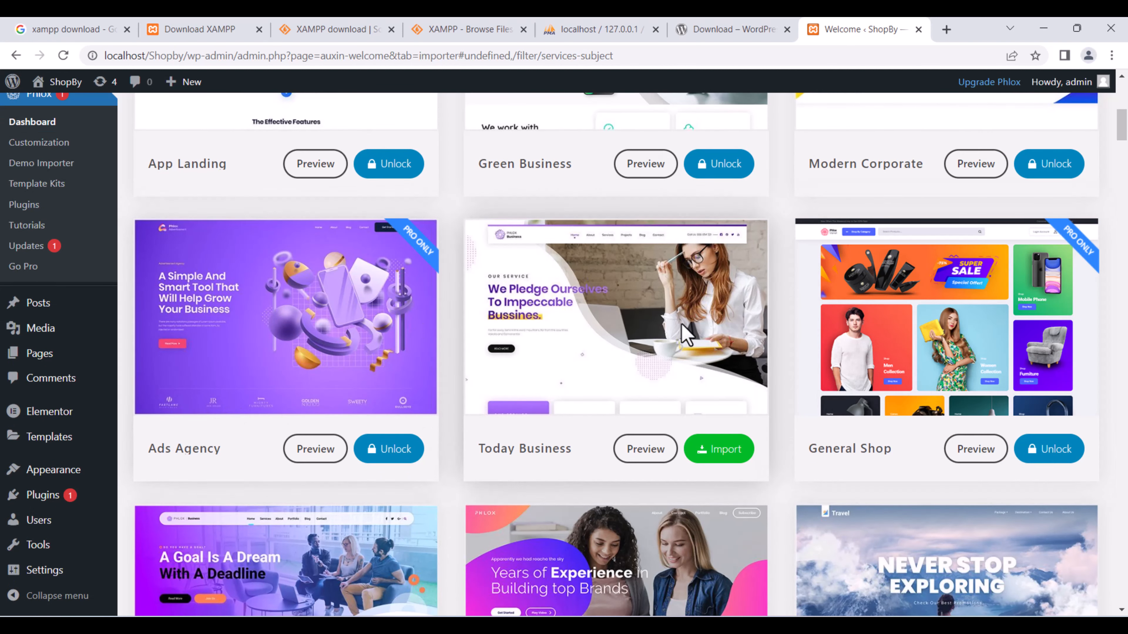
scroll(679, 335, "down", 5)
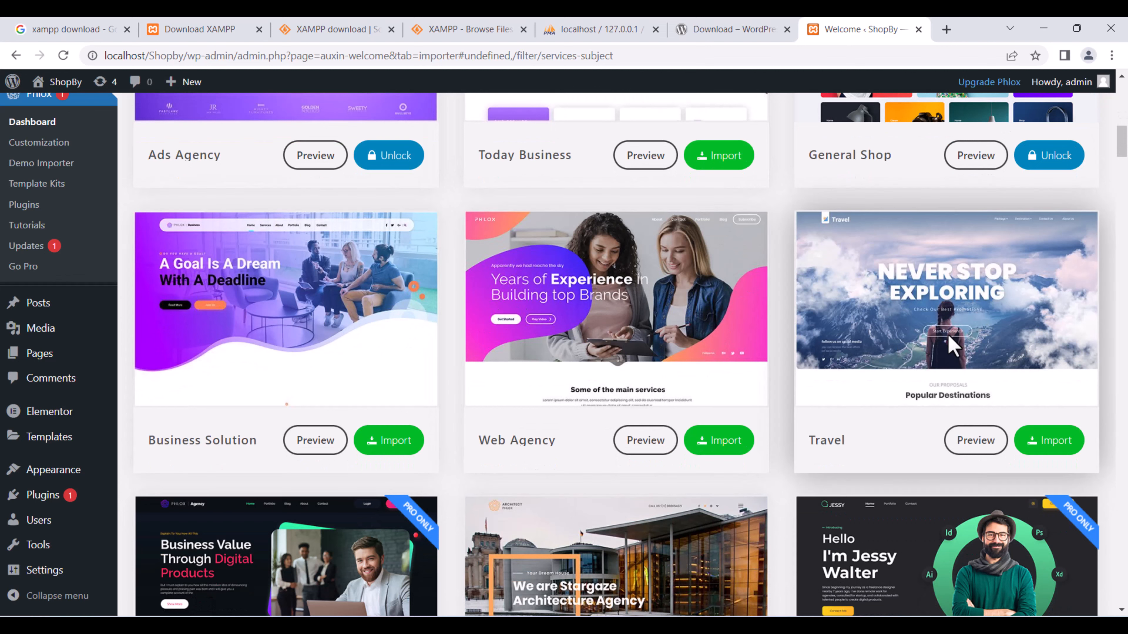
scroll(950, 344, "down", 5)
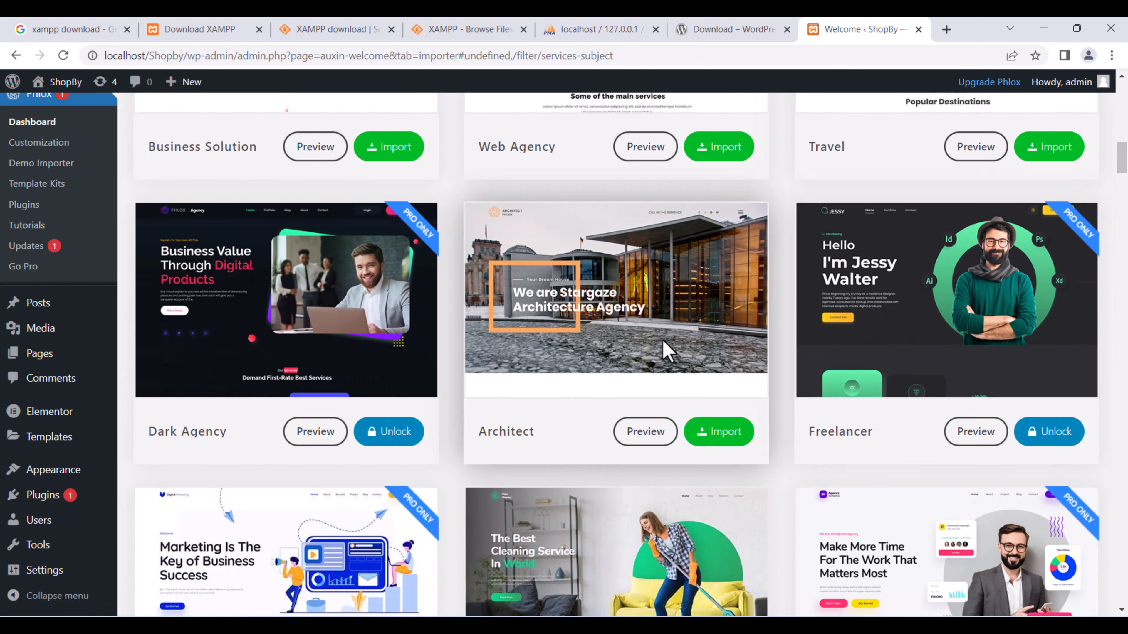
scroll(639, 322, "down", 3)
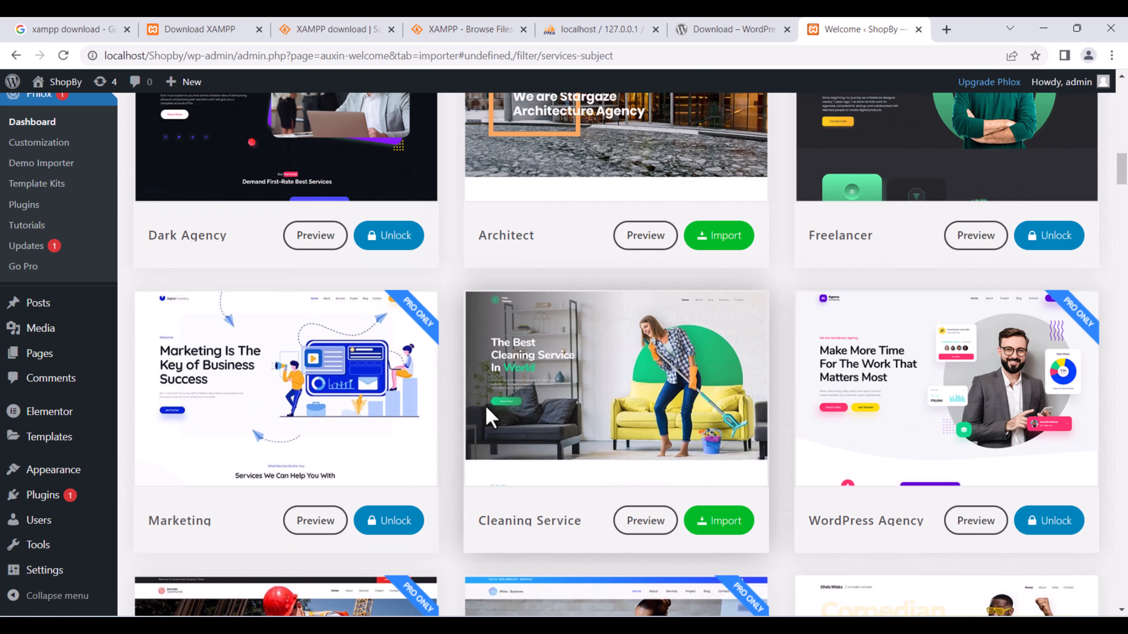
scroll(559, 376, "down", 2)
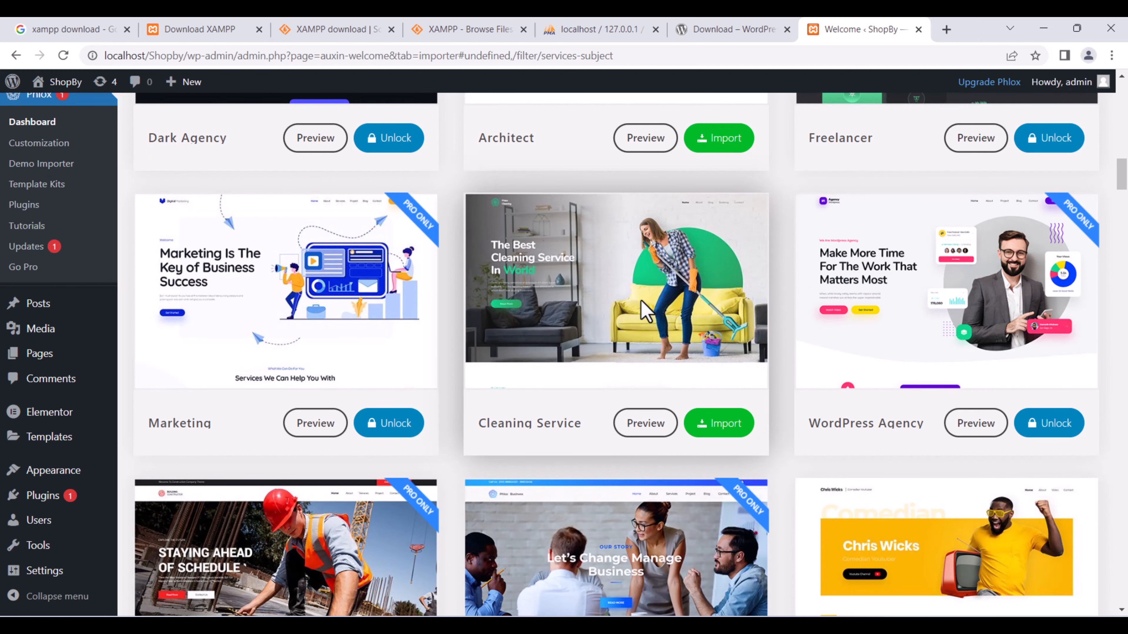
scroll(640, 313, "up", 20)
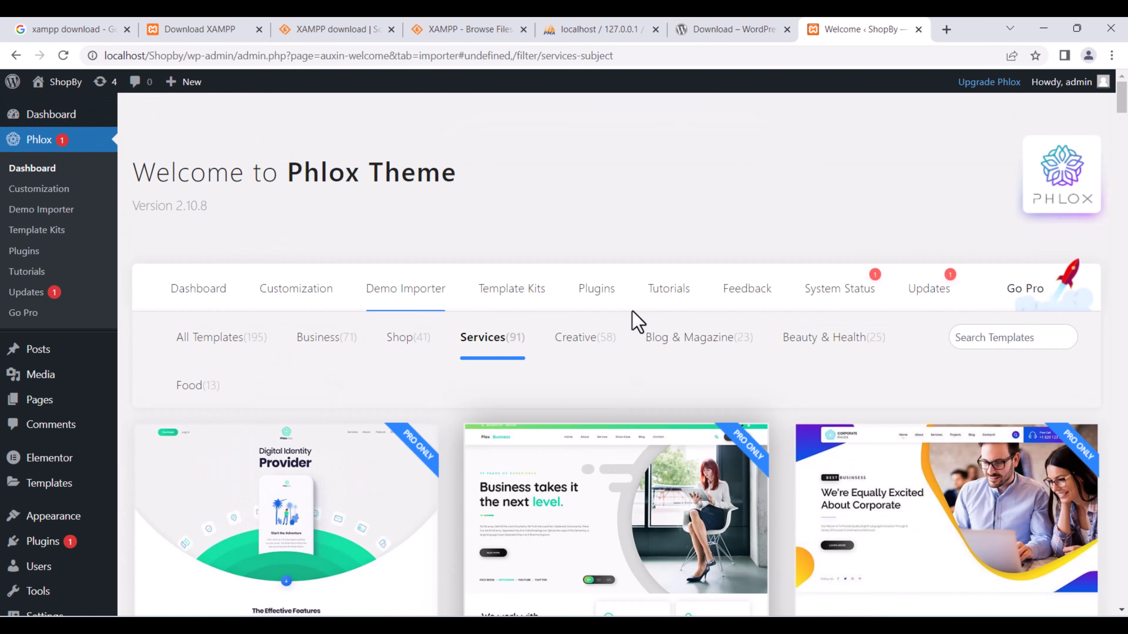
Browse the Creative templates, then the 23 Blog & Magazine templates like Travel and Tech Magazine.
left_click(597, 341)
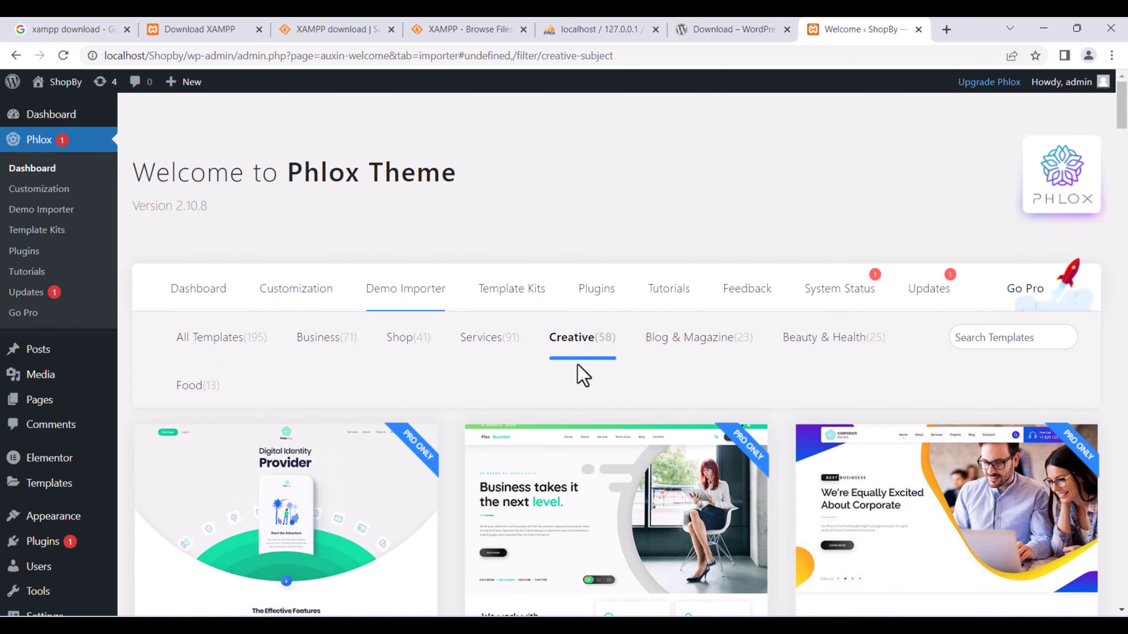
scroll(578, 365, "down", 4)
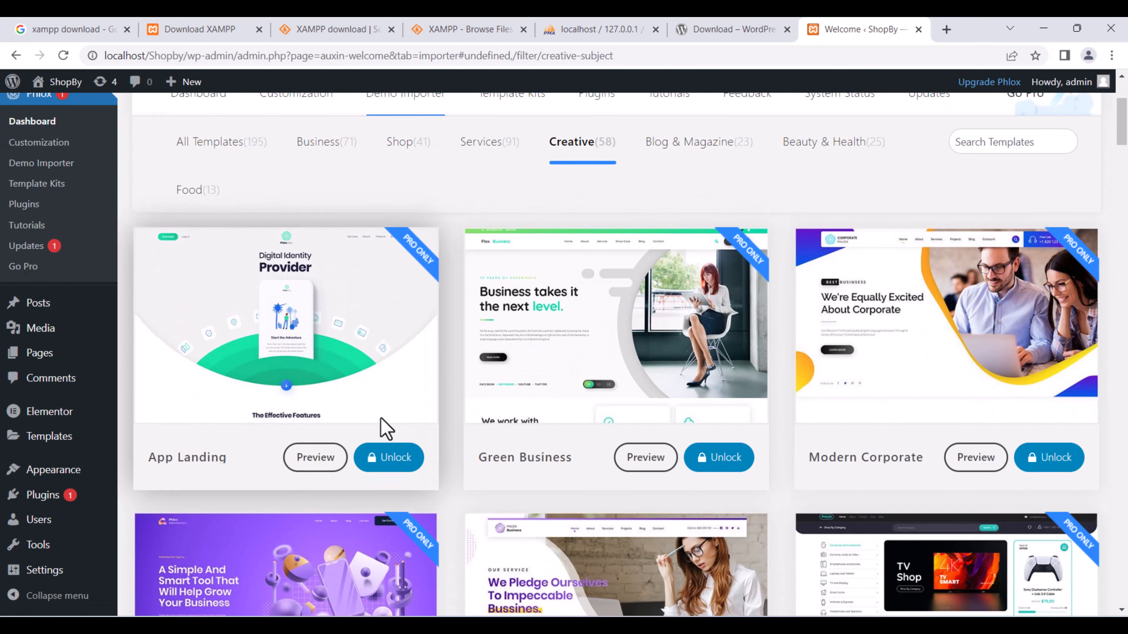
scroll(382, 419, "down", 4)
scroll(448, 403, "down", 6)
scroll(448, 403, "up", 14)
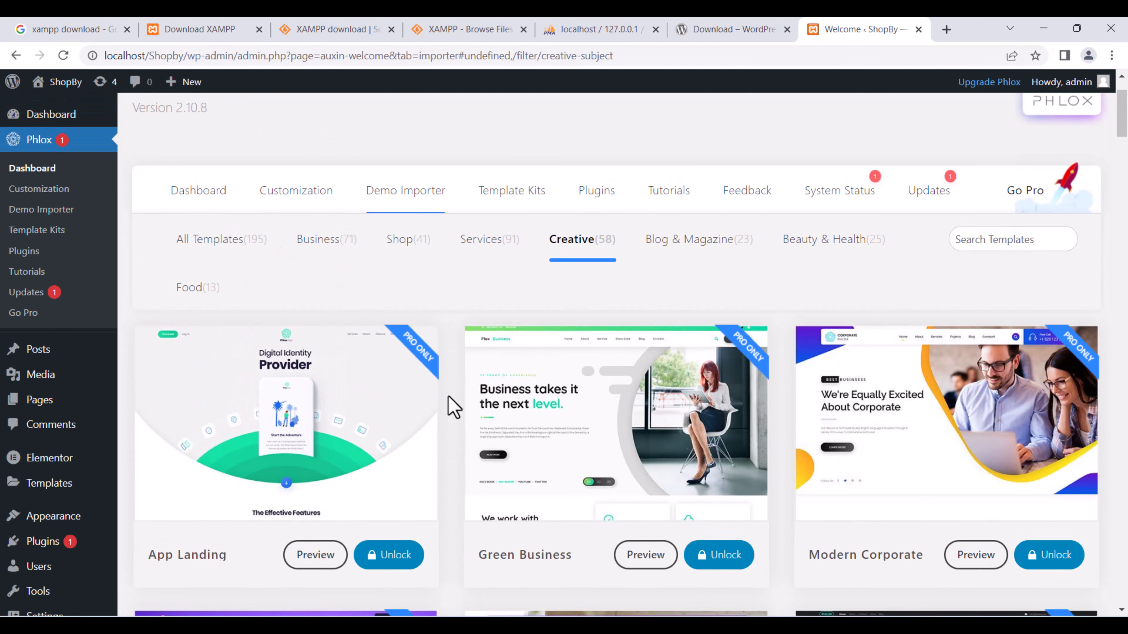
left_click(680, 343)
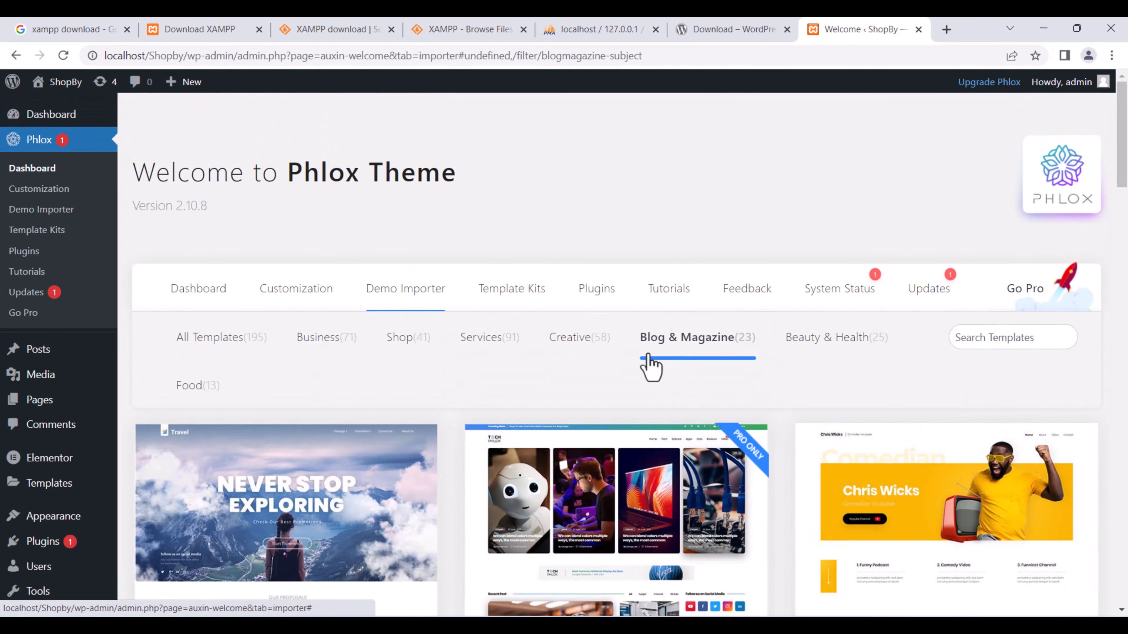
scroll(577, 389, "down", 3)
scroll(675, 317, "up", 6)
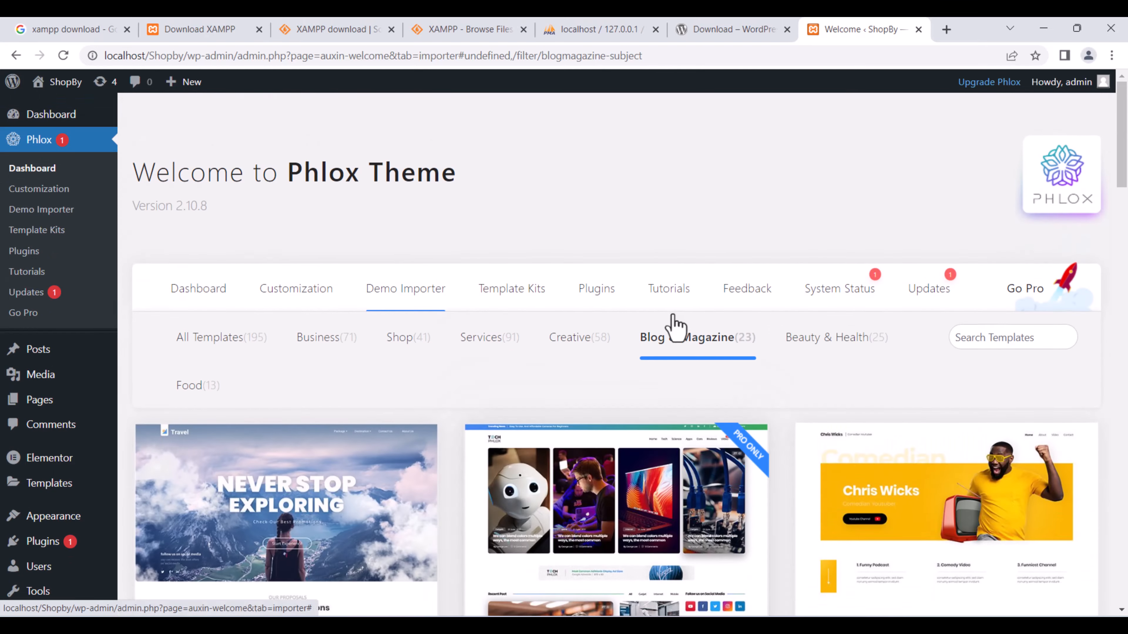
scroll(536, 428, "down", 15)
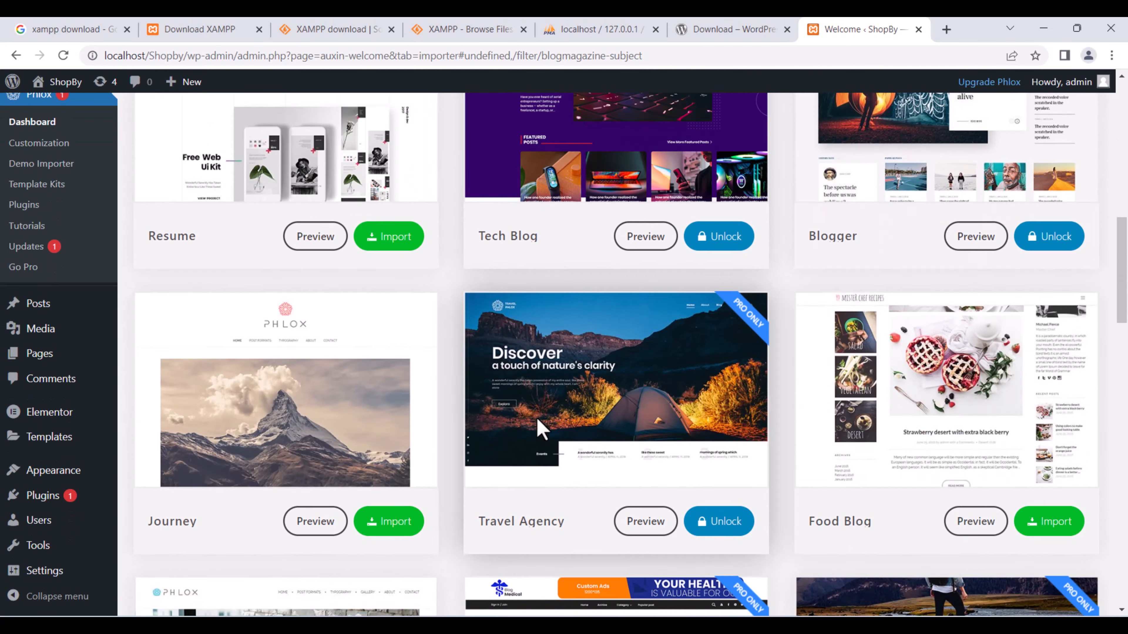
scroll(541, 429, "down", 10)
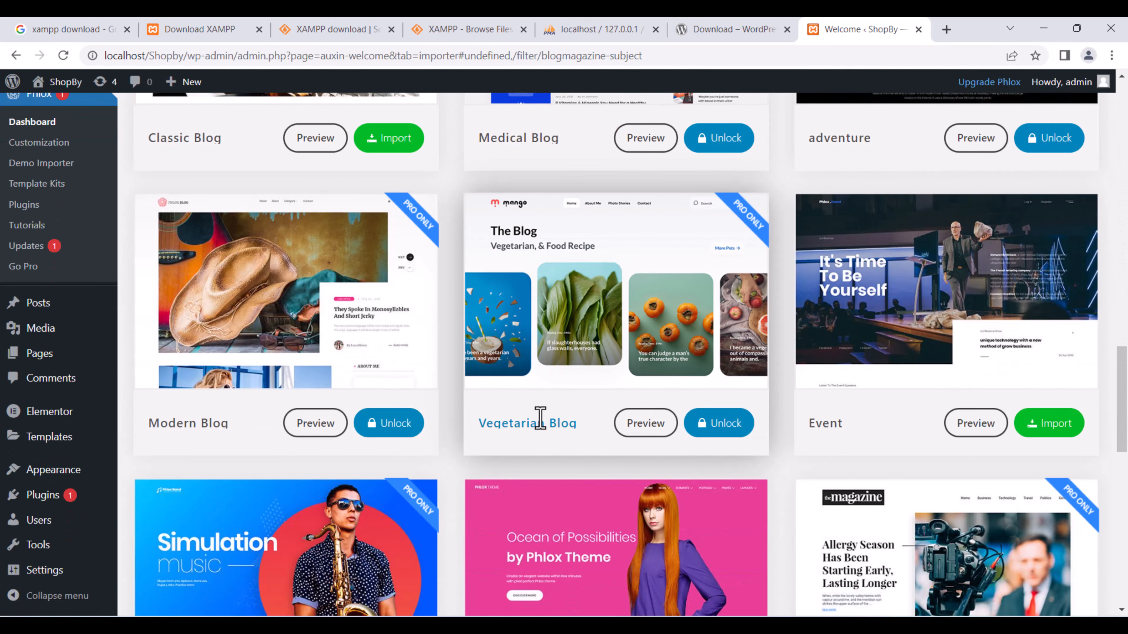
scroll(540, 418, "down", 4)
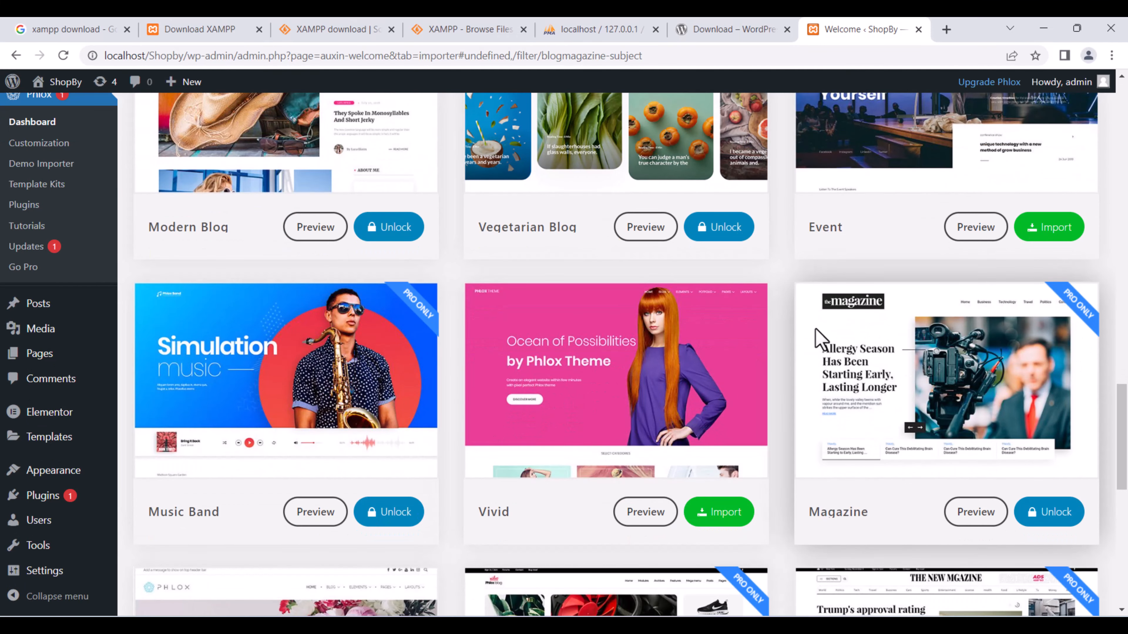
scroll(531, 397, "up", 20)
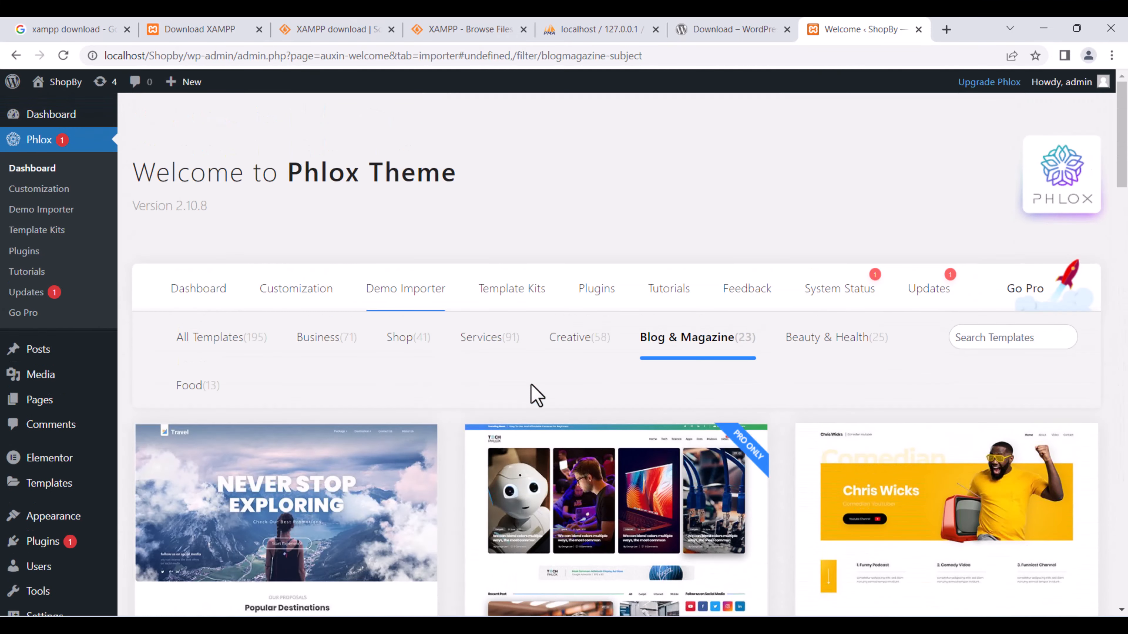
Filter to Beauty & Health and scroll its 25 templates, including Beauty Salon, Diet Coach and Yoga.
left_click(846, 347)
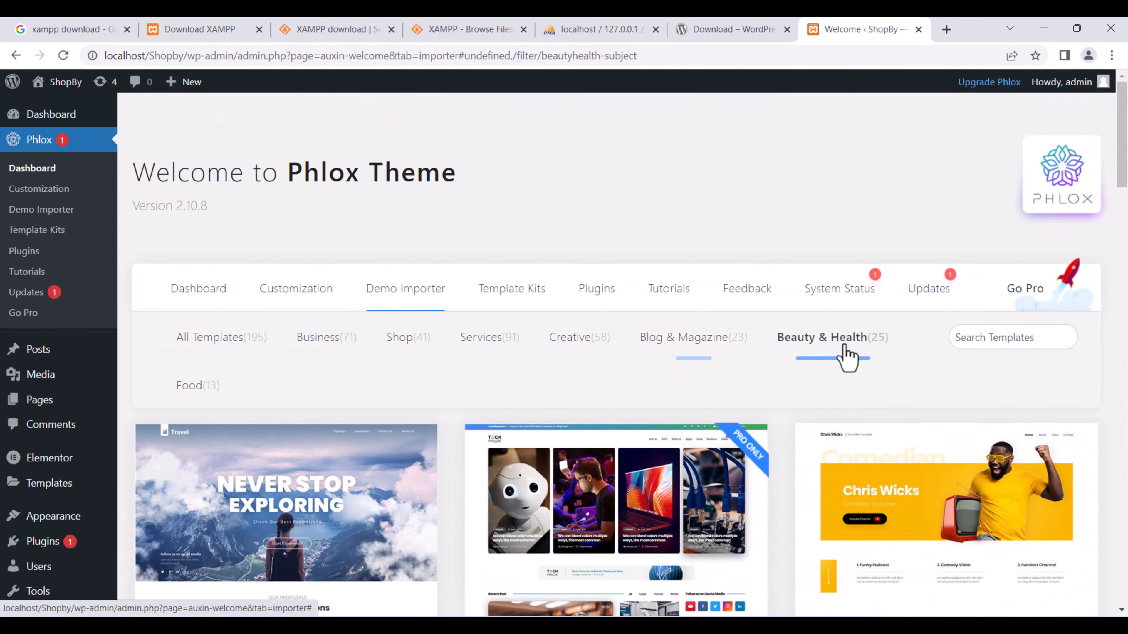
scroll(551, 389, "down", 4)
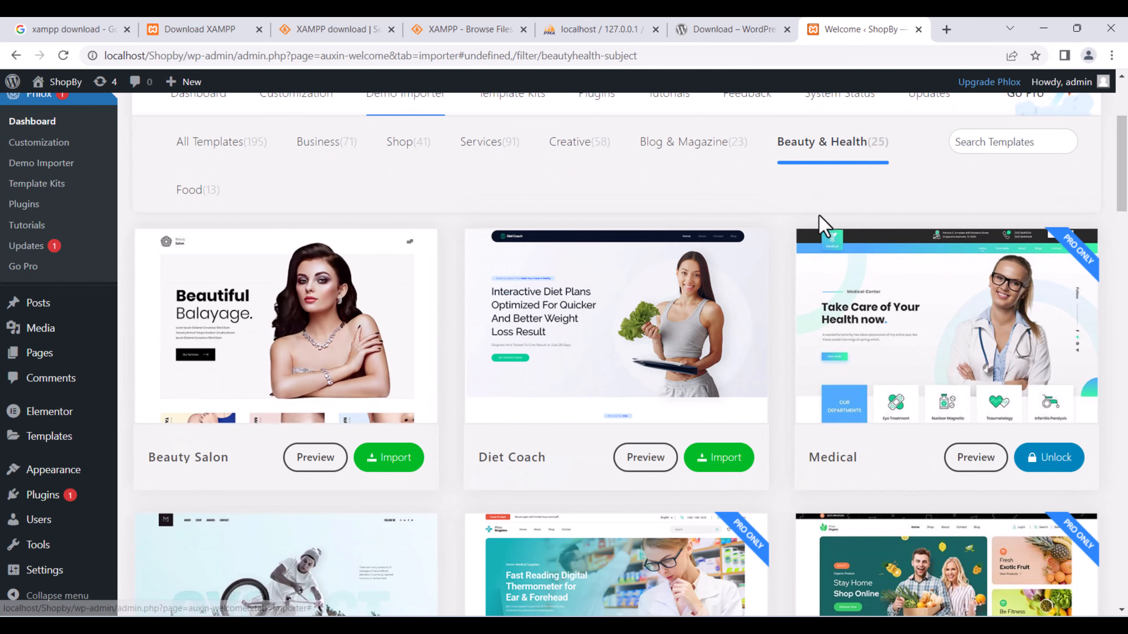
scroll(540, 345, "down", 3)
scroll(540, 345, "down", 1)
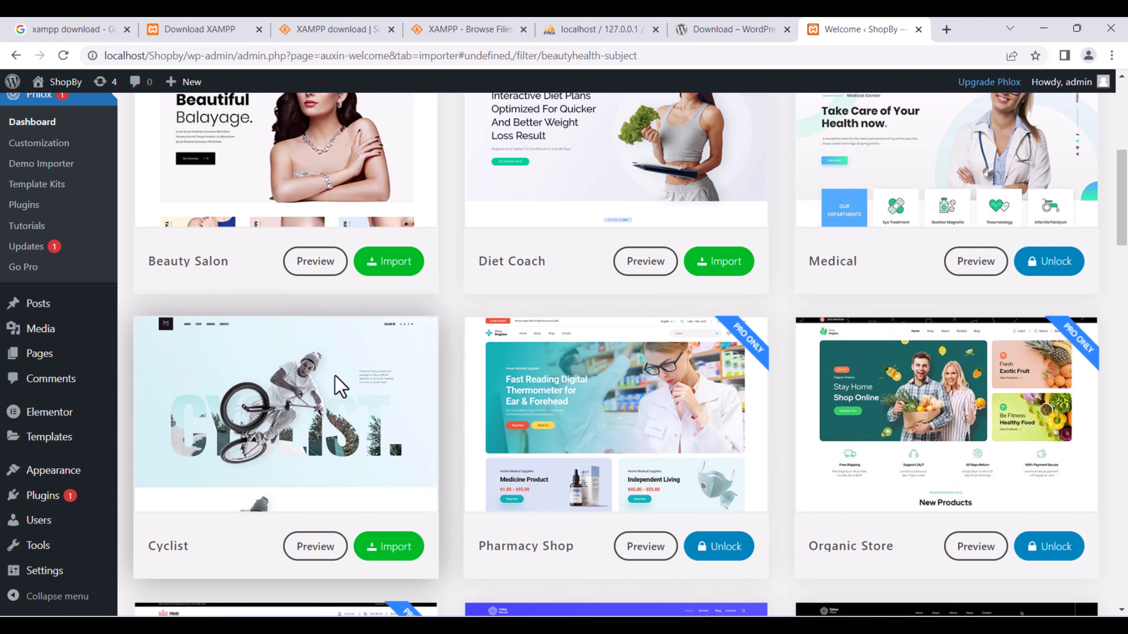
scroll(346, 384, "down", 2)
scroll(440, 425, "down", 4)
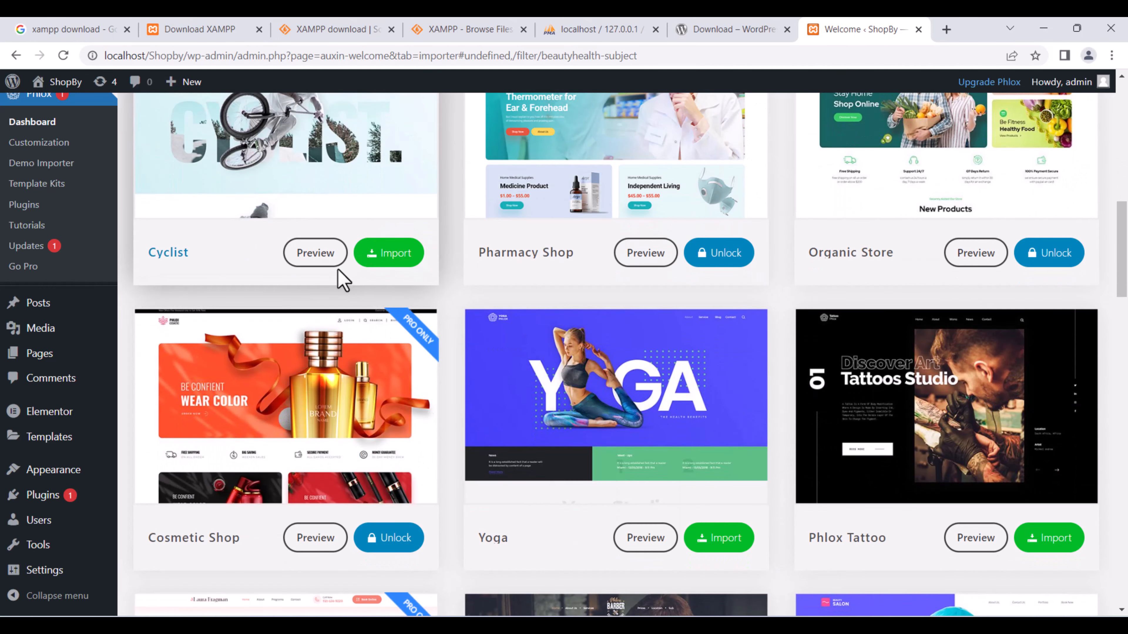
scroll(346, 385, "down", 10)
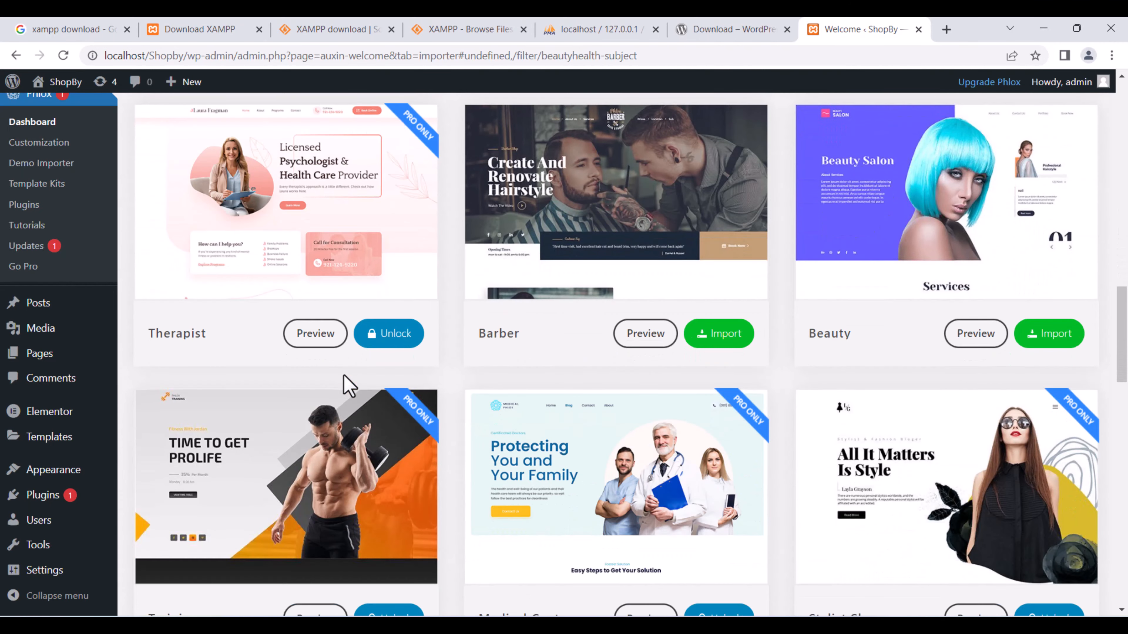
scroll(675, 380, "down", 8)
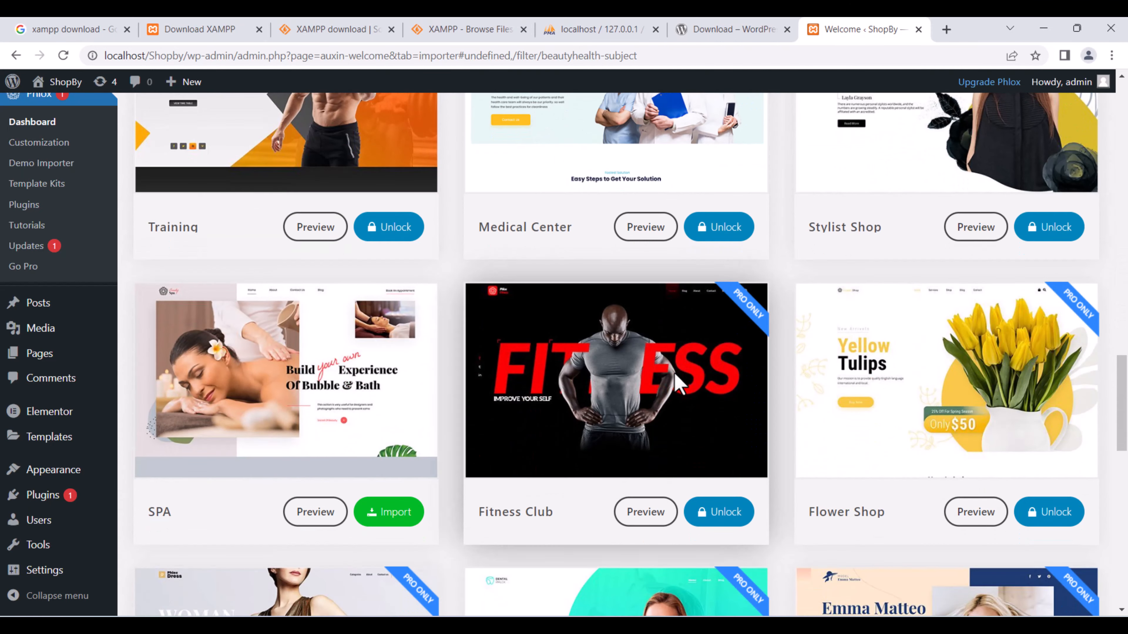
scroll(678, 382, "down", 12)
scroll(675, 382, "up", 20)
scroll(675, 382, "up", 15)
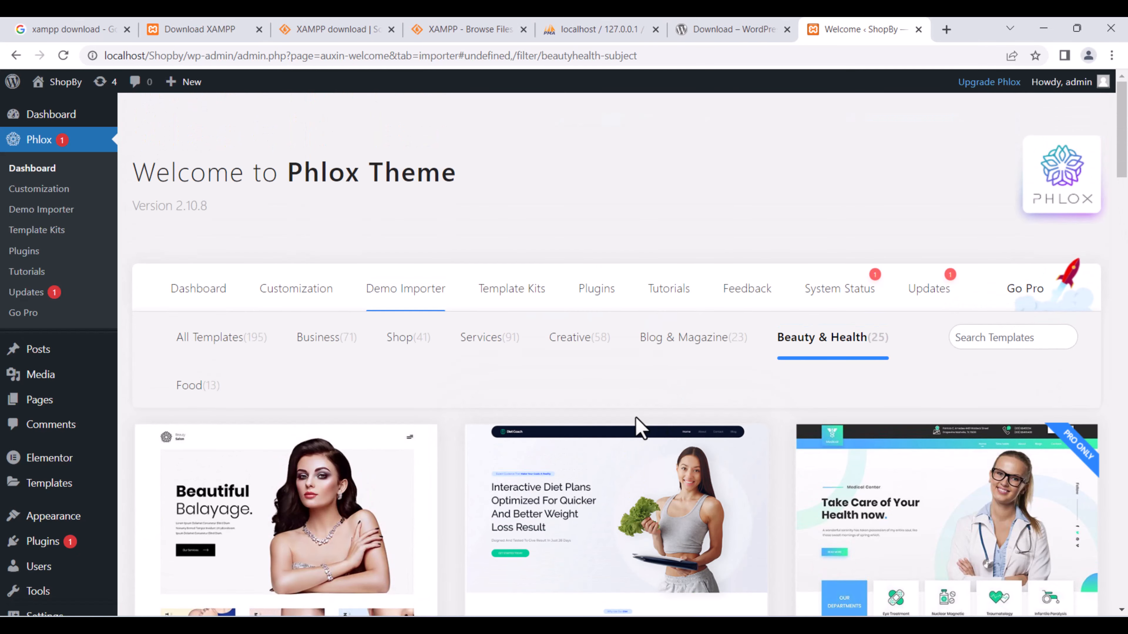
scroll(636, 424, "down", 8)
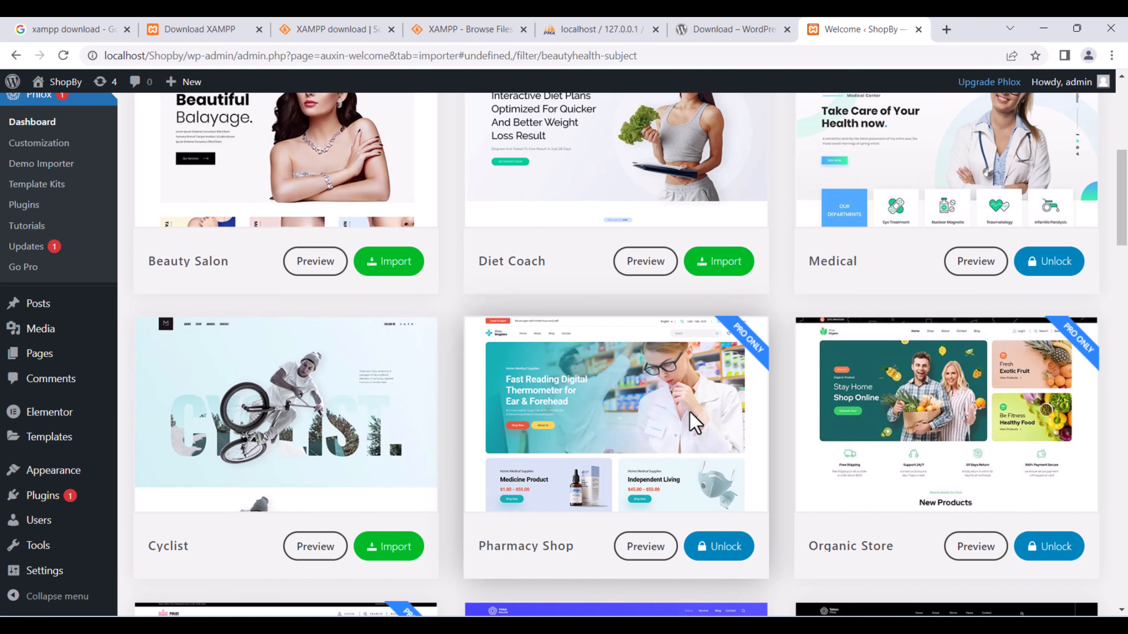
scroll(691, 409, "up", 8)
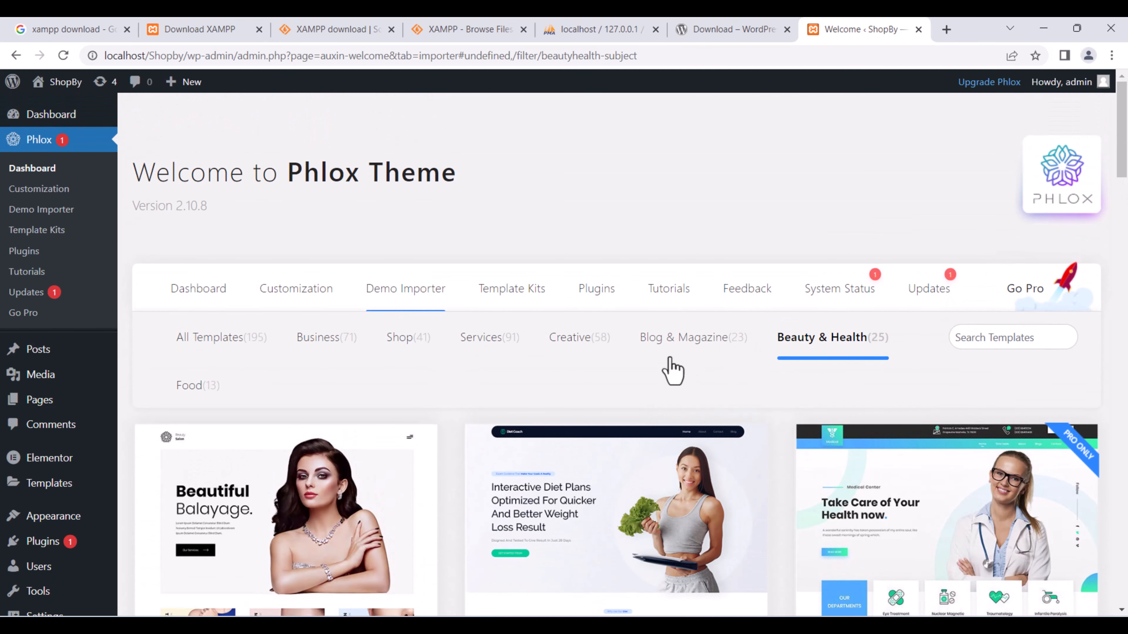
scroll(635, 382, "down", 2)
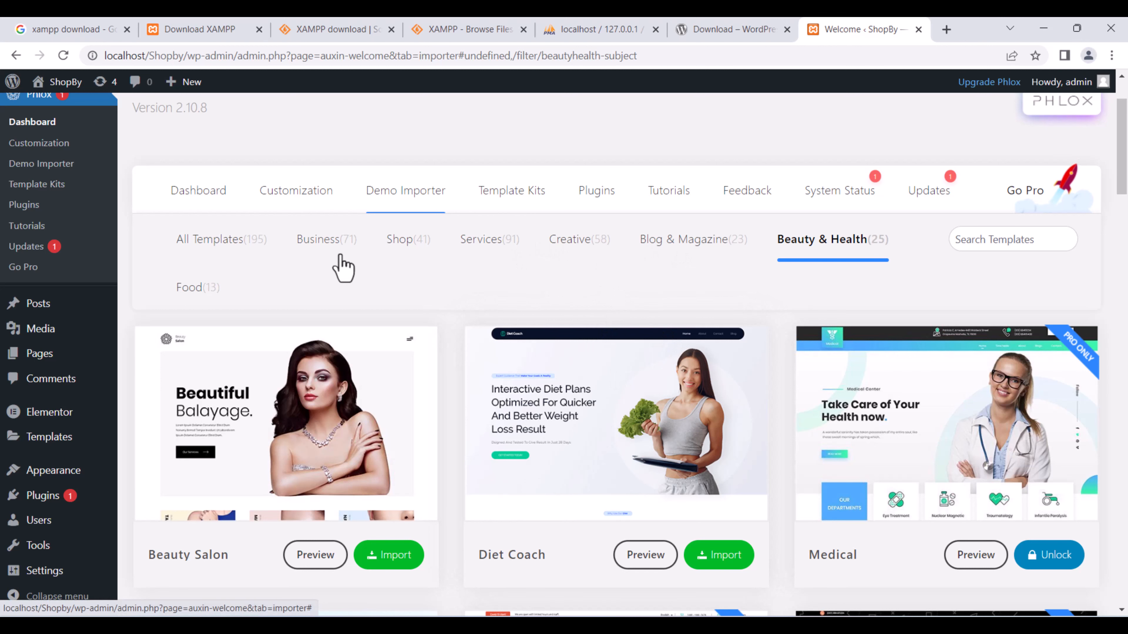
Filter the Demo Importer to the 41 Shop templates and browse them to find Digital Shop.
left_click(404, 245)
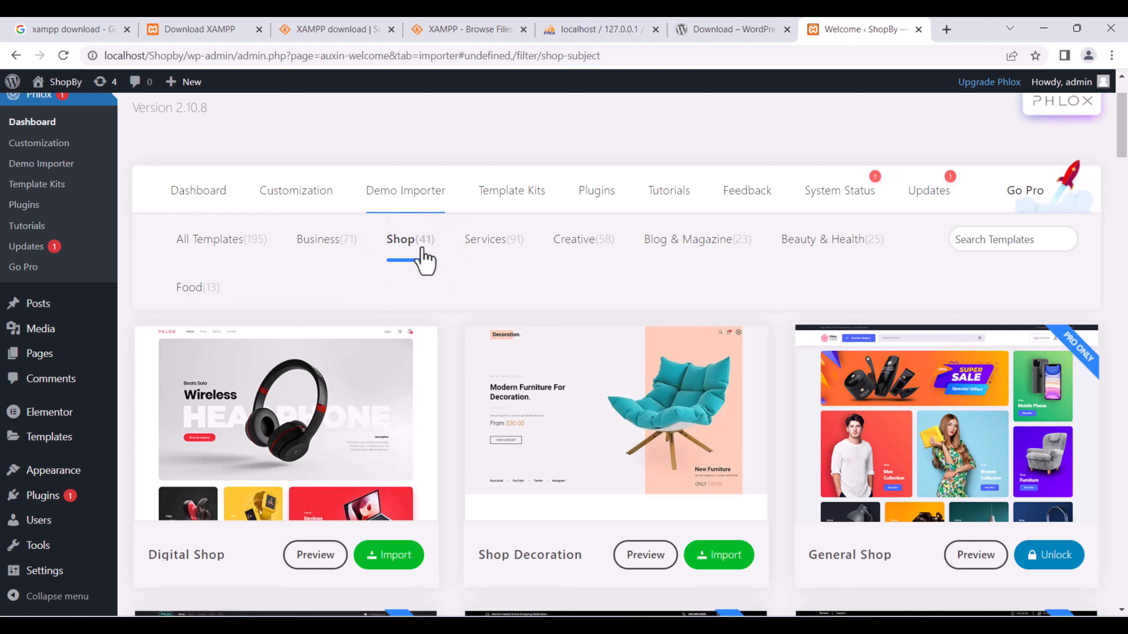
scroll(429, 278, "down", 4)
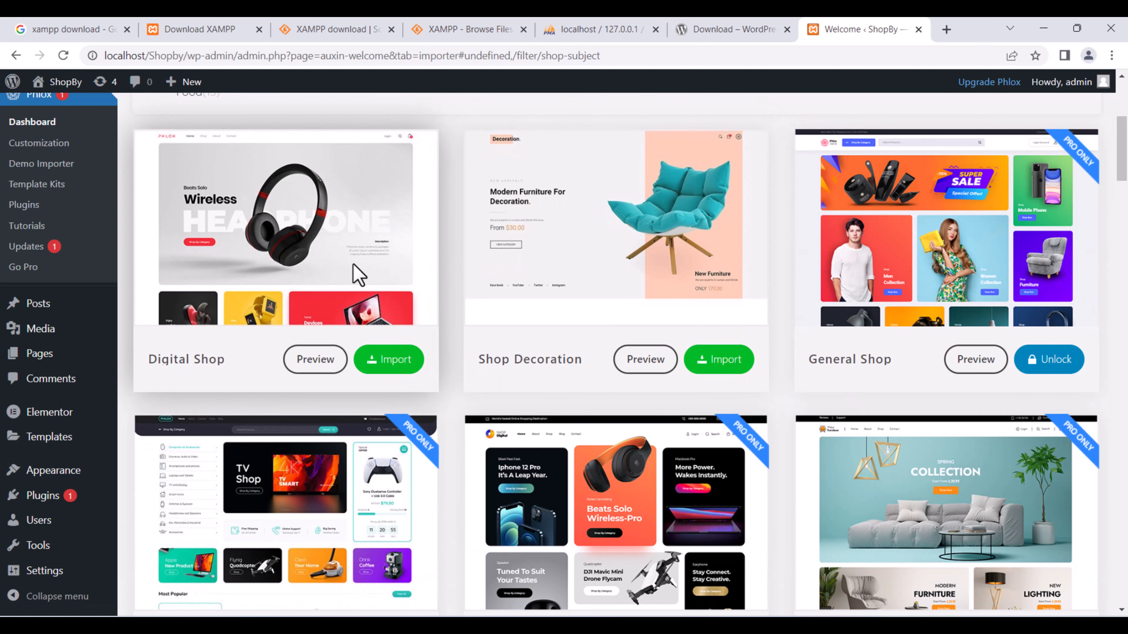
scroll(506, 273, "up", 4)
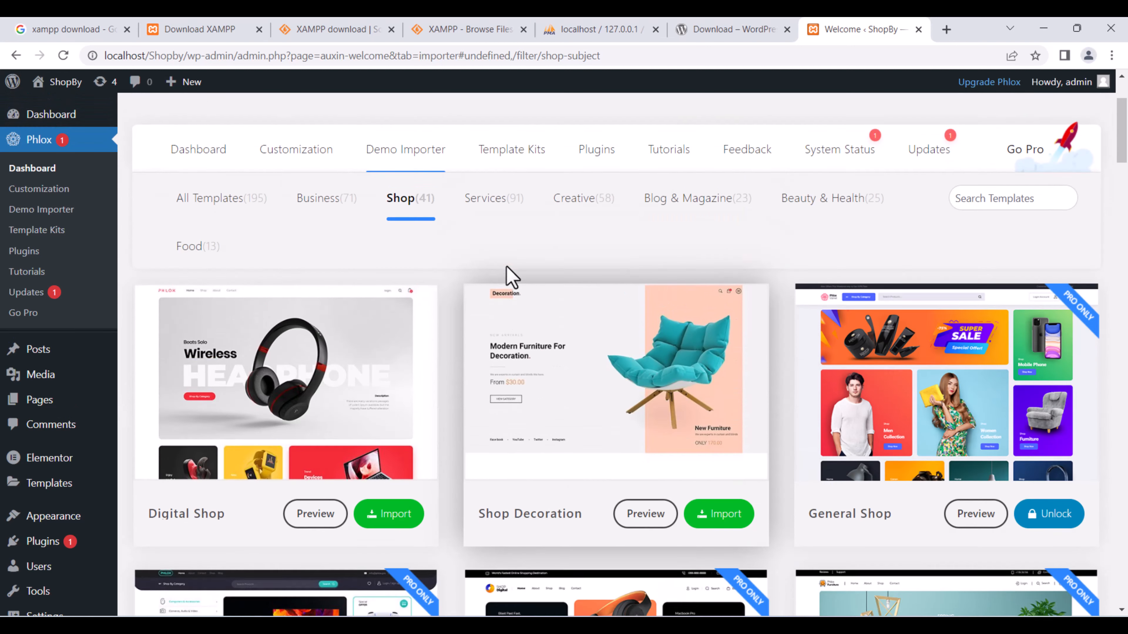
scroll(440, 378, "down", 2)
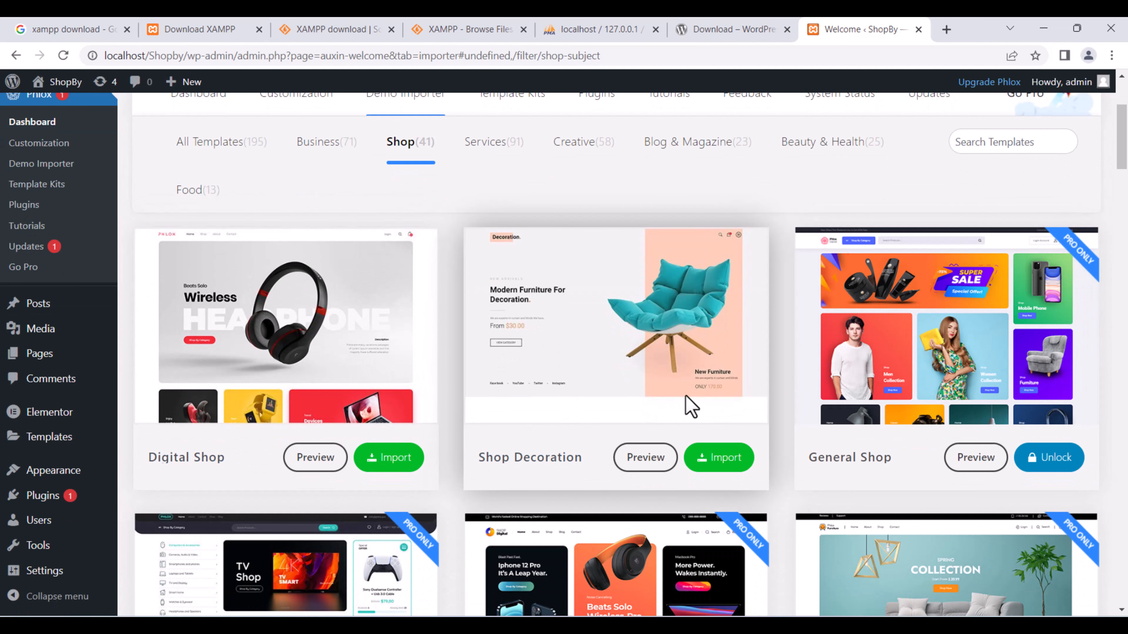
scroll(687, 402, "down", 20)
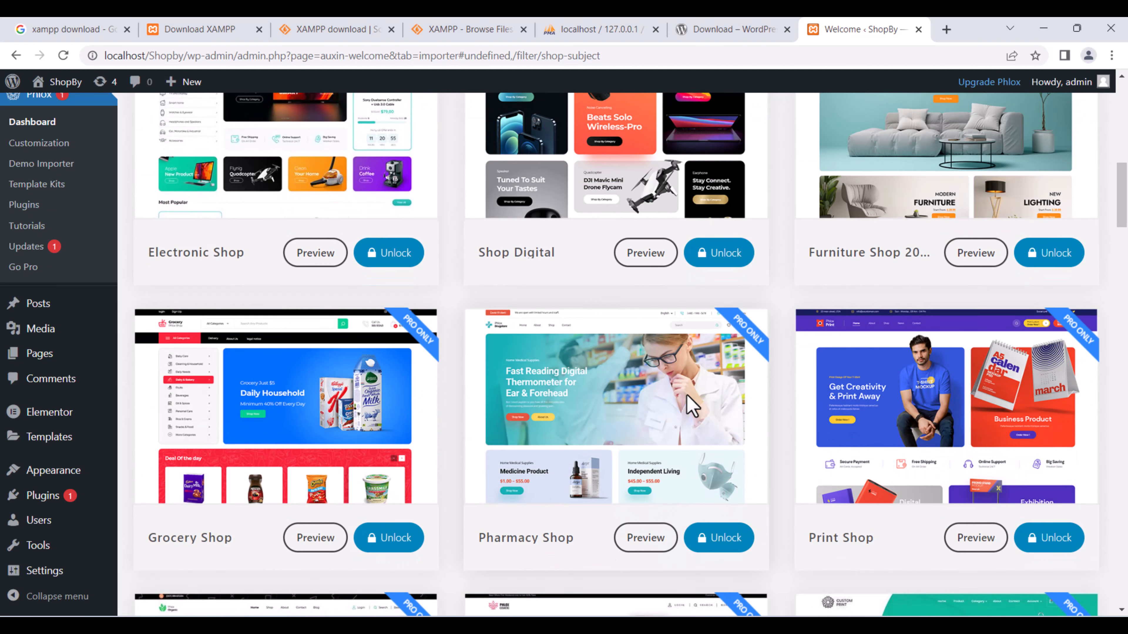
scroll(686, 400, "down", 13)
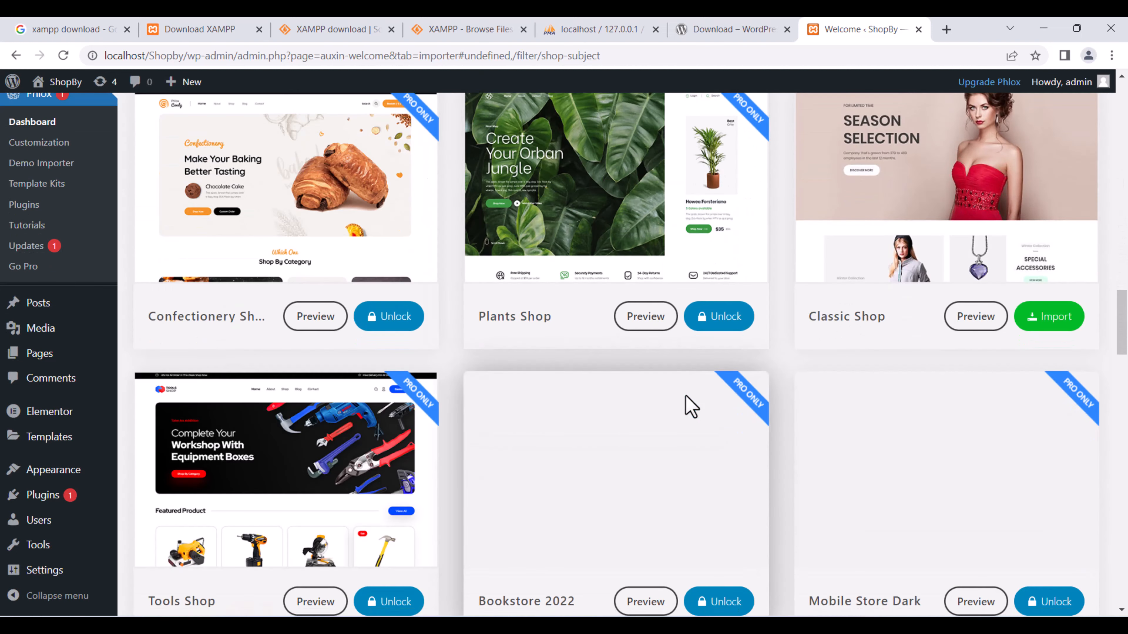
scroll(688, 404, "down", 13)
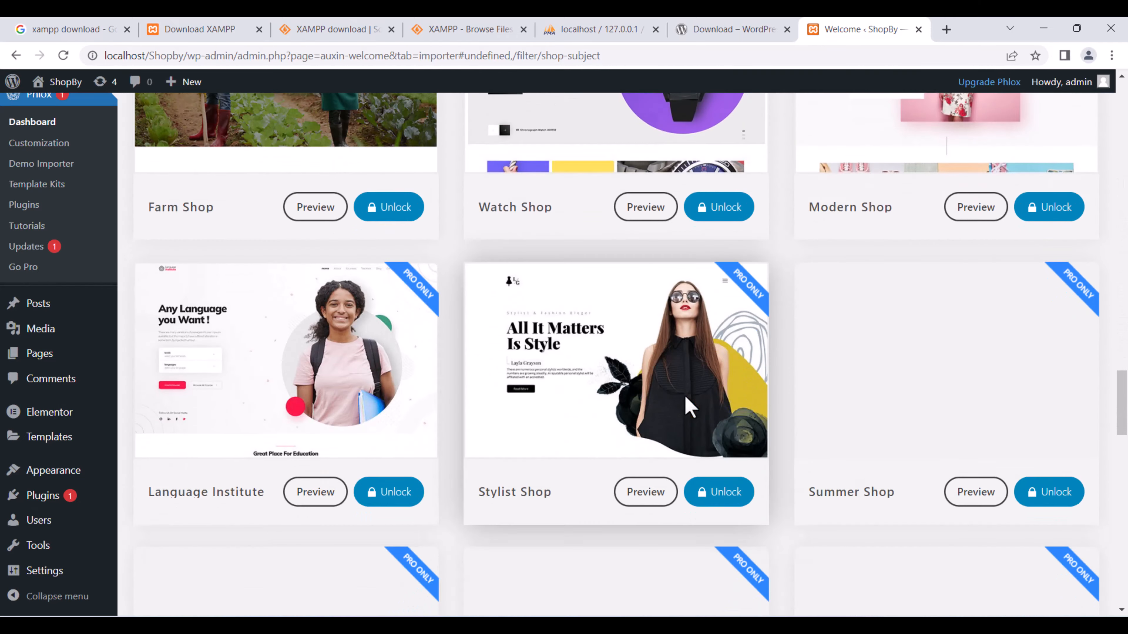
scroll(687, 405, "down", 11)
scroll(686, 405, "up", 20)
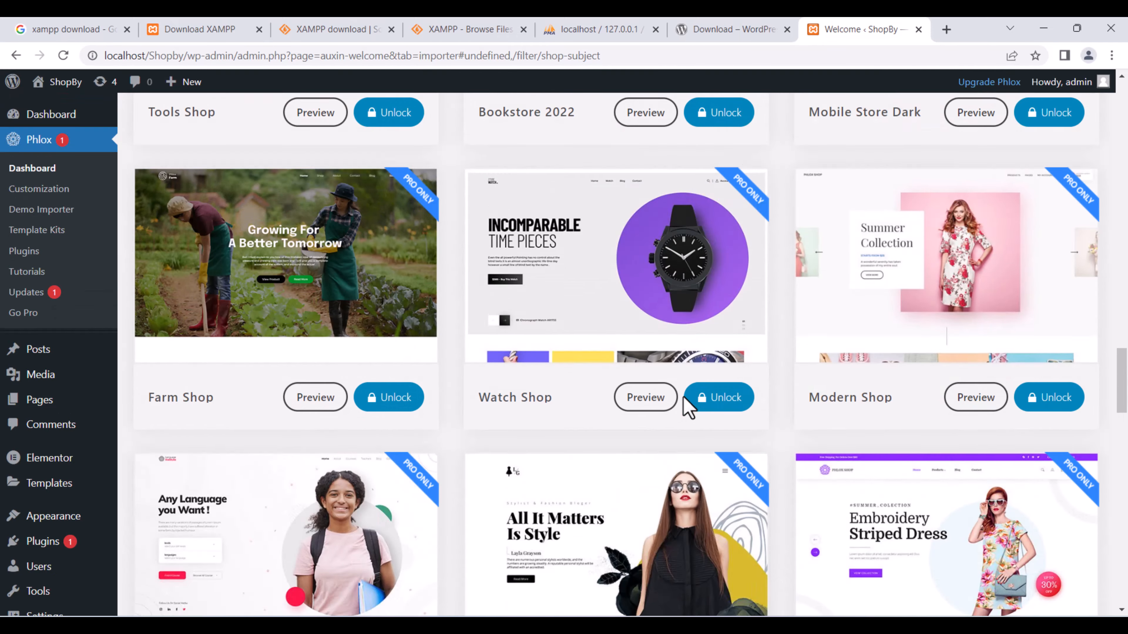
scroll(686, 409, "up", 20)
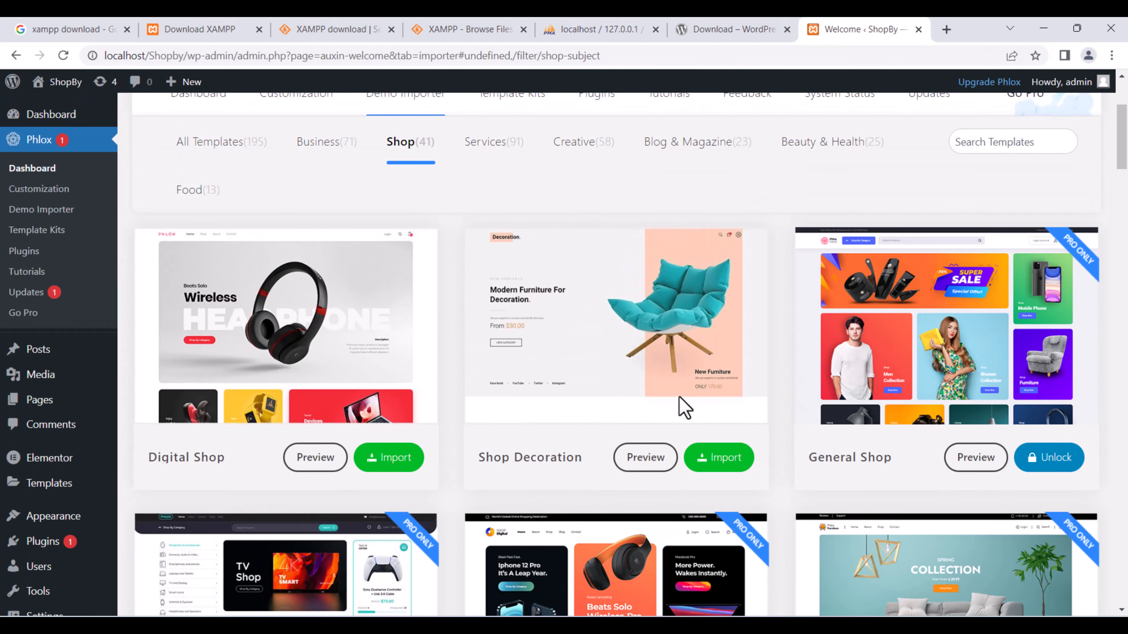
scroll(684, 408, "down", 6)
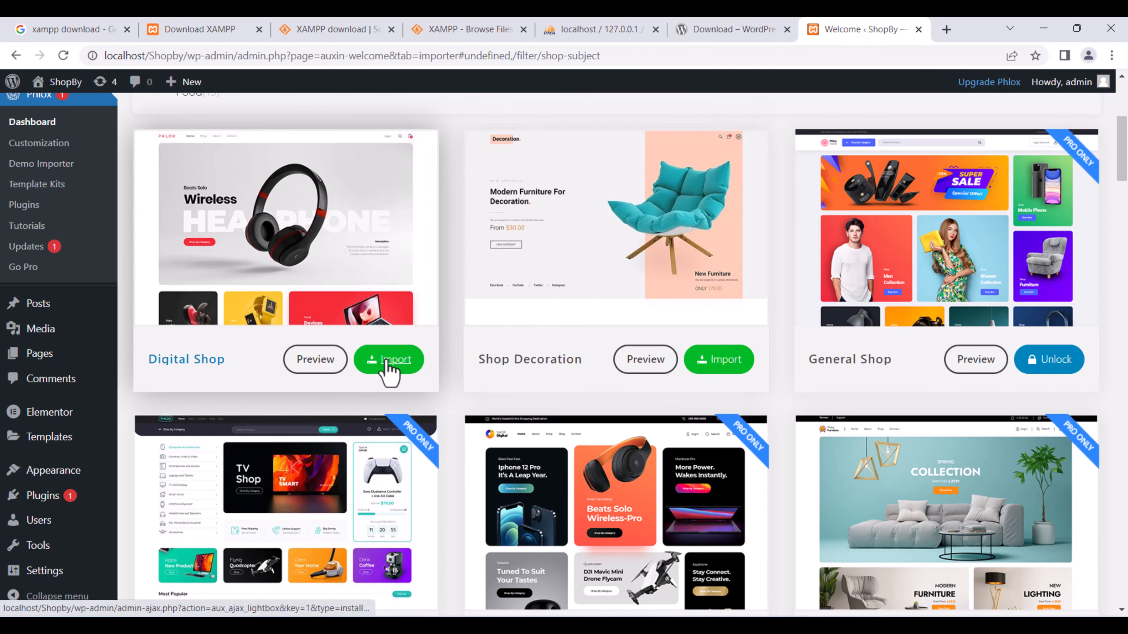
Import the Digital Shop demo, accept the clean-install notice, and install its required plugins, WooCommerce first.
left_click(382, 368)
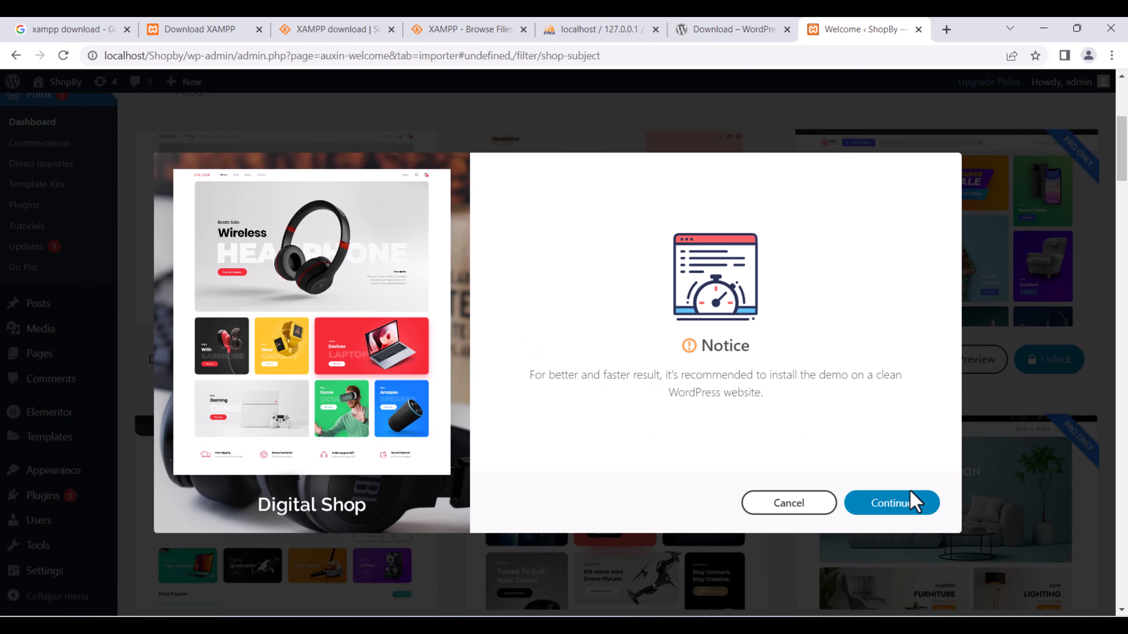
left_click(909, 511)
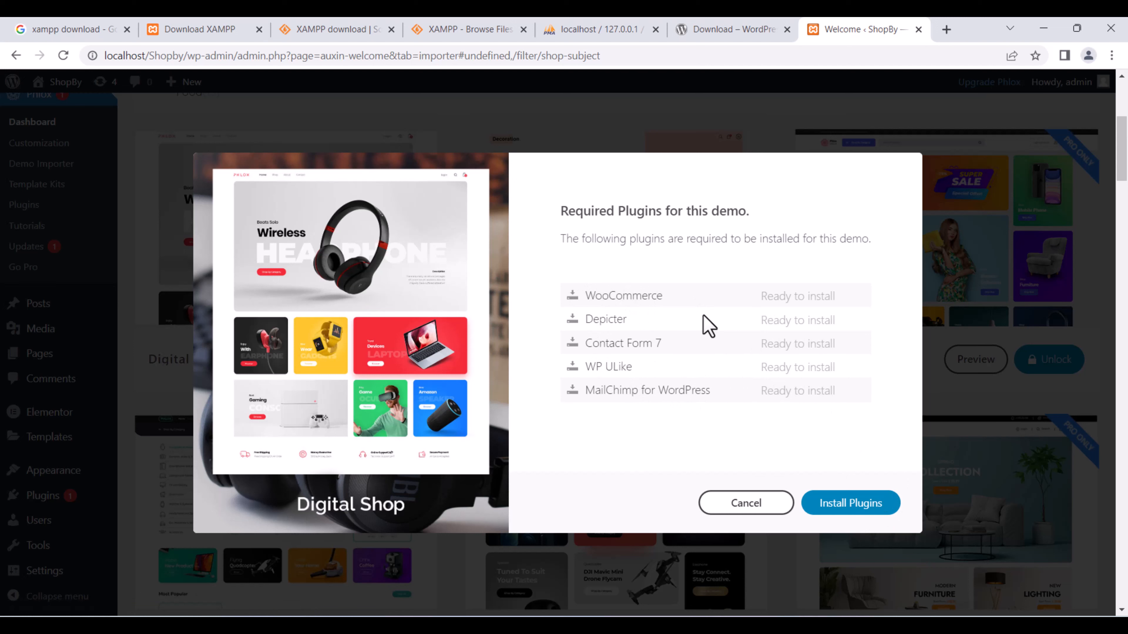
left_click(840, 508)
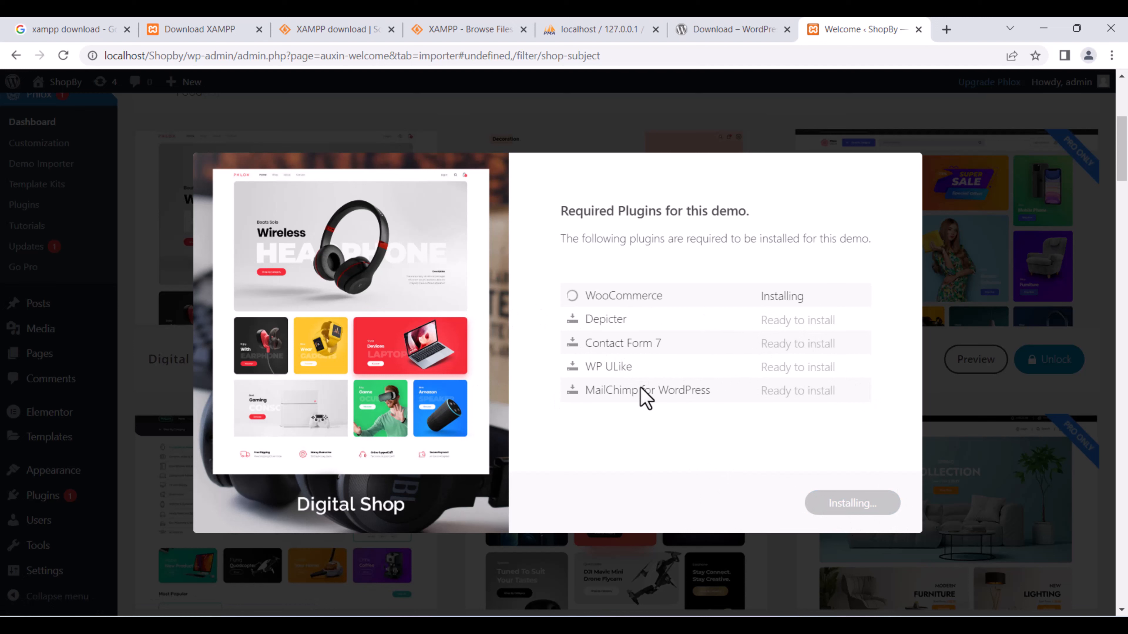
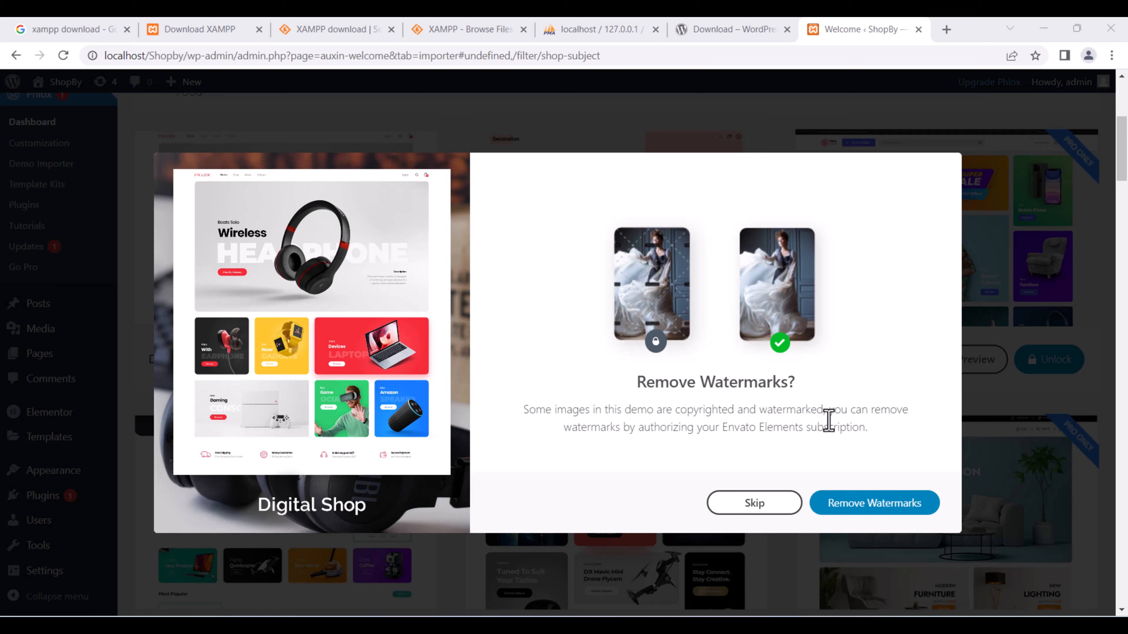
Skip the Envato watermark-removal offer and import the Complete pre-build Website with its media.
left_click(869, 506)
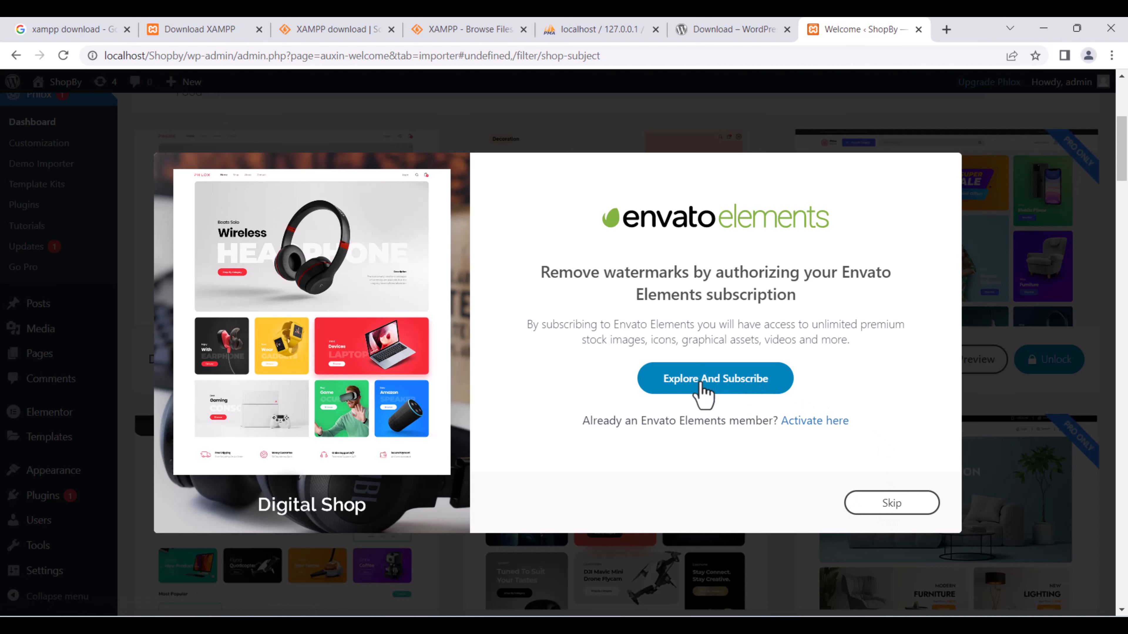
left_click(913, 502)
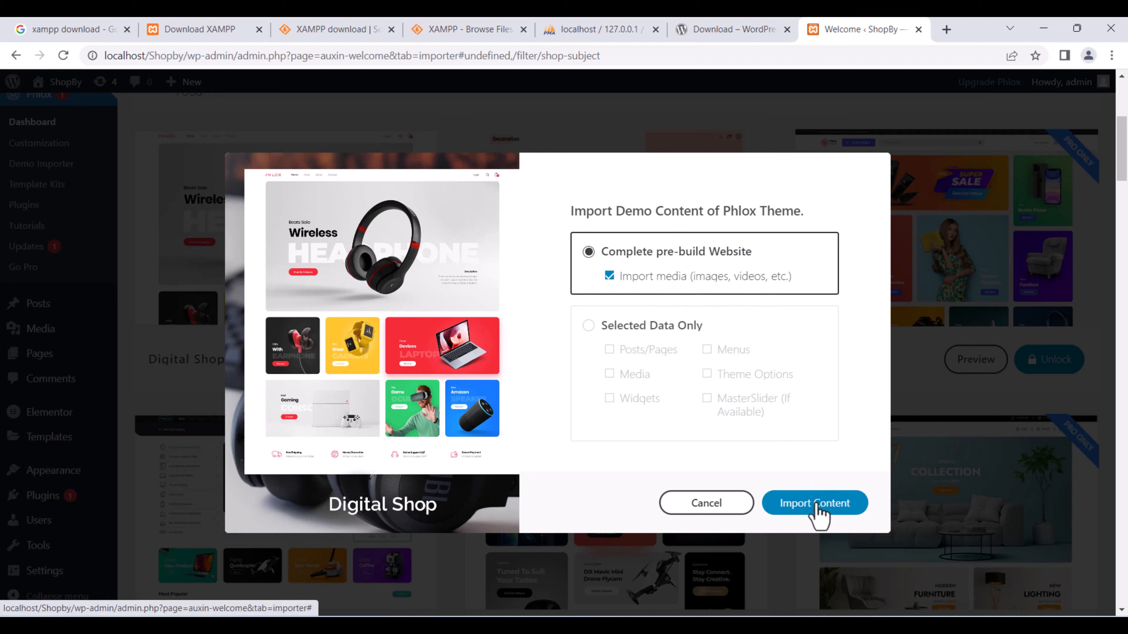
left_click(588, 329)
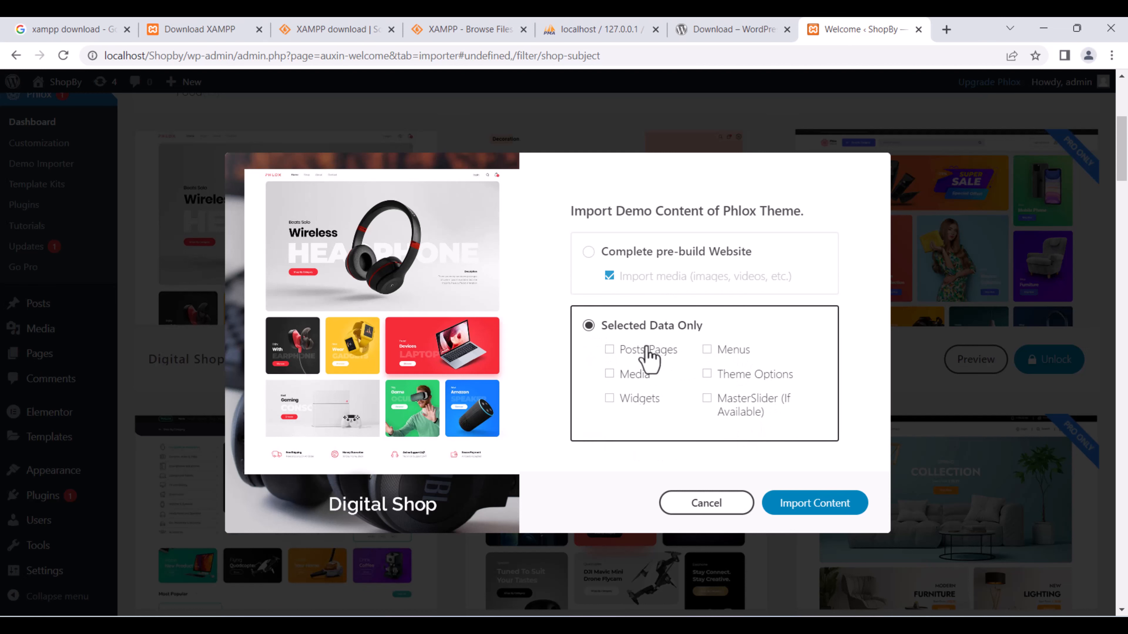
left_click(588, 253)
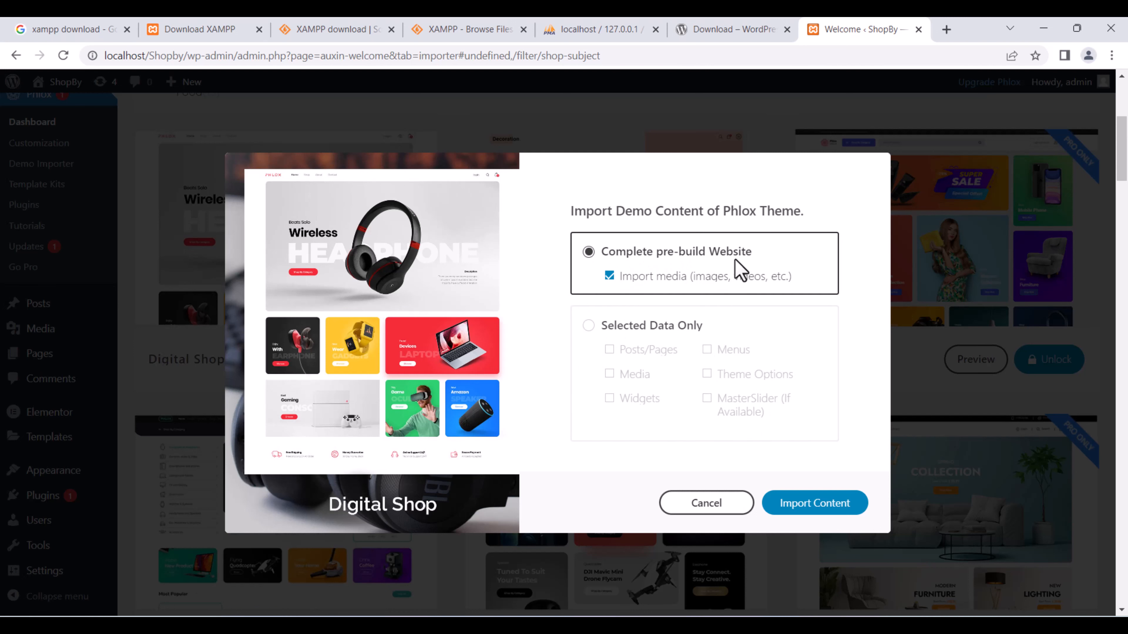
left_click(810, 513)
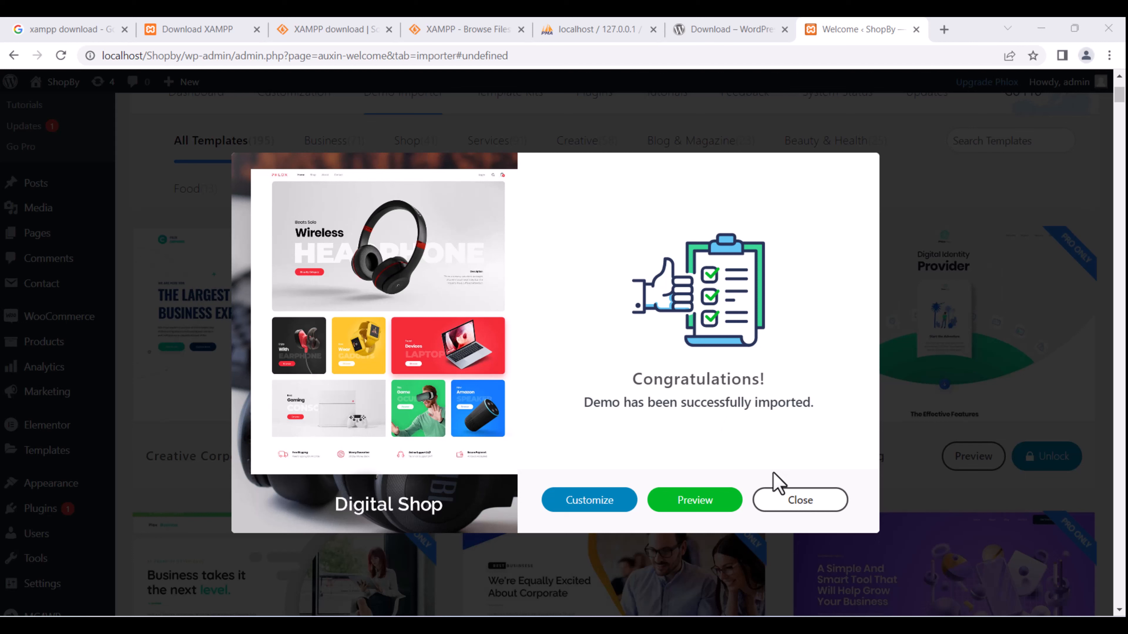
Close the Congratulations message once the Digital Shop import finishes.
left_click(790, 512)
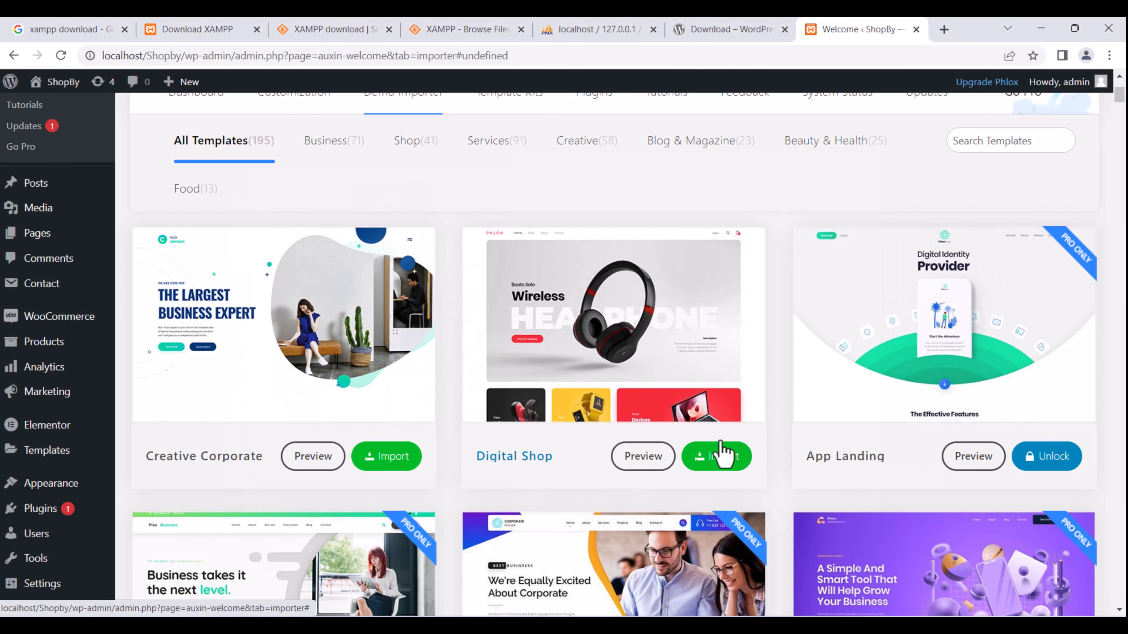
Open the ShopBy site in a new tab and close the leftover XAMPP, phpMyAdmin and WordPress download tabs.
mouse_move(51, 89)
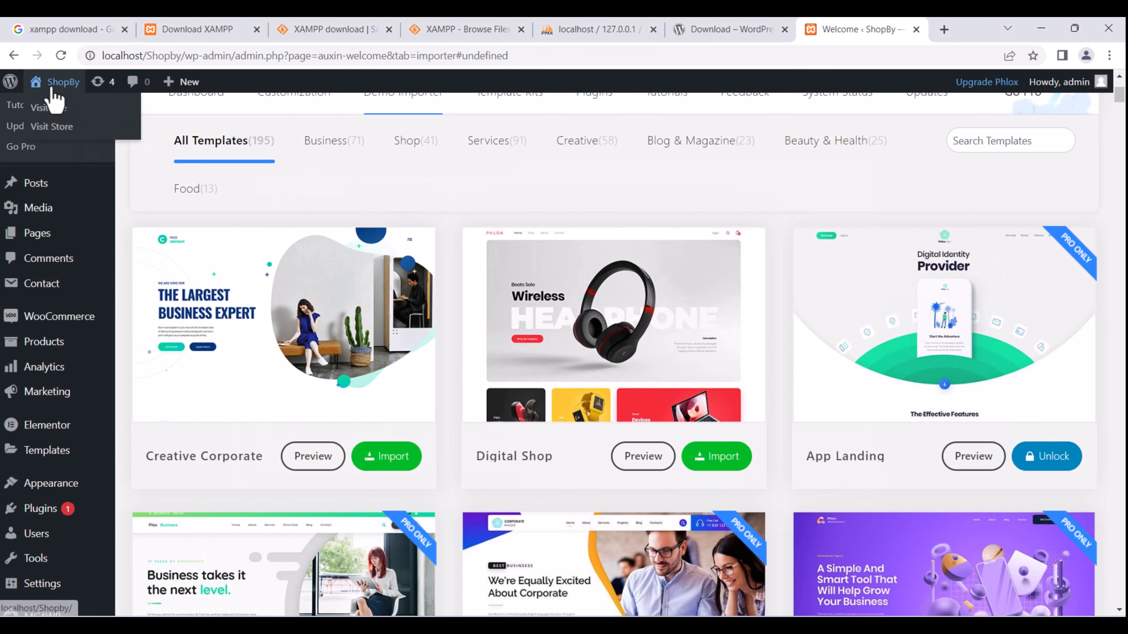
right_click(63, 109)
left_click(95, 120)
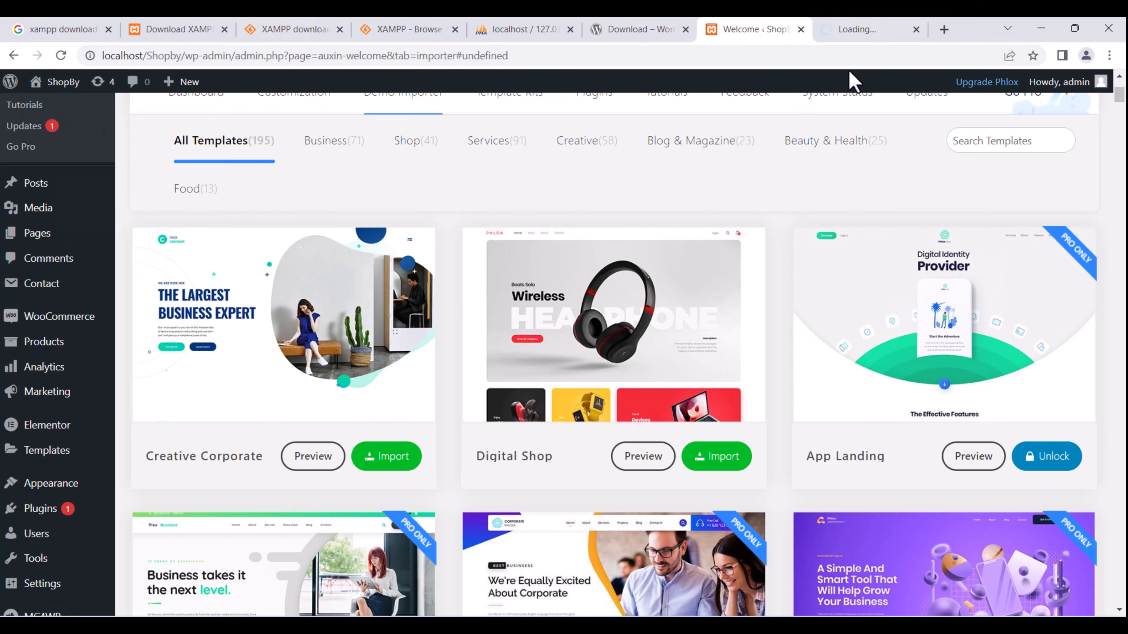
left_click(106, 32)
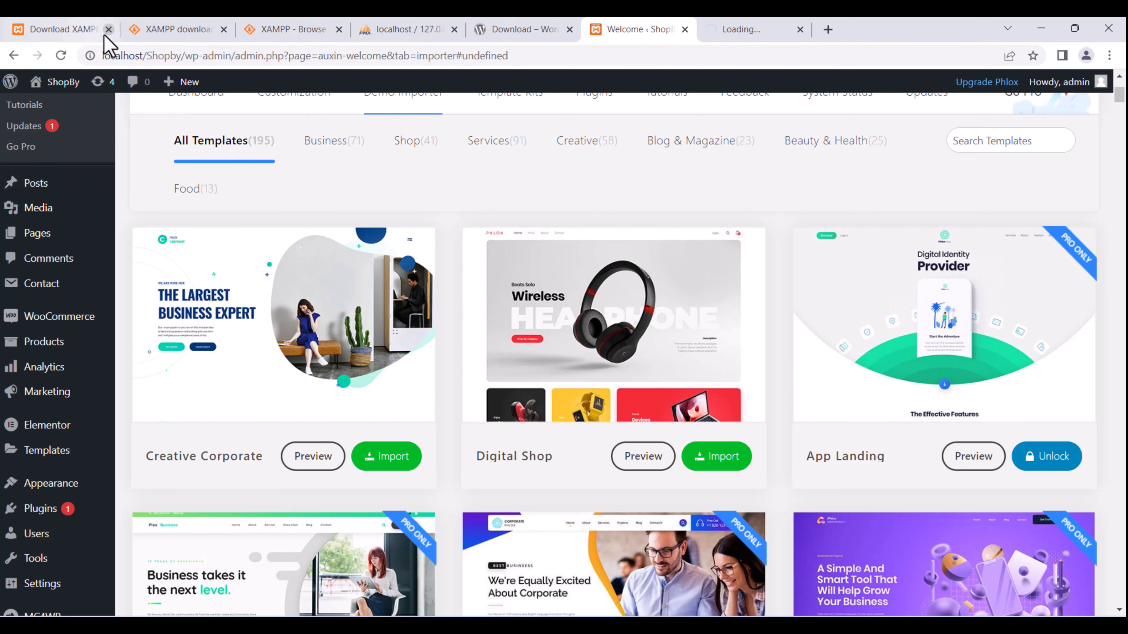
left_click(106, 31)
left_click(106, 31)
left_click(107, 31)
left_click(106, 32)
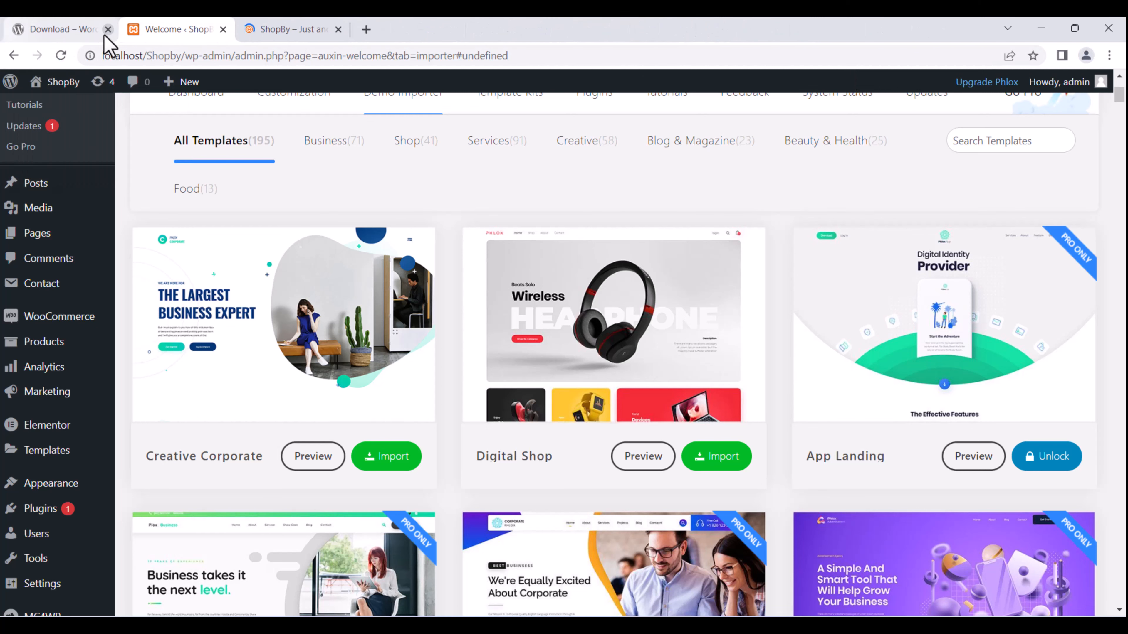
left_click(106, 32)
Browse the ShopBy home page, then go to its Shop page.
left_click(162, 25)
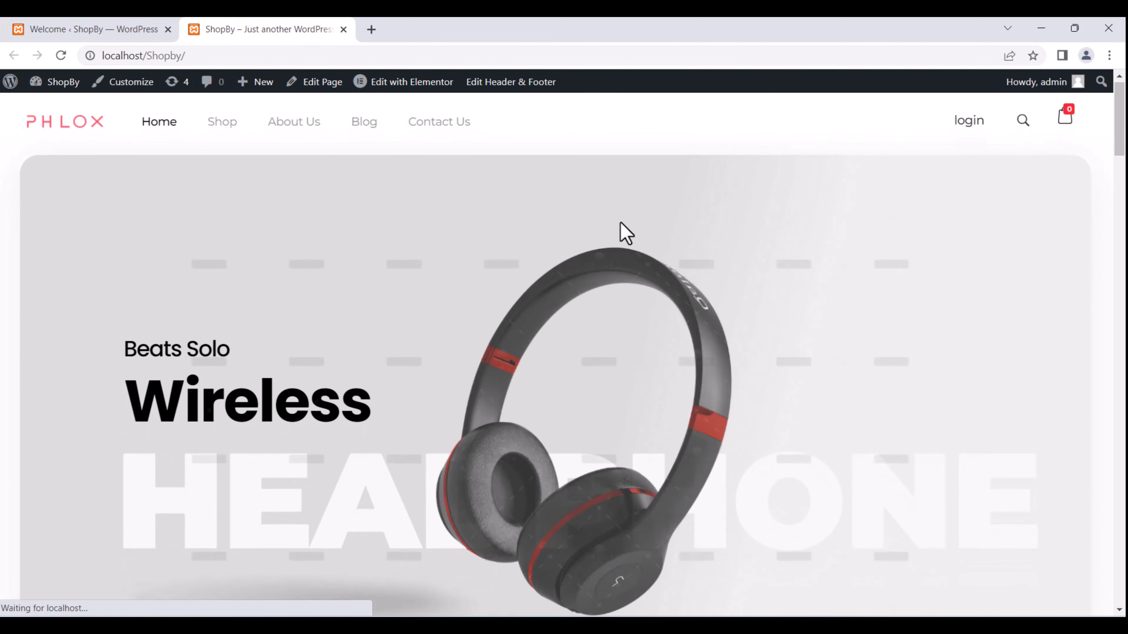
scroll(626, 232, "down", 10)
scroll(626, 234, "down", 15)
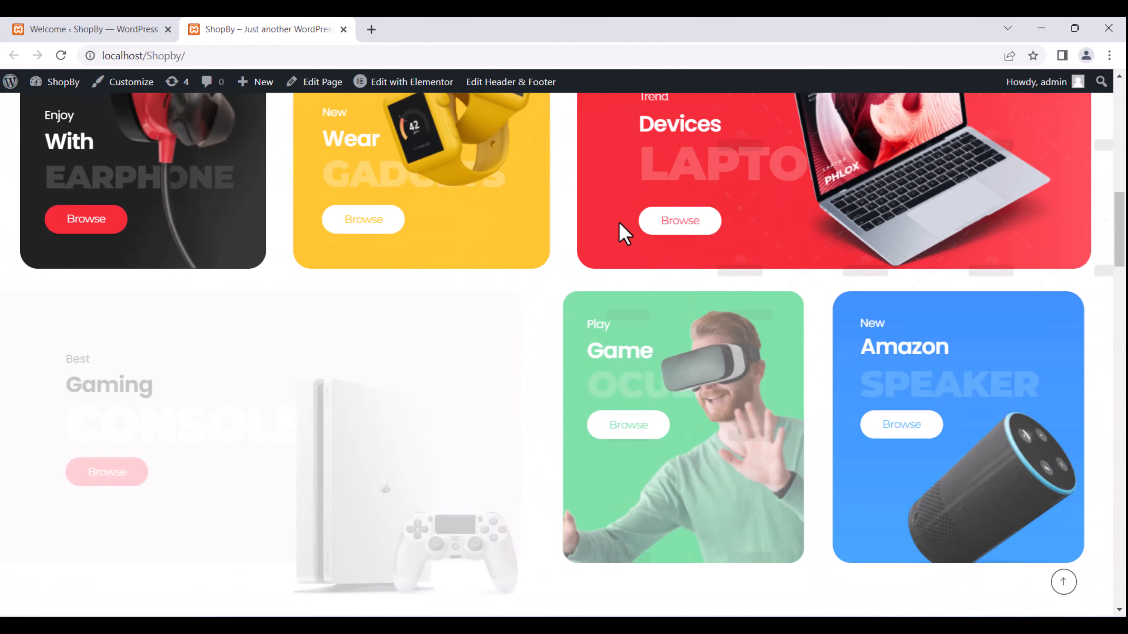
scroll(624, 234, "down", 5)
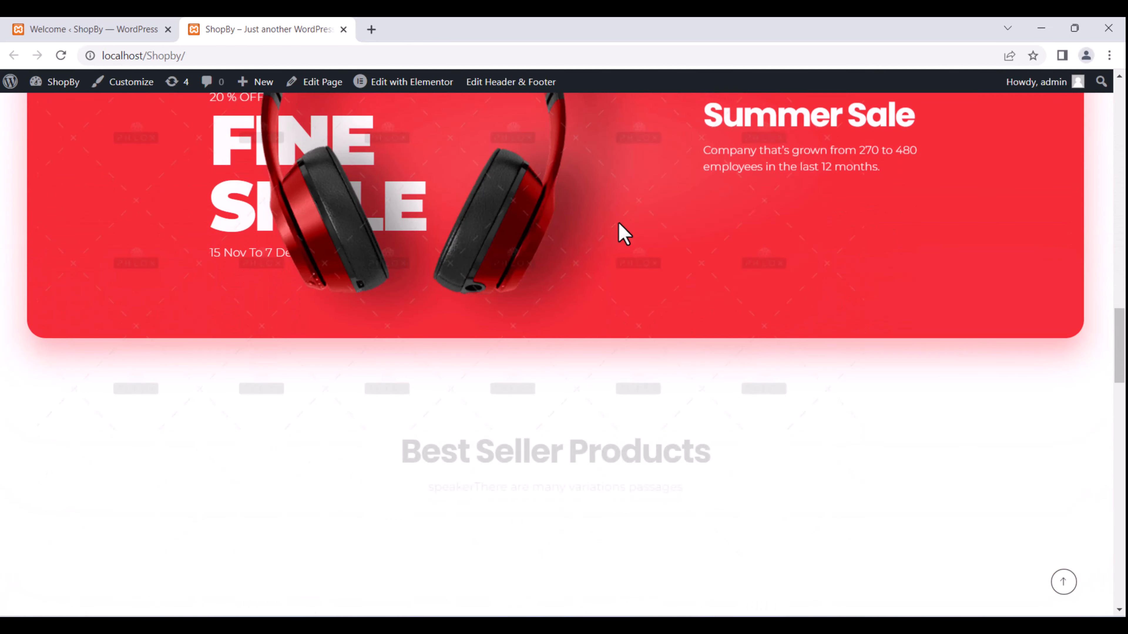
mouse_move(404, 82)
scroll(531, 259, "down", 15)
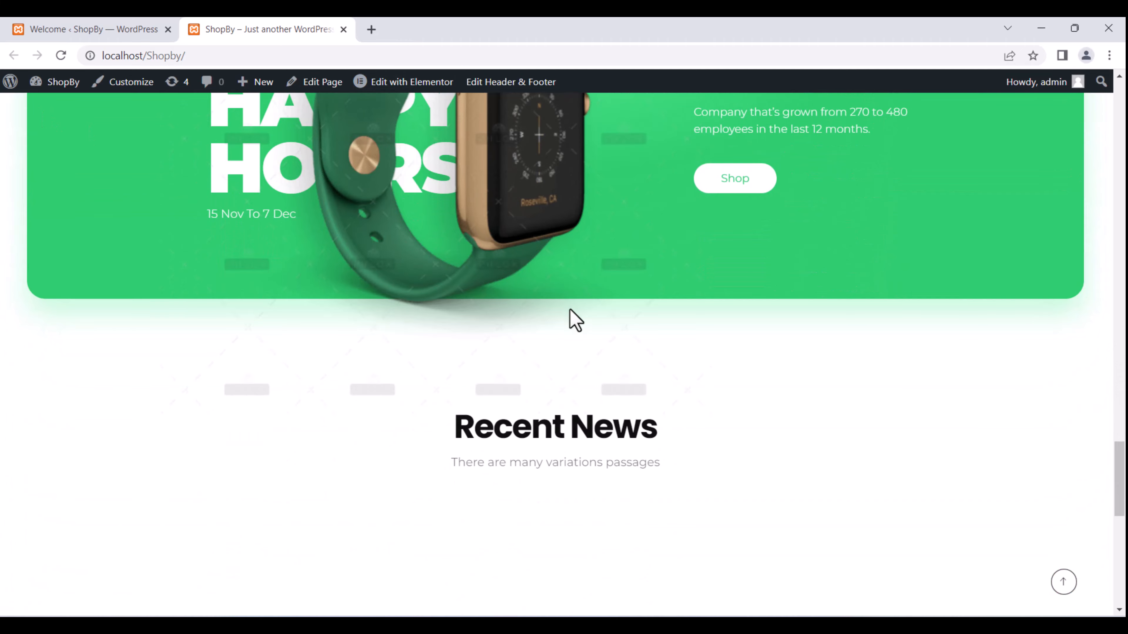
scroll(559, 329, "down", 12)
scroll(546, 316, "up", 15)
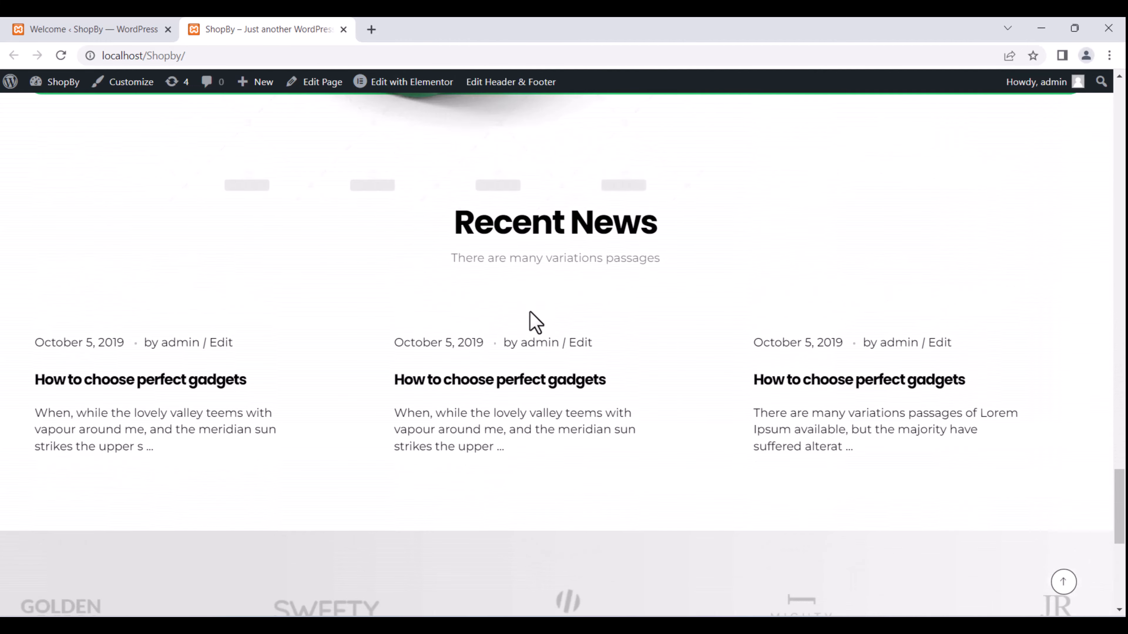
scroll(509, 307, "up", 15)
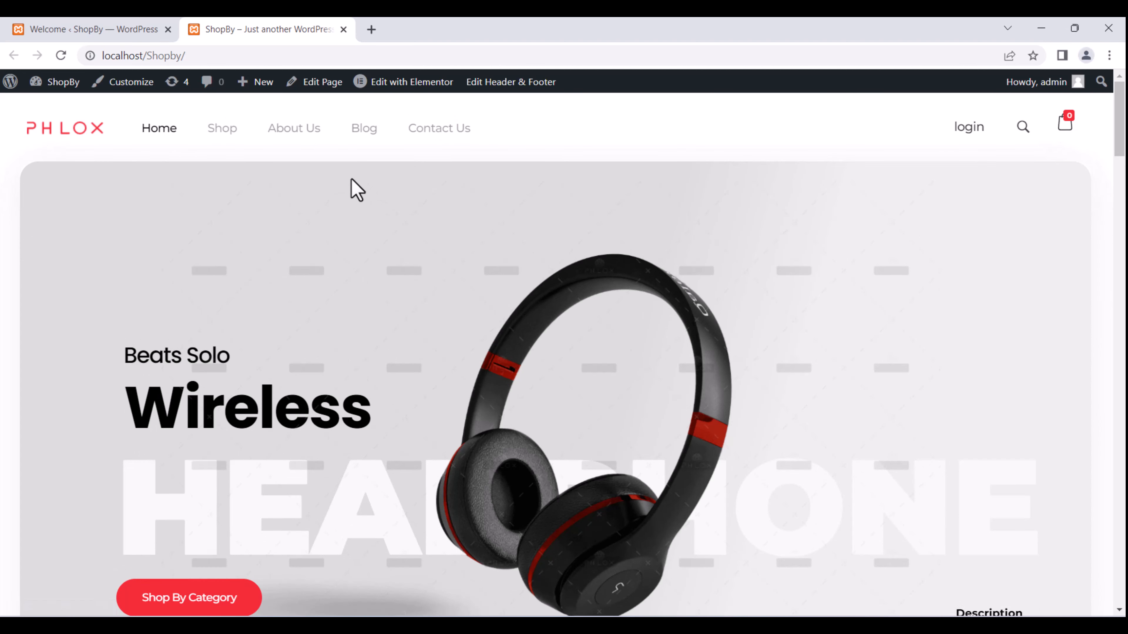
scroll(429, 302, "down", 6)
scroll(428, 299, "up", 6)
left_click(222, 132)
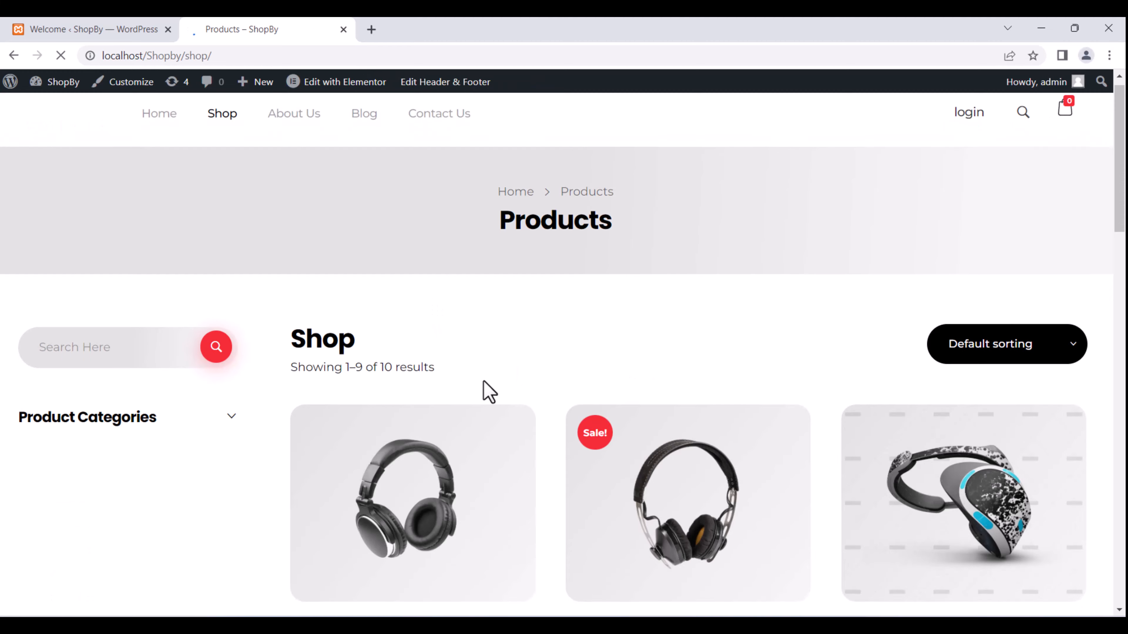
Scroll through the Shop product grid, including the $995.00 Beats headphones, and back to the top.
scroll(484, 380, "down", 5)
scroll(483, 381, "up", 5)
scroll(484, 382, "down", 2)
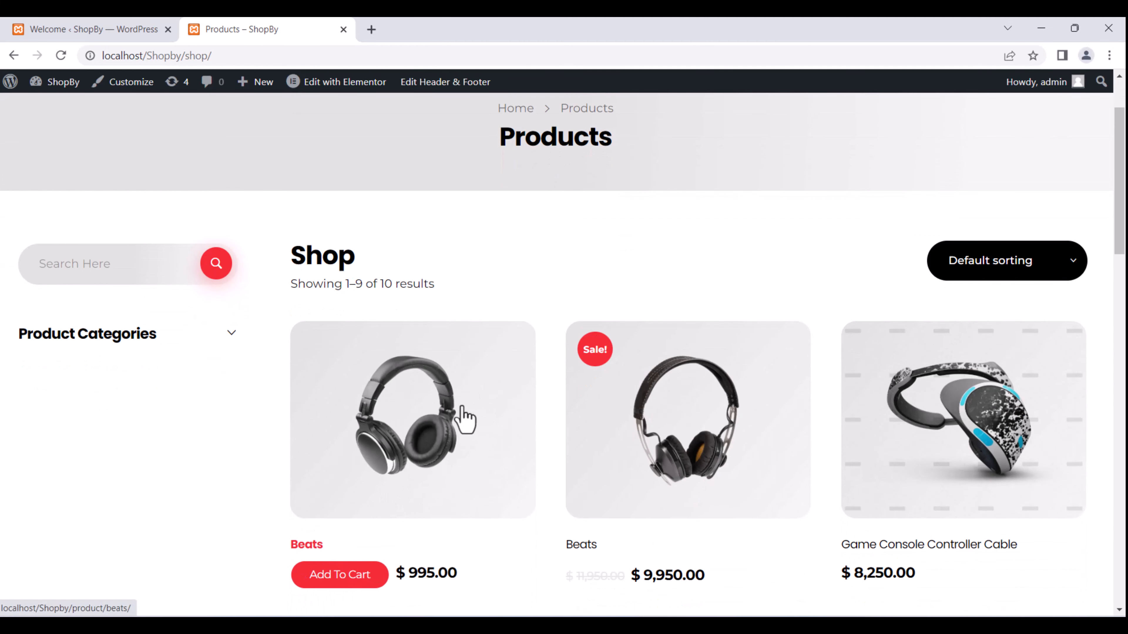
scroll(465, 418, "down", 4)
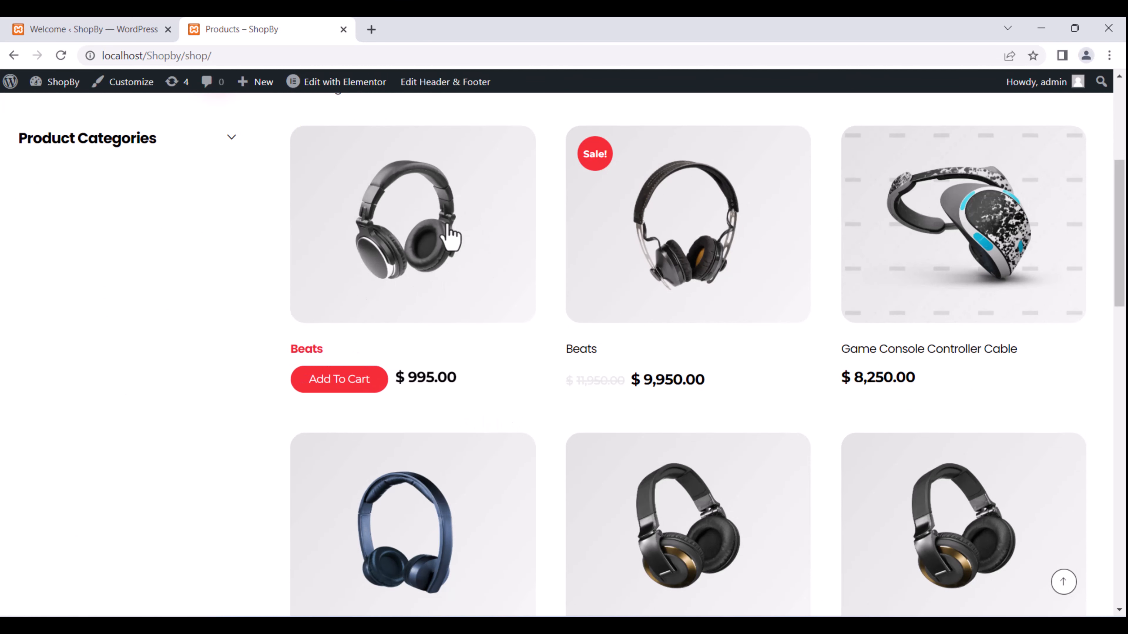
scroll(446, 235, "up", 1)
scroll(446, 235, "up", 3)
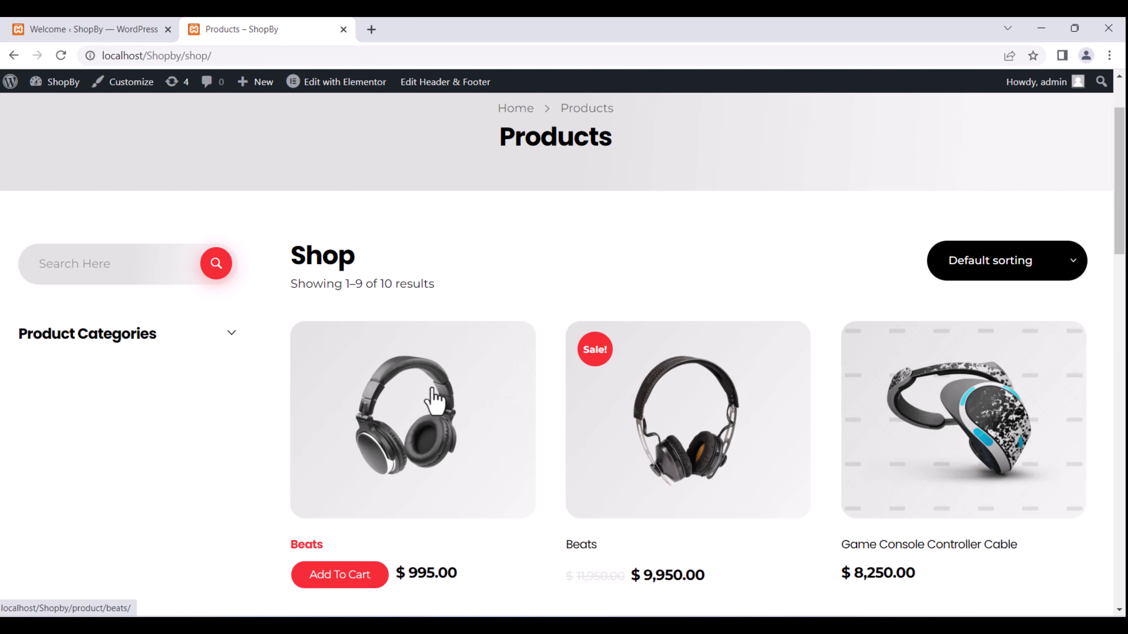
scroll(433, 402, "down", 2)
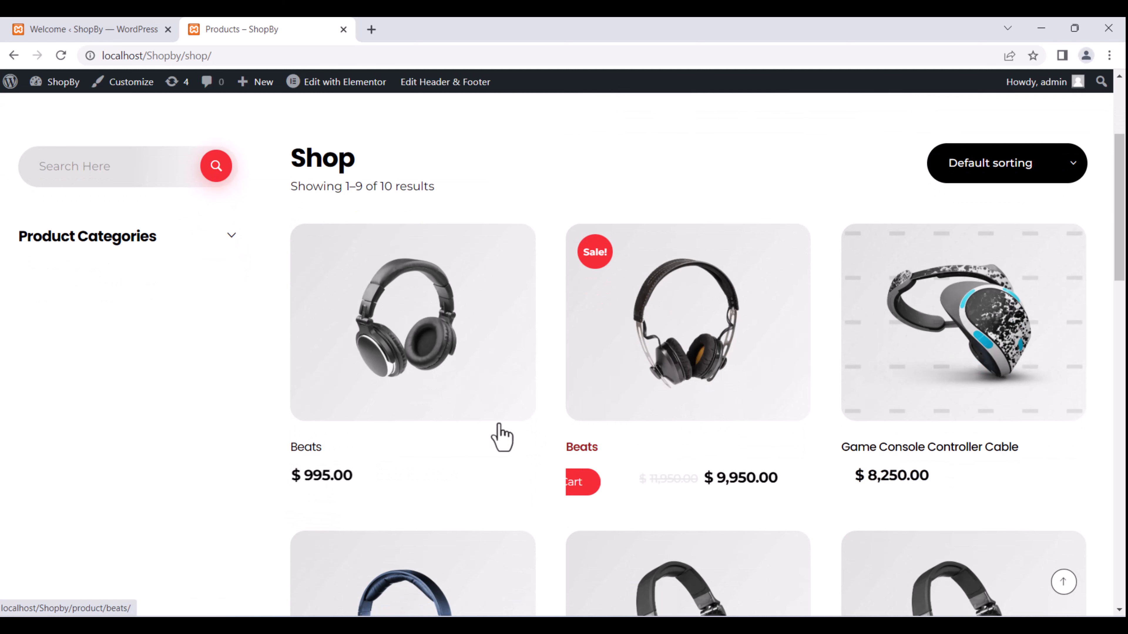
scroll(420, 340, "up", 4)
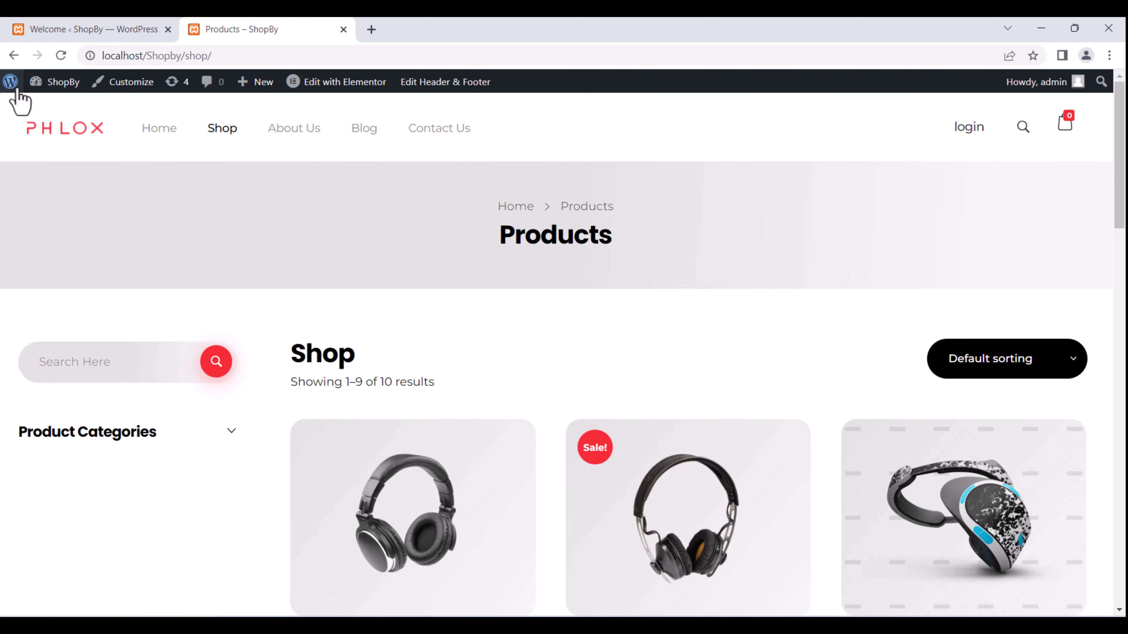
Open the ShopBy Dashboard in a new tab and move that tab to first position.
mouse_move(56, 81)
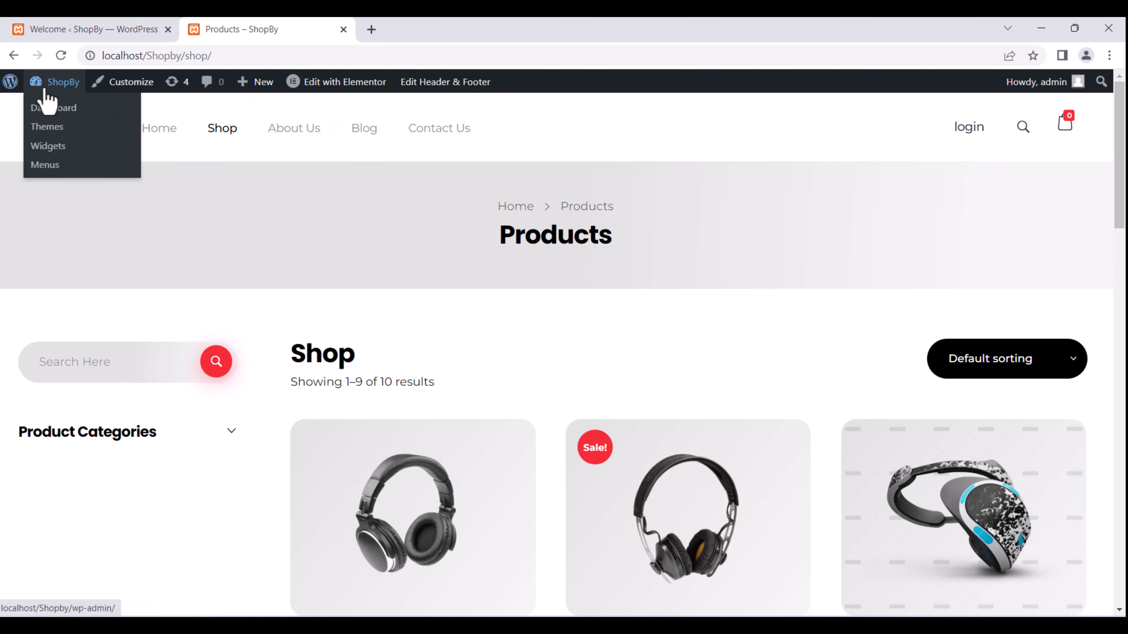
right_click(54, 111)
left_click(85, 118)
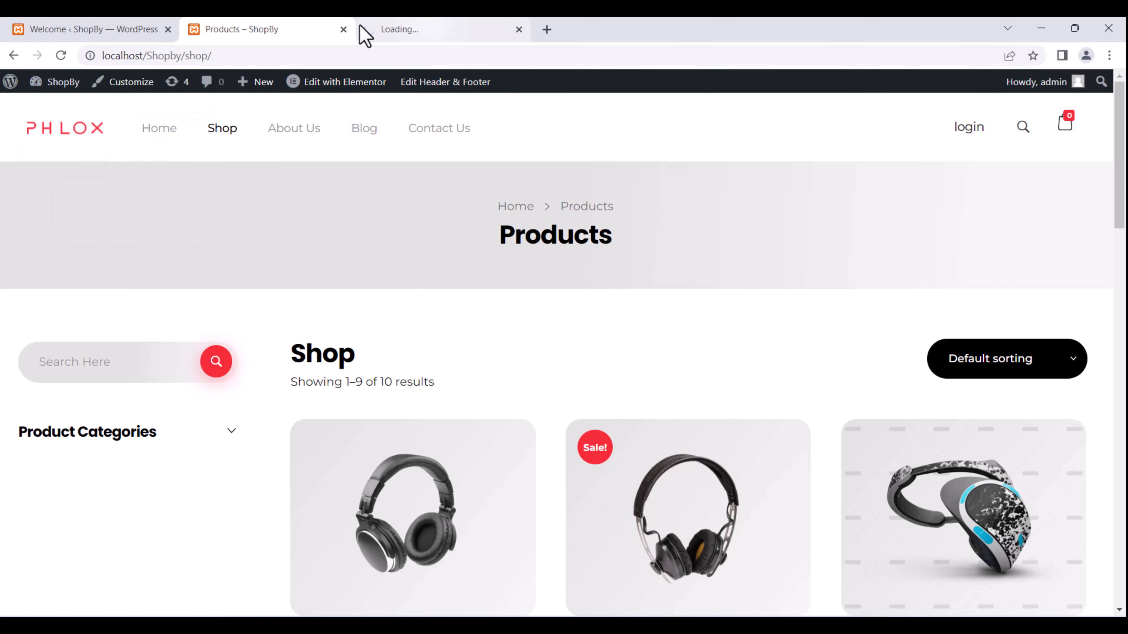
left_click_drag(360, 27, 73, 25)
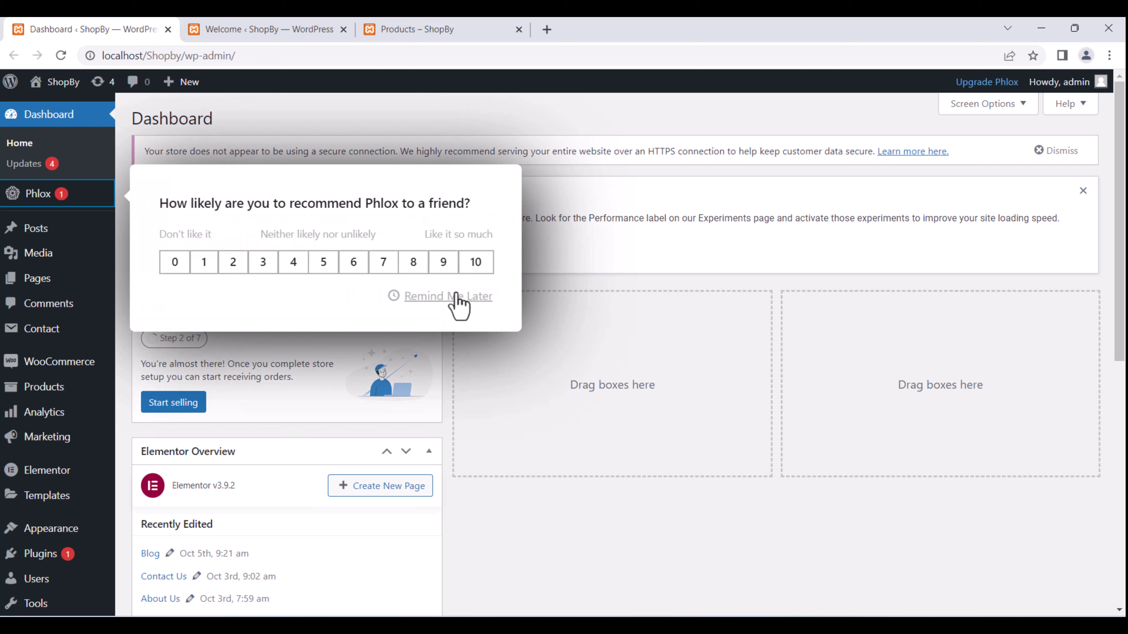
Postpone the Phlox survey, collapse both dashboard boxes, dismiss the Elementor notice, and open All Products.
left_click(459, 293)
left_click(427, 307)
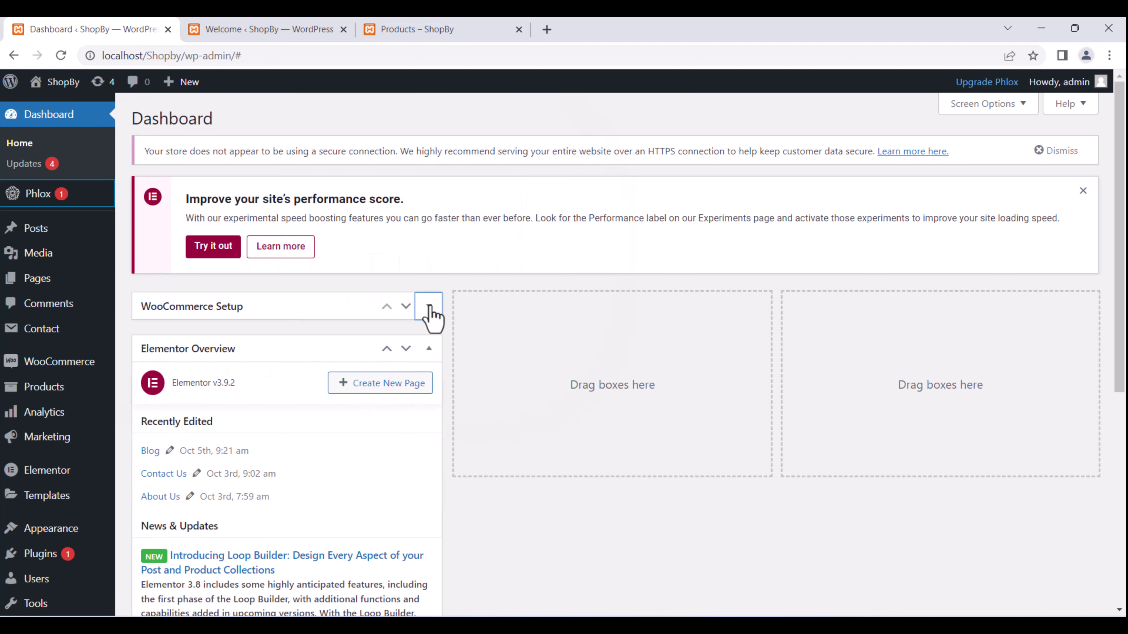
left_click(429, 349)
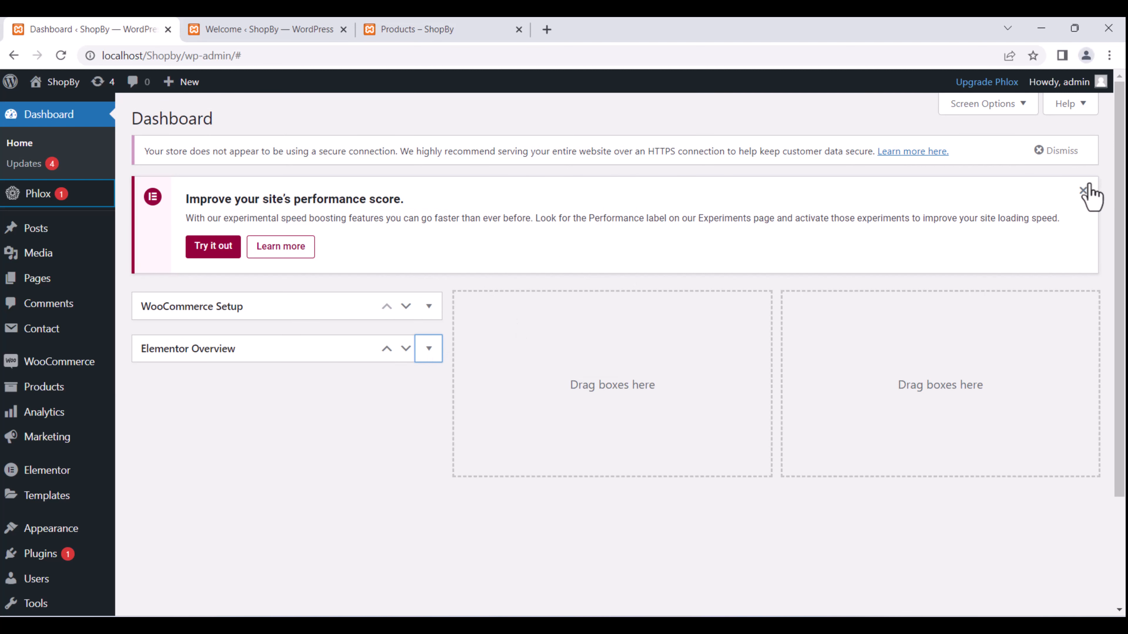
left_click(1083, 191)
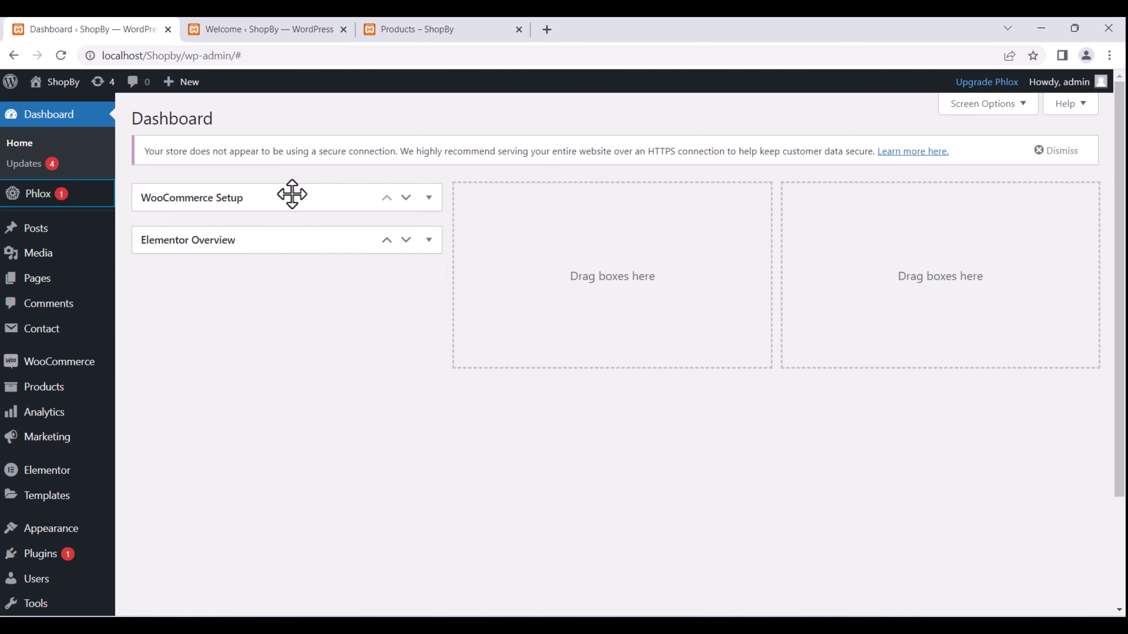
mouse_move(51, 398)
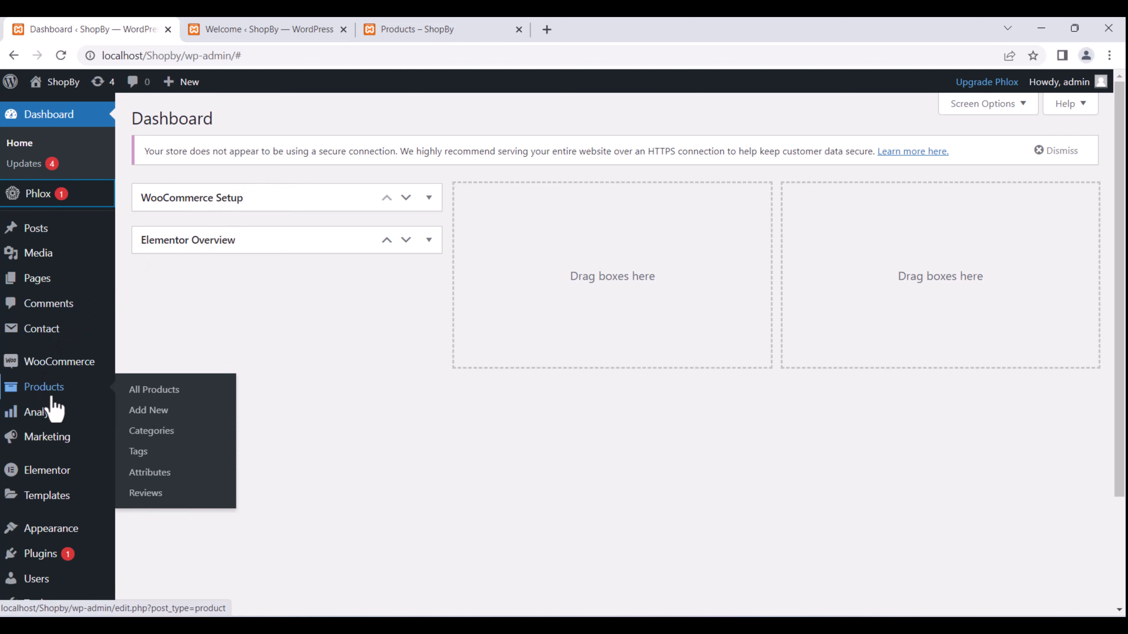
left_click(132, 391)
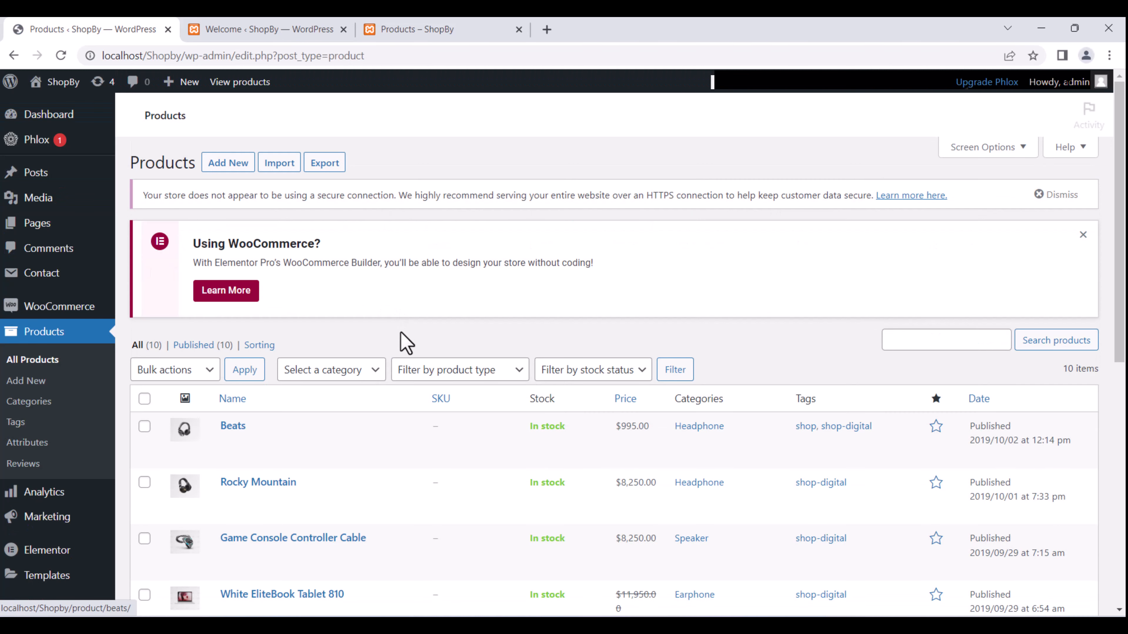
Dismiss the Using WooCommerce notice and open the Beats product for editing.
left_click(1084, 234)
scroll(593, 308, "down", 2)
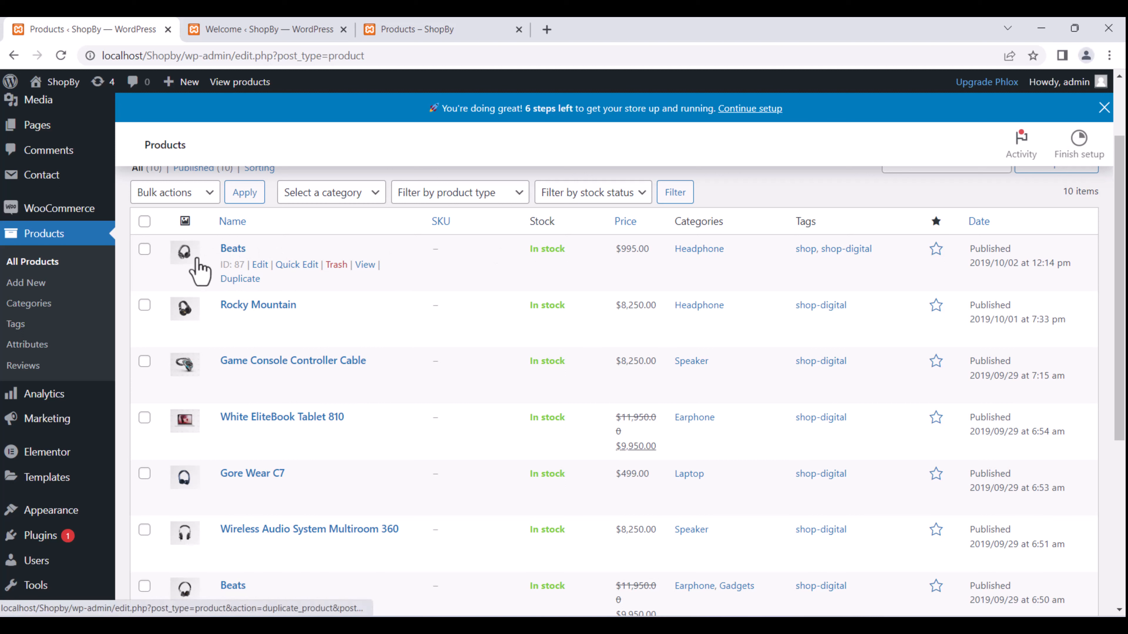
left_click(260, 265)
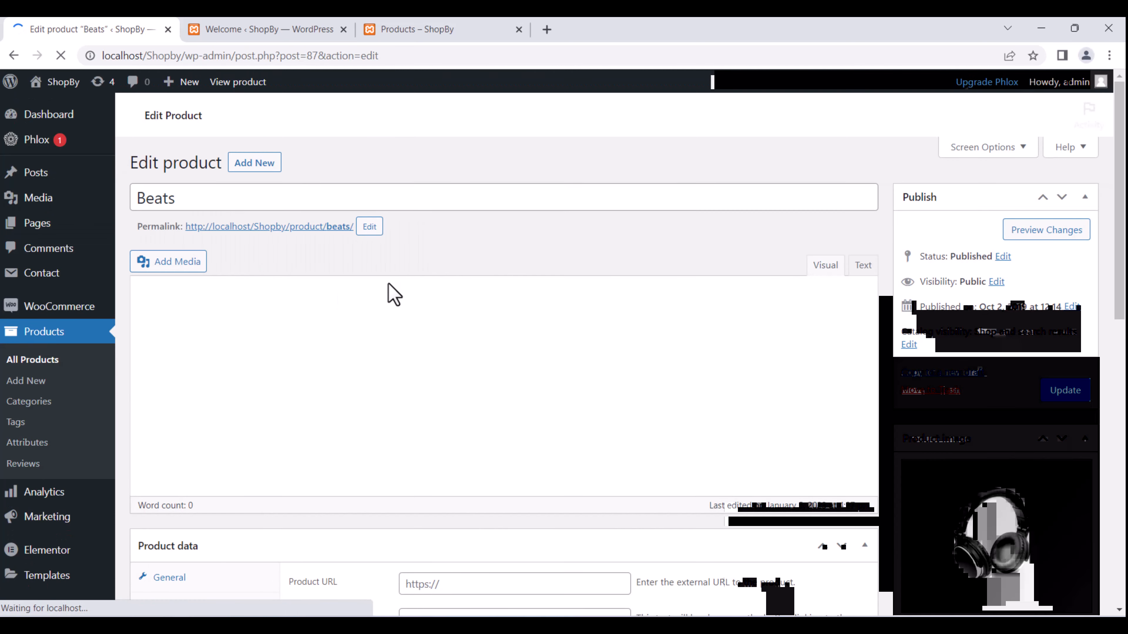
Review the Beats description, then open the Product image dialog from the headphones thumbnail.
scroll(394, 316, "down", 2)
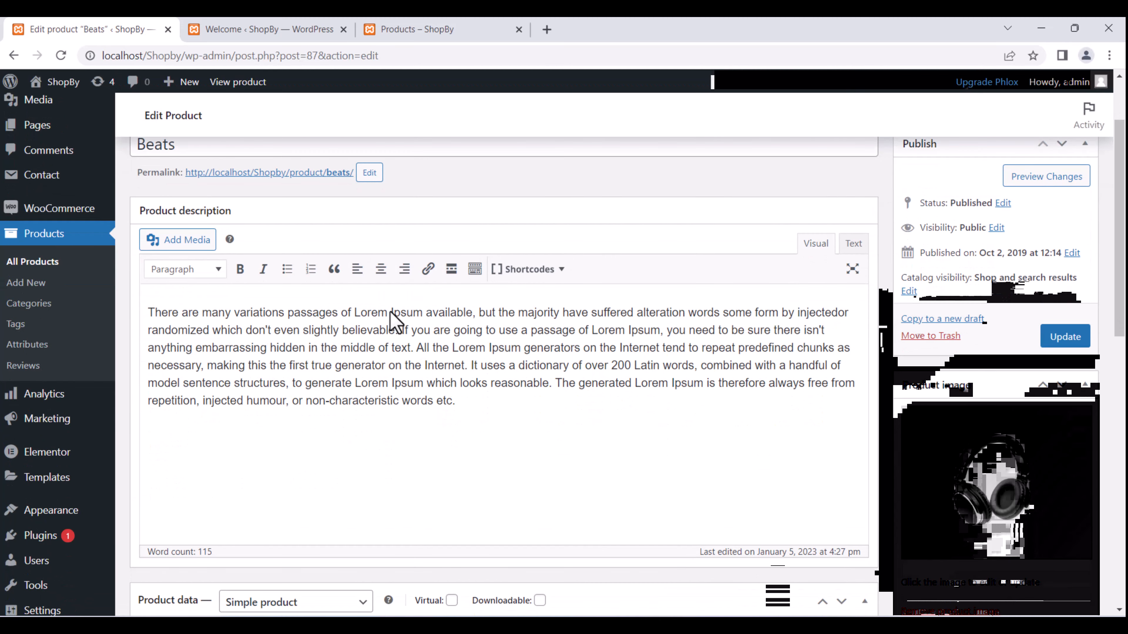
scroll(391, 307, "up", 2)
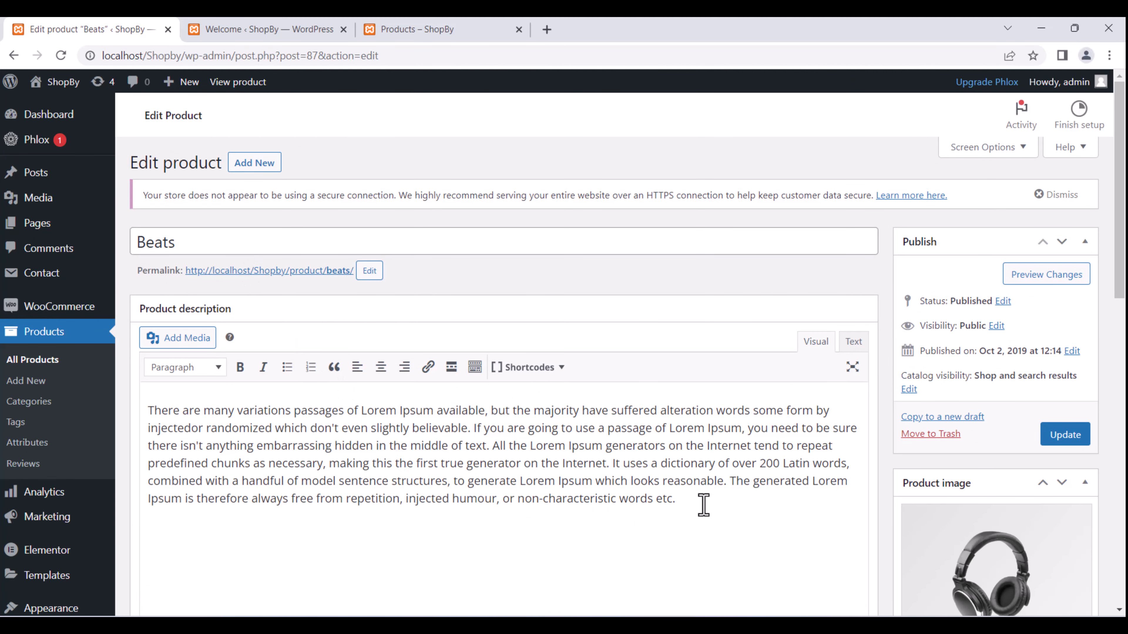
left_click_drag(704, 505, 161, 411)
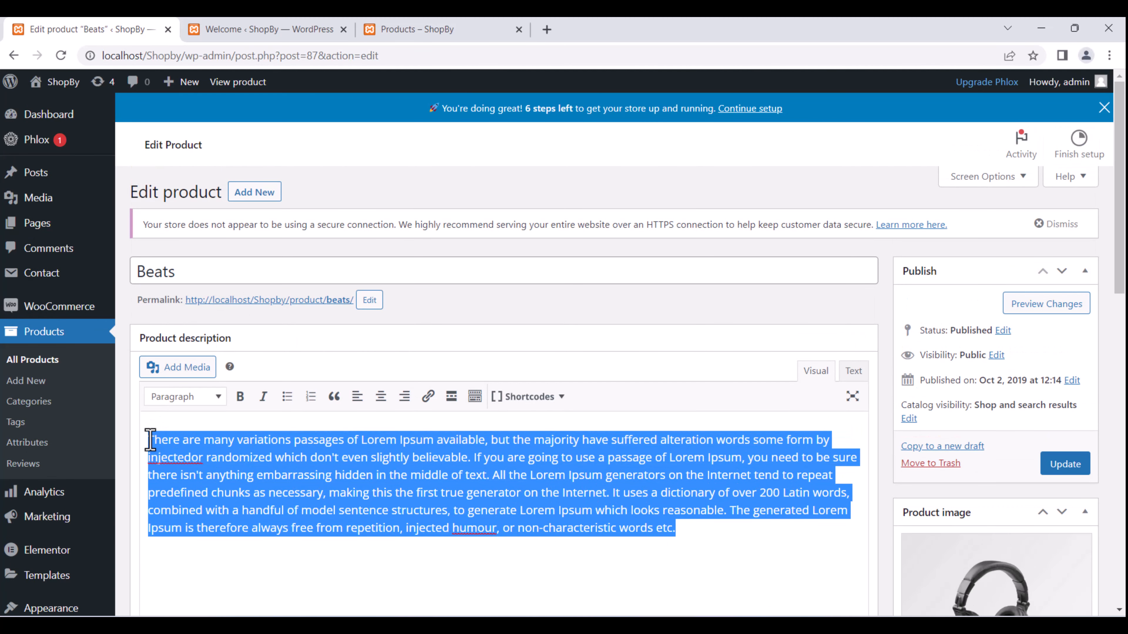
scroll(415, 449, "down", 2)
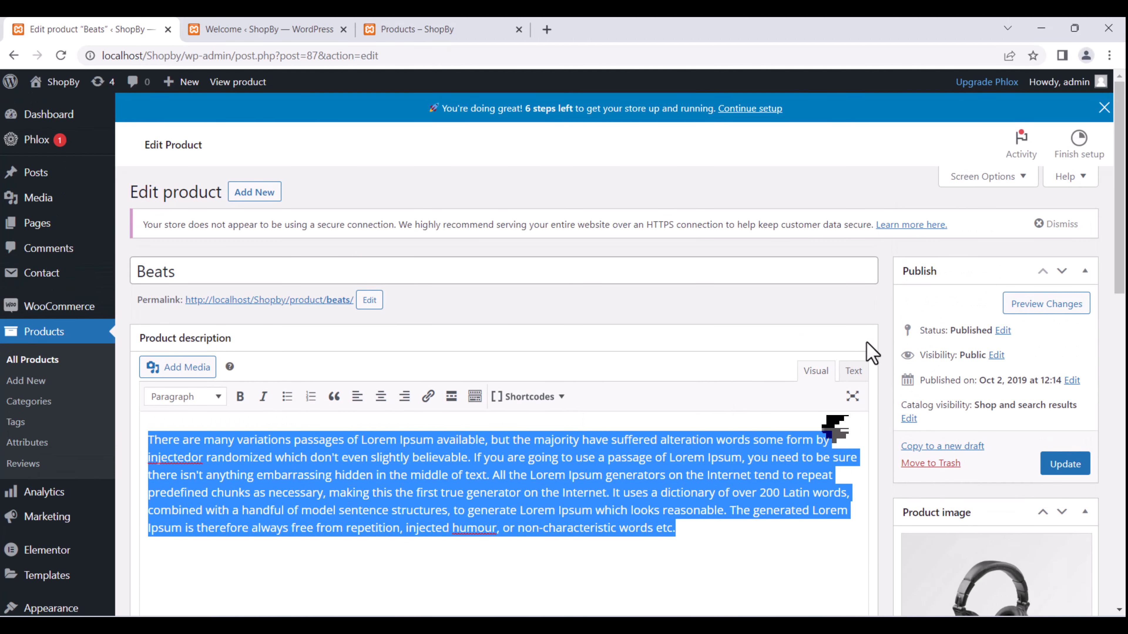
scroll(506, 390, "down", 10)
scroll(487, 379, "up", 10)
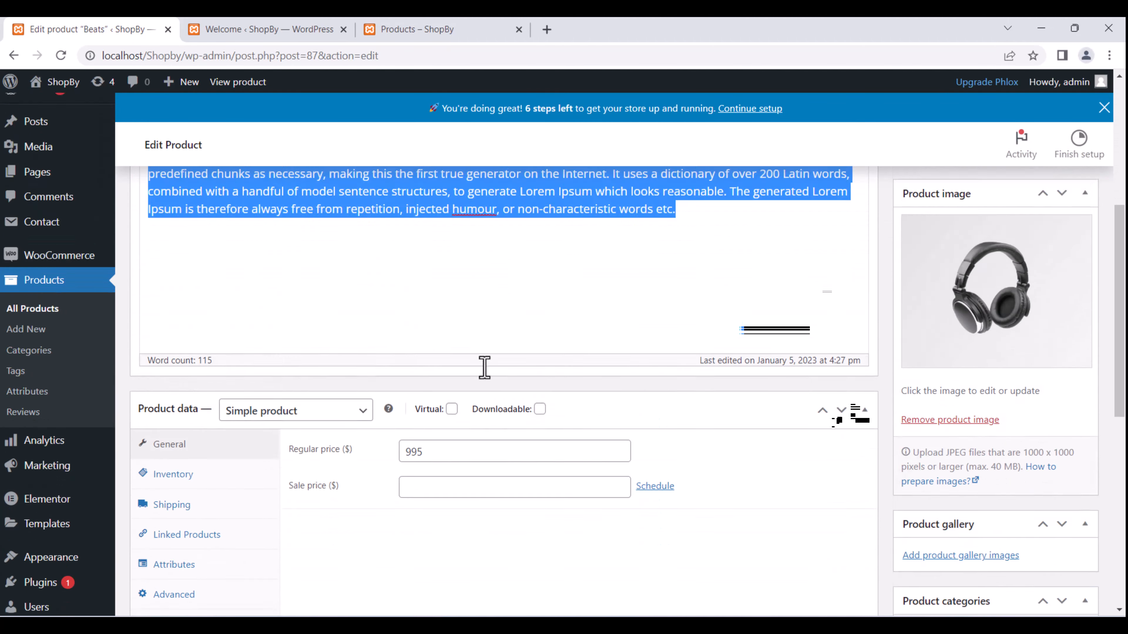
scroll(481, 373, "down", 6)
scroll(534, 385, "down", 1)
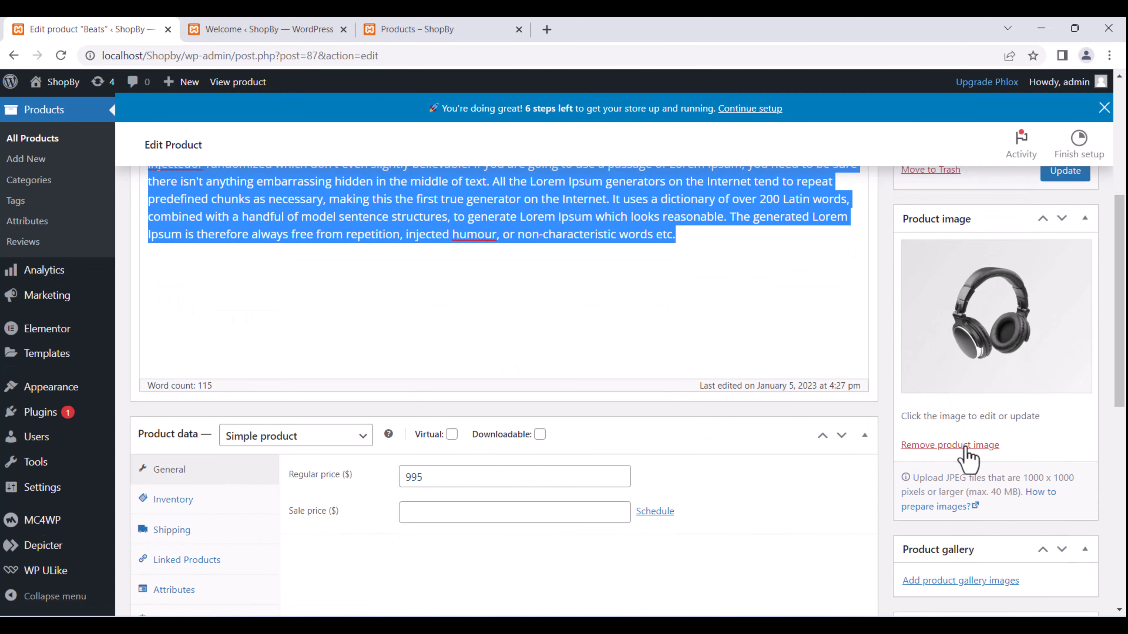
left_click(1011, 331)
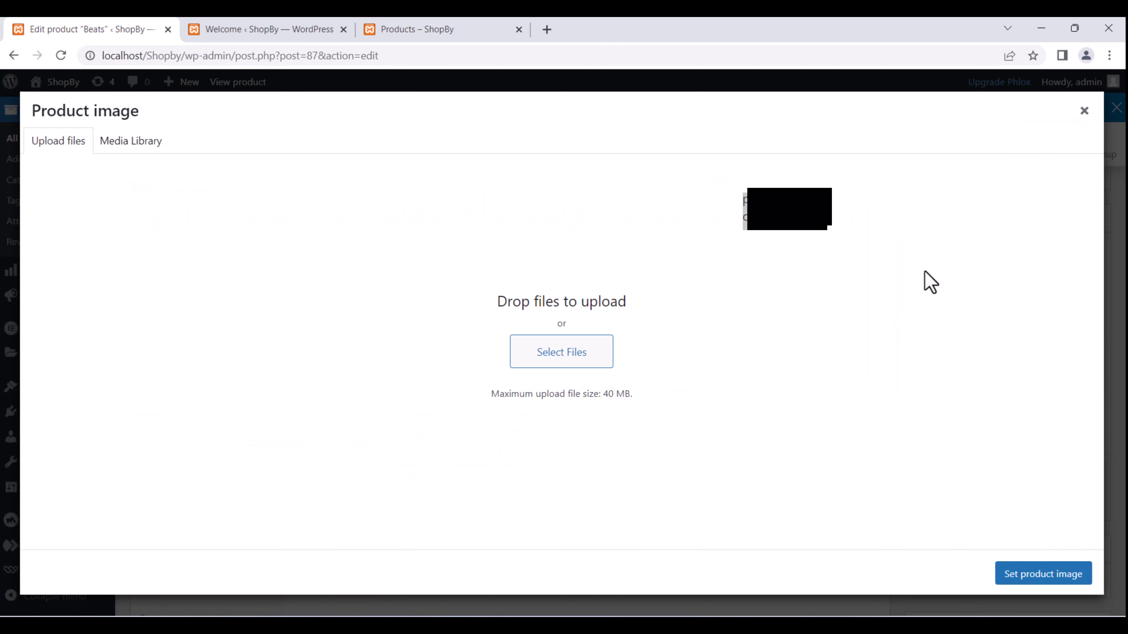
Upload perfume-2142824_1920 from Downloads > a and set it as the Beats product image.
left_click(556, 377)
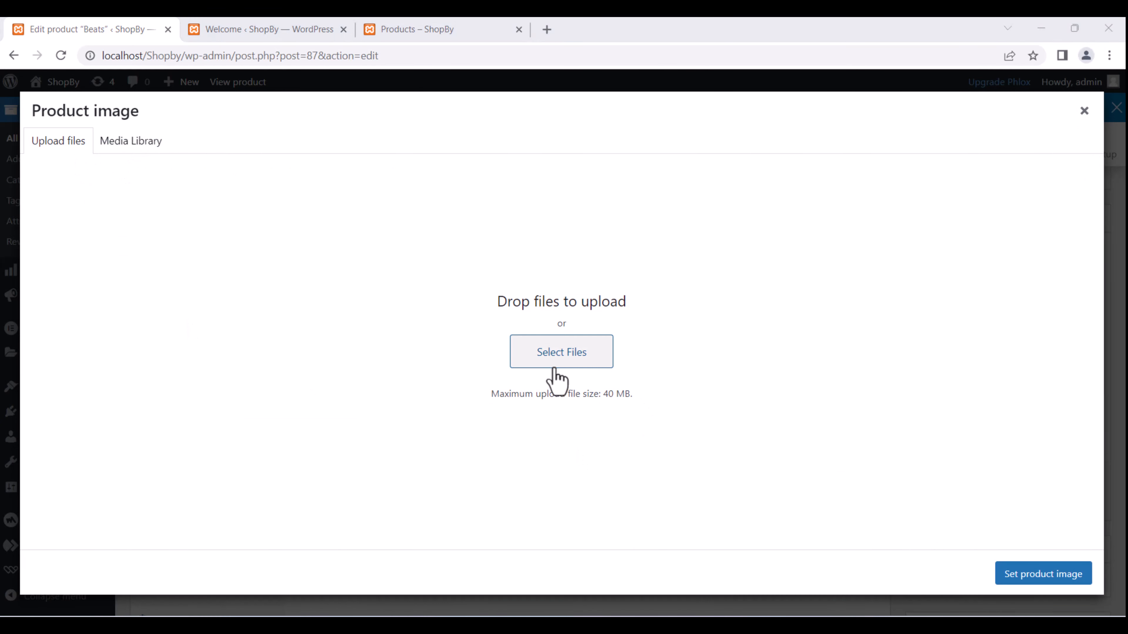
double_click(310, 279)
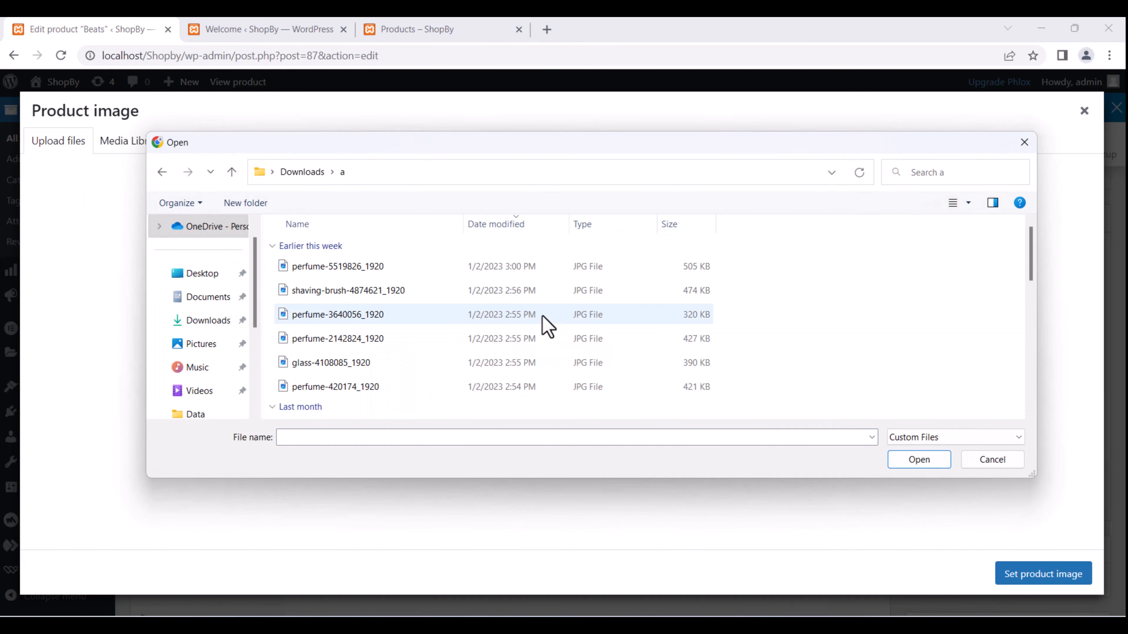
right_click(910, 316)
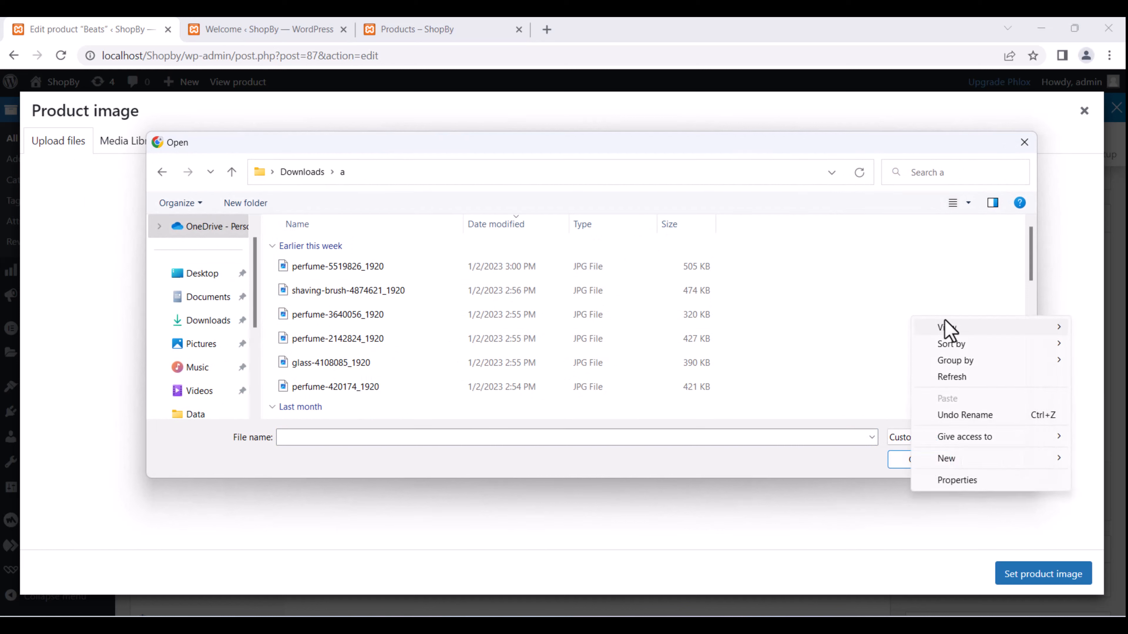
mouse_move(943, 323)
left_click(840, 343)
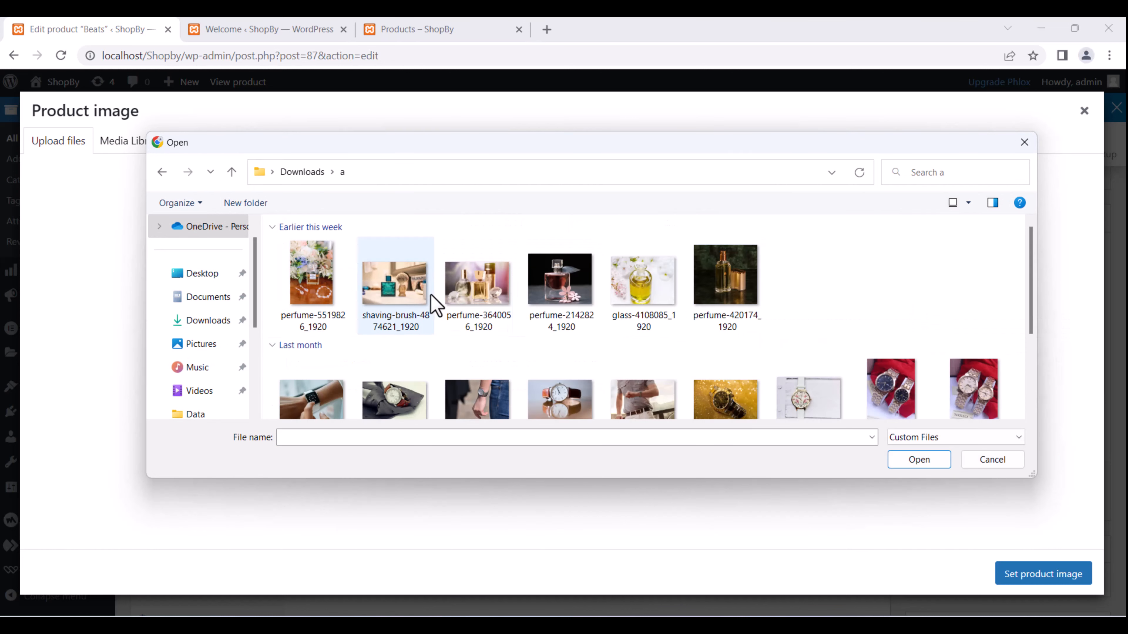
double_click(551, 287)
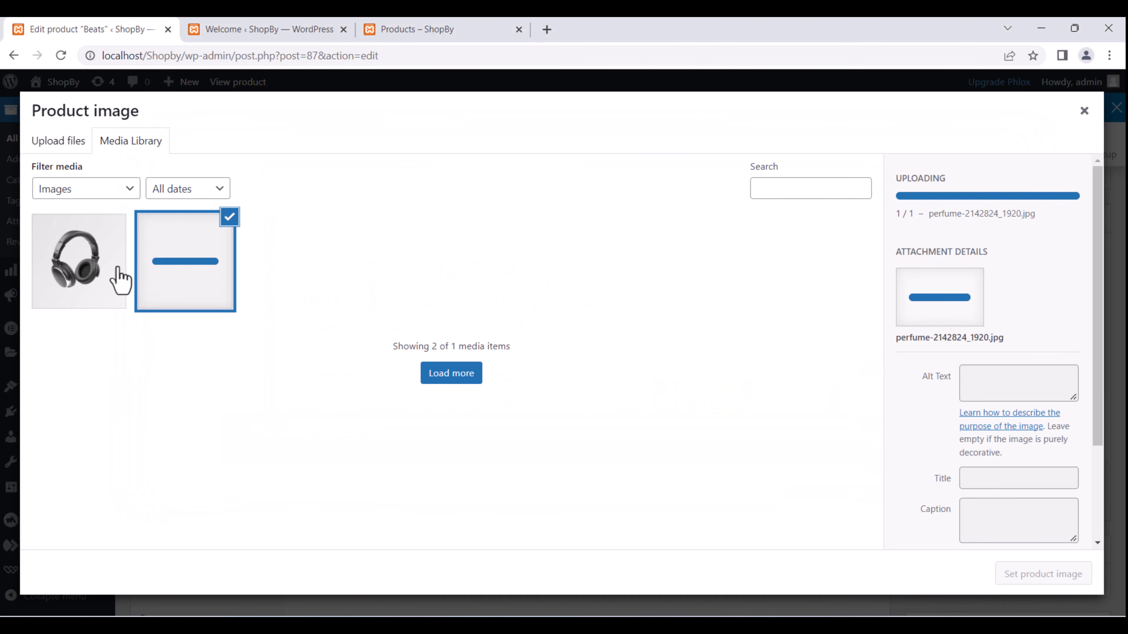
scroll(999, 353, "down", 3)
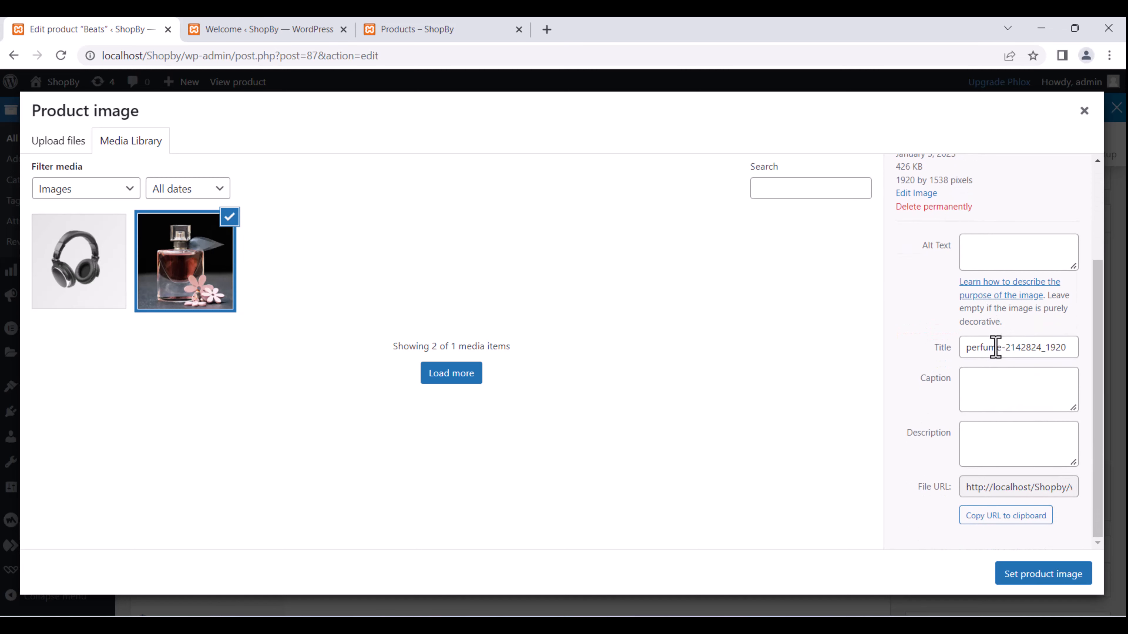
left_click(1036, 576)
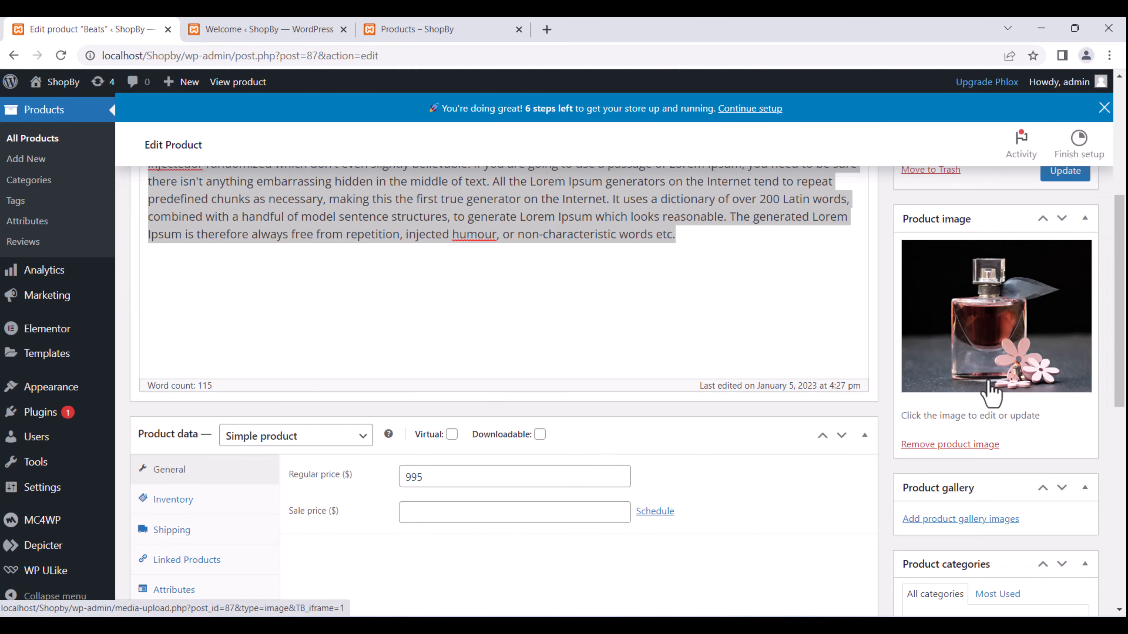
scroll(1005, 380, "down", 1)
scroll(1005, 379, "down", 4)
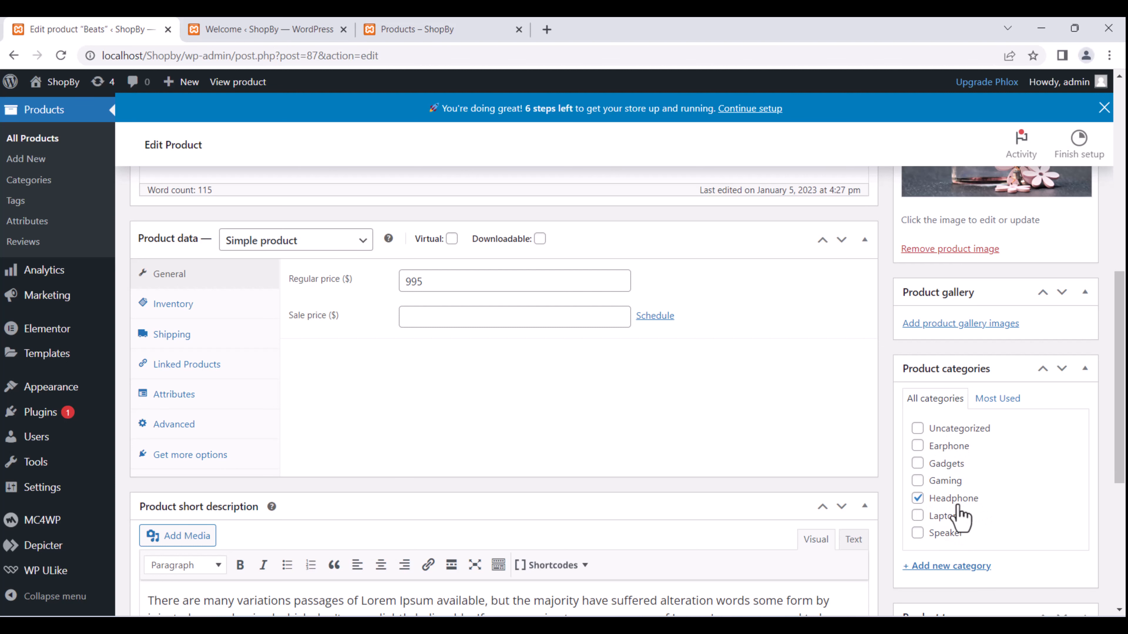
scroll(960, 517, "up", 5)
scroll(969, 407, "down", 7)
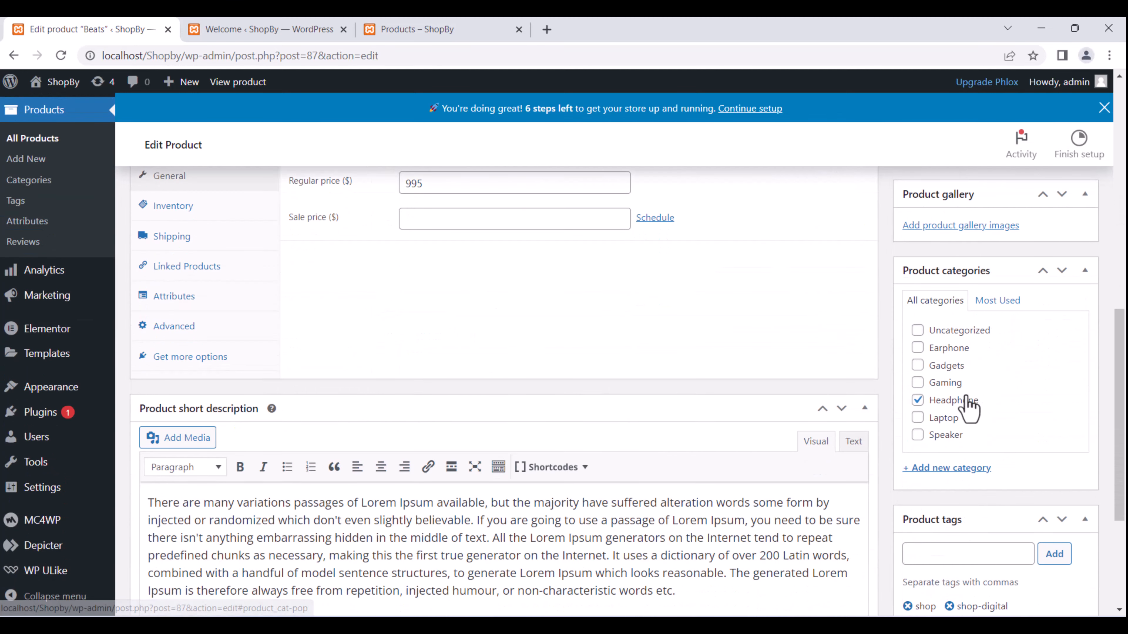
Create a Perfumes category for Beats alongside Headphone, then update the product.
left_click(940, 470)
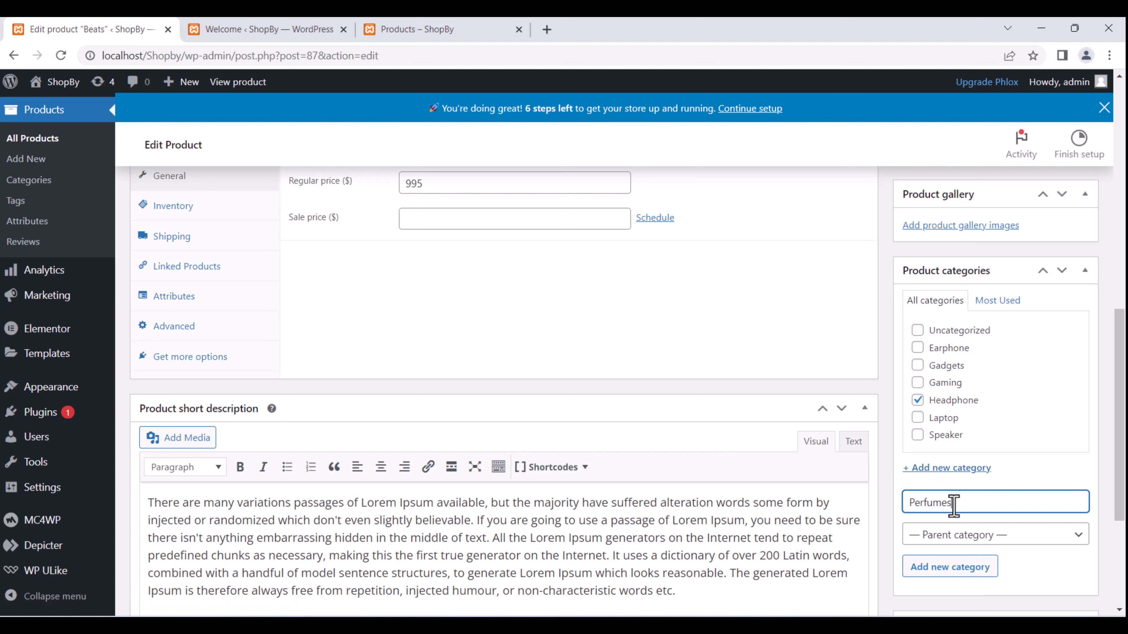
left_click_drag(972, 508, 910, 506)
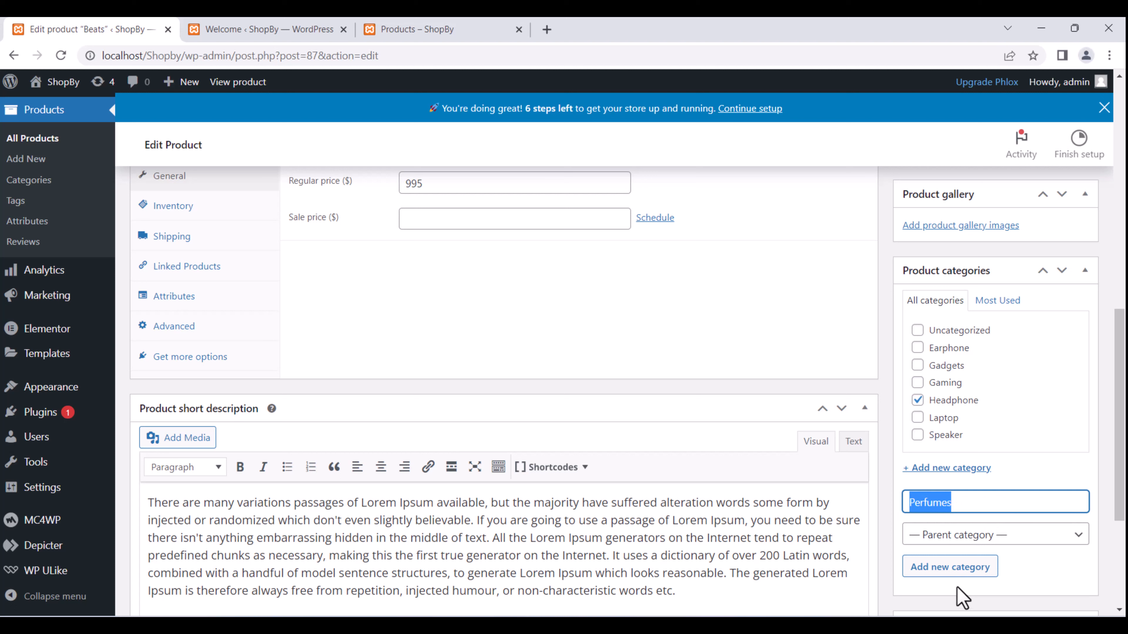
left_click(957, 567)
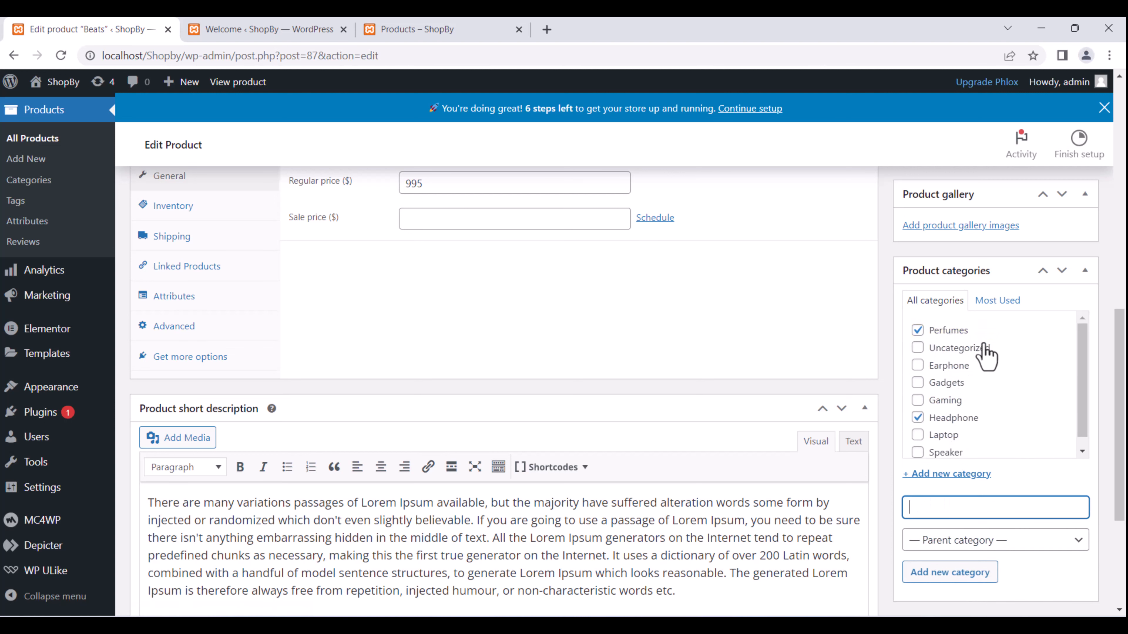
middle_click(955, 342)
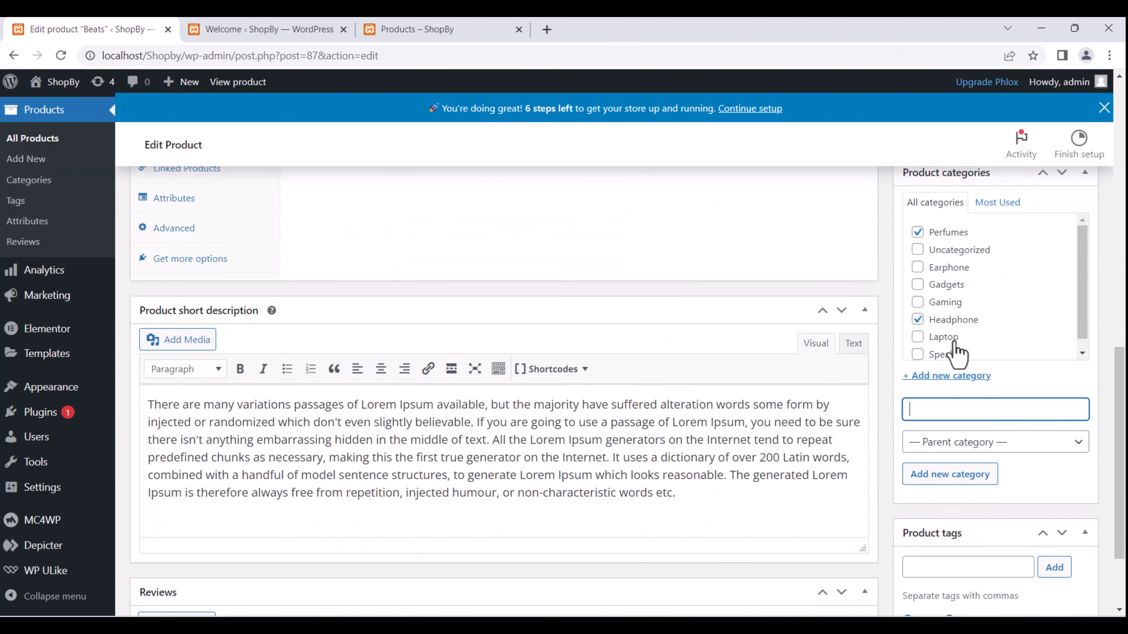
scroll(955, 343, "down", 2)
scroll(955, 342, "up", 12)
left_click(1079, 471)
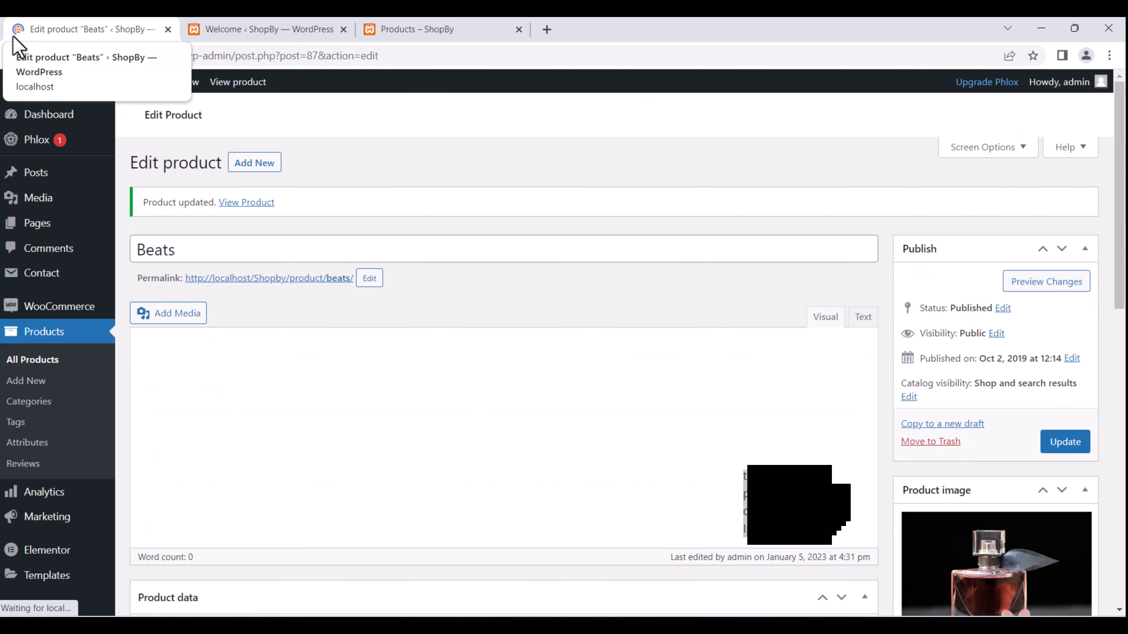
Go to the Products – ShopBy tab, close Welcome ShopBy, and open the Beats product page in a new tab.
left_click(272, 29)
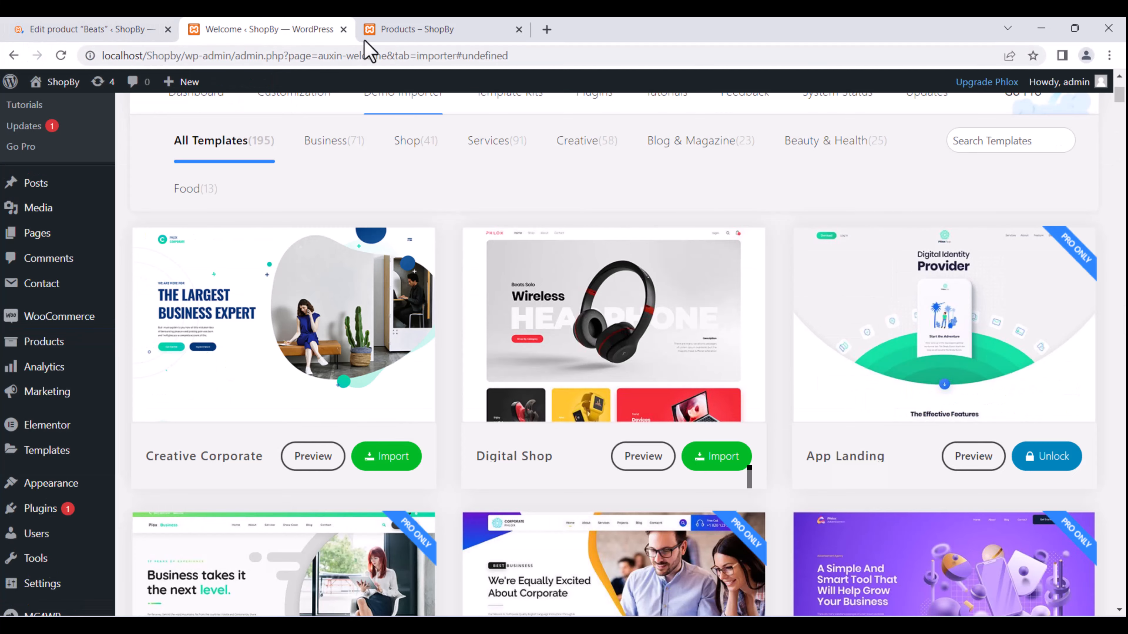
left_click(410, 30)
left_click(343, 29)
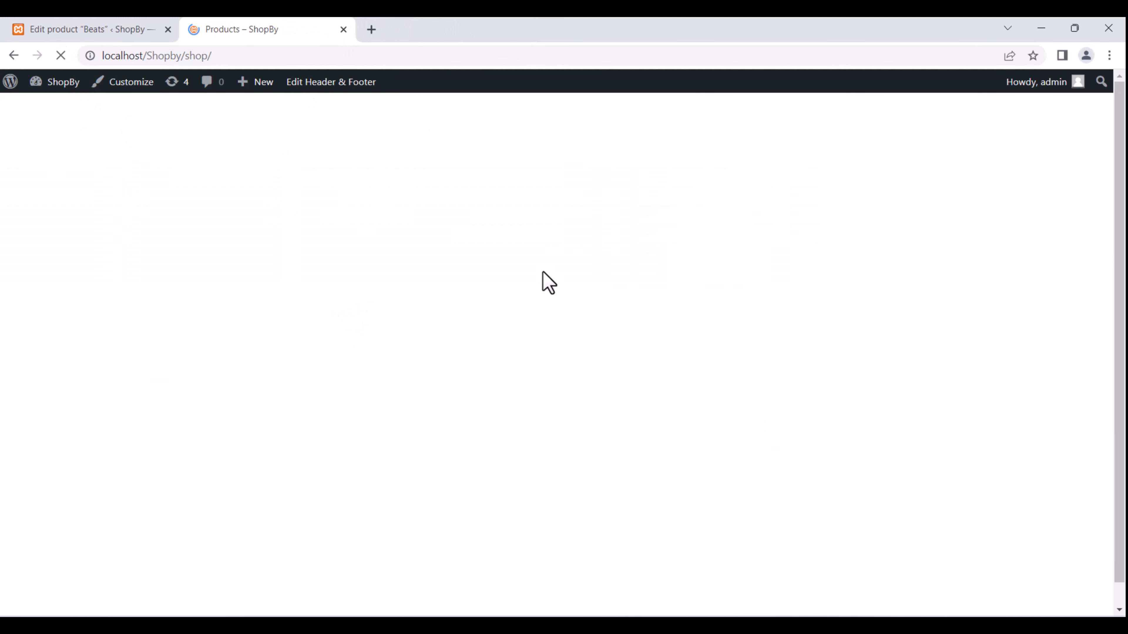
scroll(544, 284, "down", 2)
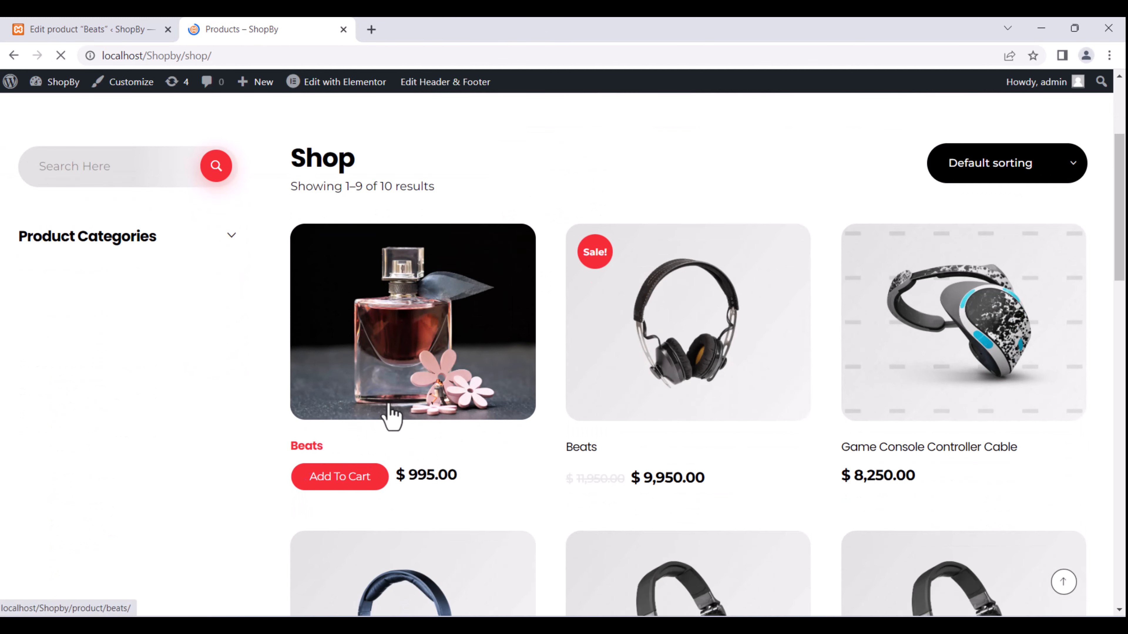
right_click(411, 349)
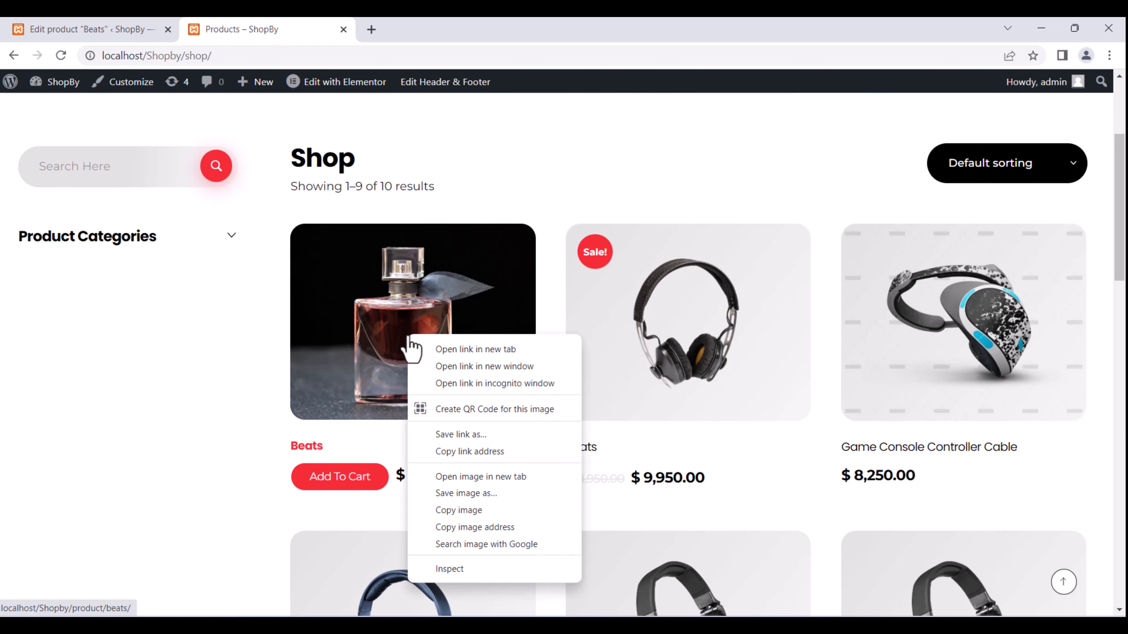
left_click(440, 351)
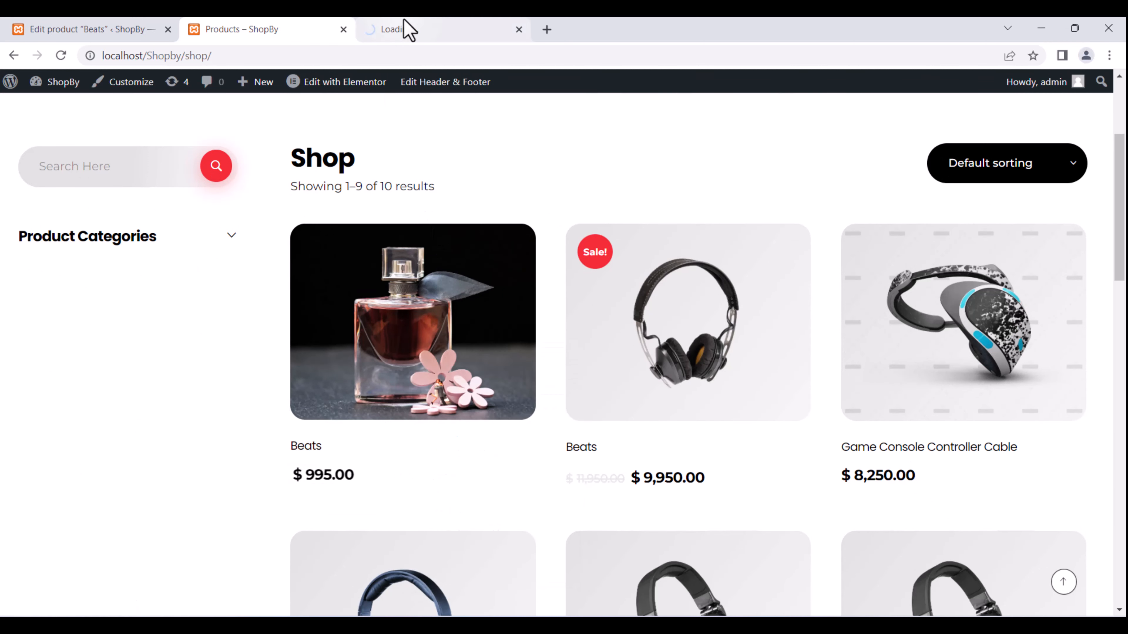
left_click(406, 29)
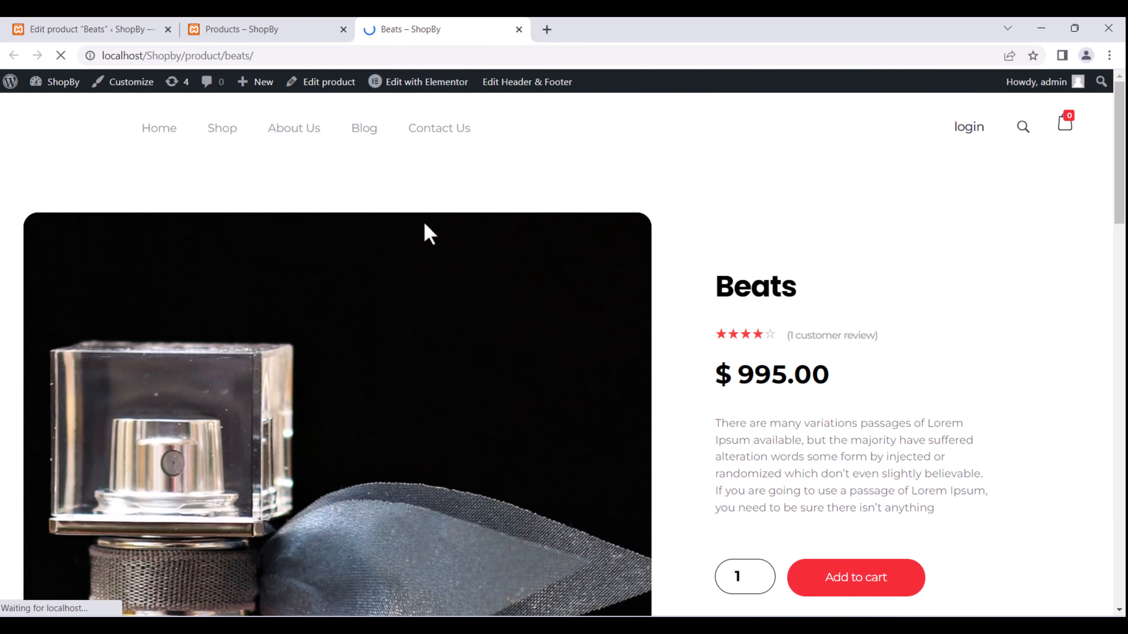
Check the live Beats page's perfume photo, title and short description.
scroll(422, 249, "down", 2)
scroll(266, 533, "down", 4)
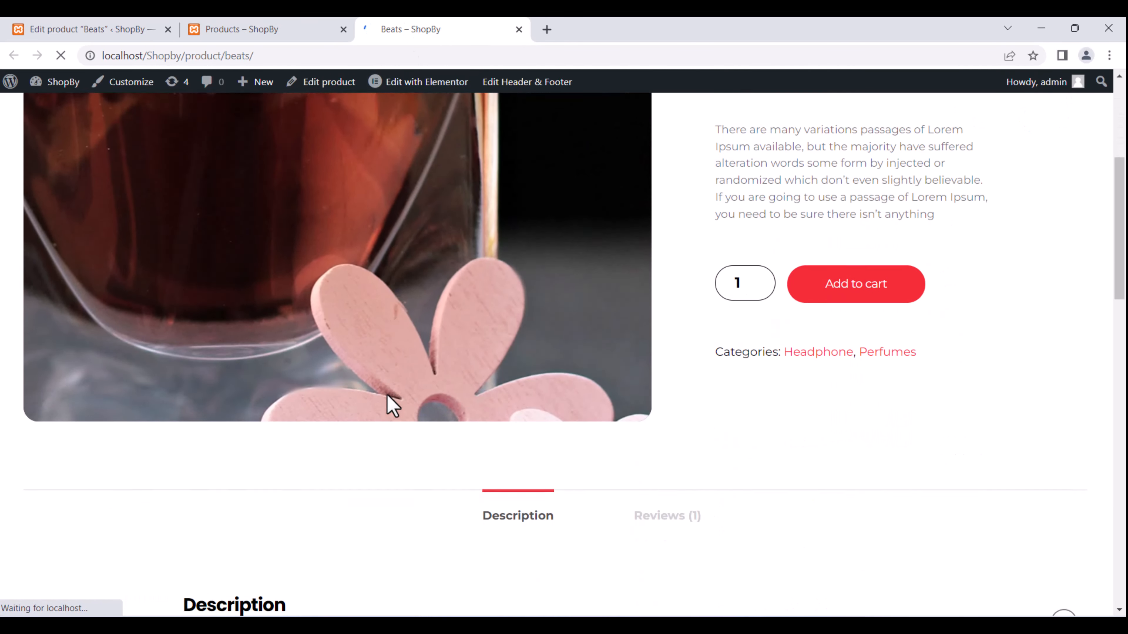
mouse_move(257, 88)
scroll(285, 116, "up", 5)
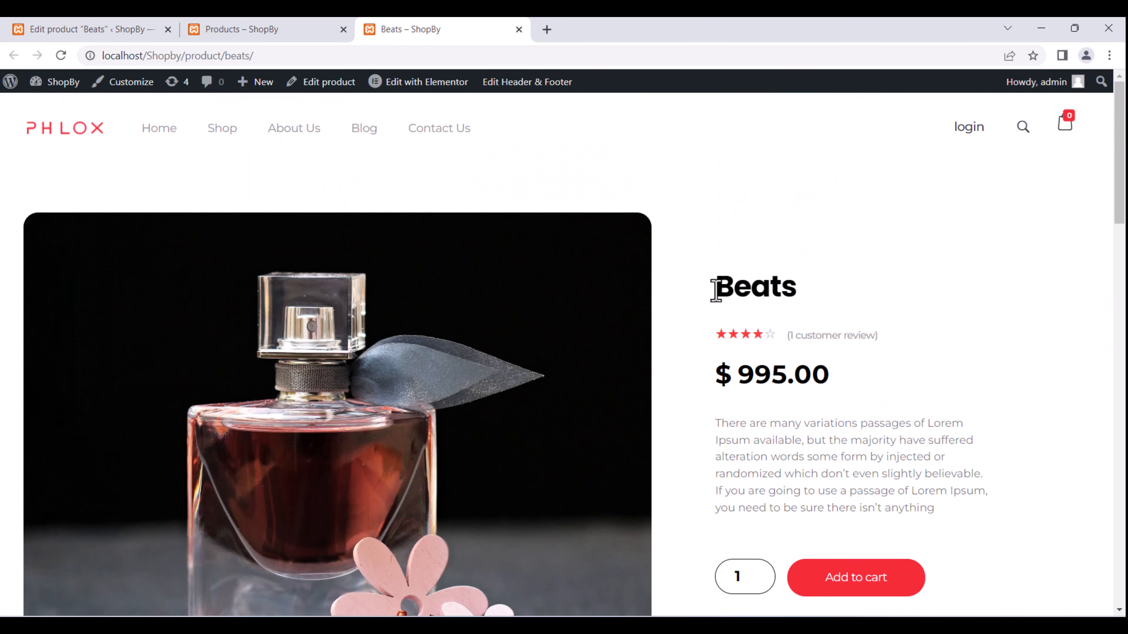
left_click_drag(723, 291, 814, 302)
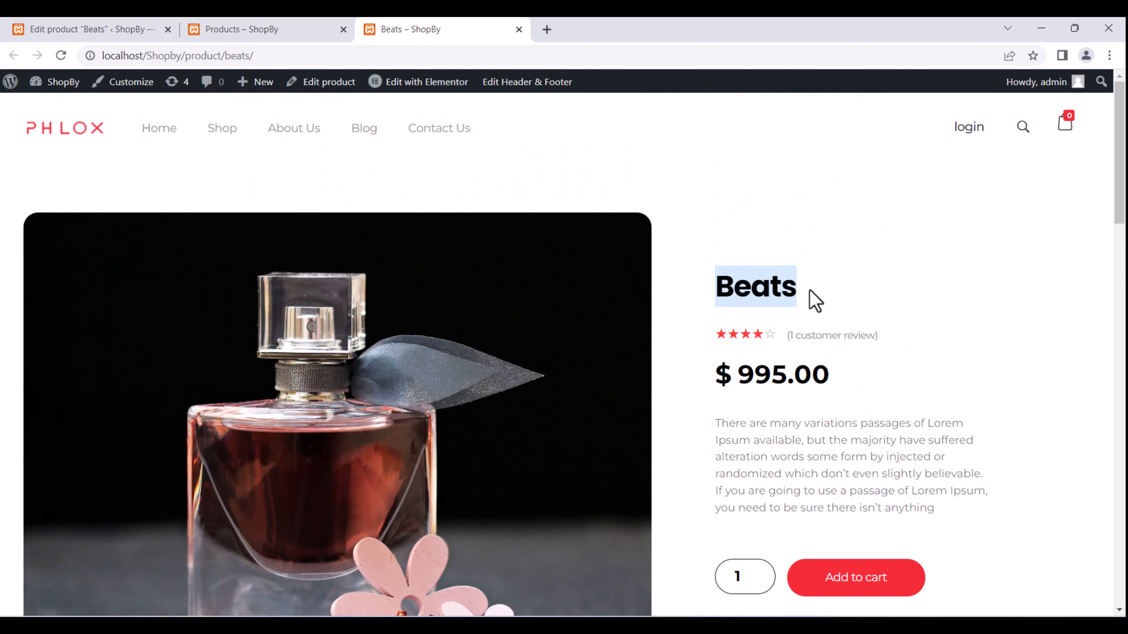
scroll(813, 300, "down", 3)
left_click_drag(723, 232, 960, 318)
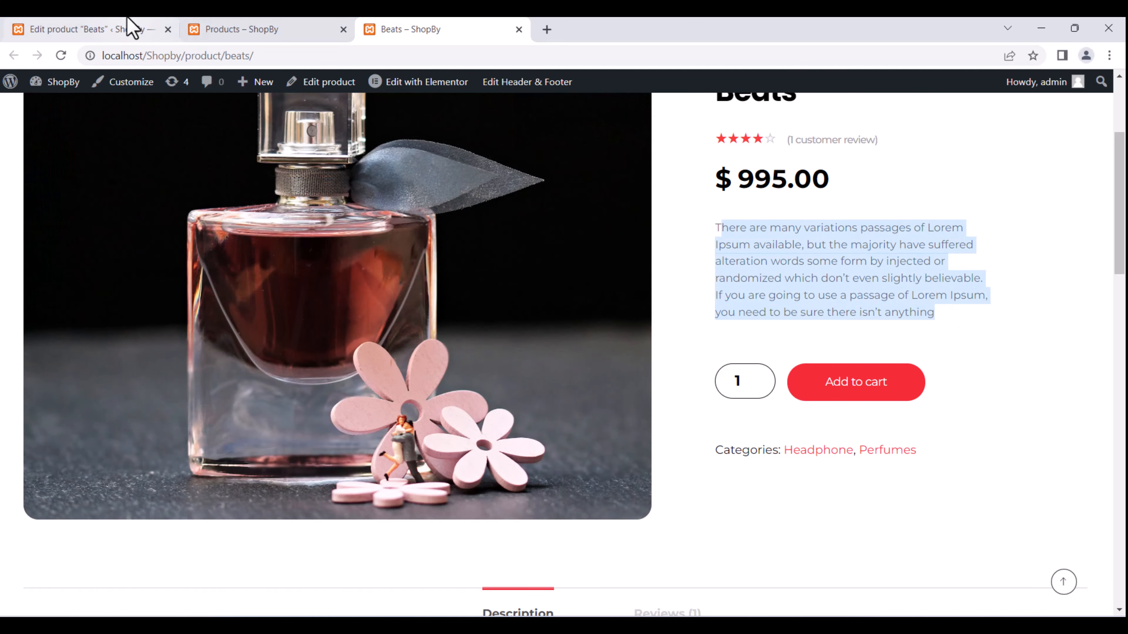
left_click(131, 28)
Replace the product title 'Beats' with 'Fog Perfume', removing a stray '1'.
scroll(478, 479, "down", 1)
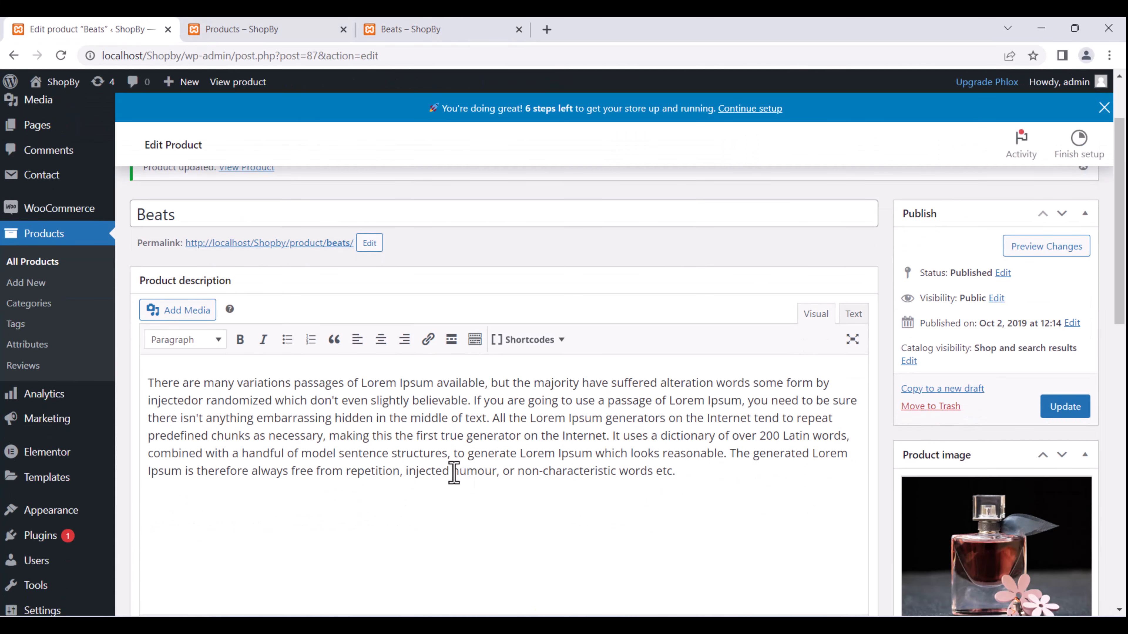
left_click_drag(709, 493, 81, 354)
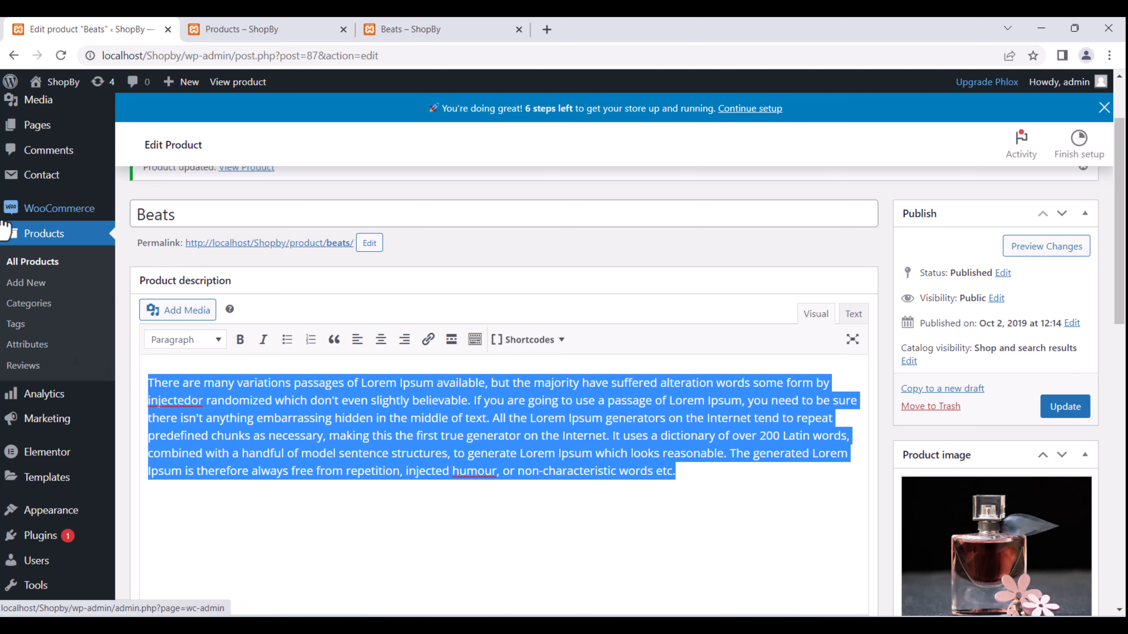
scroll(473, 486, "up", 1)
scroll(473, 486, "up", 2)
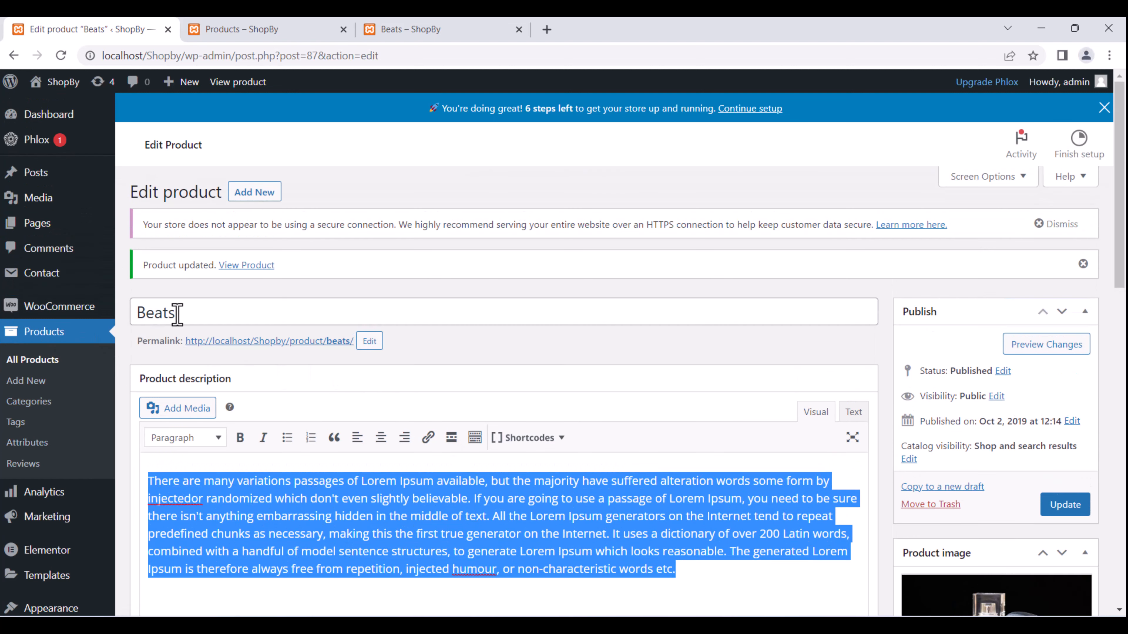
left_click_drag(177, 314, 131, 321)
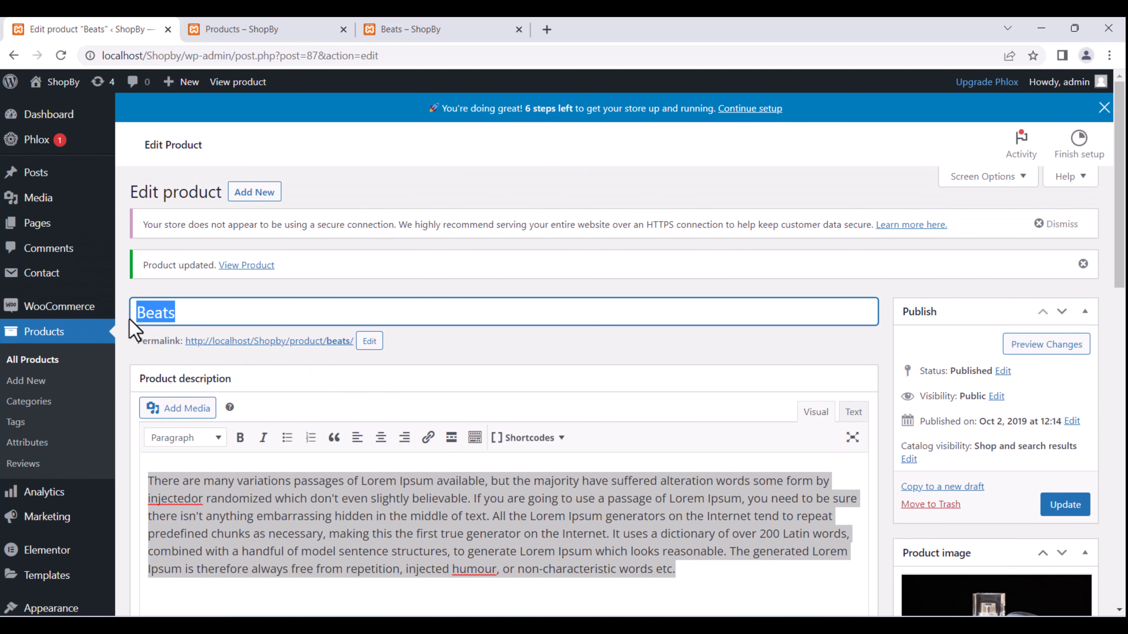
key("BackSpace")
type("Fog Perfume")
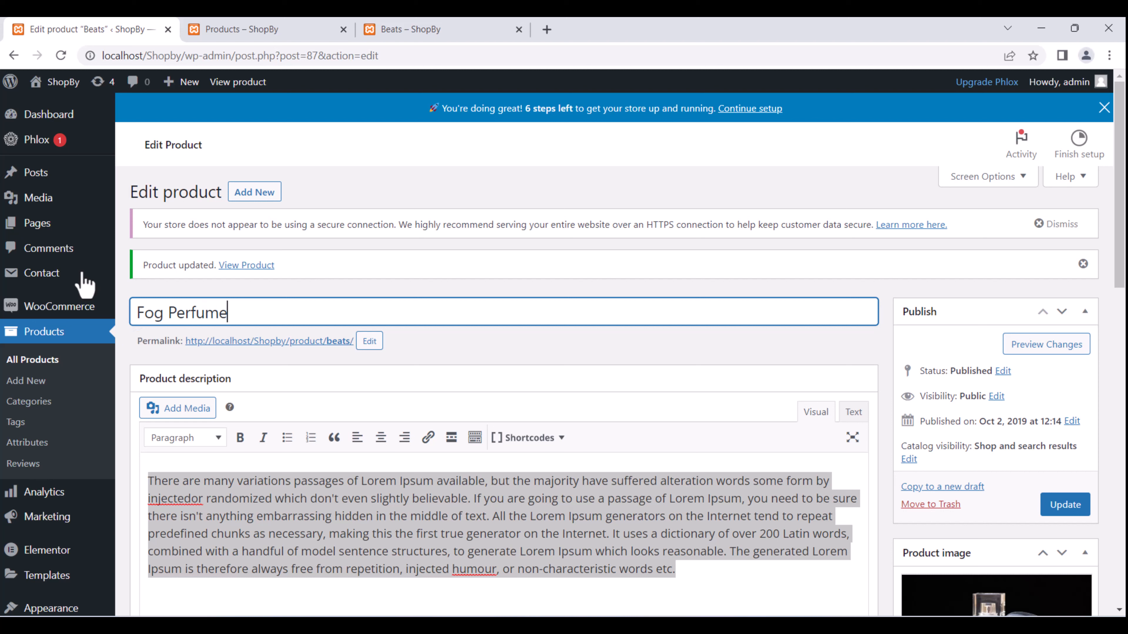
left_click(164, 319)
type("1")
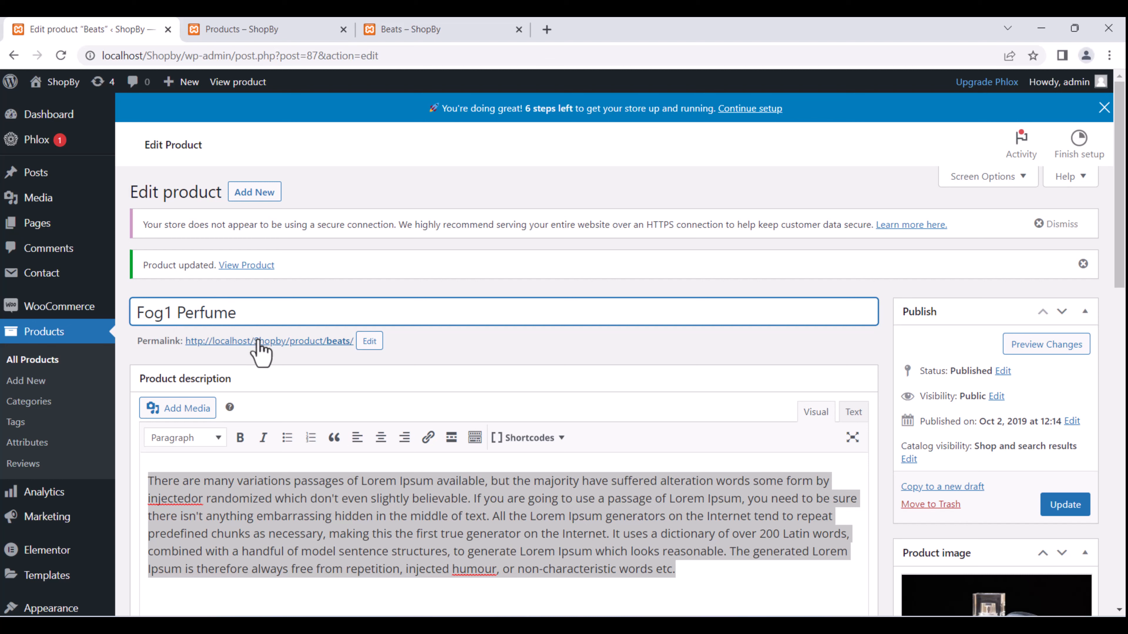
key("BackSpace")
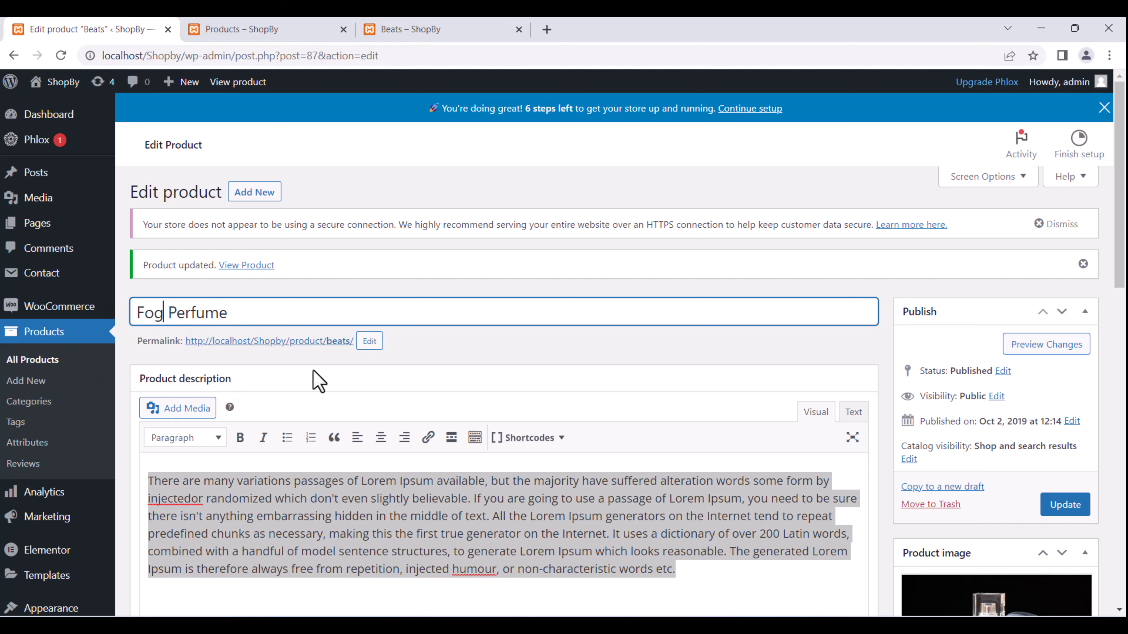
left_click(253, 318)
Save the renamed Fog Perfume product with Update.
scroll(796, 424, "down", 10)
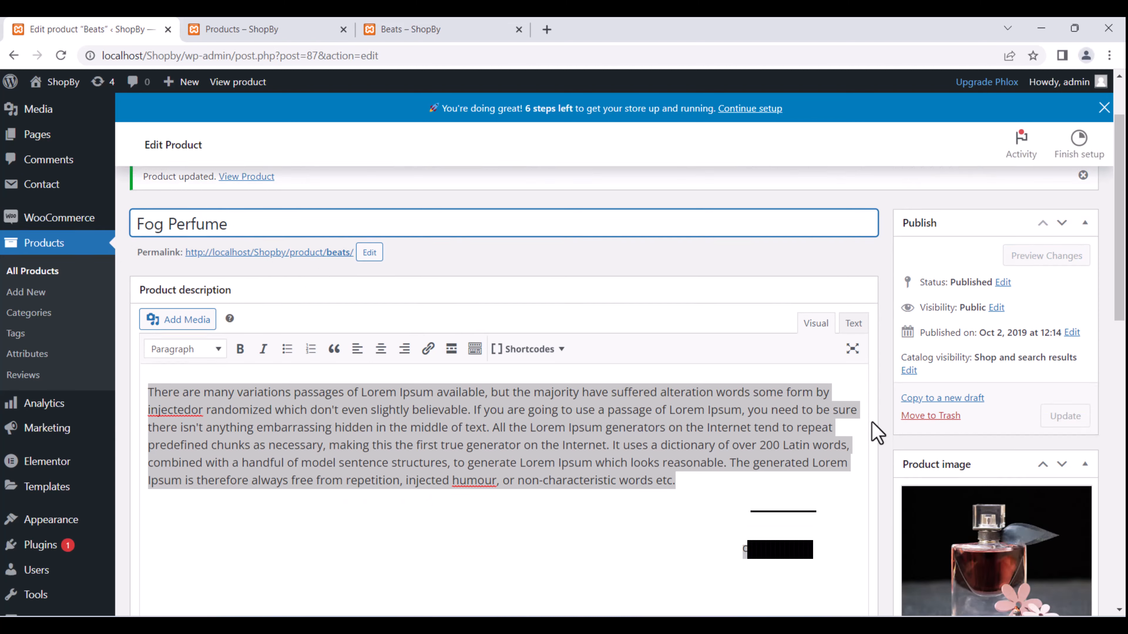
scroll(796, 424, "down", 5)
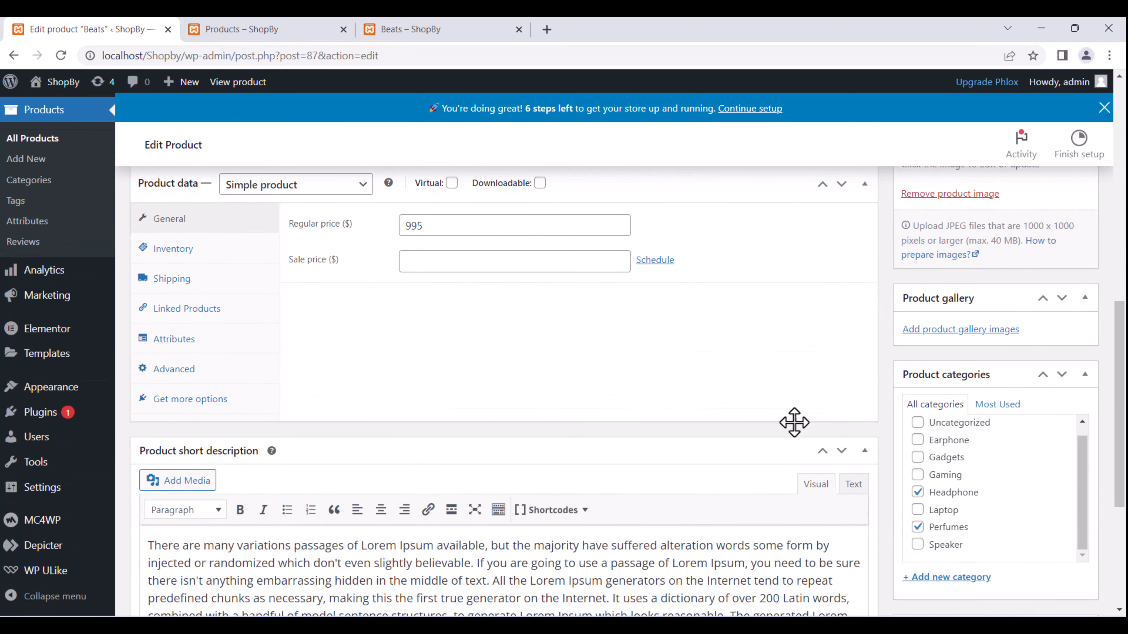
scroll(795, 430, "up", 8)
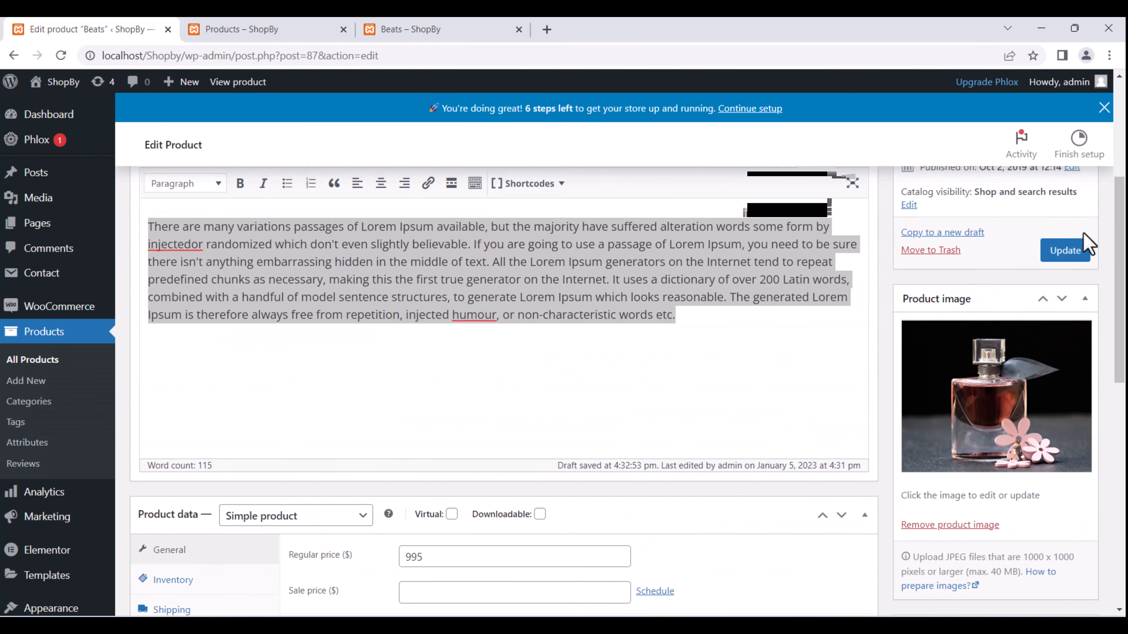
left_click(1066, 250)
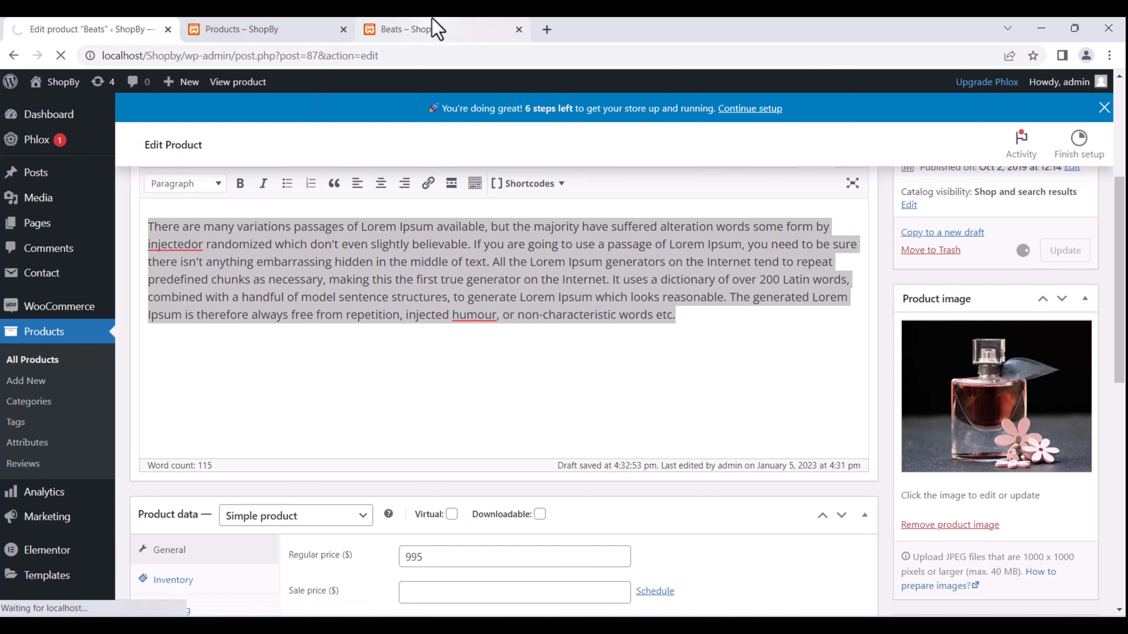
Reload the live product page to confirm it shows Fog Perfume at $995.00, then return to the editor.
left_click(436, 27)
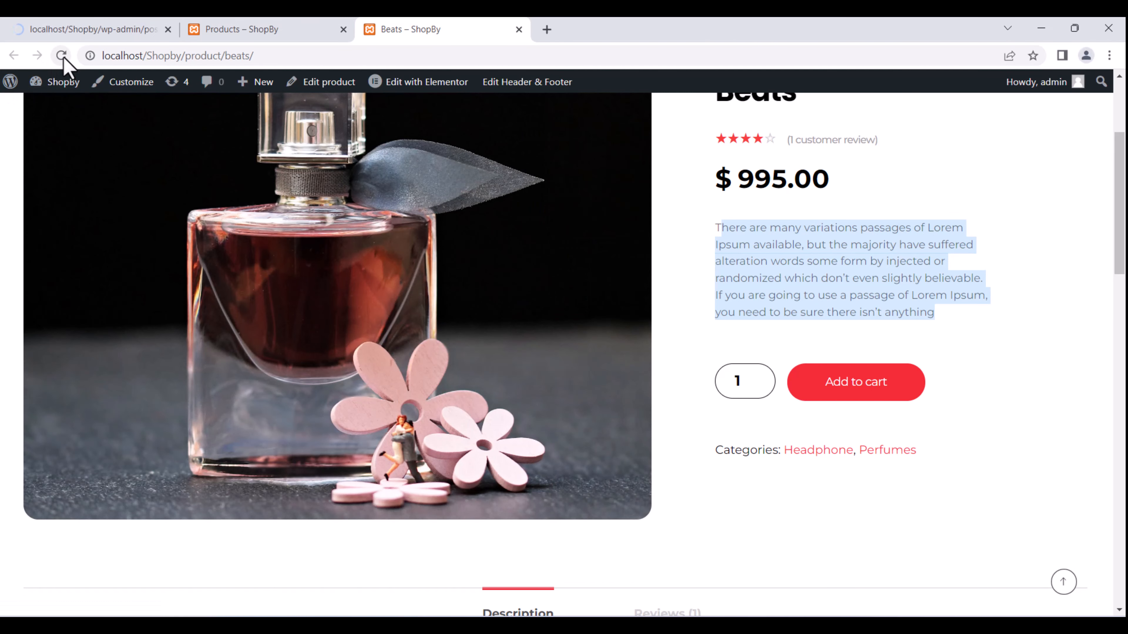
left_click(62, 56)
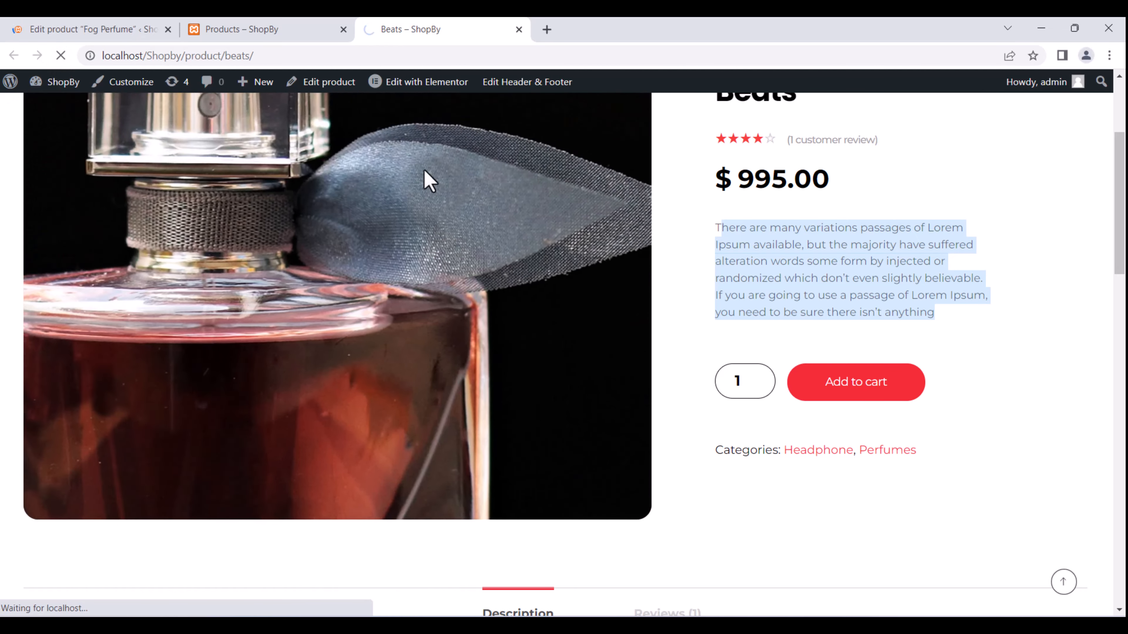
scroll(829, 284, "up", 4)
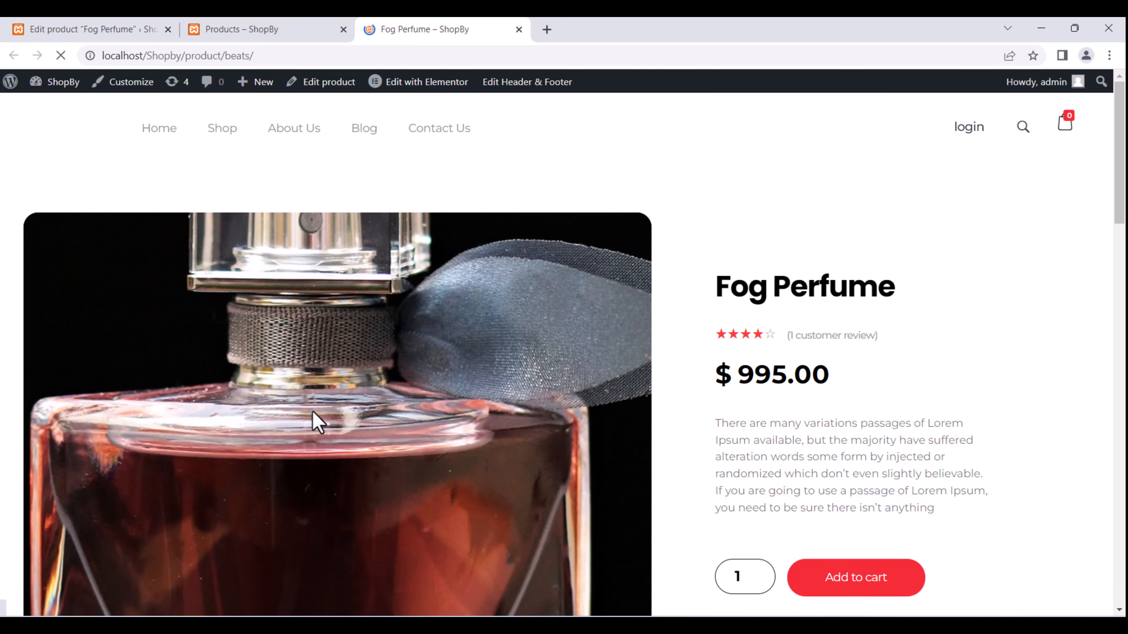
scroll(816, 379, "down", 4)
scroll(800, 365, "up", 2)
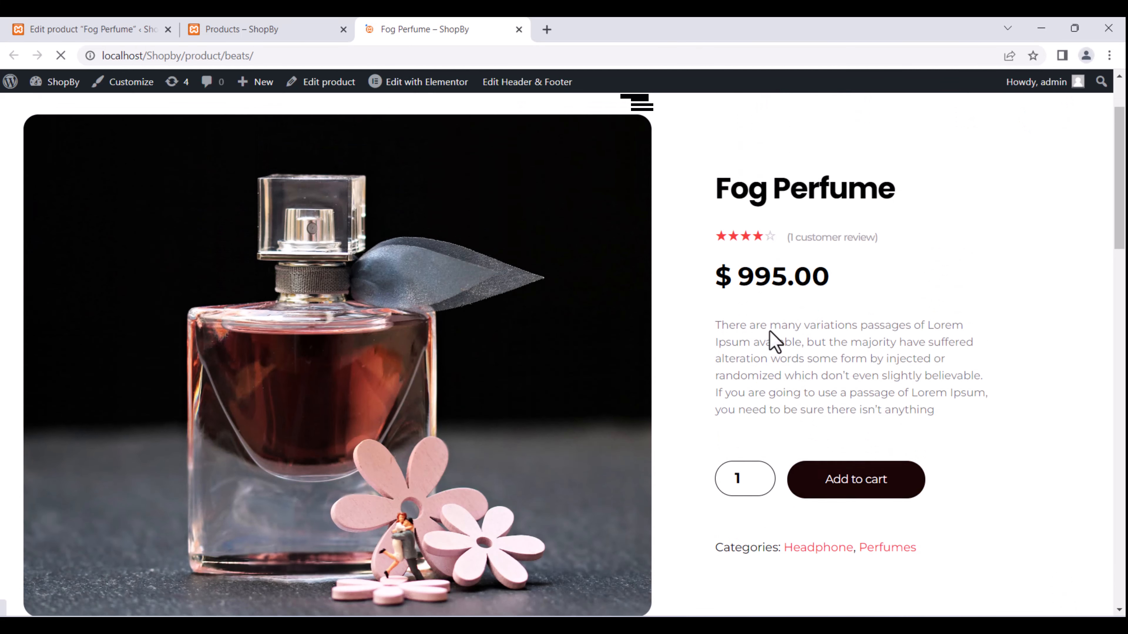
left_click_drag(742, 277, 834, 284)
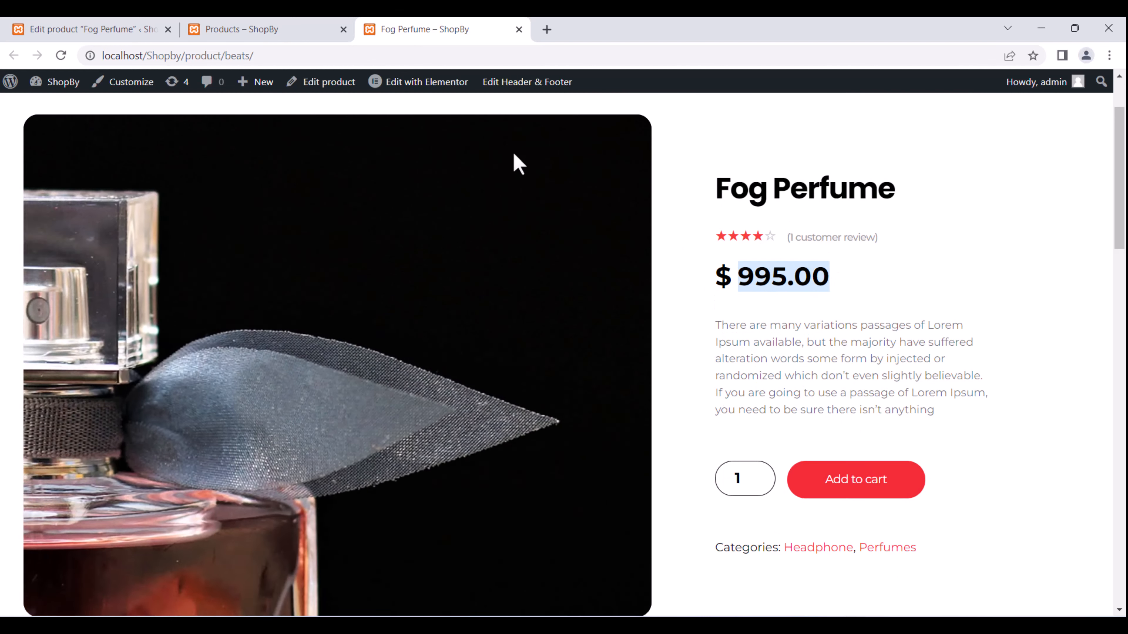
left_click(80, 29)
Enter 800 as the sale price alongside the 995 regular price and update the product.
scroll(557, 348, "down", 8)
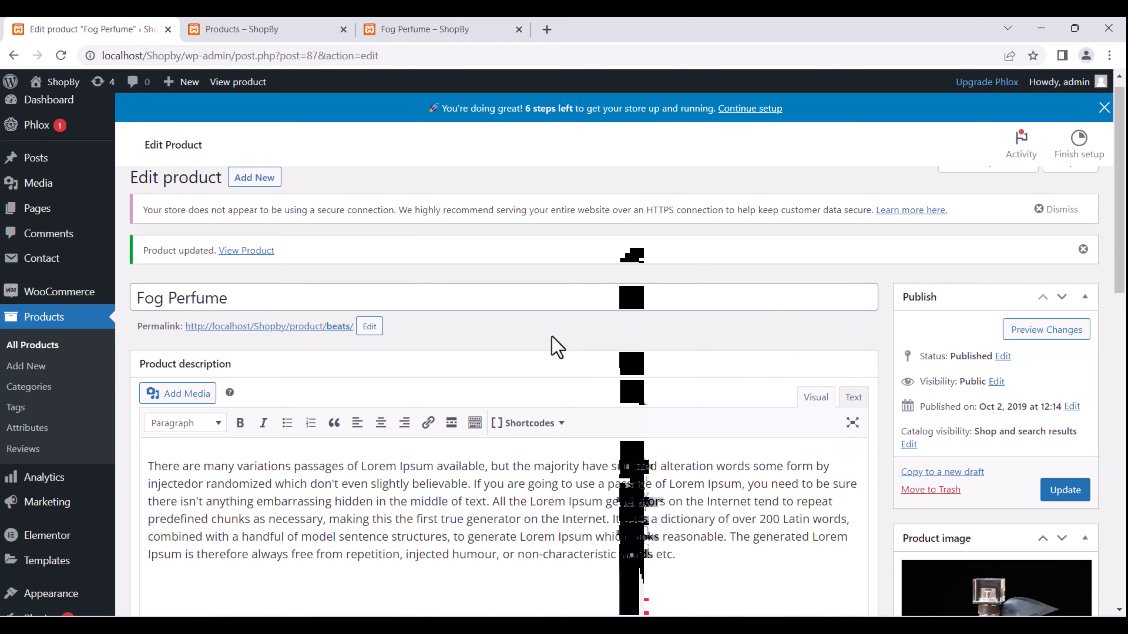
scroll(553, 336, "down", 2)
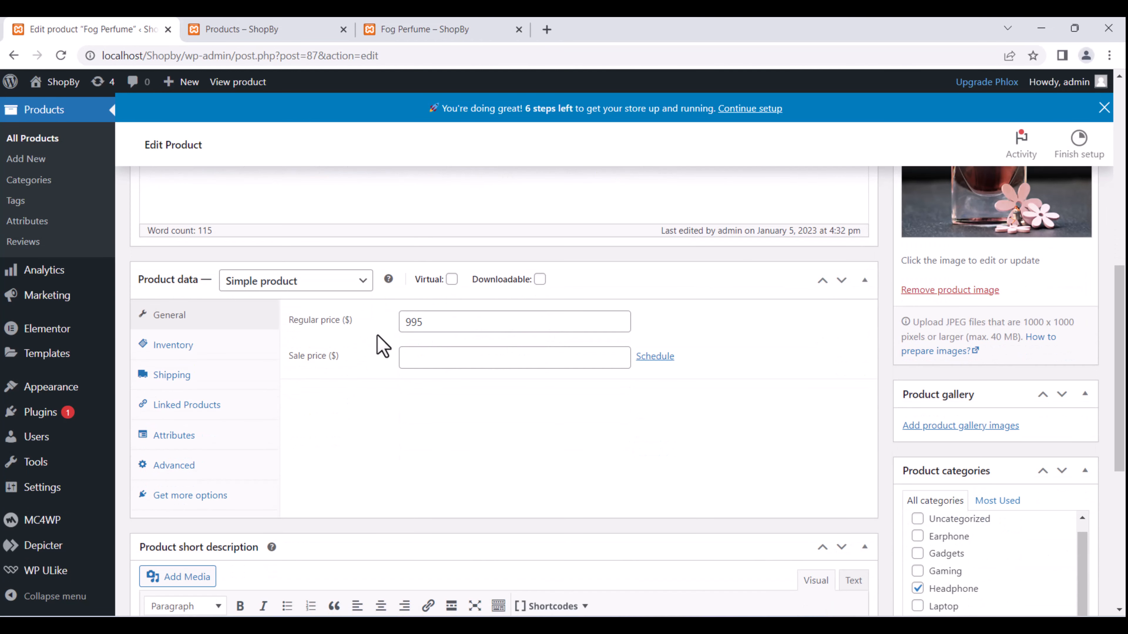
left_click_drag(437, 323, 409, 329)
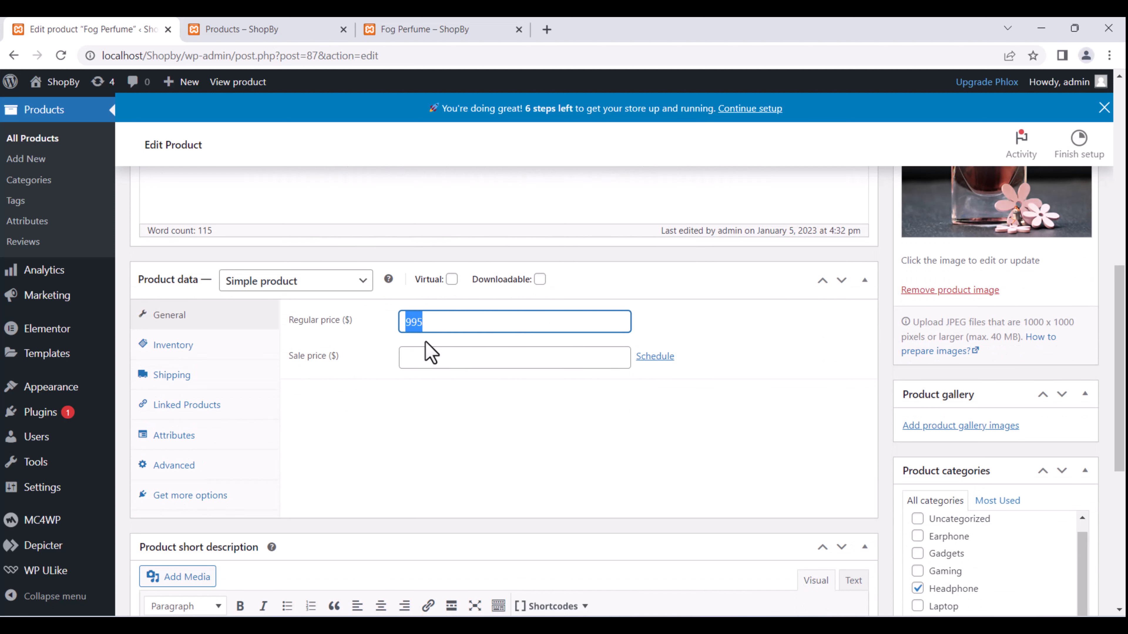
left_click(423, 358)
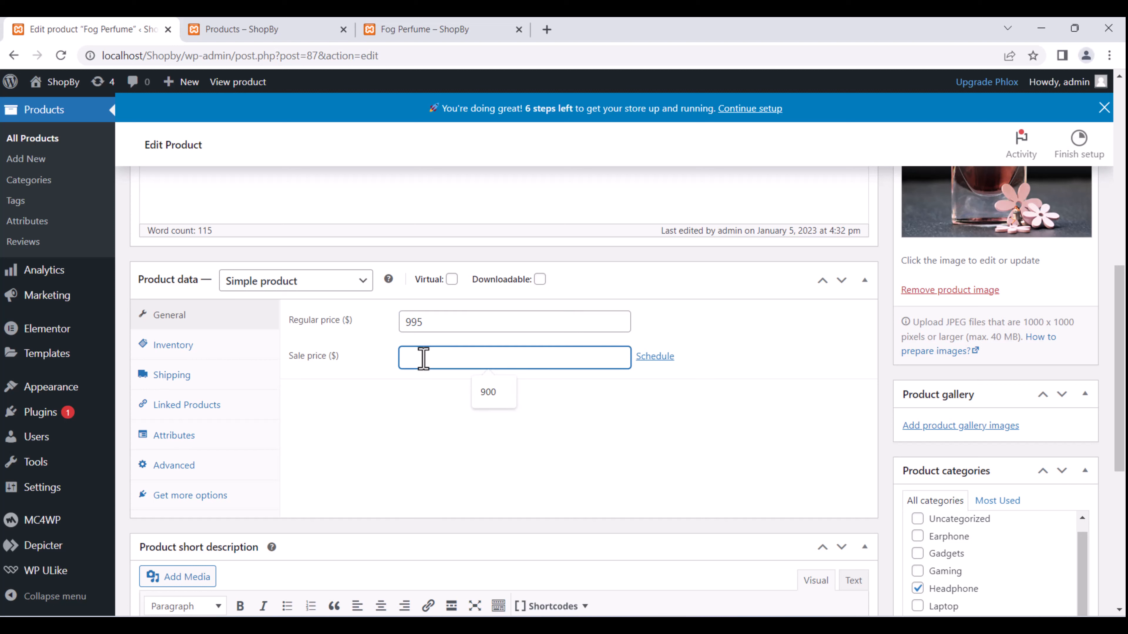
left_click(491, 393)
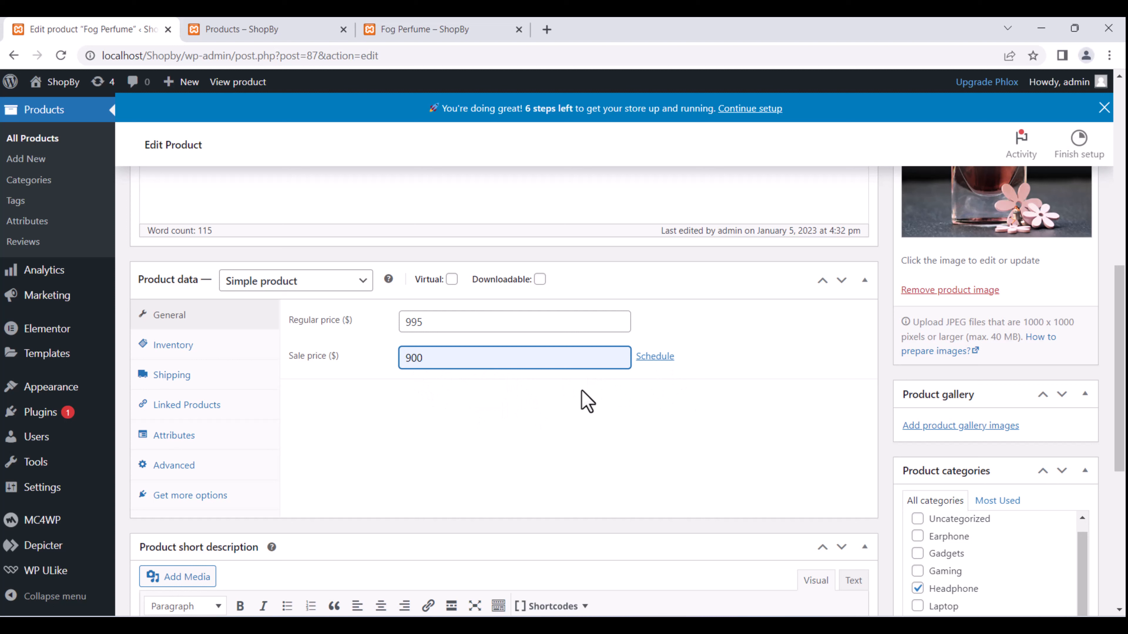
key("BackSpace")
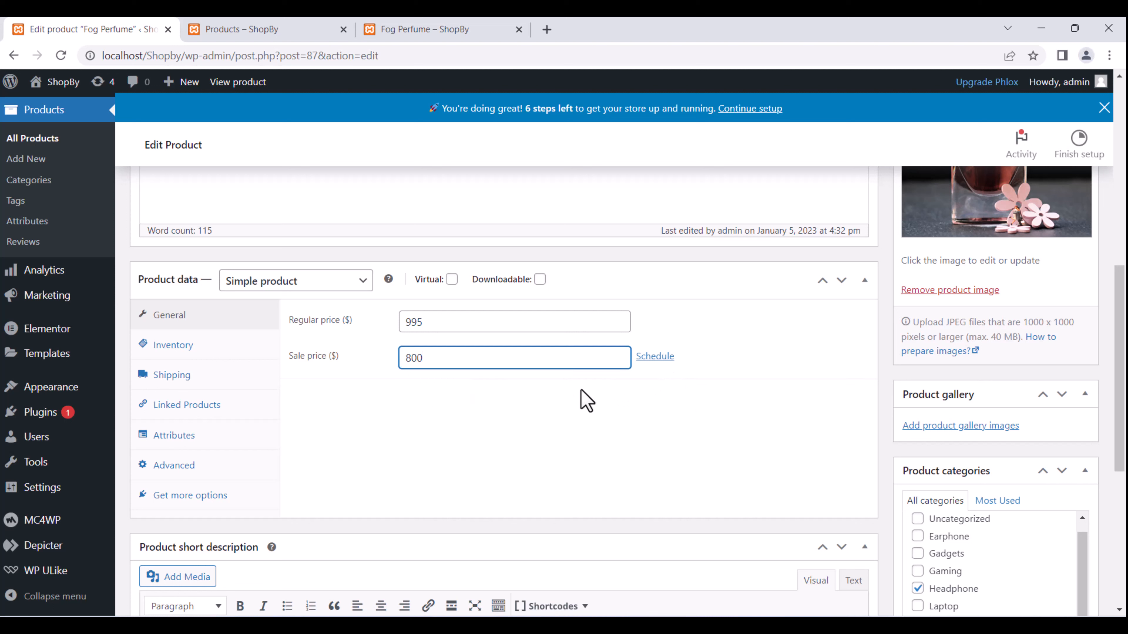
scroll(676, 396, "down", 4)
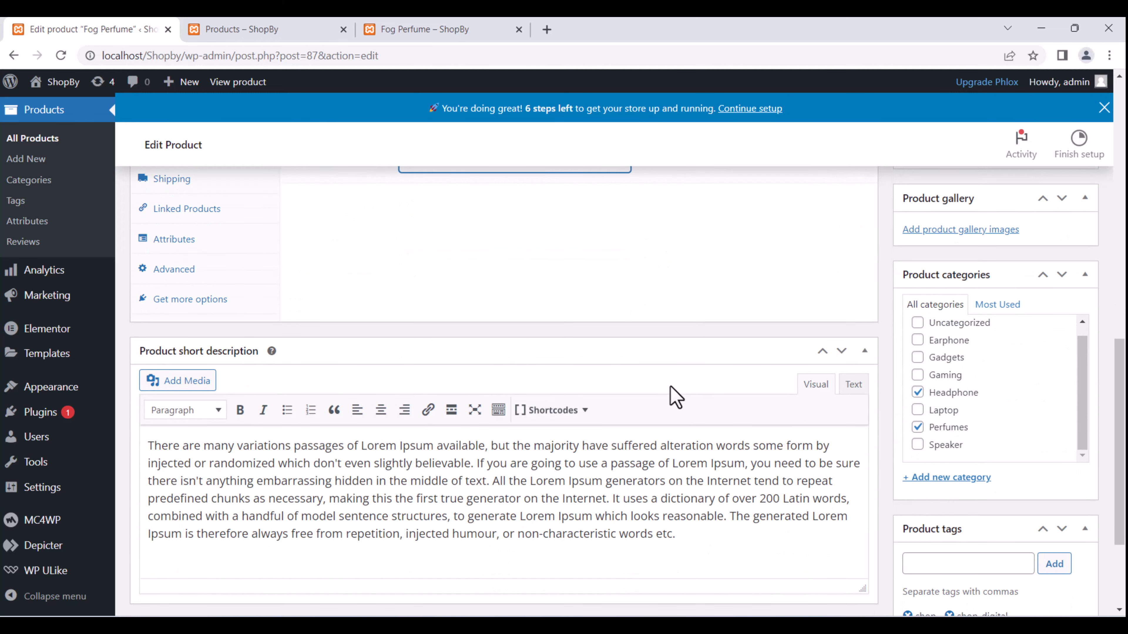
scroll(705, 338, "up", 12)
left_click(1068, 412)
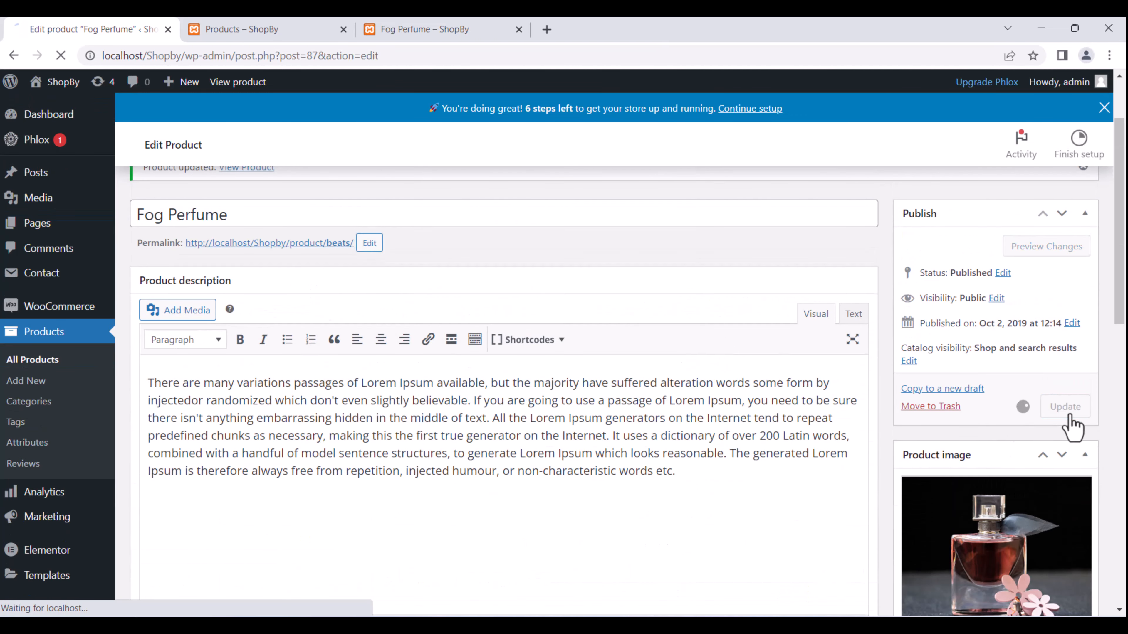
Reload the live Fog Perfume page to see the Sale badge and $800.00 price.
left_click(438, 29)
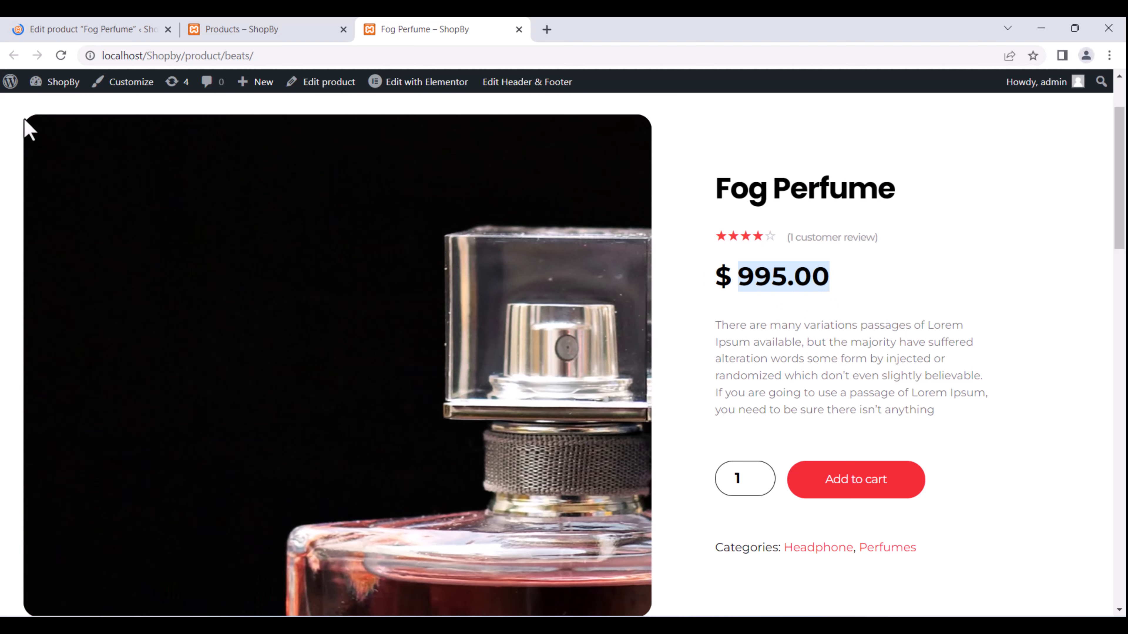
left_click(61, 55)
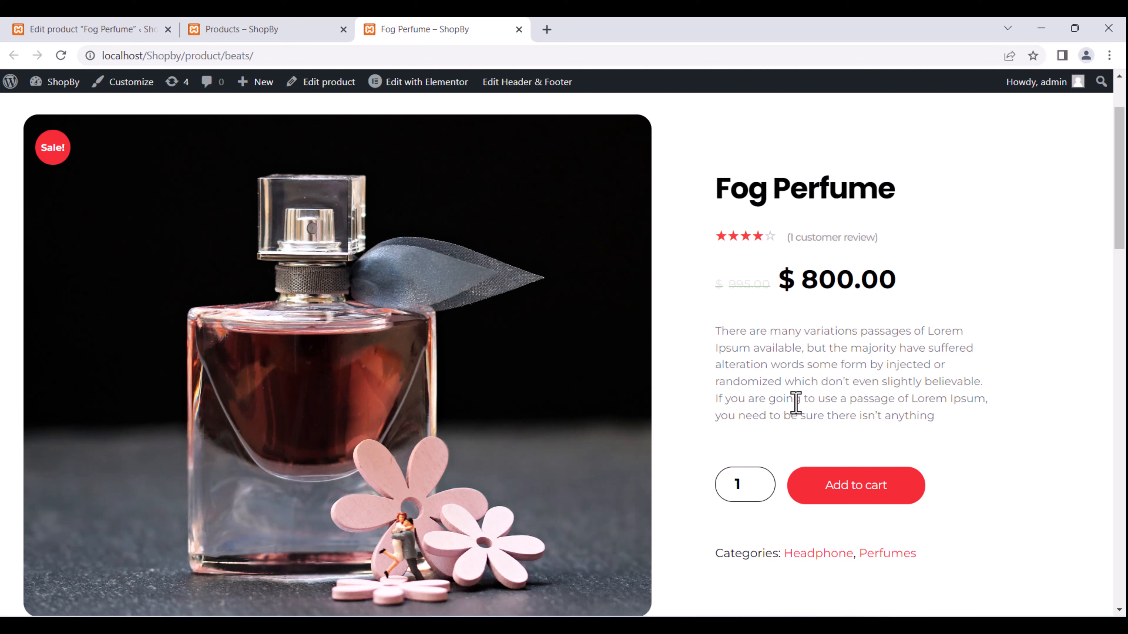
scroll(831, 453, "down", 3)
scroll(831, 453, "up", 3)
left_click_drag(732, 336, 893, 420)
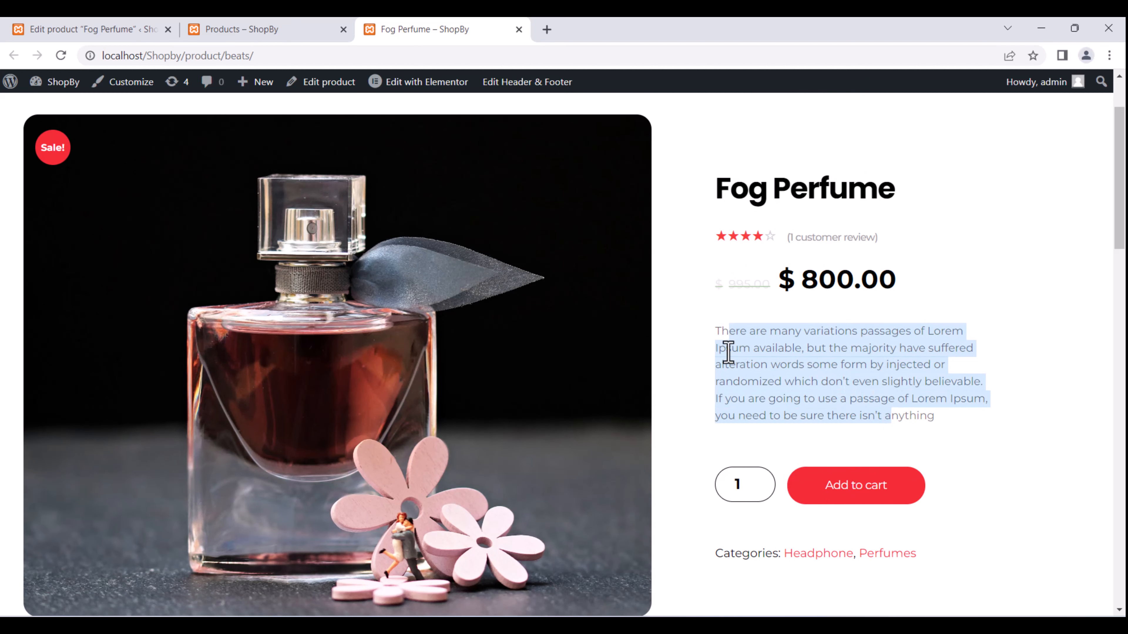
scroll(267, 346, "down", 8)
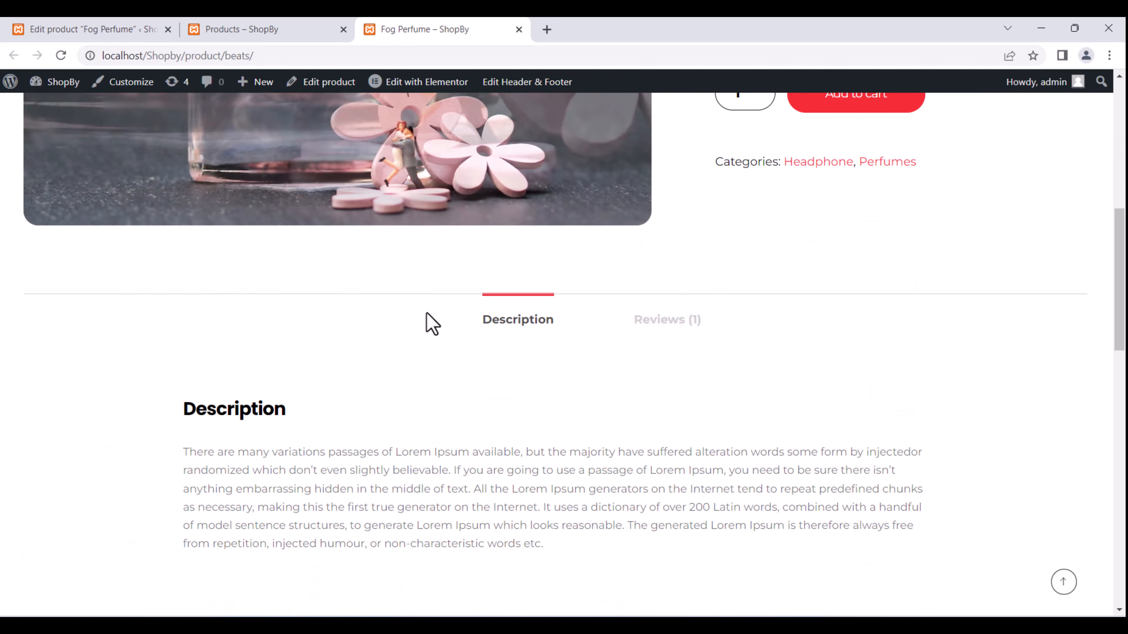
scroll(428, 295, "up", 6)
scroll(383, 471, "up", 4)
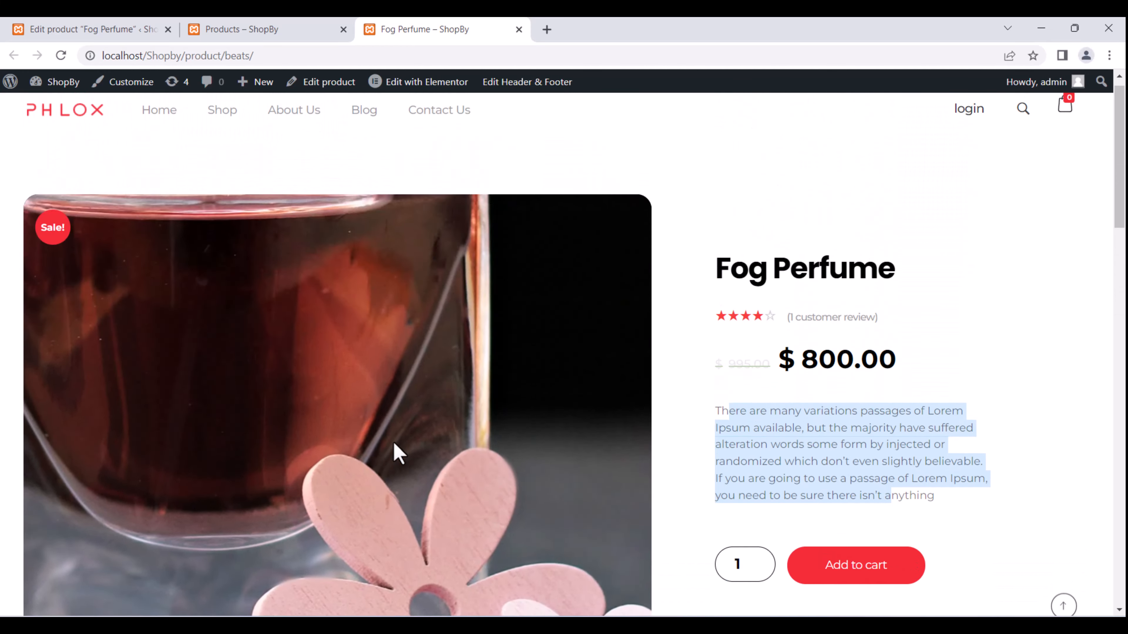
Back in the product editor, open the Add images to product gallery dialog.
left_click(105, 27)
scroll(886, 403, "down", 6)
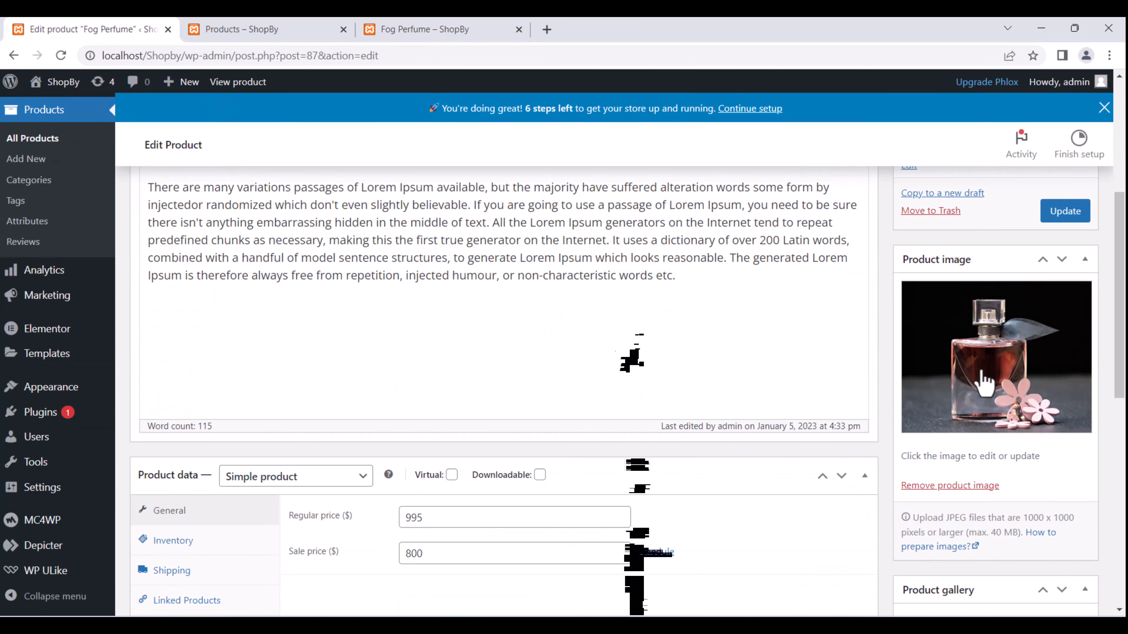
scroll(984, 417, "down", 2)
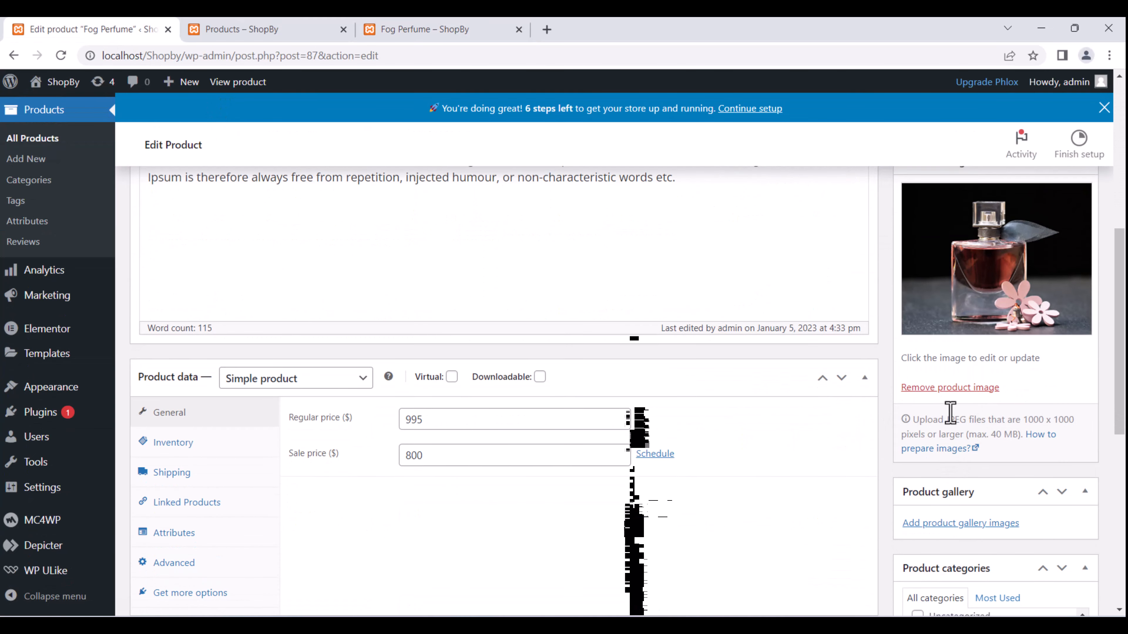
scroll(950, 413, "down", 4)
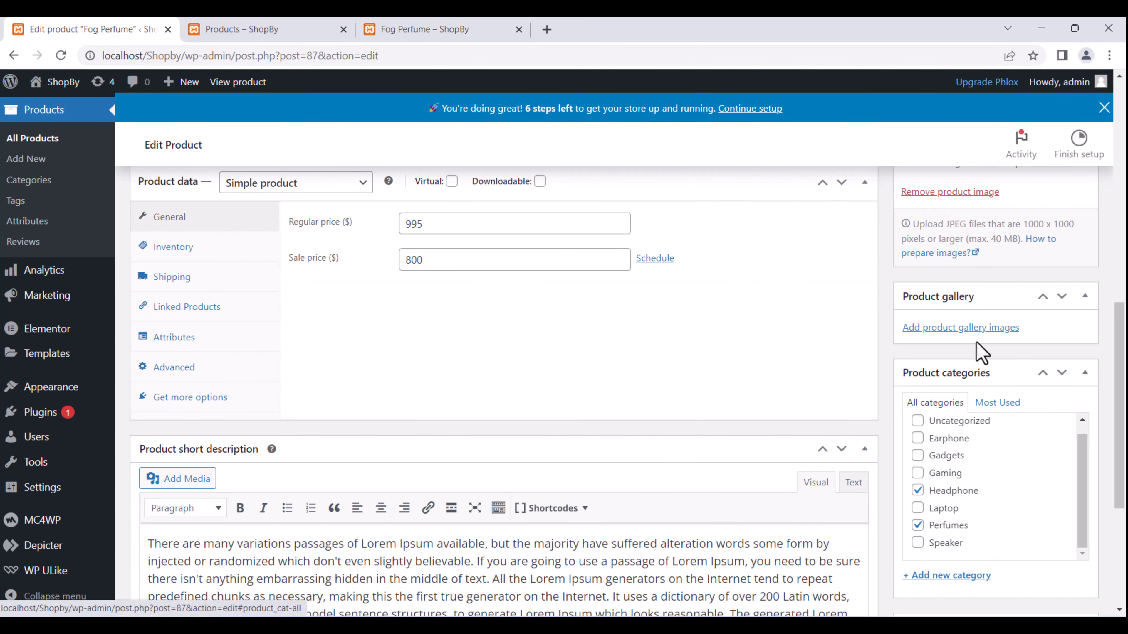
left_click(951, 328)
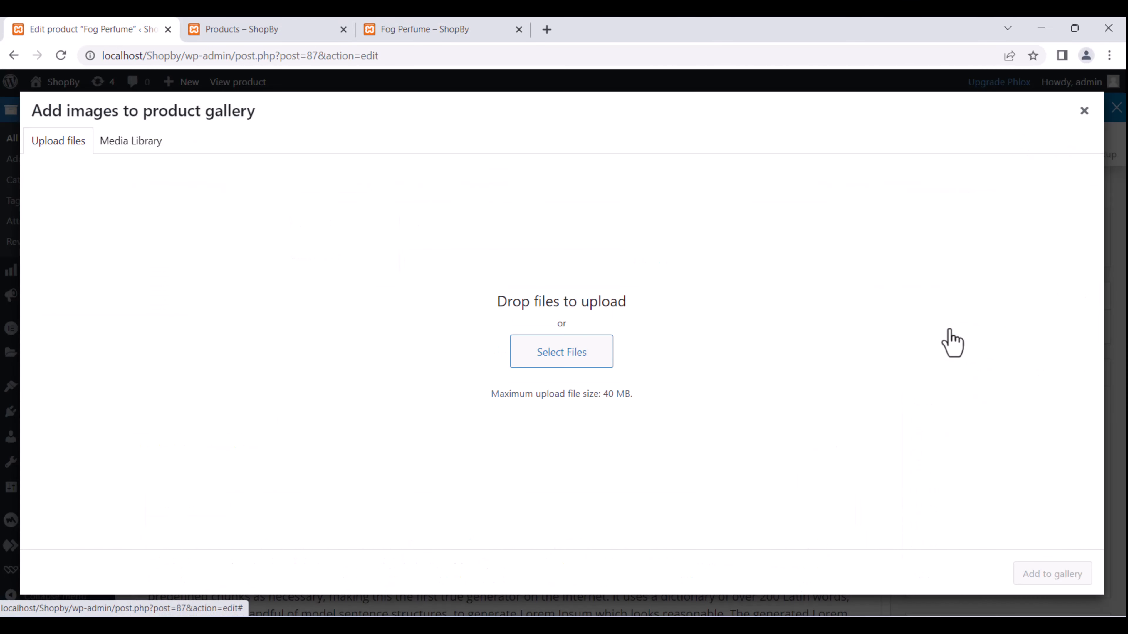
Upload perfume-3640056_1920, shaving-brush-4874621_1920 and perfume-420174_1920 from the computer.
left_click(546, 355)
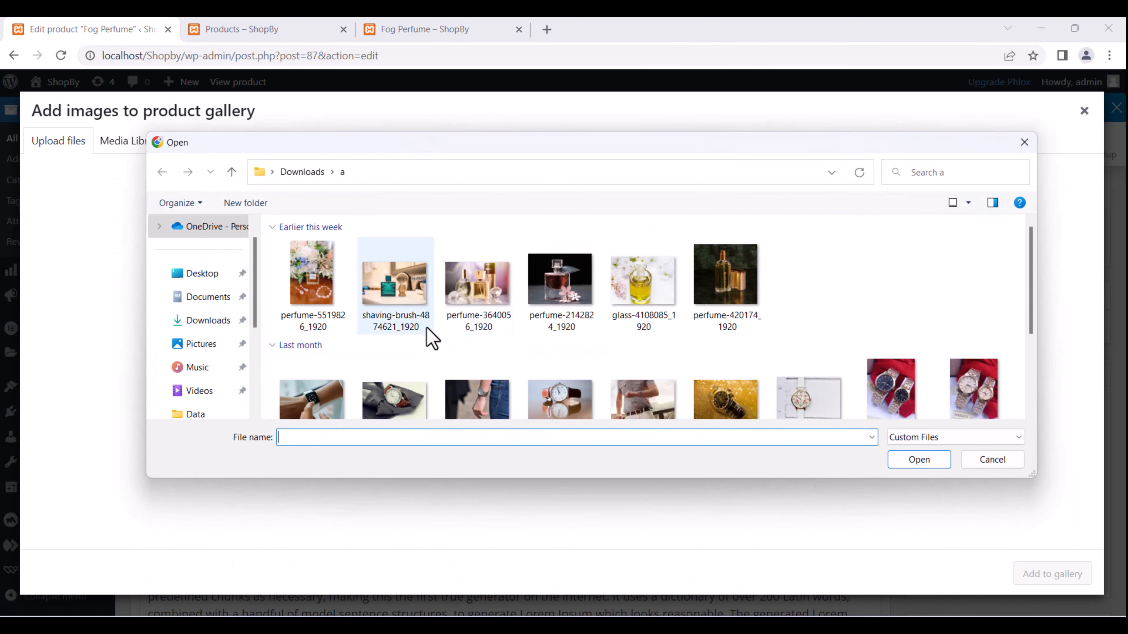
left_click(489, 306)
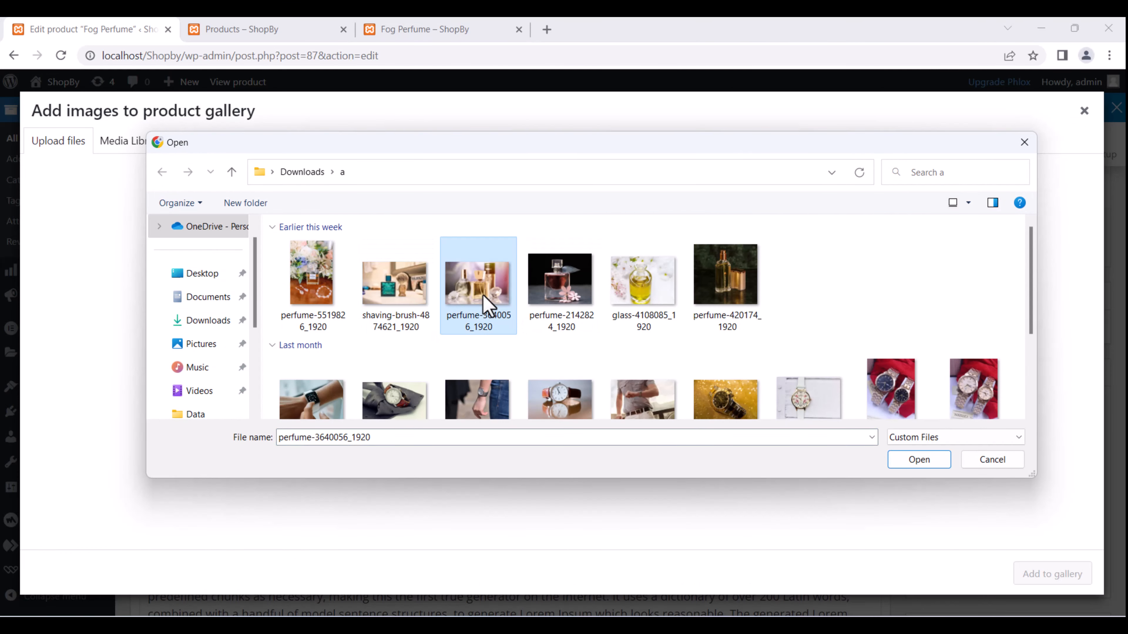
left_click(412, 311, "ctrl")
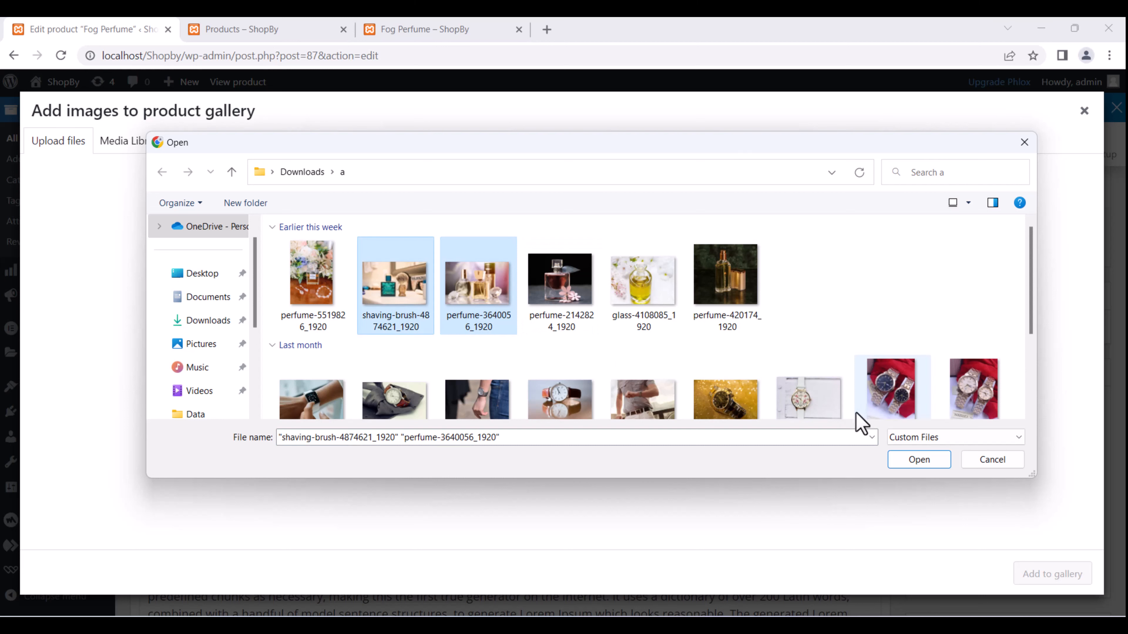
left_click(731, 300, "ctrl")
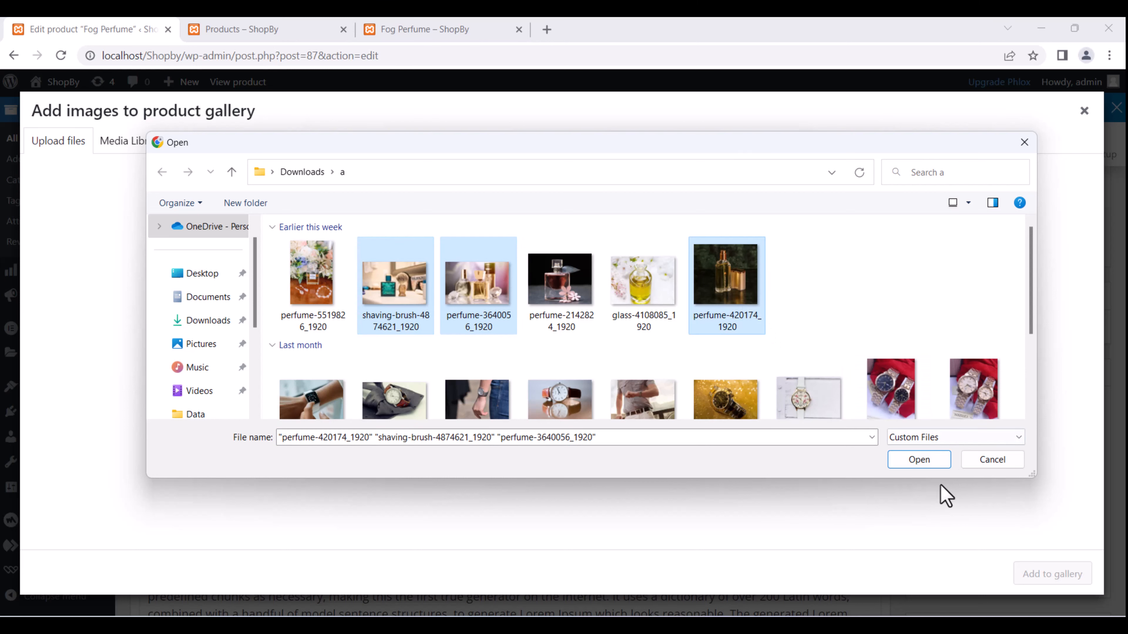
left_click(920, 465)
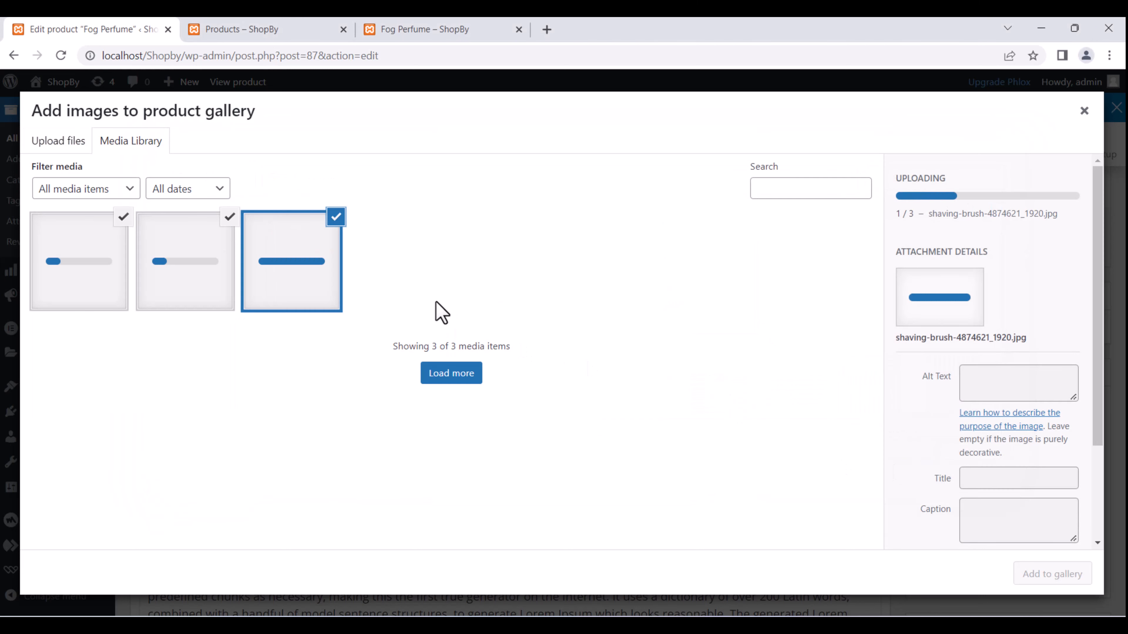
Add the three uploaded photos to the product gallery and update the product.
scroll(1001, 375, "down", 3)
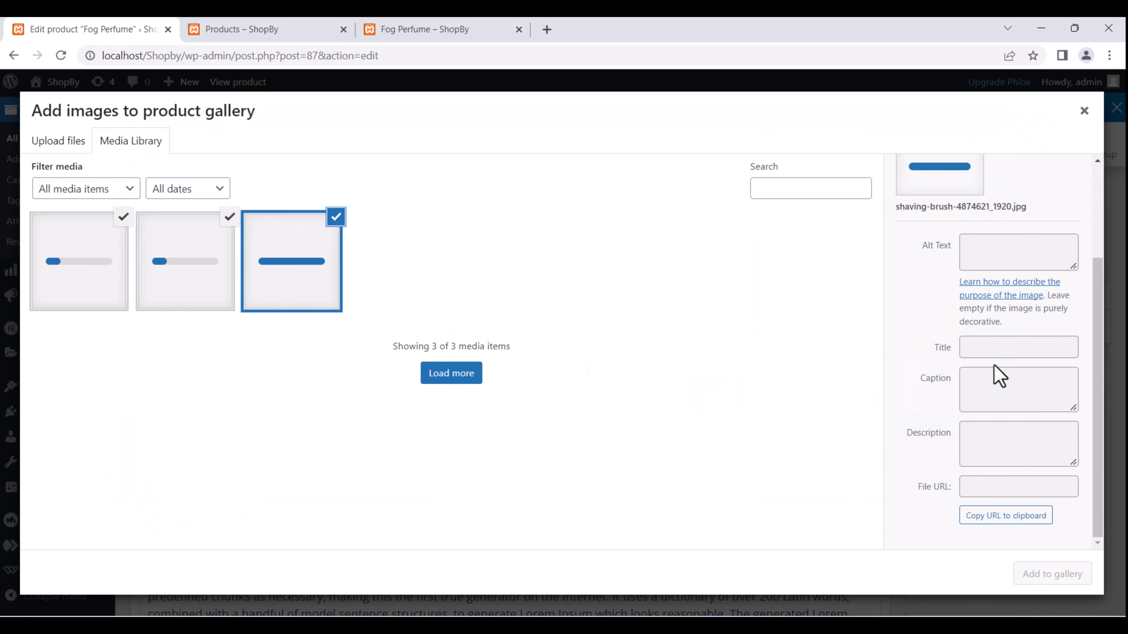
scroll(997, 373, "up", 3)
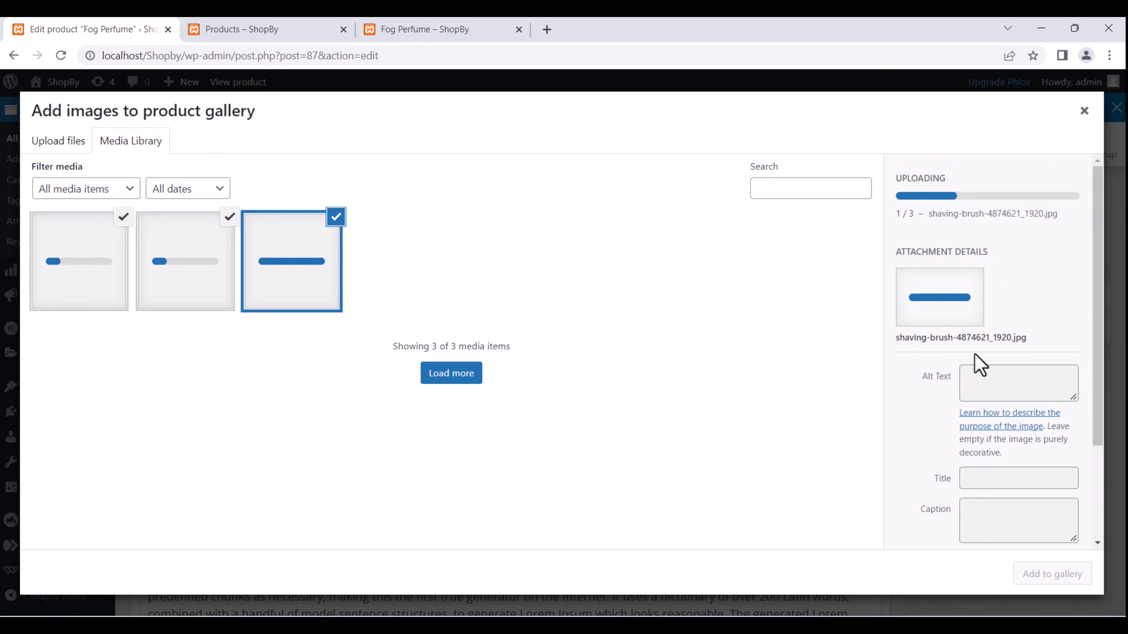
scroll(979, 364, "down", 3)
scroll(969, 370, "up", 3)
scroll(1057, 350, "down", 3)
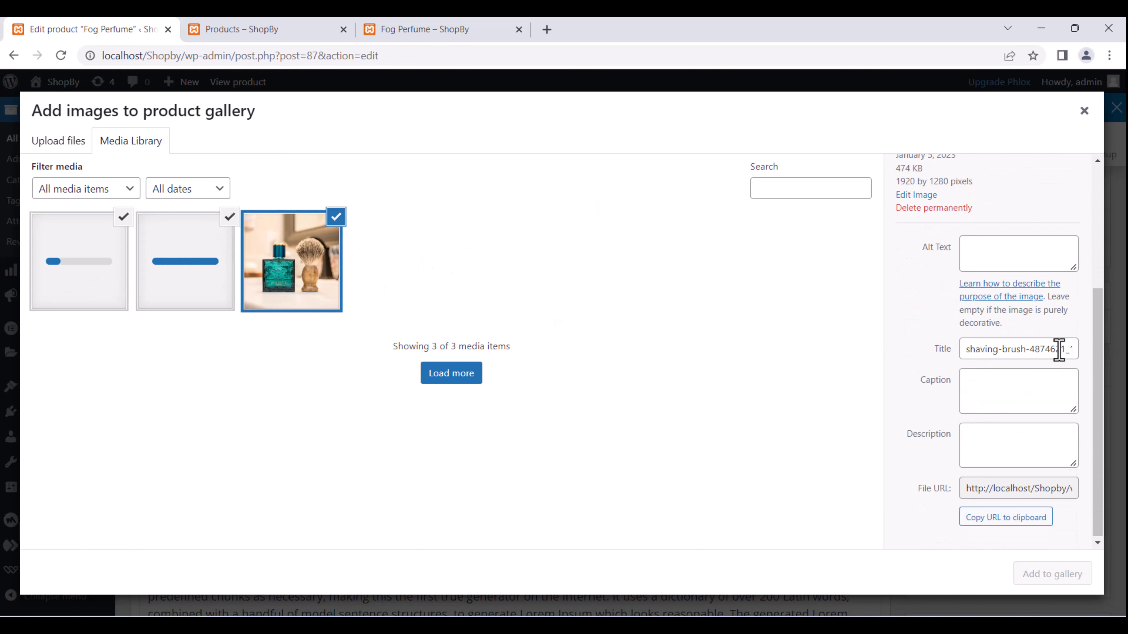
left_click(1058, 578)
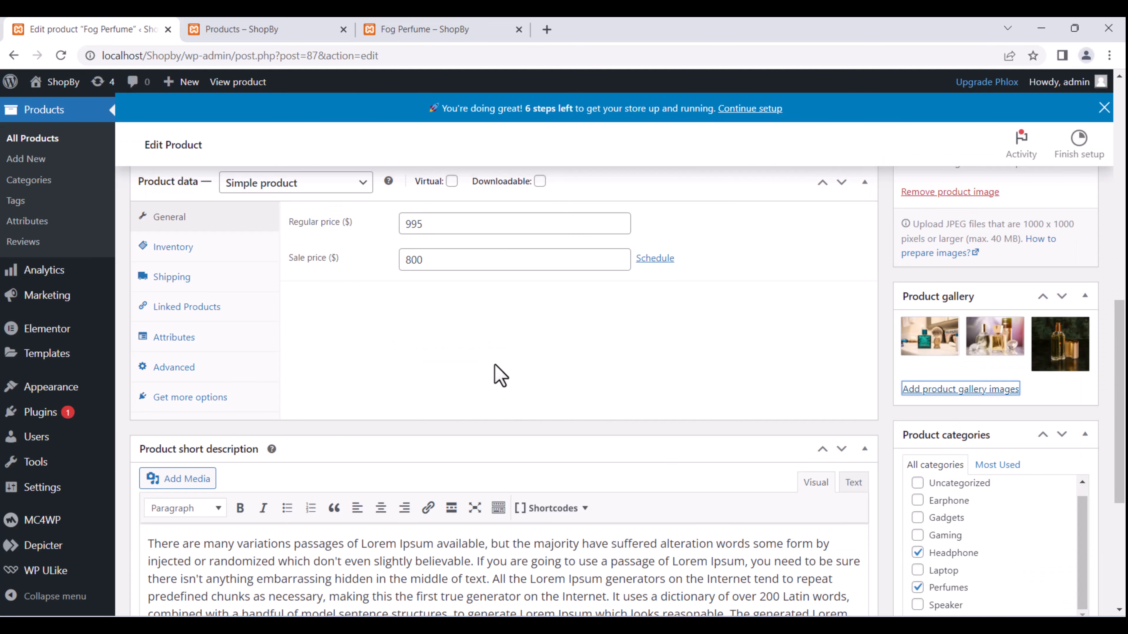
scroll(887, 367, "up", 2)
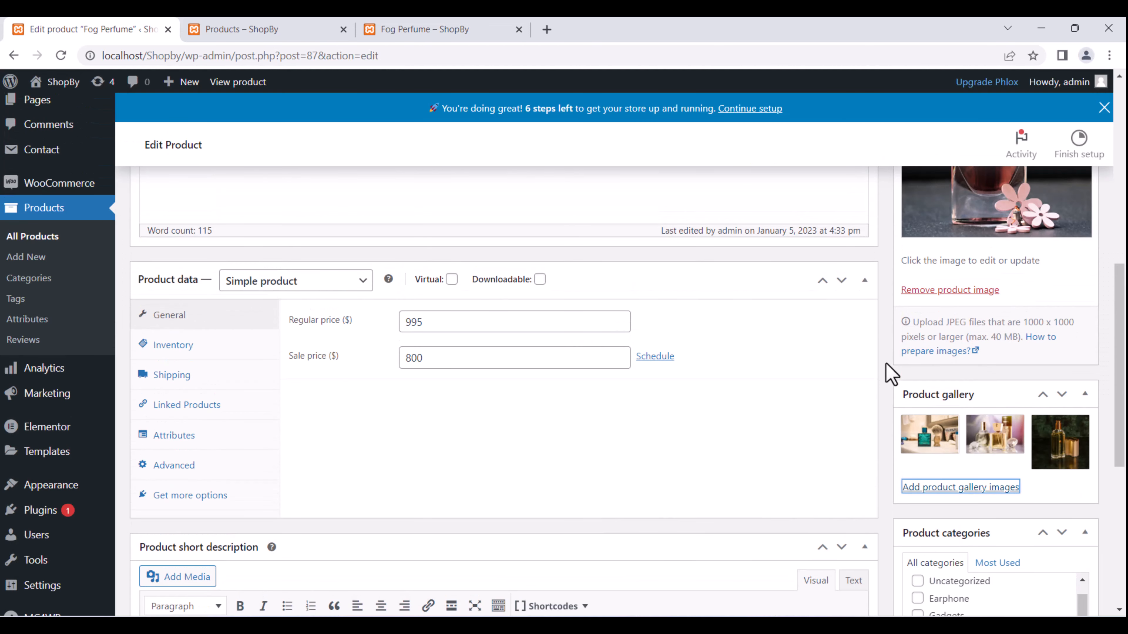
scroll(887, 364, "down", 8)
scroll(883, 365, "up", 8)
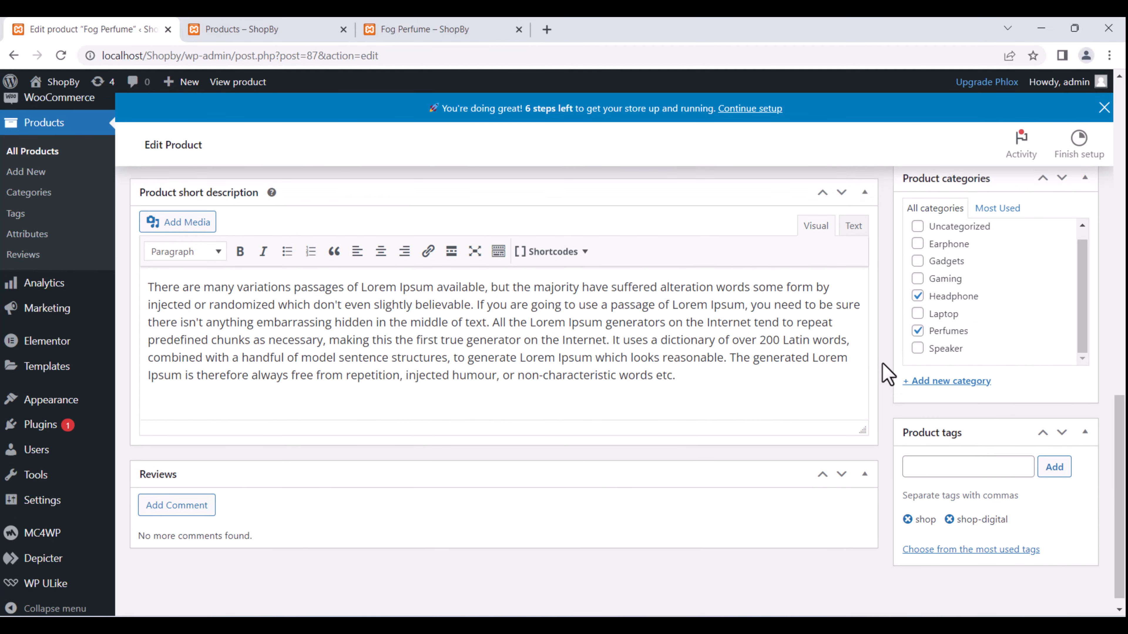
scroll(881, 364, "up", 4)
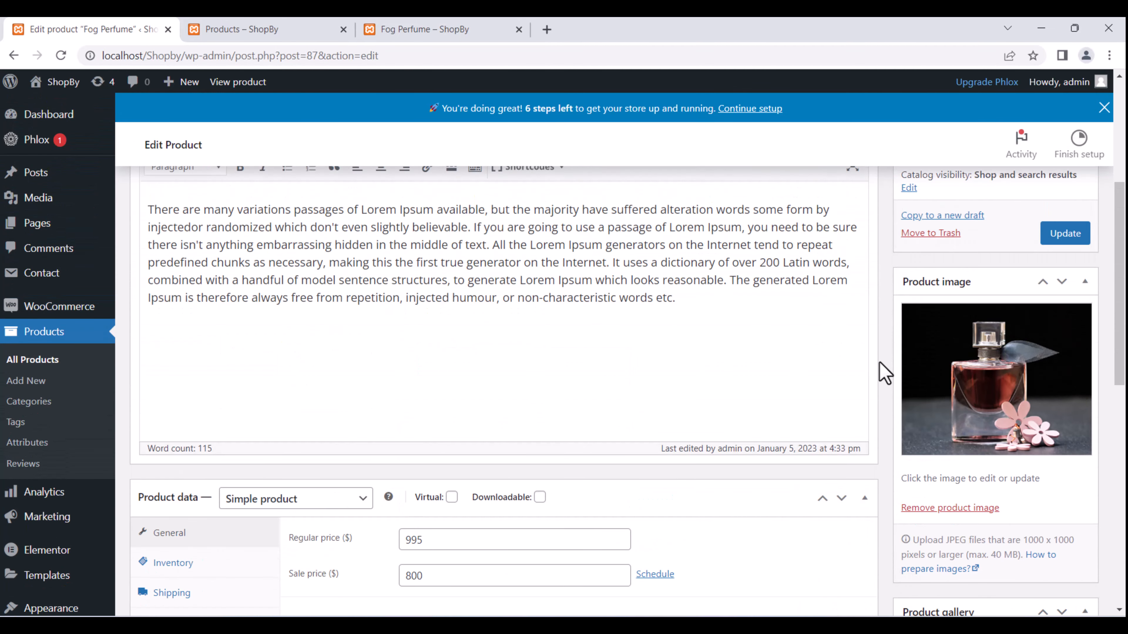
scroll(1014, 336, "up", 5)
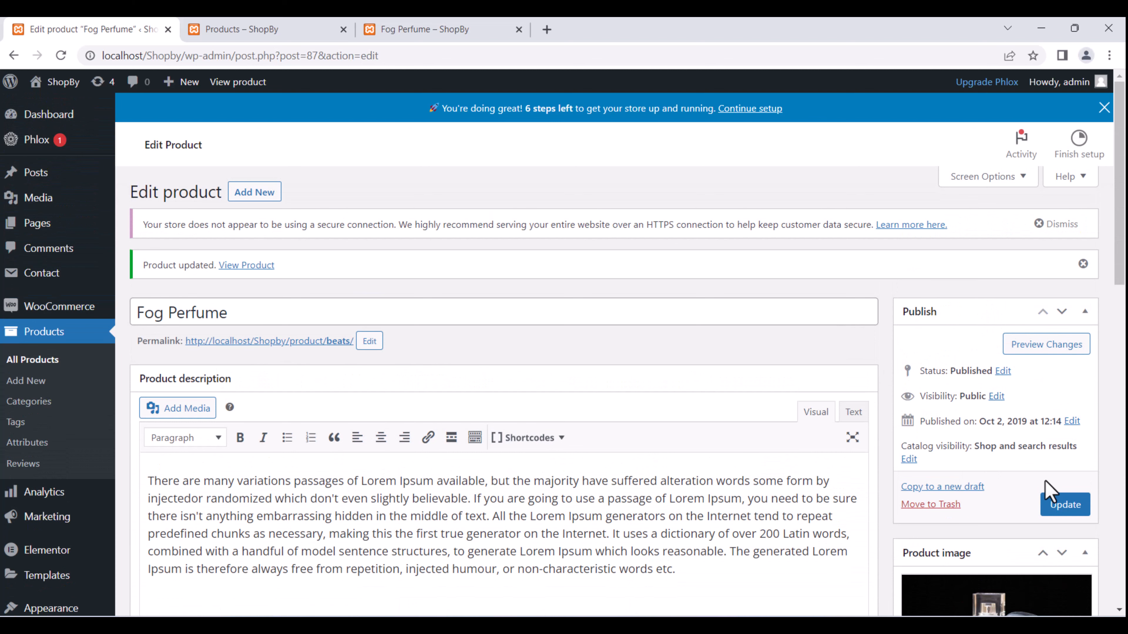
left_click(1064, 508)
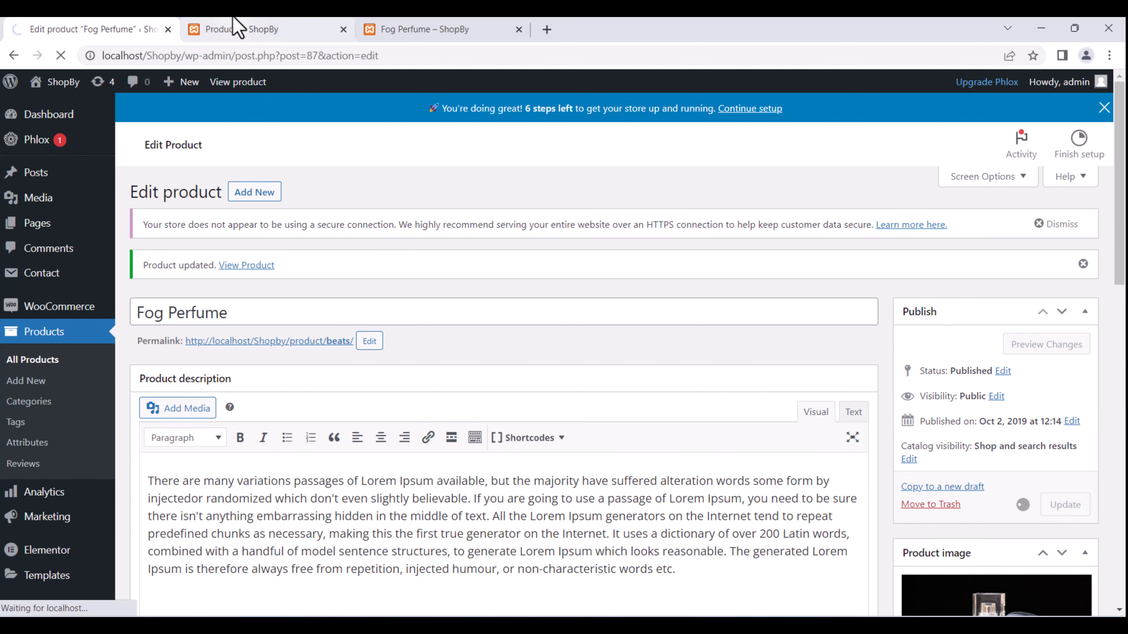
left_click(238, 29)
left_click(474, 28)
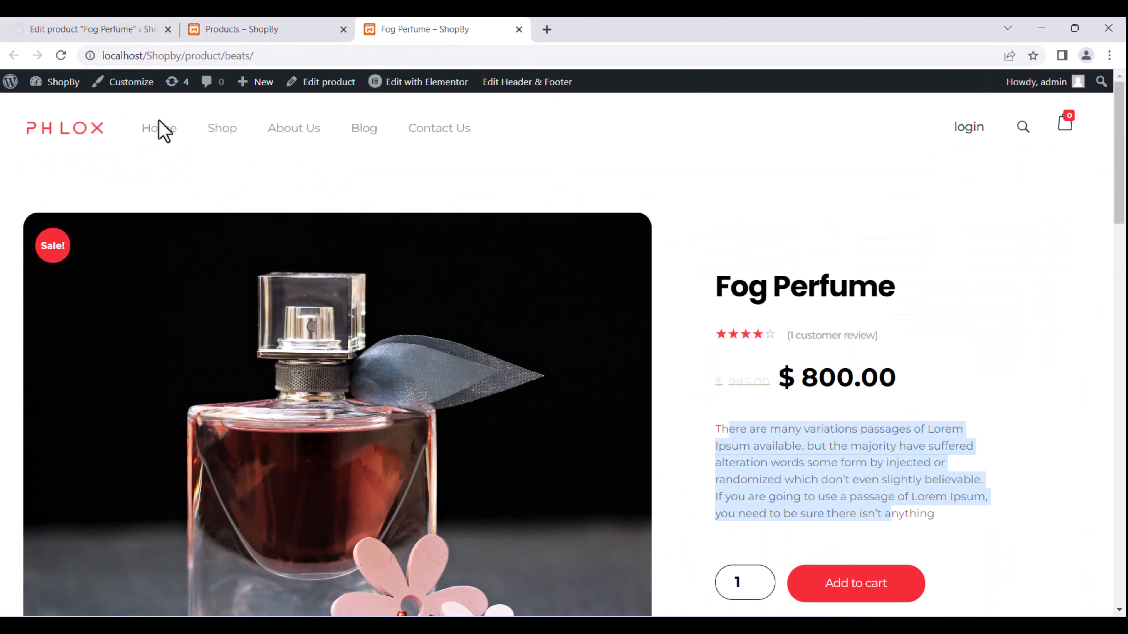
left_click(61, 55)
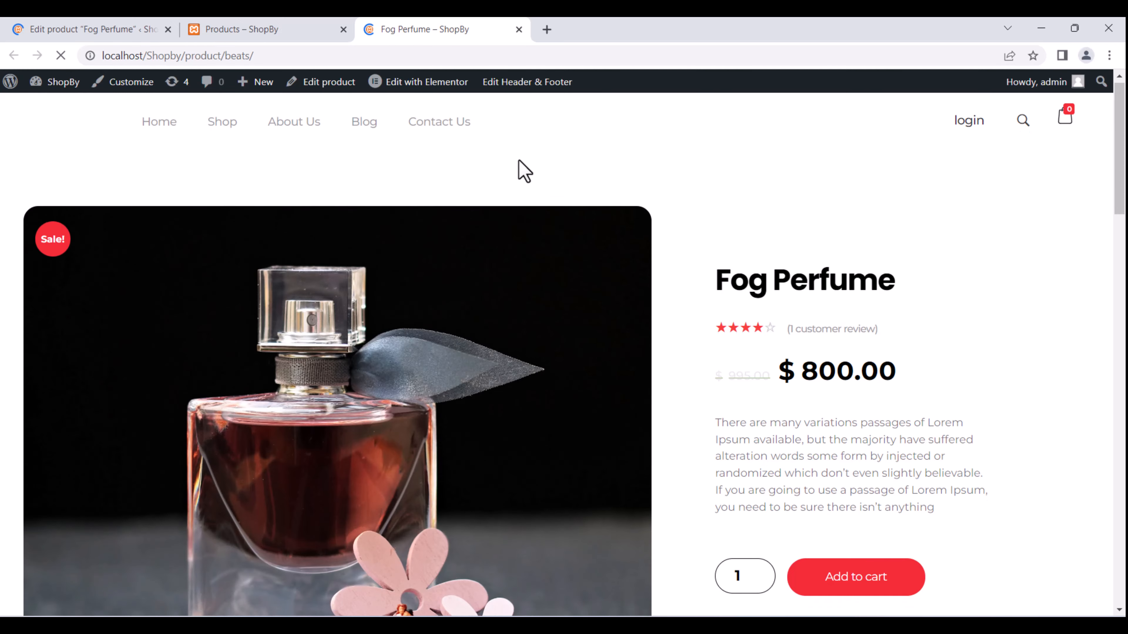
scroll(520, 171, "down", 5)
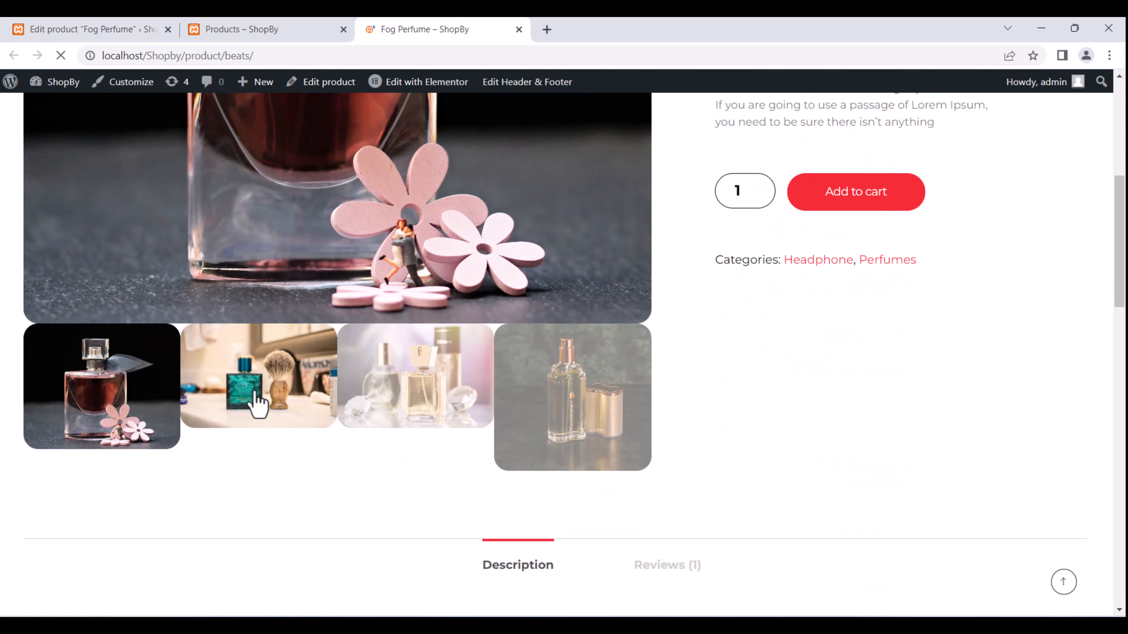
left_click(267, 400)
scroll(324, 347, "up", 5)
scroll(323, 345, "down", 3)
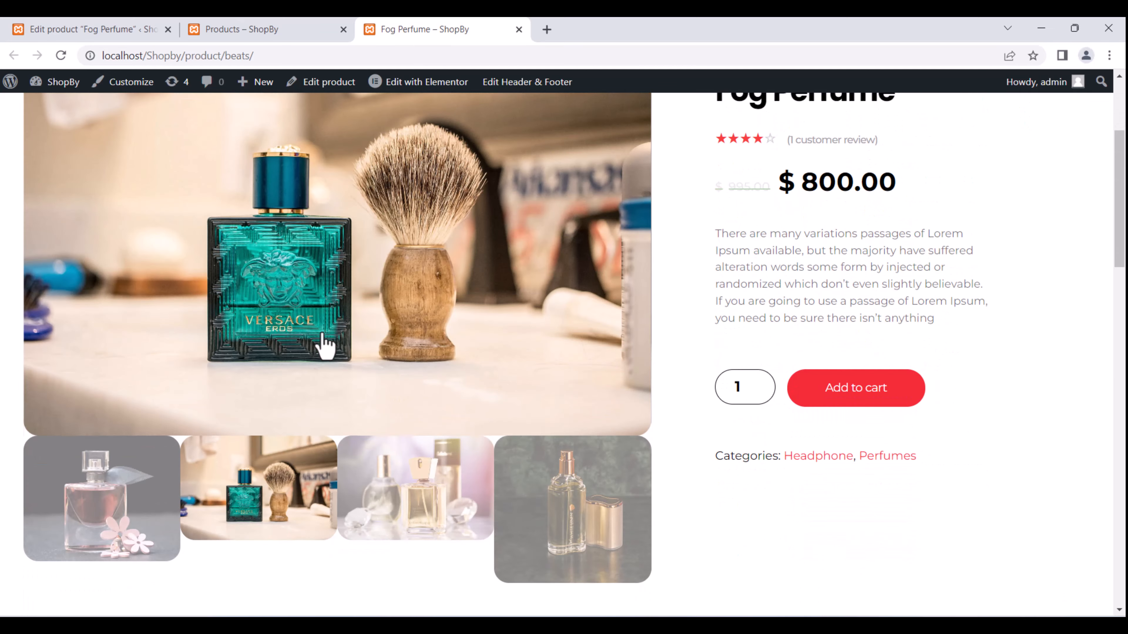
left_click(448, 537)
scroll(413, 397, "up", 5)
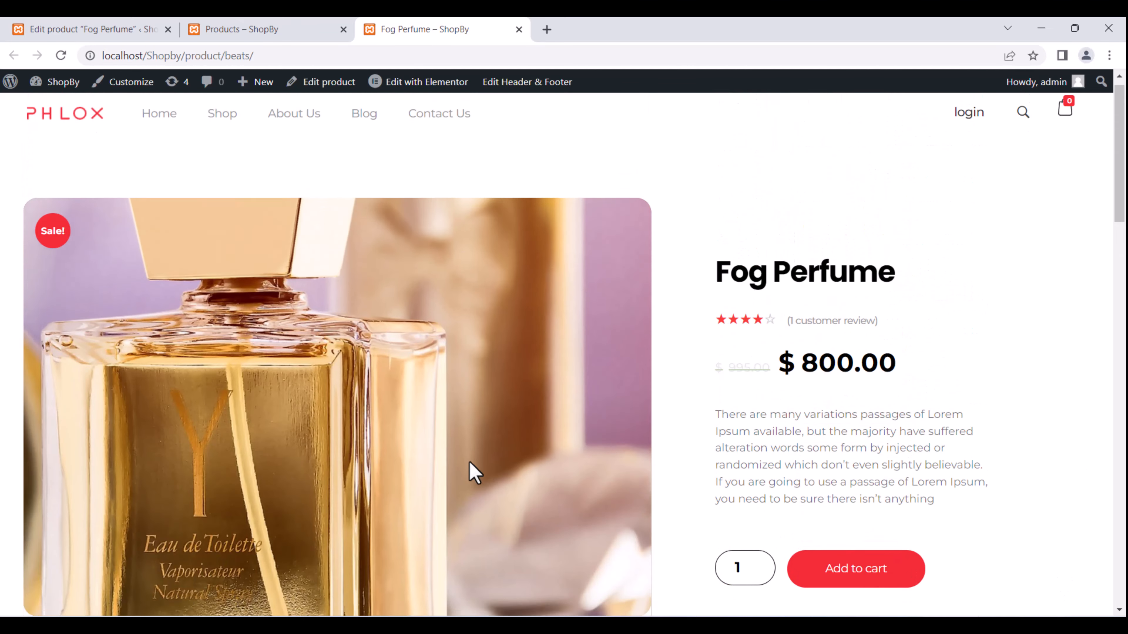
scroll(510, 469, "down", 4)
left_click(598, 364)
scroll(577, 371, "up", 5)
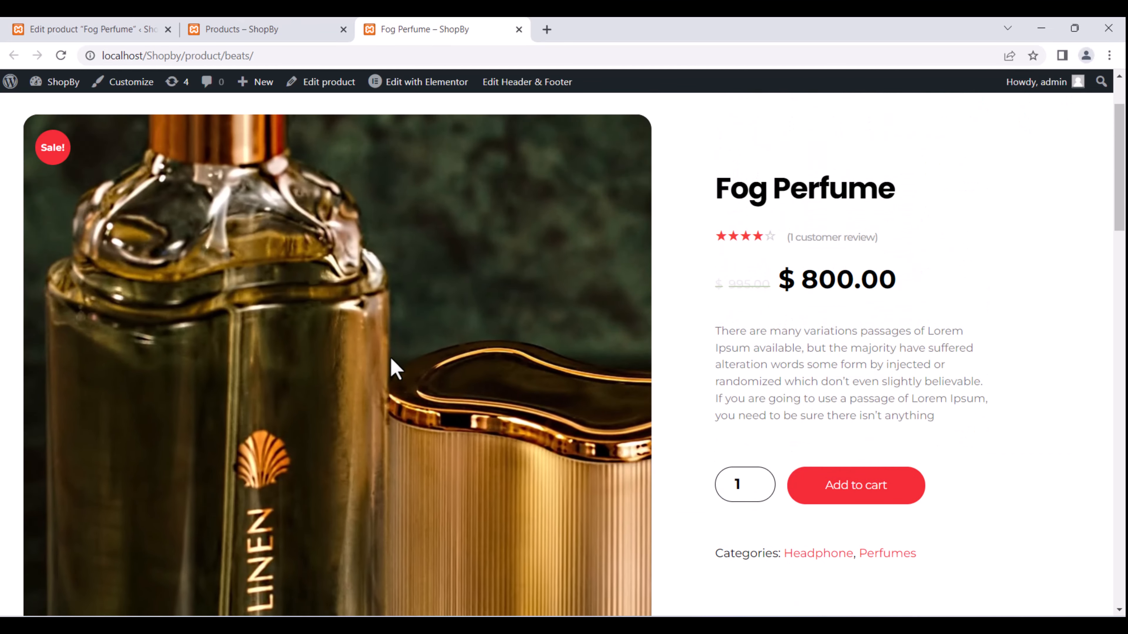
scroll(190, 327, "down", 4)
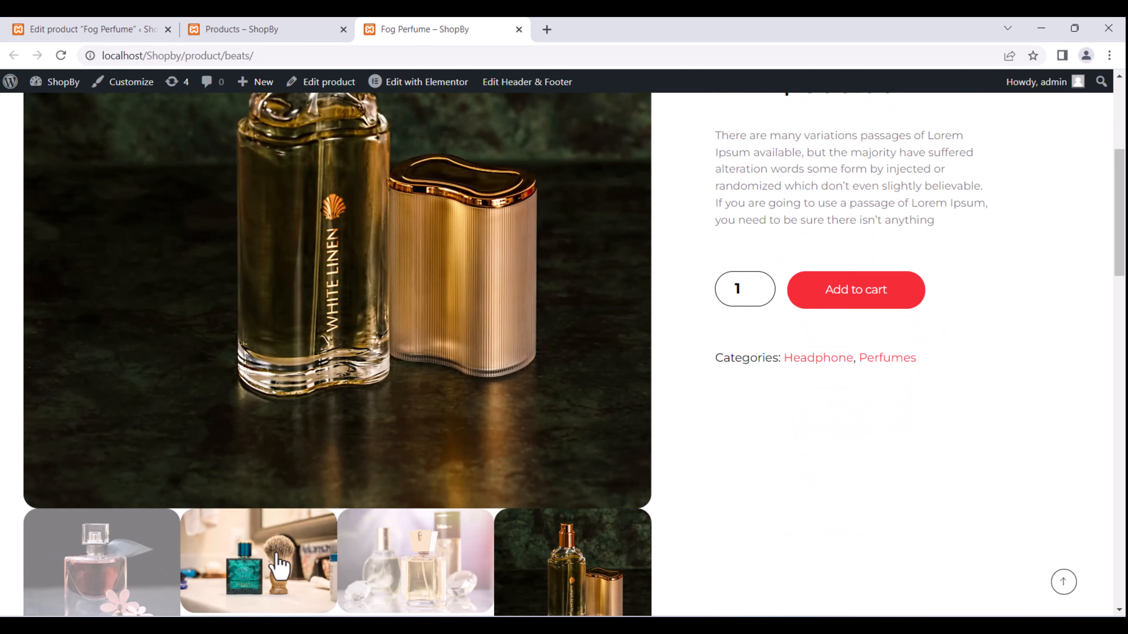
left_click(285, 573)
scroll(243, 437, "up", 5)
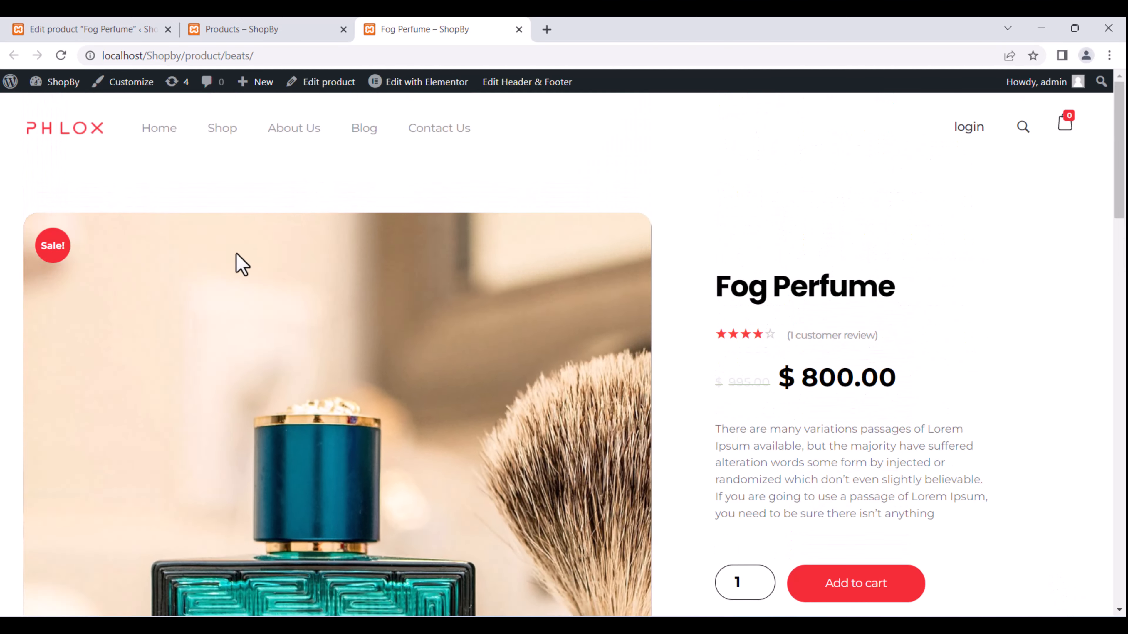
left_click(149, 38)
scroll(461, 340, "down", 3)
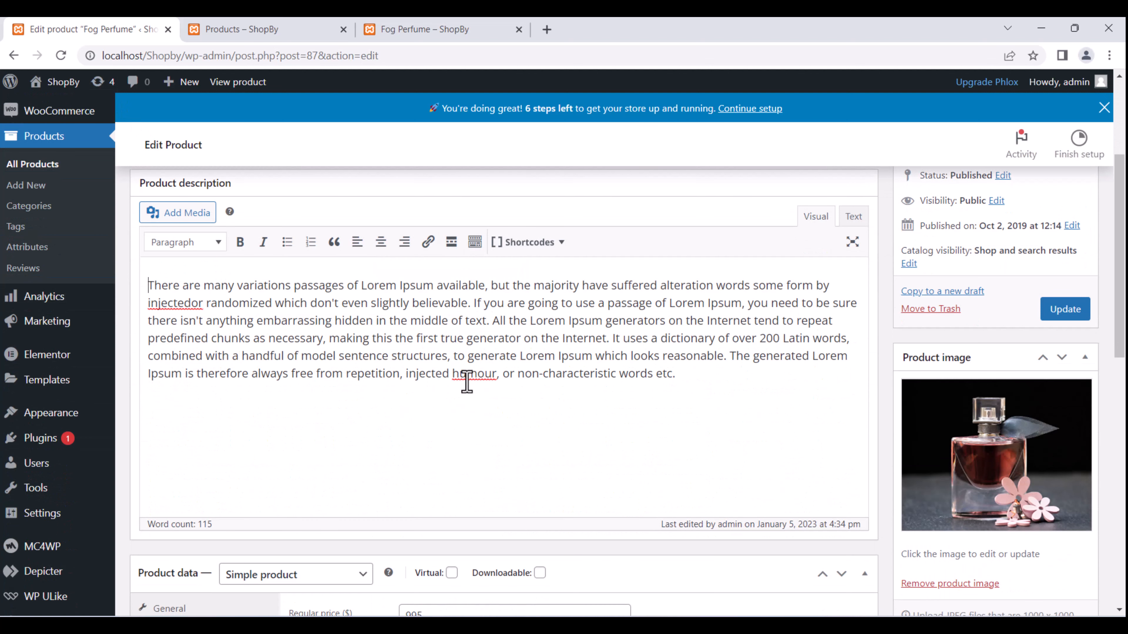
Bold the phrase ending in 'believable' and most of the product description paragraph.
left_click_drag(675, 375, 148, 283)
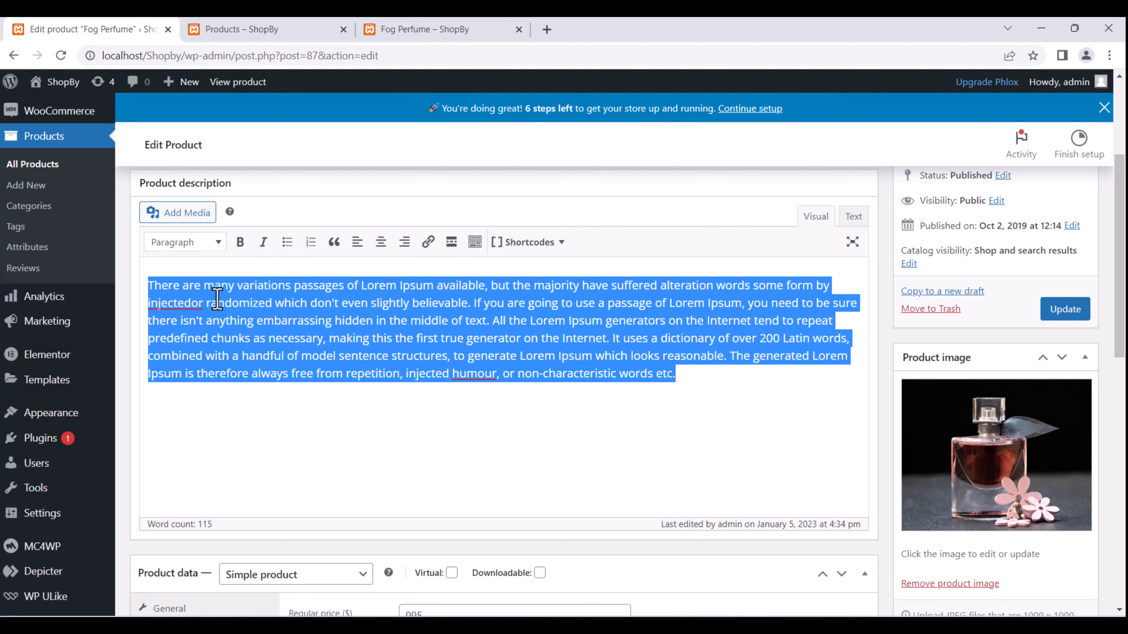
left_click_drag(212, 302, 470, 303)
left_click(240, 242)
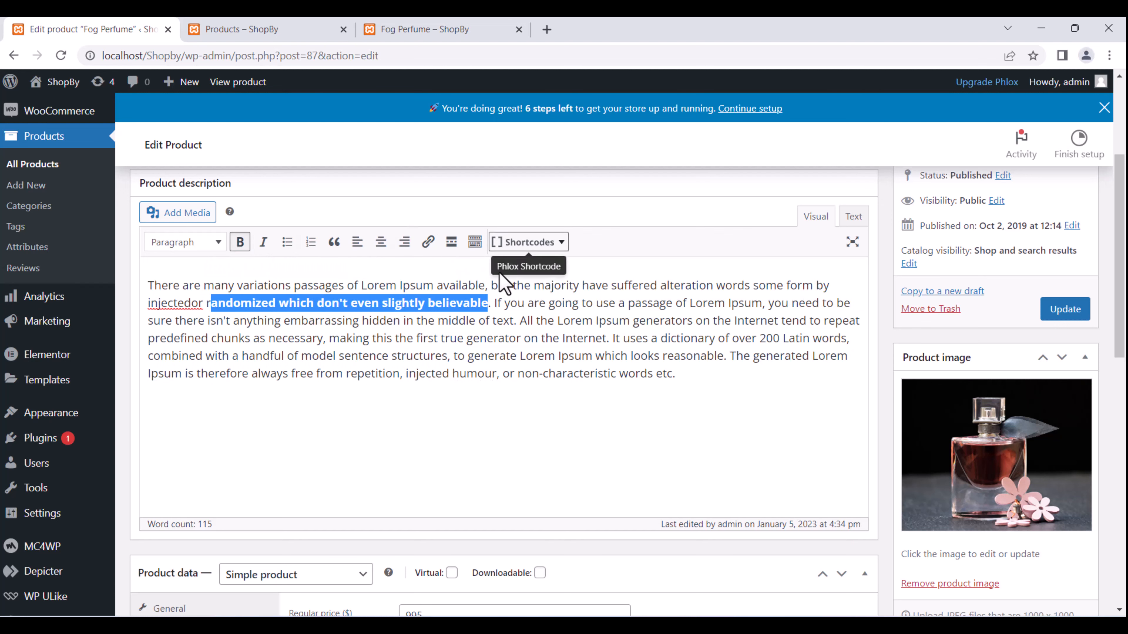
left_click(400, 335)
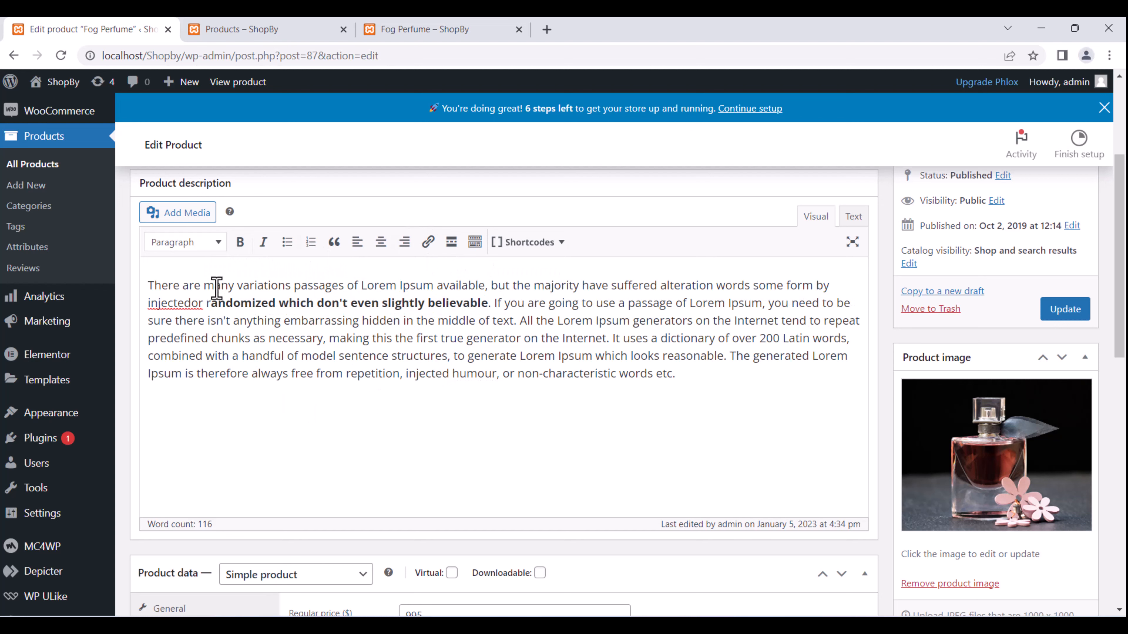
scroll(320, 335, "down", 8)
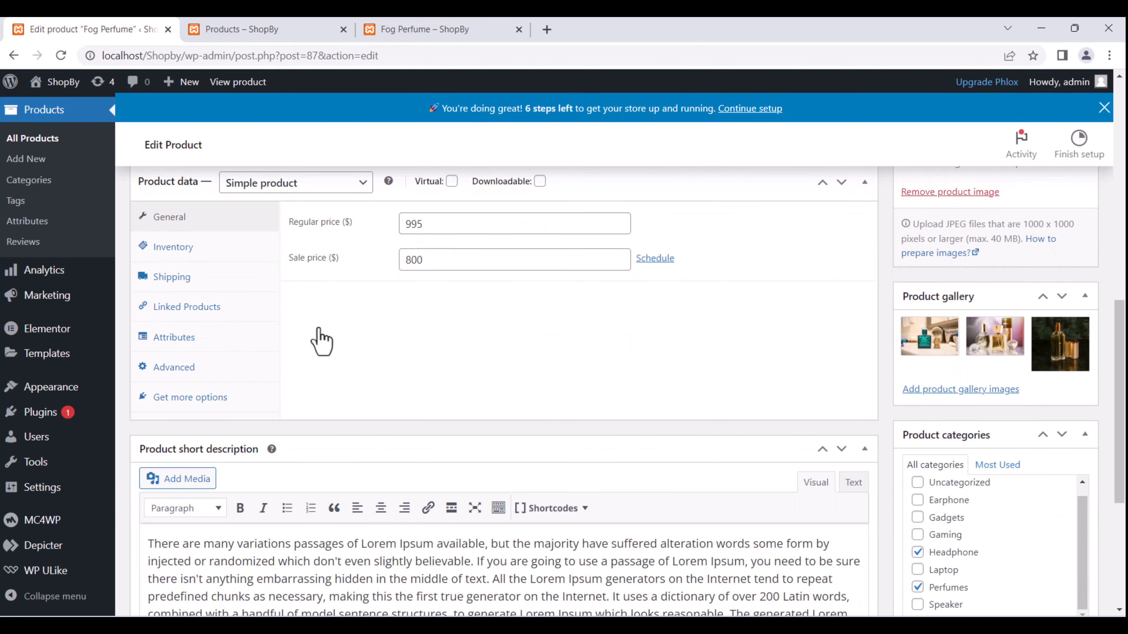
scroll(322, 337, "up", 8)
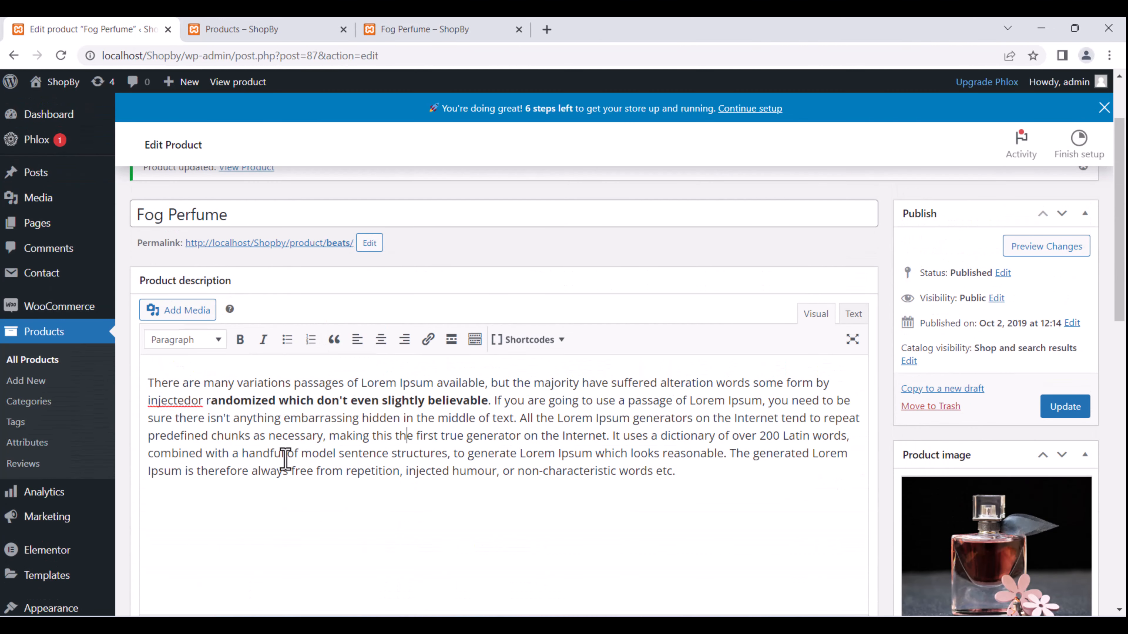
left_click_drag(173, 383, 562, 470)
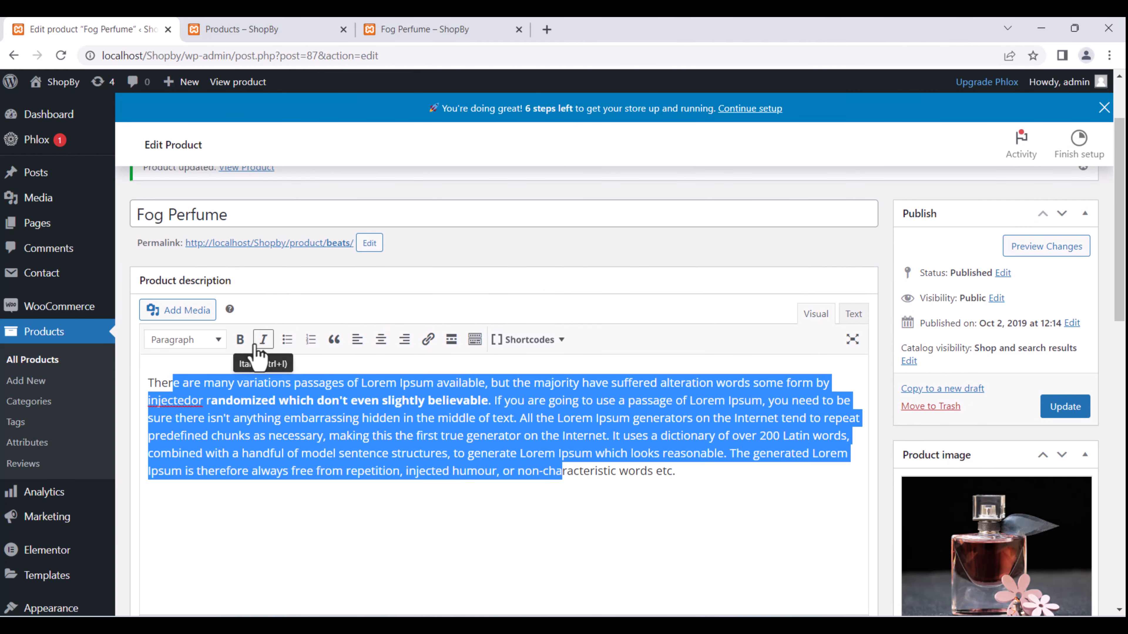
left_click(240, 339)
left_click(319, 417)
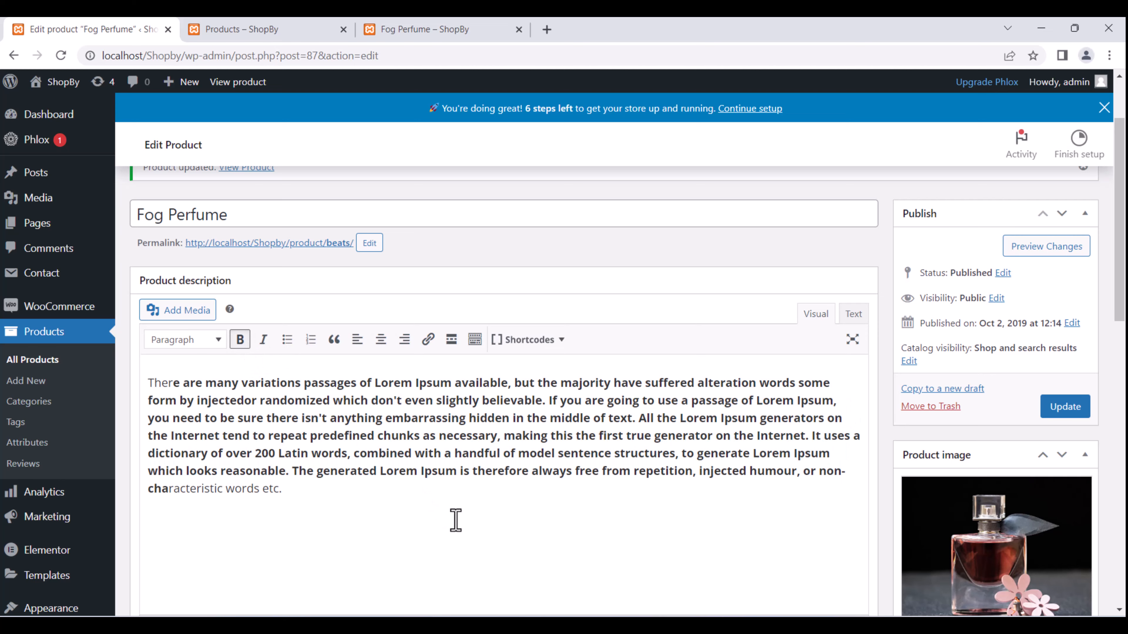
scroll(436, 493, "down", 2)
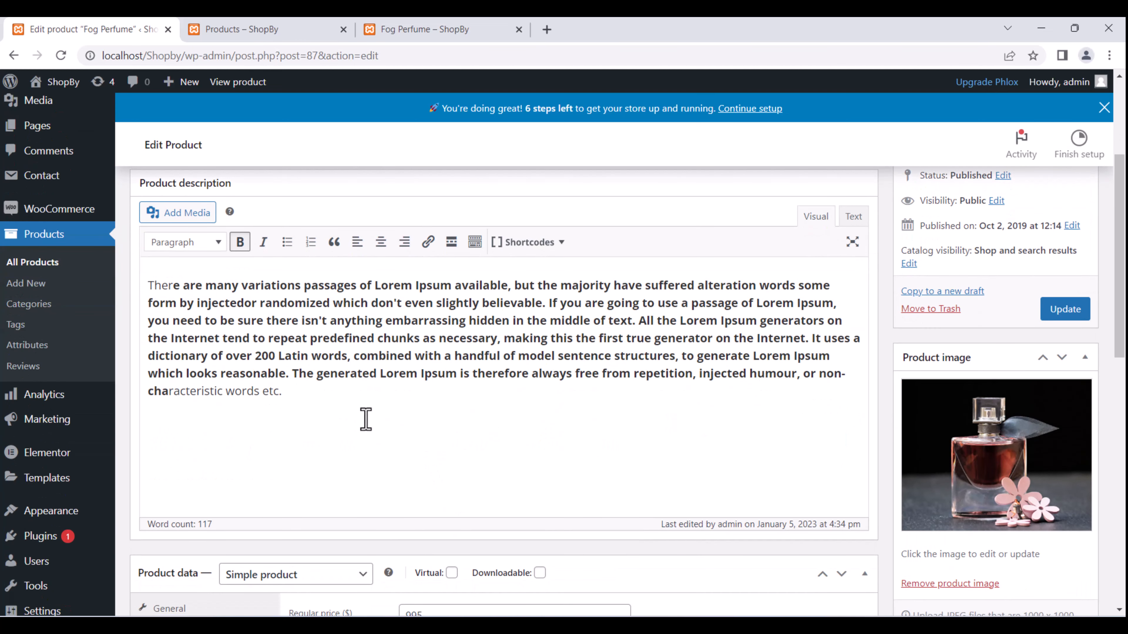
scroll(366, 419, "down", 5)
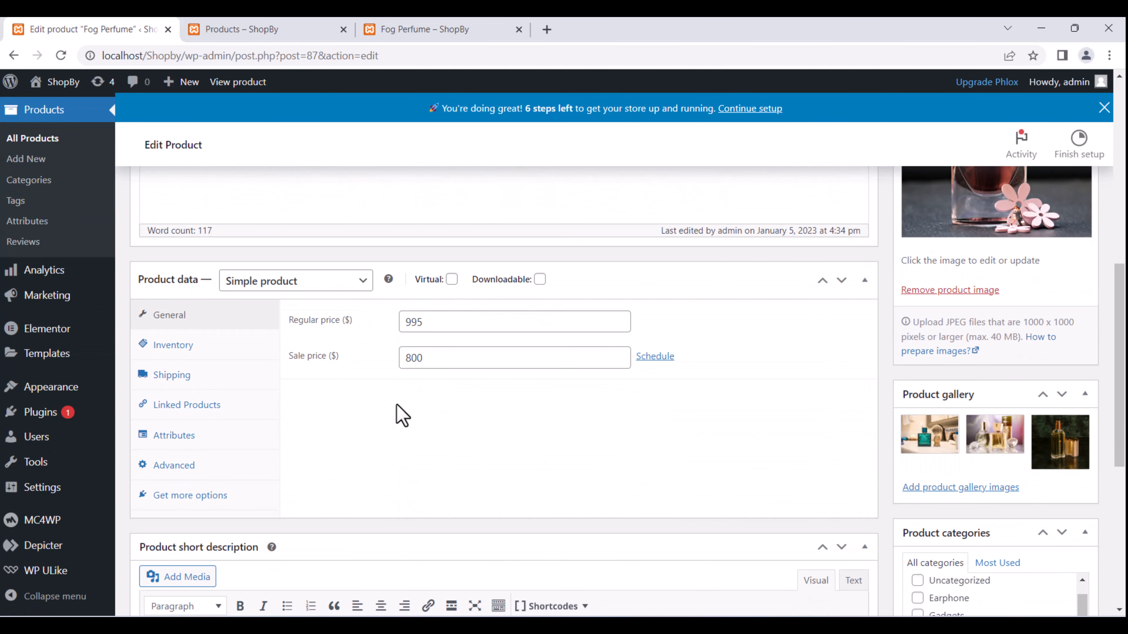
Set the product's SKU to 0001 in the Inventory settings.
left_click_drag(435, 365, 393, 373)
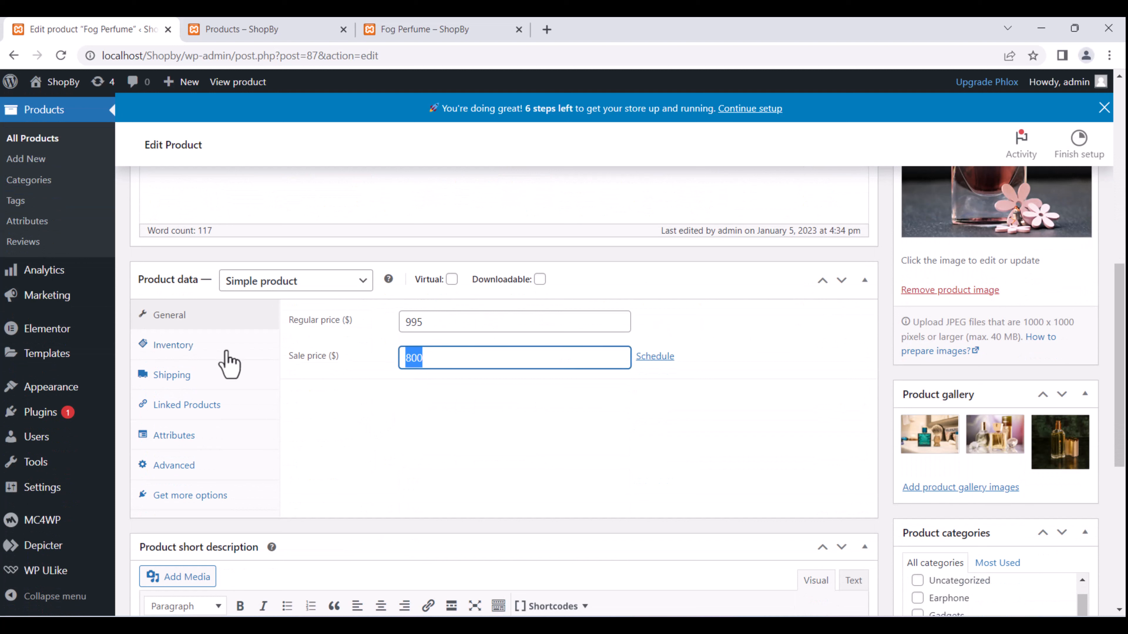
left_click(205, 356)
left_click(418, 320)
left_click(489, 355)
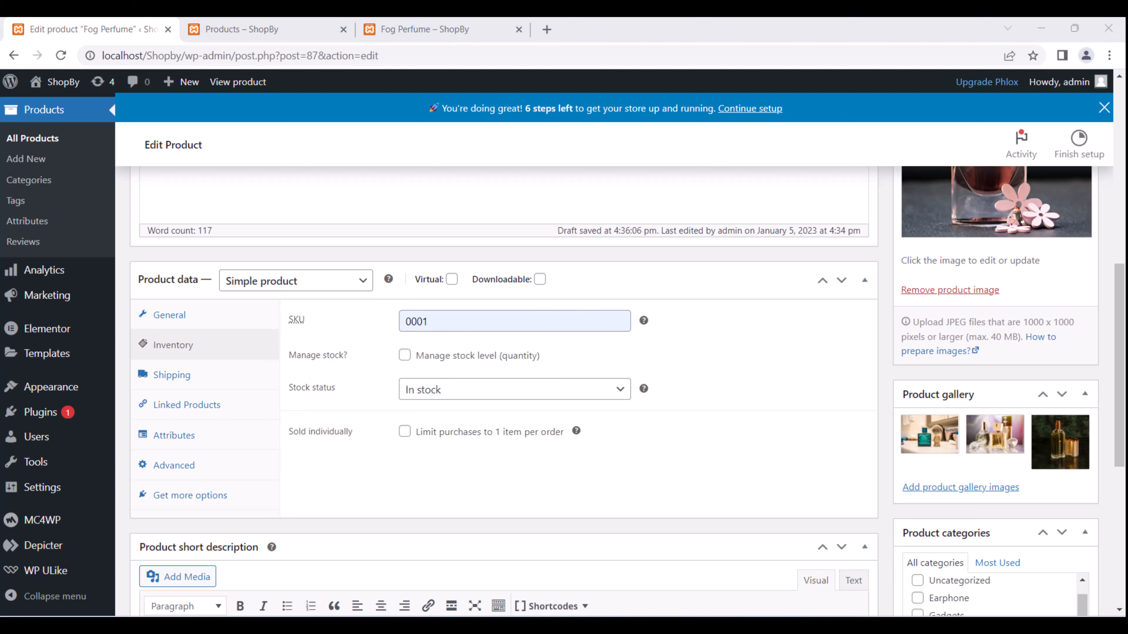
left_click(462, 327)
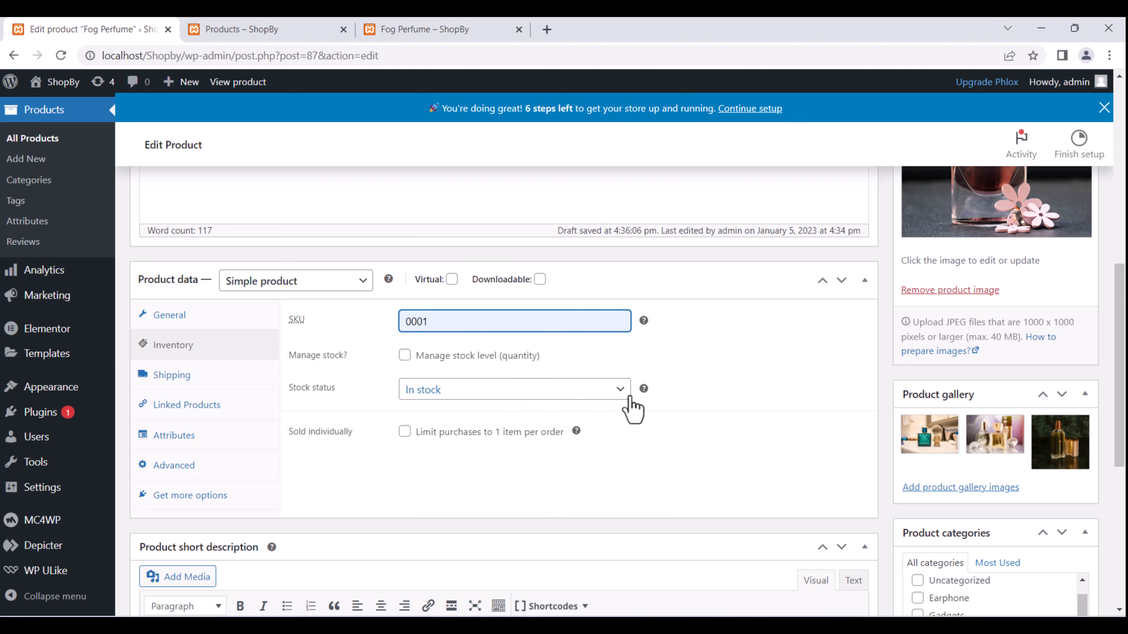
Glance at the live Fog Perfume page, then return to the product editor.
left_click(443, 28)
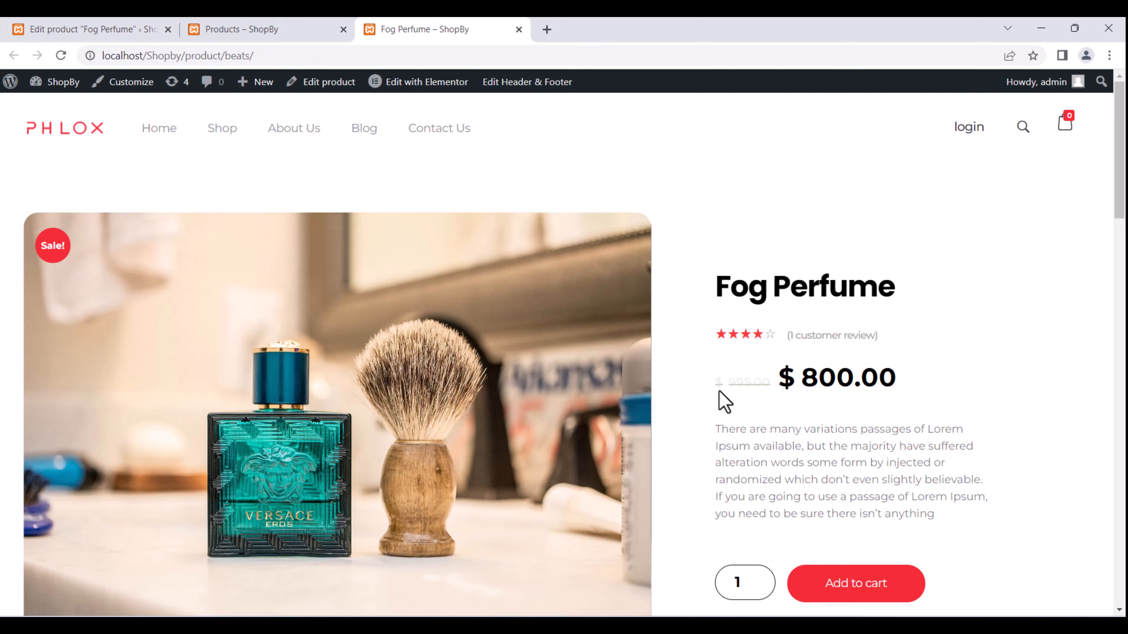
scroll(702, 364, "down", 4)
scroll(340, 177, "up", 4)
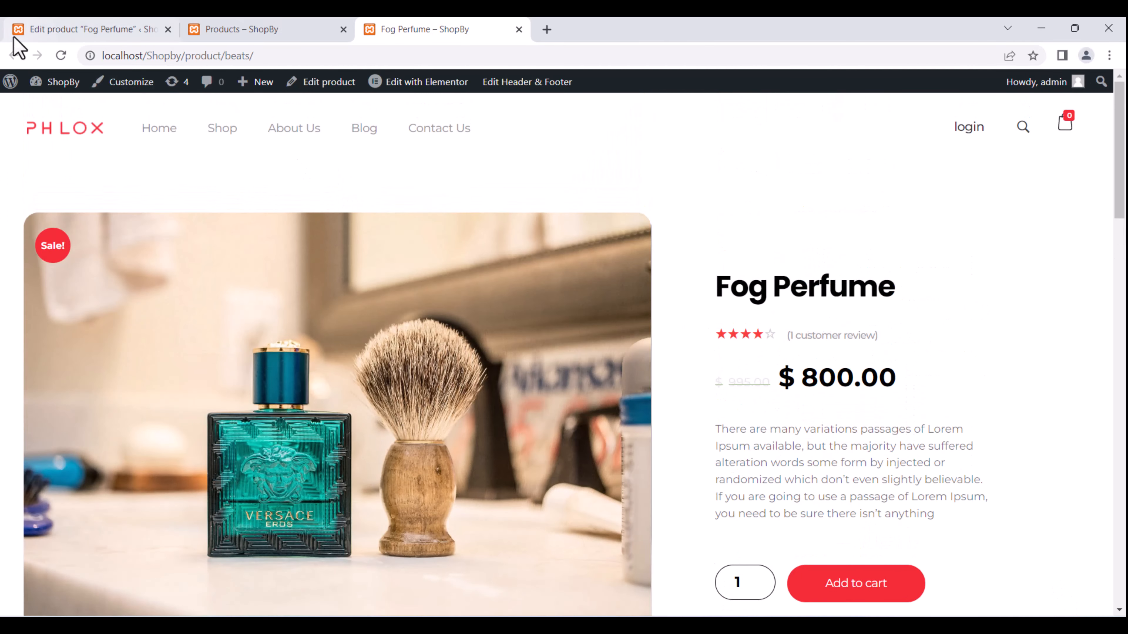
left_click(87, 27)
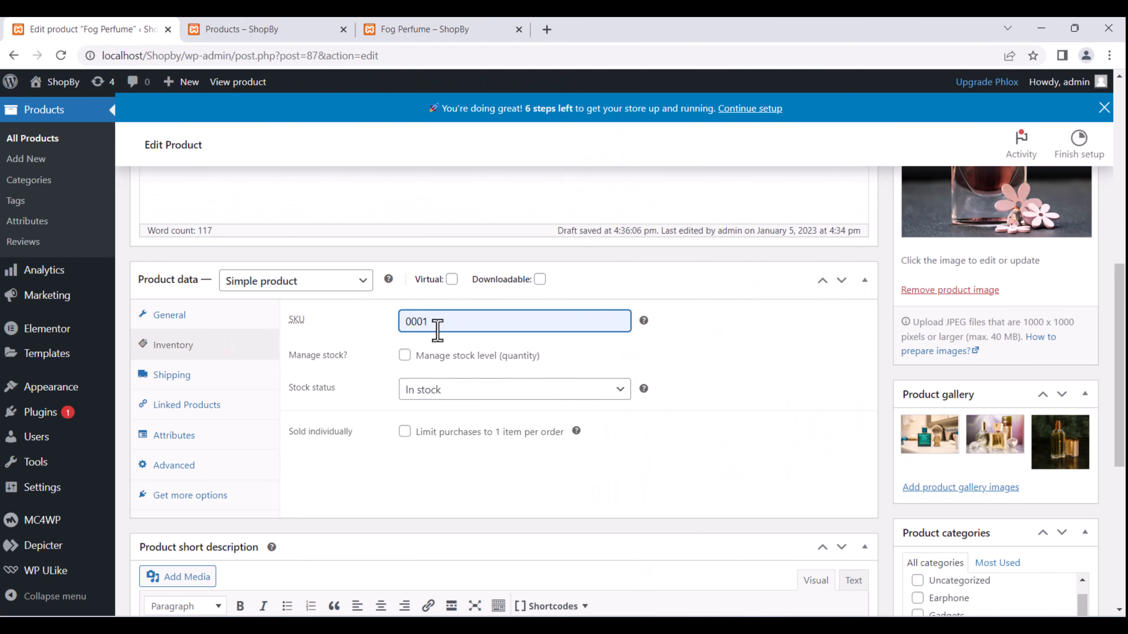
Enable Manage stock with a stock quantity of 200 and view the backorder options.
left_click(404, 357)
double_click(433, 394)
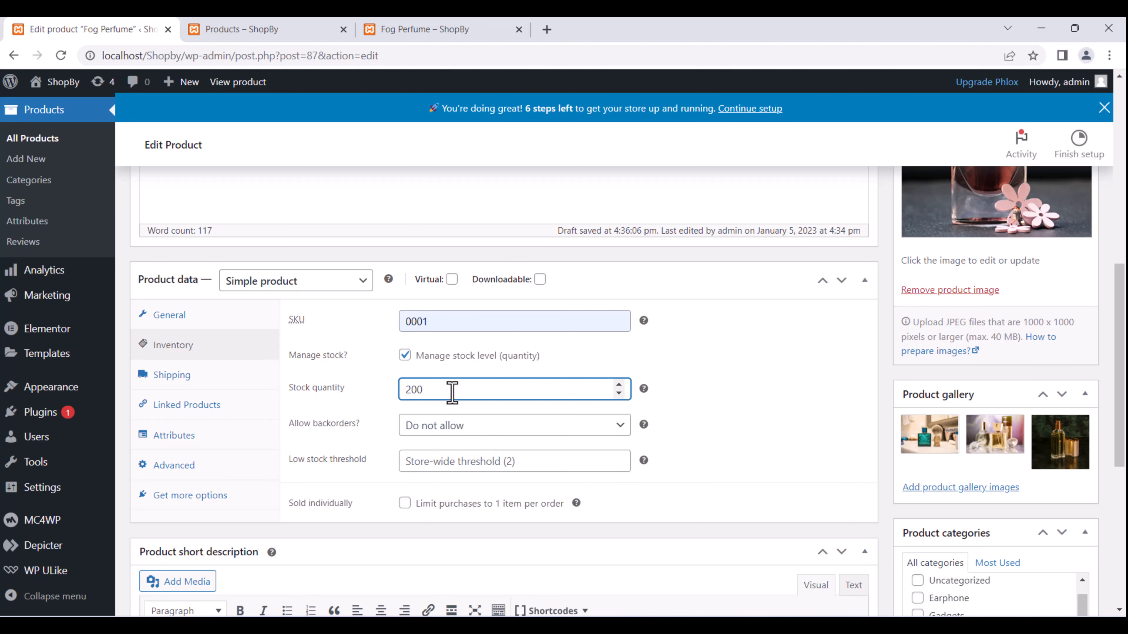
left_click(451, 28)
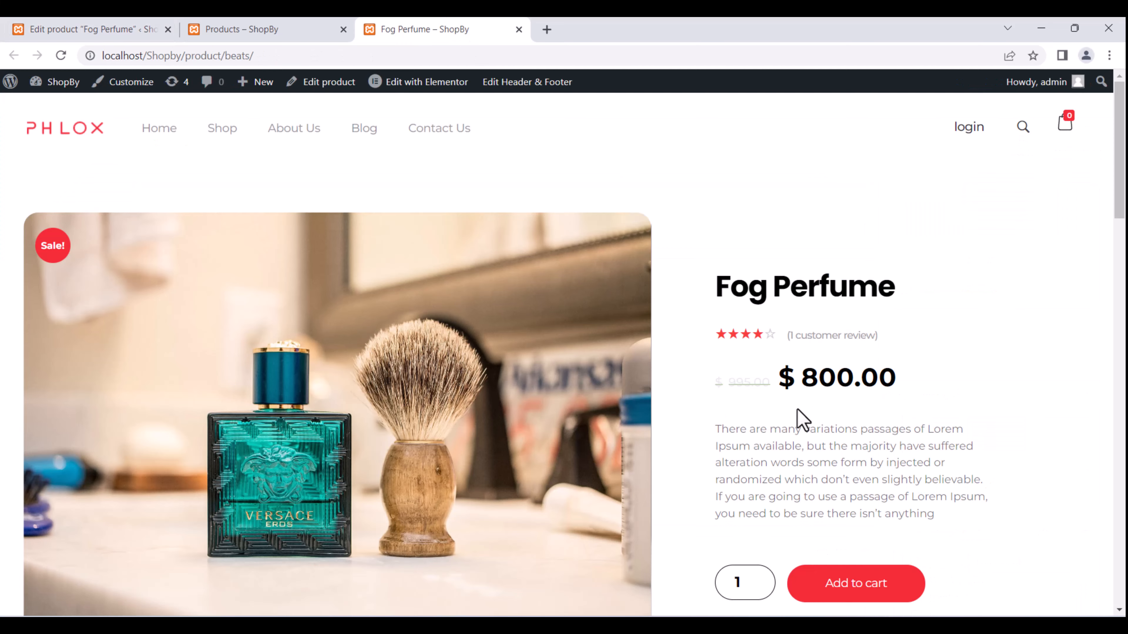
left_click(129, 27)
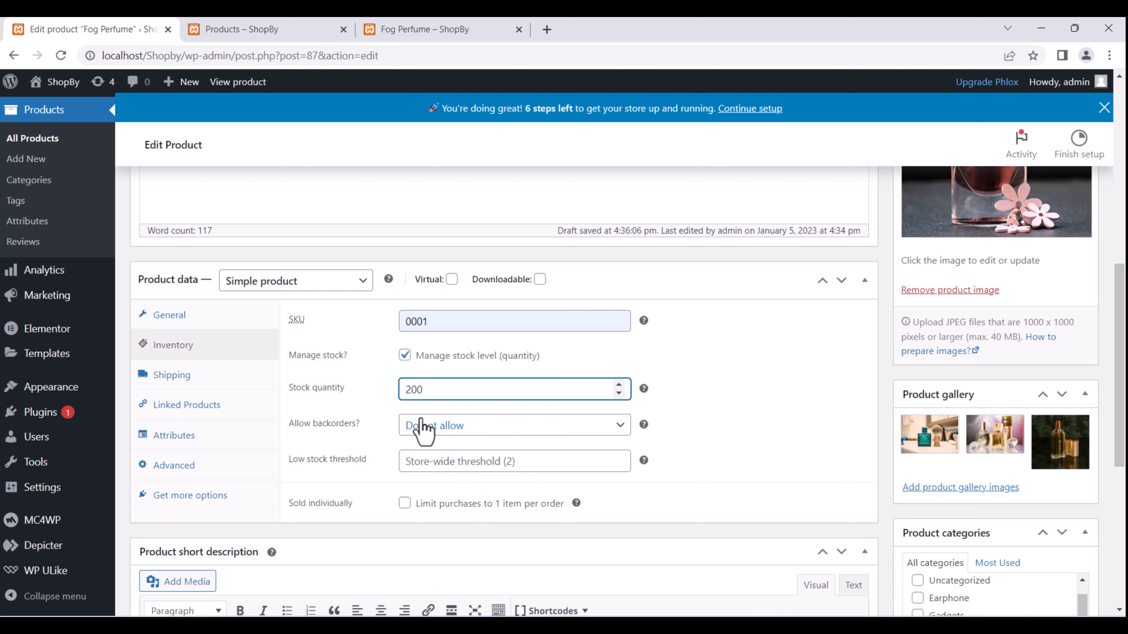
left_click_drag(433, 390, 405, 391)
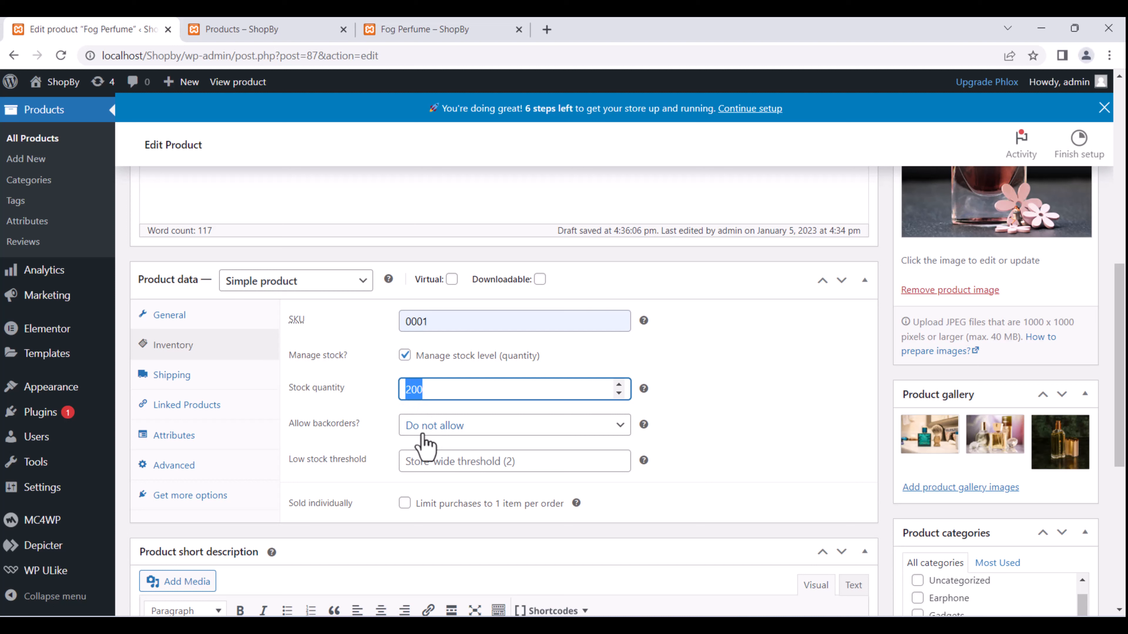
left_click(450, 431)
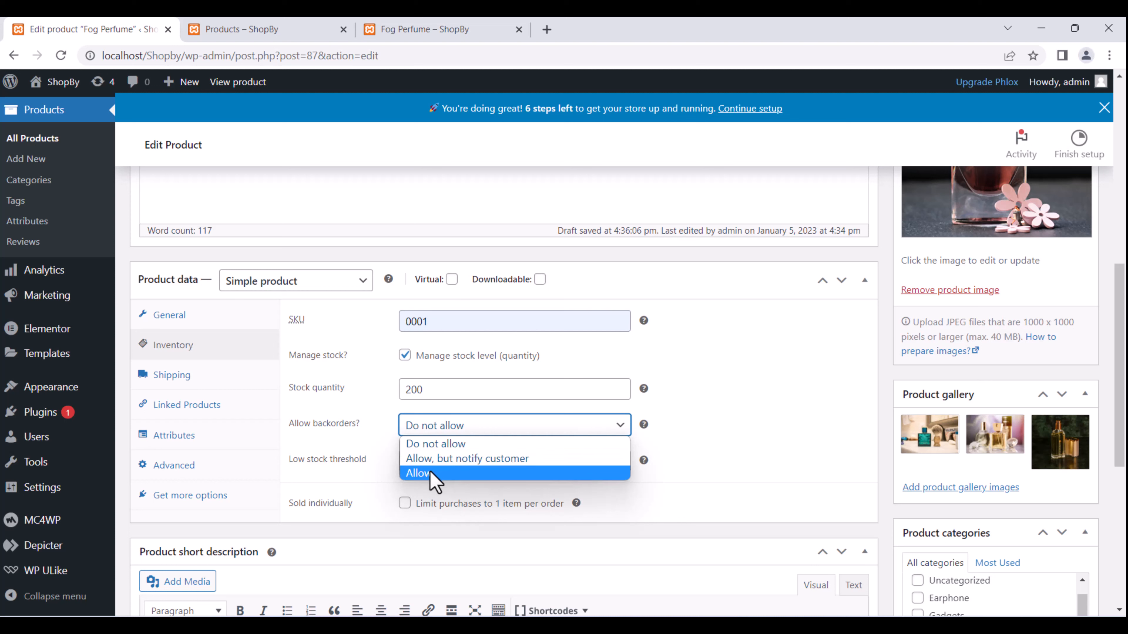
Keep backorders at Do not allow, set low stock threshold to 20, leave Sold individually off.
left_click(730, 449)
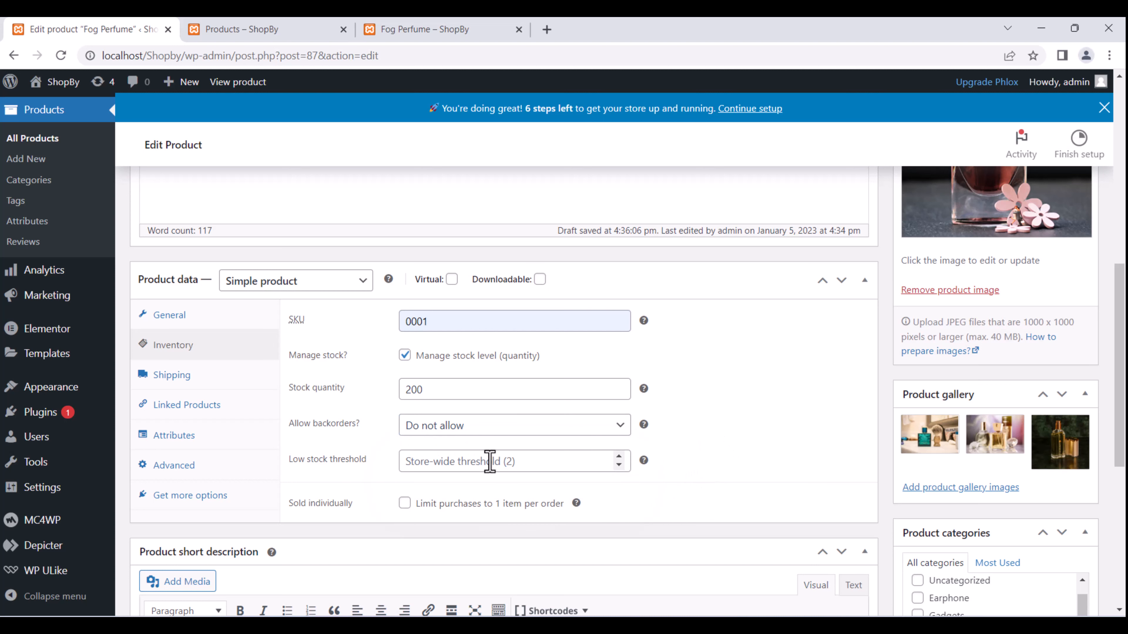
left_click(468, 465)
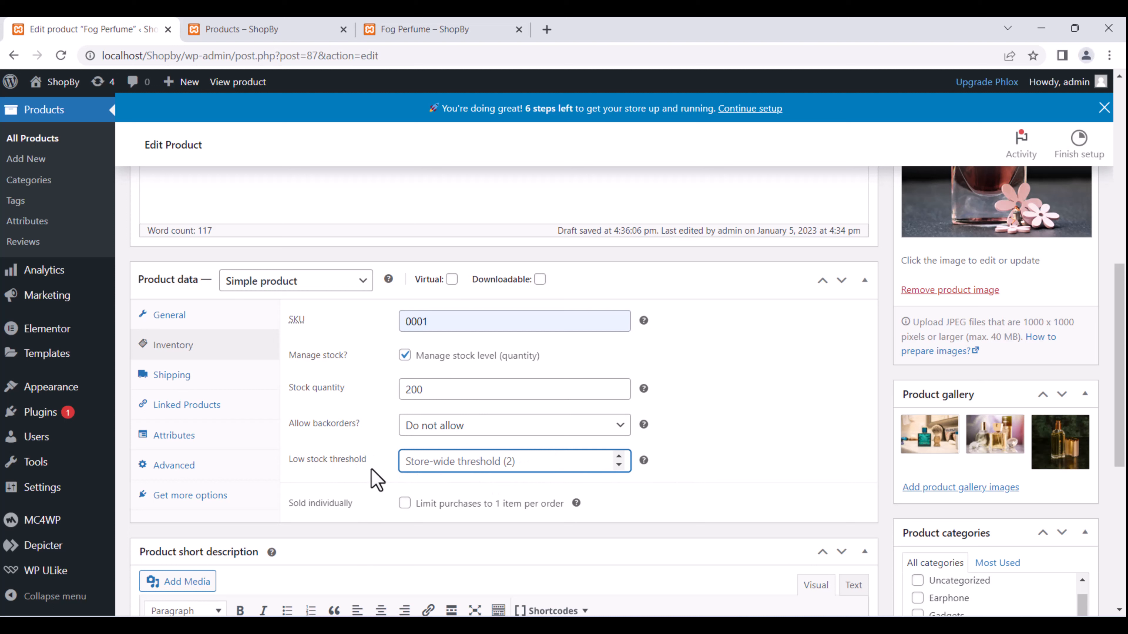
type("20")
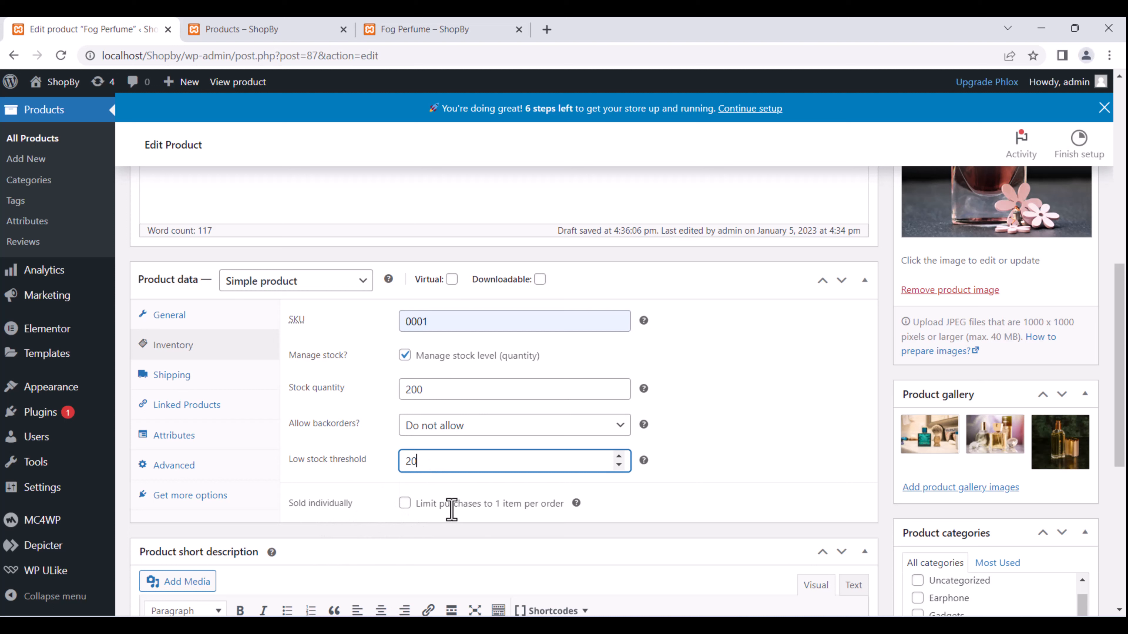
left_click_drag(419, 504, 567, 506)
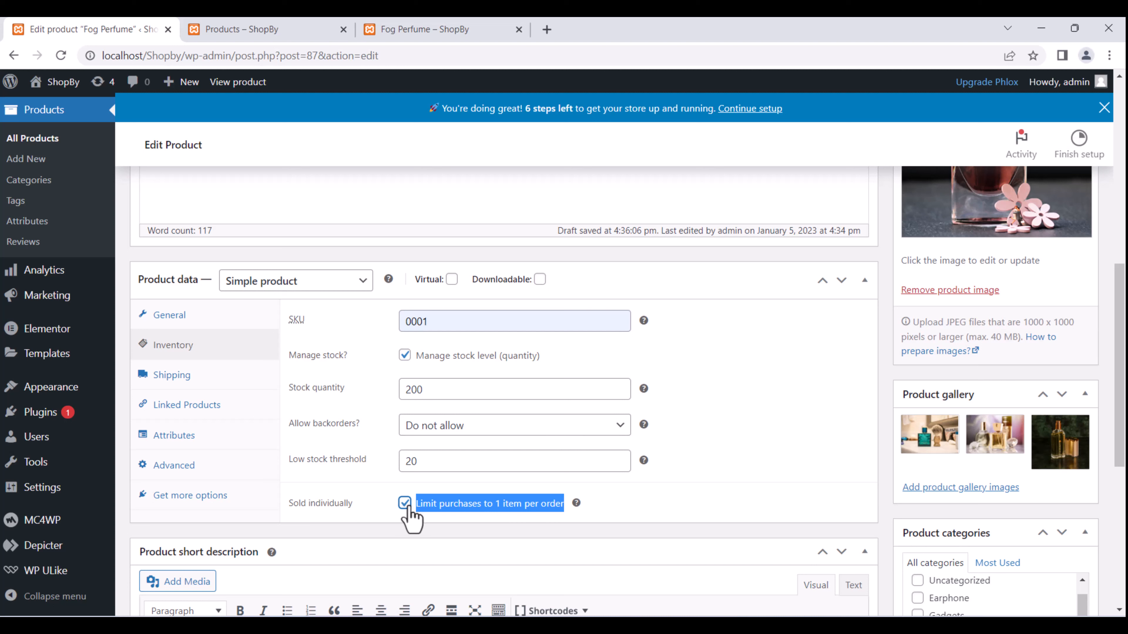
left_click(406, 501)
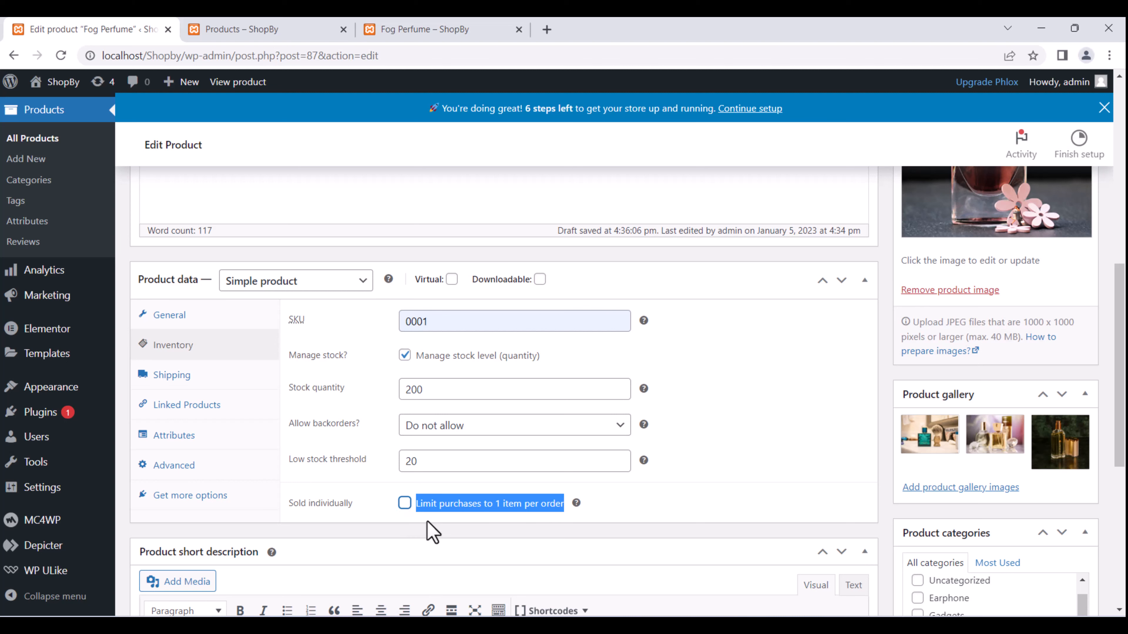
left_click(612, 511)
Save the product with the new inventory settings.
scroll(468, 498, "down", 2)
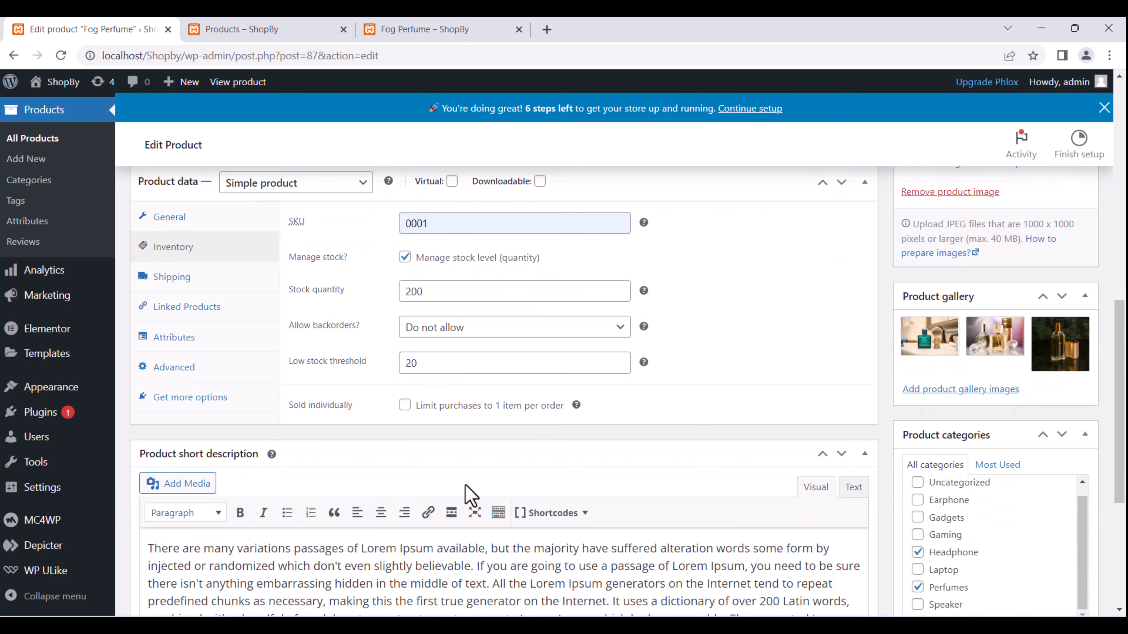
mouse_move(577, 406)
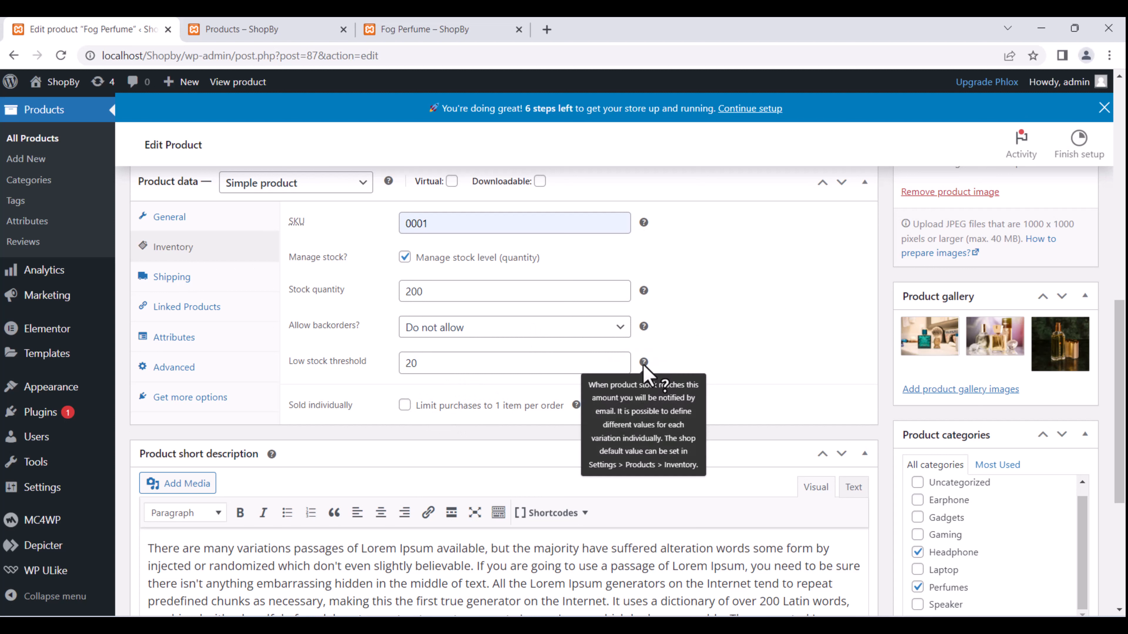
scroll(702, 350, "down", 2)
scroll(699, 342, "down", 4)
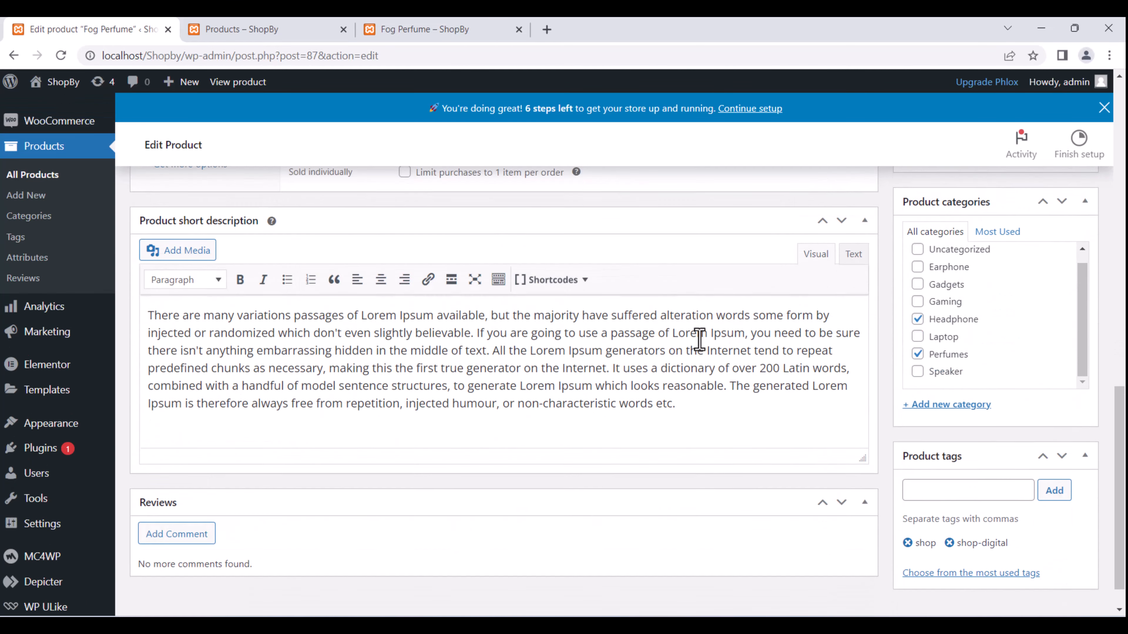
scroll(818, 320, "up", 17)
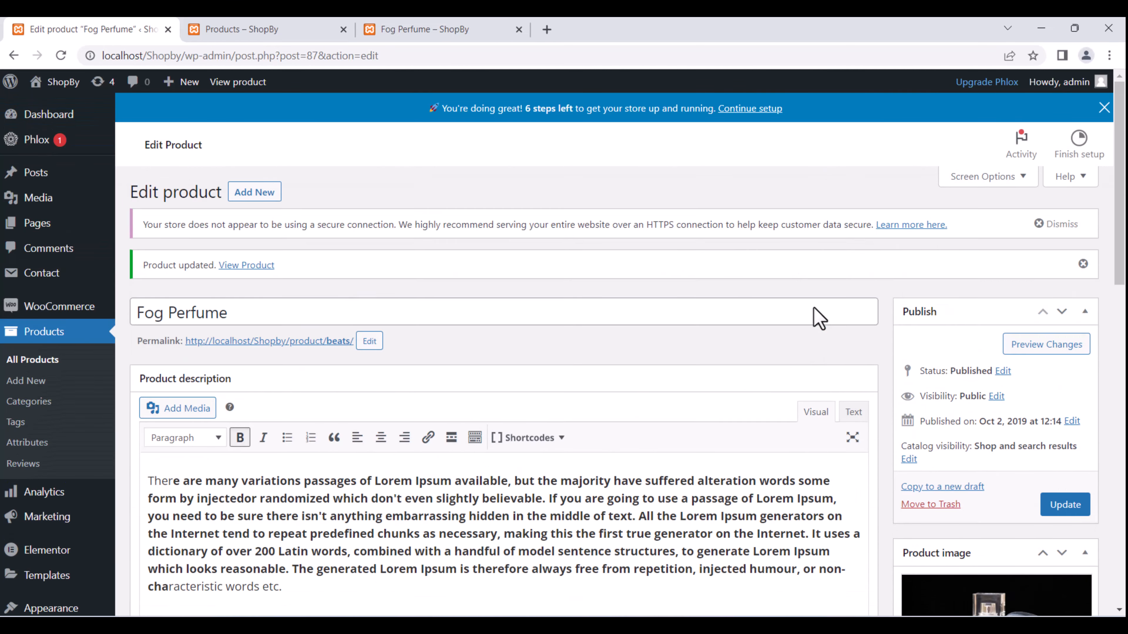
left_click(1062, 505)
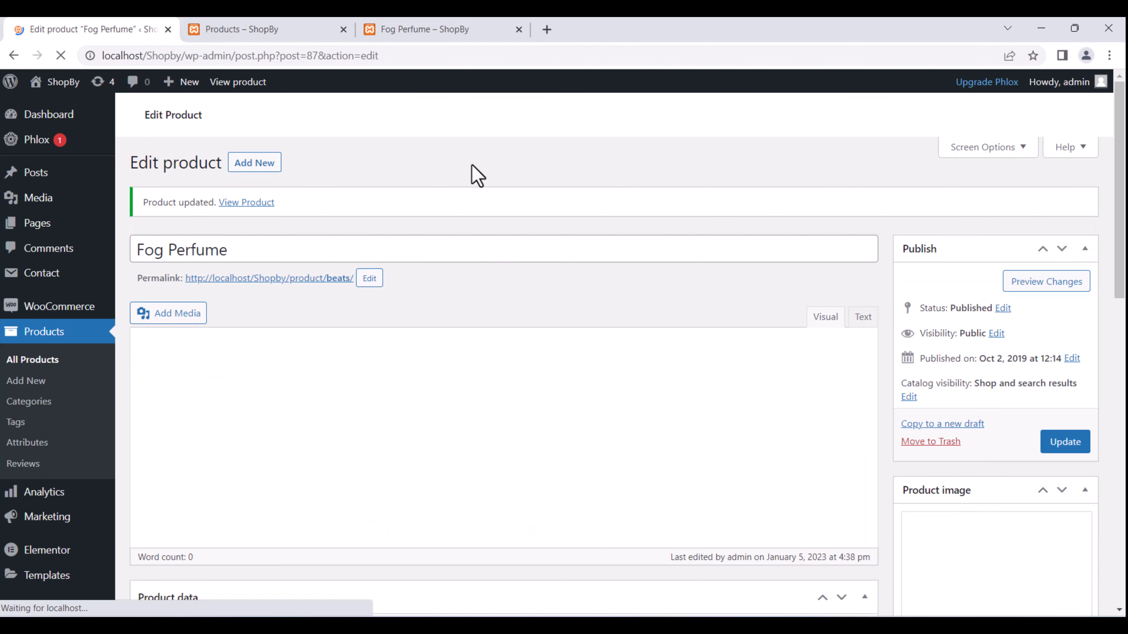
Reload the live Fog Perfume page and verify it shows 200 in stock and SKU 0001.
left_click(444, 28)
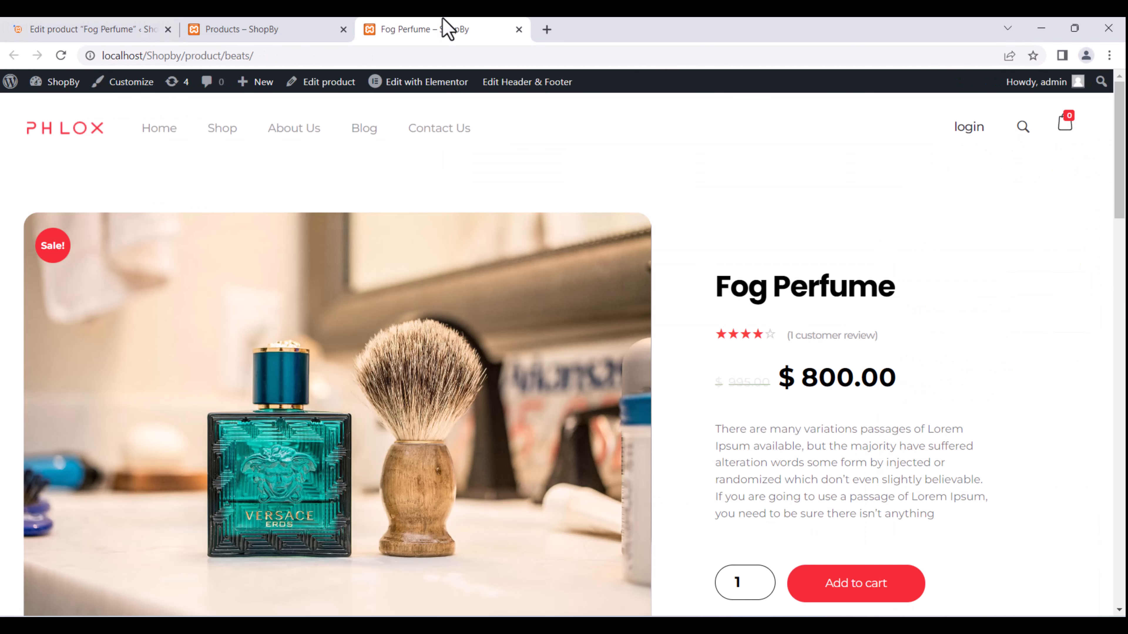
left_click(61, 55)
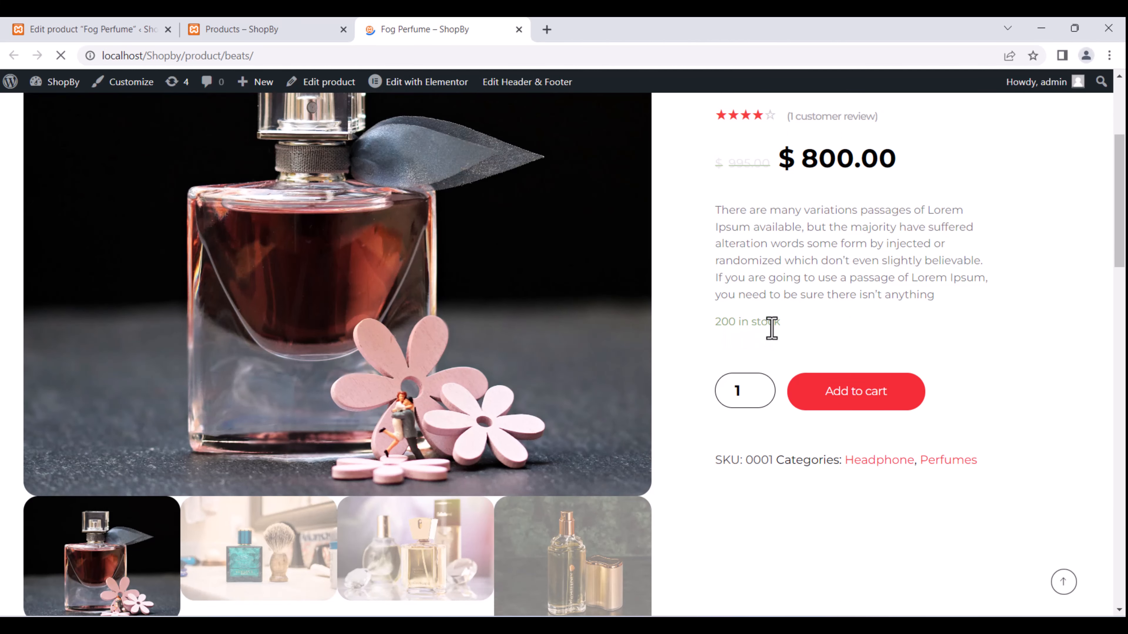
scroll(772, 329, "up", 3)
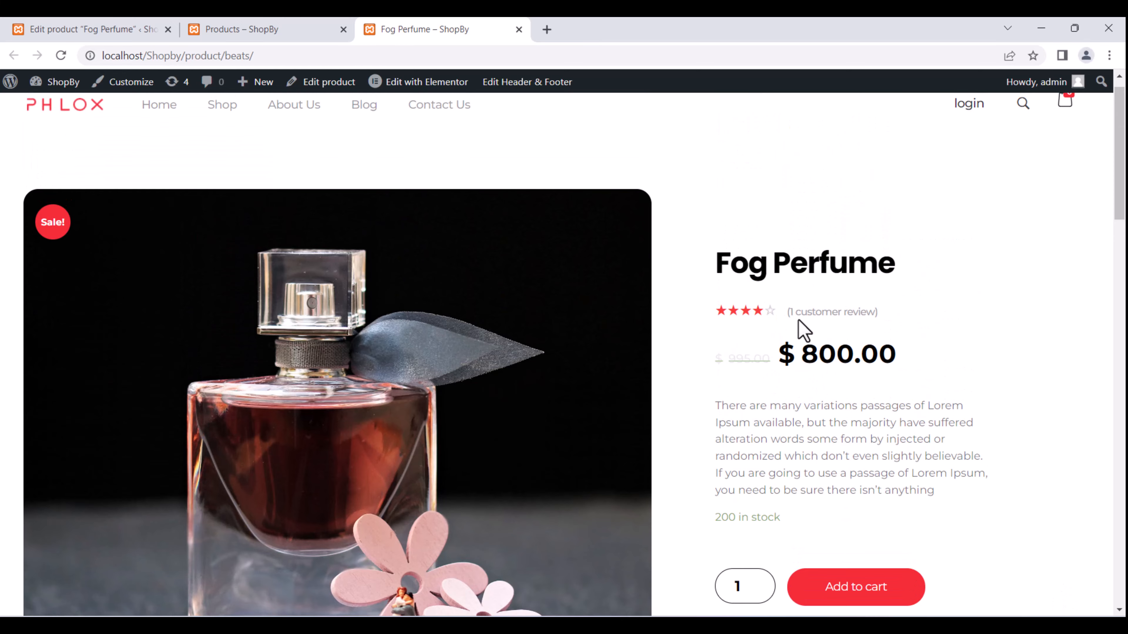
scroll(800, 331, "down", 5)
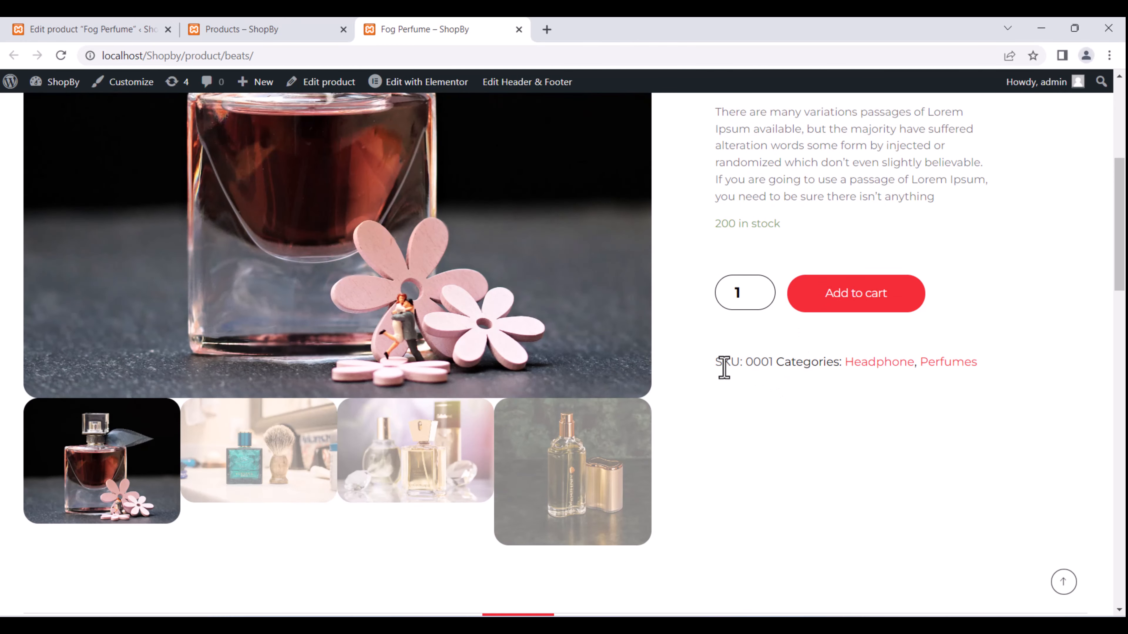
left_click_drag(721, 368, 786, 368)
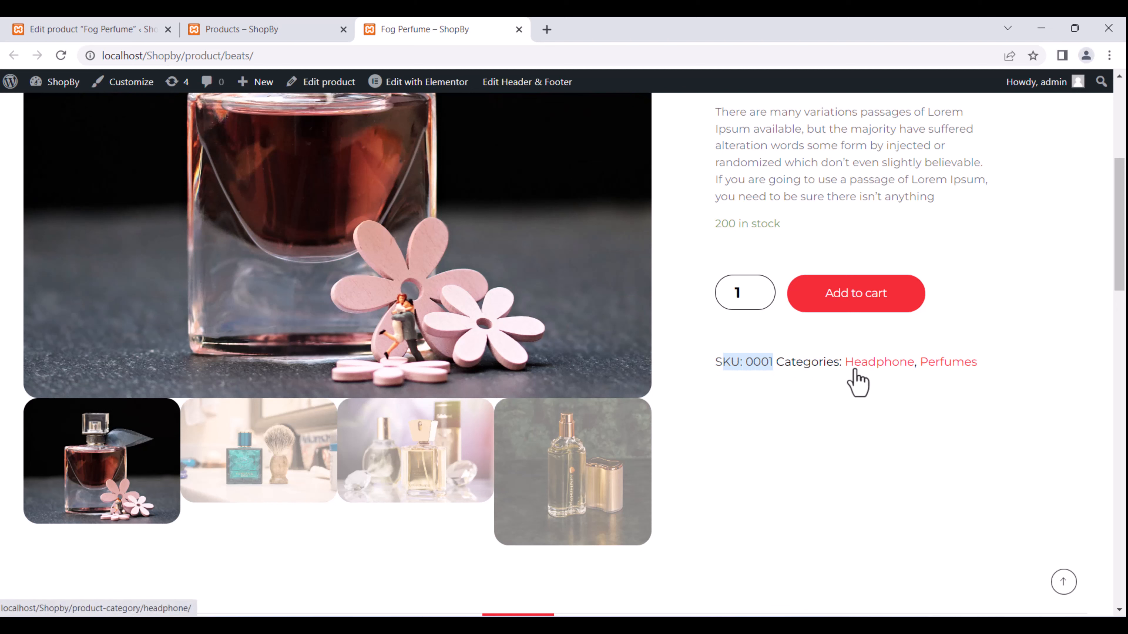
left_click(322, 30)
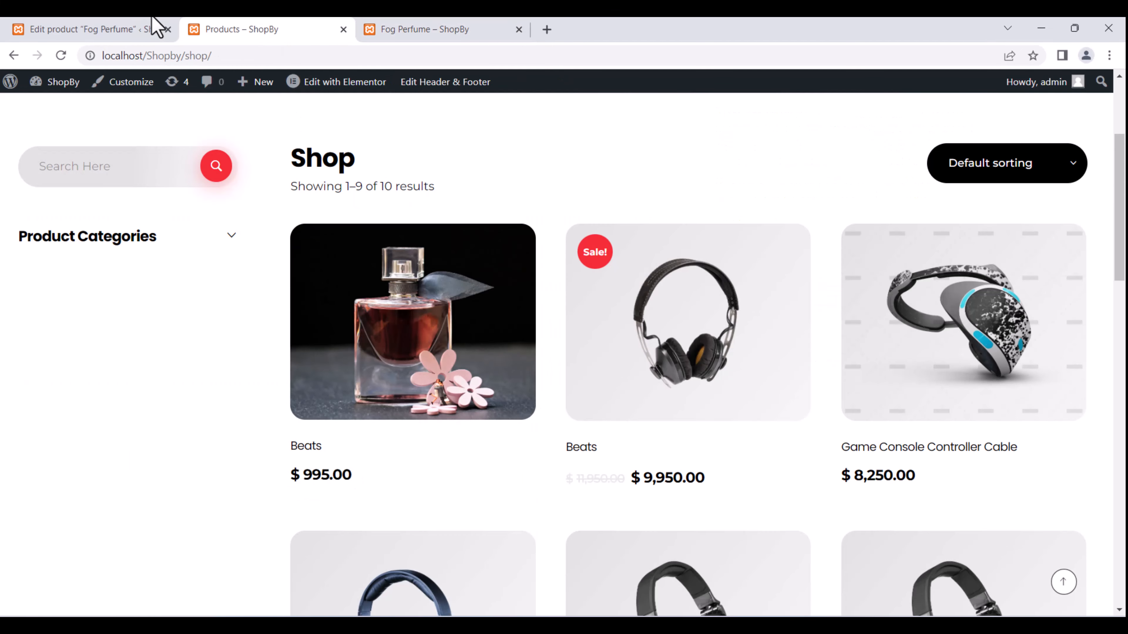
Update the product in the editor with the Headphone category removed.
left_click(156, 27)
scroll(1053, 416, "down", 15)
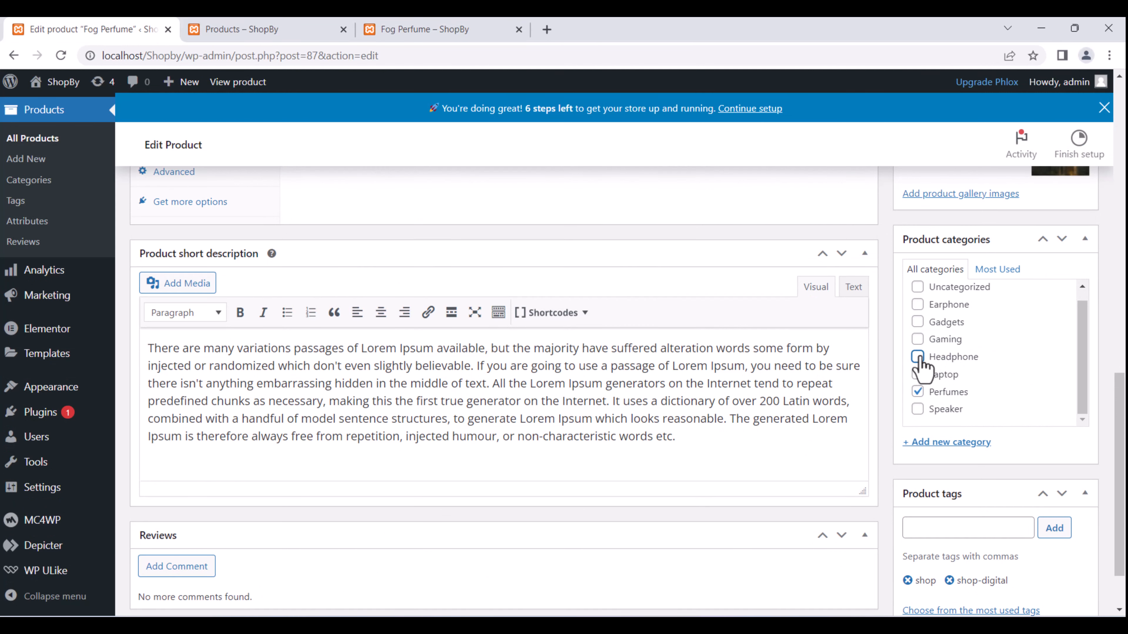
scroll(1048, 291, "up", 1)
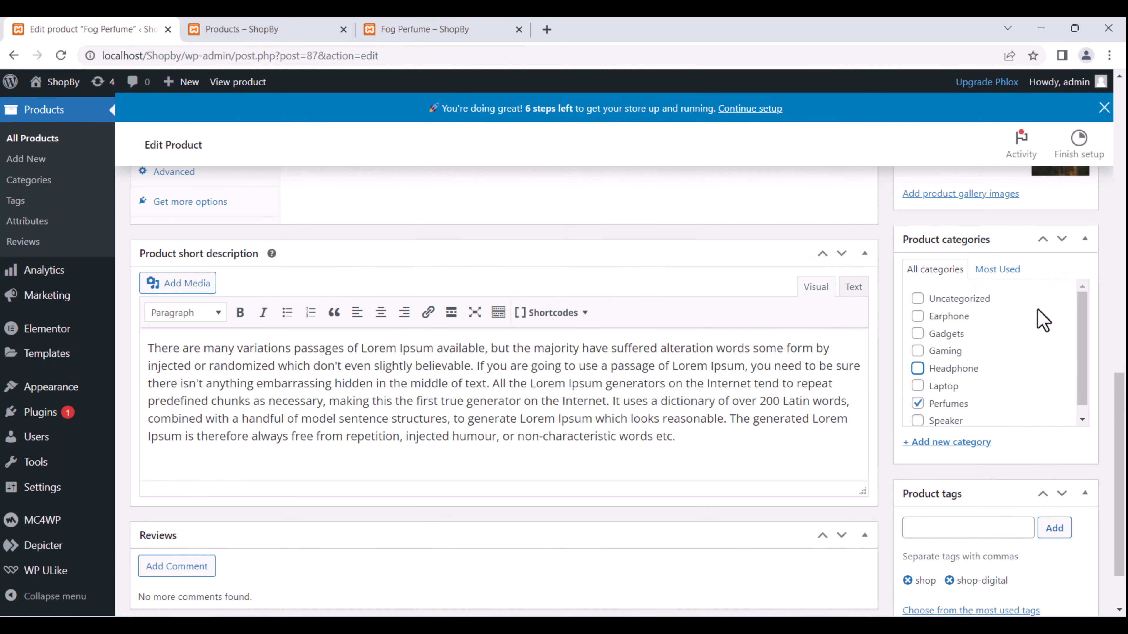
scroll(1043, 320, "up", 10)
left_click(1064, 309)
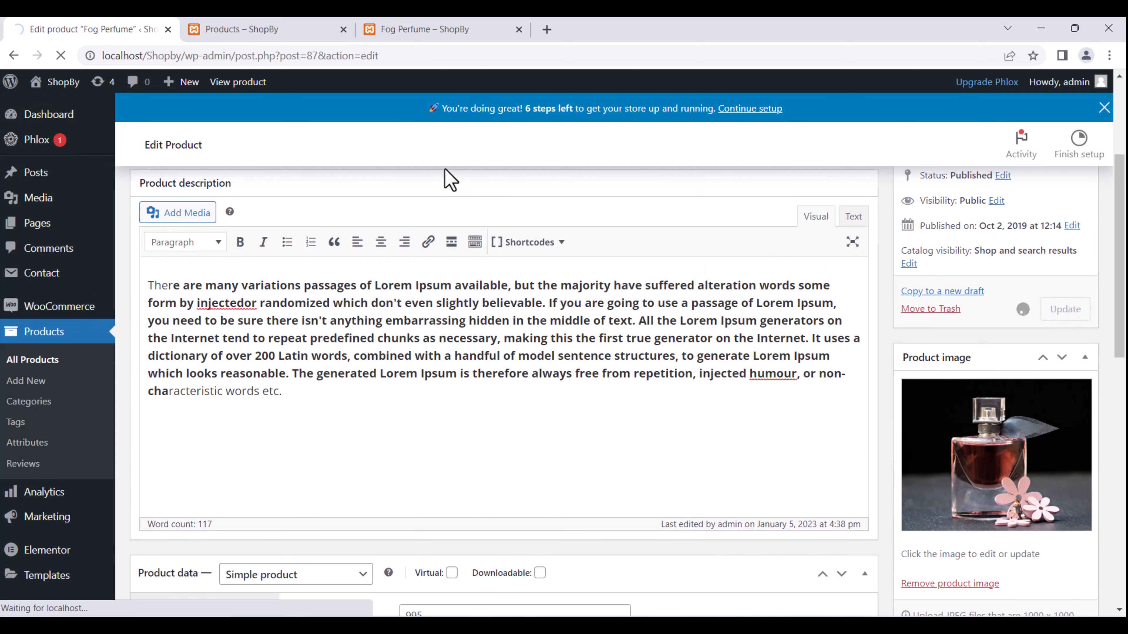
Reload the live Fog Perfume page and cycle through its gallery images, ending on the pink perfume.
left_click(457, 28)
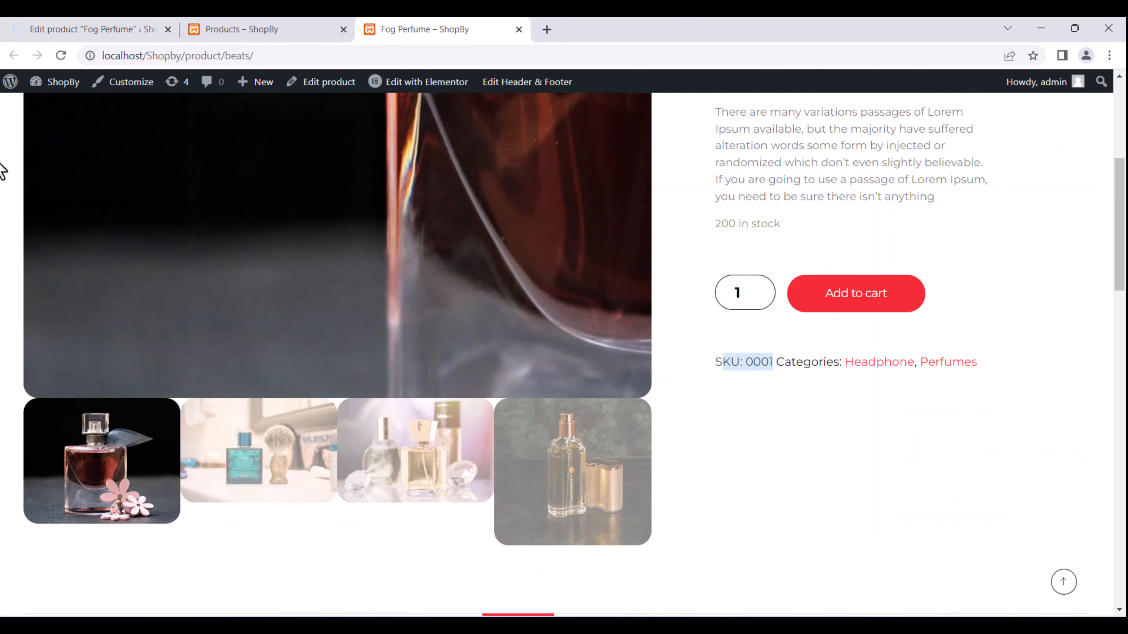
left_click(62, 57)
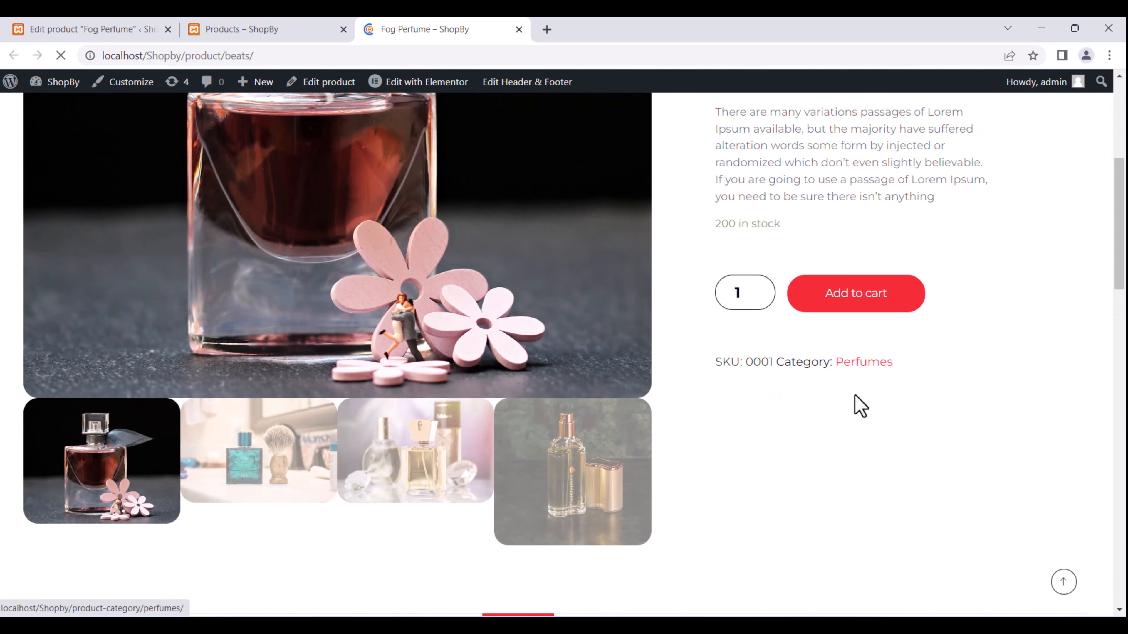
scroll(579, 343, "up", 7)
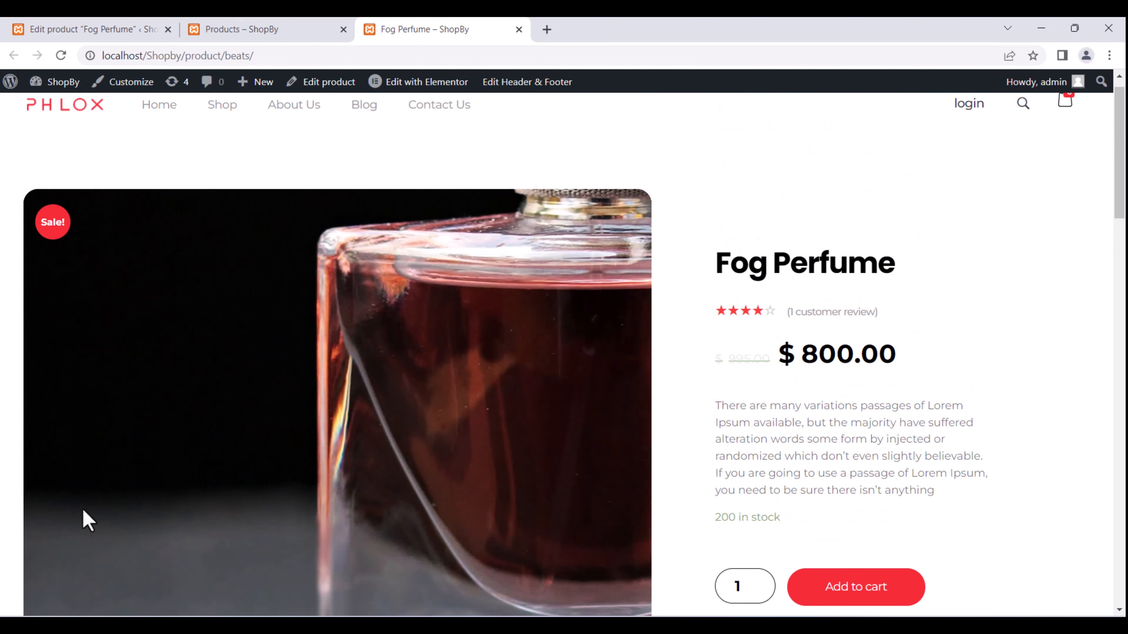
scroll(116, 522, "down", 10)
left_click(262, 298)
left_click(516, 235)
left_click(79, 413)
scroll(163, 377, "up", 7)
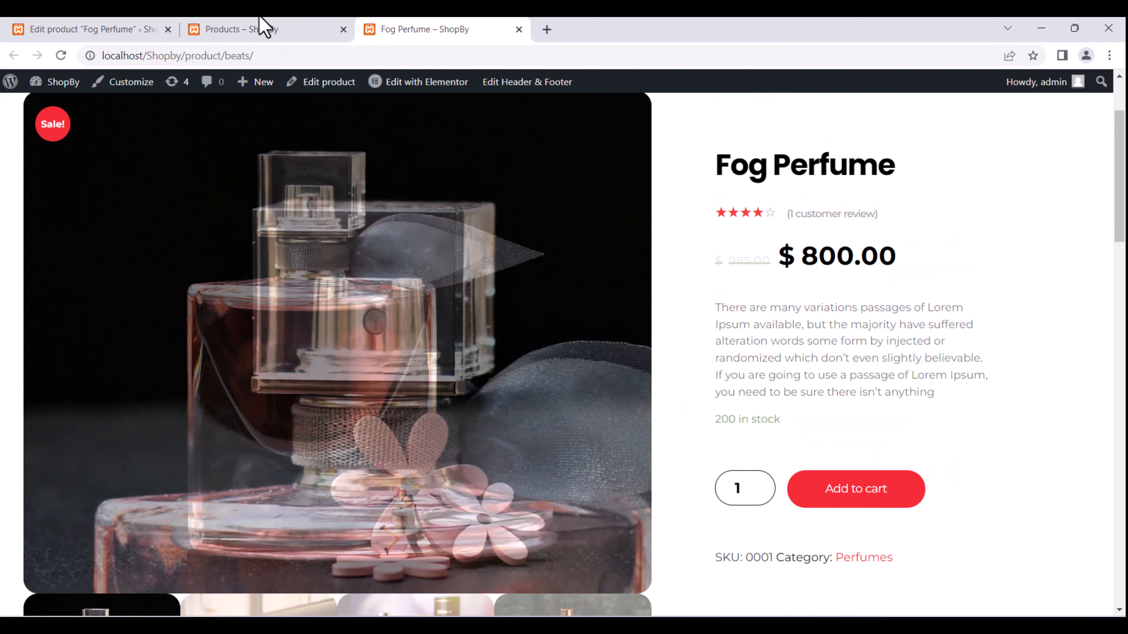
left_click(85, 29)
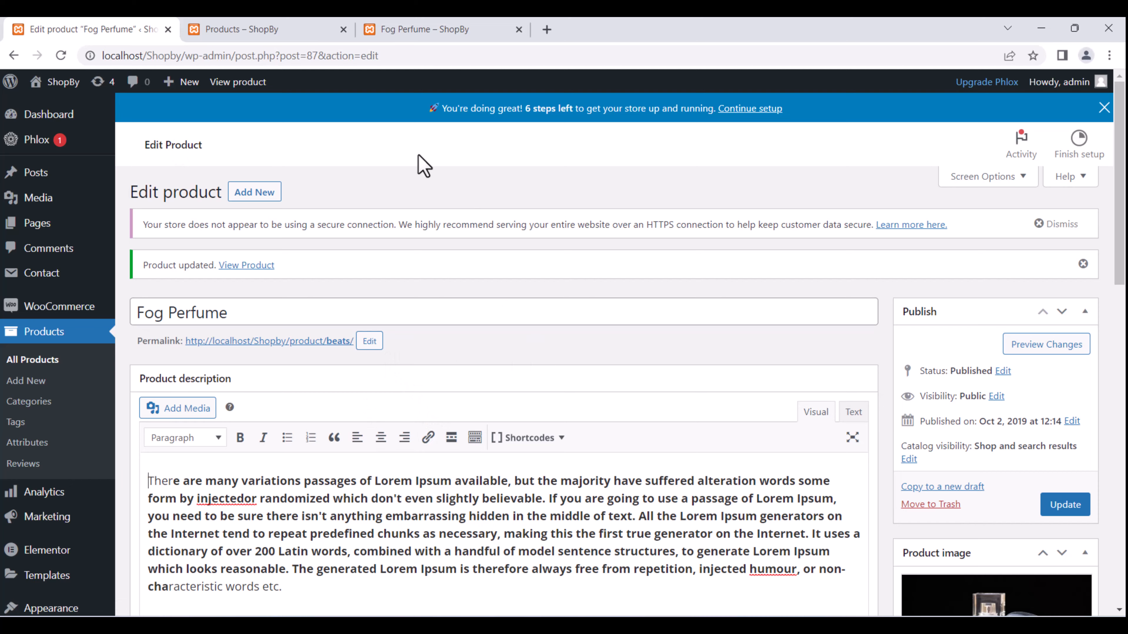
left_click(444, 29)
Open the site Header template in Elementor from the admin bar's Edit with Elementor menu.
scroll(717, 423, "up", 3)
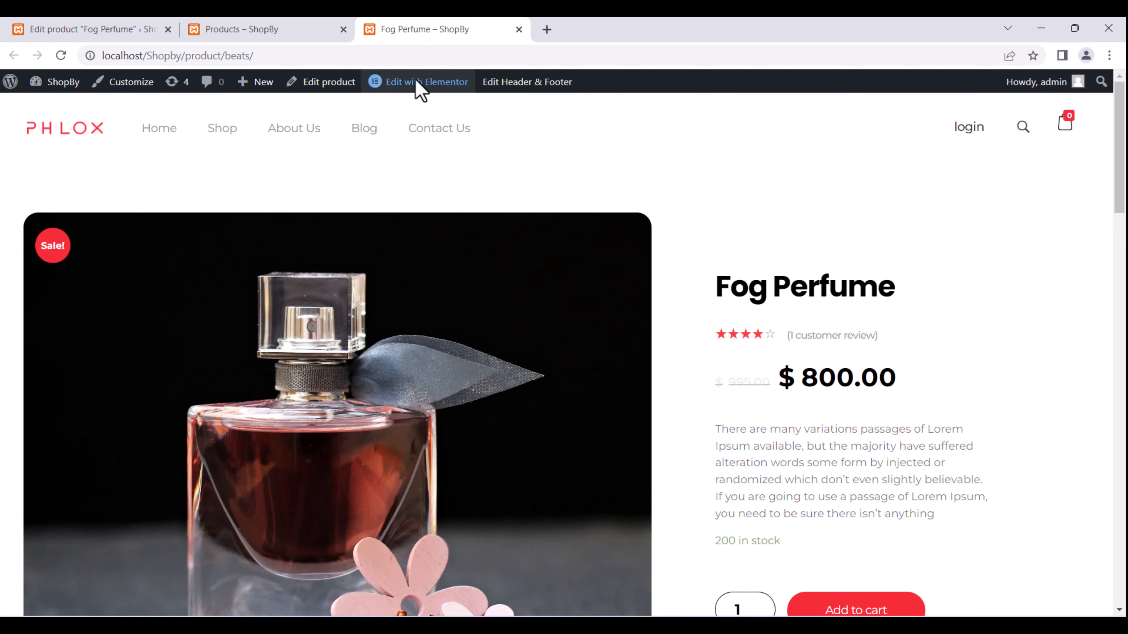
mouse_move(415, 81)
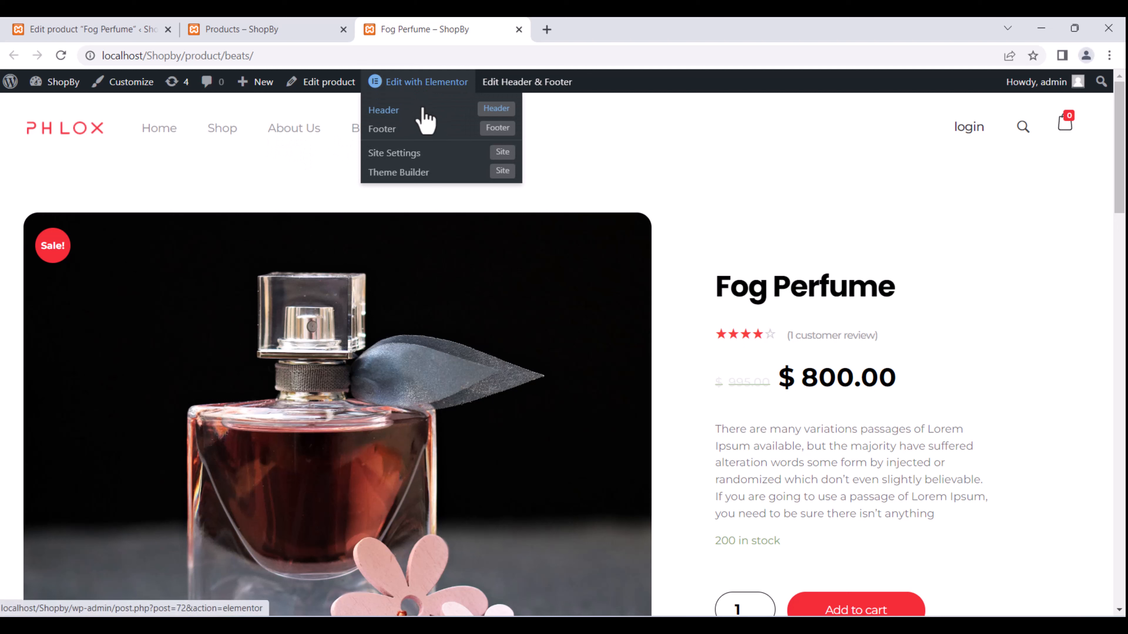
left_click(400, 116)
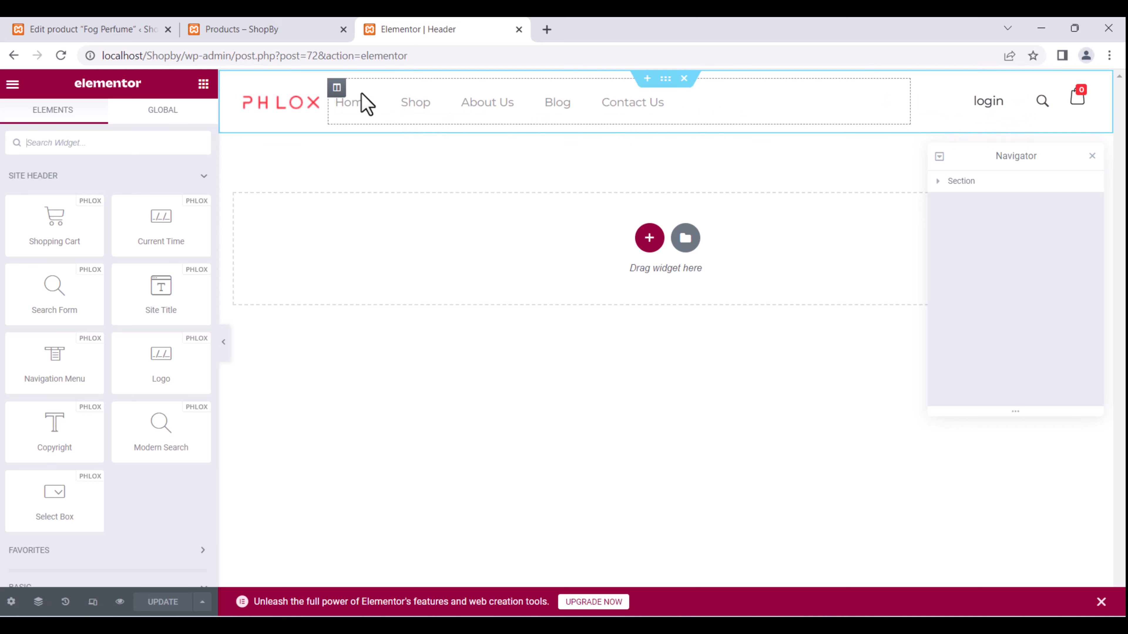
Select the header's PHLOX logo, reach Choose Image's file upload, then close the file chooser.
left_click(280, 111)
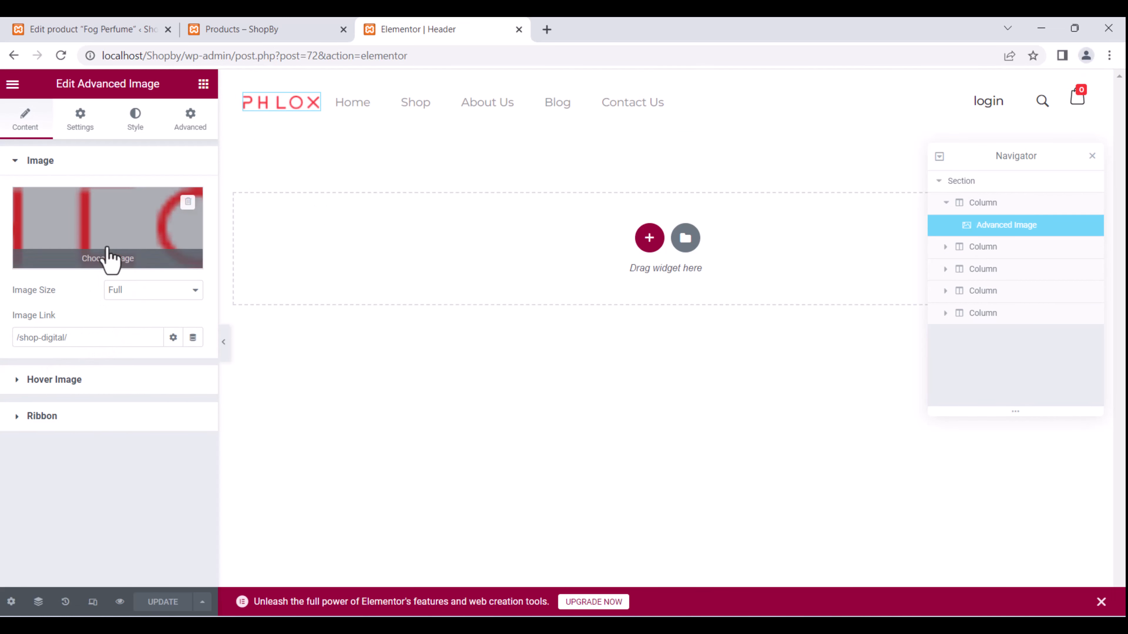
left_click(112, 252)
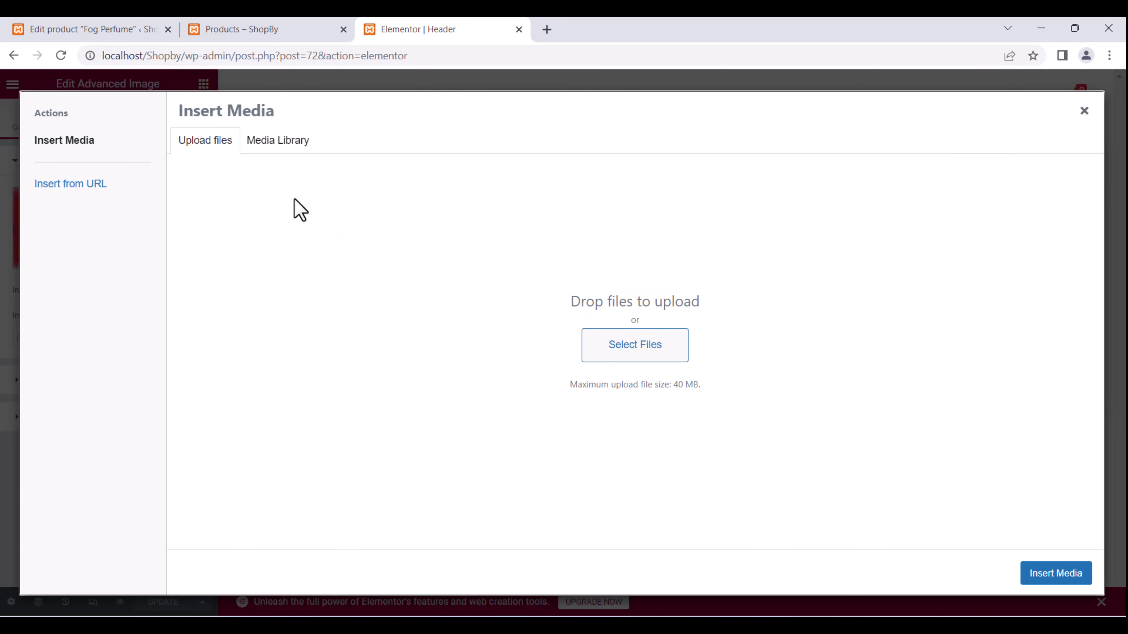
left_click(639, 351)
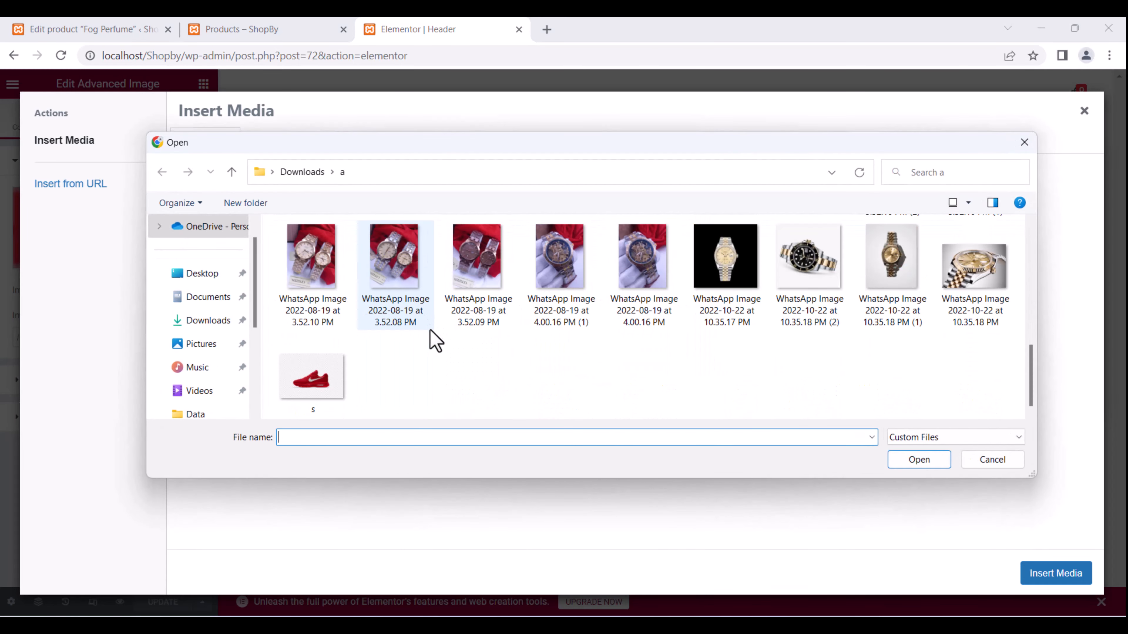
scroll(435, 342, "up", 8)
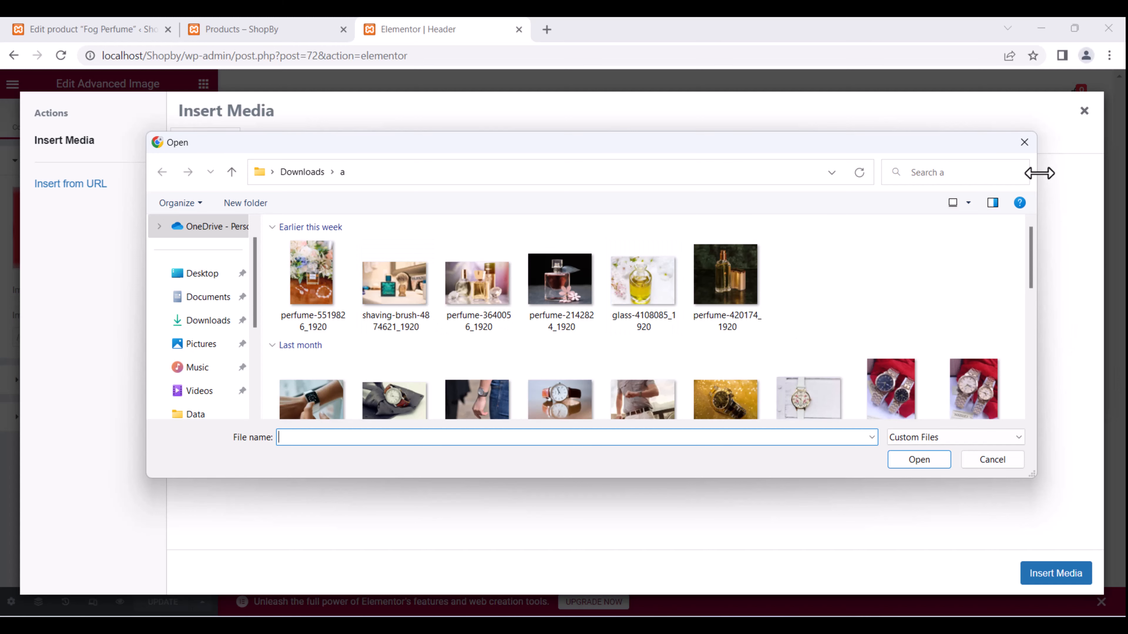
left_click(1024, 142)
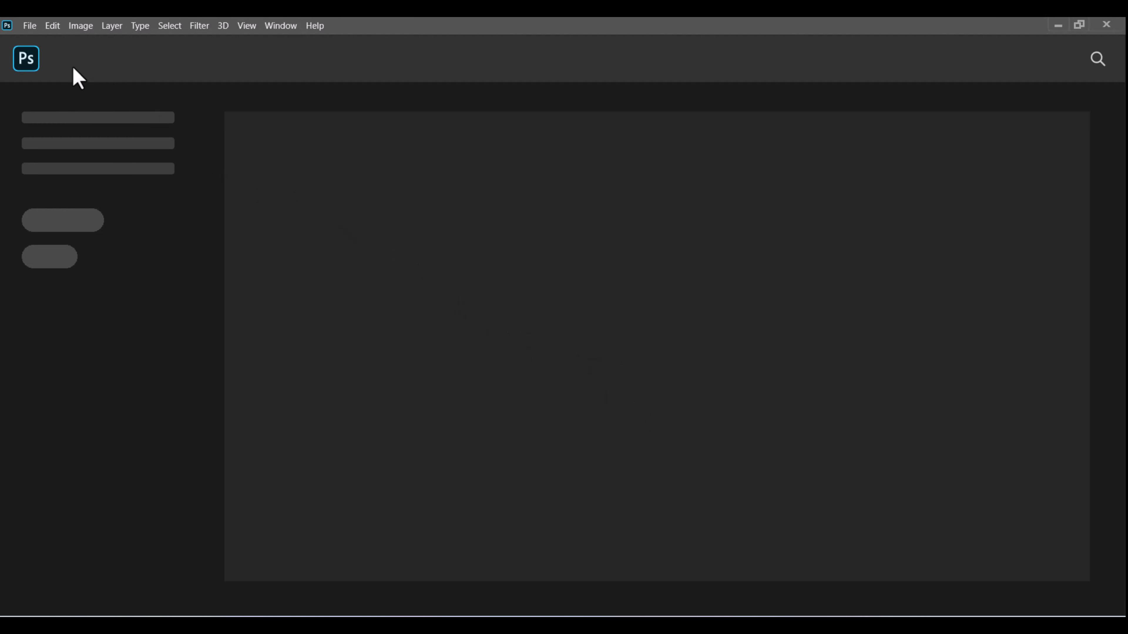
Create a new Untitled-1 document, 600 × 300 px at 300 ppi, via File > New.
left_click(29, 25)
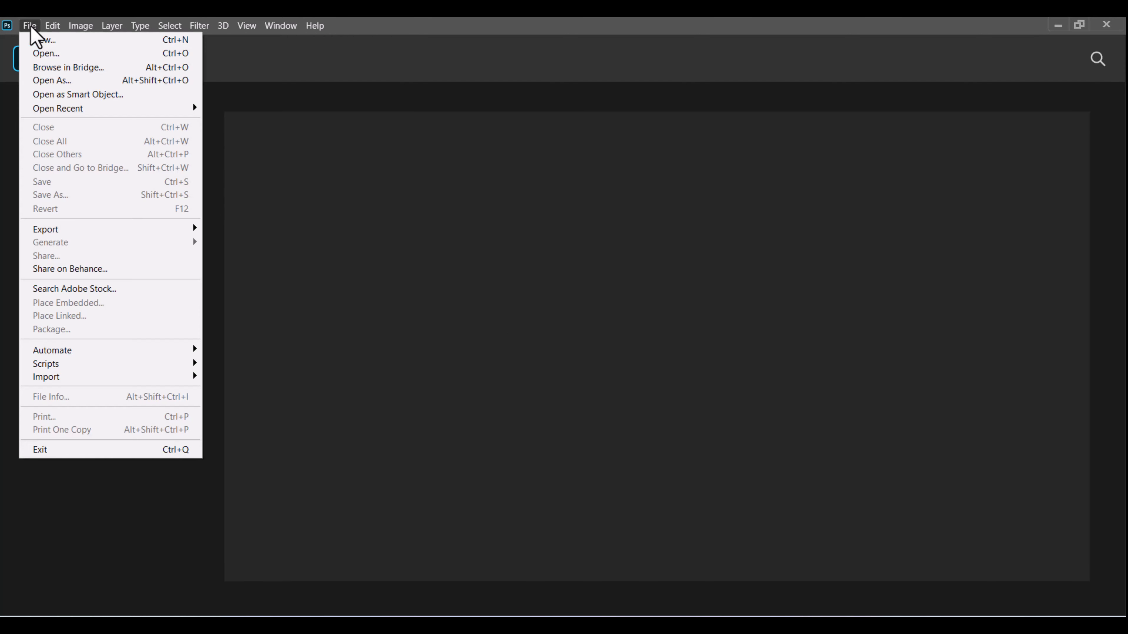
left_click(41, 43)
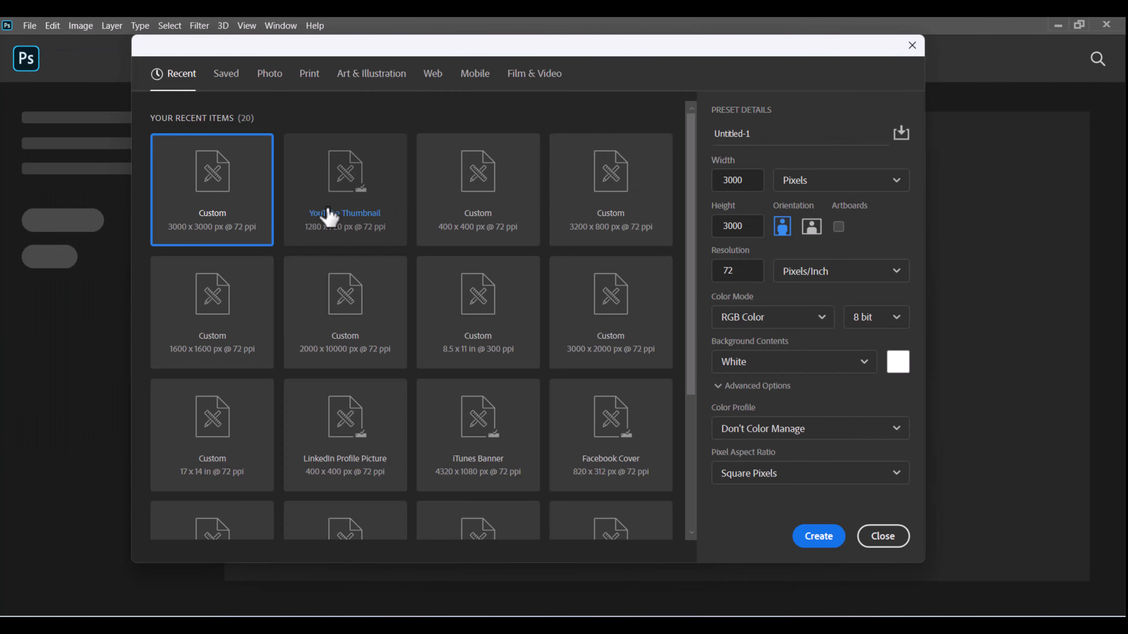
left_click_drag(765, 184, 712, 185)
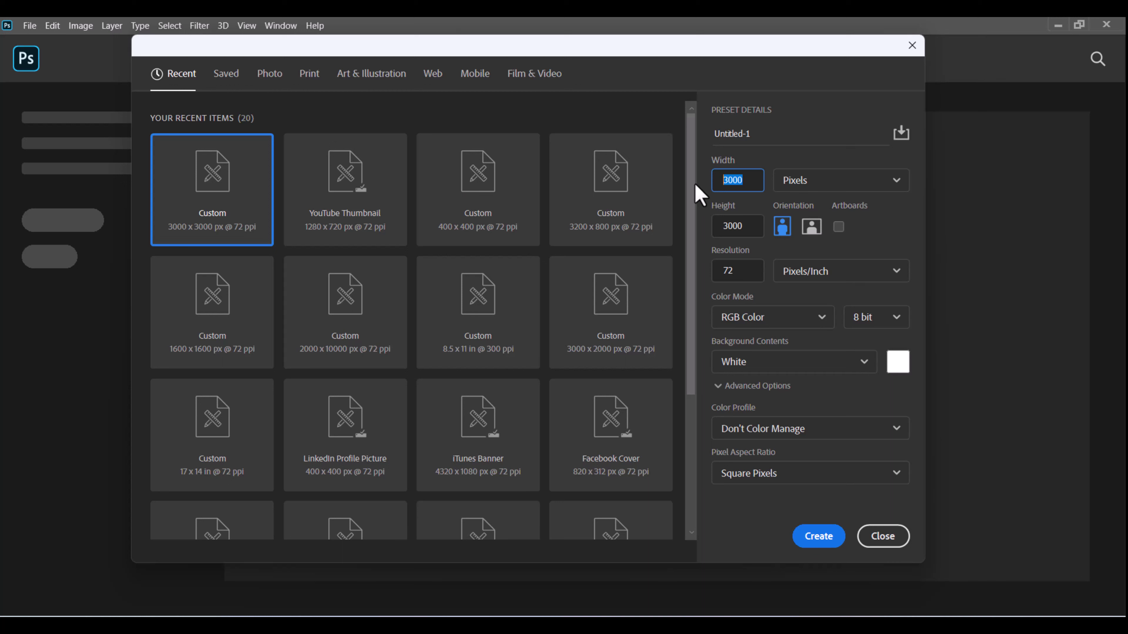
type("600")
left_click_drag(744, 227, 682, 231)
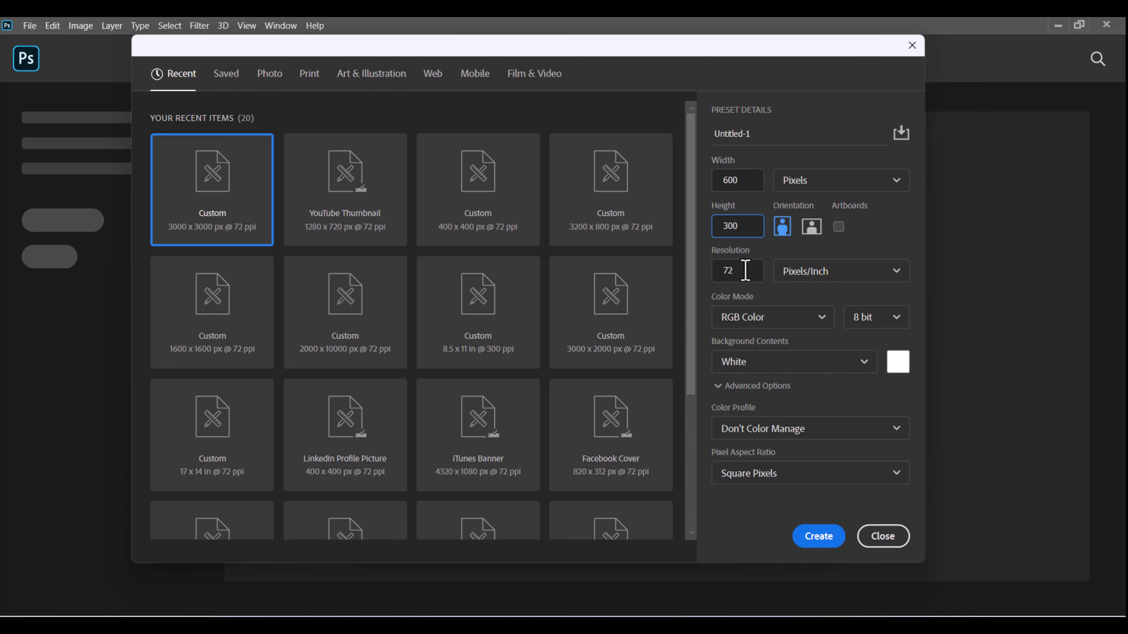
left_click_drag(748, 268, 701, 279)
type("300")
left_click(818, 535)
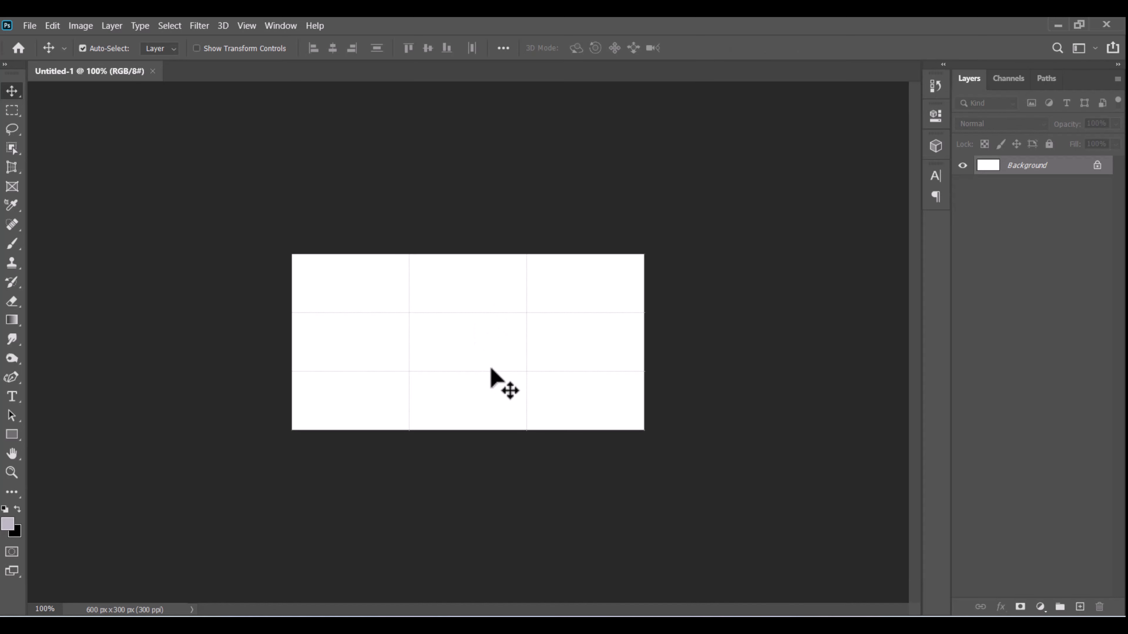
Add a text layer with the word Shop on the canvas and select all its text.
scroll(520, 470, "up", 6)
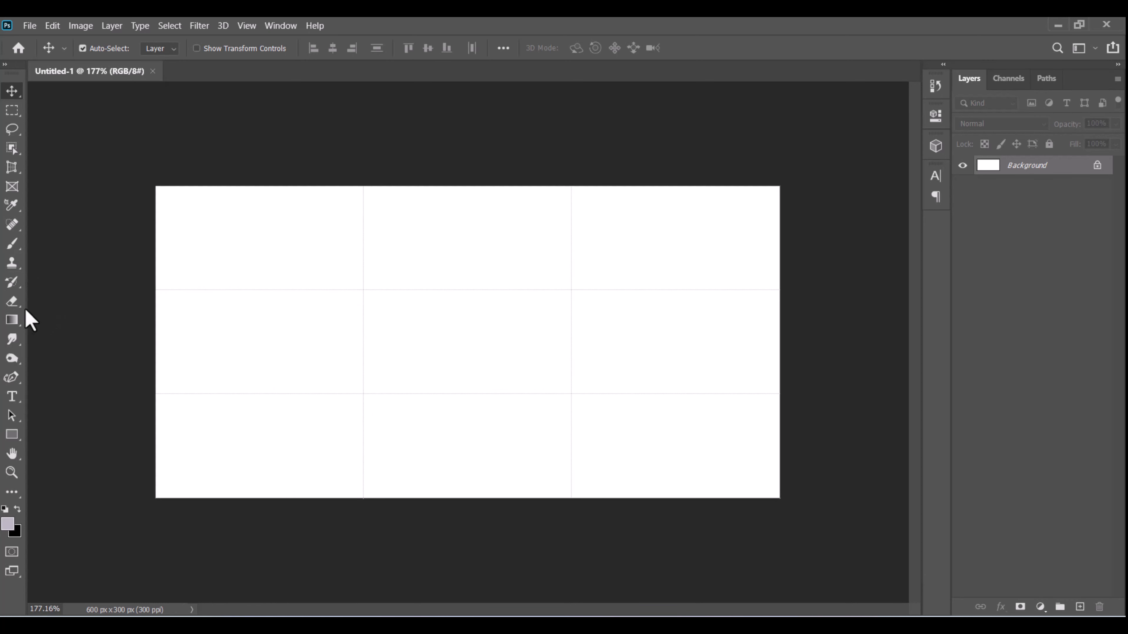
left_click(13, 397)
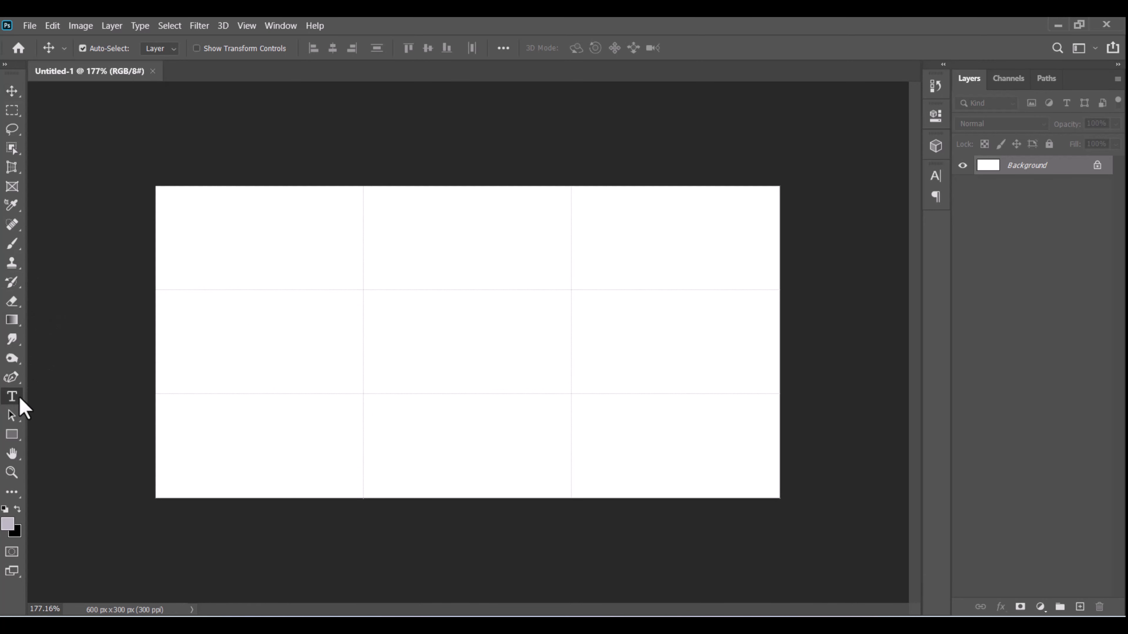
left_click(329, 289)
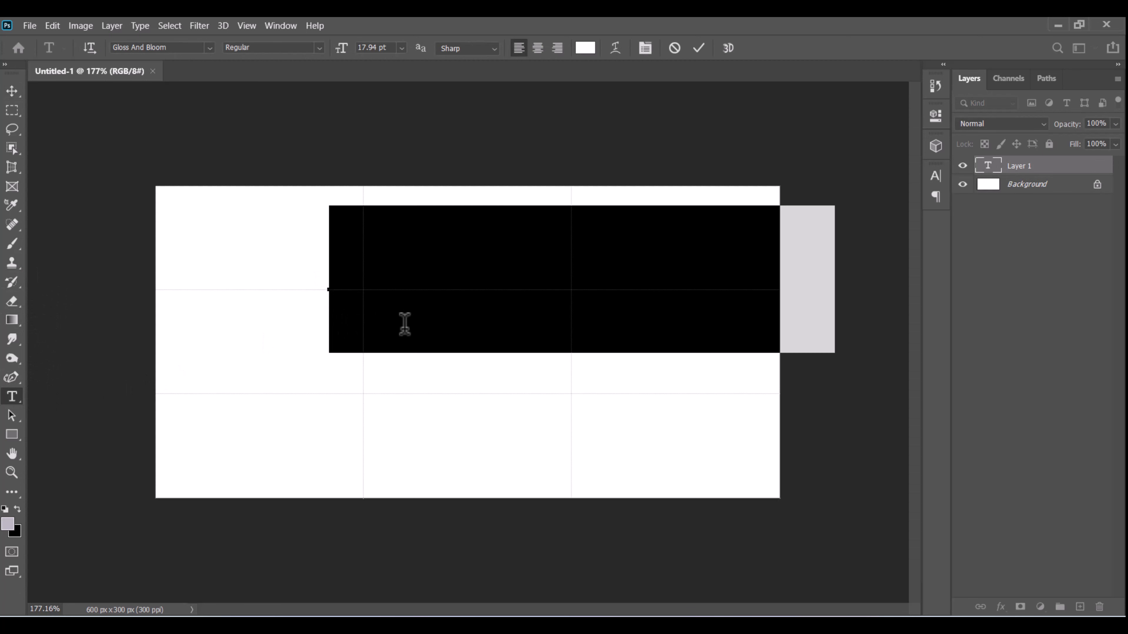
type("Your")
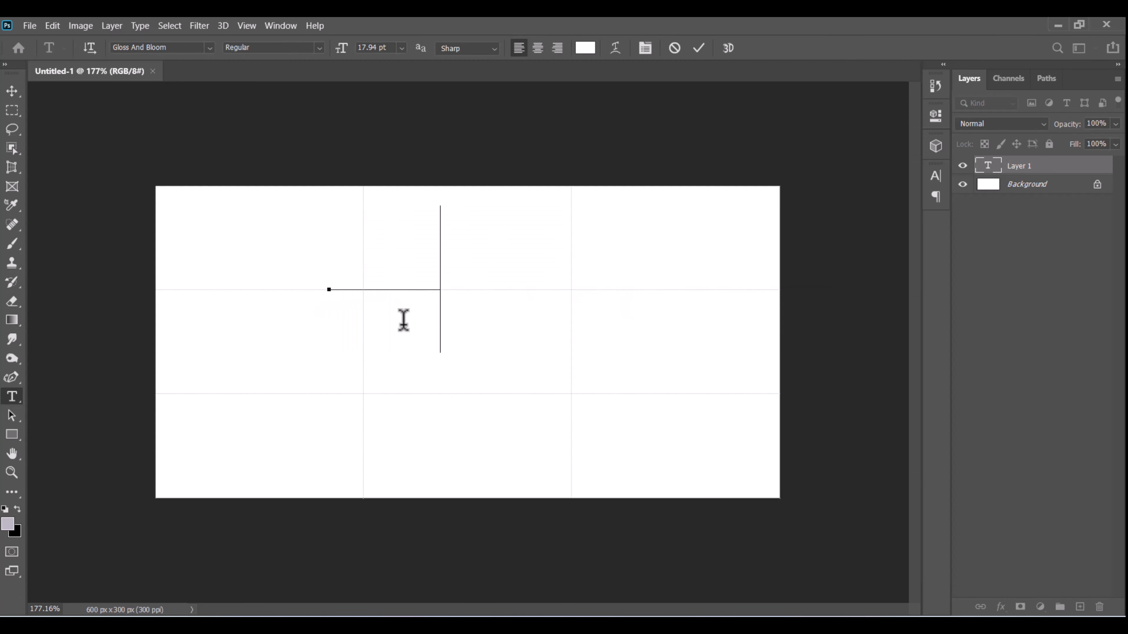
key("ctrl+a")
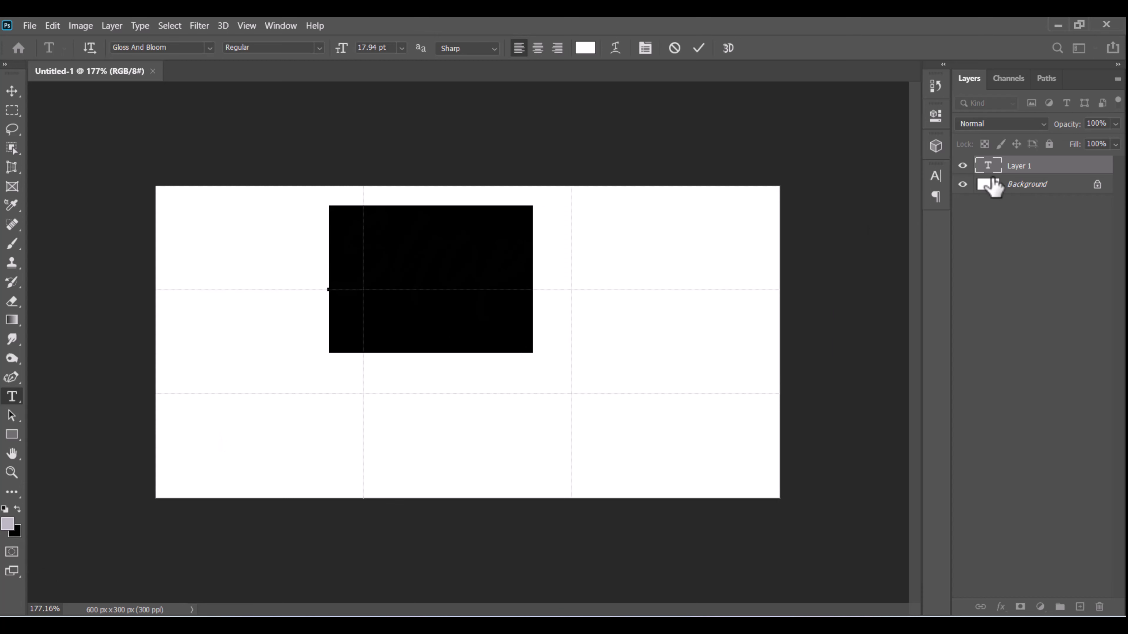
Set the text colour to dark red 860000 in the Character panel.
left_click(935, 176)
left_click(897, 260)
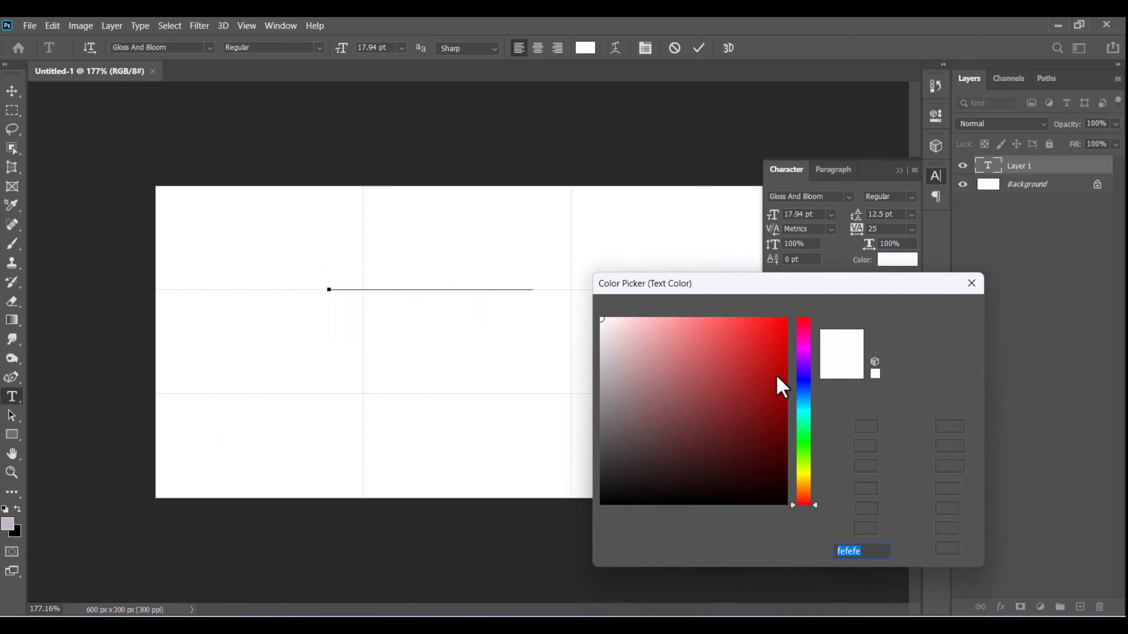
left_click(786, 406)
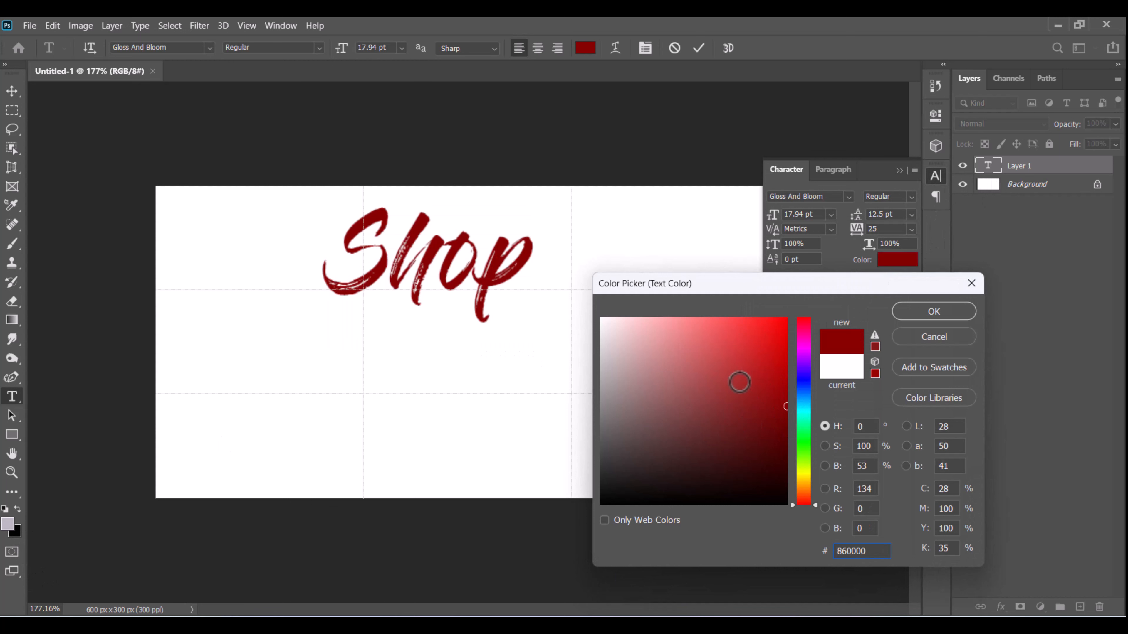
left_click(936, 304)
left_click(912, 313)
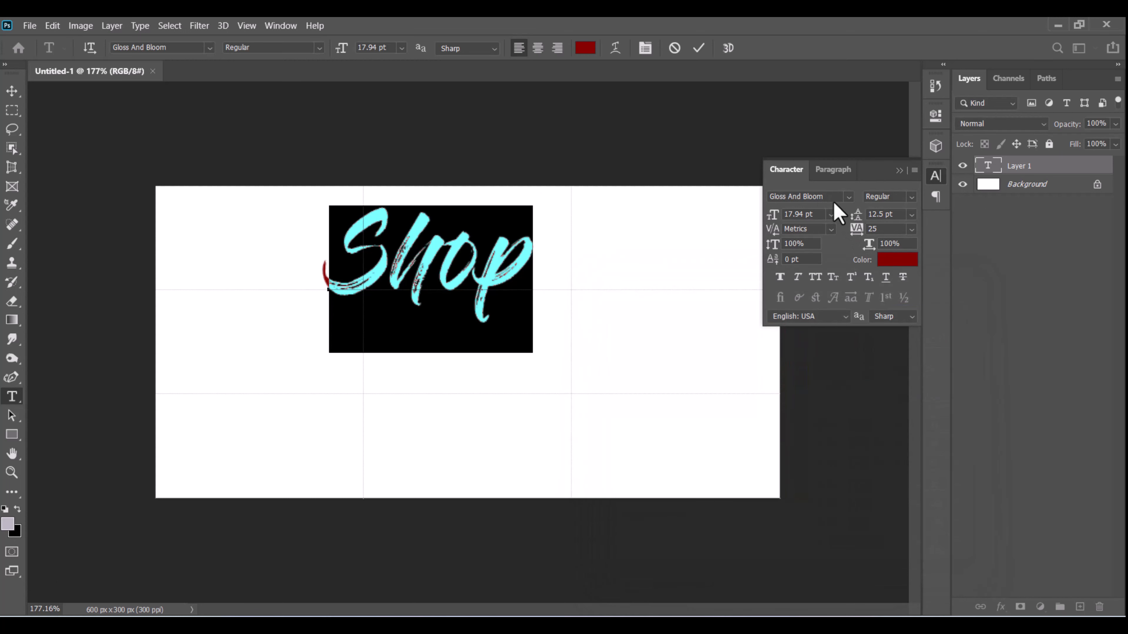
Change the font to Gotham Bold and set tracking to 0, then reselect Shop.
left_click(824, 194)
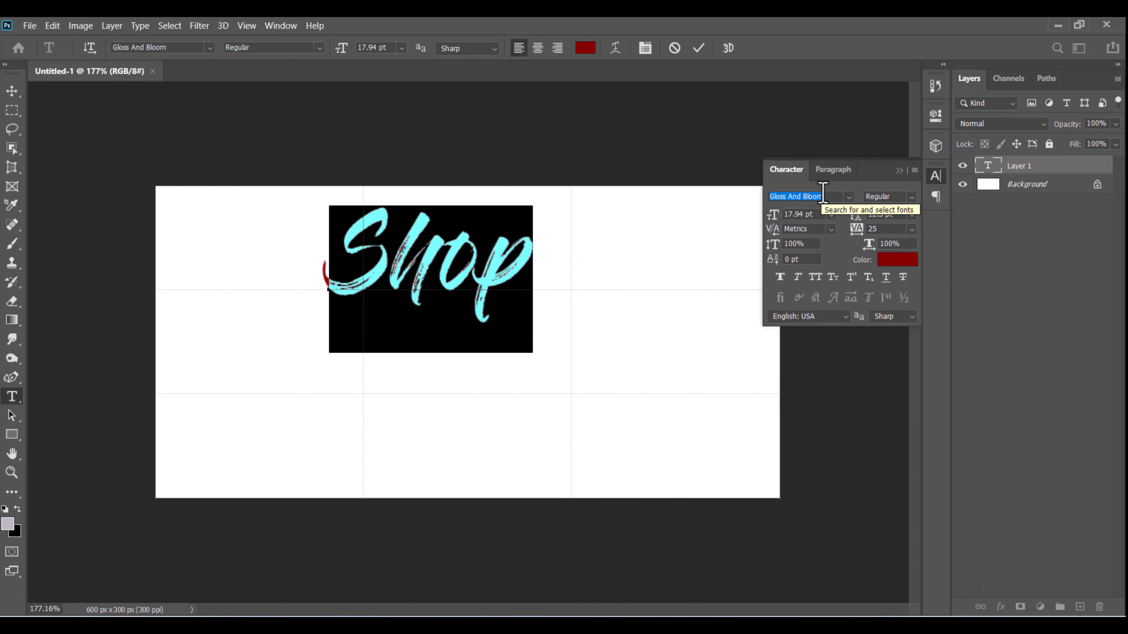
type("Go")
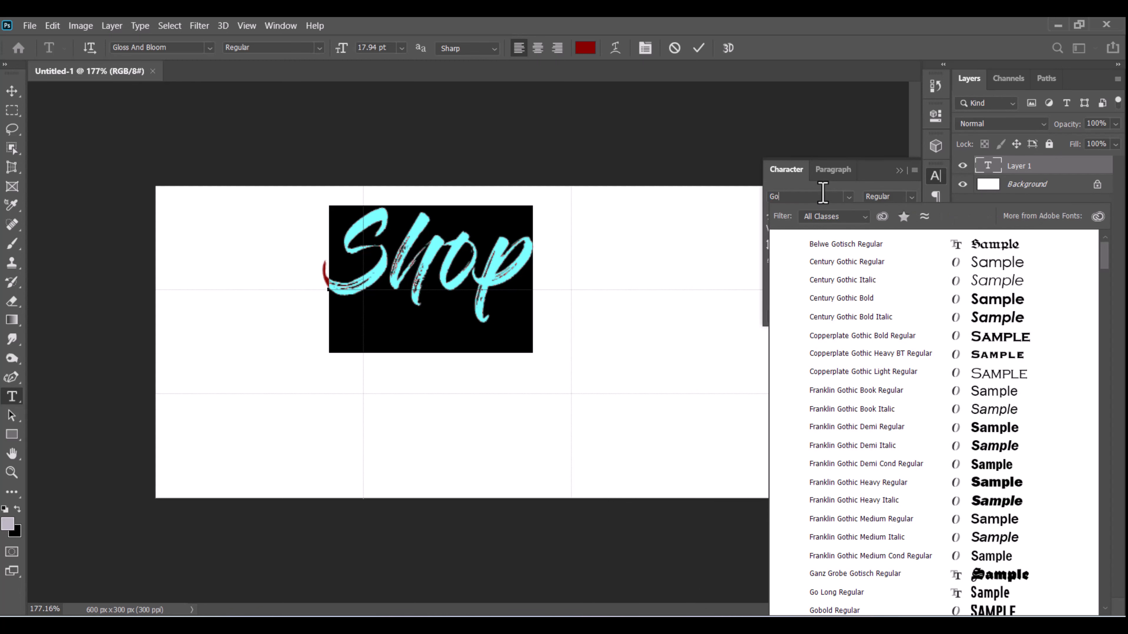
type("tham")
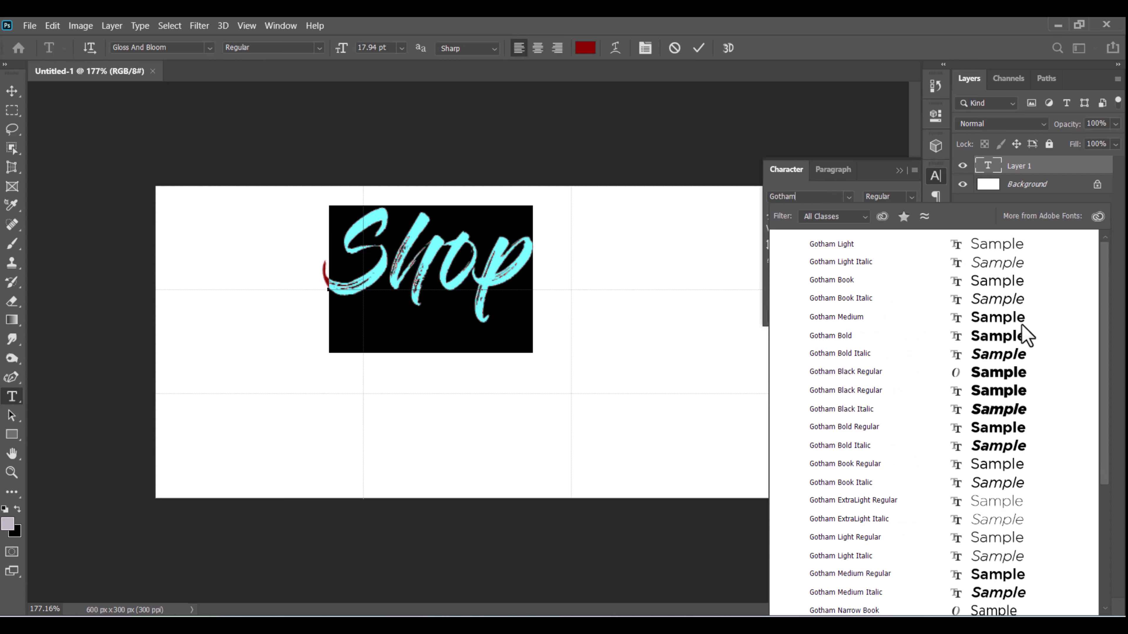
left_click(986, 342)
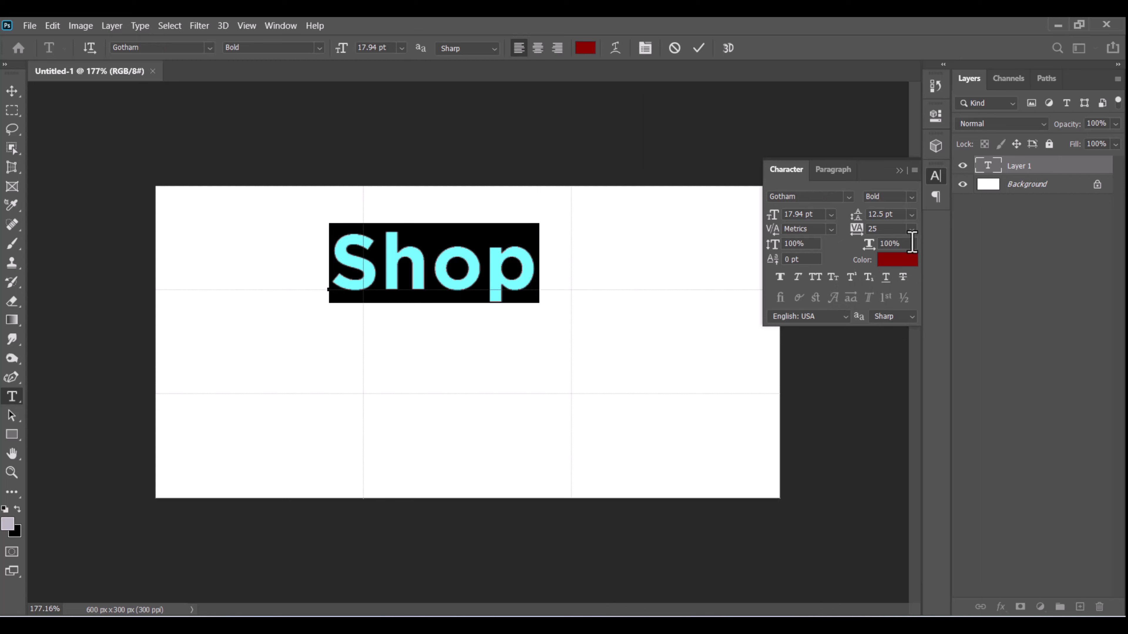
left_click(911, 229)
left_click(892, 317)
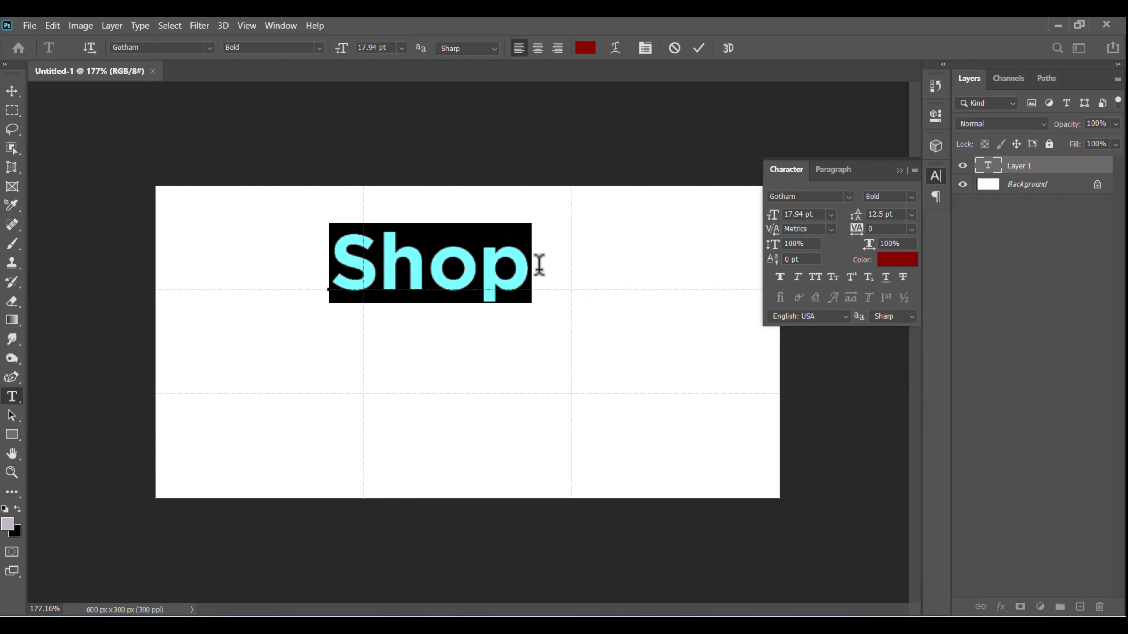
left_click_drag(539, 265, 331, 265)
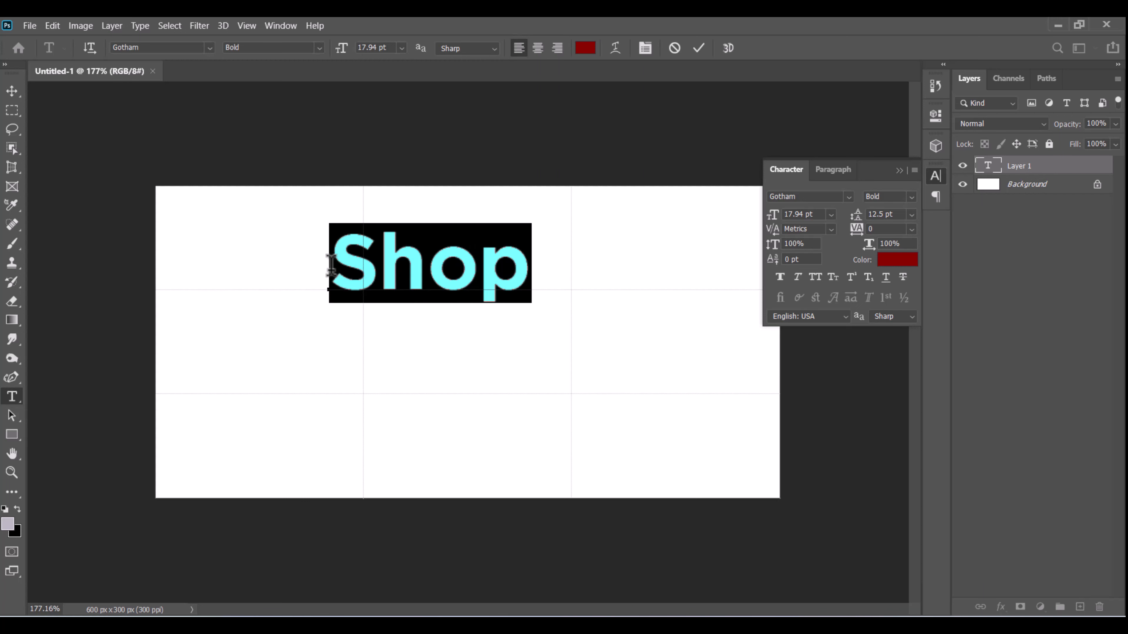
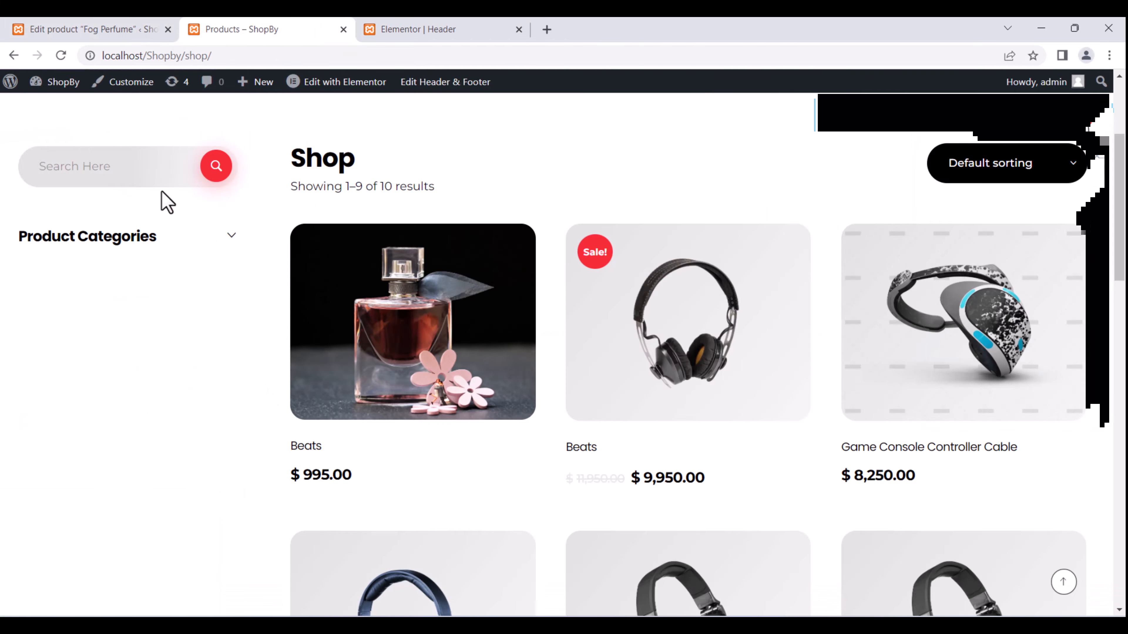
Reload the shop page and check its footer against the header editor and Fog Perfume tabs.
scroll(169, 164, "up", 5)
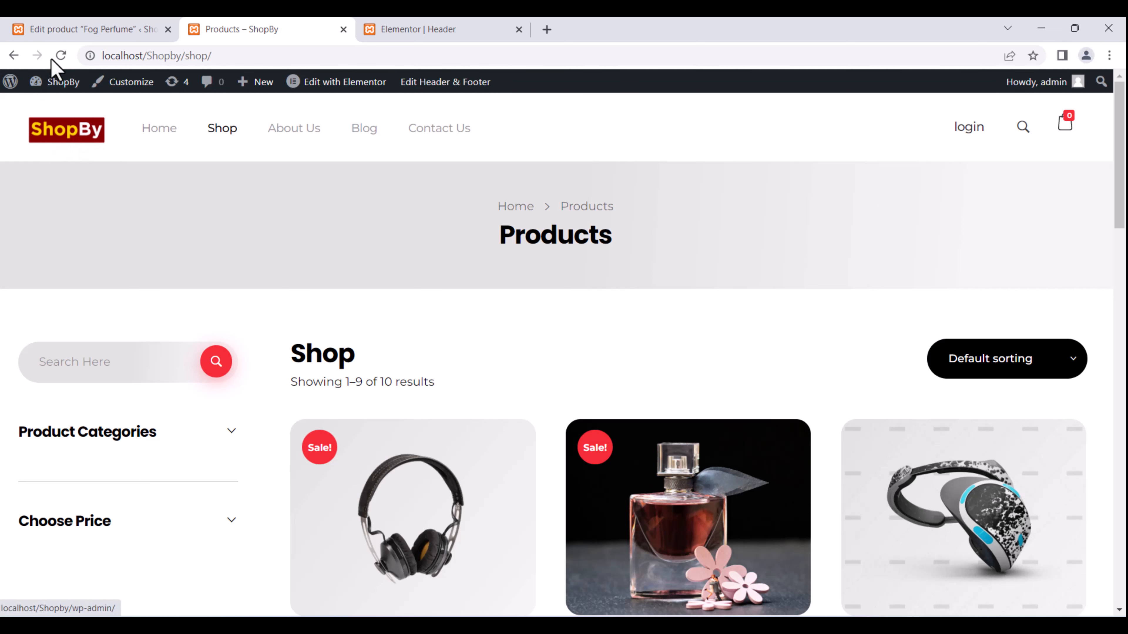
left_click(61, 56)
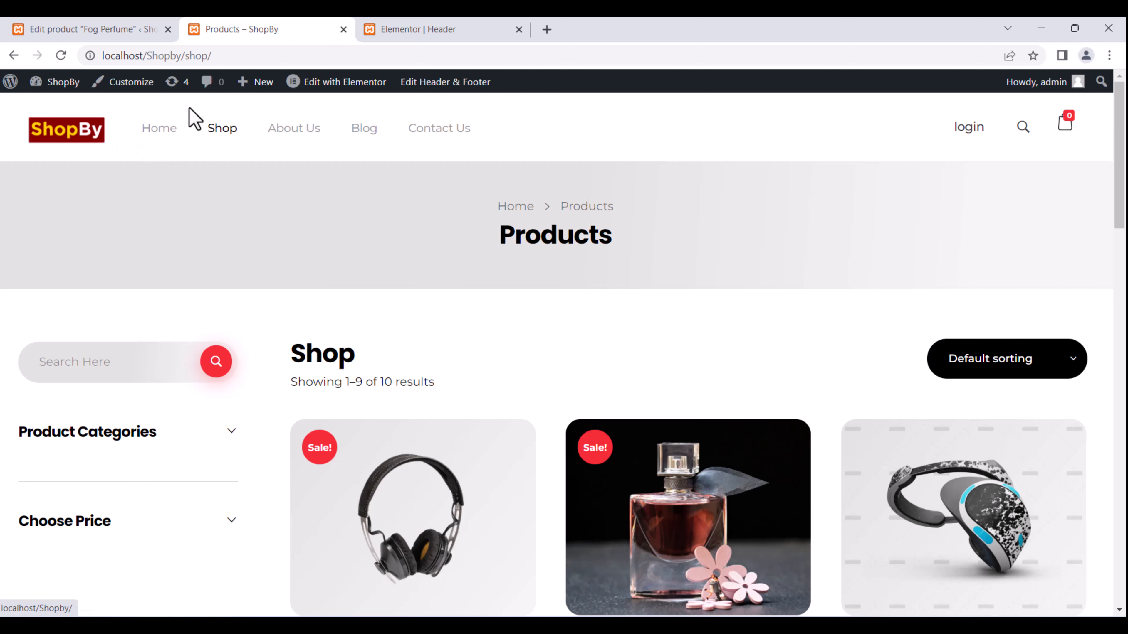
mouse_move(361, 73)
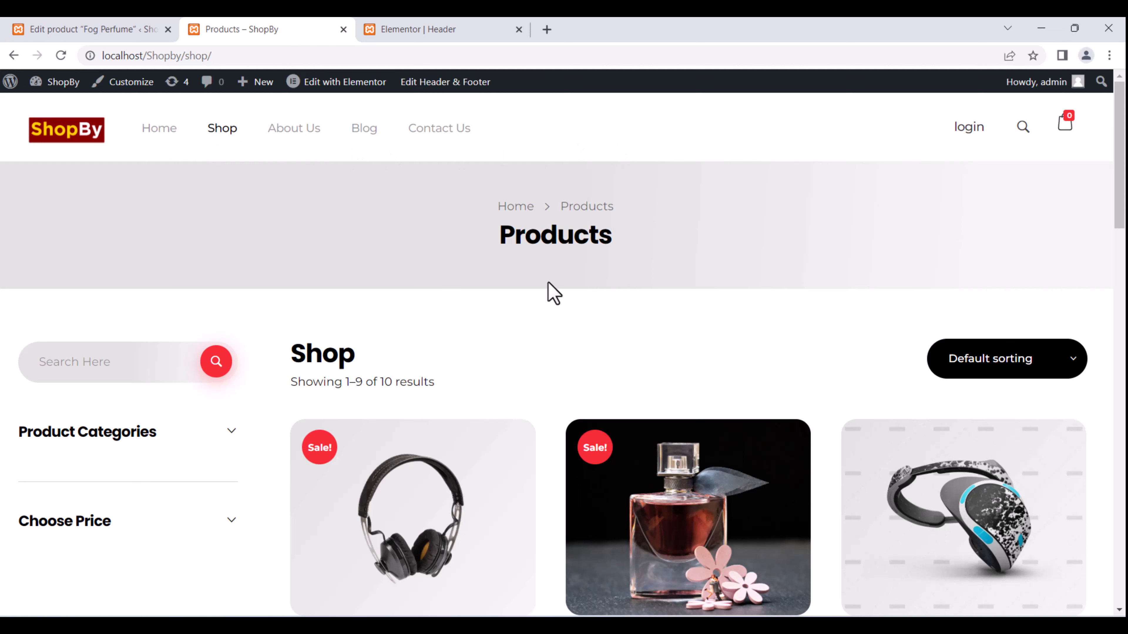
key("ctrl+Tab")
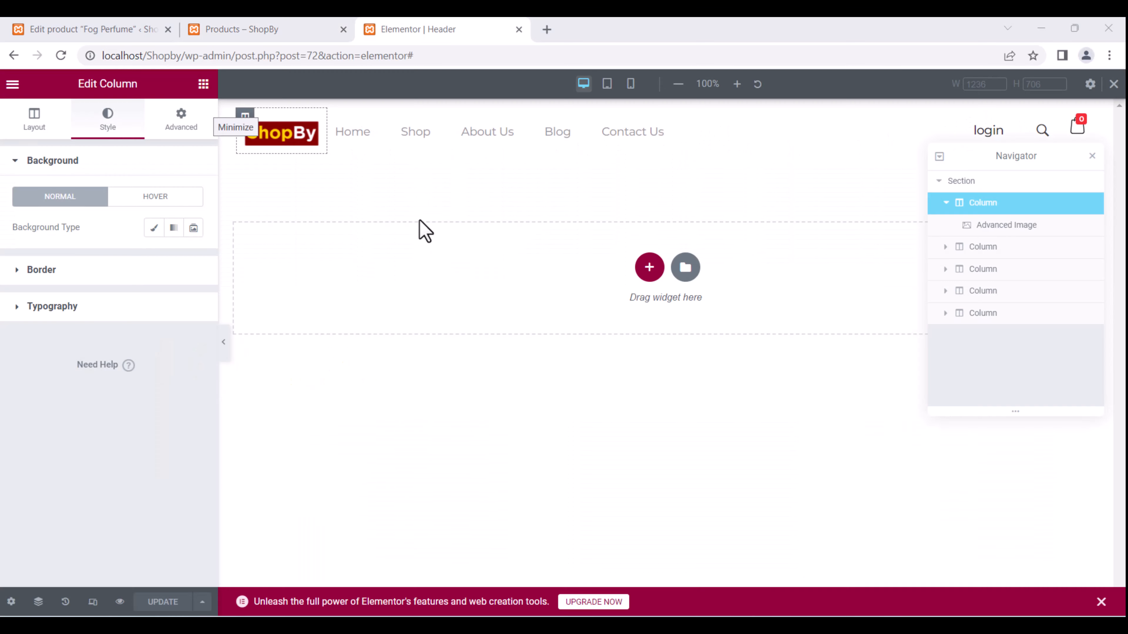
left_click(137, 28)
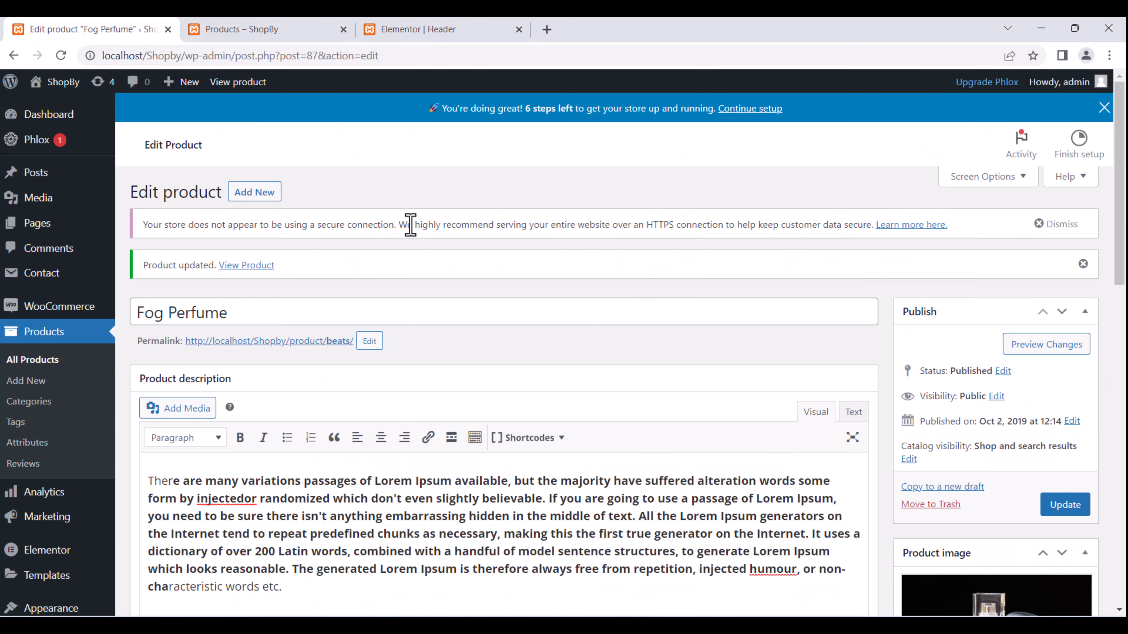
left_click(302, 29)
scroll(477, 284, "down", 15)
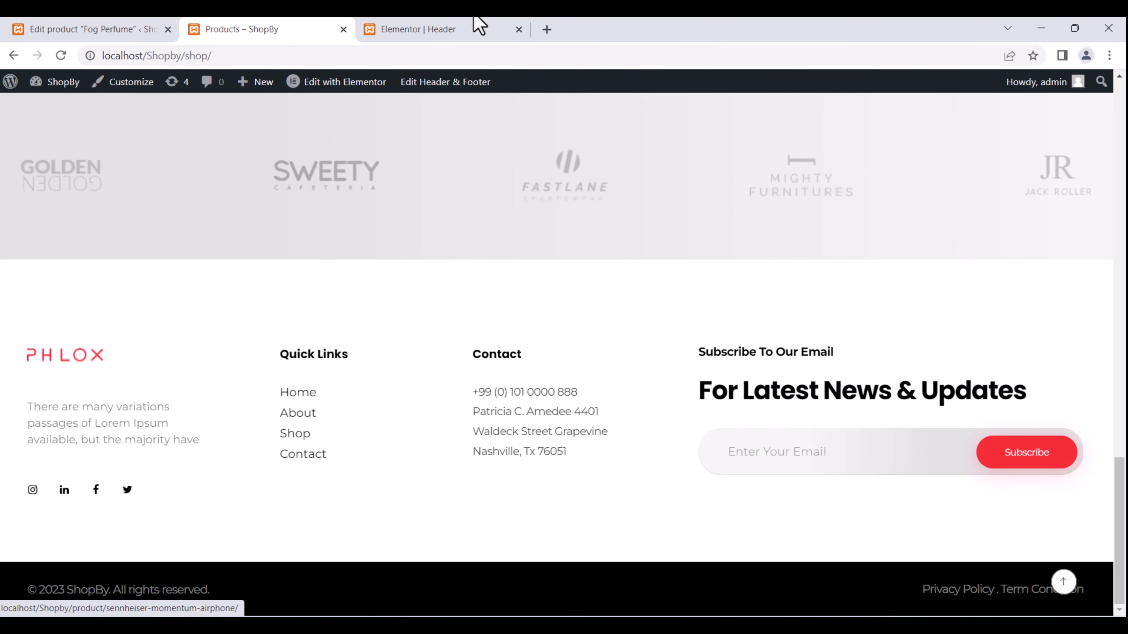
left_click(474, 29)
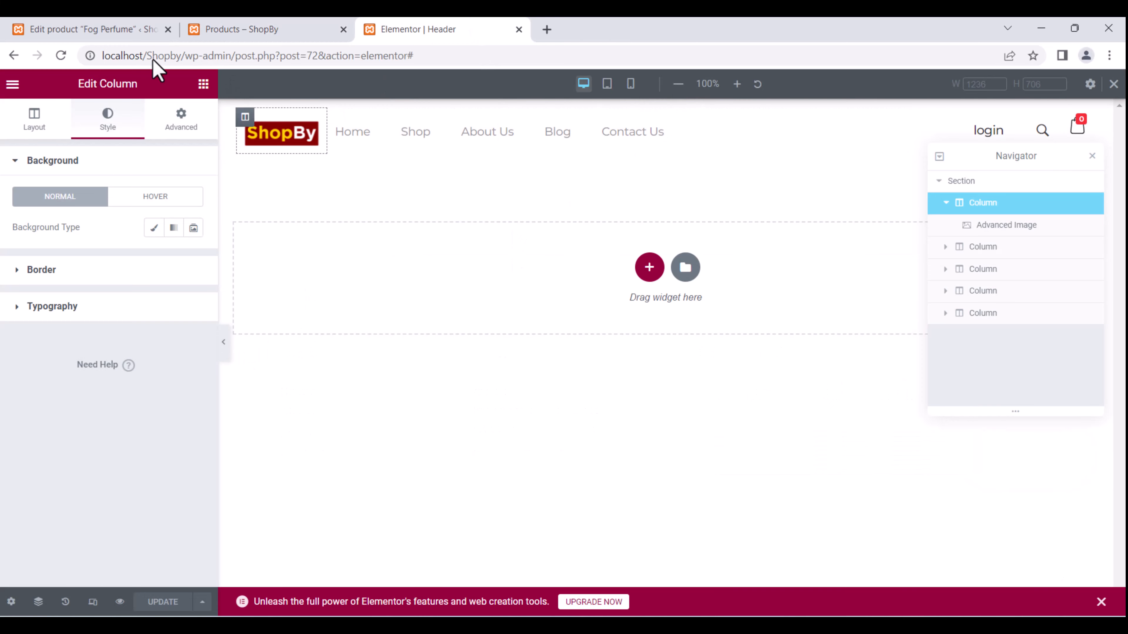
left_click(113, 28)
left_click(266, 28)
scroll(554, 324, "up", 10)
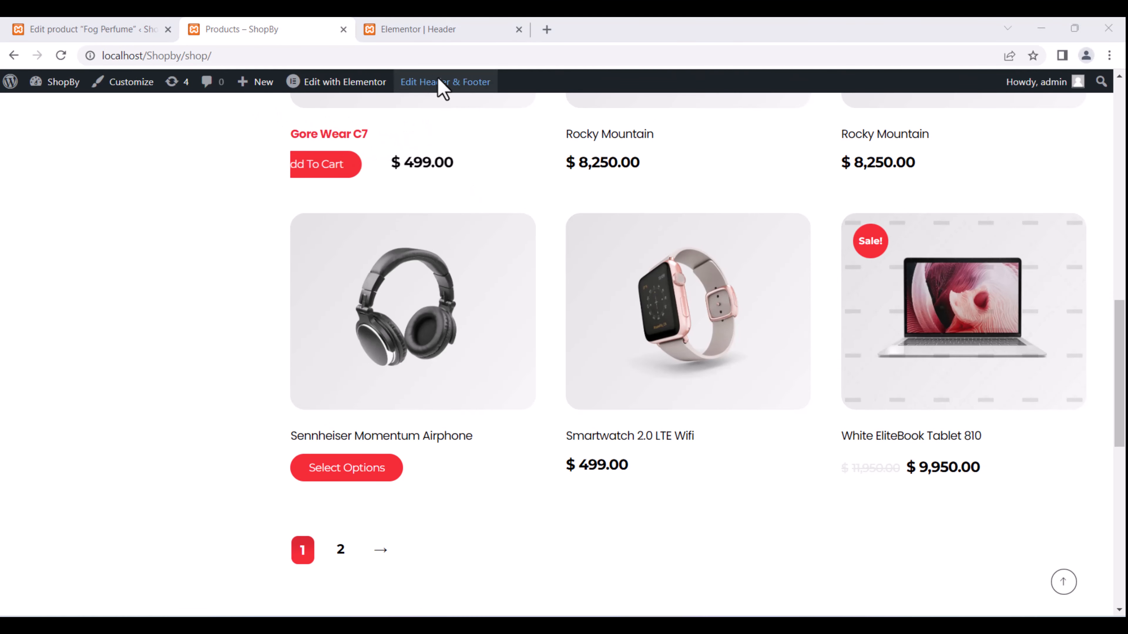
Open the Footer template from Edit Header & Footer and launch Edit with Elementor.
mouse_move(423, 85)
left_click(421, 133)
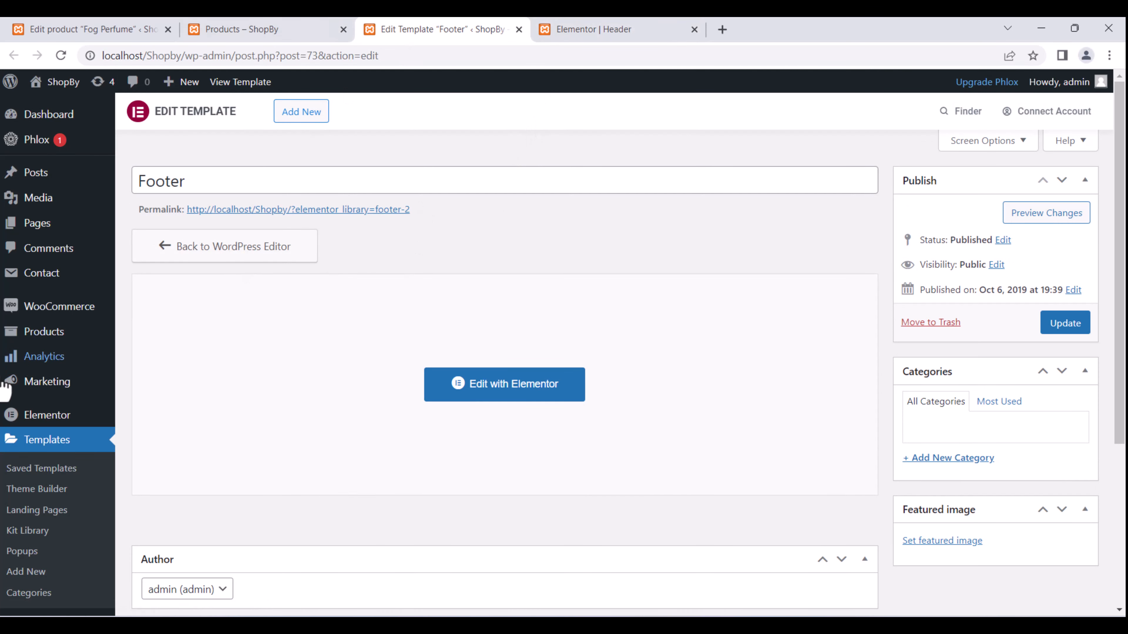
scroll(372, 465, "down", 5)
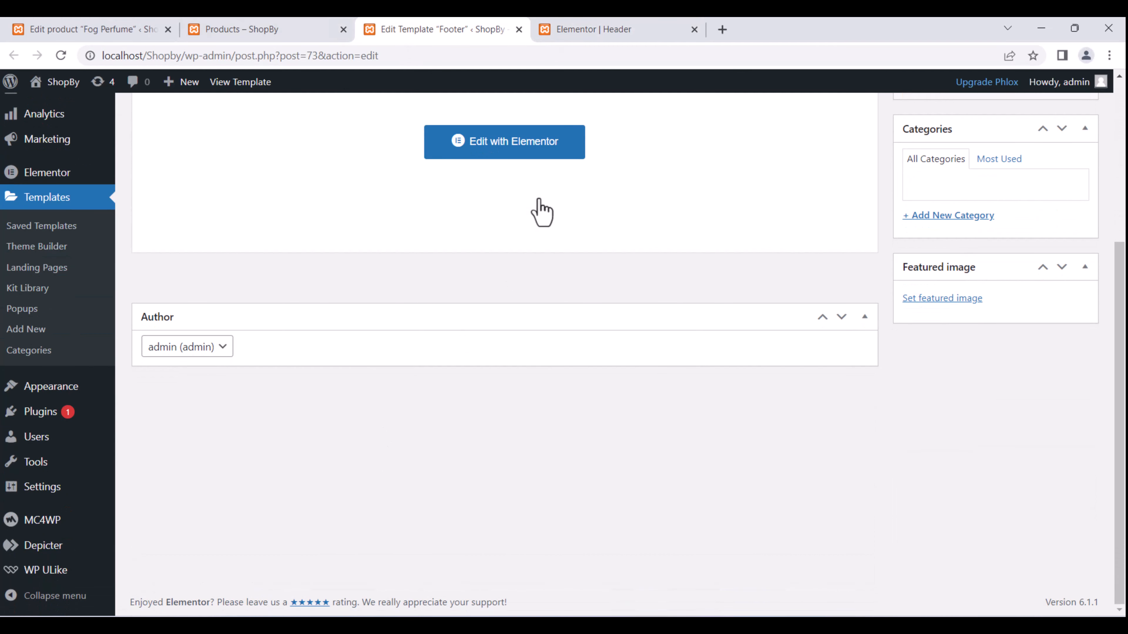
left_click(511, 145)
scroll(471, 312, "up", 5)
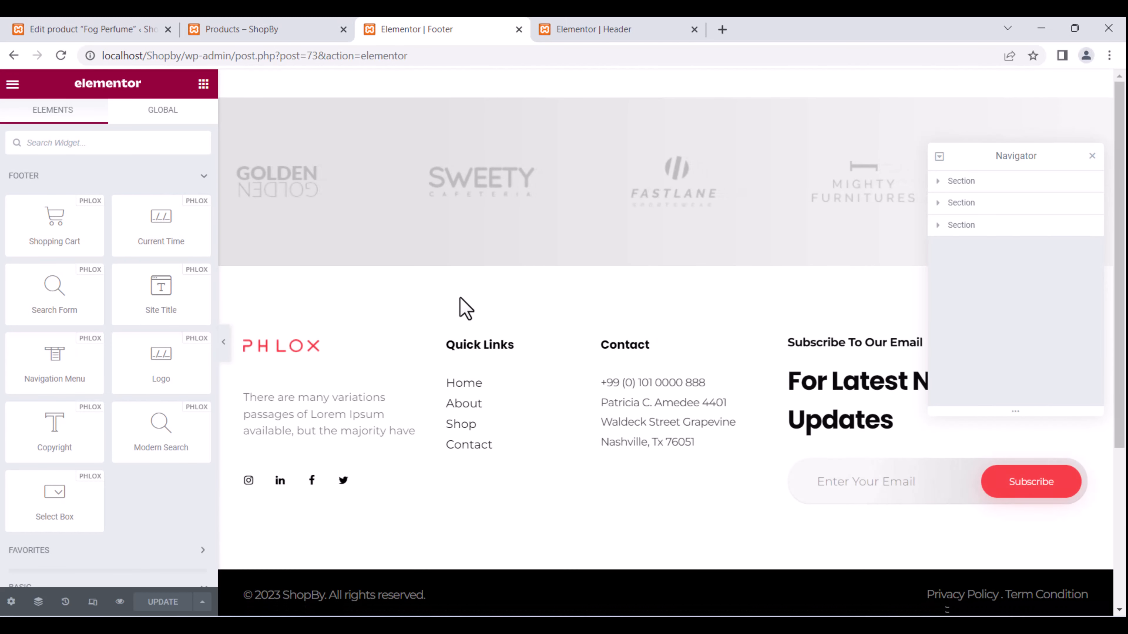
Replace the footer's PHLOX logo with Logo.png from the Media Library.
left_click(291, 347)
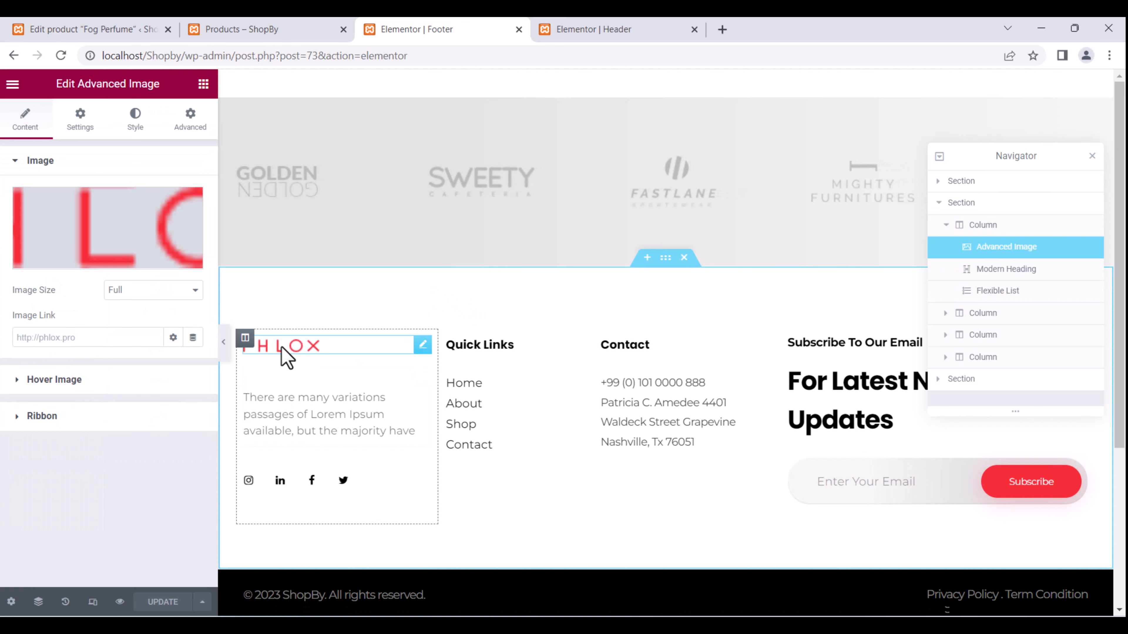
left_click(102, 247)
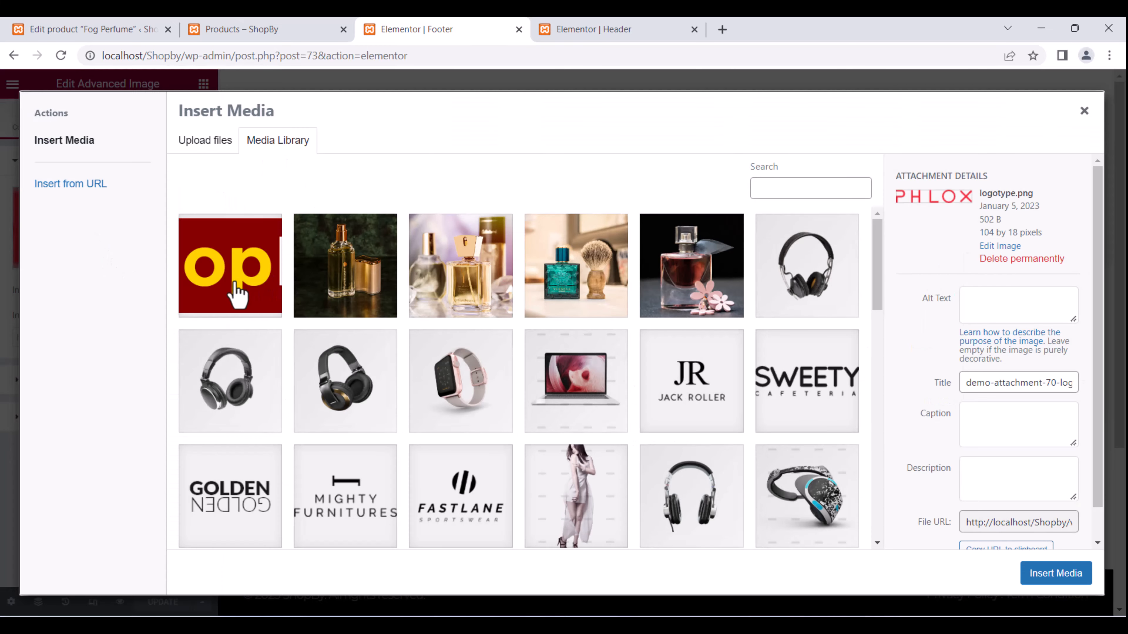
left_click(229, 272)
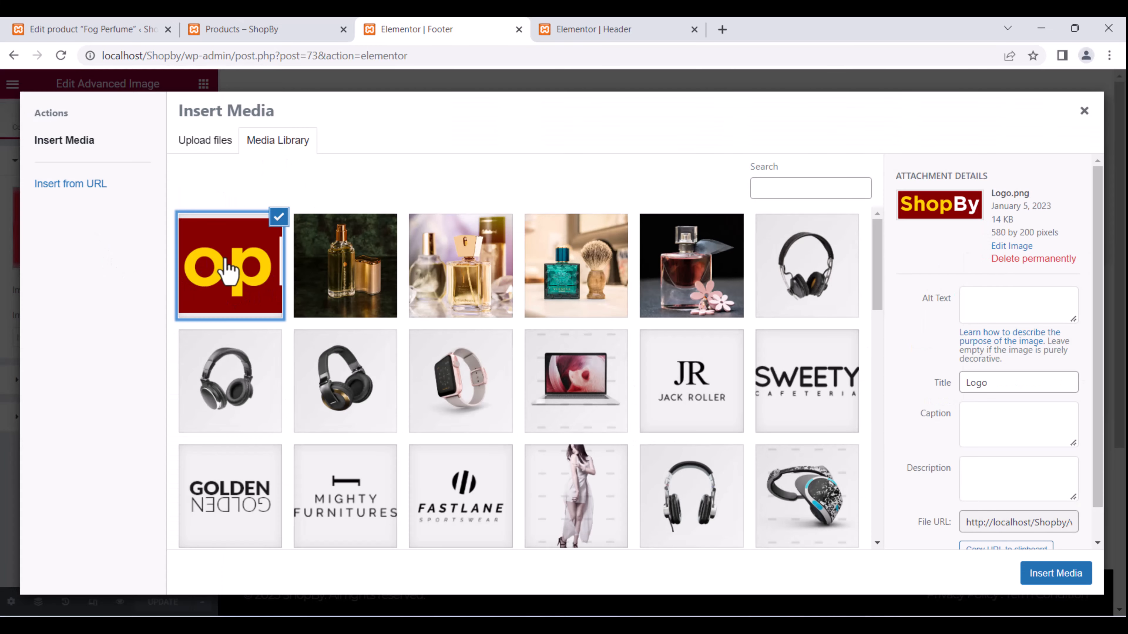
left_click(1056, 574)
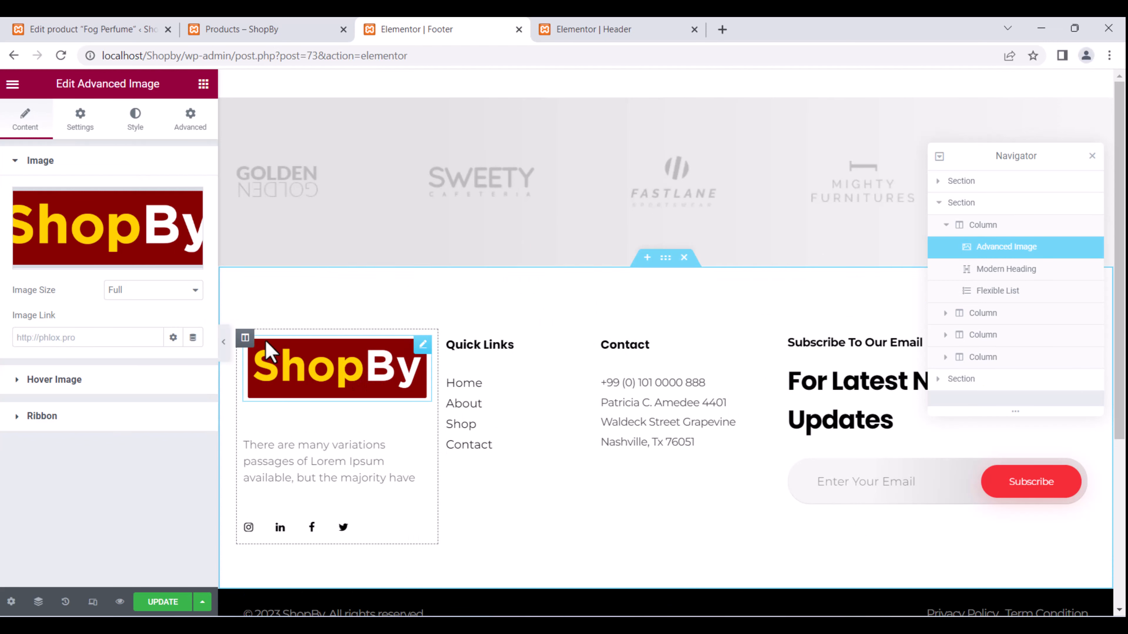
Set the ShopBy logo's Style max width to 158 px.
left_click(82, 131)
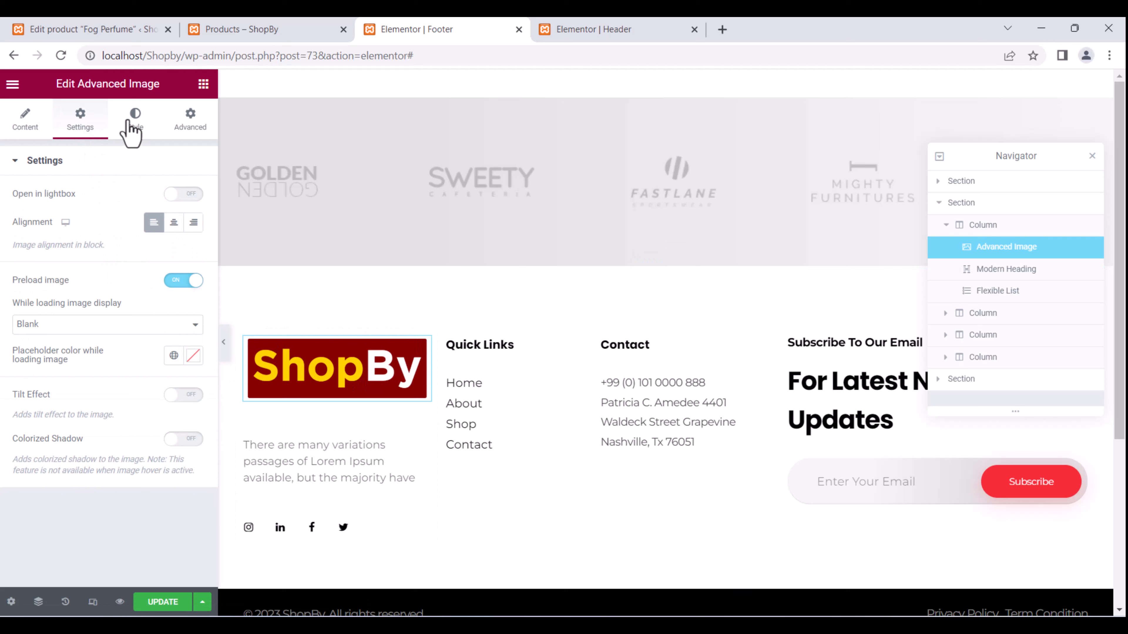
left_click(133, 126)
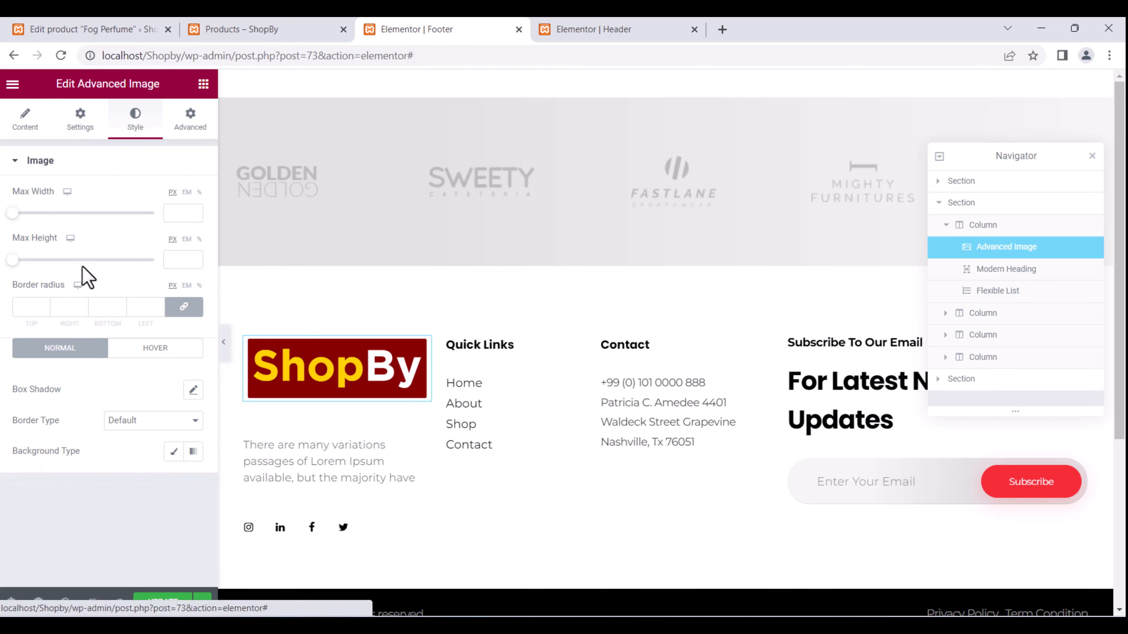
left_click_drag(18, 214, 26, 217)
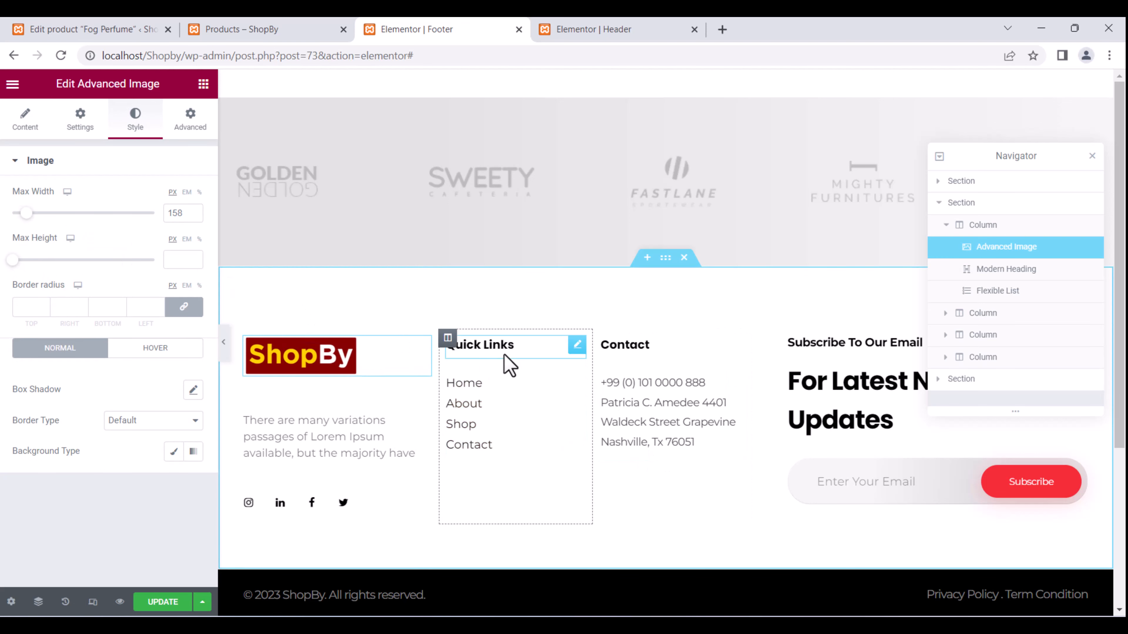
Drag the Home/About/Shop/Contact list below the Contact address and close the Navigator.
left_click(509, 362)
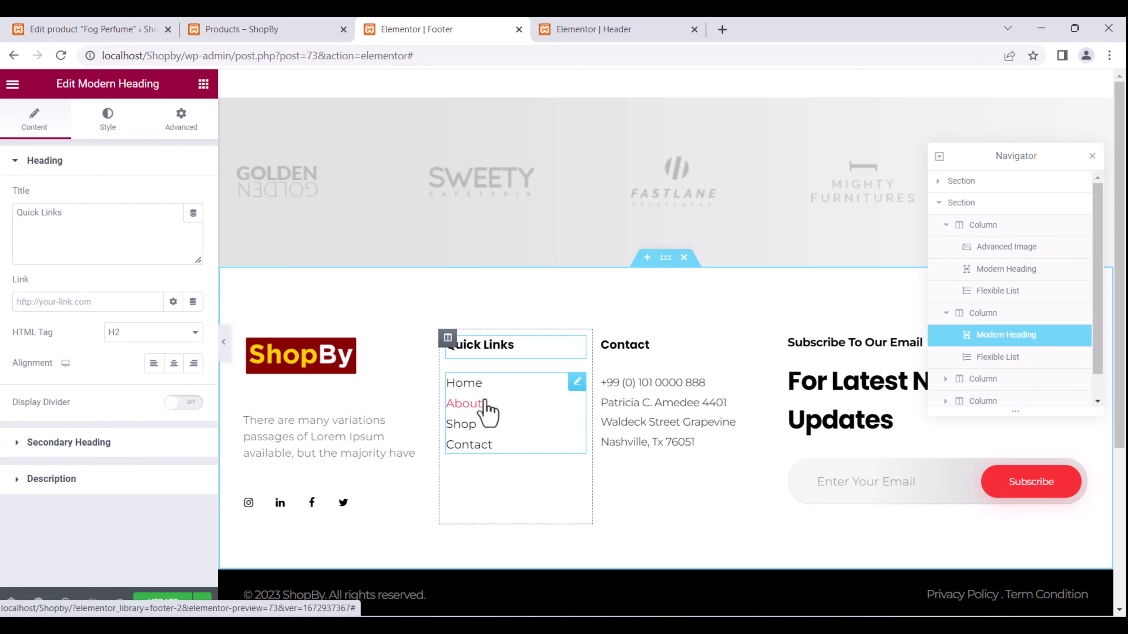
left_click_drag(572, 391, 509, 385)
left_click(876, 399)
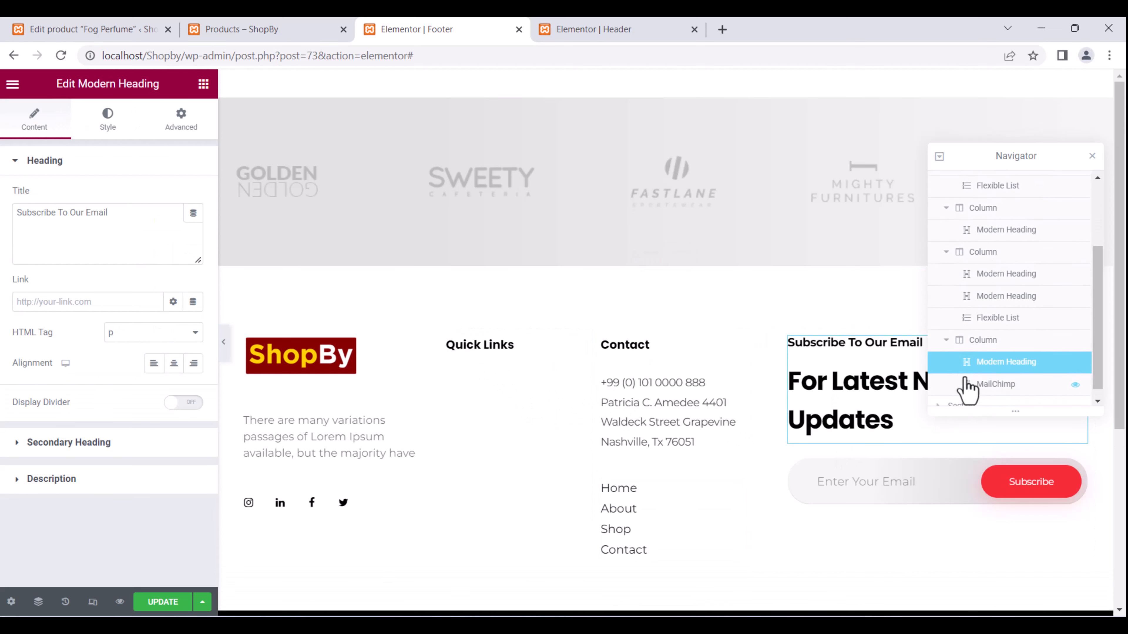
scroll(968, 389, "down", 1)
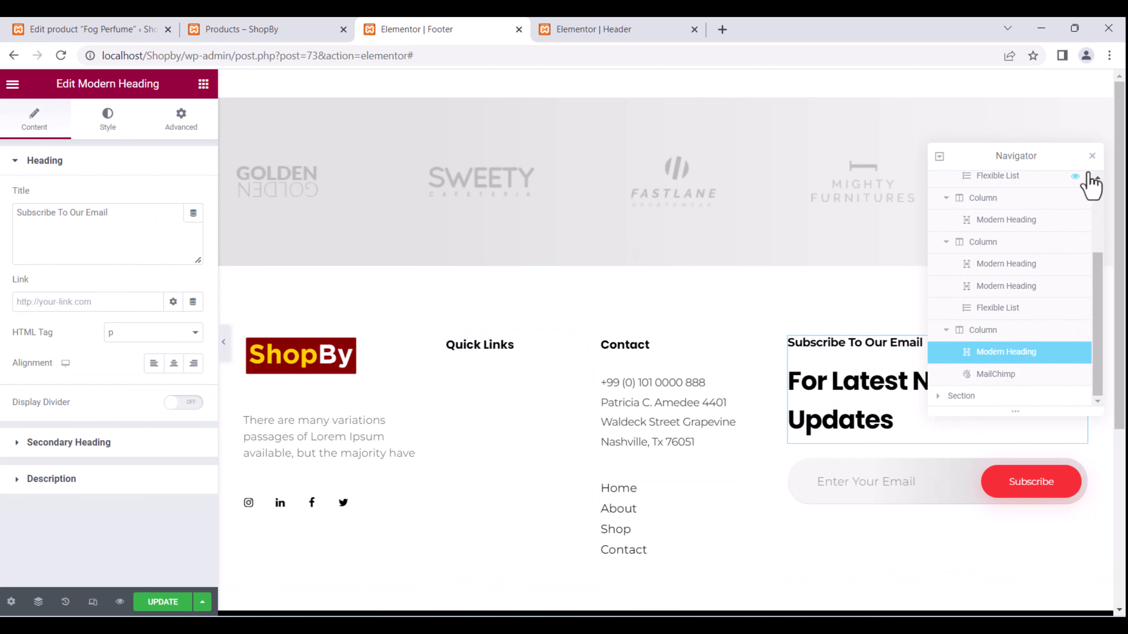
left_click(1092, 156)
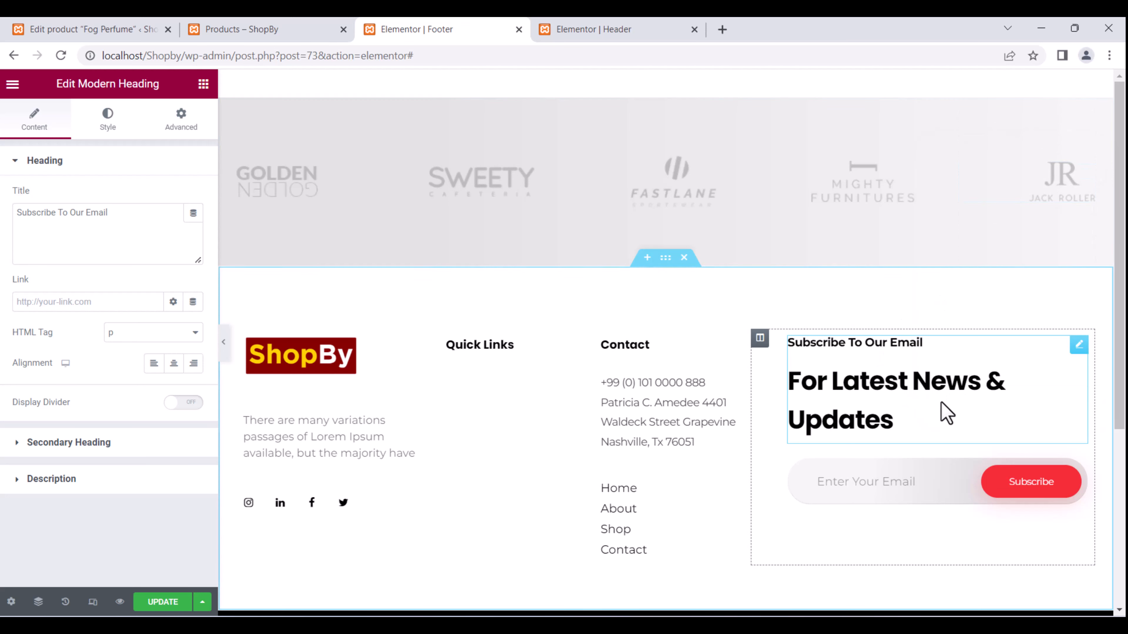
left_click(911, 493)
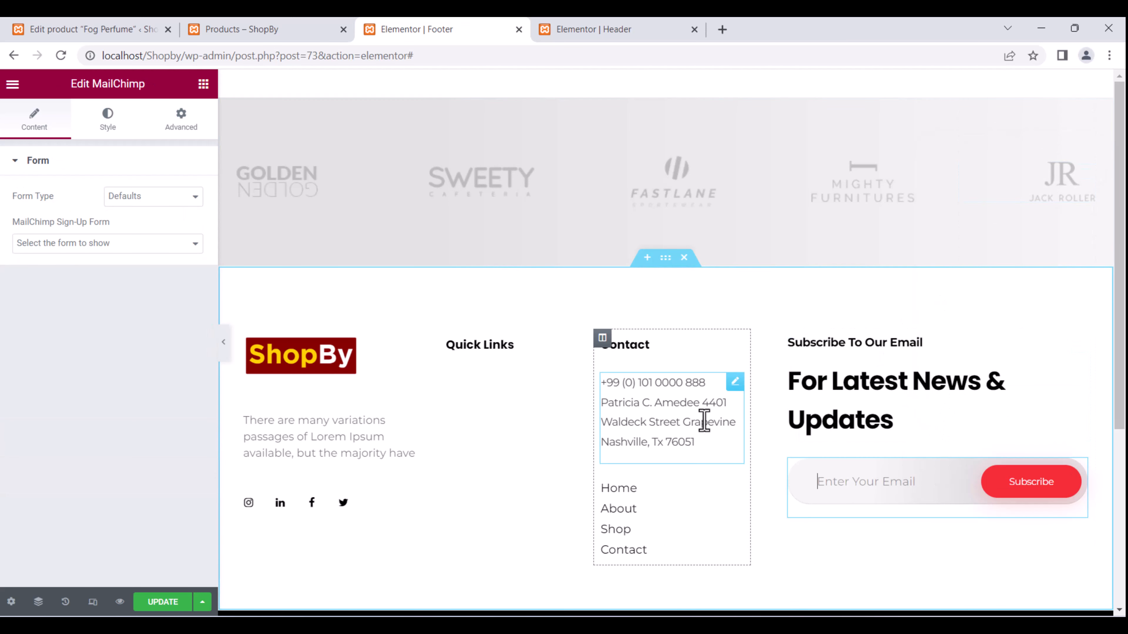
left_click(642, 403)
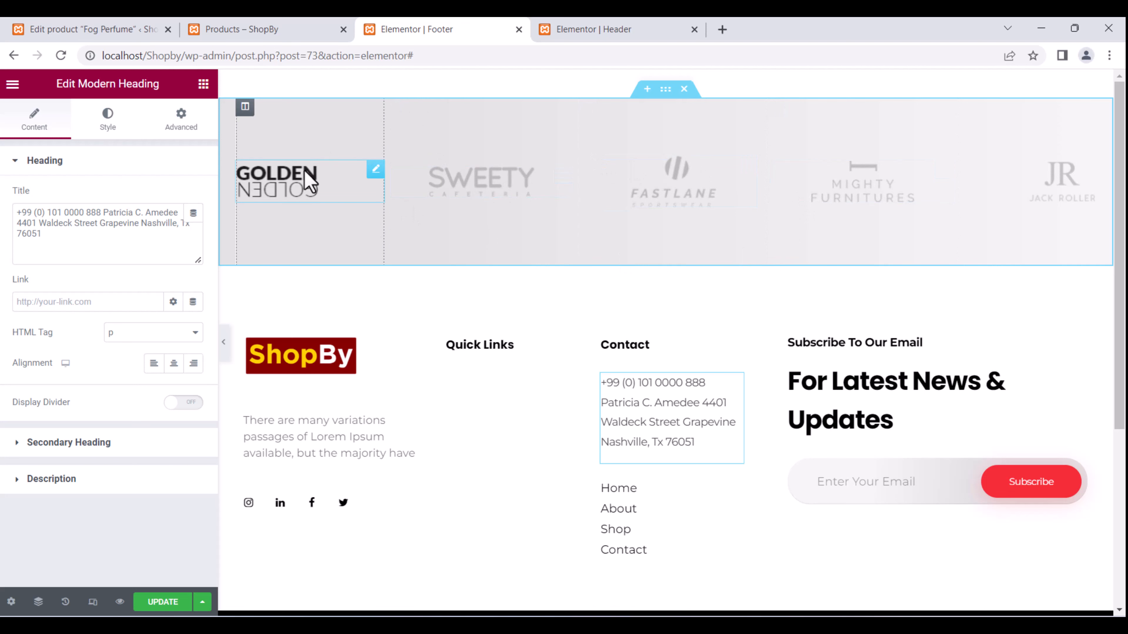
Check the GOLDEN, SWEETY, FASTLANE and JACK ROLLER brand logos, then save the footer.
left_click(310, 181)
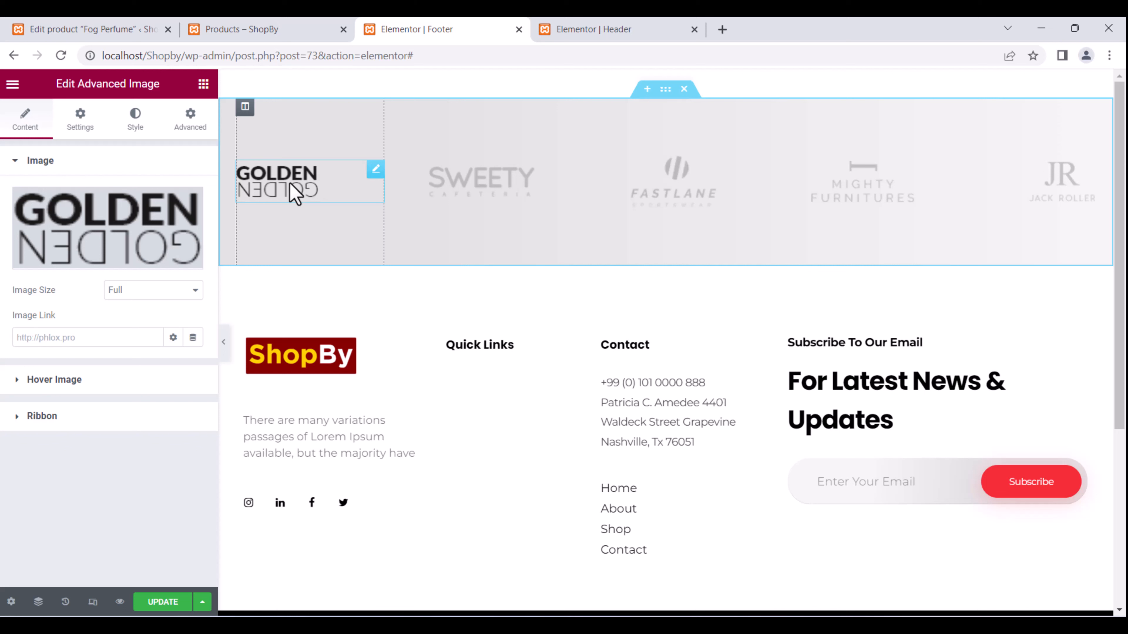
left_click(485, 201)
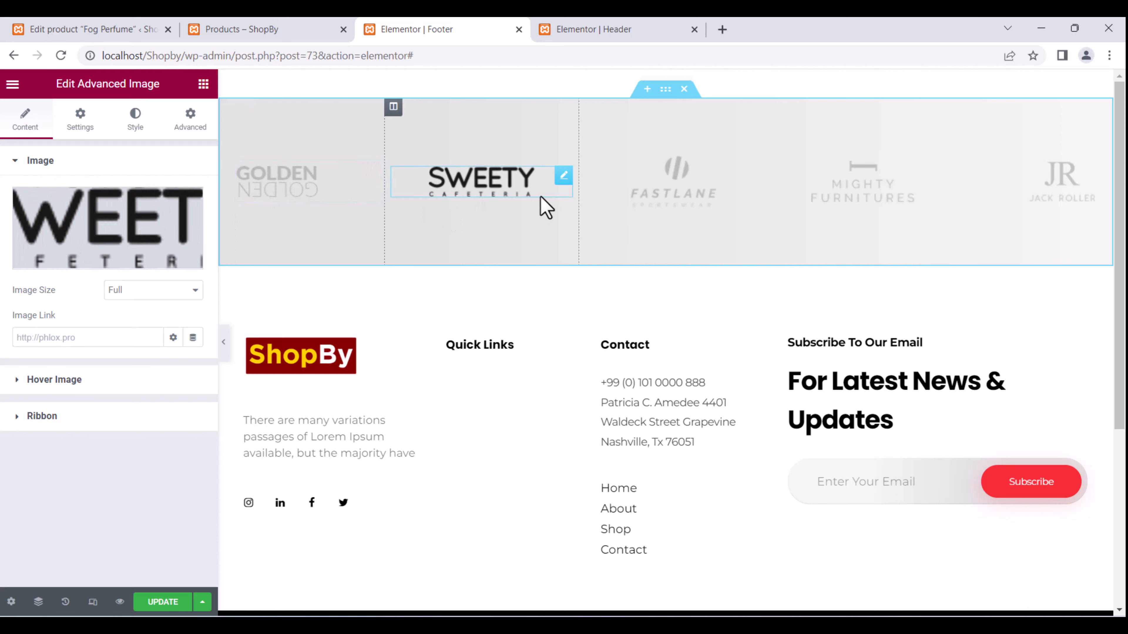
left_click(674, 200)
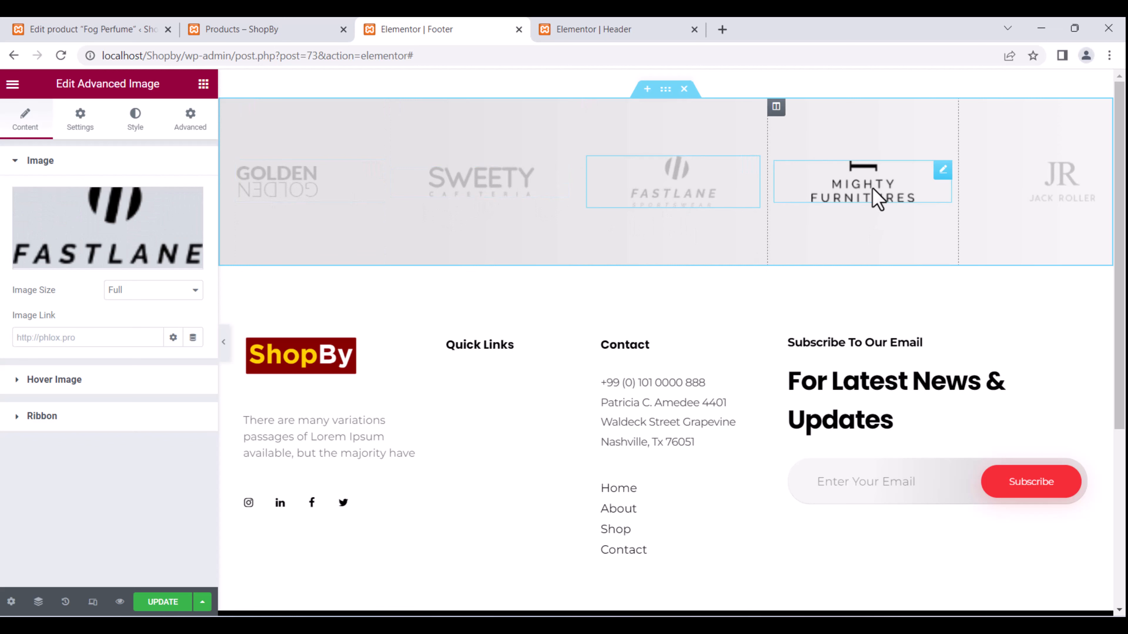
left_click(1041, 201)
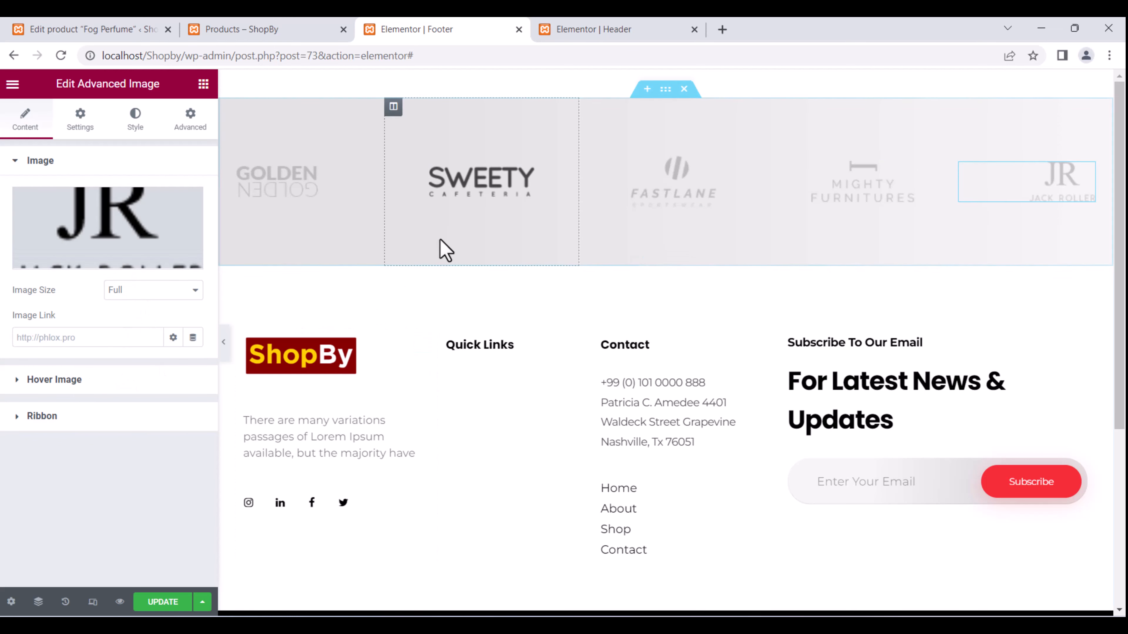
left_click(589, 28)
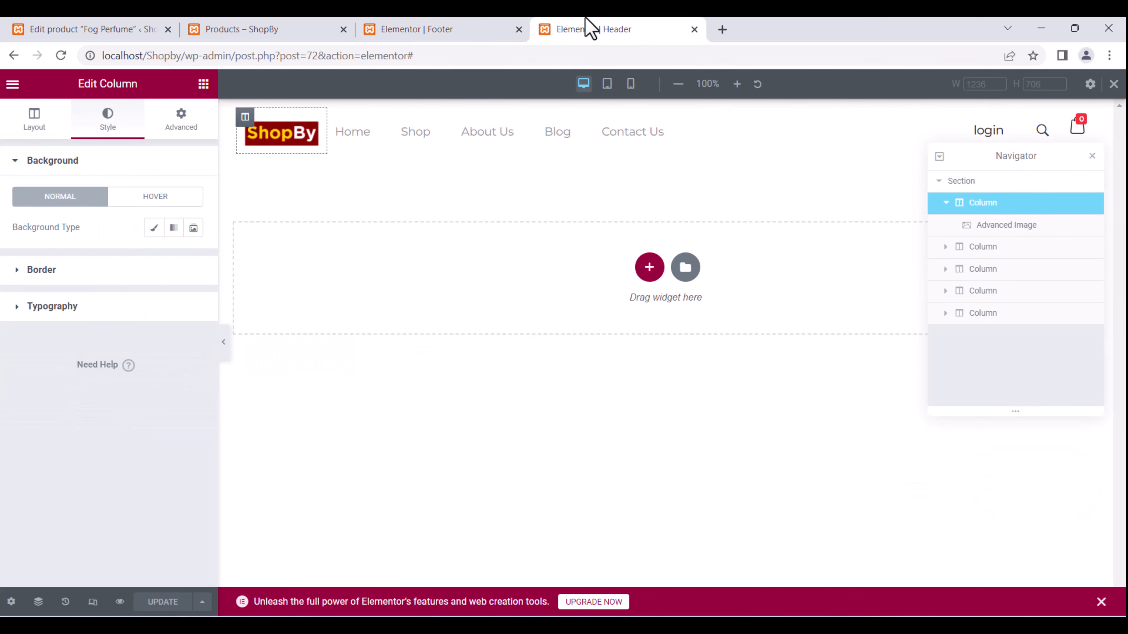
left_click(432, 30)
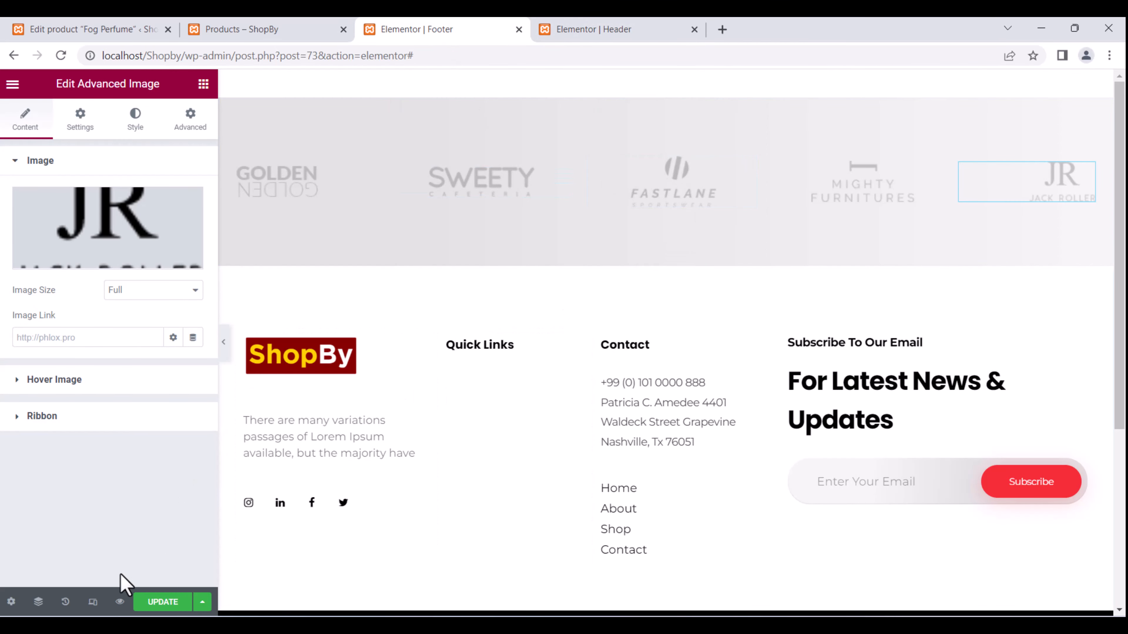
left_click(160, 601)
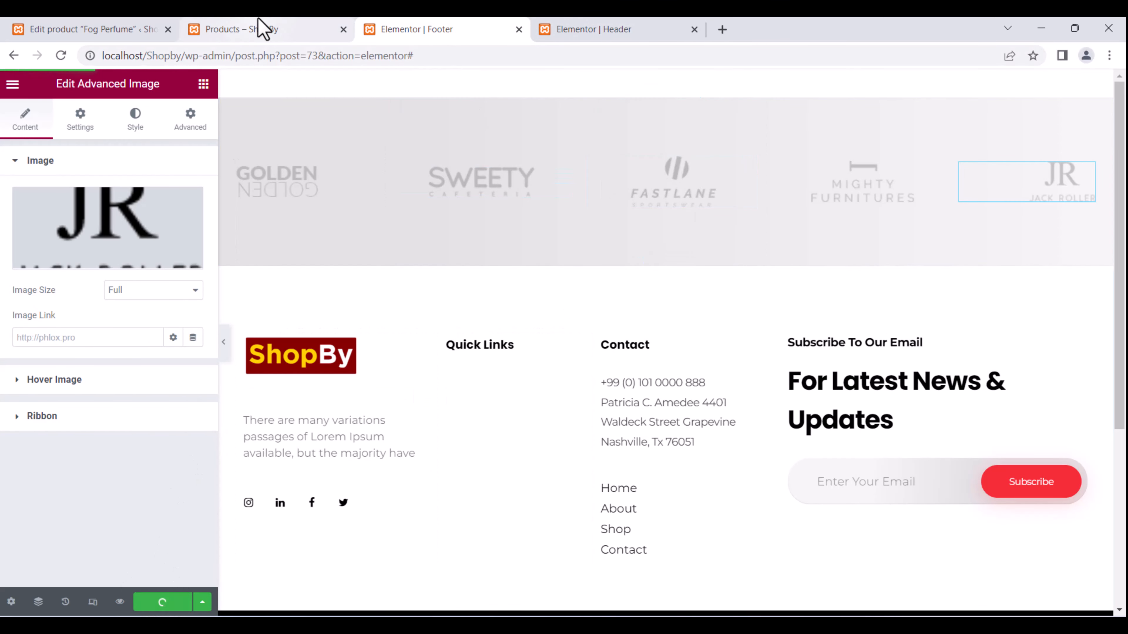
Scroll through the reloaded shop page's new footer, then go back to the Fog Perfume editor.
left_click(262, 28)
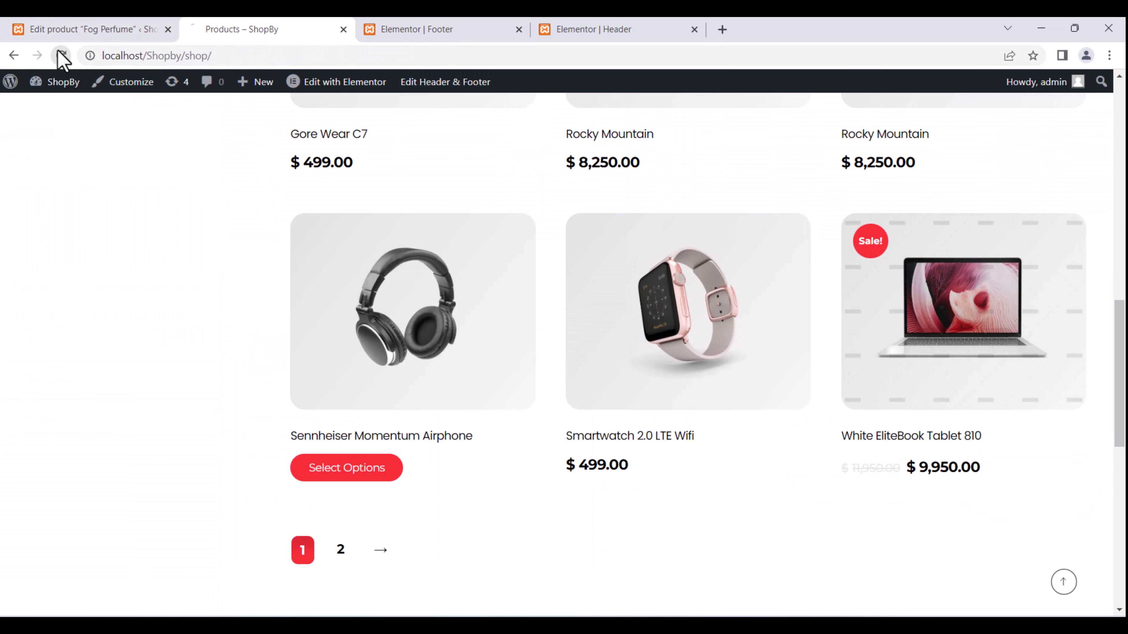
left_click_drag(1123, 354, 1124, 513)
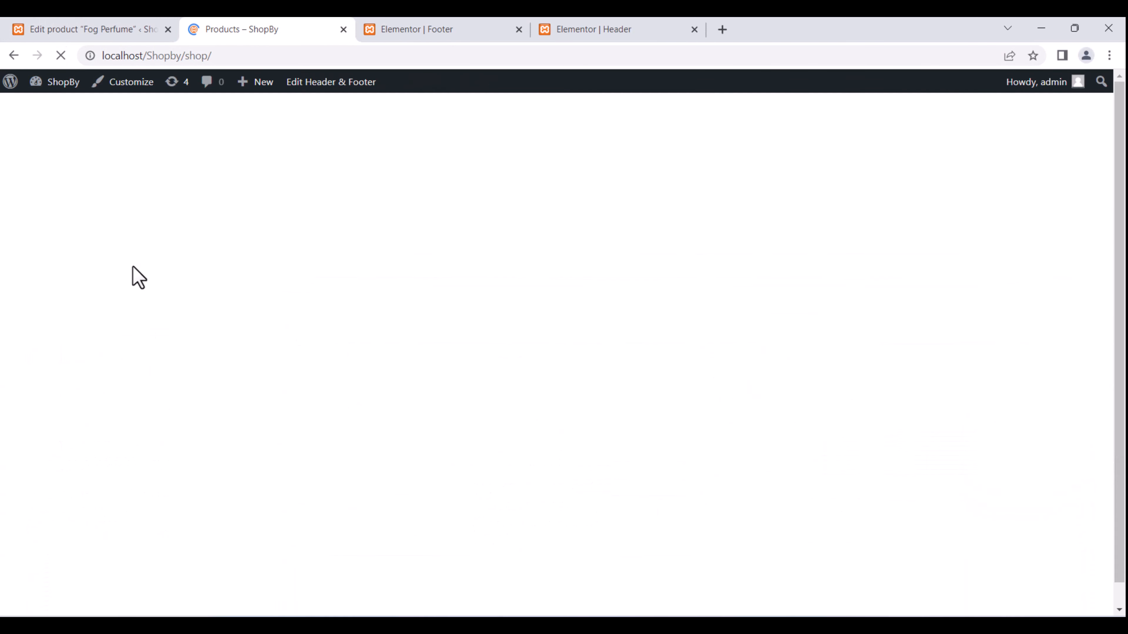
scroll(408, 403, "down", 10)
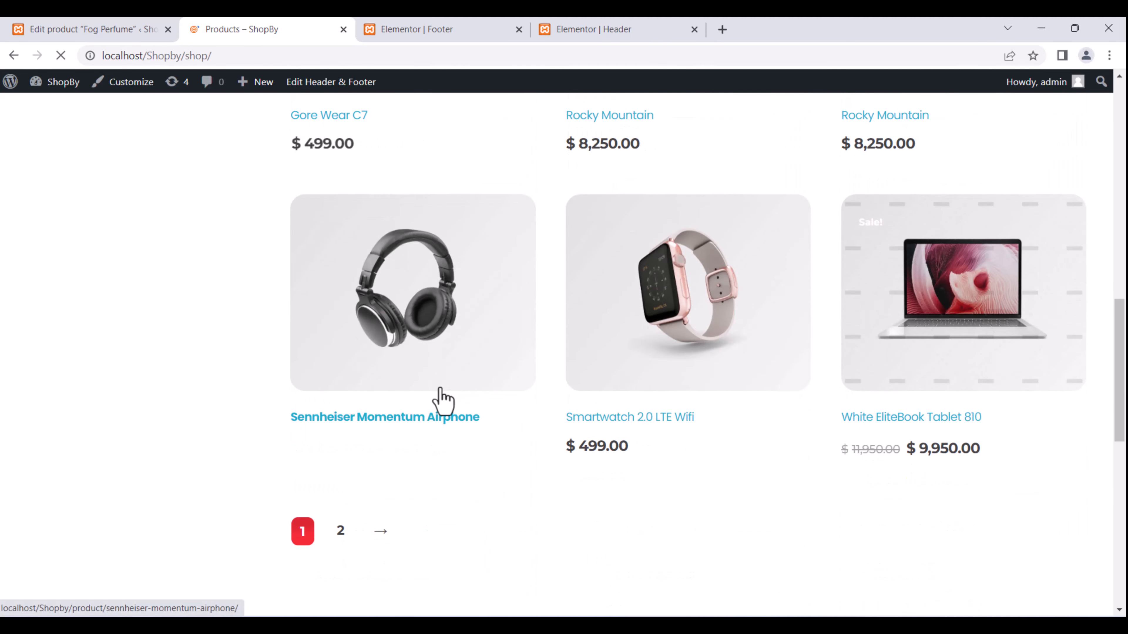
scroll(327, 478, "down", 10)
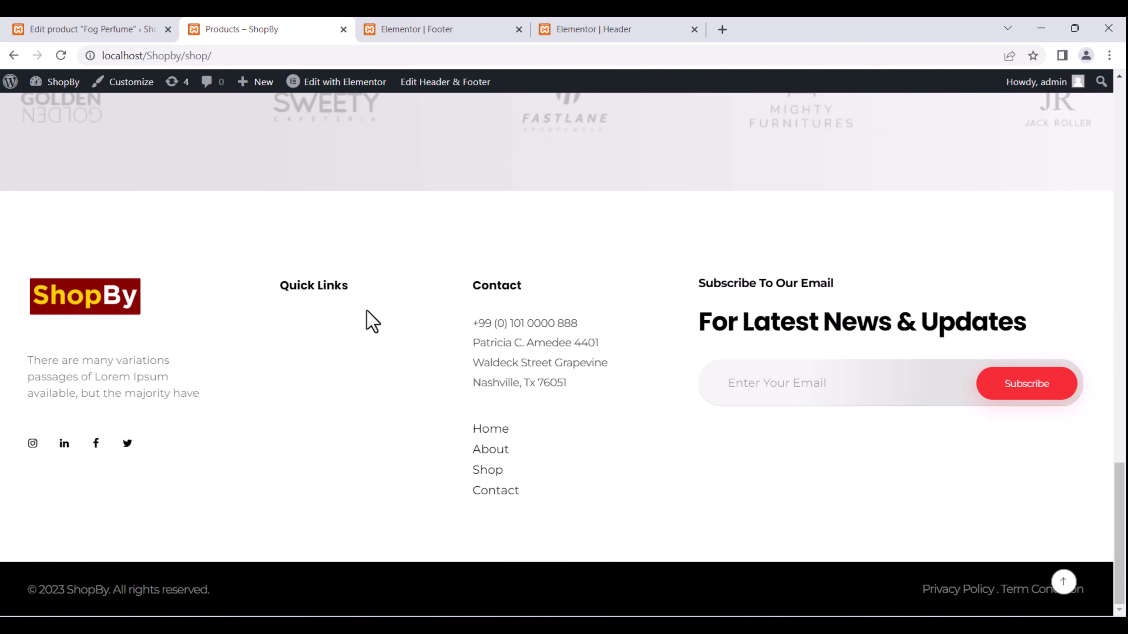
scroll(368, 321, "up", 15)
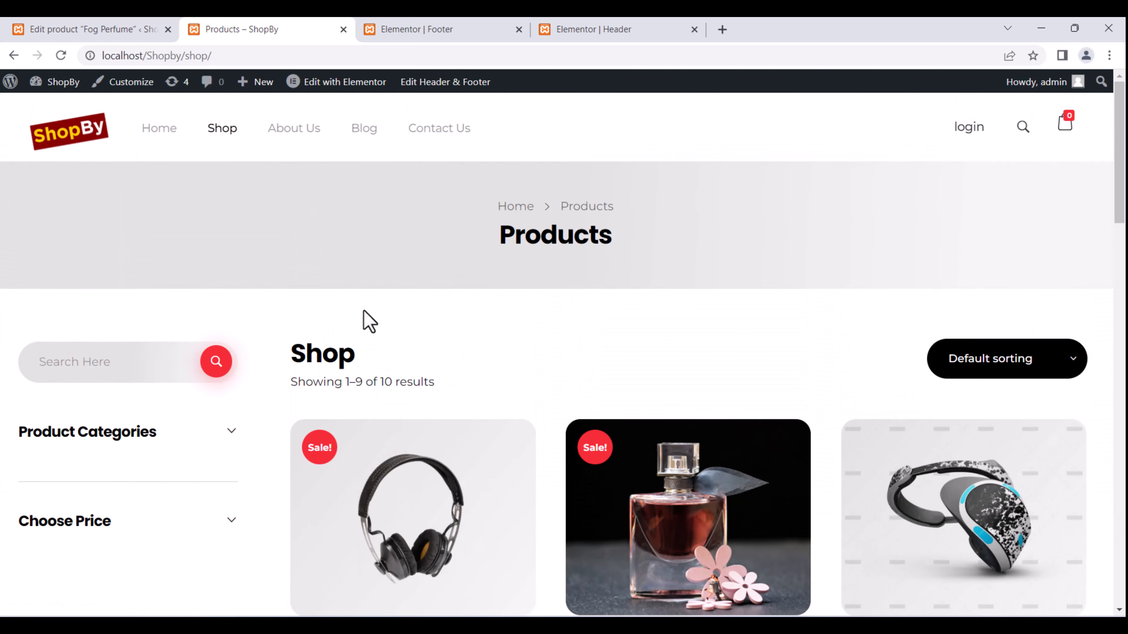
scroll(499, 288, "down", 4)
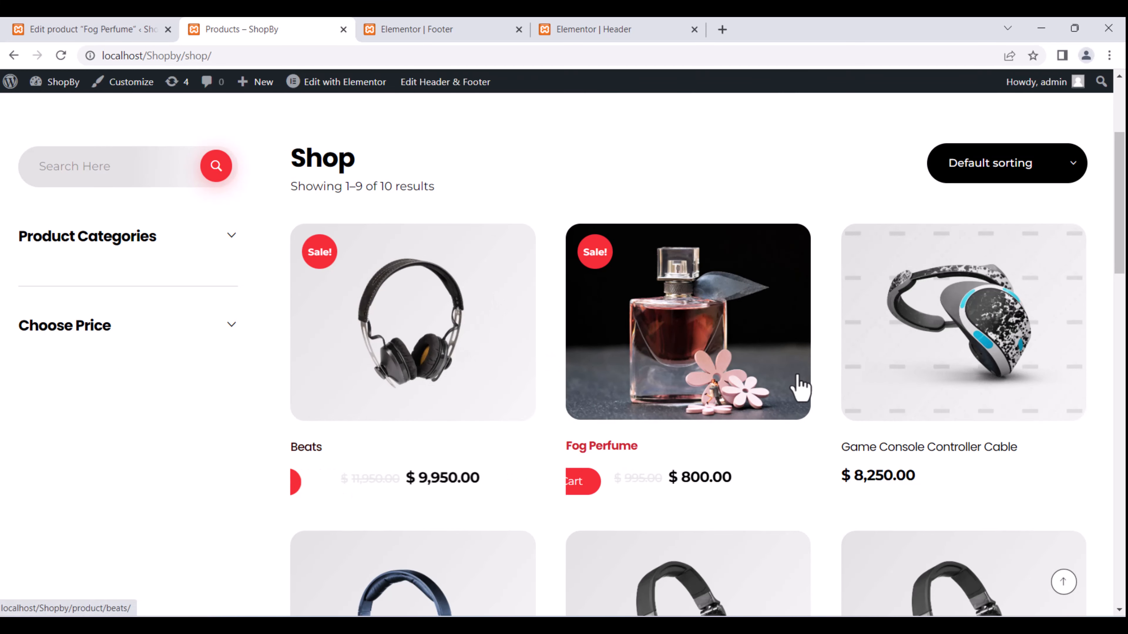
scroll(531, 279, "up", 4)
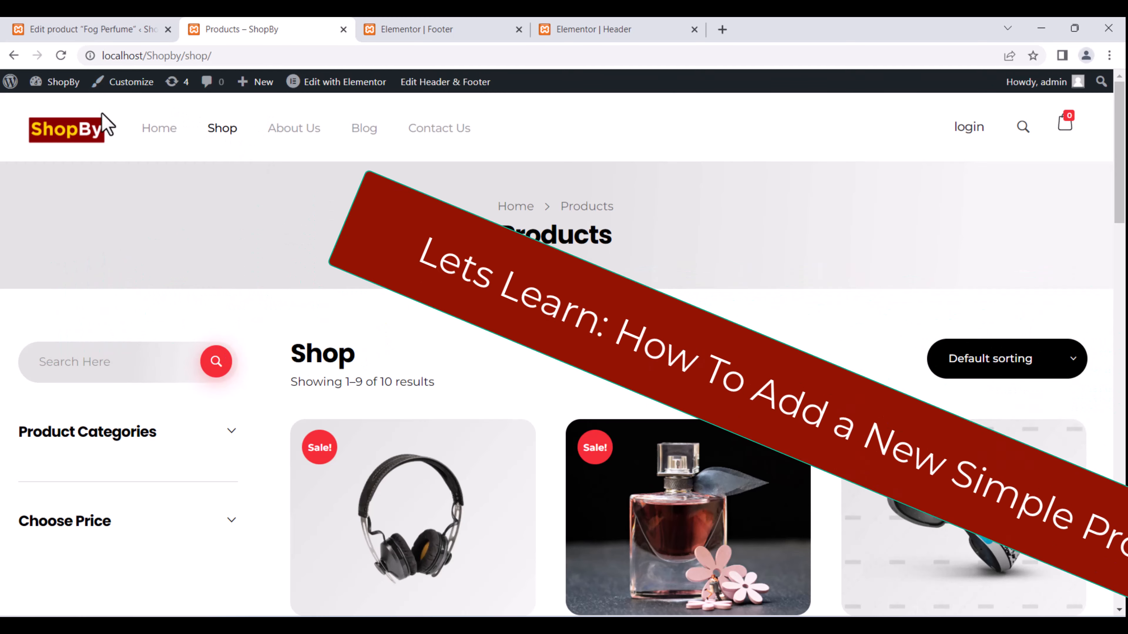
left_click(87, 27)
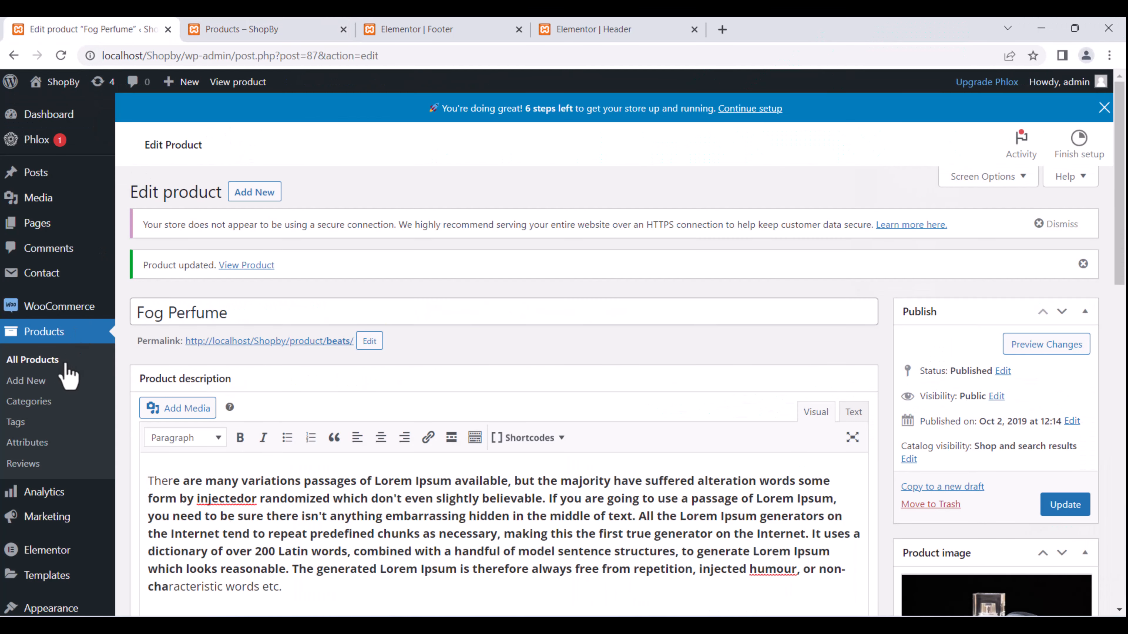
Add a new product titled Rolex Watch, then open a blank browser tab.
left_click(33, 382)
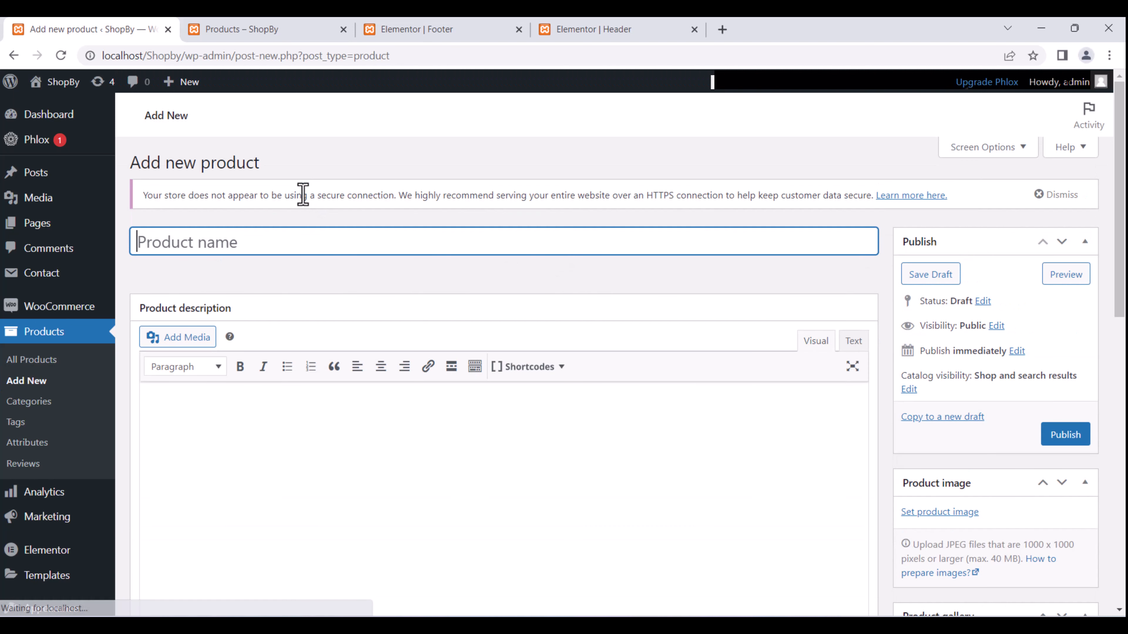
type("Rol")
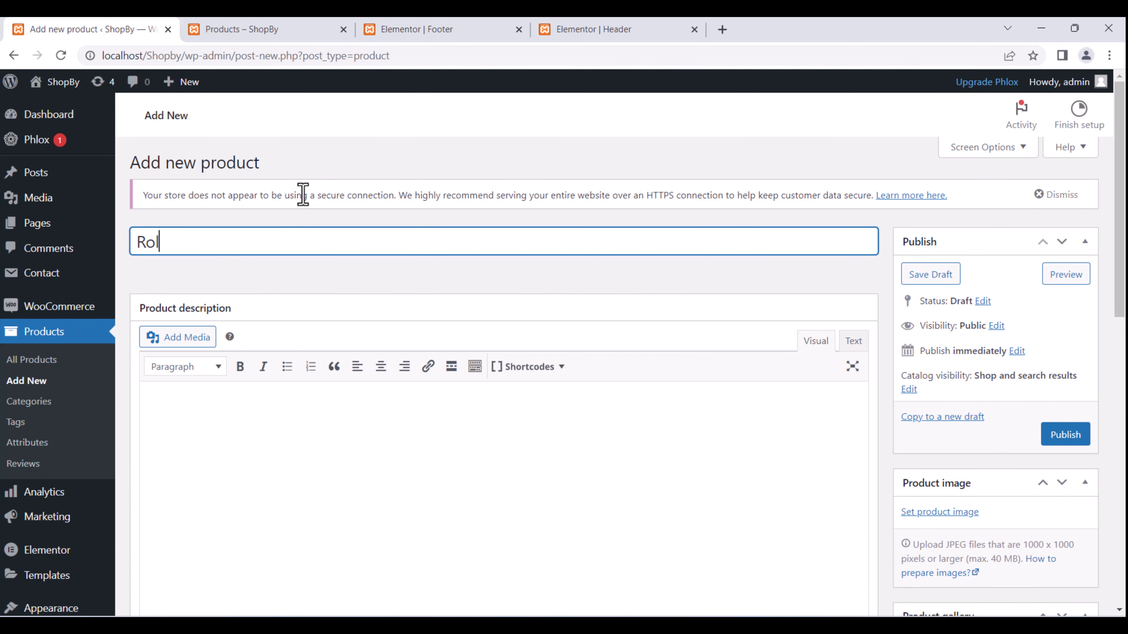
type("ex Watch")
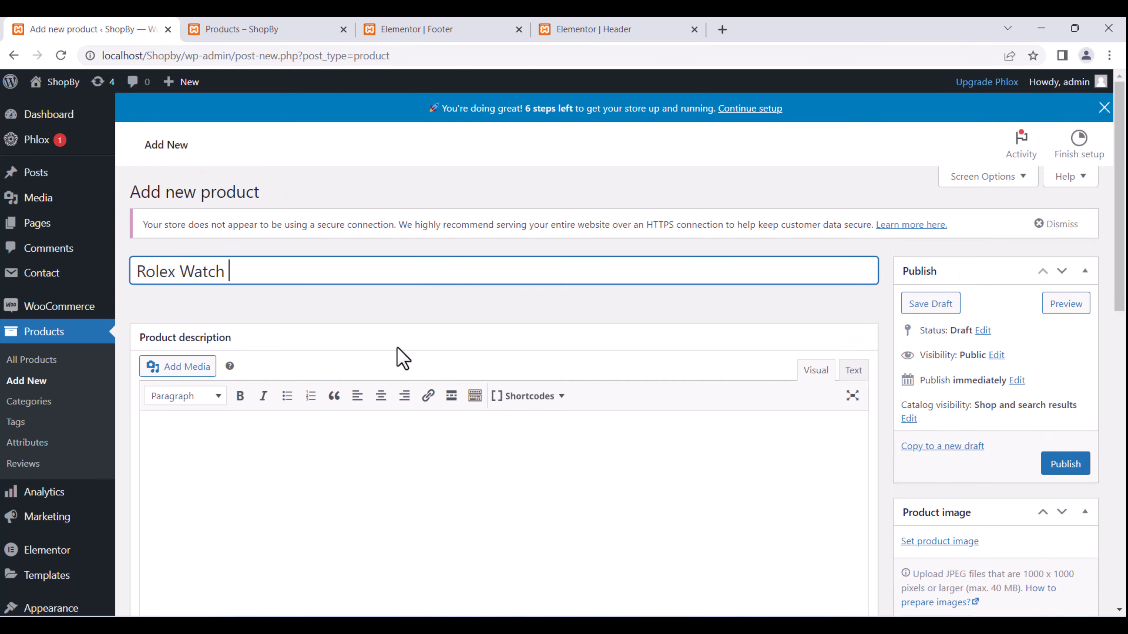
left_click(310, 486)
scroll(362, 418, "down", 2)
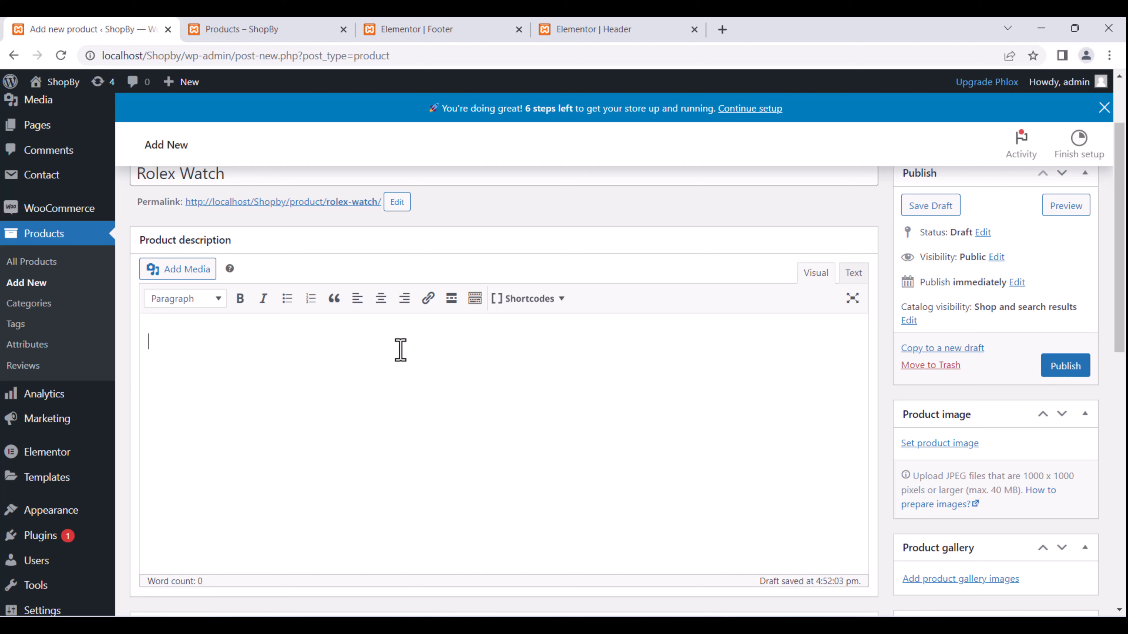
left_click(722, 29)
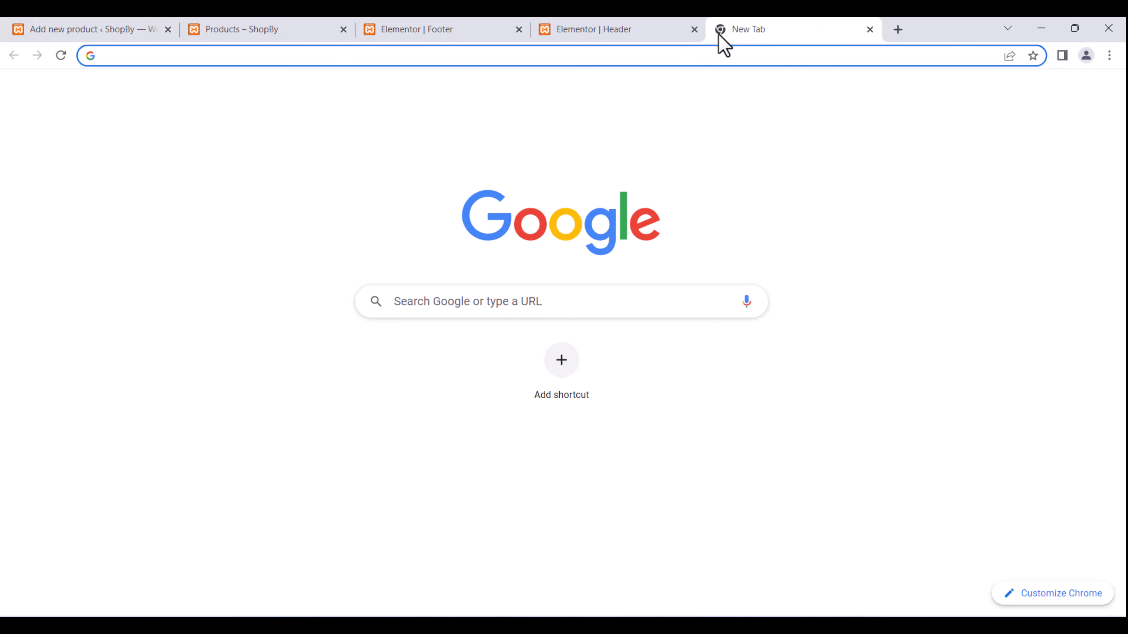
Search Google for lorem ipsum and select the 'What is Lorem Ipsum' paragraph on lipsum.com.
type("lorem")
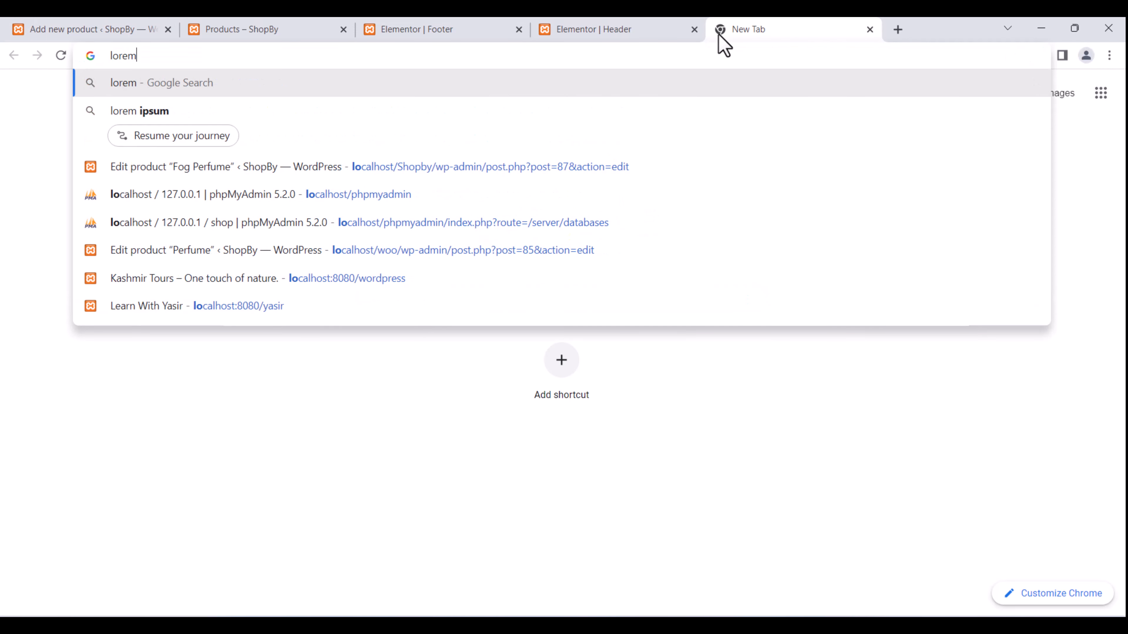
key("Down")
key("Return")
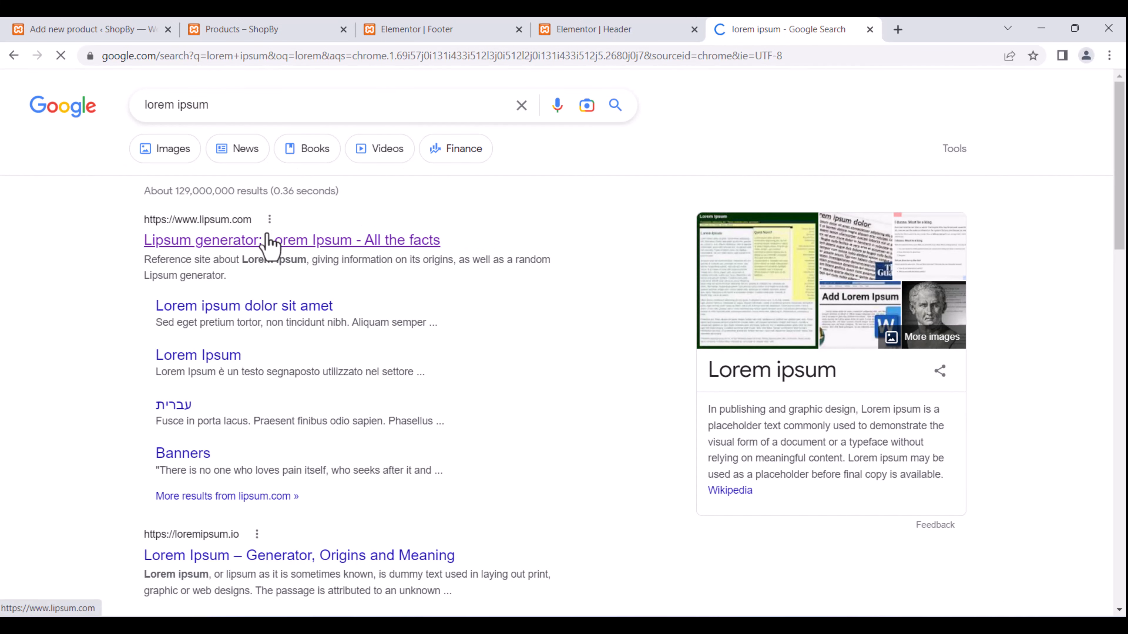
left_click(267, 240)
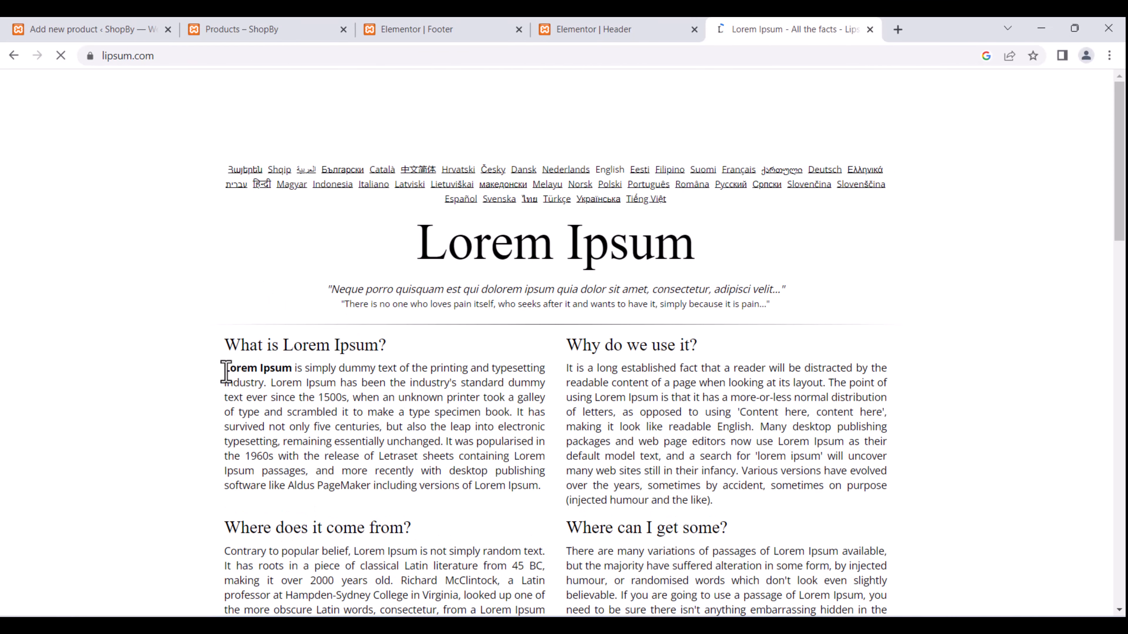
left_click_drag(227, 372, 546, 498)
key("ctrl+c")
Paste the Lorem Ipsum paragraph as the description and set regular price 80, sale price 70.
left_click(141, 26)
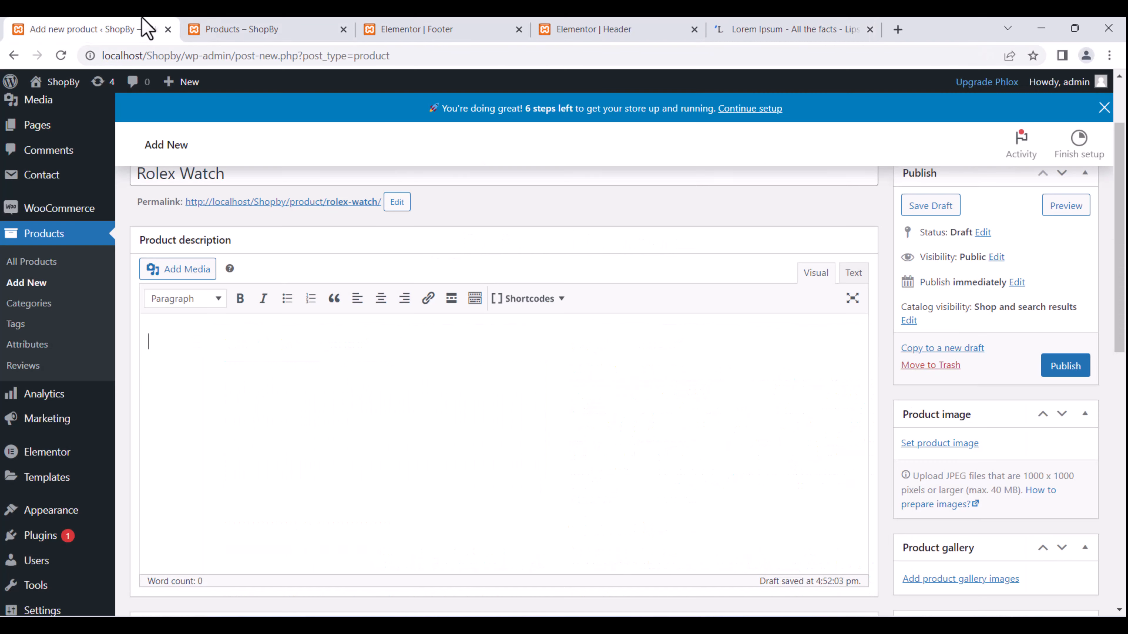
key("ctrl+v")
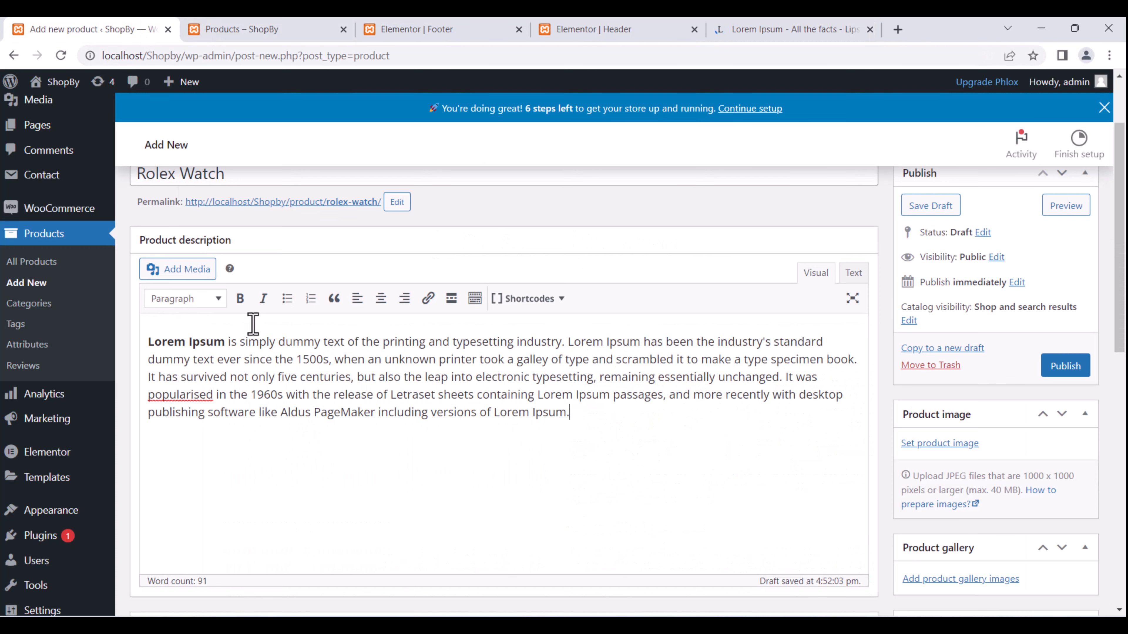
scroll(252, 324, "up", 2)
scroll(604, 381, "down", 8)
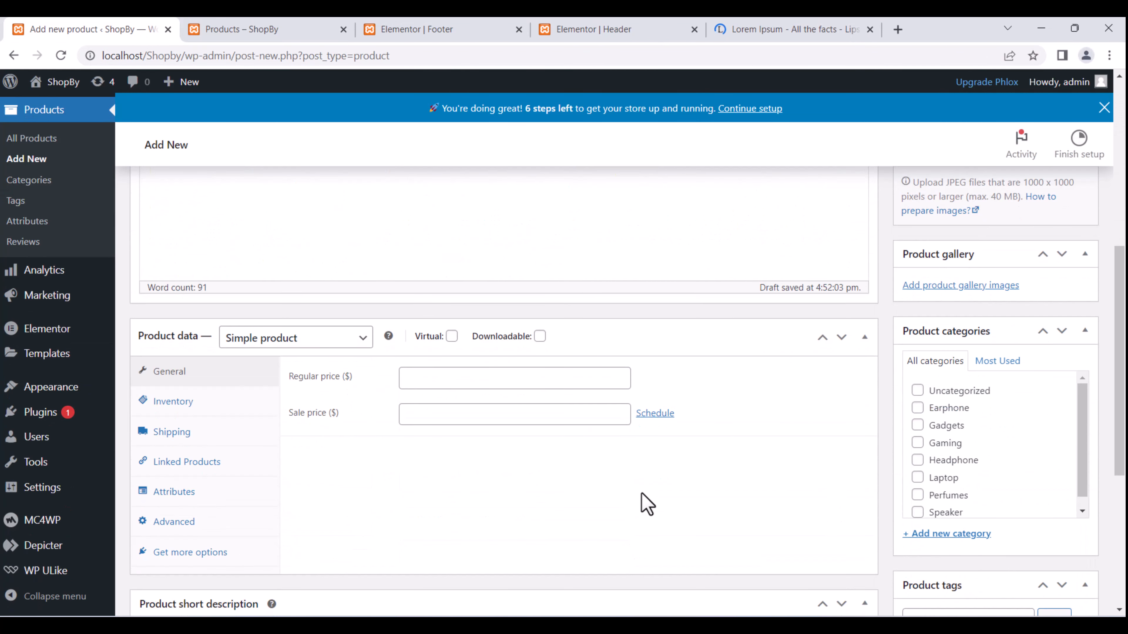
left_click(444, 378)
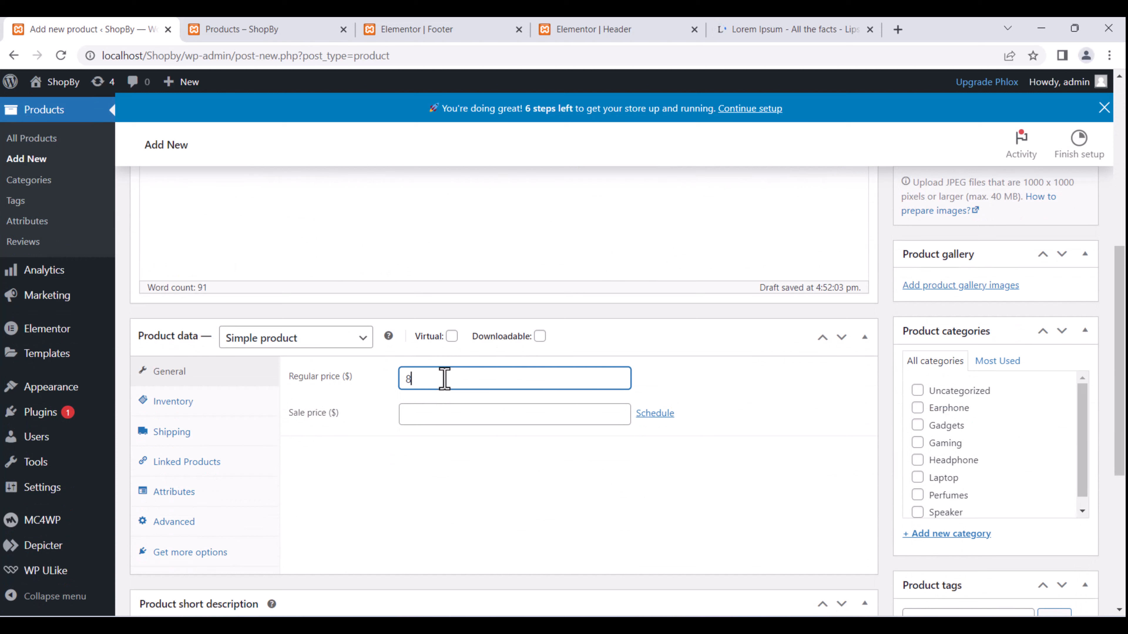
left_click(464, 407)
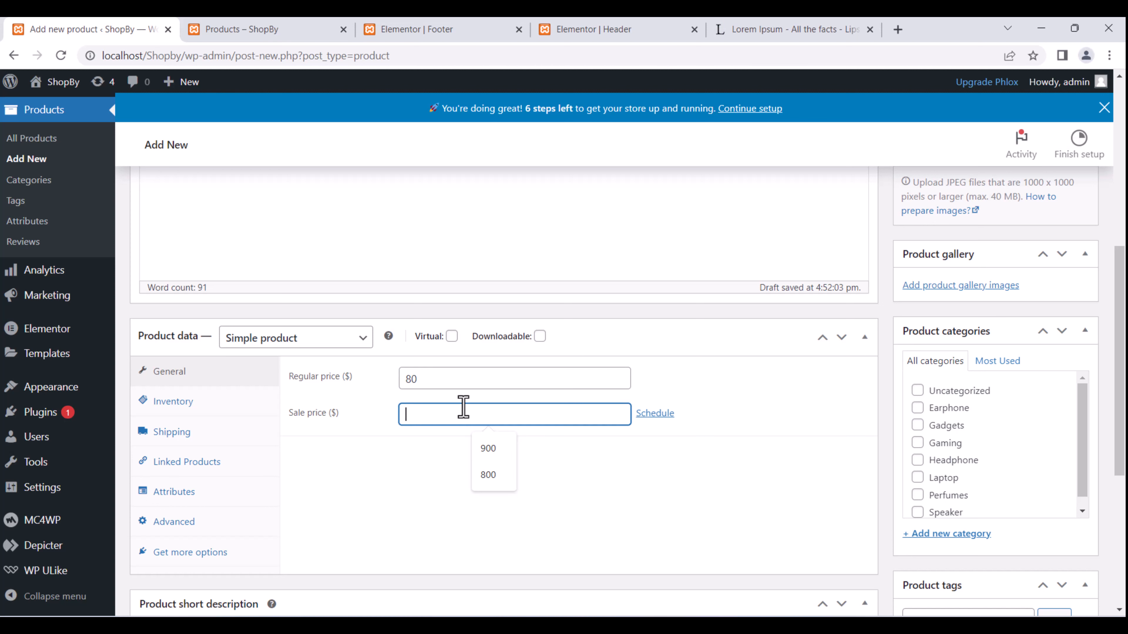
type("70")
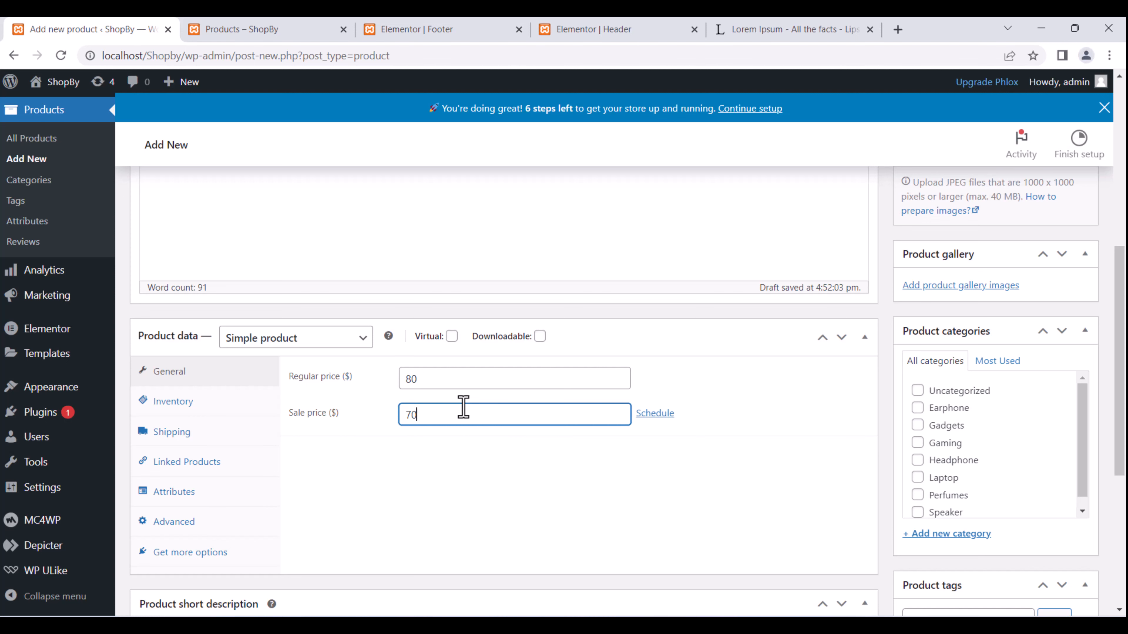
left_click(596, 514)
scroll(478, 486, "down", 2)
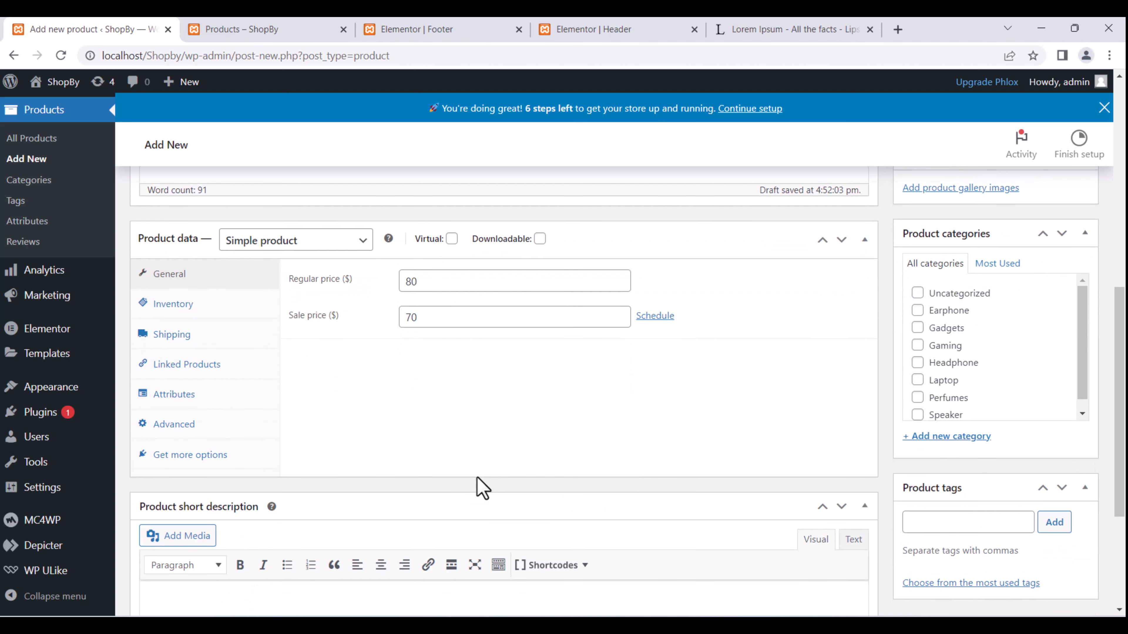
Enter SKU 0002, enable Manage stock with quantity 200 and low stock threshold 20.
left_click(215, 306)
left_click(444, 273)
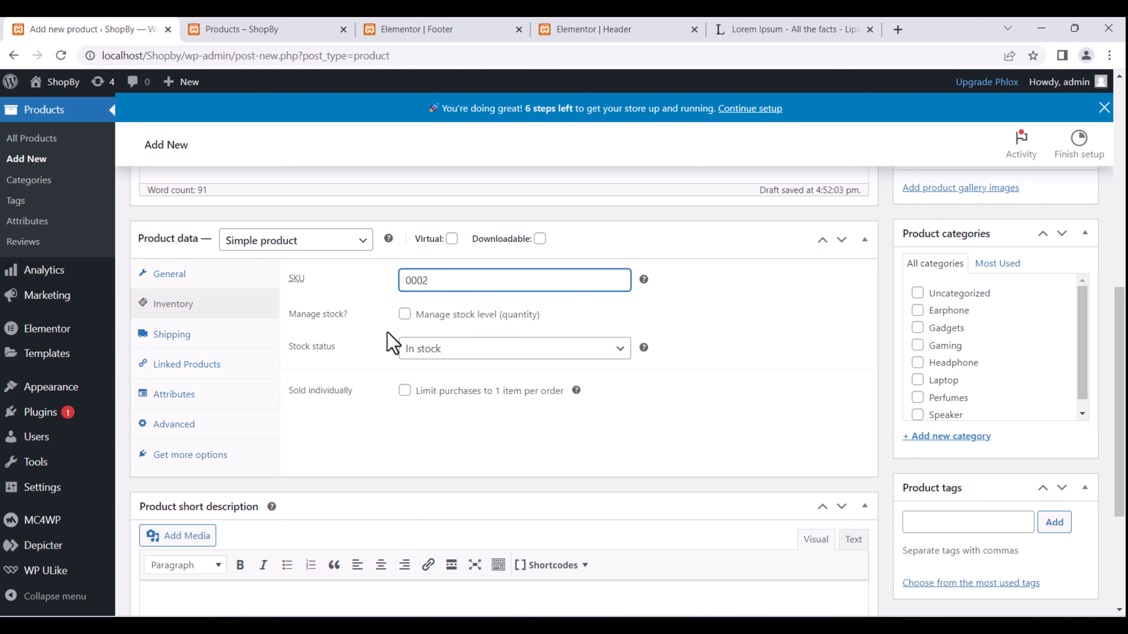
left_click(403, 315)
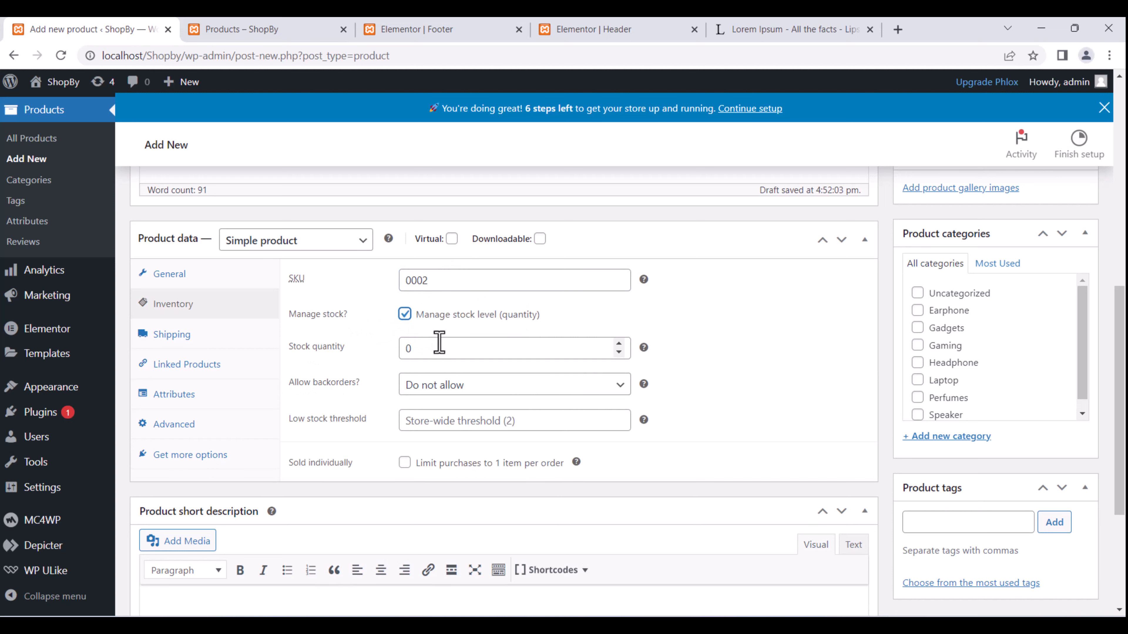
left_click_drag(439, 342, 392, 362)
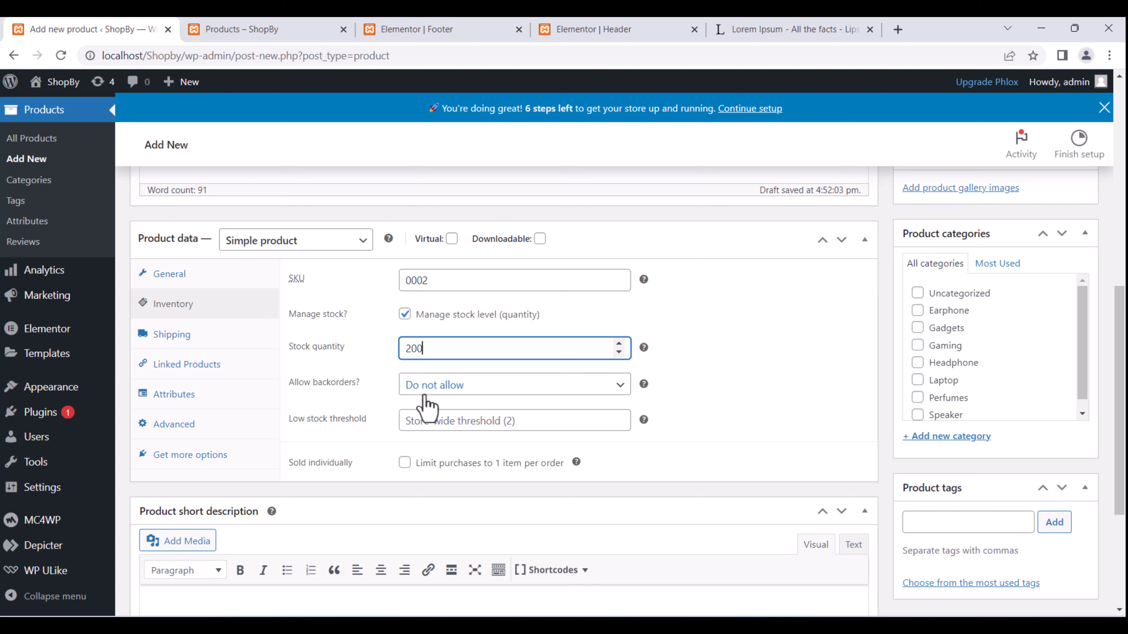
left_click(462, 419)
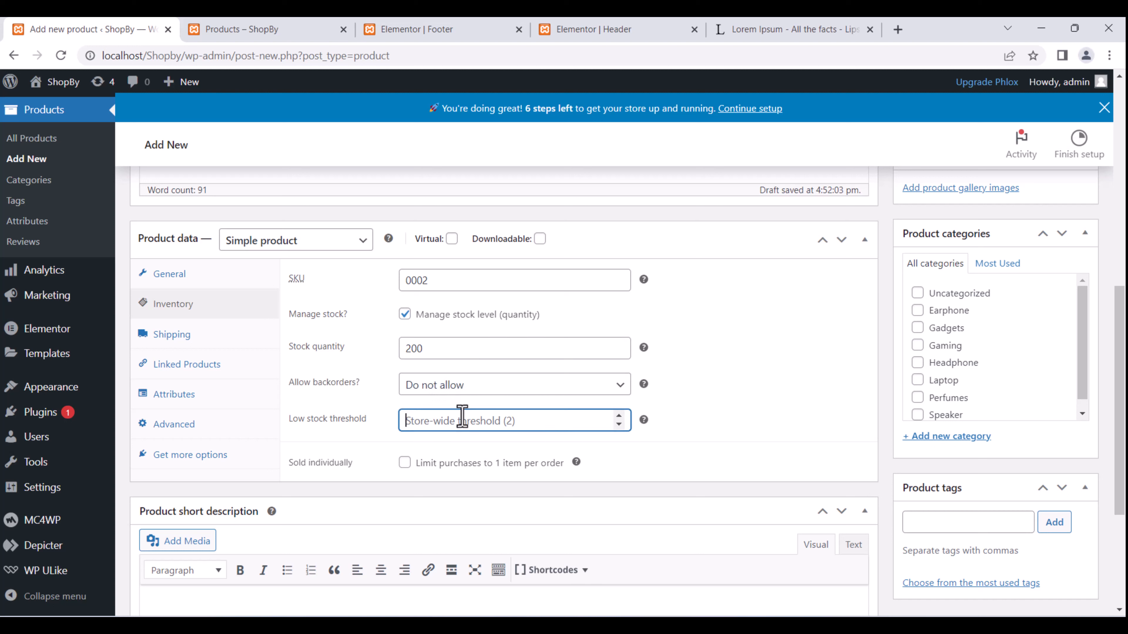
type("20")
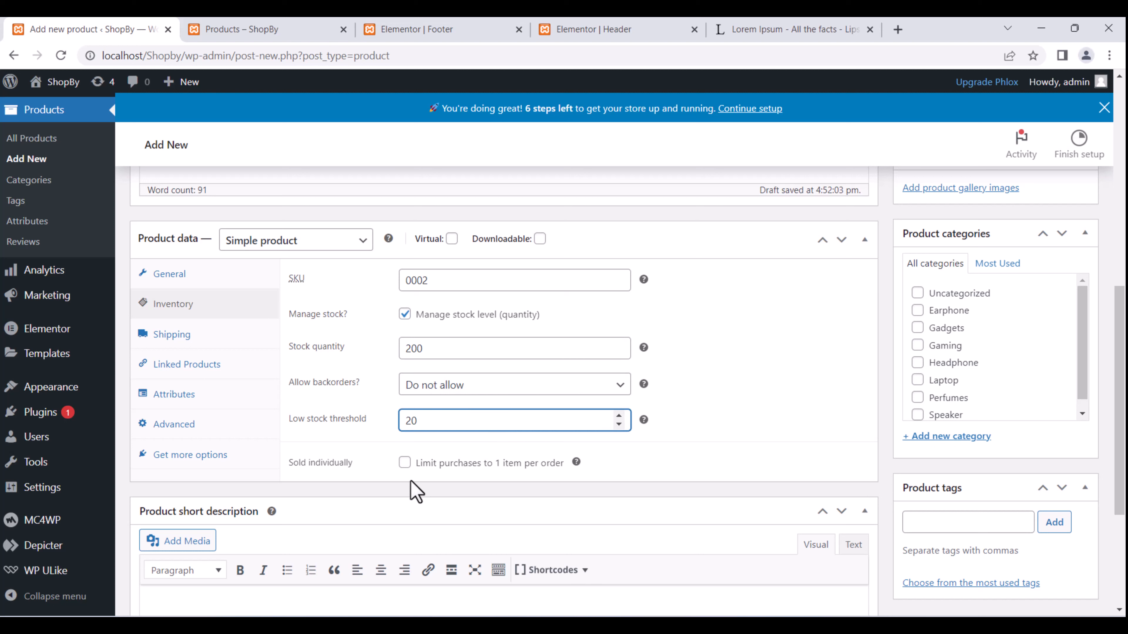
left_click(402, 463)
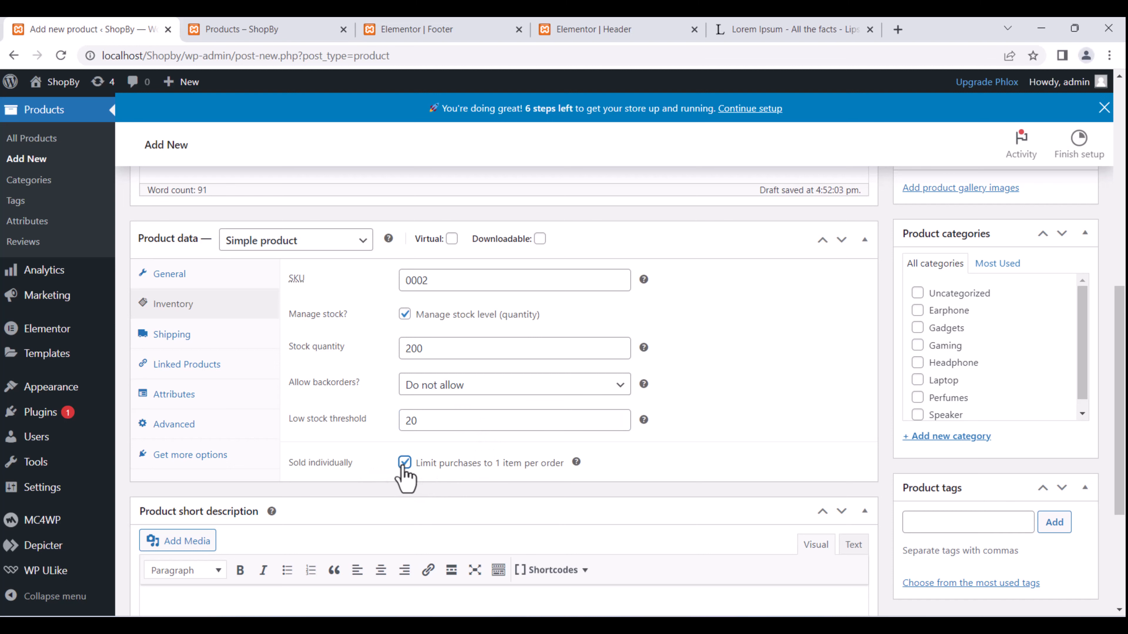
left_click(410, 463)
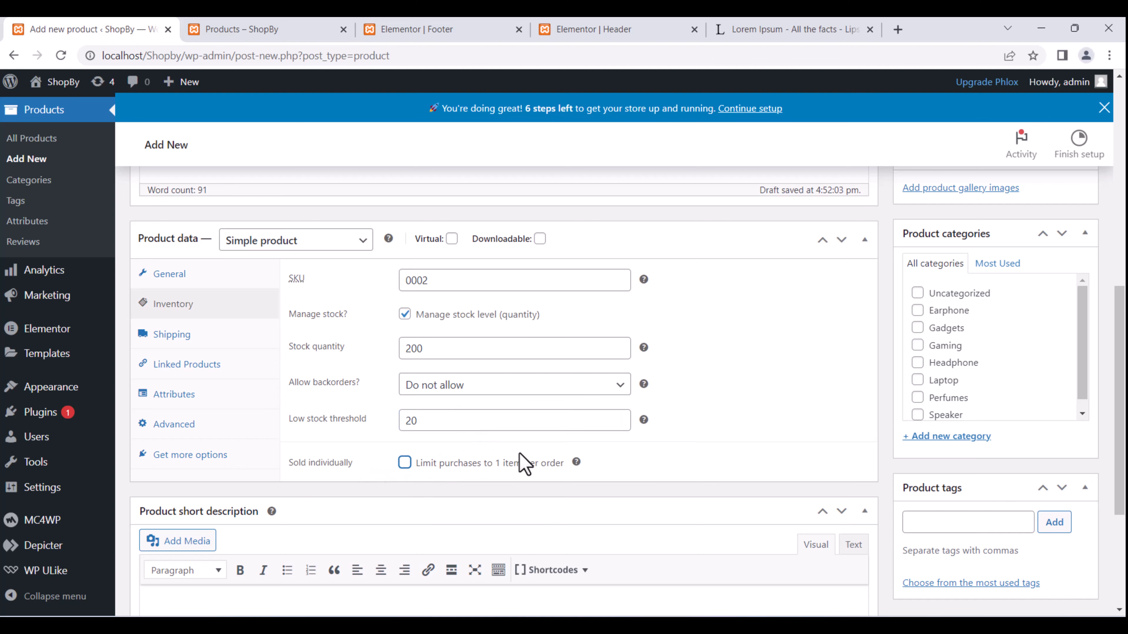
scroll(519, 458, "down", 3)
scroll(353, 308, "up", 3)
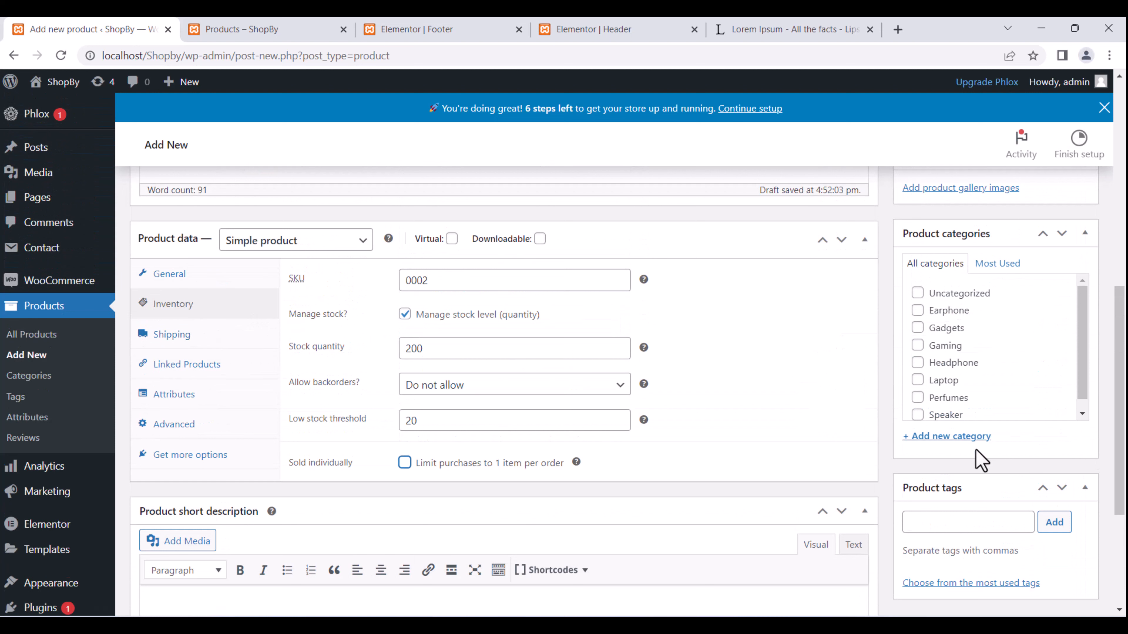
Add a new Watches product category and tick it for Rolex Watch.
left_click(957, 449)
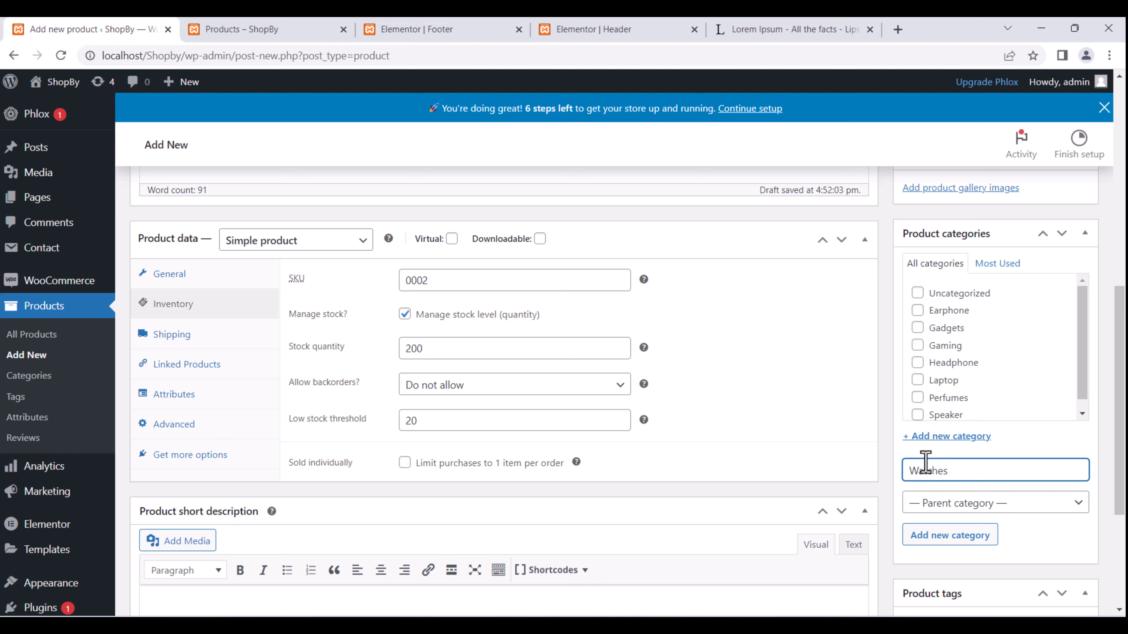
left_click(972, 536)
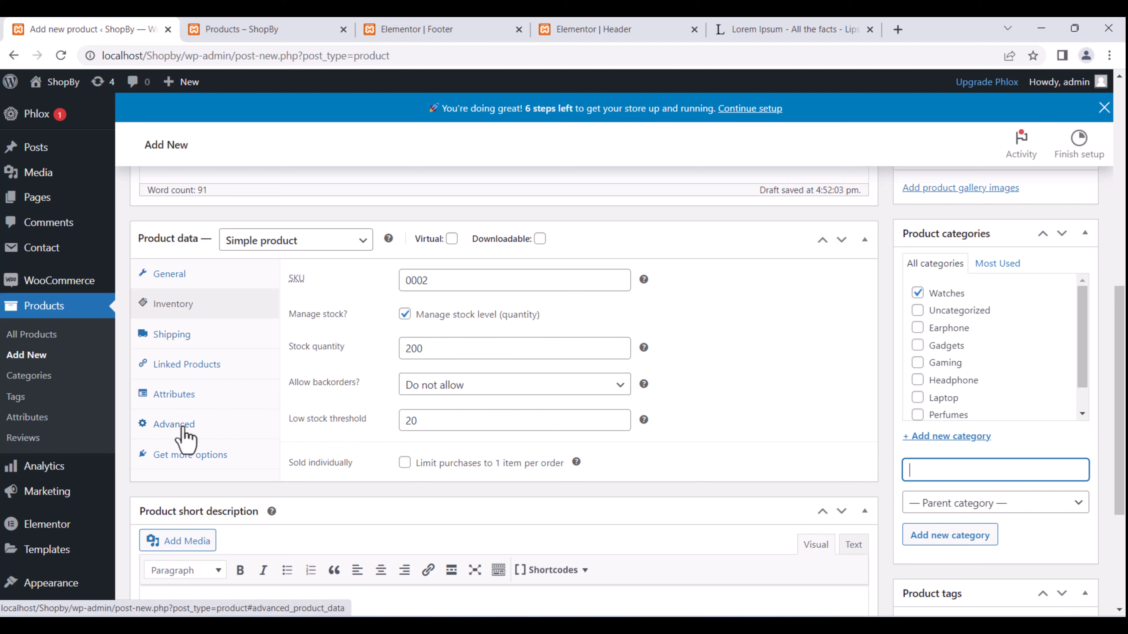
left_click(191, 394)
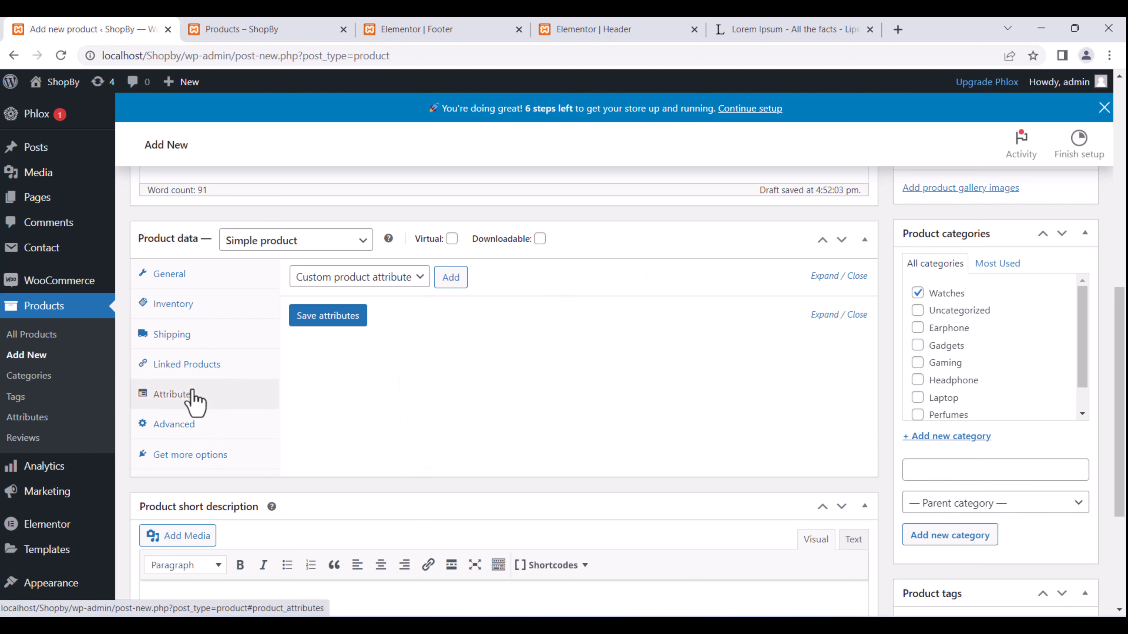
Enter the purchase note 'Thanks for buying our products' under Advanced settings.
left_click(369, 276)
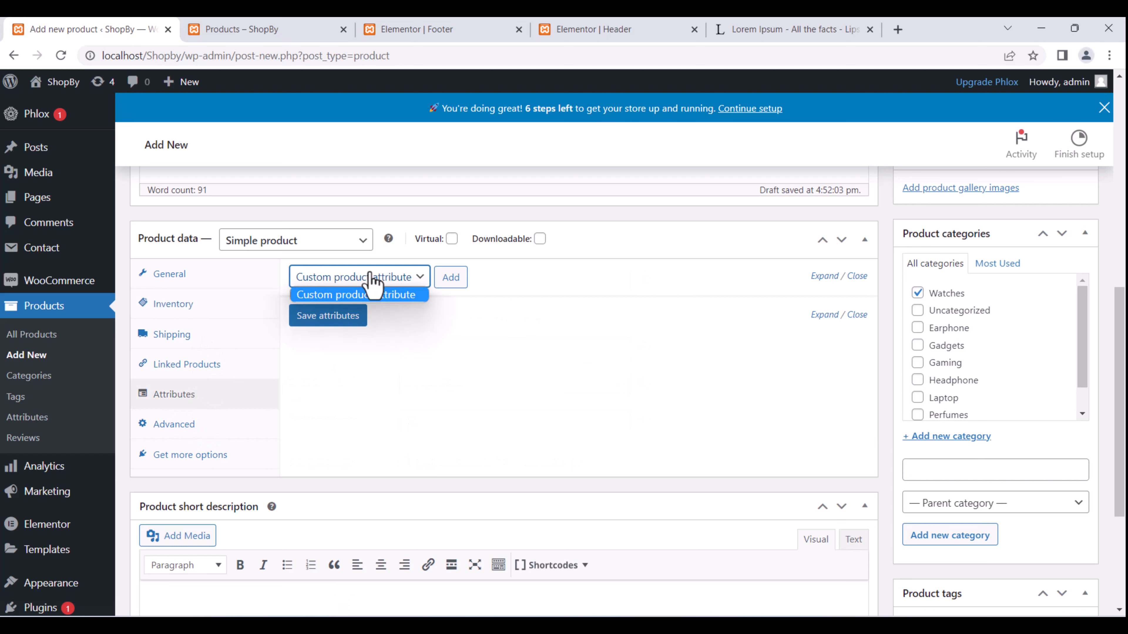
left_click(588, 356)
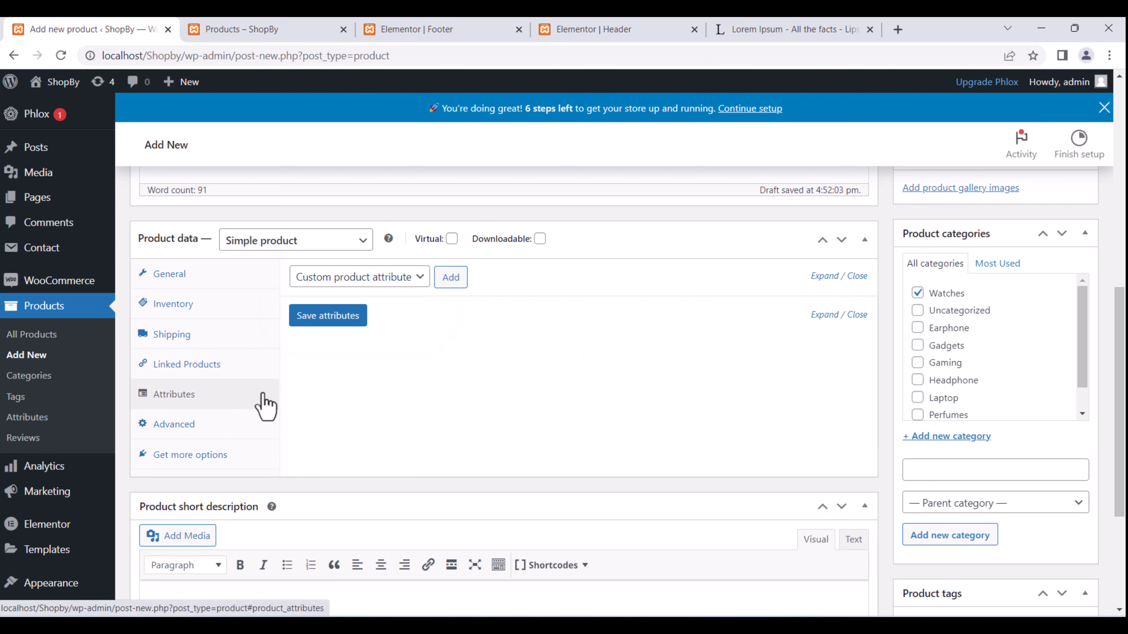
left_click(200, 426)
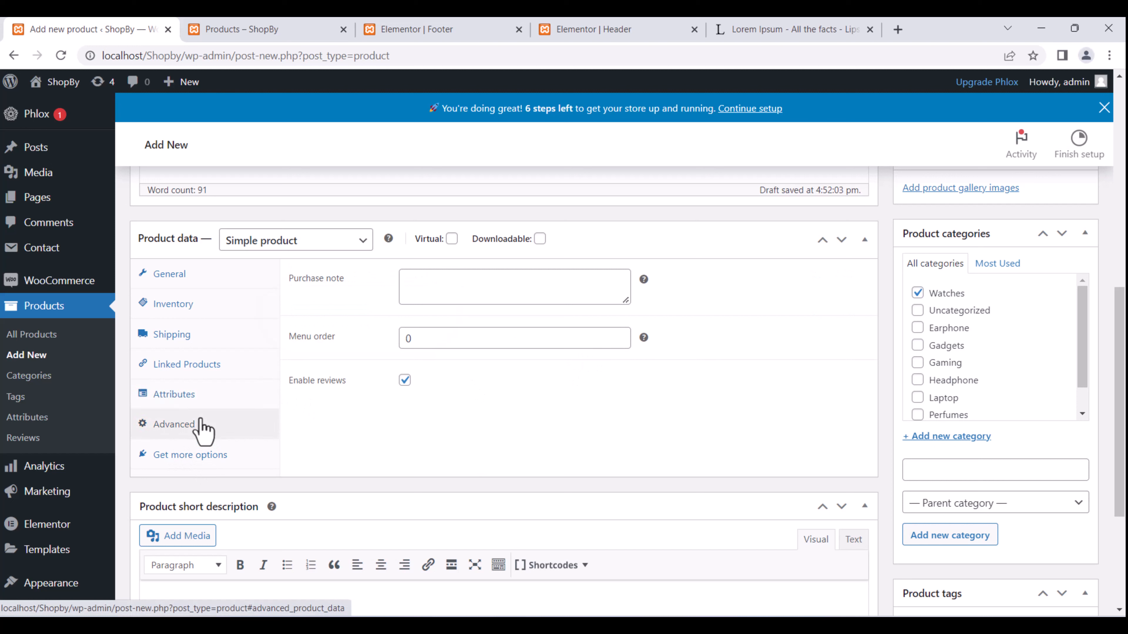
left_click(437, 294)
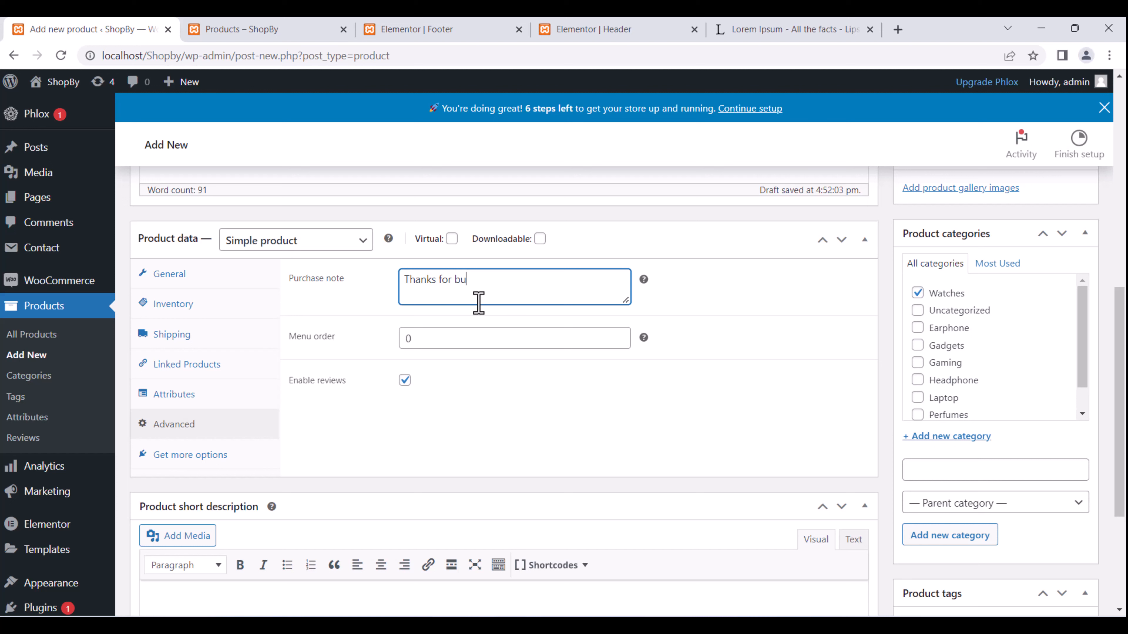
type("ying our")
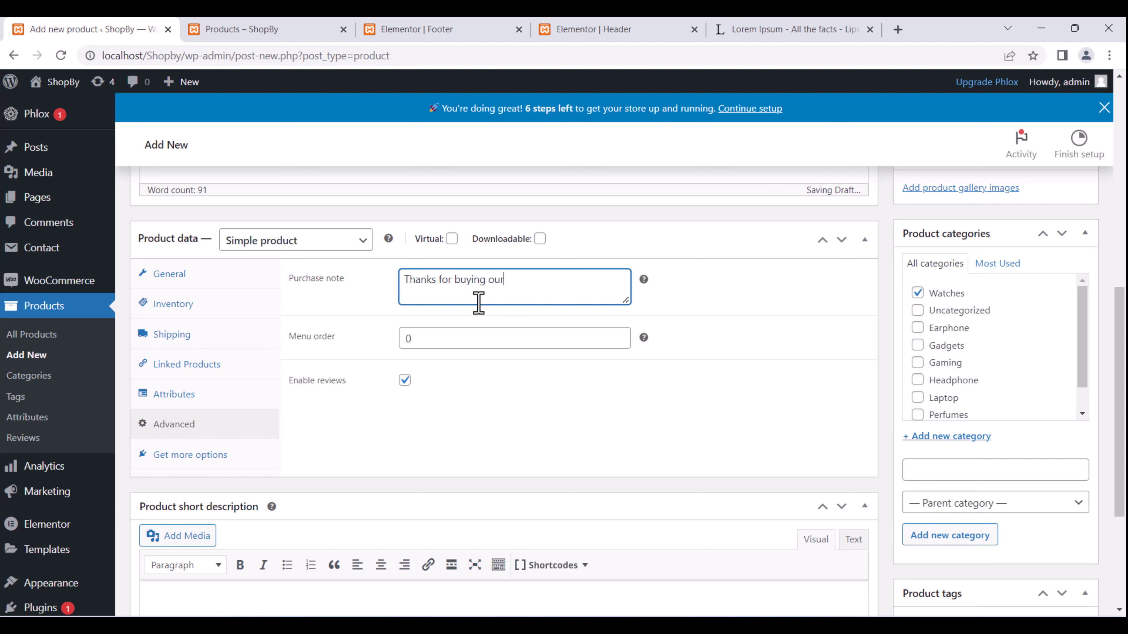
type(" products")
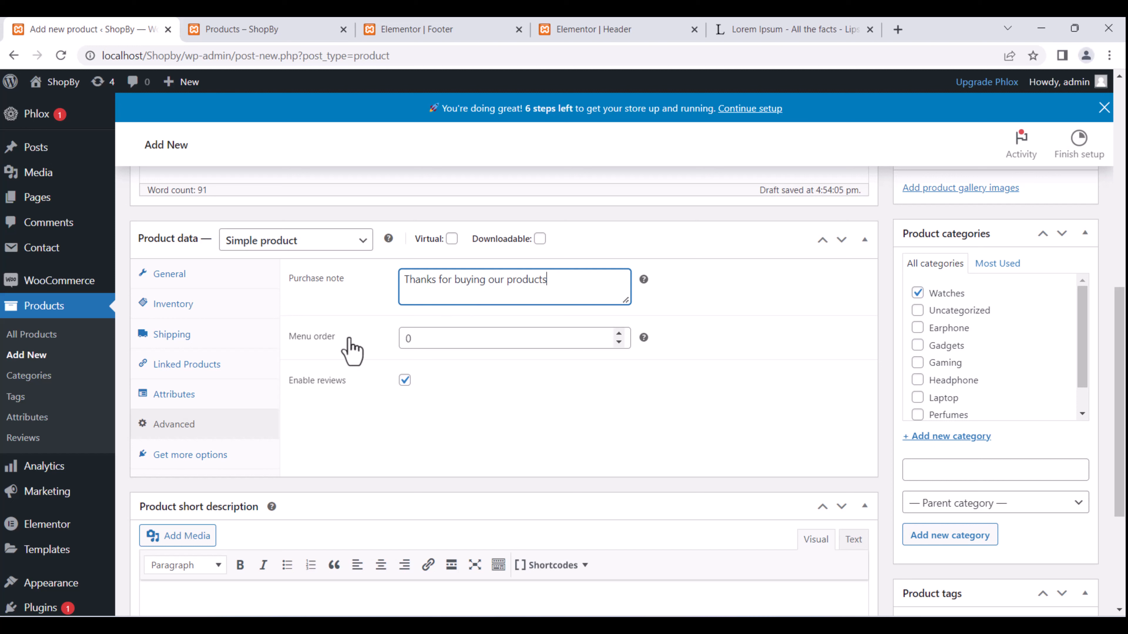
Review the menu order, Get more options extensions and product type choices, leaving them unchanged.
left_click(420, 338)
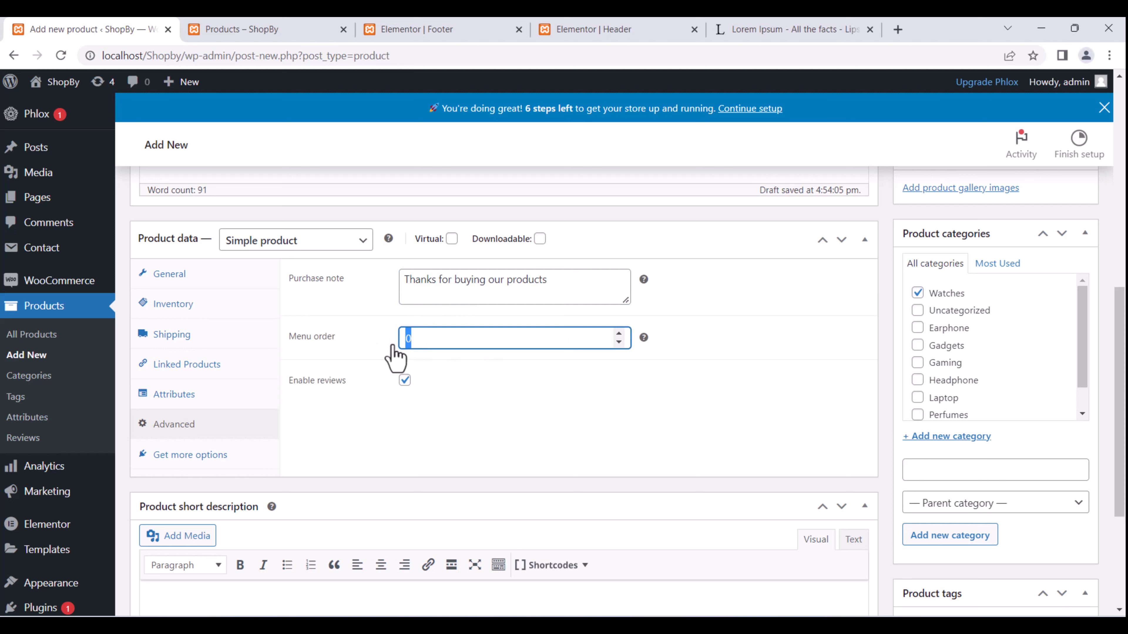
left_click(367, 419)
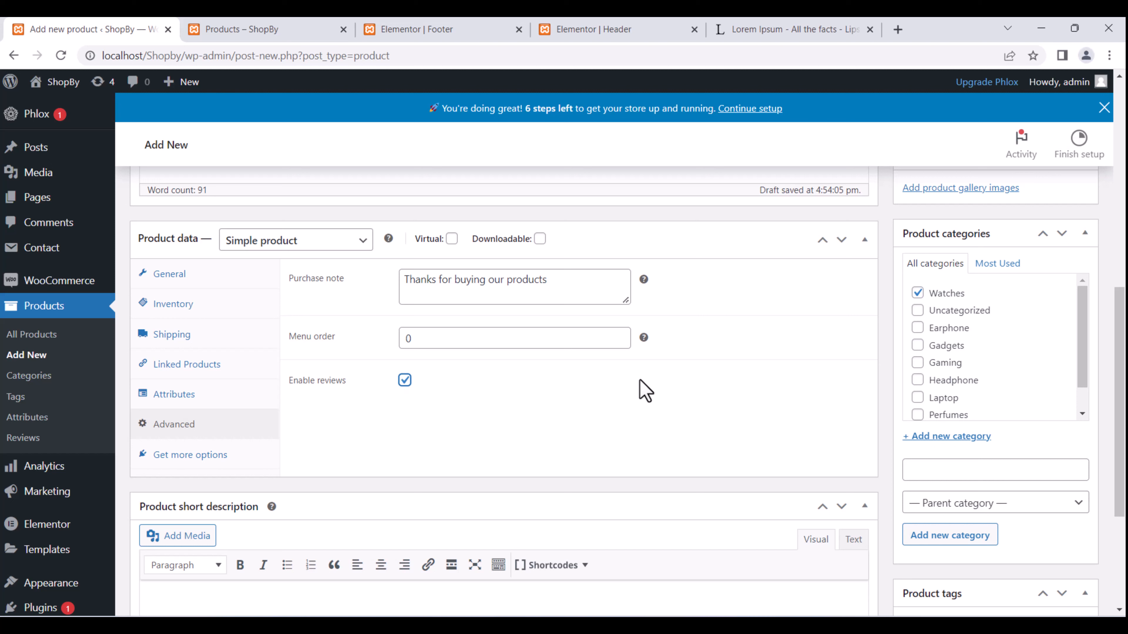
mouse_move(643, 339)
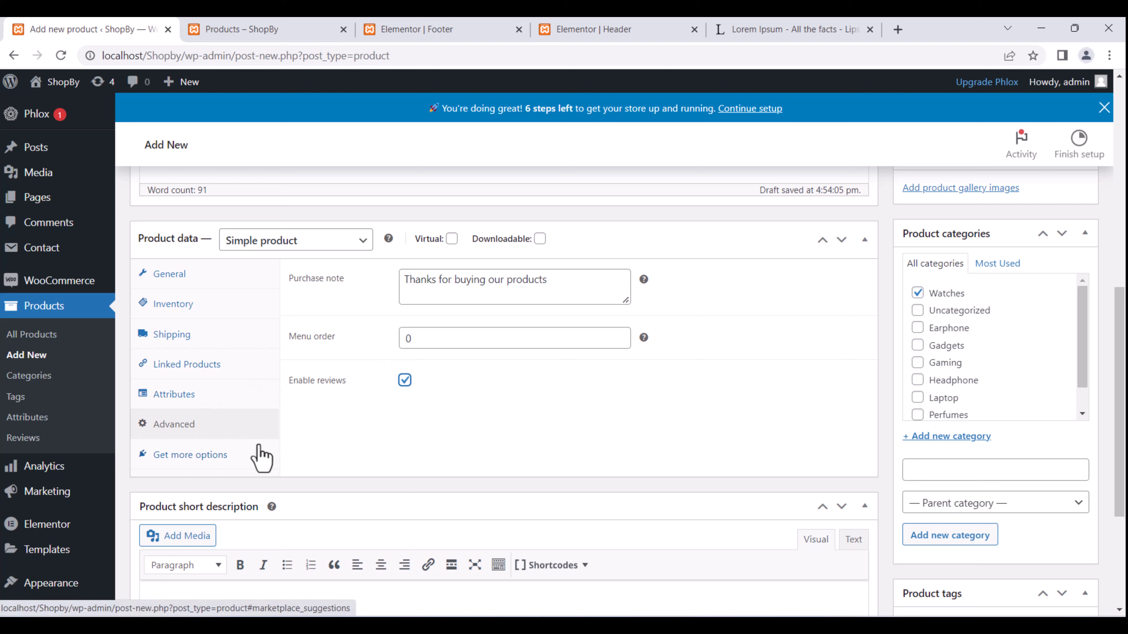
left_click(229, 458)
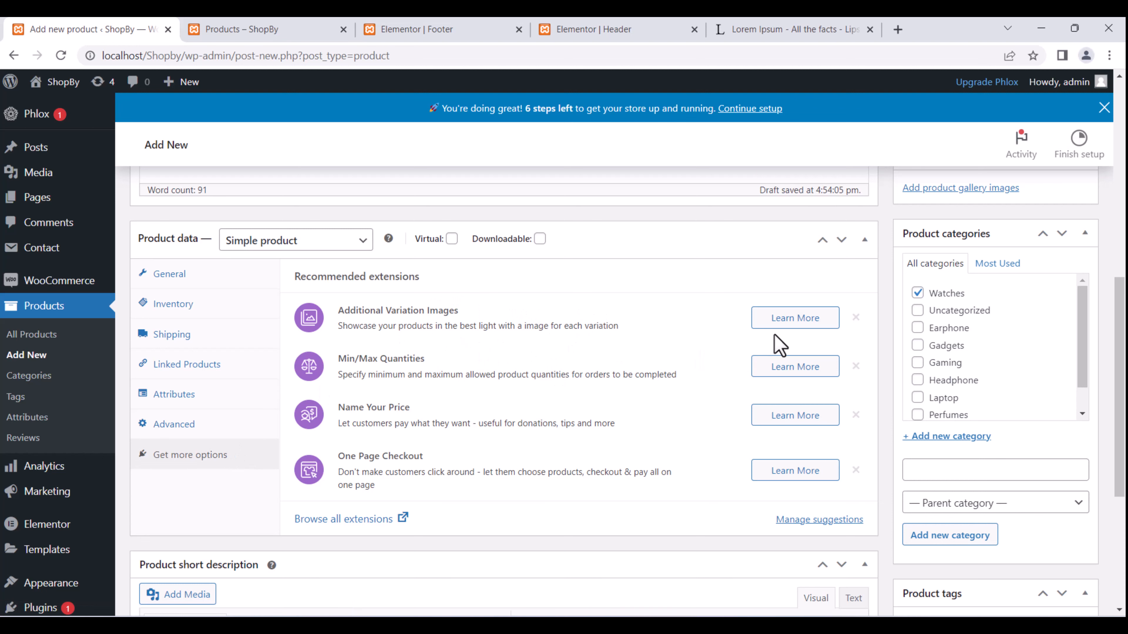
scroll(449, 391, "down", 5)
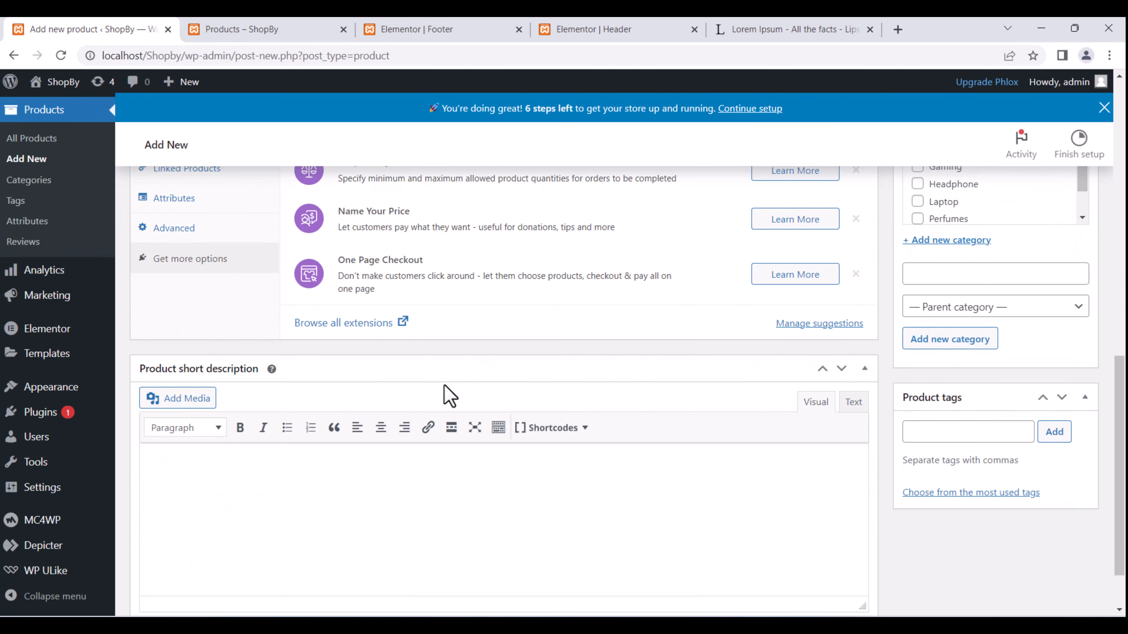
scroll(413, 538, "up", 10)
scroll(549, 491, "down", 3)
scroll(550, 491, "down", 1)
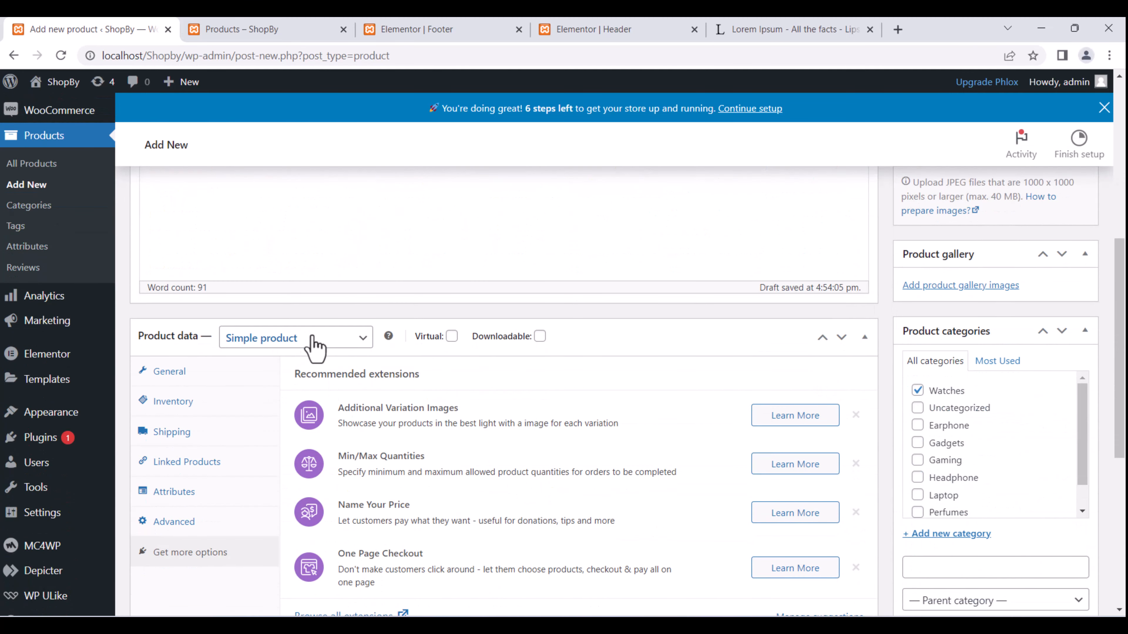
left_click(363, 339)
left_click(364, 346)
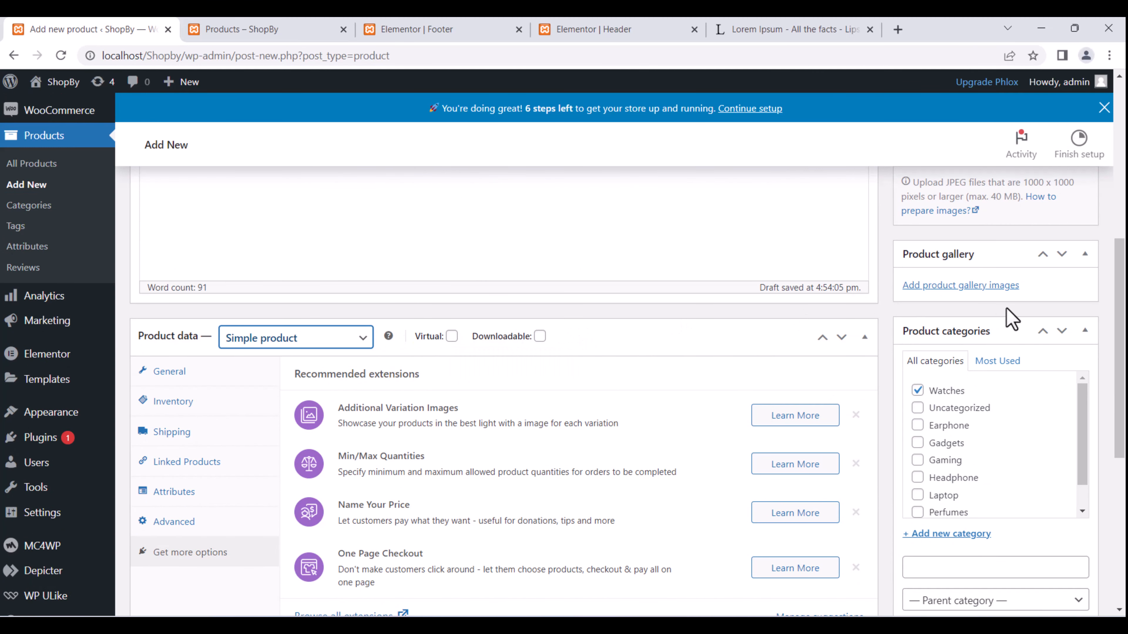
scroll(1017, 444, "down", 2)
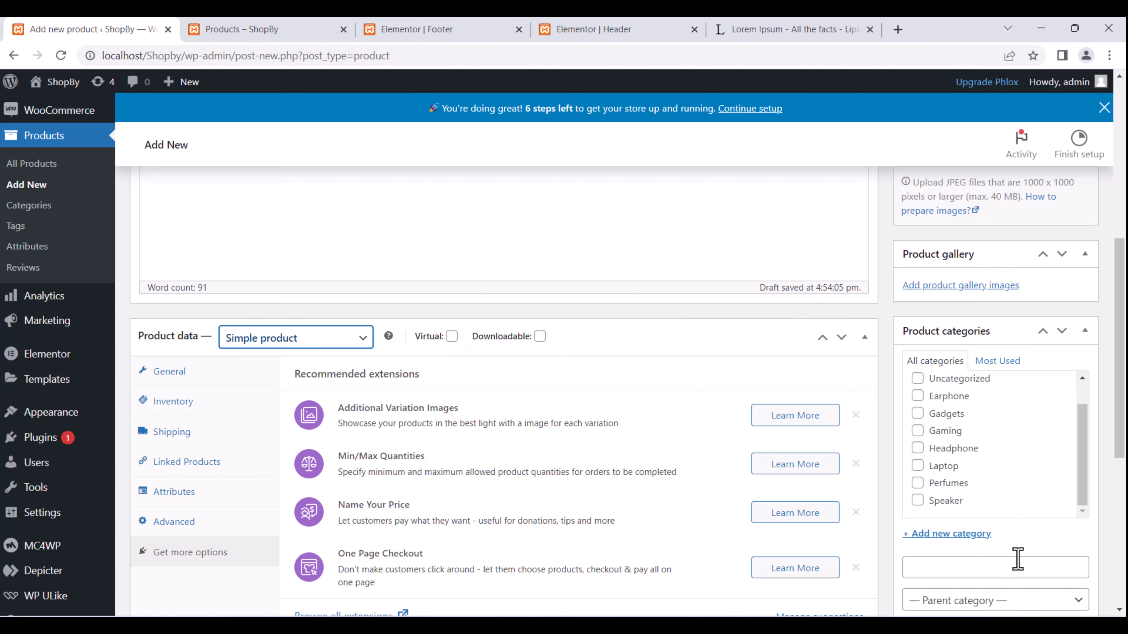
scroll(1020, 344, "up", 5)
scroll(1019, 351, "down", 2)
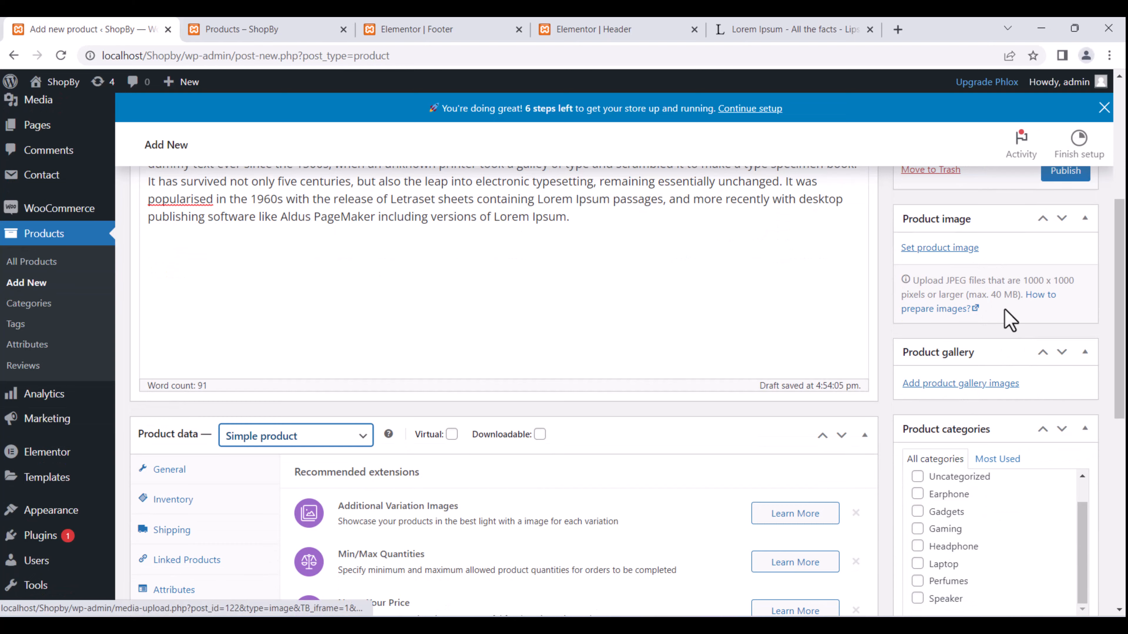
scroll(999, 320, "up", 2)
Upload 'WhatsApp Image 2022-08-19 at 4.00.16 PM.jpeg' and set it as the Rolex Watch product image.
left_click(968, 347)
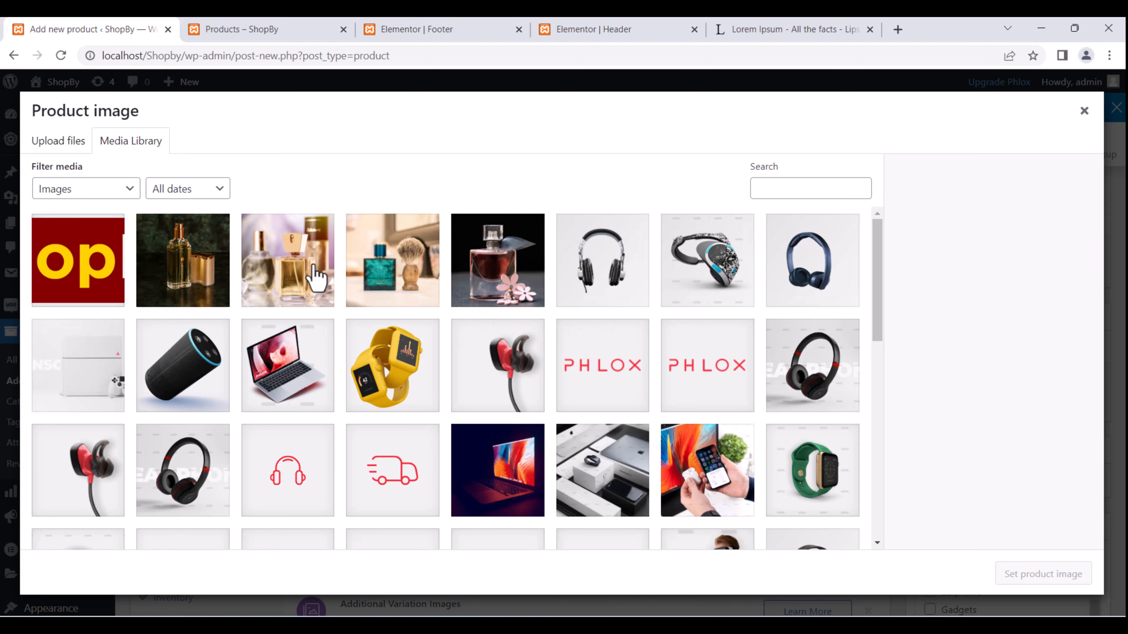
left_click(69, 148)
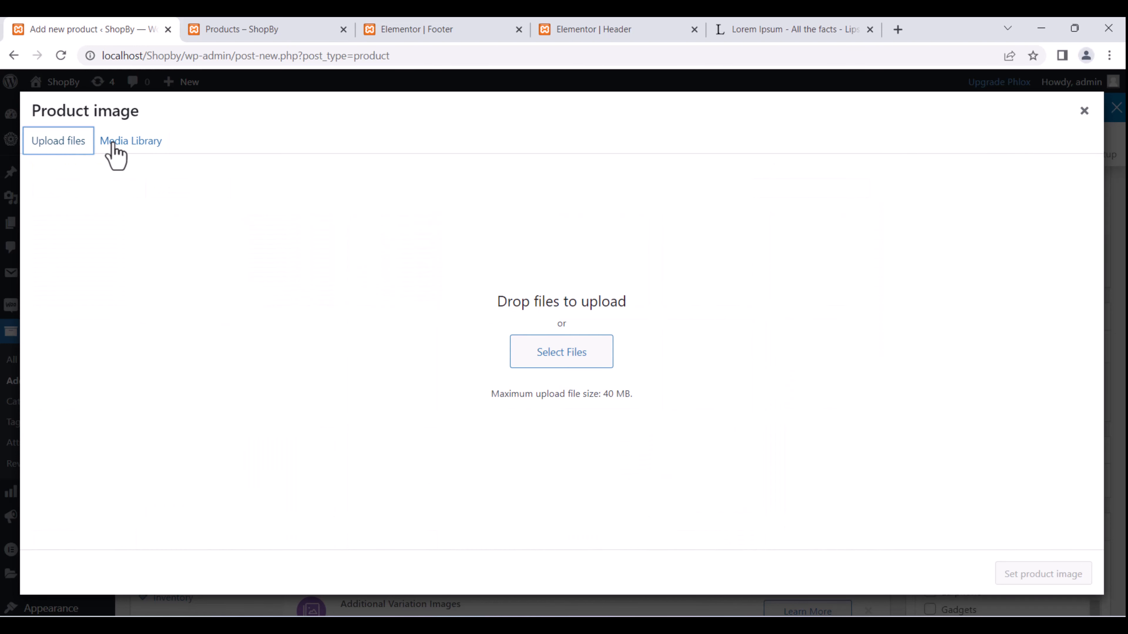
left_click(597, 353)
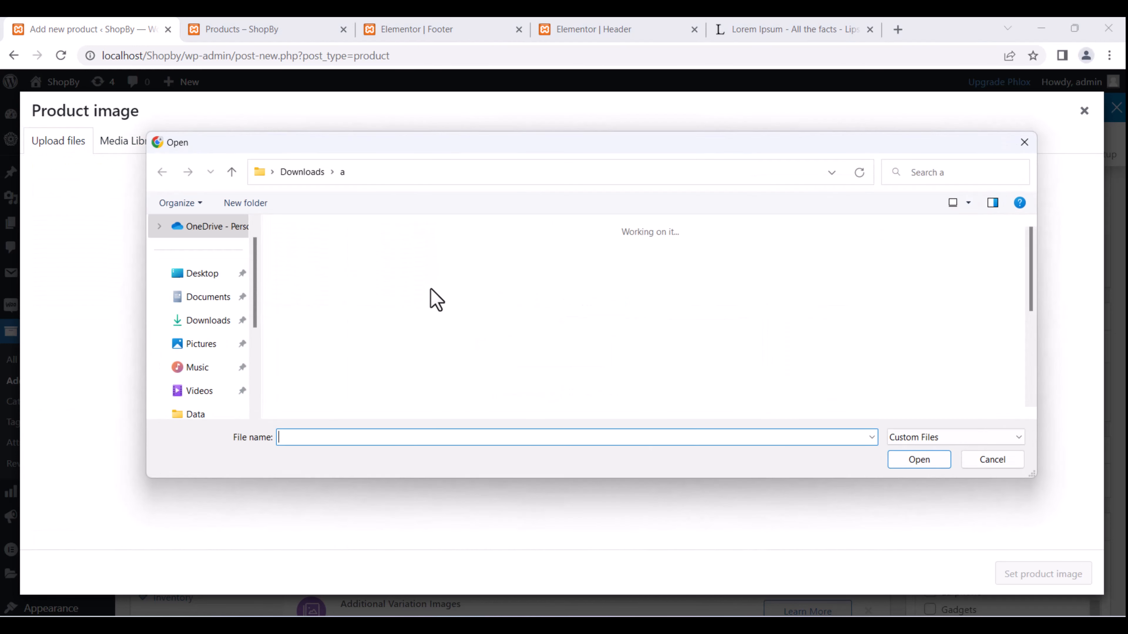
scroll(569, 357, "down", 5)
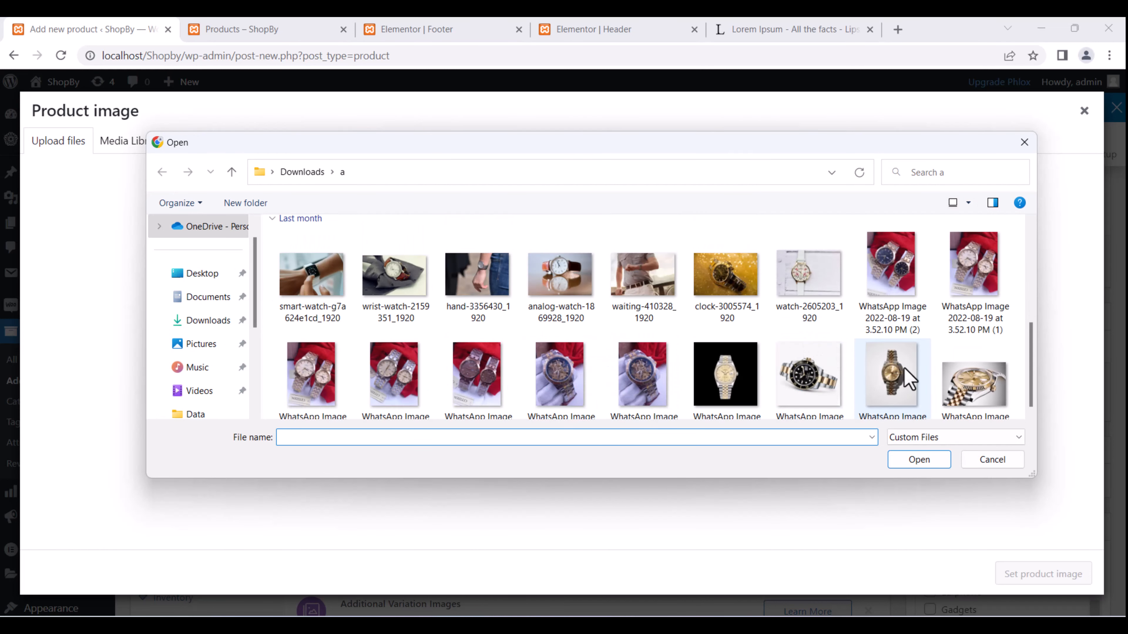
scroll(723, 378, "down", 1)
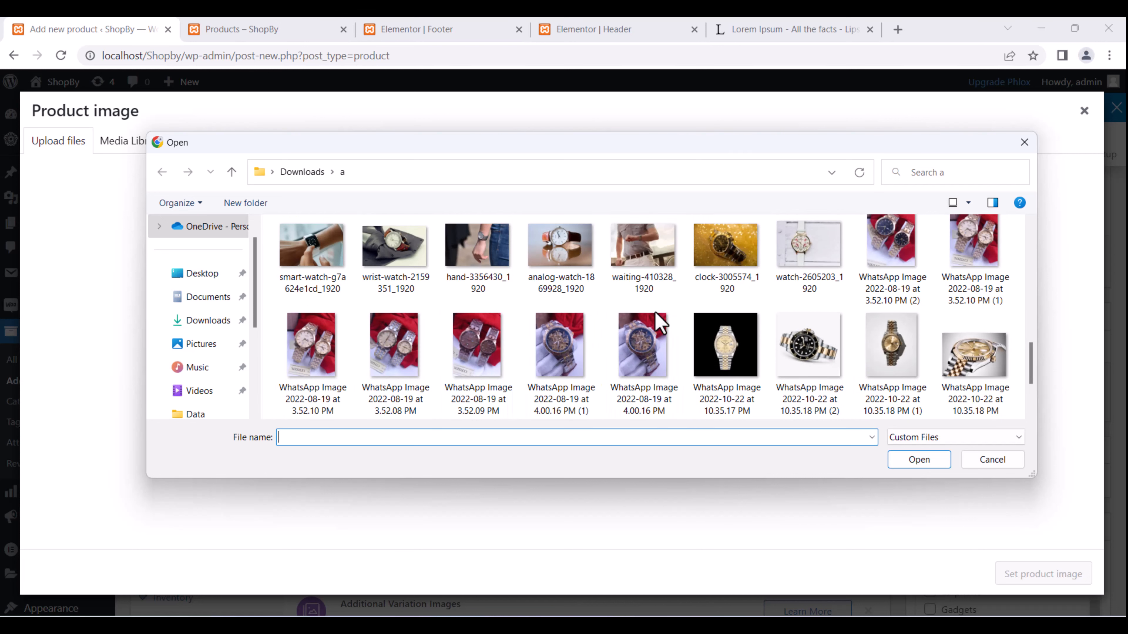
scroll(657, 325, "down", 3)
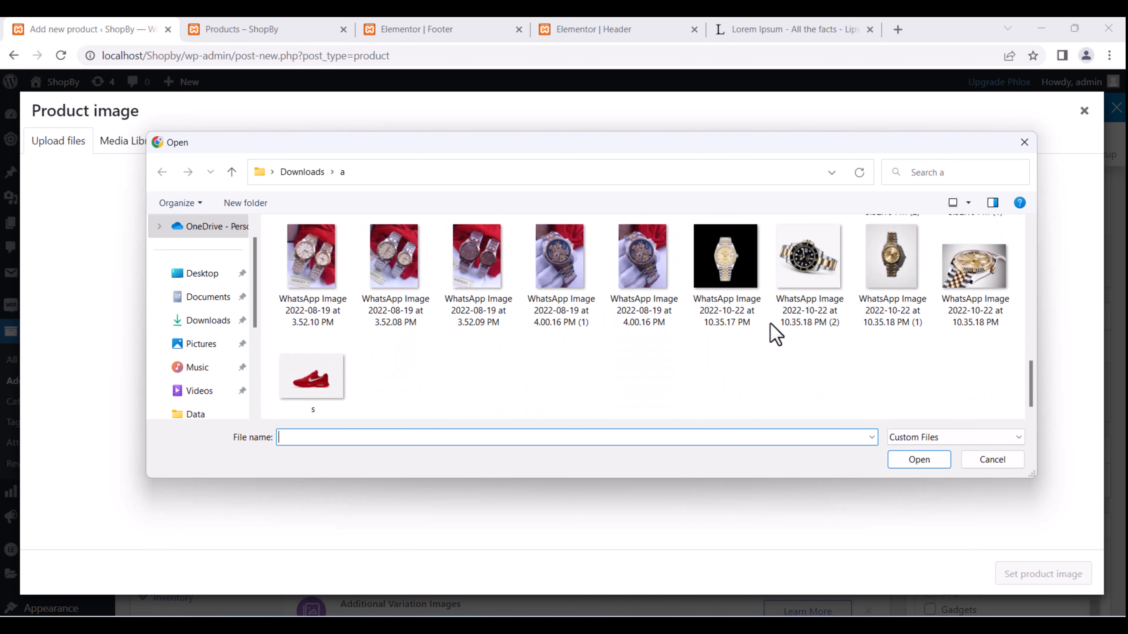
scroll(764, 329, "up", 3)
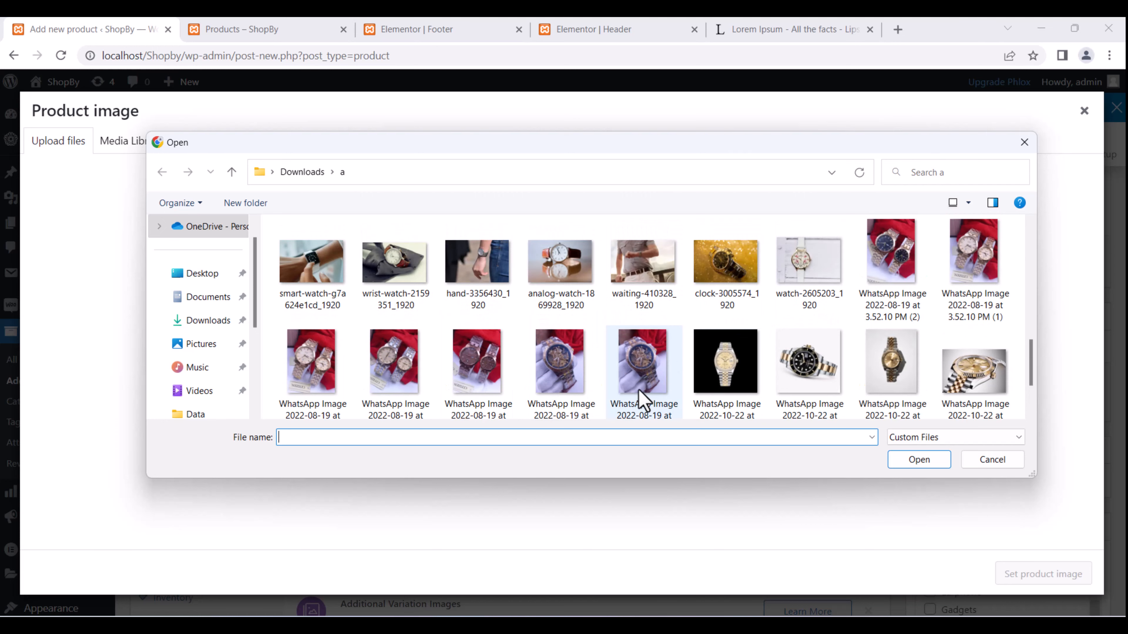
double_click(644, 378)
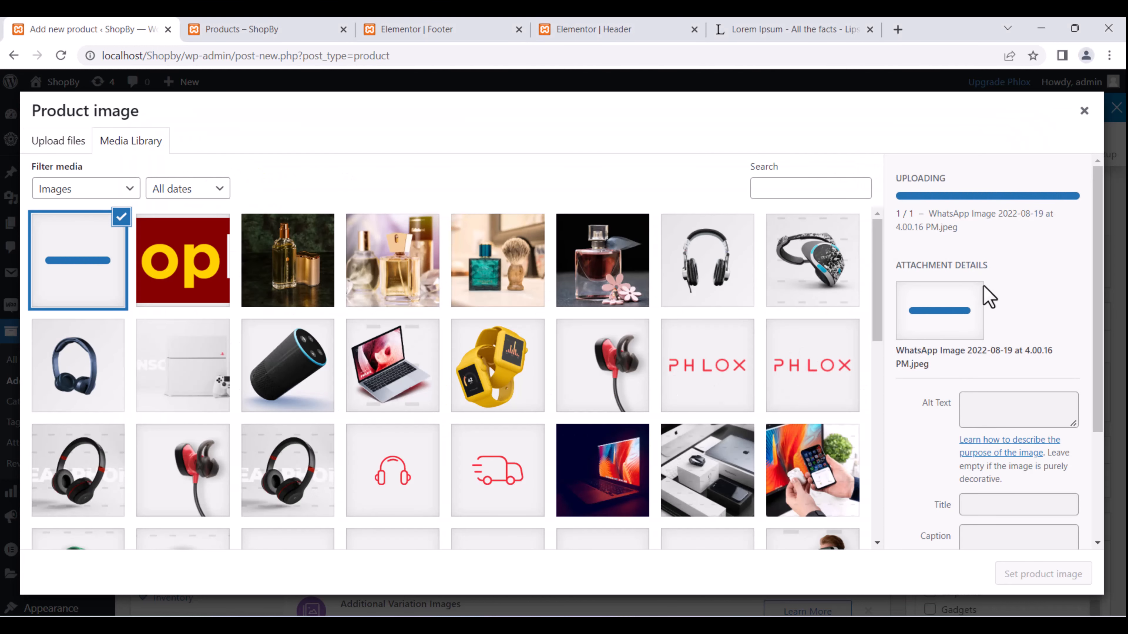
scroll(986, 354, "down", 2)
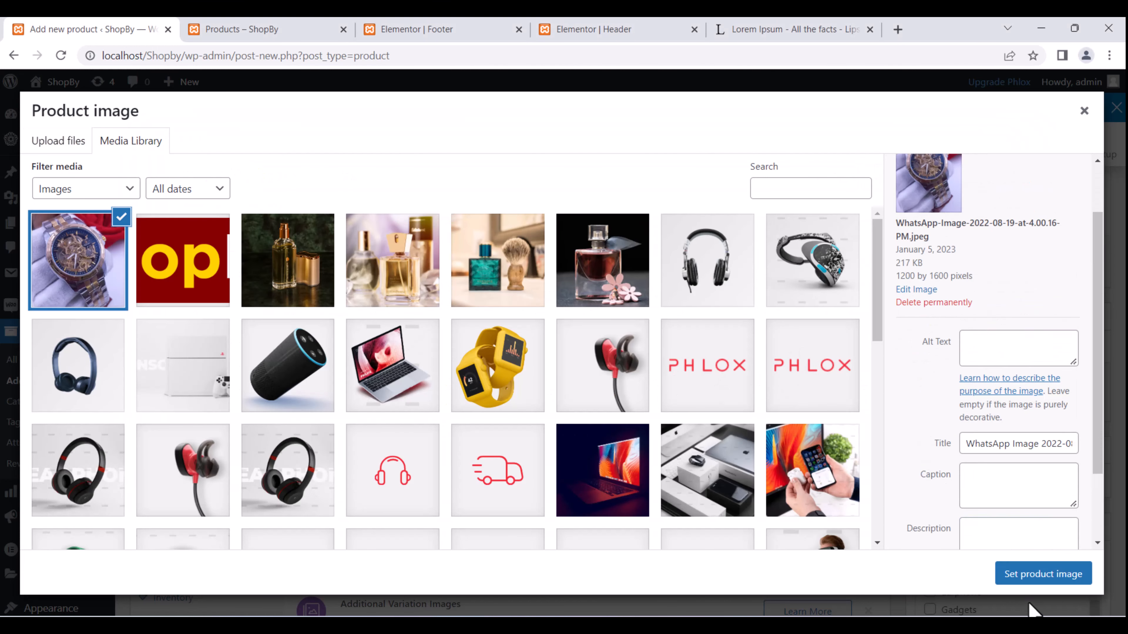
left_click(1025, 577)
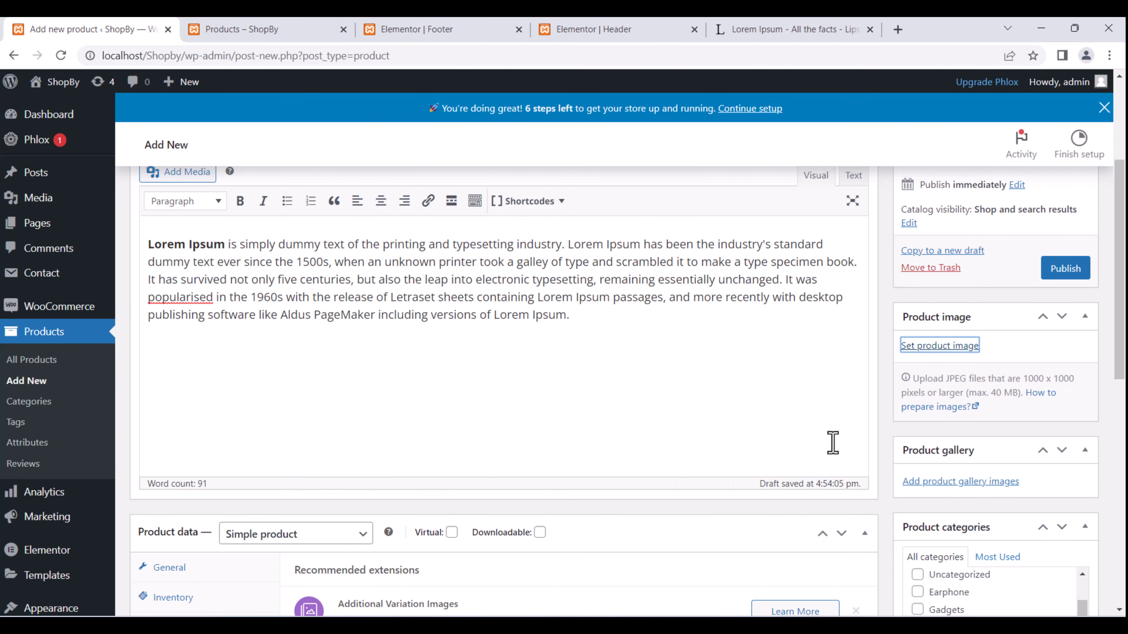
Upload both 4.00.16 PM WhatsApp watch photos and add them to the Rolex Watch product gallery.
scroll(1102, 471, "down", 5)
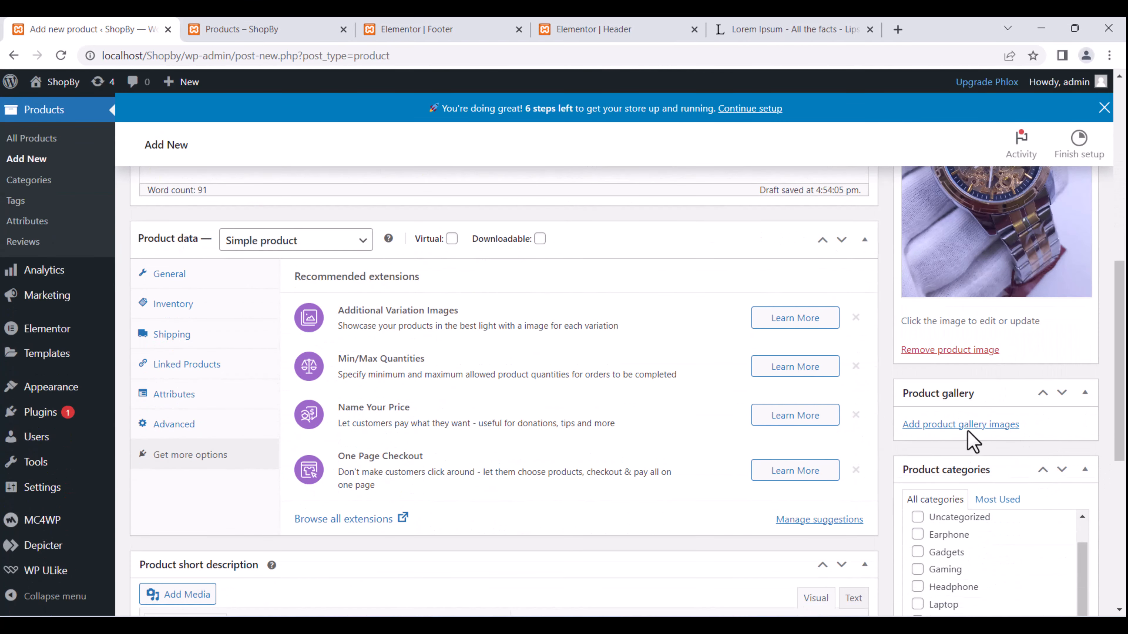
left_click(961, 425)
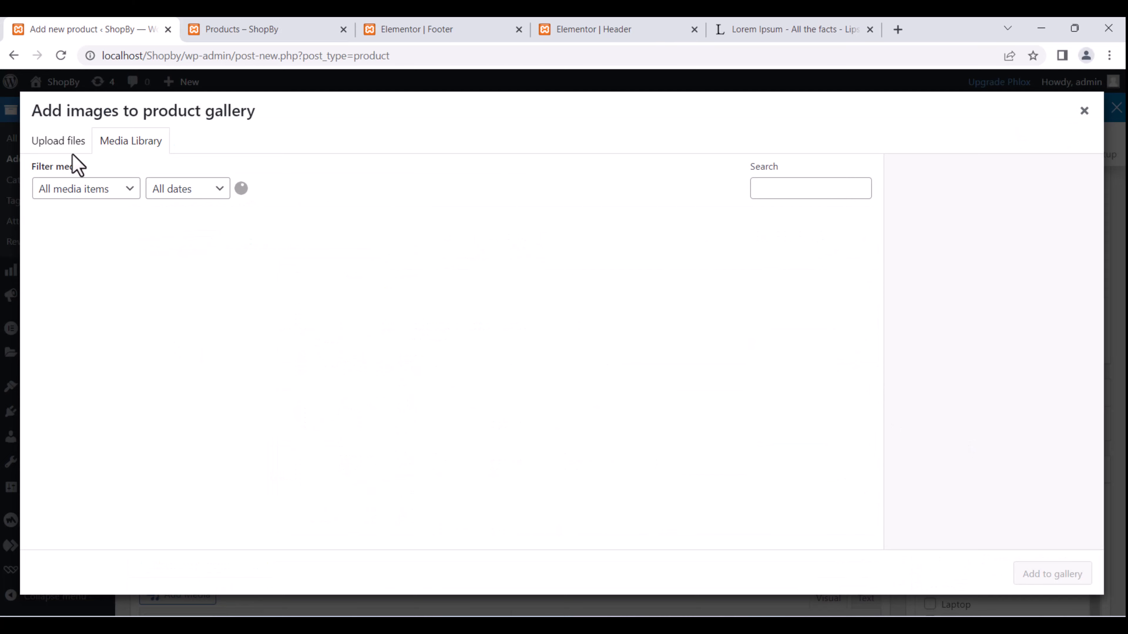
left_click(73, 142)
left_click(558, 355)
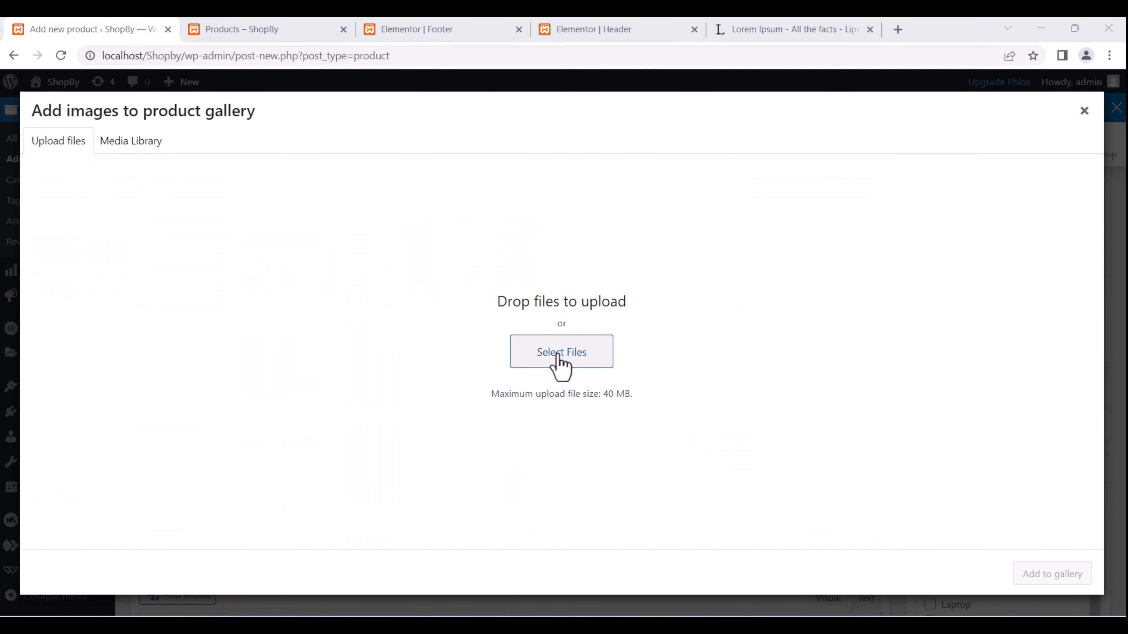
scroll(596, 383, "down", 6)
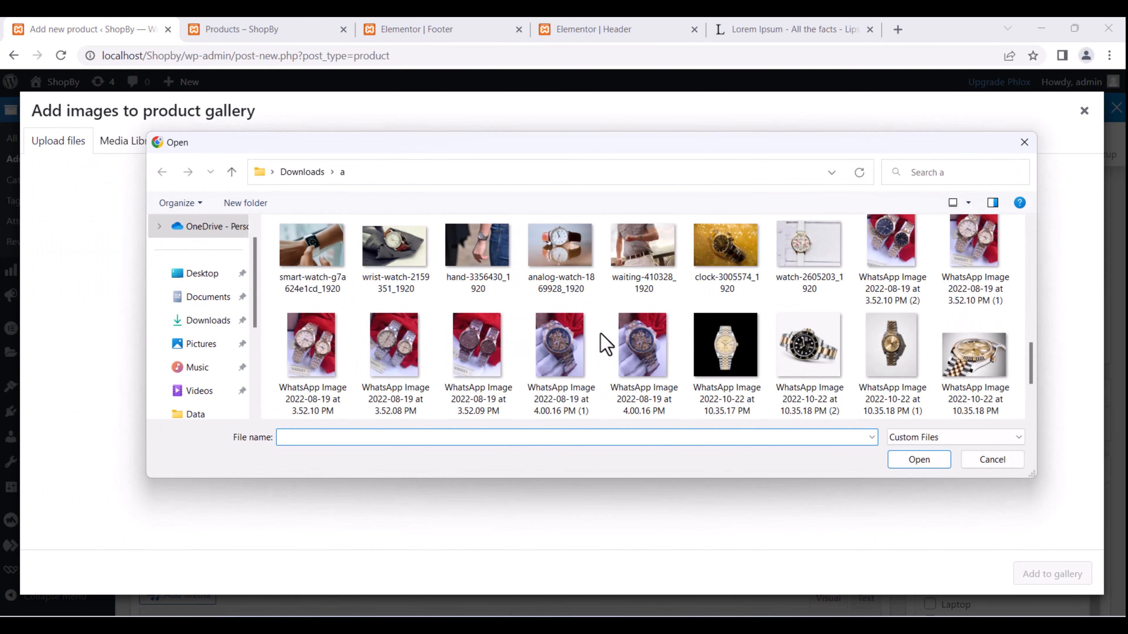
left_click(560, 358)
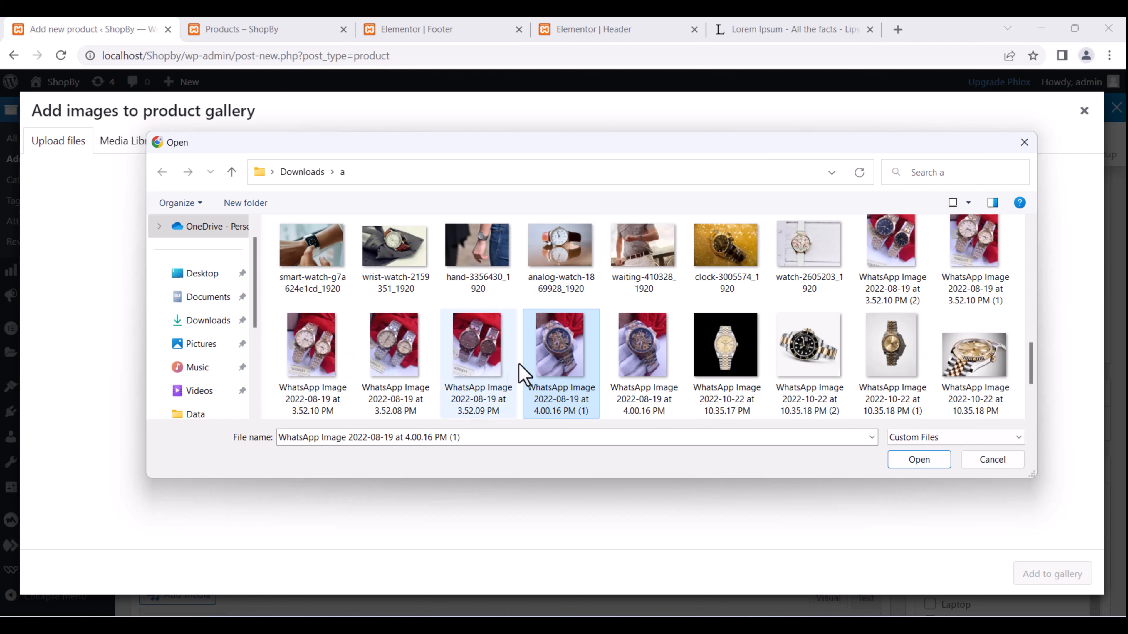
left_click(666, 363, "ctrl")
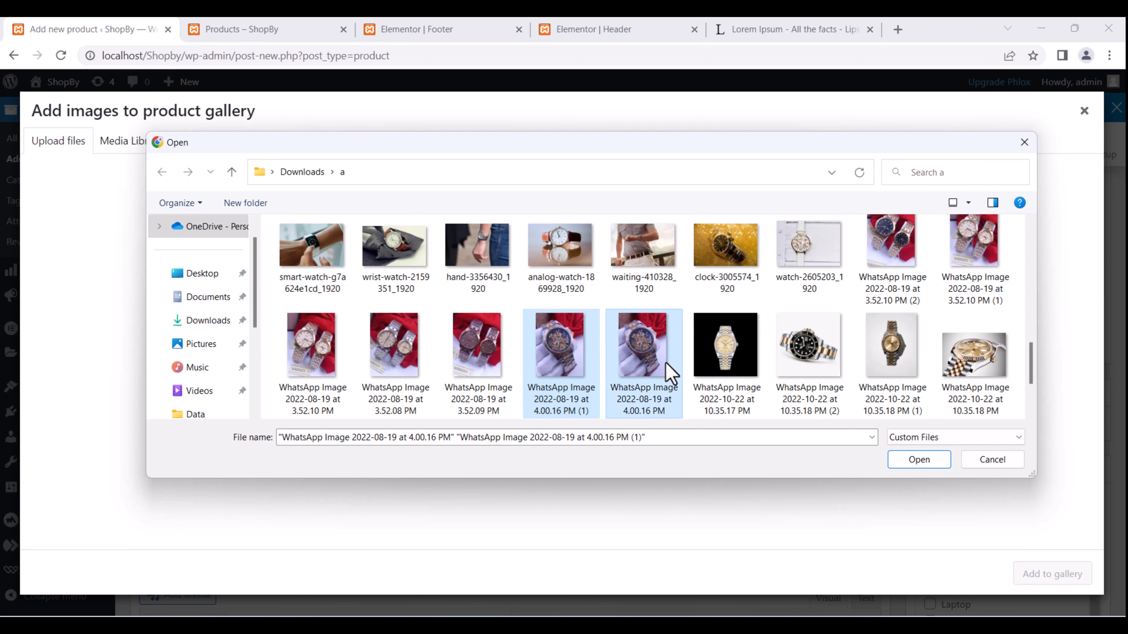
left_click(919, 460)
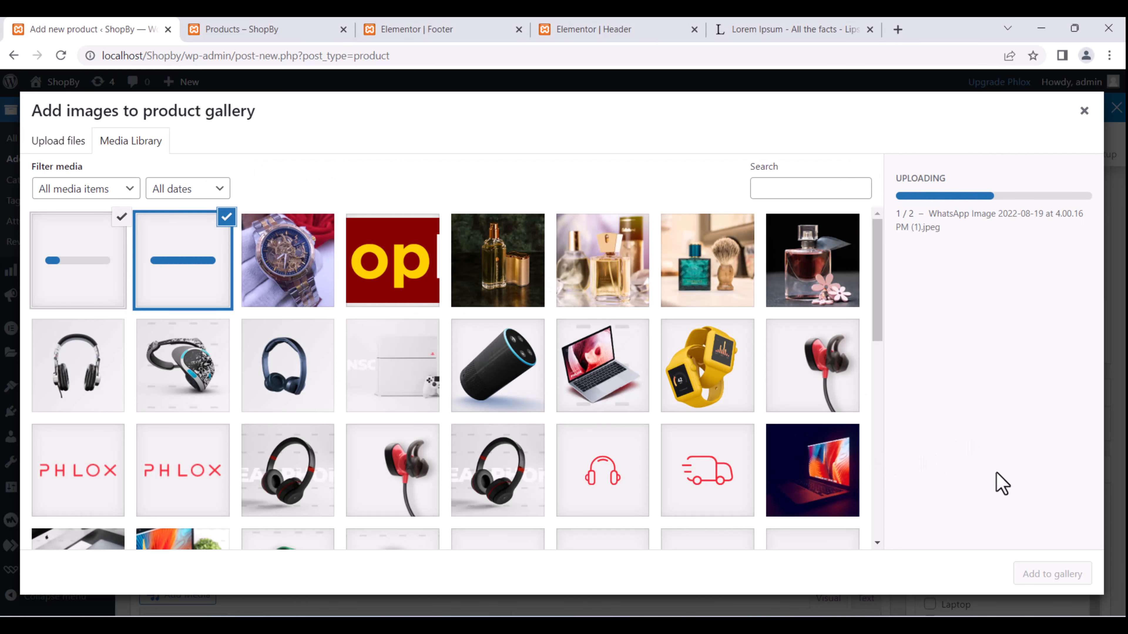
left_click(1055, 577)
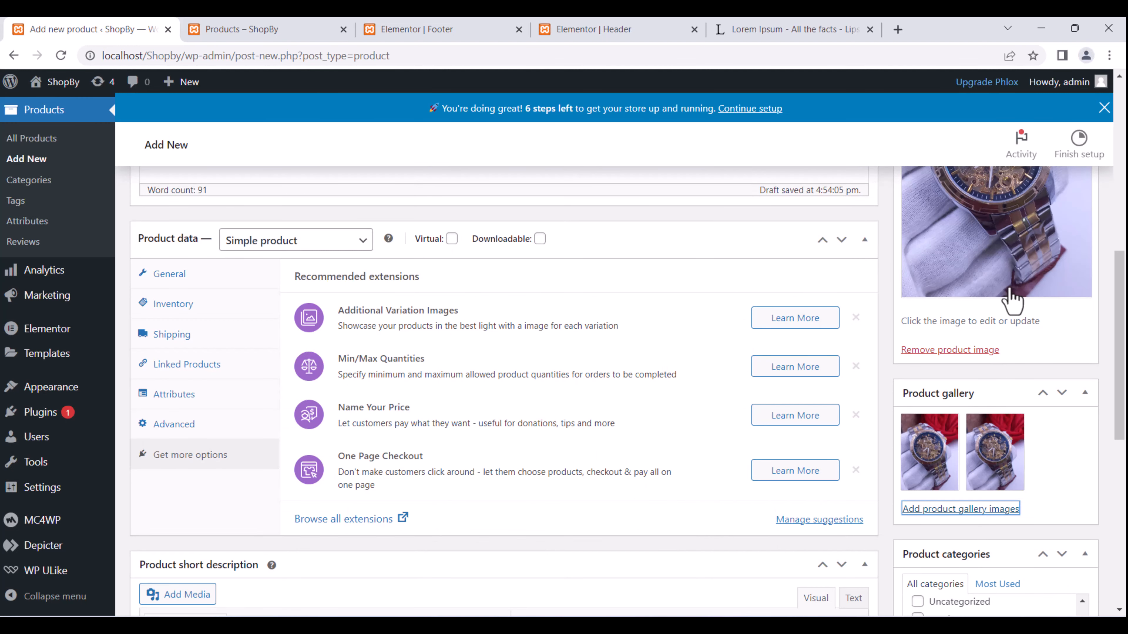
Find the Publish box and publish the finished Rolex Watch product.
scroll(1000, 340, "up", 4)
scroll(1000, 351, "down", 8)
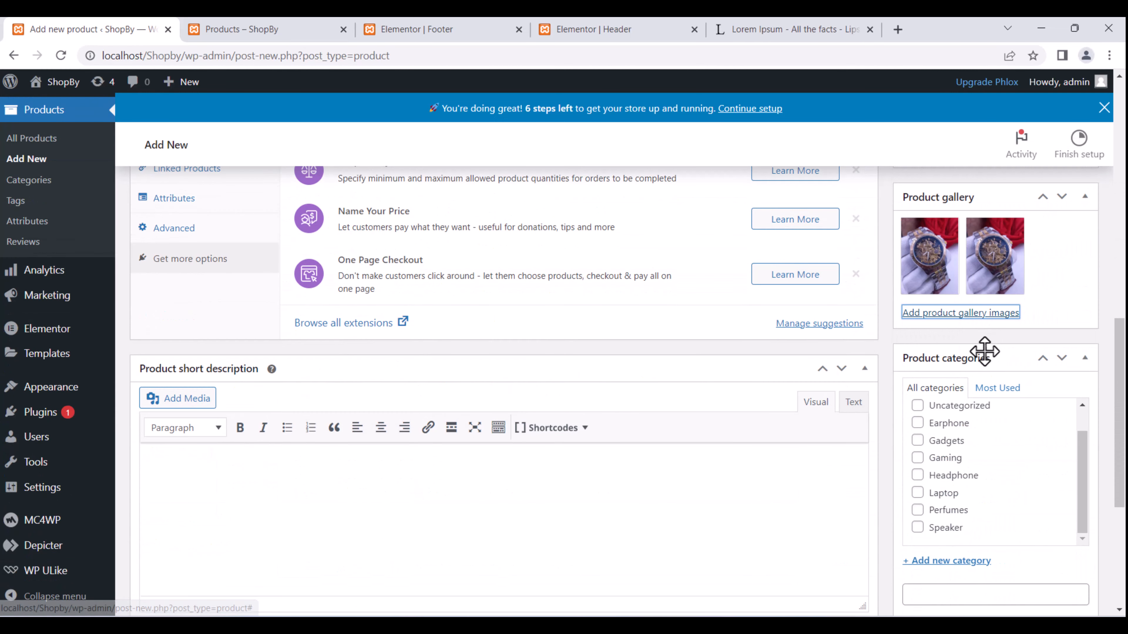
scroll(984, 351, "down", 6)
scroll(982, 370, "up", 2)
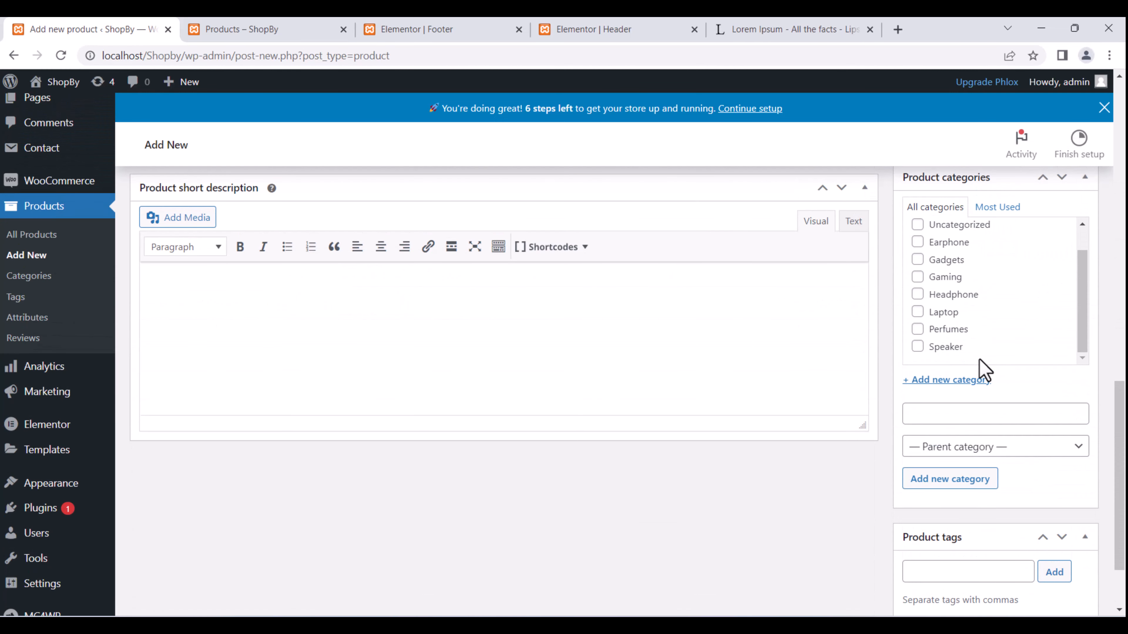
scroll(984, 371, "down", 2)
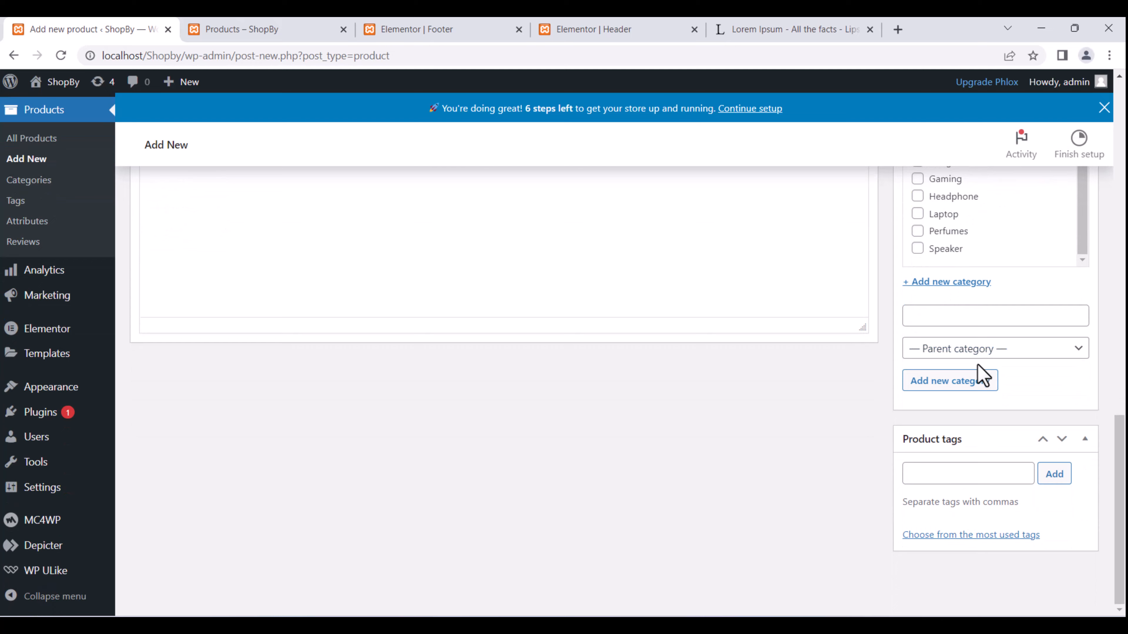
scroll(981, 375, "up", 20)
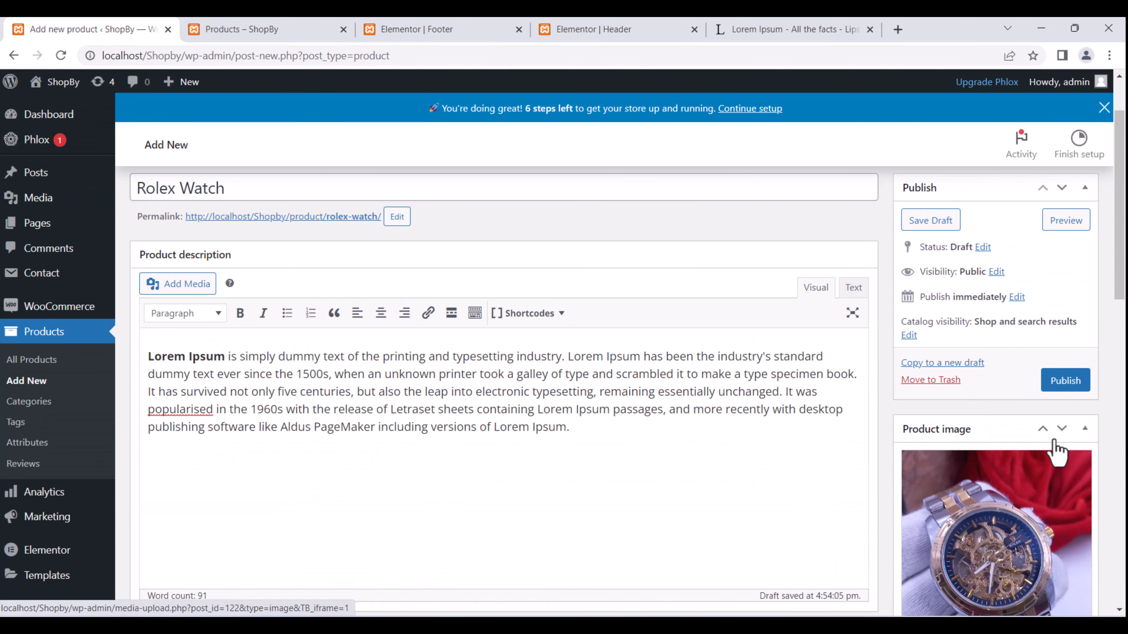
left_click(1065, 381)
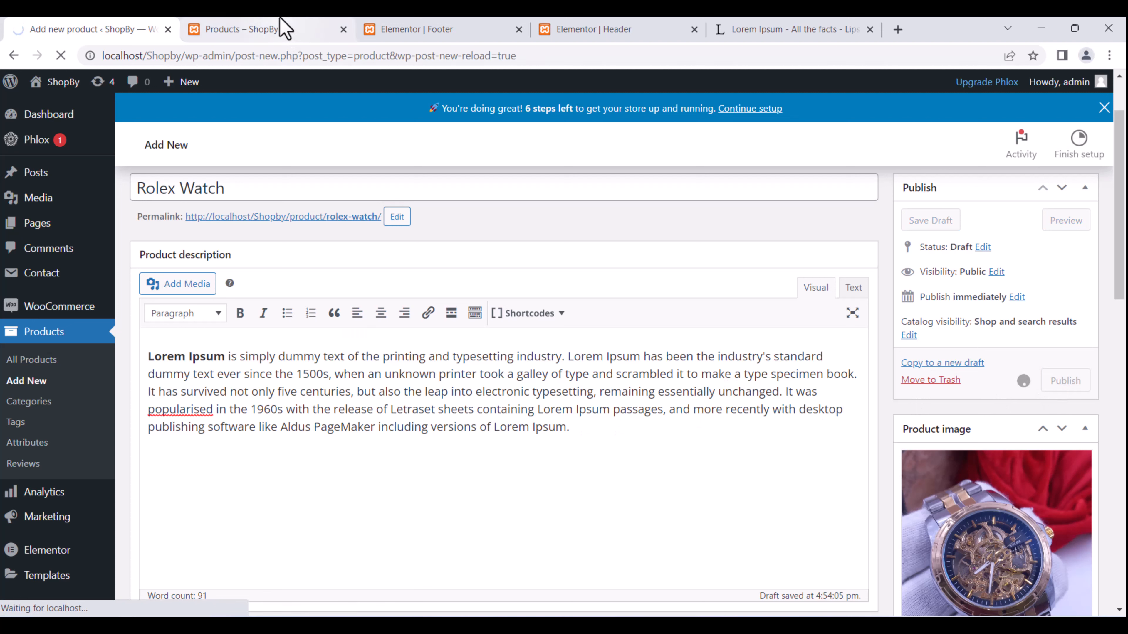
Reload the ShopBy shop page and locate the Rolex Watch card, on sale at $70 (was $80).
left_click(240, 29)
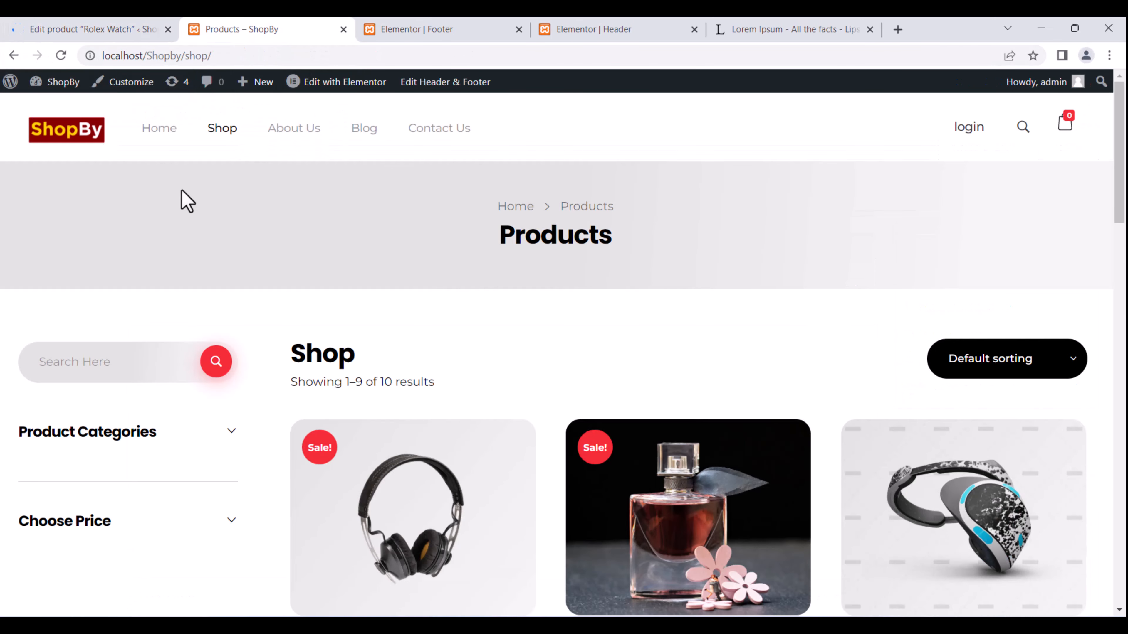
left_click(62, 56)
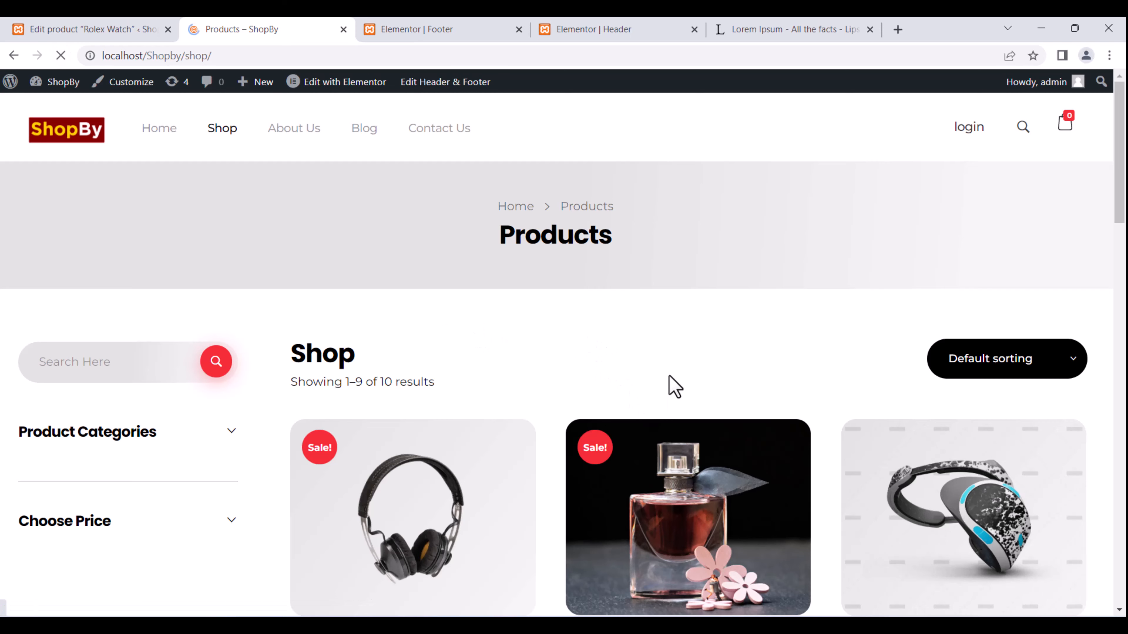
scroll(668, 377, "down", 7)
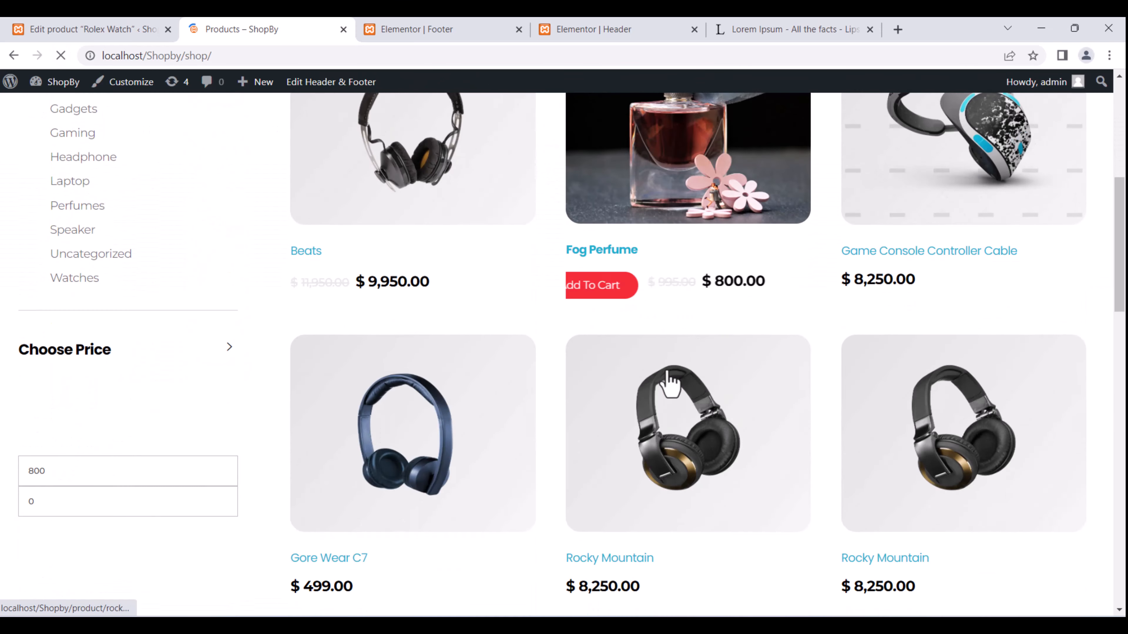
scroll(669, 373, "down", 9)
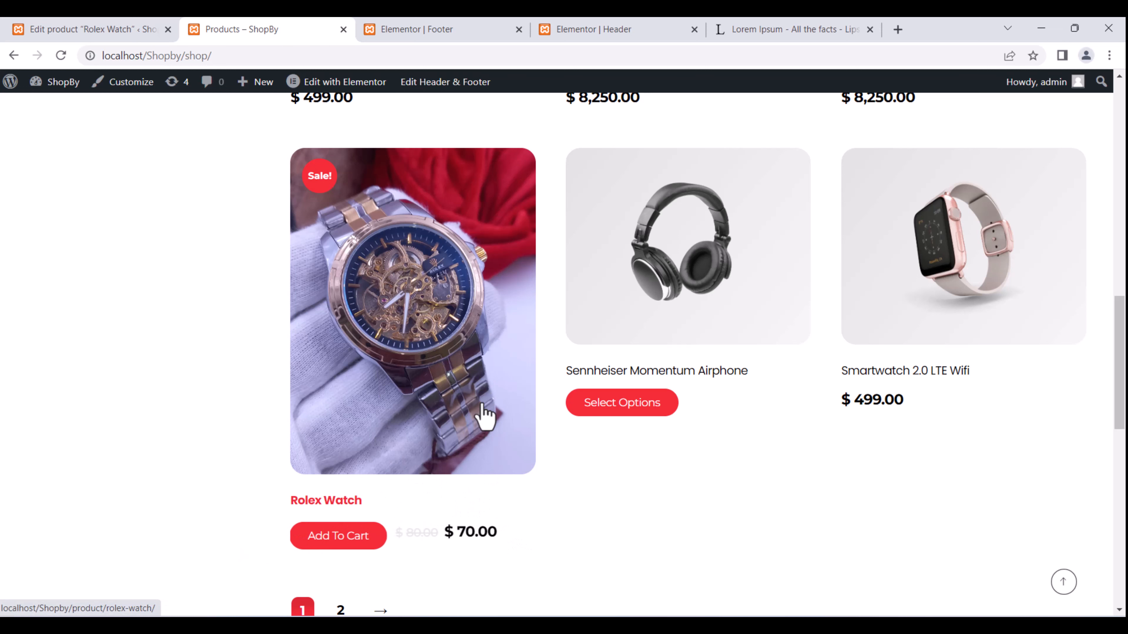
right_click(403, 372)
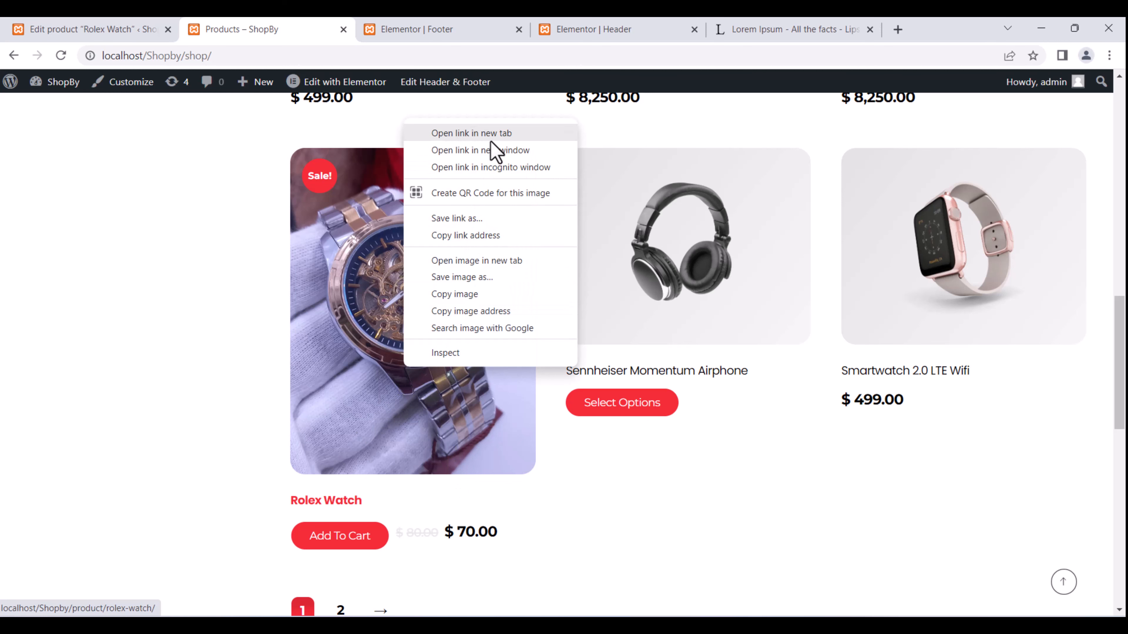
Open the Rolex Watch page in a new tab and display its third gallery photo.
left_click(494, 150)
left_click(410, 27)
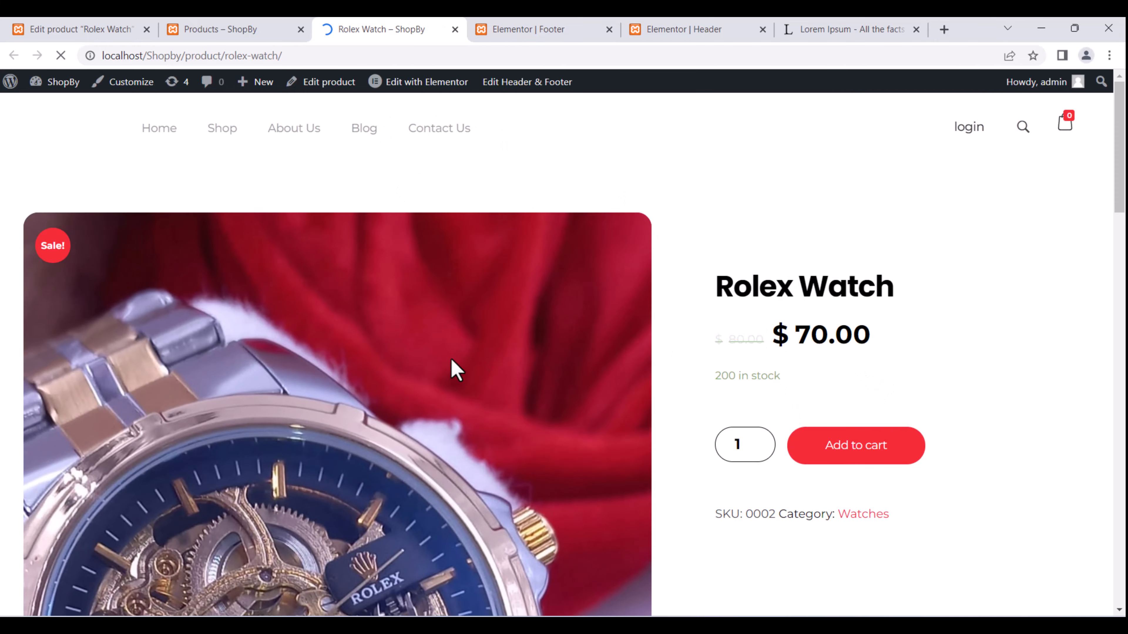
scroll(986, 469, "down", 1)
scroll(977, 464, "down", 10)
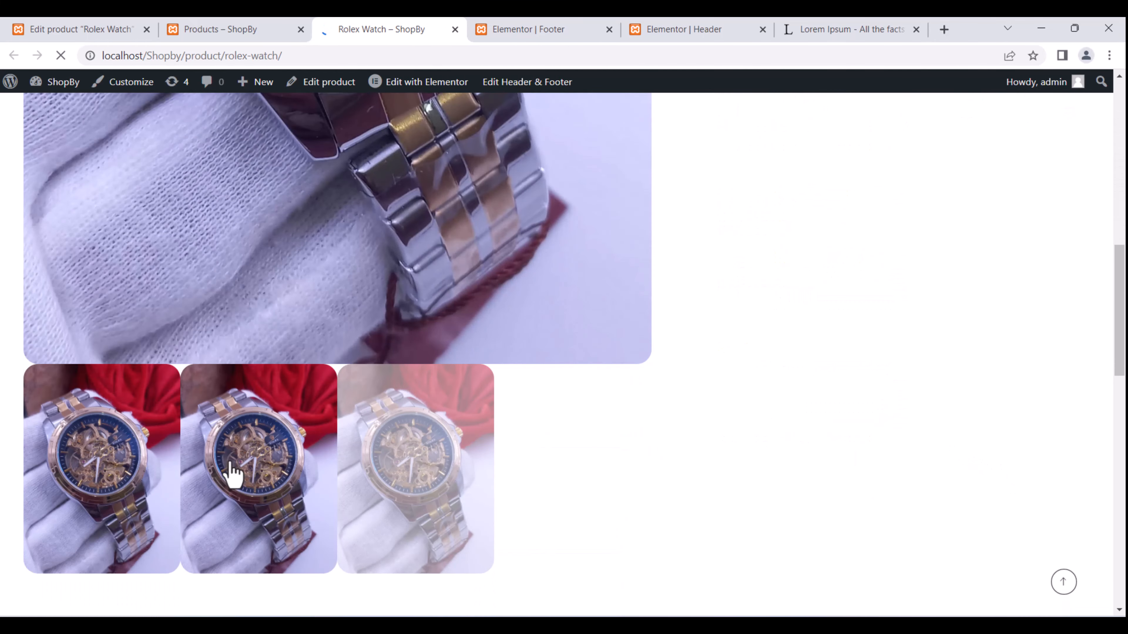
left_click(462, 522)
scroll(492, 490, "up", 8)
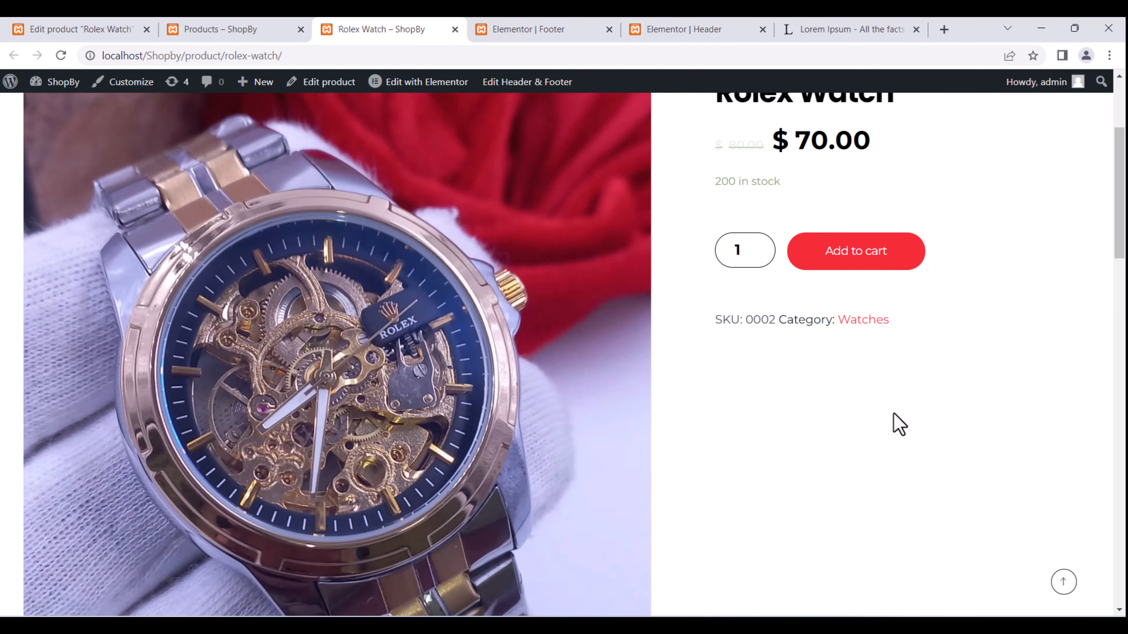
scroll(892, 424, "up", 4)
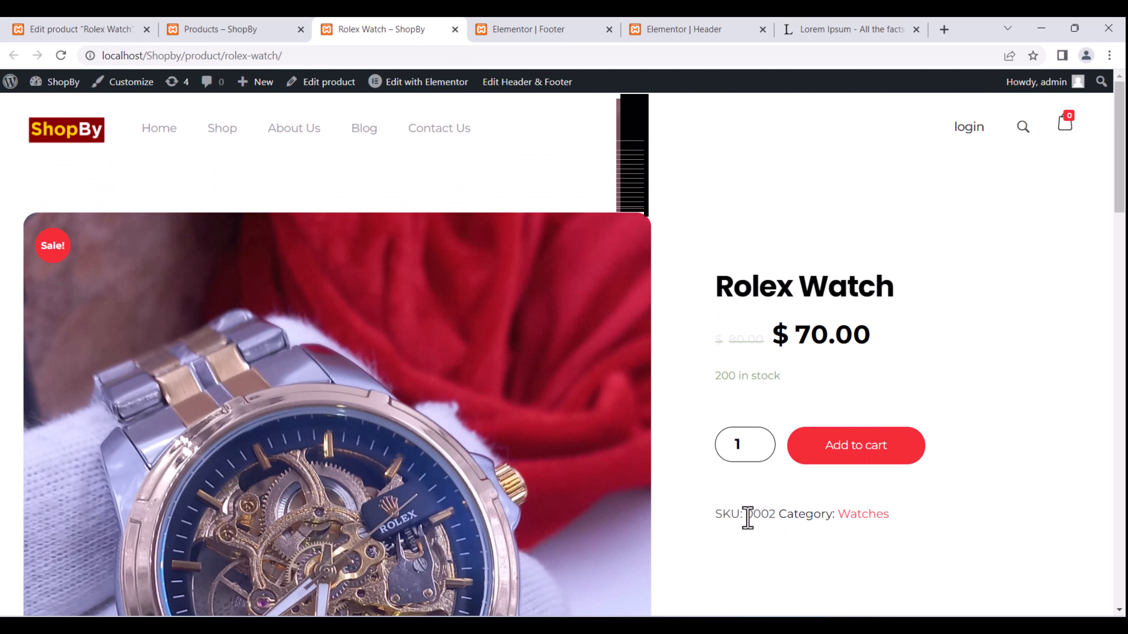
Select the product's SKU and stock quantity text to check them.
left_click_drag(747, 518, 886, 521)
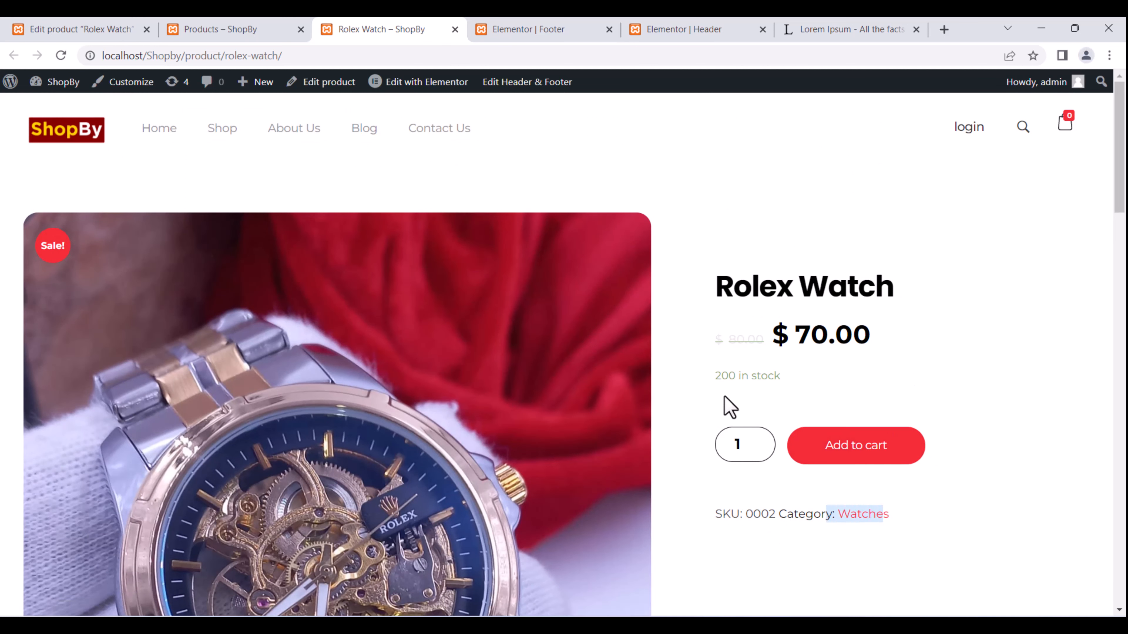
left_click_drag(721, 376, 795, 375)
scroll(850, 384, "down", 4)
scroll(849, 400, "up", 4)
Add one Rolex Watch to the cart, then go to checkout from the header mini-cart.
left_click(867, 460)
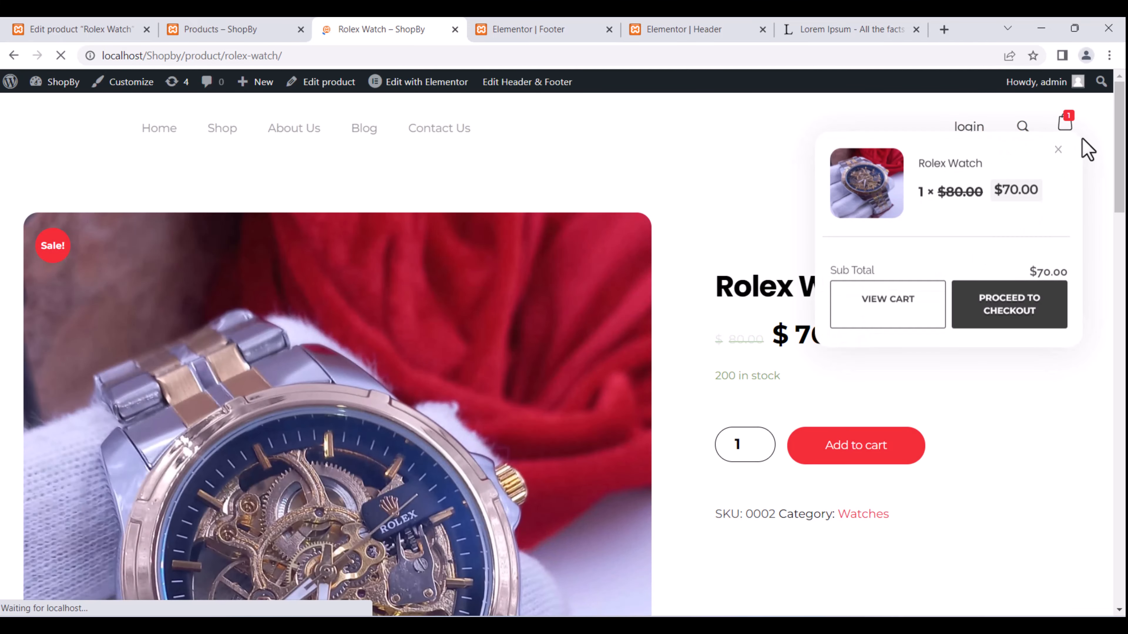
scroll(933, 268, "down", 15)
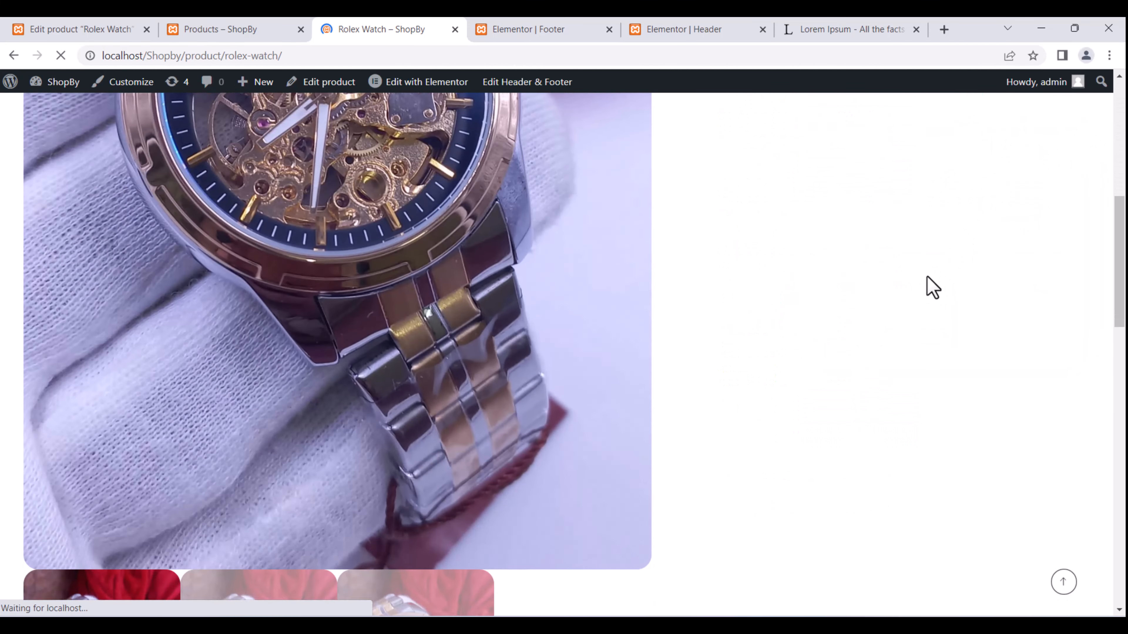
scroll(926, 280, "up", 15)
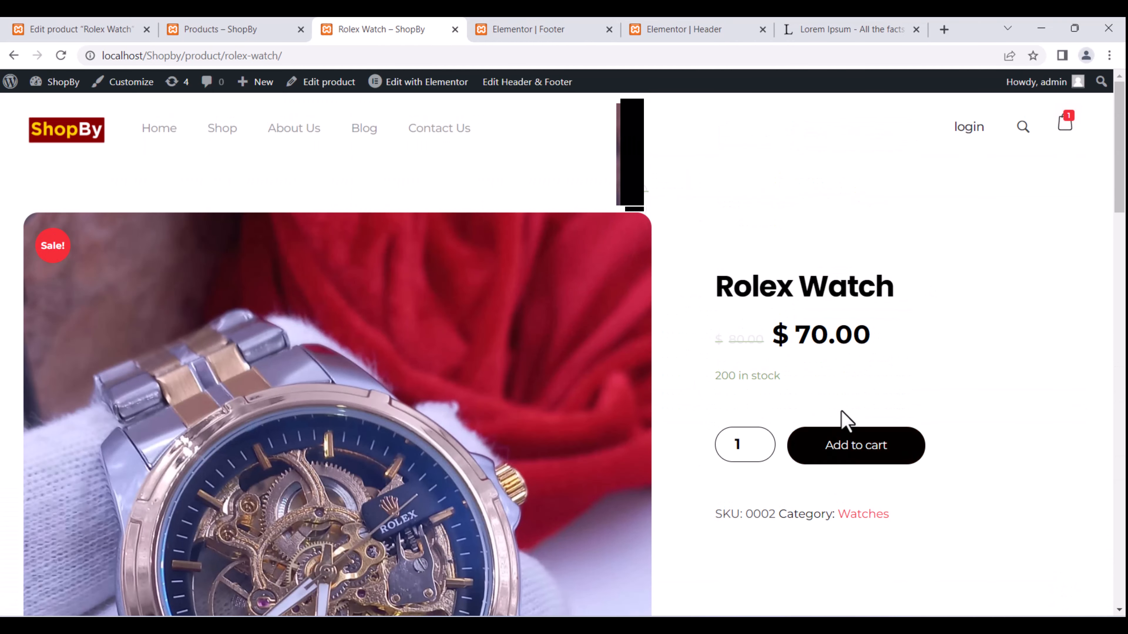
scroll(842, 410, "down", 3)
scroll(841, 409, "up", 3)
mouse_move(1070, 121)
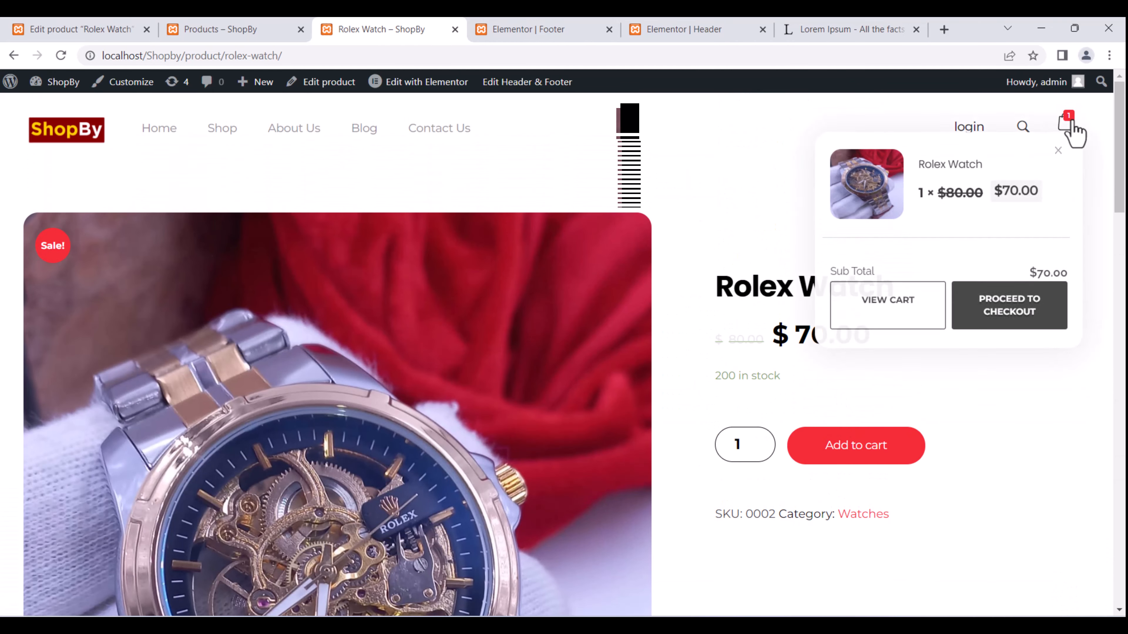
left_click(1009, 313)
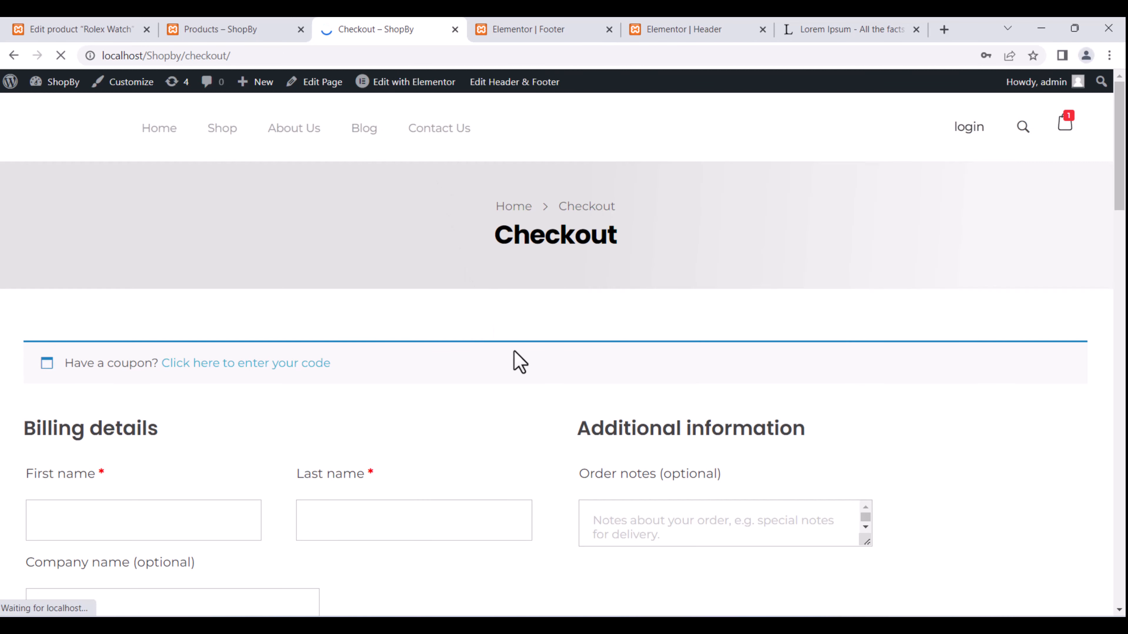
Scroll the checkout page down to the 'no available payment methods' notice and footer.
scroll(475, 257, "down", 20)
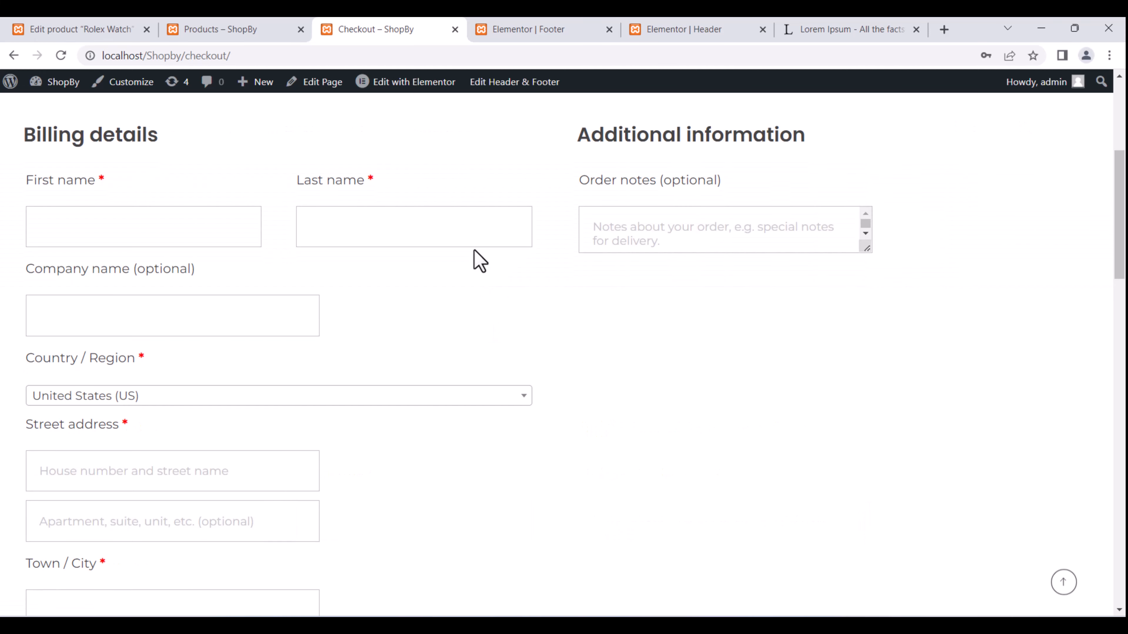
scroll(475, 258, "up", 15)
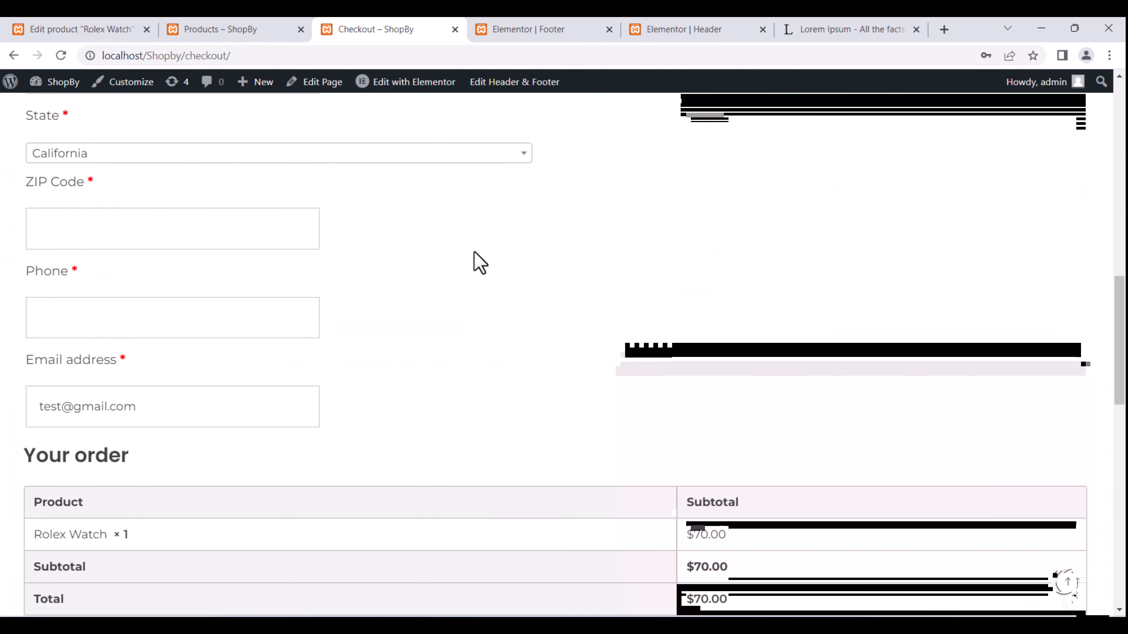
scroll(512, 307, "down", 2)
scroll(515, 329, "down", 10)
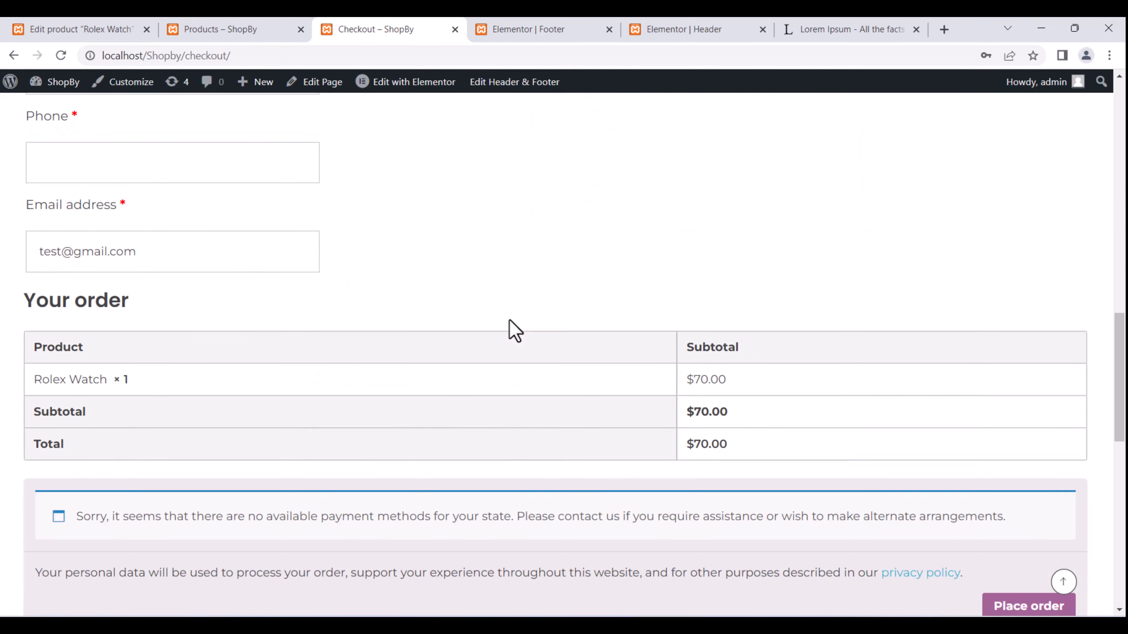
scroll(640, 433, "down", 7)
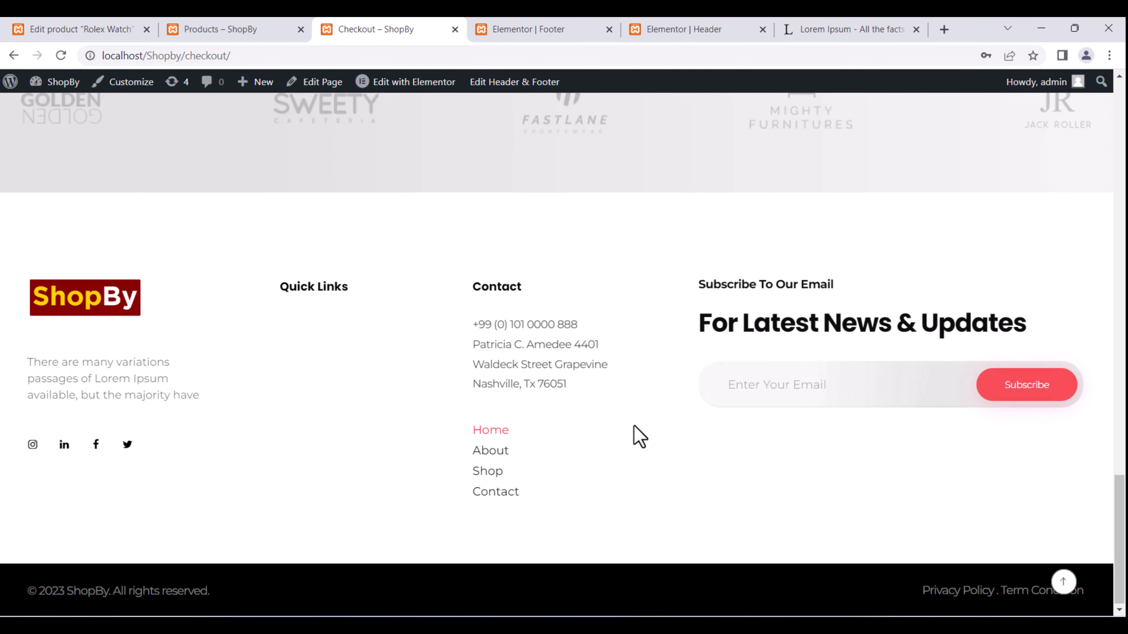
scroll(635, 435, "up", 10)
scroll(633, 426, "up", 15)
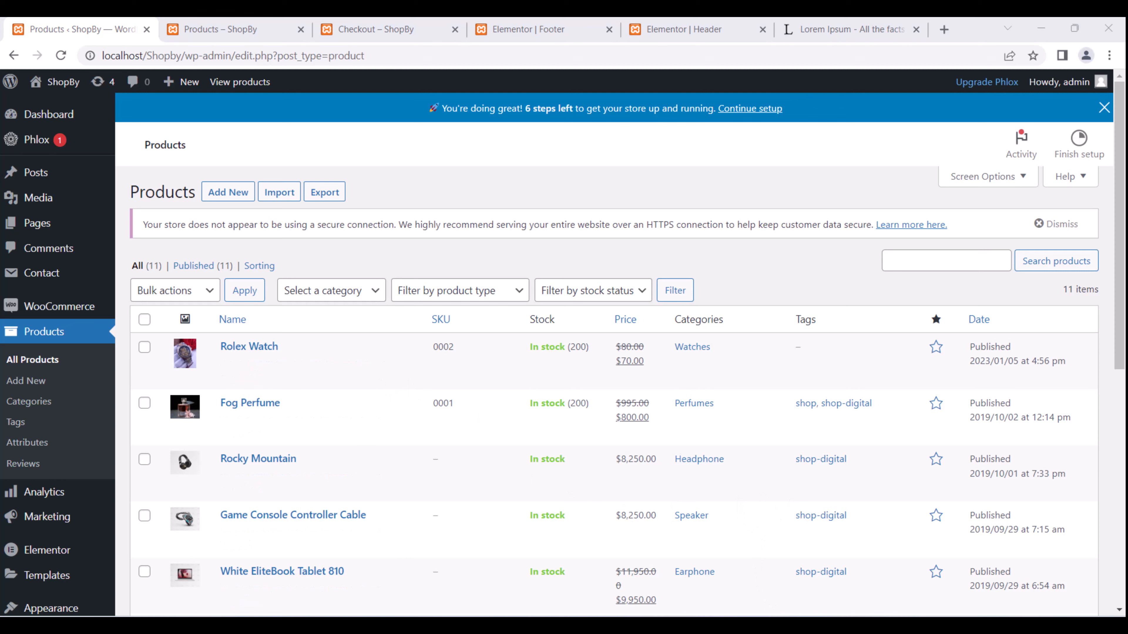
Review the Analytics Overview's $0.00 month-to-date totals and close the '6 steps left' setup banner.
scroll(86, 408, "down", 2)
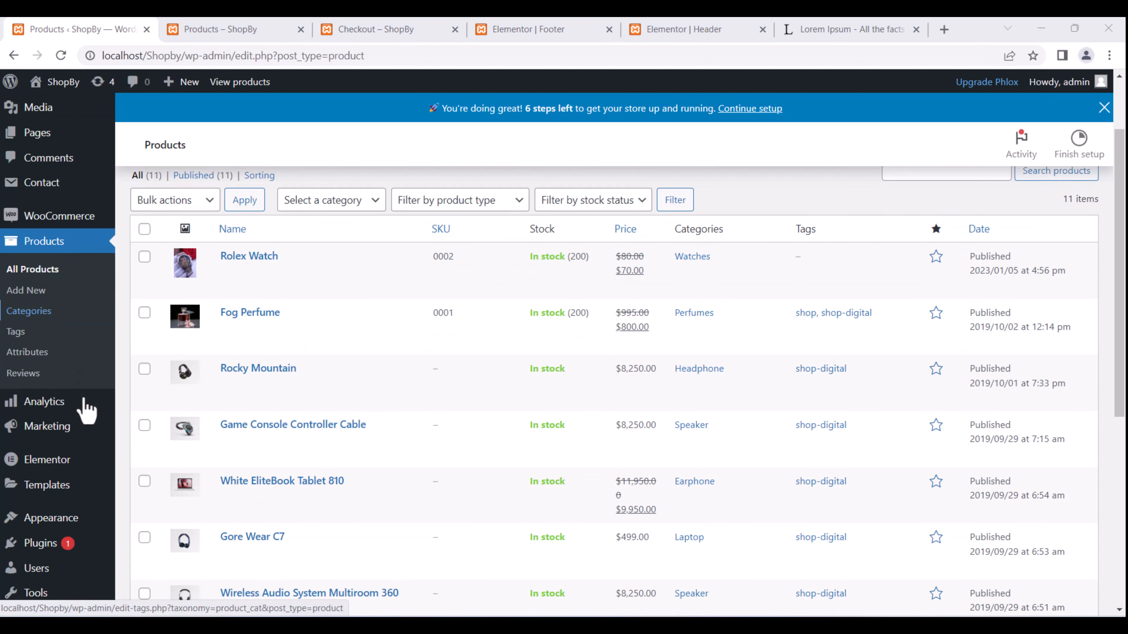
scroll(87, 411, "down", 2)
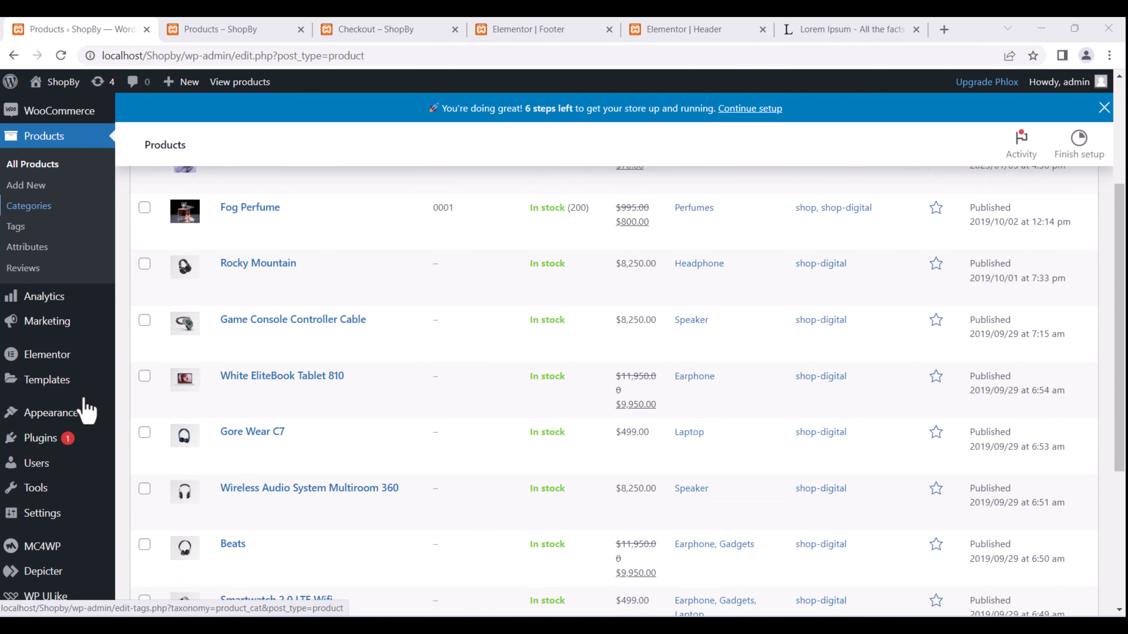
left_click(72, 298)
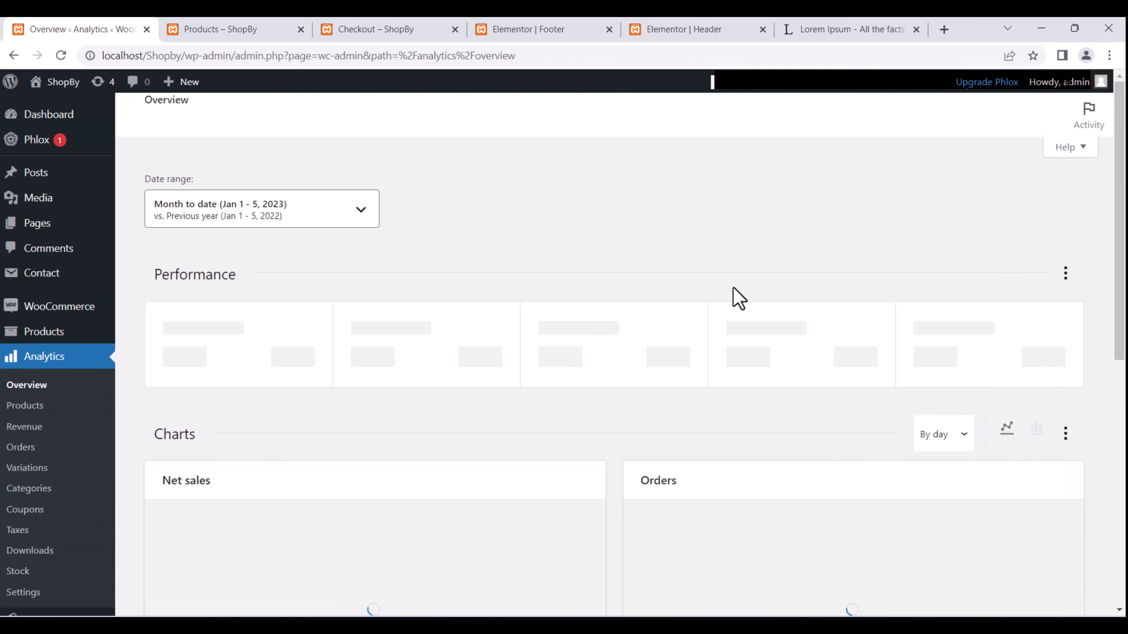
scroll(693, 324, "down", 4)
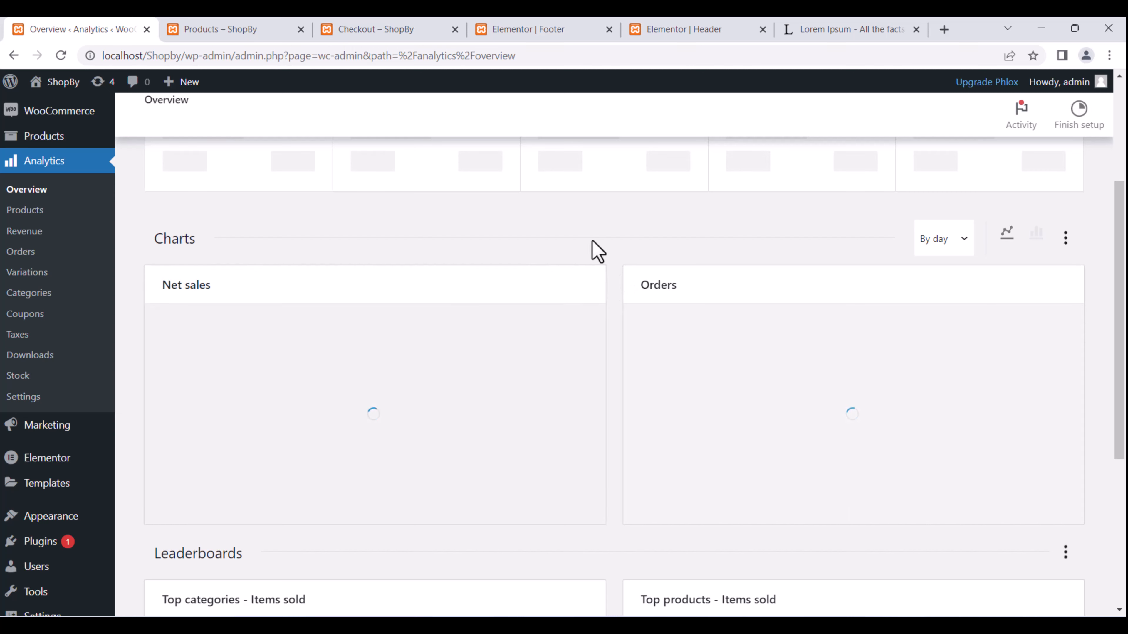
scroll(278, 313, "down", 5)
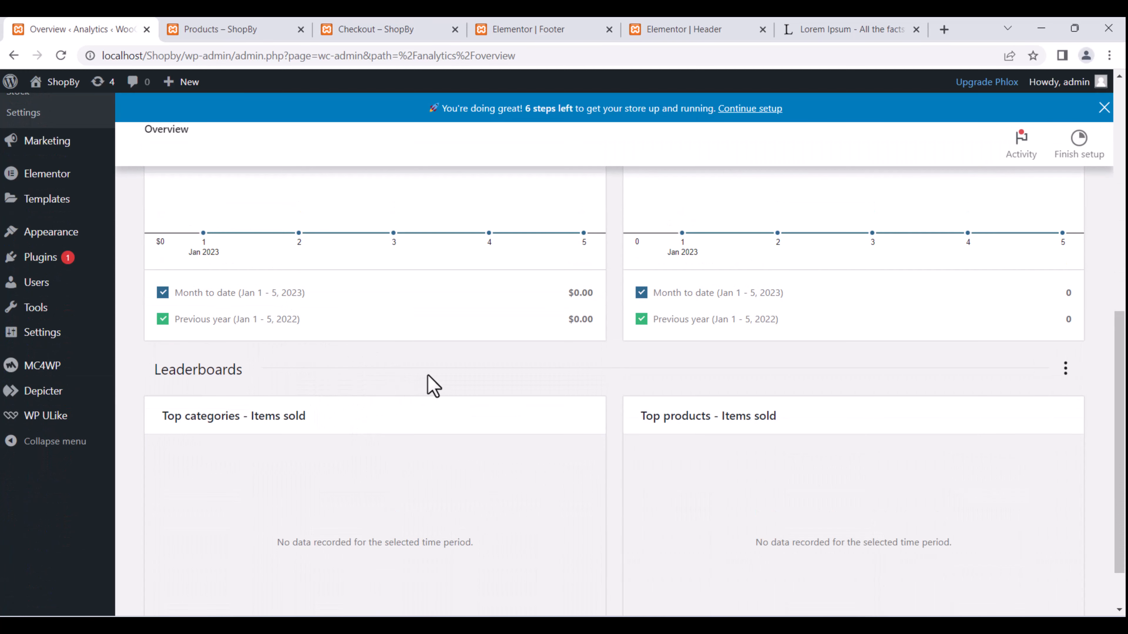
scroll(433, 386, "up", 10)
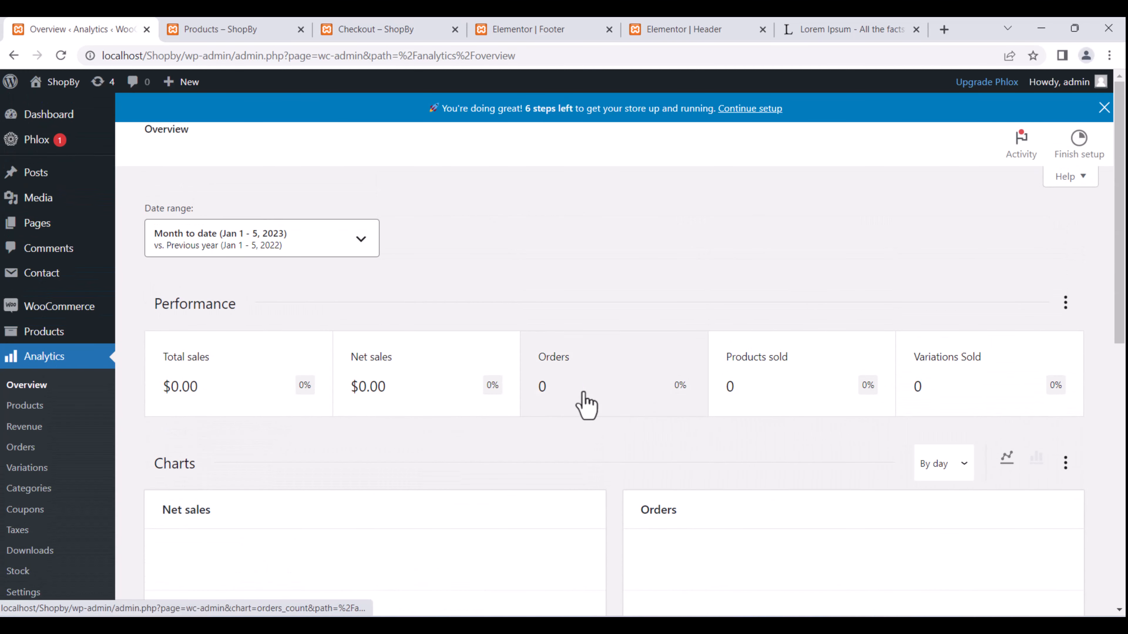
scroll(422, 280, "down", 2)
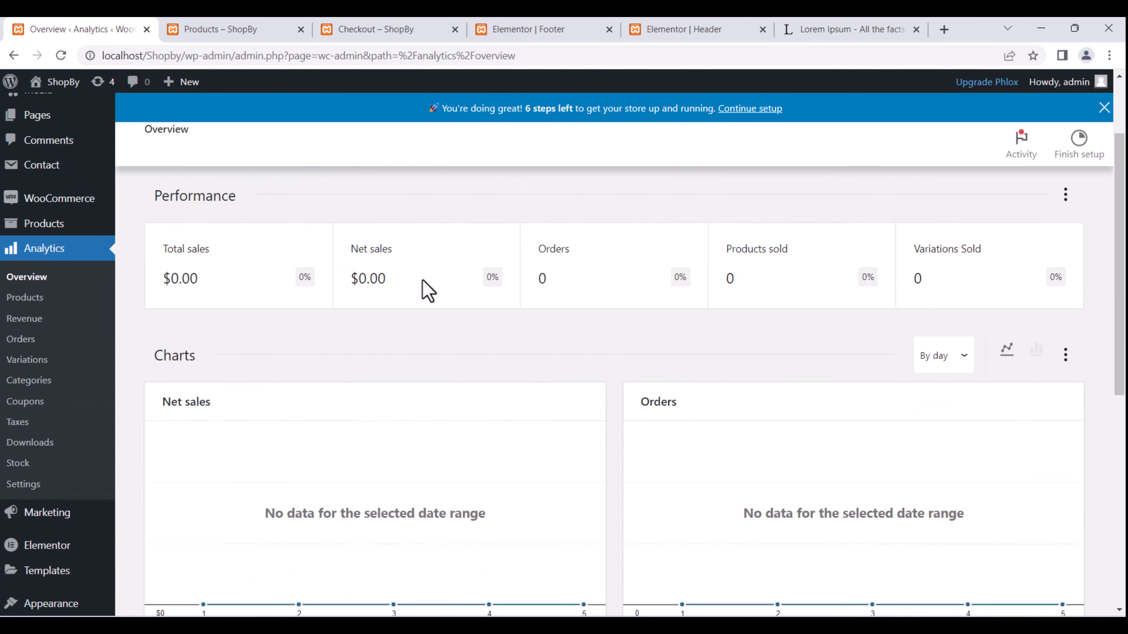
scroll(428, 292, "down", 3)
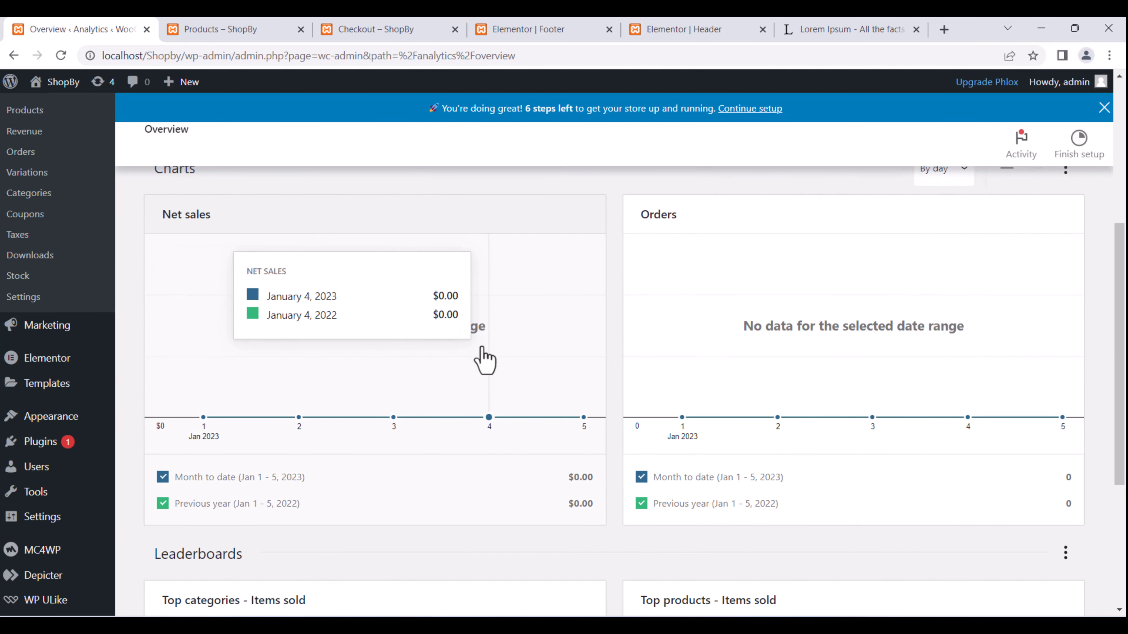
scroll(484, 360, "down", 5)
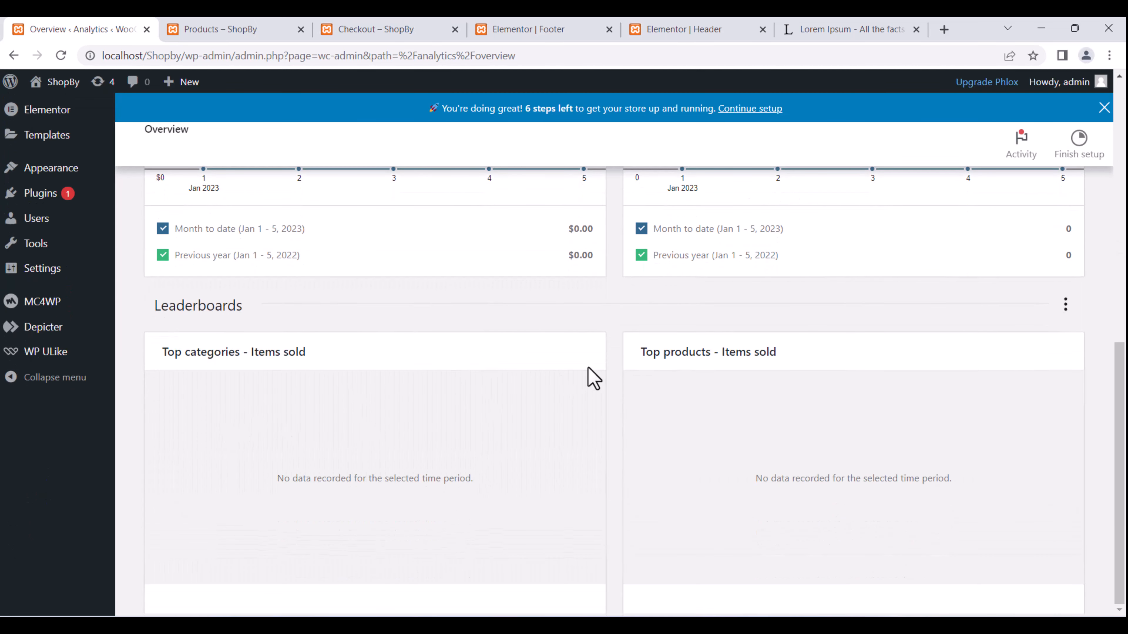
scroll(338, 439, "up", 7)
scroll(332, 433, "up", 3)
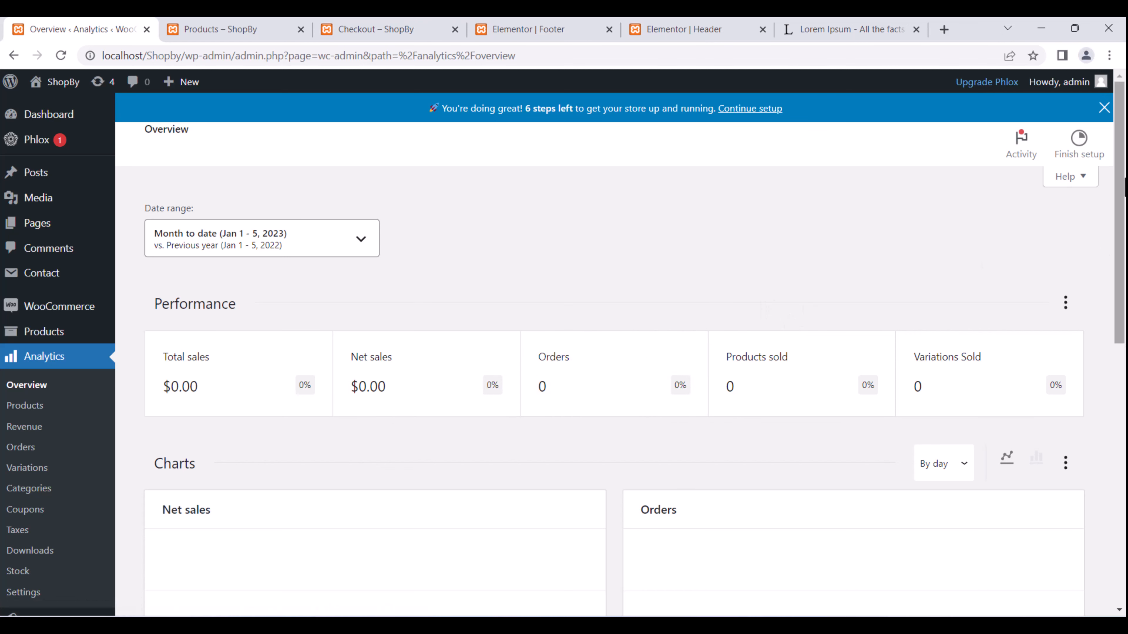
left_click(1104, 108)
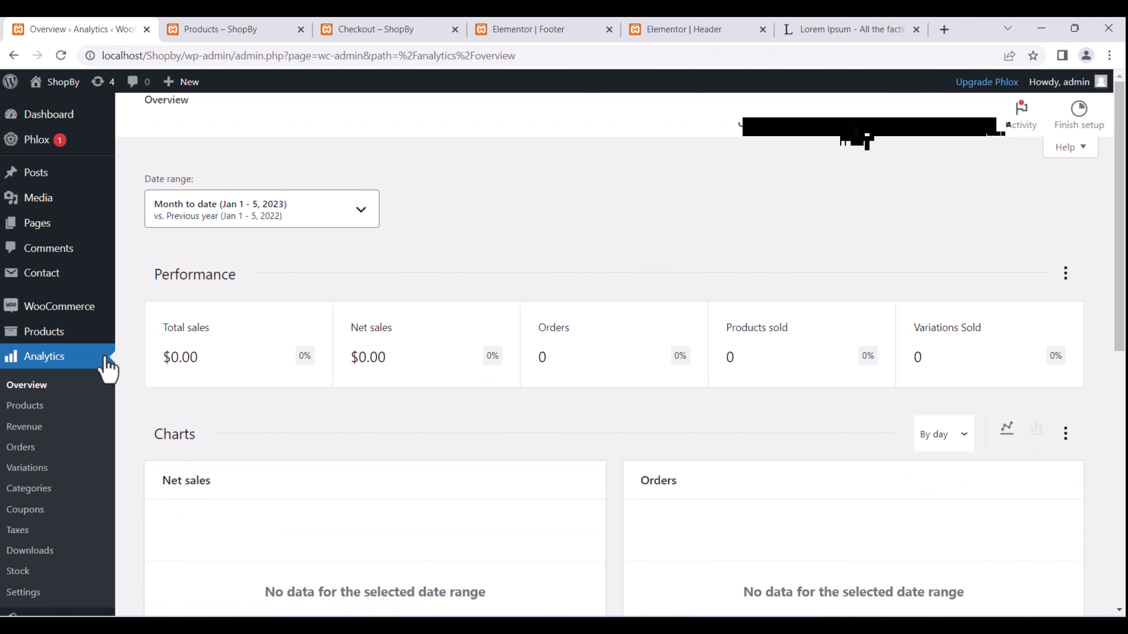
Check the Orders report showing 0 orders and $0.00 net sales, then open Analytics > Products.
left_click(29, 450)
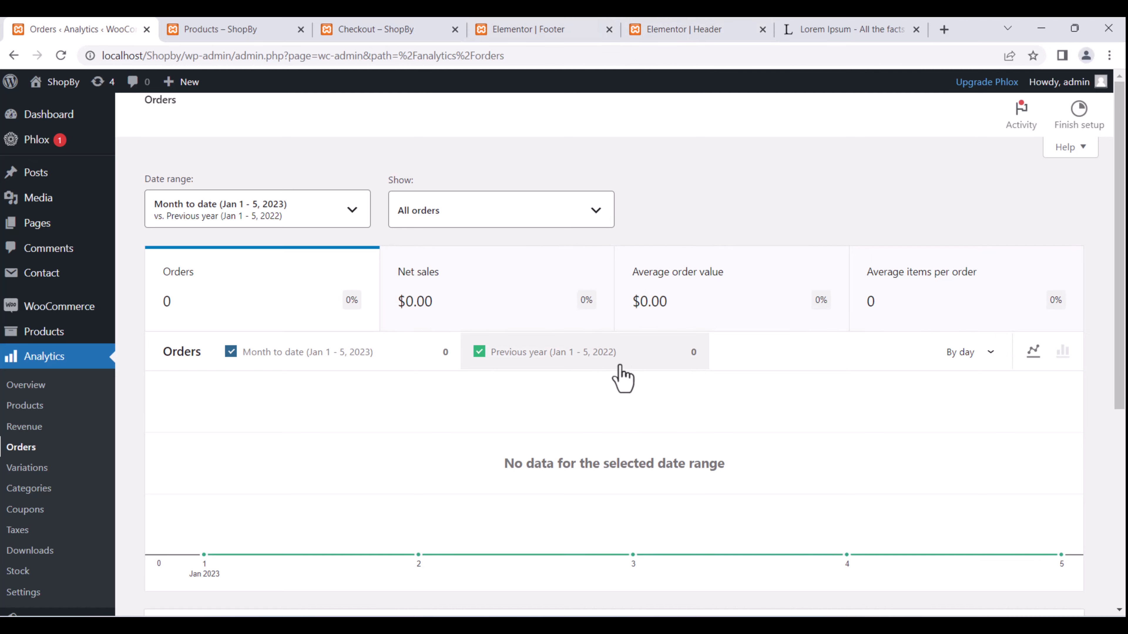
scroll(622, 378, "down", 5)
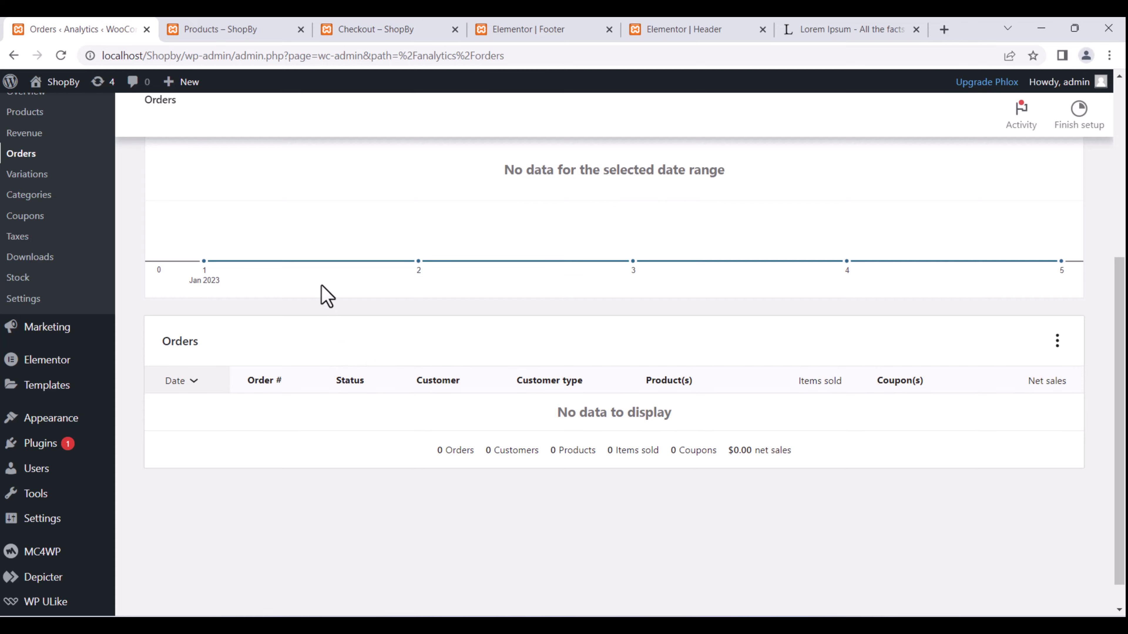
scroll(240, 324, "up", 4)
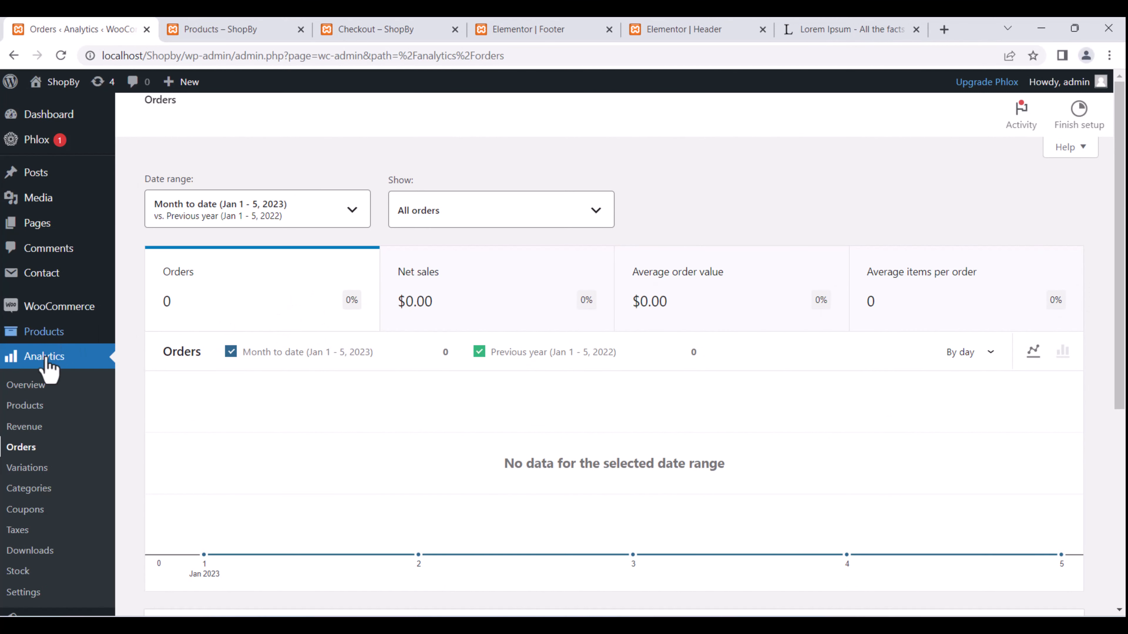
left_click(51, 411)
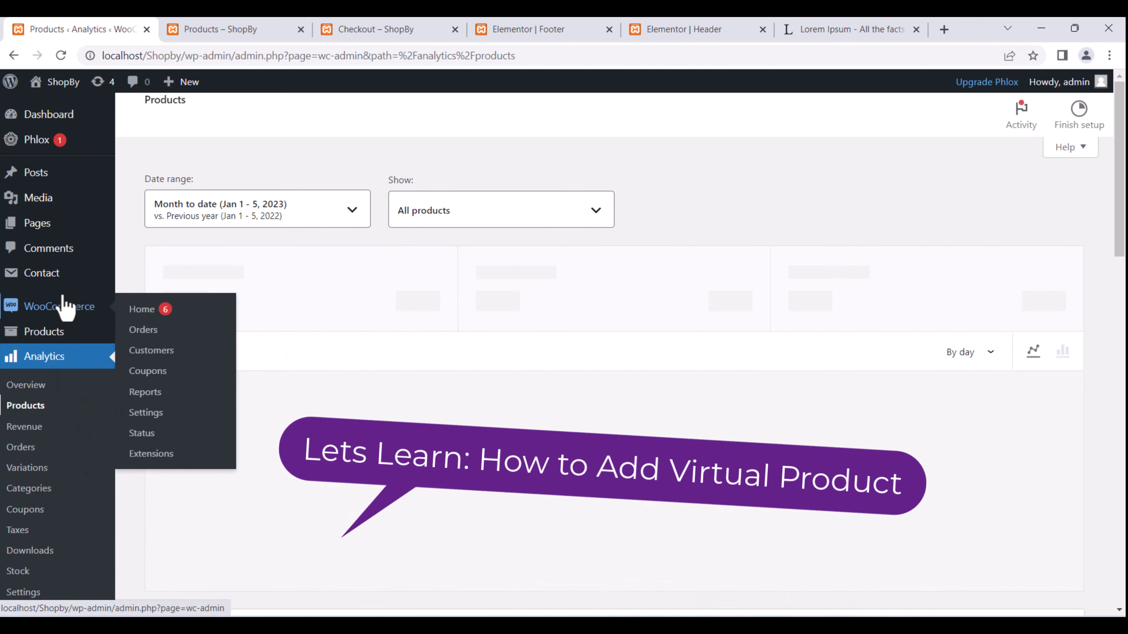
Add a new product from the Products list and begin typing its name.
left_click(71, 333)
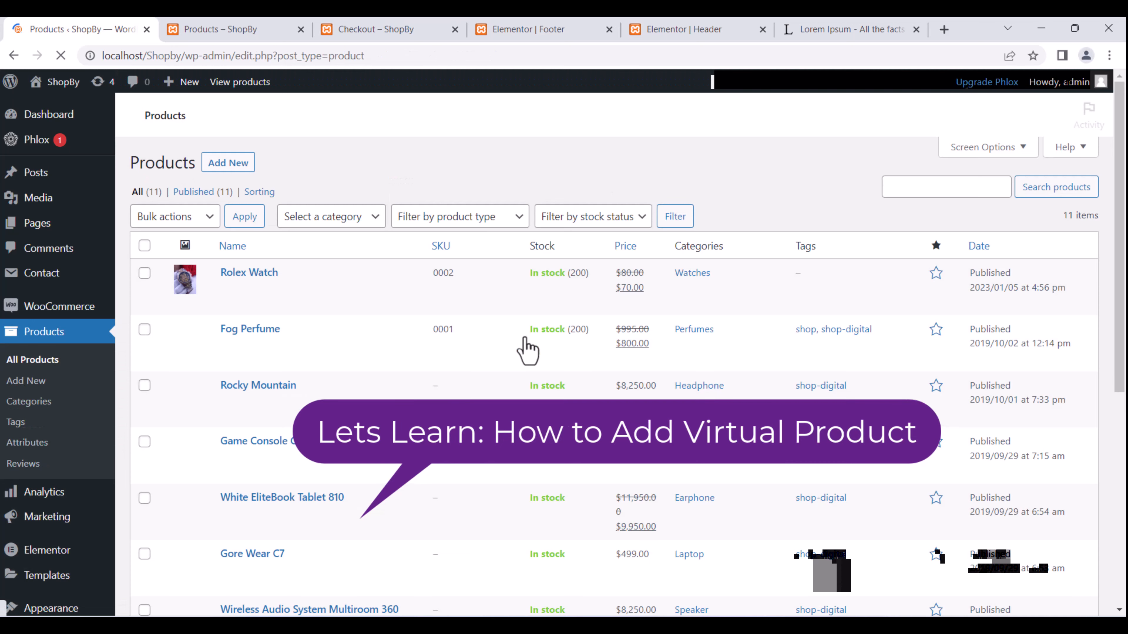
left_click(232, 168)
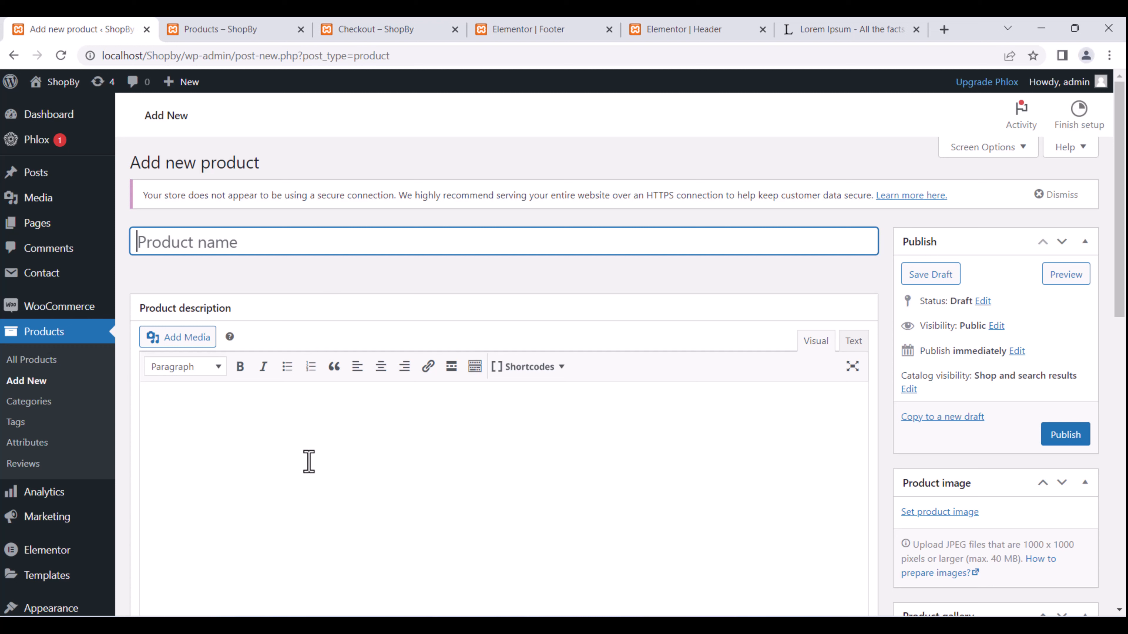
type("Learn WordPress")
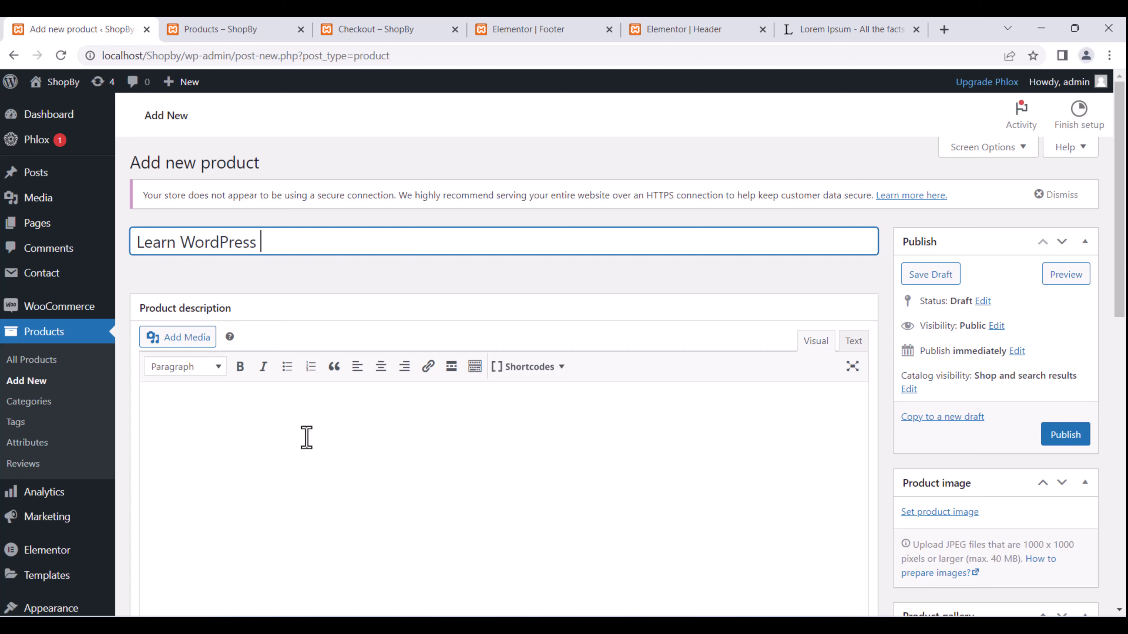
Paste the Lorem Ipsum paragraph into the Learn WordPress product description.
left_click(303, 454)
type("Lorem Ipsum is simply dummy text of the printing and typesetting industry. Lorem Ipsum has been the industry's standard dummy text ever since the 1500s, when an unknown printer took a galley of type and scrambled it to make a type specimen book. It has survived not only five centuries, but also the leap into electronic typesetting, remaining essentially unchanged. It was popularised in the 1960s with the release of Letraset sheets containing Lorem Ipsum passages, and more recently with desktop publishing software like Aldus PageMaker including versions of Lorem Ipsum.")
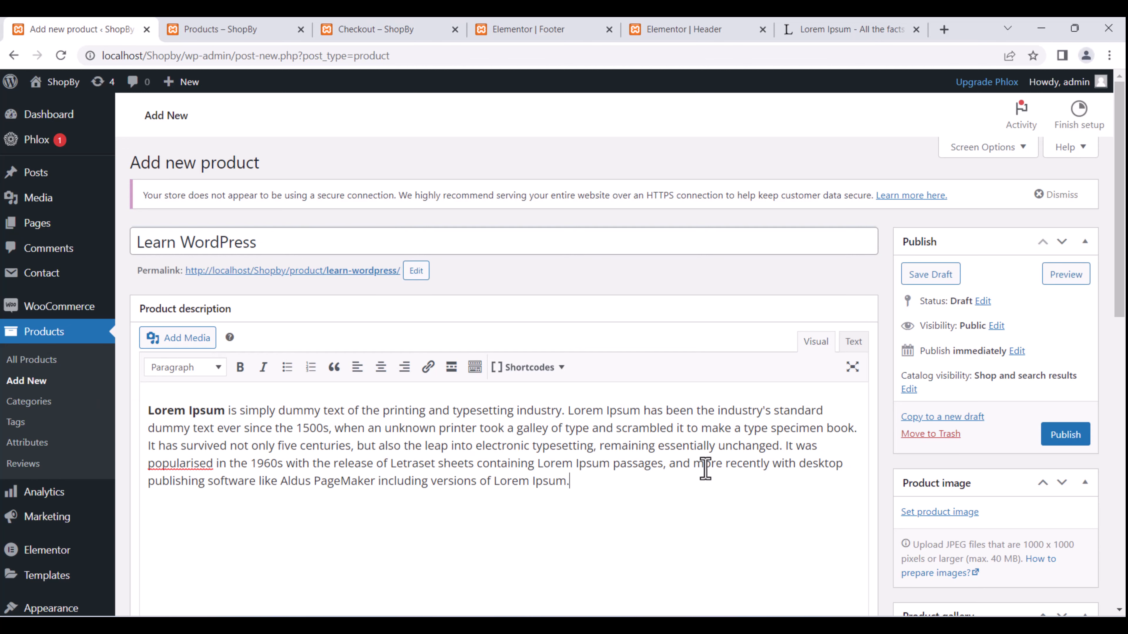
scroll(970, 432, "down", 2)
scroll(970, 428, "down", 2)
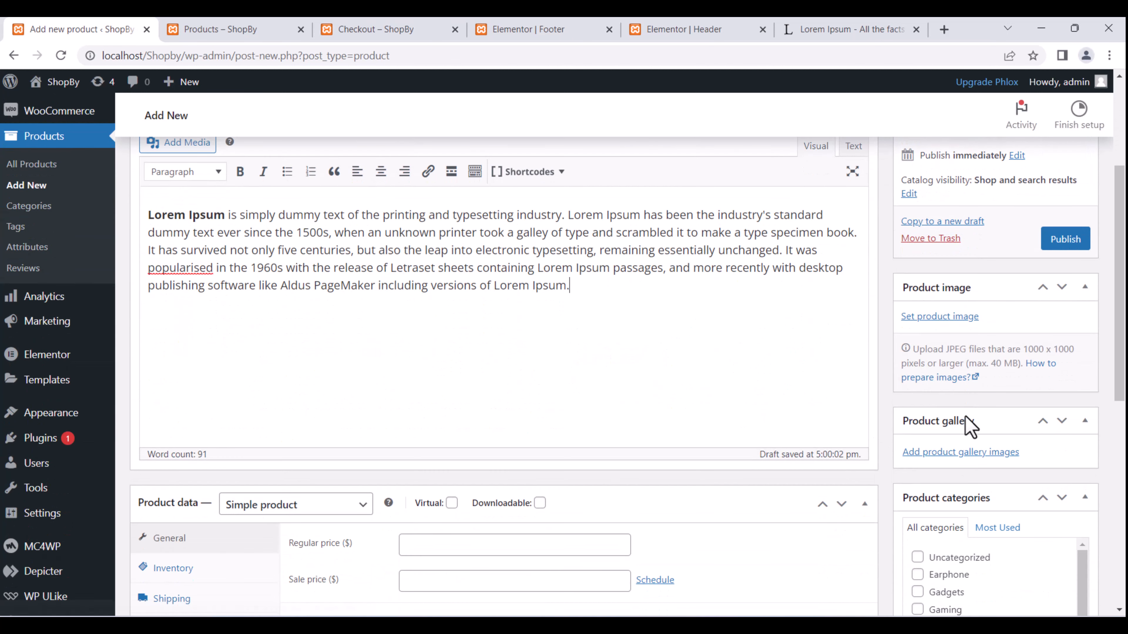
scroll(972, 425, "up", 4)
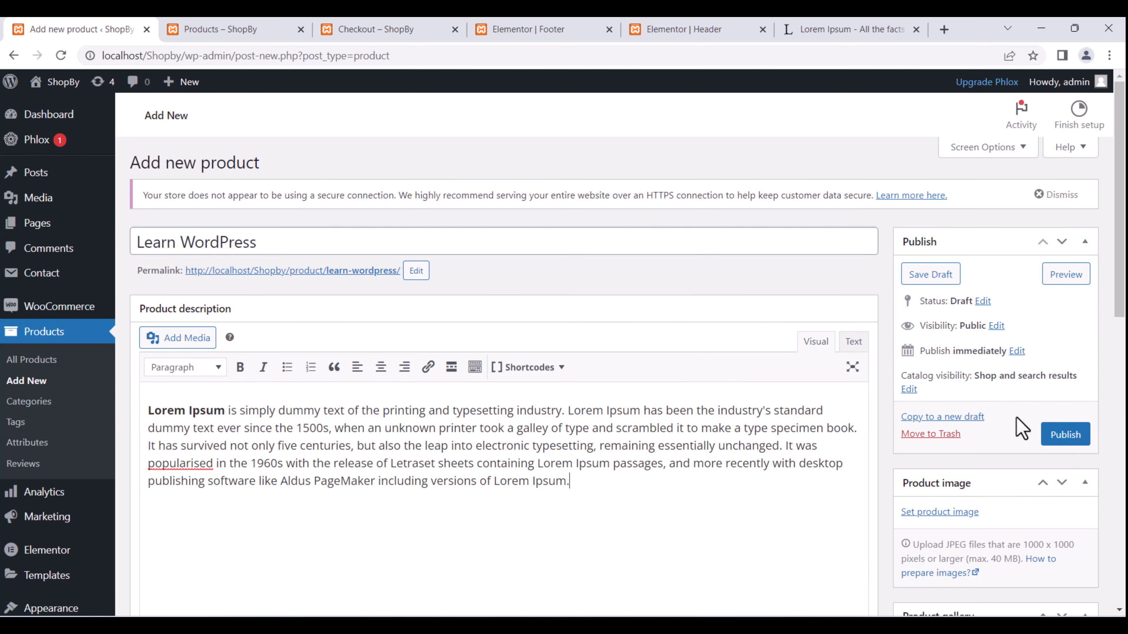
scroll(982, 403, "down", 2)
scroll(977, 411, "down", 4)
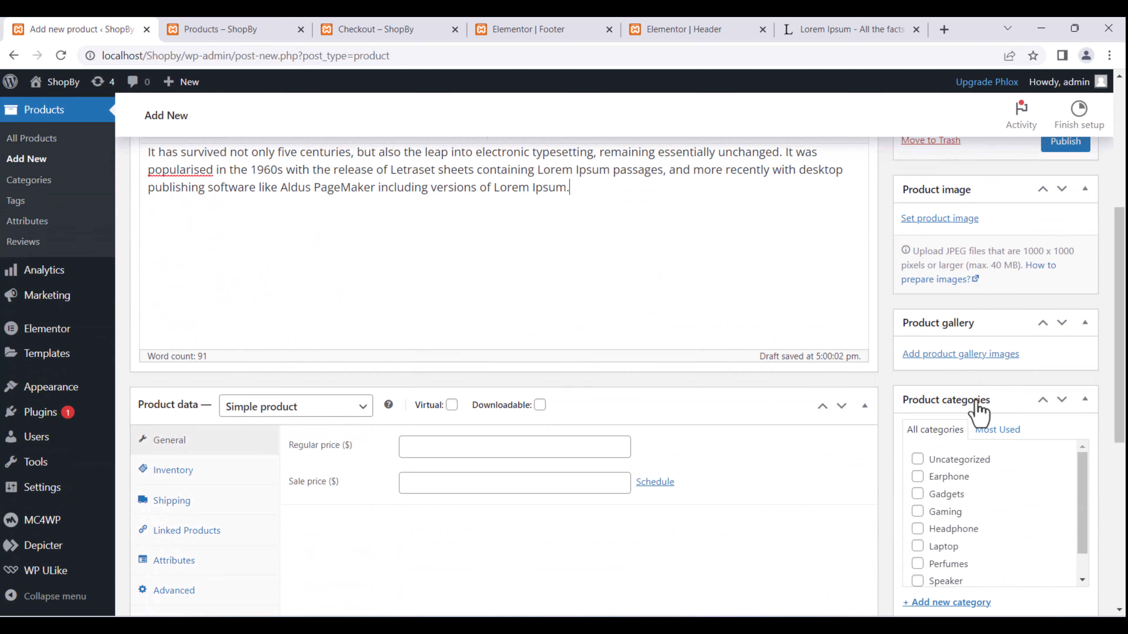
scroll(973, 400, "down", 6)
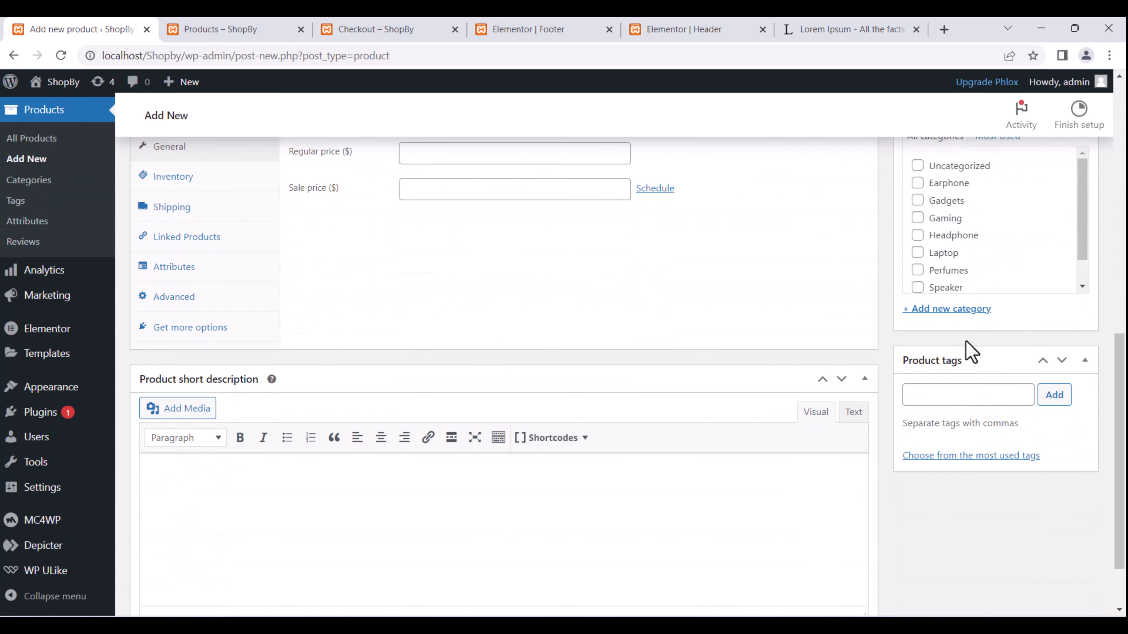
Add a new 'Online Courses' product category and tick it for Learn WordPress.
left_click(968, 311)
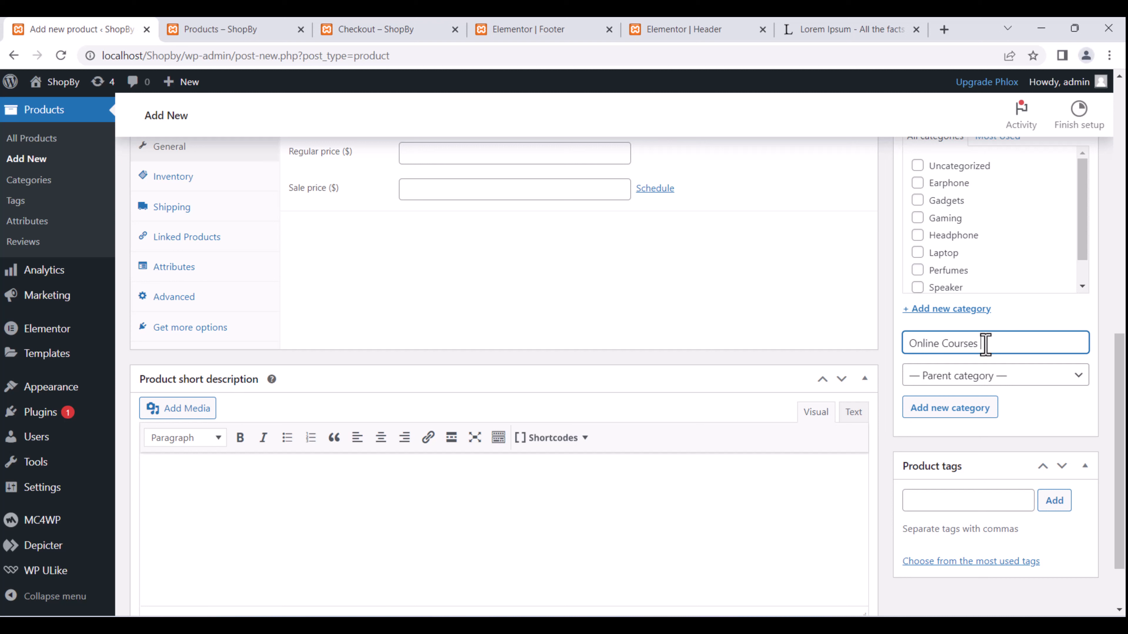
left_click(950, 407)
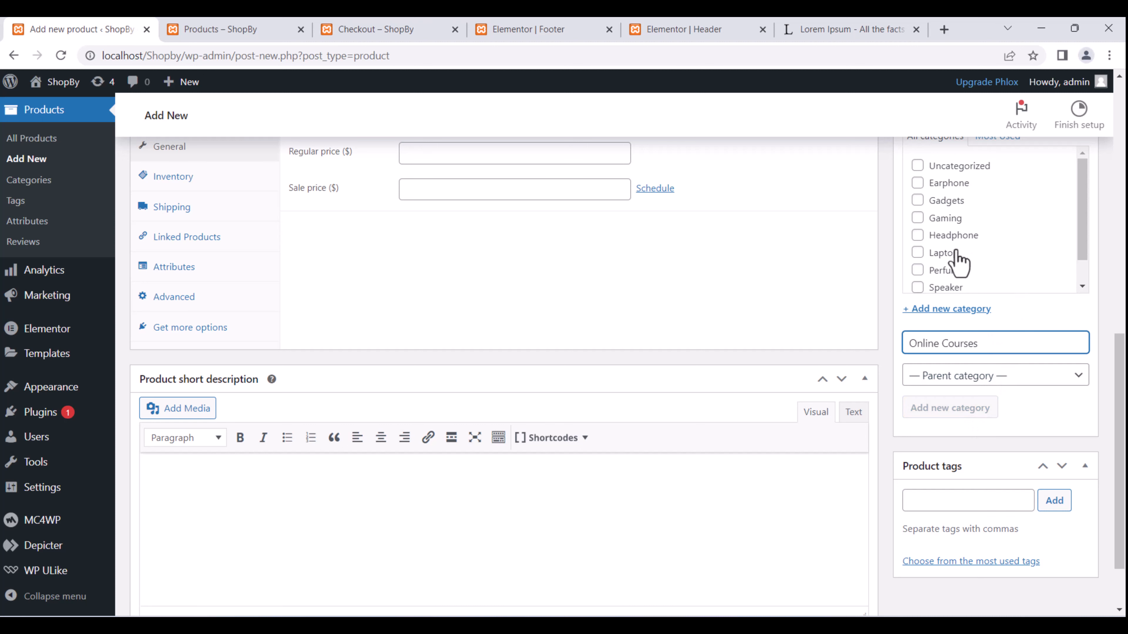
scroll(959, 260, "up", 4)
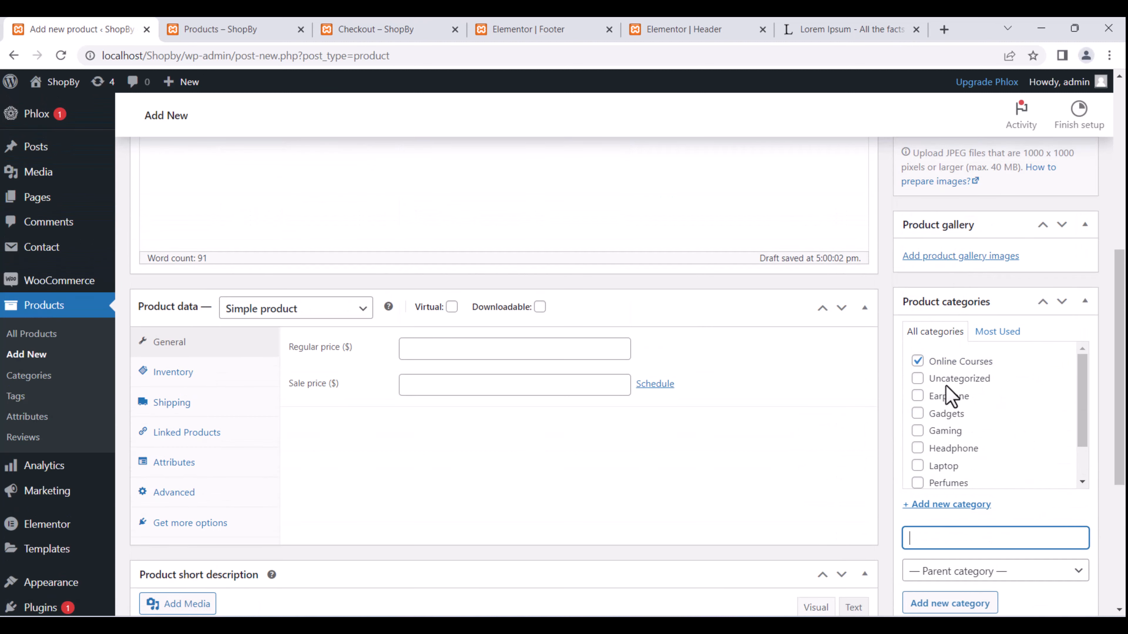
scroll(387, 336, "up", 9)
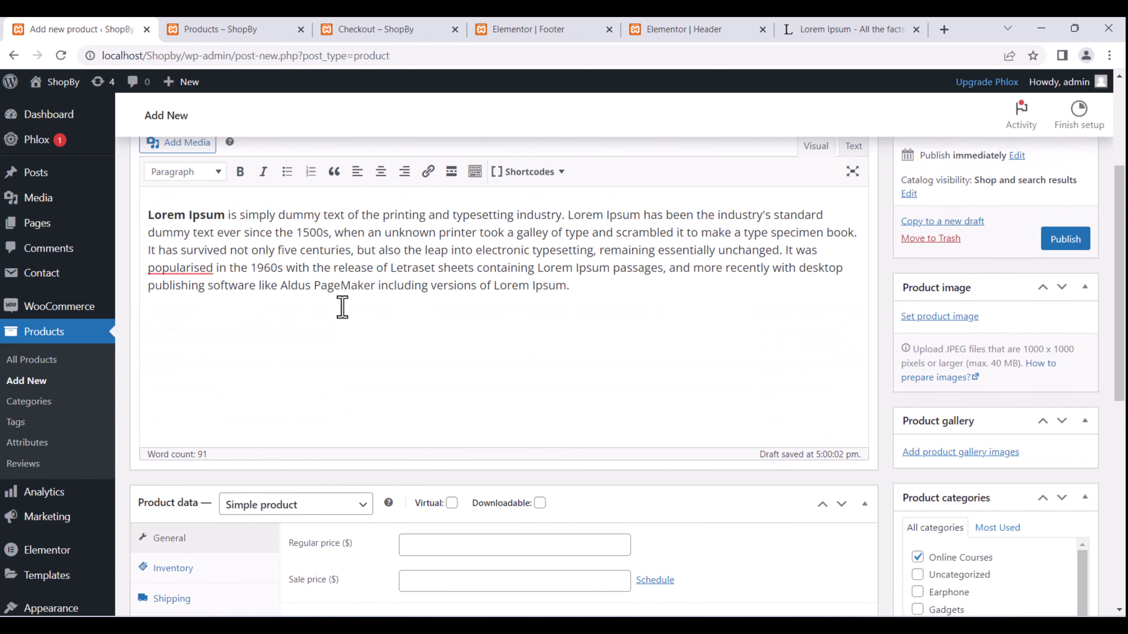
scroll(332, 288, "down", 6)
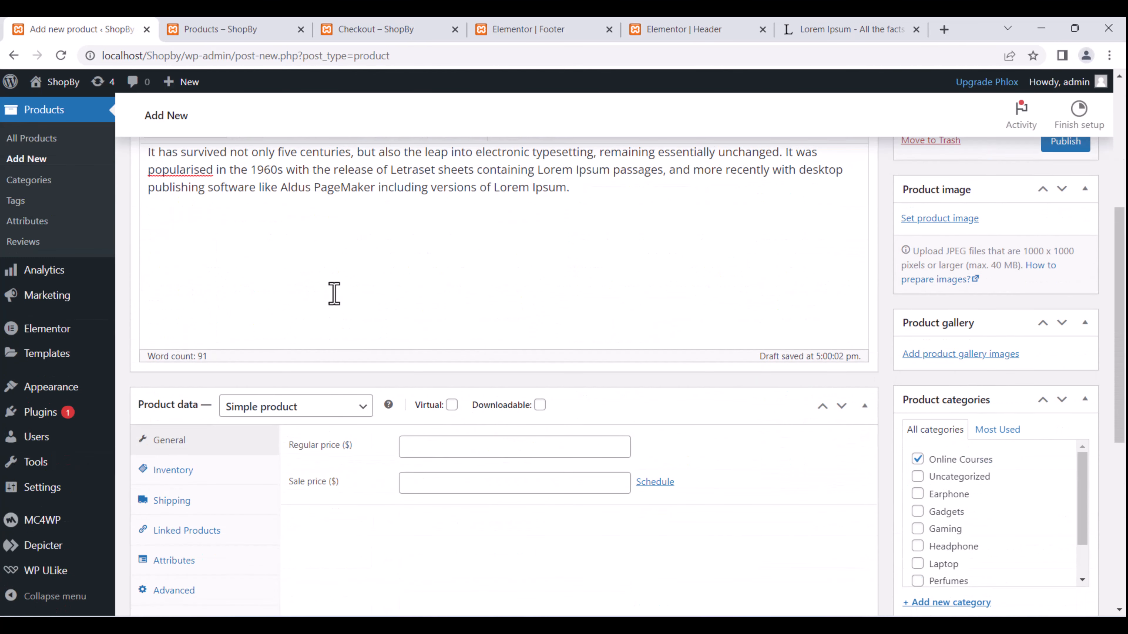
Mark the product as virtual with a $200 regular price and $175 sale price.
left_click(452, 405)
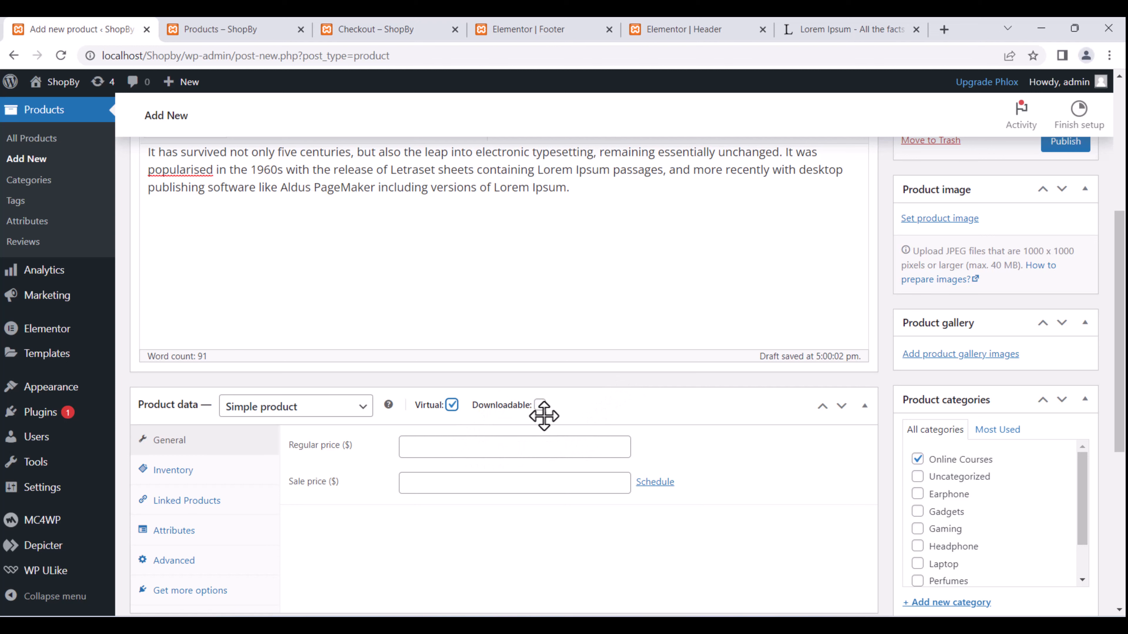
mouse_move(556, 404)
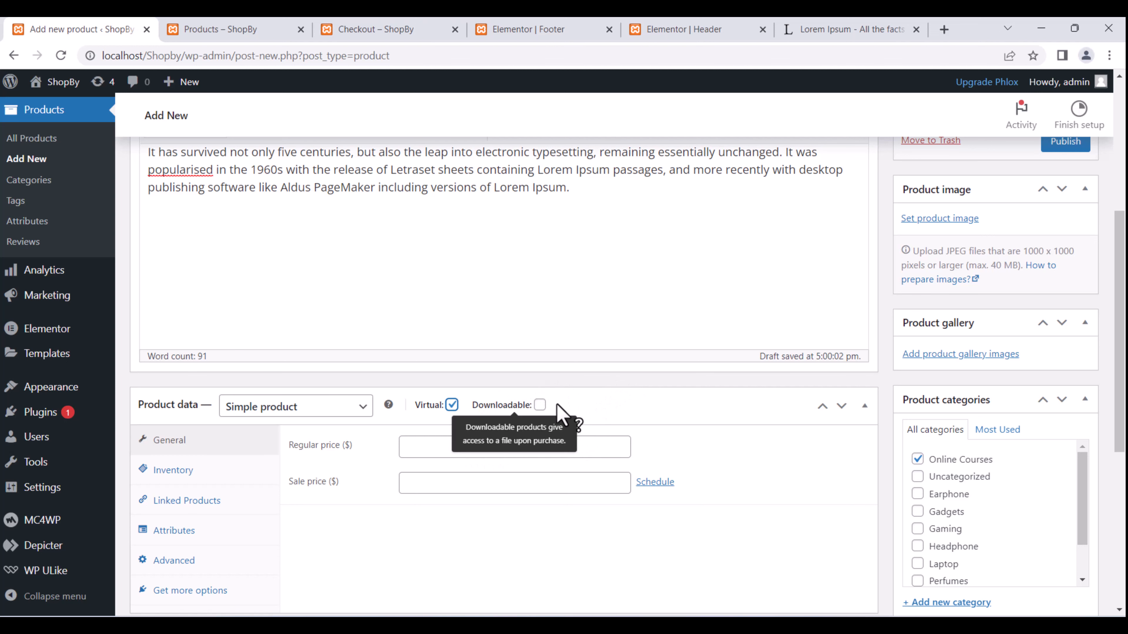
scroll(529, 418, "down", 4)
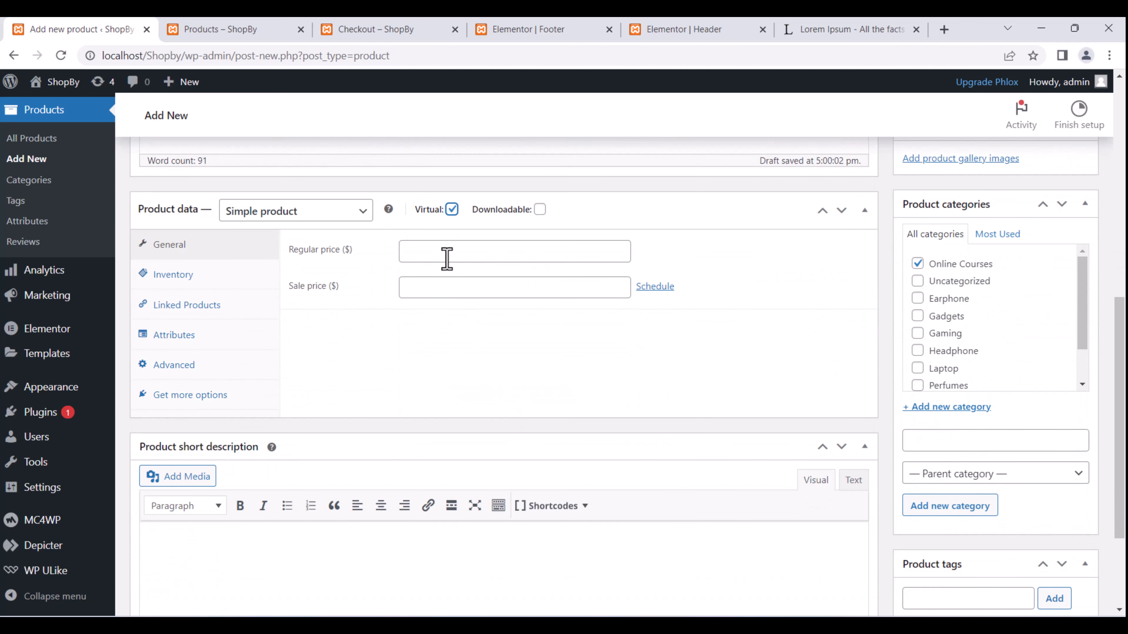
left_click(439, 251)
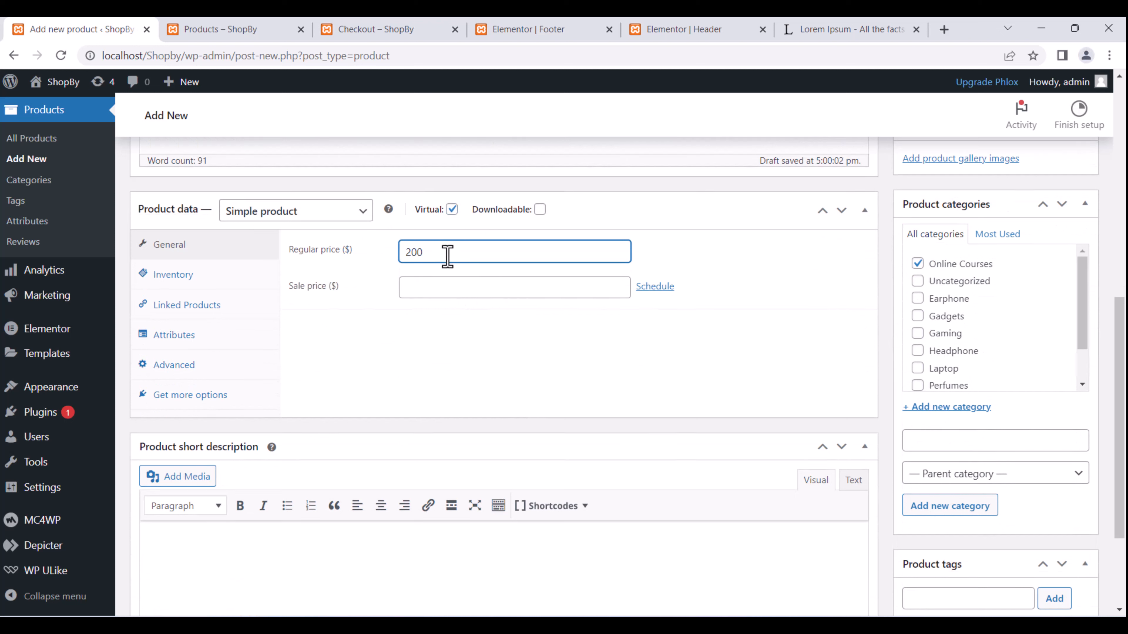
left_click(428, 284)
type("175")
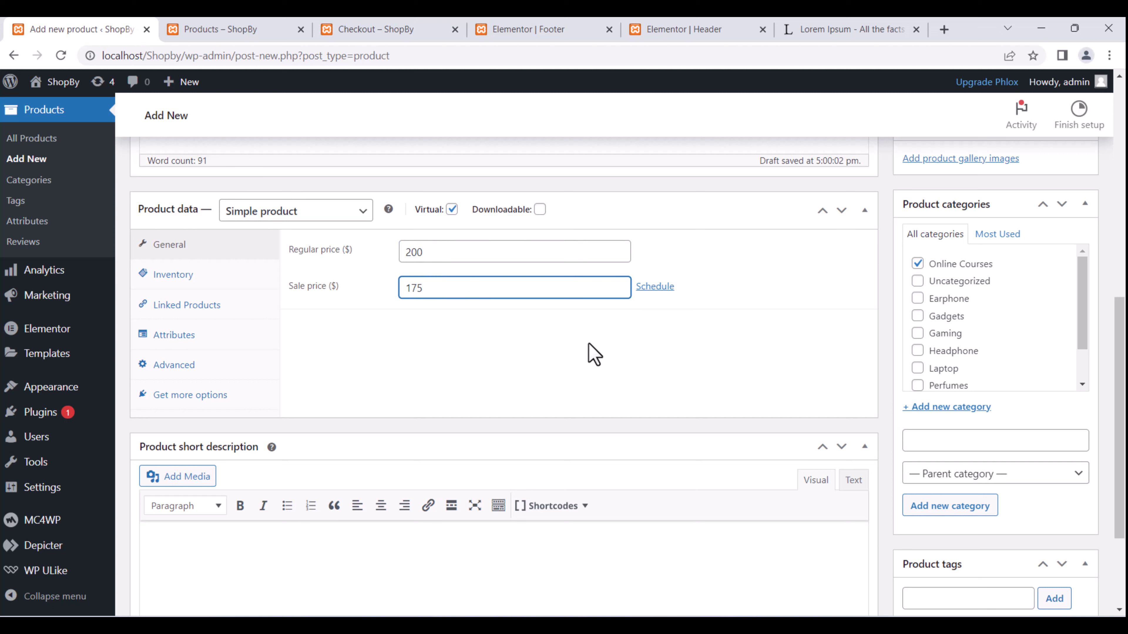
Review the Inventory settings and product type list, keeping it a Simple product.
left_click(194, 281)
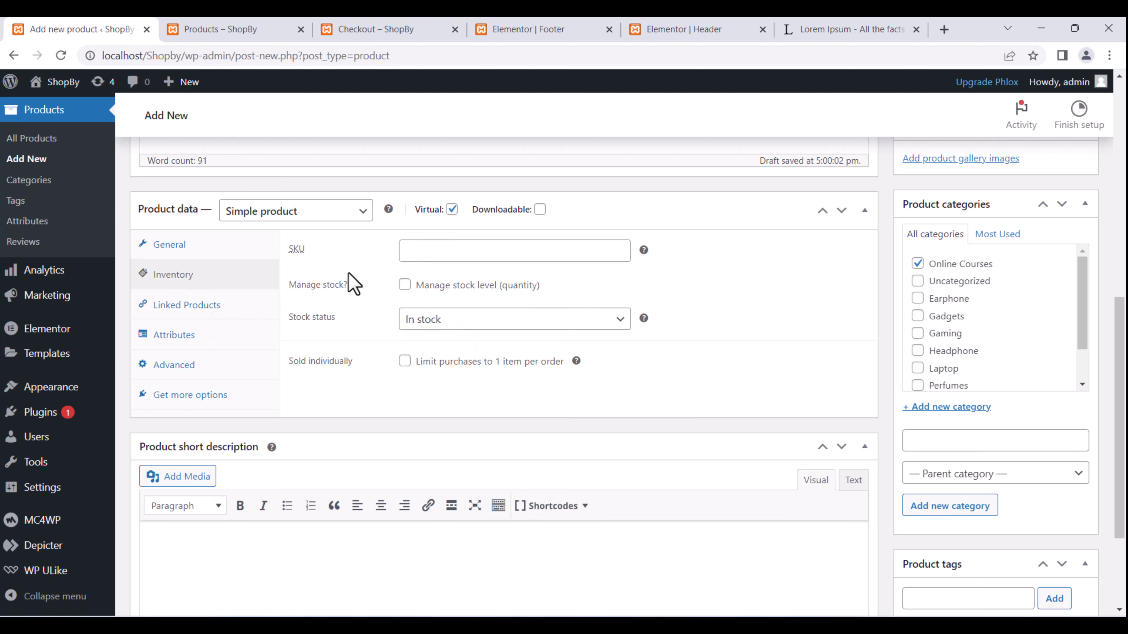
left_click(312, 216)
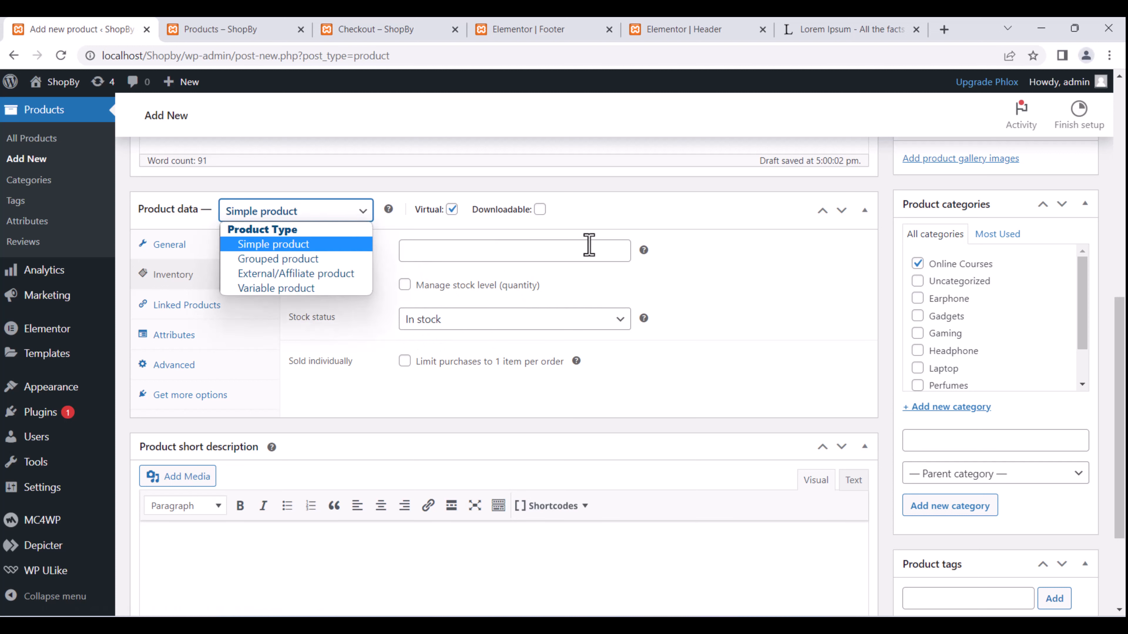
left_click(636, 226)
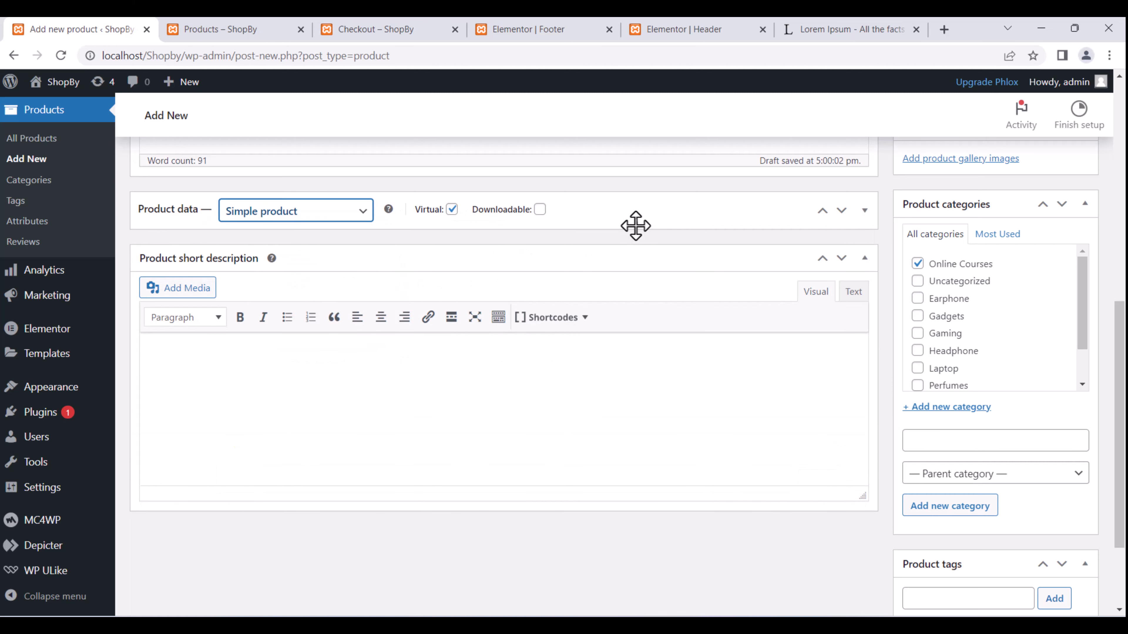
left_click(636, 226)
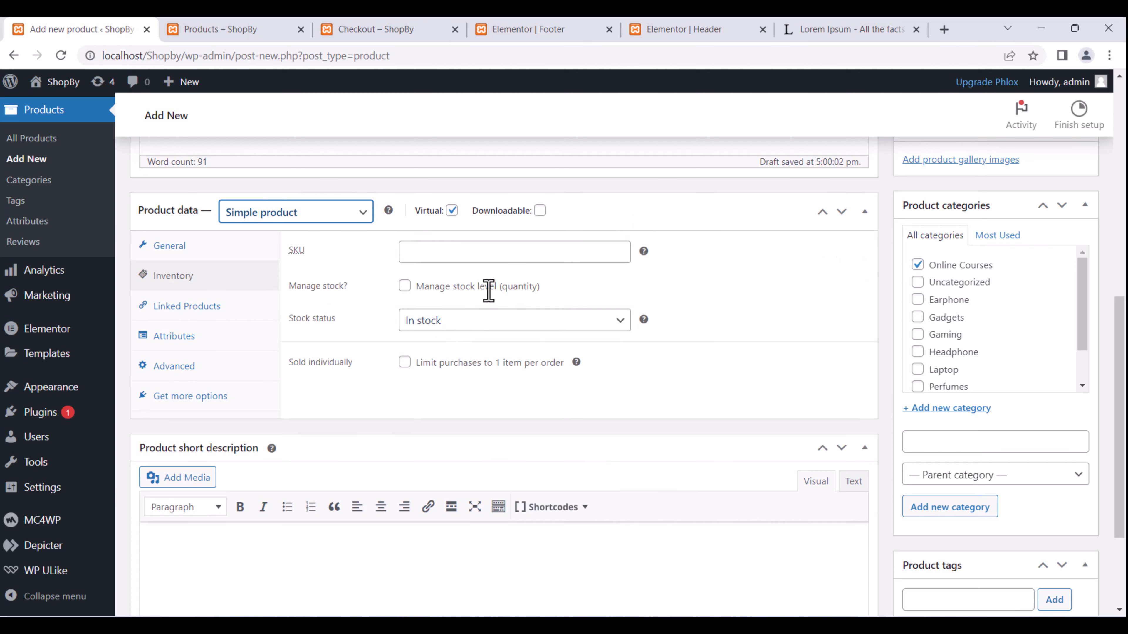
scroll(491, 295, "up", 5)
scroll(489, 292, "up", 2)
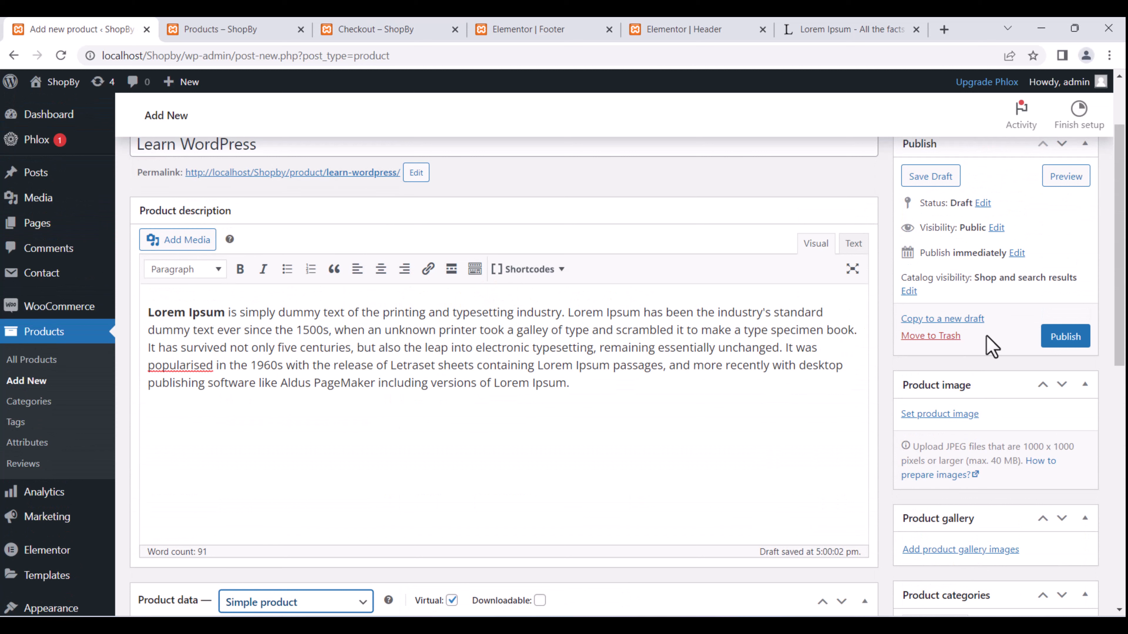
scroll(949, 371, "down", 4)
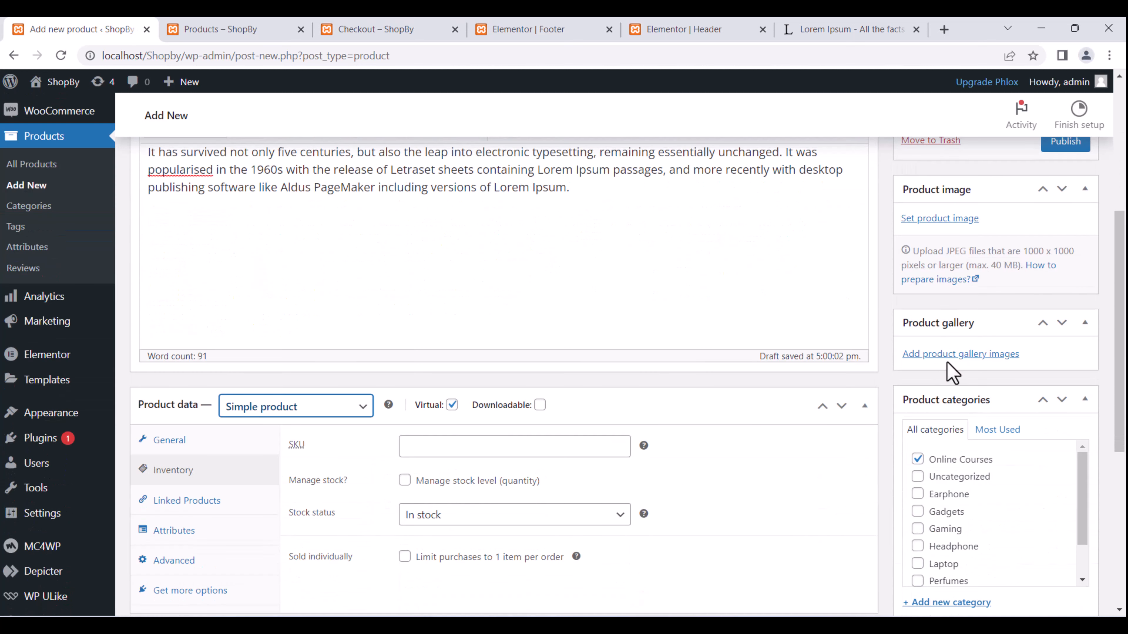
Set Laptop.png from the Media Library as the product image.
left_click(944, 218)
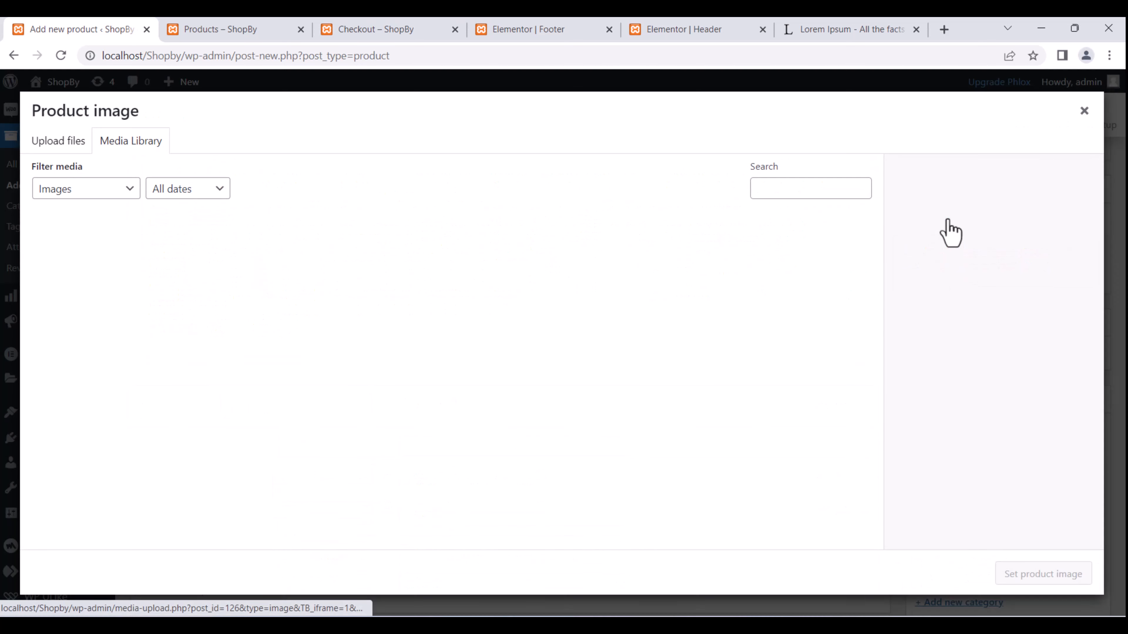
left_click(320, 349)
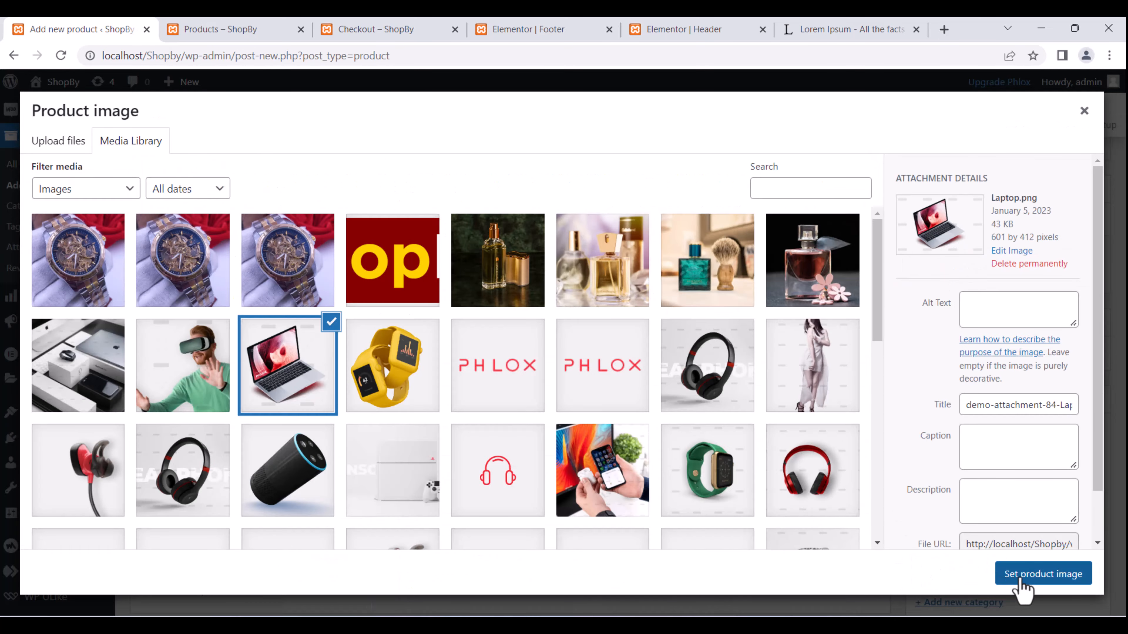
left_click(1019, 576)
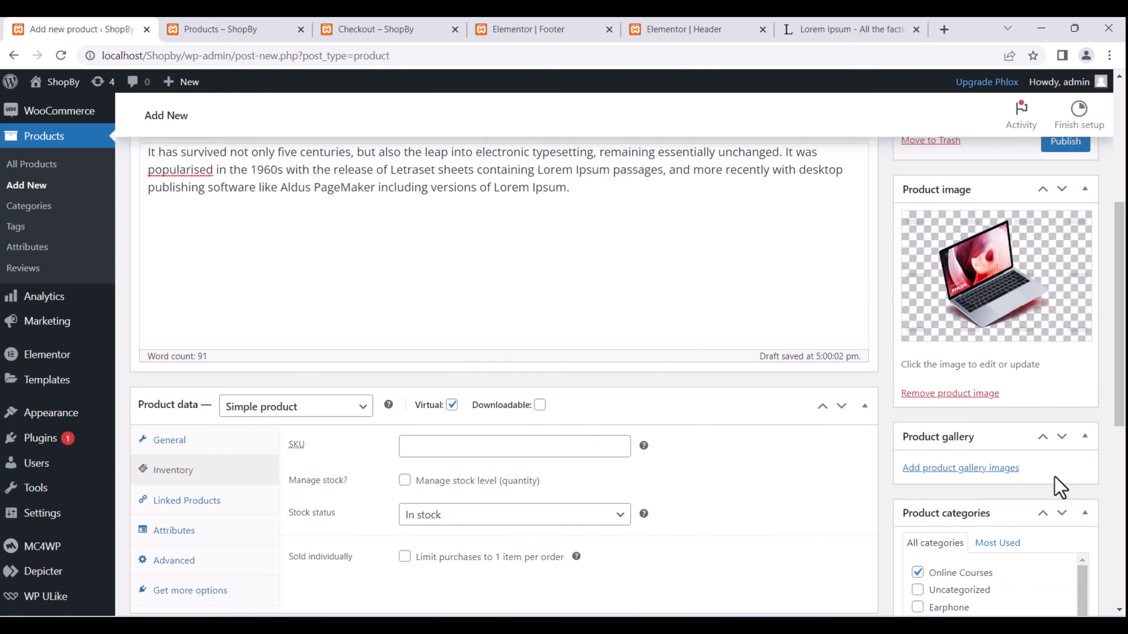
scroll(1019, 442, "down", 9)
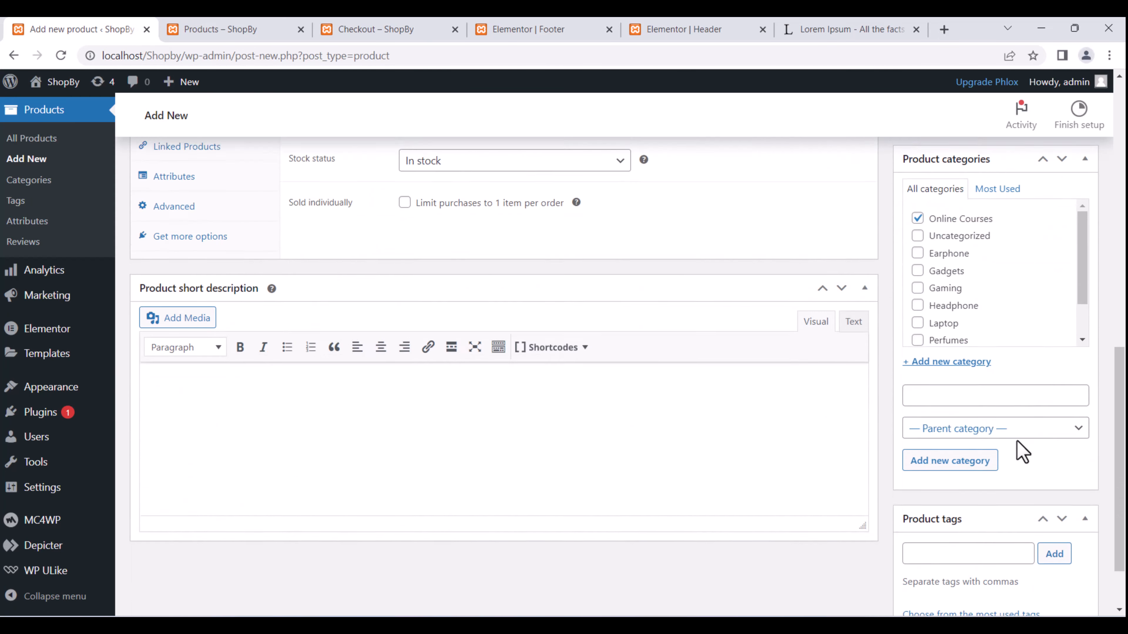
scroll(1006, 399, "up", 10)
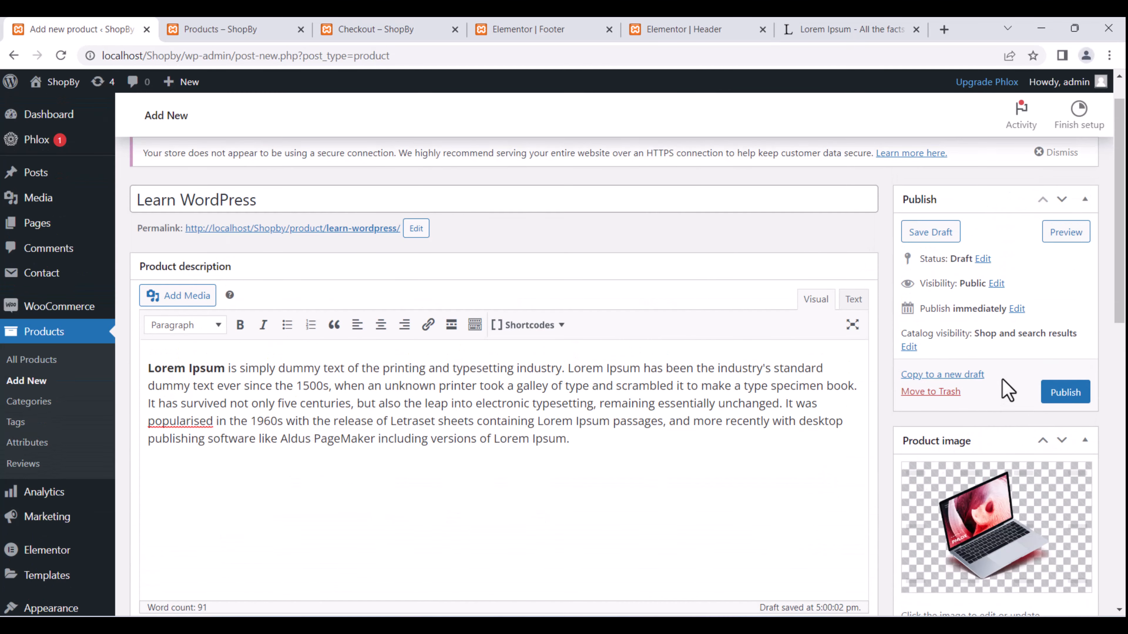
Publish Learn WordPress and confirm the Product published notice.
left_click(1074, 392)
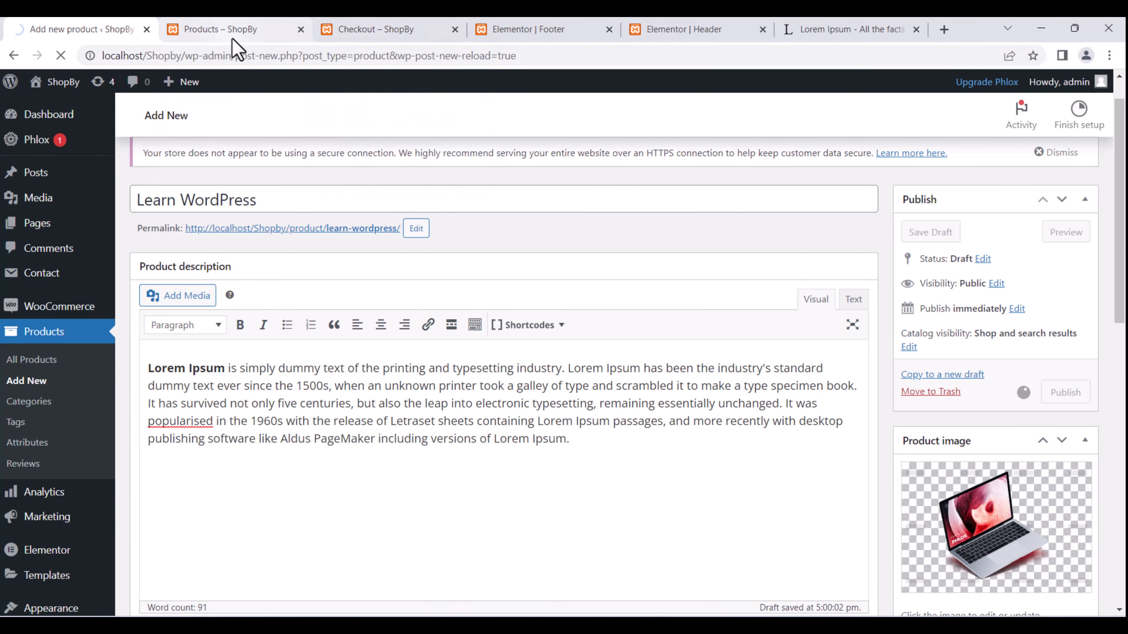
mouse_move(245, 33)
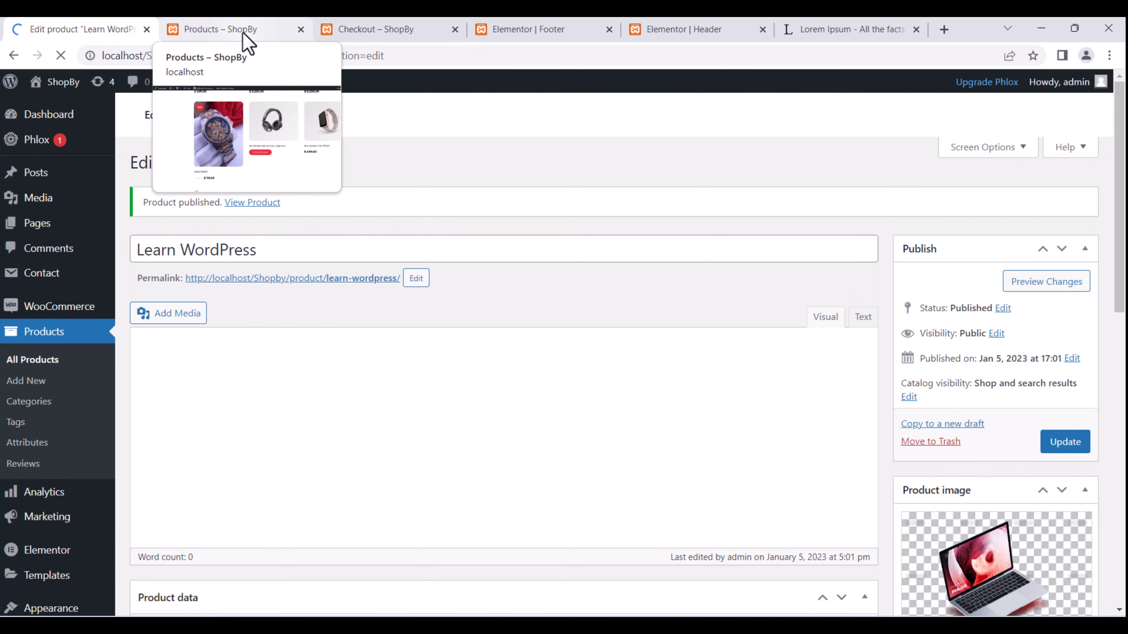
Reload the ShopBy shop page so the new Learn WordPress product appears.
left_click(243, 32)
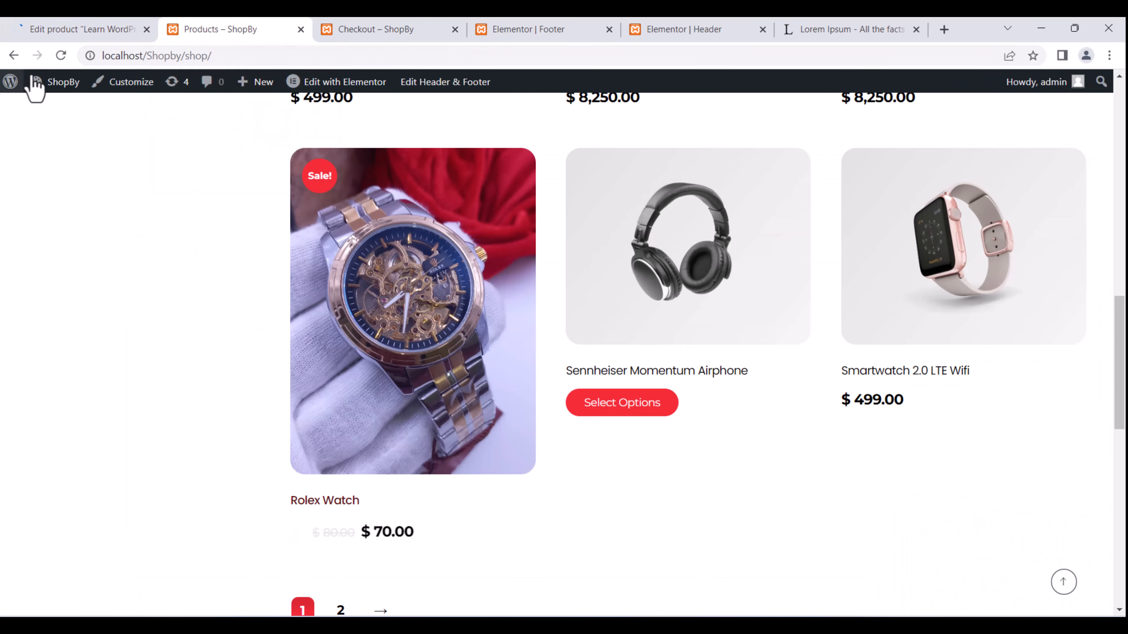
left_click(61, 56)
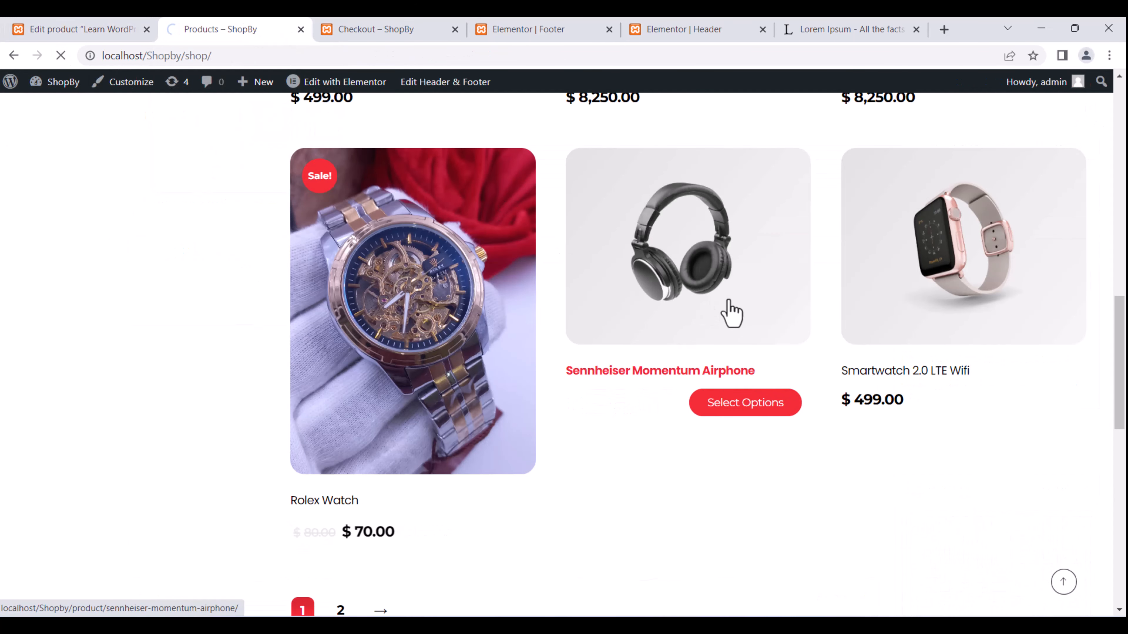
scroll(729, 298, "up", 9)
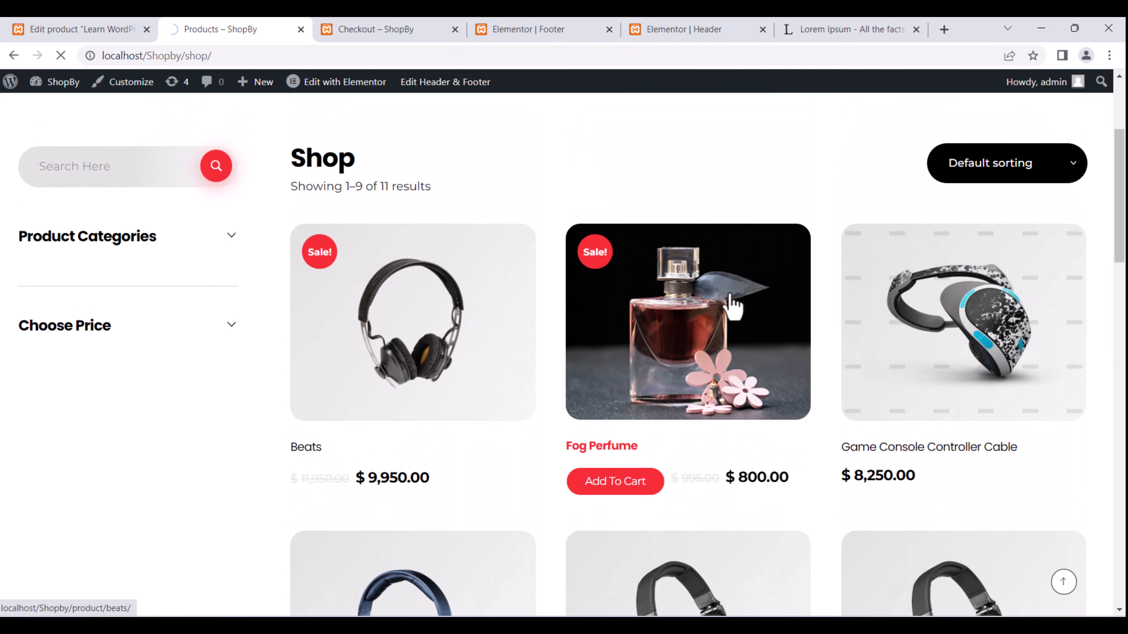
scroll(732, 305, "down", 8)
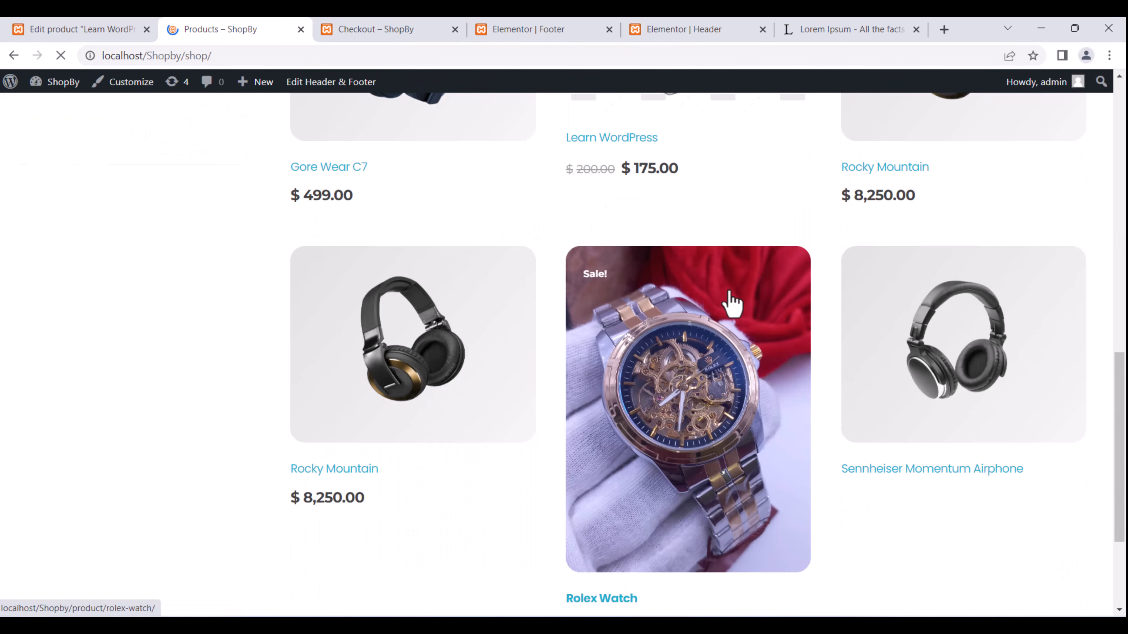
scroll(729, 299, "down", 2)
scroll(729, 289, "up", 8)
scroll(693, 327, "down", 1)
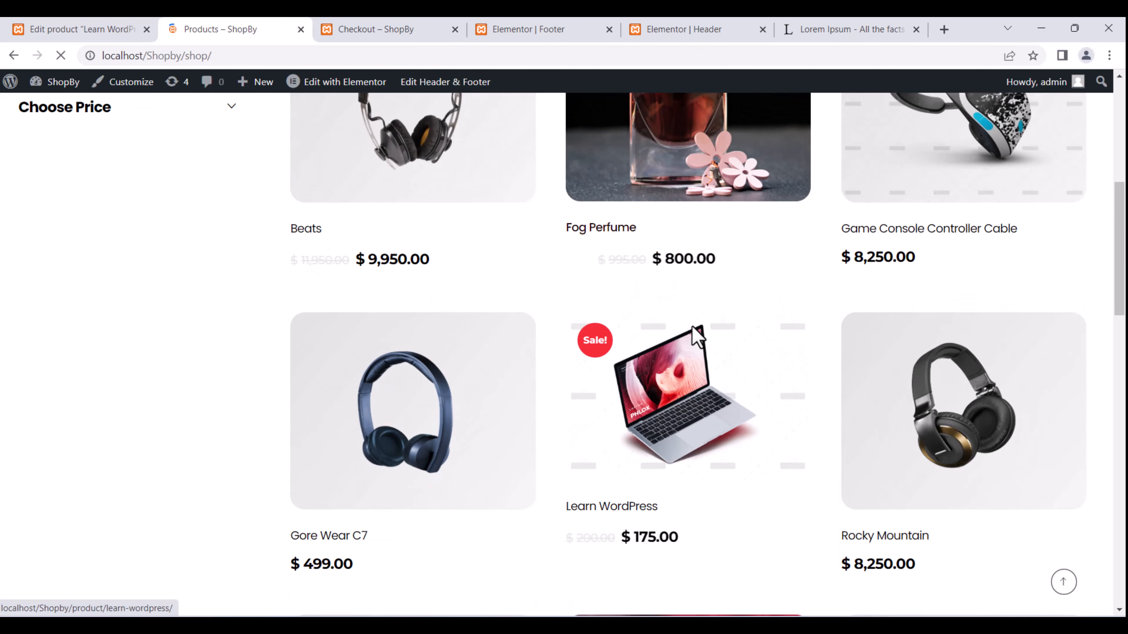
scroll(697, 336, "down", 3)
Open the Learn WordPress product page showing the Sale badge and $175.00 price.
left_click(589, 387)
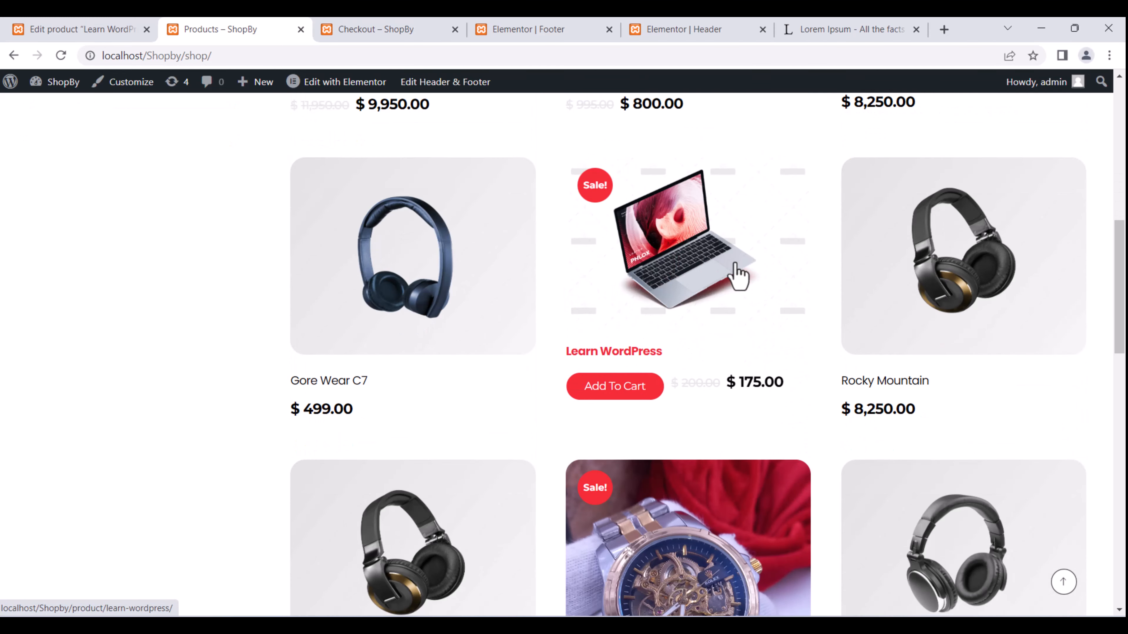
left_click(722, 249)
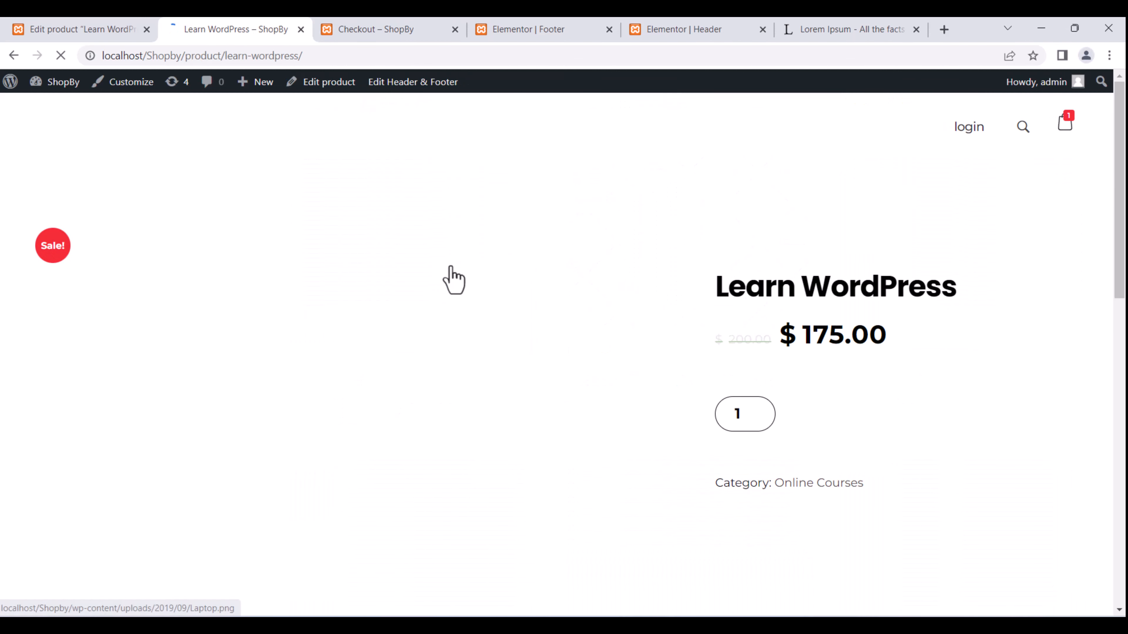
scroll(450, 267, "down", 2)
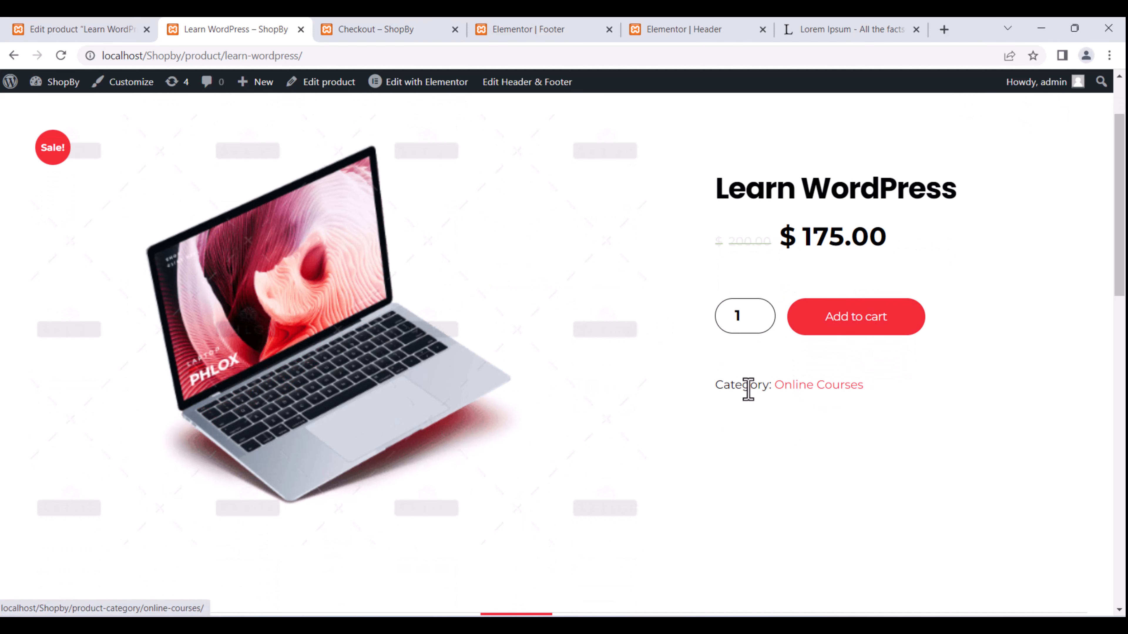
left_click_drag(776, 389, 857, 390)
scroll(853, 319, "up", 2)
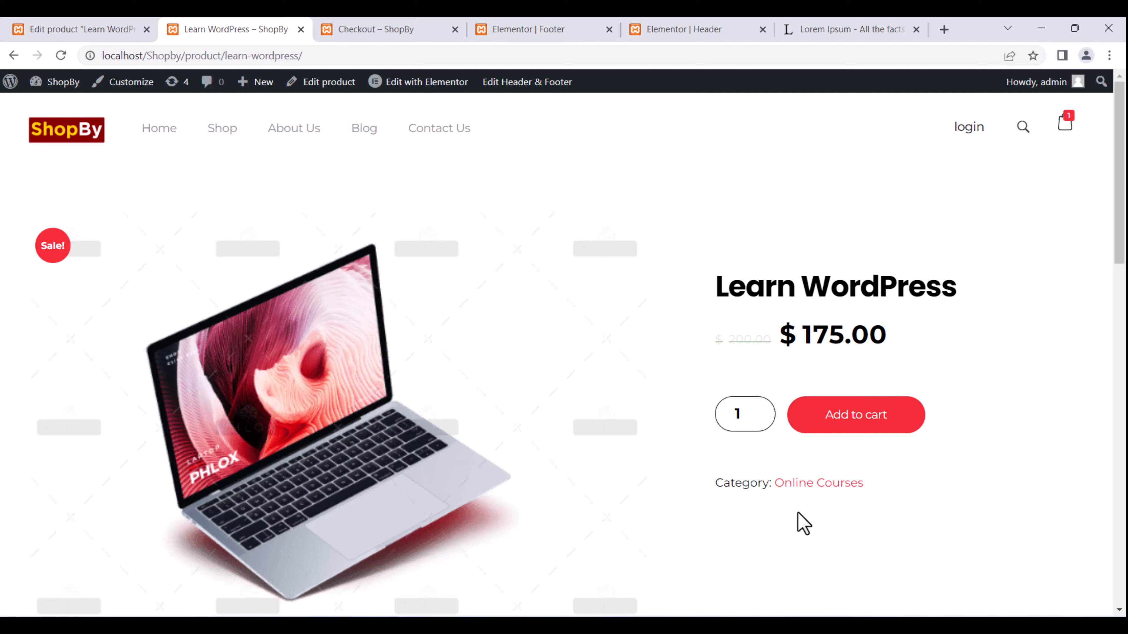
scroll(751, 335, "down", 1)
scroll(748, 329, "down", 2)
Add Learn WordPress to the cart beside the Rolex Watch ($245.00 subtotal) and proceed to checkout.
left_click(877, 317)
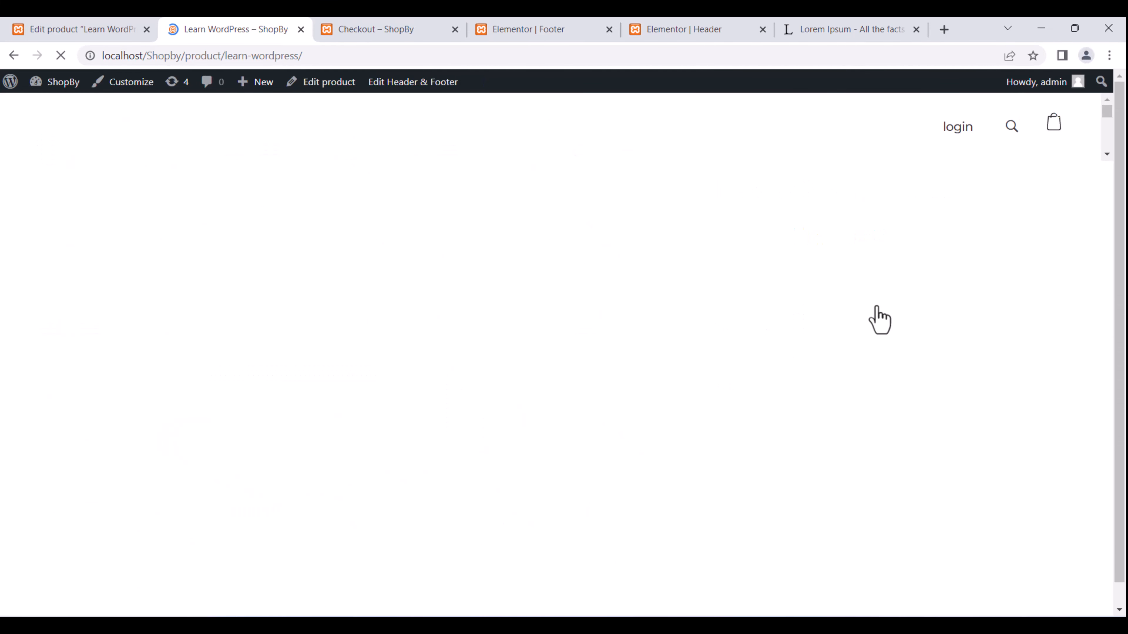
scroll(599, 307, "down", 8)
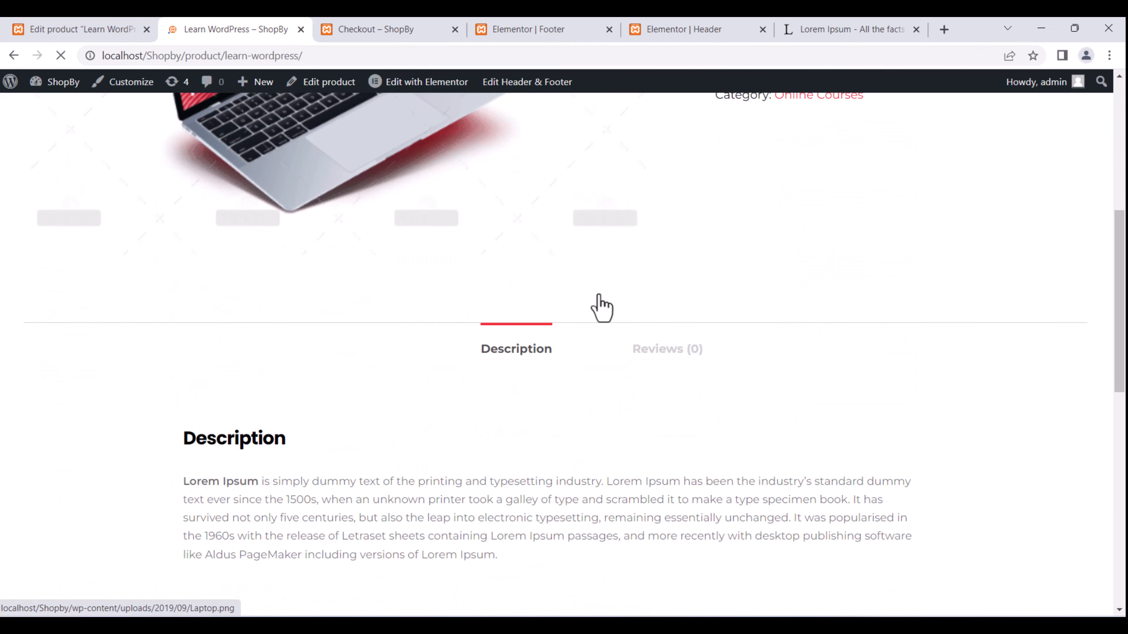
scroll(600, 307, "down", 2)
scroll(599, 305, "up", 12)
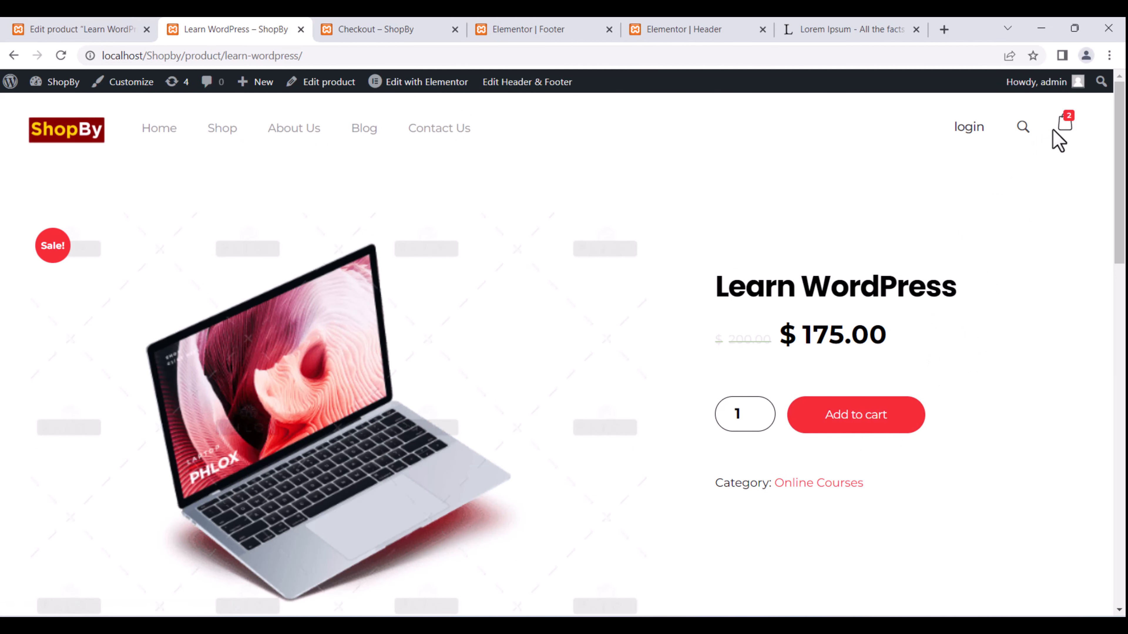
mouse_move(1063, 133)
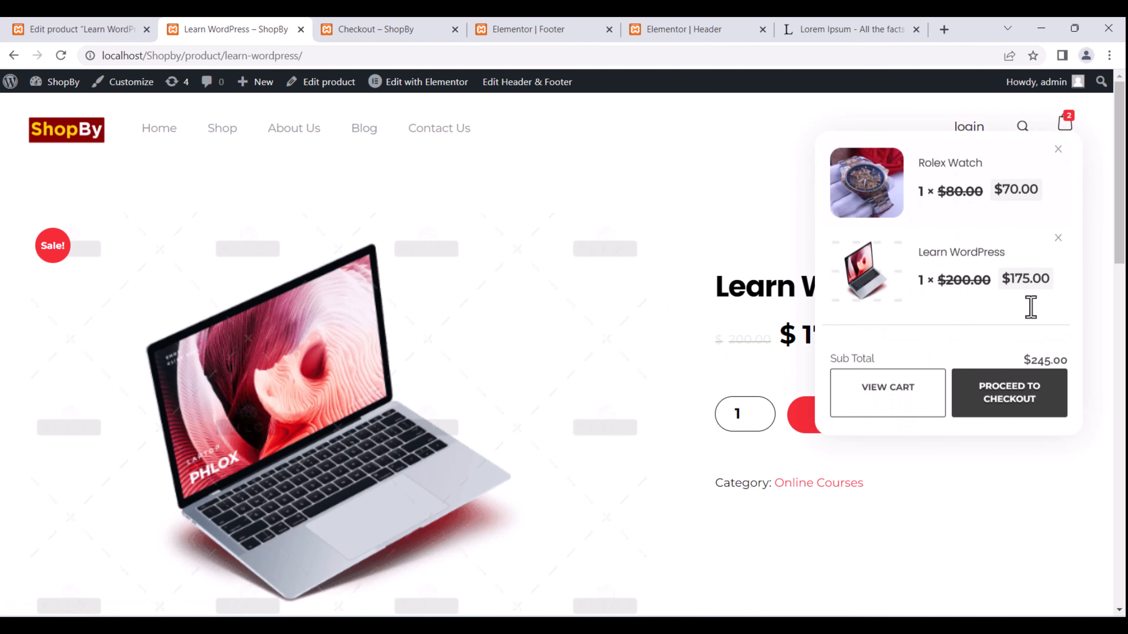
left_click(1019, 389)
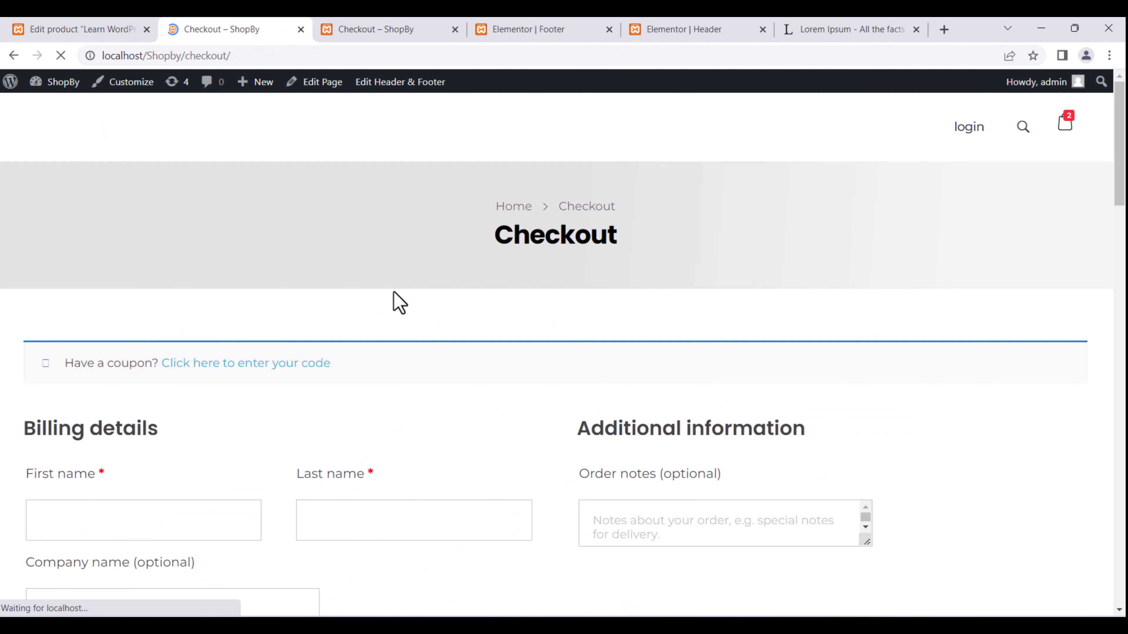
Look over the checkout page, then go back to the Learn WordPress product page.
scroll(393, 303, "down", 4)
scroll(394, 299, "down", 3)
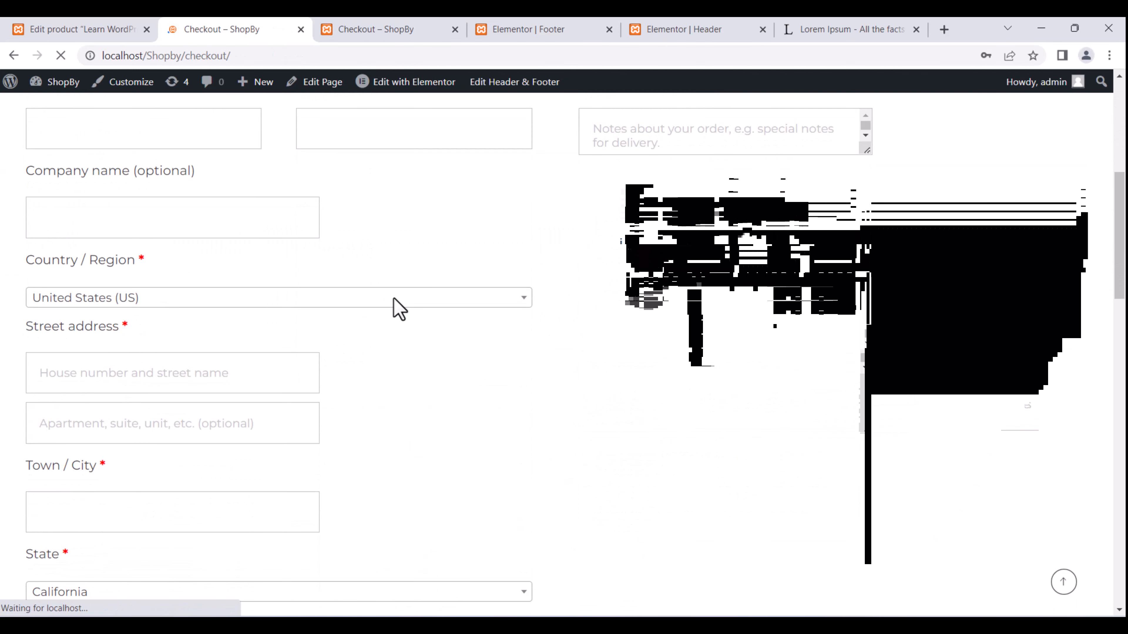
scroll(393, 300, "down", 3)
scroll(396, 311, "down", 4)
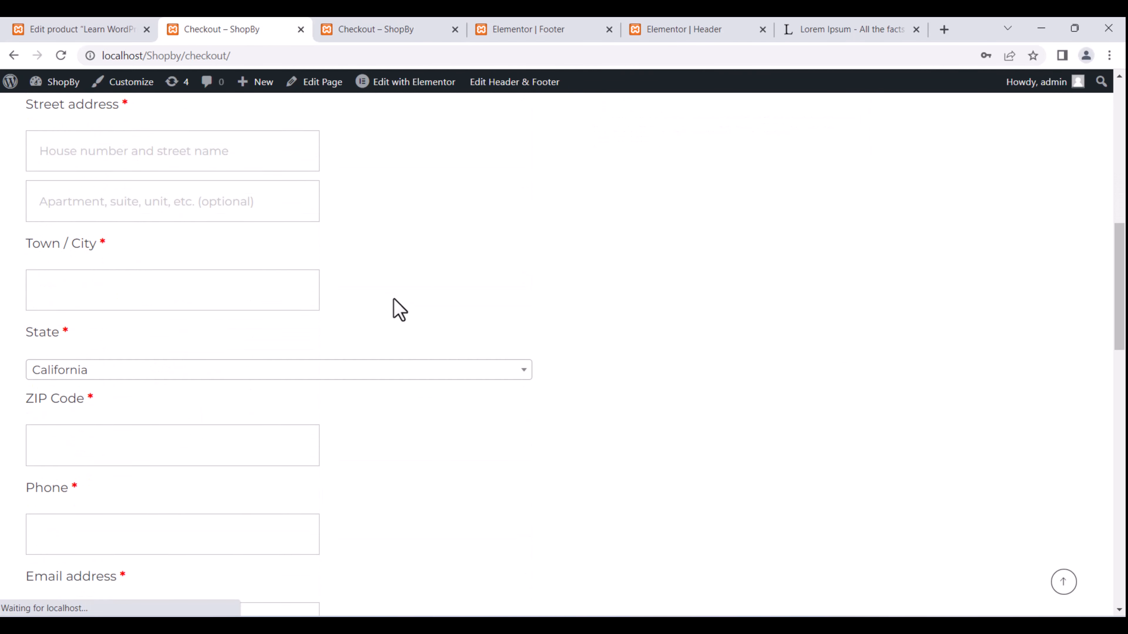
scroll(399, 310, "down", 7)
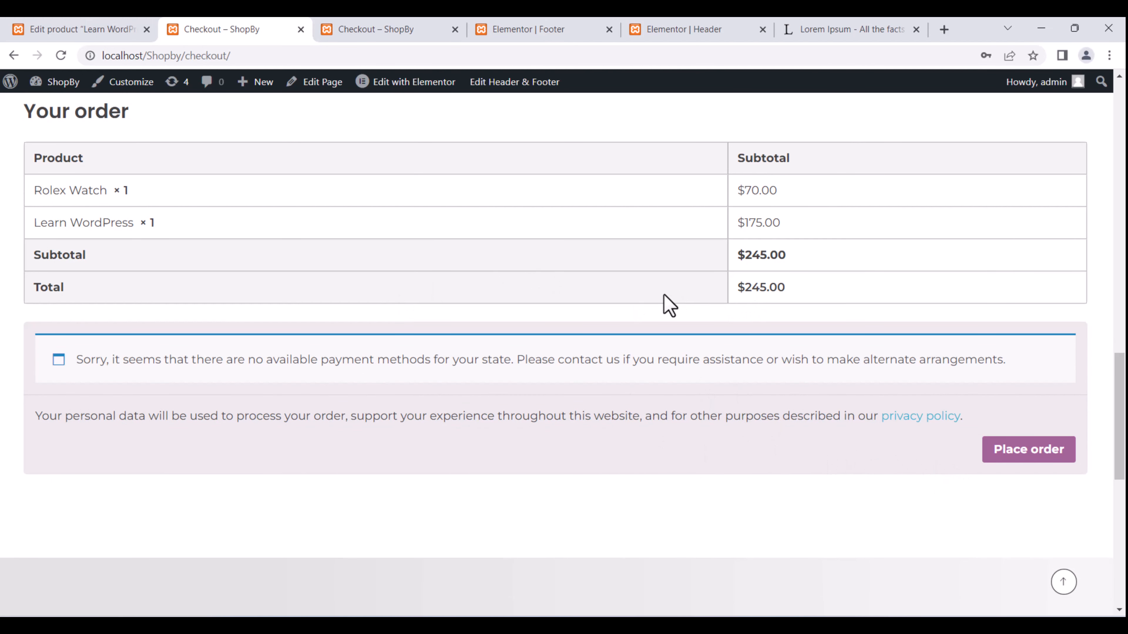
scroll(666, 305, "up", 15)
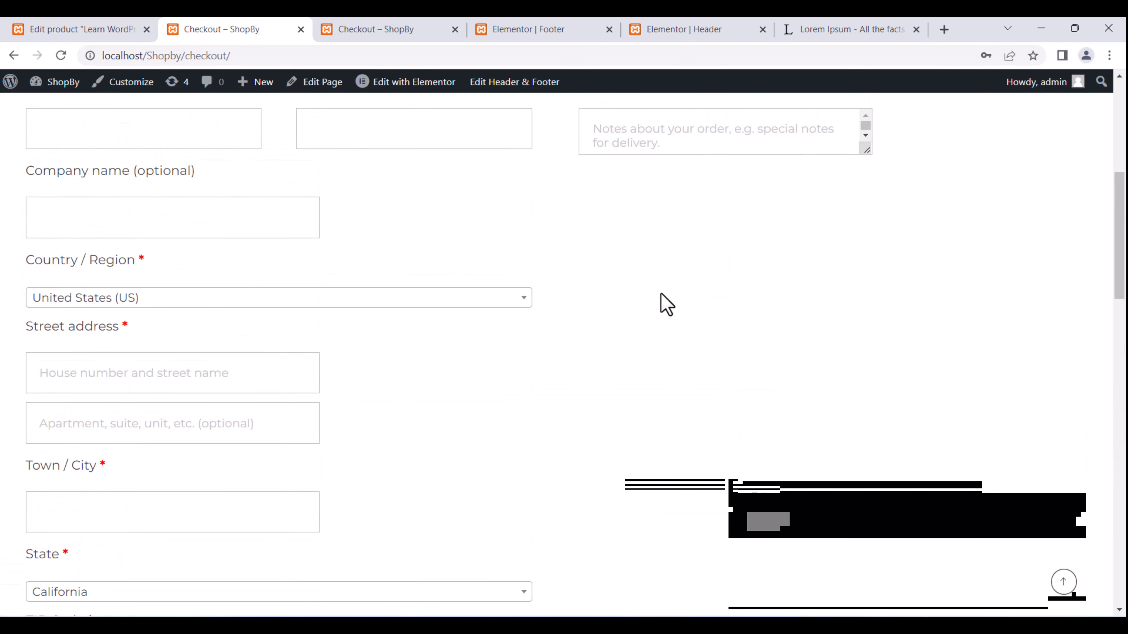
scroll(666, 304, "down", 12)
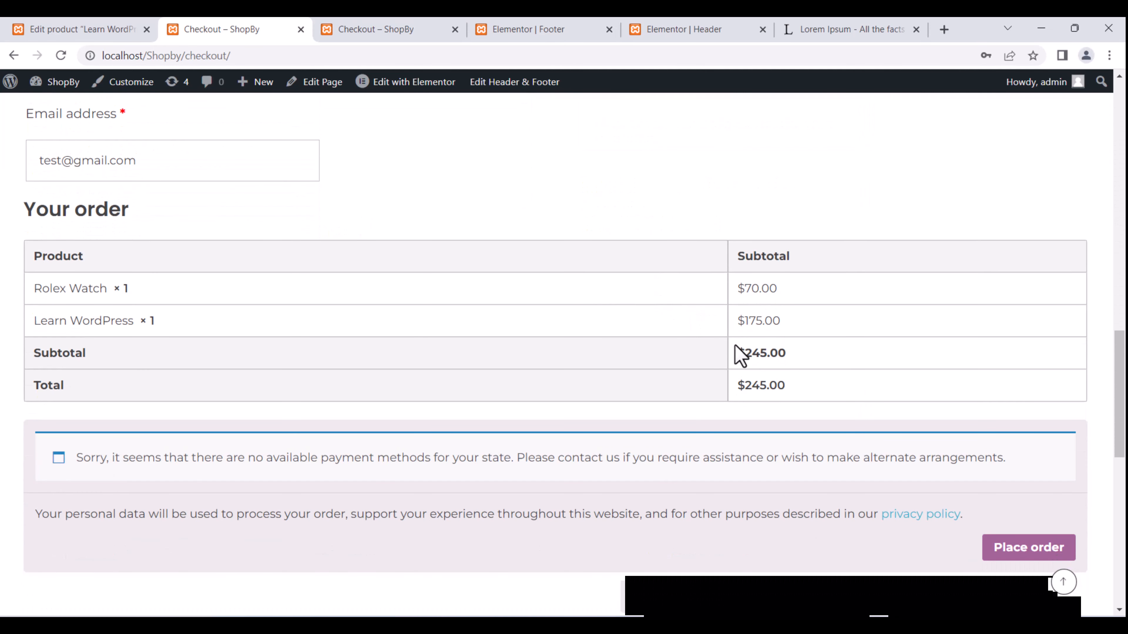
scroll(446, 354, "up", 15)
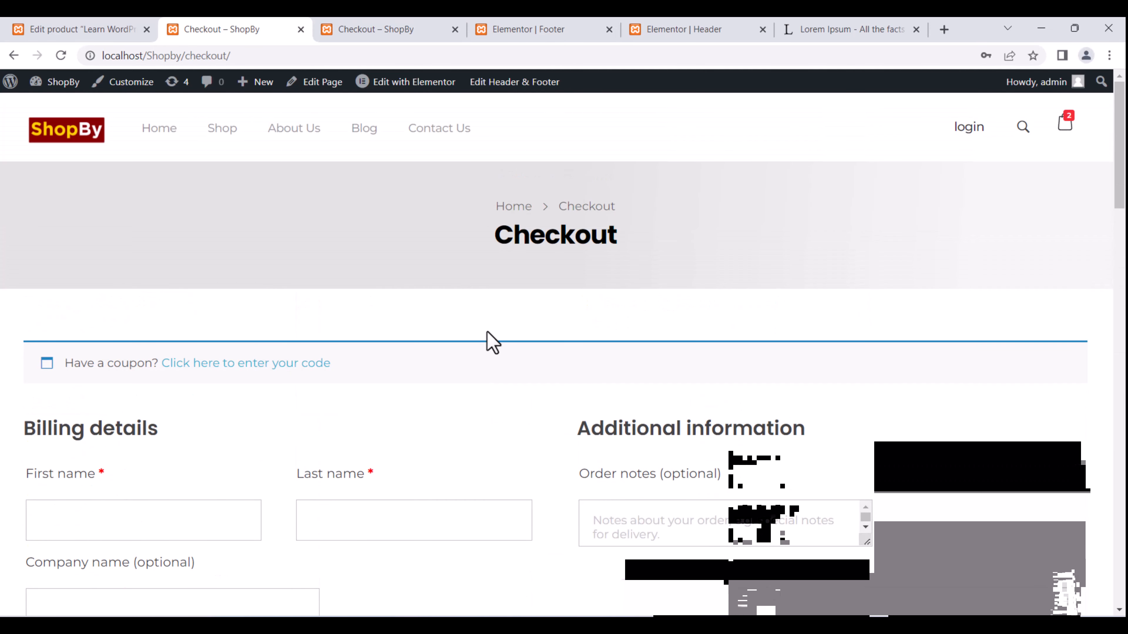
scroll(492, 342, "down", 12)
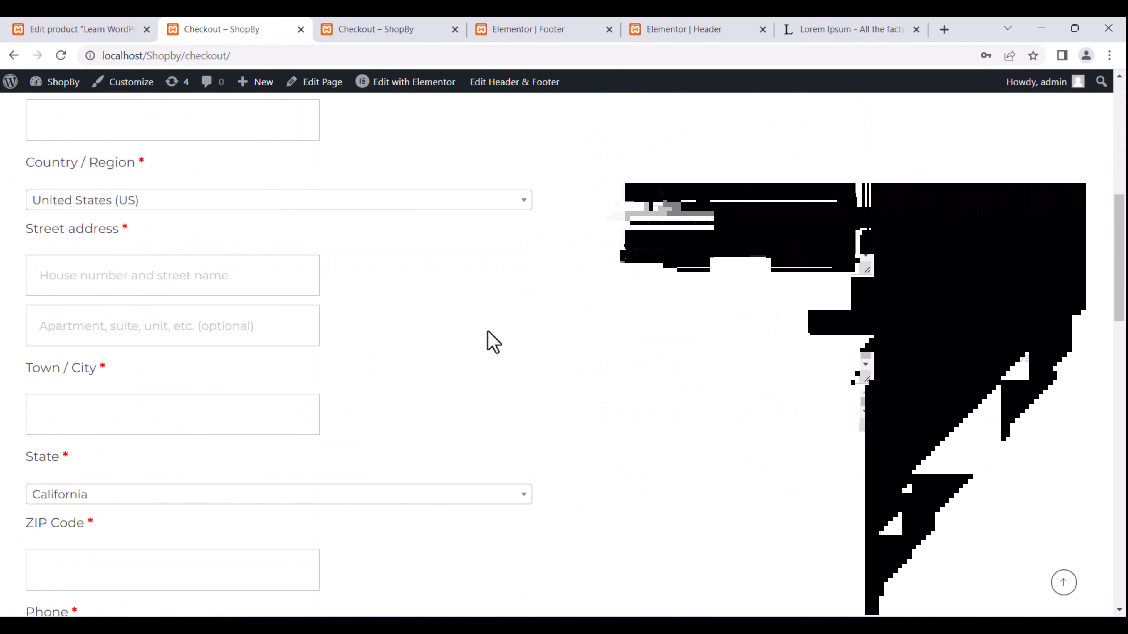
scroll(492, 342, "down", 3)
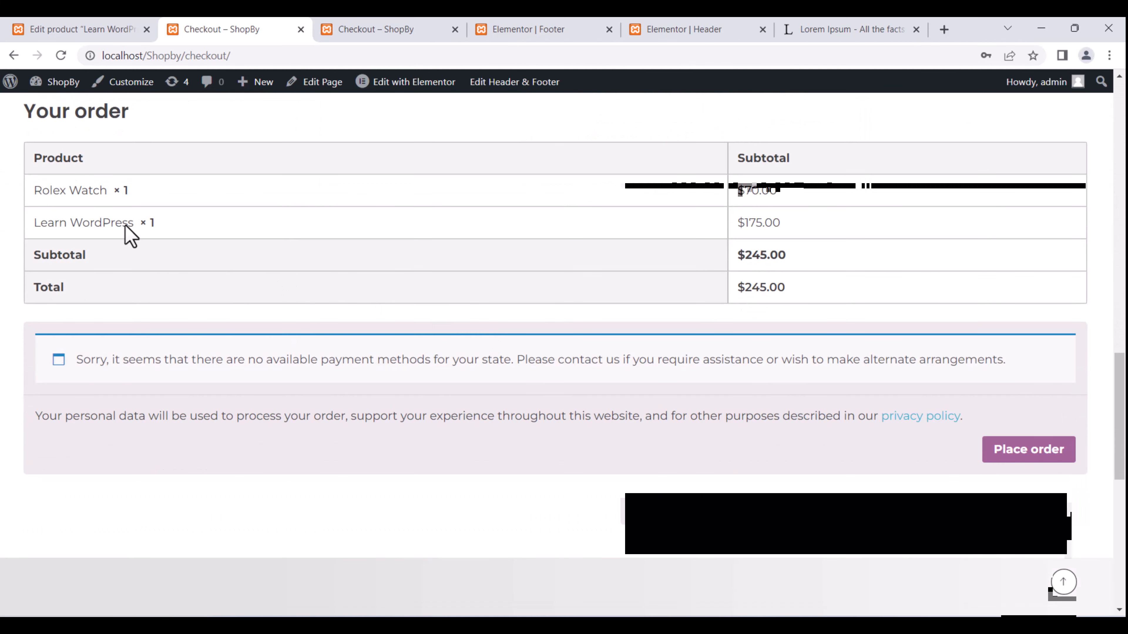
scroll(650, 242, "down", 6)
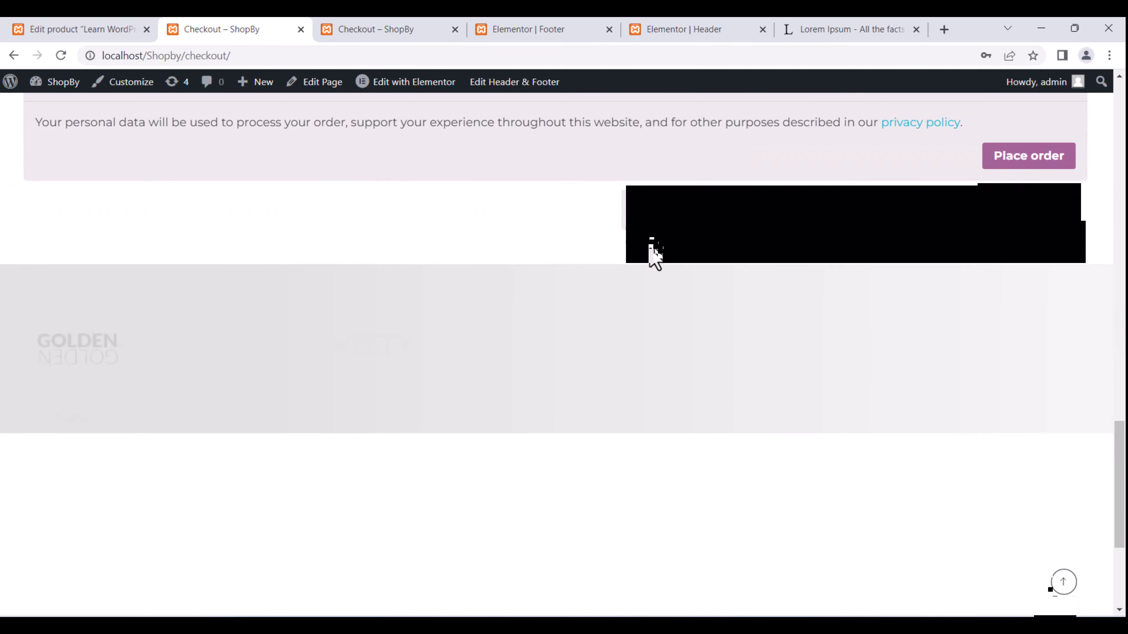
scroll(651, 252, "up", 5)
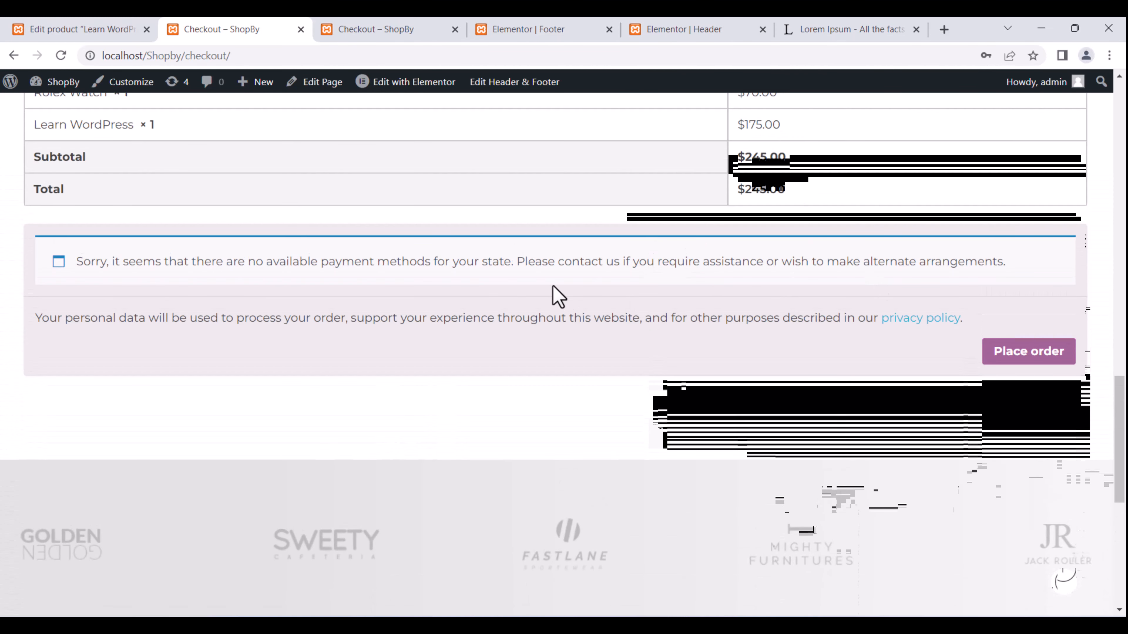
scroll(553, 295, "up", 15)
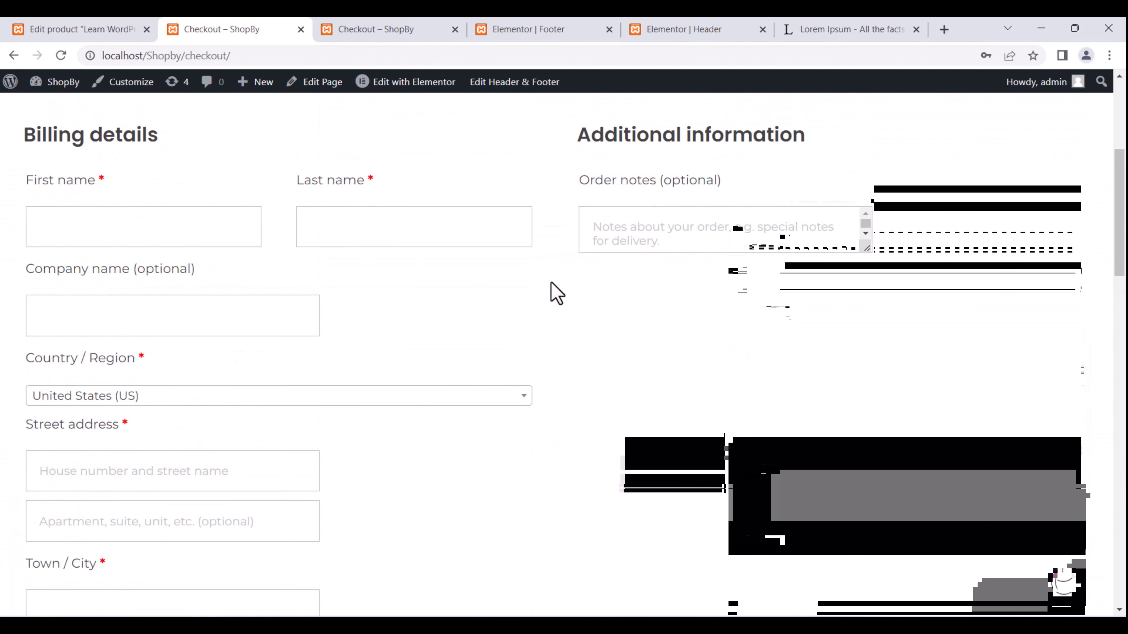
scroll(552, 292, "up", 6)
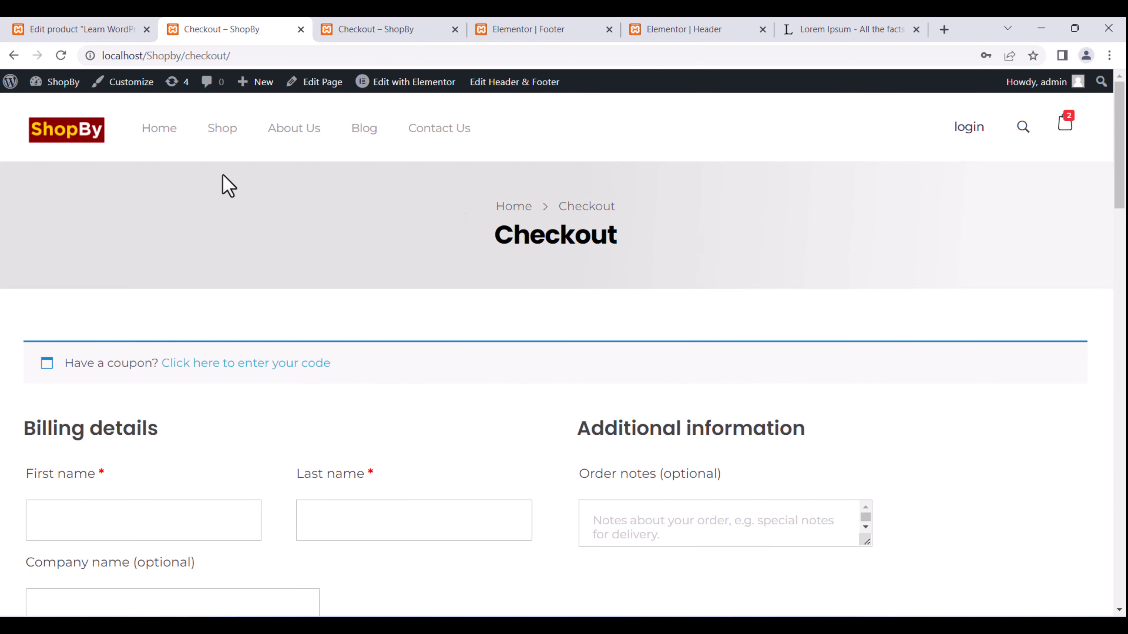
left_click(13, 55)
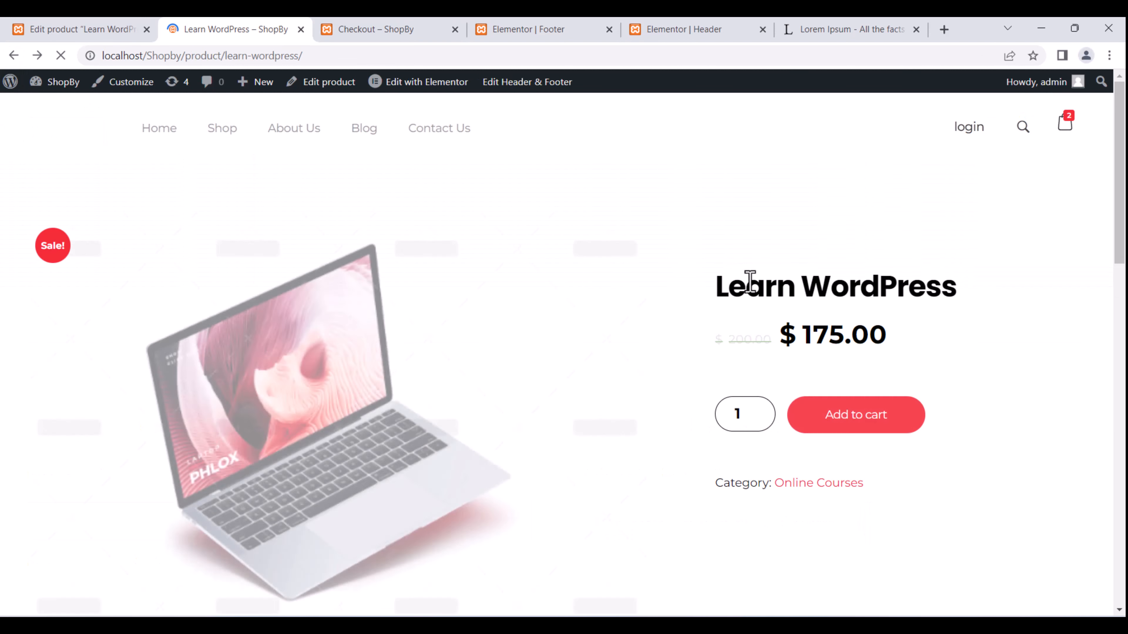
Proceed to checkout from the mini-cart with only the Rolex Watch at $70.00.
mouse_move(1064, 125)
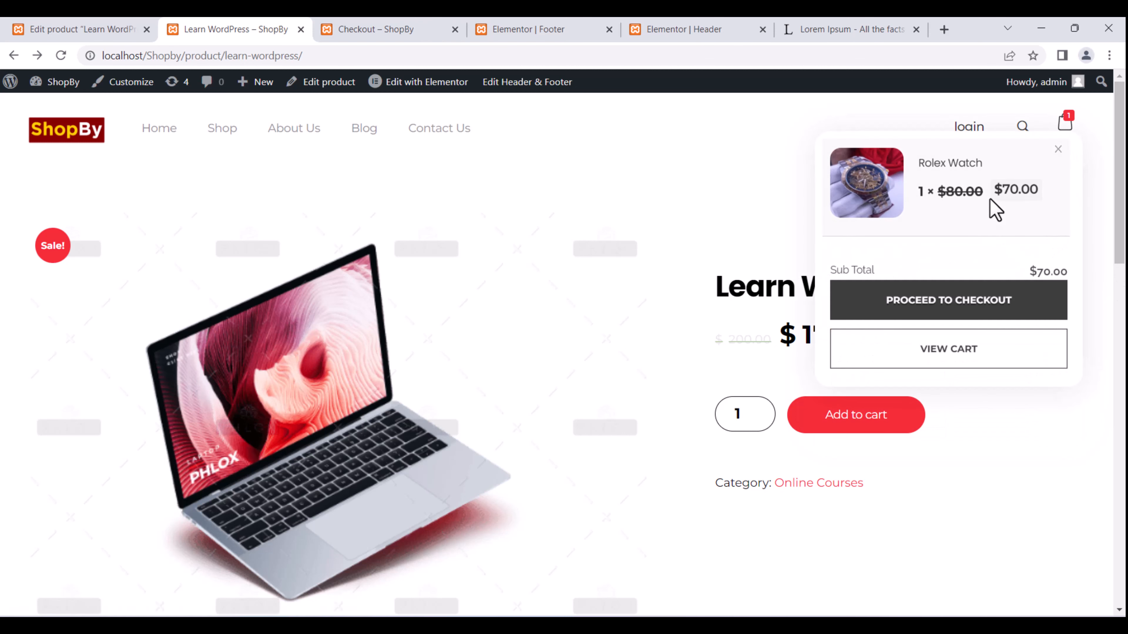
left_click(992, 300)
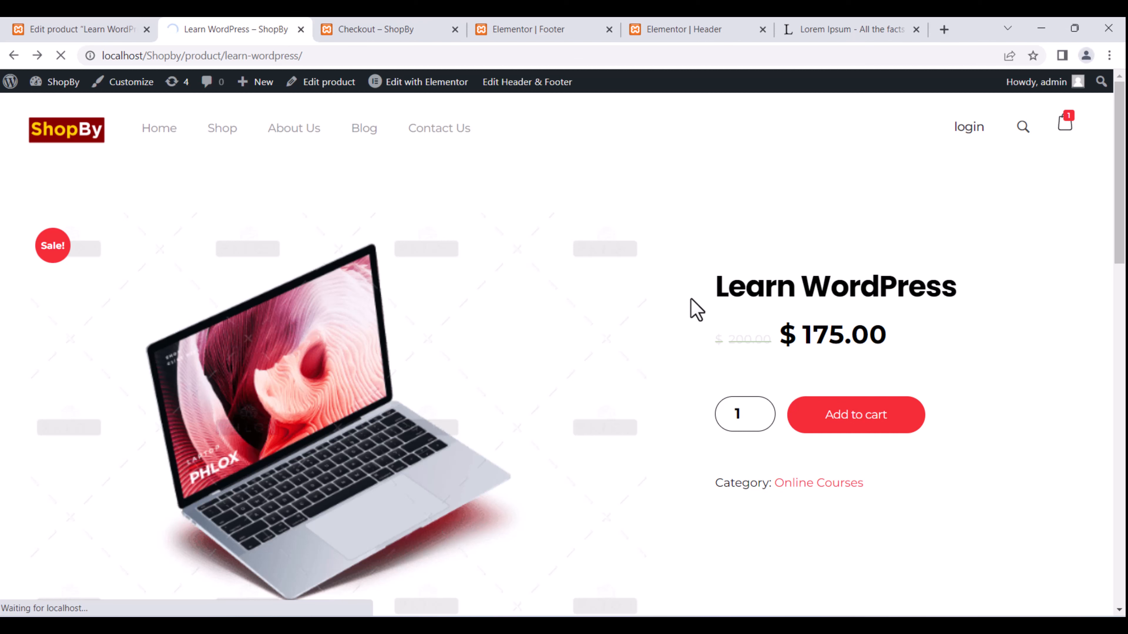
scroll(457, 313, "down", 15)
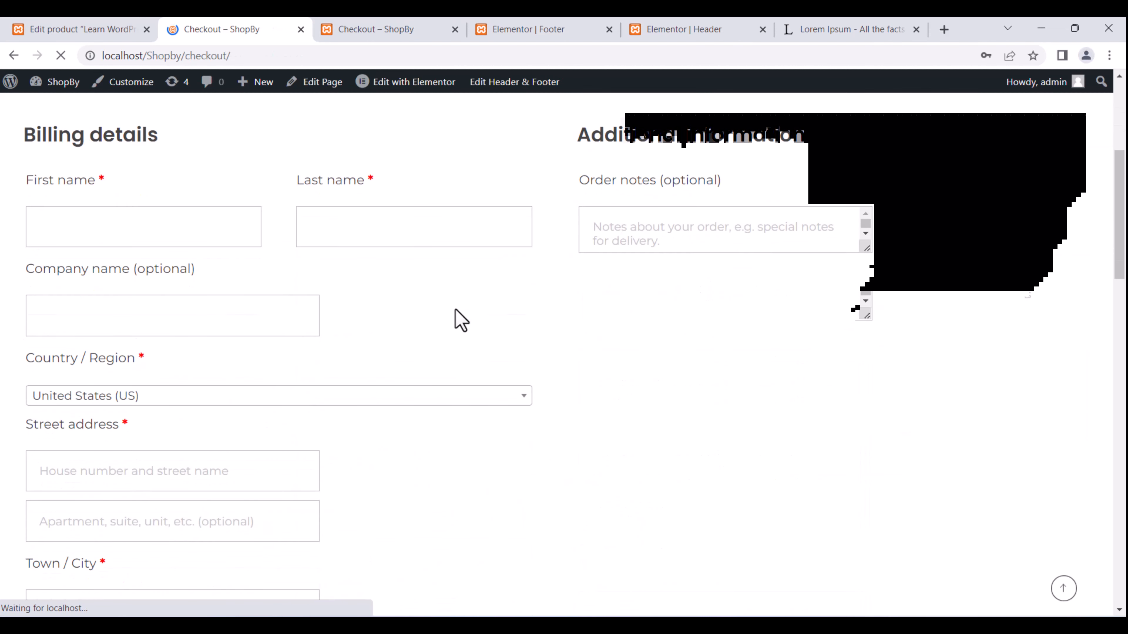
scroll(428, 316, "down", 10)
scroll(427, 312, "up", 15)
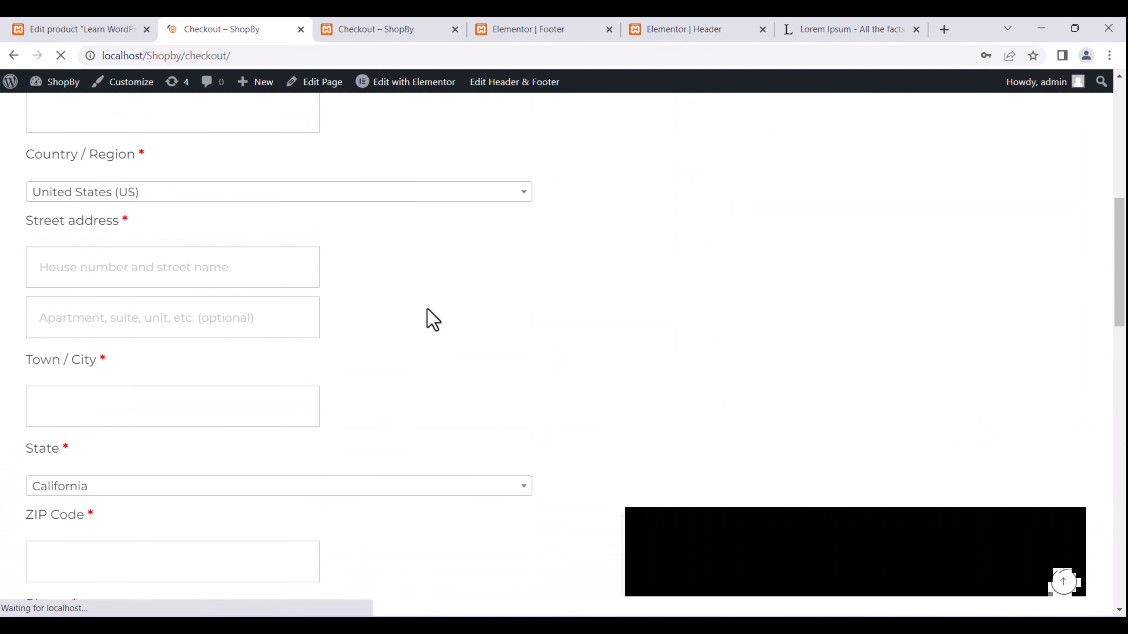
Enter the customer's first and last name in the billing details.
left_click(187, 323)
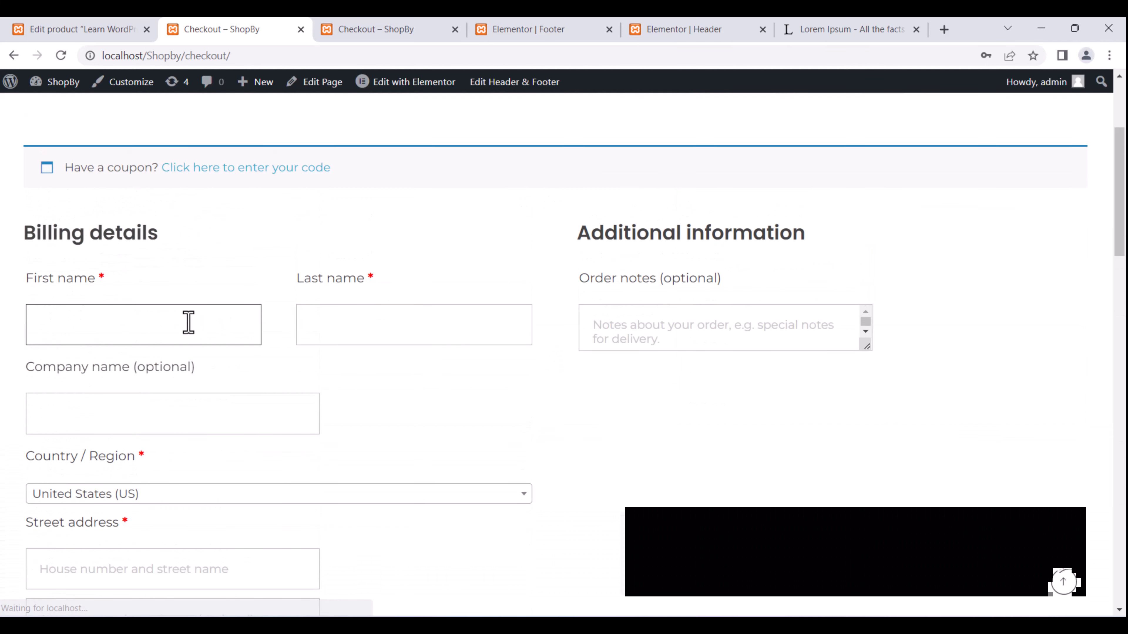
scroll(188, 323, "up", 2)
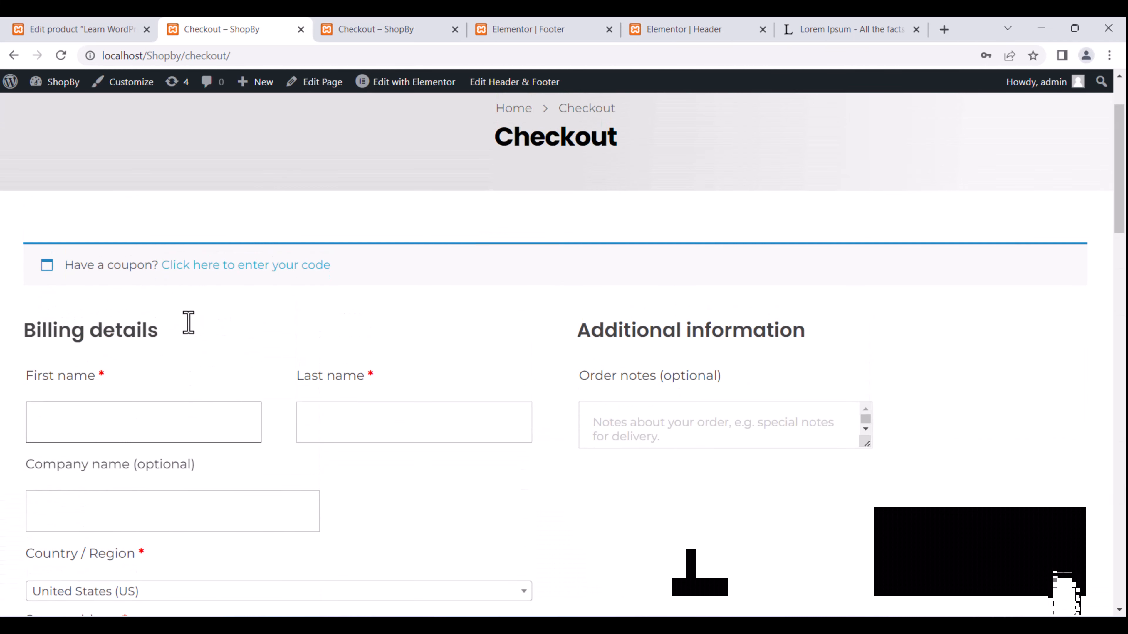
type("Yasir")
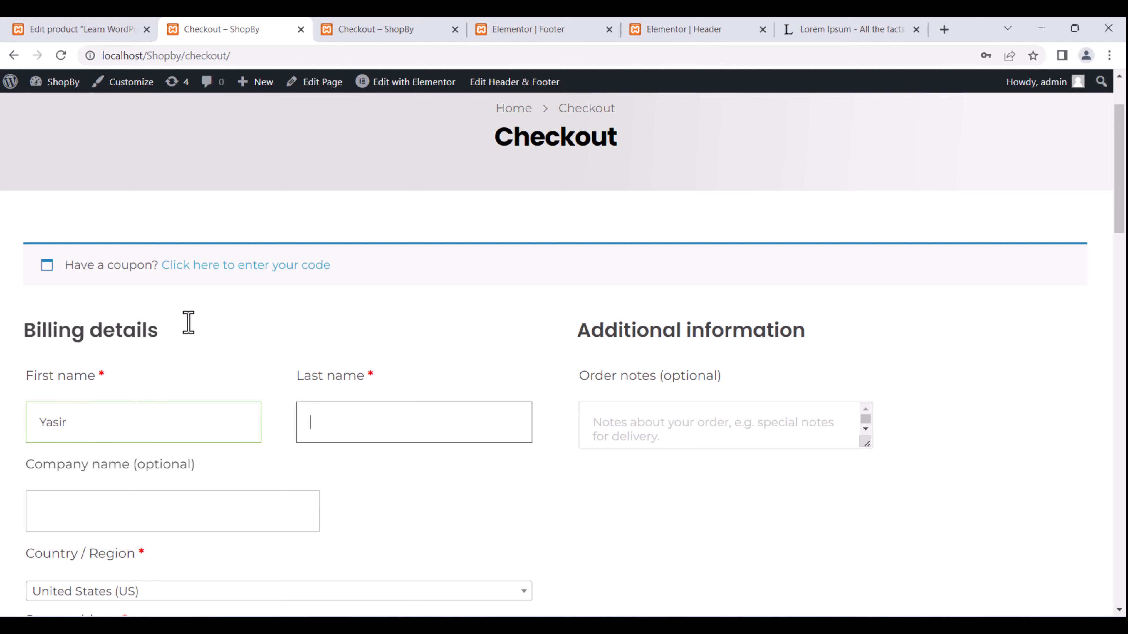
key("Tab")
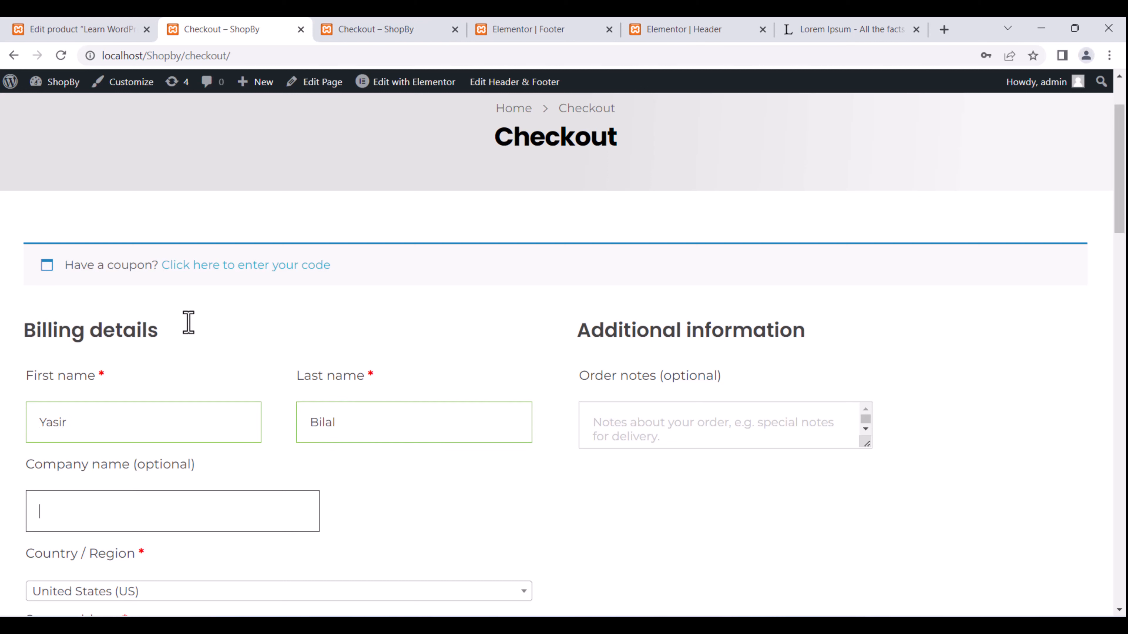
scroll(188, 323, "down", 5)
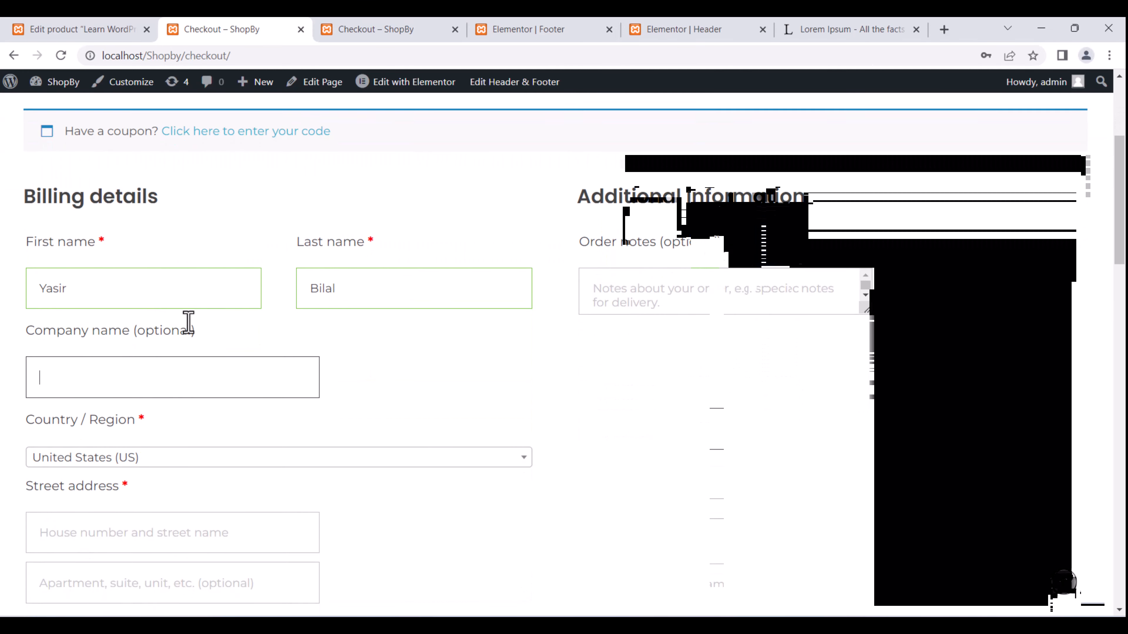
Keep United States, then fill in street address, town, California state, ZIP and phone.
left_click(178, 327)
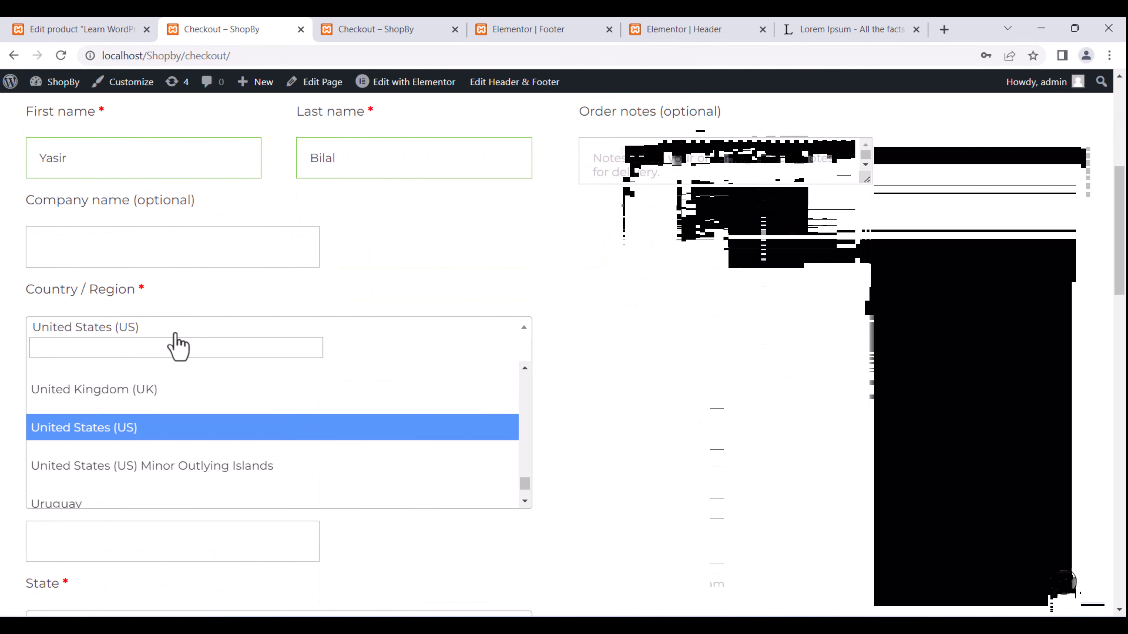
left_click(176, 334)
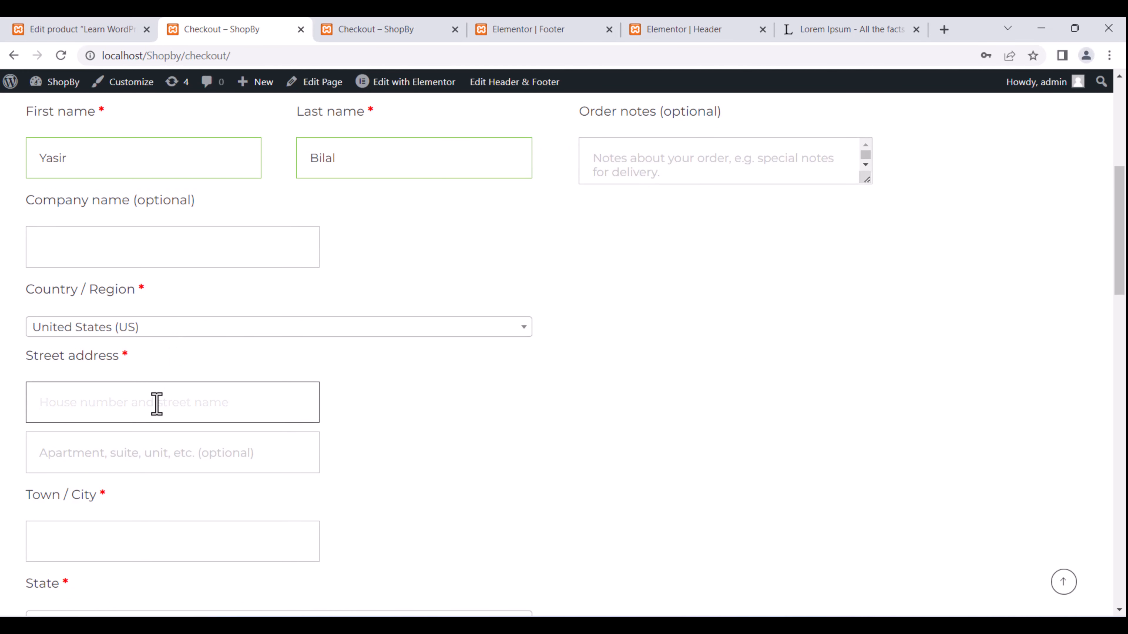
scroll(157, 403, "down", 2)
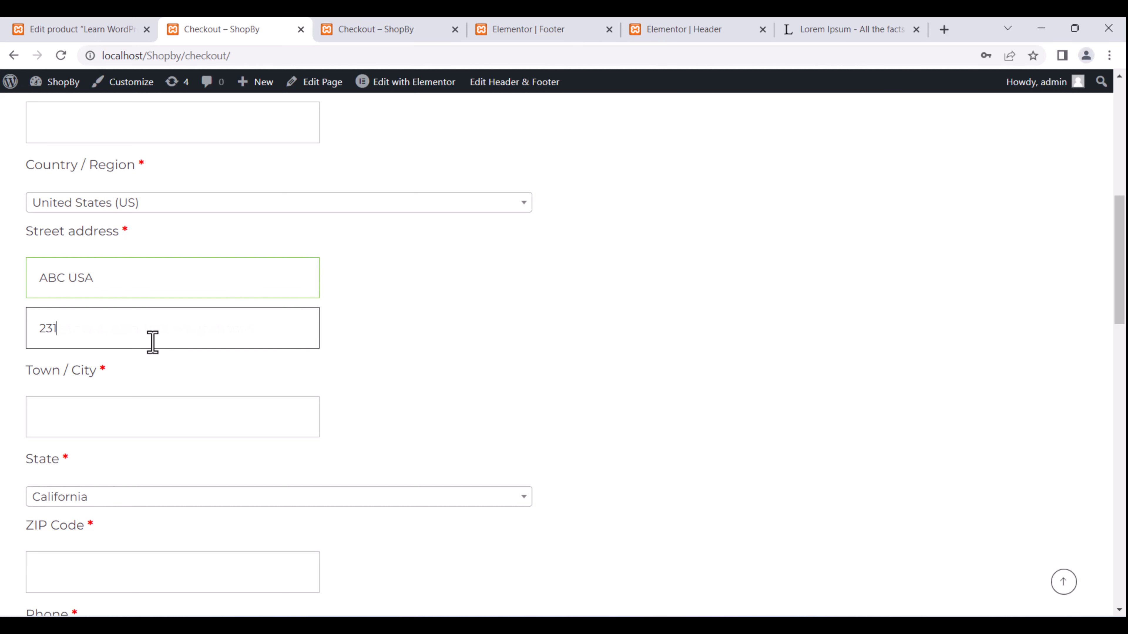
key("Tab")
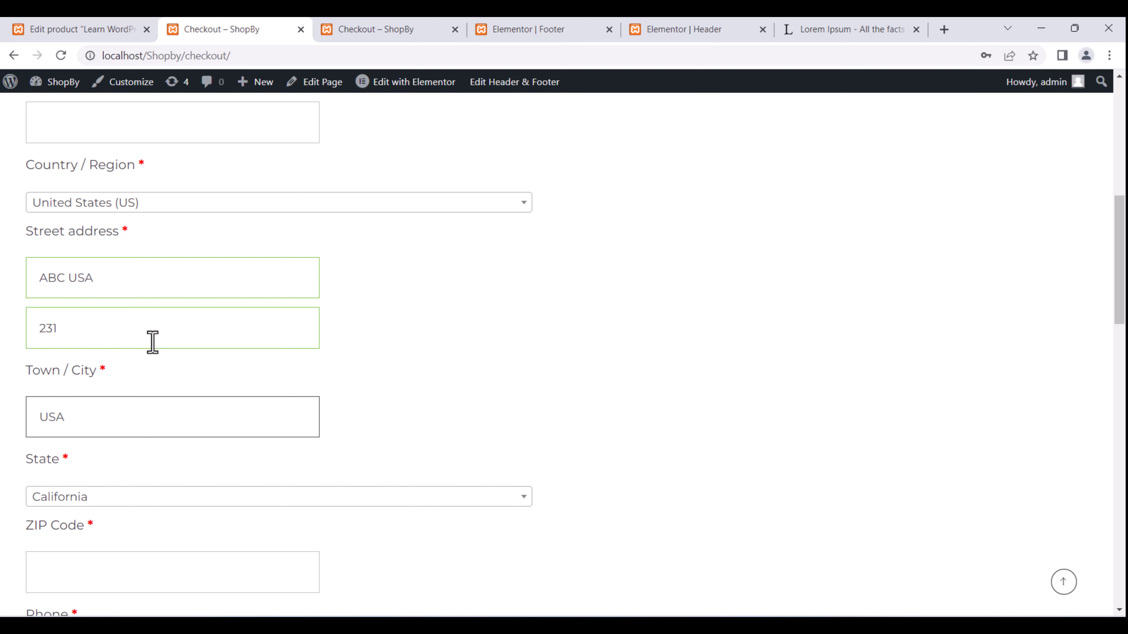
key("Tab")
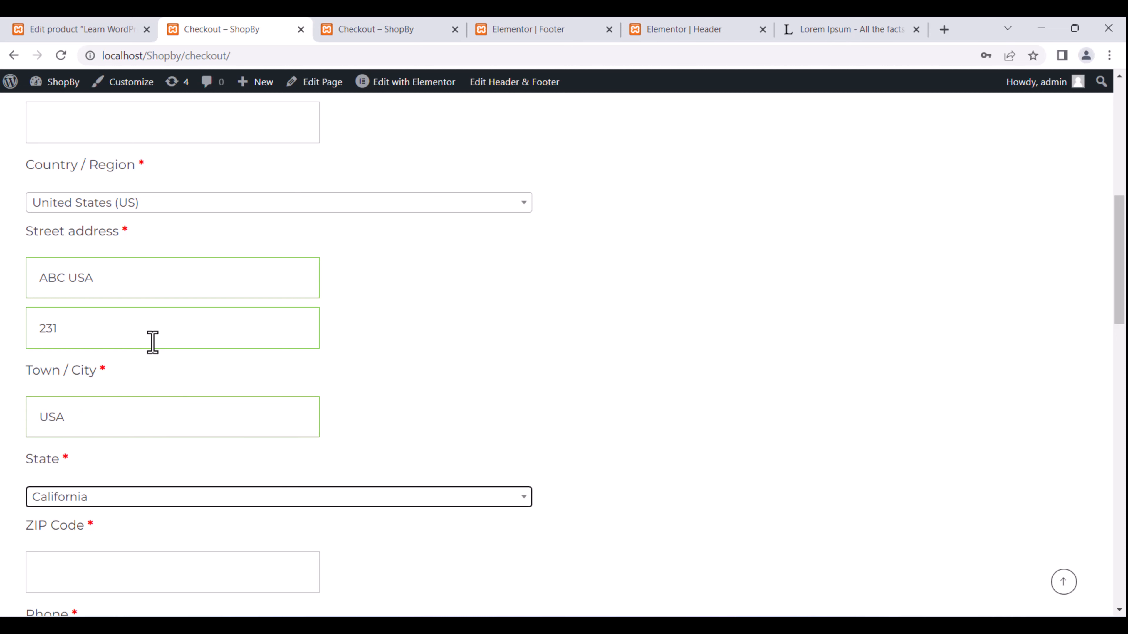
key("Tab")
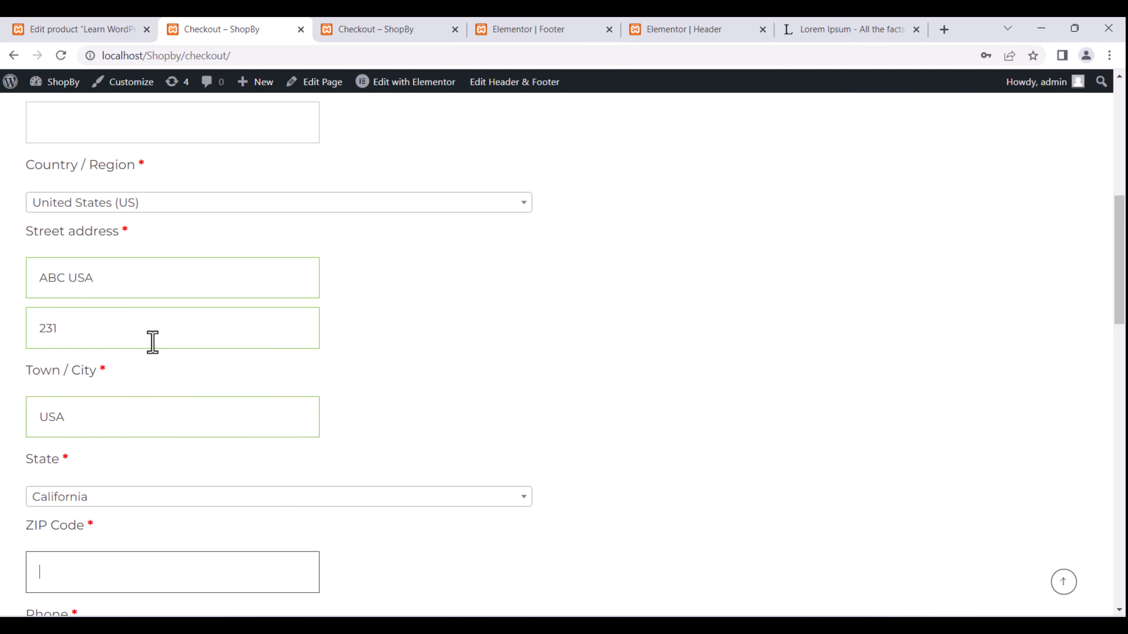
key("Tab")
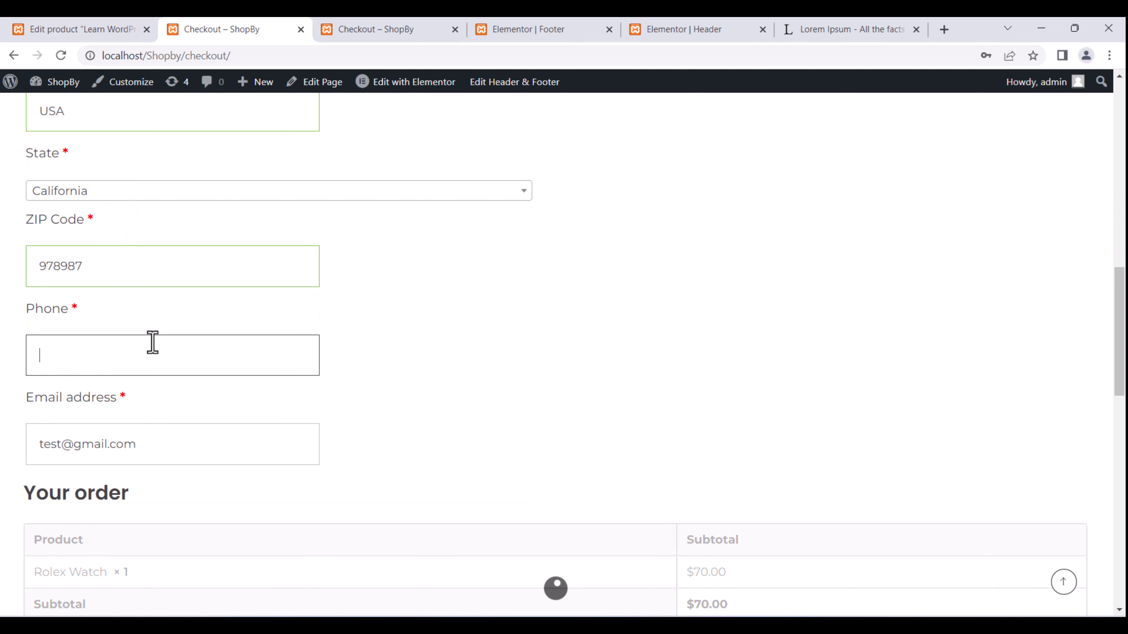
scroll(337, 422, "down", 2)
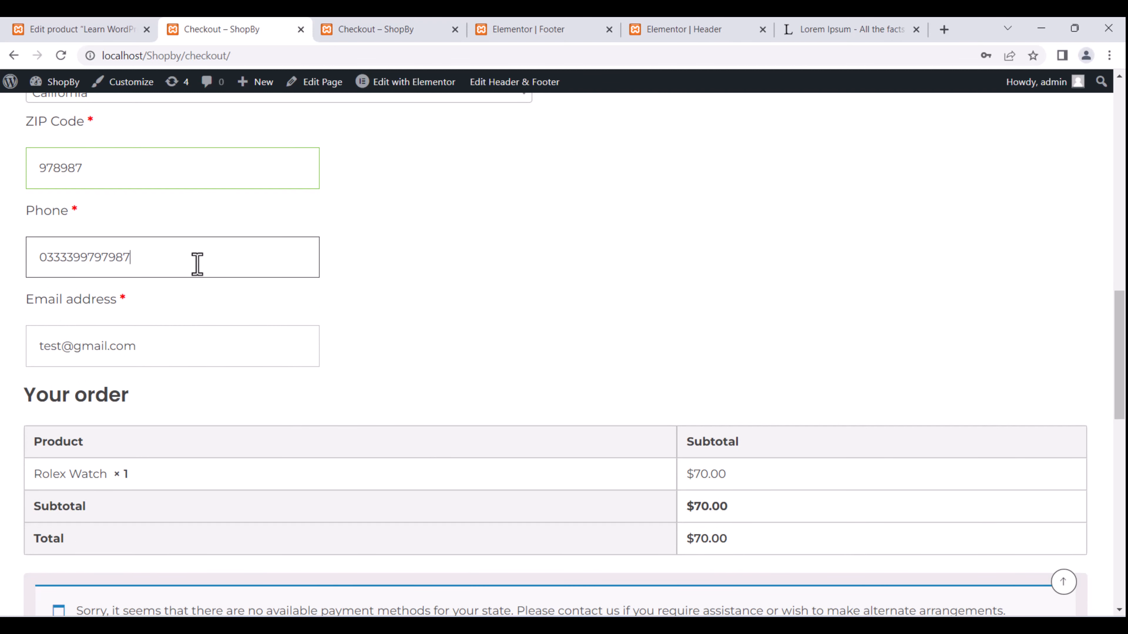
scroll(297, 350, "down", 6)
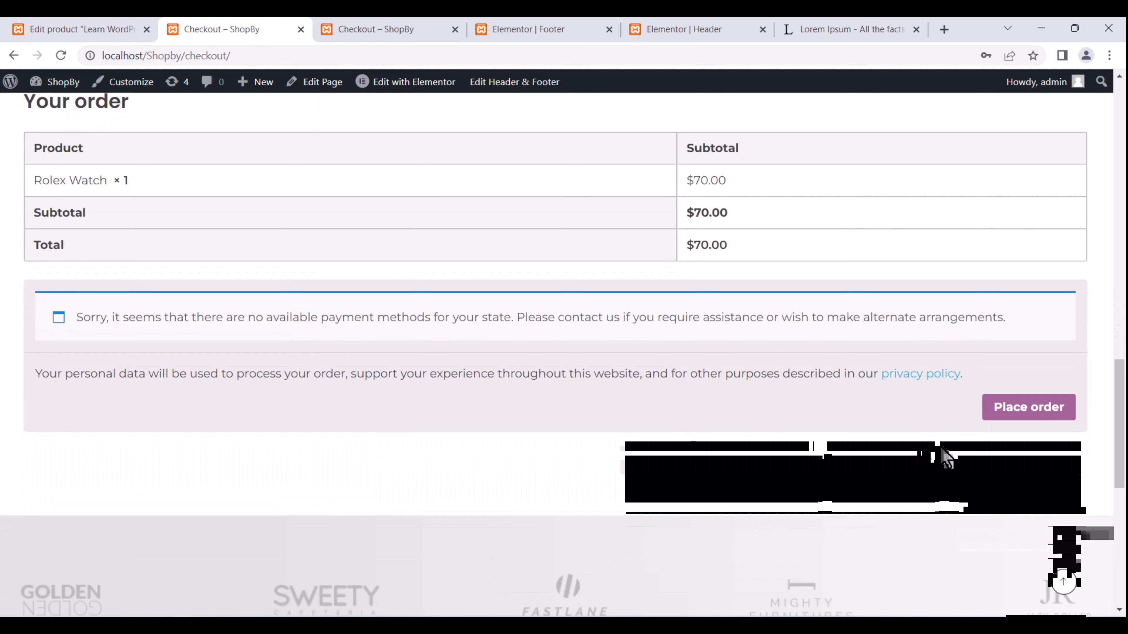
Submit the checkout, review the 'Invalid payment method' error, and return to the Learn WordPress Edit product tab.
left_click(992, 412)
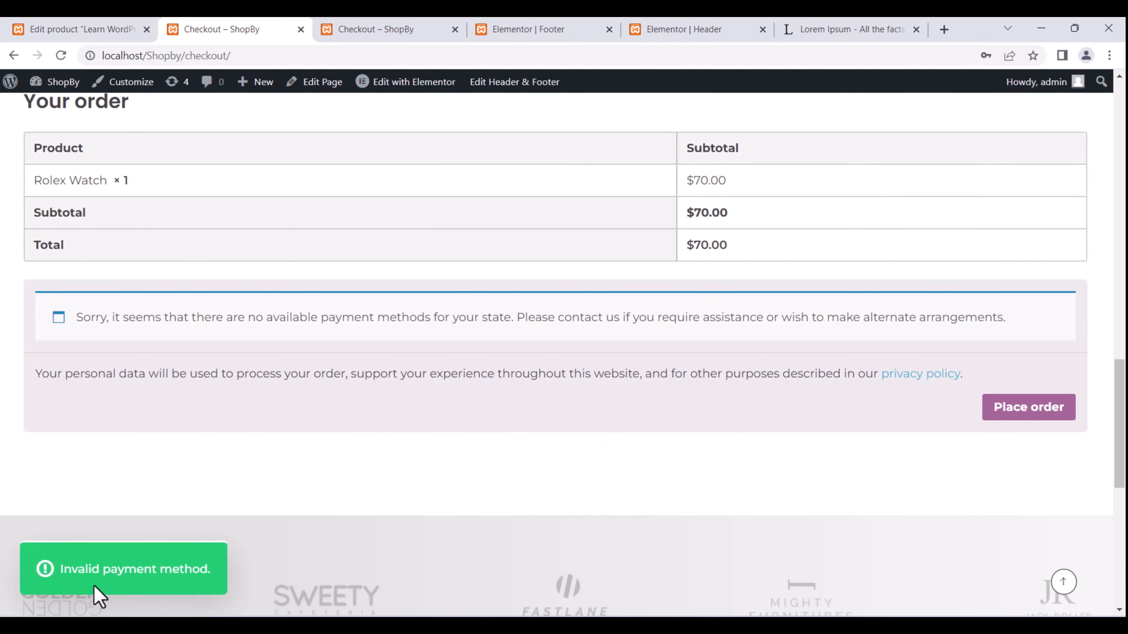
scroll(247, 423, "up", 8)
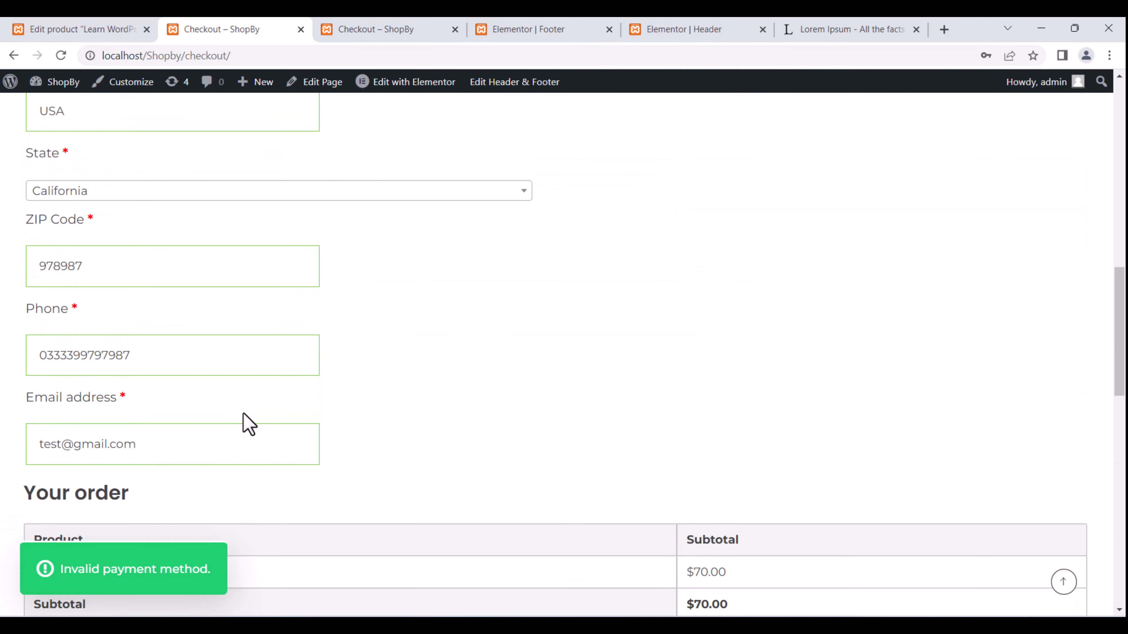
scroll(244, 420, "up", 13)
scroll(245, 415, "down", 13)
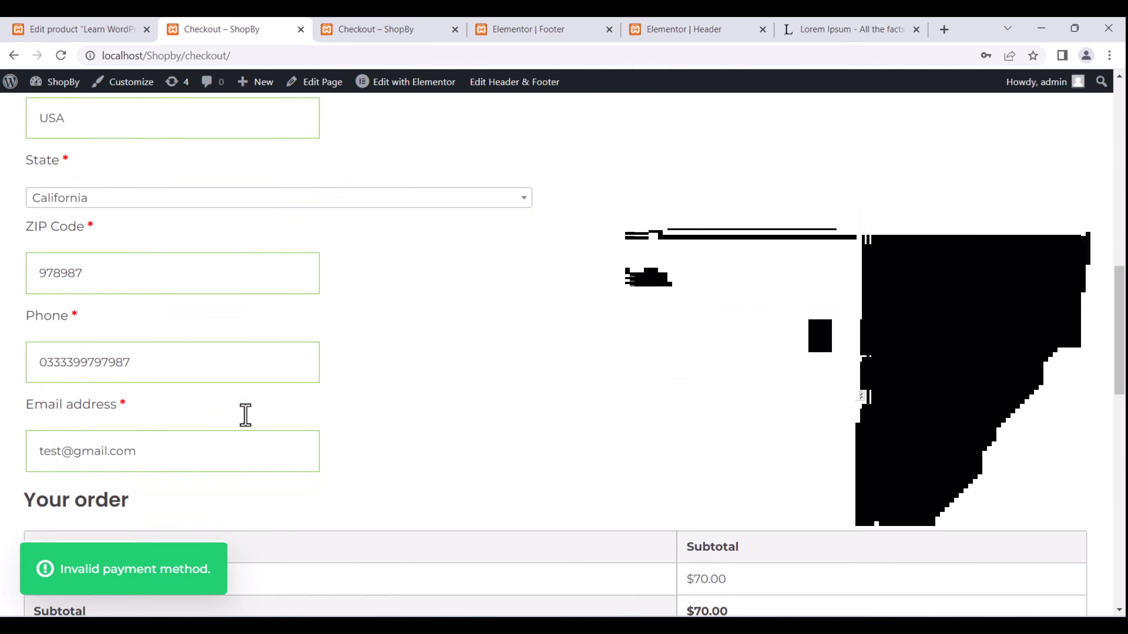
scroll(246, 415, "down", 9)
scroll(245, 415, "up", 13)
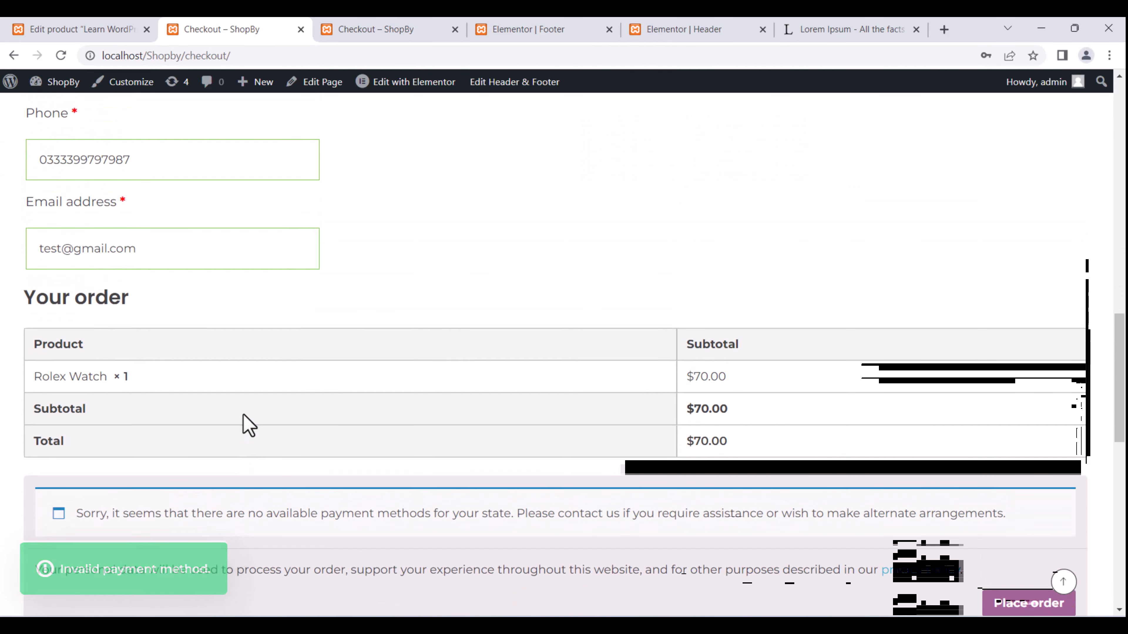
scroll(249, 426, "up", 11)
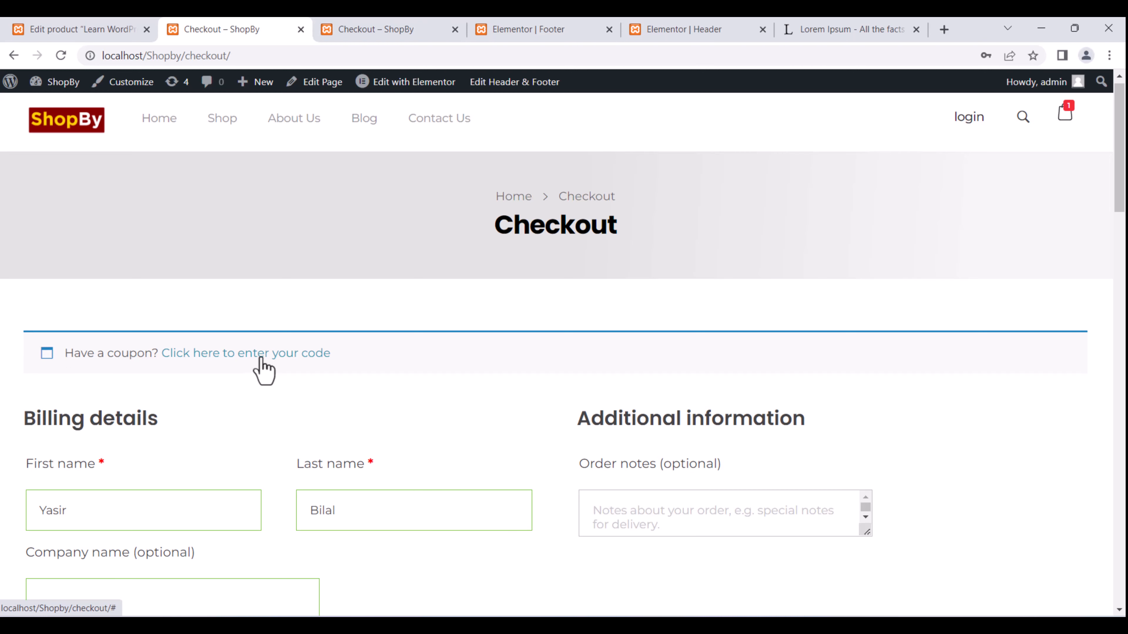
scroll(287, 482, "up", 1)
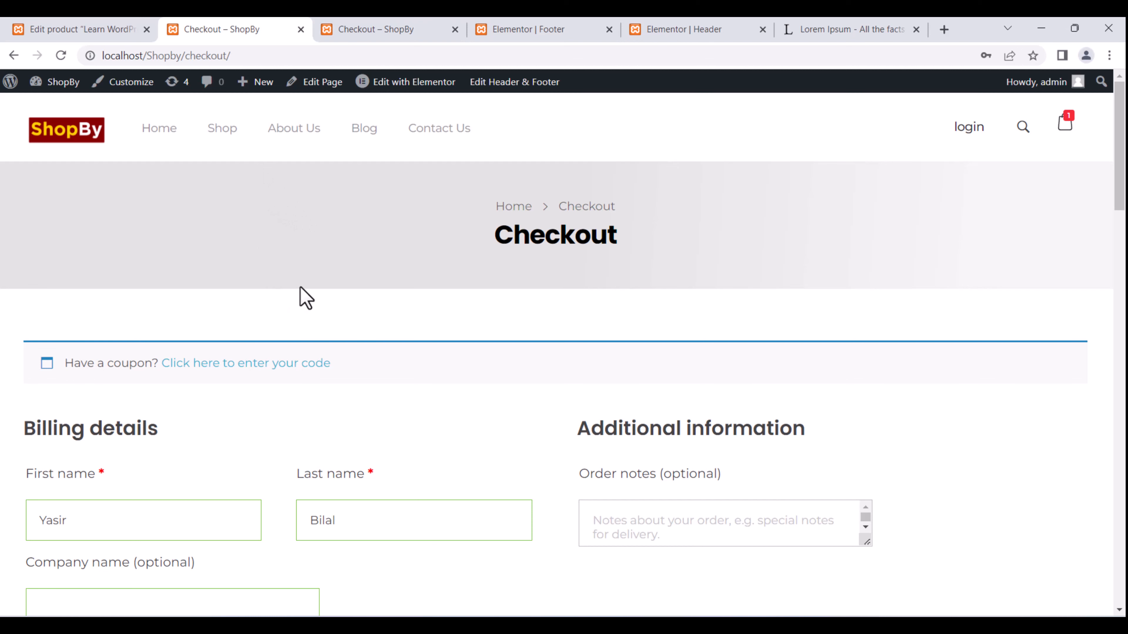
left_click(107, 20)
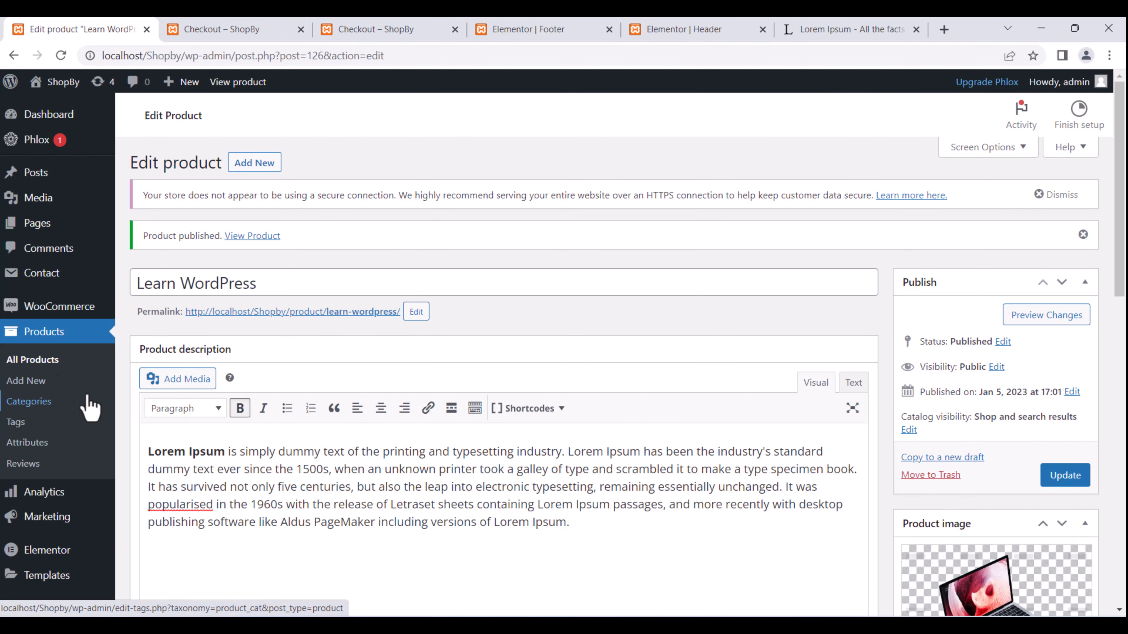
Open WooCommerce Settings and its Payments tab listing Direct bank transfer, Check payments and Cash on delivery.
left_click(66, 332)
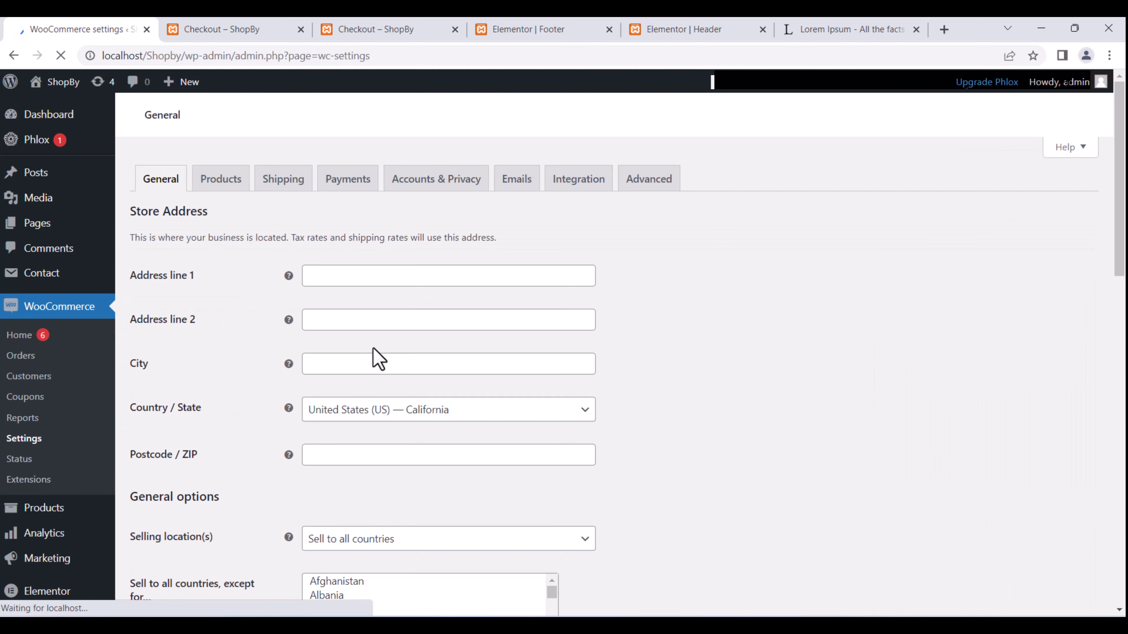
left_click(348, 180)
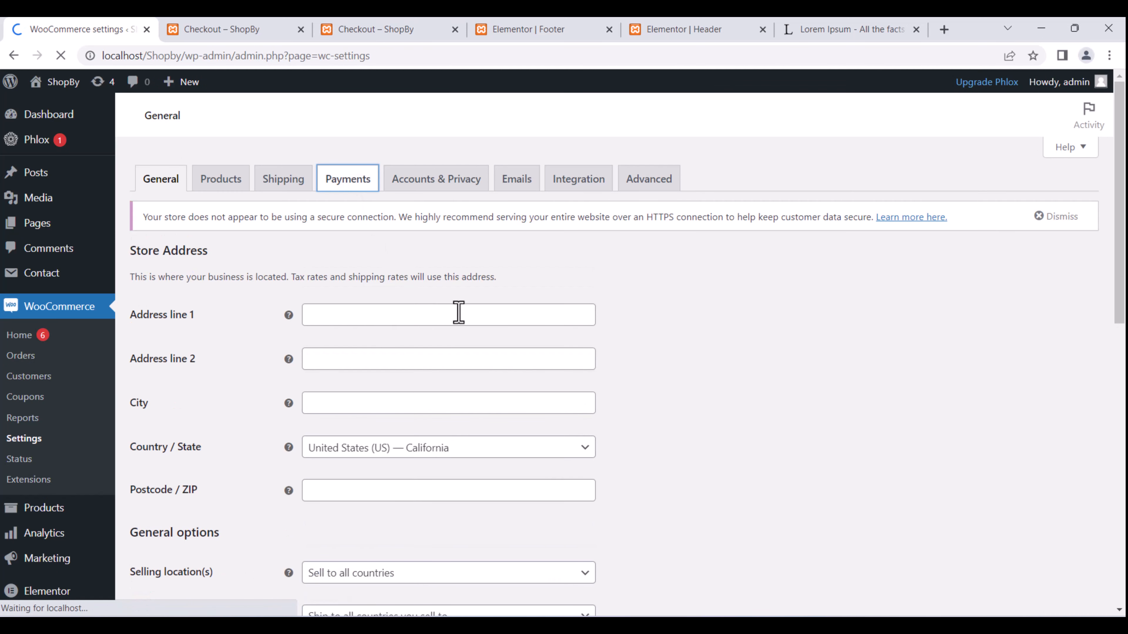
scroll(457, 310, "down", 2)
scroll(451, 306, "up", 1)
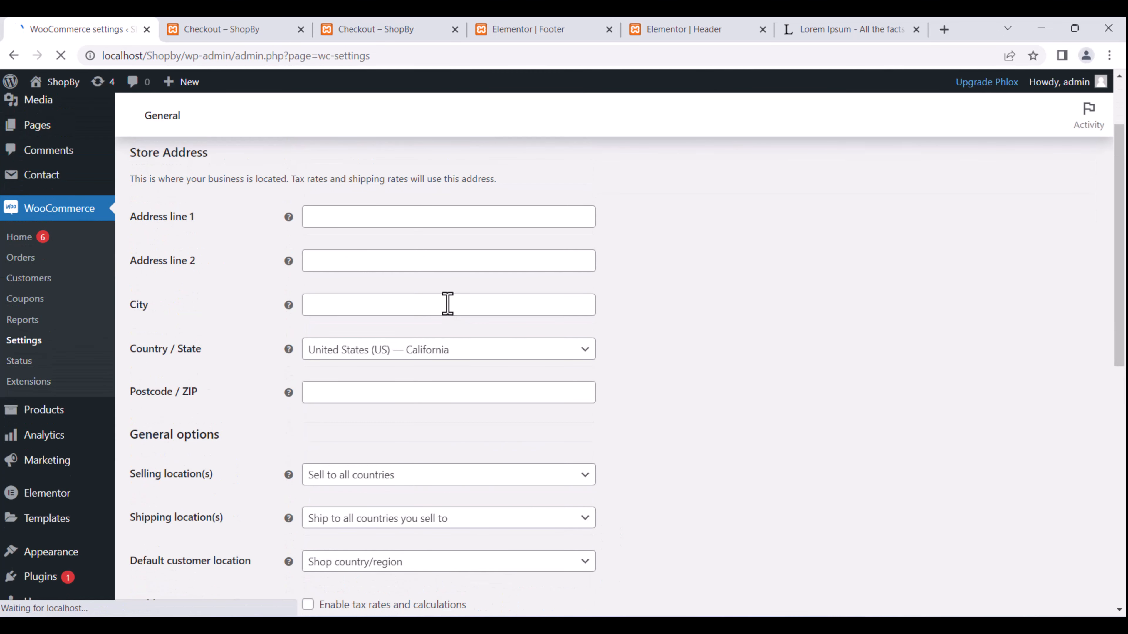
scroll(422, 279, "up", 1)
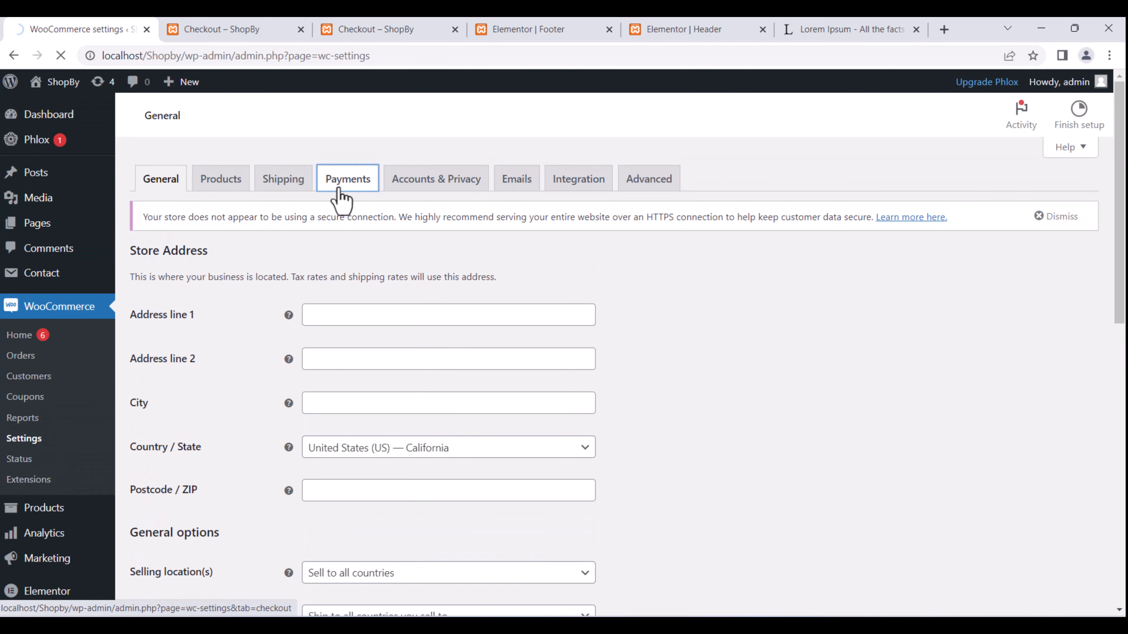
scroll(418, 244, "down", 5)
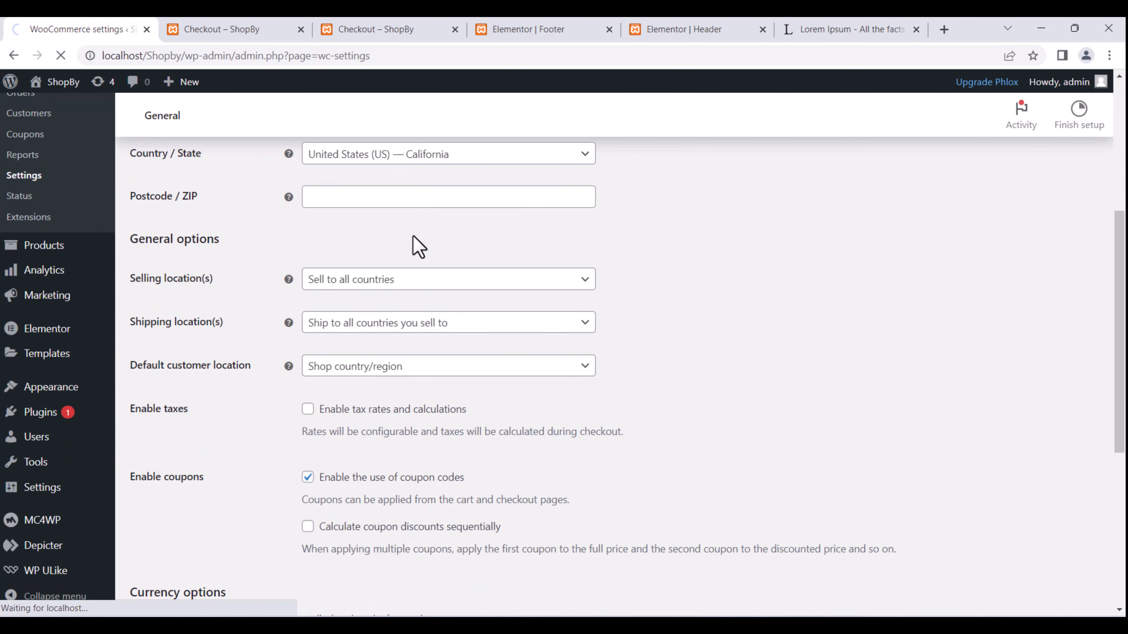
scroll(418, 247, "up", 2)
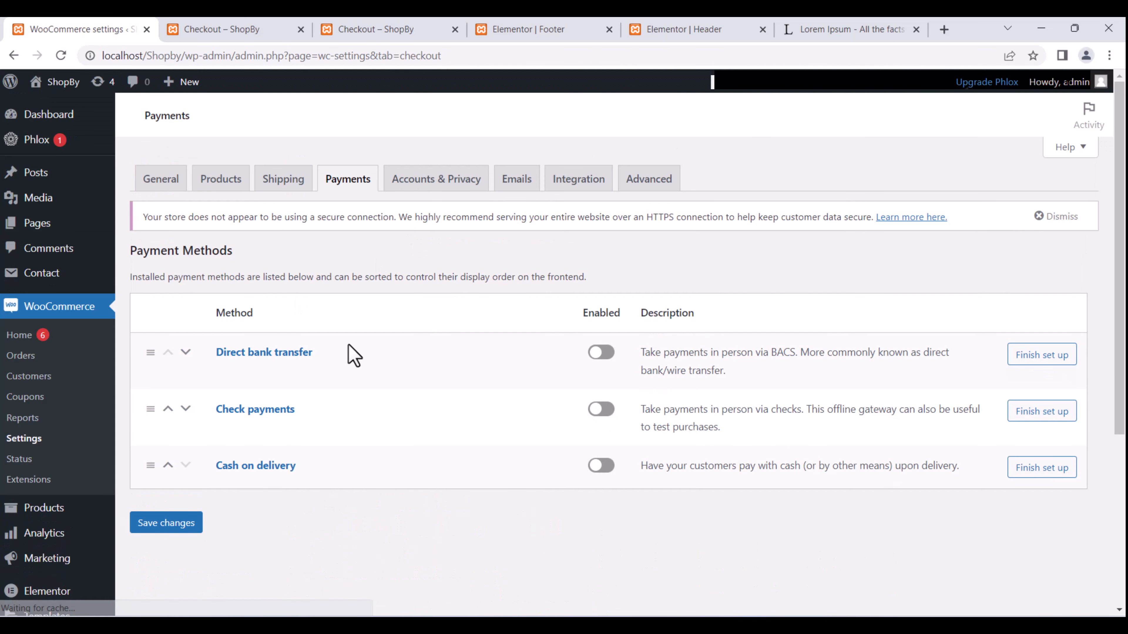
Switch Cash on delivery on, open its setup, and review its Title, Description and Instructions.
scroll(400, 351, "down", 2)
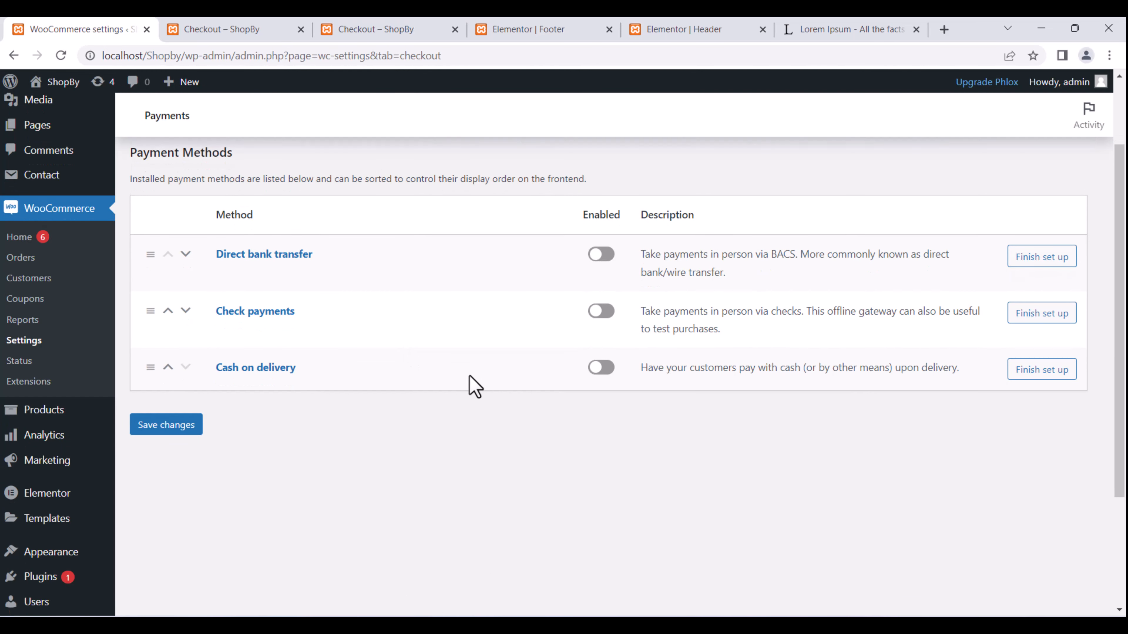
left_click(597, 373)
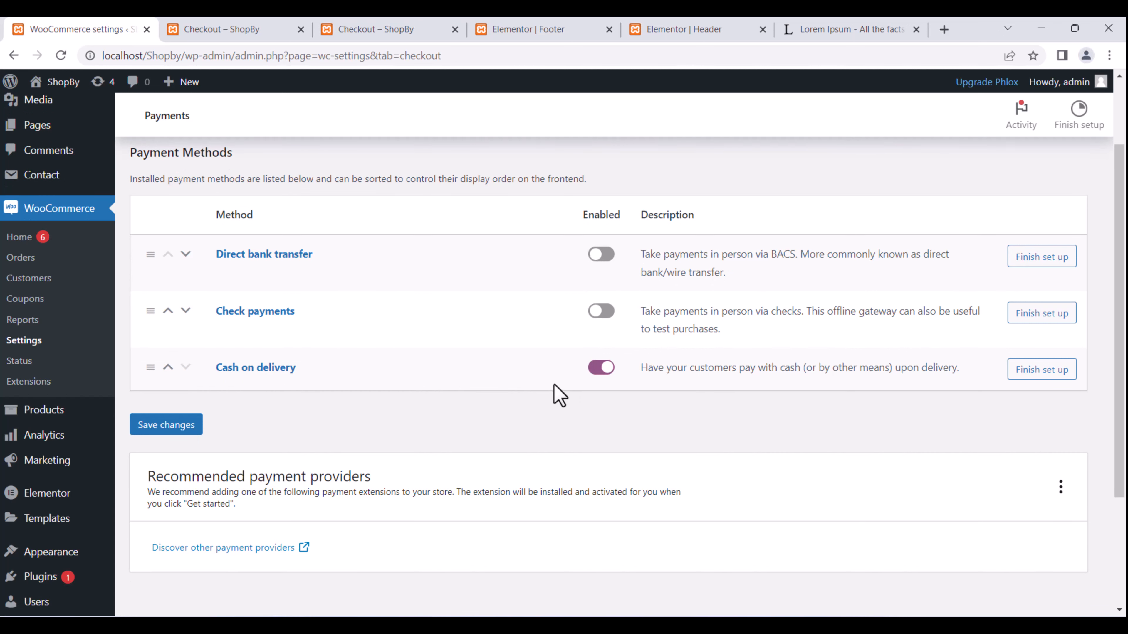
scroll(742, 411, "down", 3)
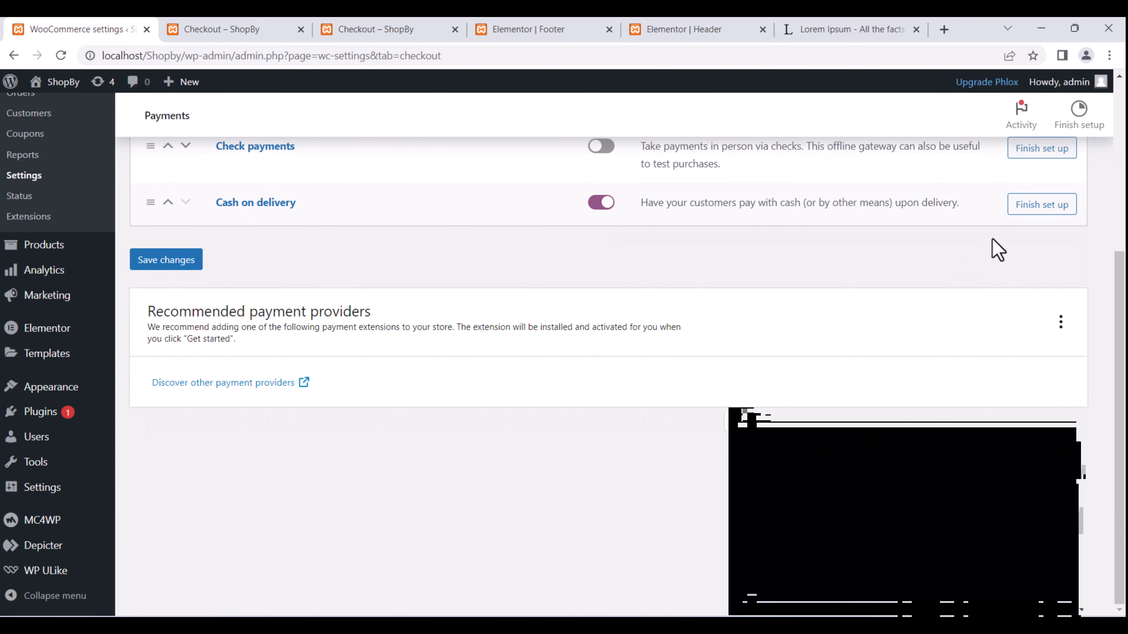
left_click(1046, 208)
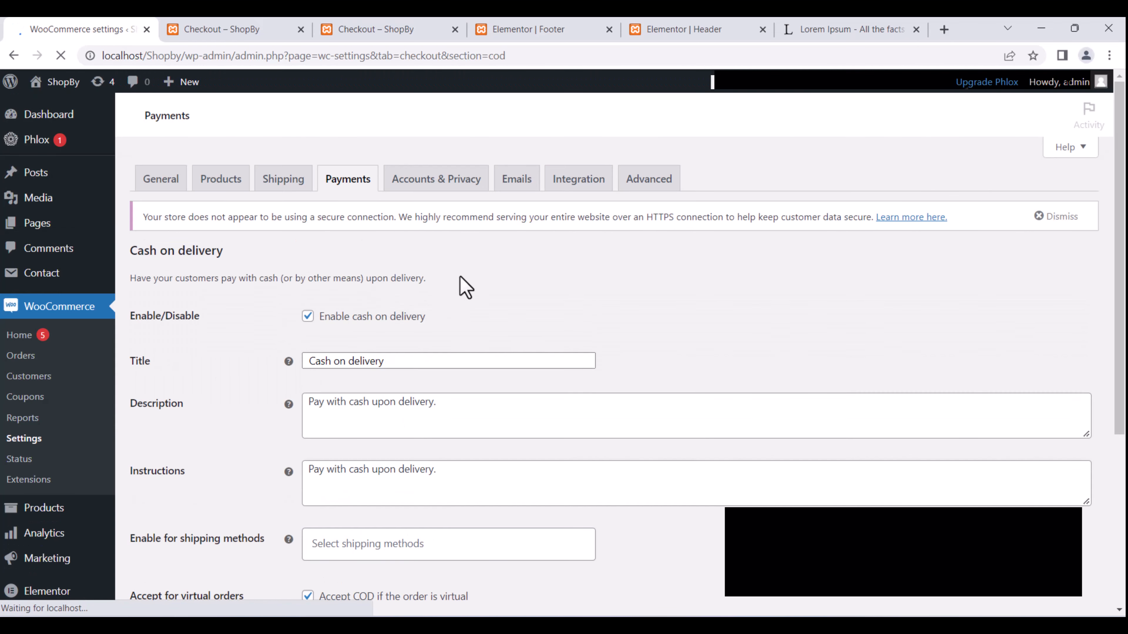
scroll(460, 284, "down", 2)
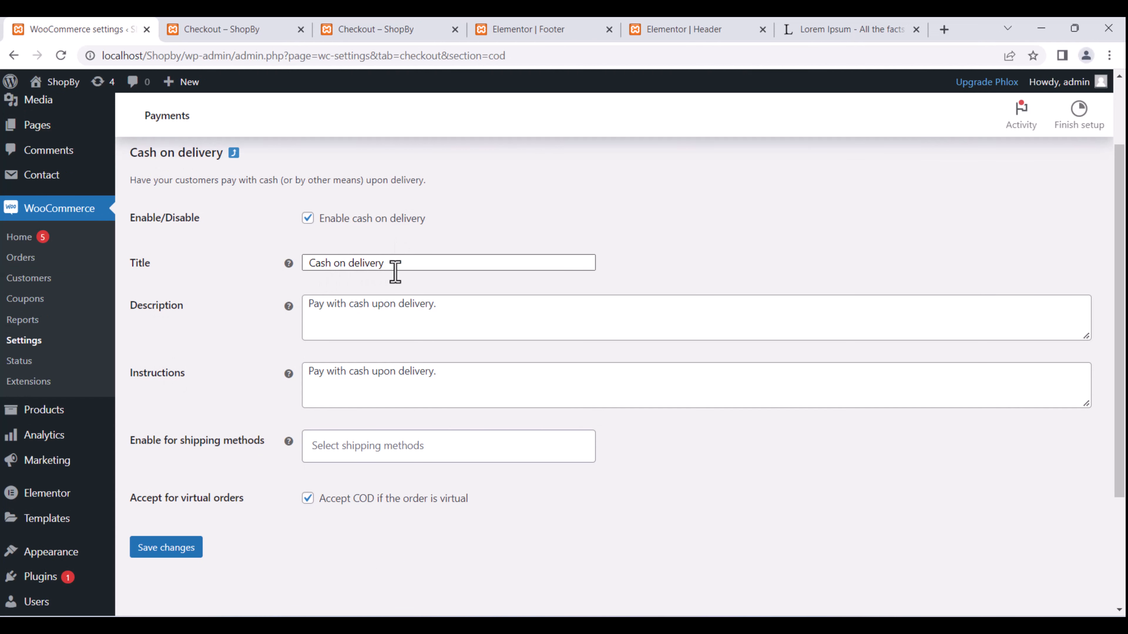
left_click_drag(386, 262, 299, 271)
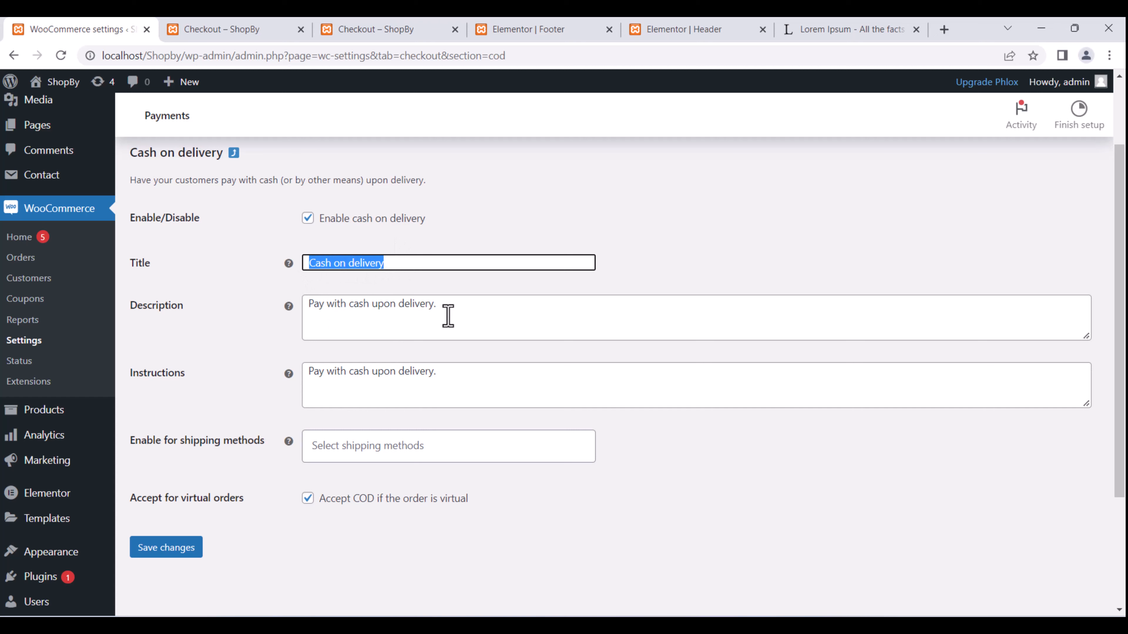
left_click_drag(439, 304, 295, 317)
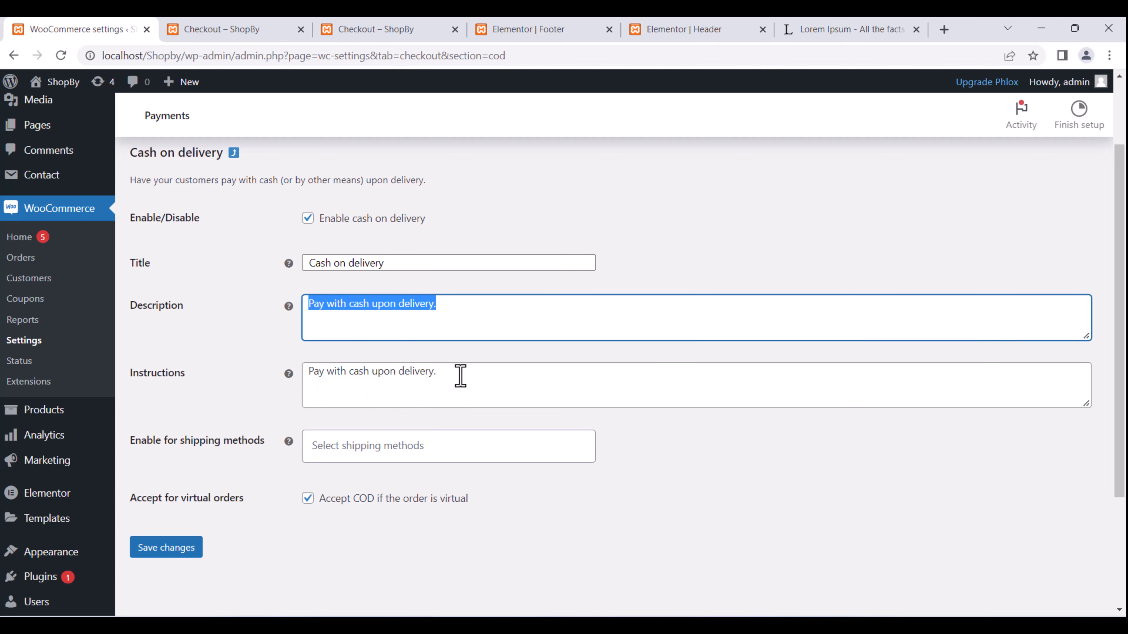
left_click_drag(461, 375, 316, 373)
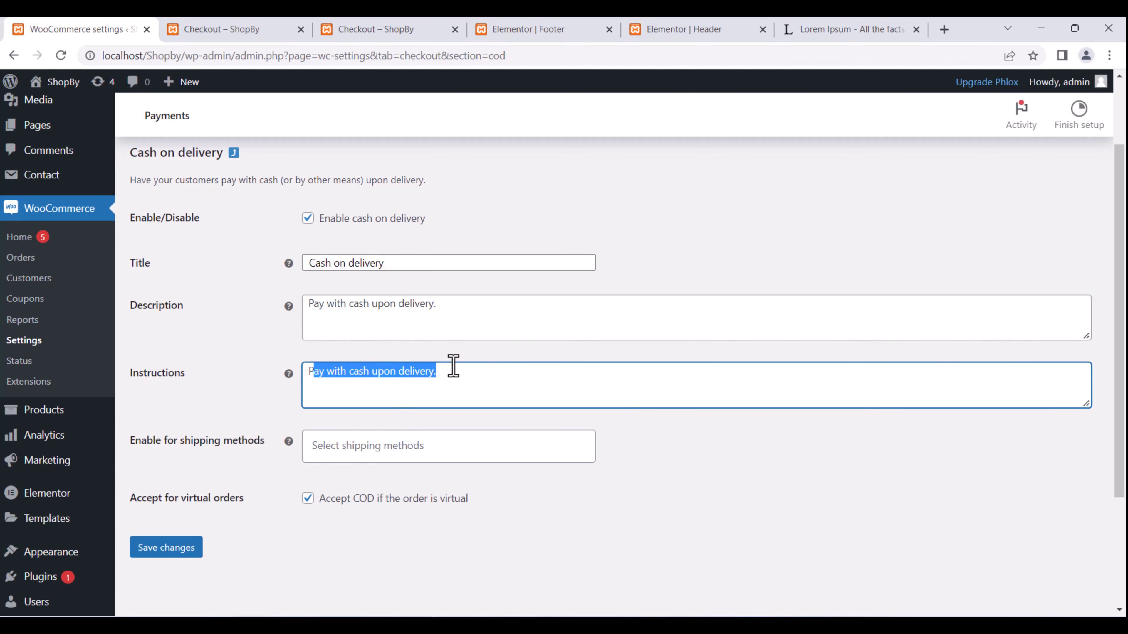
Leave the COD shipping methods empty so it applies to all, and save the settings.
scroll(453, 365, "down", 3)
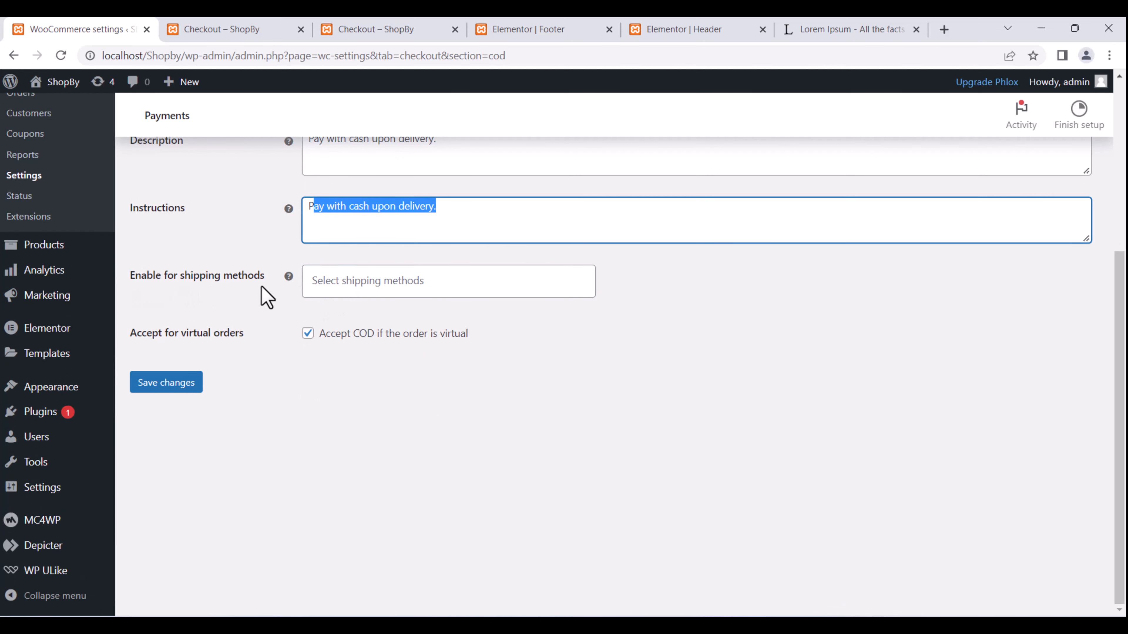
left_click(349, 284)
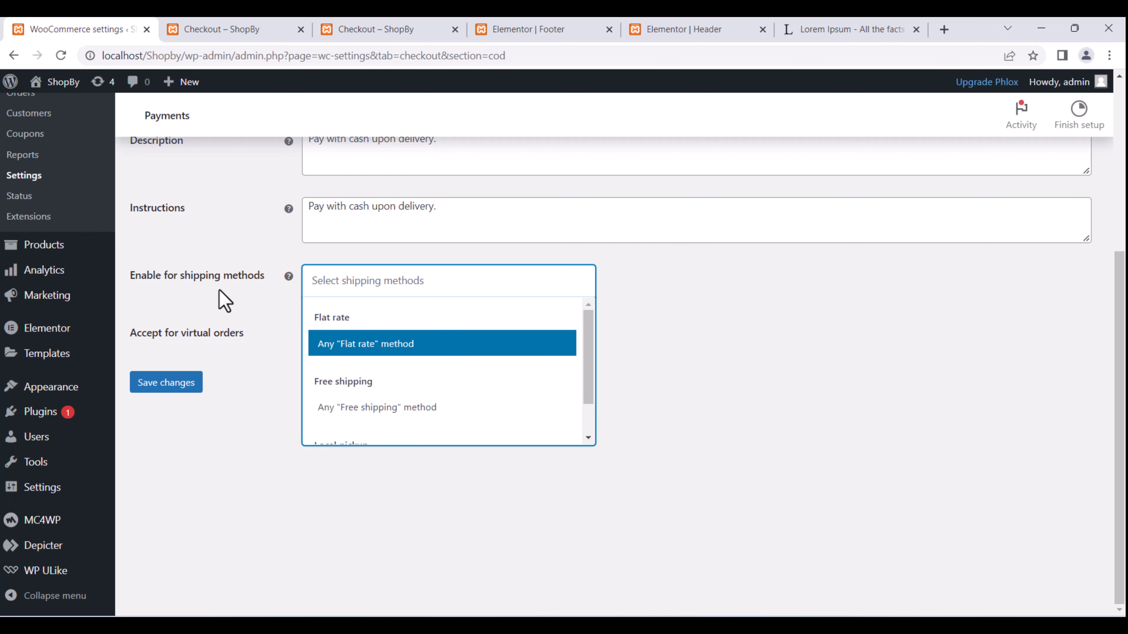
mouse_move(289, 277)
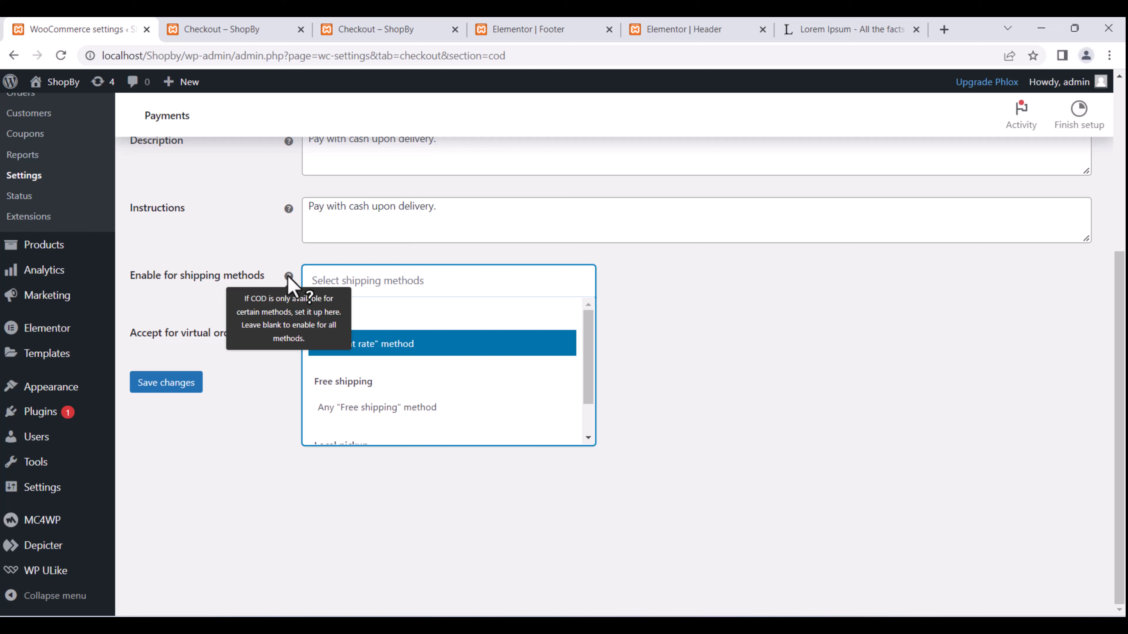
left_click_drag(592, 345, 596, 374)
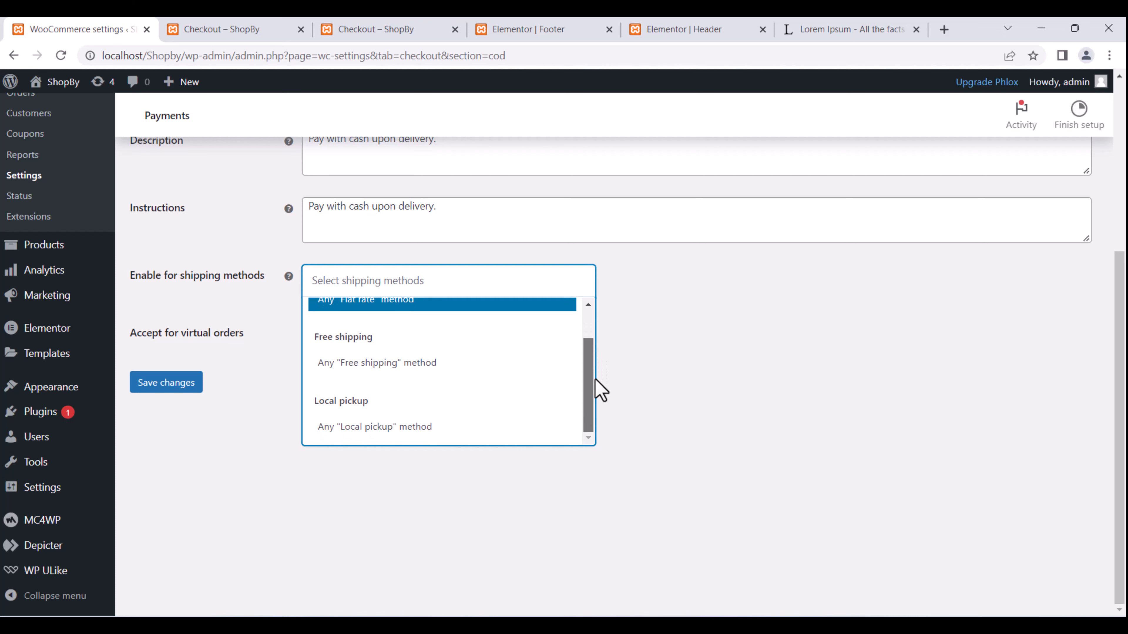
scroll(590, 331, "up", 1)
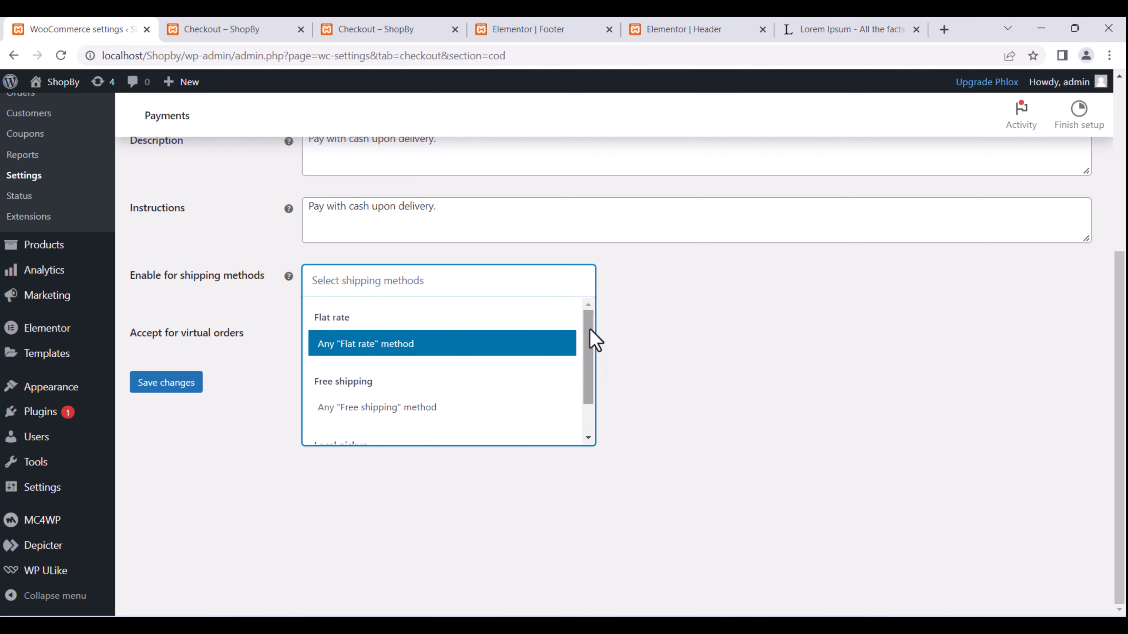
left_click(692, 313)
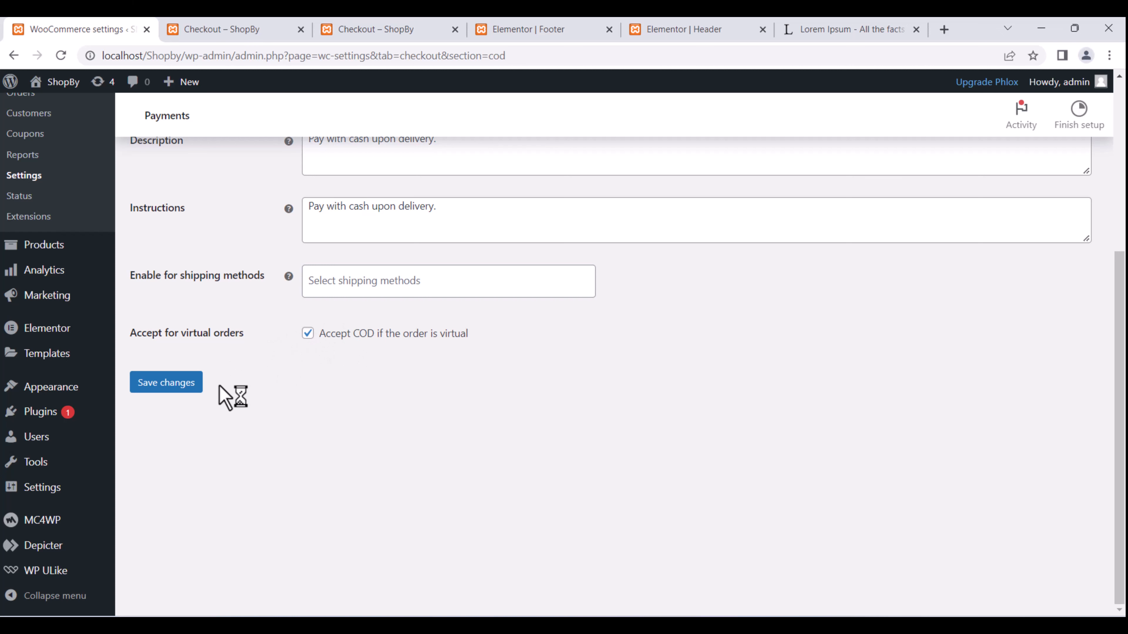
left_click(183, 385)
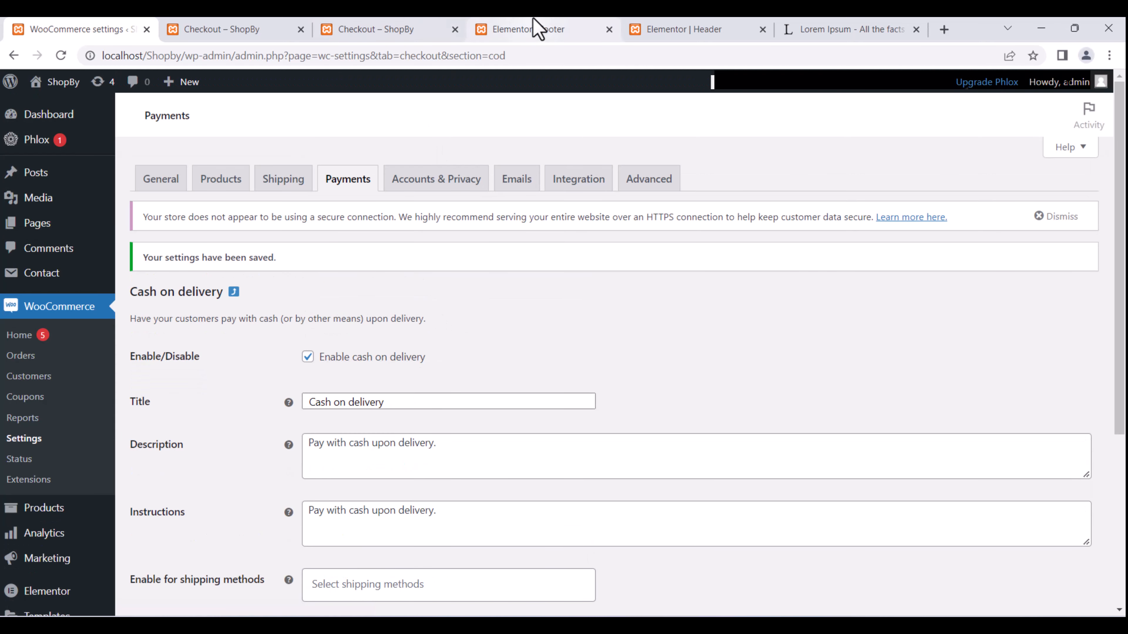
left_click(537, 28)
Reload the storefront checkout so Cash on delivery appears as a payment option.
left_click(416, 27)
scroll(333, 287, "down", 4)
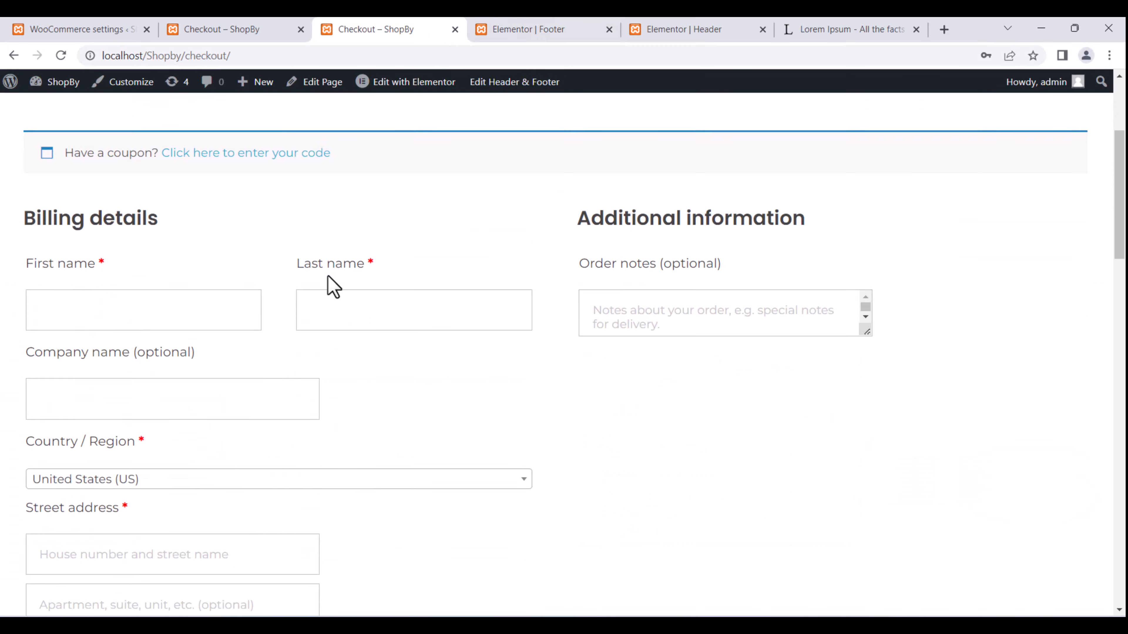
scroll(327, 284, "down", 4)
scroll(327, 285, "up", 9)
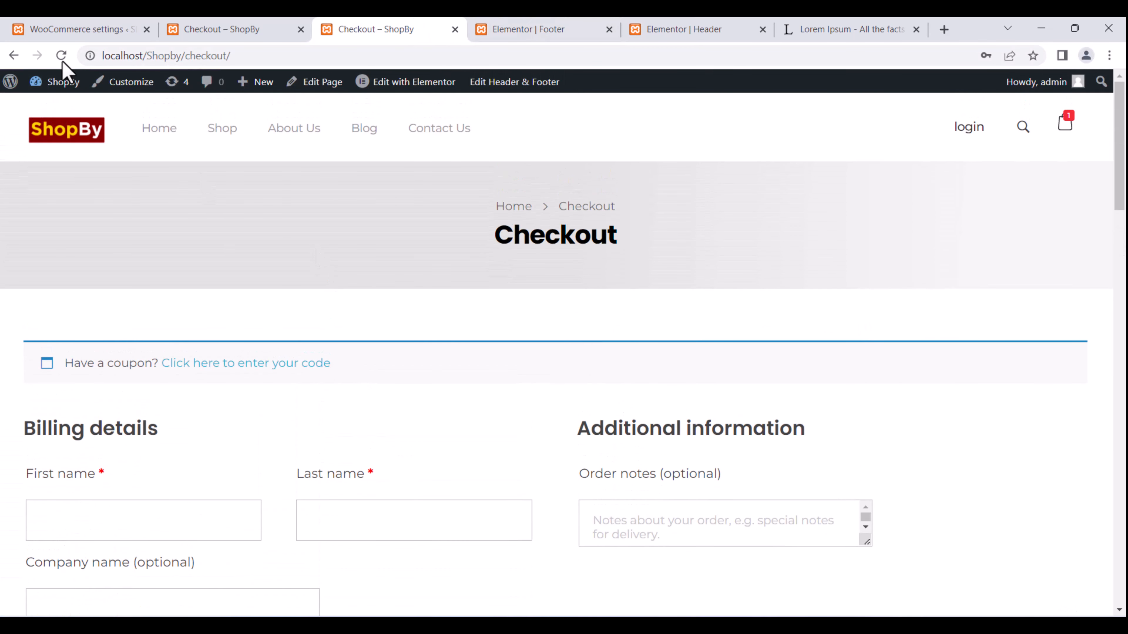
left_click(61, 55)
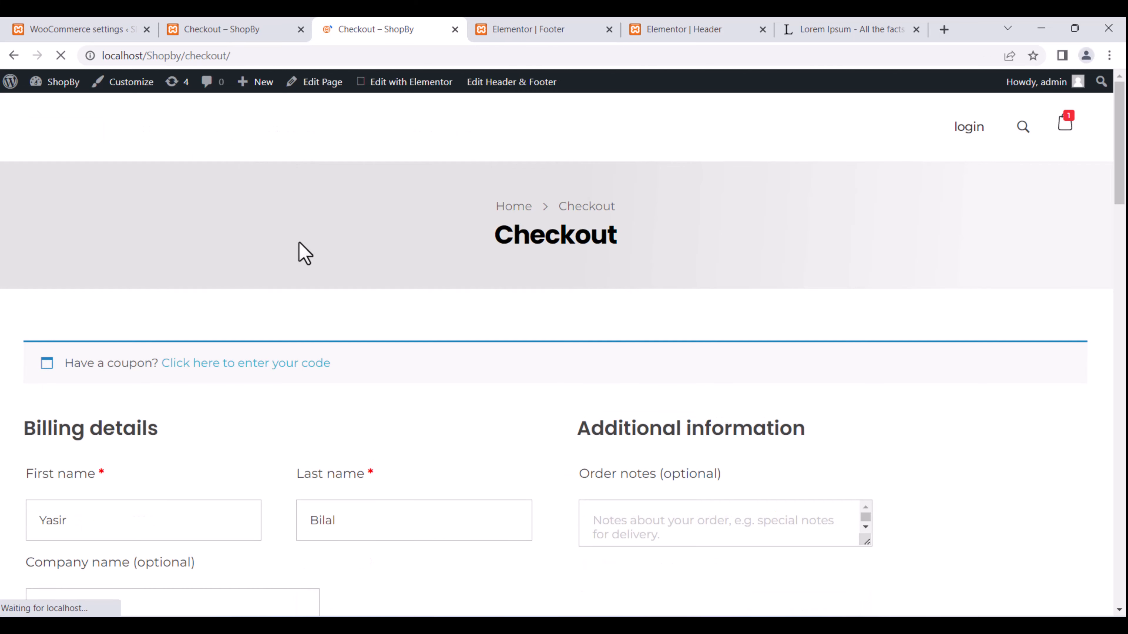
scroll(302, 256, "down", 4)
scroll(303, 260, "down", 4)
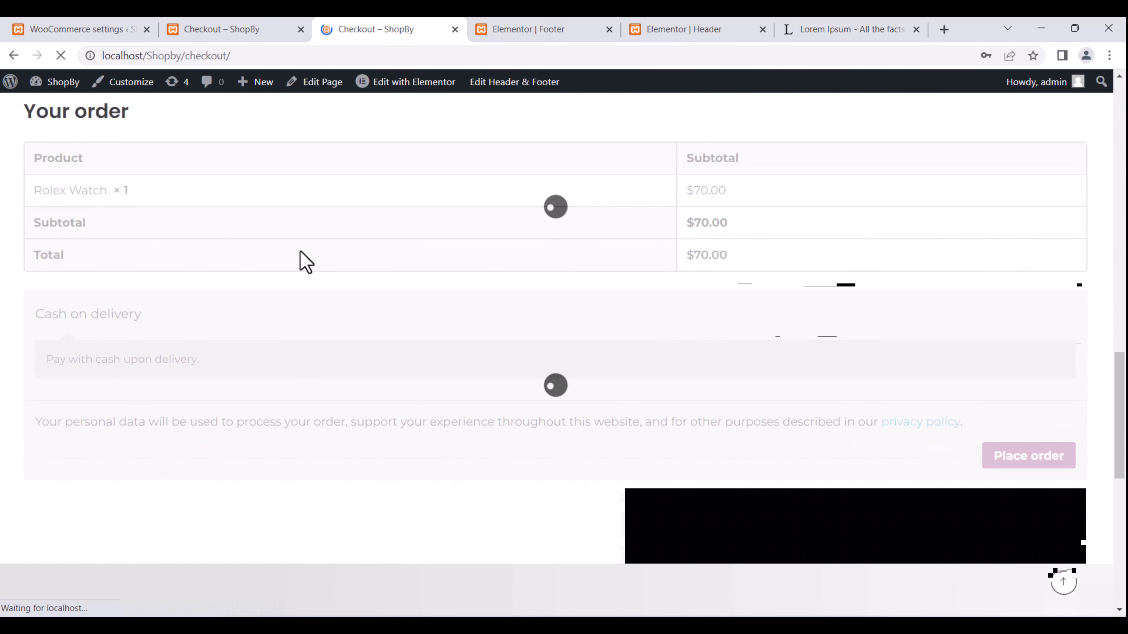
scroll(302, 259, "up", 6)
scroll(302, 252, "down", 4)
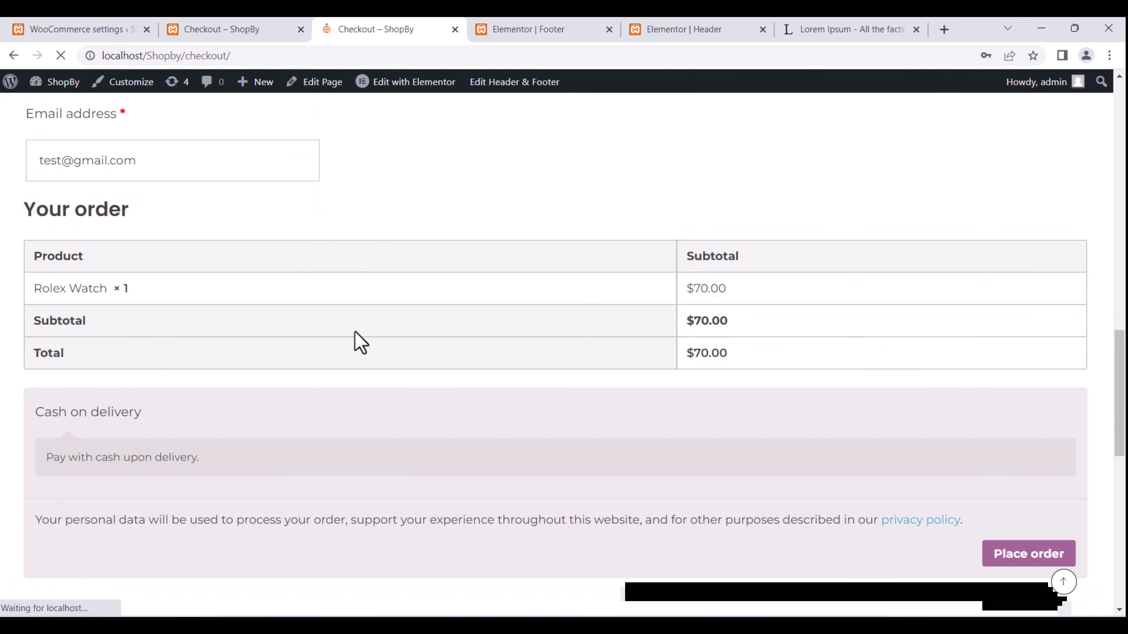
scroll(217, 243, "up", 15)
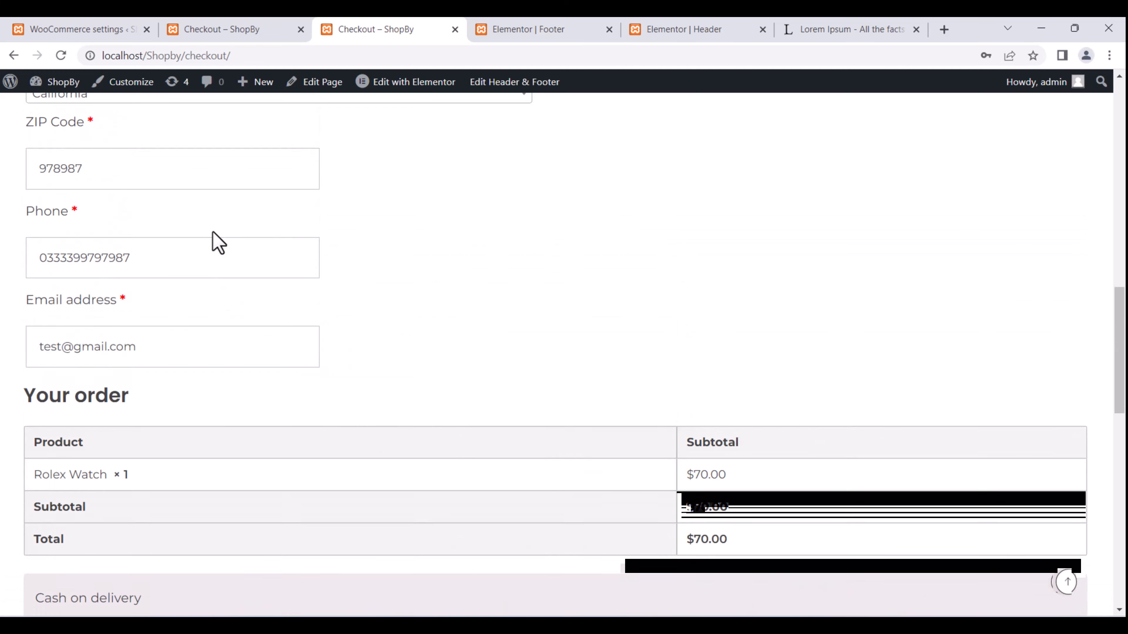
scroll(220, 242, "down", 15)
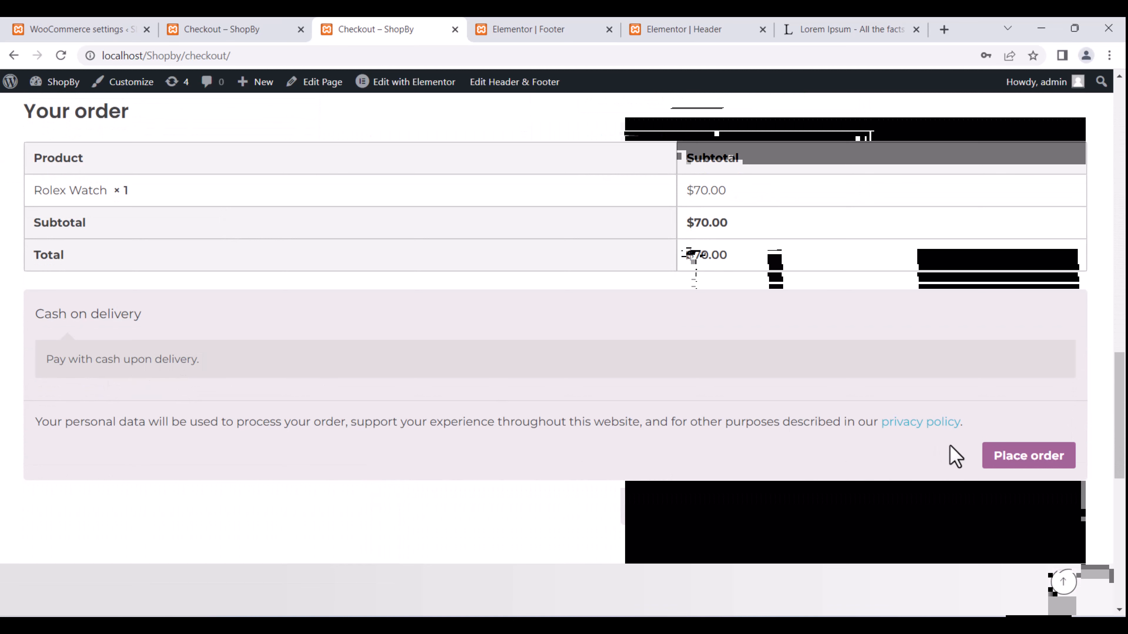
Place the order, then replace the rejected billing ZIP Code with a valid one and resubmit.
left_click(1000, 457)
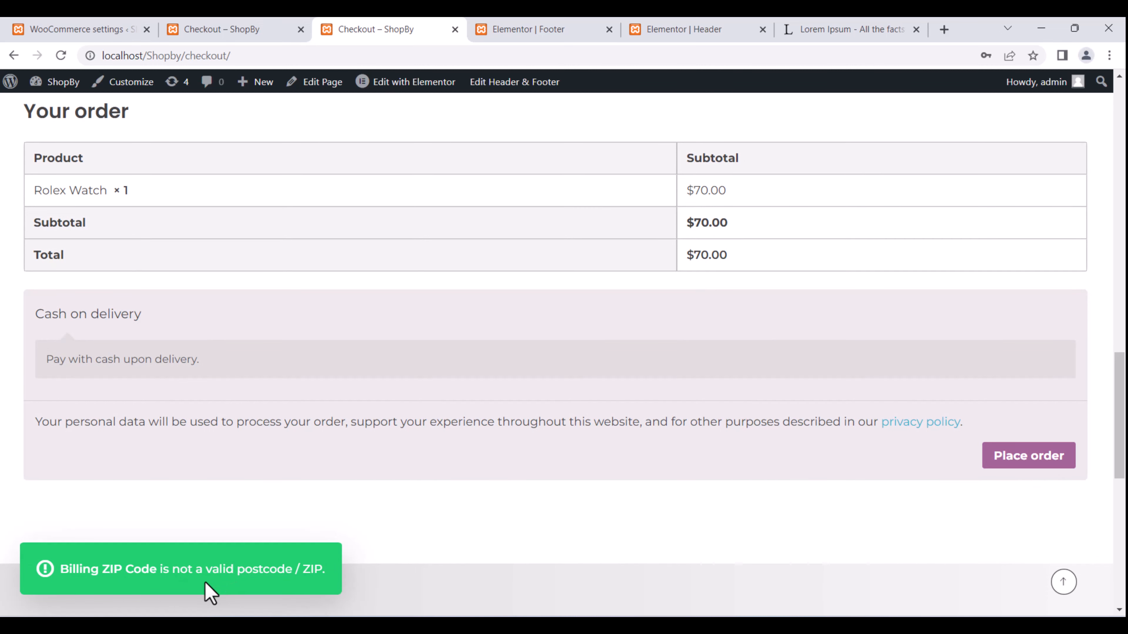
scroll(337, 422, "up", 10)
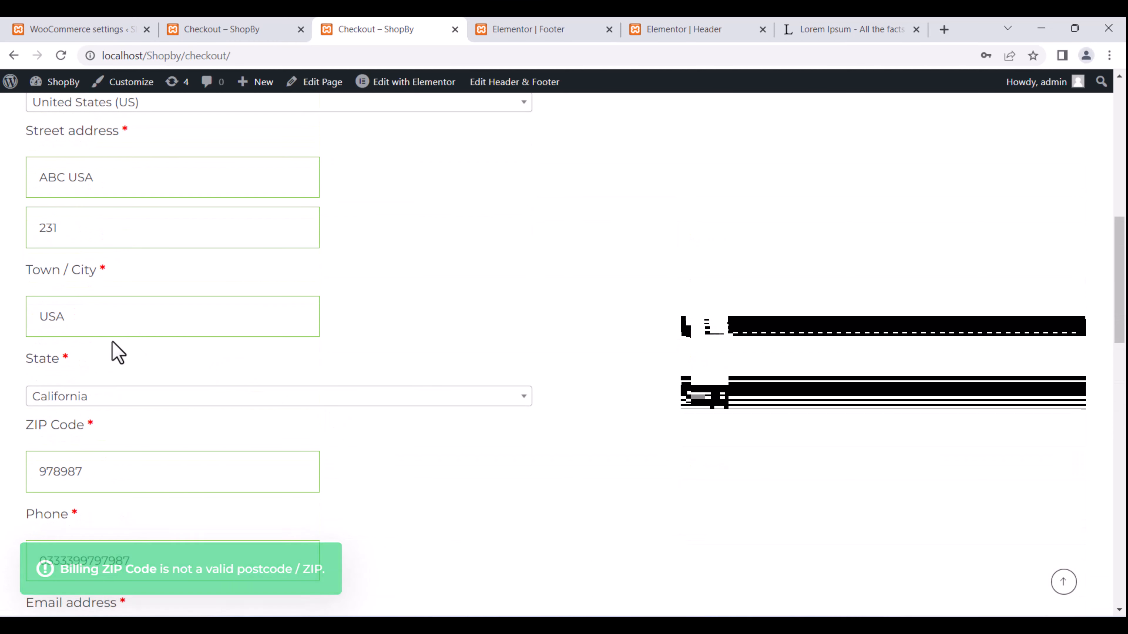
scroll(113, 364, "down", 2)
left_click_drag(111, 375, 1, 387)
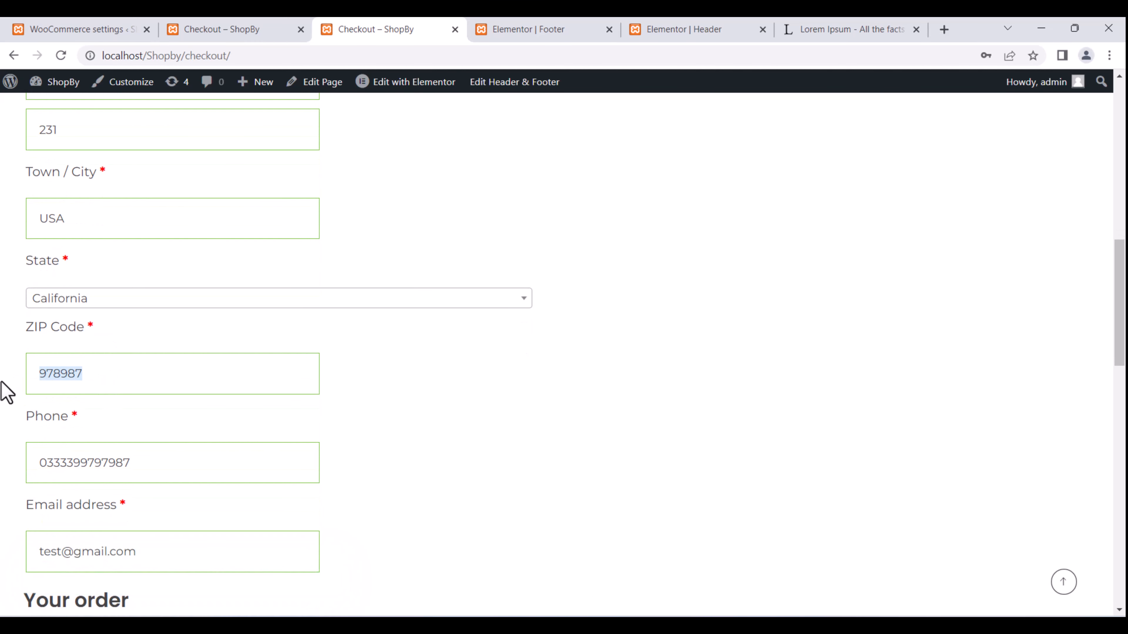
type("58150")
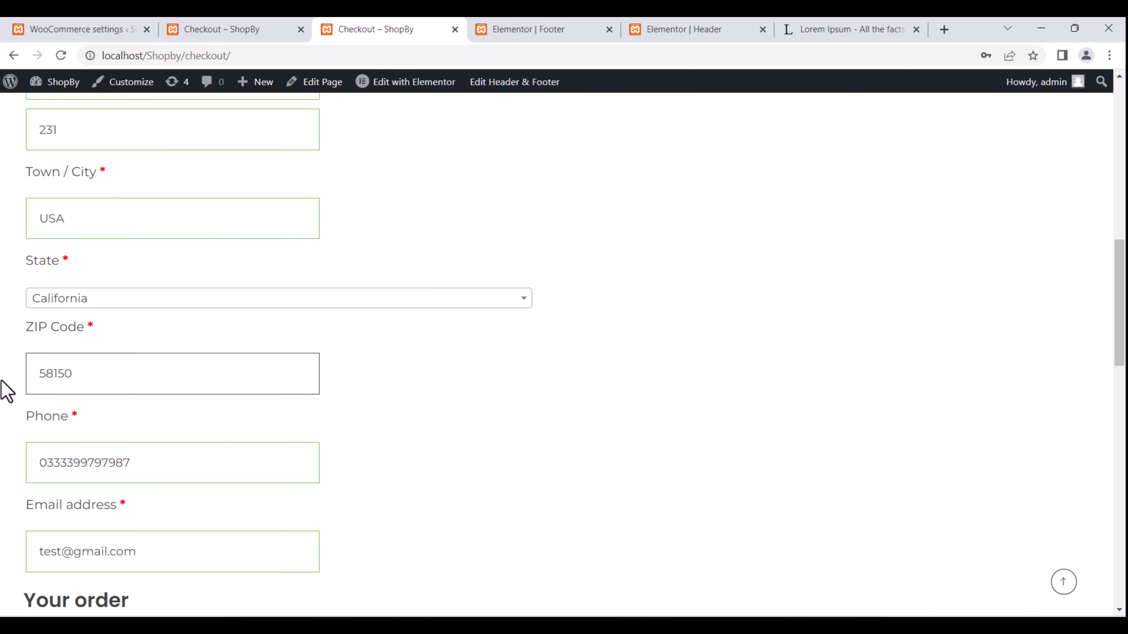
key("Return")
scroll(360, 383, "down", 10)
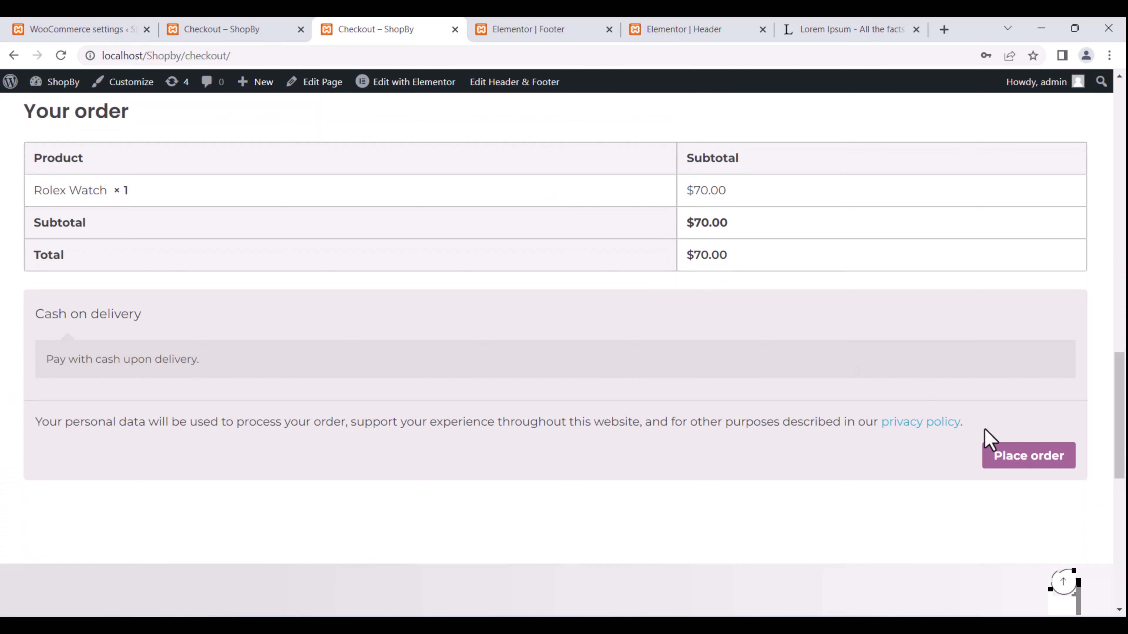
Place the $70.00 Rolex Watch order by Cash on delivery and review the order-received confirmation.
left_click(1015, 459)
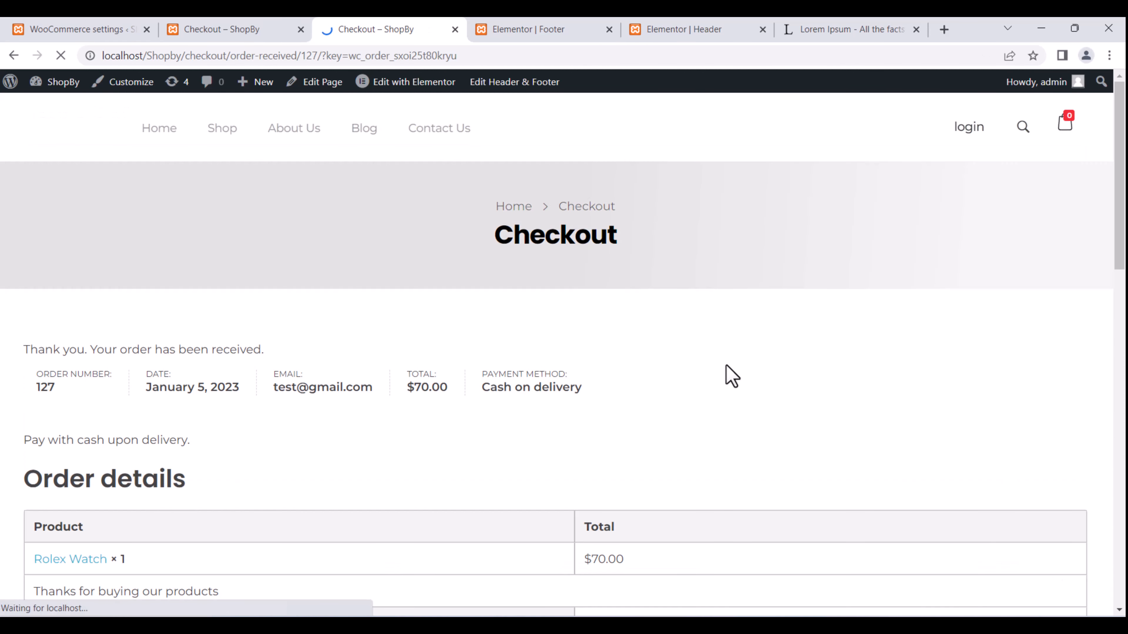
scroll(731, 376, "down", 5)
scroll(615, 351, "down", 4)
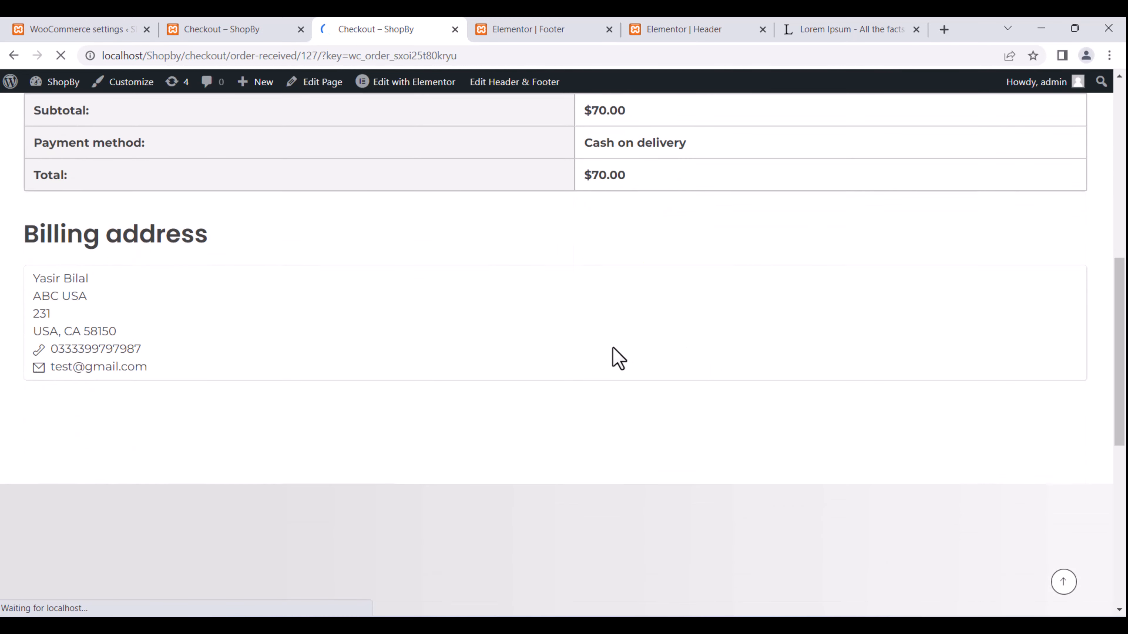
scroll(614, 351, "up", 5)
scroll(619, 358, "up", 5)
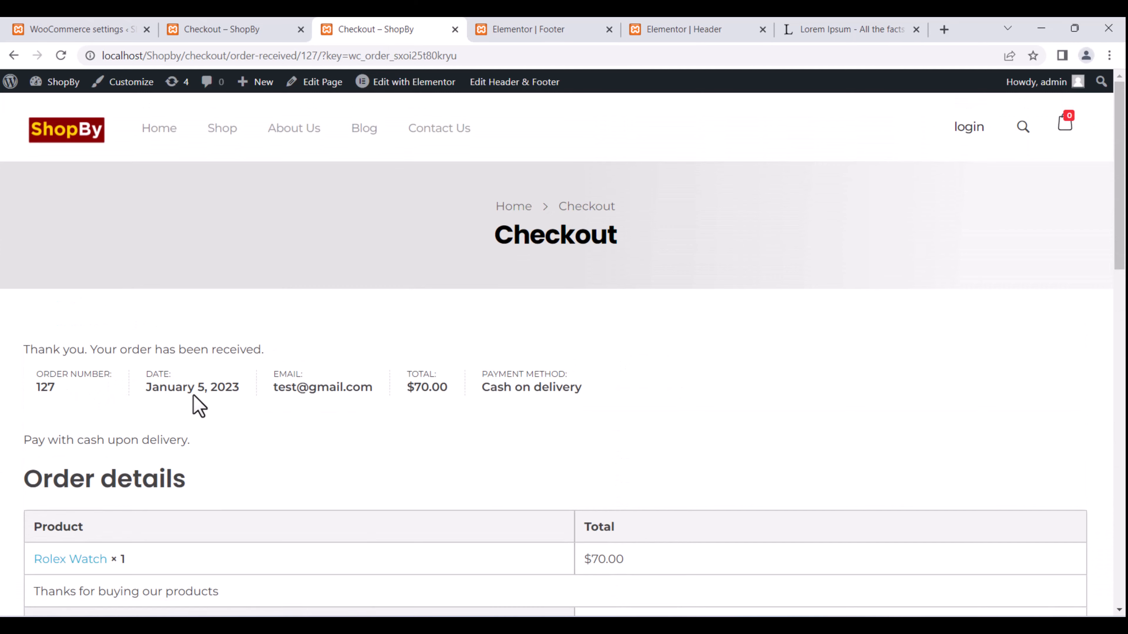
scroll(267, 409, "down", 3)
scroll(496, 438, "down", 3)
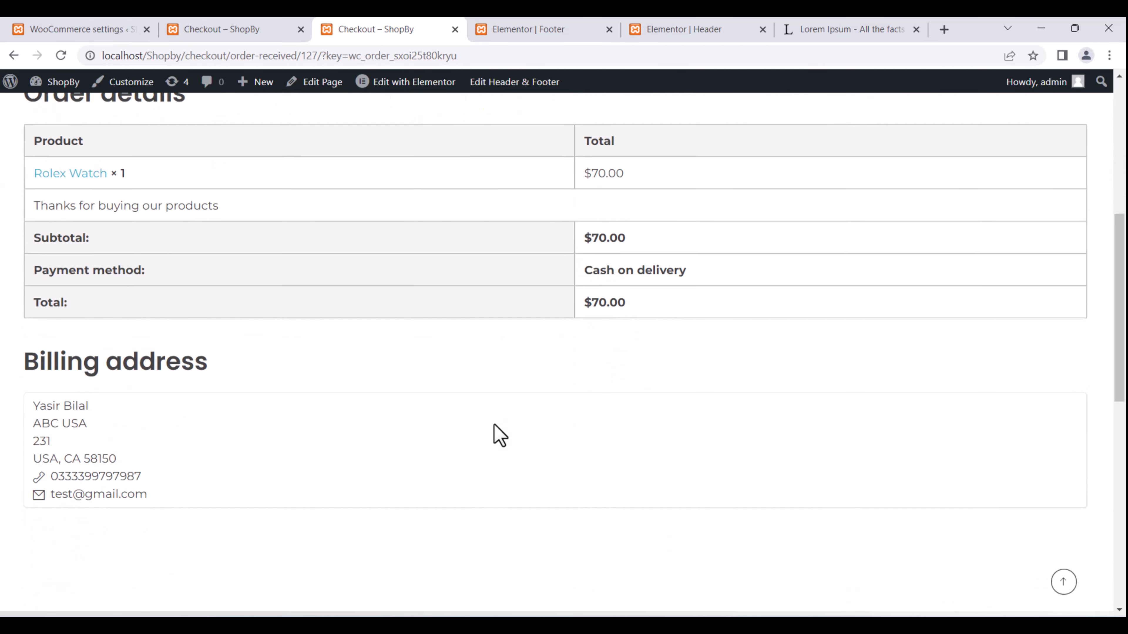
left_click(88, 30)
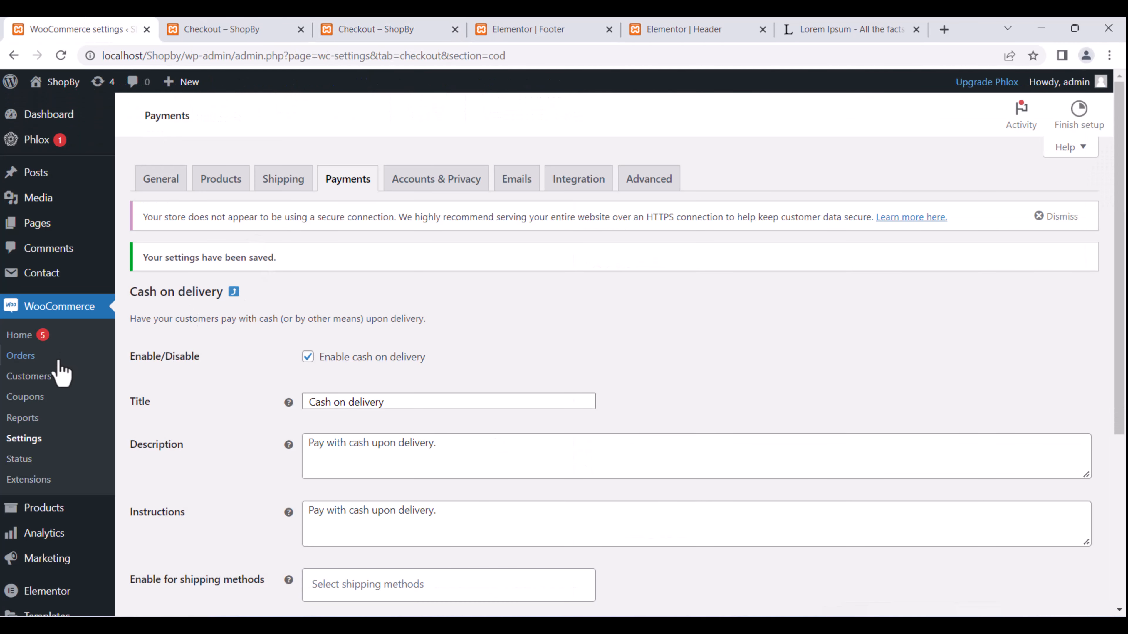
In WooCommerce Orders, bulk-change the new $70.00 order's status to Completed.
left_click(37, 357)
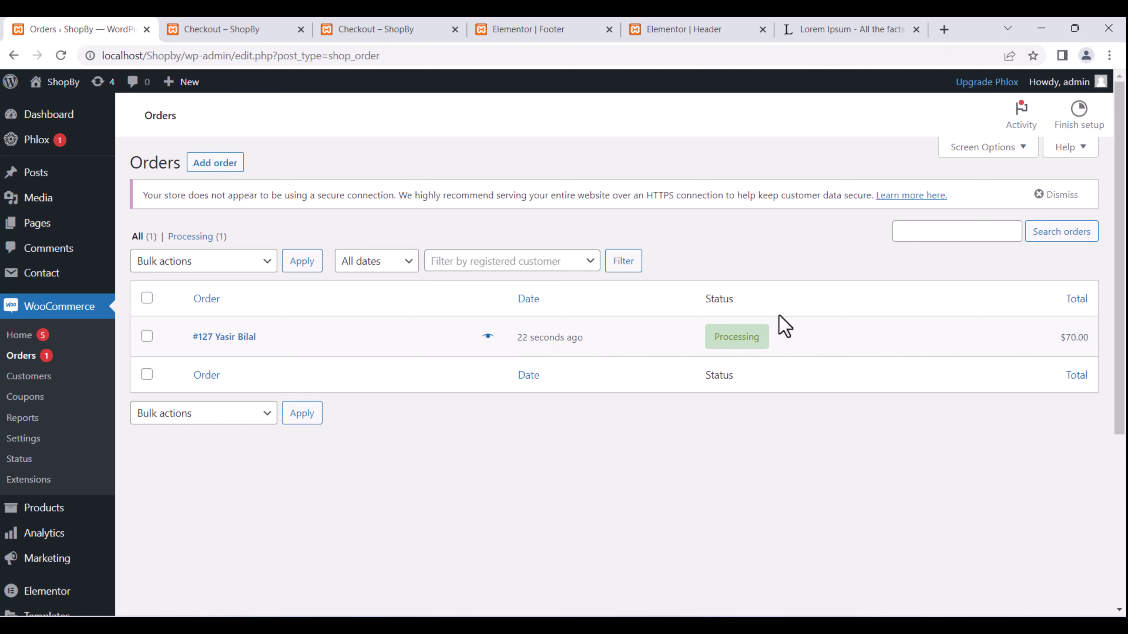
left_click(146, 337)
left_click(239, 261)
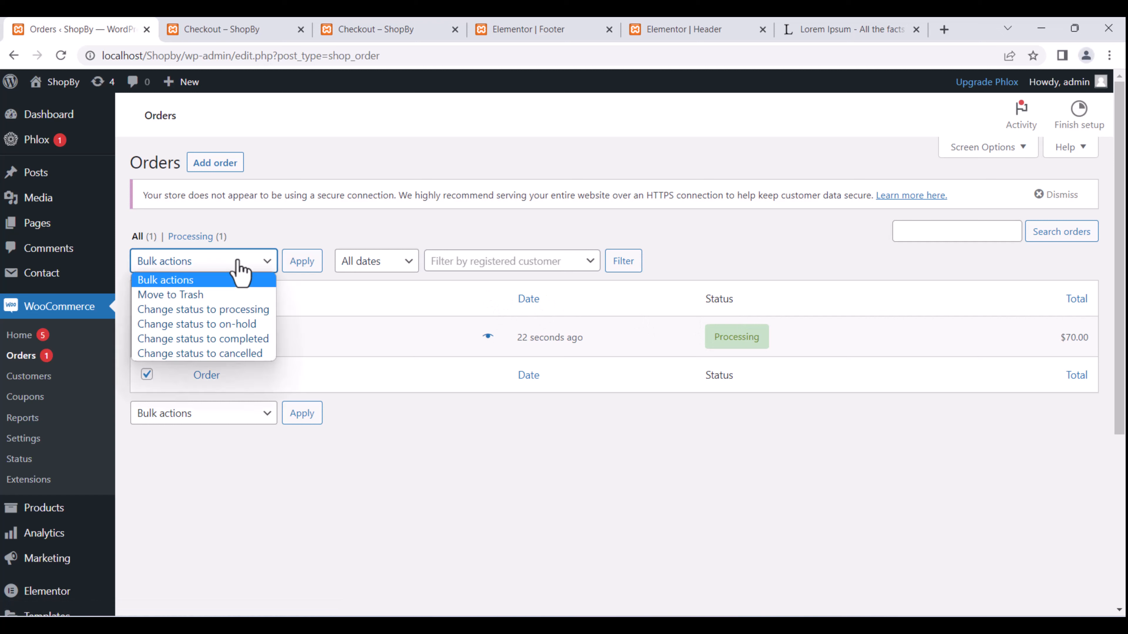
left_click(242, 340)
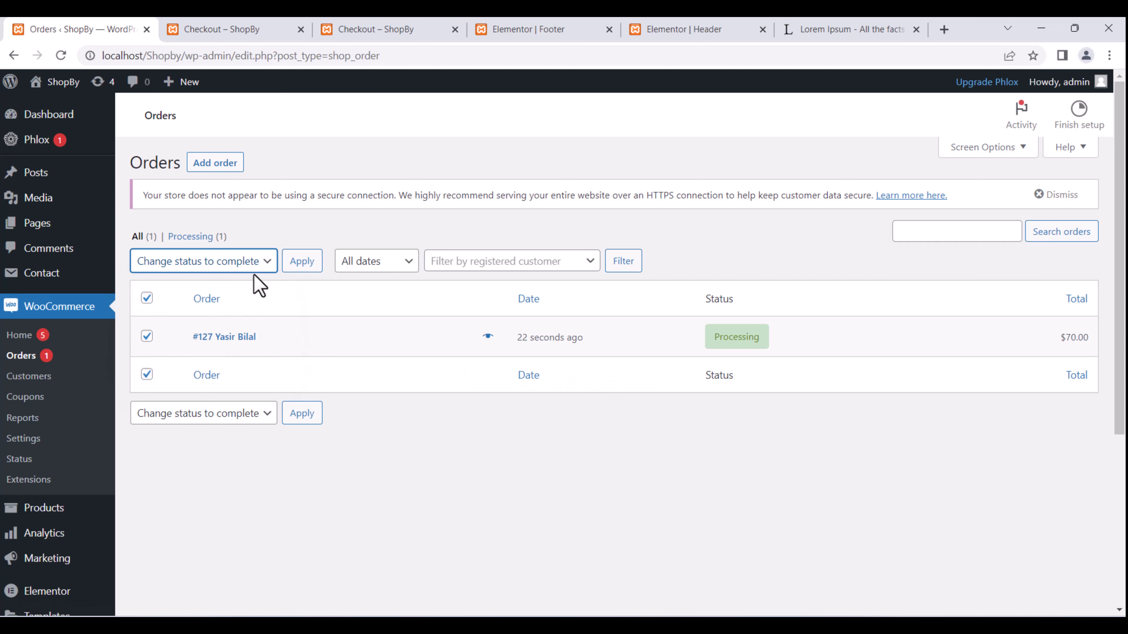
left_click(303, 267)
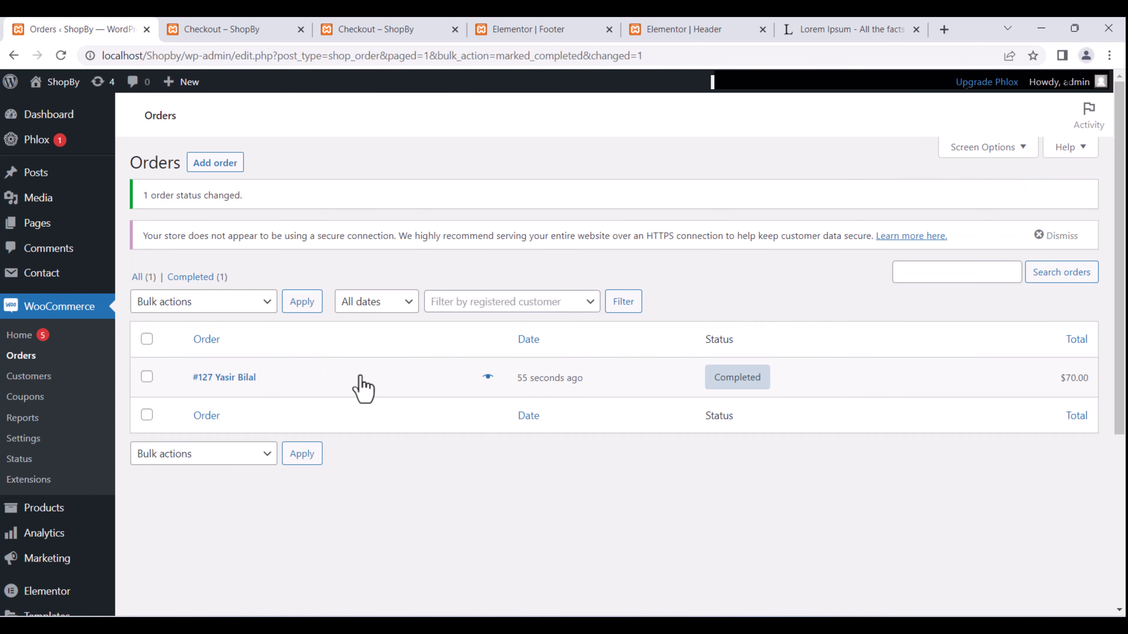
Close the bulk actions list unchanged and return to the order confirmation tab.
left_click(227, 303)
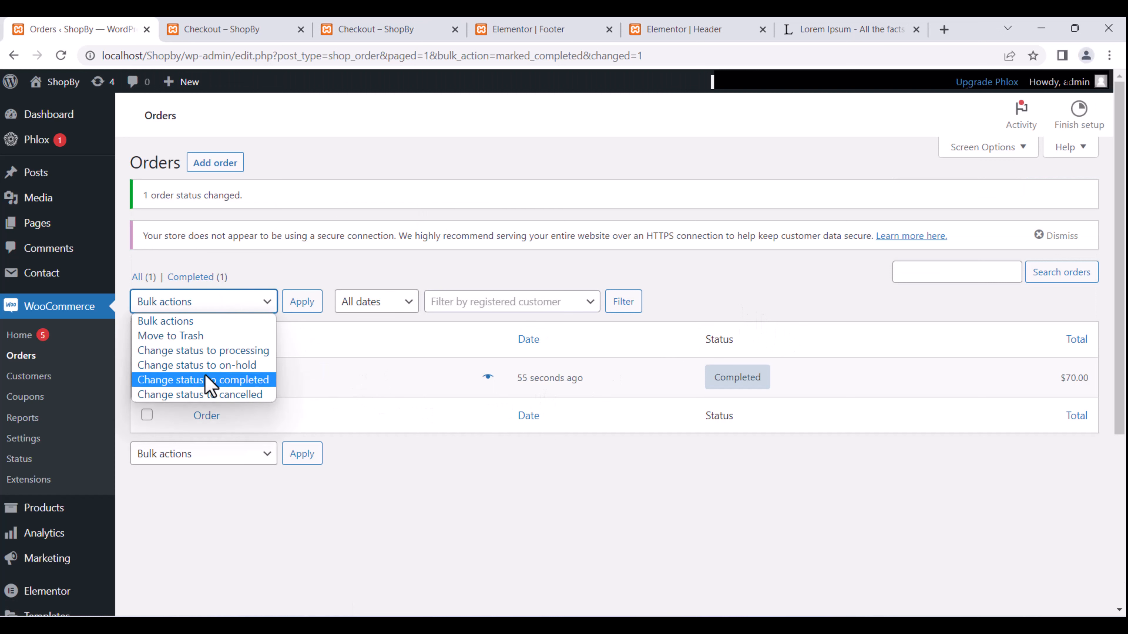
left_click(371, 491)
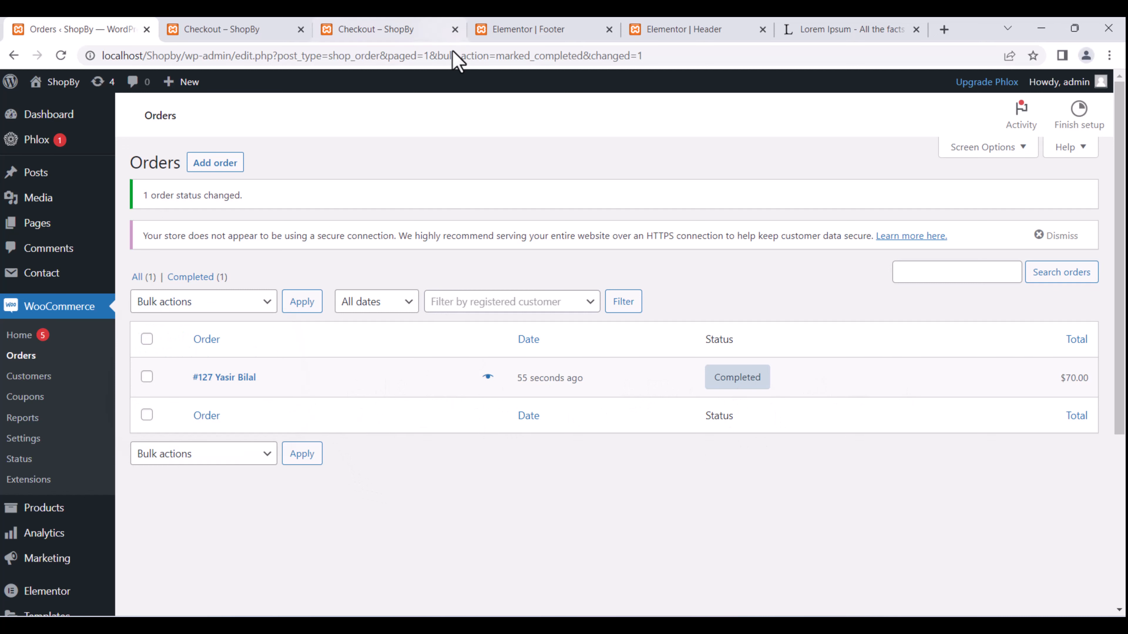
left_click(369, 29)
Load the ShopBy home page at localhost/Shopby/ and scroll through it.
left_click(292, 20)
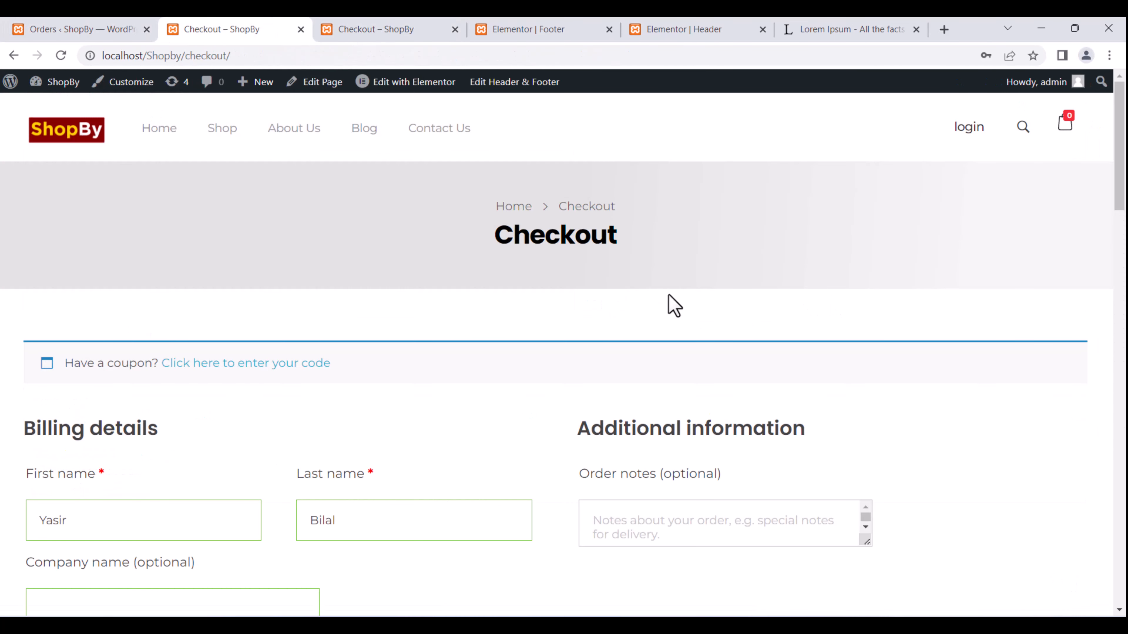
left_click(350, 20)
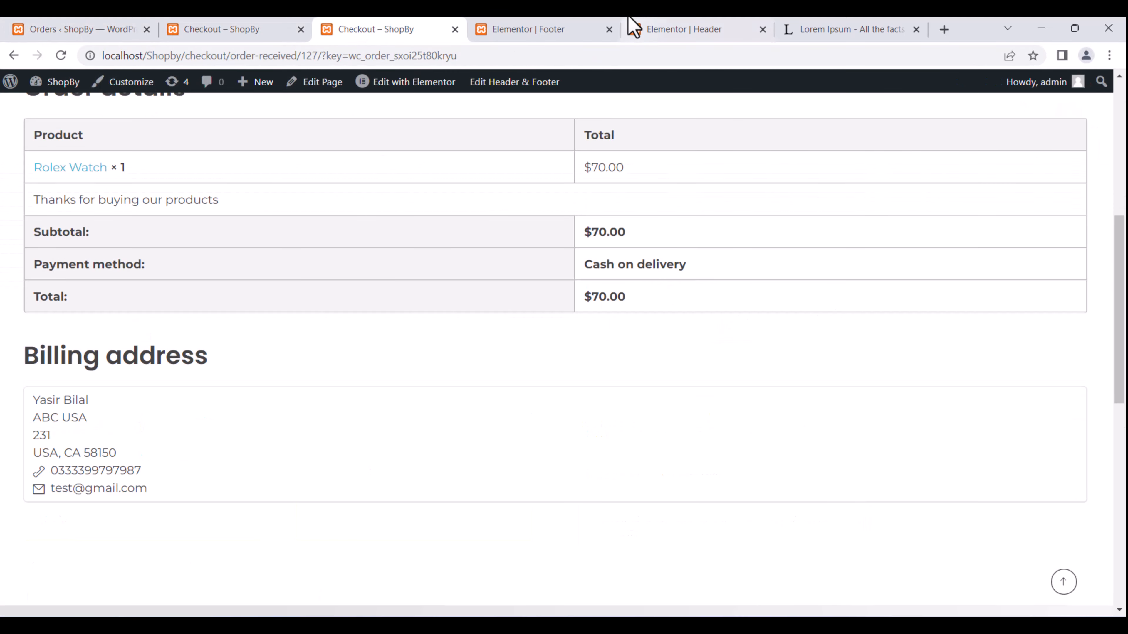
left_click(540, 31)
left_click(289, 27)
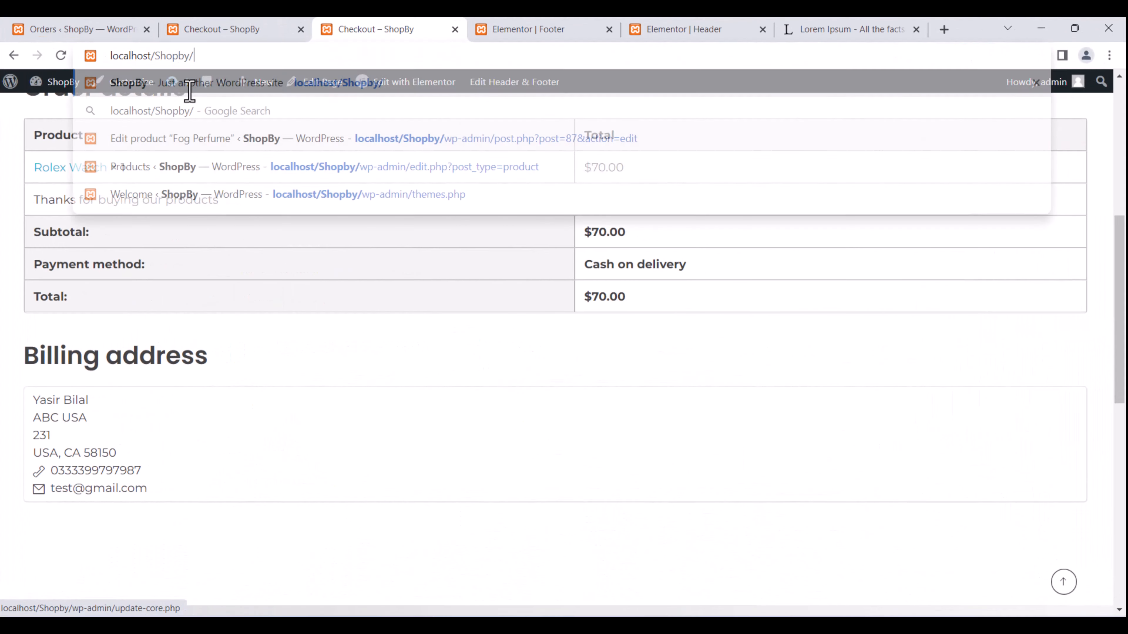
key("Return")
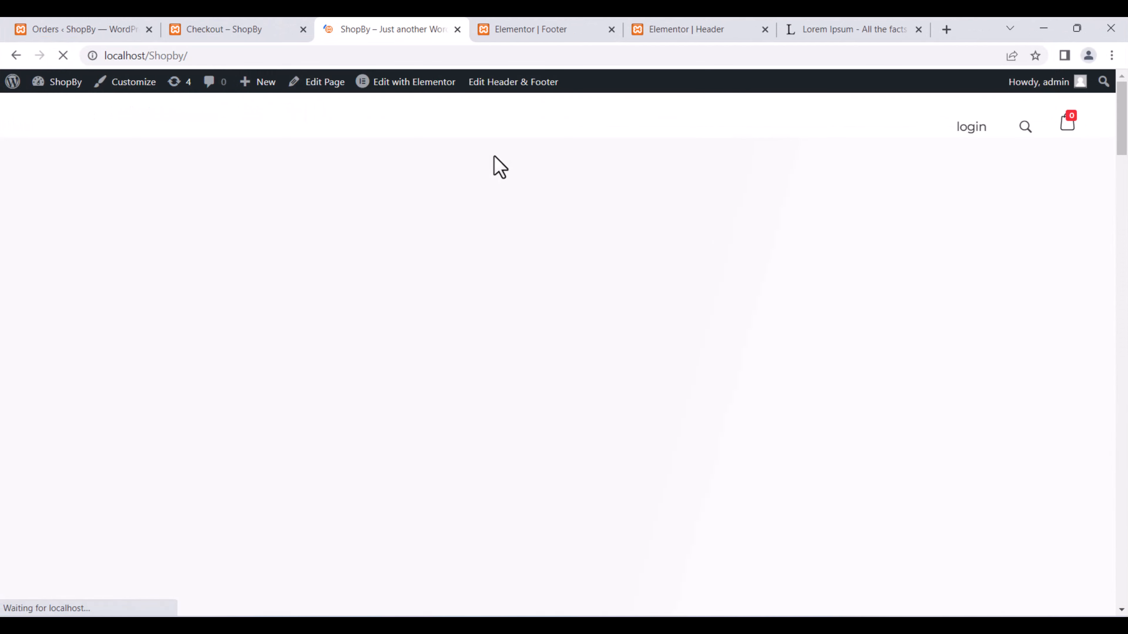
scroll(510, 190, "down", 15)
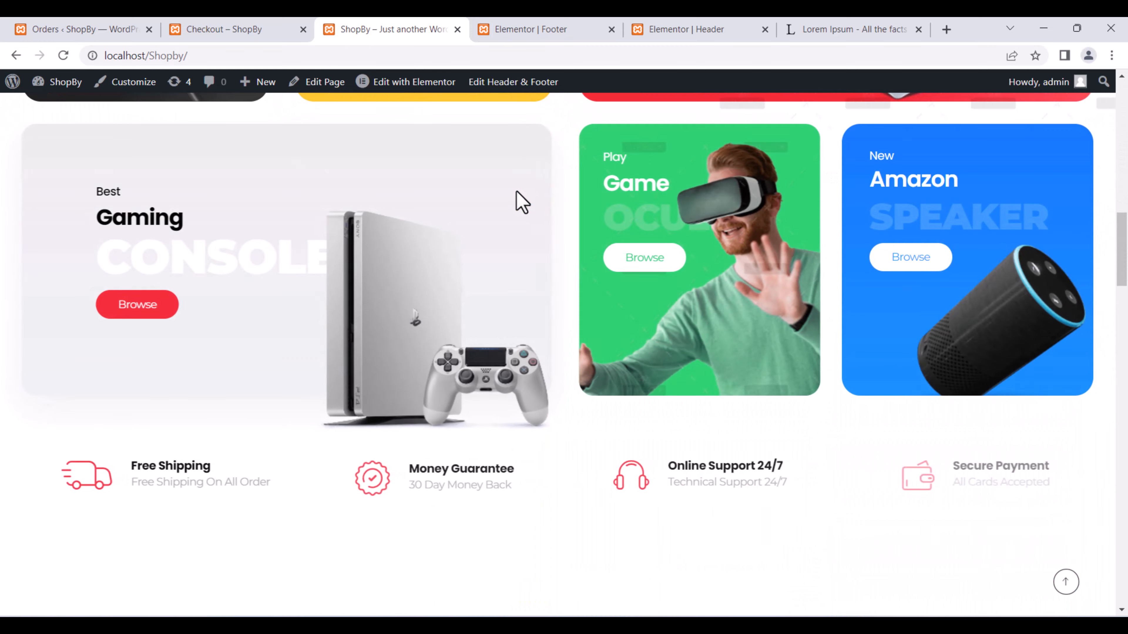
scroll(520, 202, "down", 15)
scroll(524, 204, "down", 15)
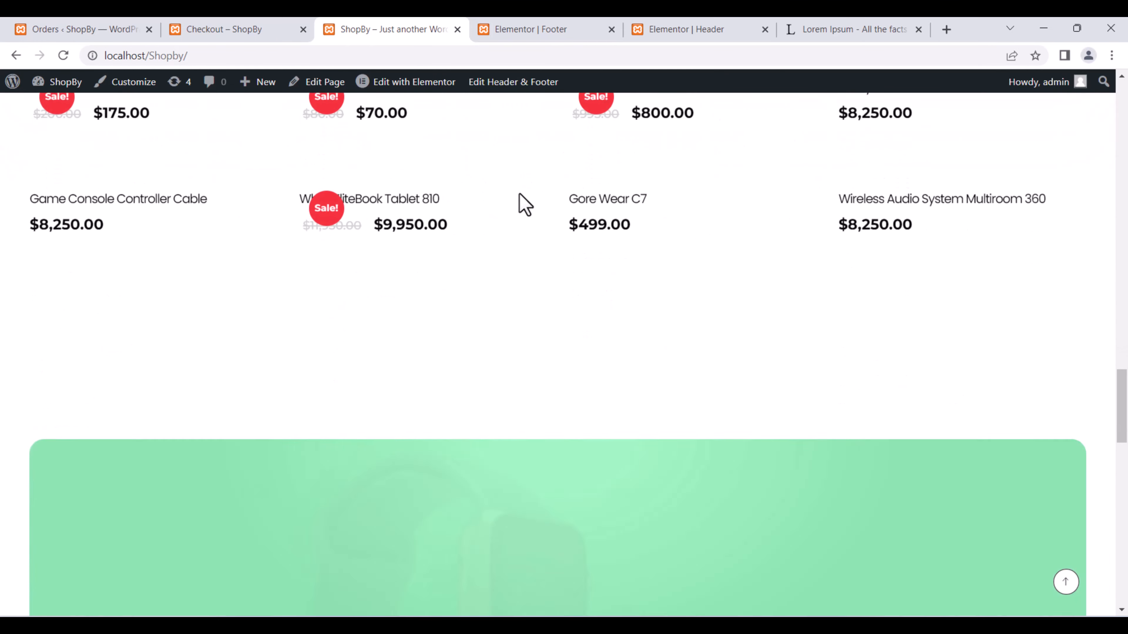
scroll(524, 202, "up", 20)
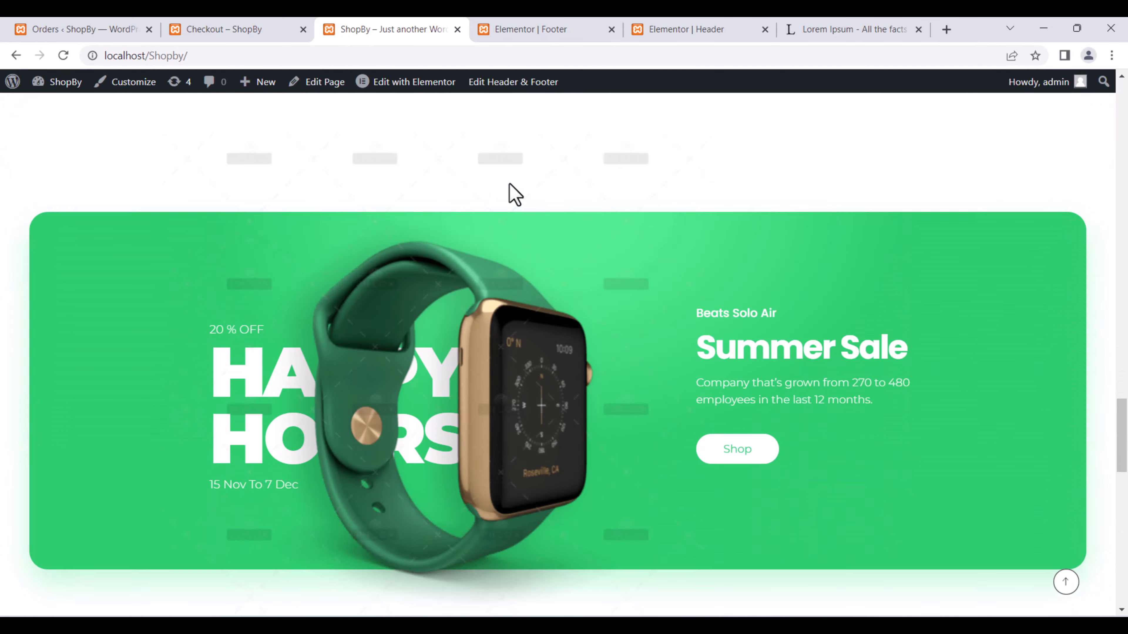
scroll(375, 162, "up", 2)
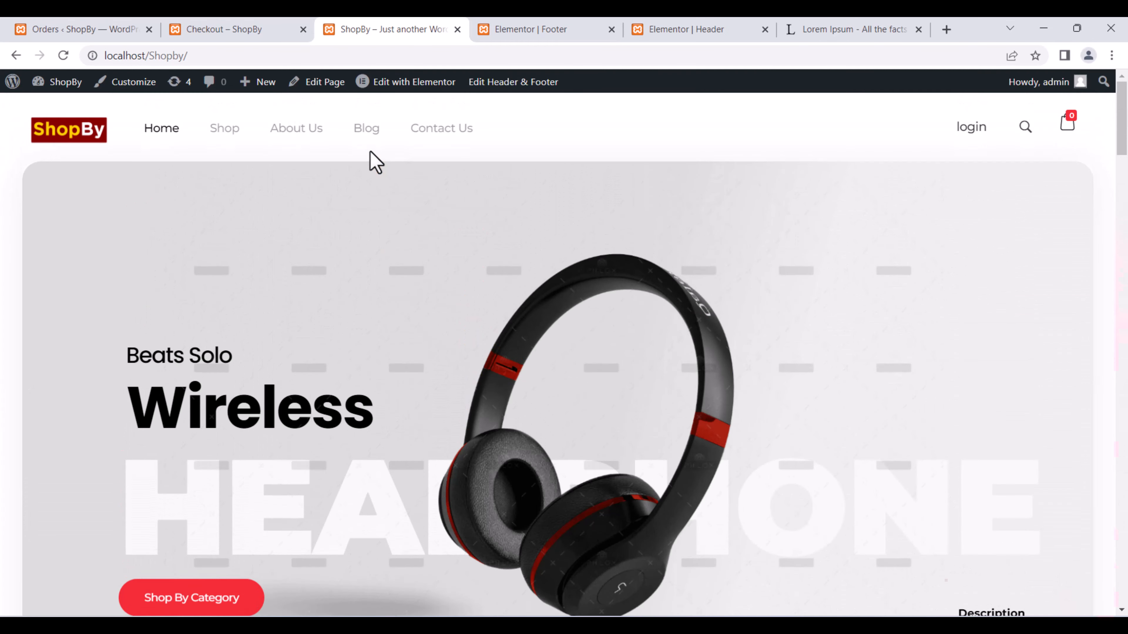
Go to the Shop page and open the Rolex Watch product, now showing 199 in stock.
left_click(222, 138)
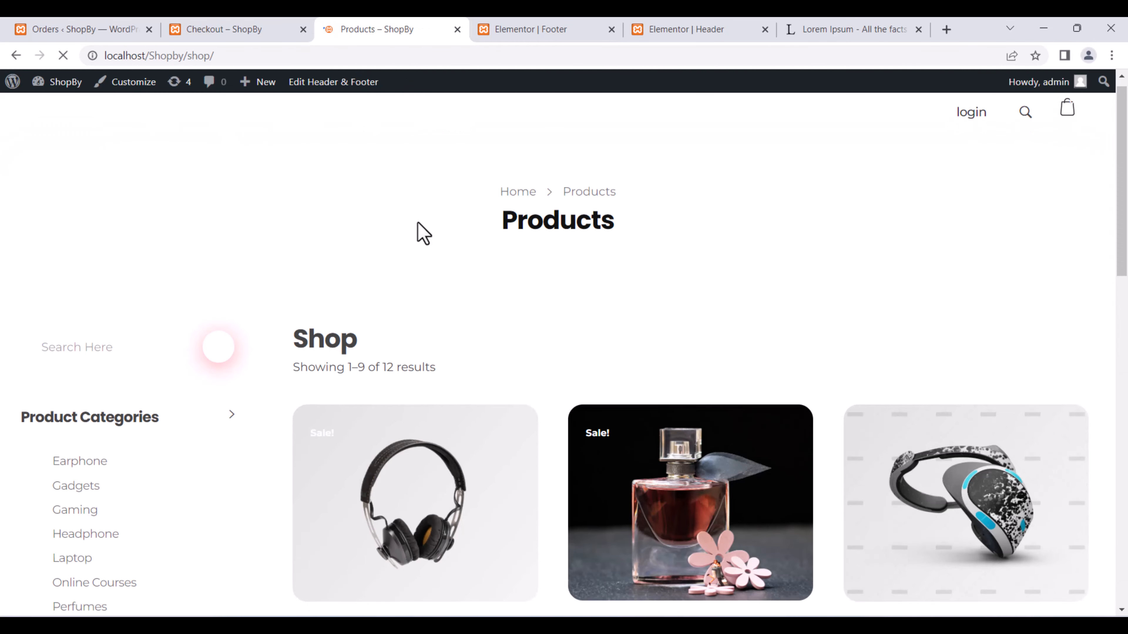
scroll(418, 221, "down", 7)
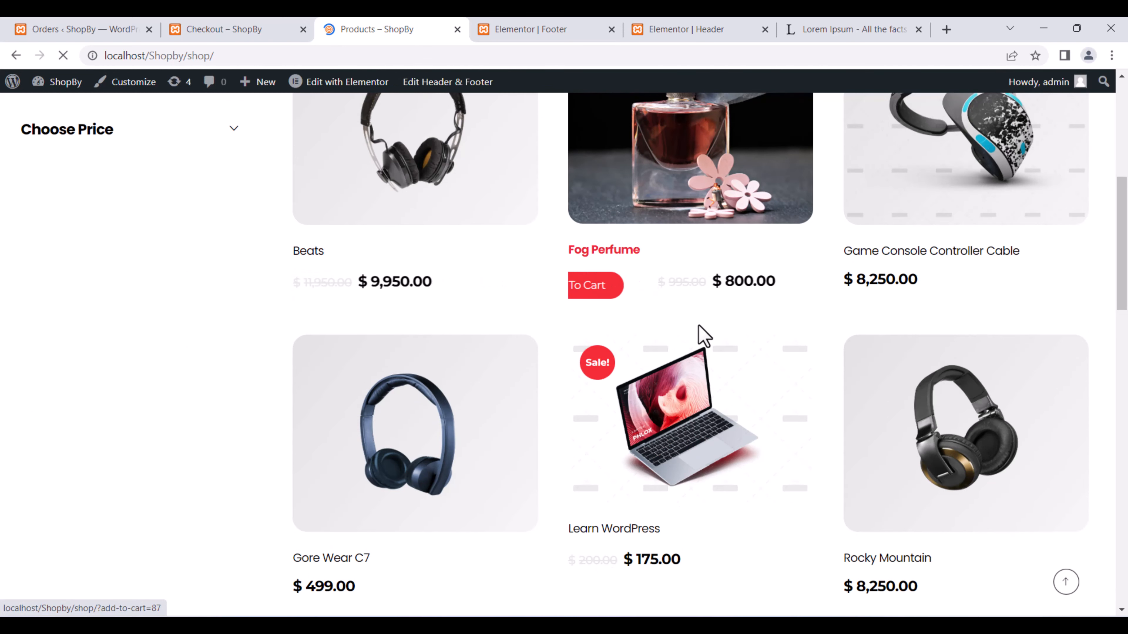
scroll(700, 331, "down", 3)
scroll(700, 327, "down", 3)
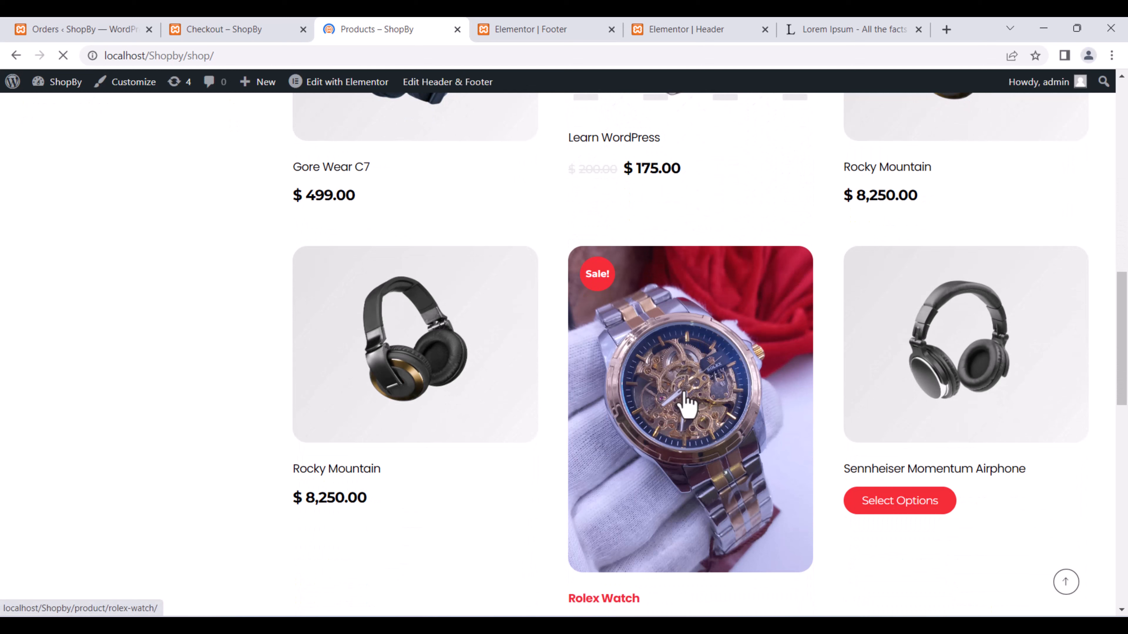
left_click(712, 370)
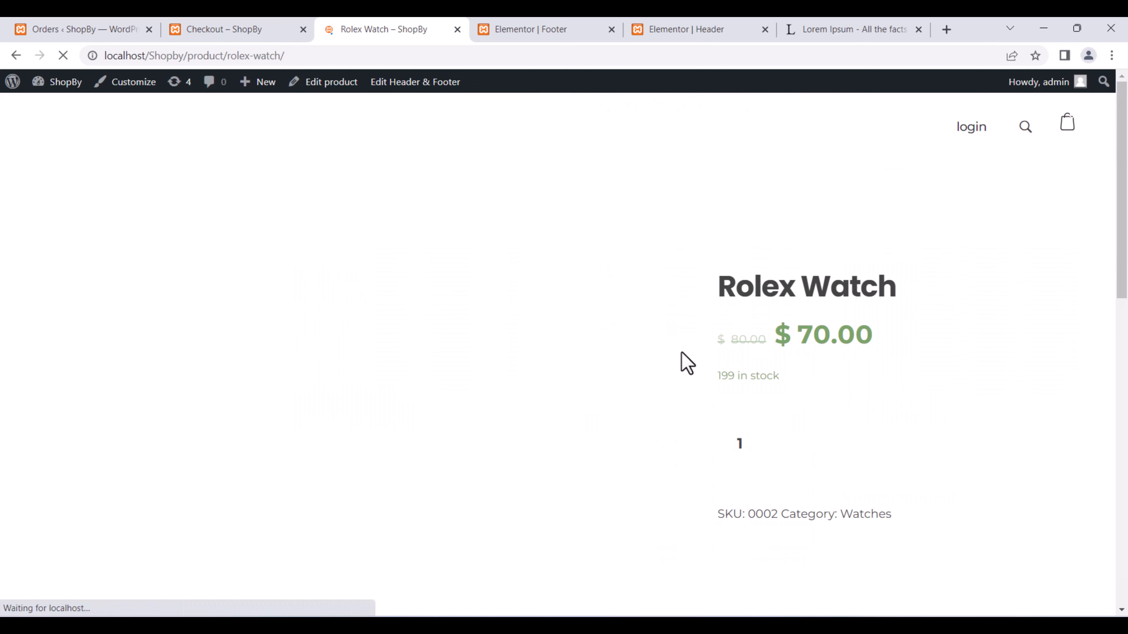
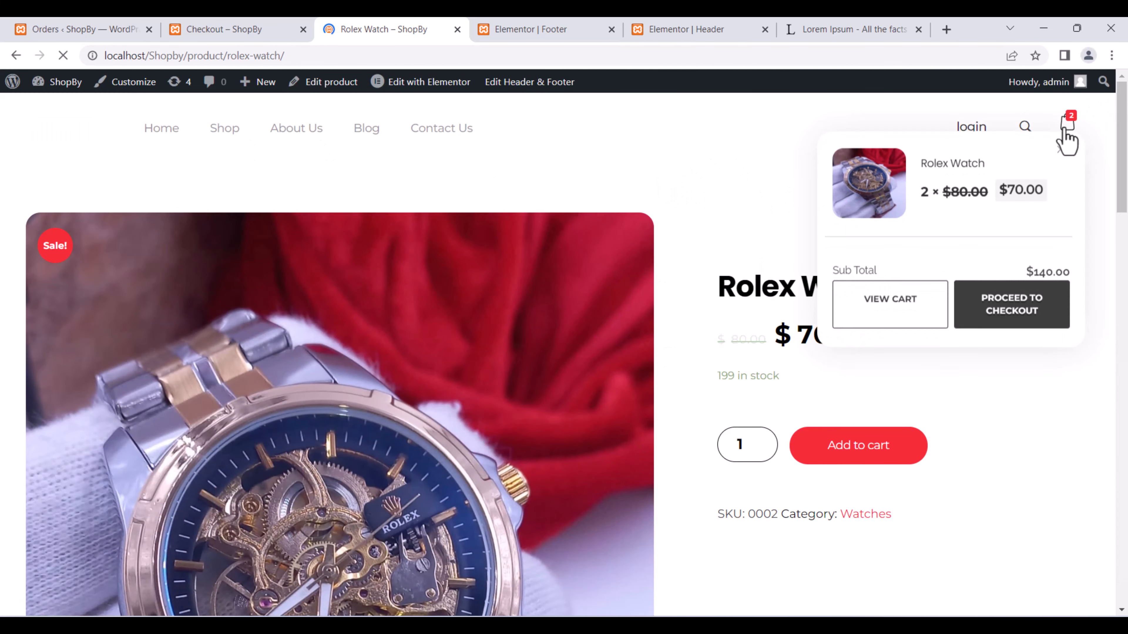
Reduce the Rolex Watch quantity in the cart to 1 and update the cart.
left_click(1065, 127)
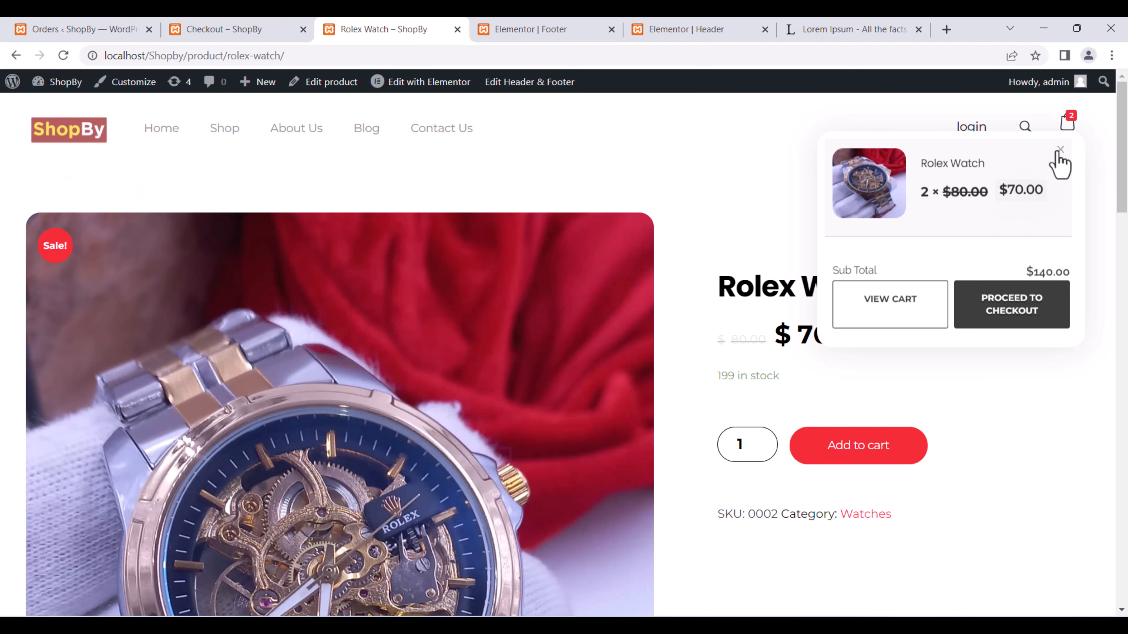
left_click(922, 307)
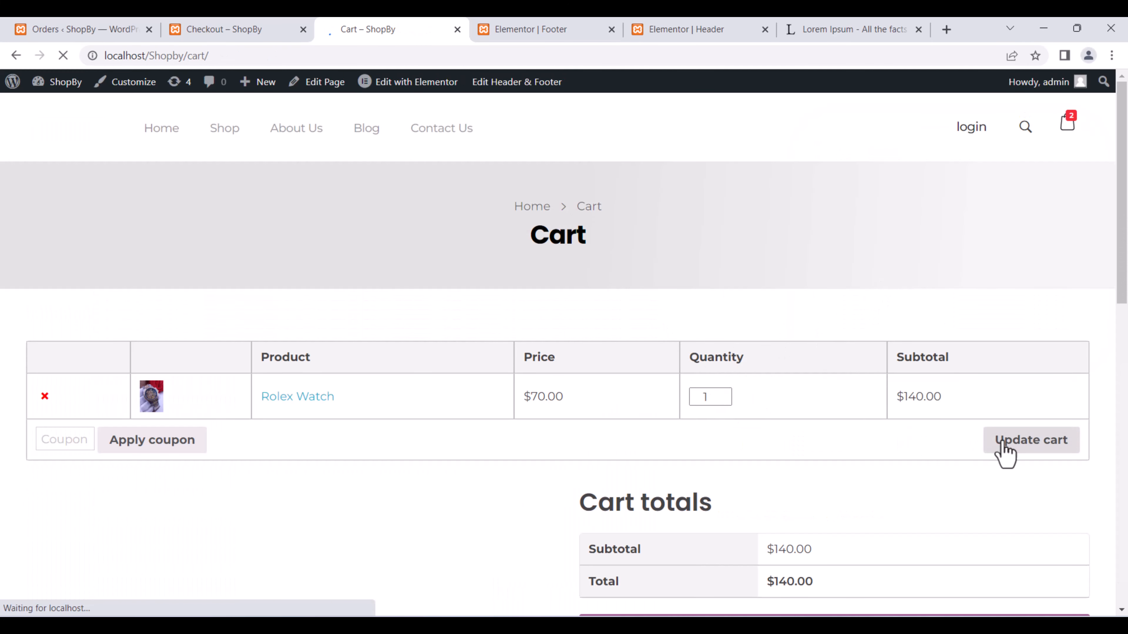
left_click(1000, 442)
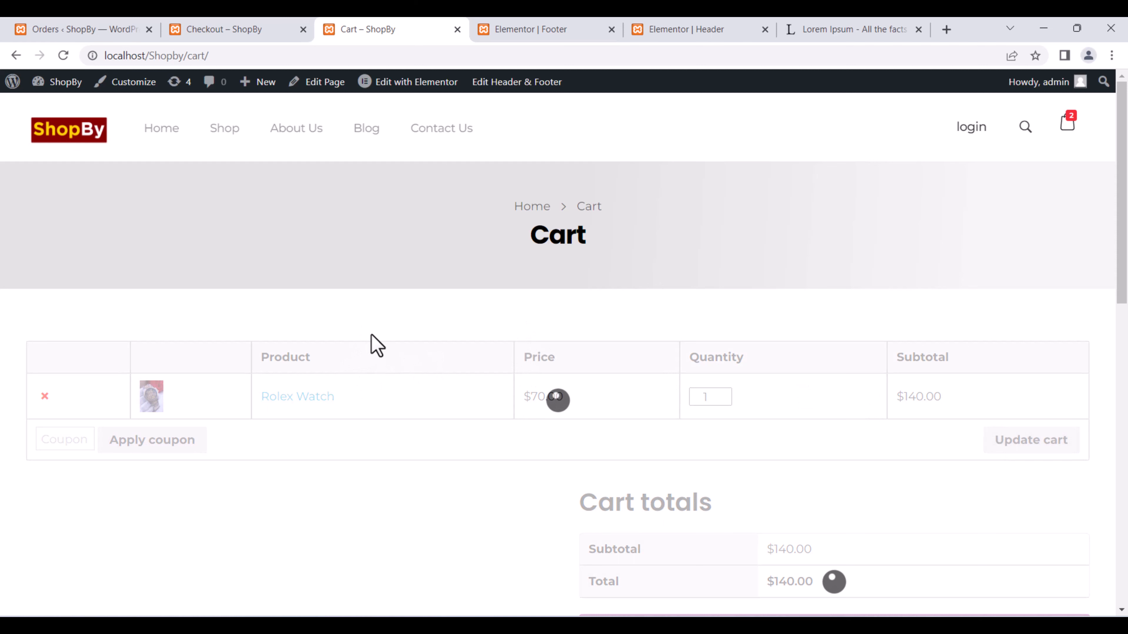
Go to the Shop listing and add the Fog Perfume to the cart.
left_click(279, 27)
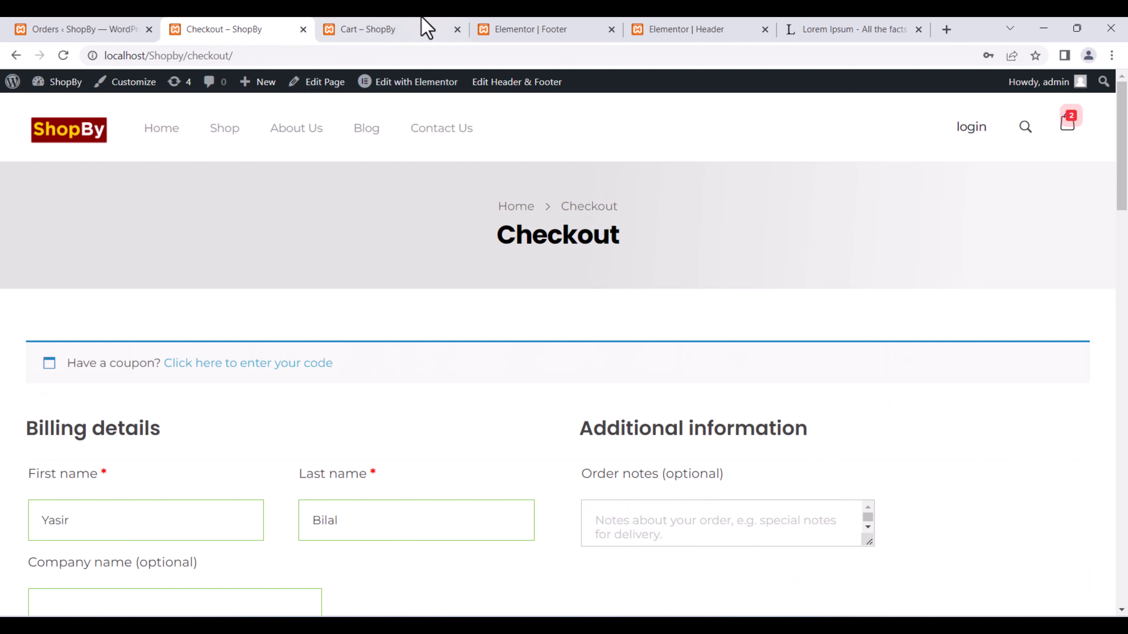
left_click(422, 27)
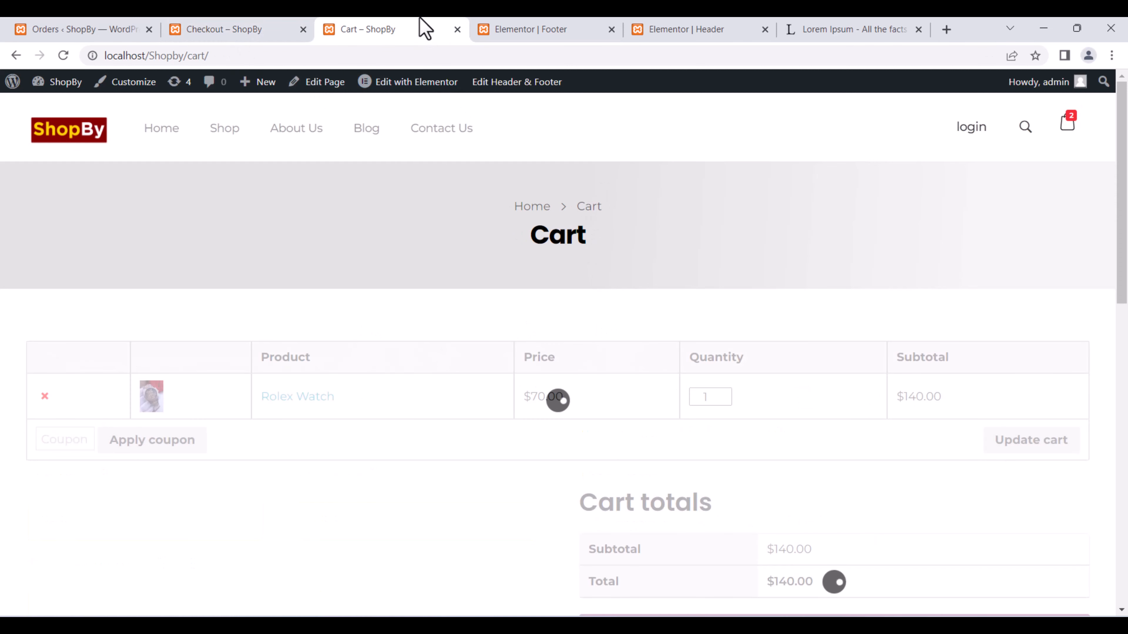
left_click(219, 130)
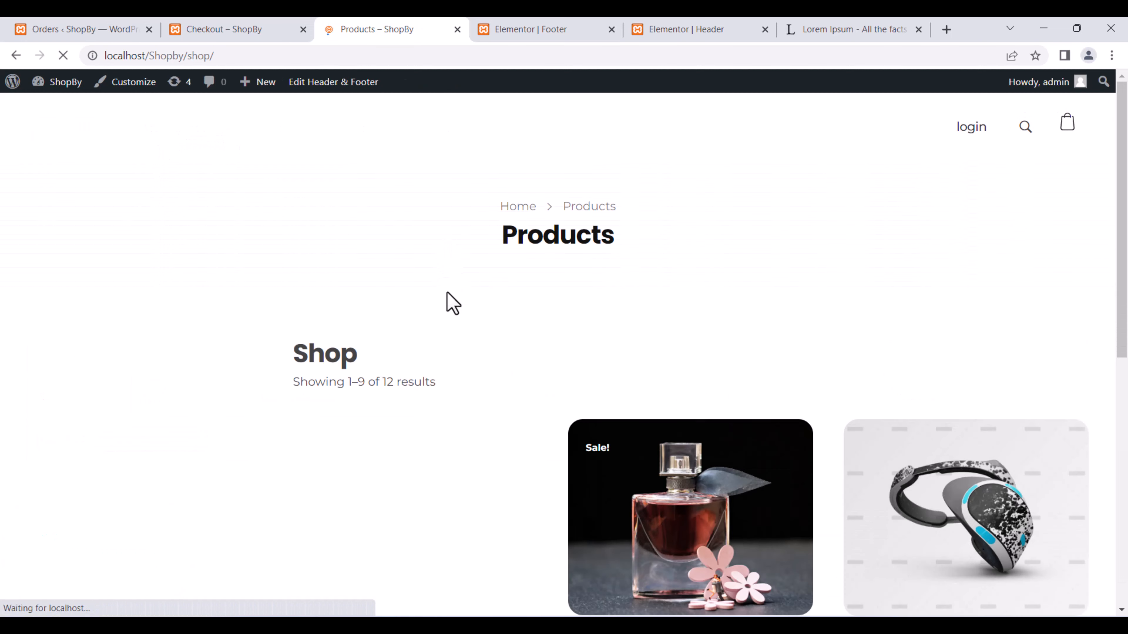
scroll(675, 449, "down", 7)
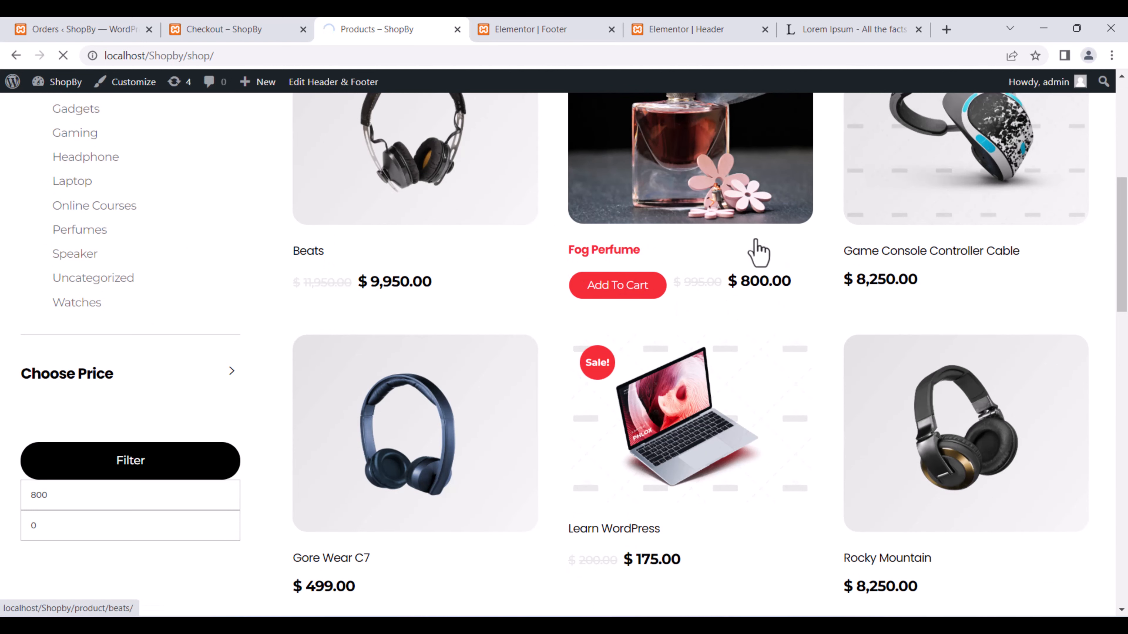
scroll(861, 218, "up", 1)
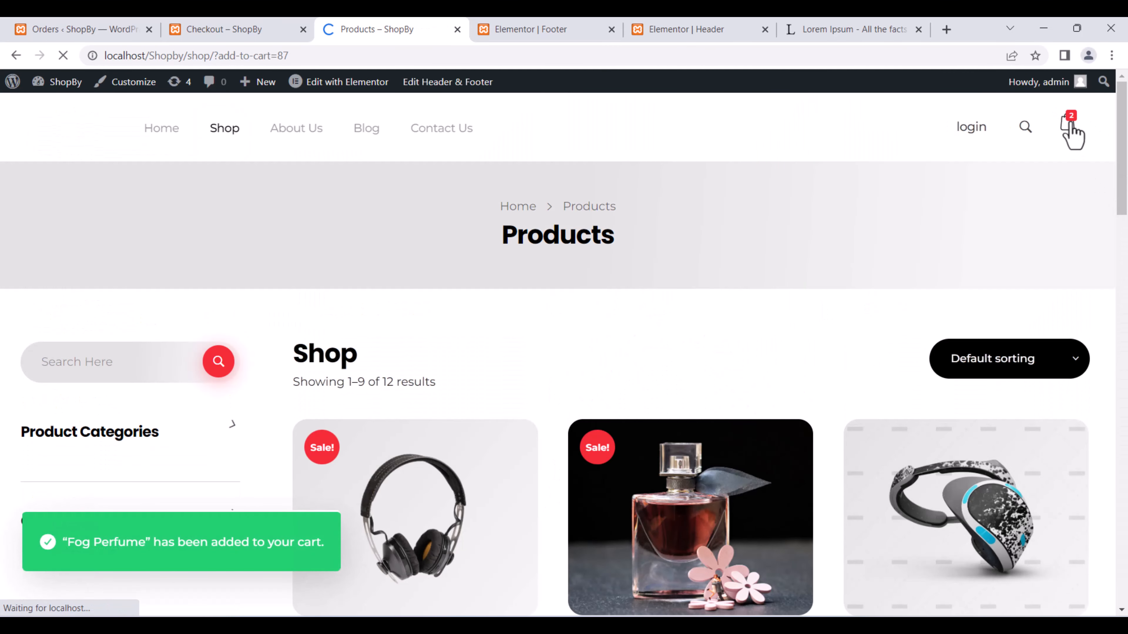
Place the $870 cash-on-delivery order for the watch and perfume.
left_click(1069, 124)
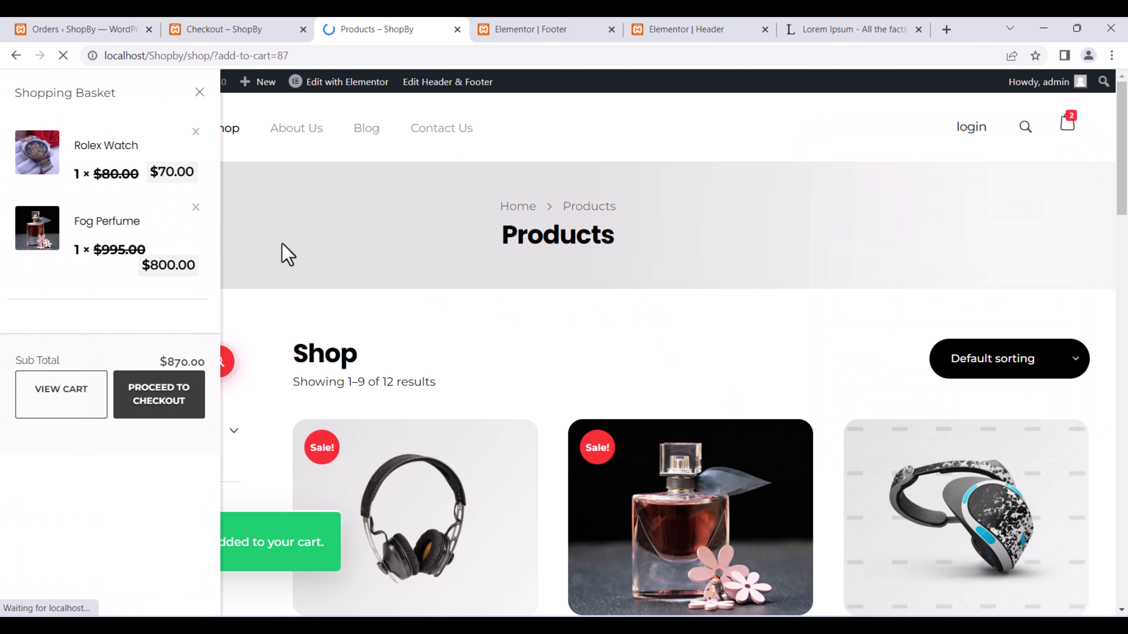
left_click(247, 267)
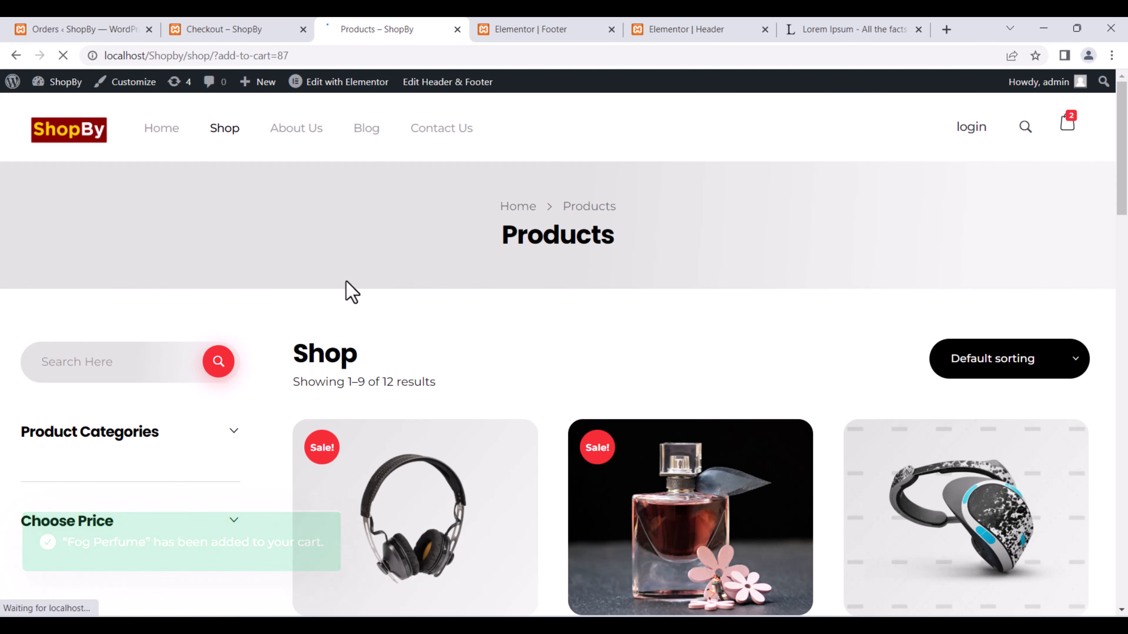
scroll(353, 292, "down", 10)
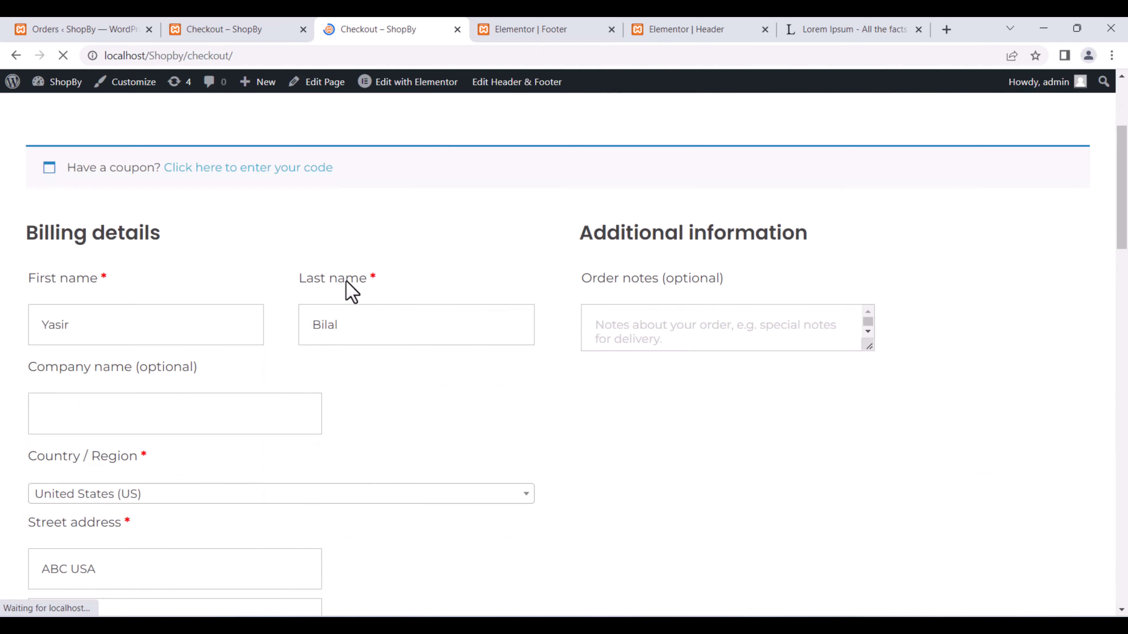
scroll(159, 372, "down", 8)
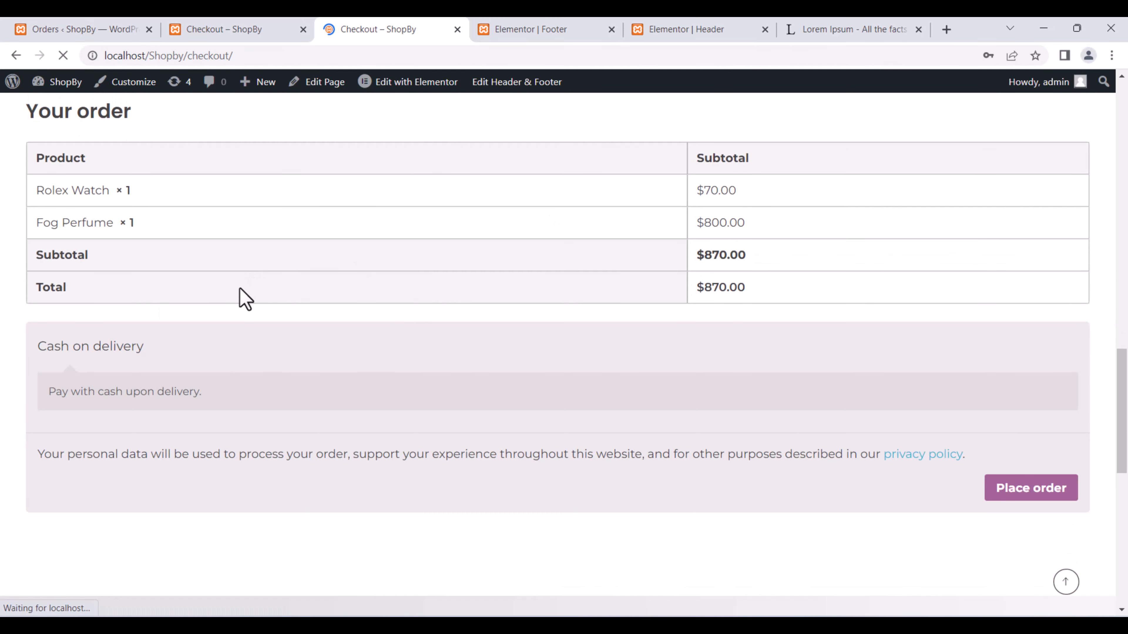
left_click(1031, 490)
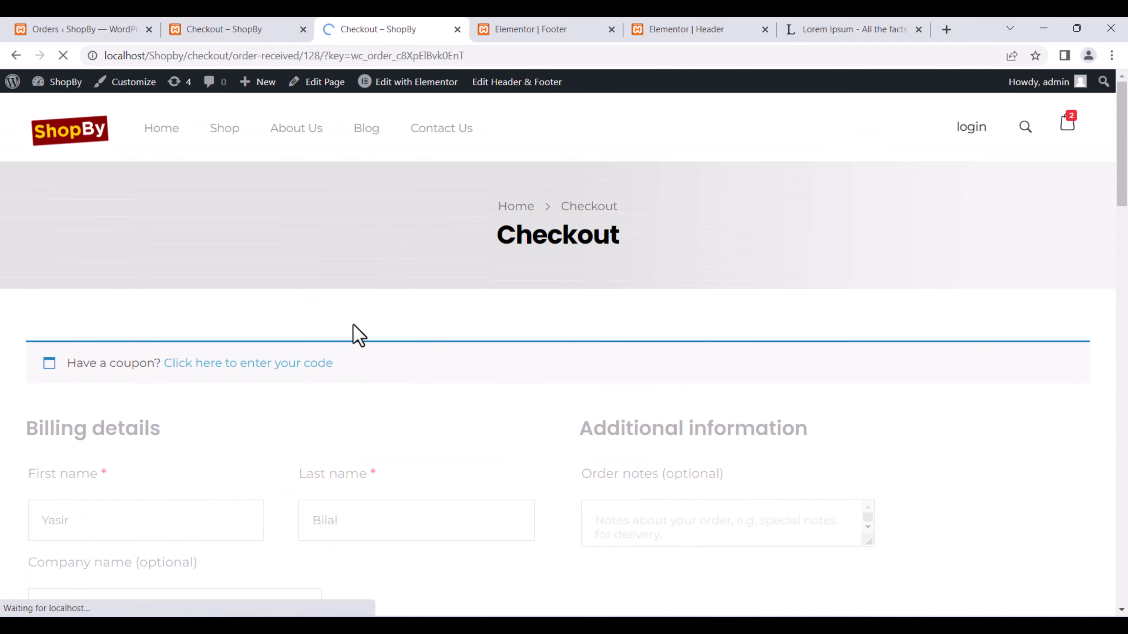
Look over the order-received page, then return to the admin Orders list.
scroll(294, 390, "down", 4)
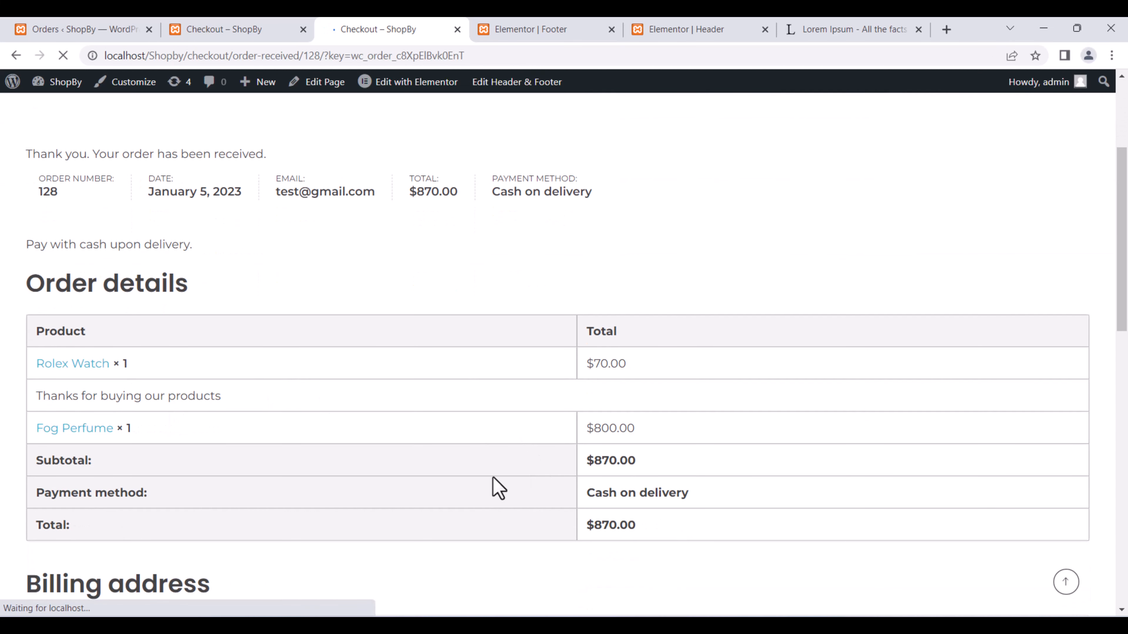
scroll(419, 430, "down", 2)
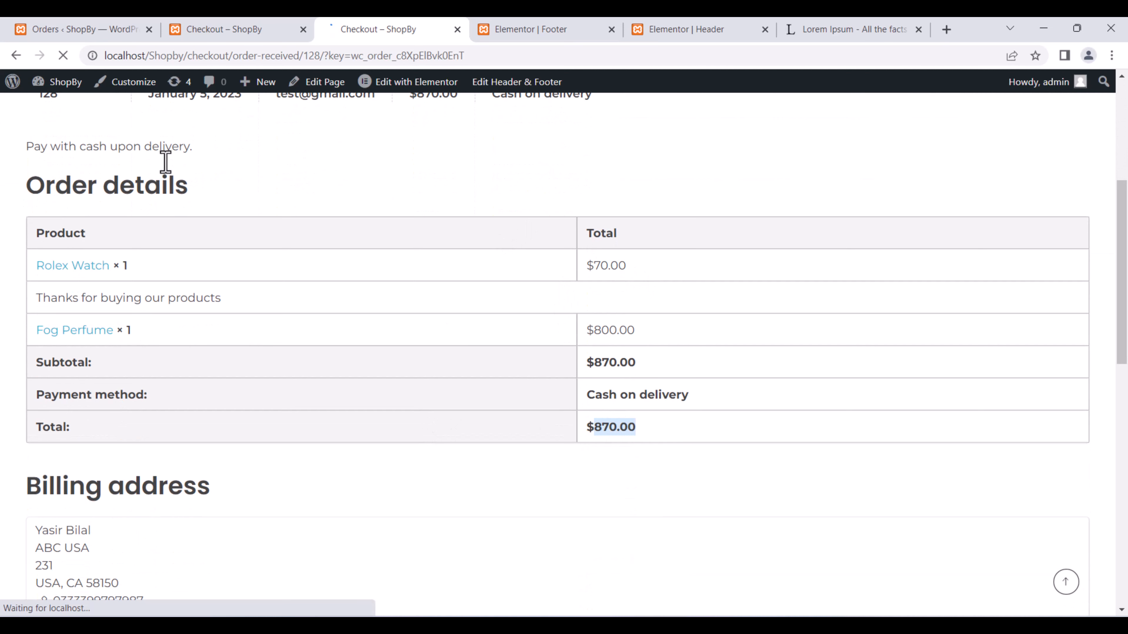
left_click(230, 23)
left_click(99, 21)
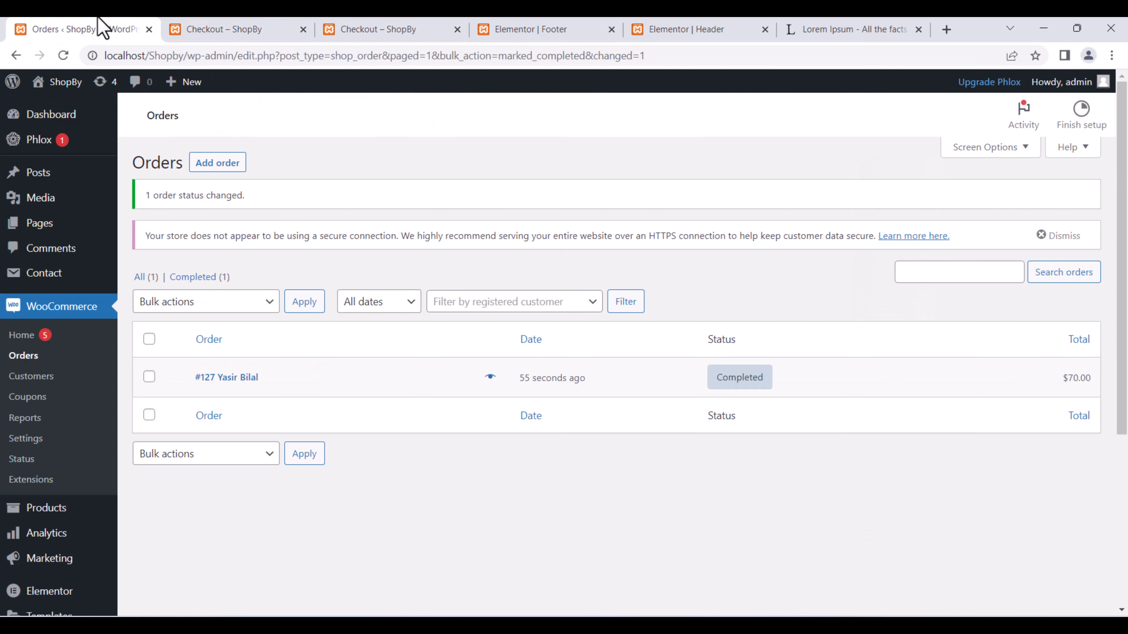
left_click(63, 56)
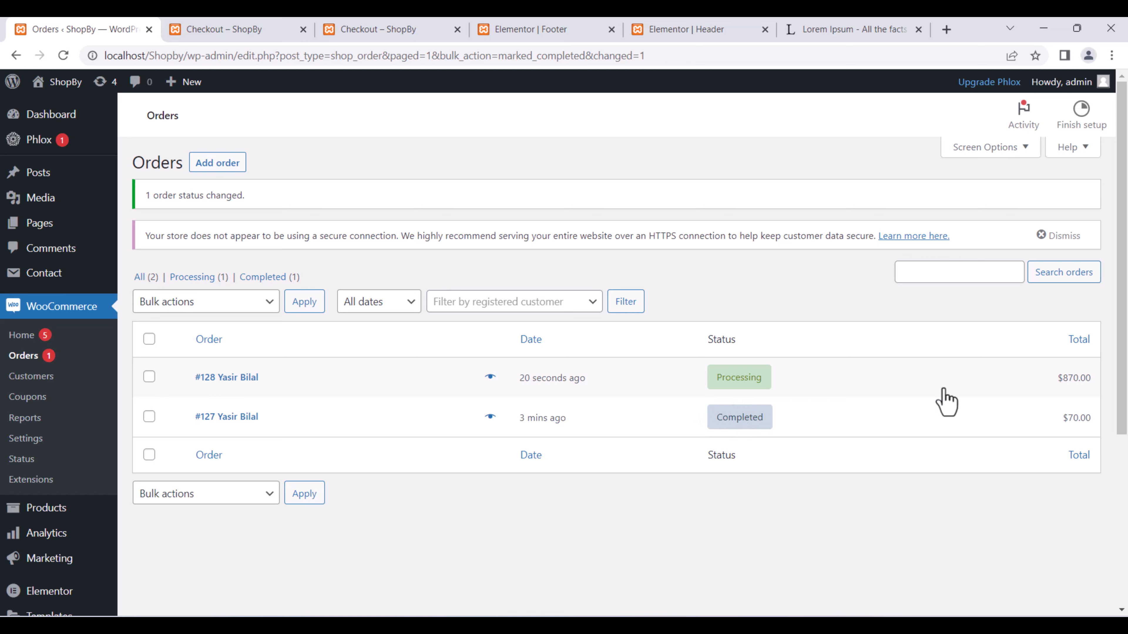
left_click(260, 378)
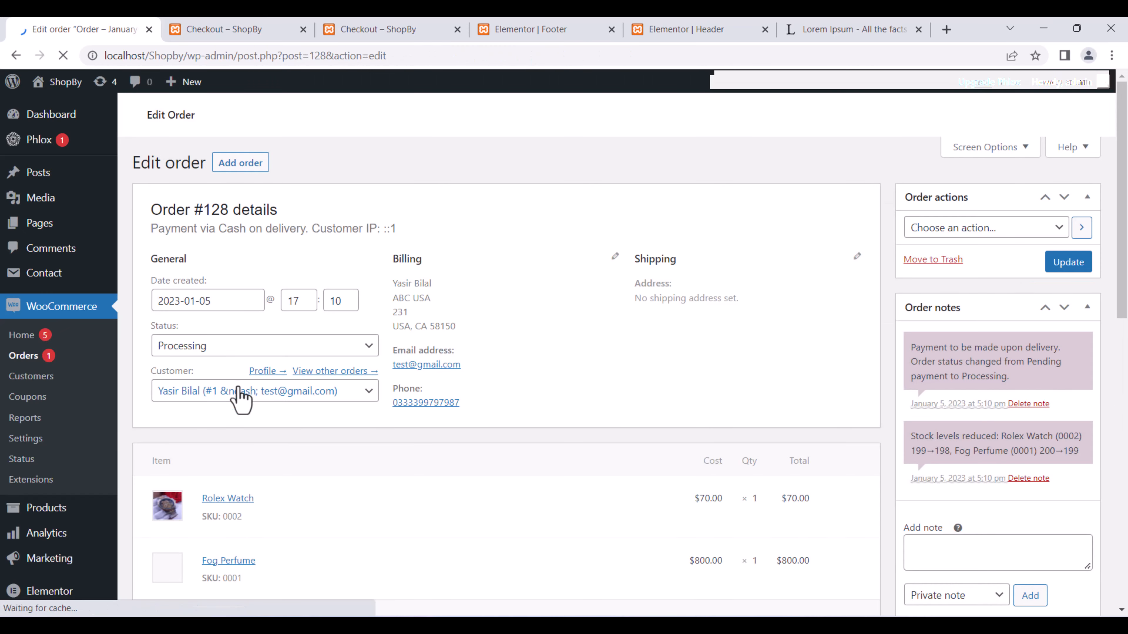
scroll(539, 295, "down", 8)
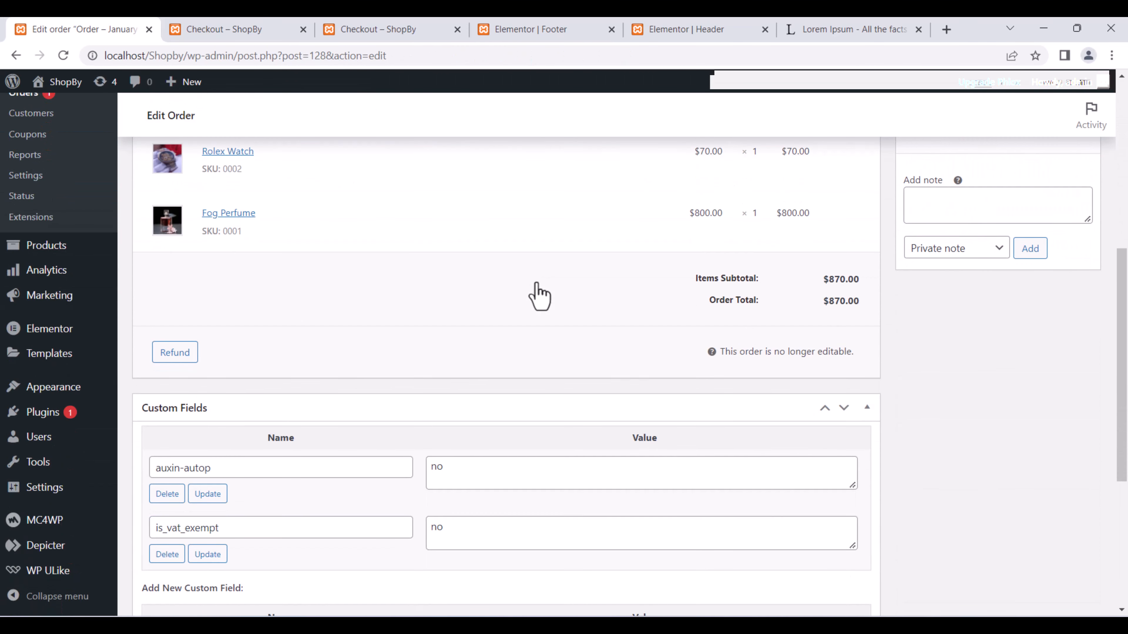
scroll(539, 296, "up", 2)
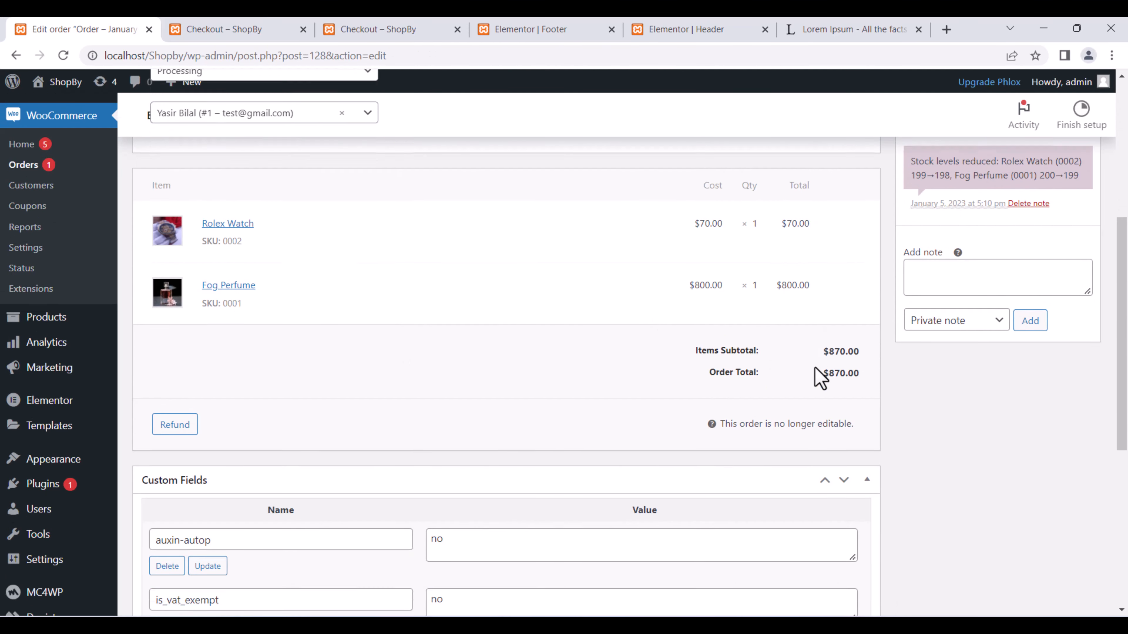
scroll(817, 377, "down", 6)
scroll(826, 353, "up", 4)
left_click(968, 196)
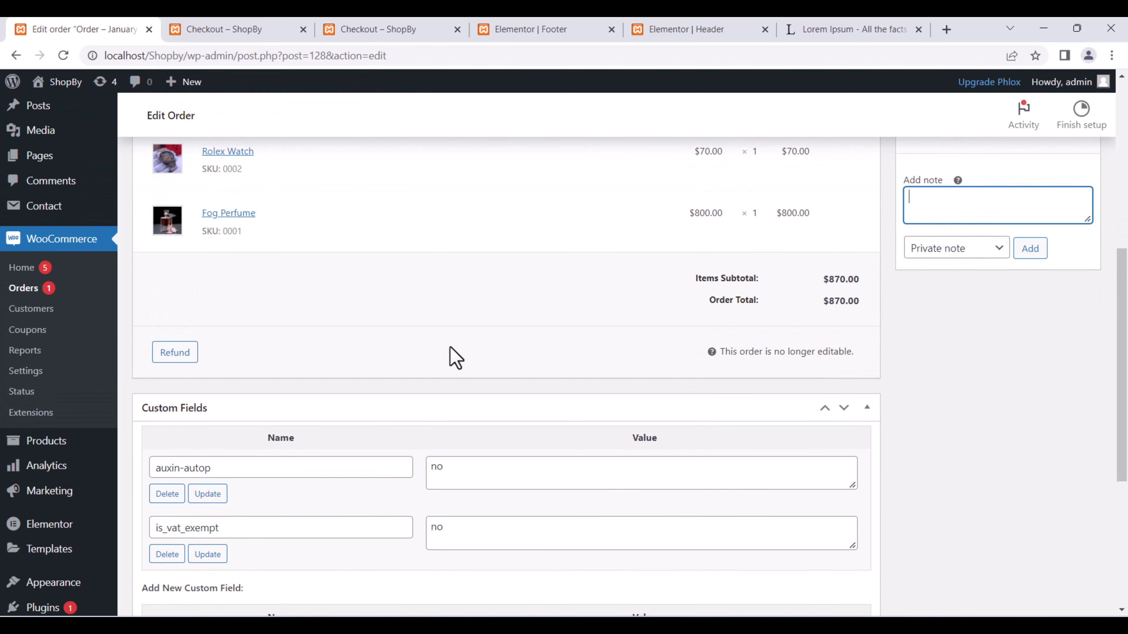
scroll(207, 355, "down", 7)
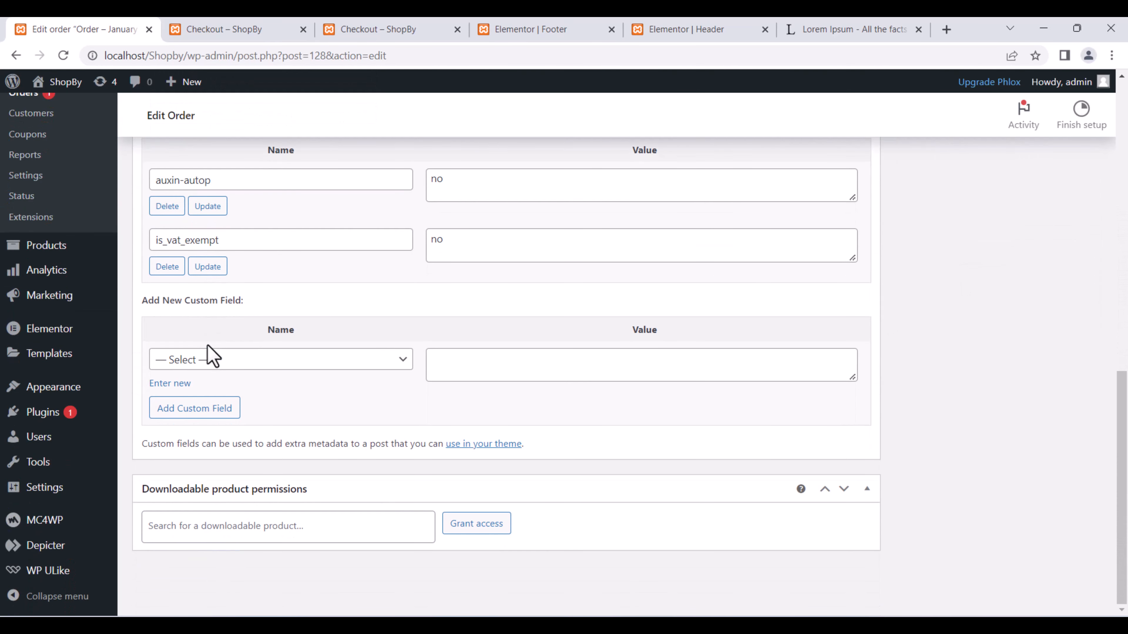
scroll(577, 345, "up", 16)
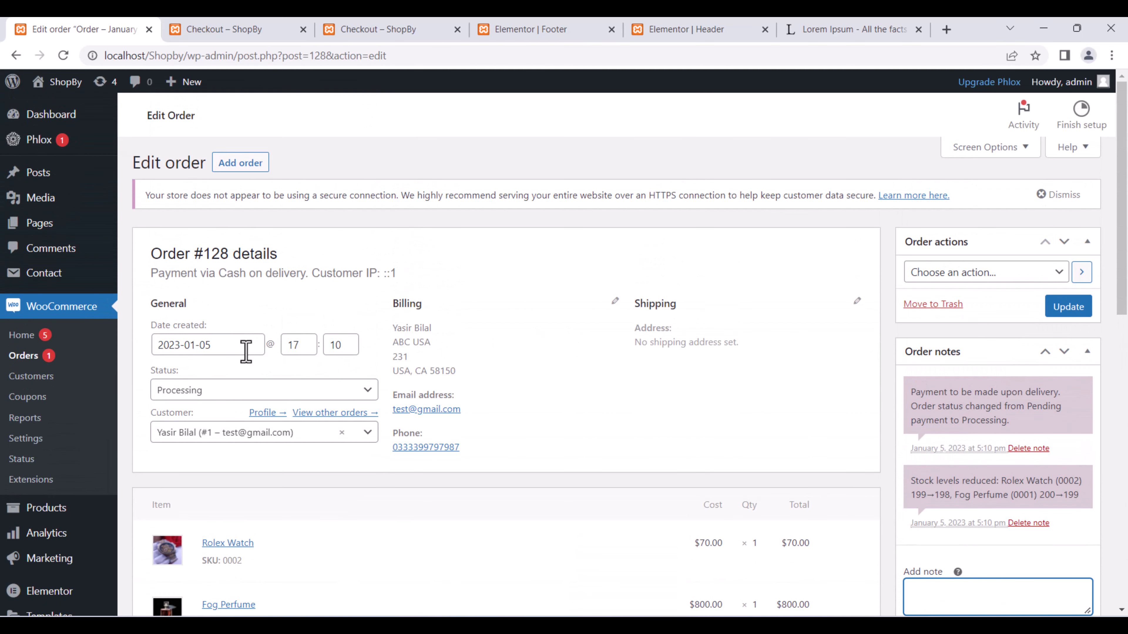
Set order #128's status to On hold and save the order.
left_click(346, 391)
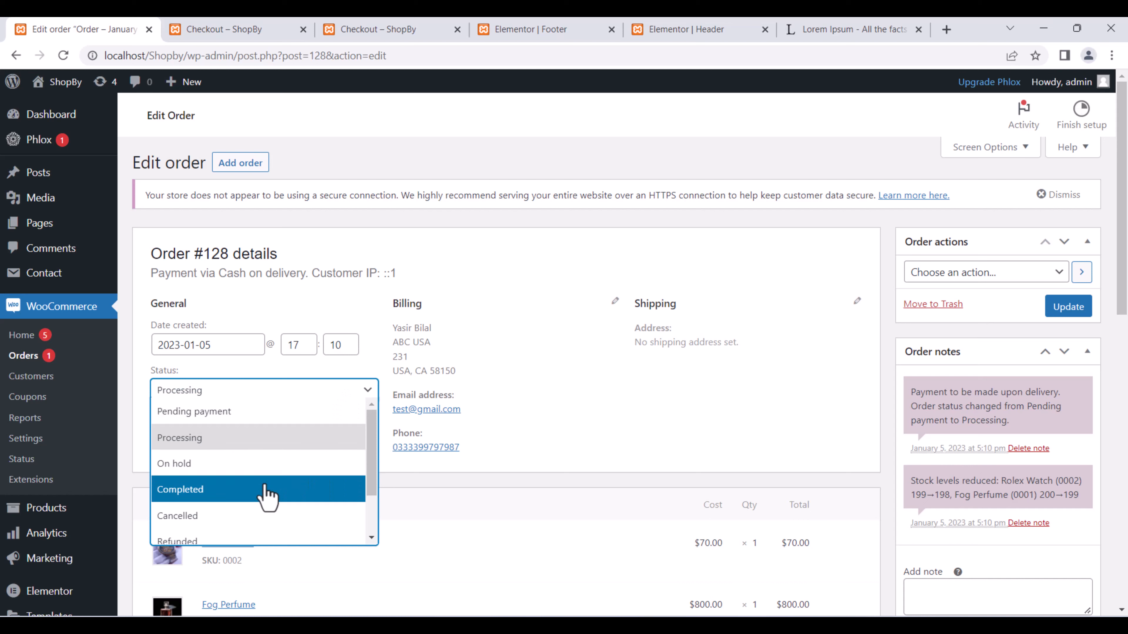
scroll(267, 495, "down", 2)
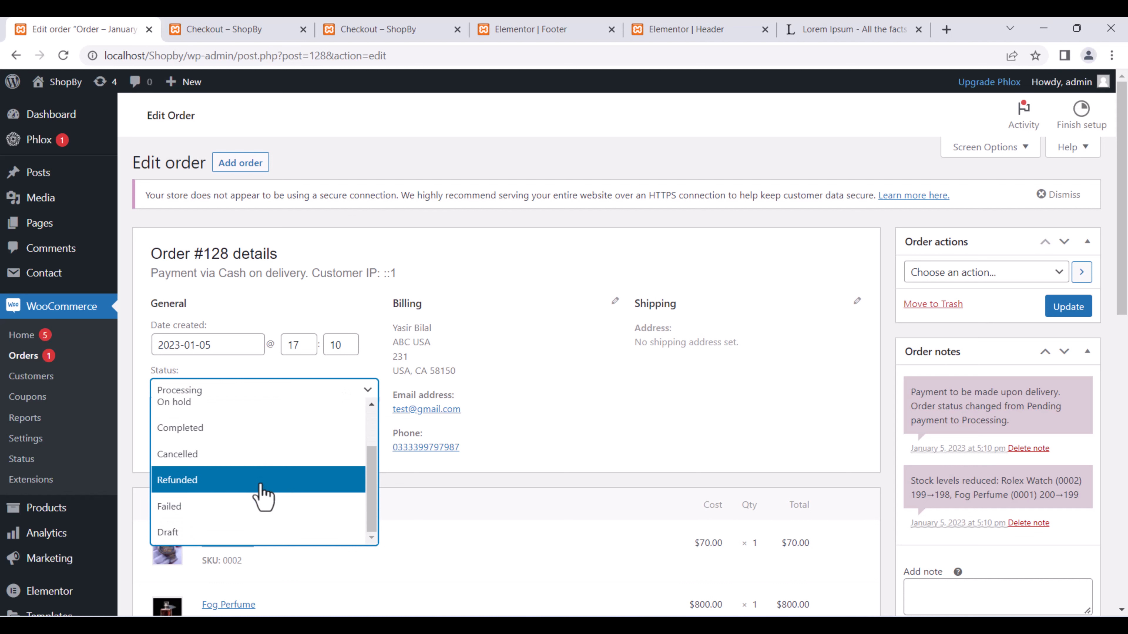
scroll(262, 495, "up", 2)
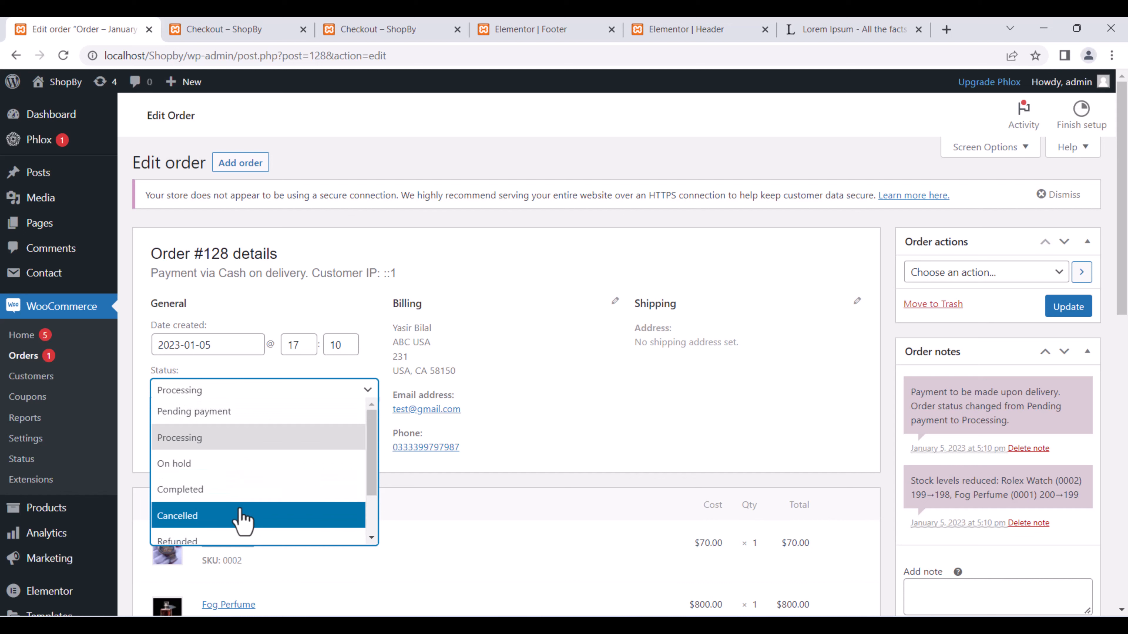
left_click(221, 489)
left_click(214, 392)
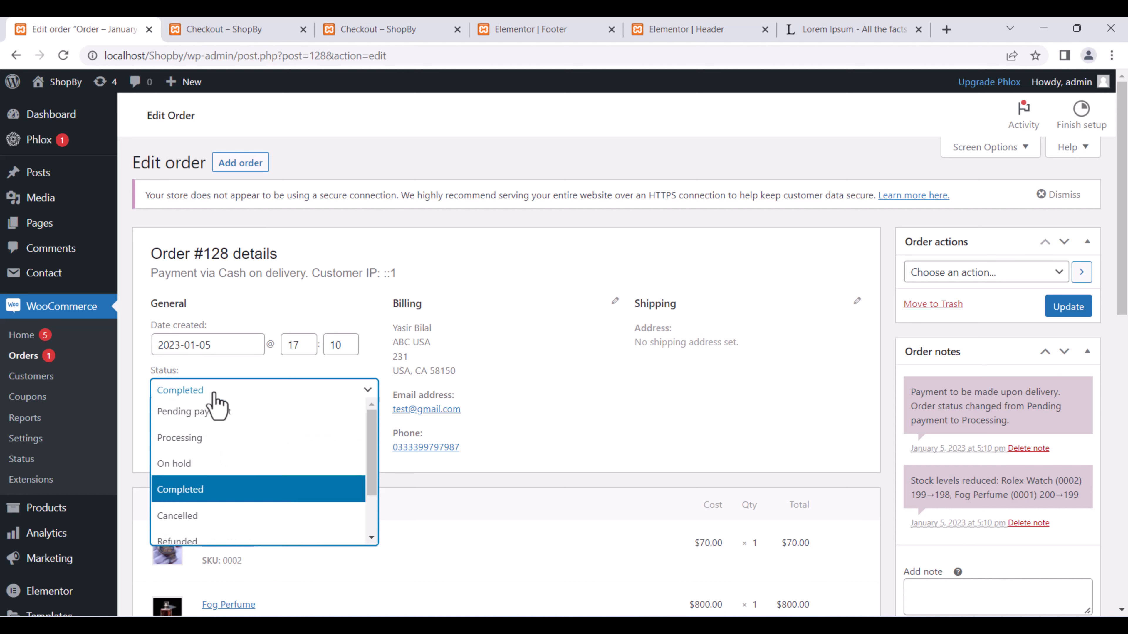
left_click(222, 464)
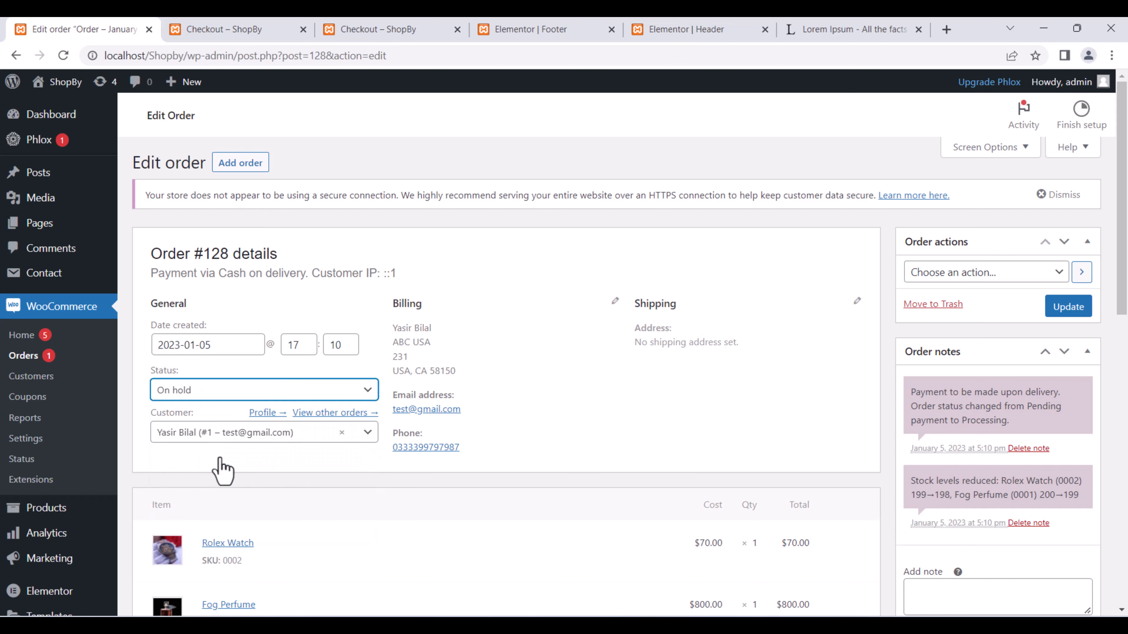
left_click(1054, 316)
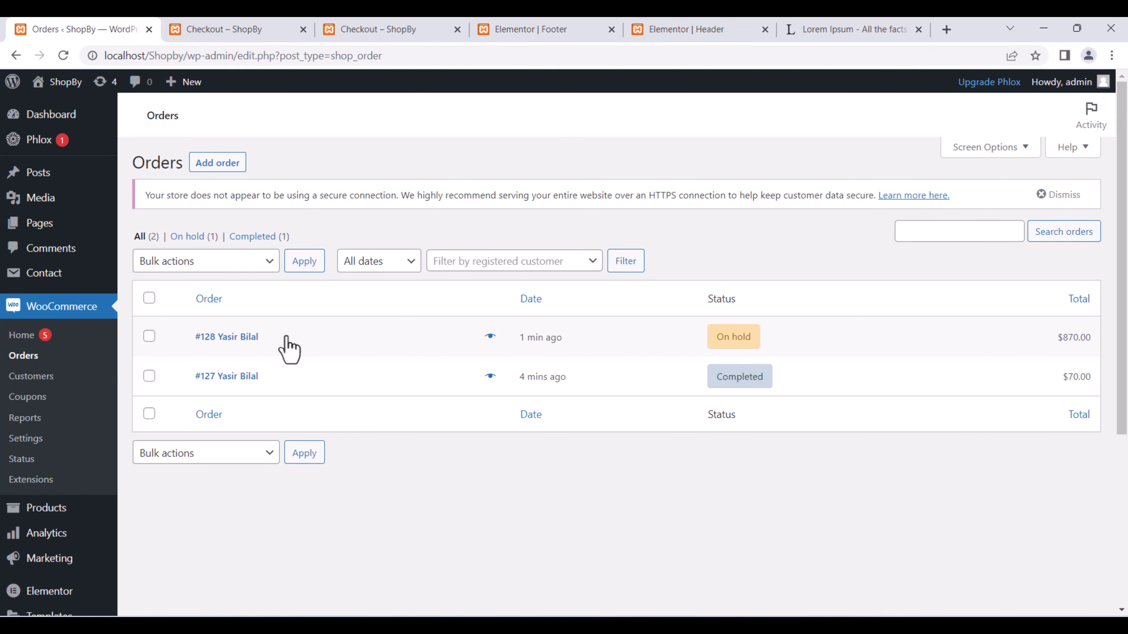
Bulk-change the $870.00 order #128 to Completed from the Orders list.
left_click(148, 336)
left_click(194, 265)
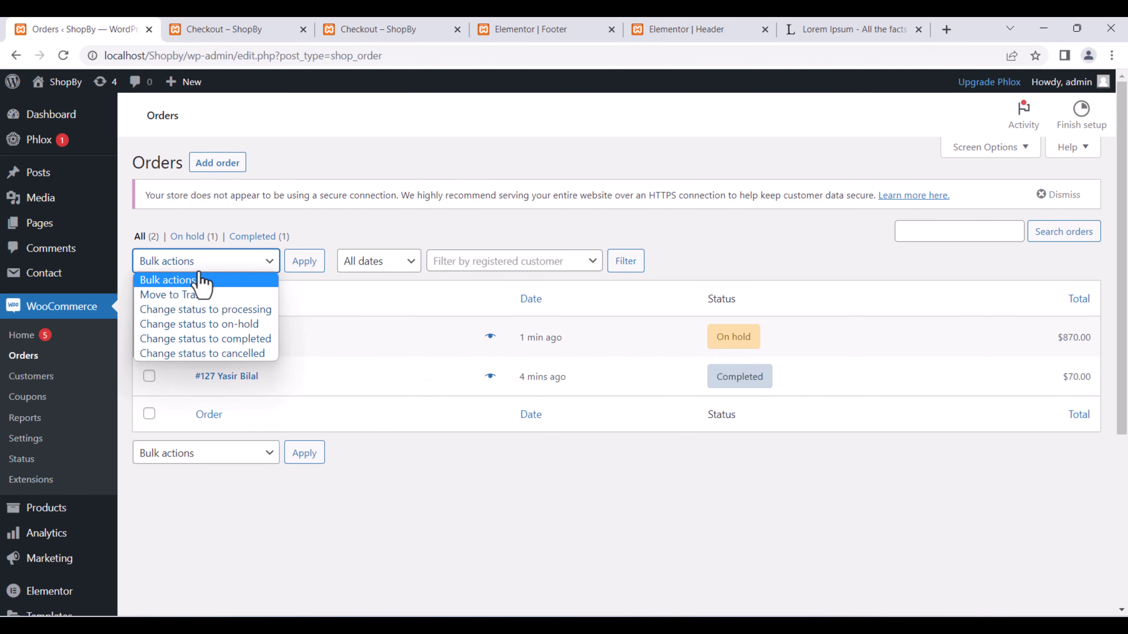
left_click(247, 338)
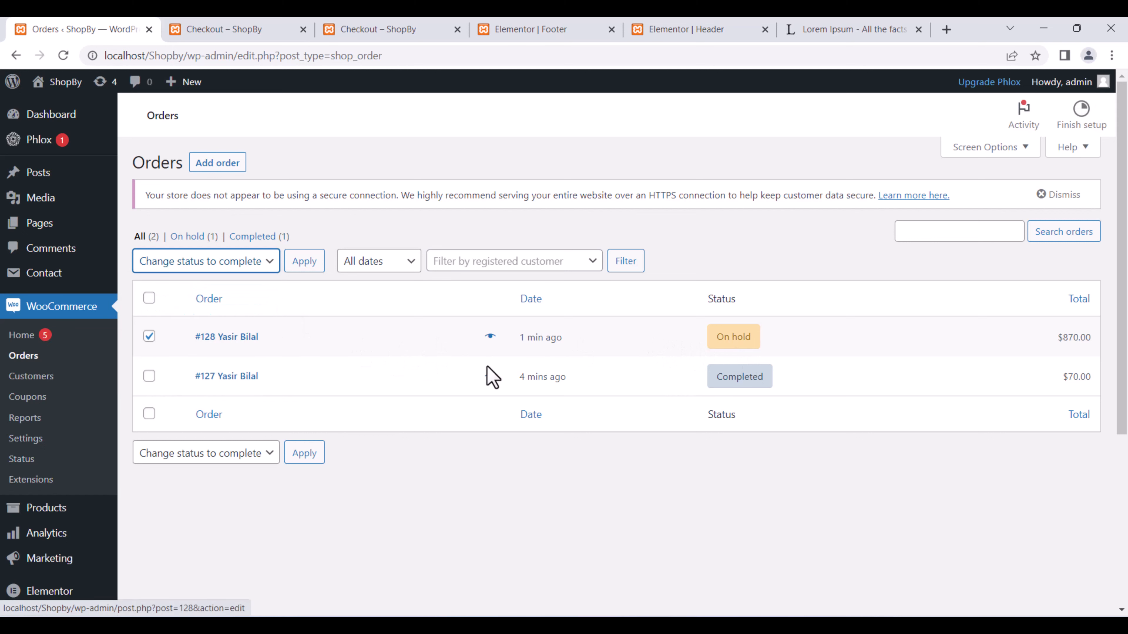
left_click(305, 263)
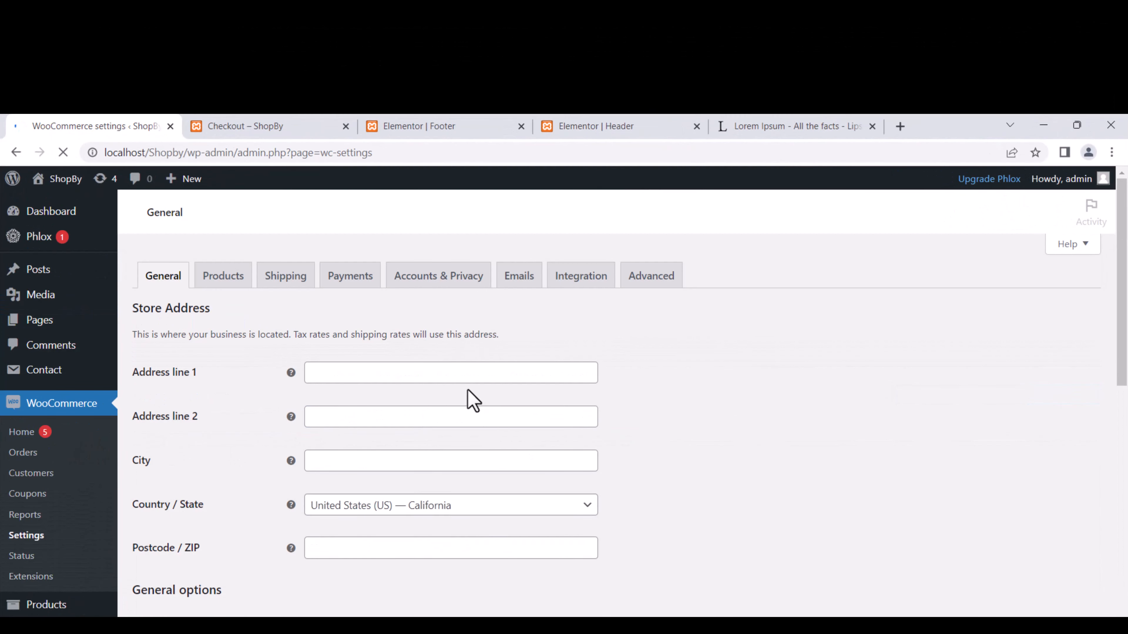
On the Products settings, check placeholder image 11 and the weight unit options, keeping kg.
scroll(429, 411, "down", 2)
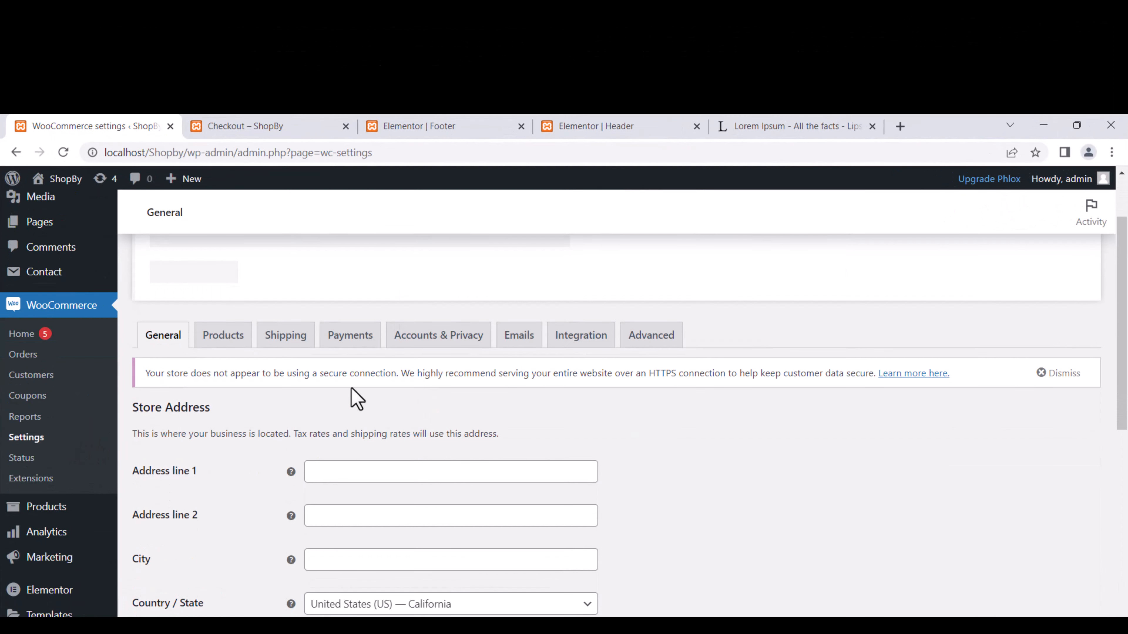
left_click(229, 341)
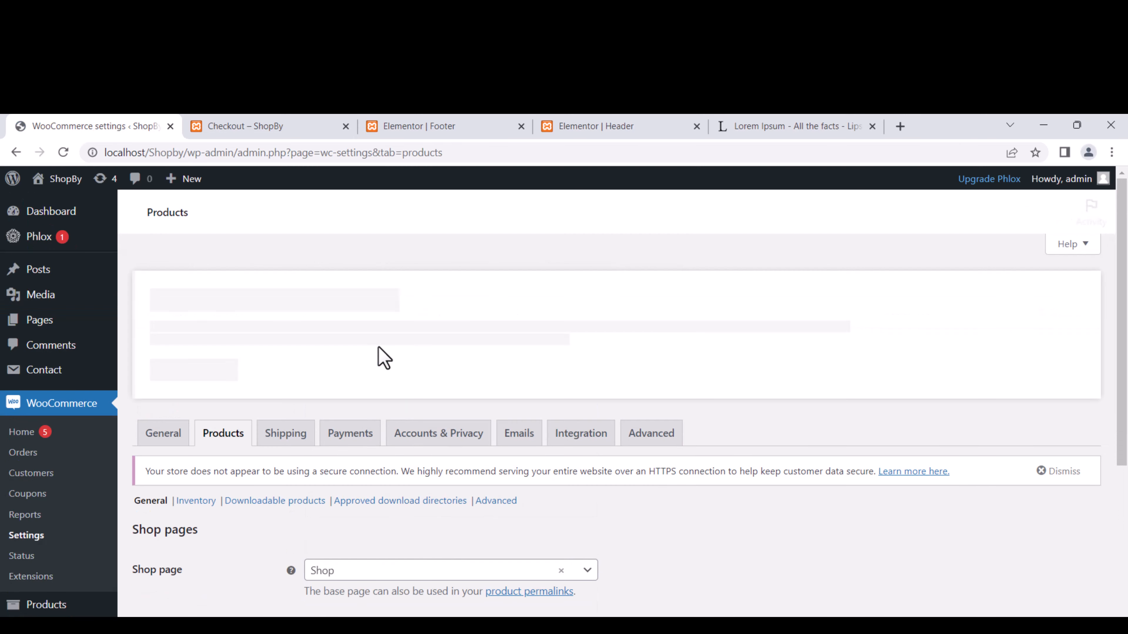
scroll(385, 358, "down", 6)
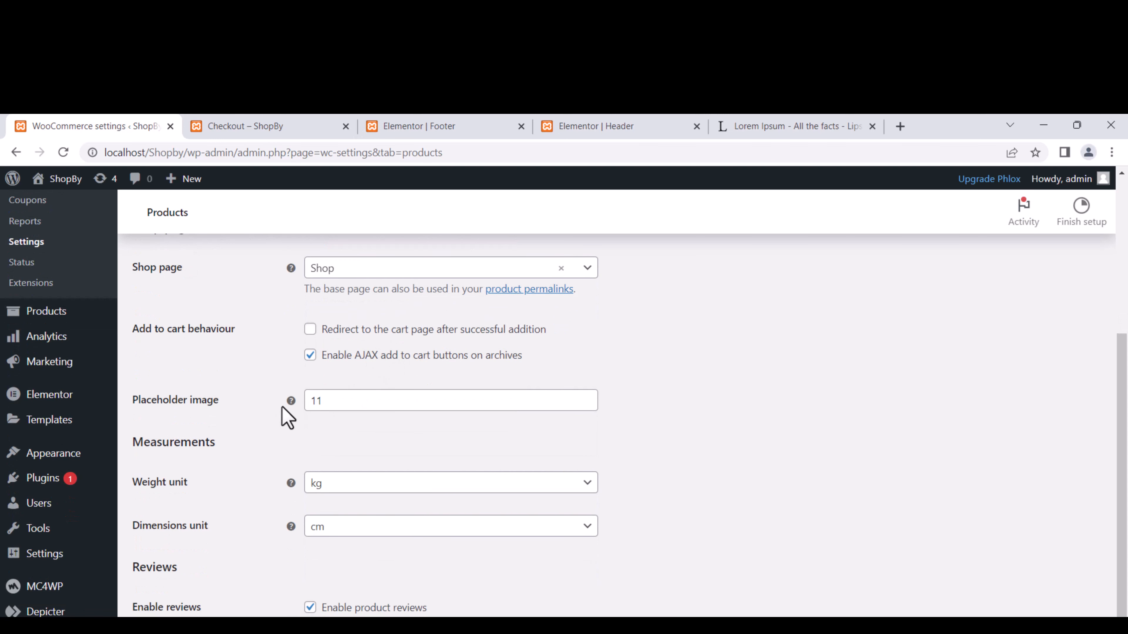
left_click(316, 405)
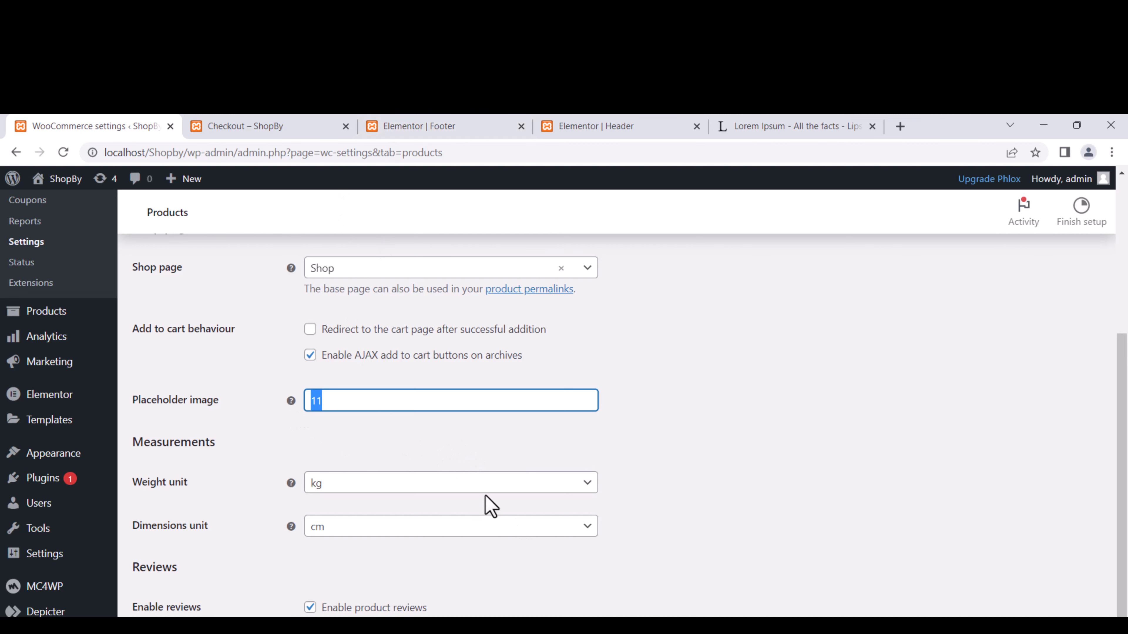
left_click(352, 495)
left_click(353, 497)
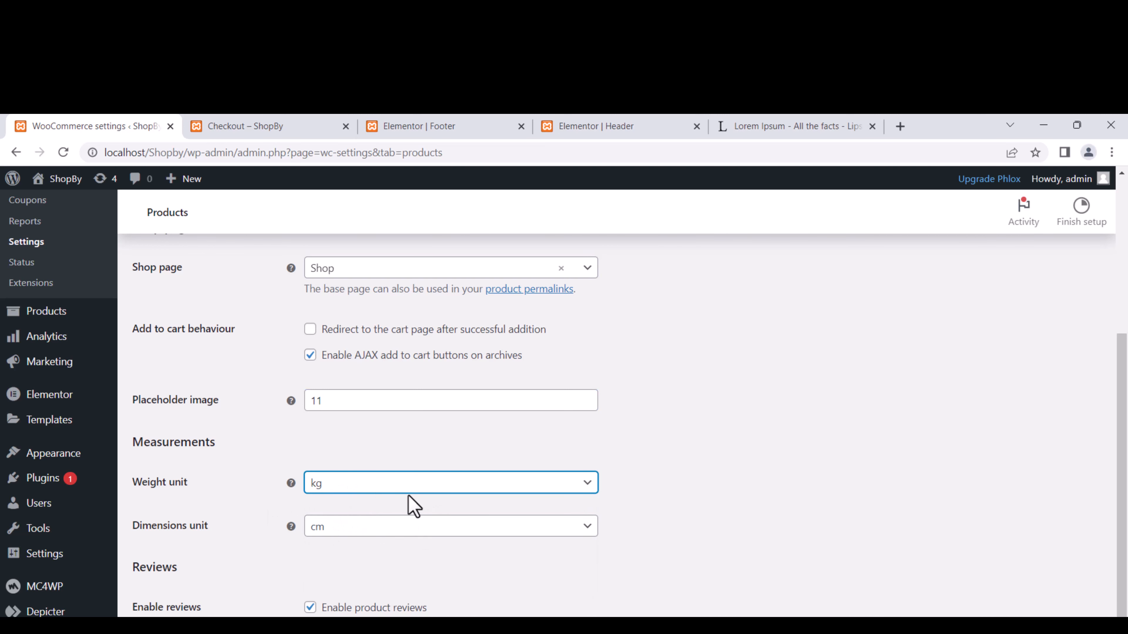
scroll(395, 500, "down", 2)
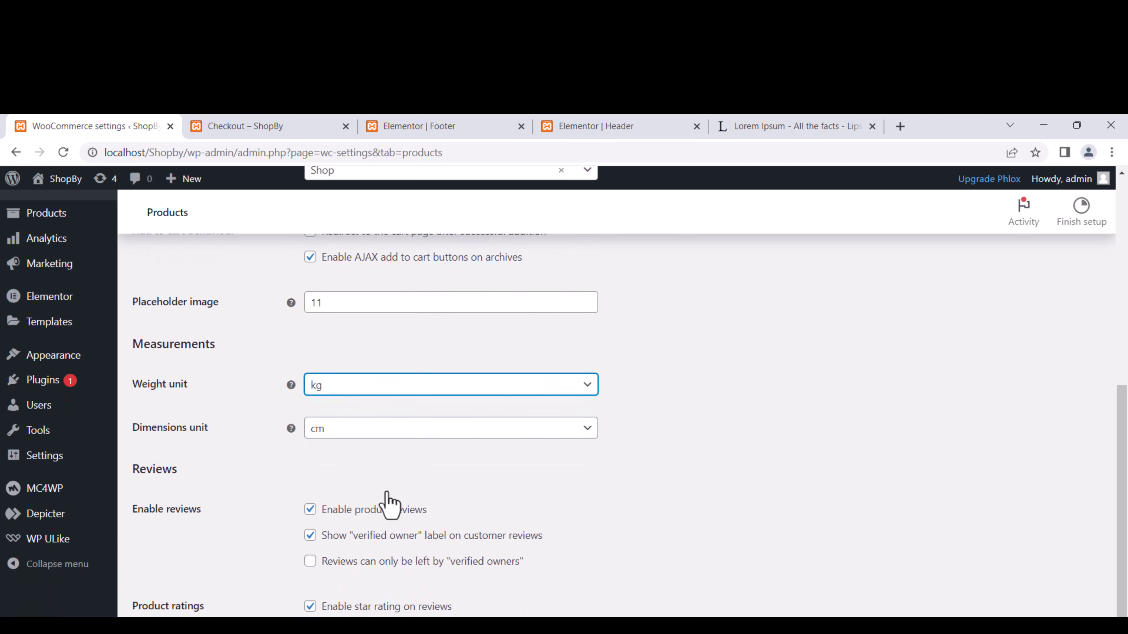
left_click(329, 387)
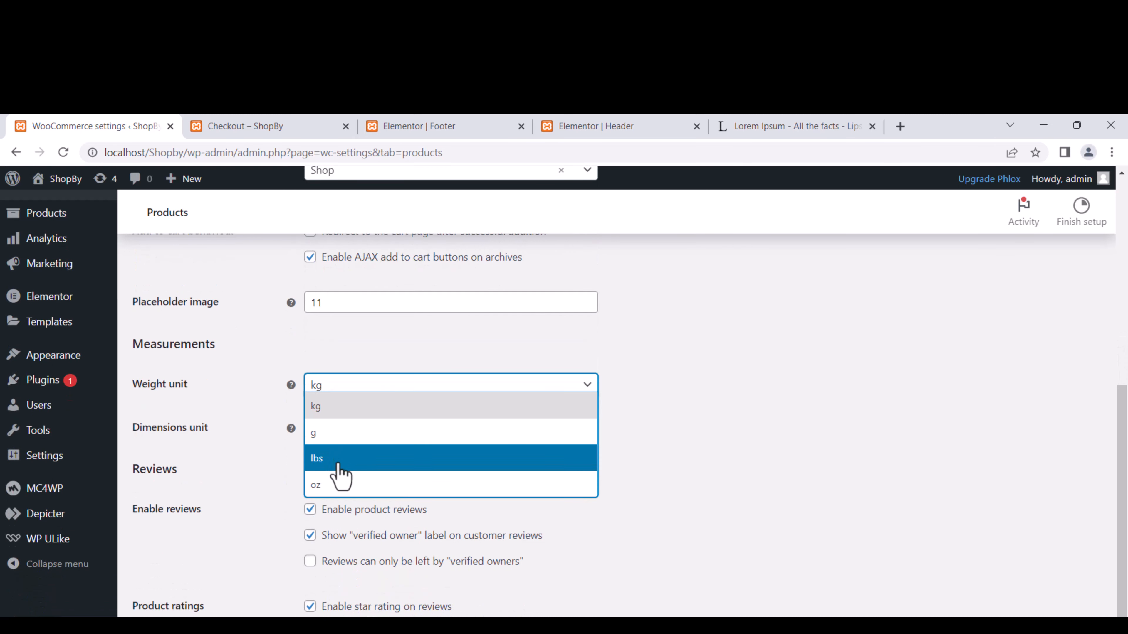
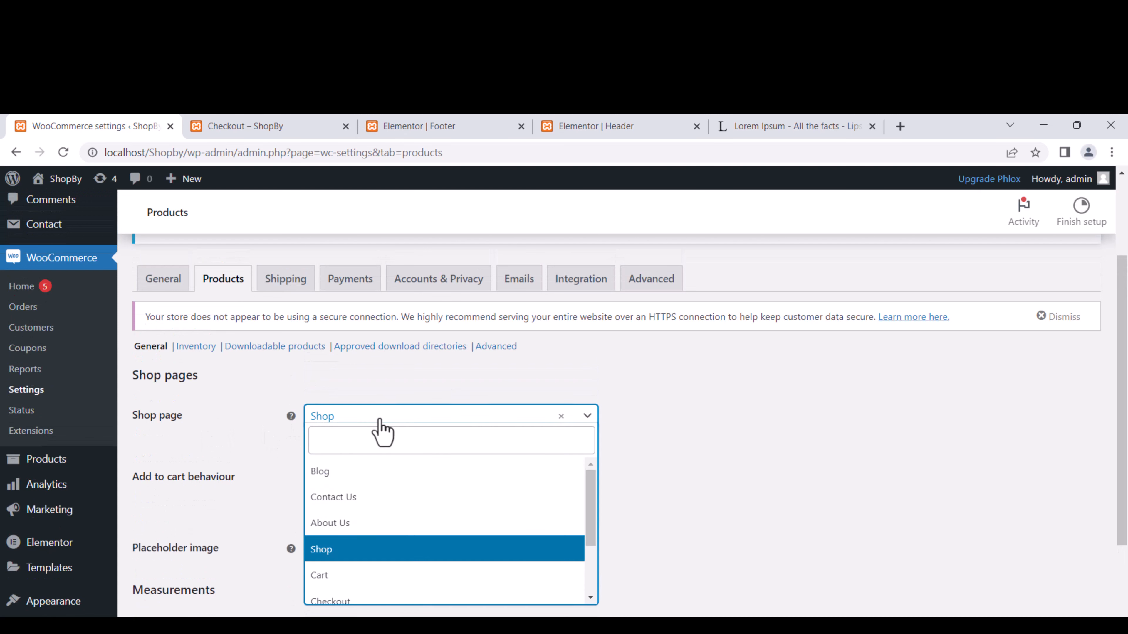
Keep Shop as the shop page, enable AJAX add-to-cart on archives, and leave cart redirect off.
left_click(380, 419)
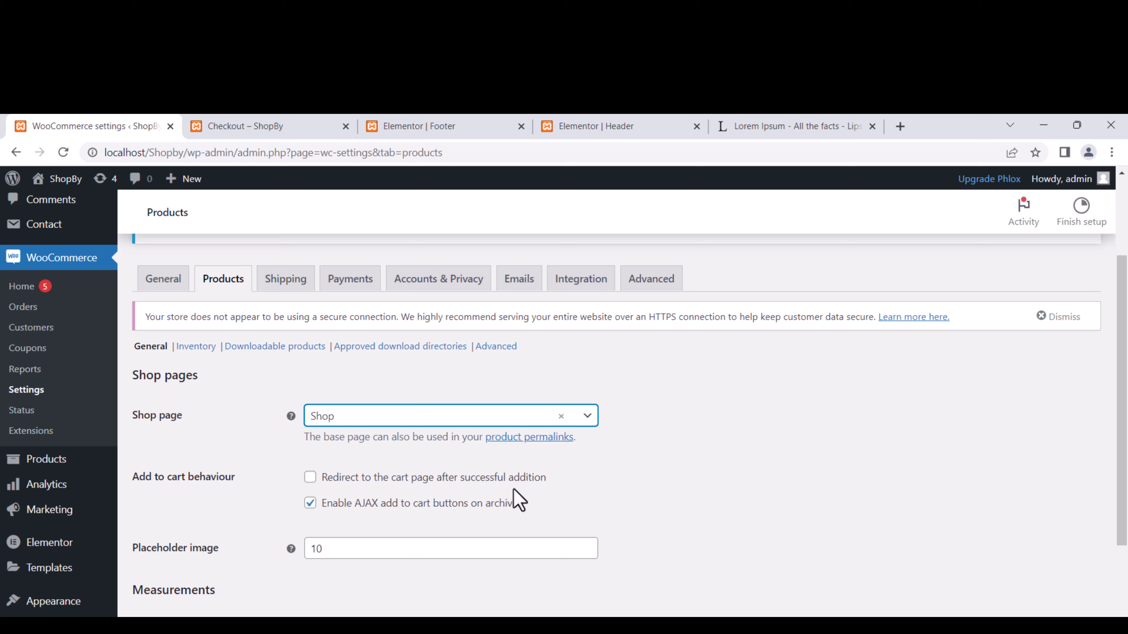
left_click(310, 478)
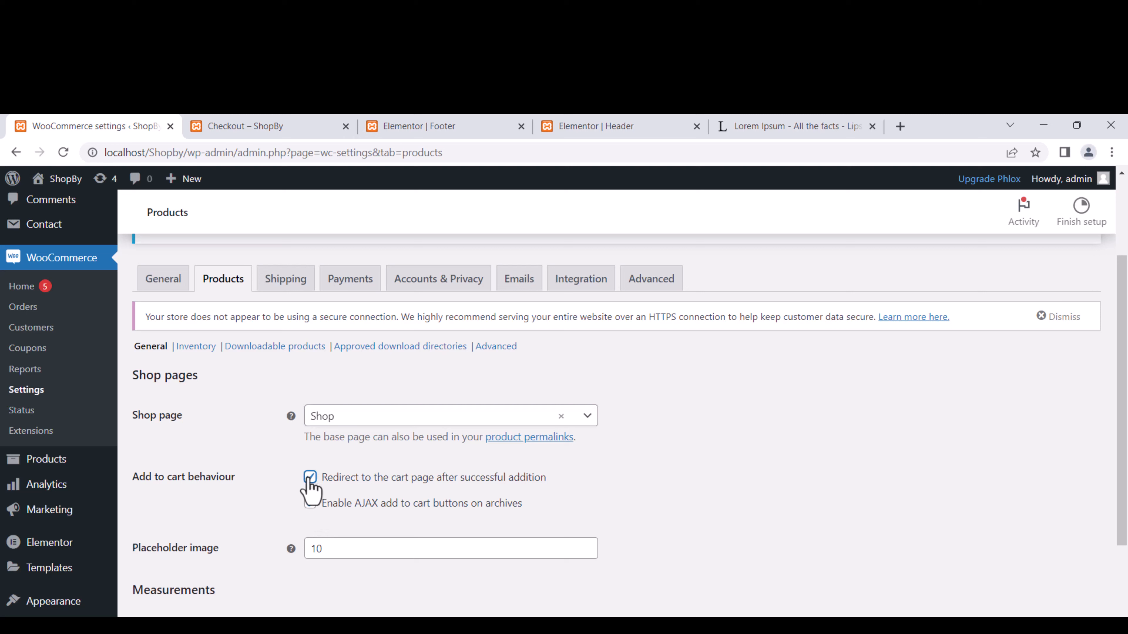
left_click(309, 503)
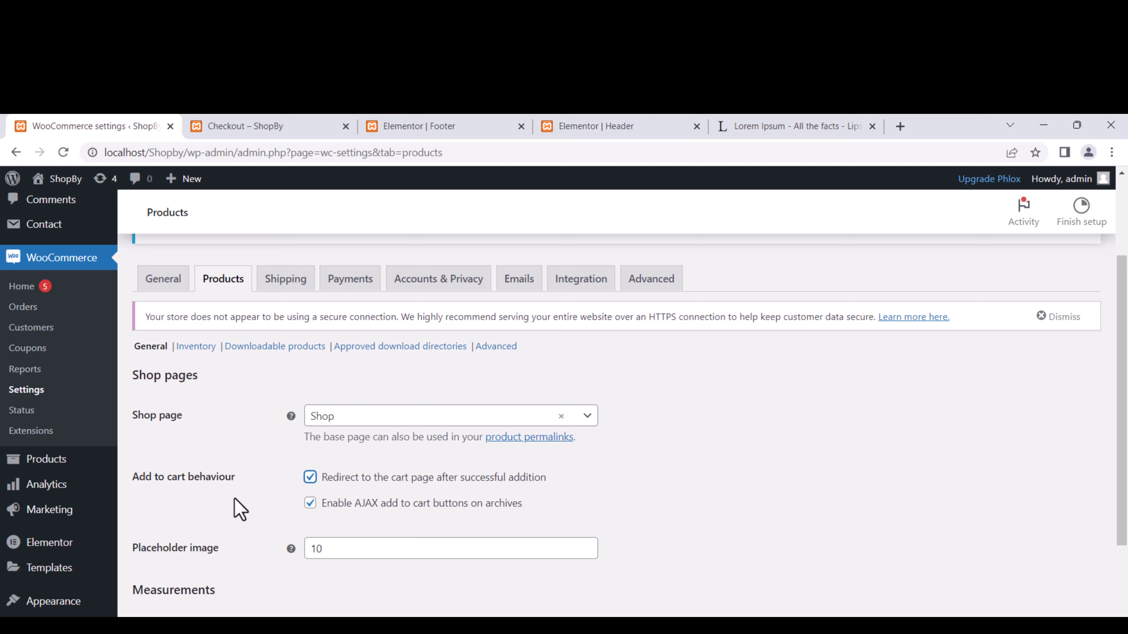
left_click(310, 478)
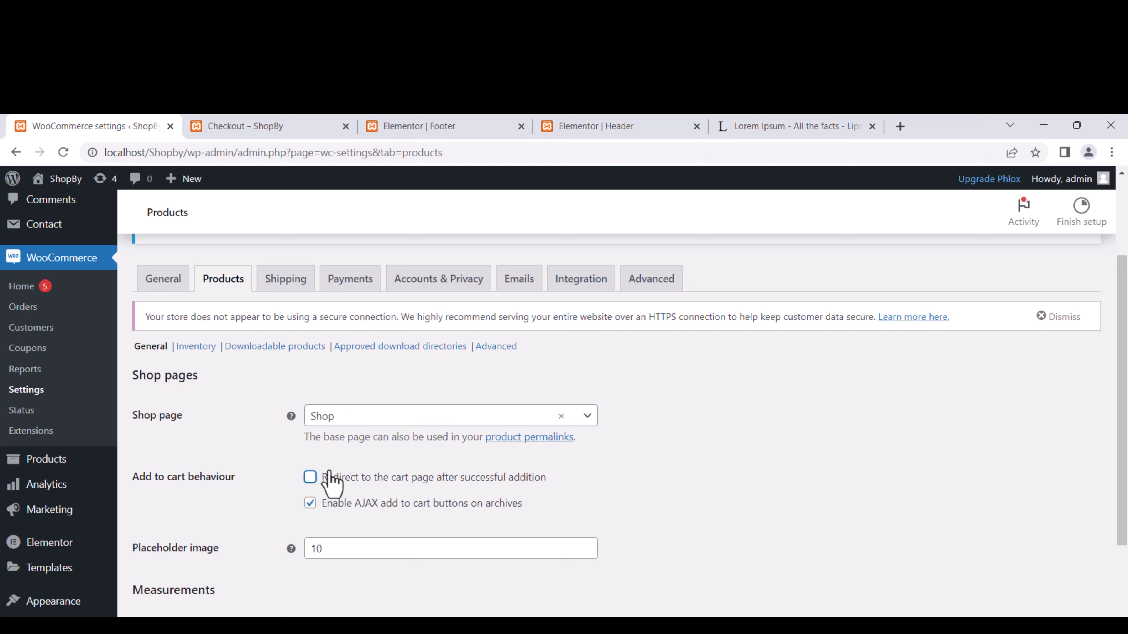
left_click(364, 420)
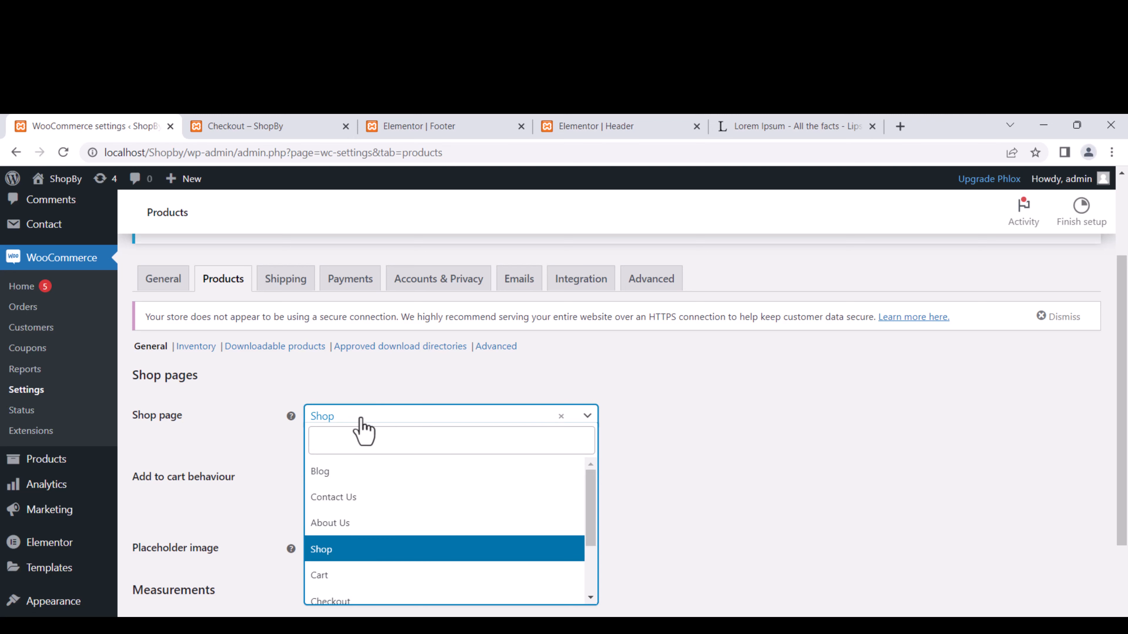
left_click(802, 544)
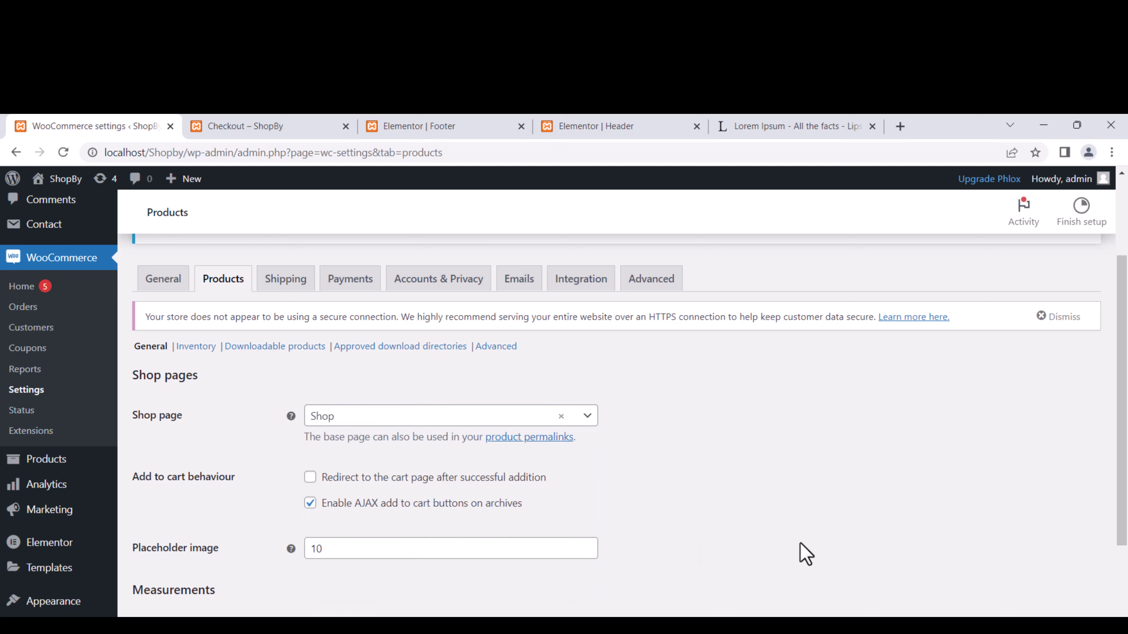
scroll(375, 344, "down", 6)
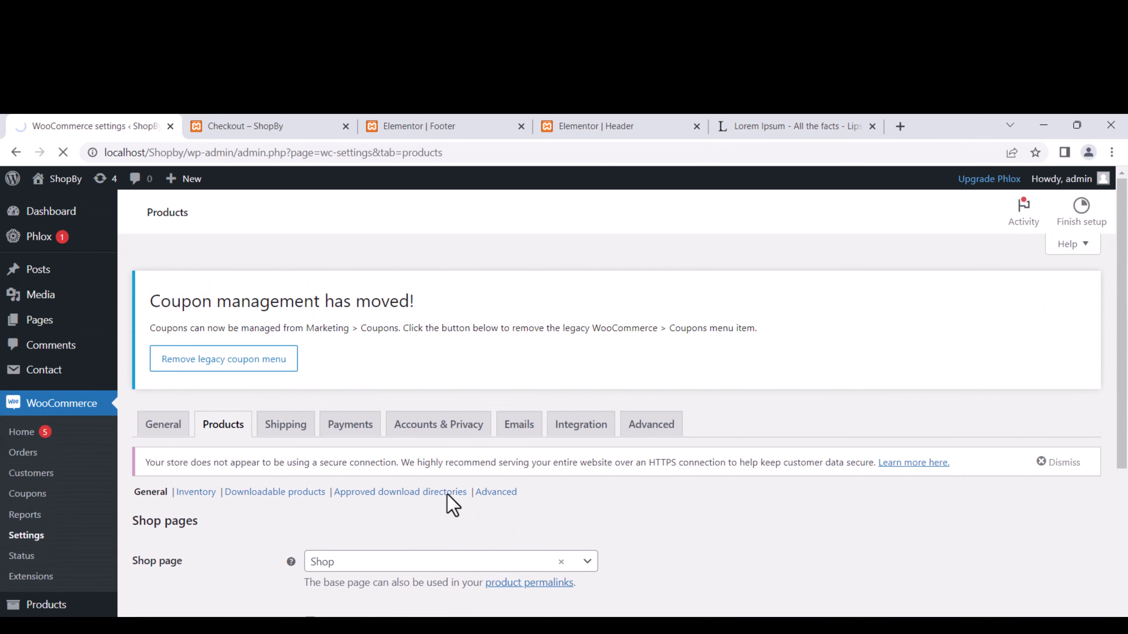
In Accounts & Privacy settings, allow customers to create an account during checkout.
left_click(341, 434)
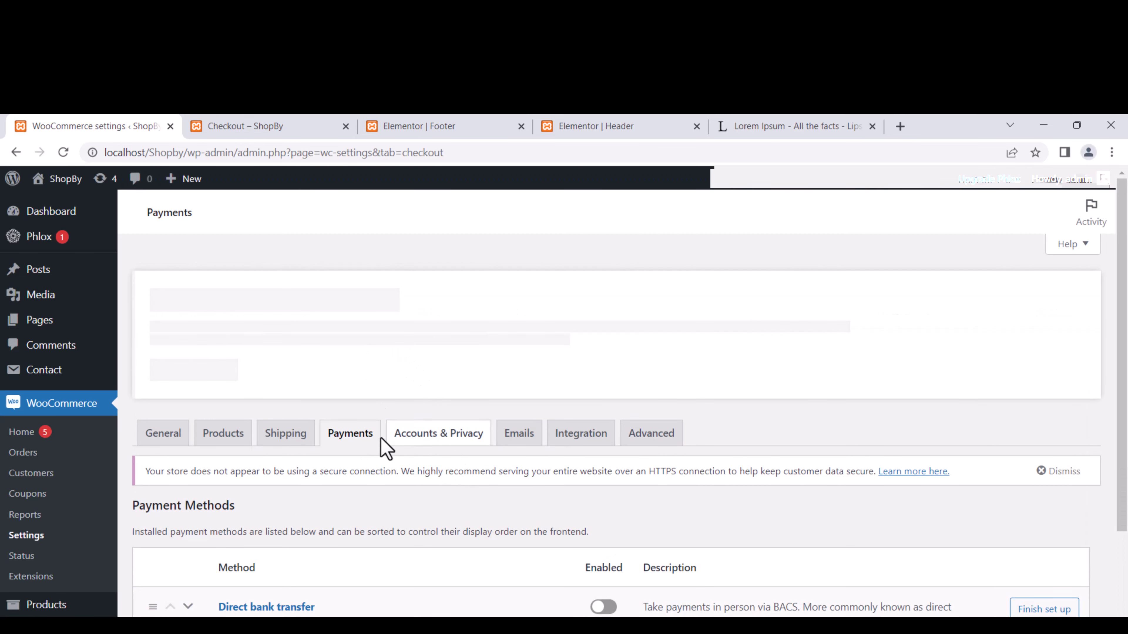
left_click(402, 445)
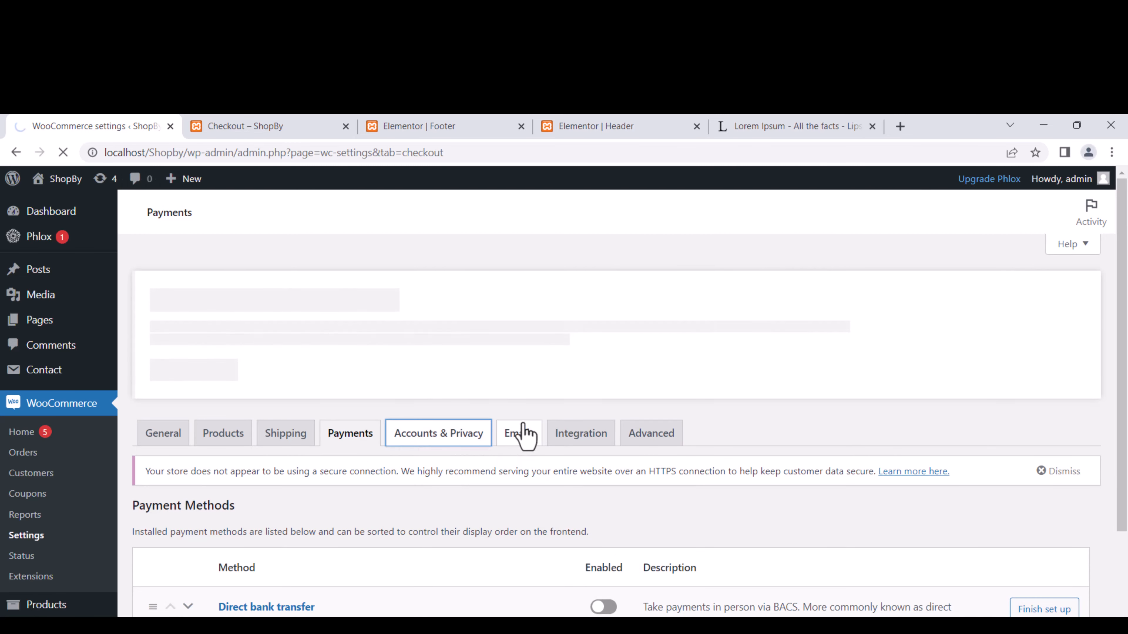
scroll(591, 390, "down", 5)
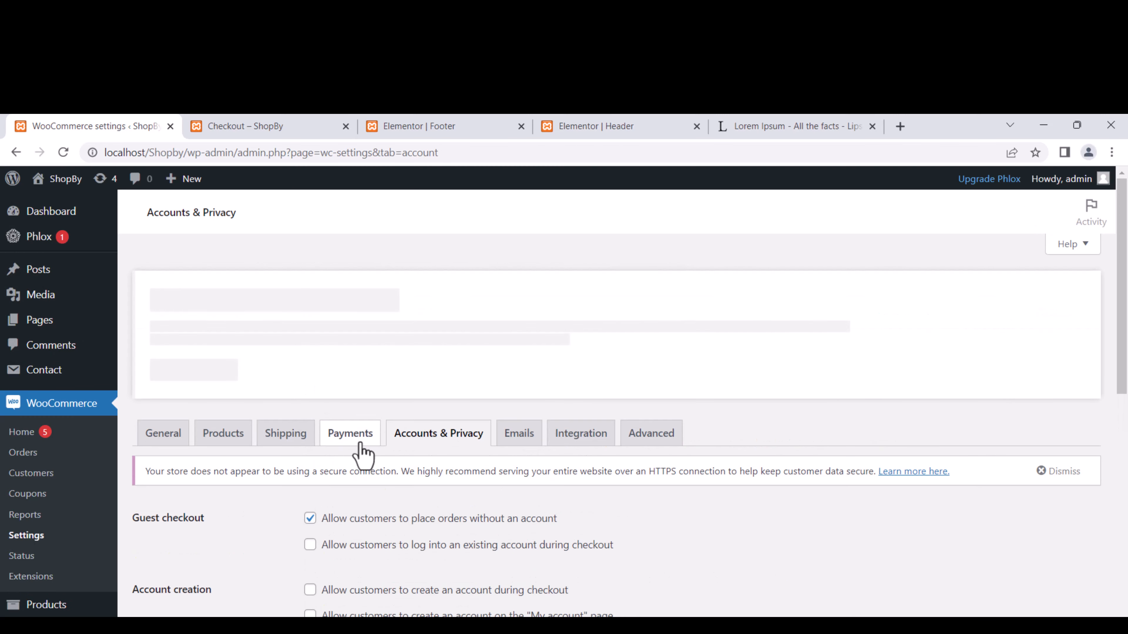
scroll(363, 453, "down", 4)
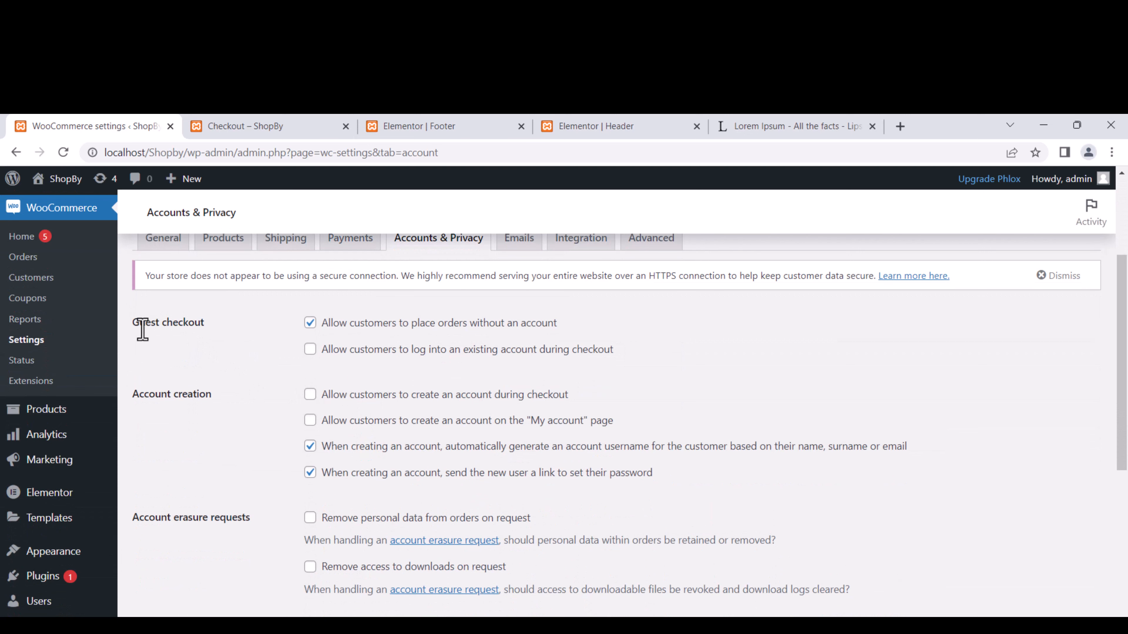
left_click_drag(143, 330, 198, 340)
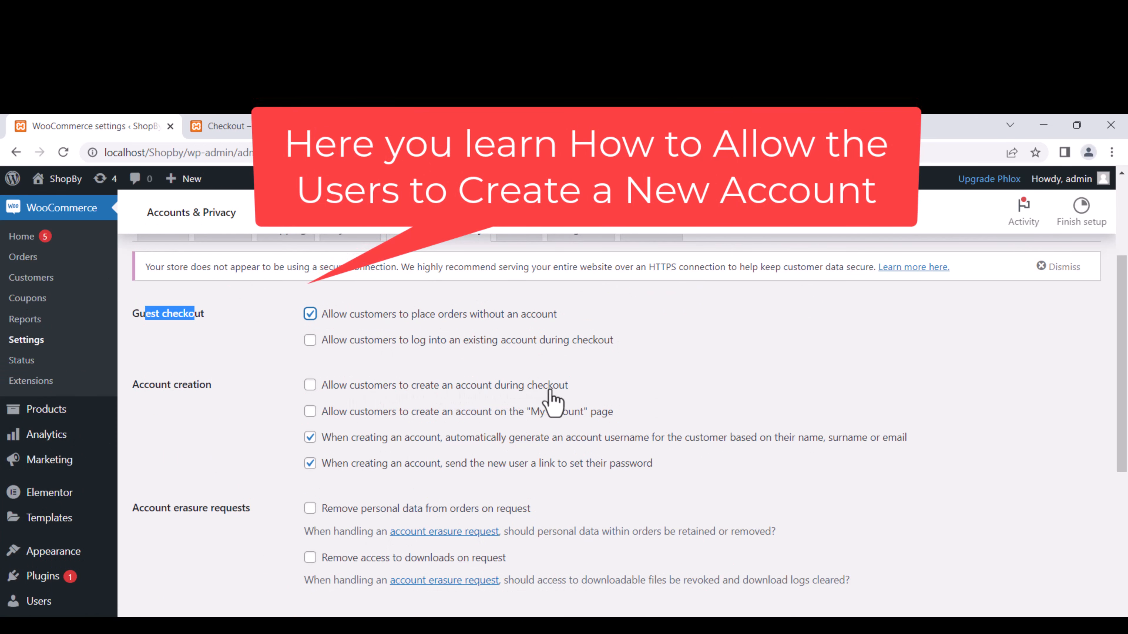
left_click(310, 386)
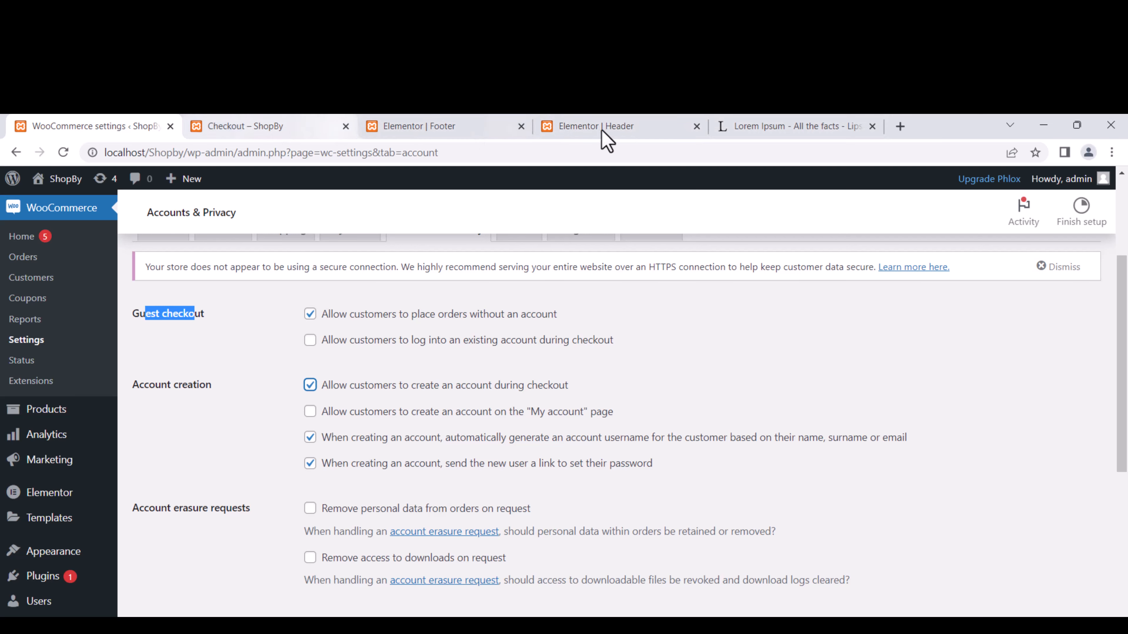
Also allow account creation on the My account page and review the remaining privacy options.
left_click(630, 130)
left_click(302, 126)
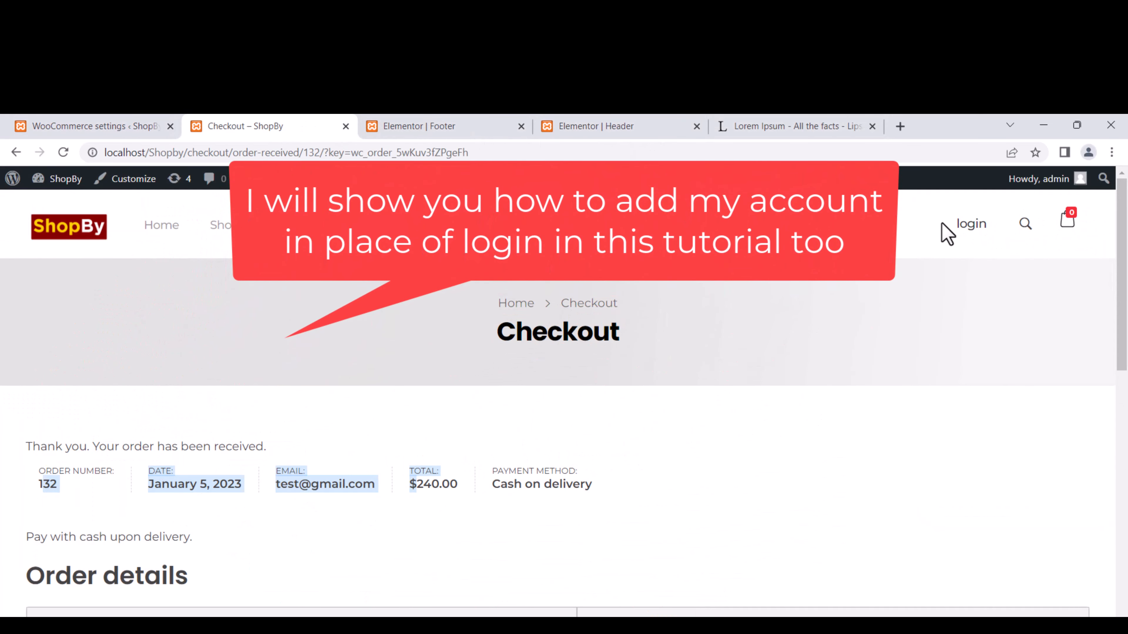
left_click(124, 127)
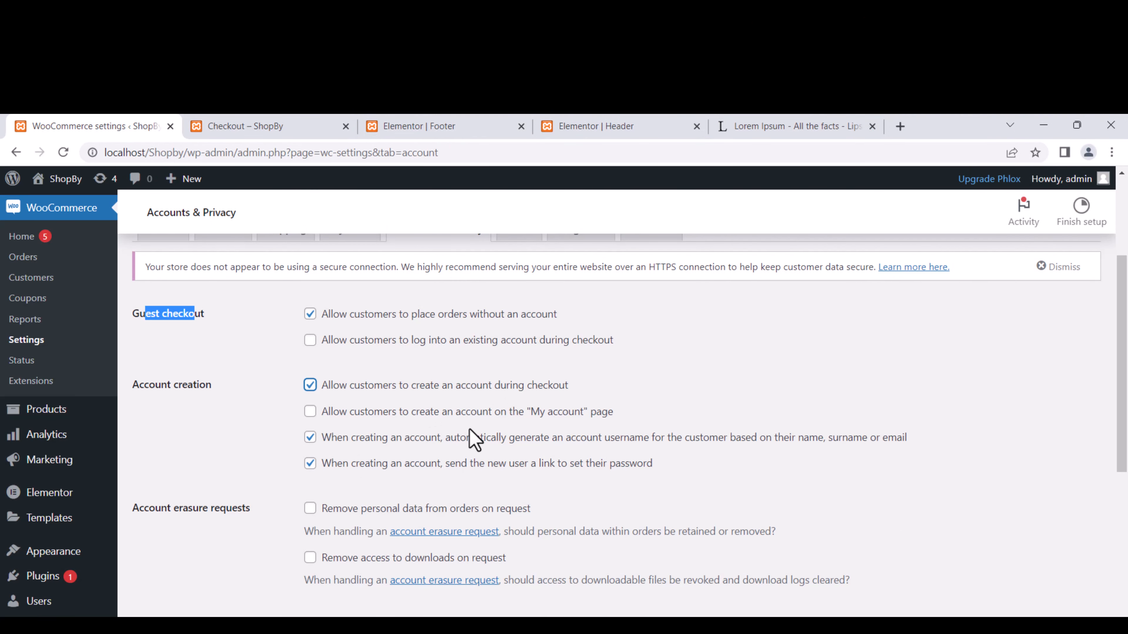
left_click(313, 413)
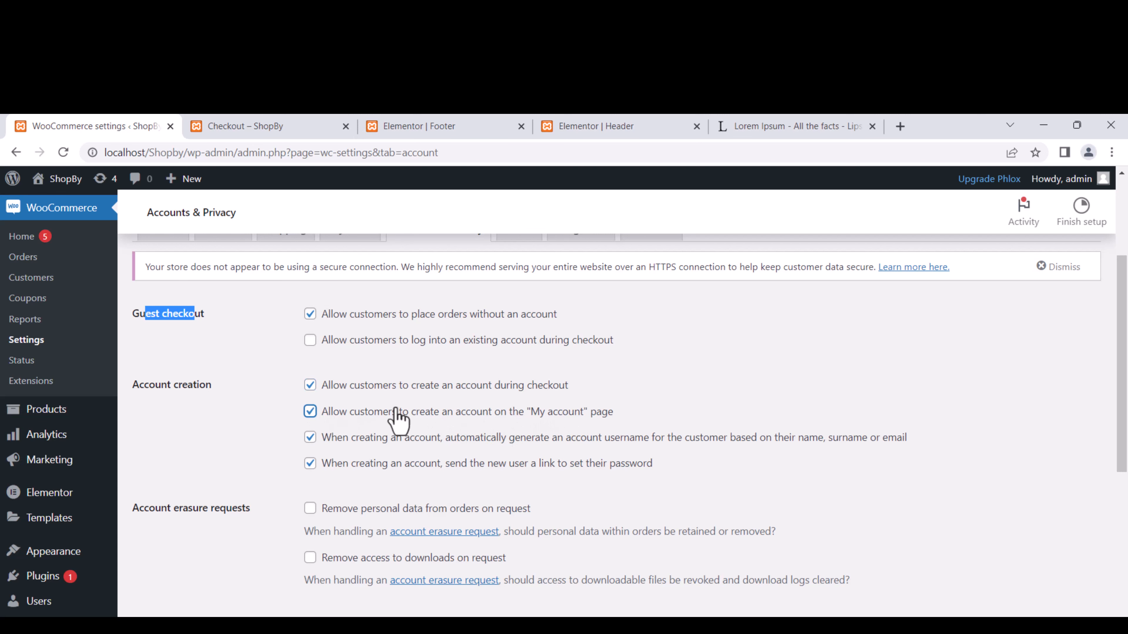
scroll(404, 465, "down", 2)
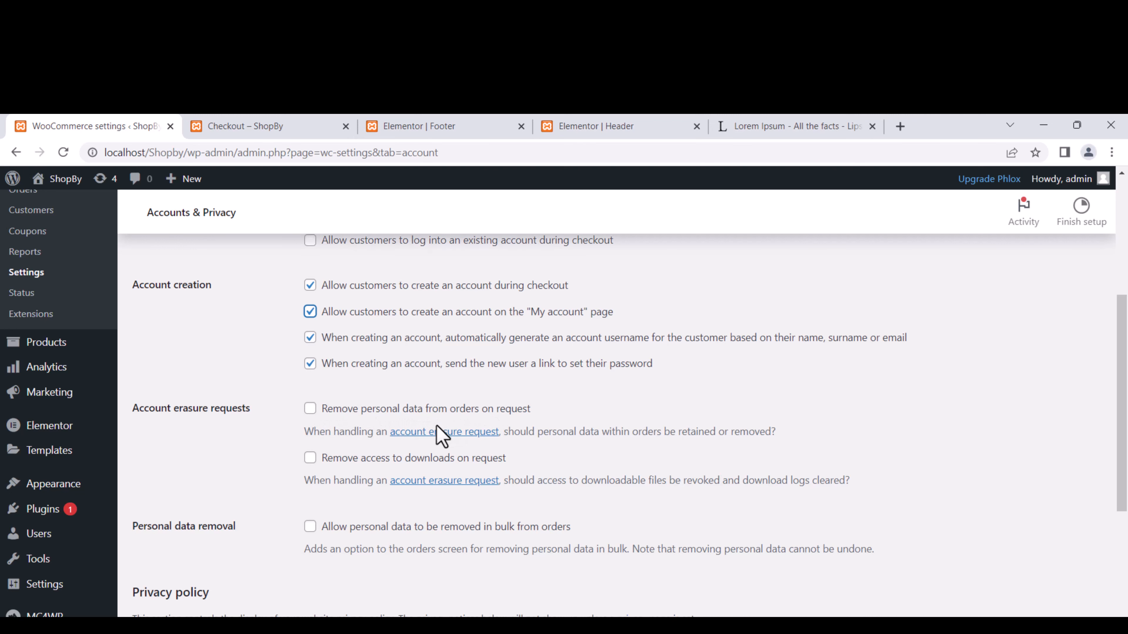
scroll(399, 417, "down", 2)
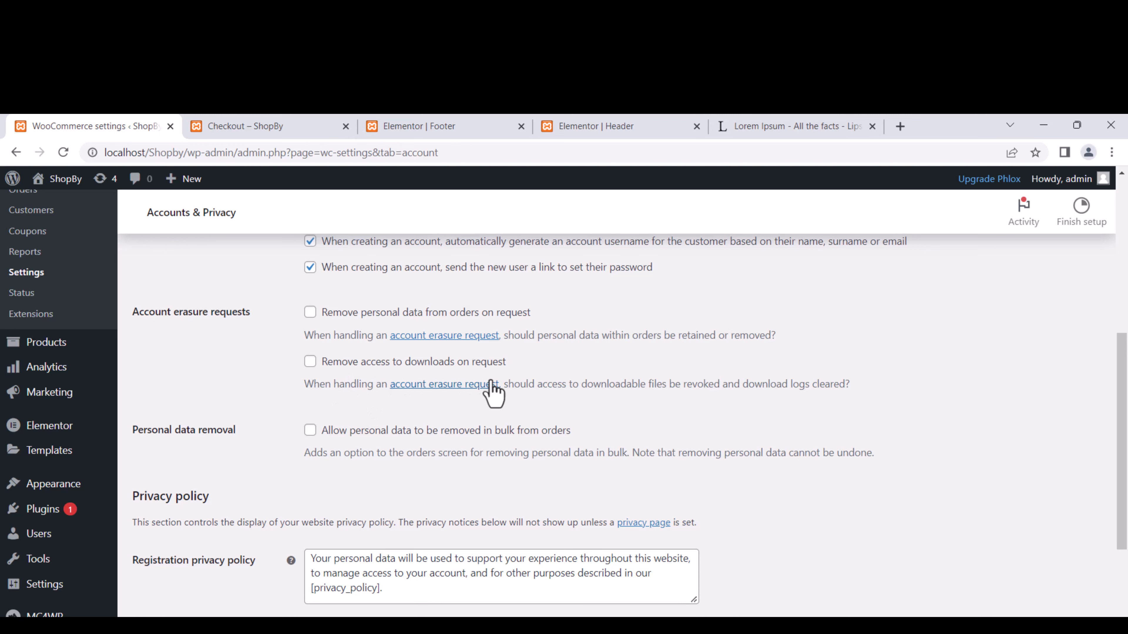
scroll(521, 381, "down", 3)
scroll(524, 383, "down", 5)
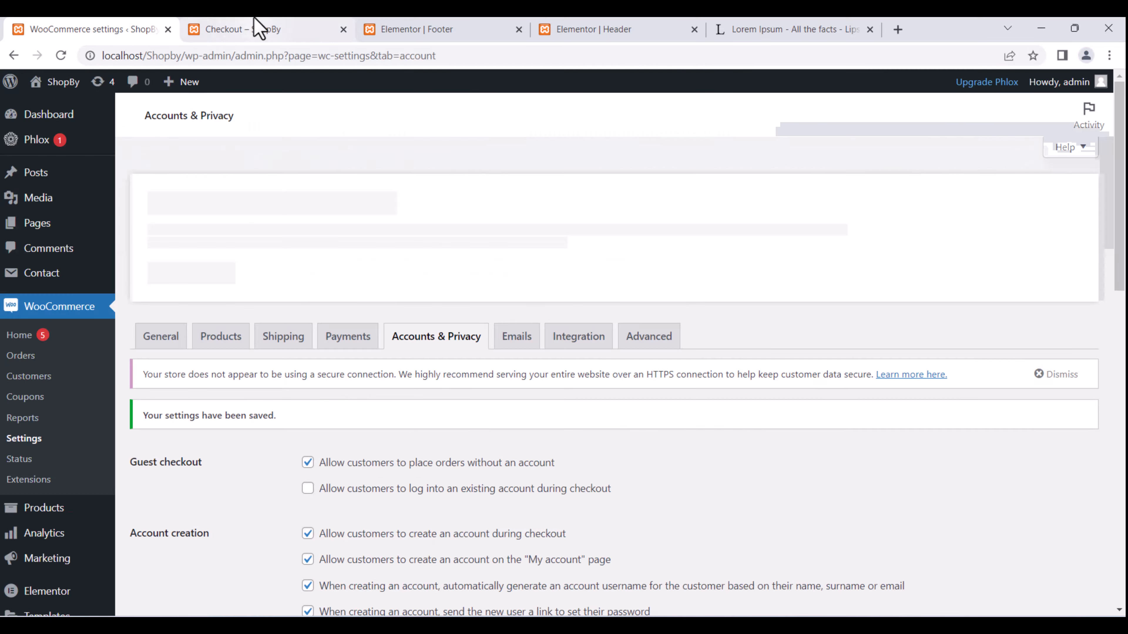
left_click(252, 126)
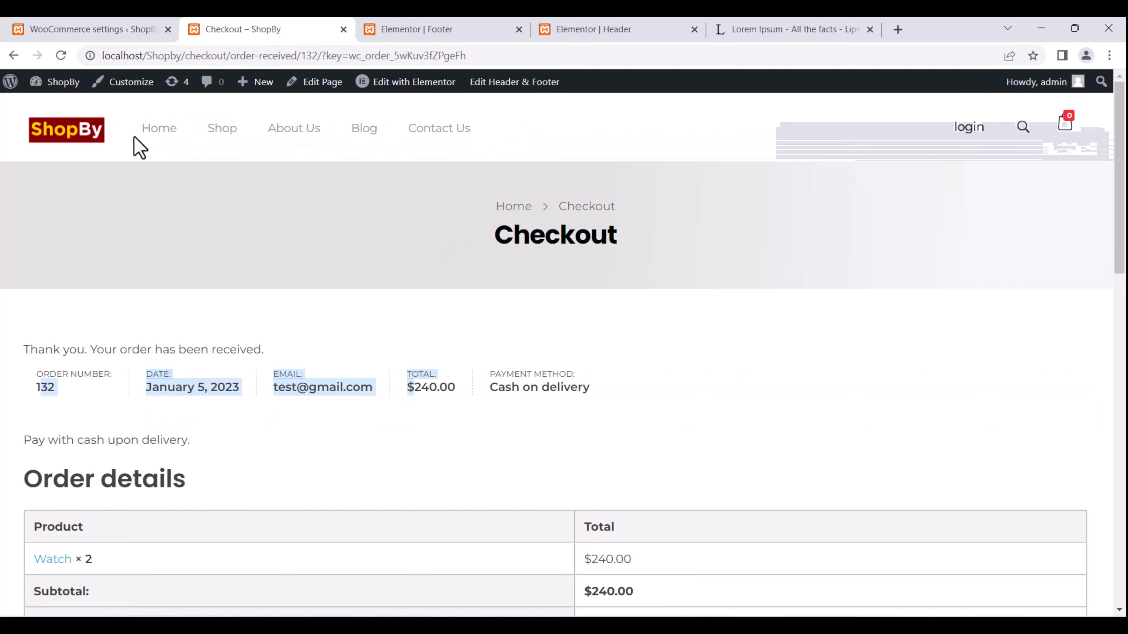
Browse the ShopBy storefront to the Shop page and bring up the Edit with Elementor options.
left_click(79, 142)
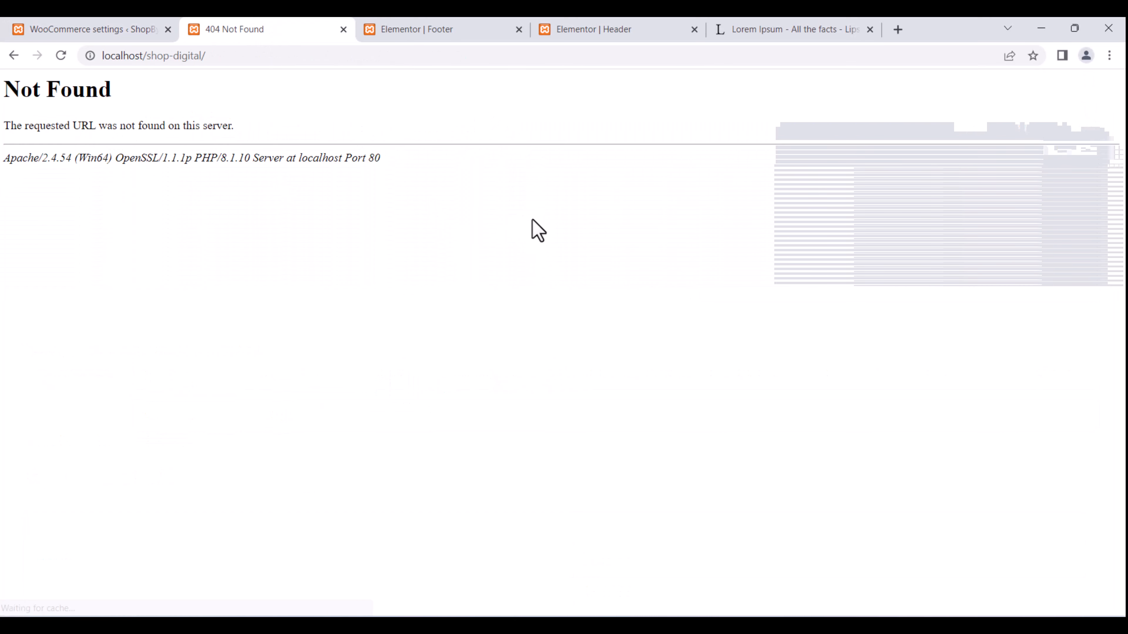
left_click(14, 55)
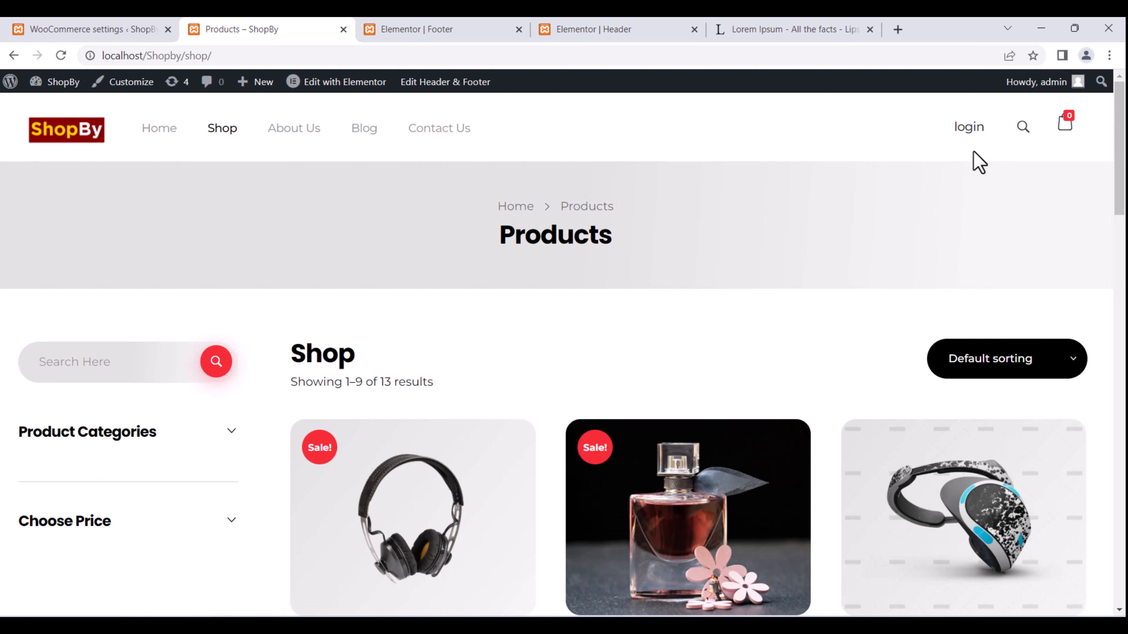
scroll(413, 429, "down", 4)
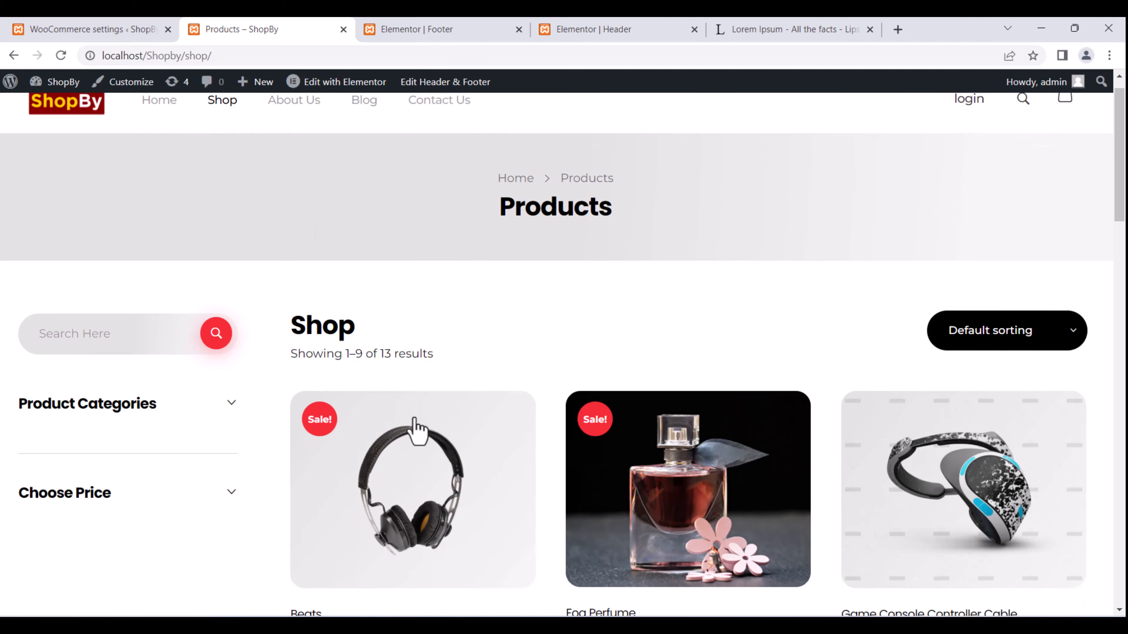
scroll(413, 429, "up", 4)
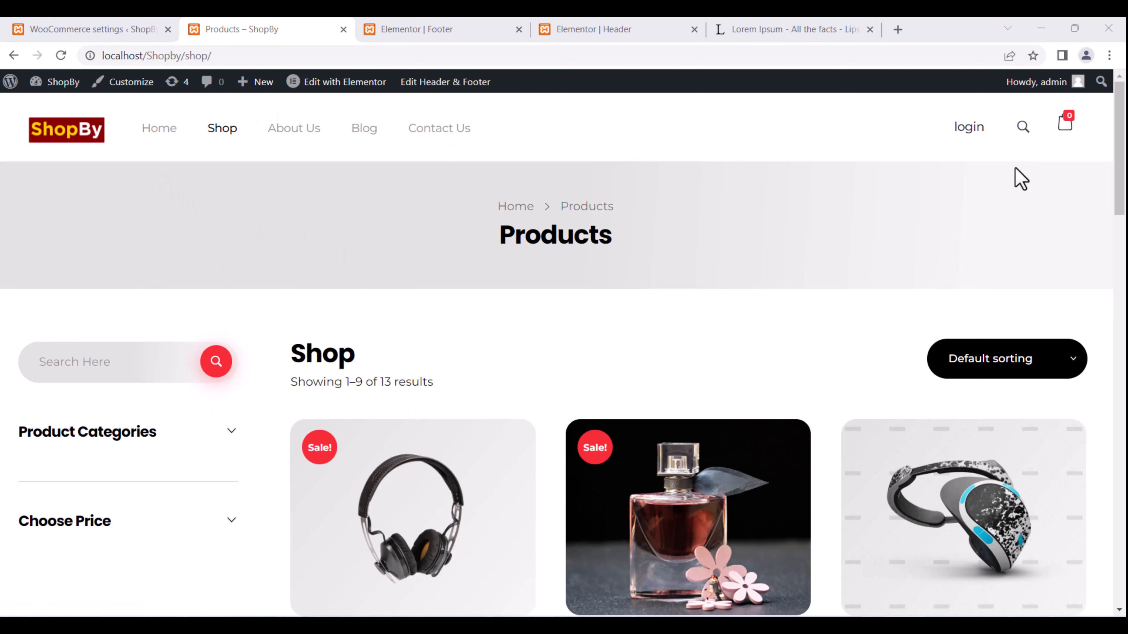
mouse_move(321, 84)
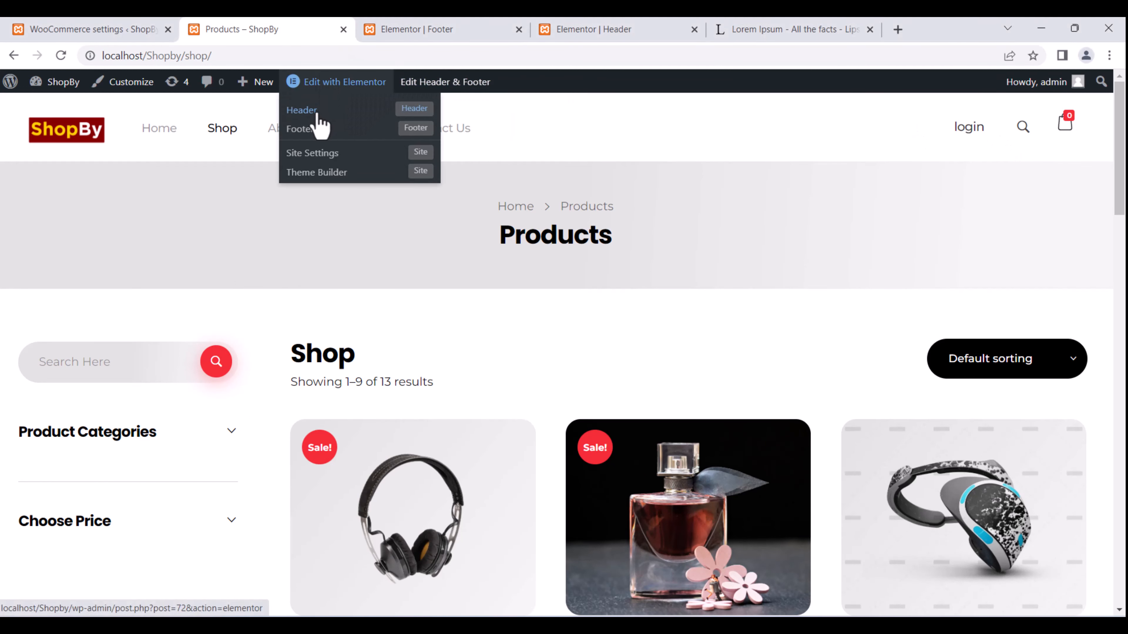
In the Elementor header, link the login button to the My account page.
left_click(329, 119)
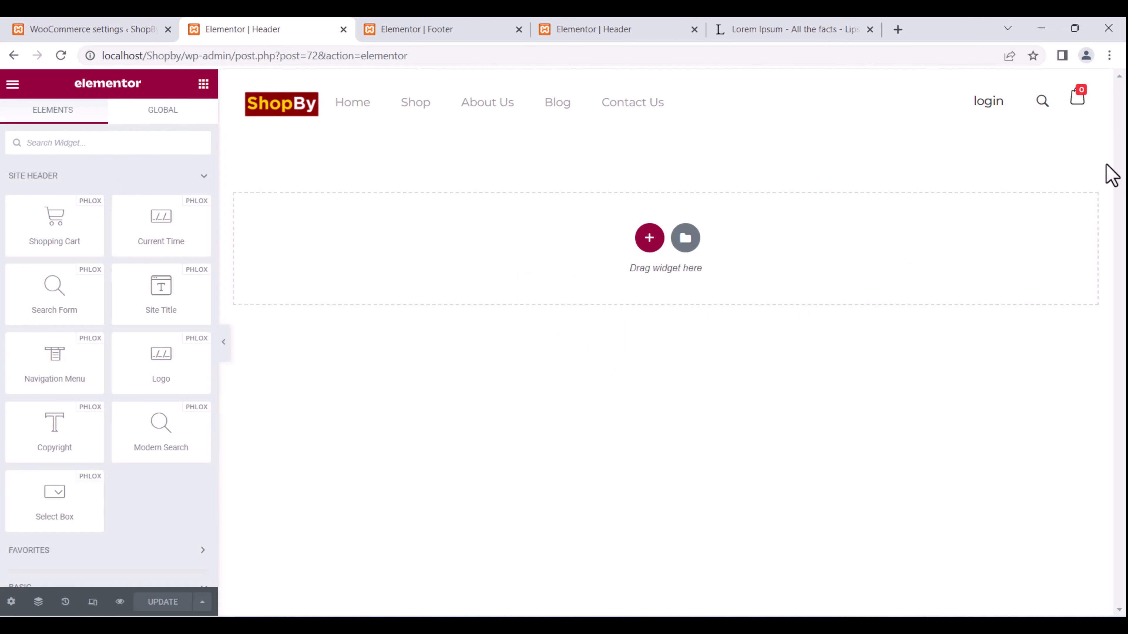
left_click(983, 103)
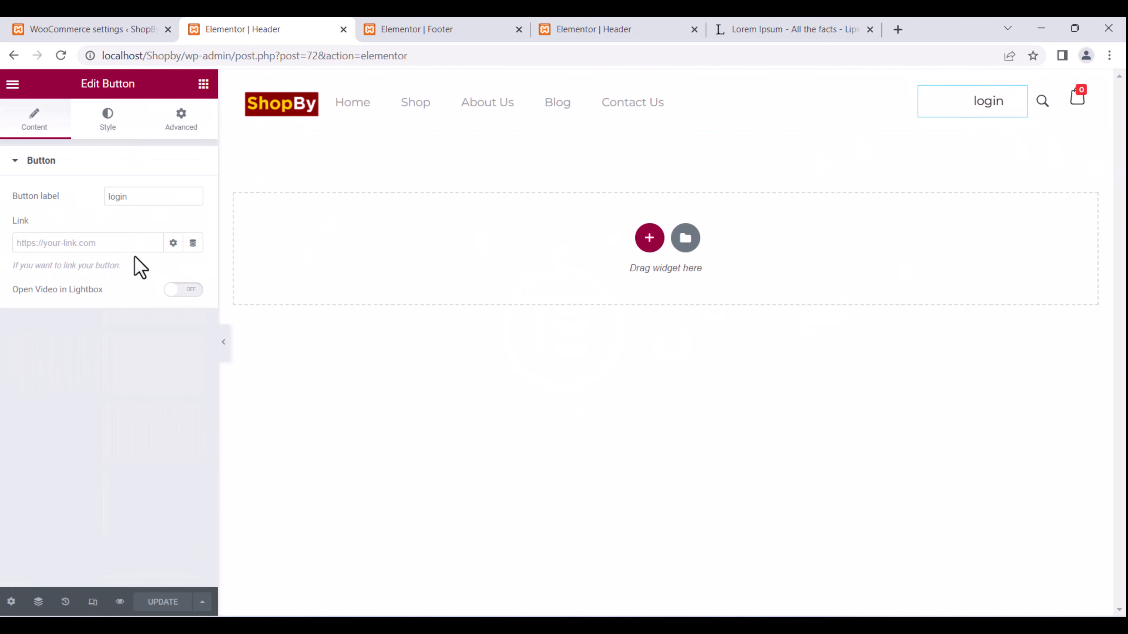
left_click(173, 243)
left_click(176, 245)
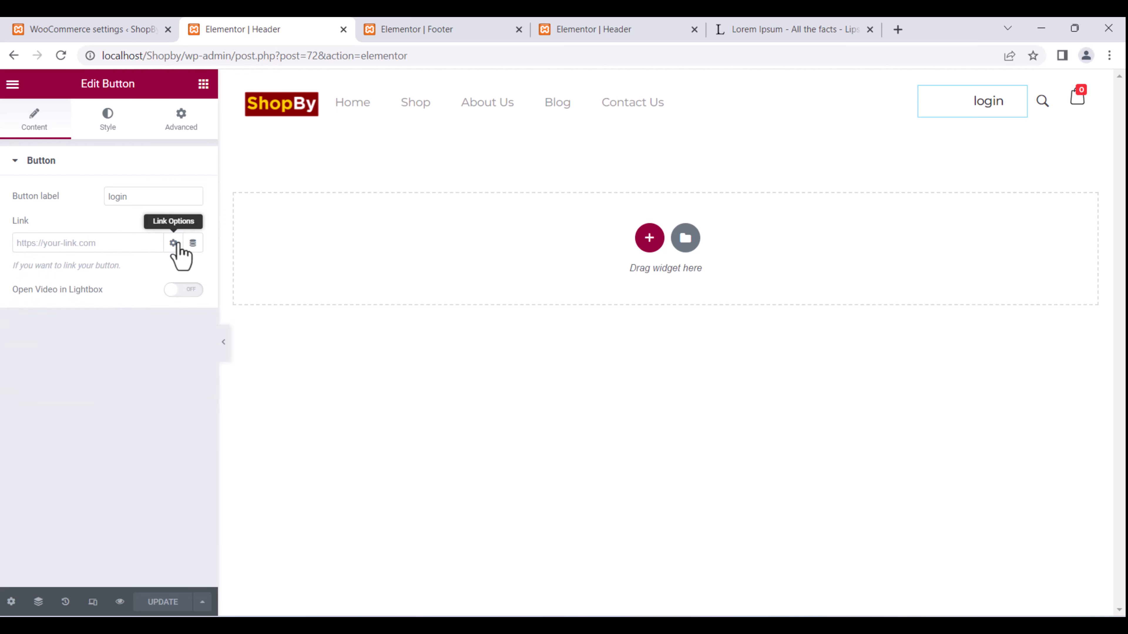
left_click(192, 244)
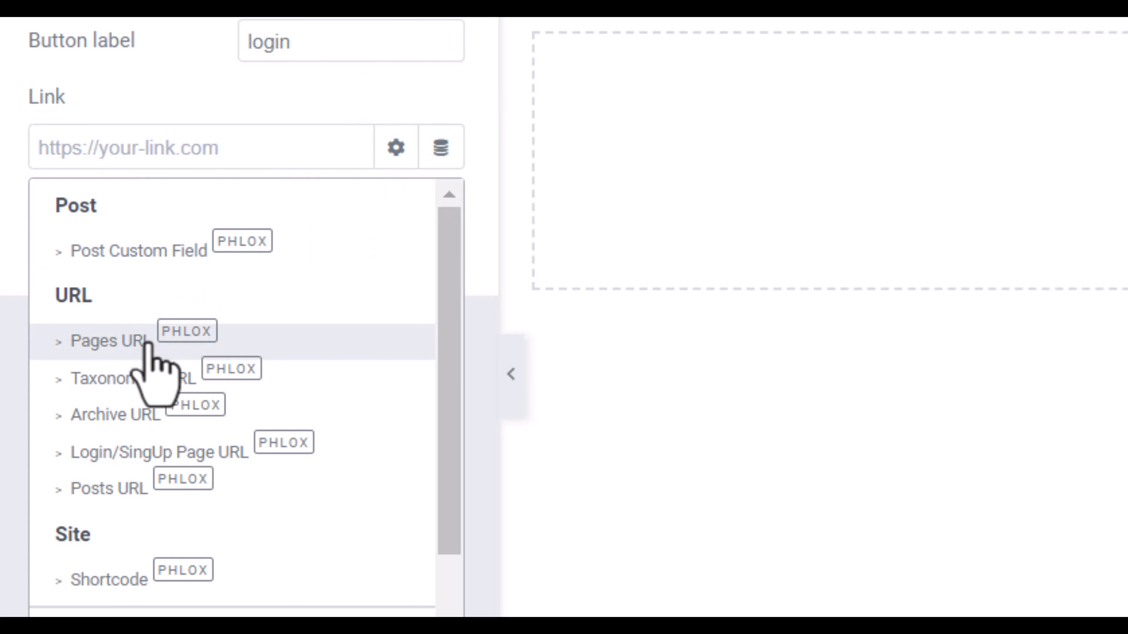
left_click(158, 342)
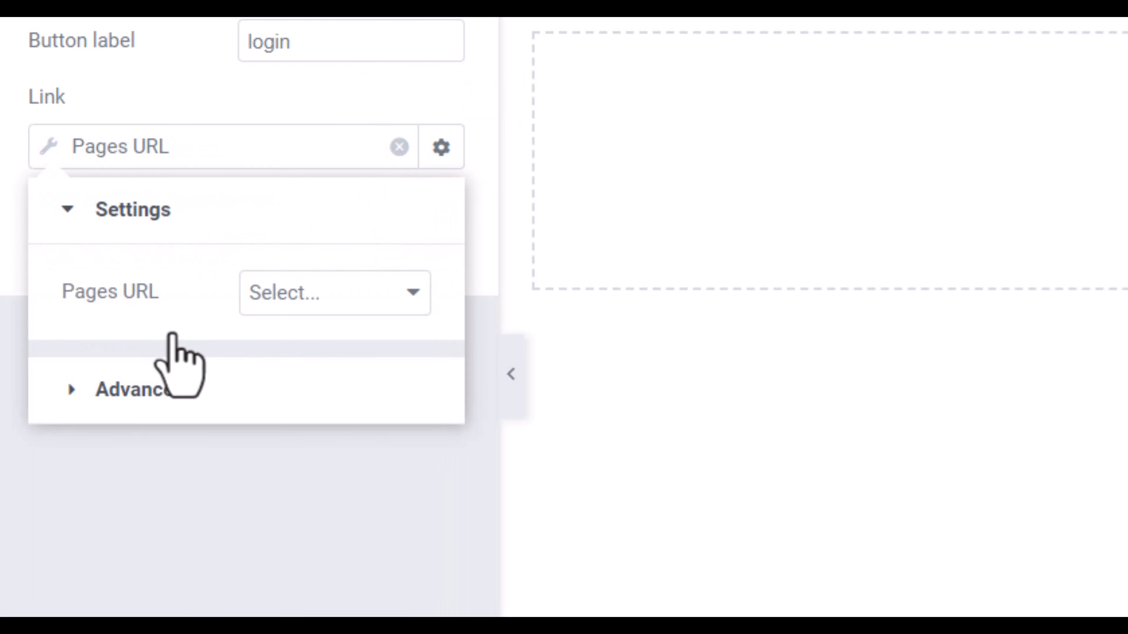
left_click(318, 296)
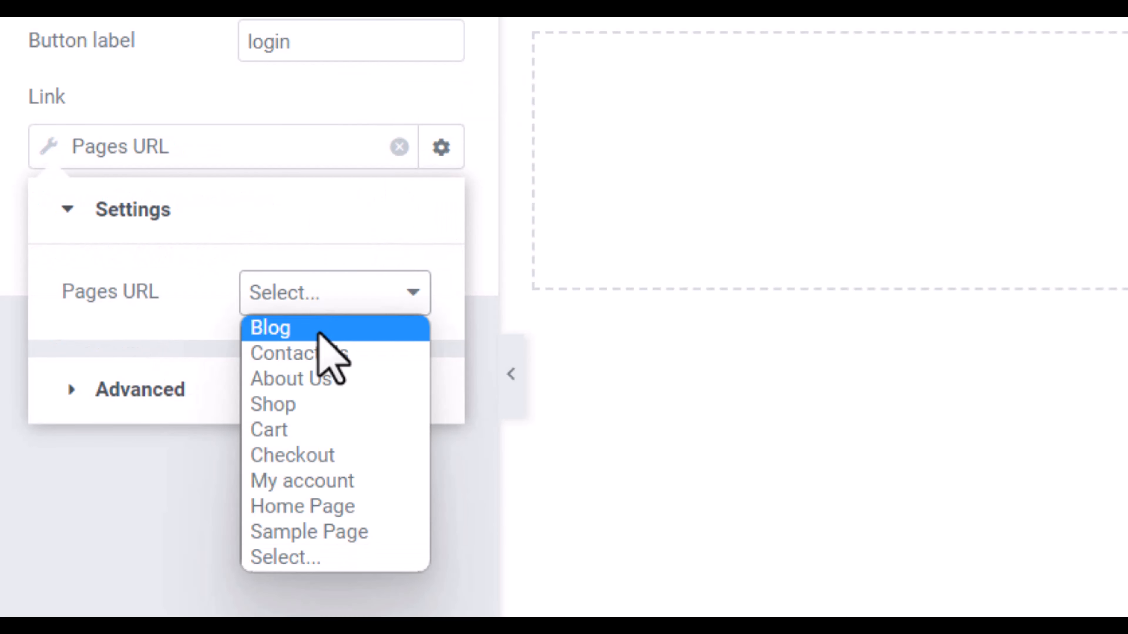
left_click(341, 484)
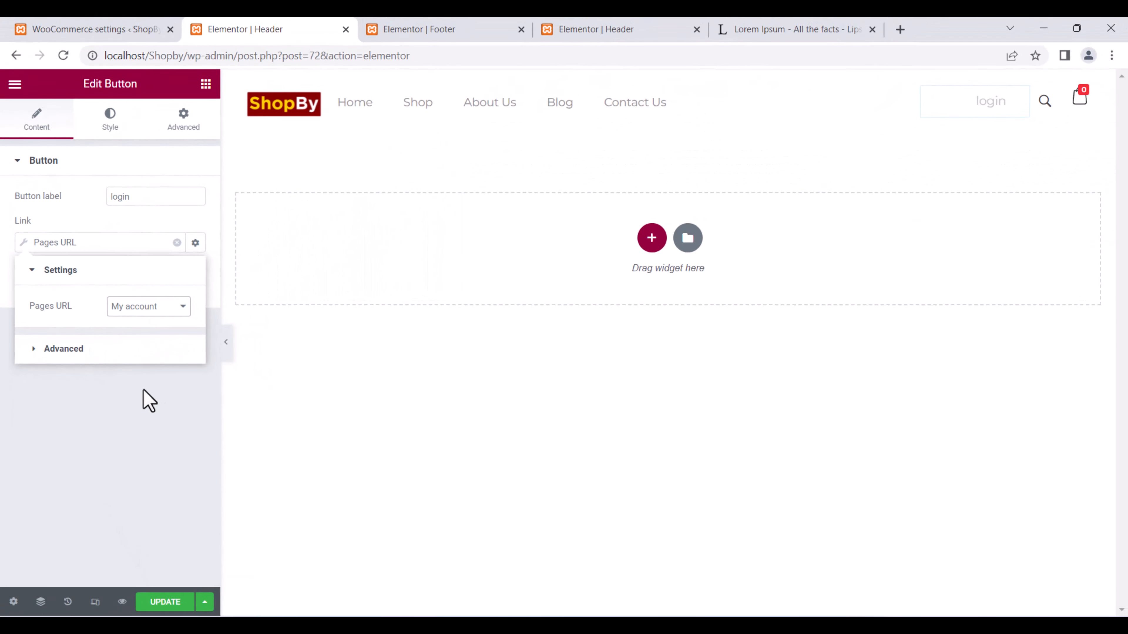
Relabel the button 'My Account' and update the header.
double_click(131, 197)
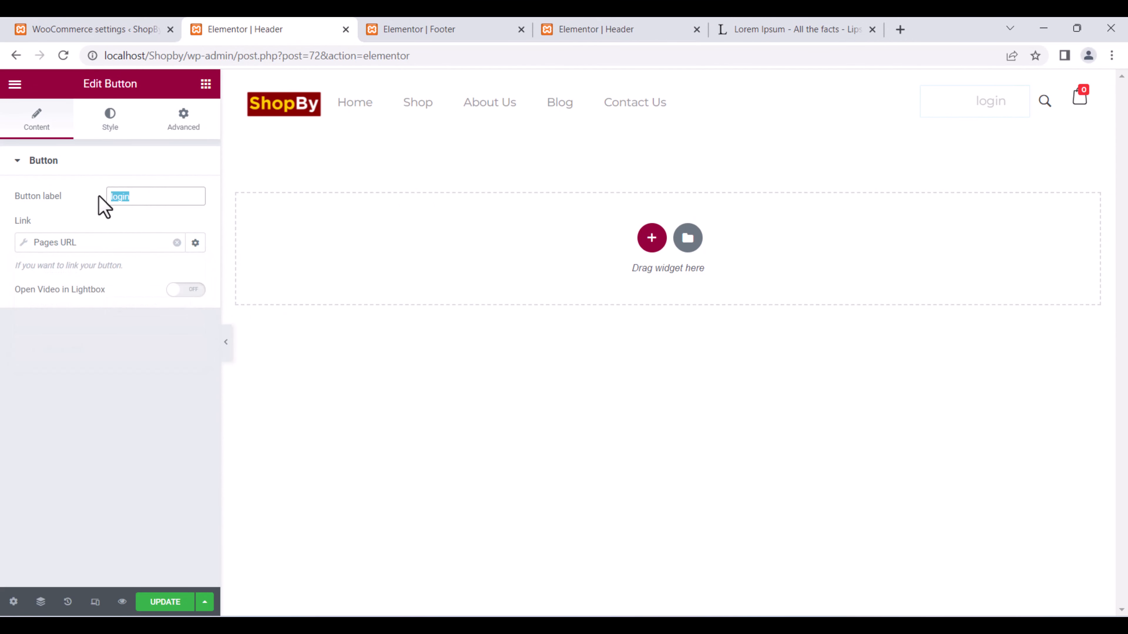
type("My ")
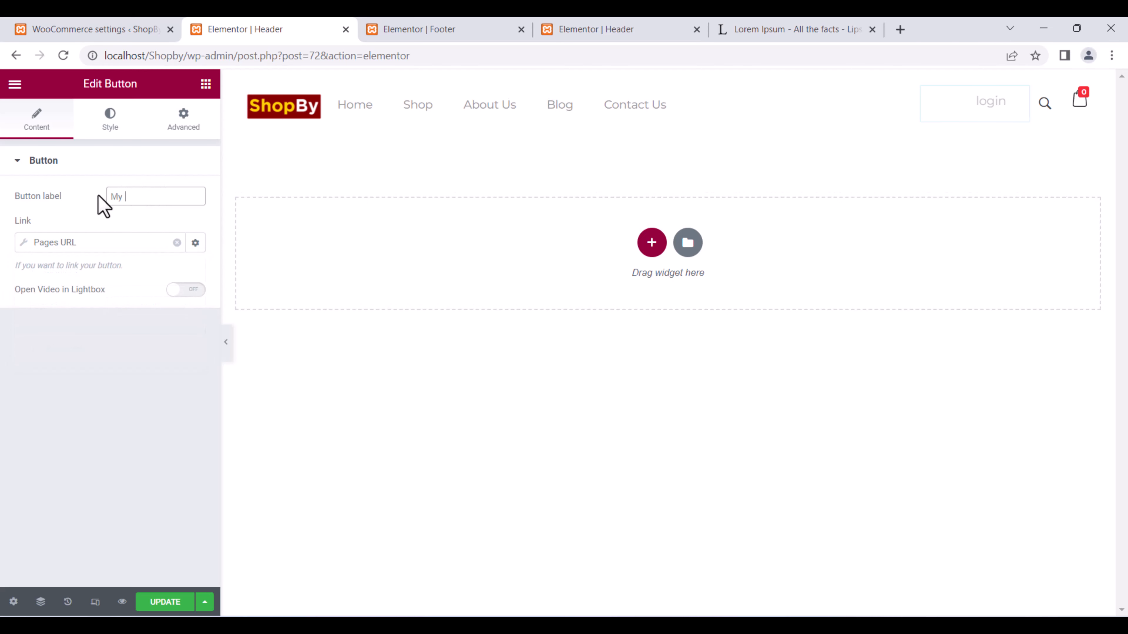
type("Account")
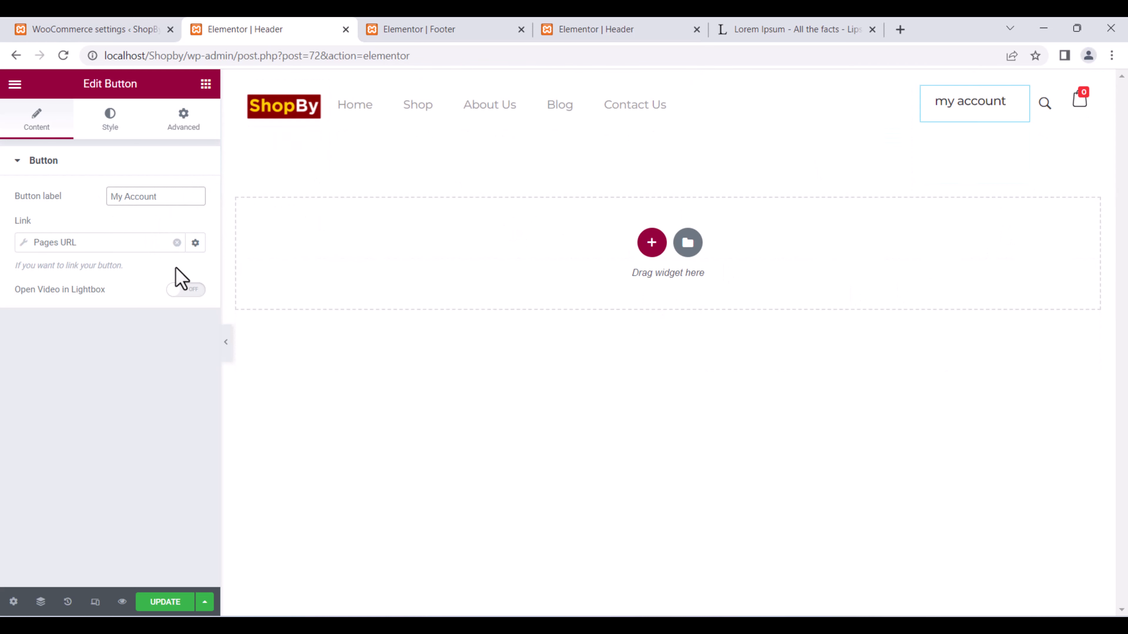
left_click(164, 605)
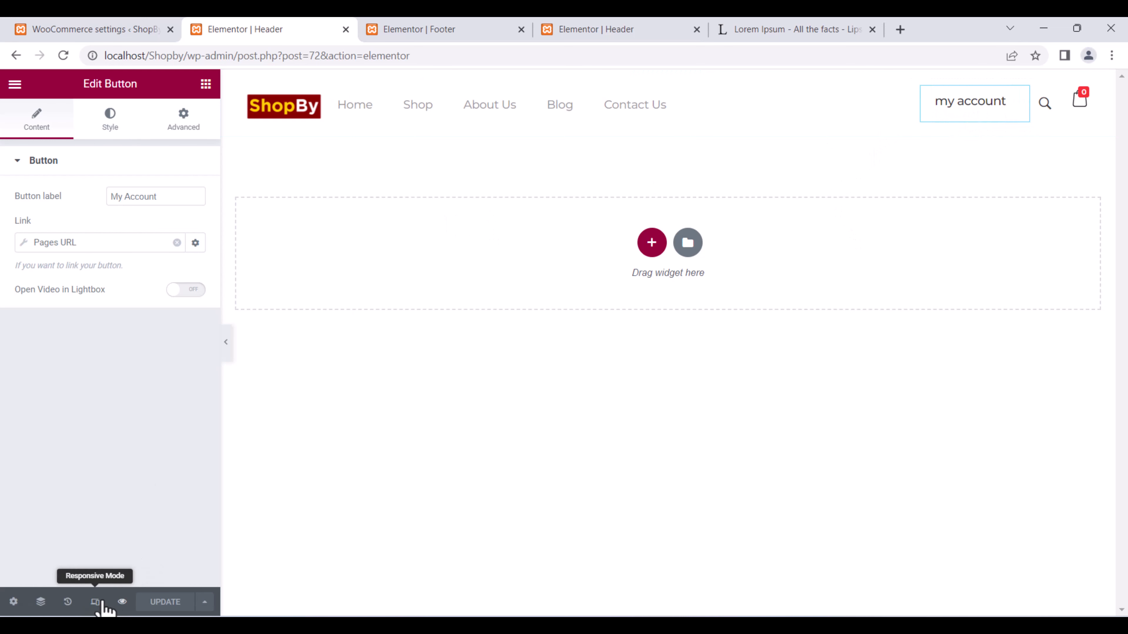
Preview the header at tablet and mobile widths and update it again.
left_click(96, 602)
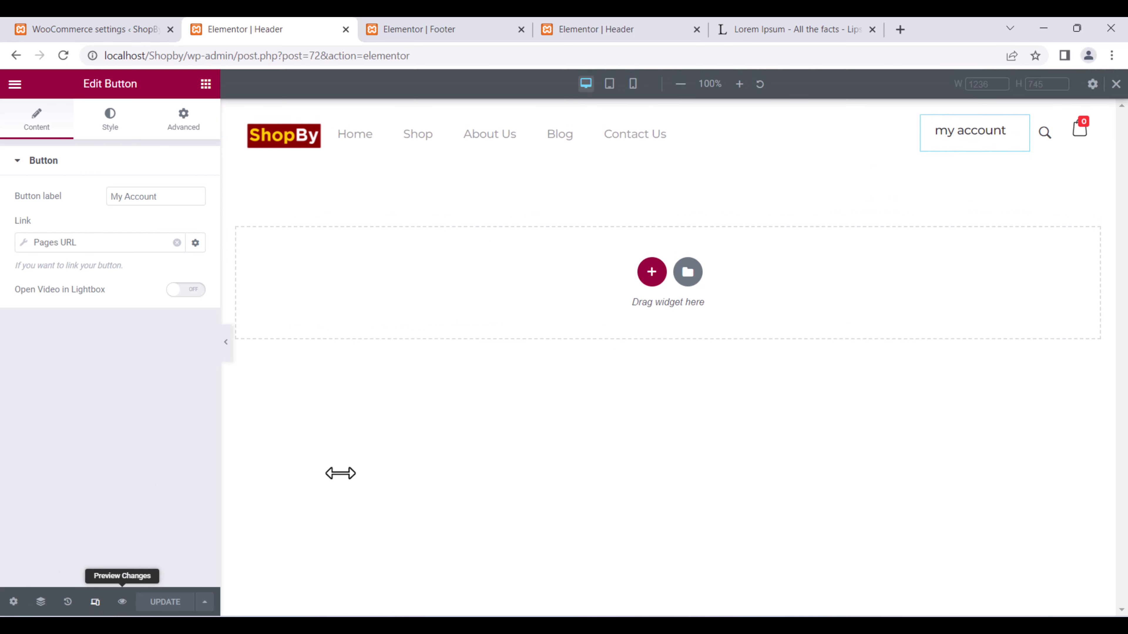
left_click(615, 84)
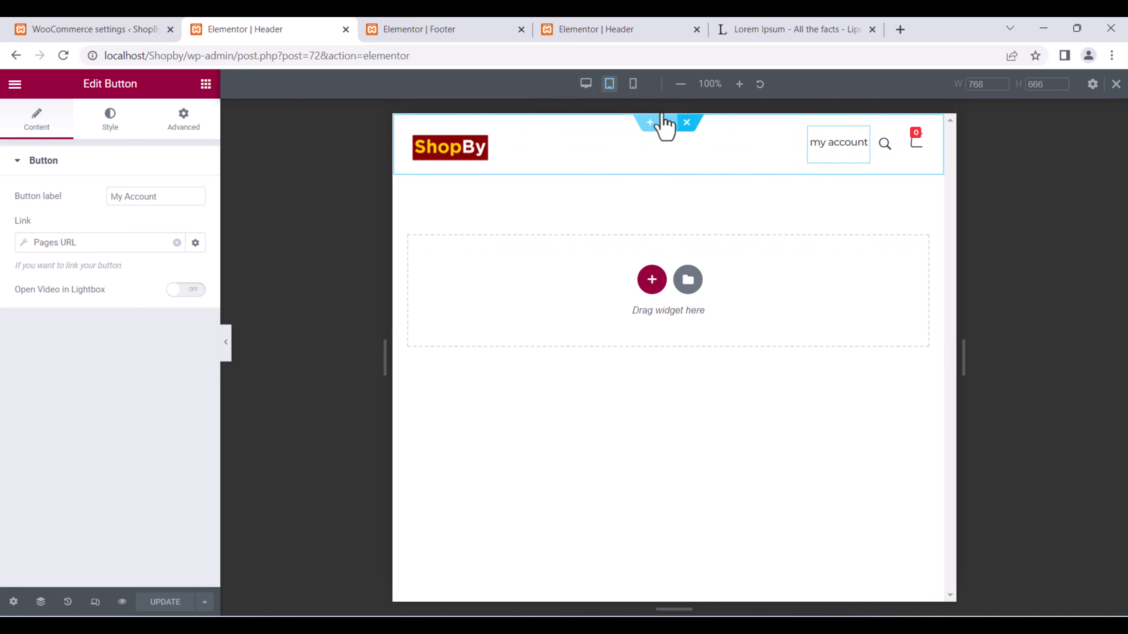
left_click(633, 84)
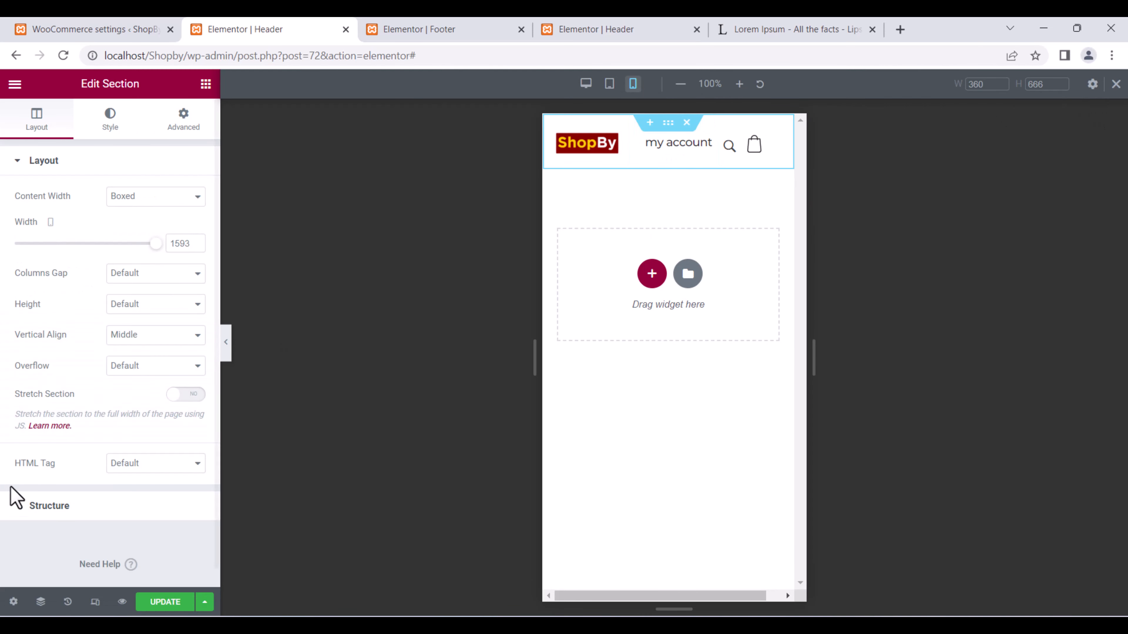
left_click(169, 600)
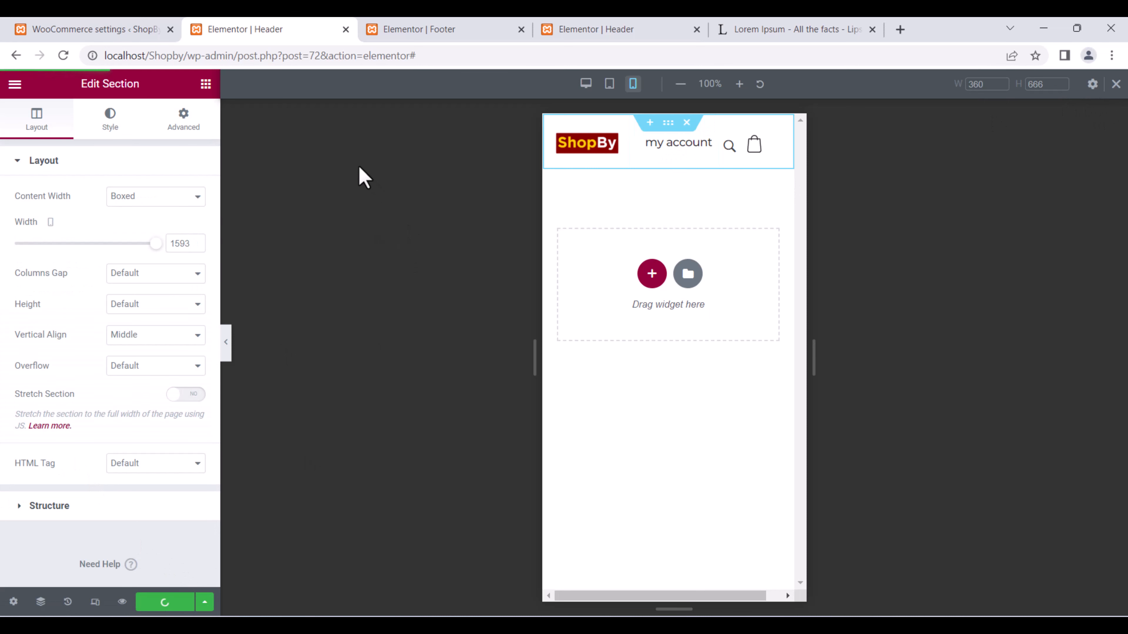
Load the ShopBy home page at localhost/Shopby/ in the browser.
left_click(491, 27)
left_click_drag(456, 63, 190, 98)
key("BackSpace")
key("Return")
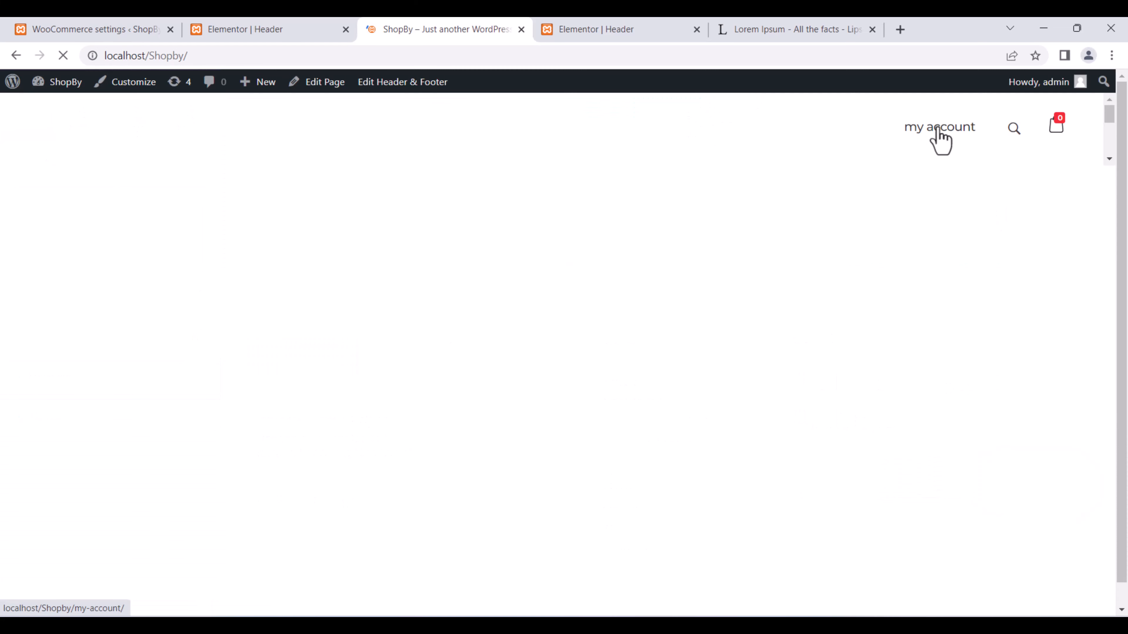
Test the header's my account link by logging out and back in, then return to the header editor.
left_click(938, 131)
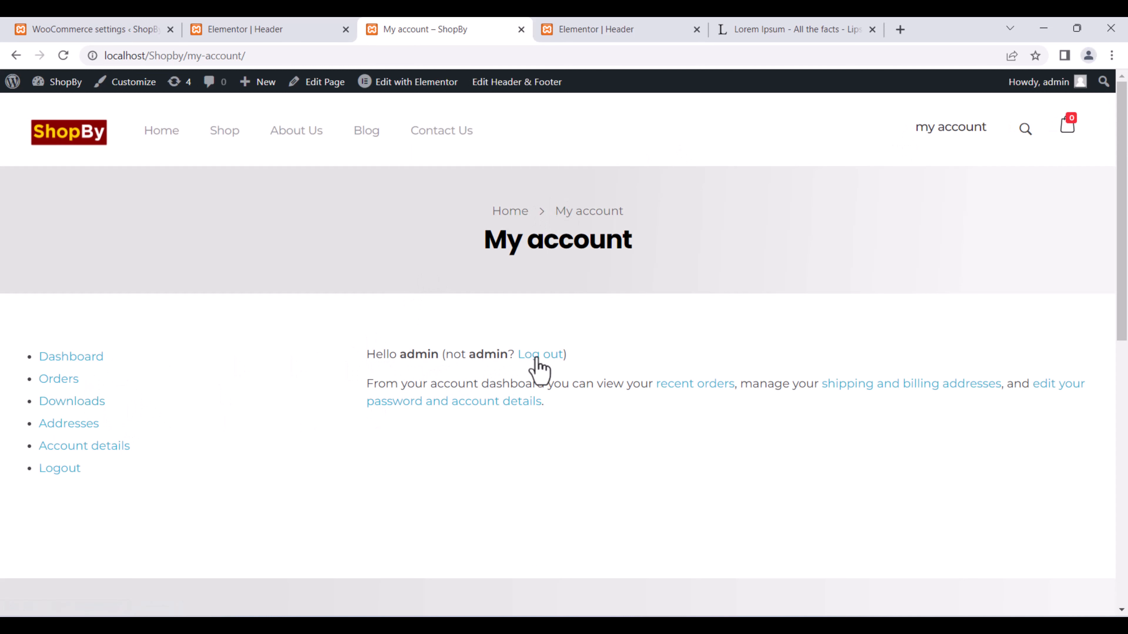
left_click(547, 356)
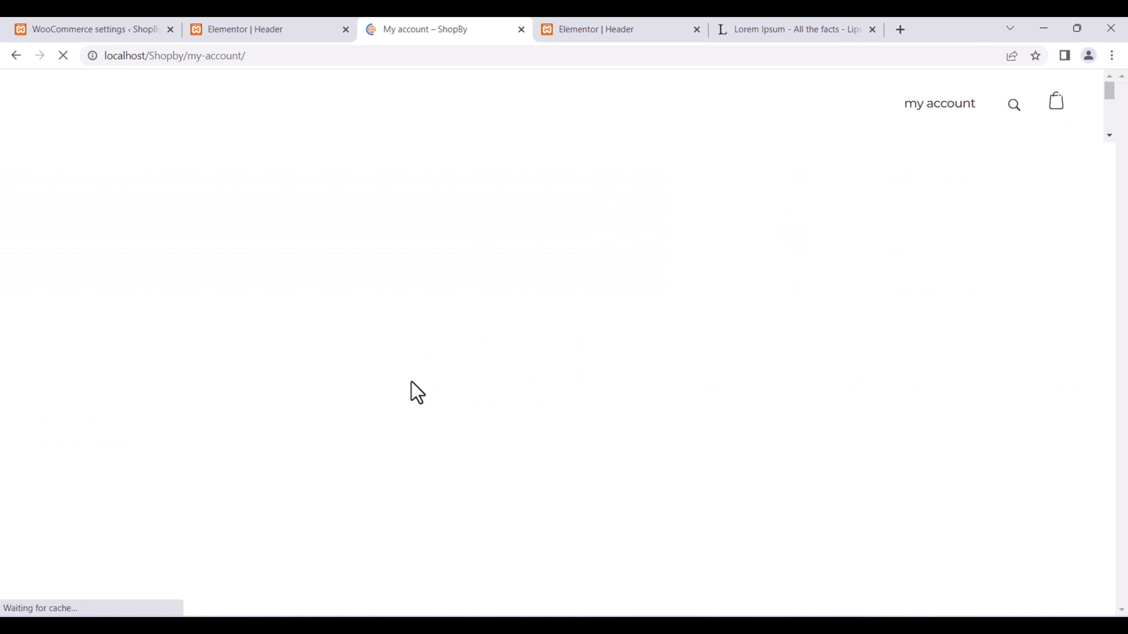
scroll(91, 279, "down", 4)
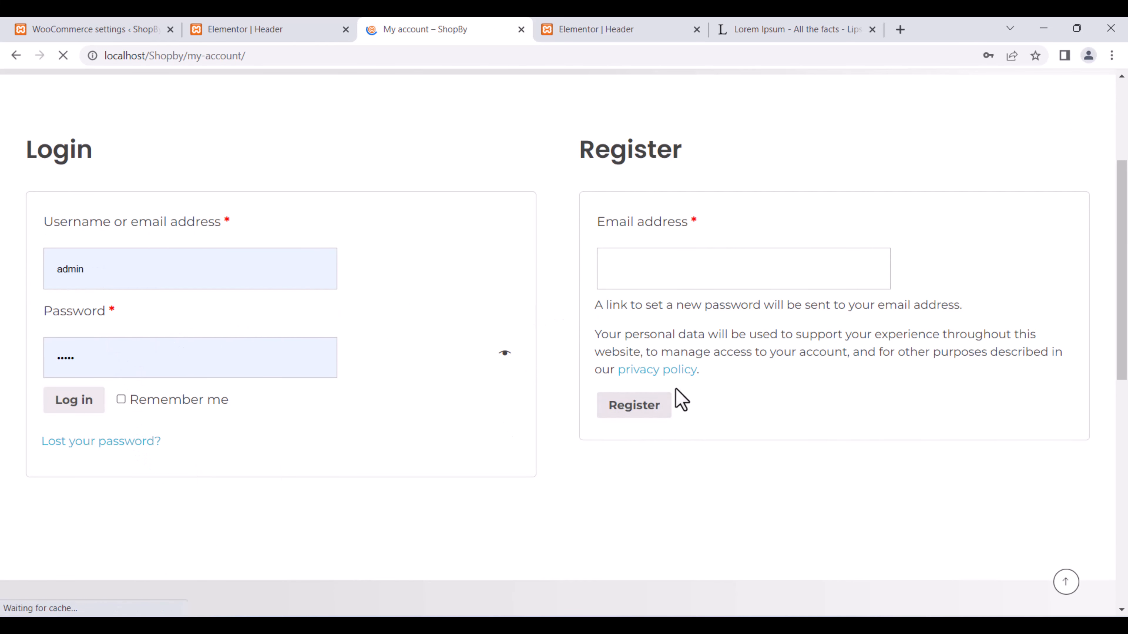
left_click(686, 284)
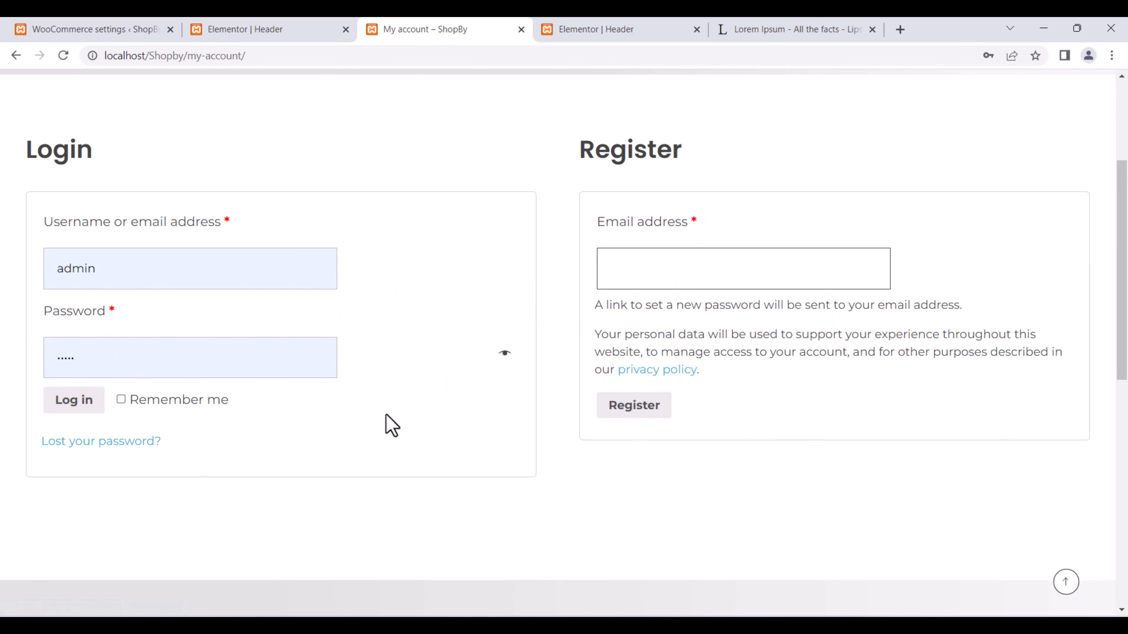
scroll(348, 399, "up", 4)
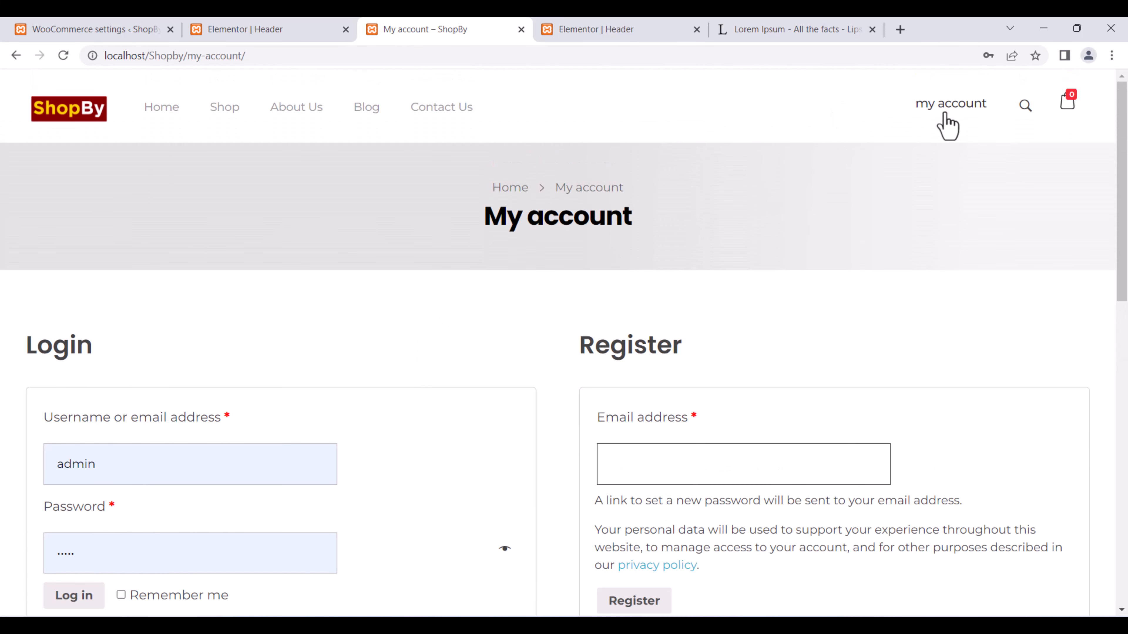
left_click(96, 596)
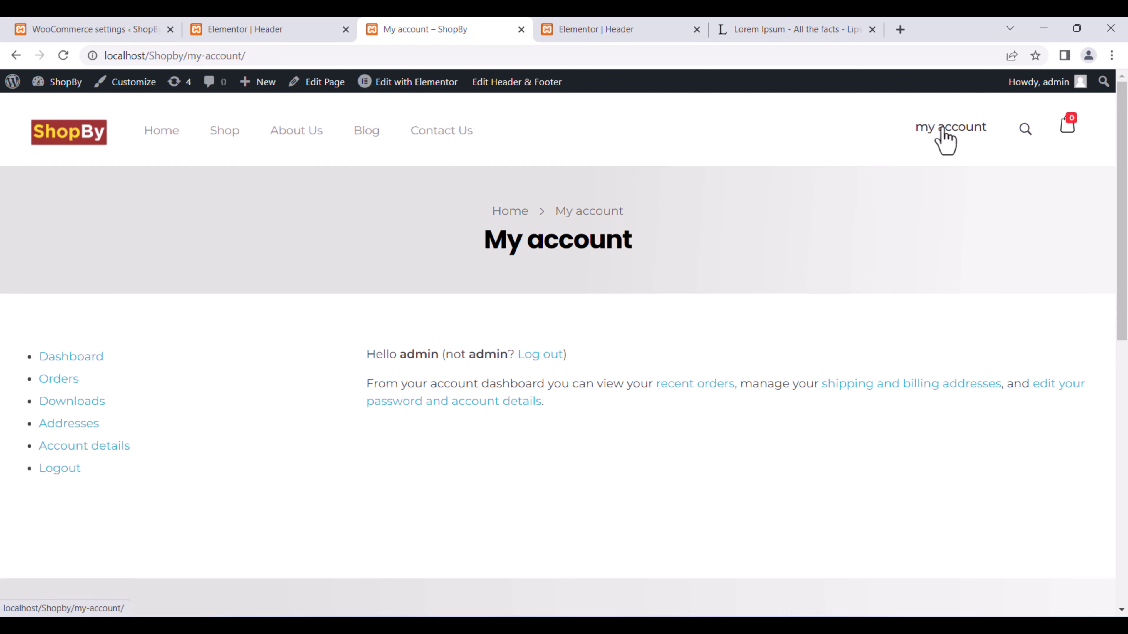
left_click(335, 28)
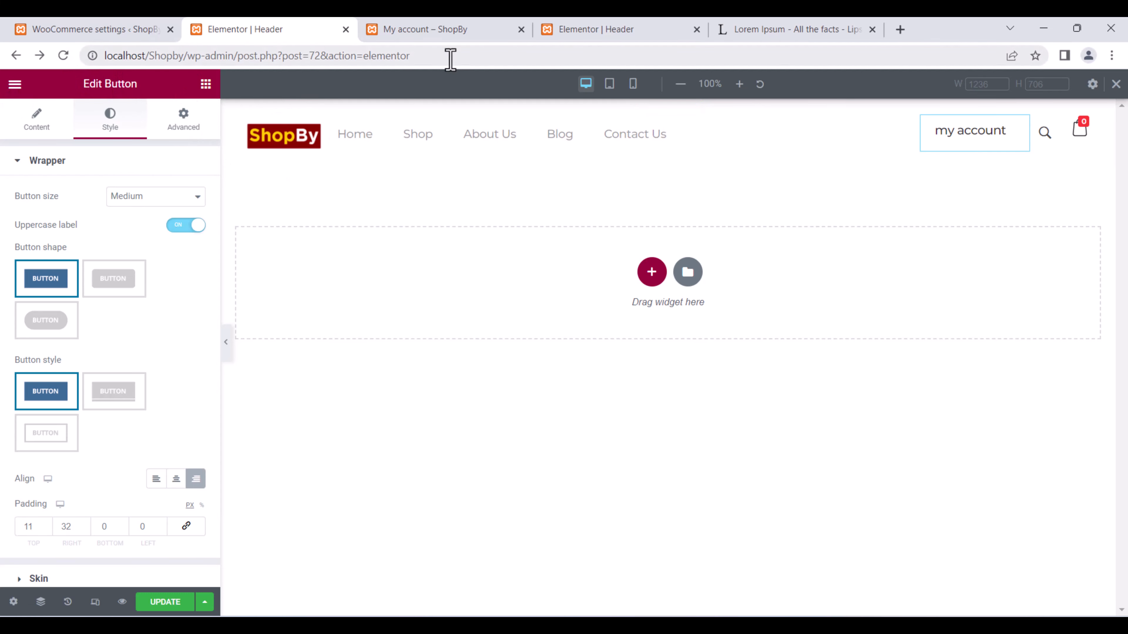
Return to the WooCommerce settings and dismiss the session-expired login dialog.
left_click(105, 22)
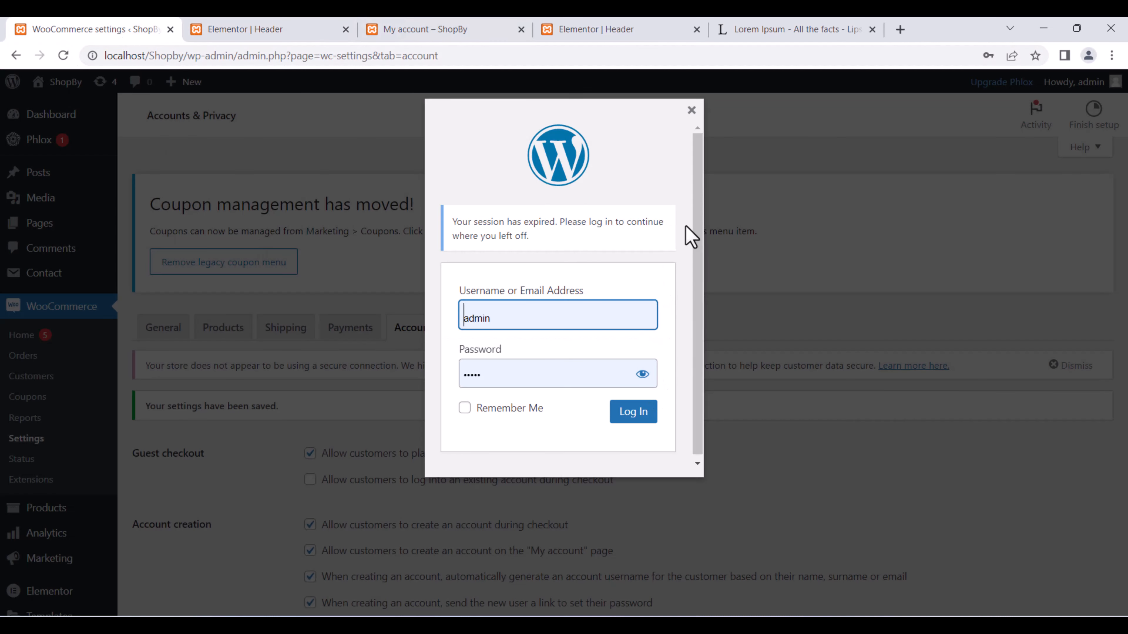
left_click(692, 110)
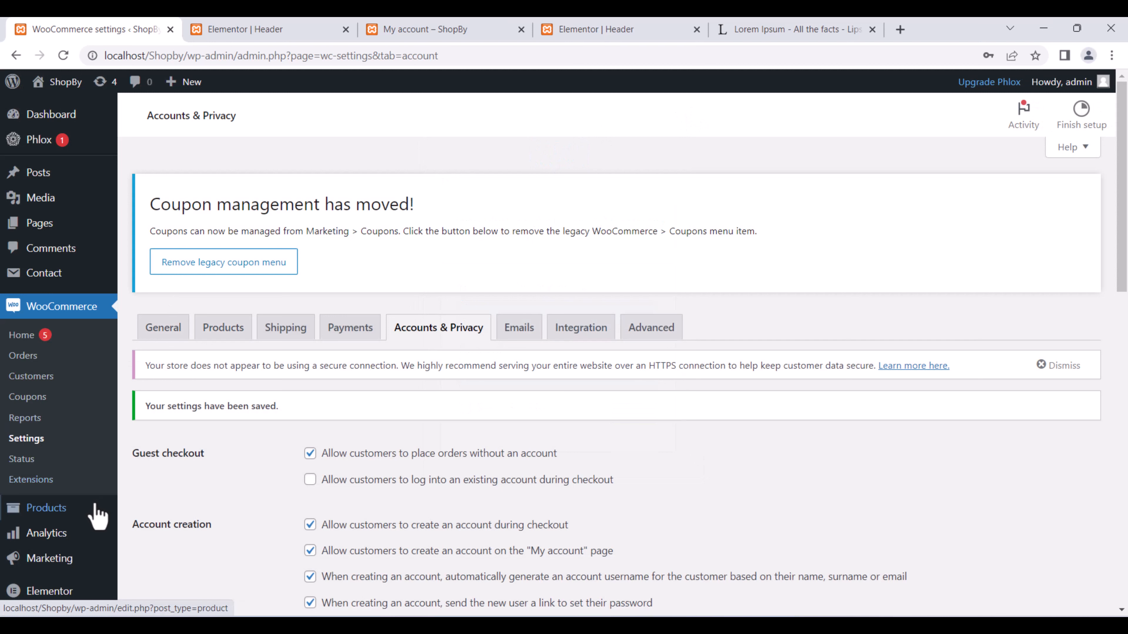
Open WooCommerce Analytics Overview and look through its charts and leaderboards.
left_click(58, 534)
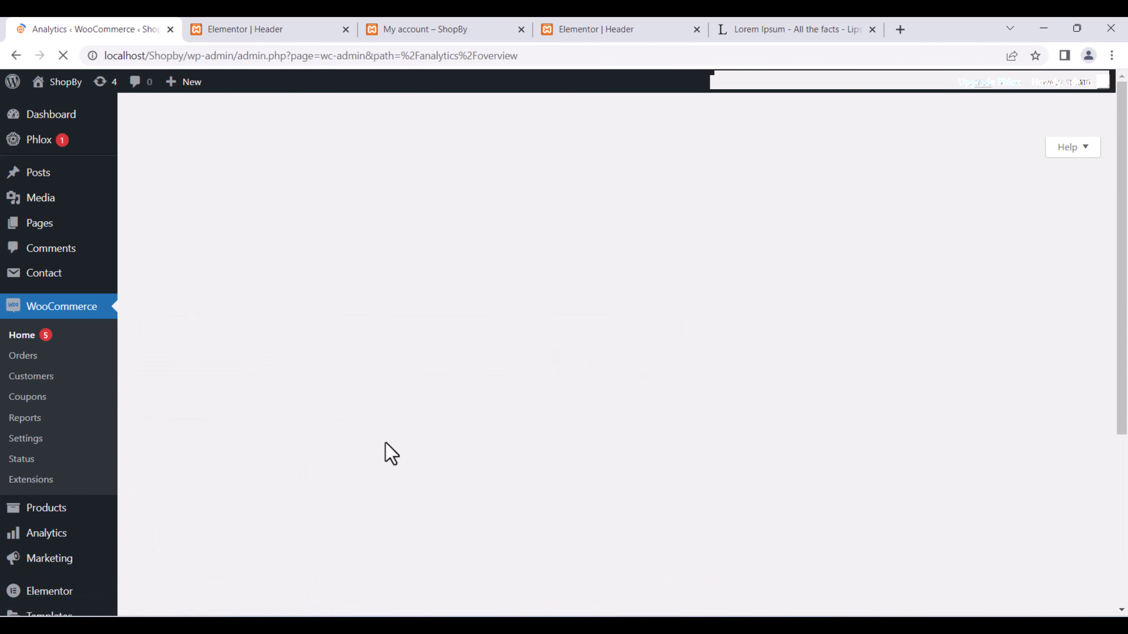
scroll(629, 383, "down", 2)
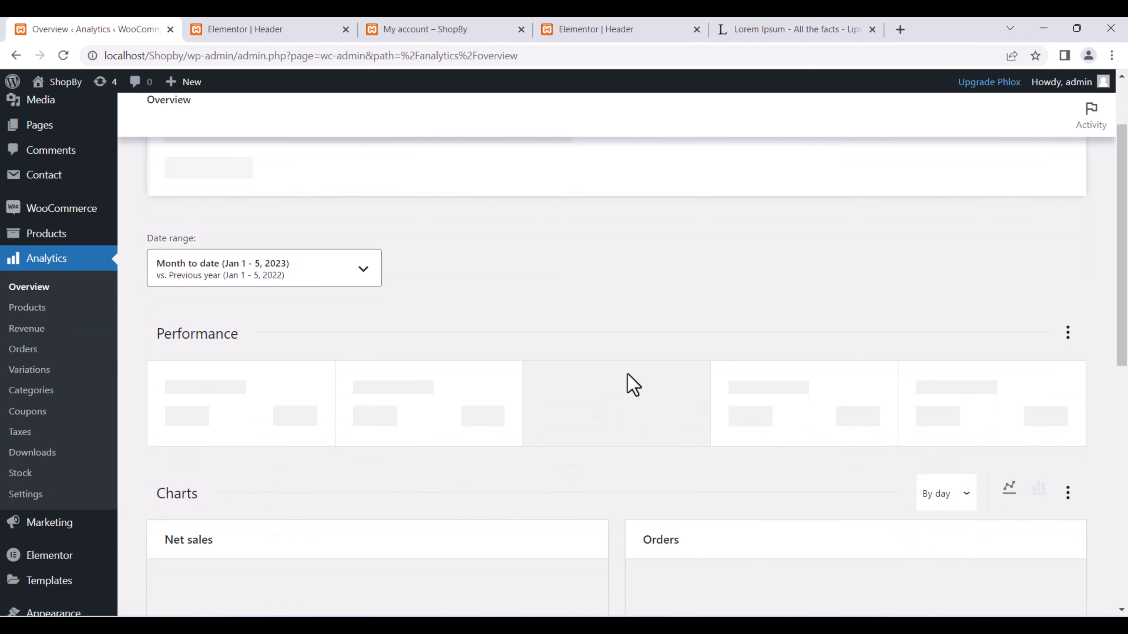
scroll(602, 338, "down", 1)
scroll(602, 337, "down", 4)
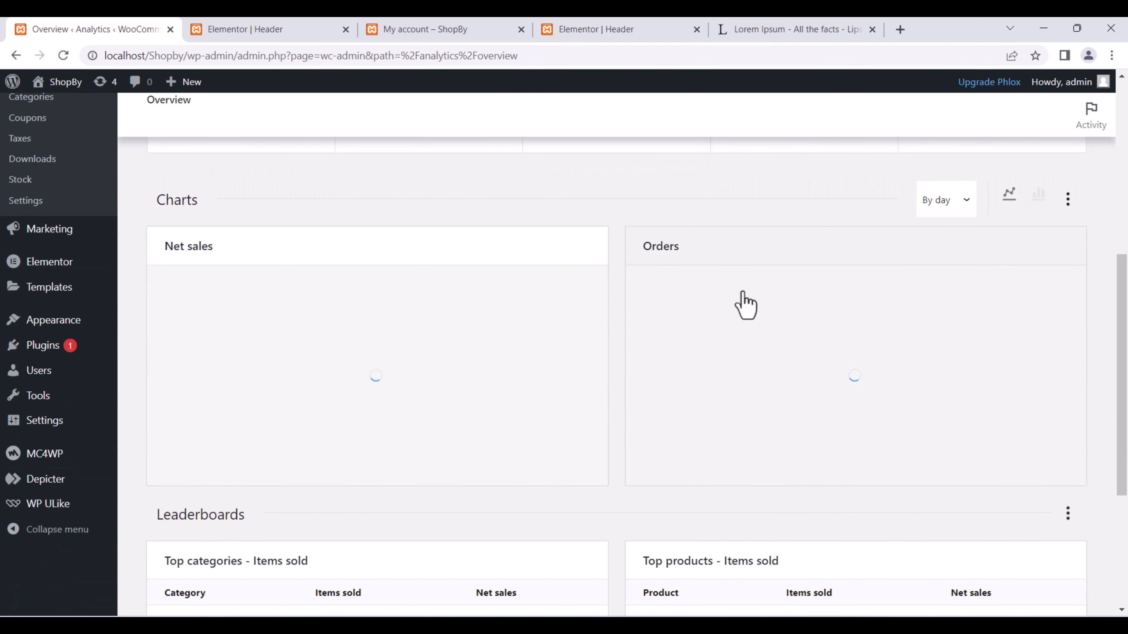
scroll(788, 349, "down", 3)
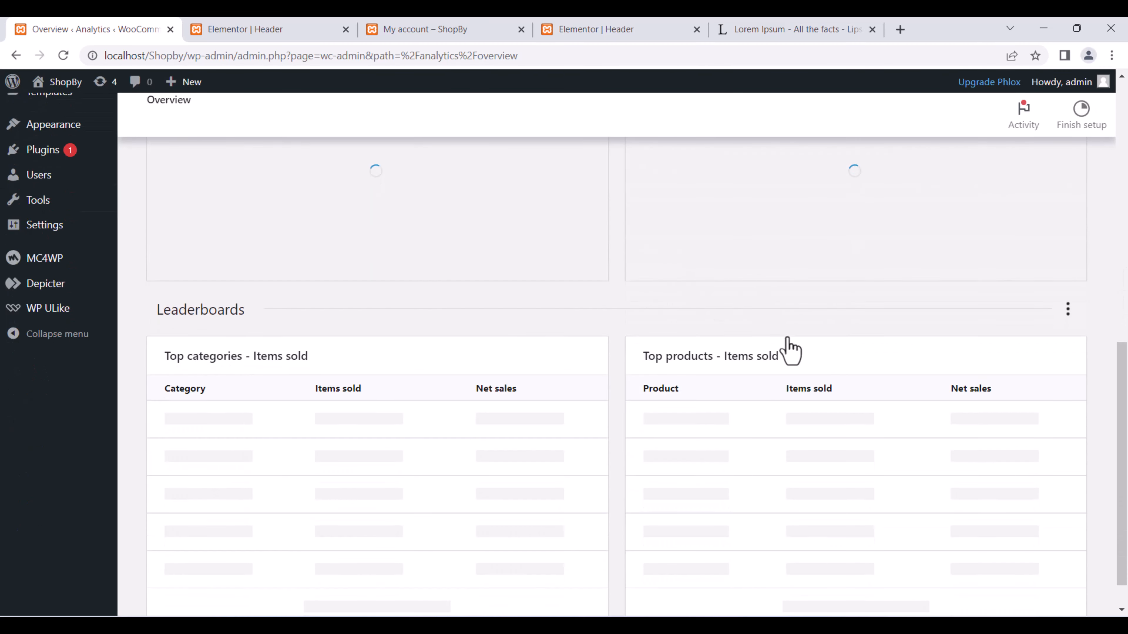
scroll(787, 335, "down", 1)
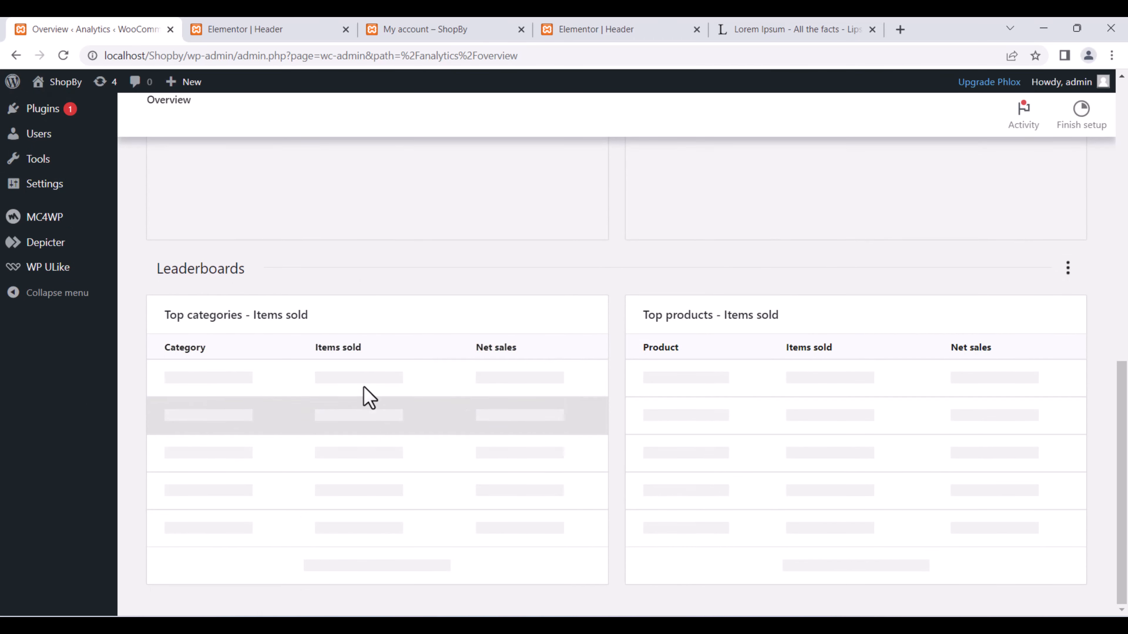
scroll(506, 351, "up", 4)
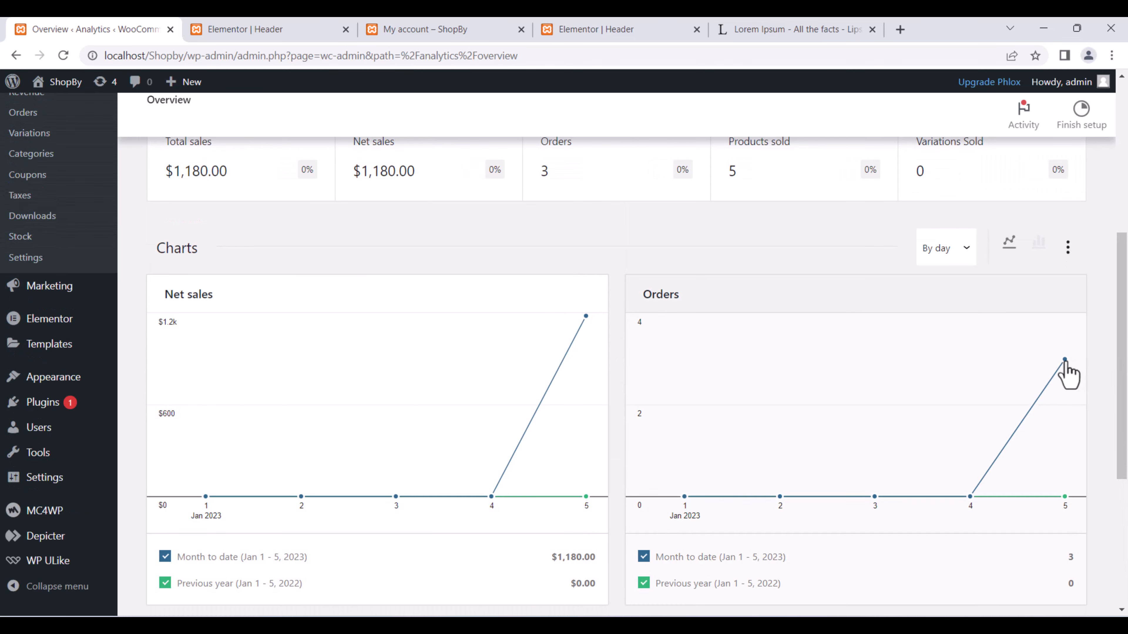
scroll(649, 383, "up", 4)
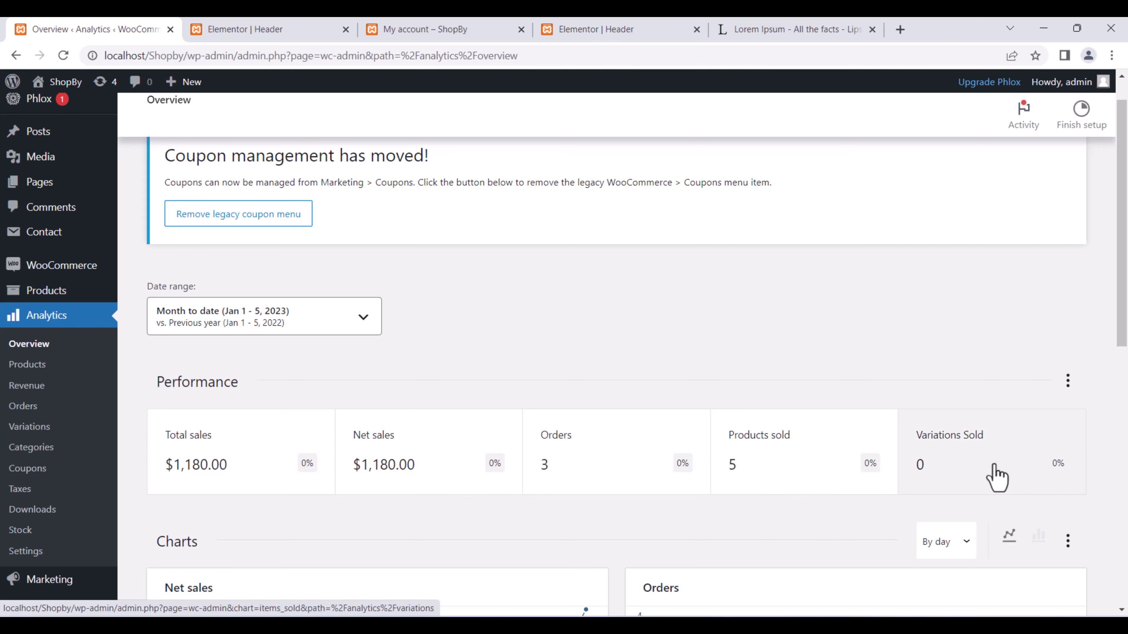
scroll(986, 439, "down", 5)
scroll(928, 311, "down", 6)
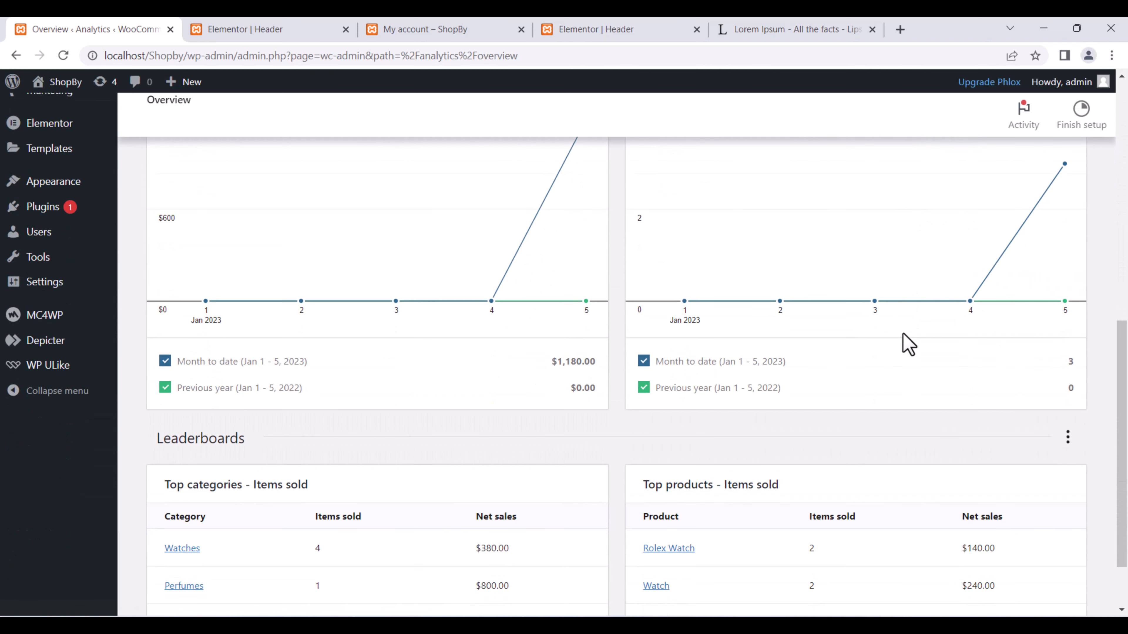
scroll(908, 344, "down", 2)
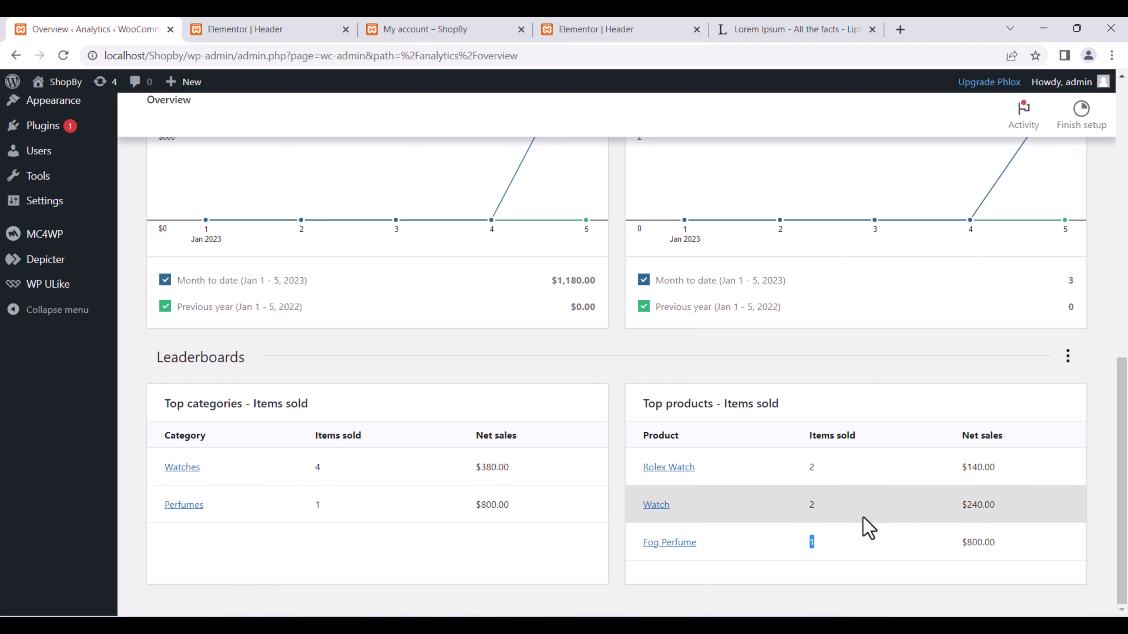
scroll(863, 524, "up", 15)
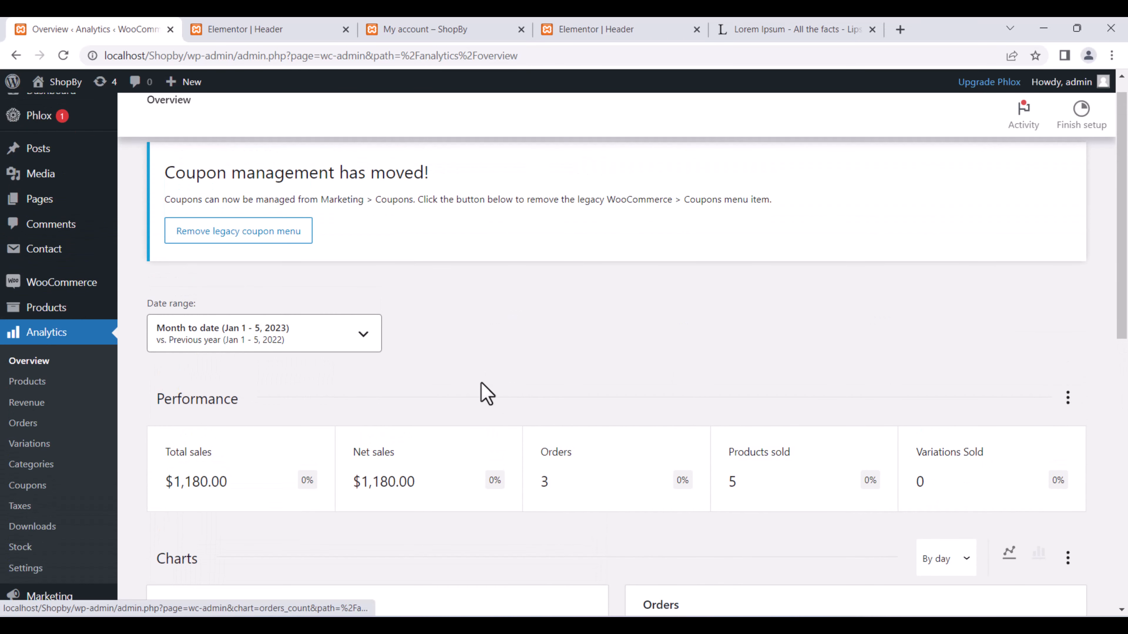
Try the Last month and Today date presets, then close the picker keeping month-to-date figures.
left_click(328, 344)
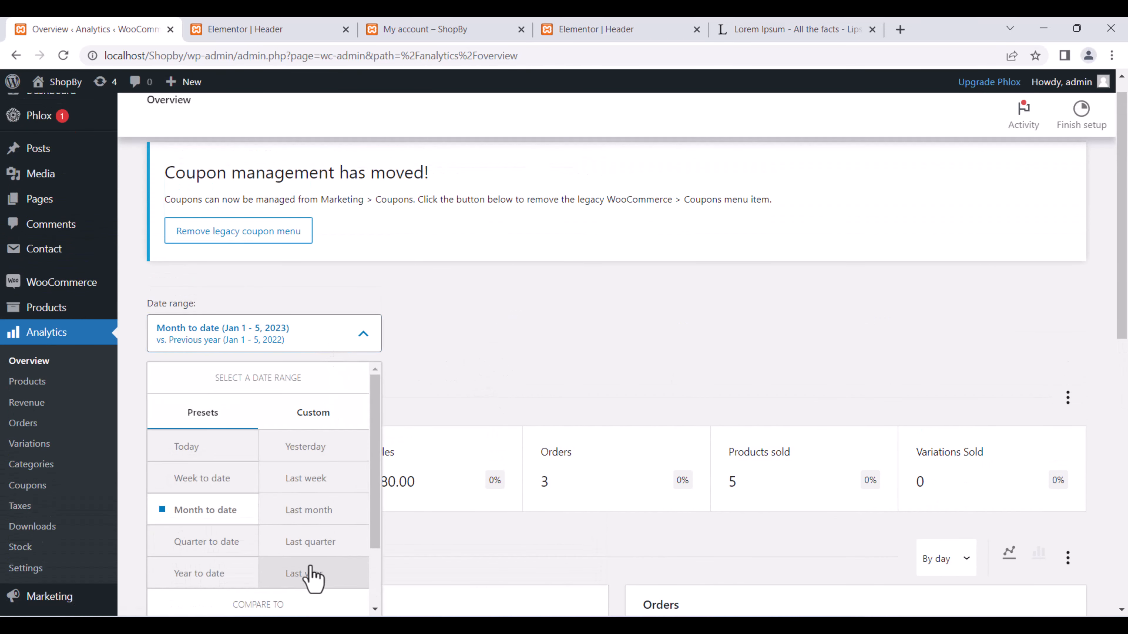
left_click(316, 511)
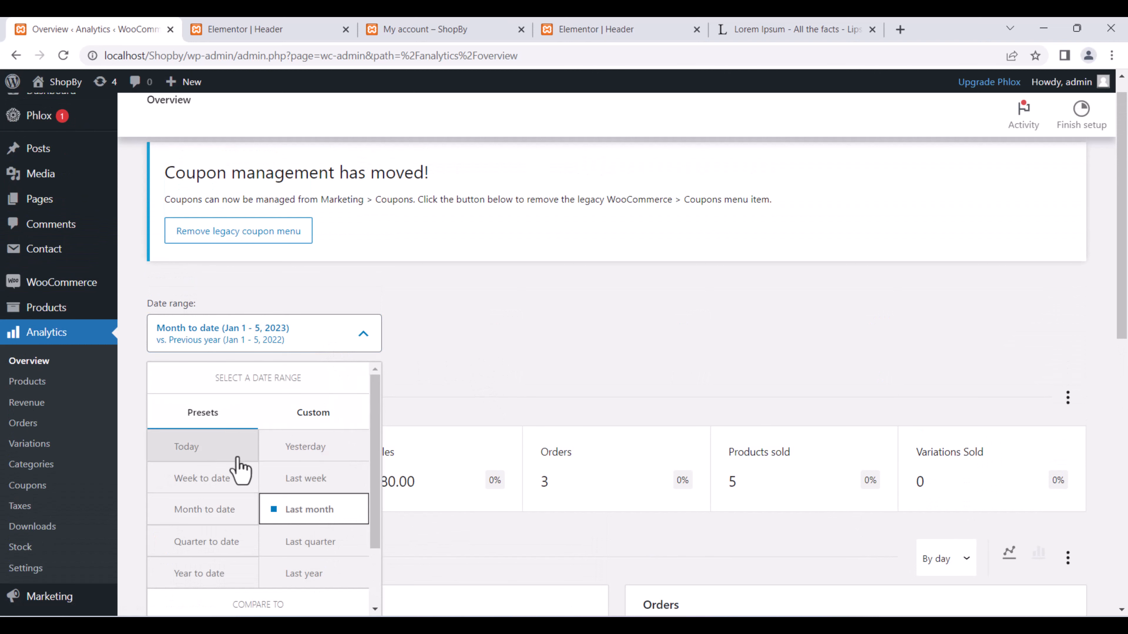
left_click(227, 457)
scroll(608, 338, "down", 6)
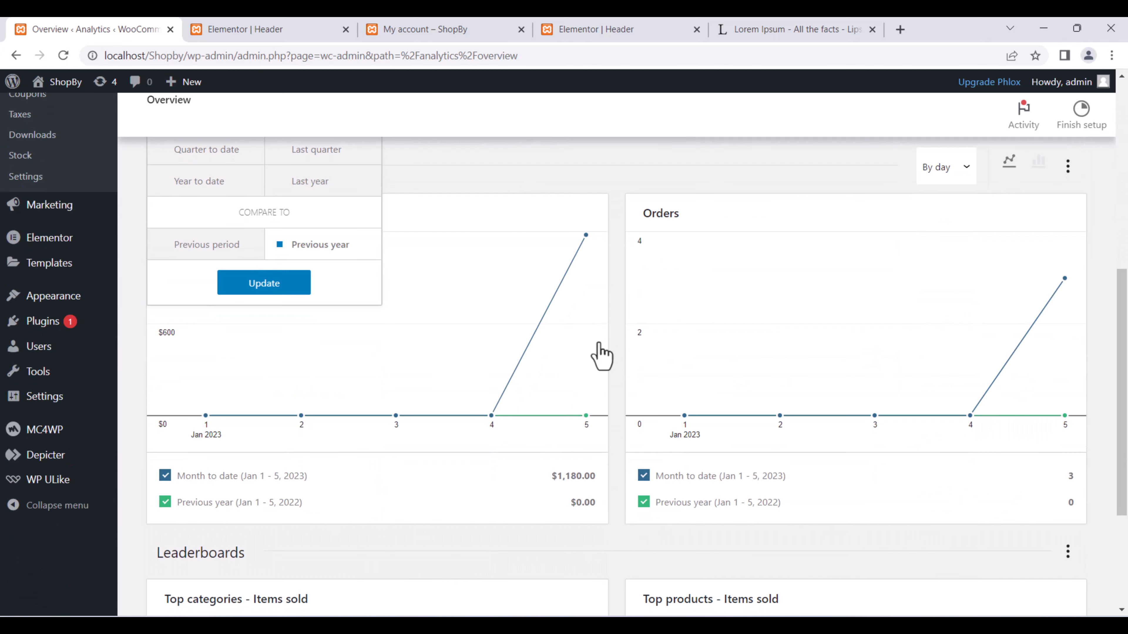
left_click(516, 158)
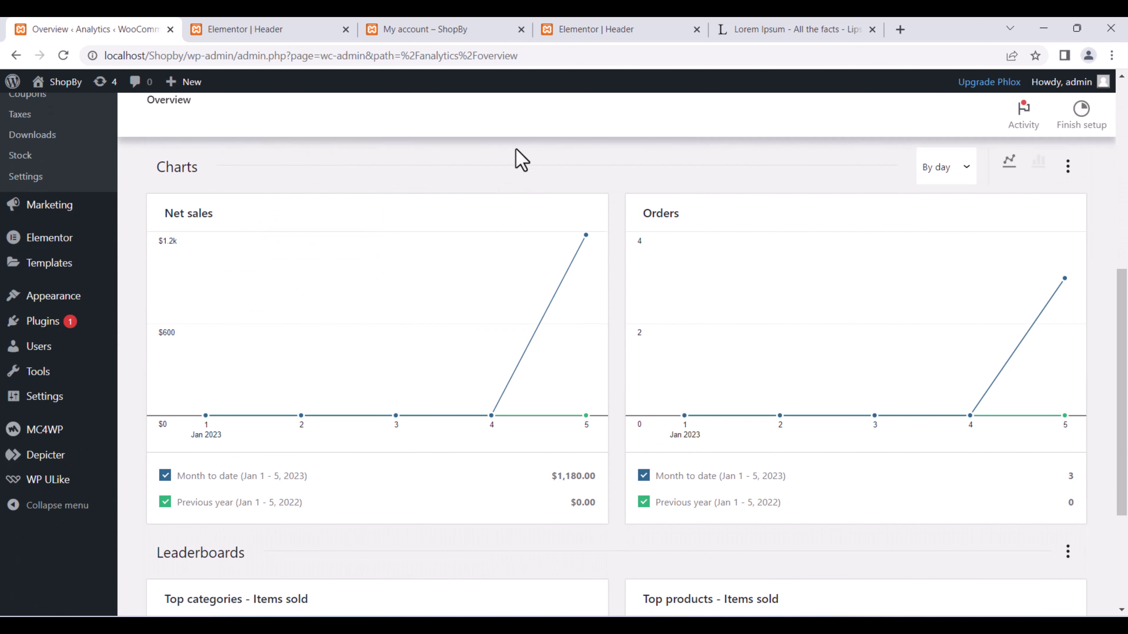
mouse_move(83, 353)
scroll(328, 395, "down", 3)
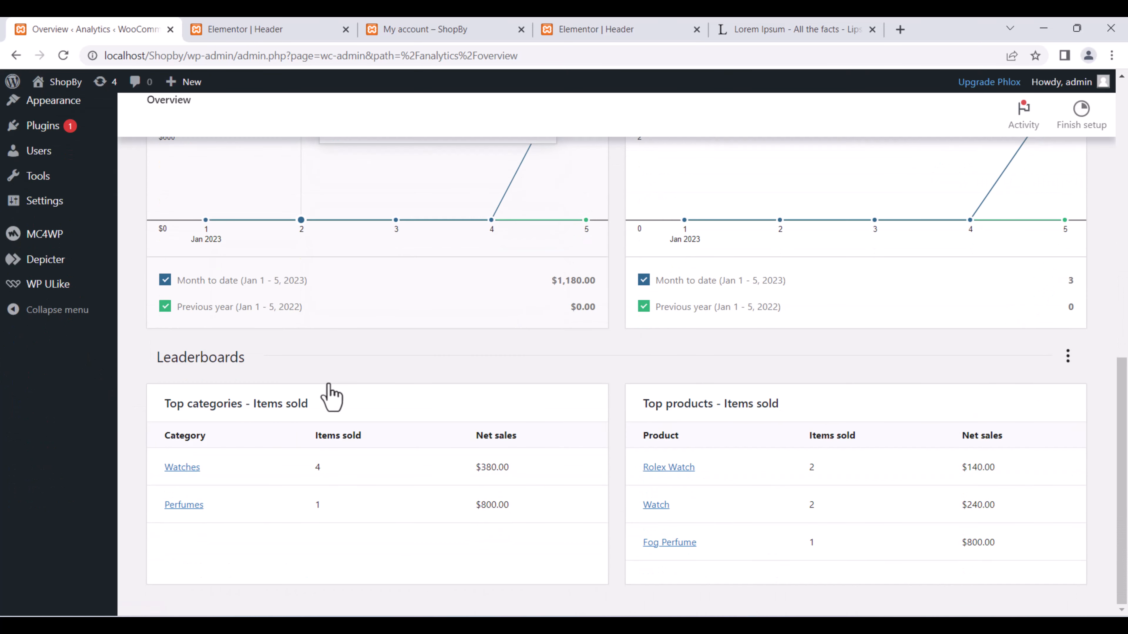
scroll(327, 395, "up", 3)
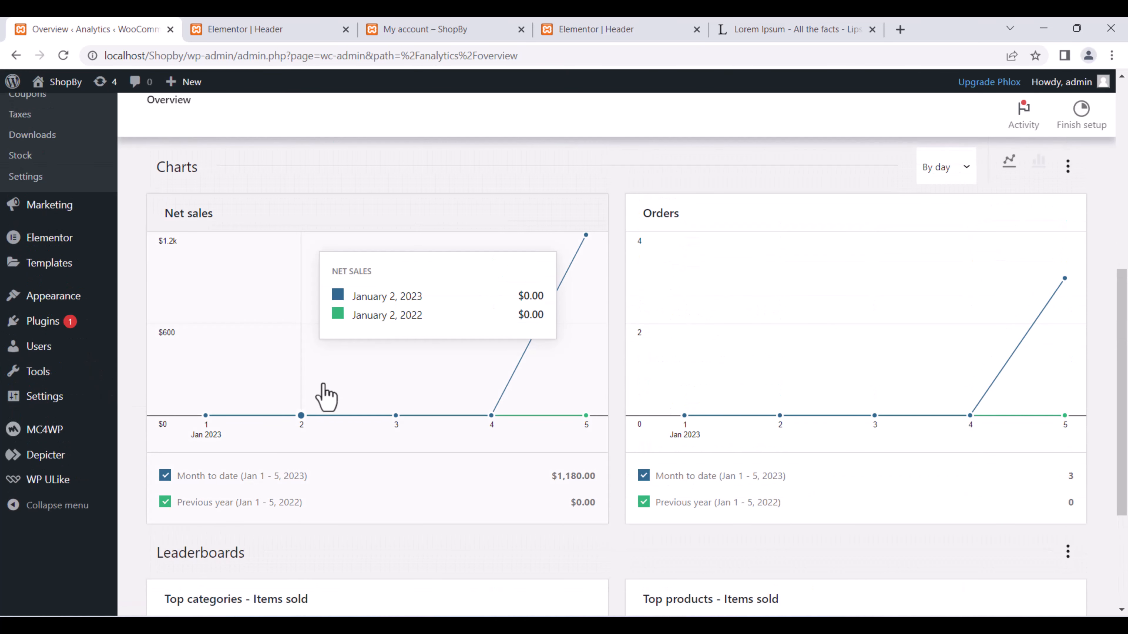
scroll(352, 349, "up", 7)
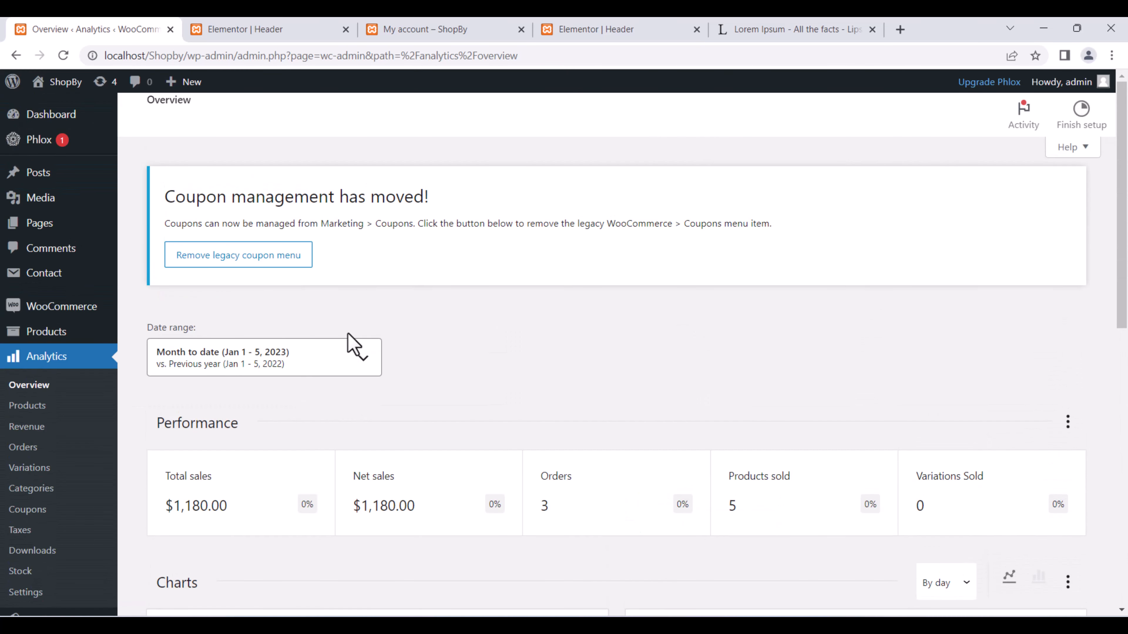
Open the ShopBy About Us page and launch Elementor on it.
left_click(465, 27)
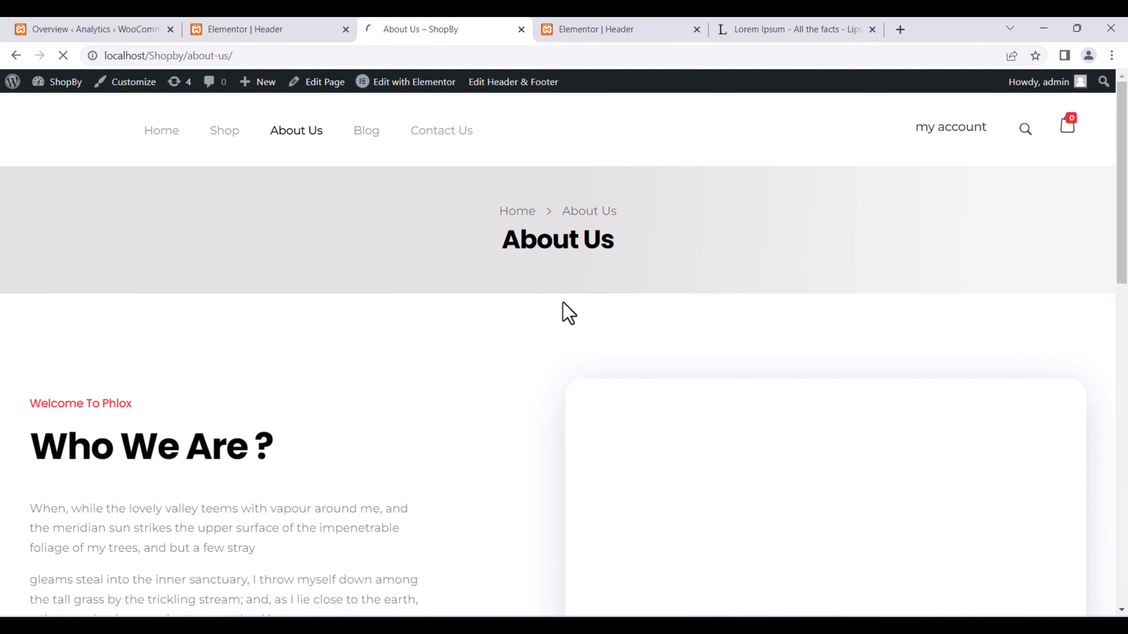
scroll(562, 313, "down", 5)
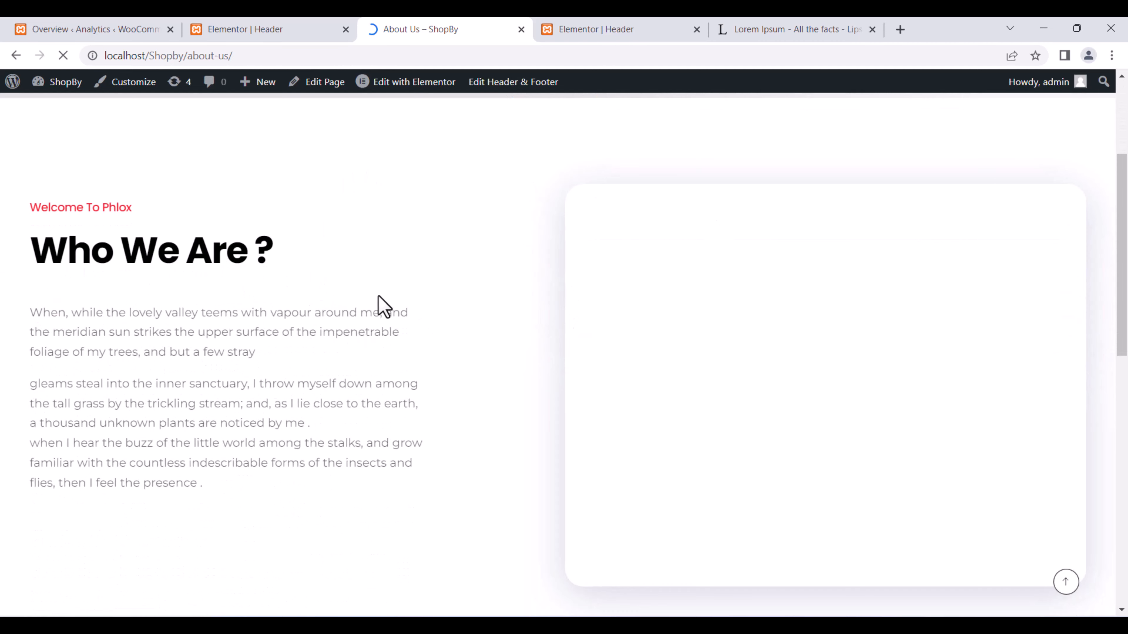
scroll(533, 287, "down", 7)
scroll(531, 289, "down", 4)
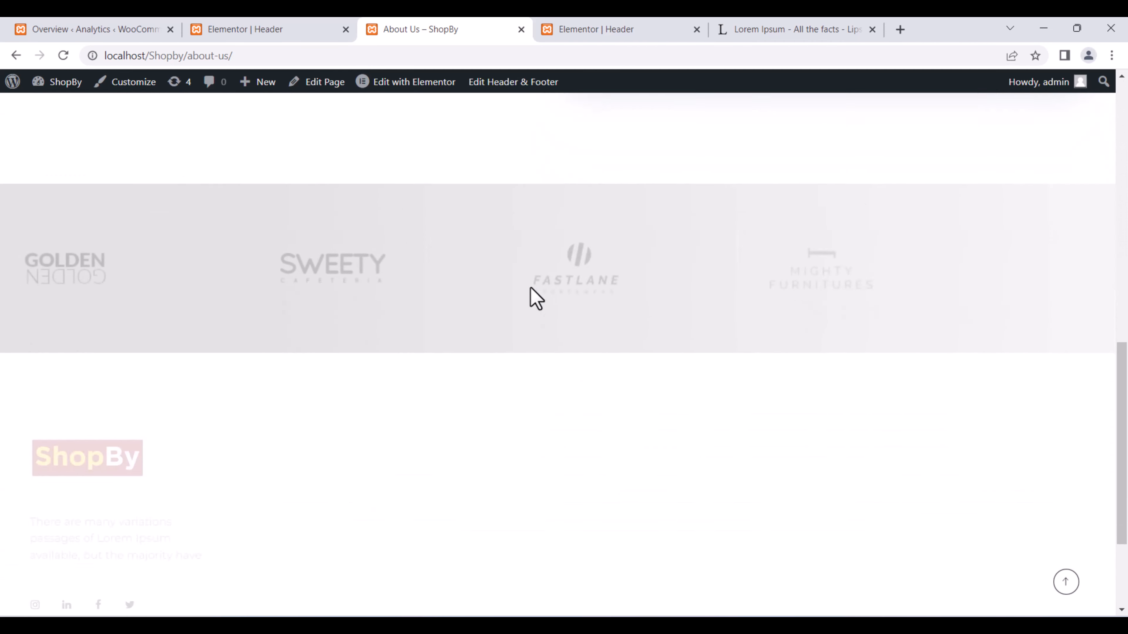
scroll(529, 292, "up", 11)
left_click(409, 81)
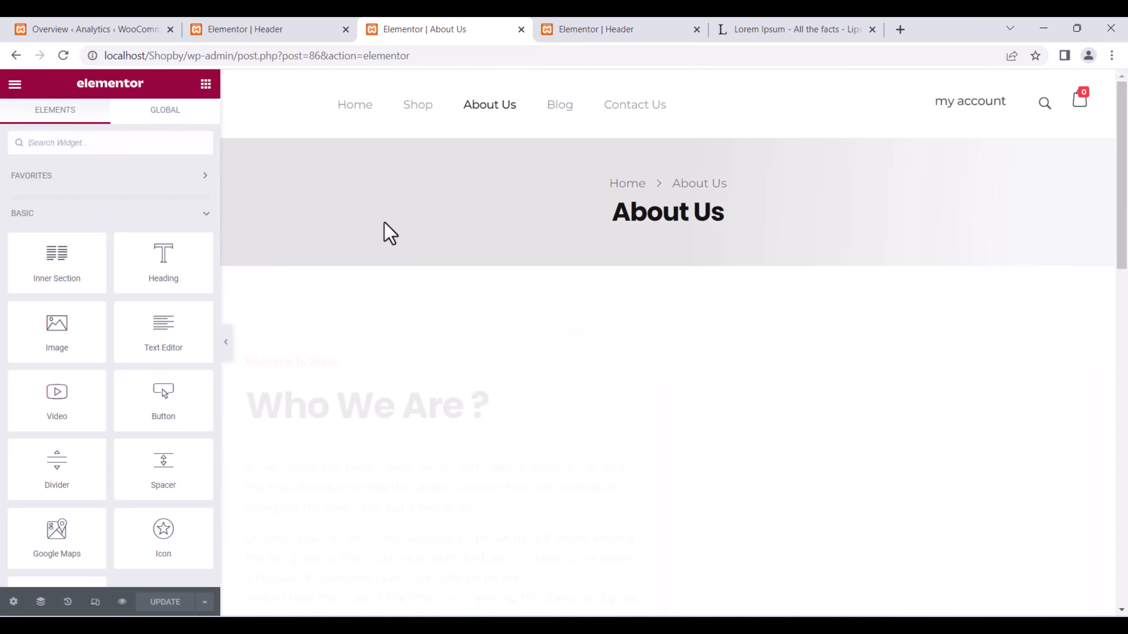
Replace the 'Who We Are ?' photo with the uploaded waiting-410328_1920.jpg wristwatch image.
scroll(491, 320, "down", 10)
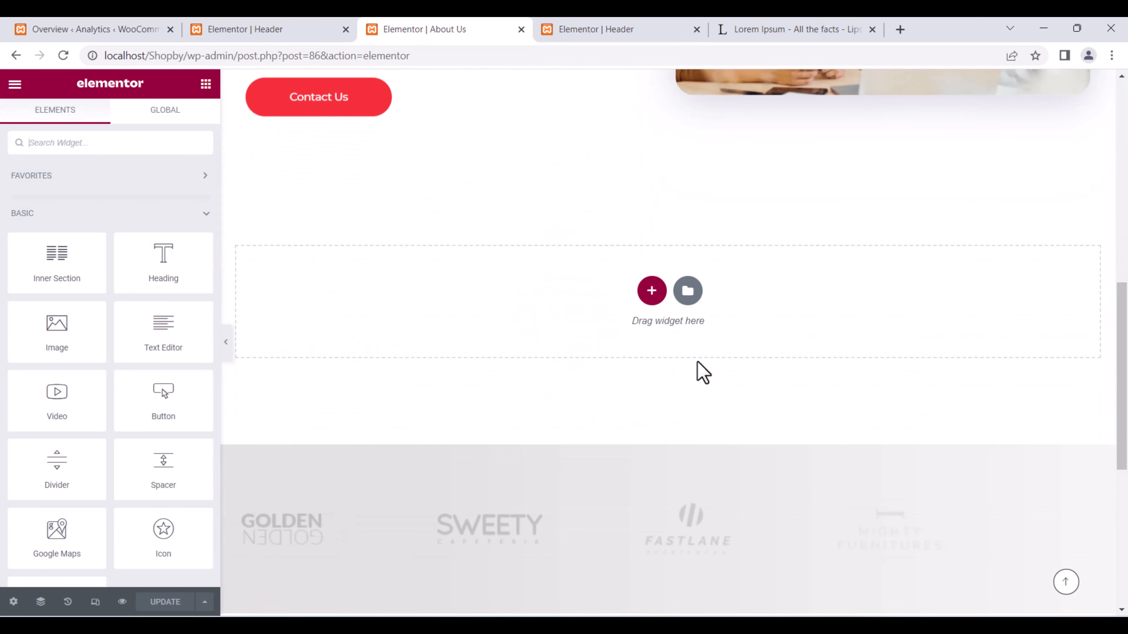
scroll(703, 372, "down", 8)
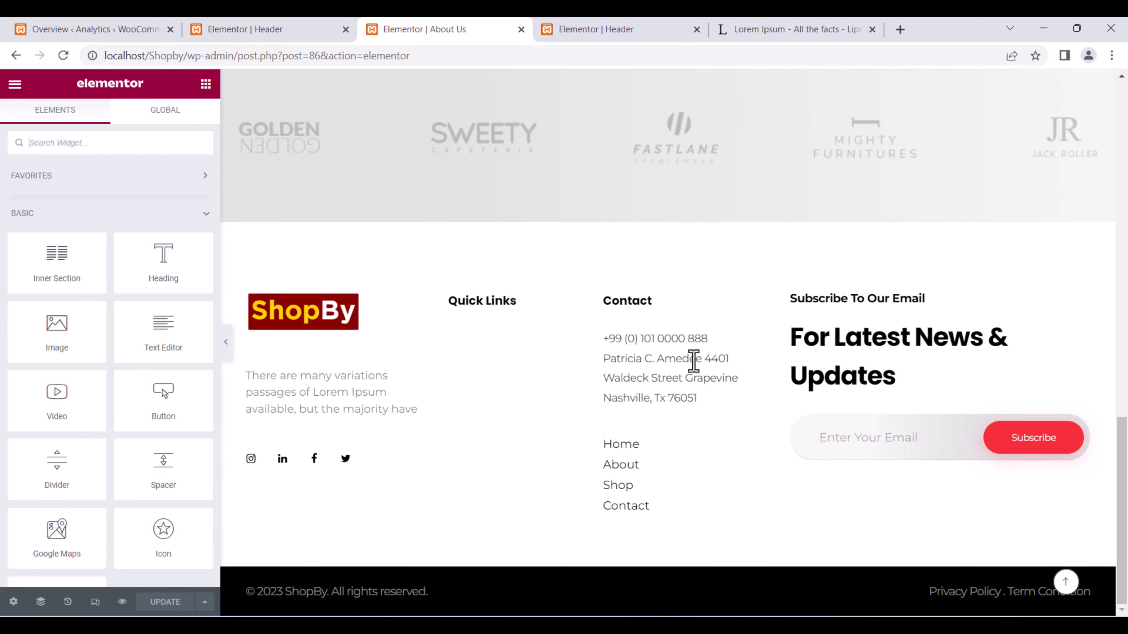
scroll(695, 362, "up", 15)
scroll(677, 360, "down", 5)
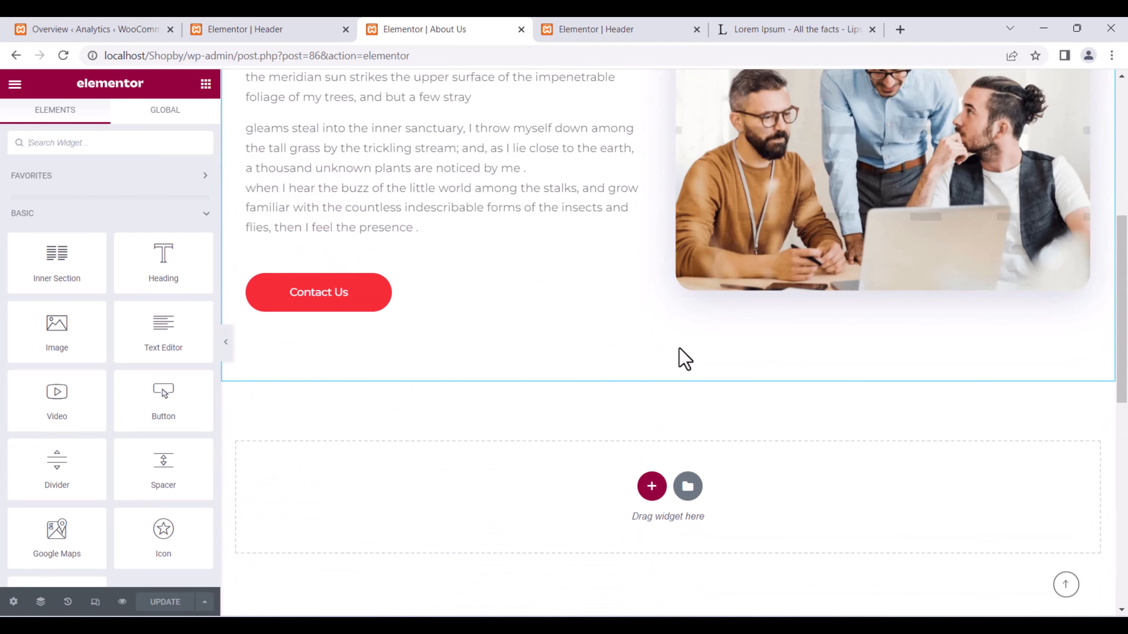
left_click(946, 173)
scroll(868, 202, "up", 5)
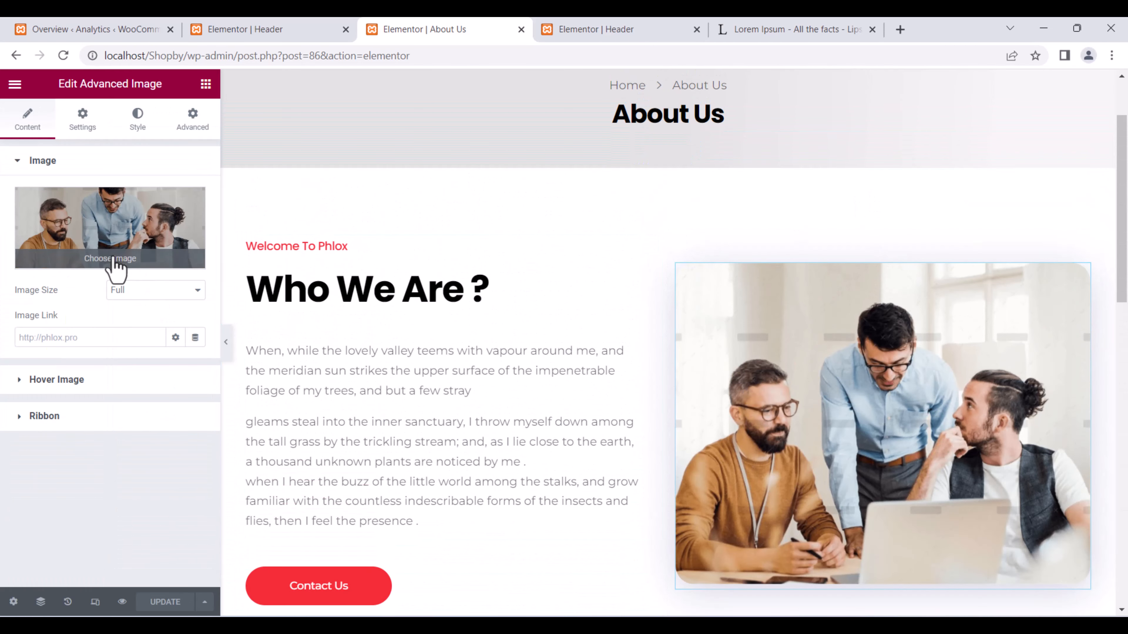
left_click(111, 259)
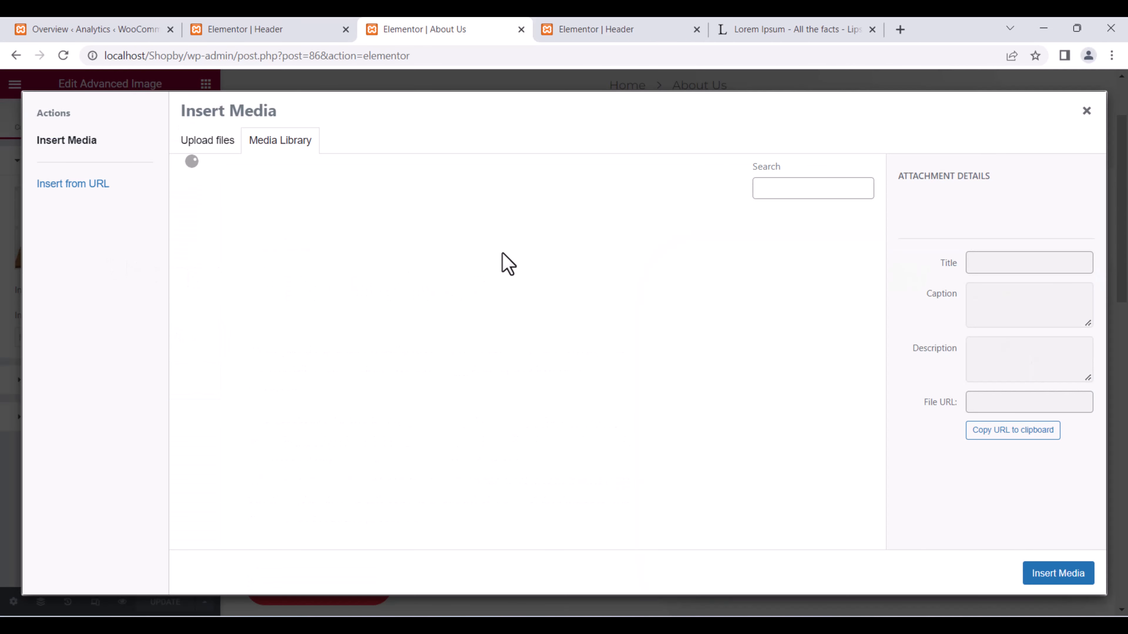
left_click(217, 151)
left_click(629, 351)
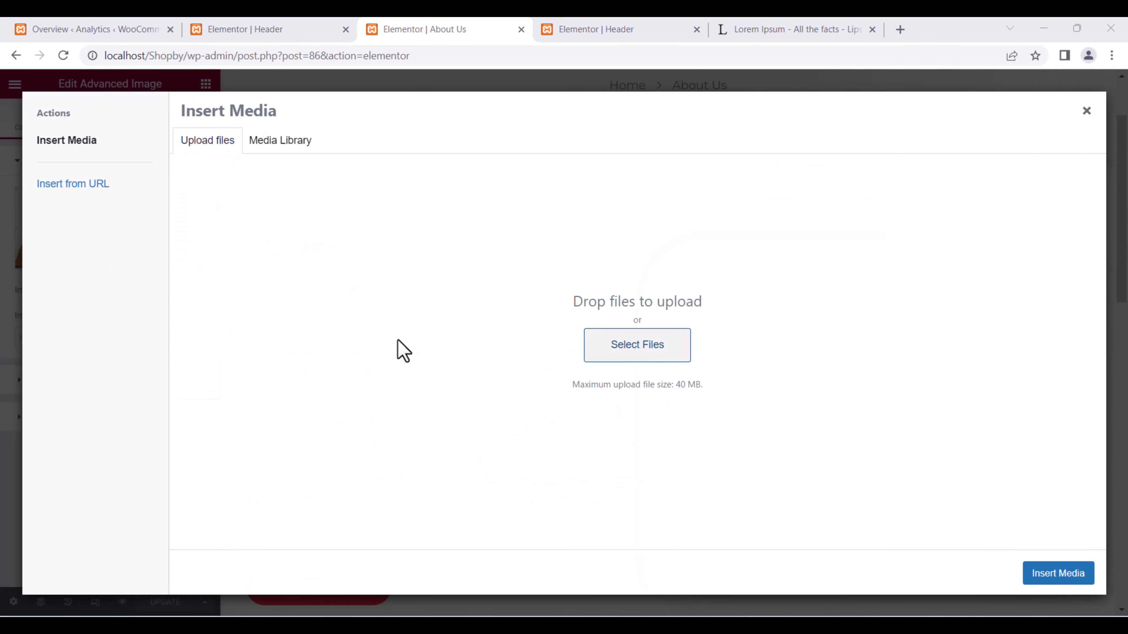
scroll(395, 337, "down", 10)
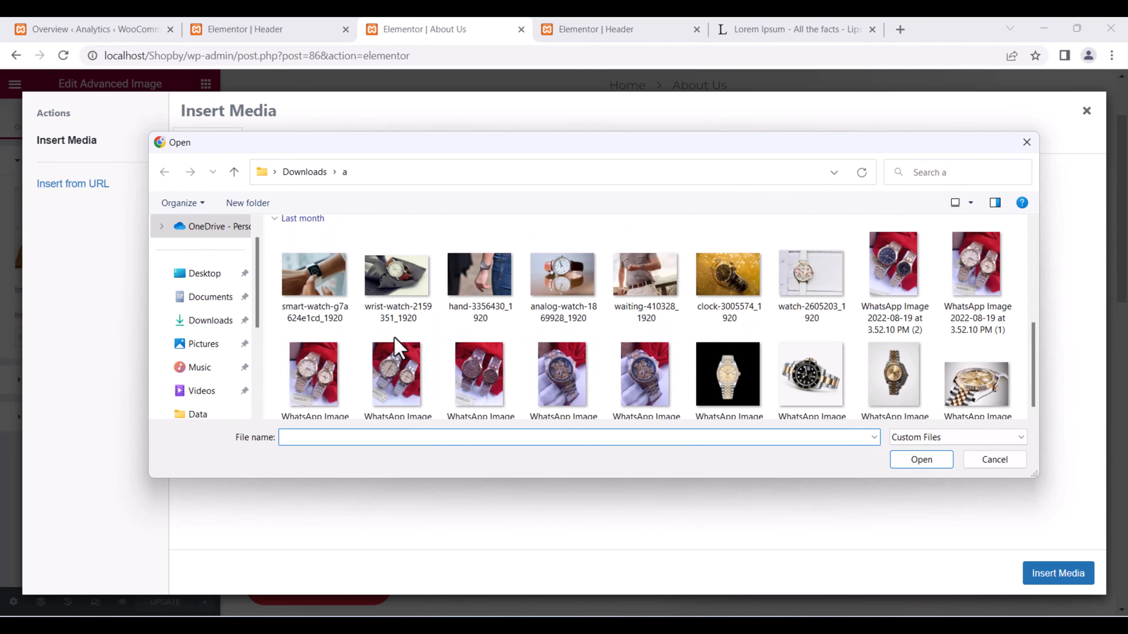
double_click(638, 286)
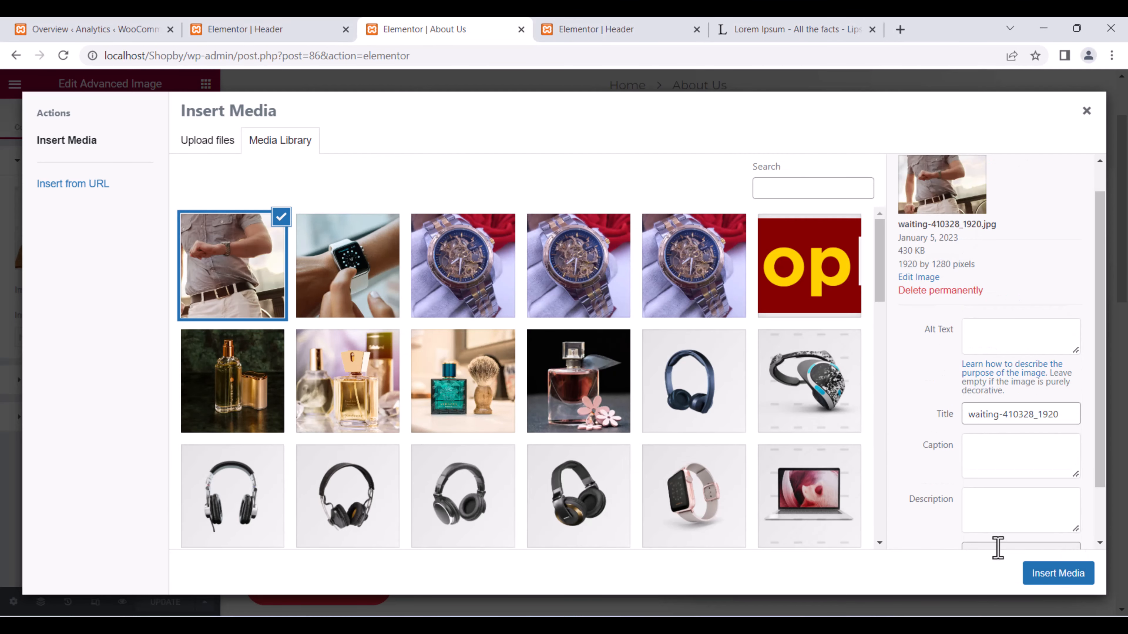
left_click(1066, 578)
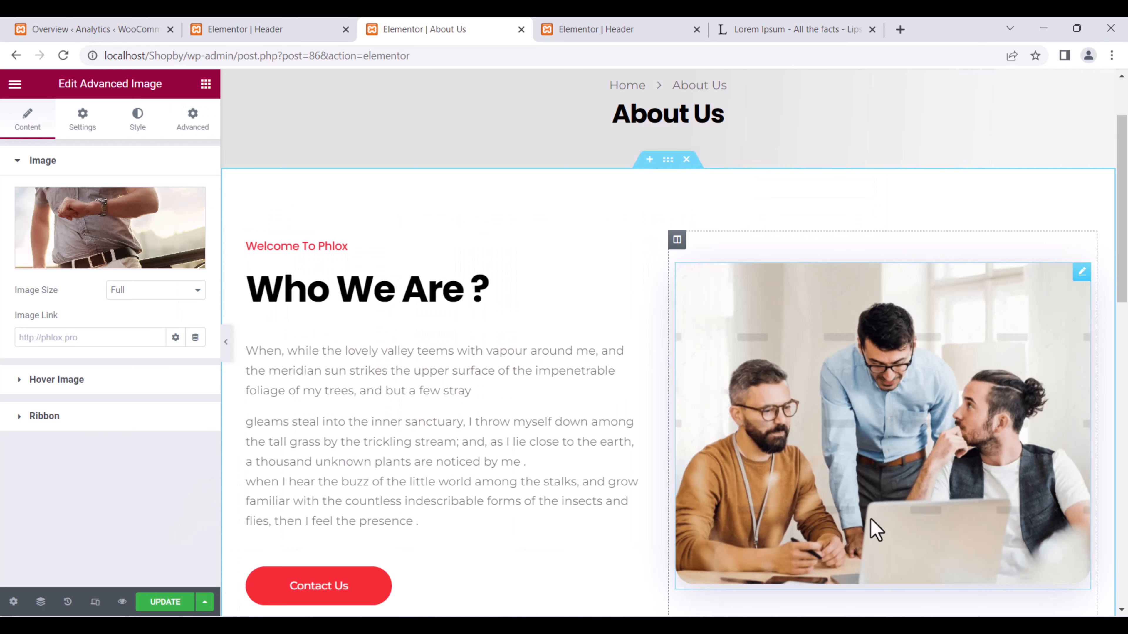
Select the 'Welcome To Phlox' Modern Heading and start retyping its title as 'Our Company Mission'.
left_click(321, 288)
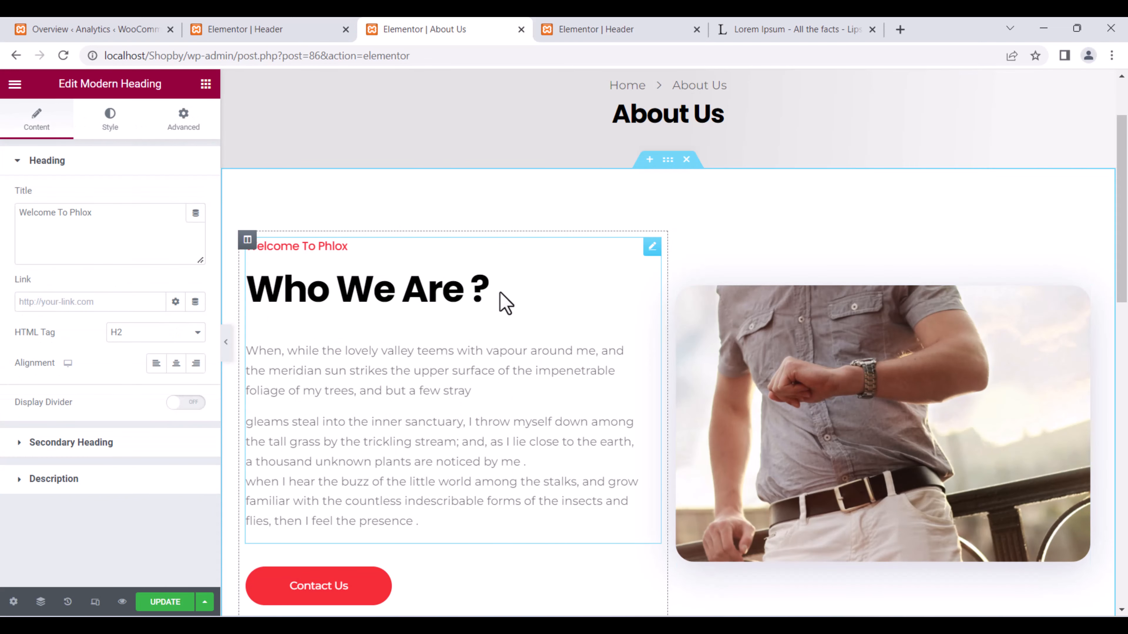
left_click_drag(478, 289, 323, 297)
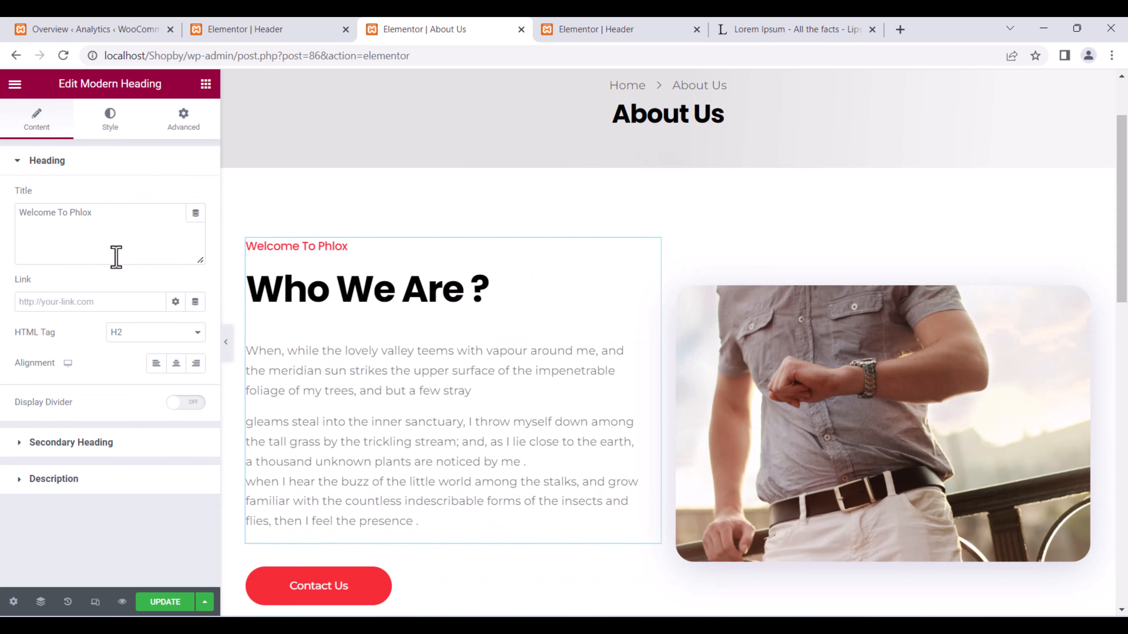
left_click_drag(90, 214, 5, 218)
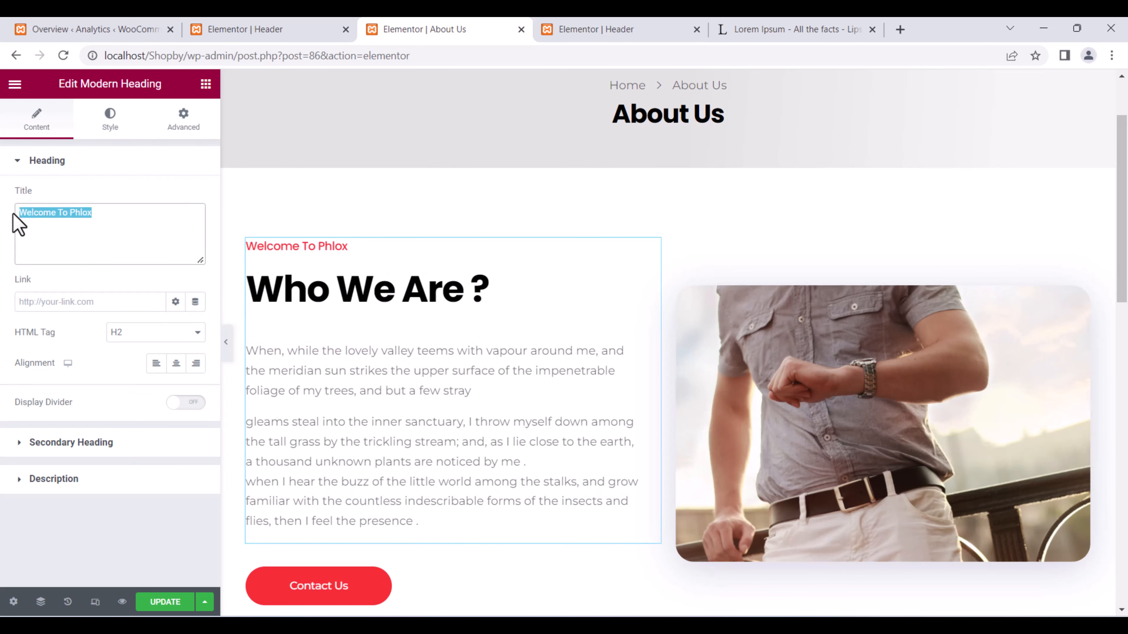
type("Our C")
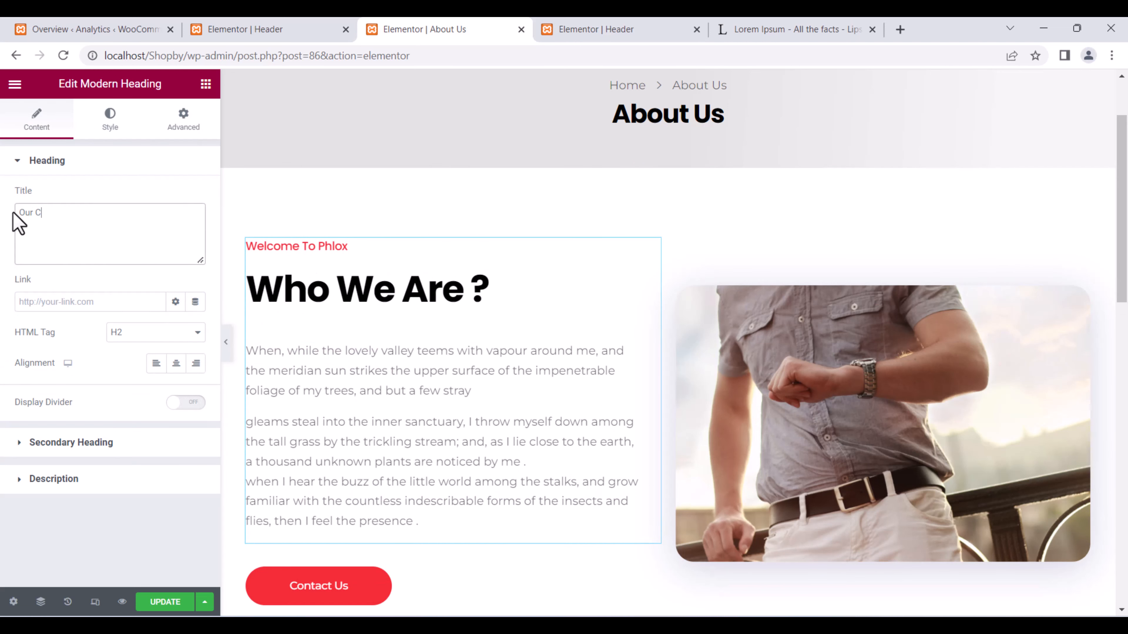
type("ompany Mission")
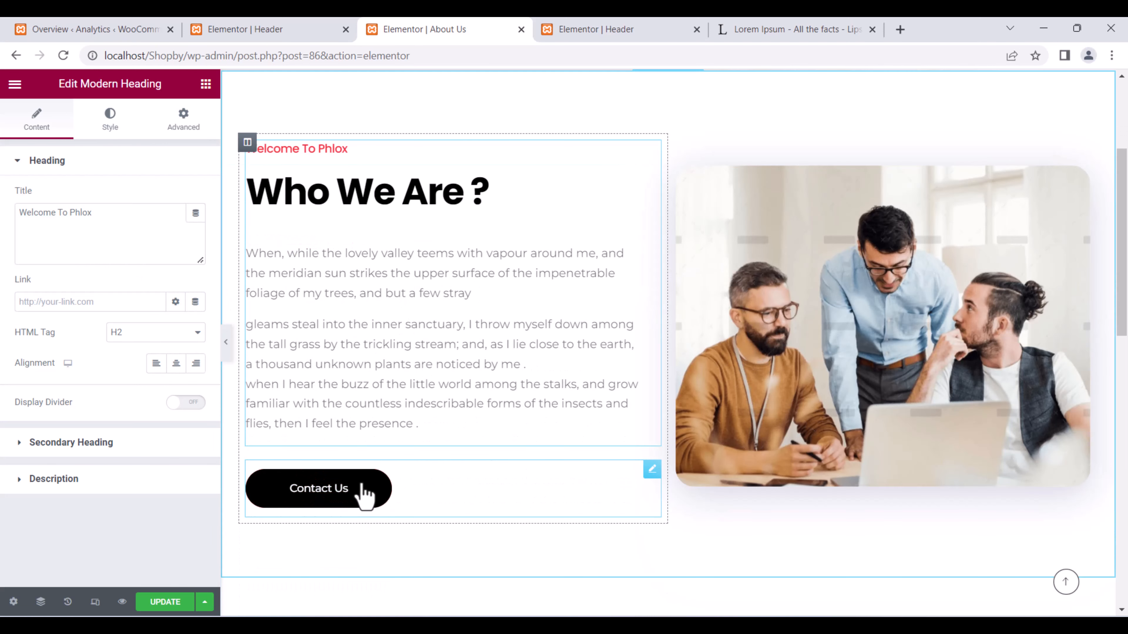
Relabel the Contact Us button to 'Appoach Our Team', checking the spelling suggestions for 'Appoach'.
left_click(364, 488)
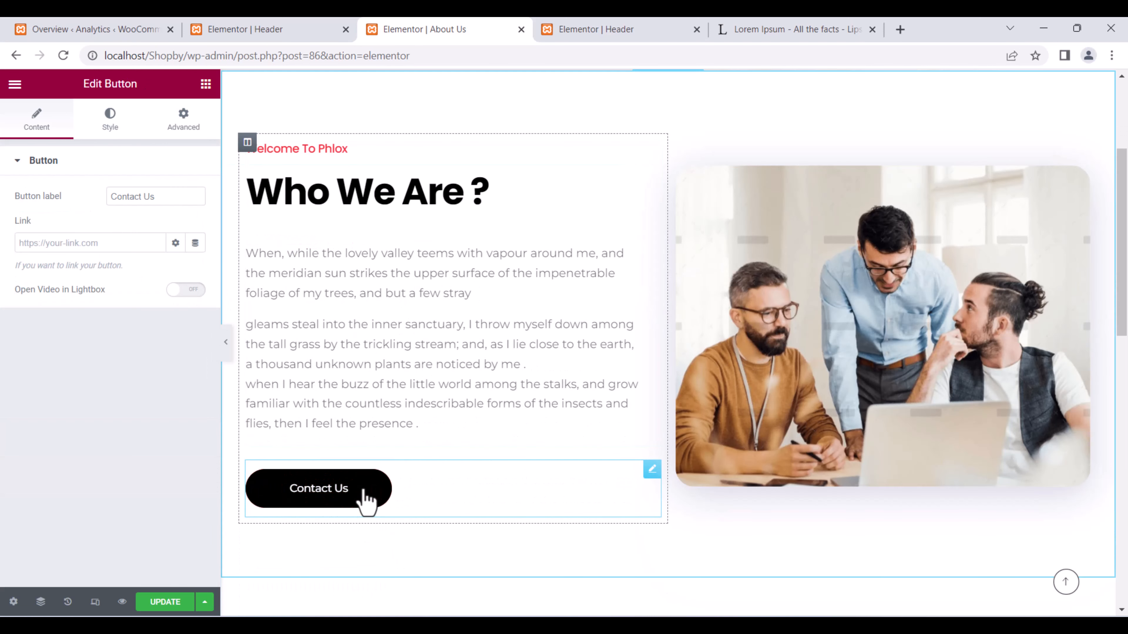
left_click(168, 201)
left_click_drag(167, 201, 138, 201)
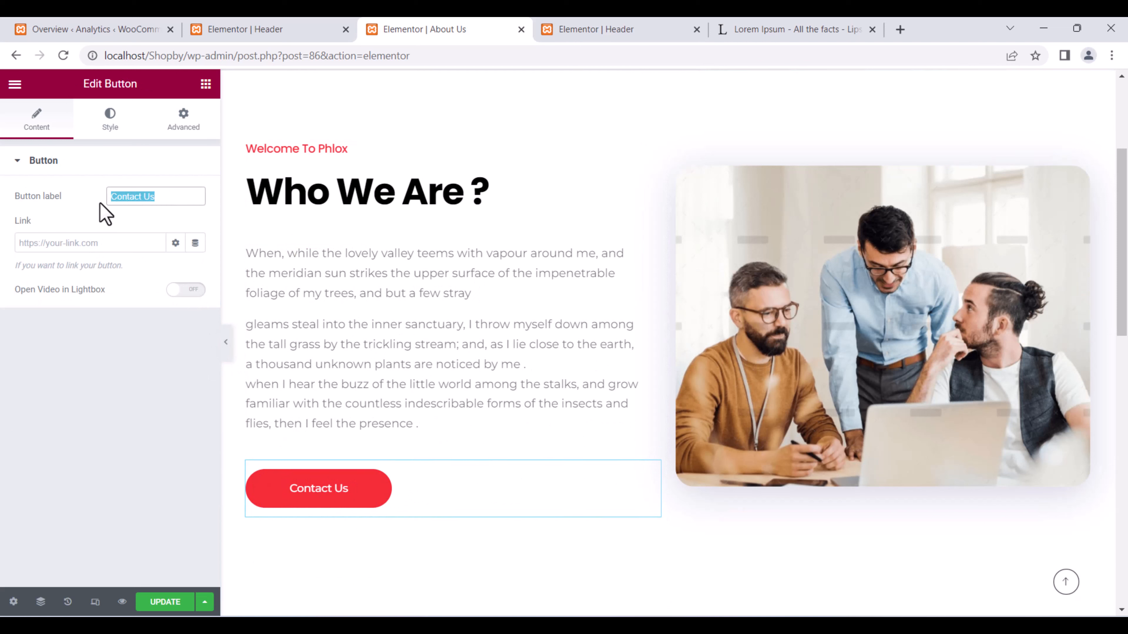
type("Appoach Our Team")
left_click_drag(137, 198, 133, 198)
right_click(133, 199)
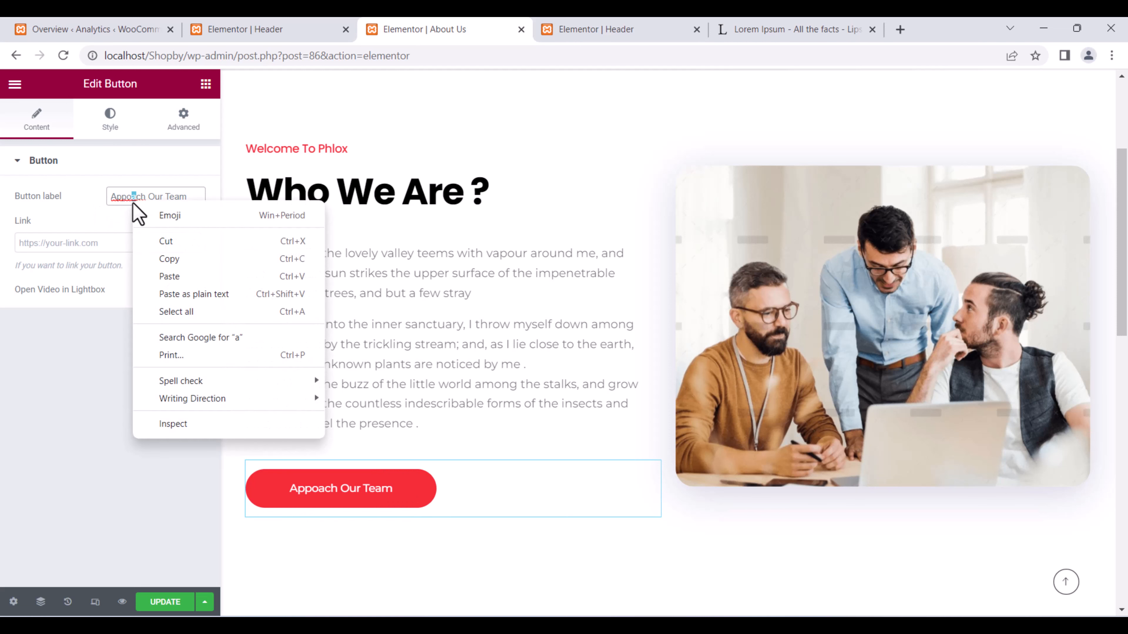
left_click(113, 200)
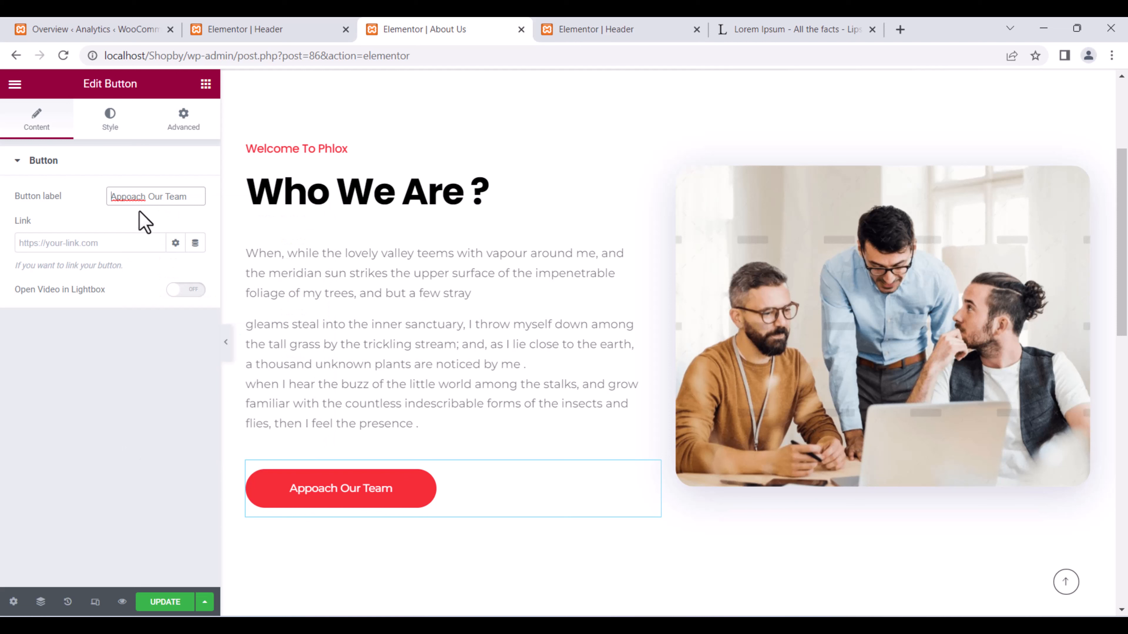
Link the button to the Contact Us page via Dynamic Tags > Pages URL and save.
left_click(127, 246)
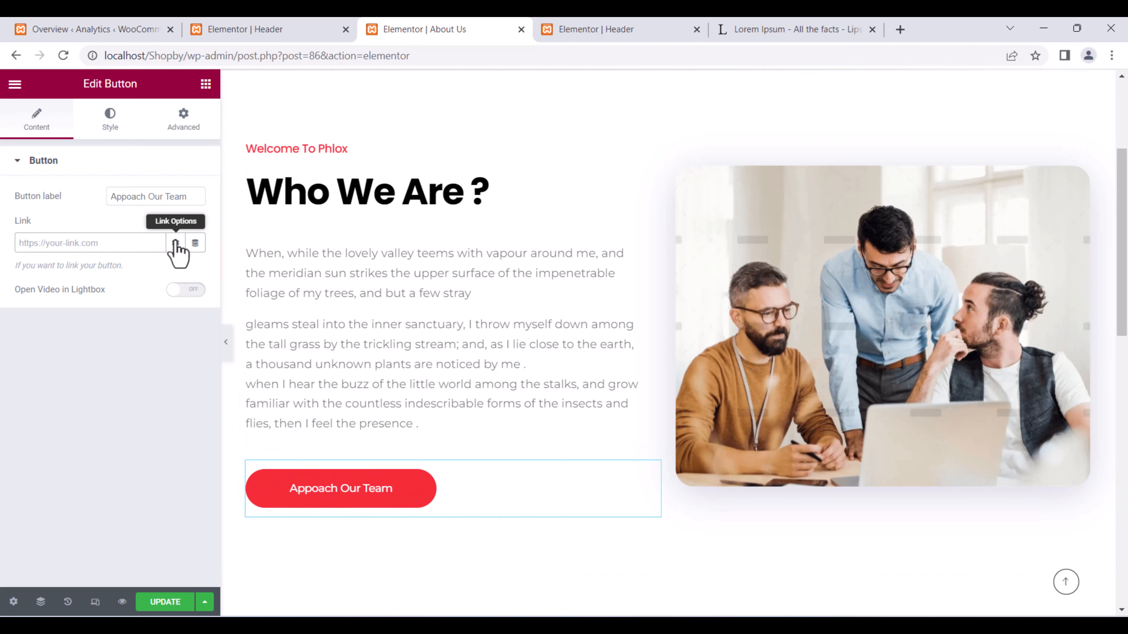
left_click(195, 244)
left_click(91, 329)
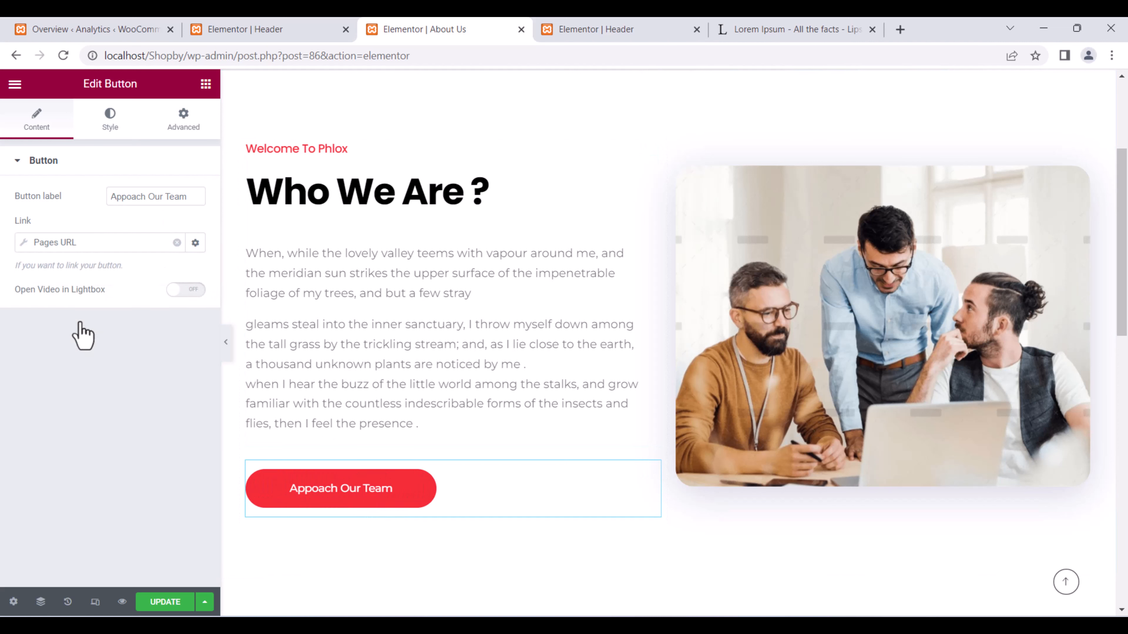
left_click(168, 306)
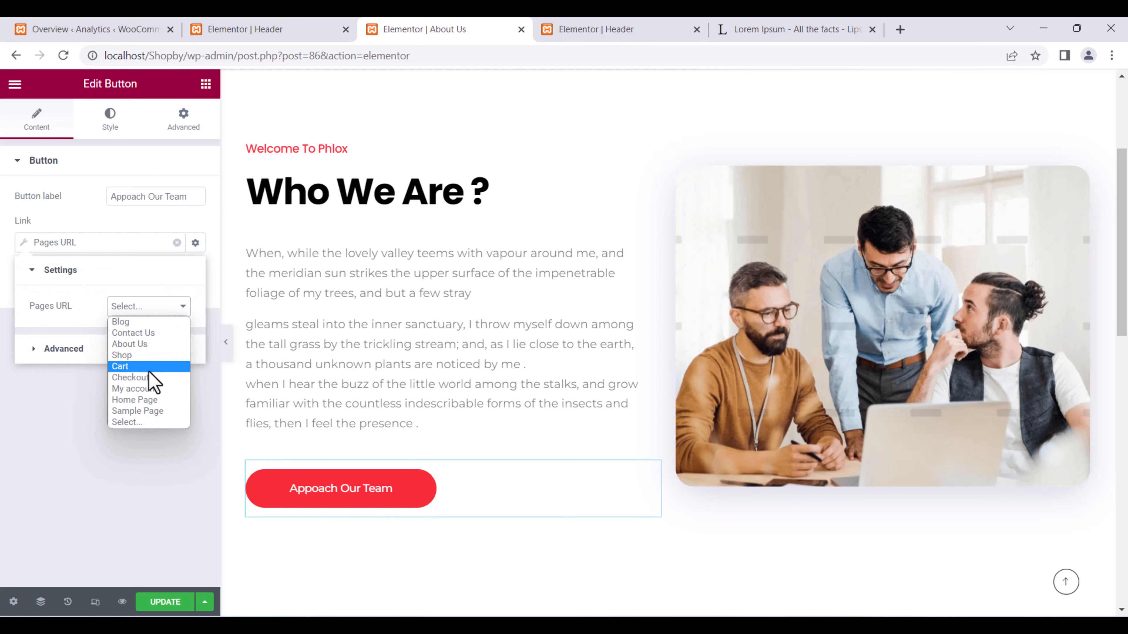
left_click(144, 334)
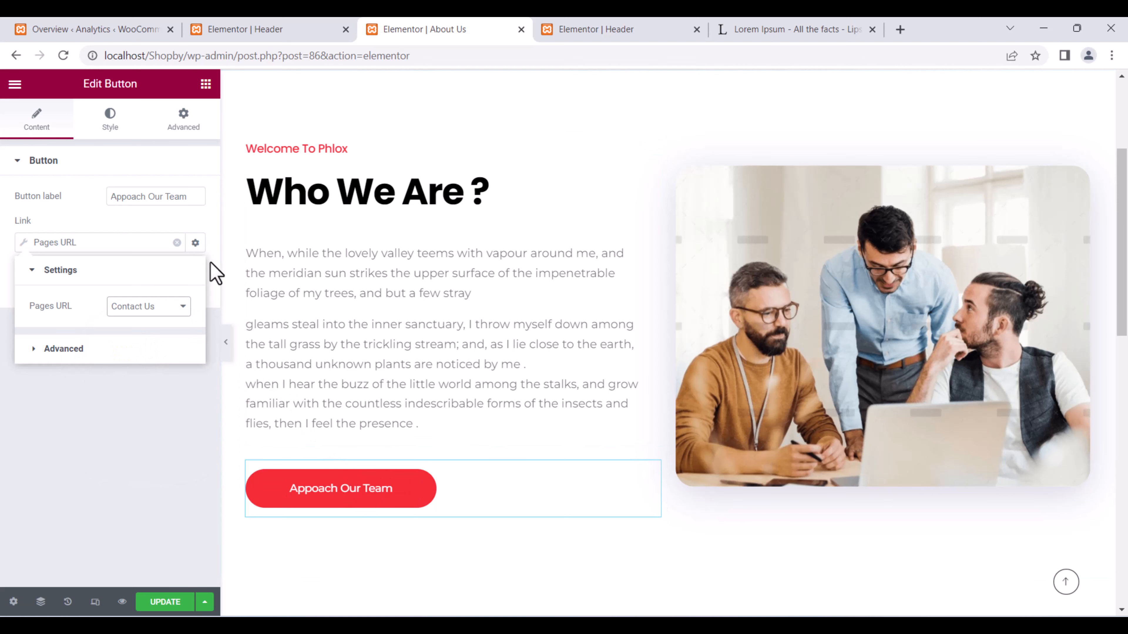
left_click(172, 603)
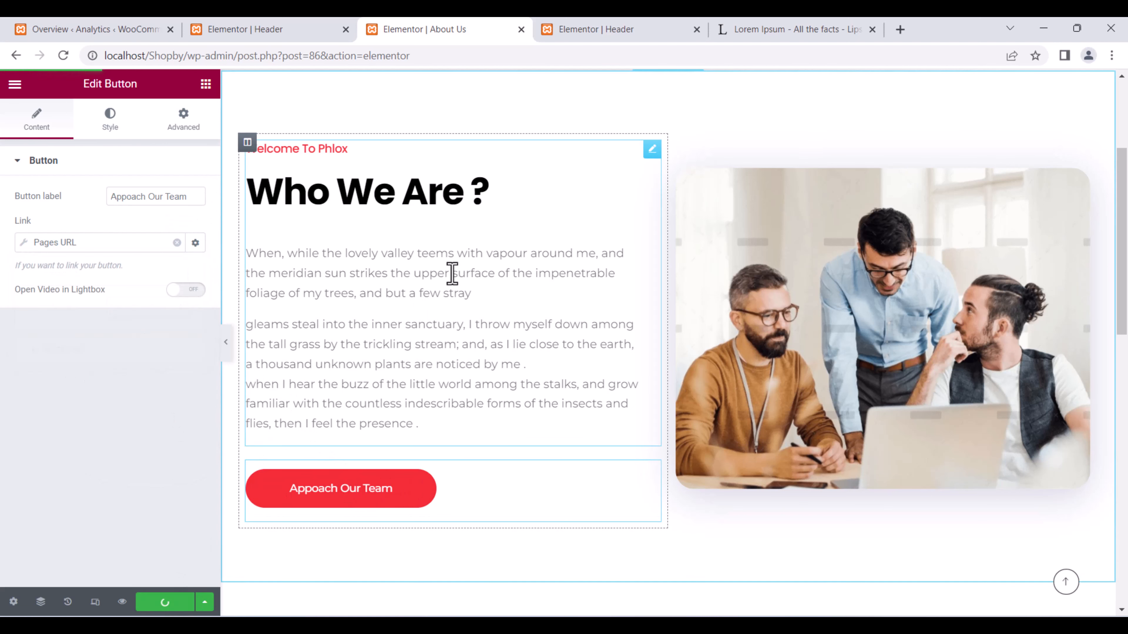
Switch to the Header editor tab and select its page address.
left_click(208, 20)
left_click(111, 26)
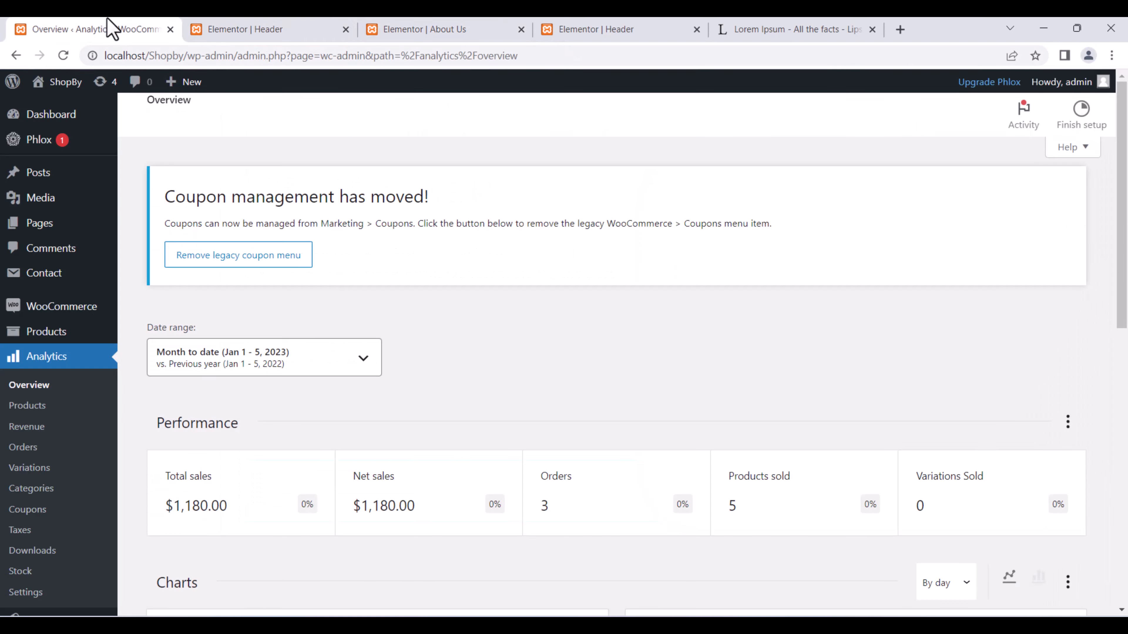
left_click(248, 29)
left_click_drag(409, 56, 190, 103)
Load localhost/Shopby/, leave the editor, check the live About Us page, then return to its editor.
key("BackSpace")
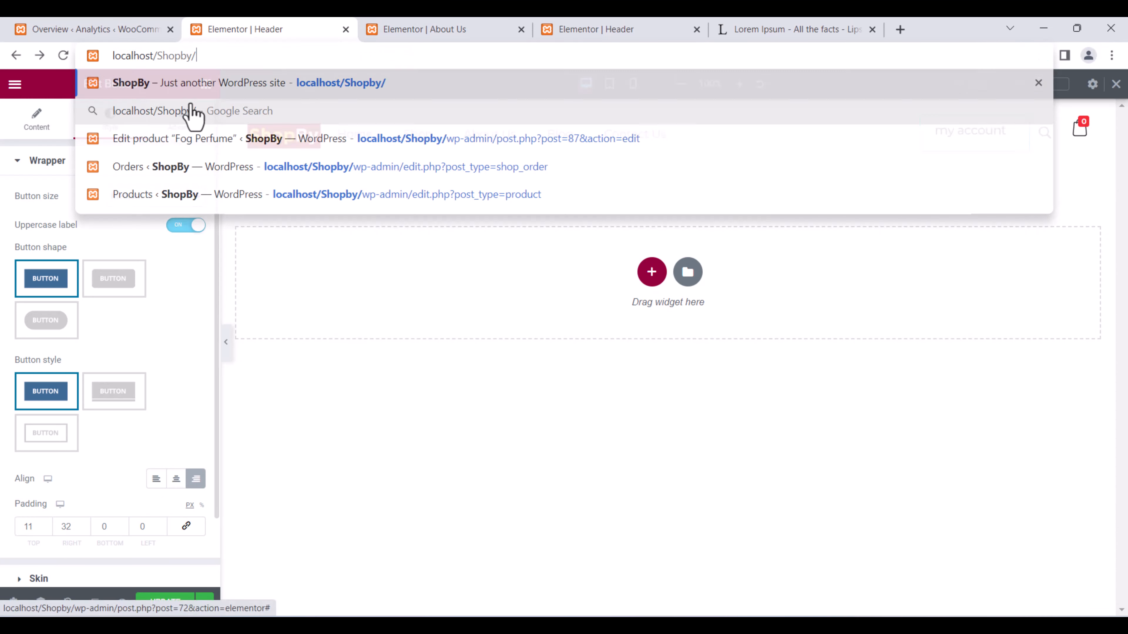
key("Return")
left_click(617, 139)
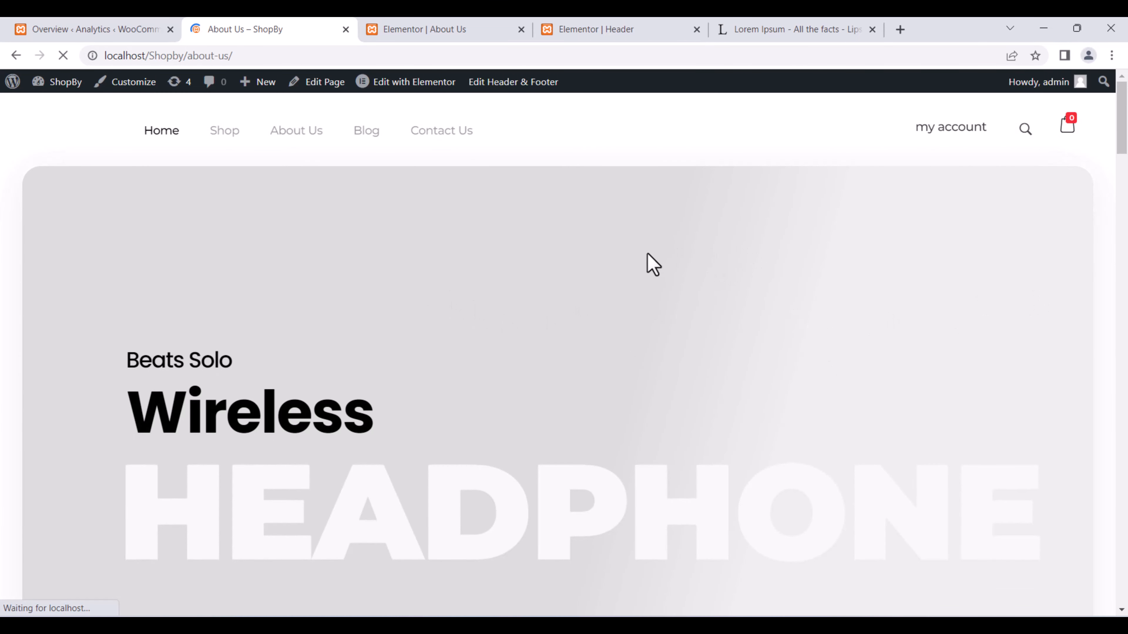
scroll(645, 270, "down", 5)
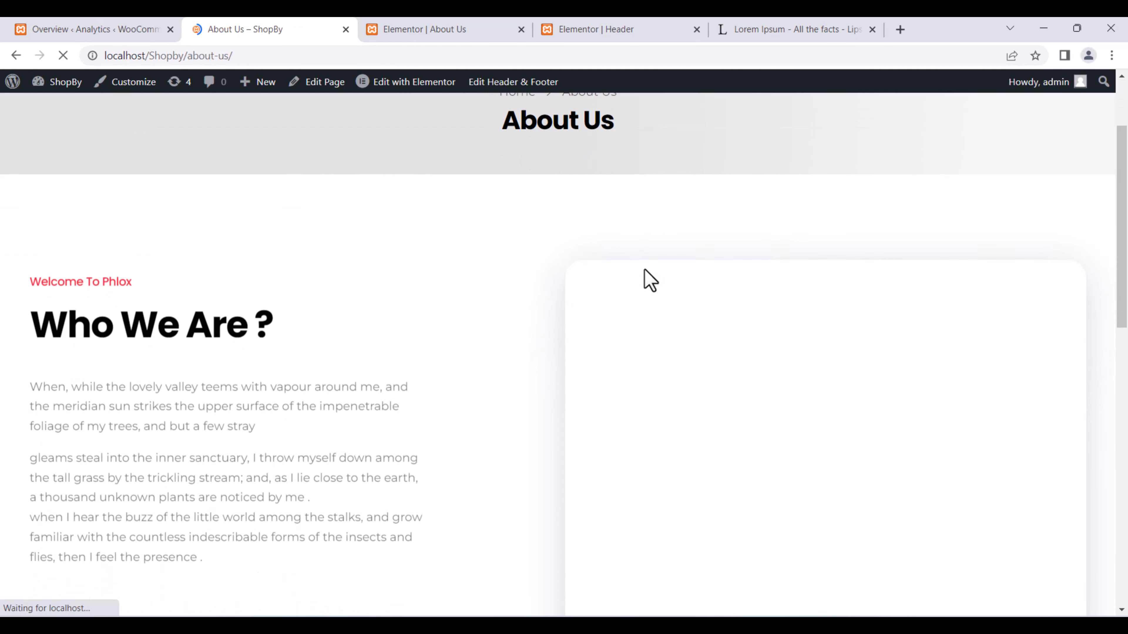
scroll(645, 277, "up", 2)
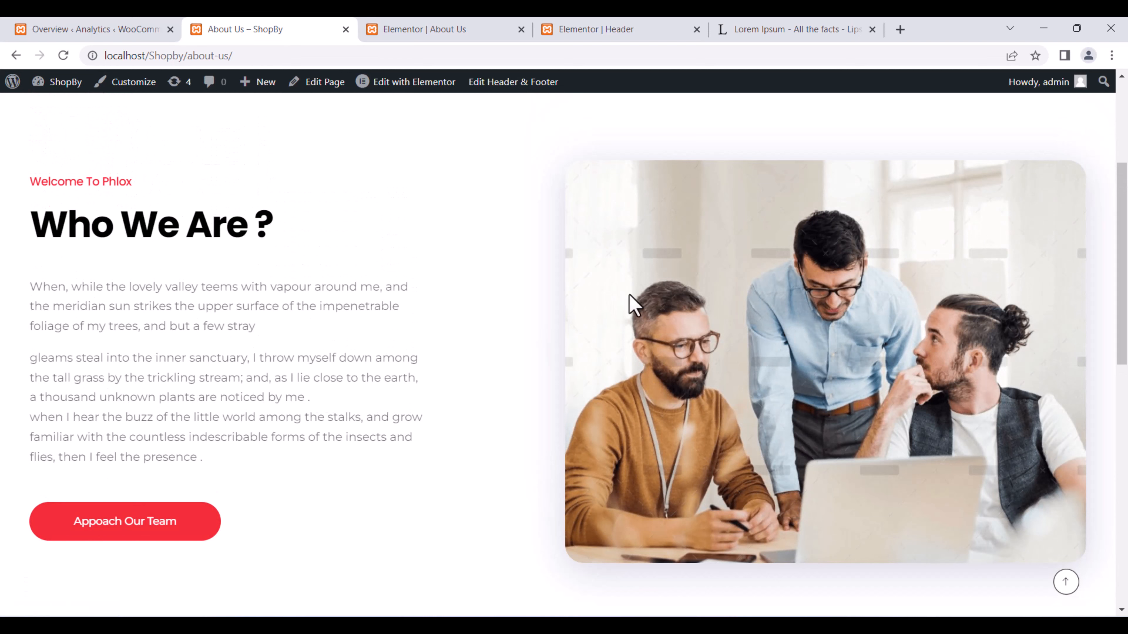
left_click(478, 28)
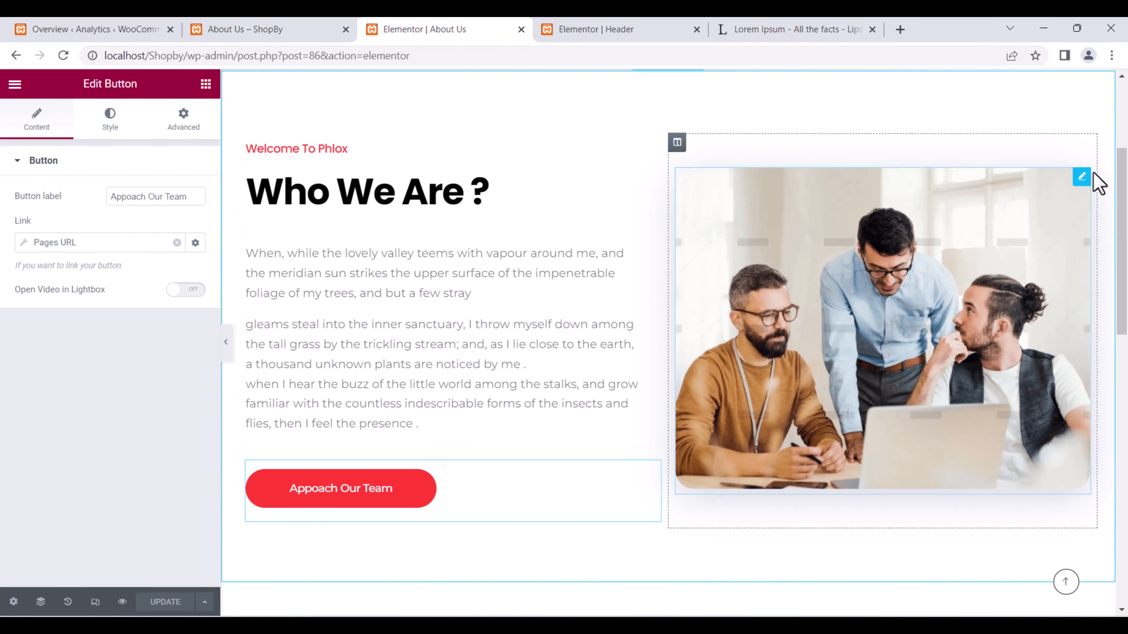
Replace the Who We Are image with waiting-410328_1920.jpg, update, and reload the live About Us page.
left_click(1081, 178)
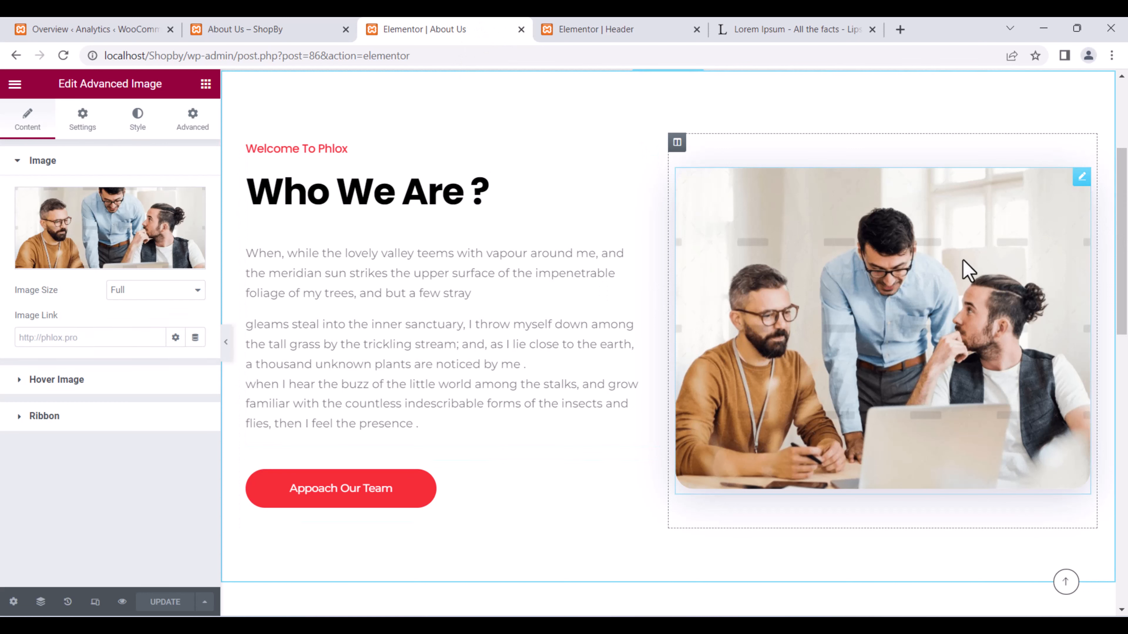
left_click(155, 248)
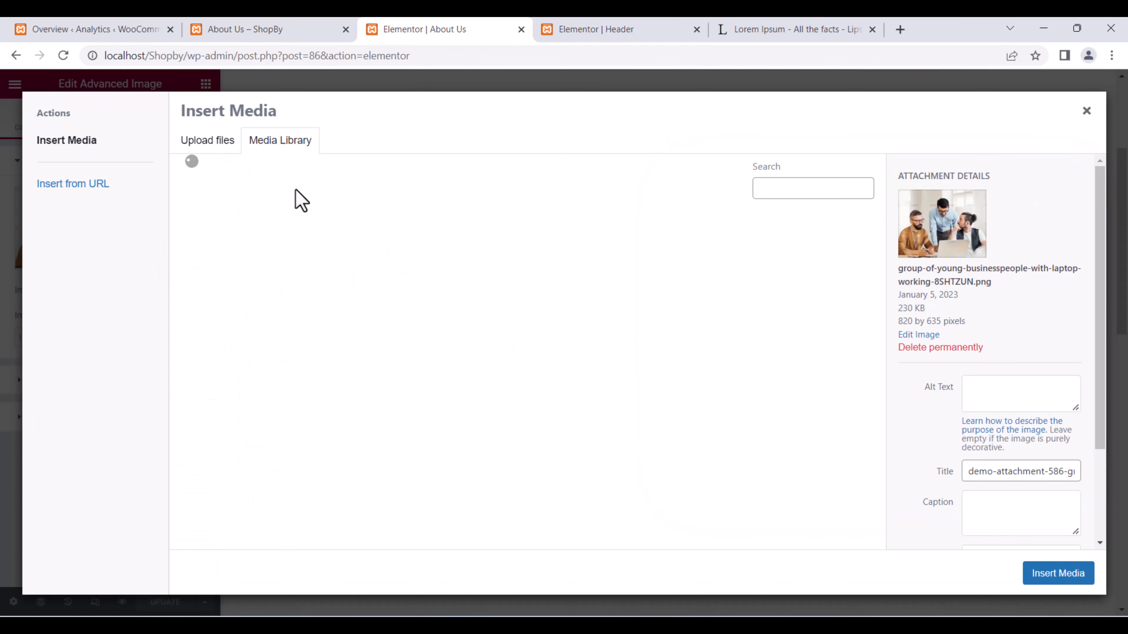
left_click(246, 285)
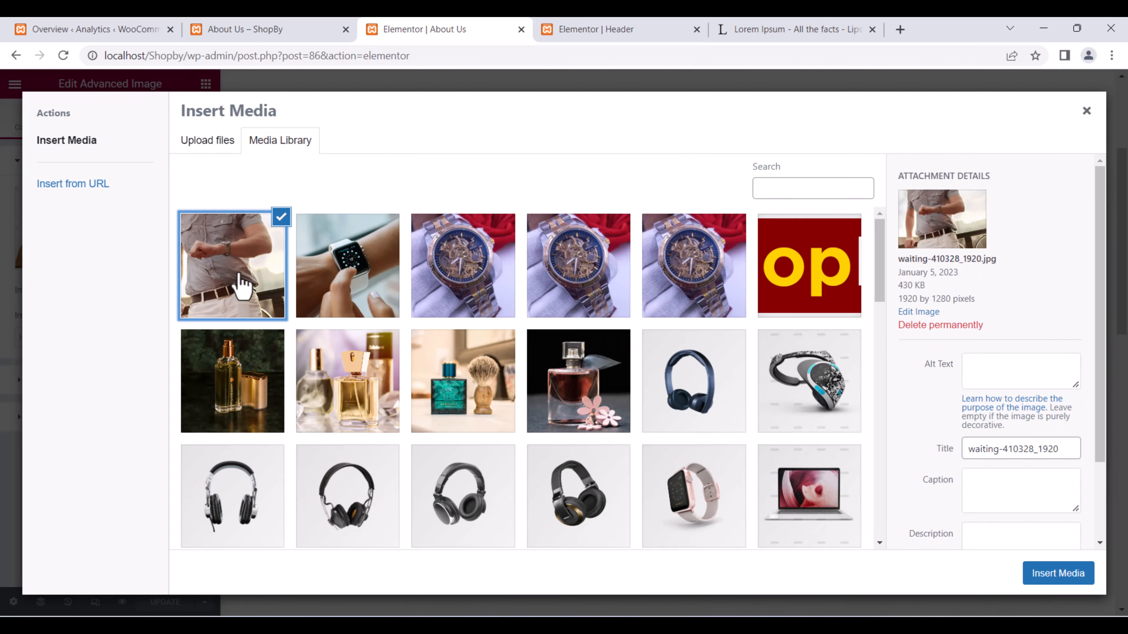
left_click(1041, 574)
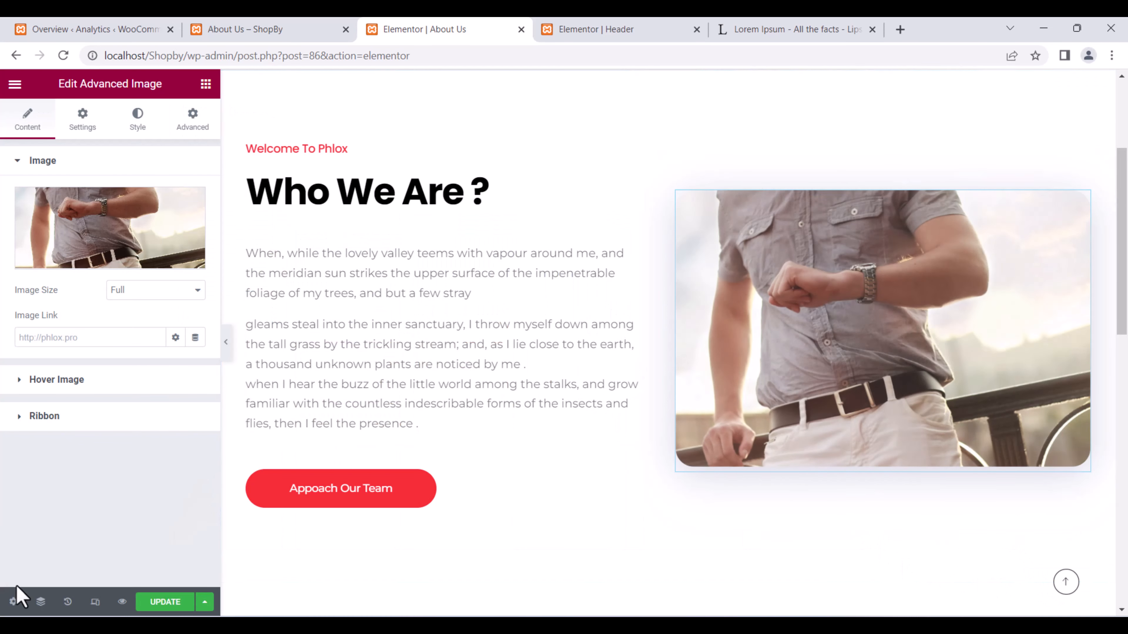
left_click(155, 603)
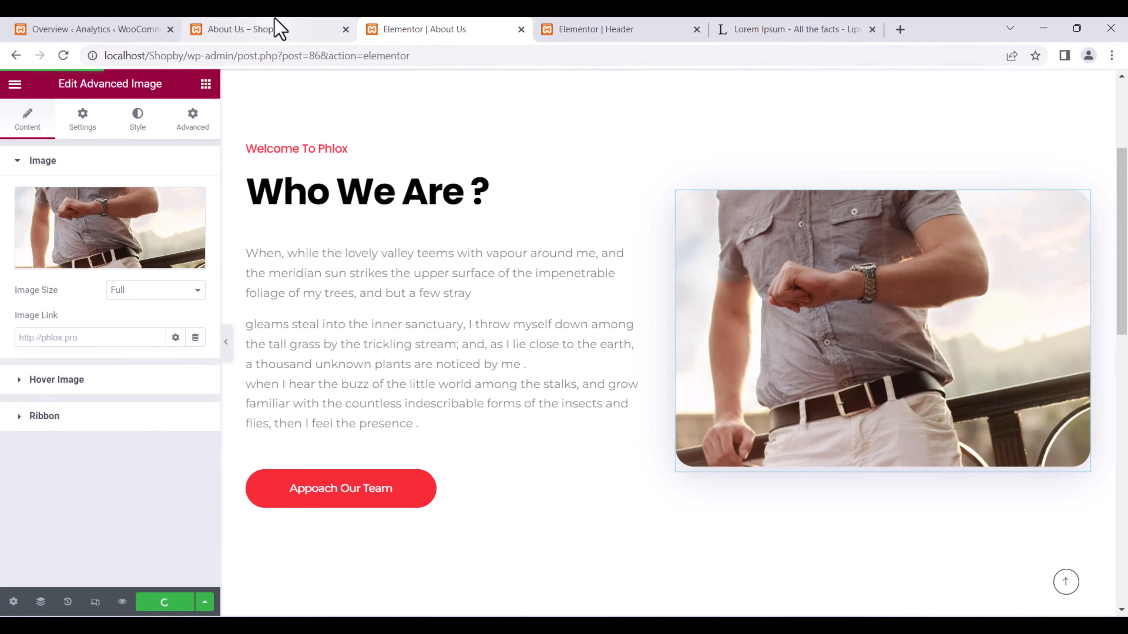
left_click(277, 28)
left_click(64, 55)
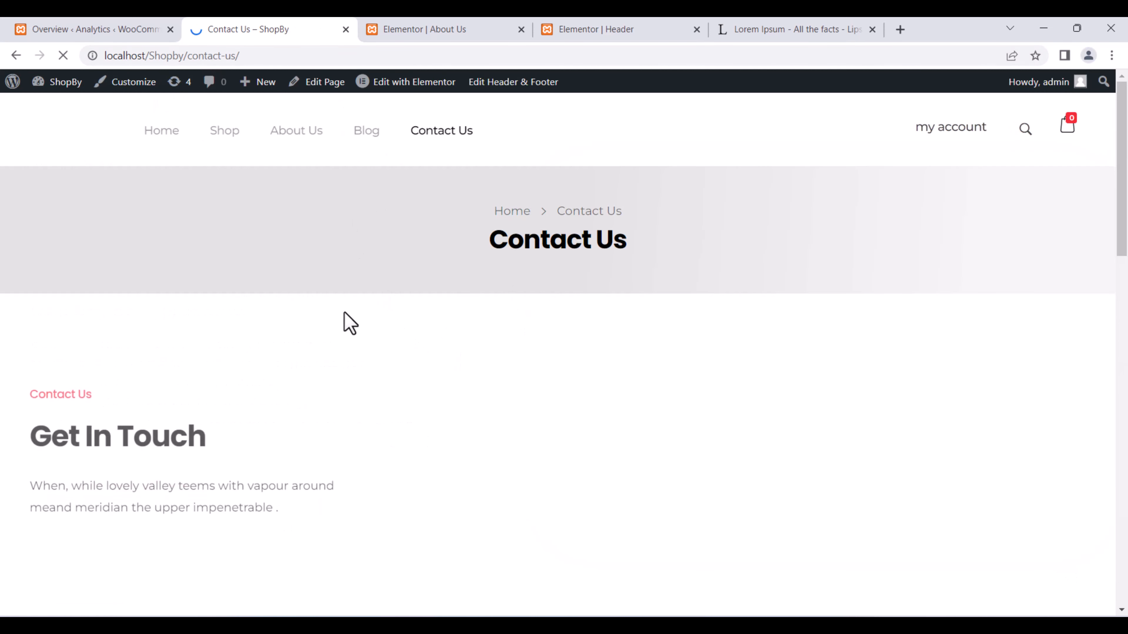
Scroll through the live Contact Us page and open it in Elementor.
scroll(448, 270, "down", 10)
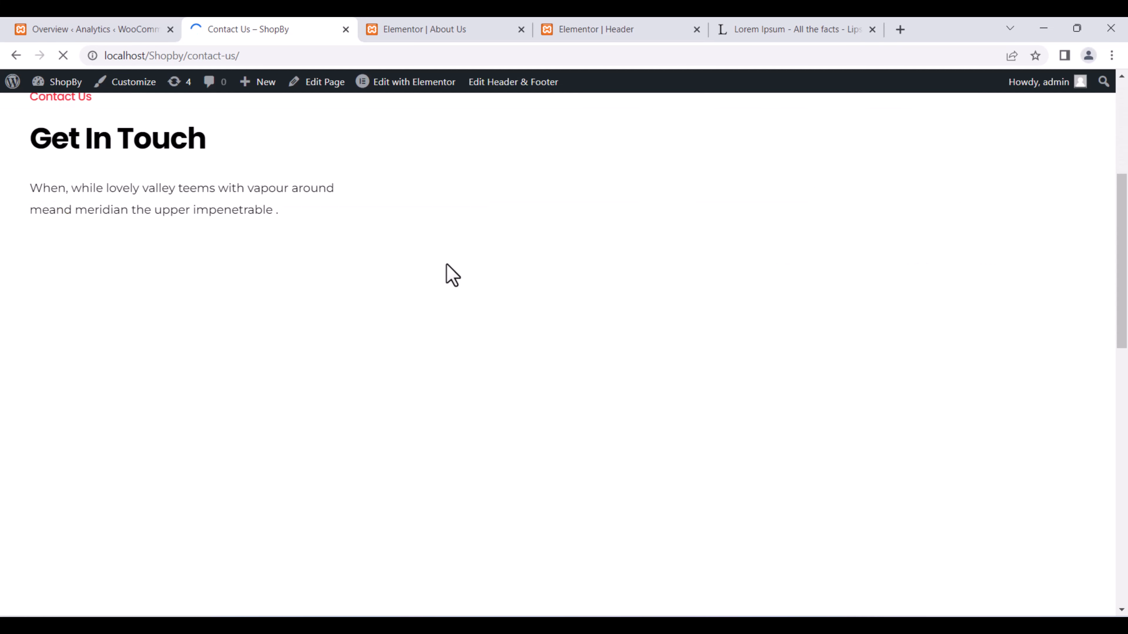
scroll(440, 266, "up", 8)
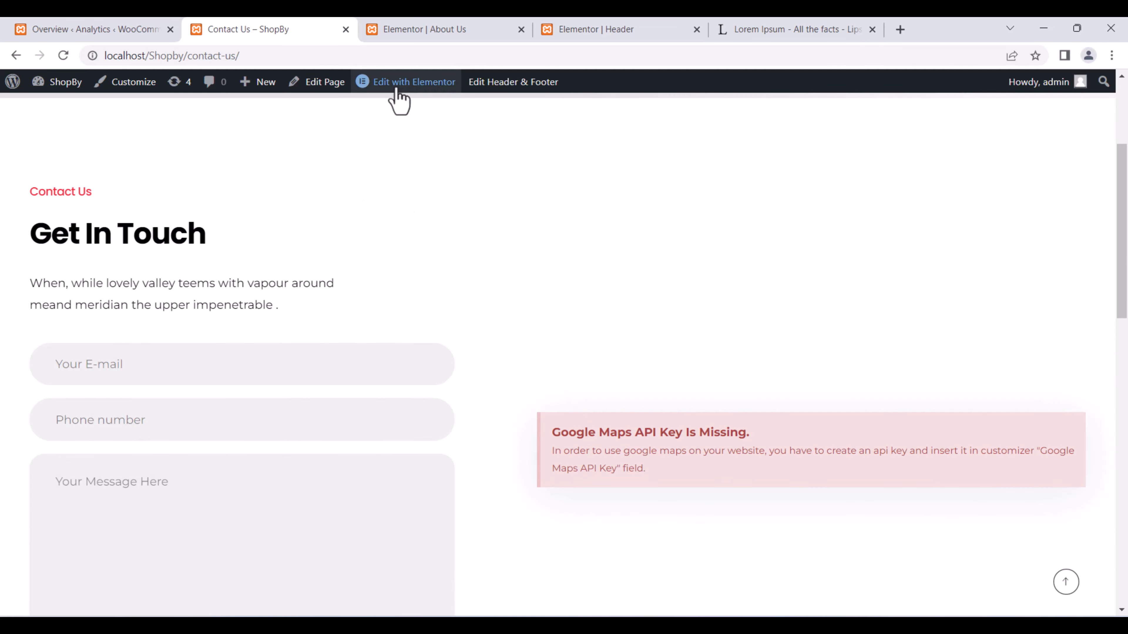
mouse_move(397, 89)
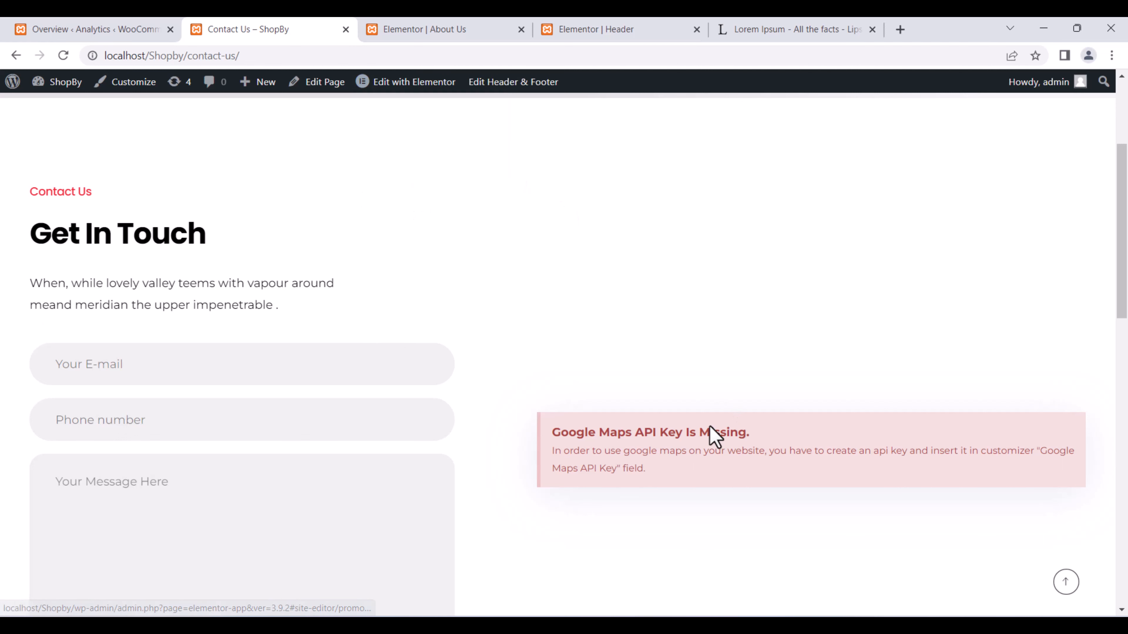
left_click(415, 82)
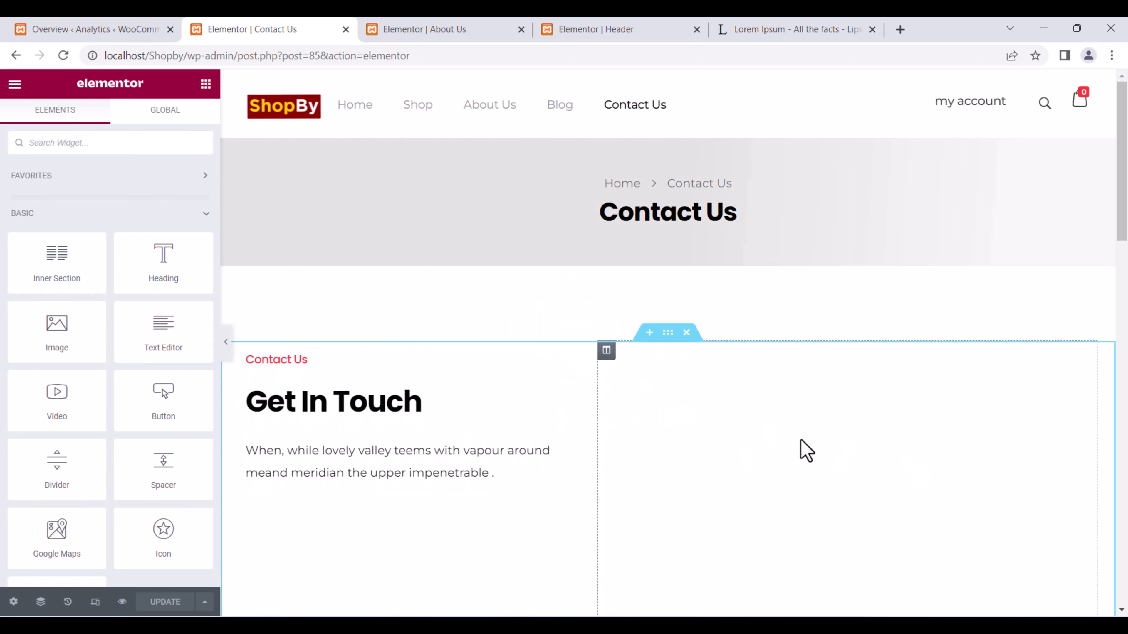
Select the Google Maps widget, delete its contact section, then restore it with Ctrl+Z.
scroll(706, 378, "down", 2)
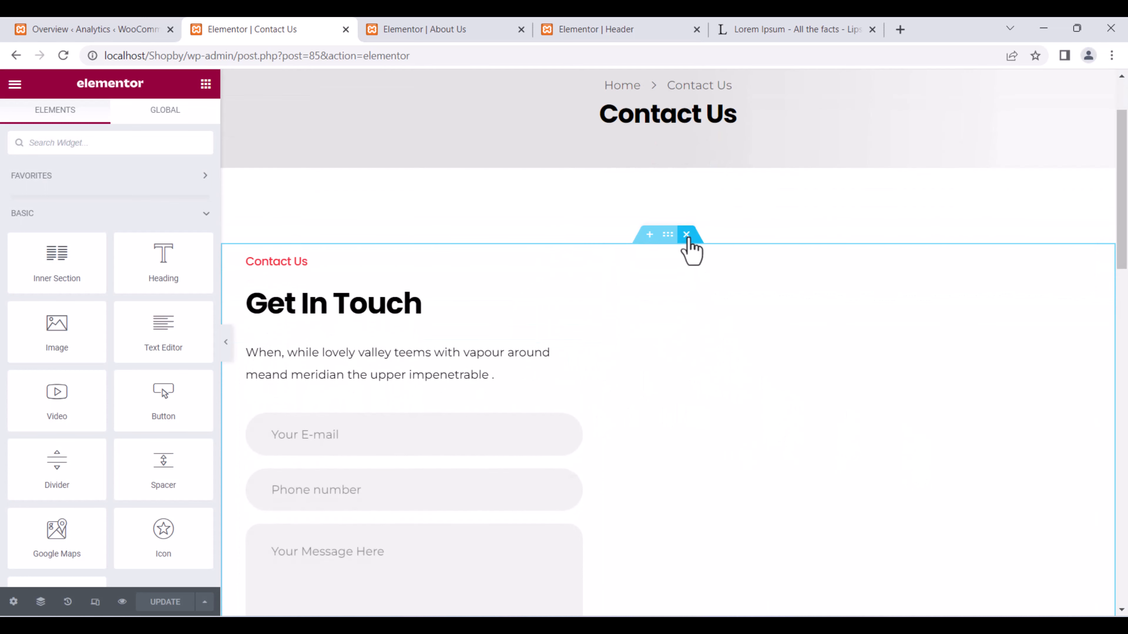
scroll(863, 501, "down", 3)
scroll(859, 500, "down", 4)
scroll(846, 478, "up", 5)
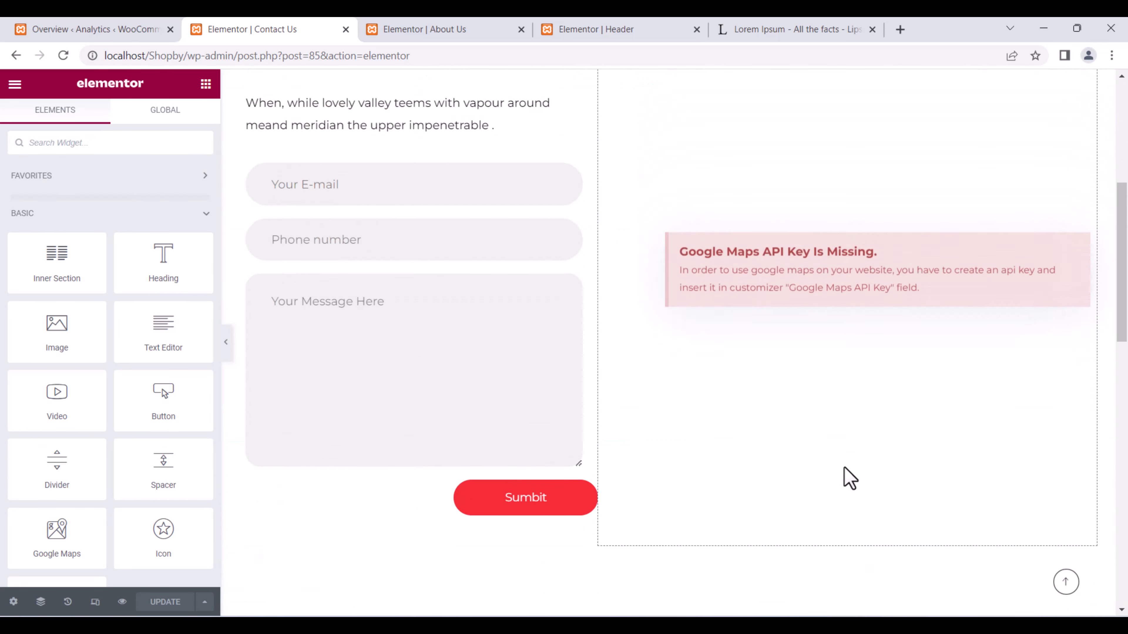
left_click(1041, 405)
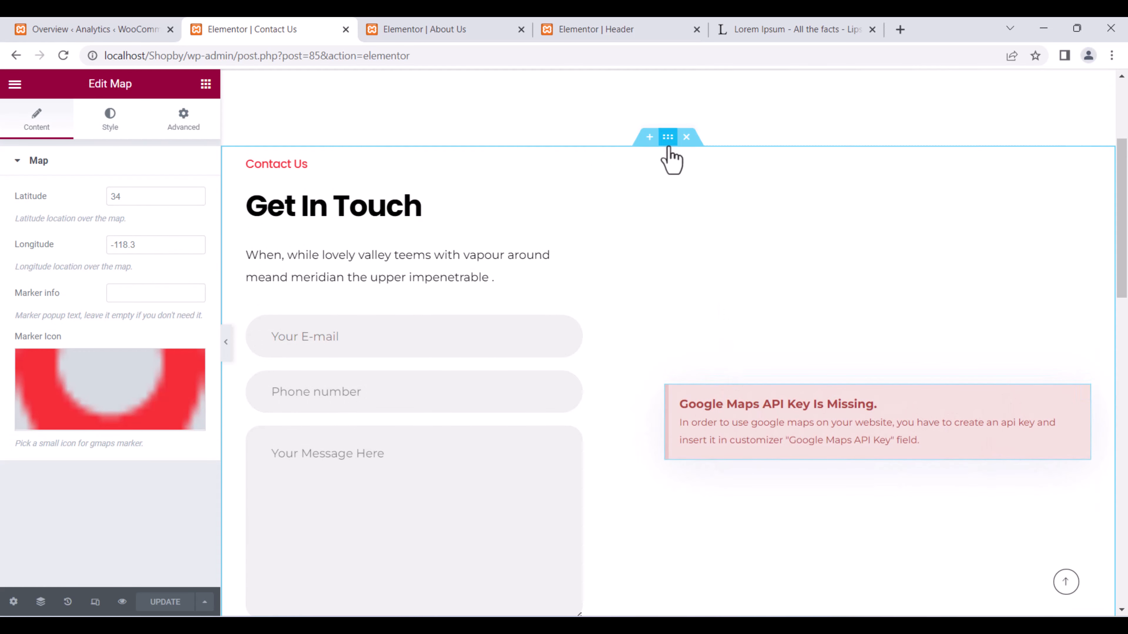
left_click(686, 137)
scroll(781, 355, "up", 3)
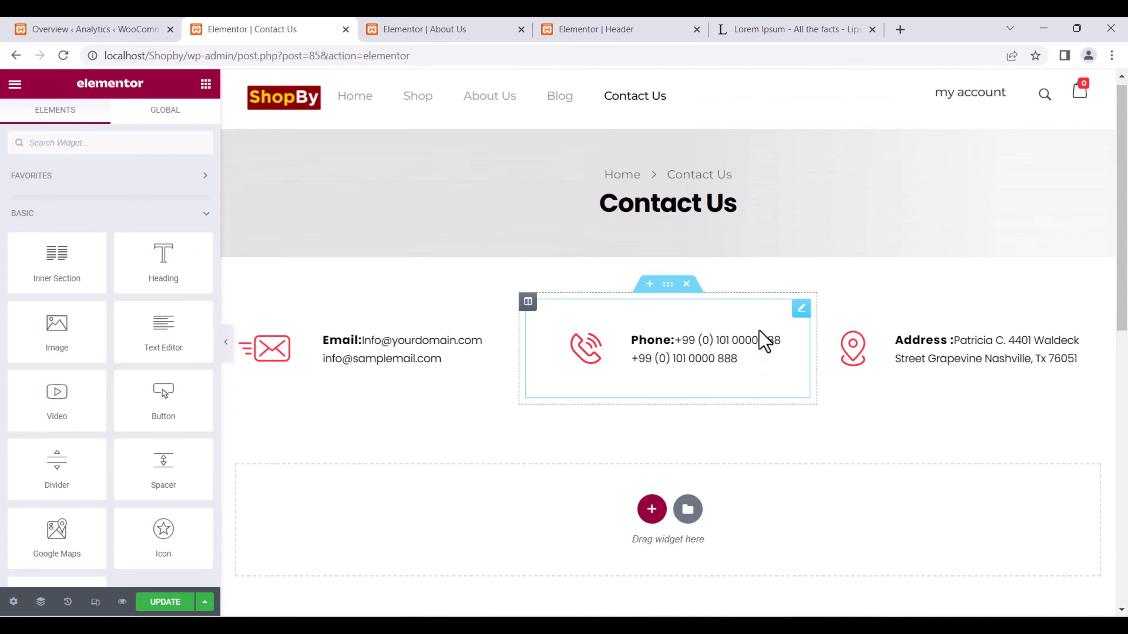
scroll(754, 333, "down", 3)
scroll(755, 328, "up", 3)
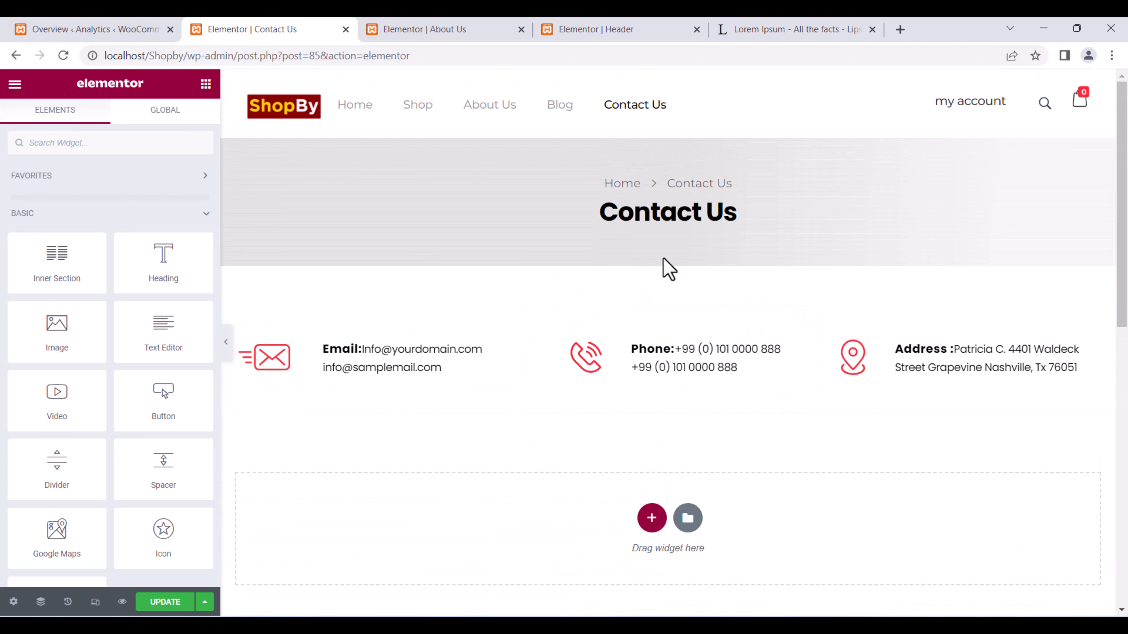
key("ctrl+z")
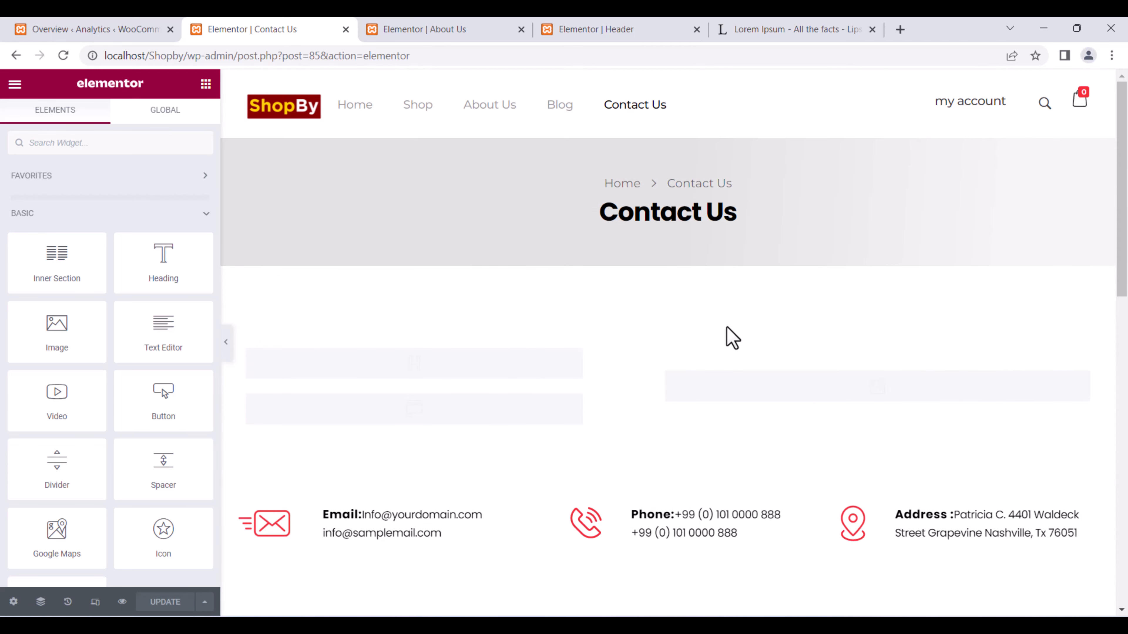
Open the form column's layout settings and review the contact section.
scroll(636, 318, "down", 4)
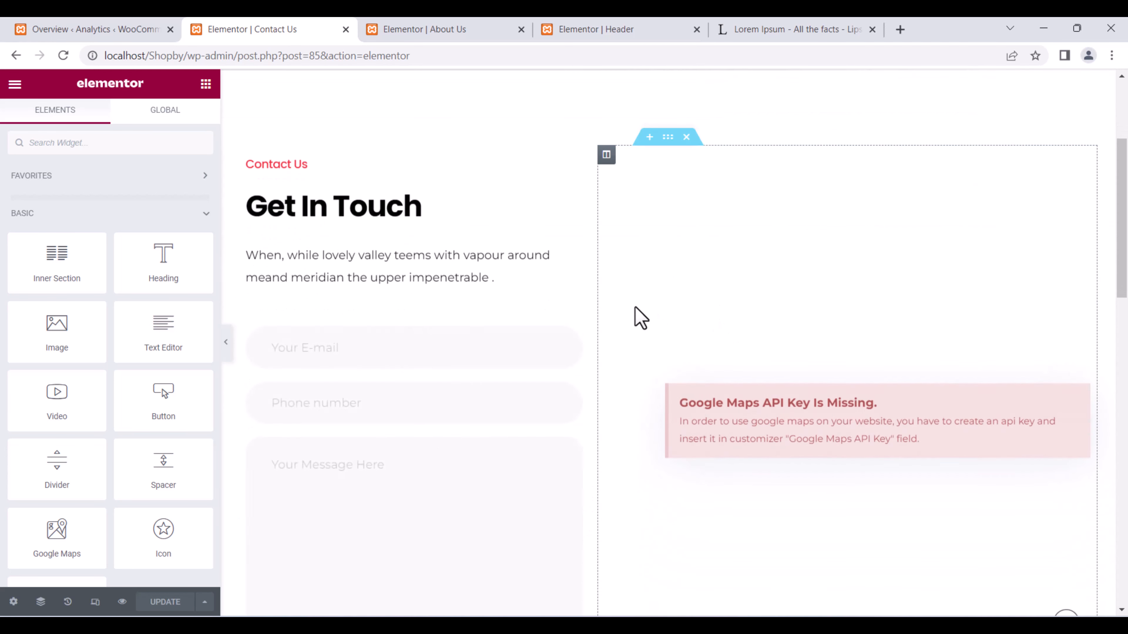
left_click(606, 155)
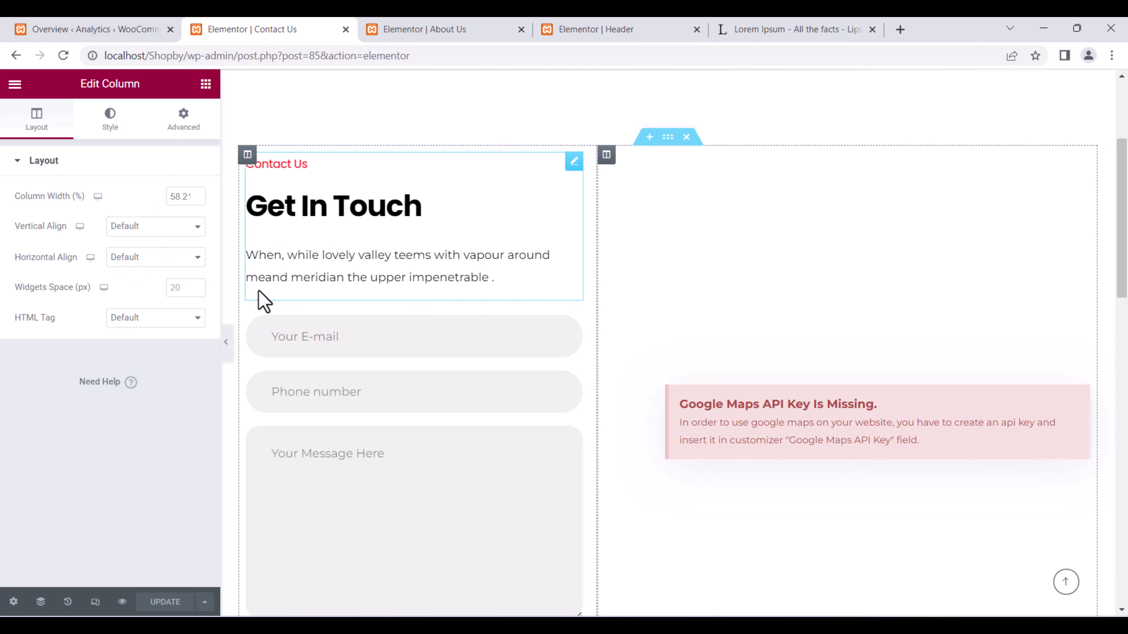
scroll(779, 375, "down", 5)
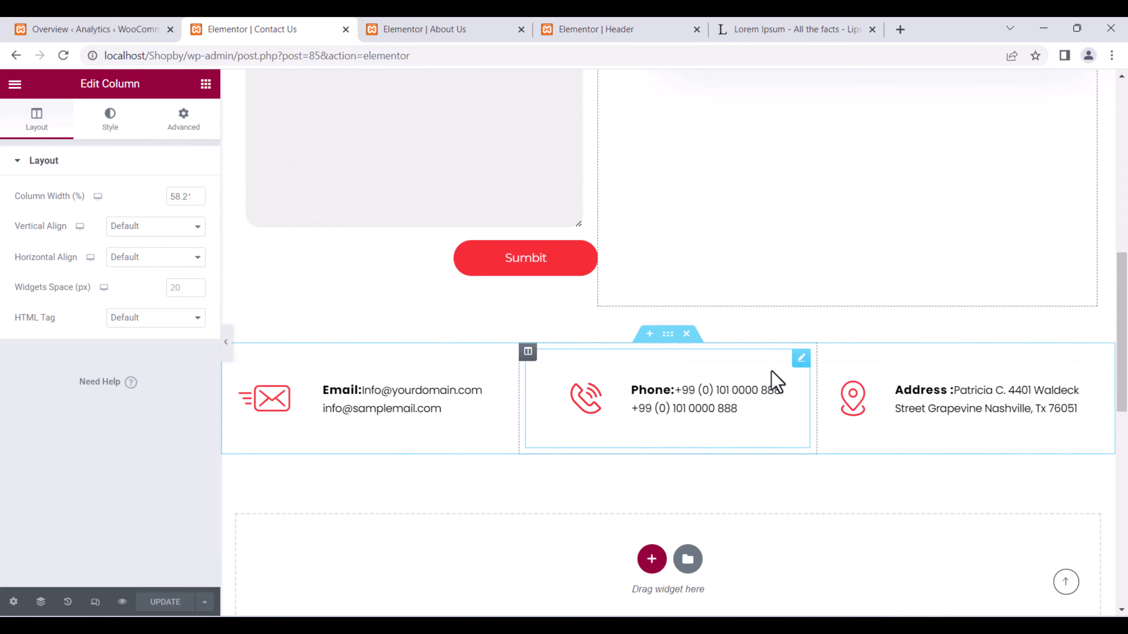
scroll(751, 373, "up", 6)
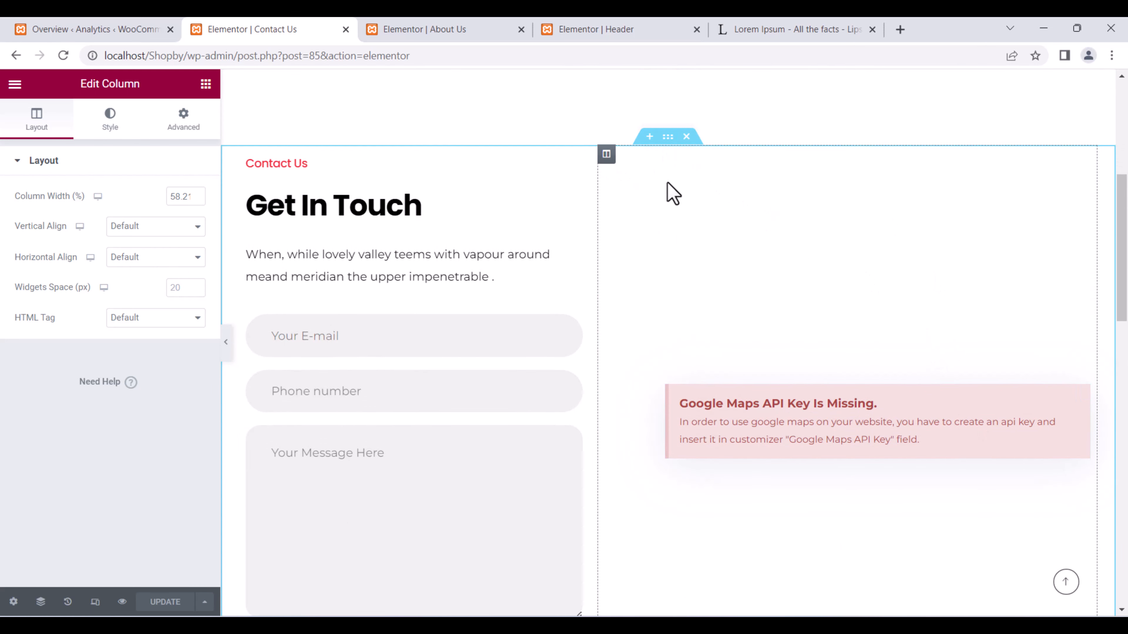
scroll(690, 232, "up", 6)
scroll(691, 234, "down", 4)
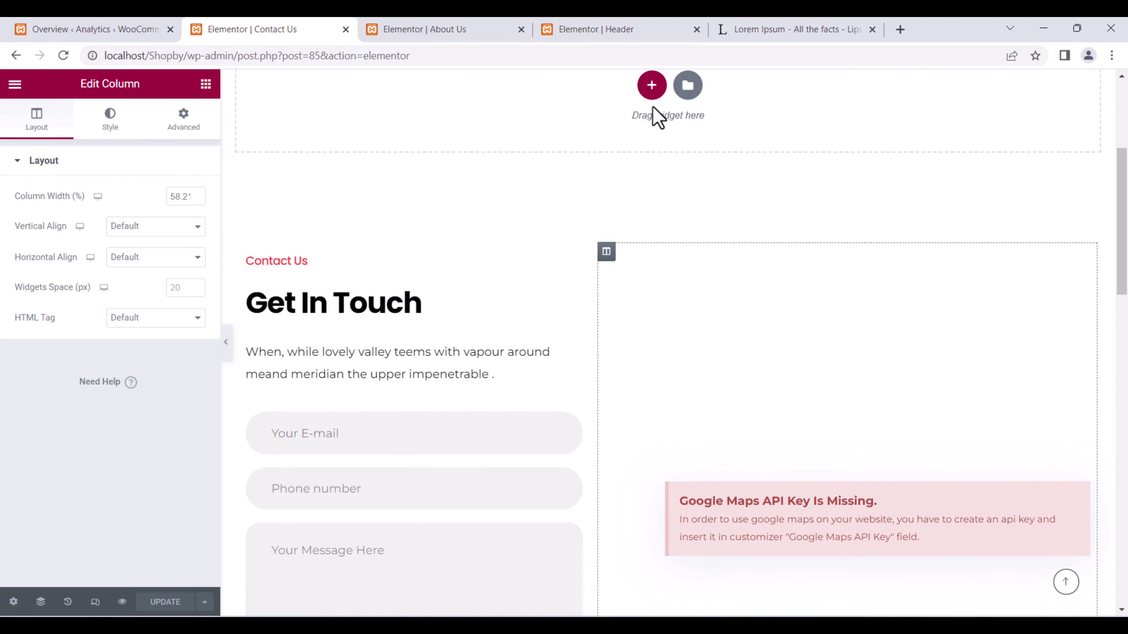
scroll(659, 111, "up", 5)
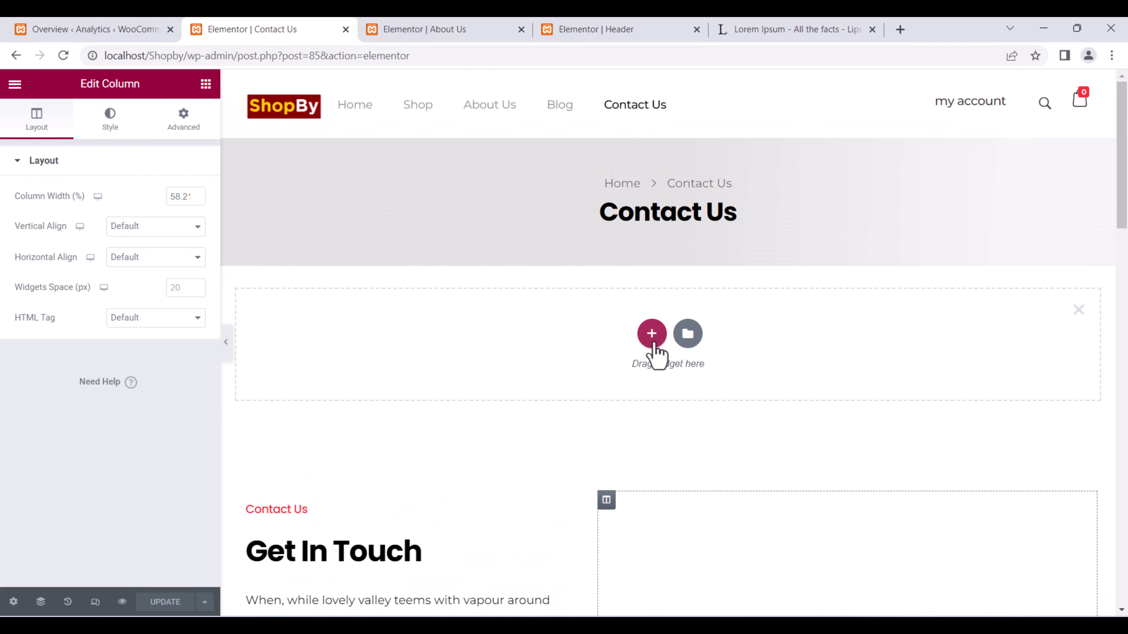
Add a single-column section above the contact area holding a Google Maps widget.
left_click(651, 334)
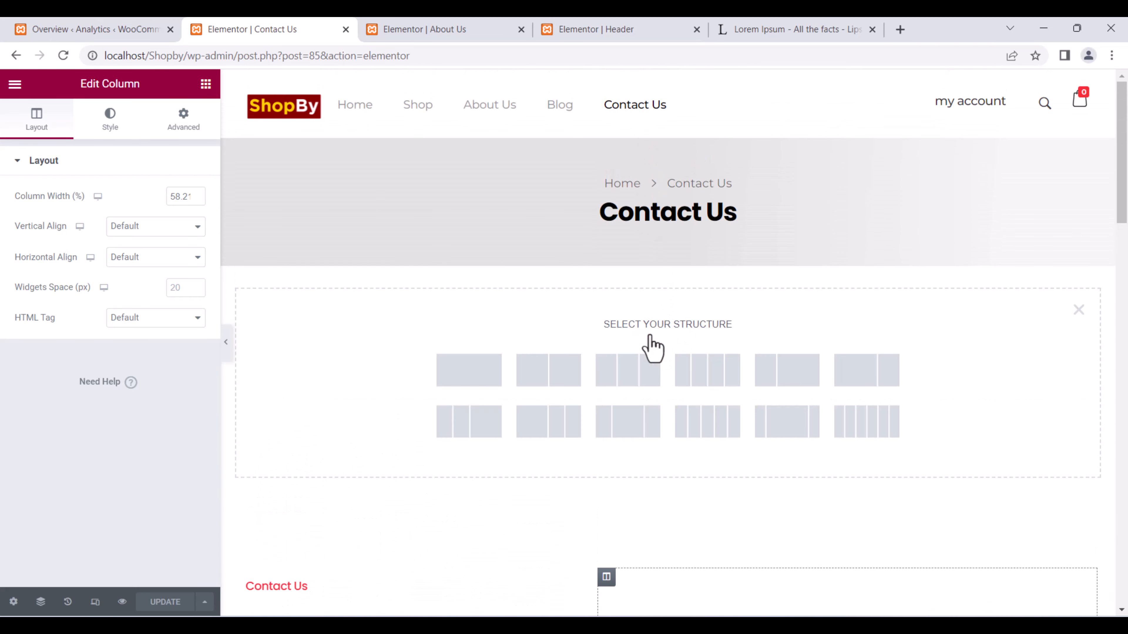
left_click(482, 386)
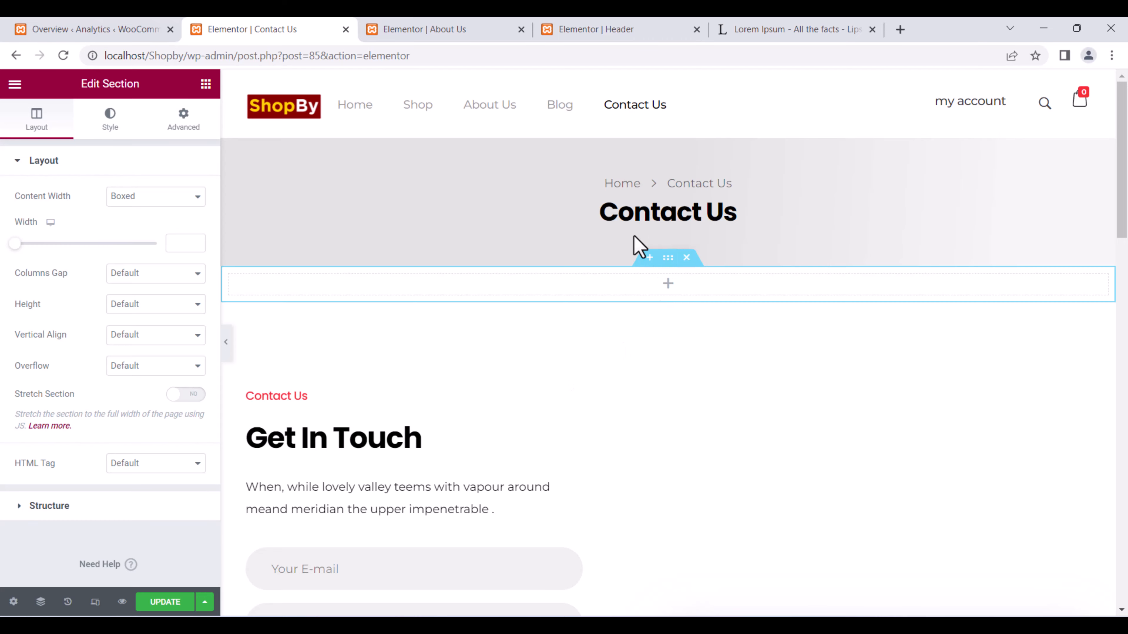
scroll(638, 247, "down", 5)
scroll(629, 259, "up", 5)
left_click(668, 284)
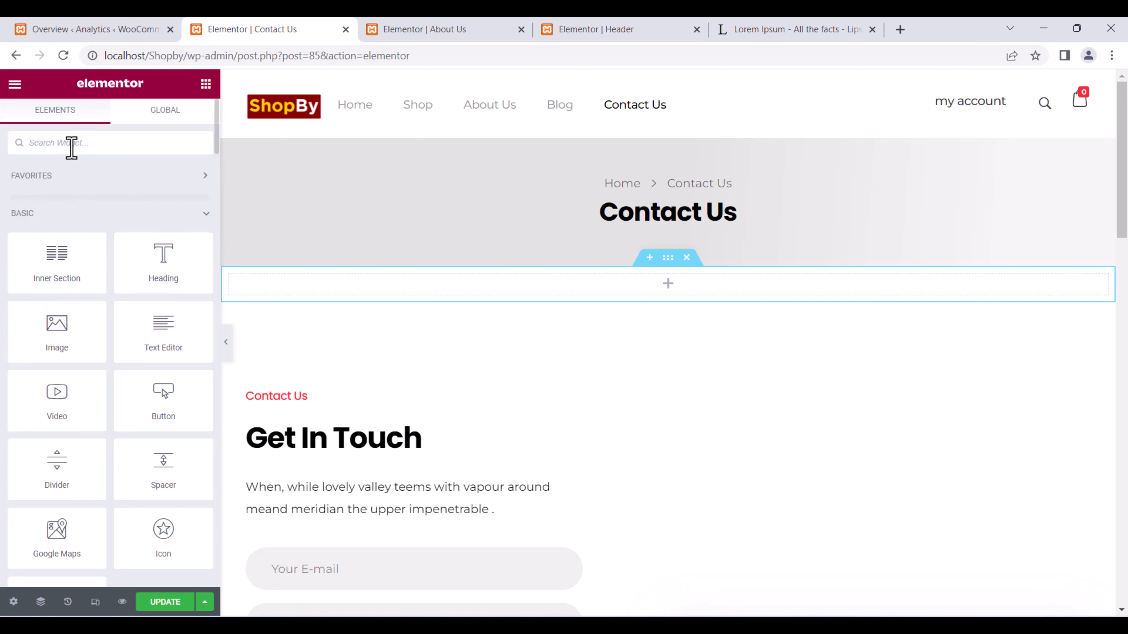
left_click(71, 148)
type("goog")
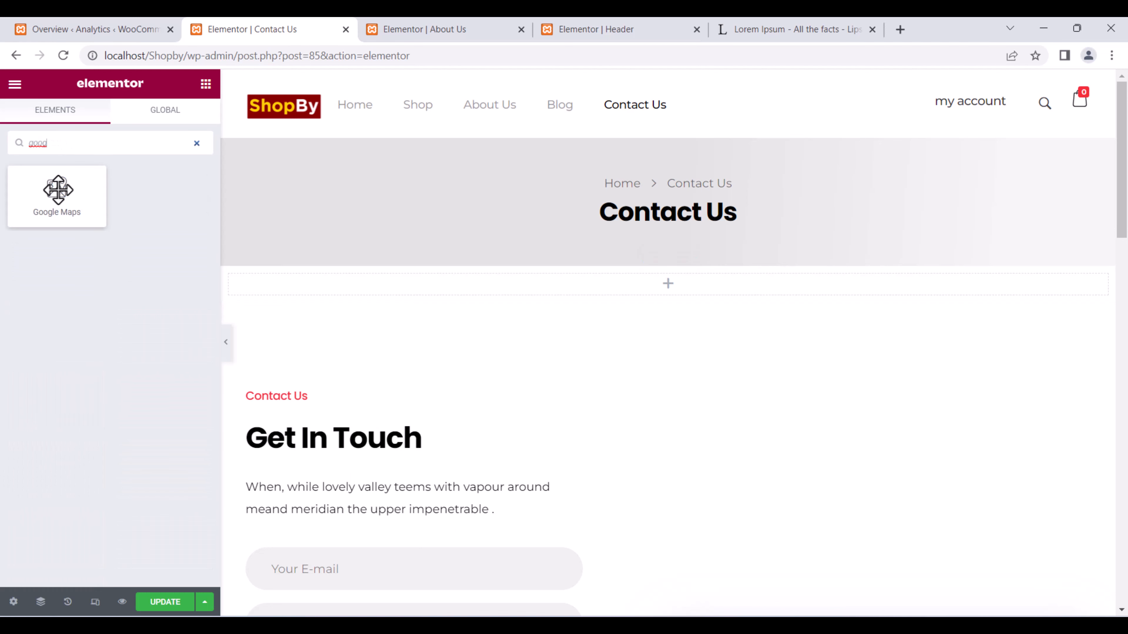
left_click_drag(57, 191, 649, 295)
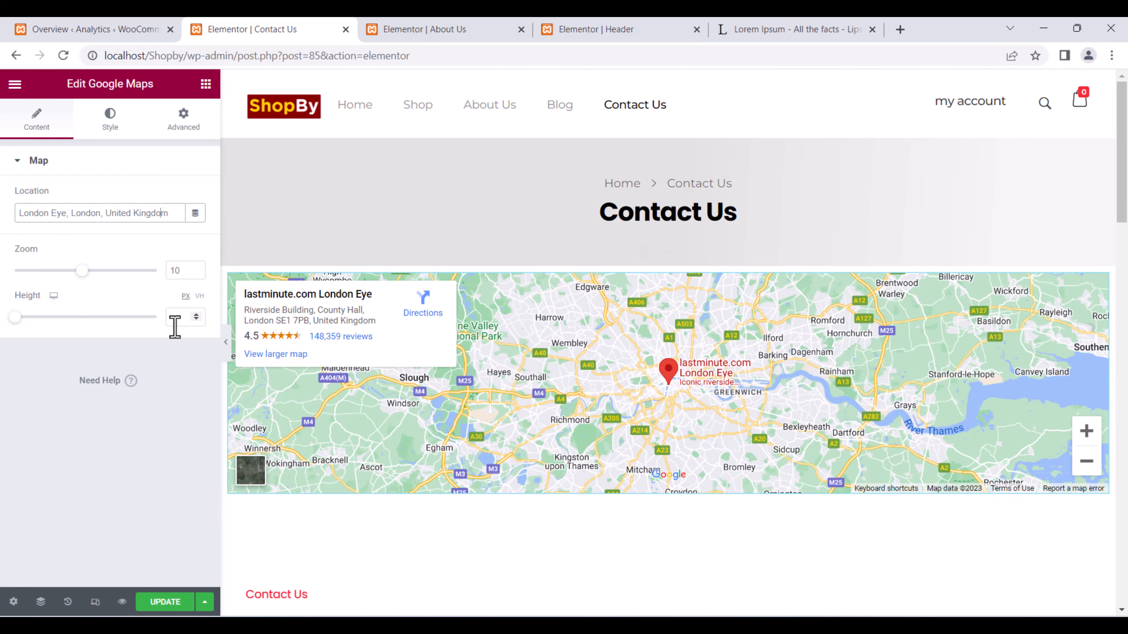
Raise the new map's Zoom to 15, closing in on the London Eye.
left_click_drag(164, 214, 1, 198)
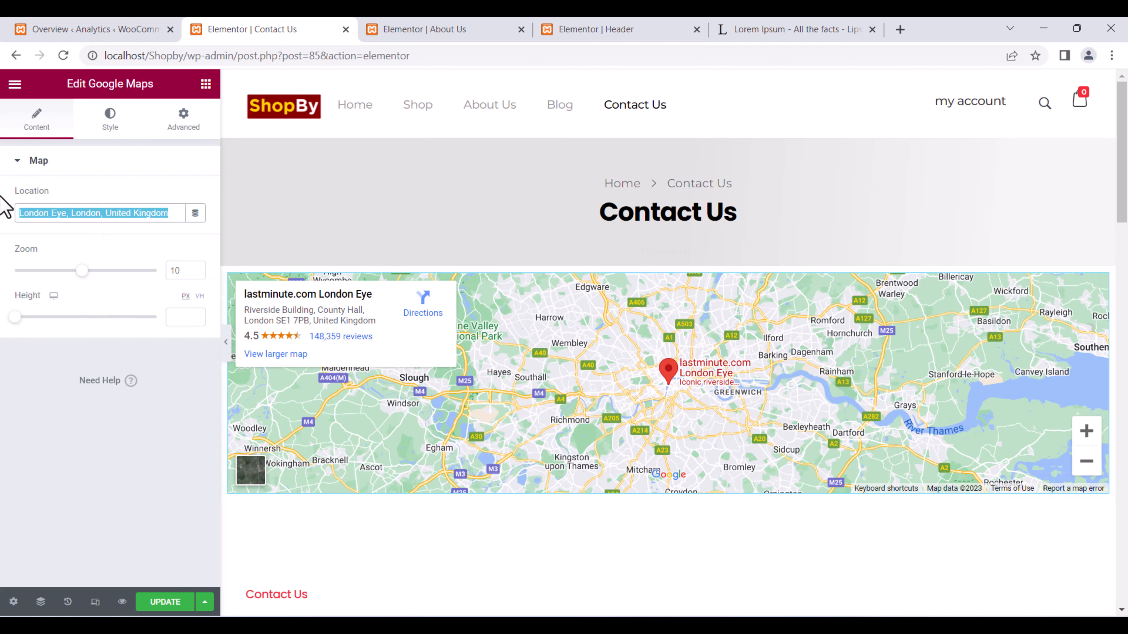
left_click_drag(83, 275, 65, 274)
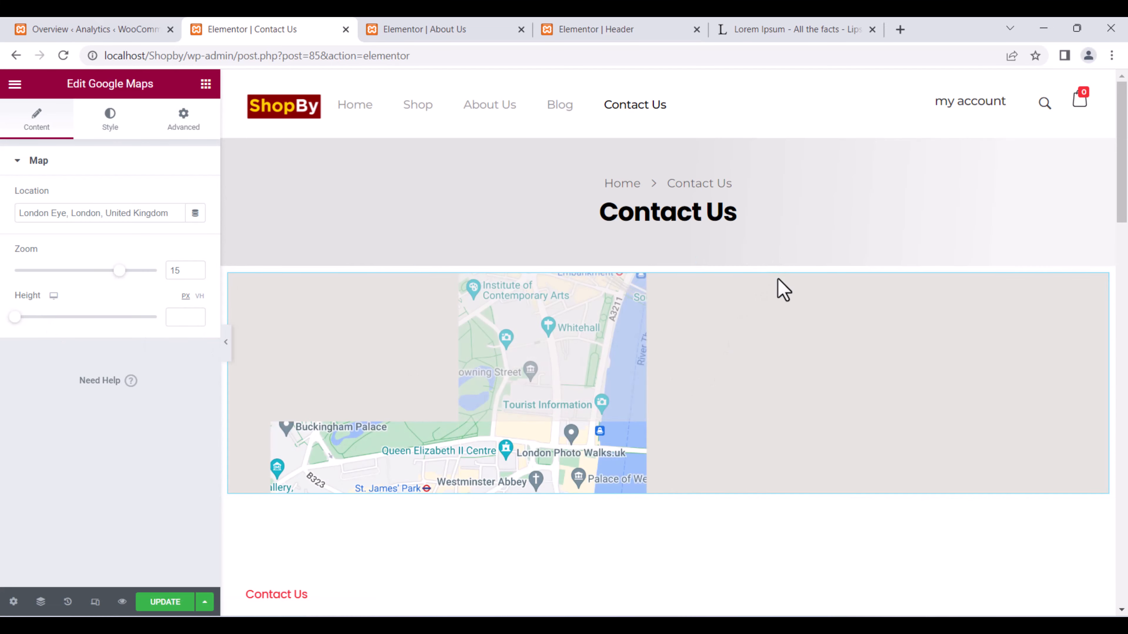
scroll(772, 374, "down", 15)
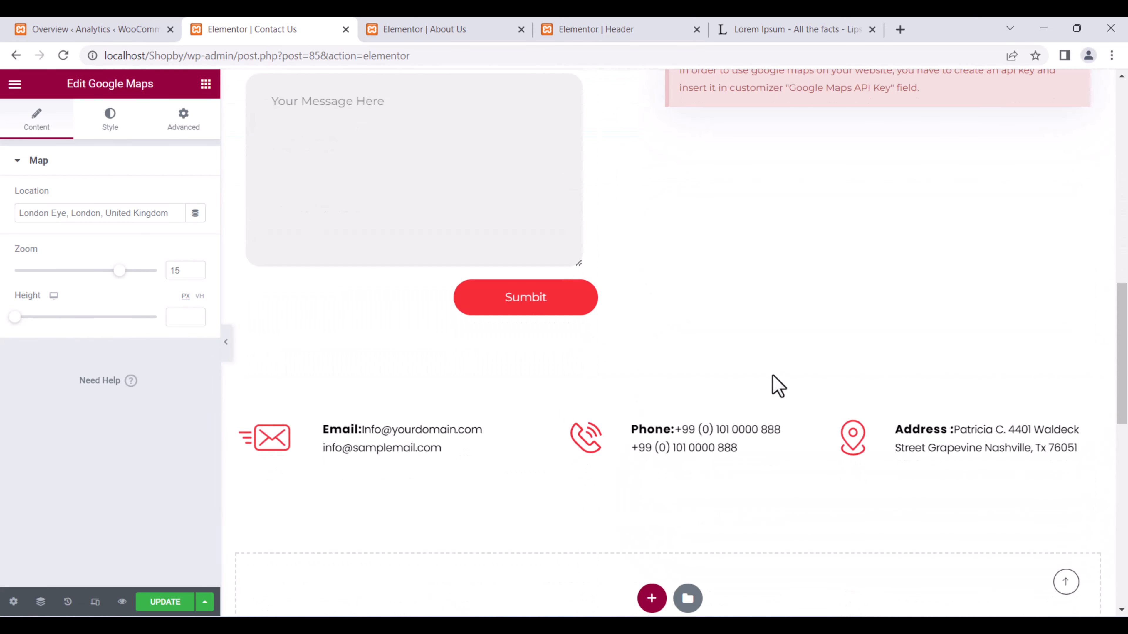
scroll(778, 385, "down", 5)
scroll(773, 383, "up", 12)
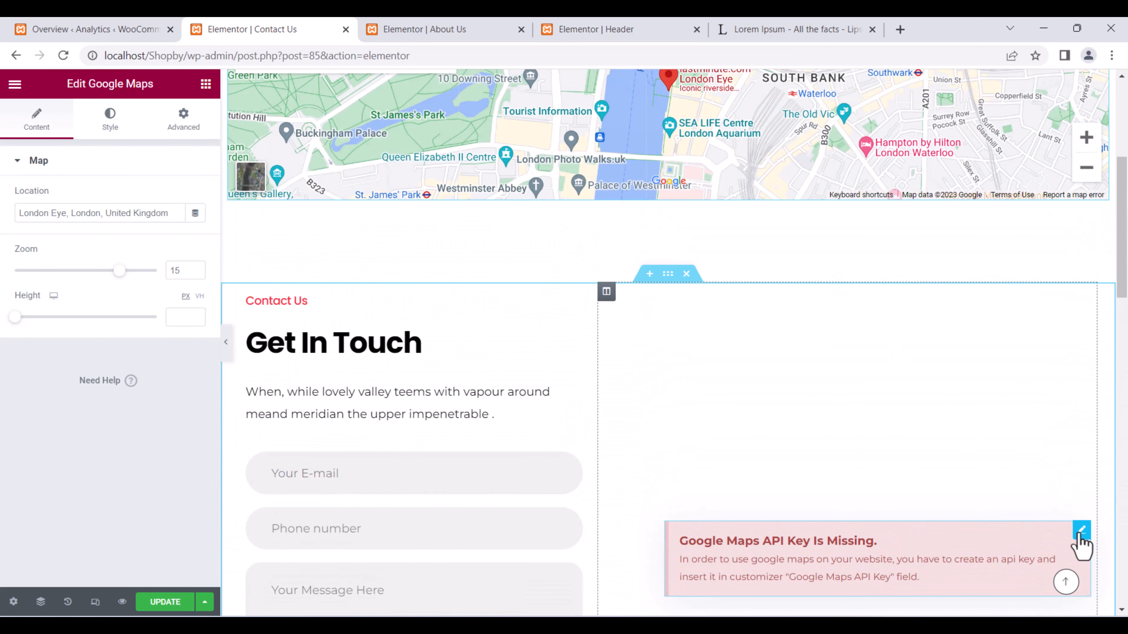
Delete the old map widget showing the missing API key warning.
left_click(1081, 530)
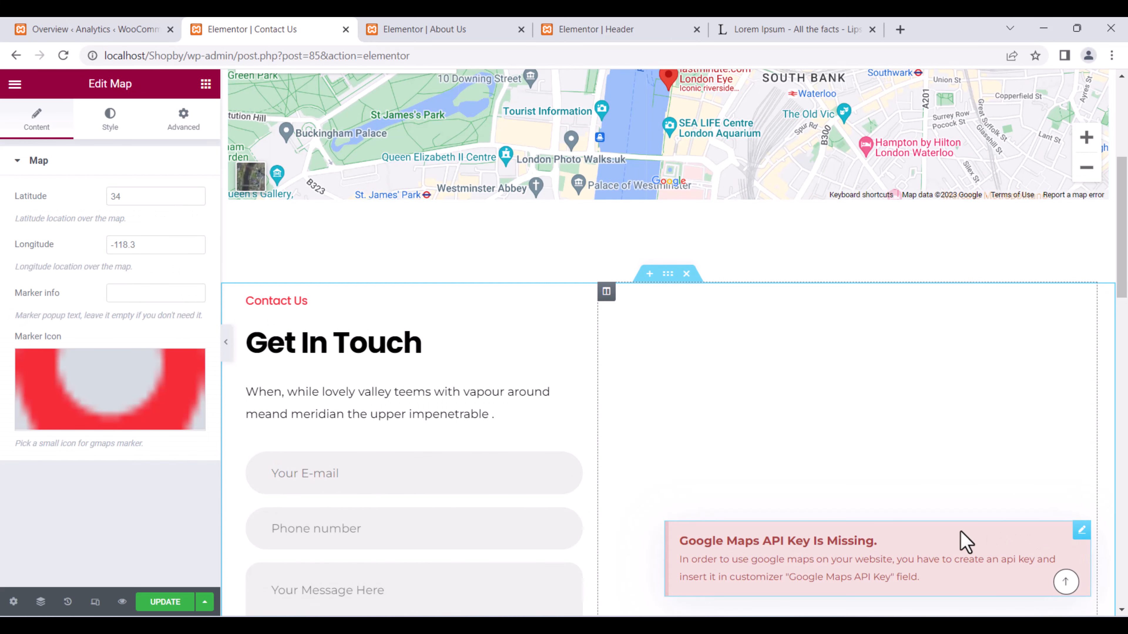
scroll(967, 533, "down", 4)
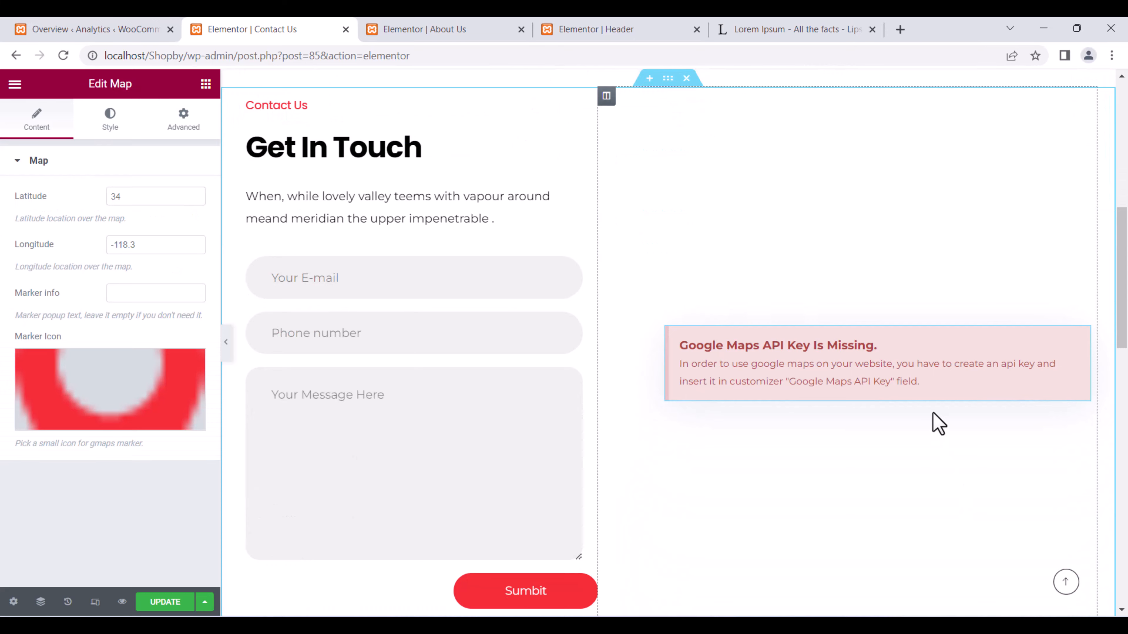
key("Delete")
scroll(767, 201, "up", 3)
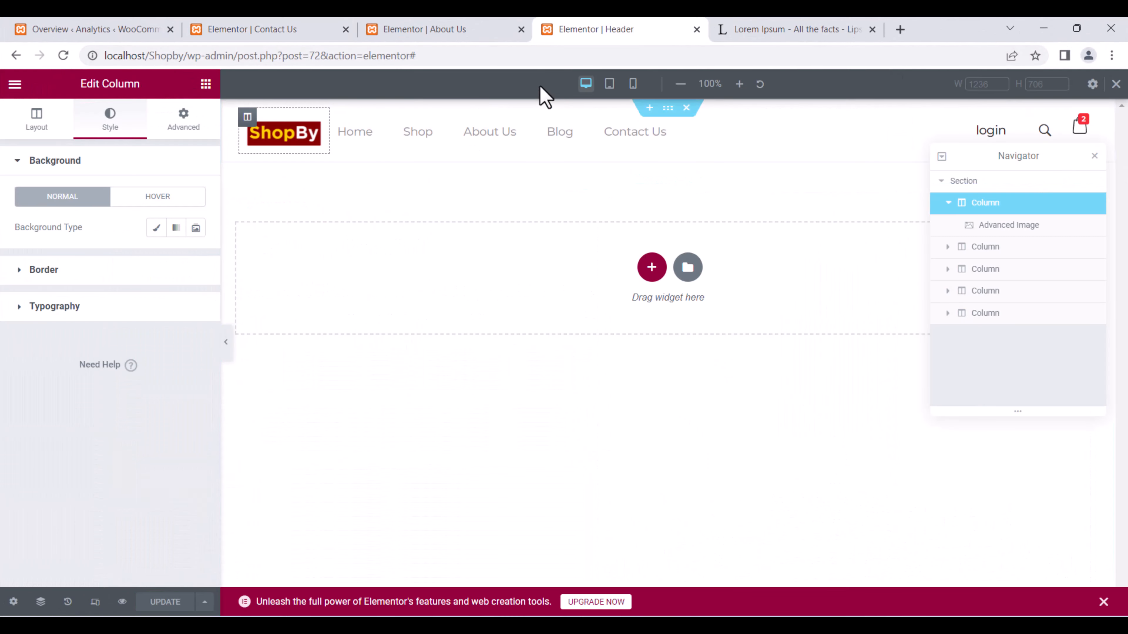
left_click_drag(415, 55, 183, 85)
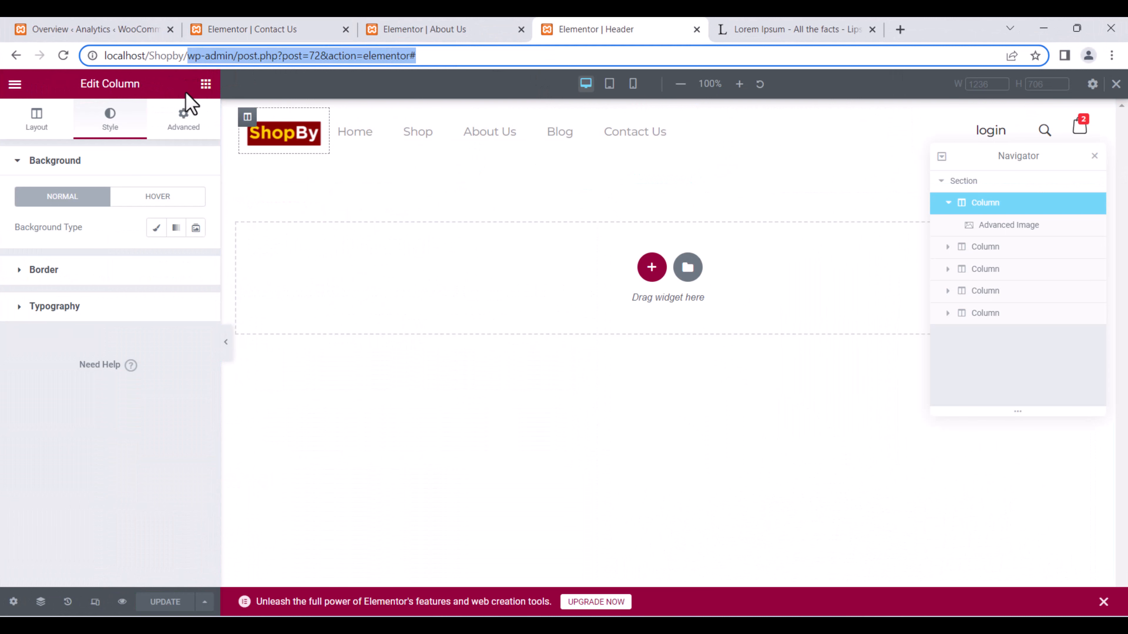
Load localhost/Shopby/ and preview the live Contact Us page with the London Eye map.
key("BackSpace")
key("Return")
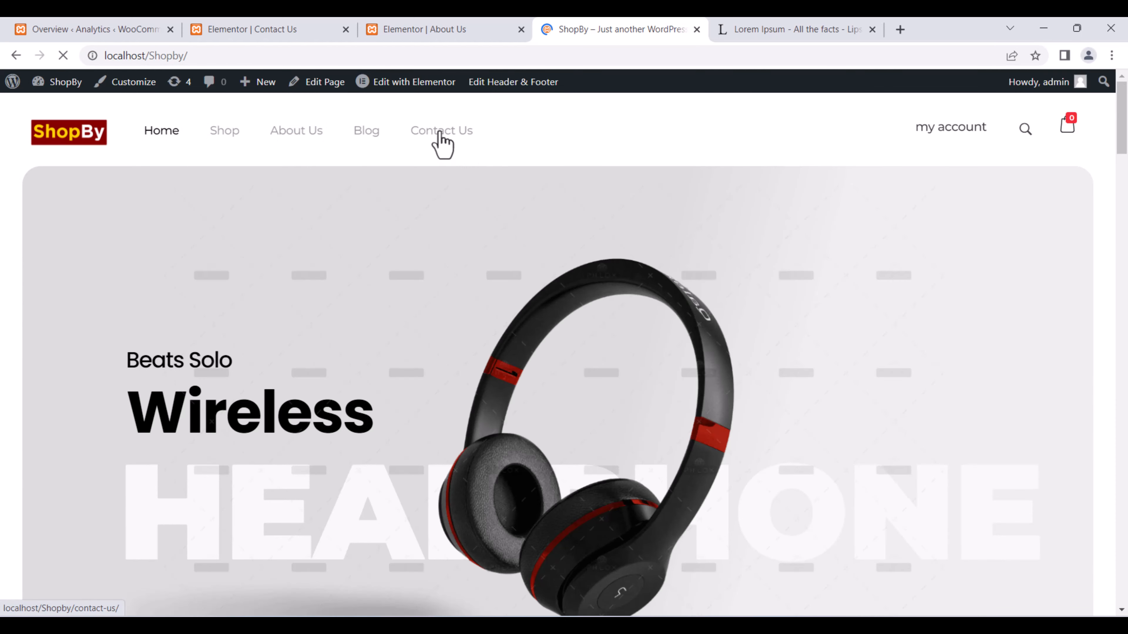
left_click(442, 130)
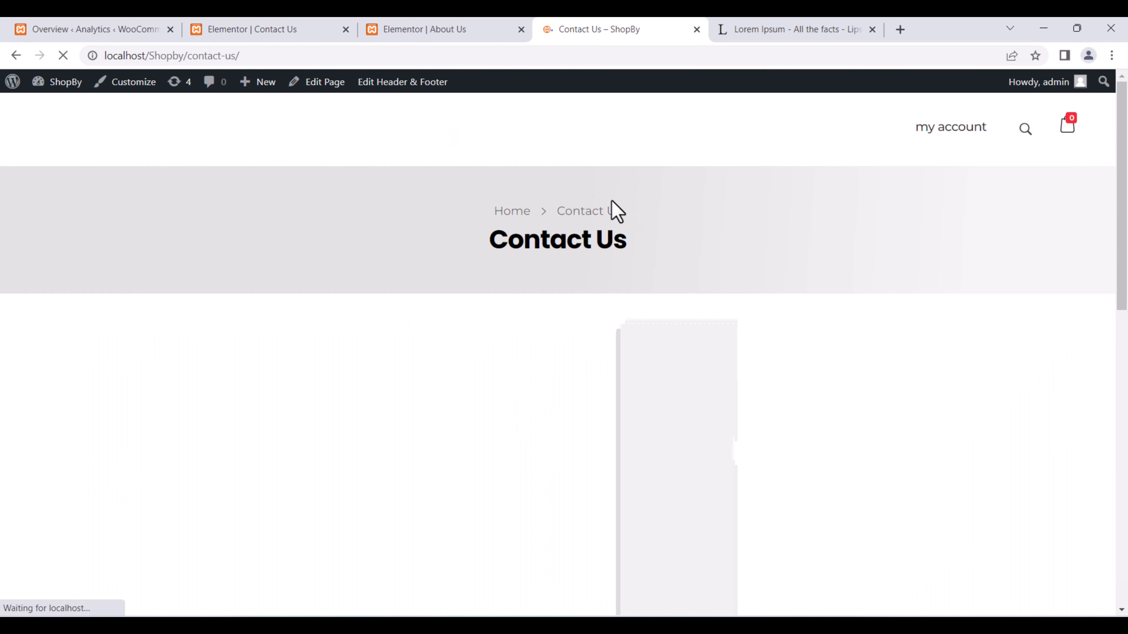
scroll(610, 217, "down", 2)
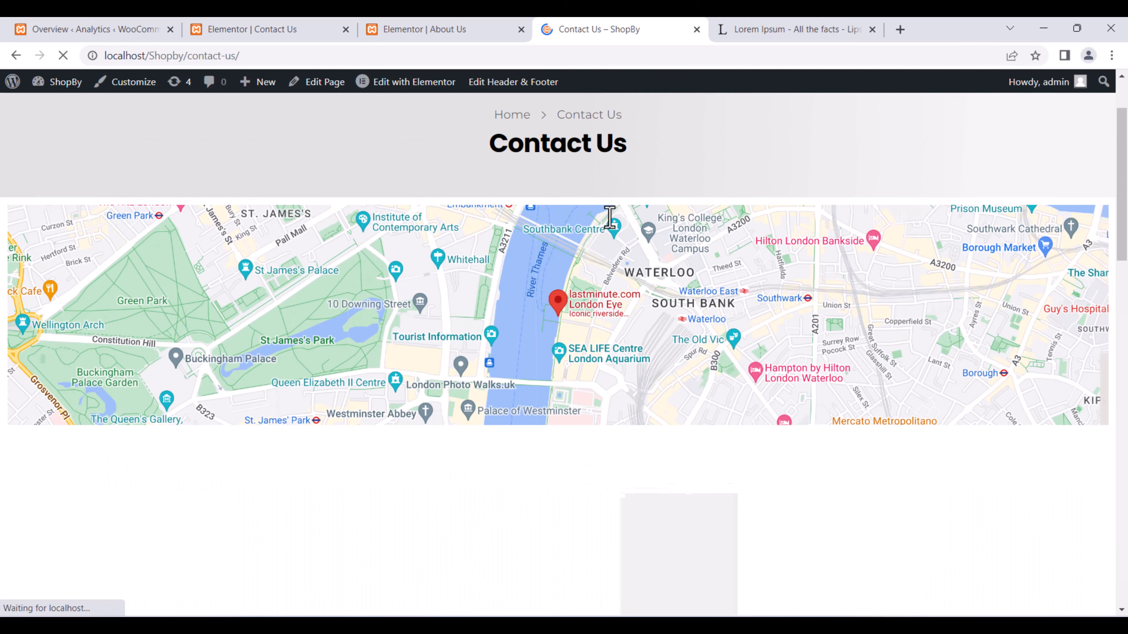
scroll(610, 216, "up", 2)
scroll(575, 369, "down", 10)
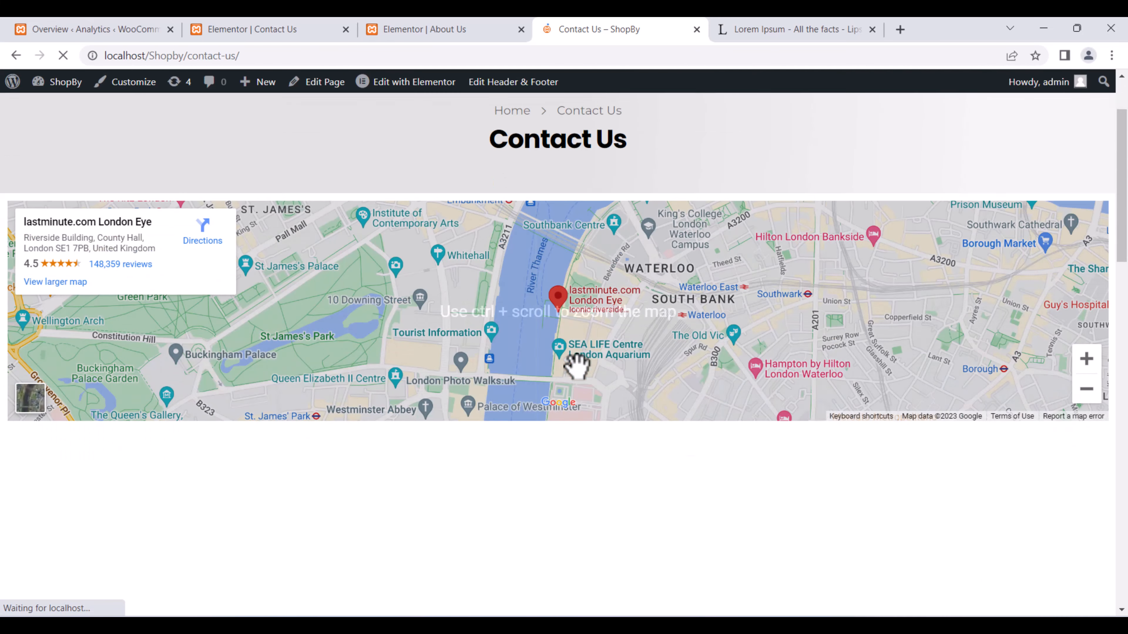
scroll(576, 367, "up", 8)
scroll(576, 366, "up", 2)
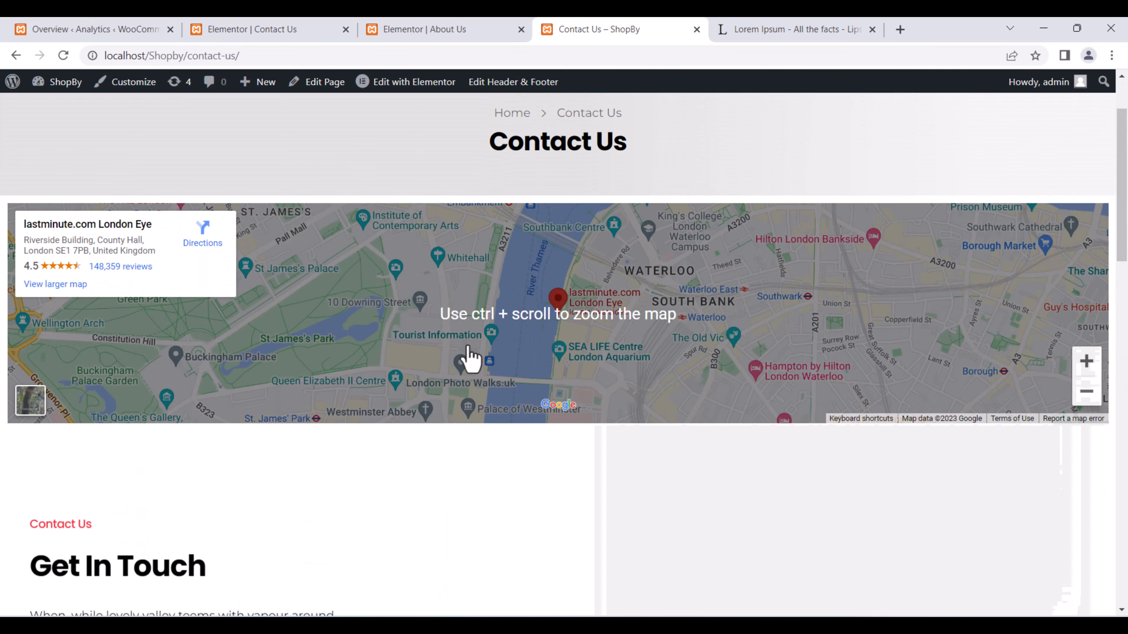
scroll(631, 473, "down", 8)
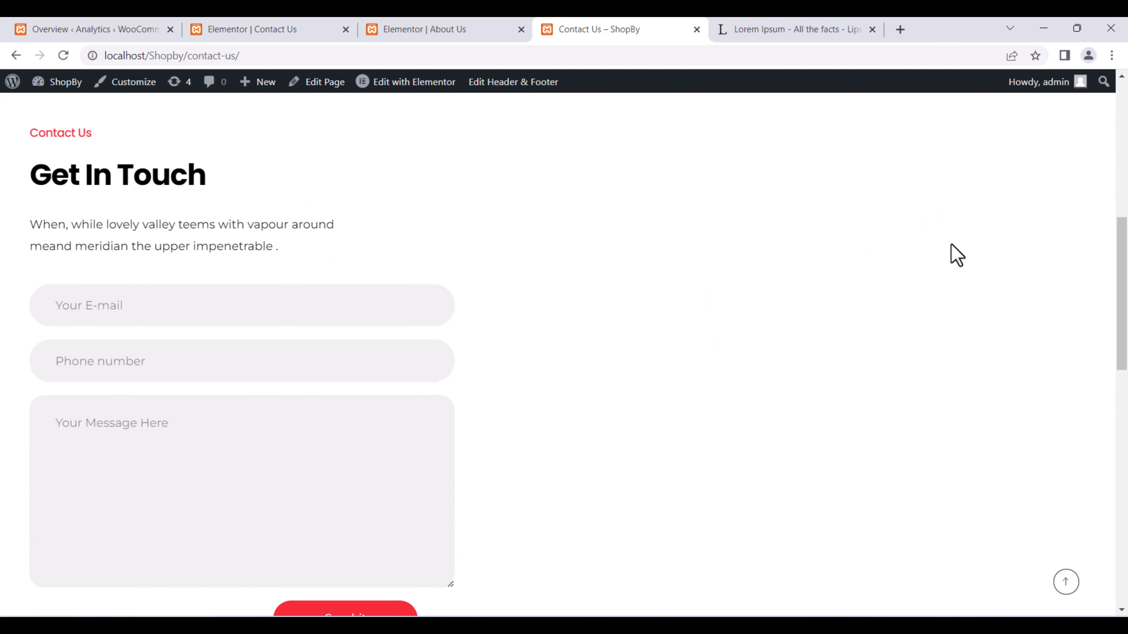
scroll(728, 367, "down", 6)
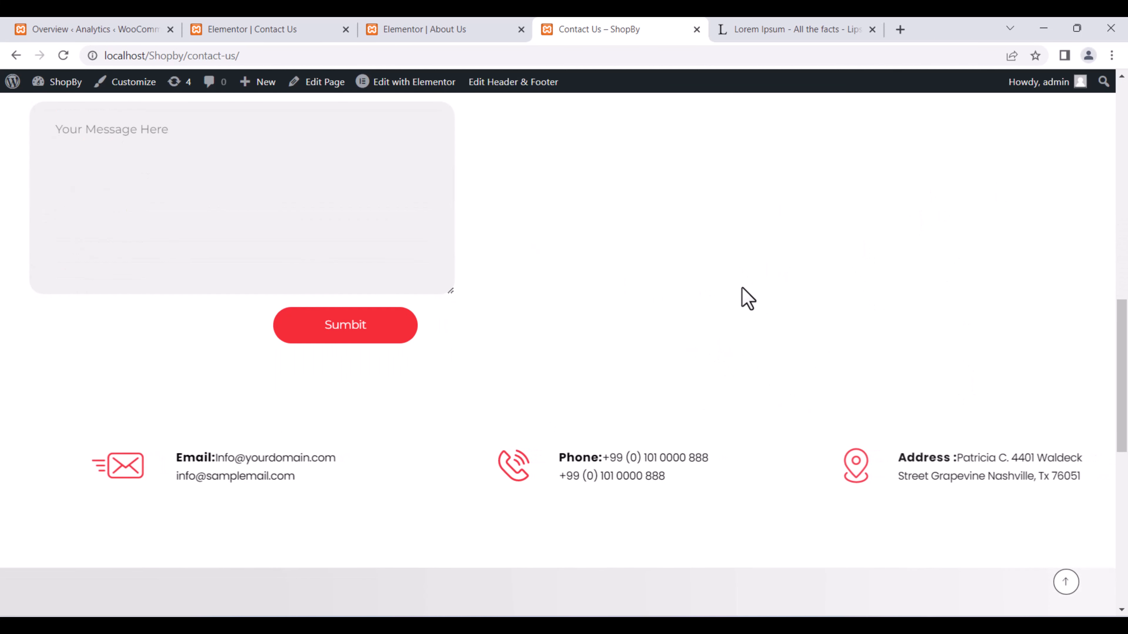
scroll(569, 283, "up", 8)
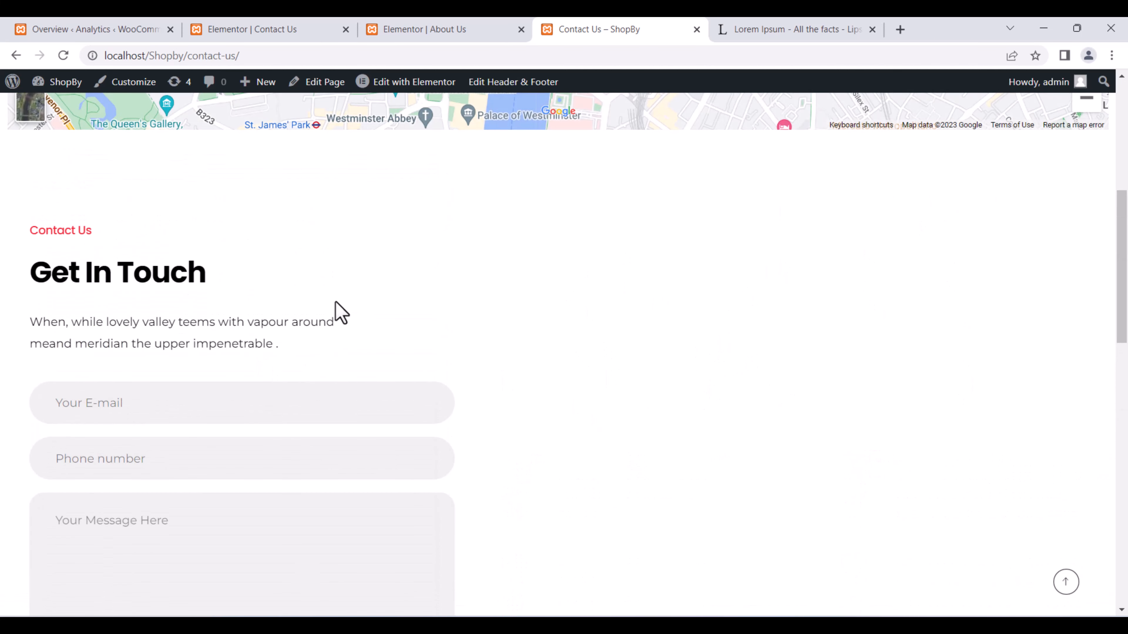
Compare the editor and live tabs, ending back in the Contact Us editor.
left_click(160, 28)
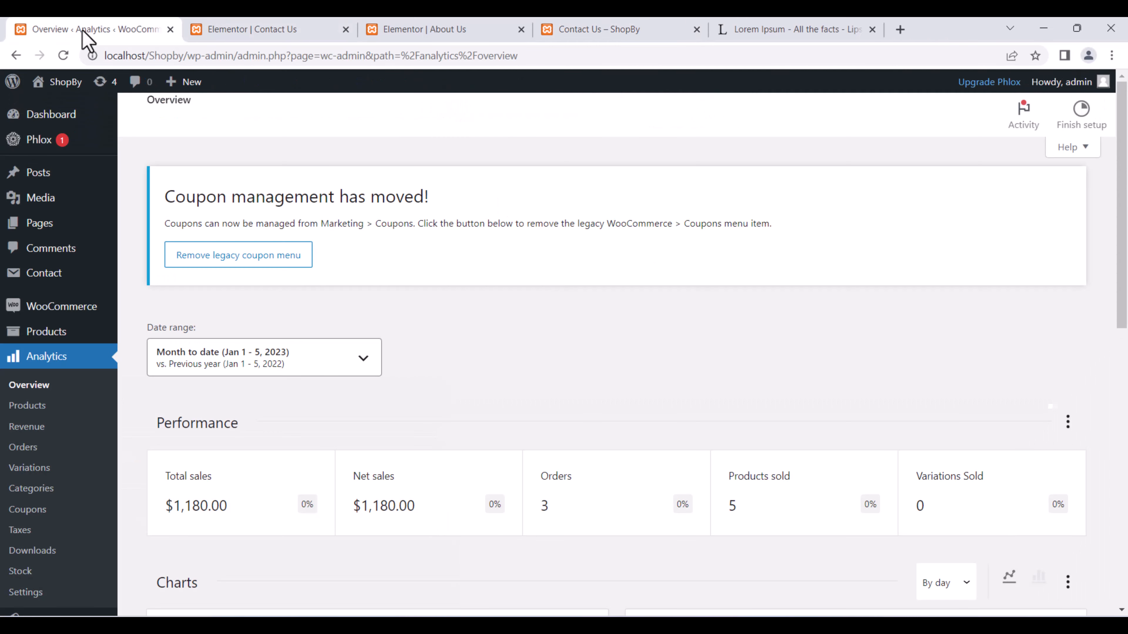
left_click(297, 28)
scroll(585, 415, "down", 4)
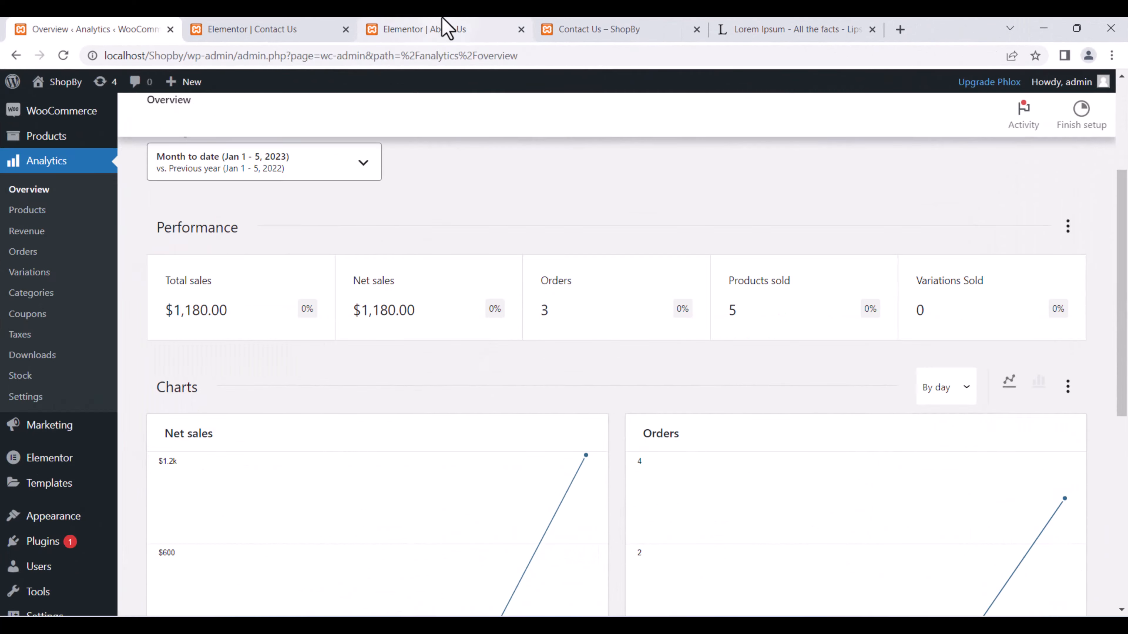
left_click(441, 27)
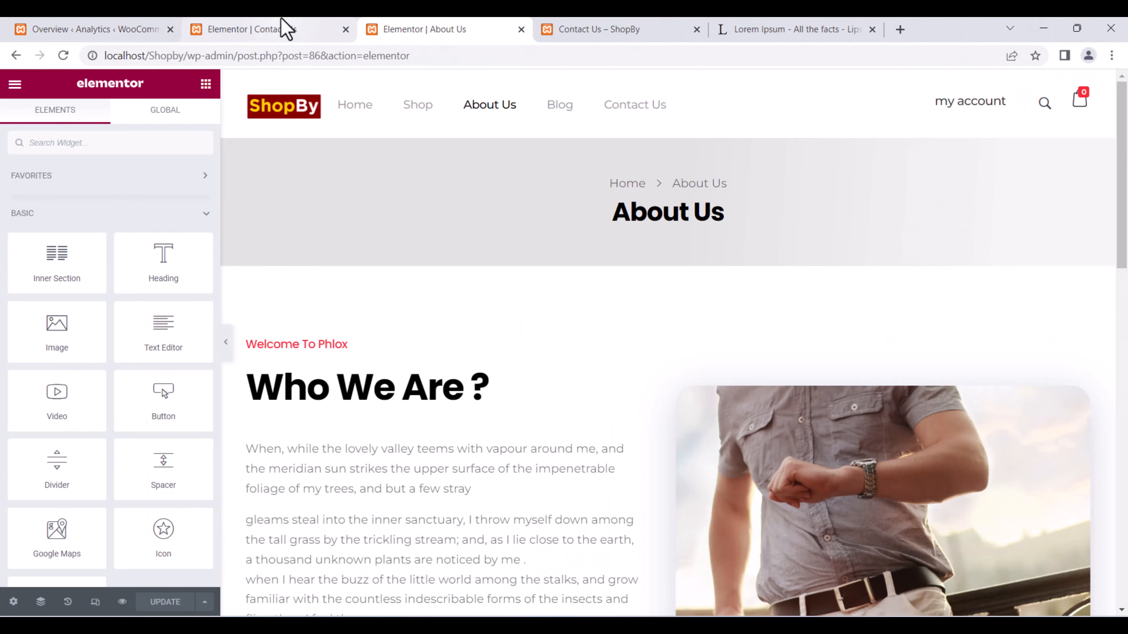
left_click(282, 27)
scroll(645, 94, "up", 2)
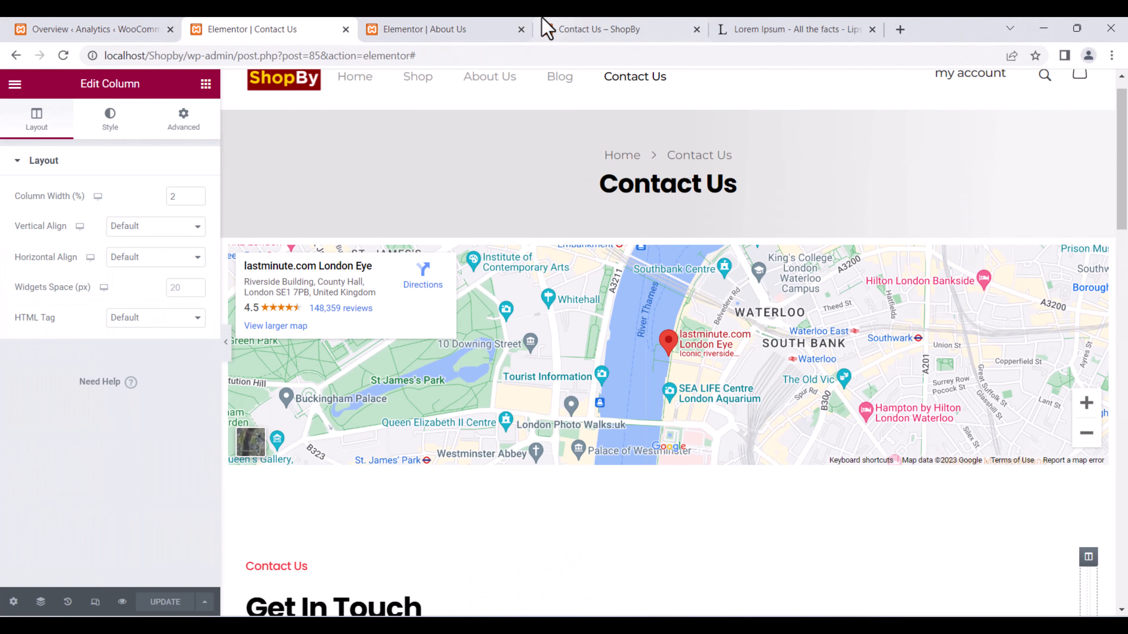
left_click(547, 27)
scroll(528, 166, "up", 5)
left_click(471, 28)
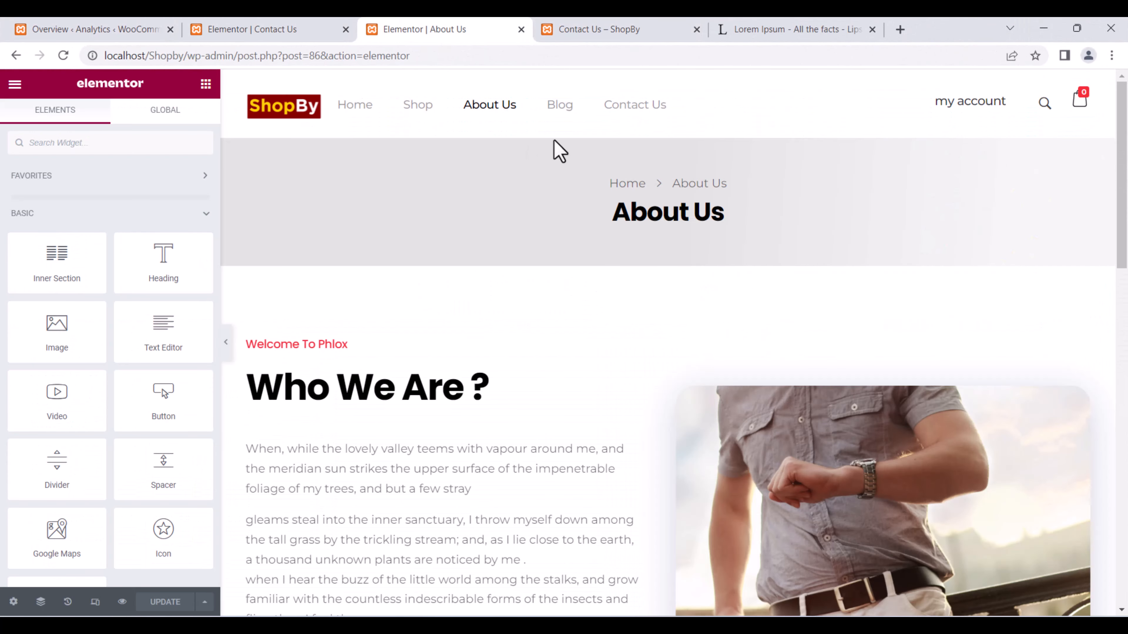
left_click(684, 30)
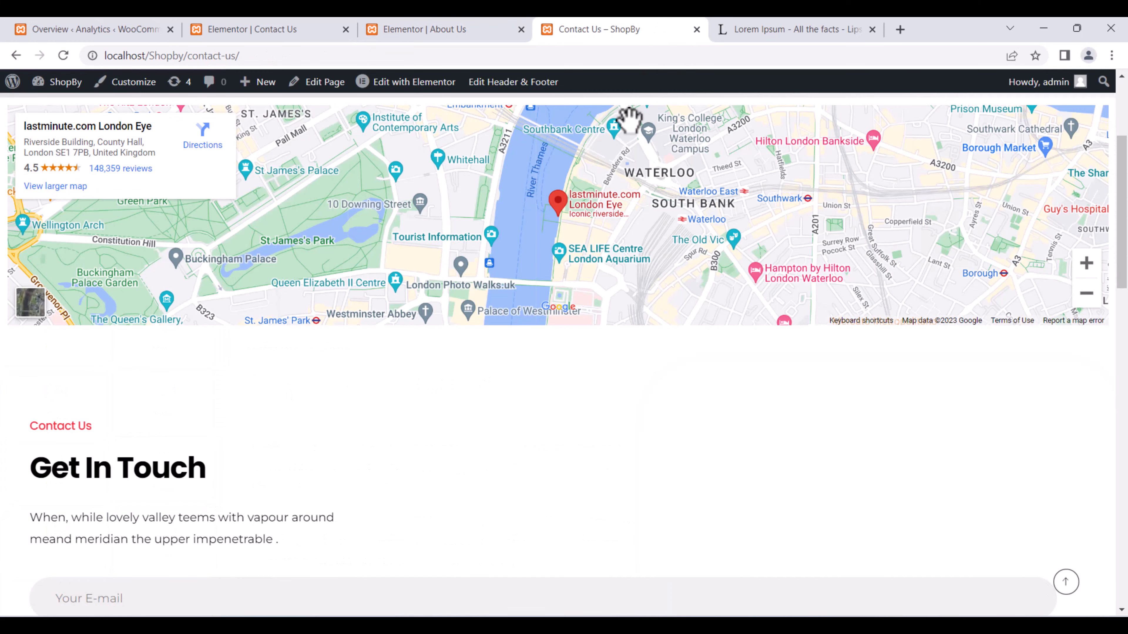
scroll(635, 146, "up", 5)
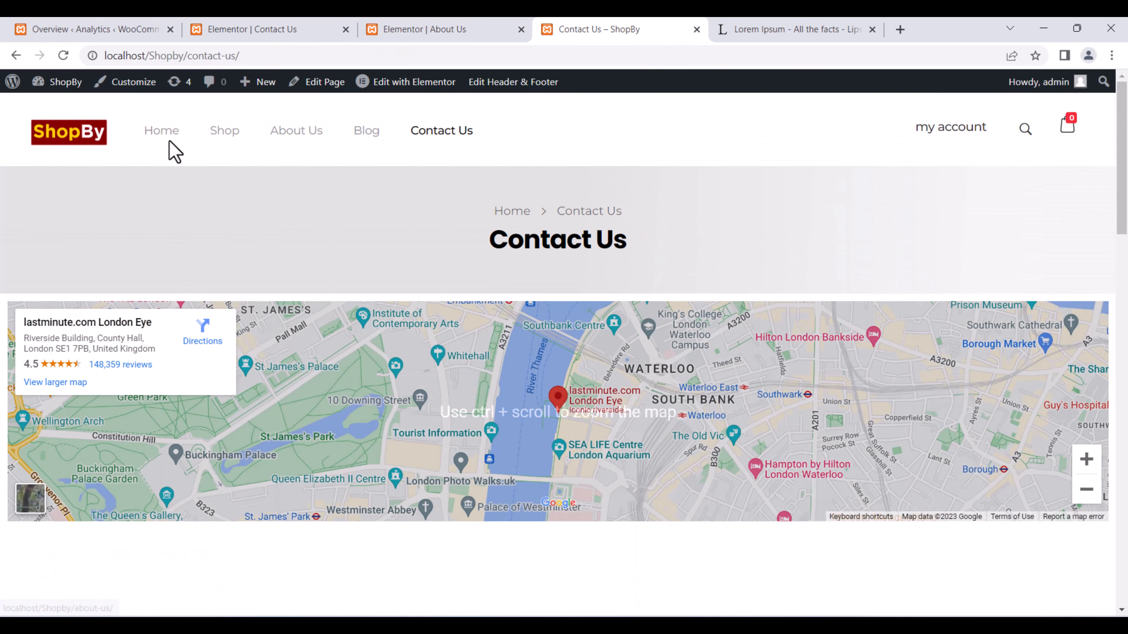
left_click(166, 129)
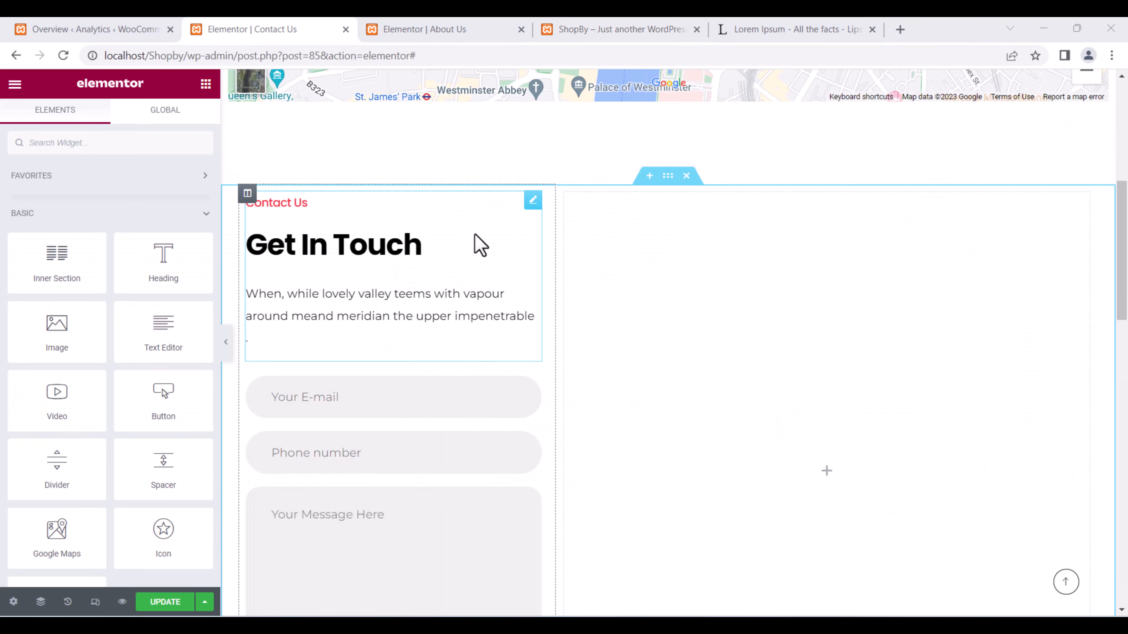
left_click(668, 248)
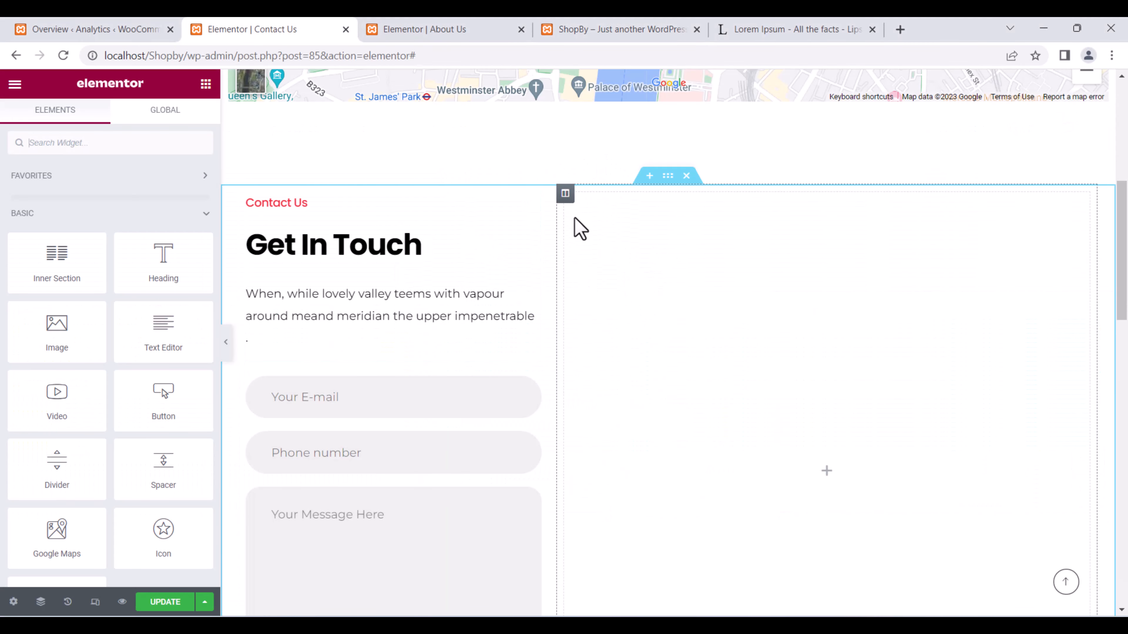
Delete the empty right-hand column through the Navigator so the form spans full width.
right_click(763, 291)
left_click(784, 499)
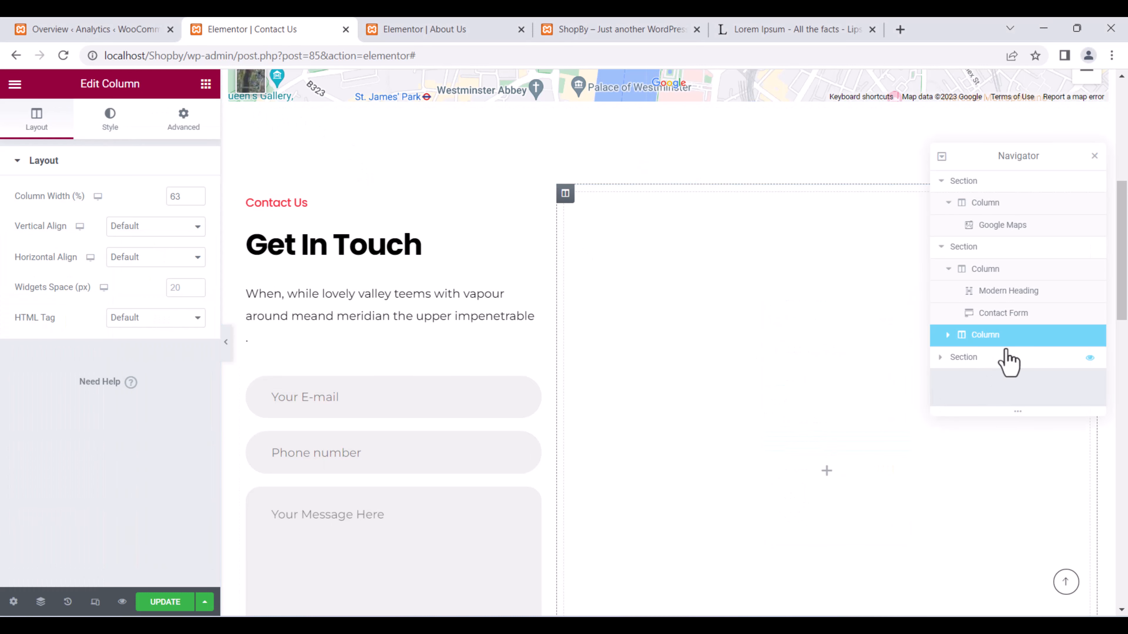
left_click(948, 335)
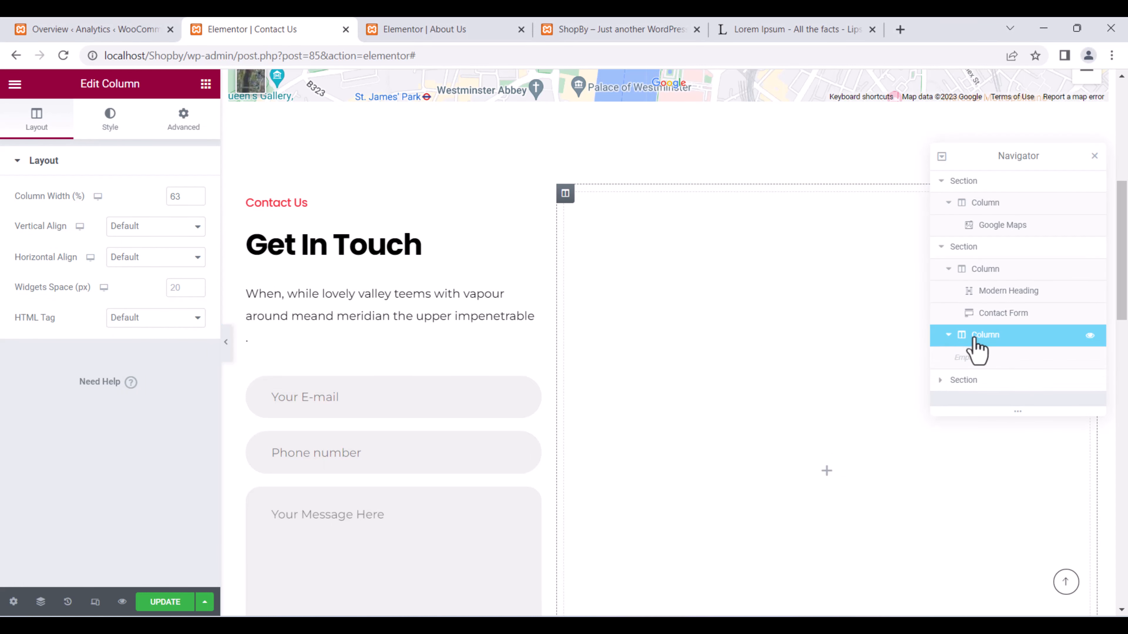
right_click(1002, 346)
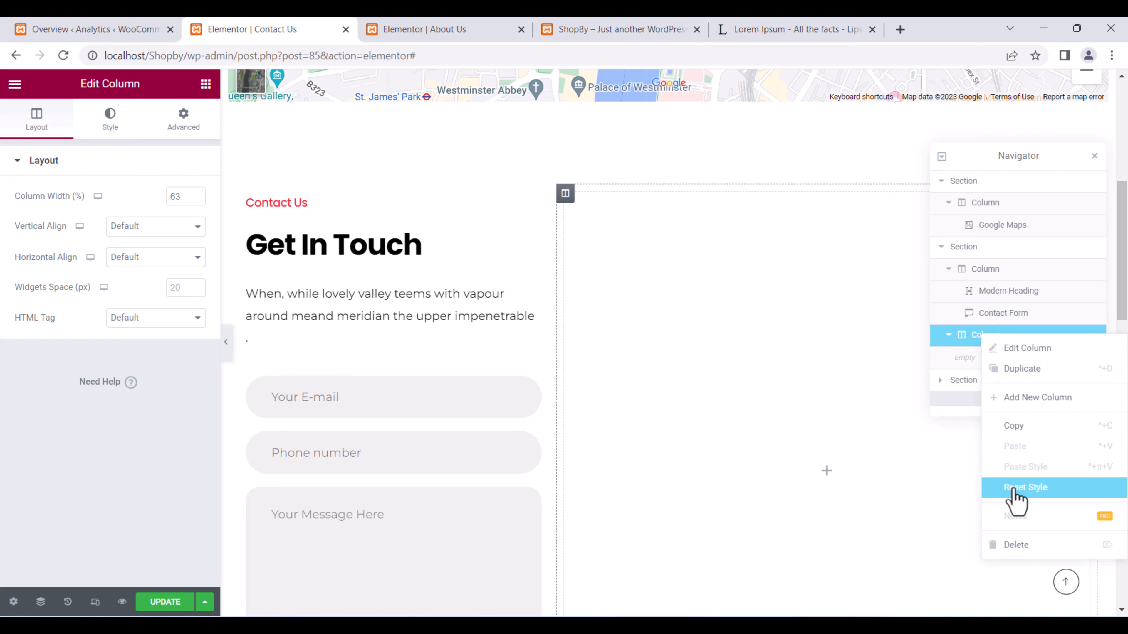
left_click(1021, 551)
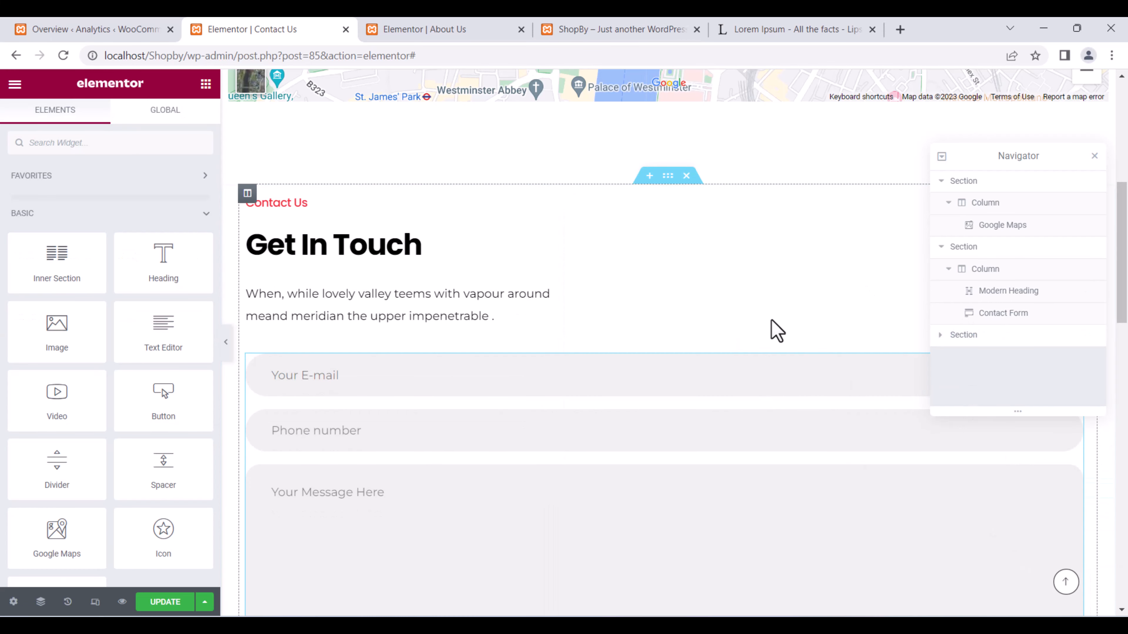
left_click(483, 28)
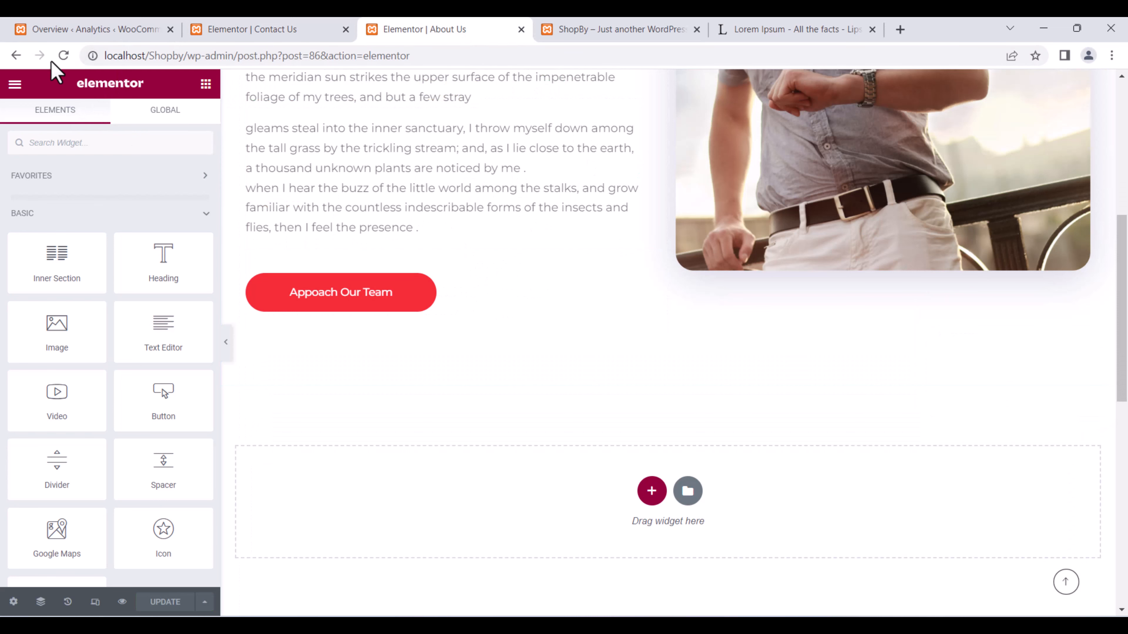
Reload the About Us editor and review the live About Us page.
left_click(63, 55)
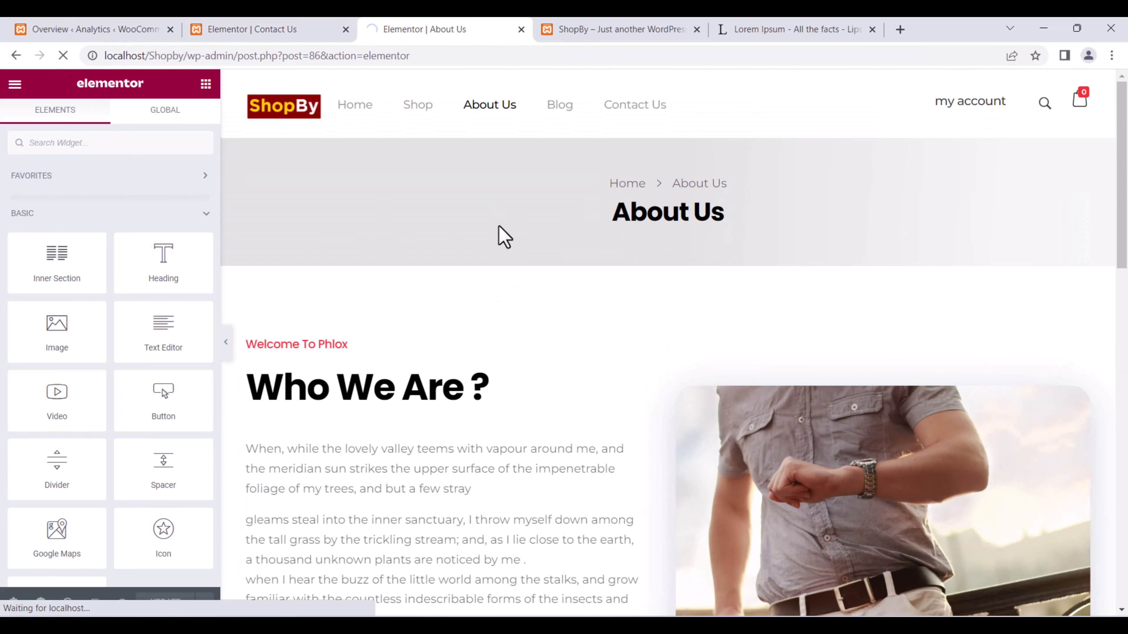
scroll(495, 235, "down", 9)
scroll(495, 235, "up", 3)
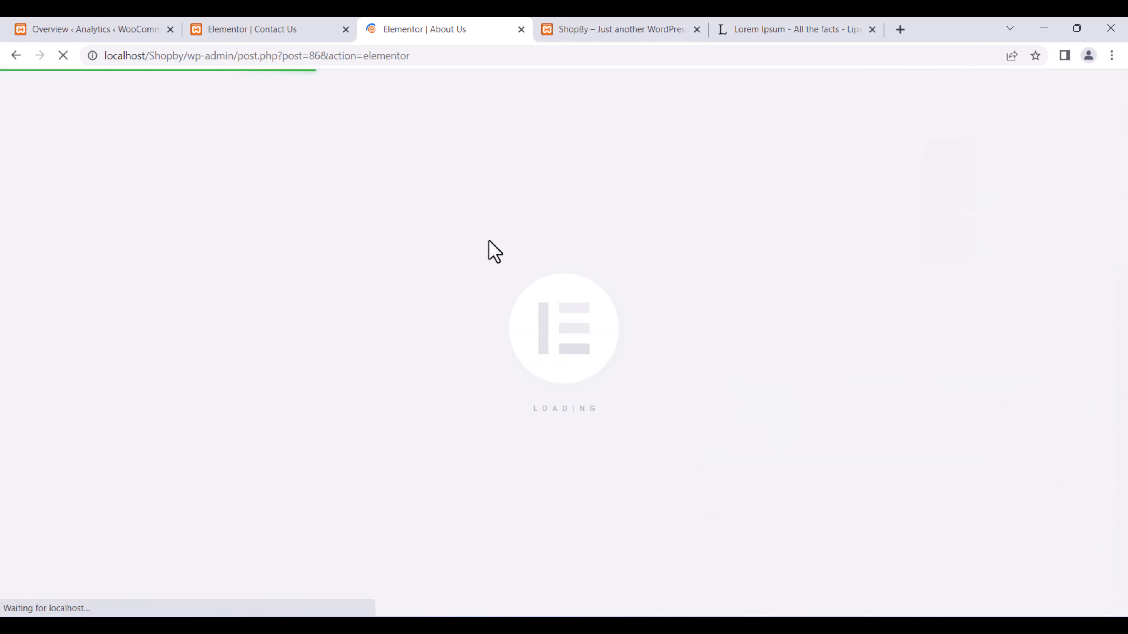
left_click(684, 20)
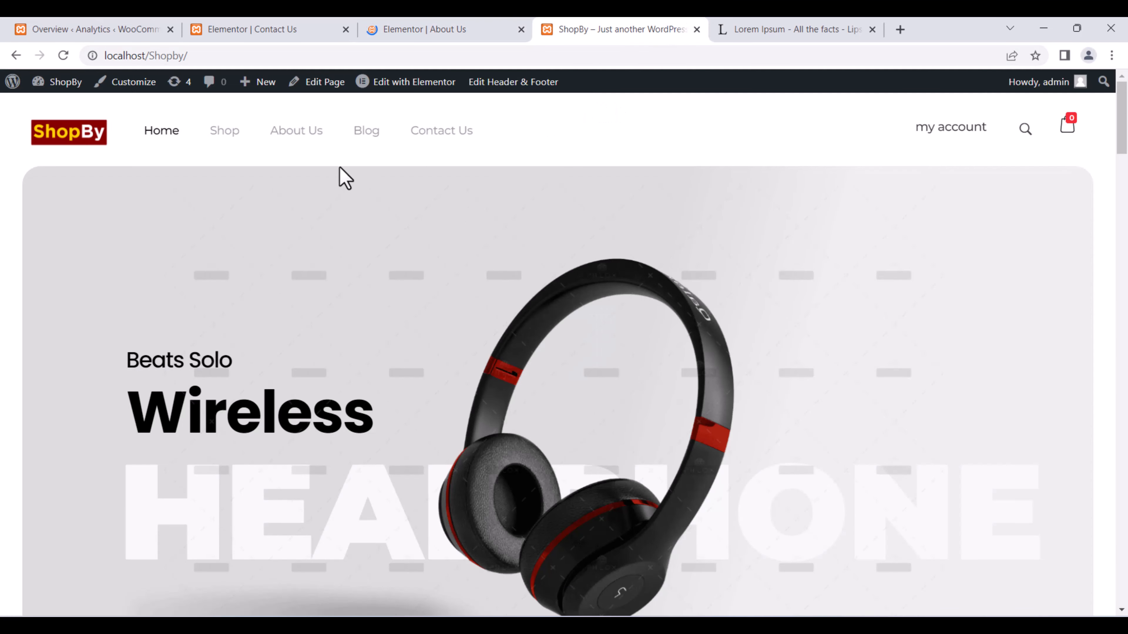
left_click(290, 132)
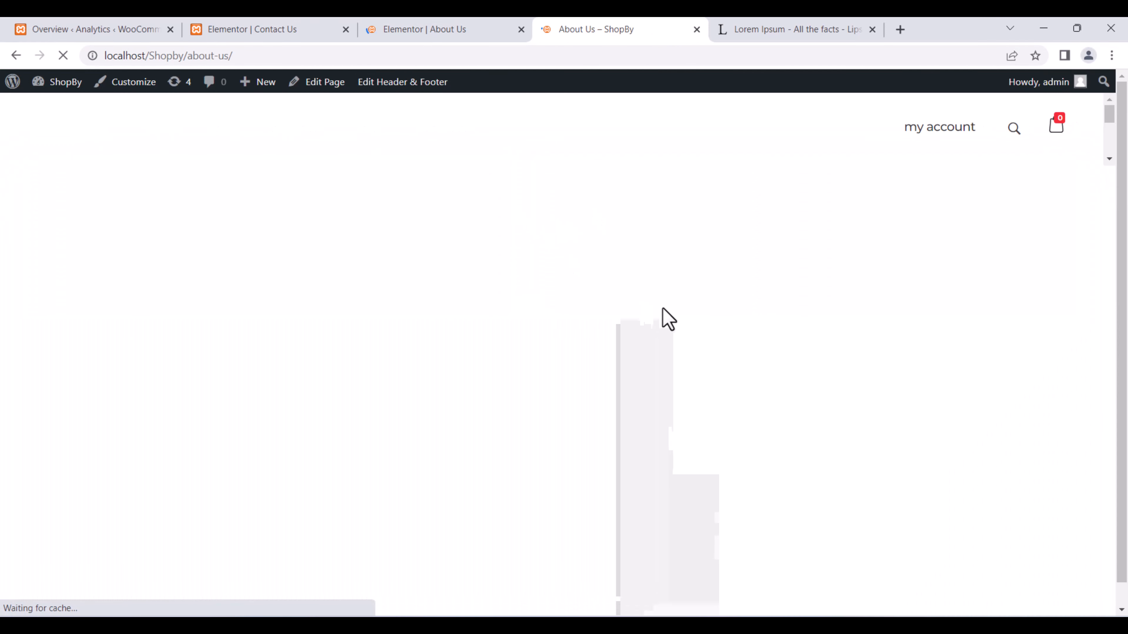
scroll(665, 279, "down", 15)
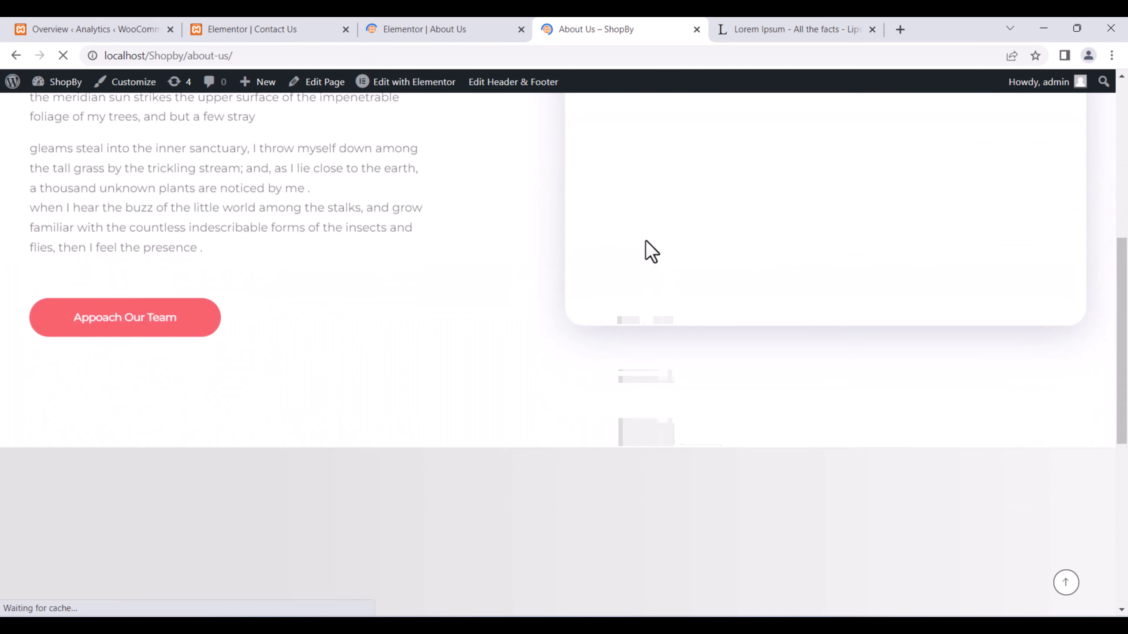
scroll(647, 240, "up", 10)
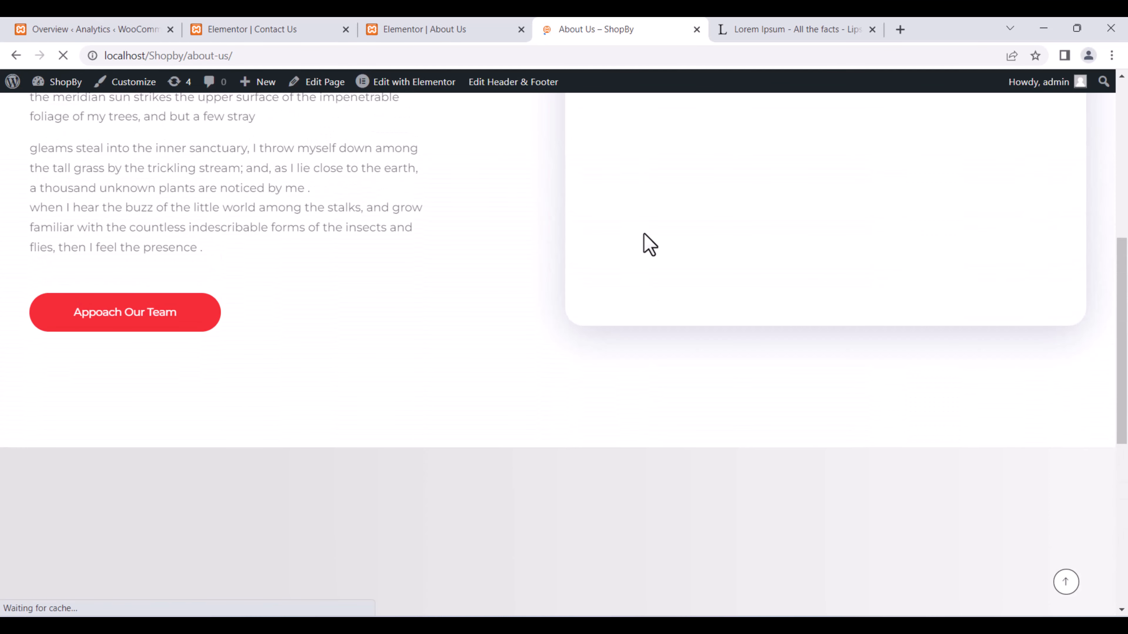
scroll(638, 235, "down", 1)
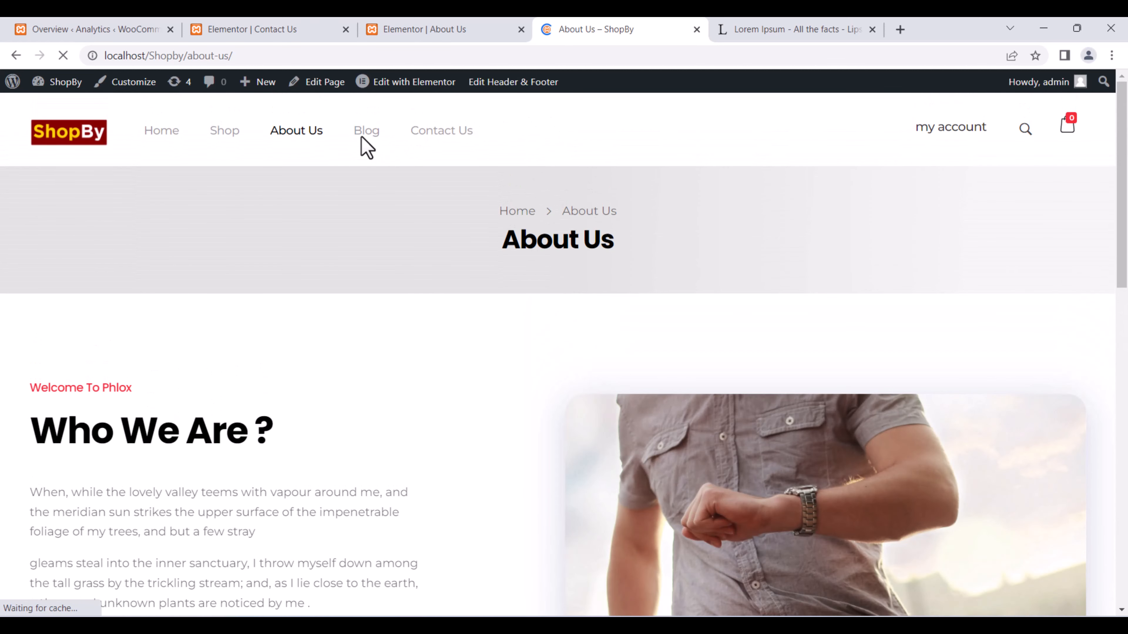
Review and reload the live Contact Us page, confirming the London Eye map above the full-width form.
left_click(428, 129)
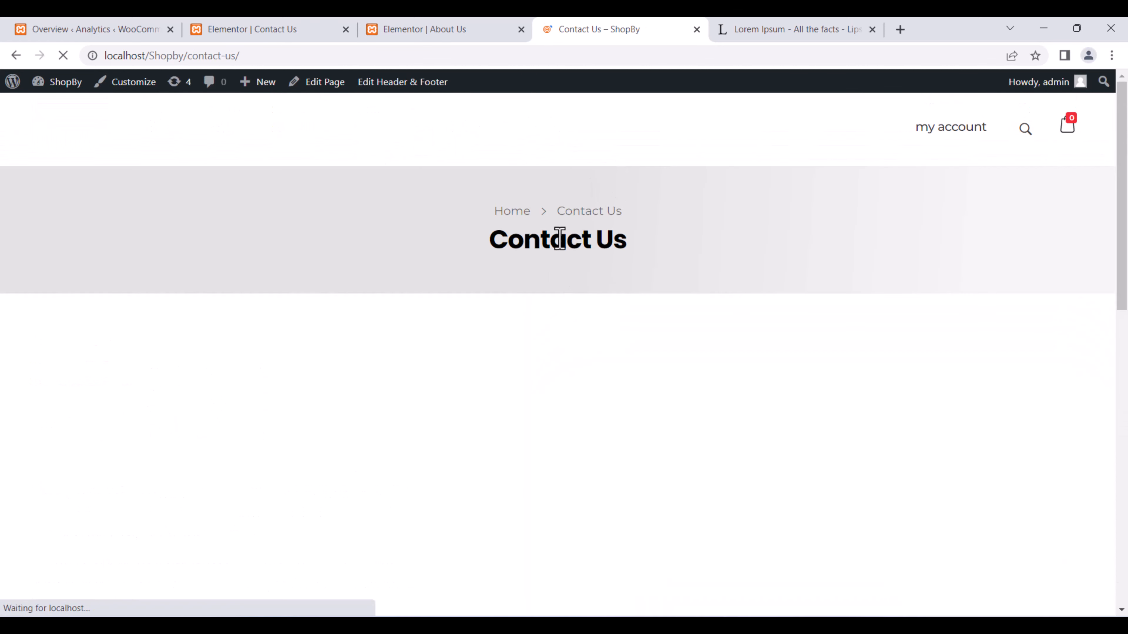
scroll(559, 244, "down", 3)
scroll(556, 242, "down", 1)
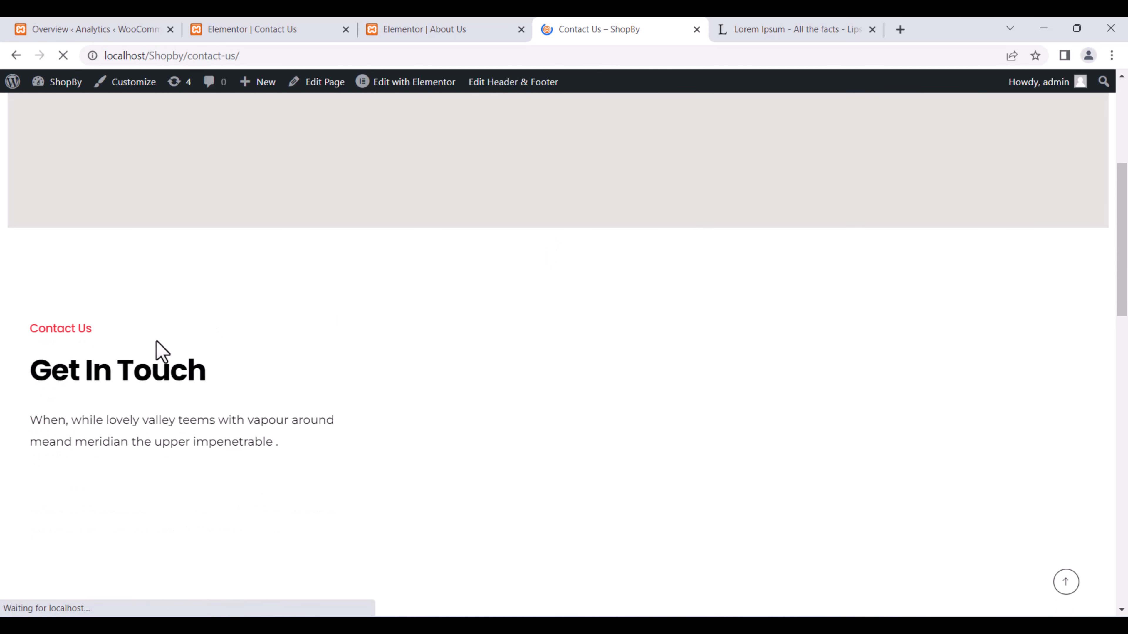
scroll(484, 345, "down", 3)
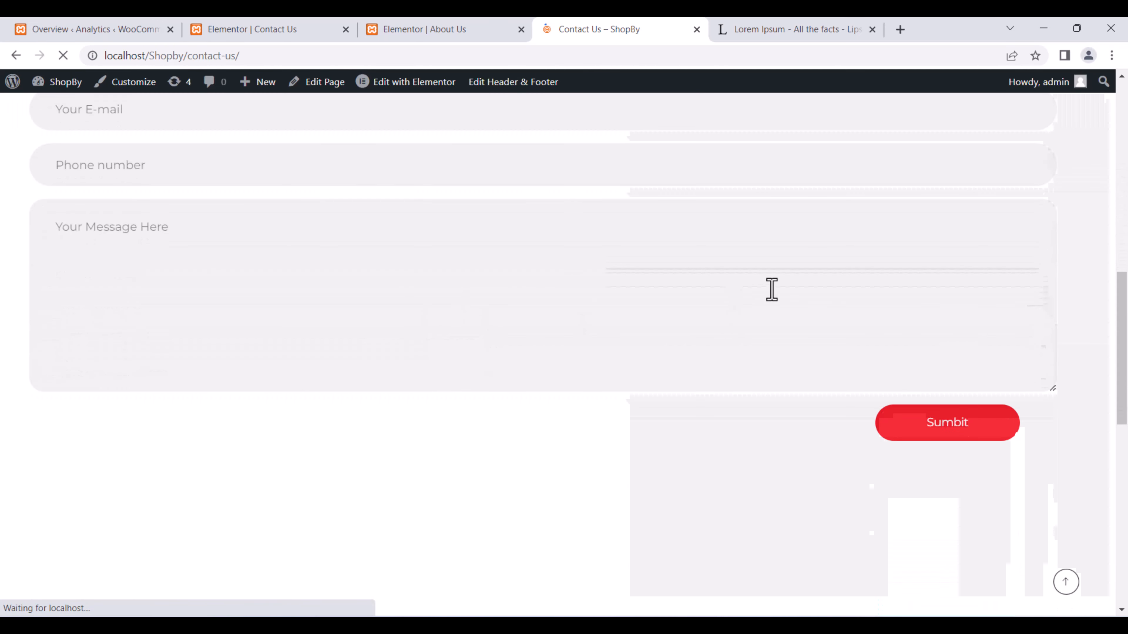
scroll(485, 327, "up", 3)
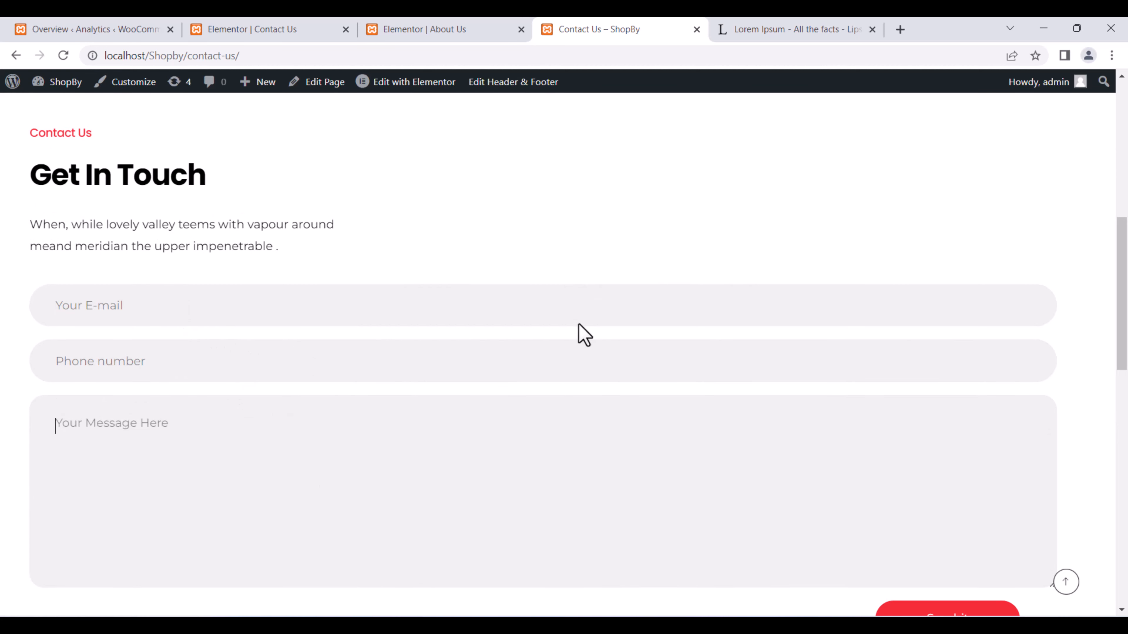
scroll(585, 336, "down", 5)
scroll(578, 358, "up", 6)
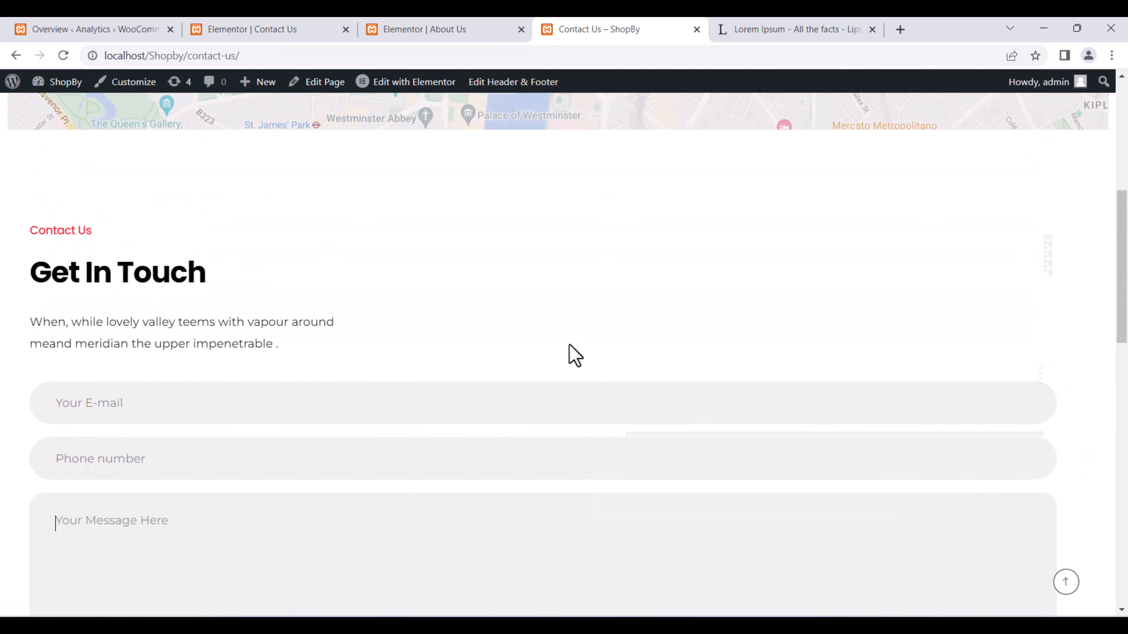
scroll(755, 200, "up", 6)
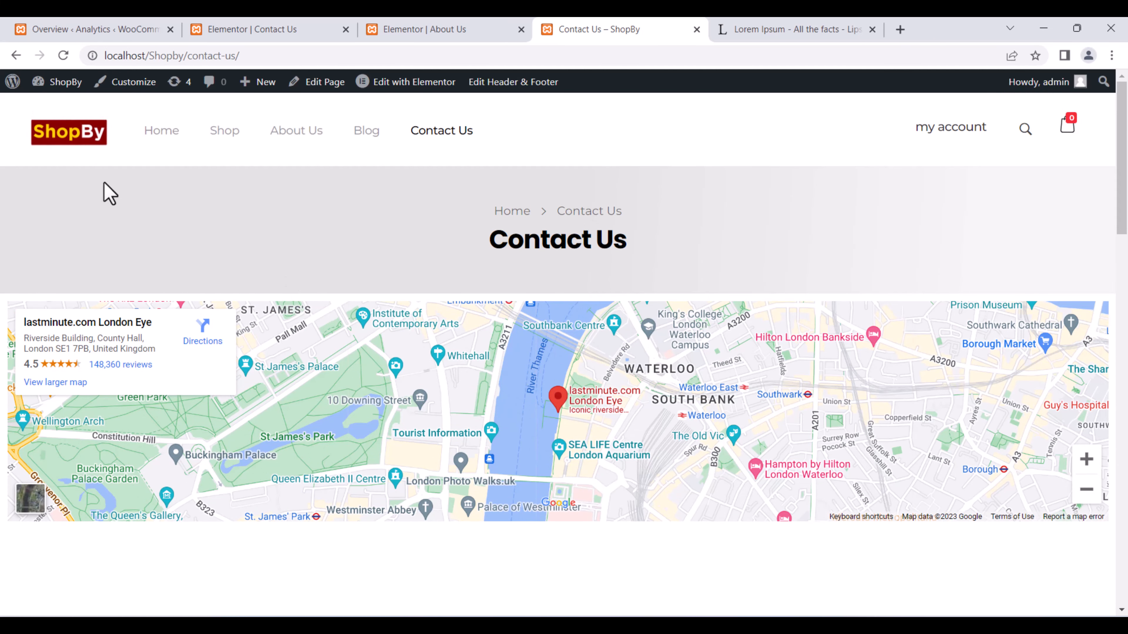
left_click(65, 55)
scroll(636, 268, "down", 6)
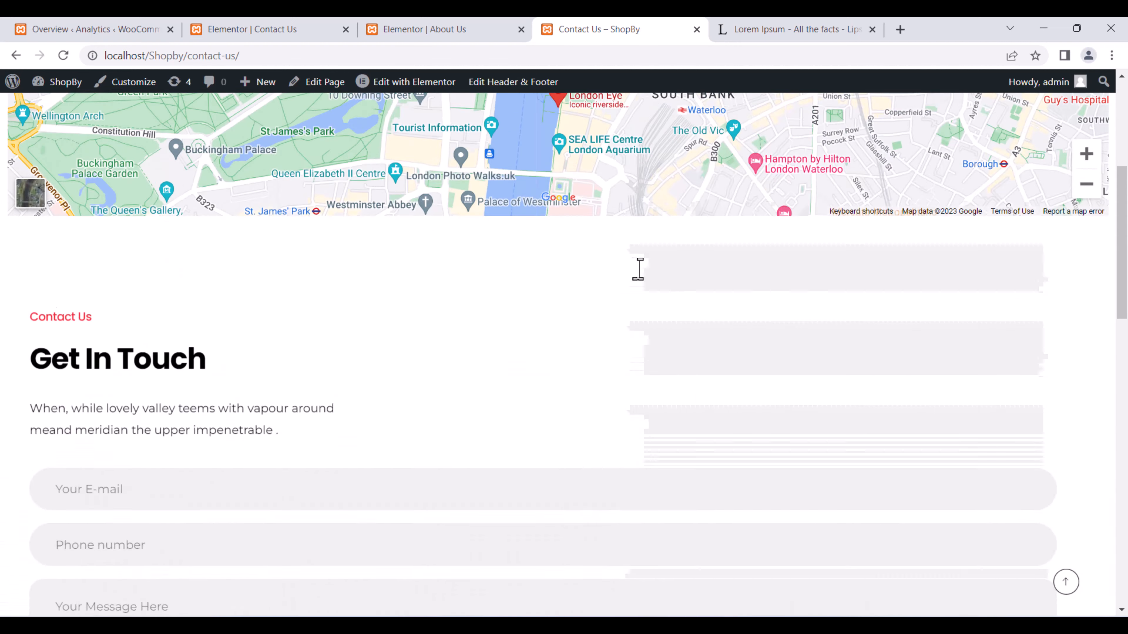
scroll(638, 269, "up", 2)
left_click(475, 27)
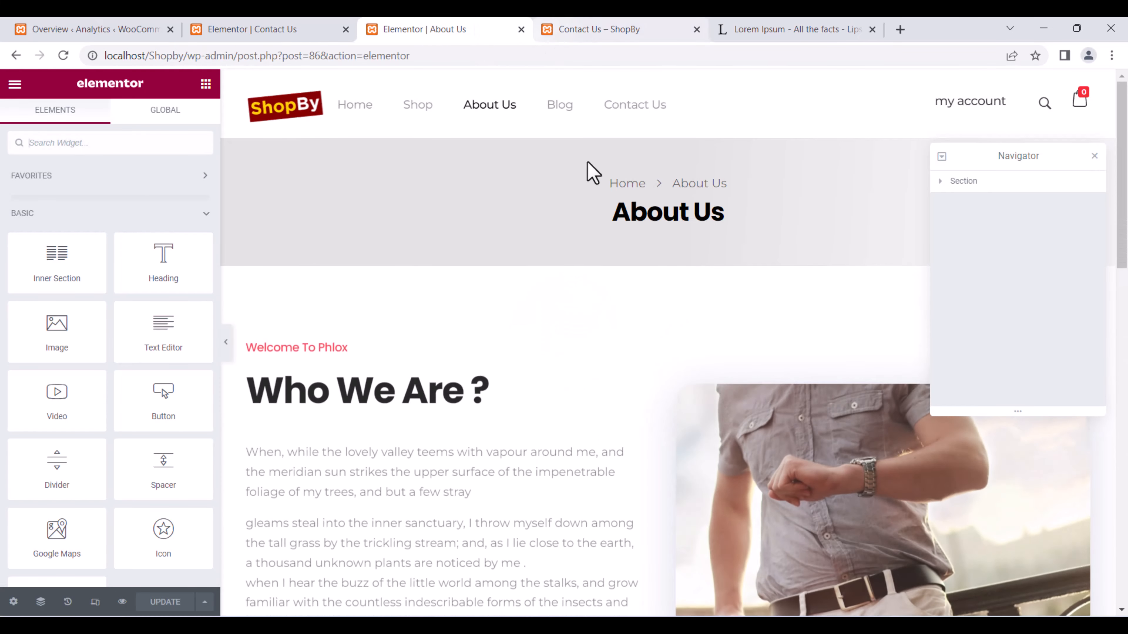
Move between the open tabs and return to the Elementor editor for the Contact Us page.
left_click(772, 28)
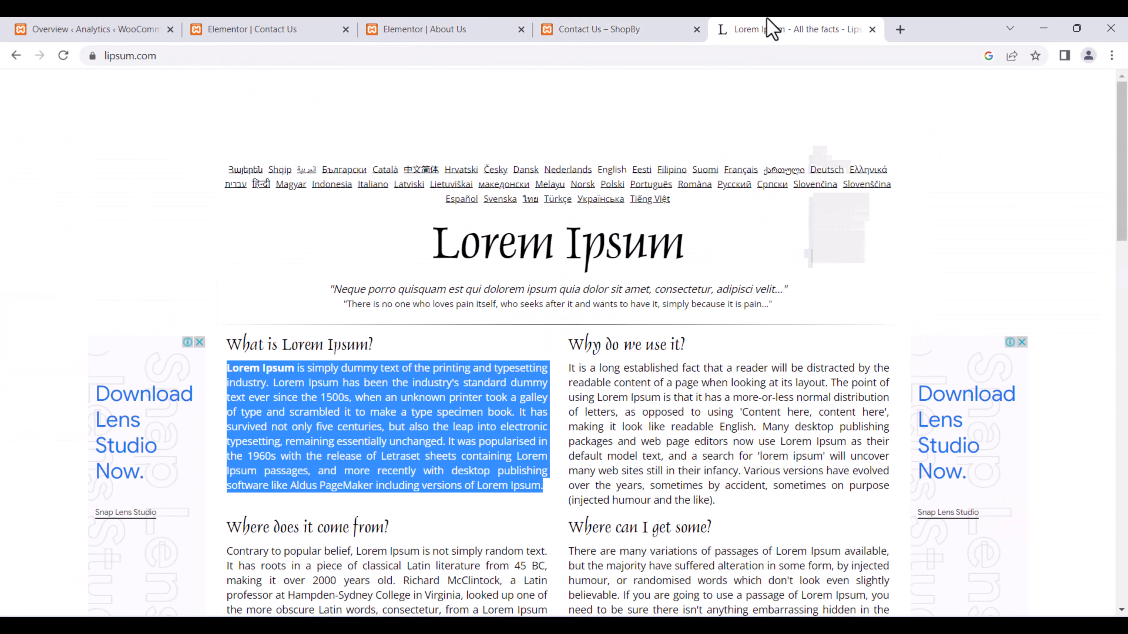
left_click(662, 23)
scroll(703, 229, "up", 4)
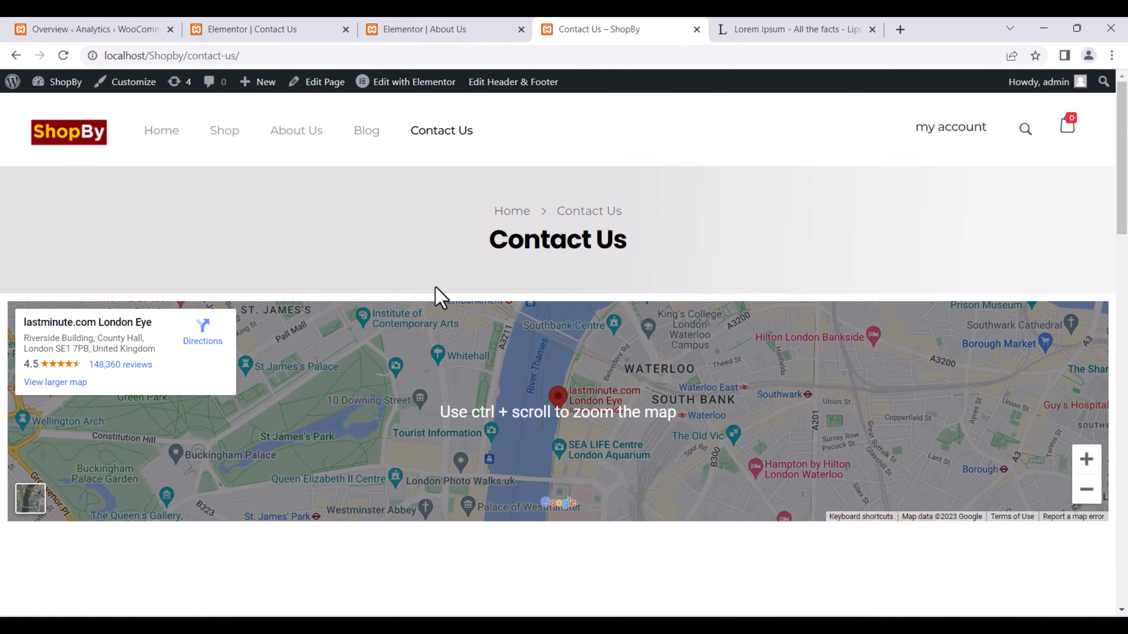
scroll(612, 310, "down", 8)
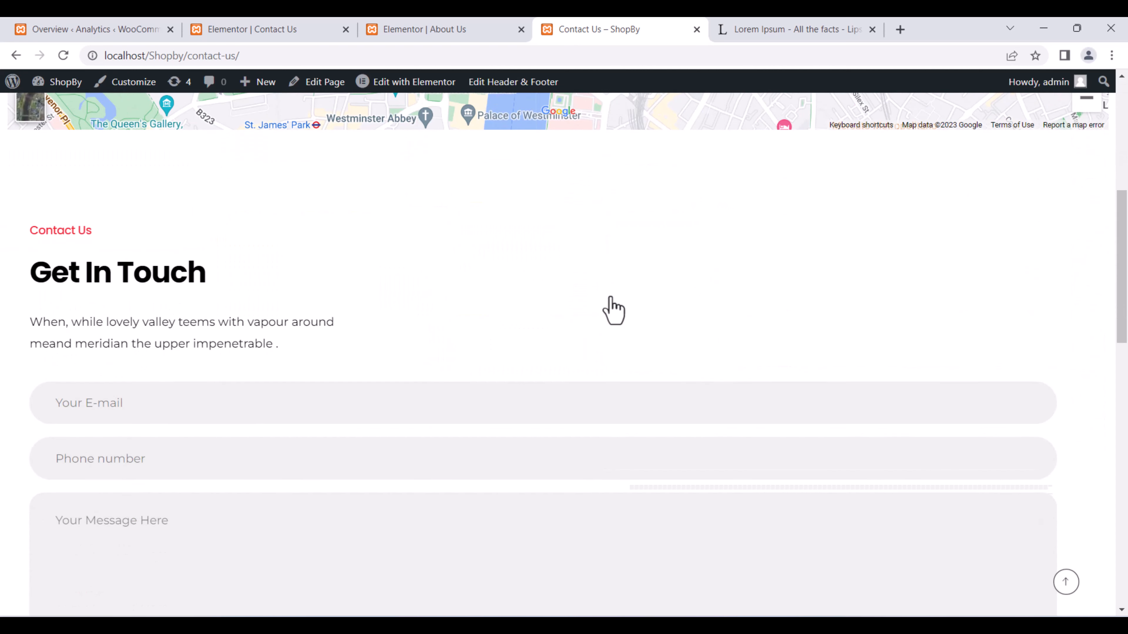
left_click(464, 30)
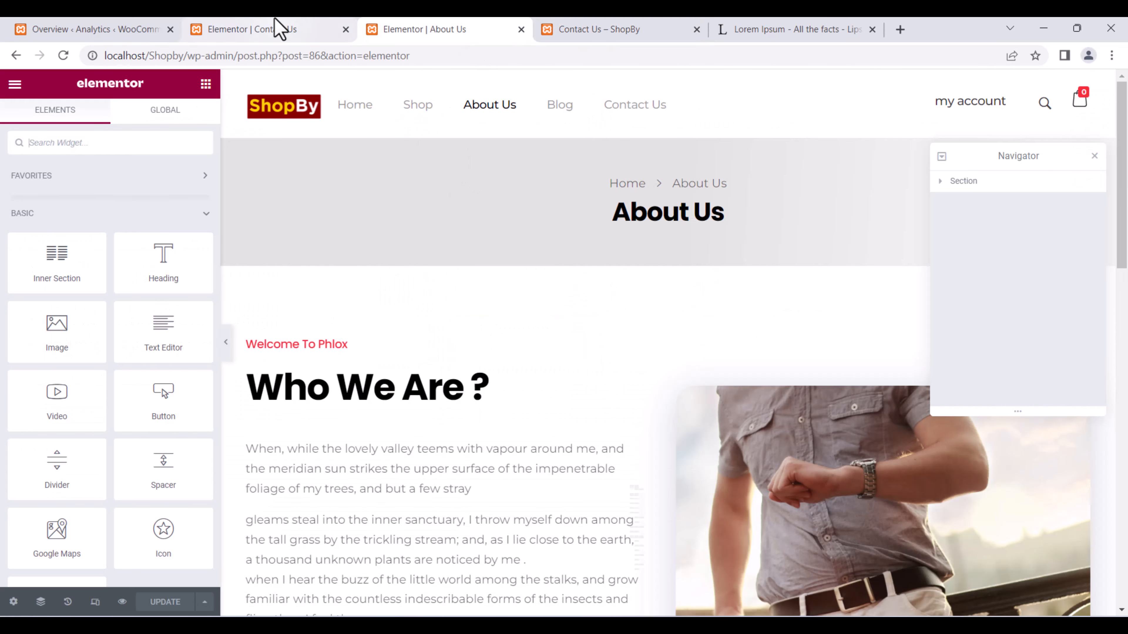
left_click(275, 29)
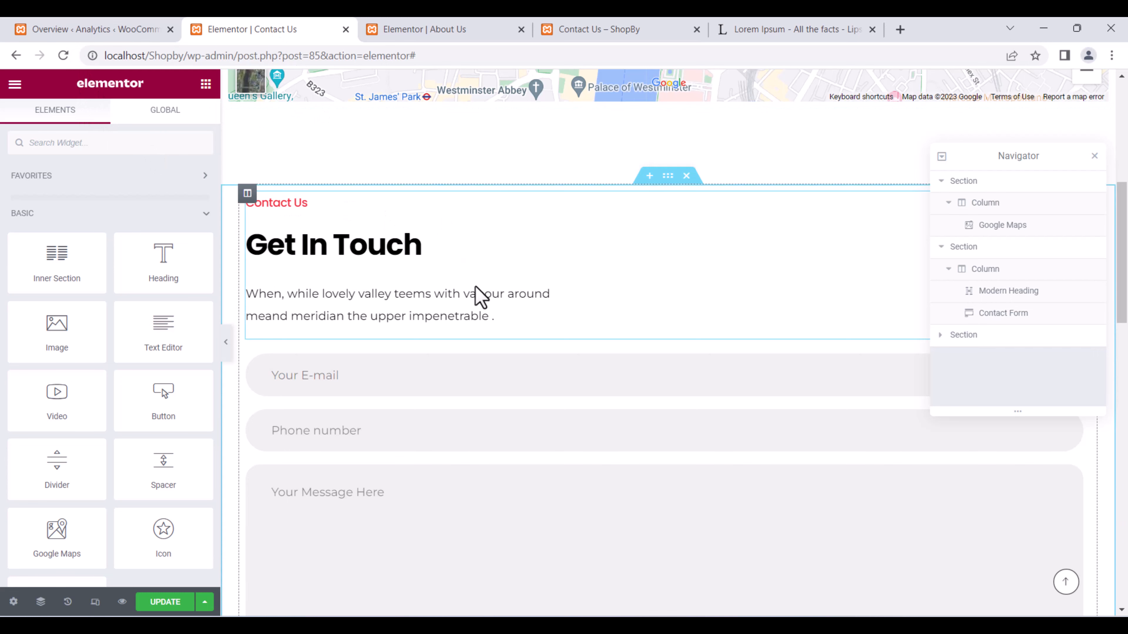
Close the navigator and add an empty section above the Get In Touch heading.
scroll(795, 248, "up", 8)
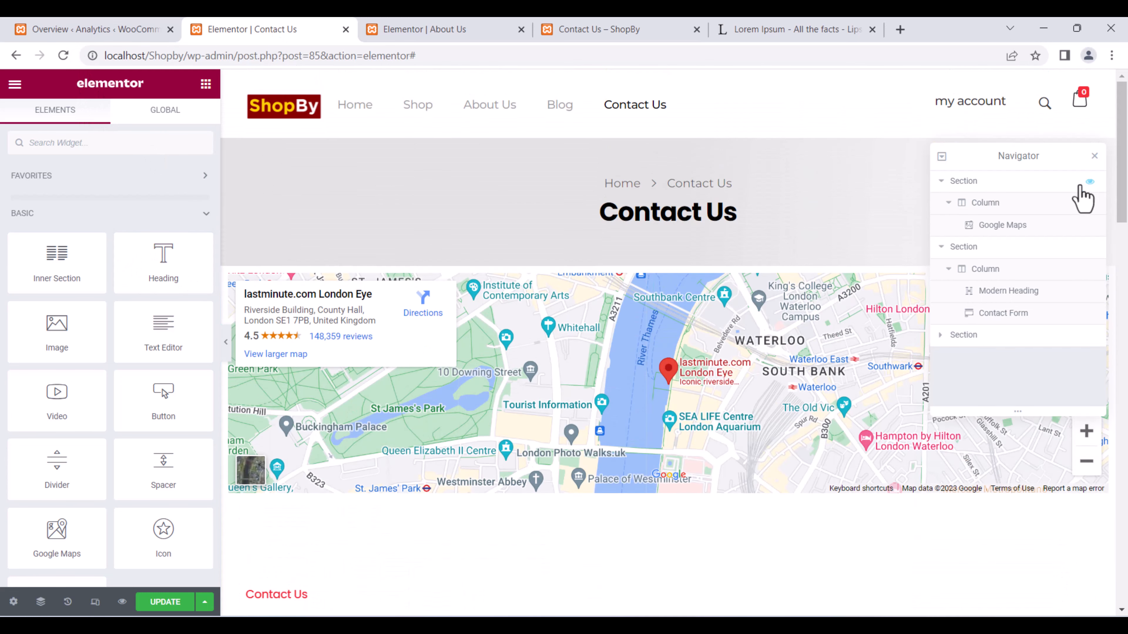
left_click(1094, 158)
scroll(684, 294, "down", 4)
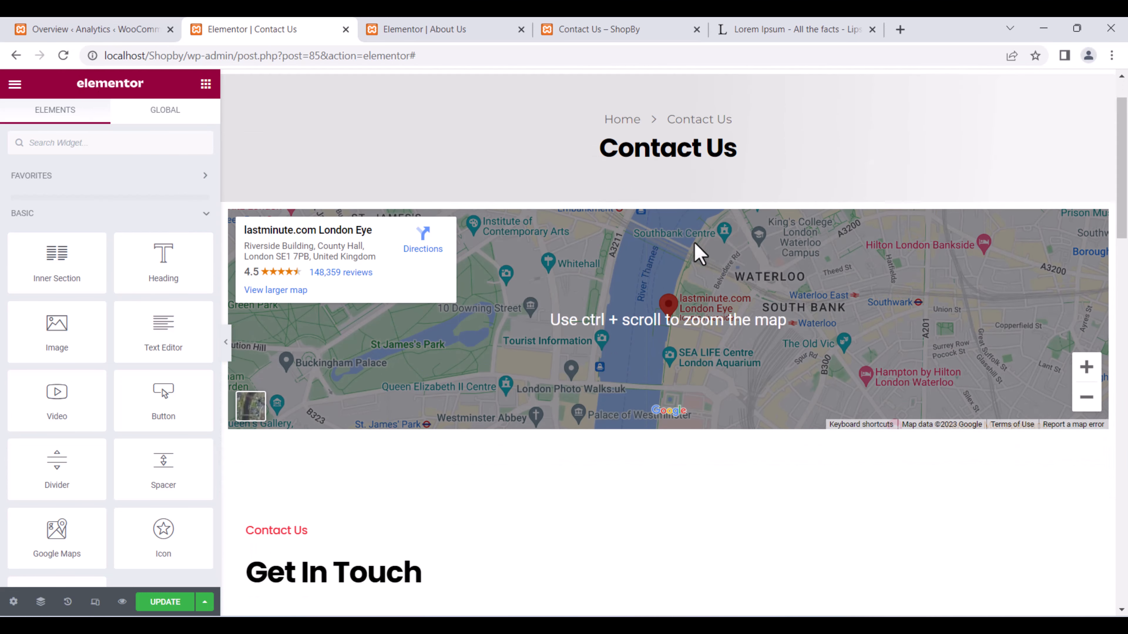
scroll(566, 360, "down", 15)
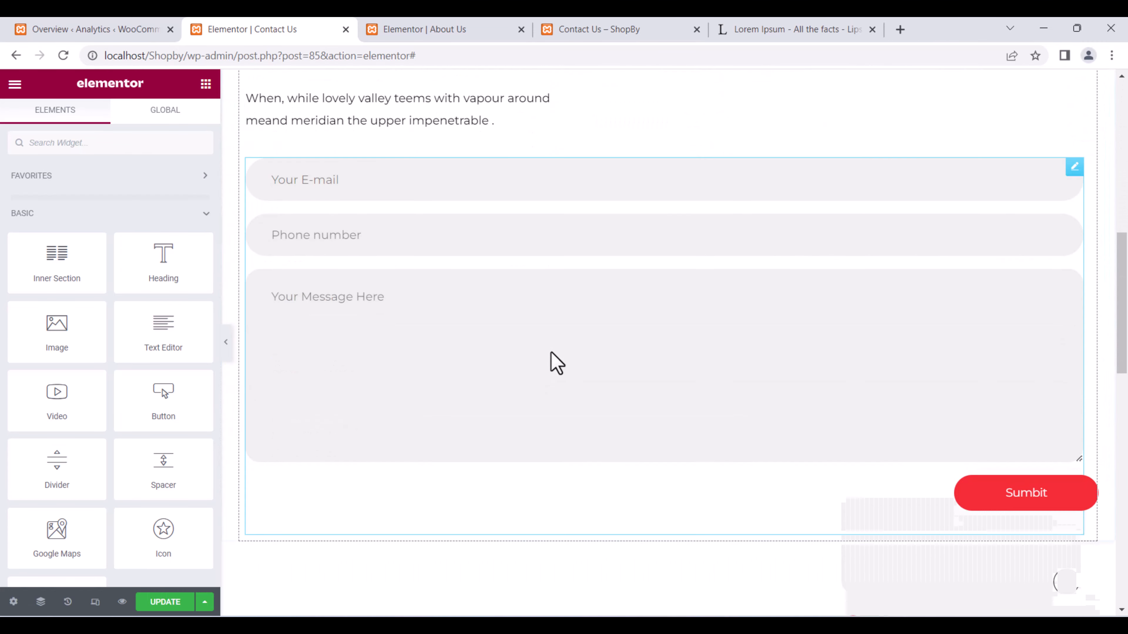
scroll(707, 297, "up", 14)
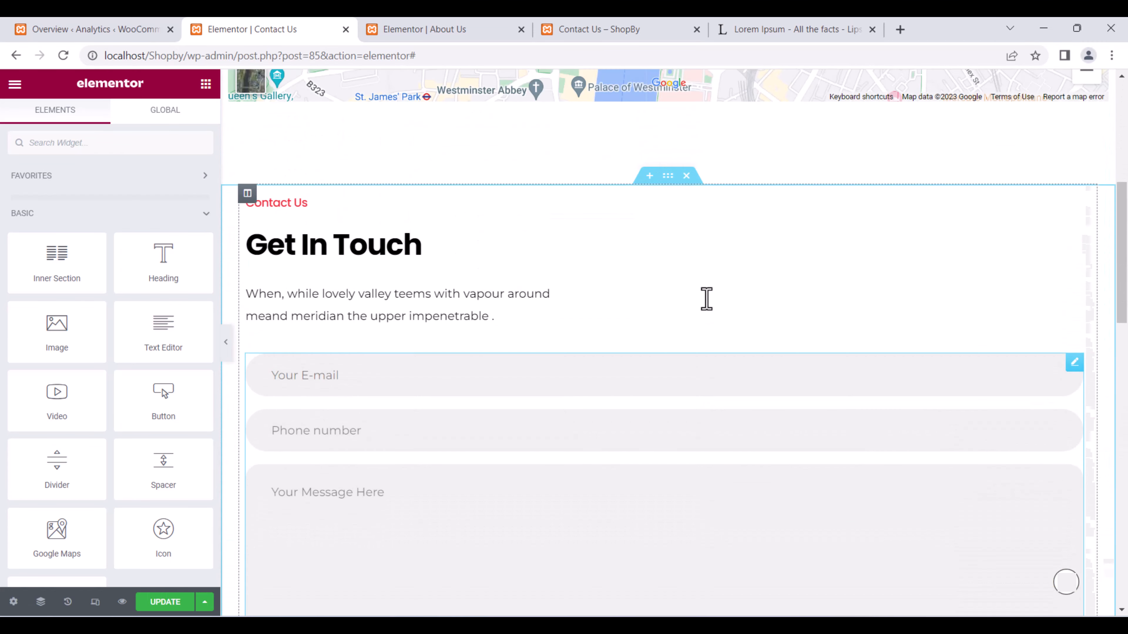
scroll(662, 212, "up", 4)
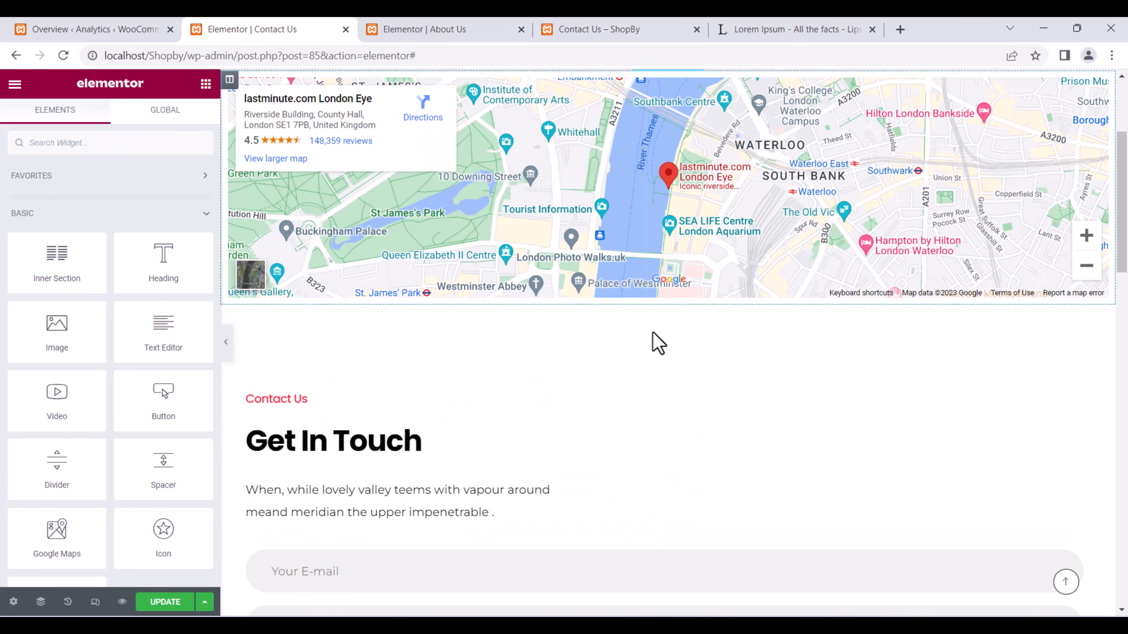
left_click(688, 415)
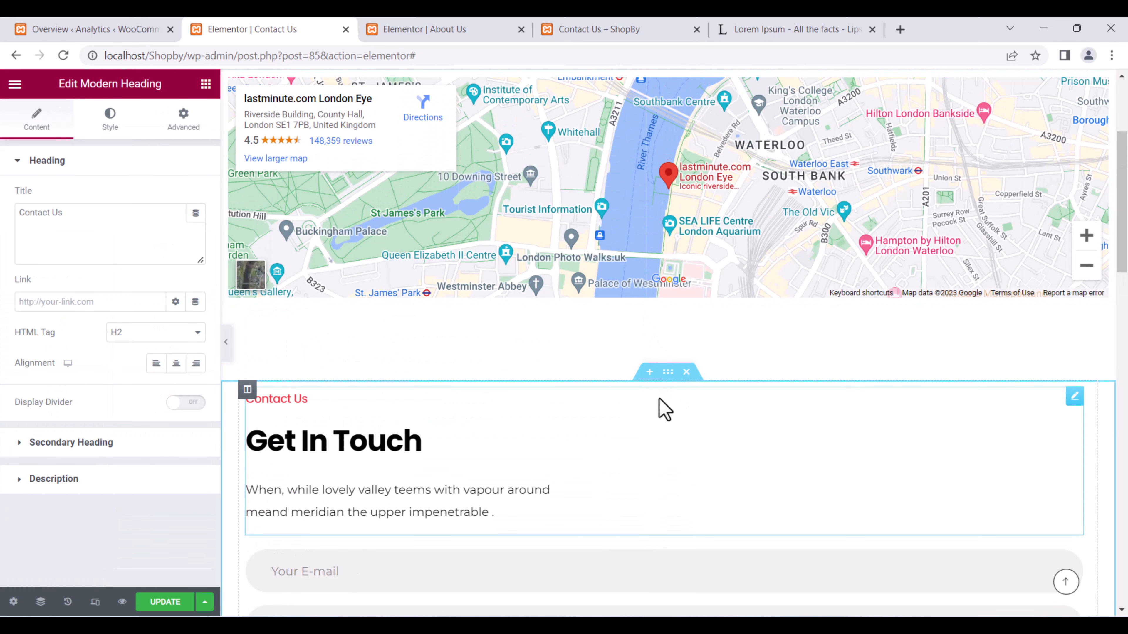
left_click(649, 373)
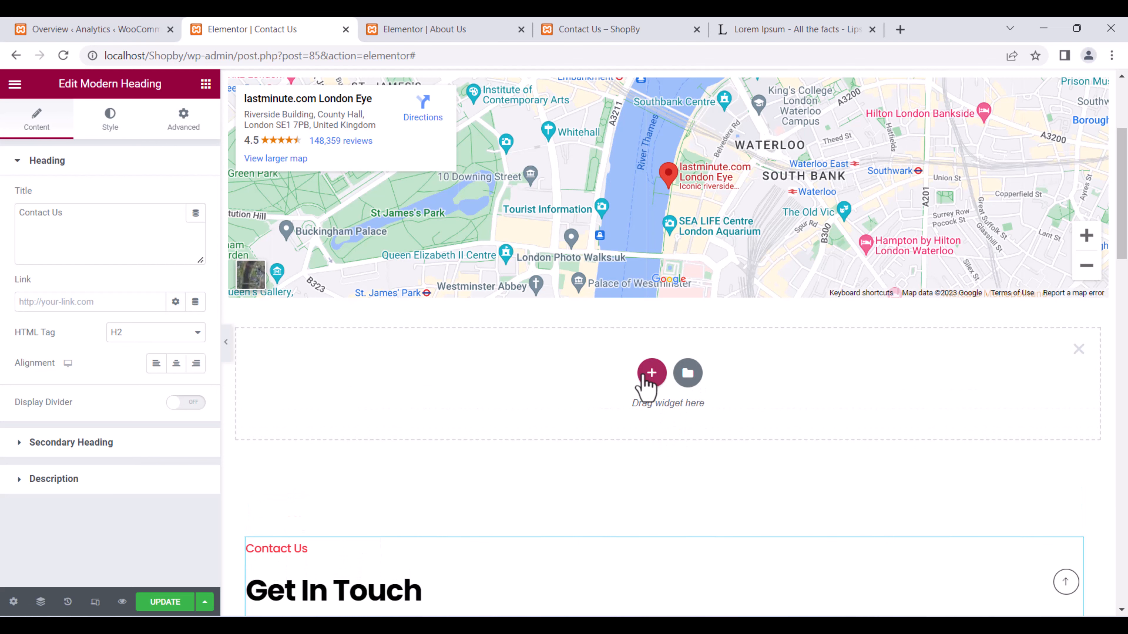
Browse the template library and try a column layout, then discard the empty section.
left_click(688, 374)
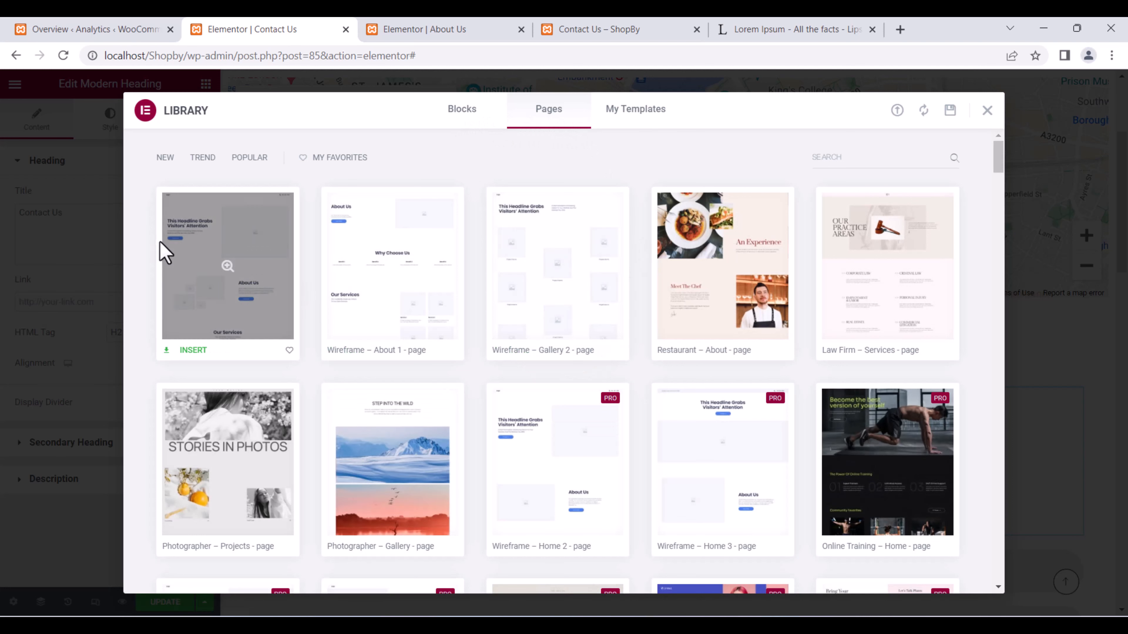
scroll(547, 320, "down", 5)
scroll(536, 302, "up", 5)
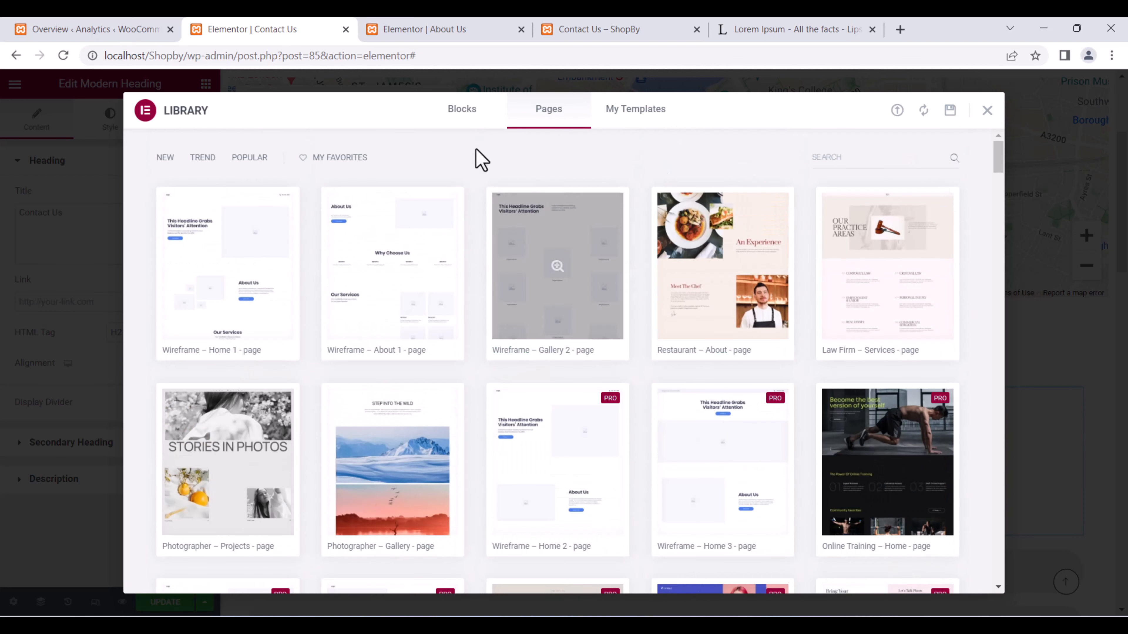
left_click(987, 111)
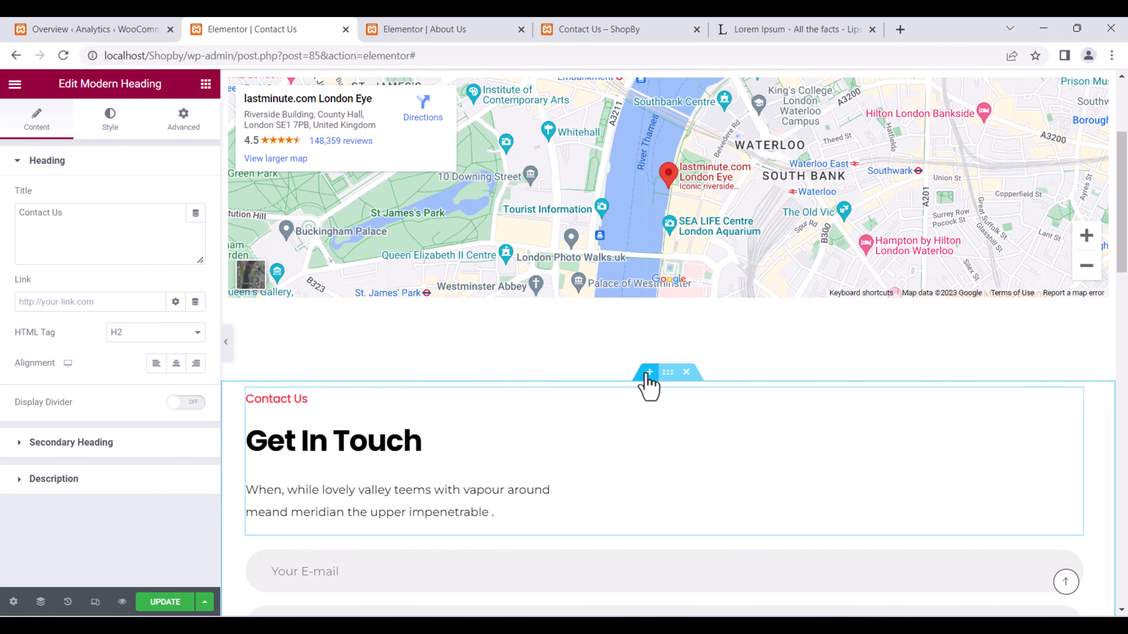
left_click(649, 390)
left_click(652, 376)
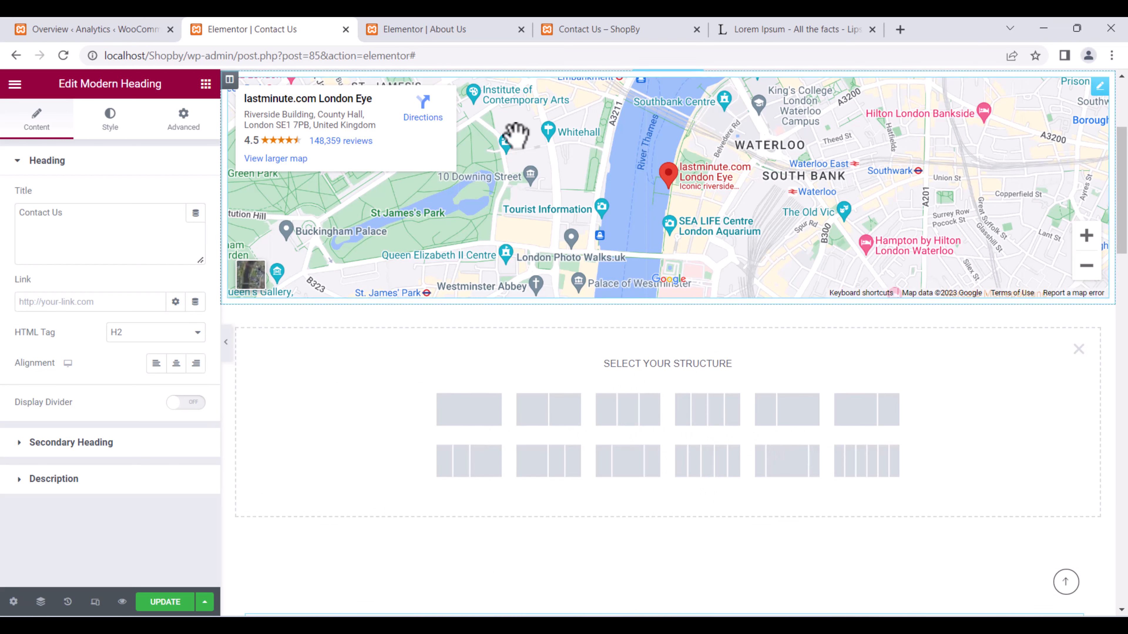
left_click(1079, 350)
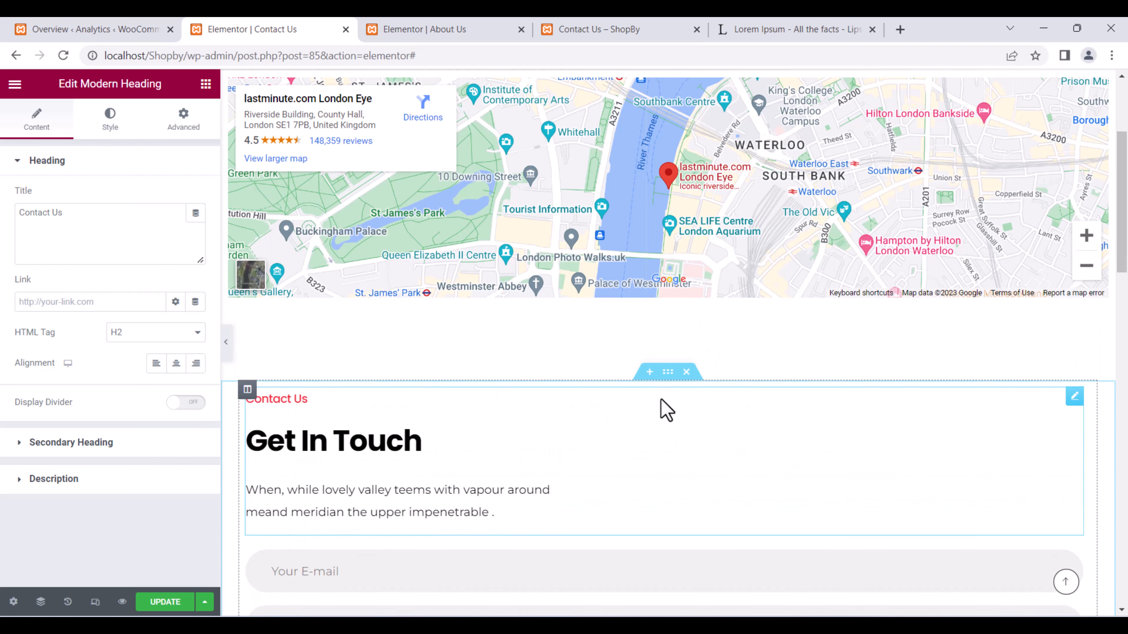
Choose the Law Firm – Services page template and begin connecting a template library account.
left_click(652, 377)
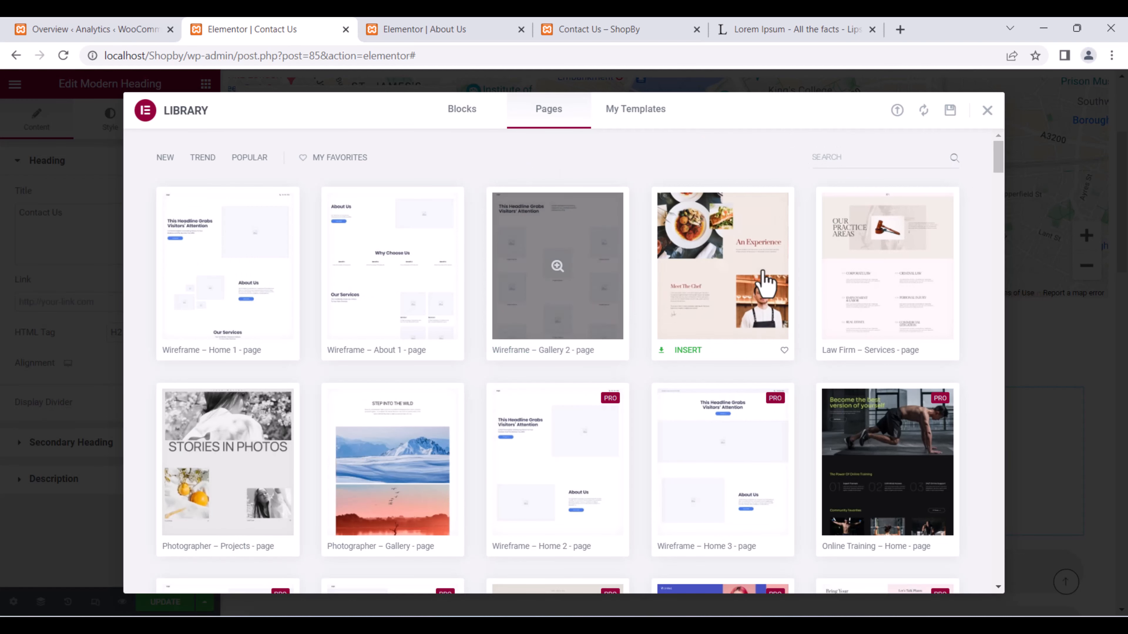
left_click(857, 267)
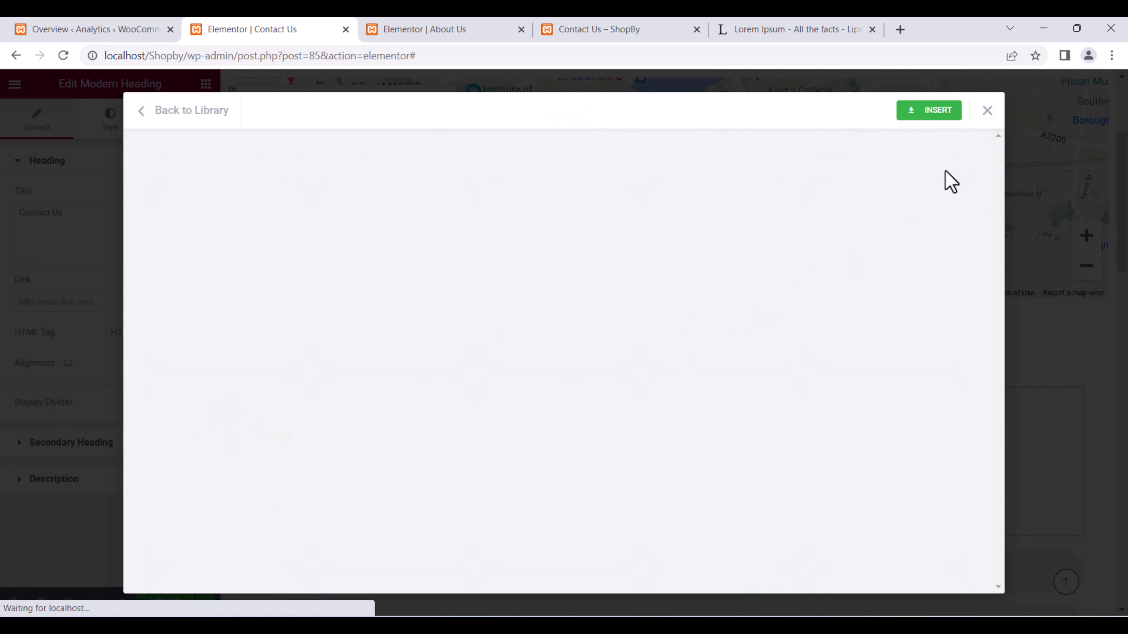
left_click(934, 112)
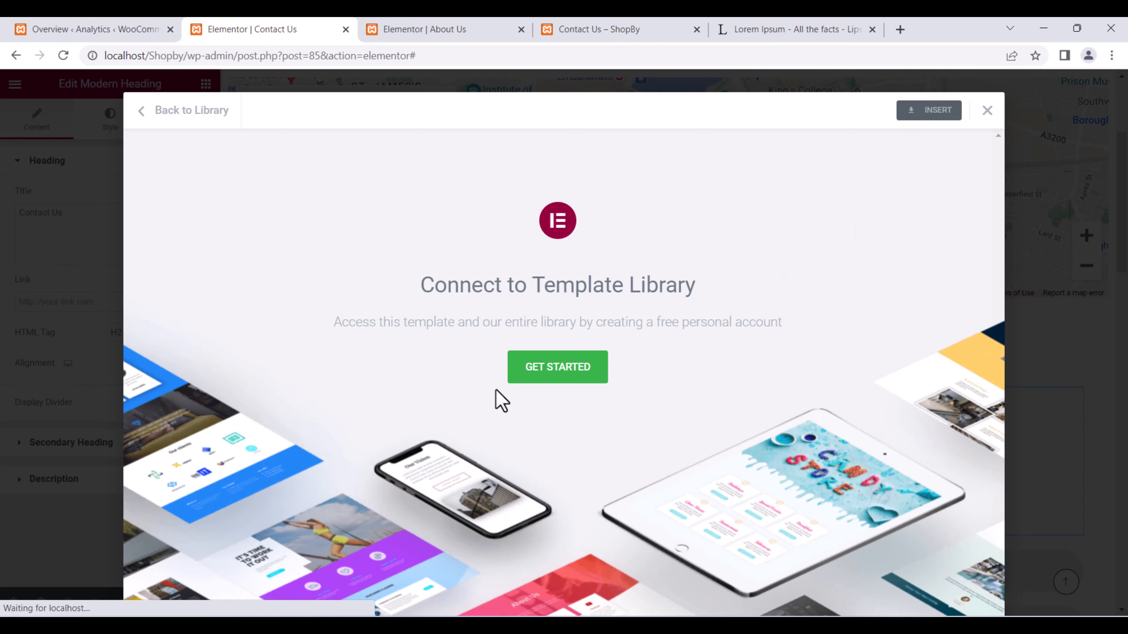
left_click(553, 375)
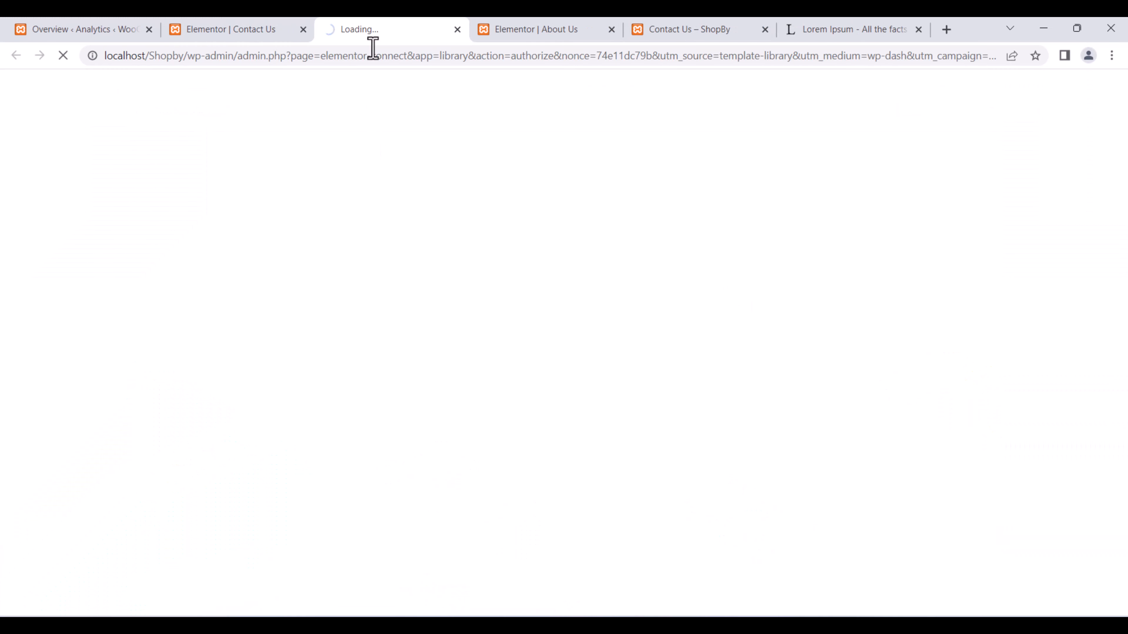
Open the site Customizer for the Contact Us page.
left_click(264, 27)
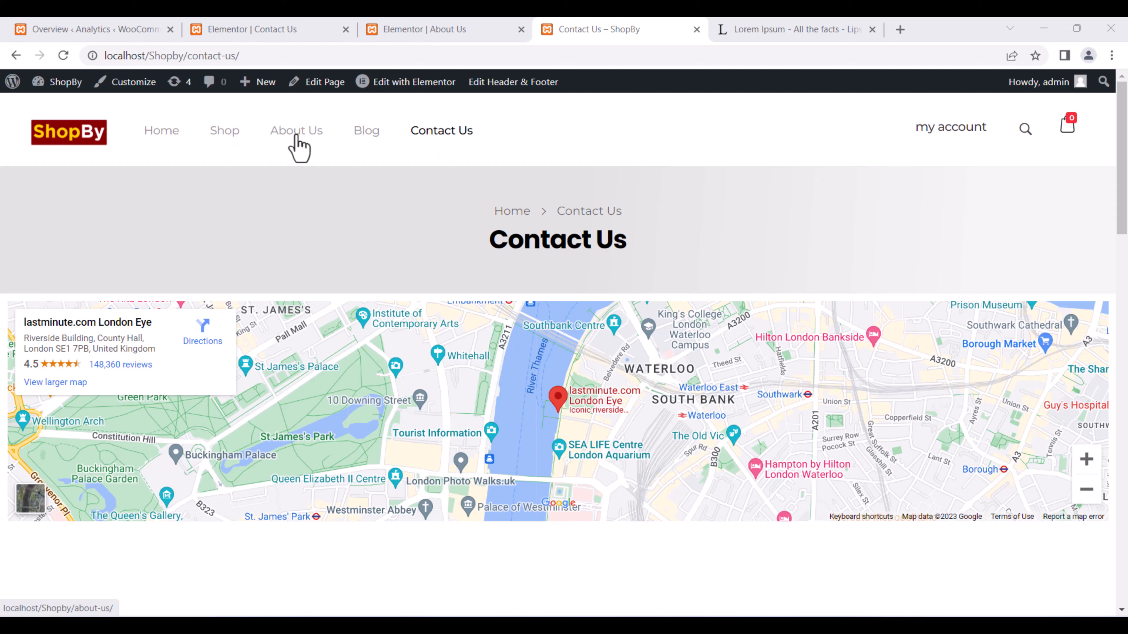
mouse_move(12, 83)
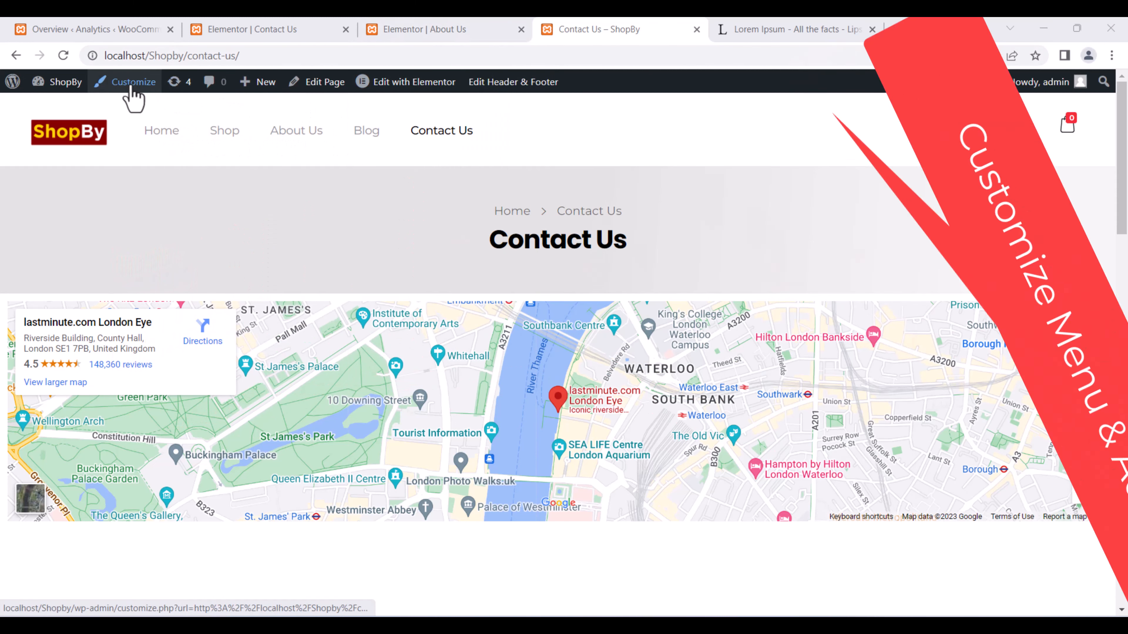
left_click(119, 89)
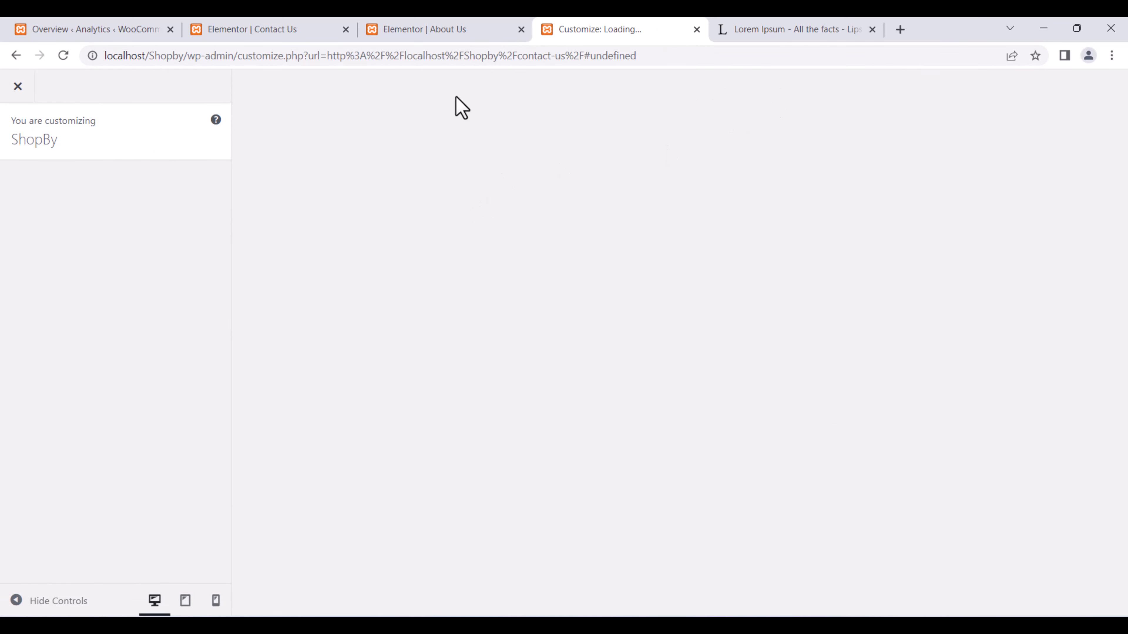
Go to the WooCommerce Analytics dashboard, then open Appearance > Menus.
left_click(682, 55)
left_click(196, 29)
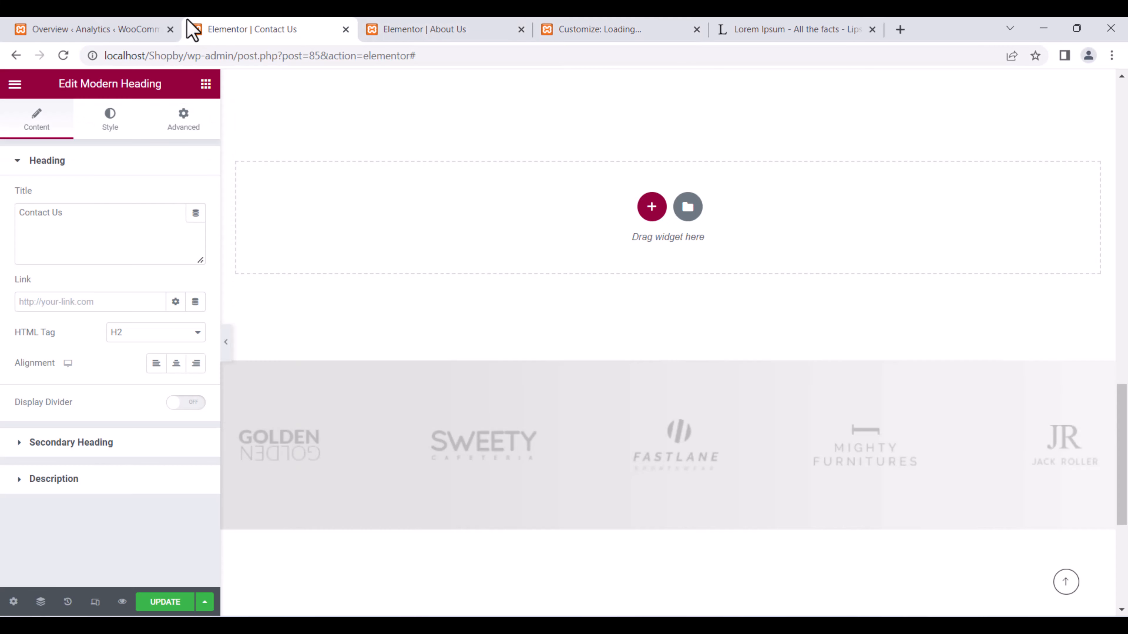
left_click(126, 28)
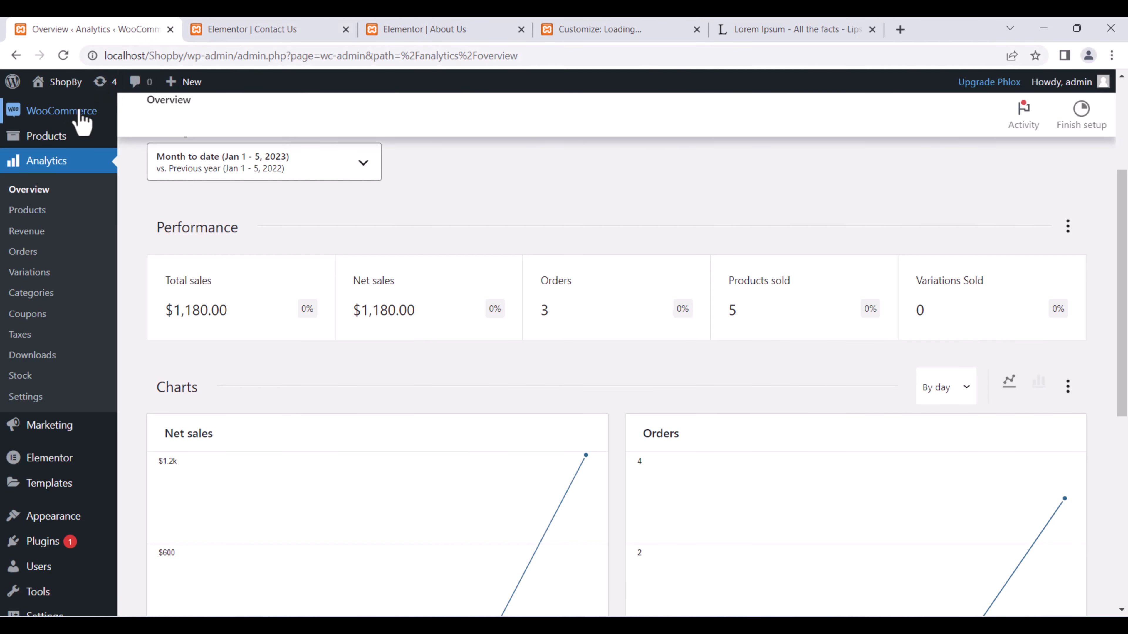
scroll(55, 453, "down", 5)
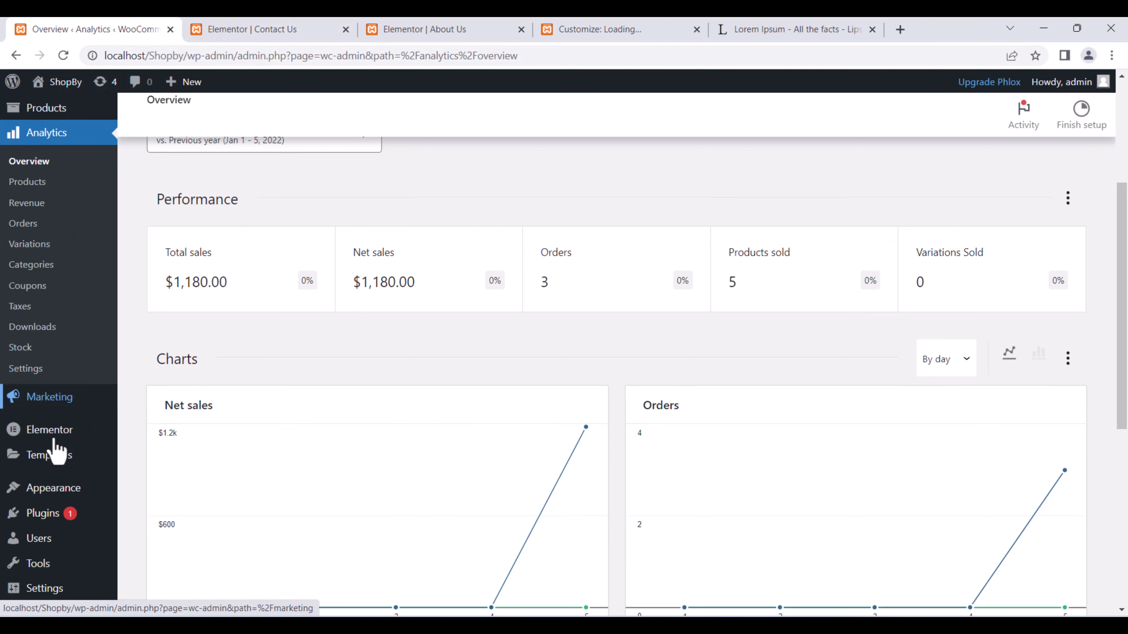
mouse_move(63, 325)
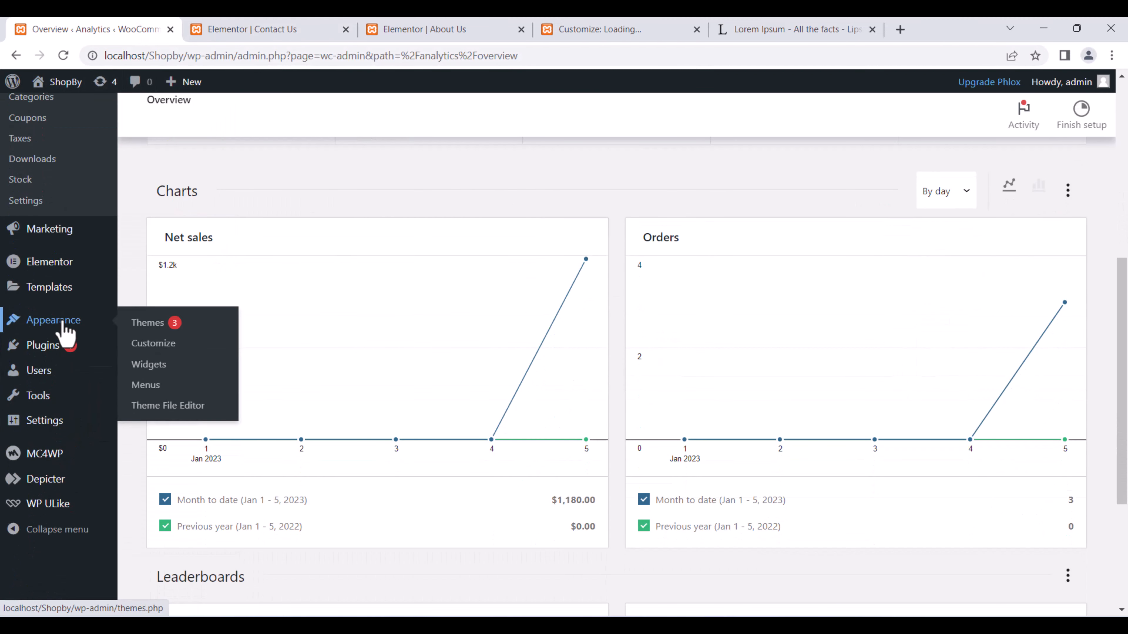
left_click(146, 385)
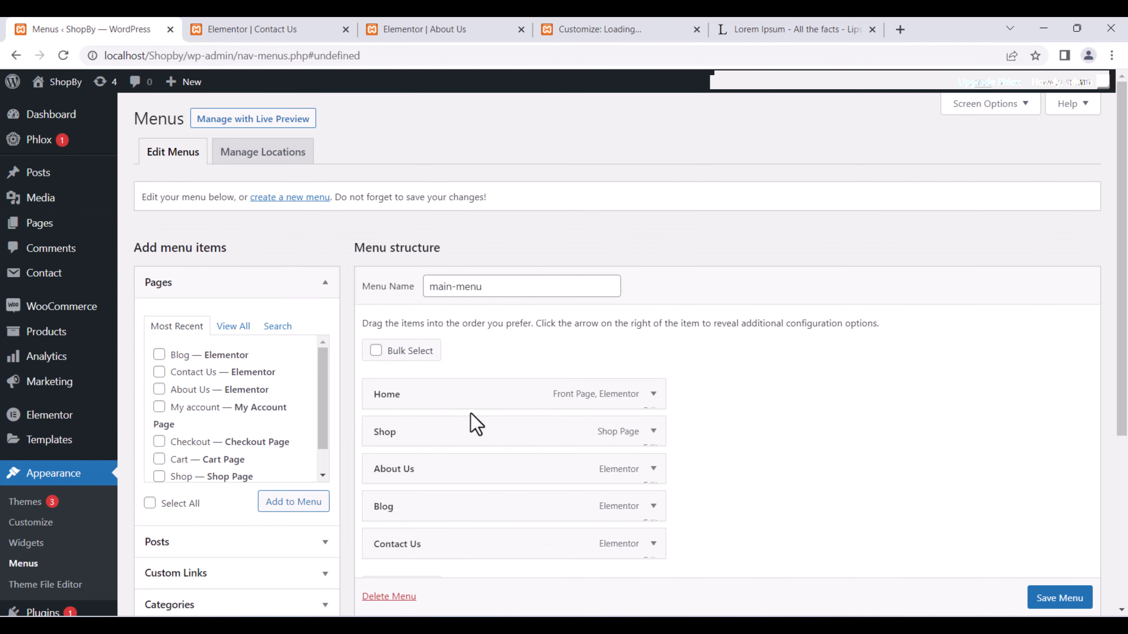
Expand the Posts and Categories panels and show all categories.
scroll(473, 423, "down", 3)
scroll(416, 378, "up", 2)
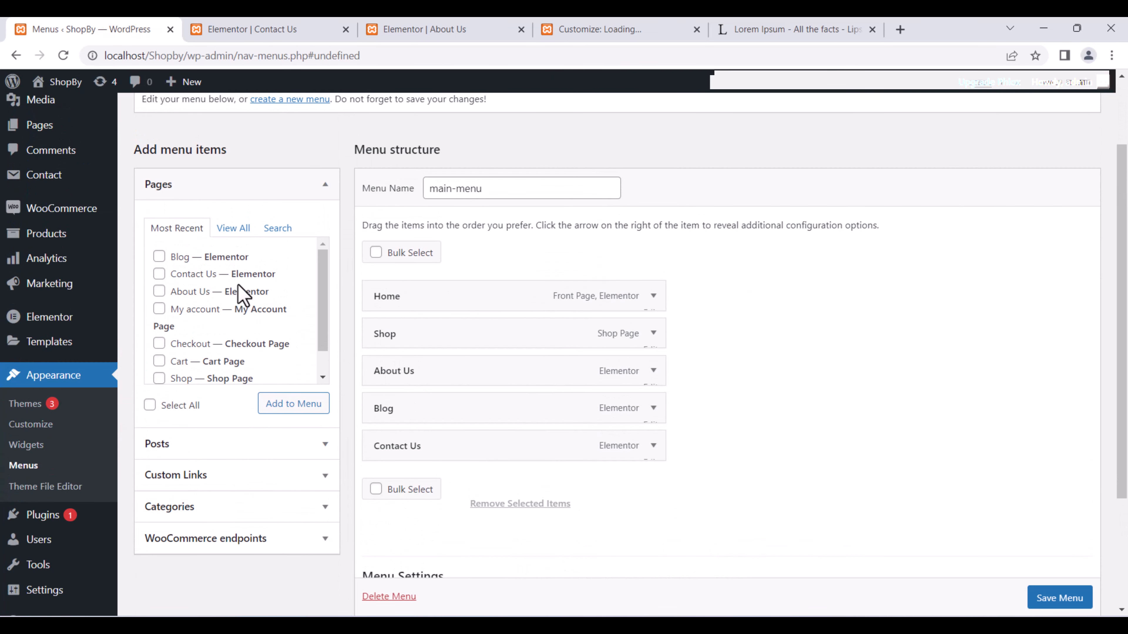
scroll(240, 296, "up", 2)
scroll(475, 445, "down", 2)
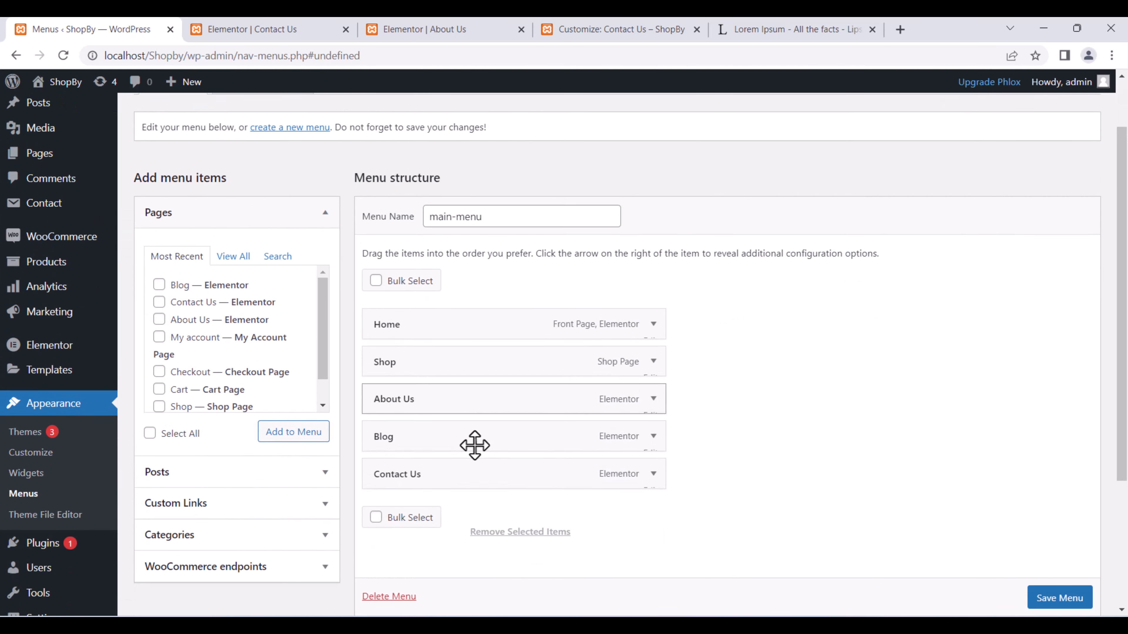
scroll(474, 445, "down", 1)
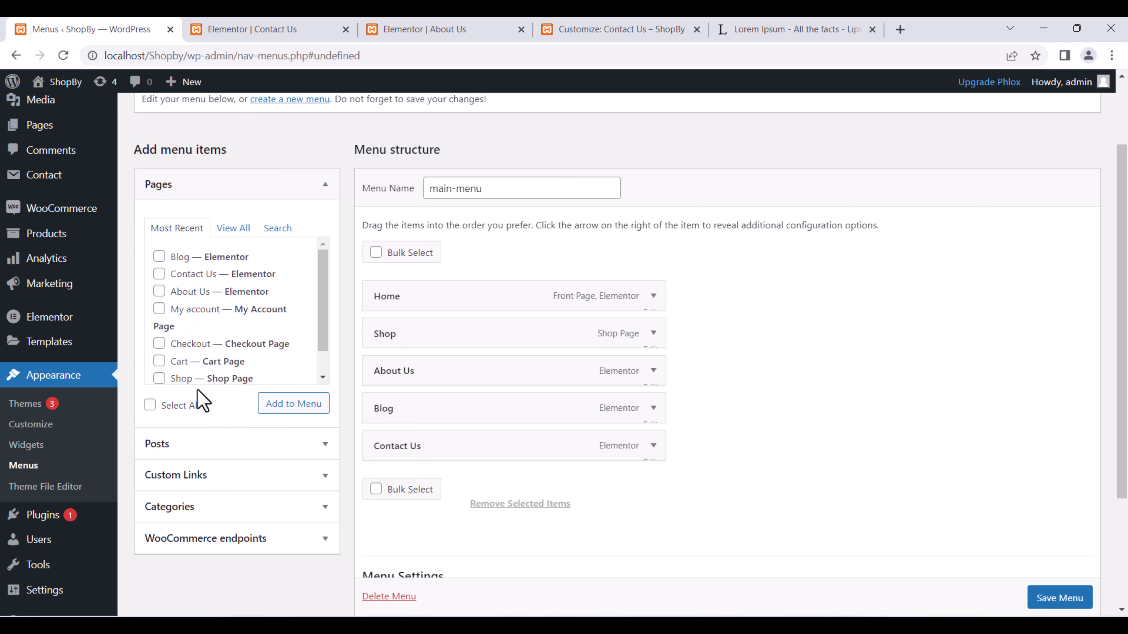
scroll(209, 331, "down", 1)
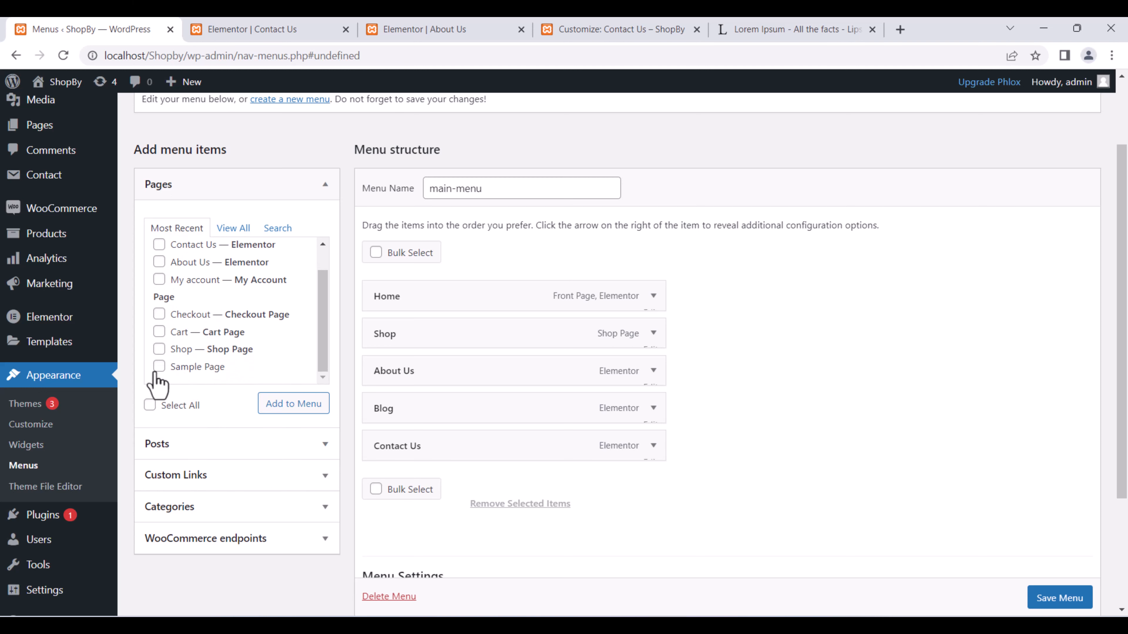
left_click(244, 446)
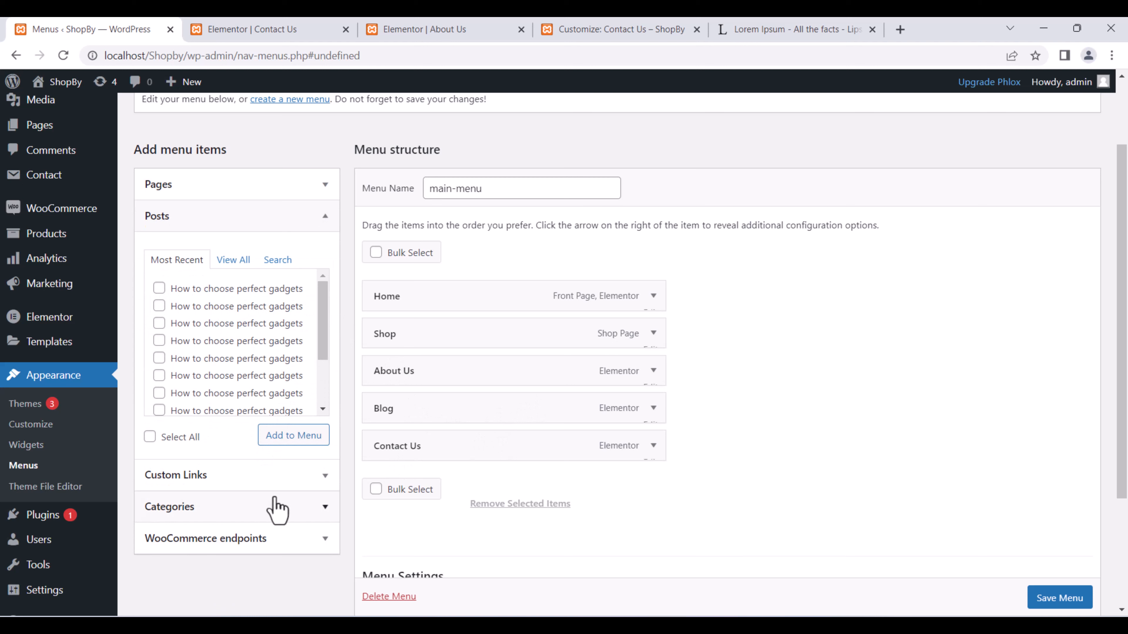
left_click(326, 511)
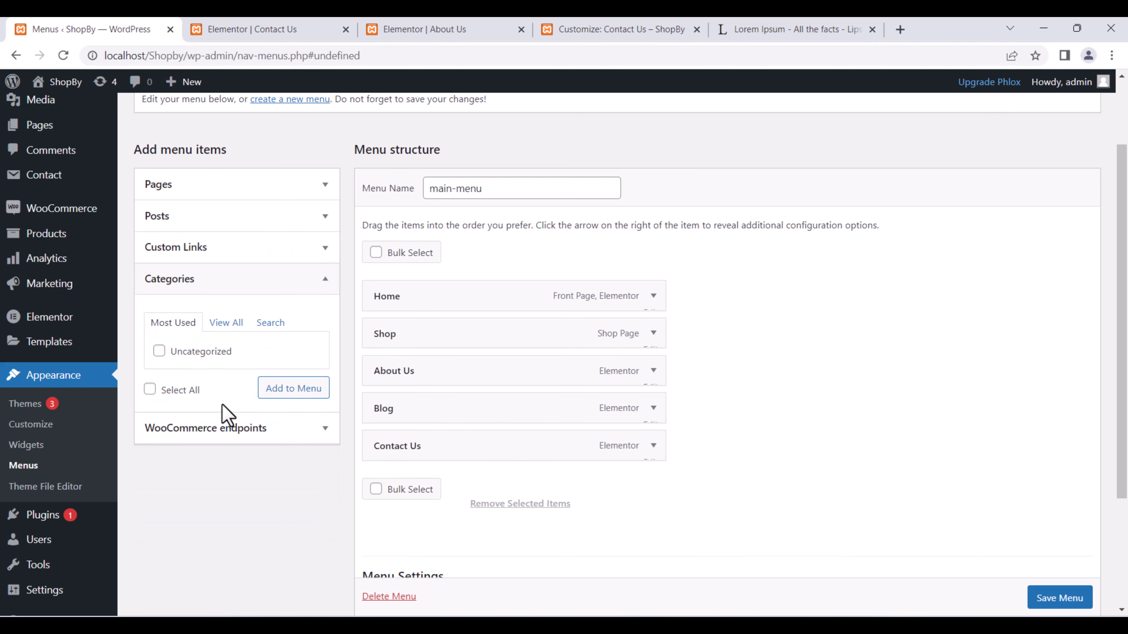
left_click(224, 324)
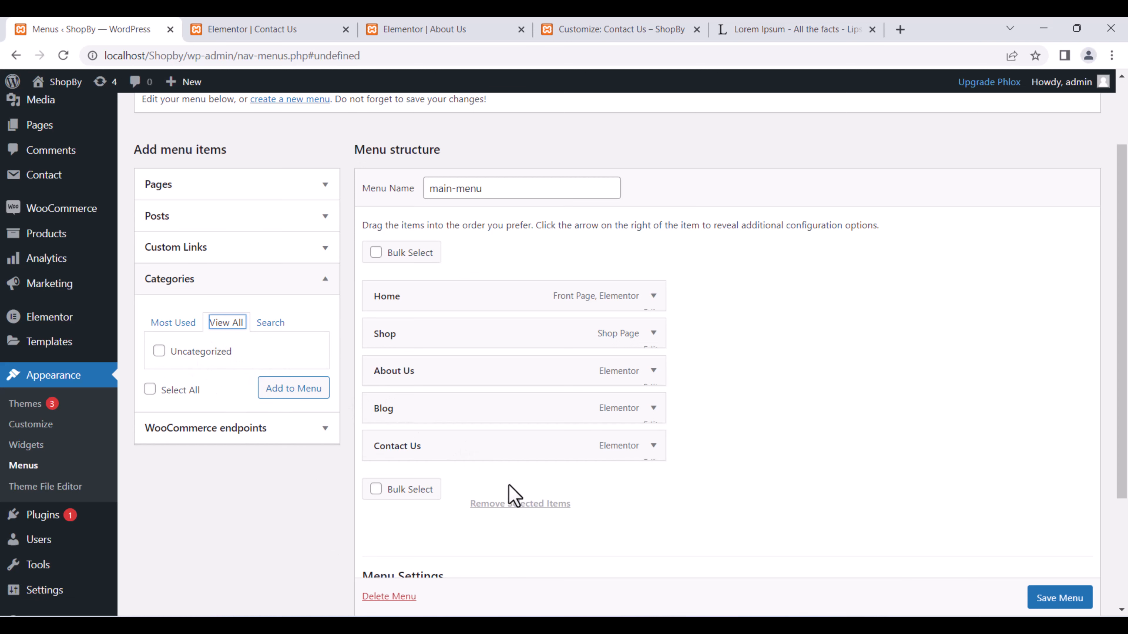
Add the WooCommerce Orders endpoint to main-menu as a sub item under Shop and save.
left_click(302, 429)
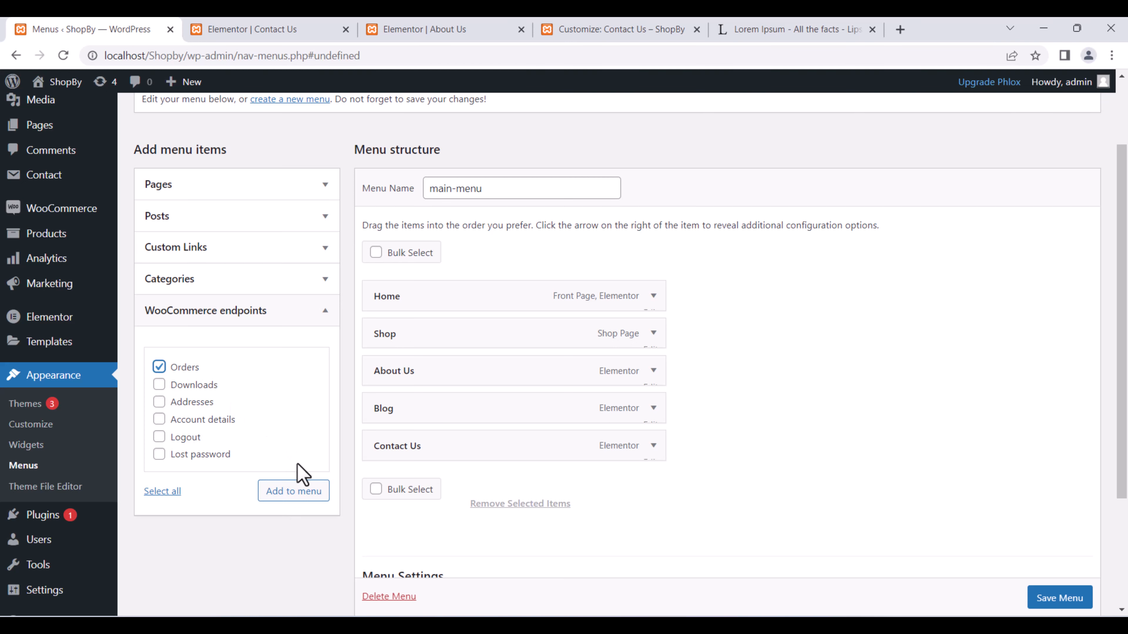
left_click(305, 492)
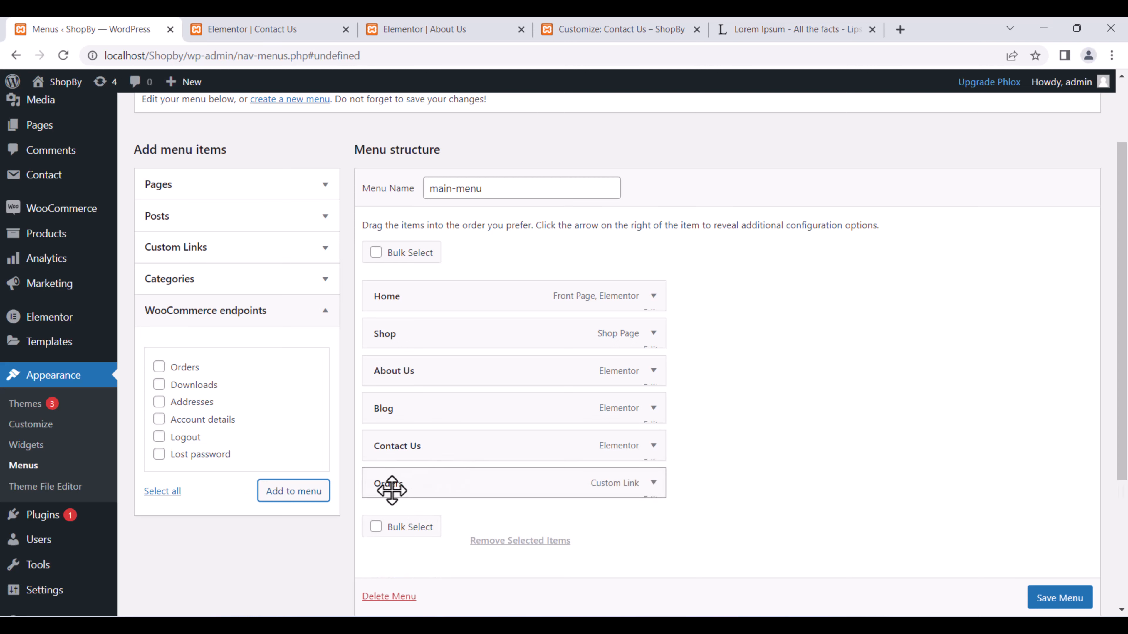
left_click_drag(388, 488, 428, 368)
left_click(1041, 597)
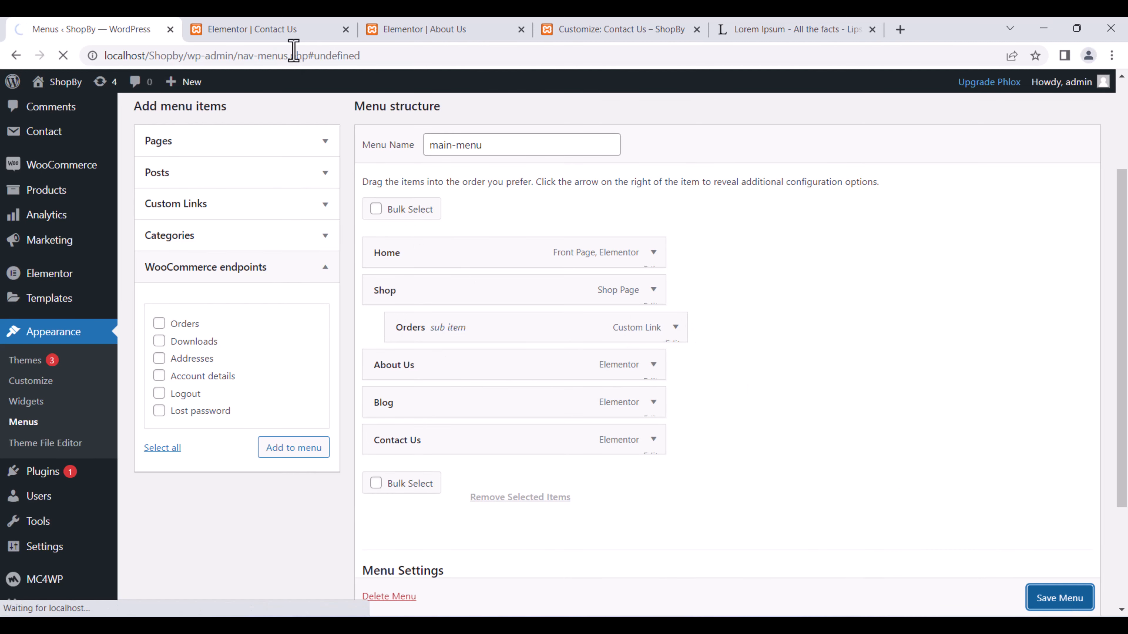
Load the site home page and follow the new Shop > Orders menu link.
left_click(577, 28)
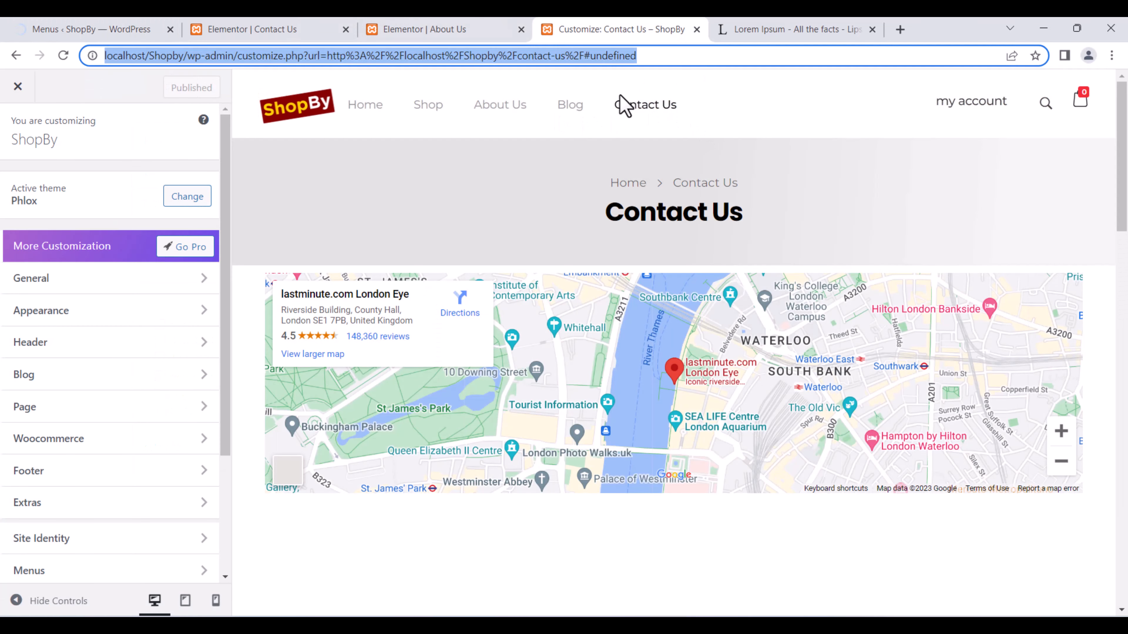
left_click(697, 57)
left_click_drag(696, 57, 211, 75)
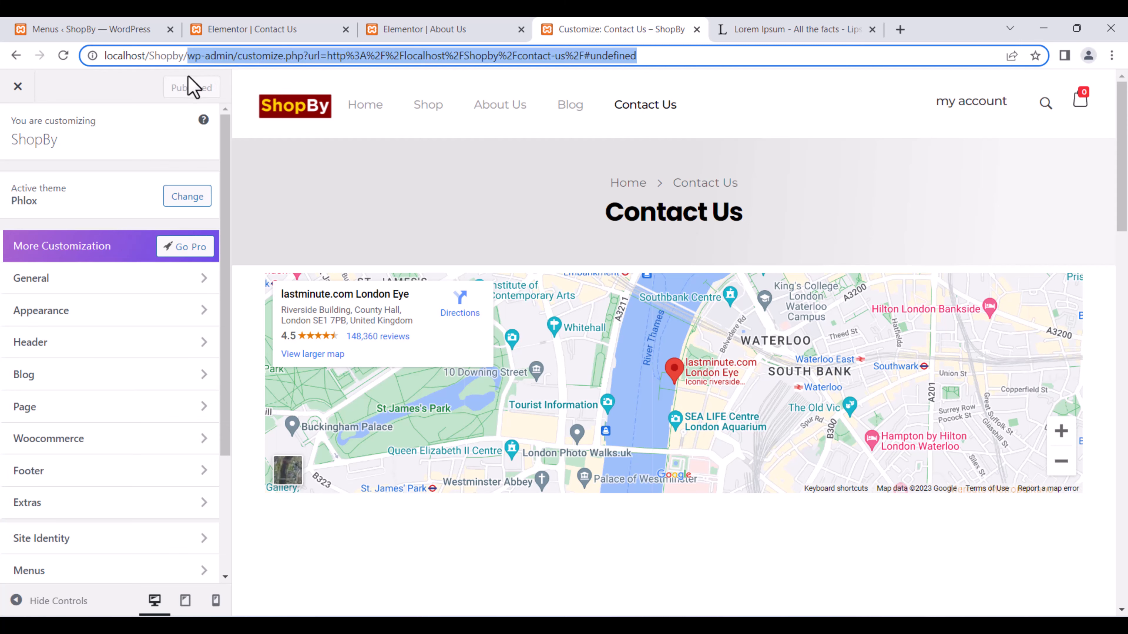
key("BackSpace")
key("Return")
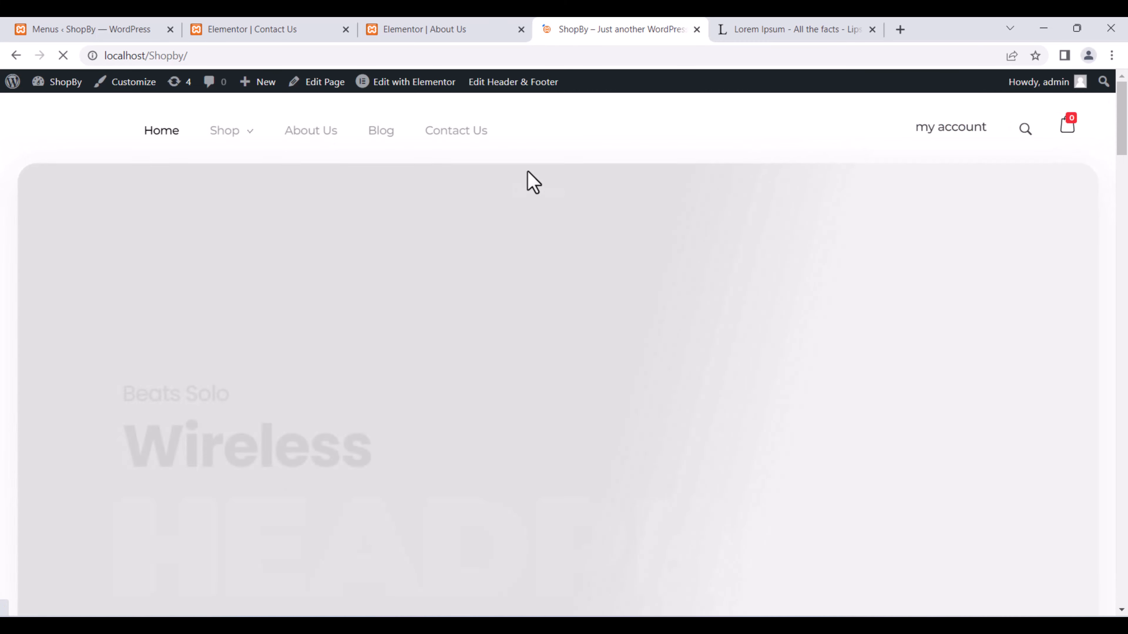
mouse_move(245, 135)
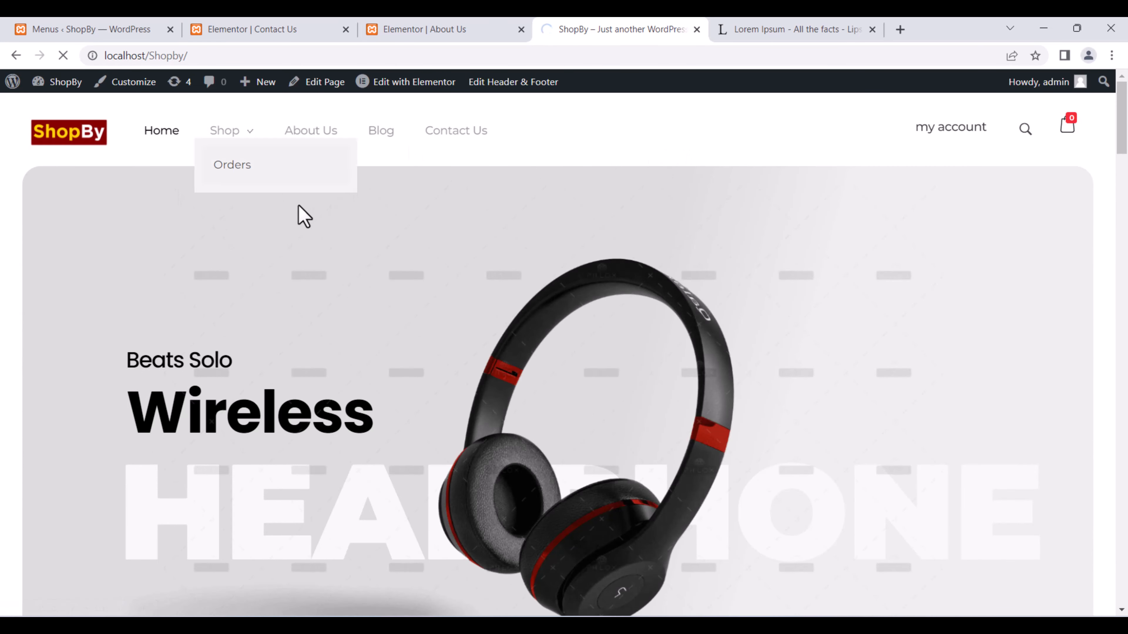
left_click(279, 154)
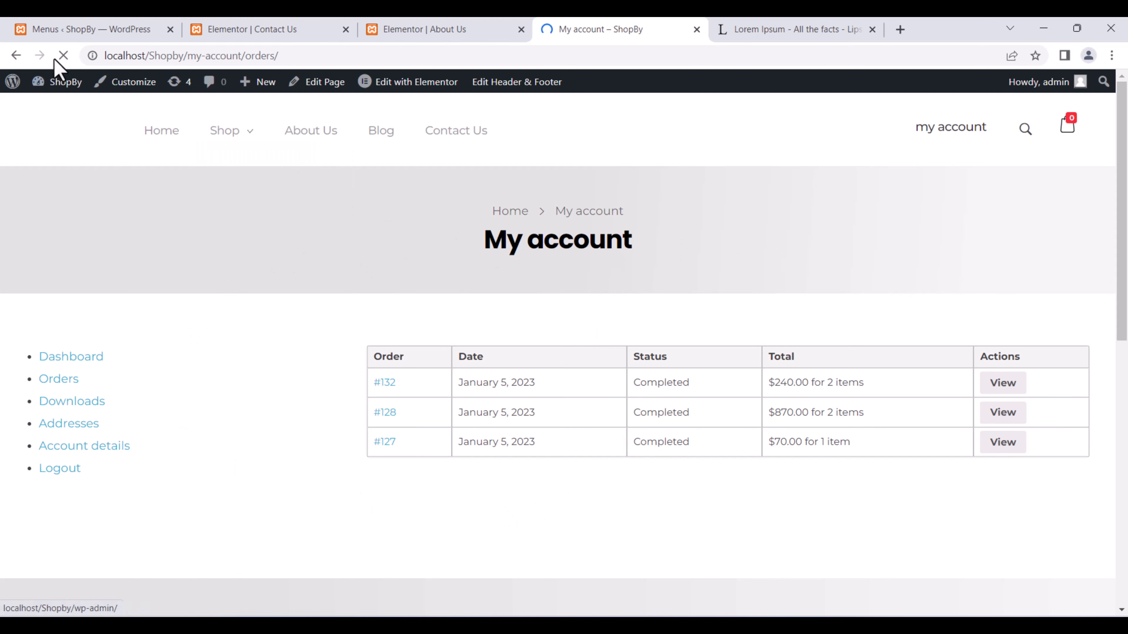
From the Menus screen, start a new page via Pages > Add New, confirming Leave.
left_click(154, 27)
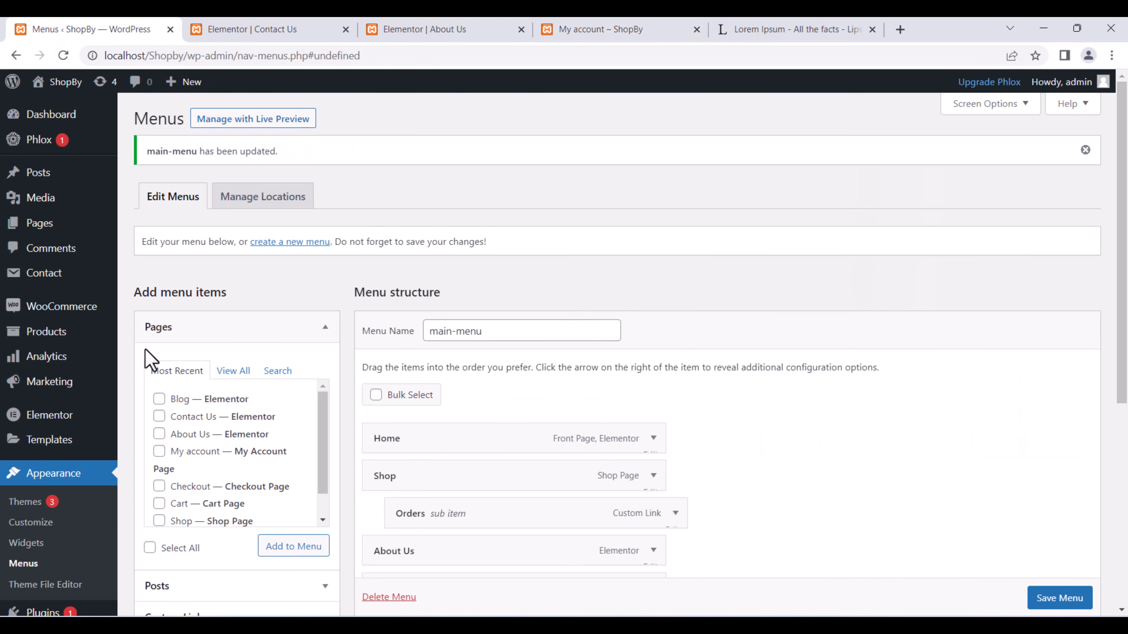
mouse_move(39, 222)
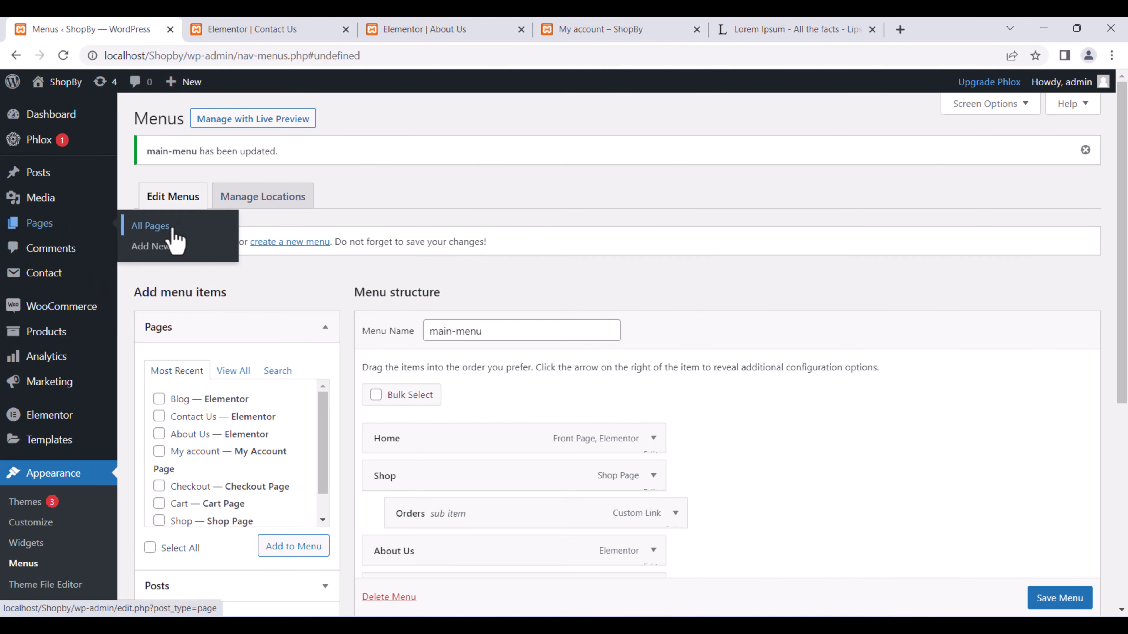
left_click(163, 249)
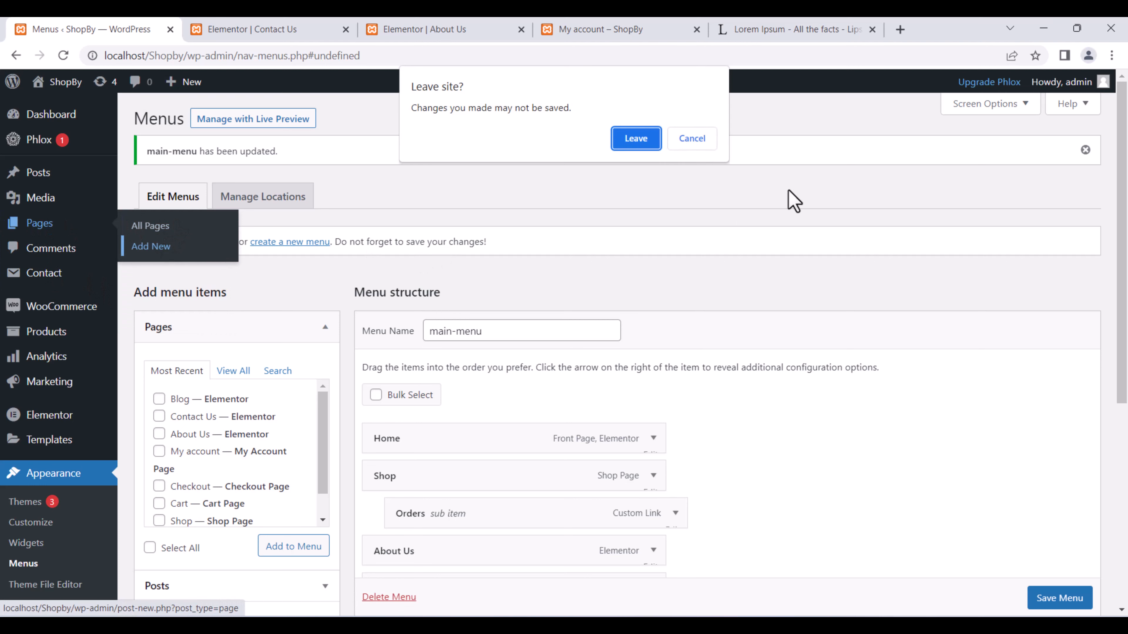
left_click(631, 139)
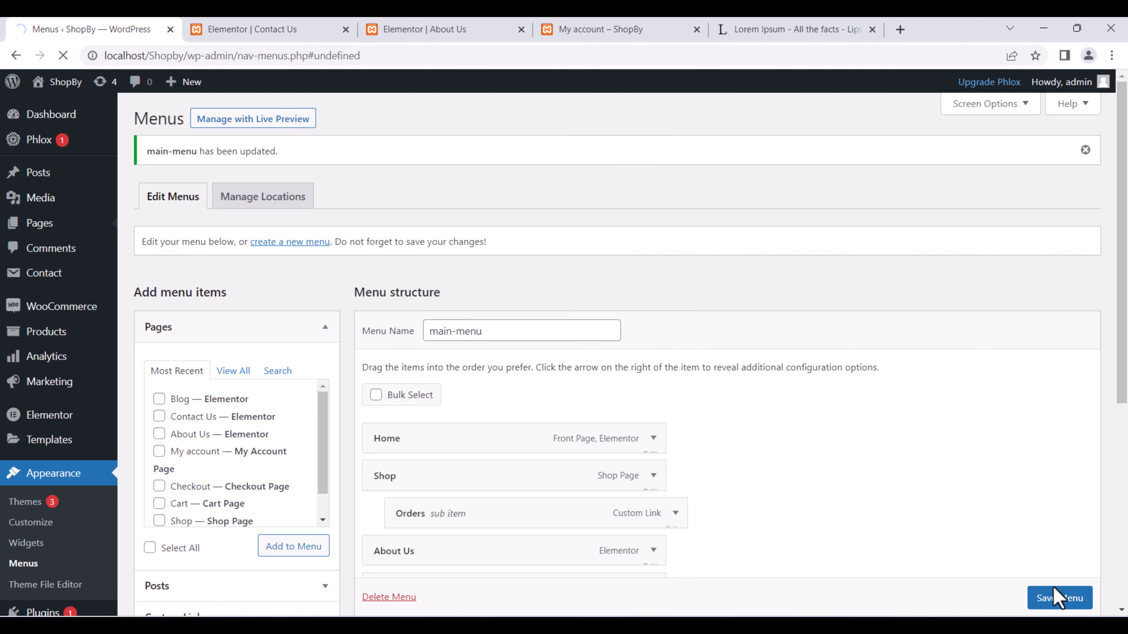
scroll(1056, 591, "down", 1)
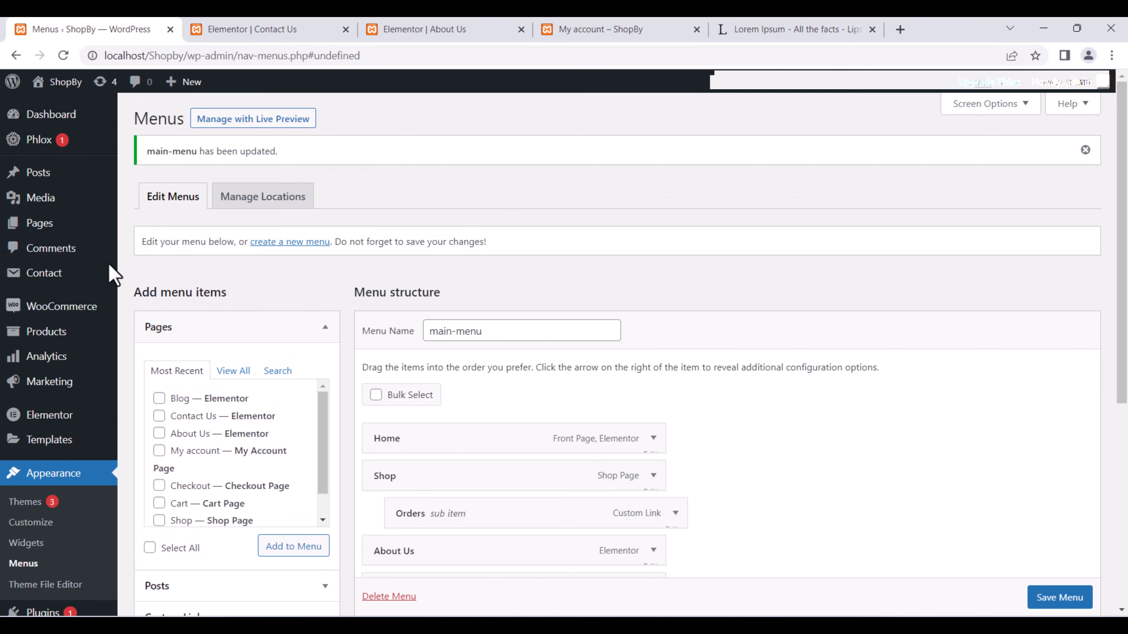
mouse_move(63, 234)
left_click(142, 247)
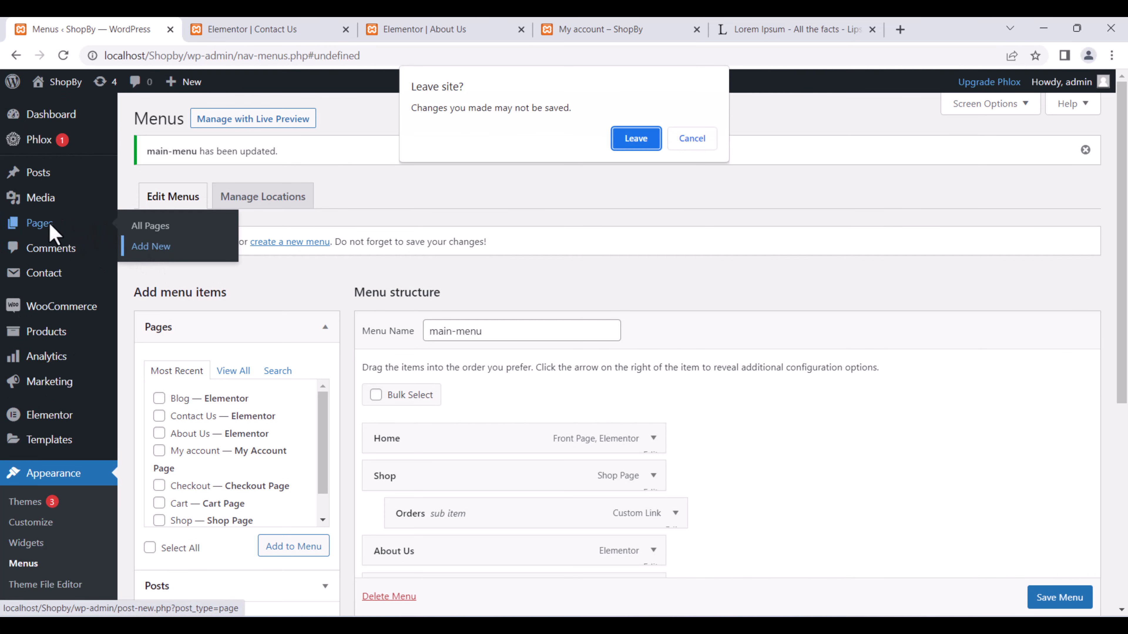
left_click(649, 140)
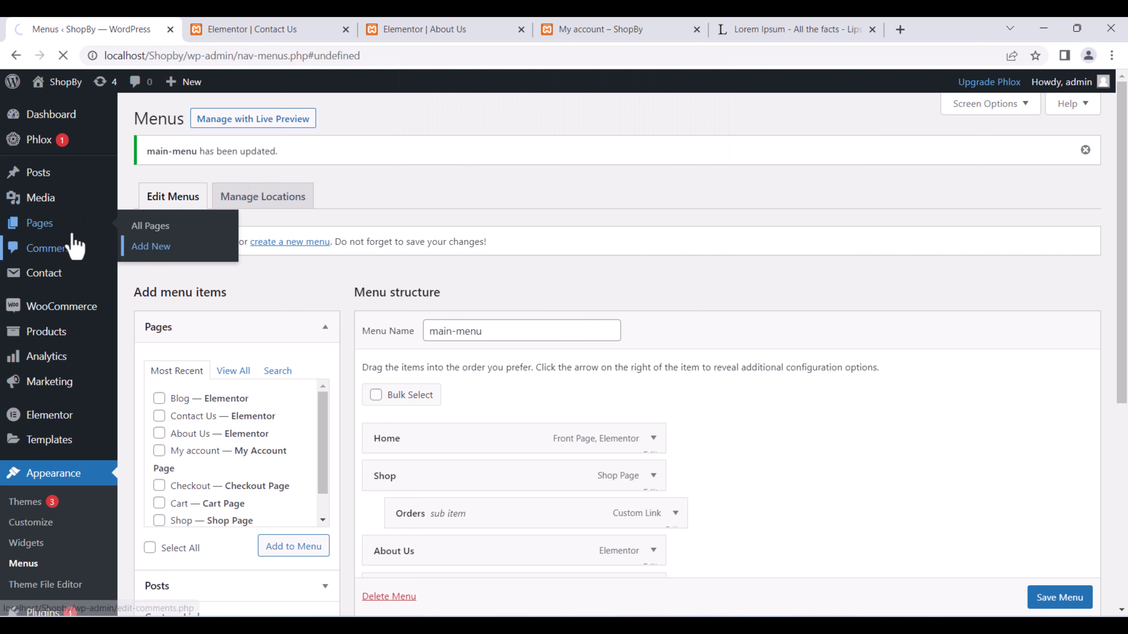
left_click(151, 247)
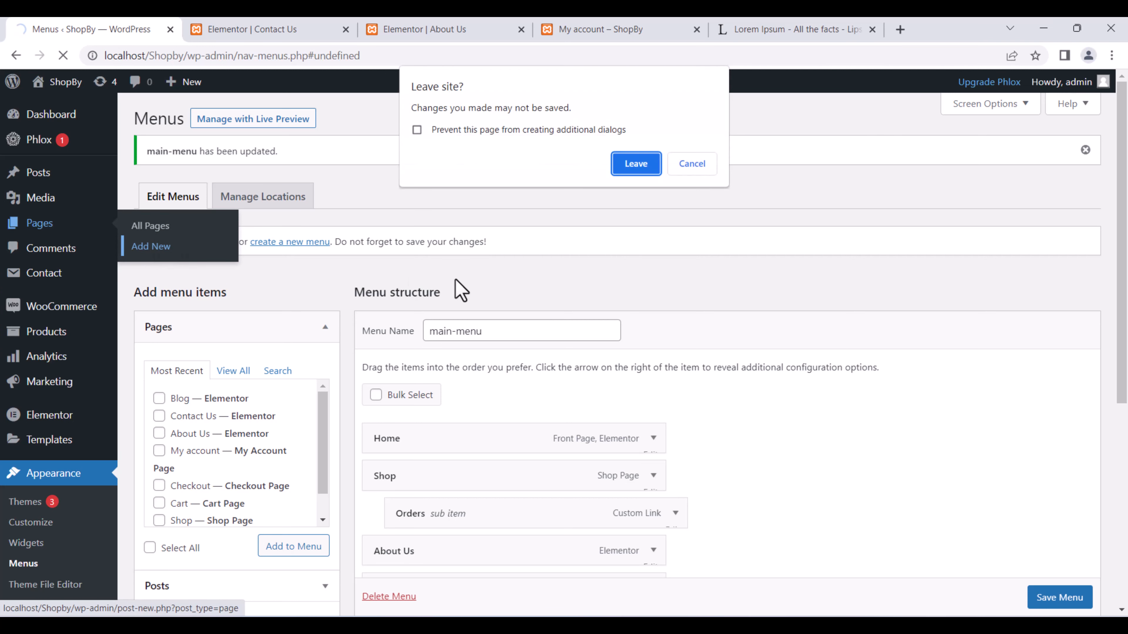
left_click(635, 171)
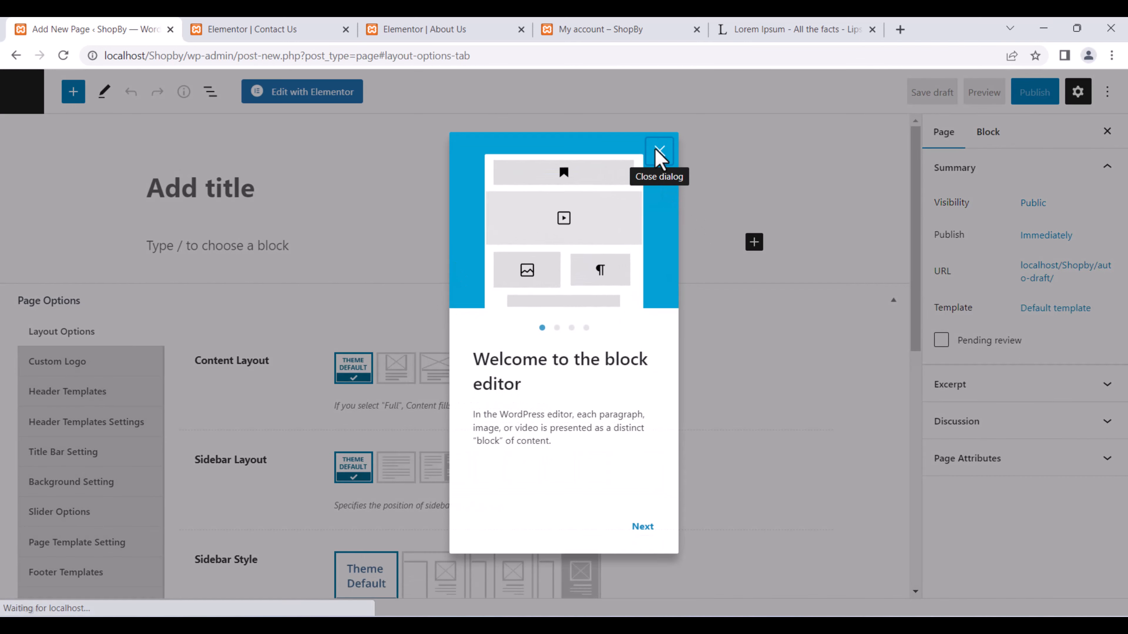
Dismiss the welcome dialog and title the new page 'Test Page'.
left_click(657, 152)
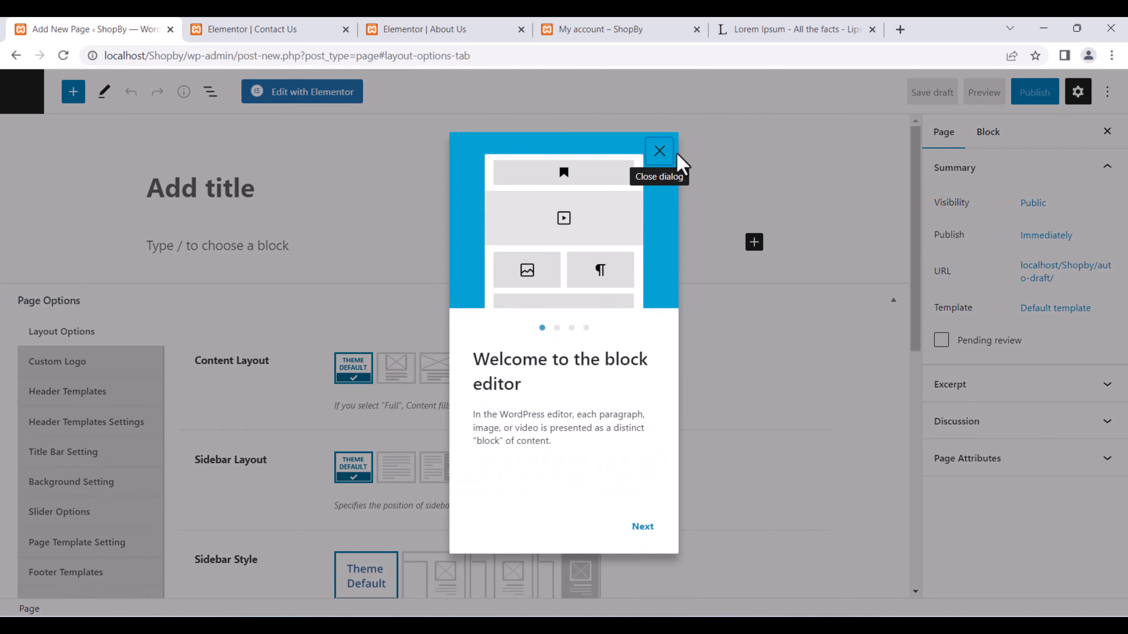
left_click(676, 155)
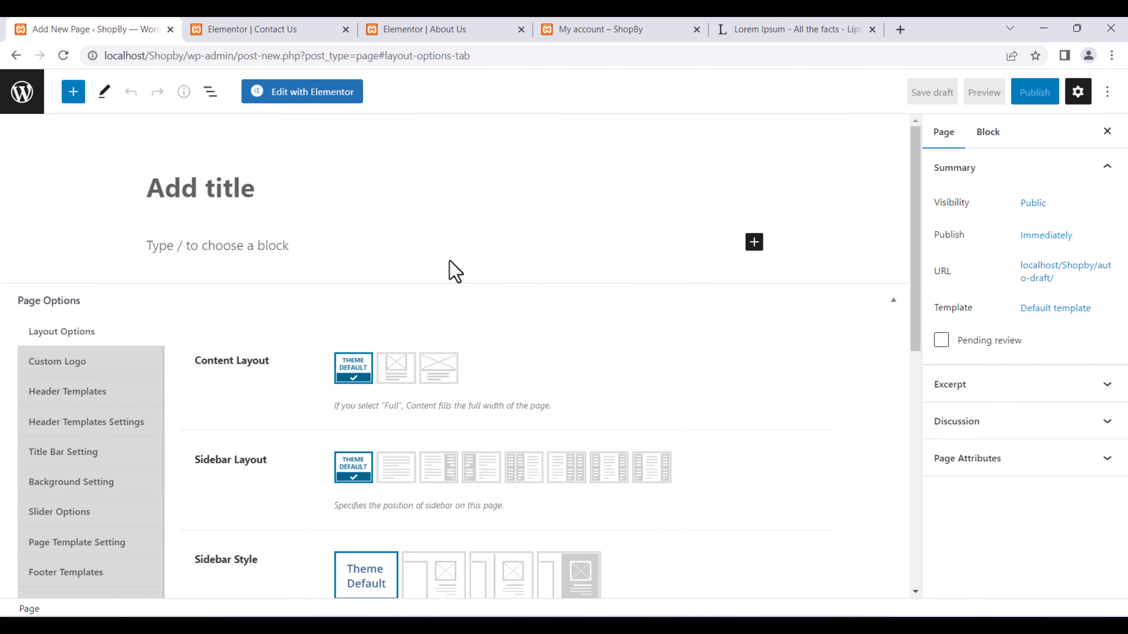
scroll(444, 274, "down", 2)
scroll(225, 252, "up", 1)
scroll(225, 252, "up", 1)
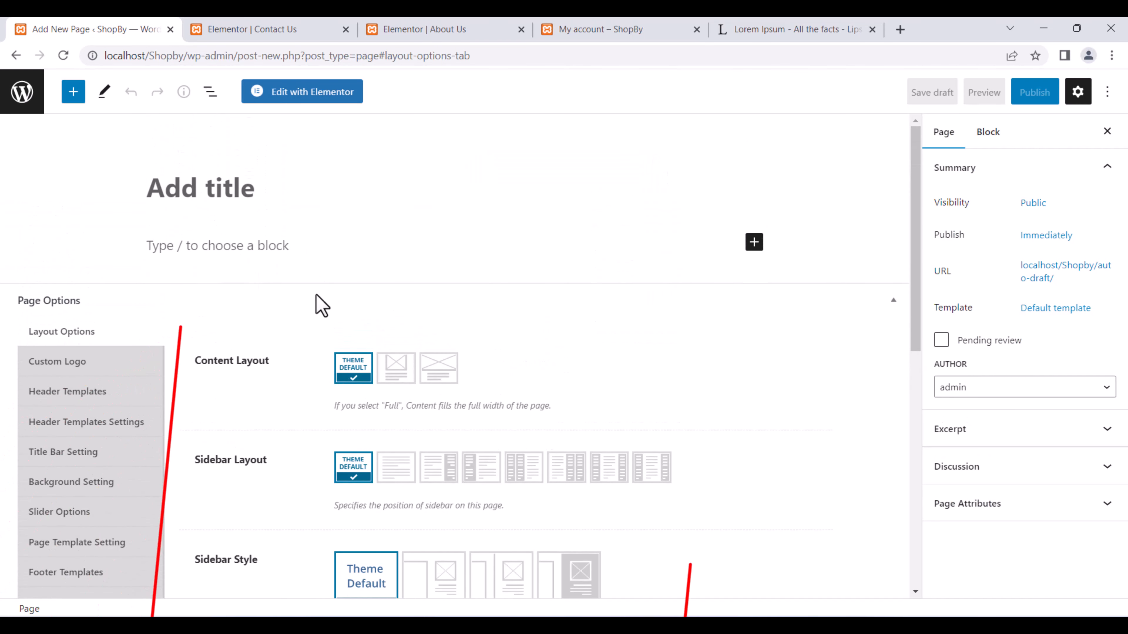
left_click(247, 257)
left_click(233, 186)
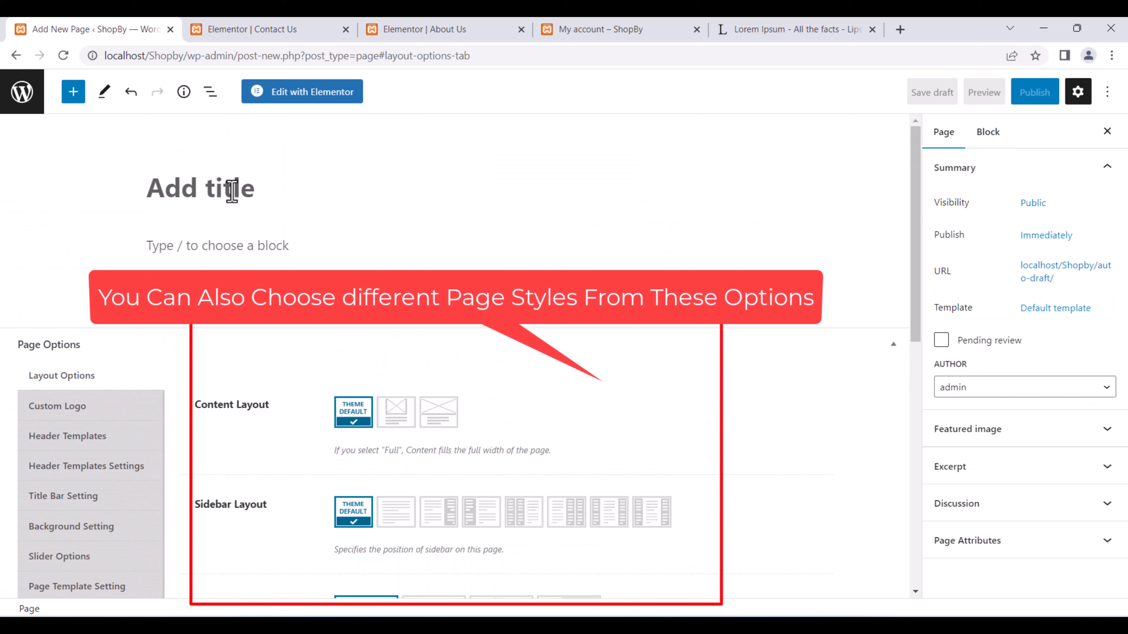
type("Test")
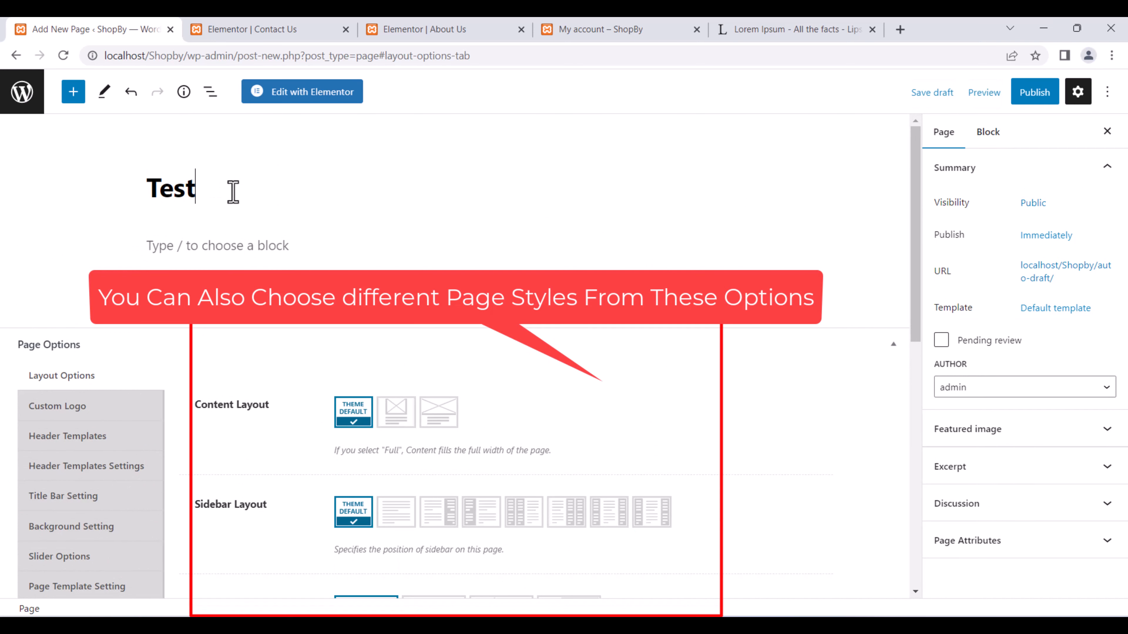
type(" Page")
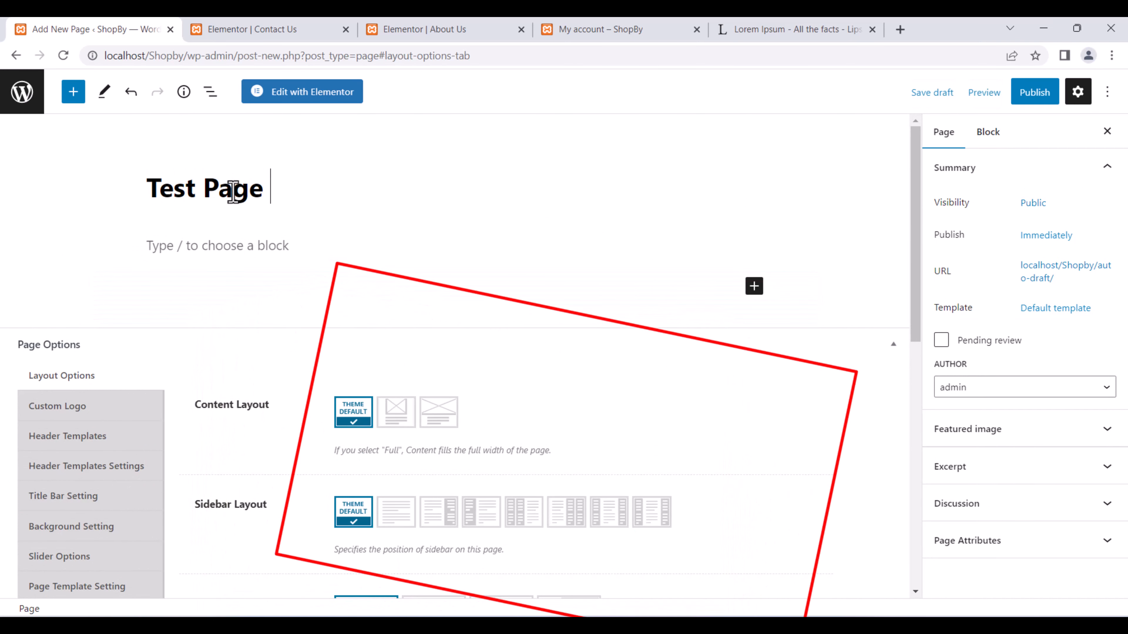
Paste a Lorem Ipsum paragraph into the page body.
left_click(272, 242)
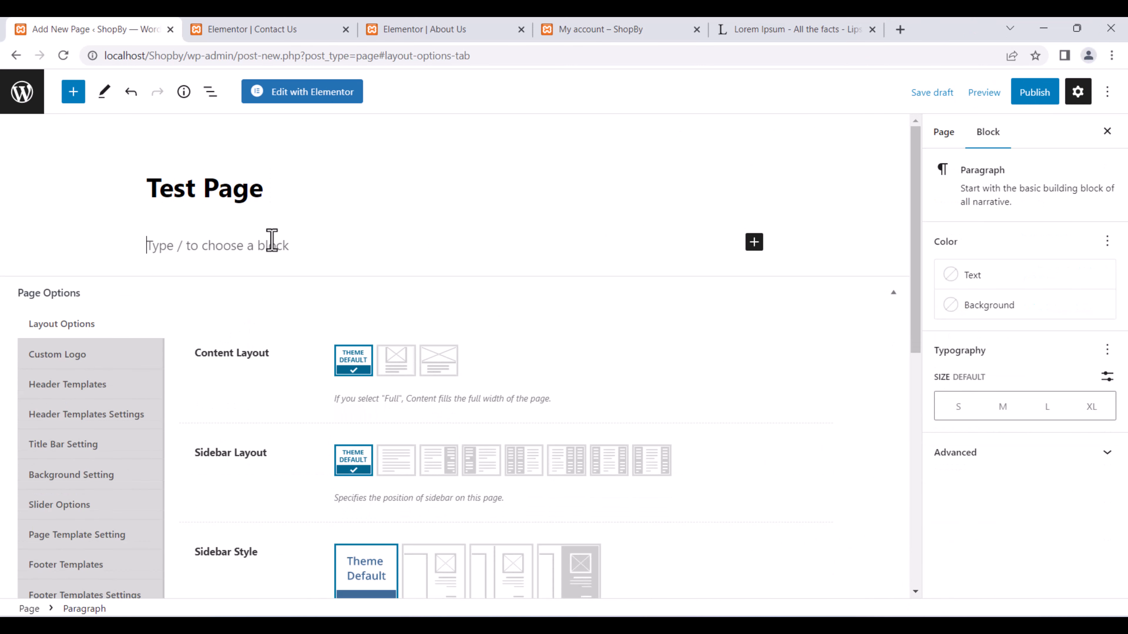
type("Discount")
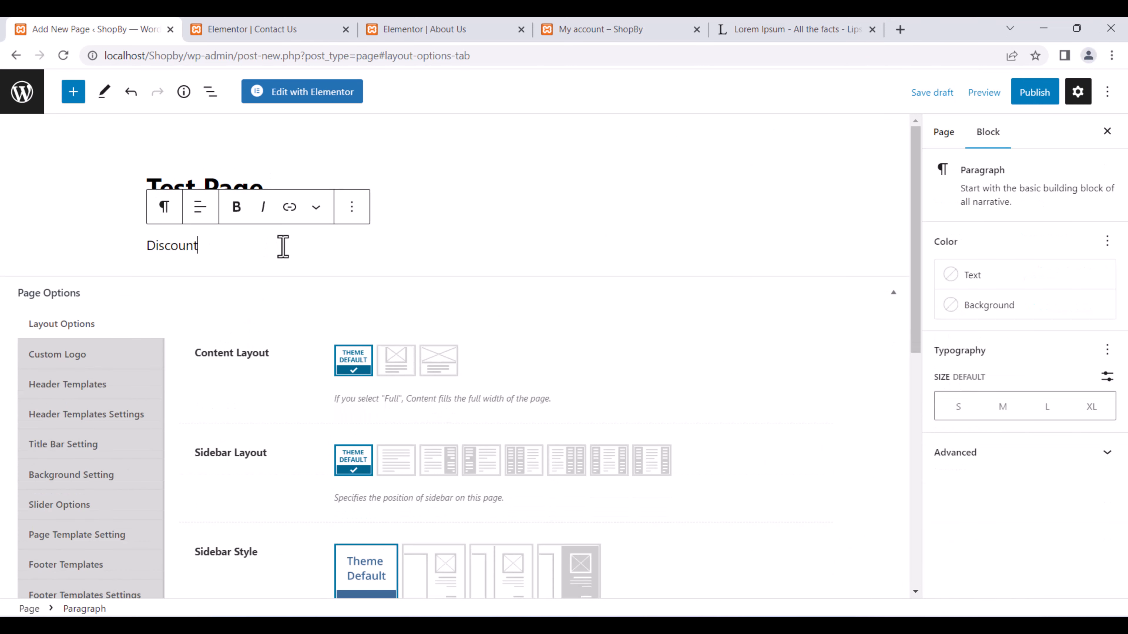
left_click_drag(217, 258, 128, 271)
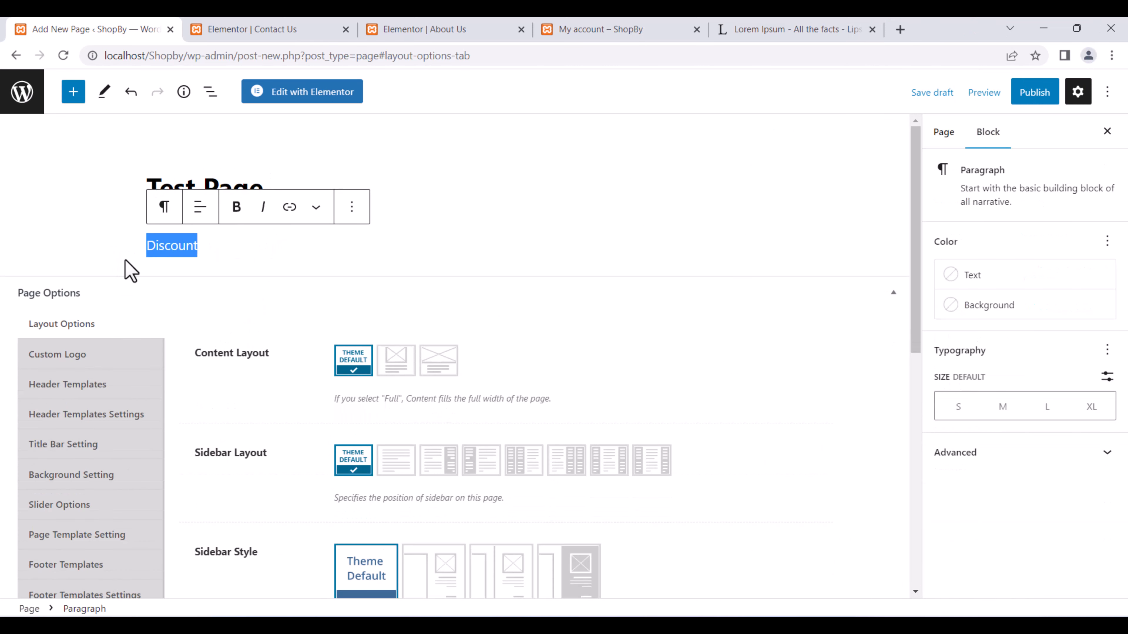
key("BackSpace")
left_click(857, 28)
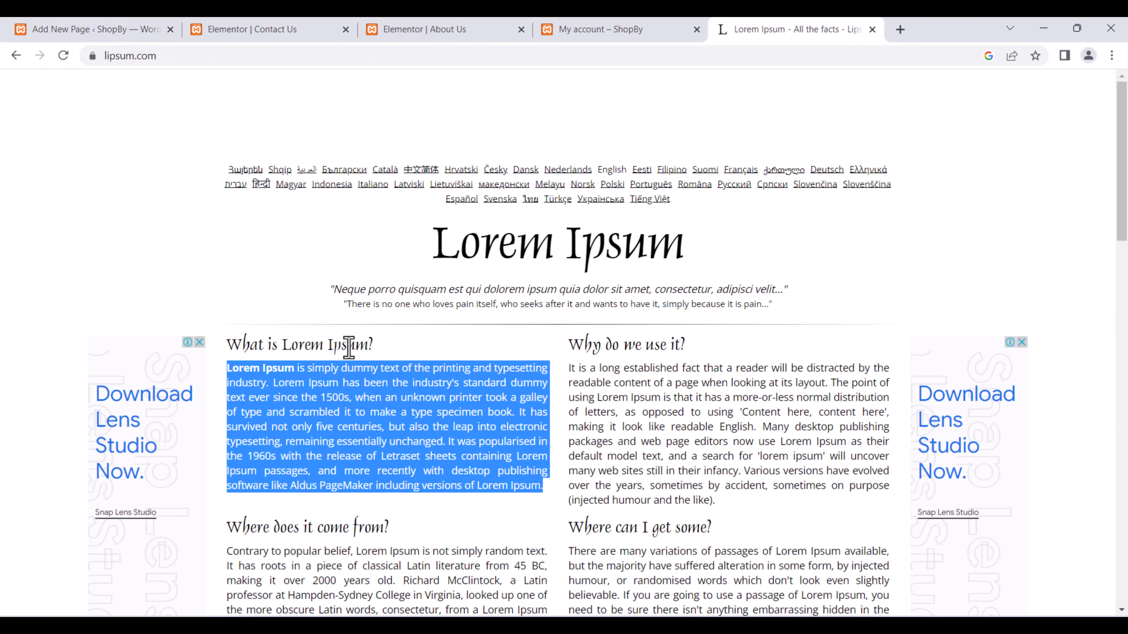
left_click(50, 21)
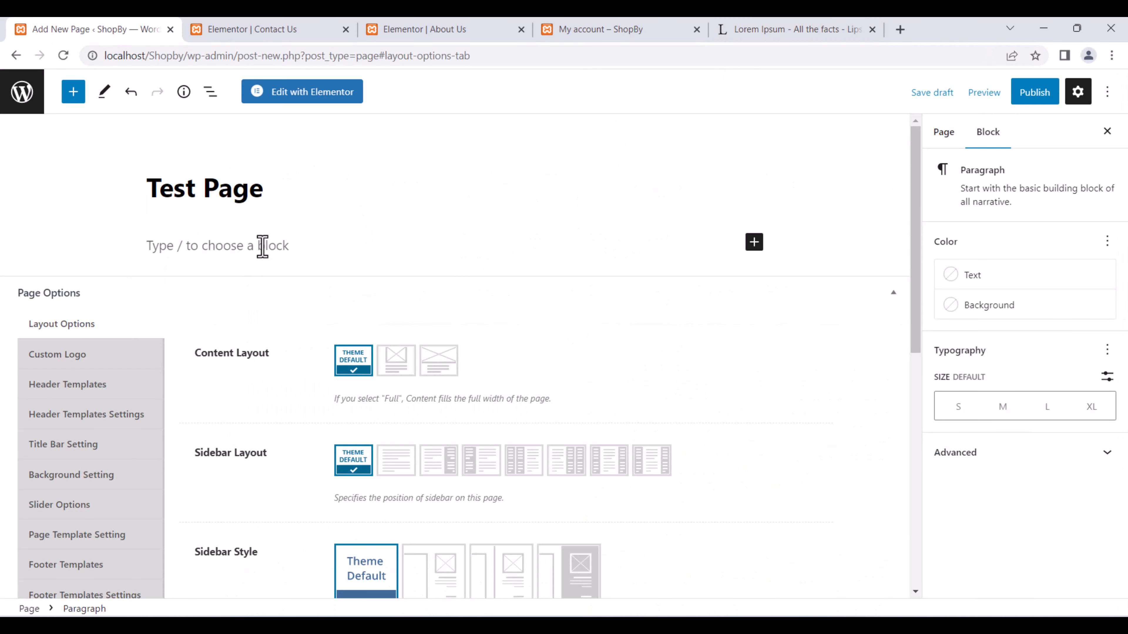
type("Lorem Ipsum is simply dummy text of the printing and typesetting industry. Lorem Ipsum has been the industry's standard dummy text ever since the 1500s, when an unknown printer took a galley of type and scrambled it to make a type specimen book. It has survived not only five centuries, but also the leap into electronic typesetting, remaining essentially unchanged. It was popularised in the 1960s with the release of Letraset sheets containing Lorem Ipsum passages, and more recently with desktop publishing software like Aldus PageMaker including versions of Lorem Ipsum.")
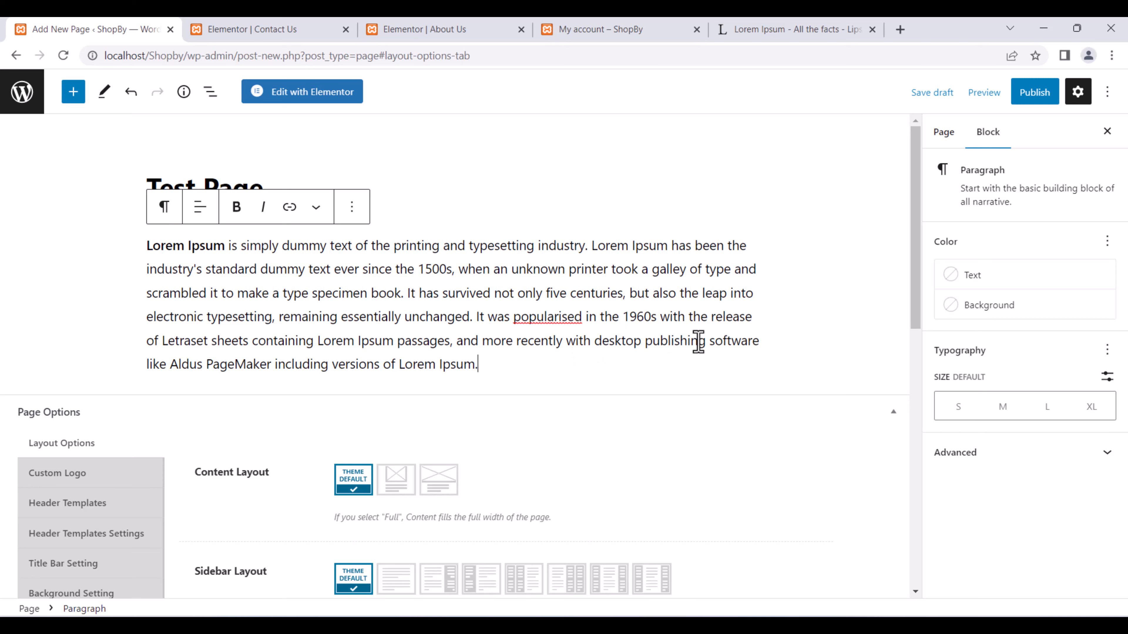
scroll(698, 341, "down", 2)
scroll(595, 284, "up", 2)
left_click(866, 363)
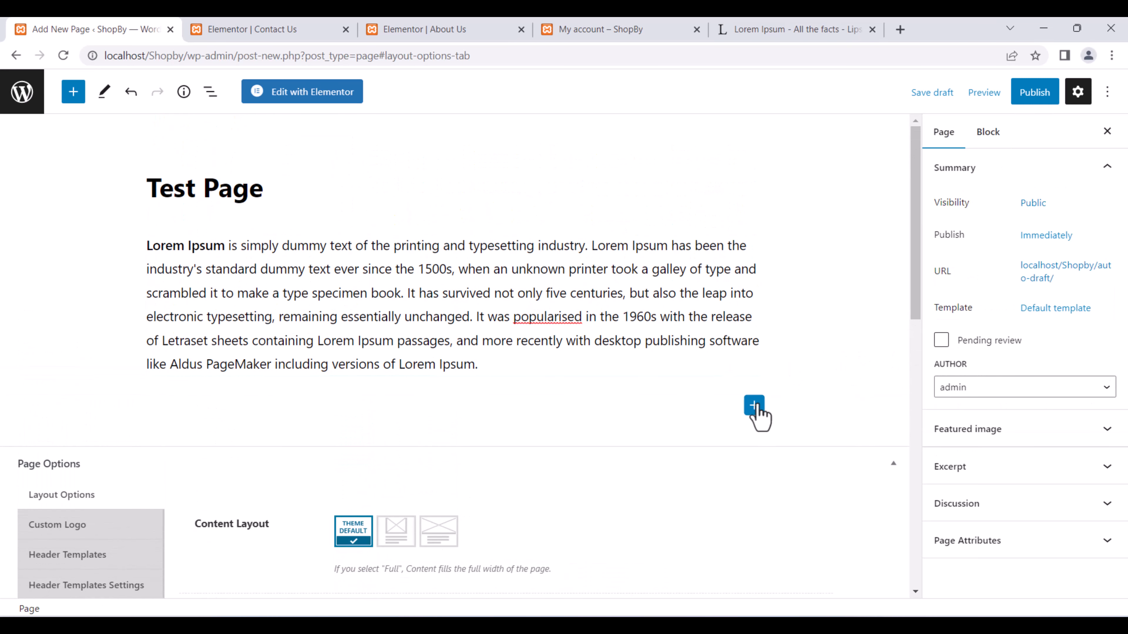
Add an Image block and upload the wrist-watch-2159351_1920 photo.
left_click(754, 405)
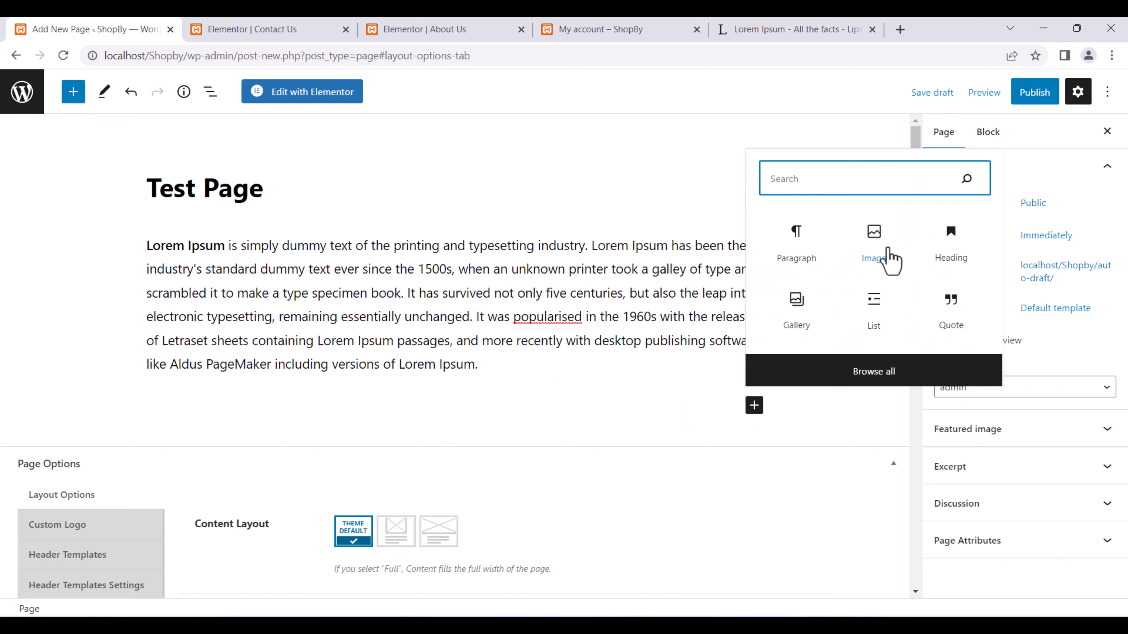
left_click(895, 262)
left_click(183, 490)
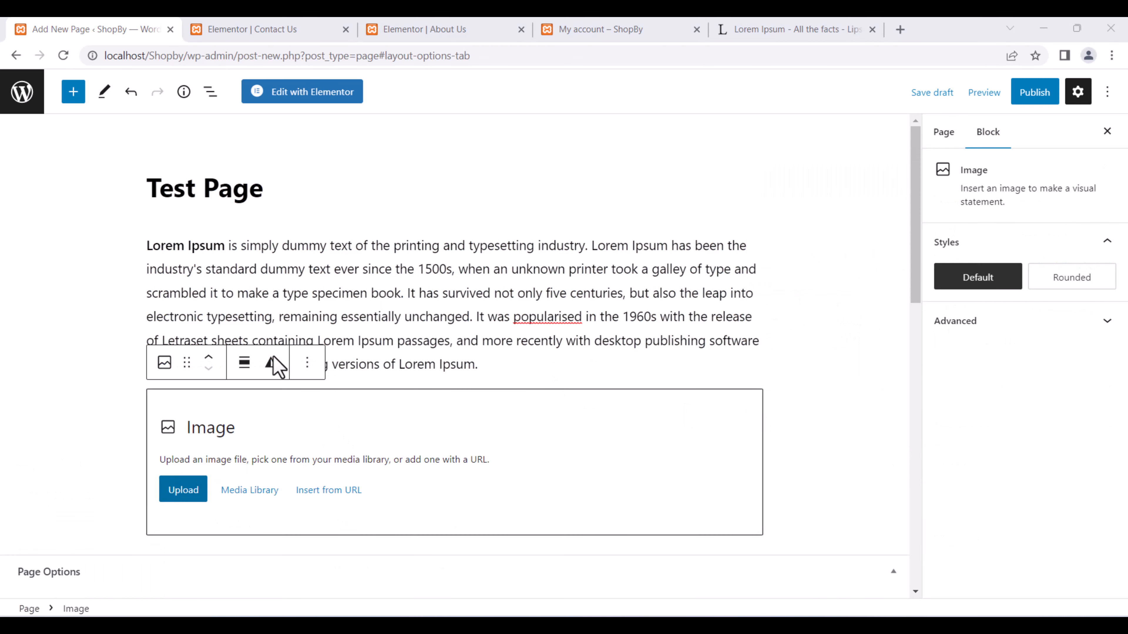
scroll(533, 373, "down", 5)
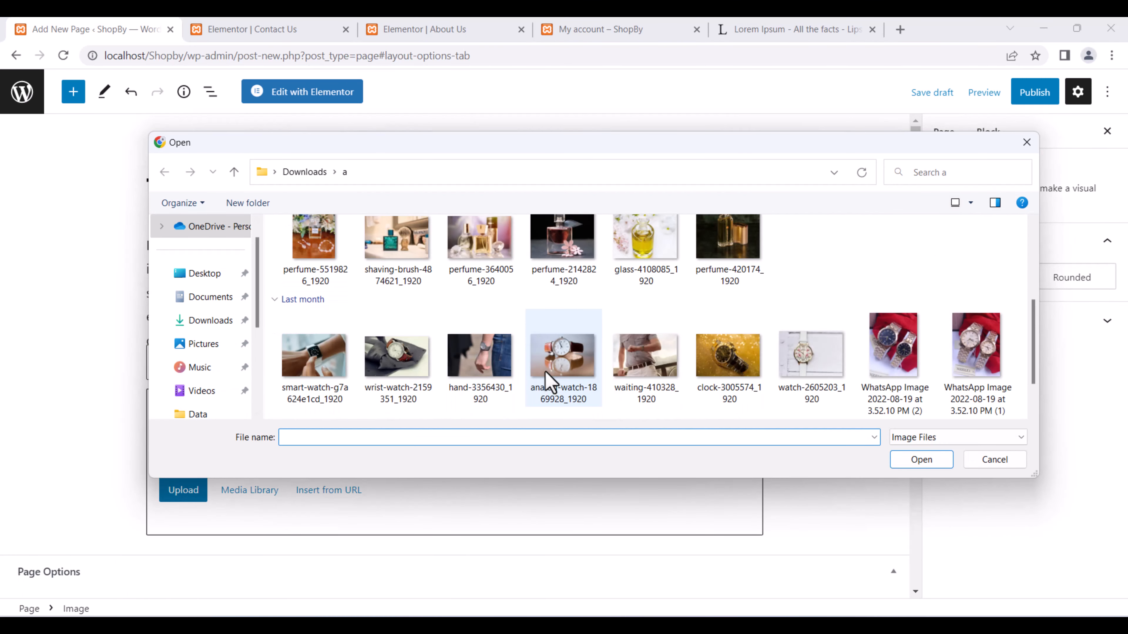
scroll(532, 357, "down", 1)
scroll(562, 339, "up", 1)
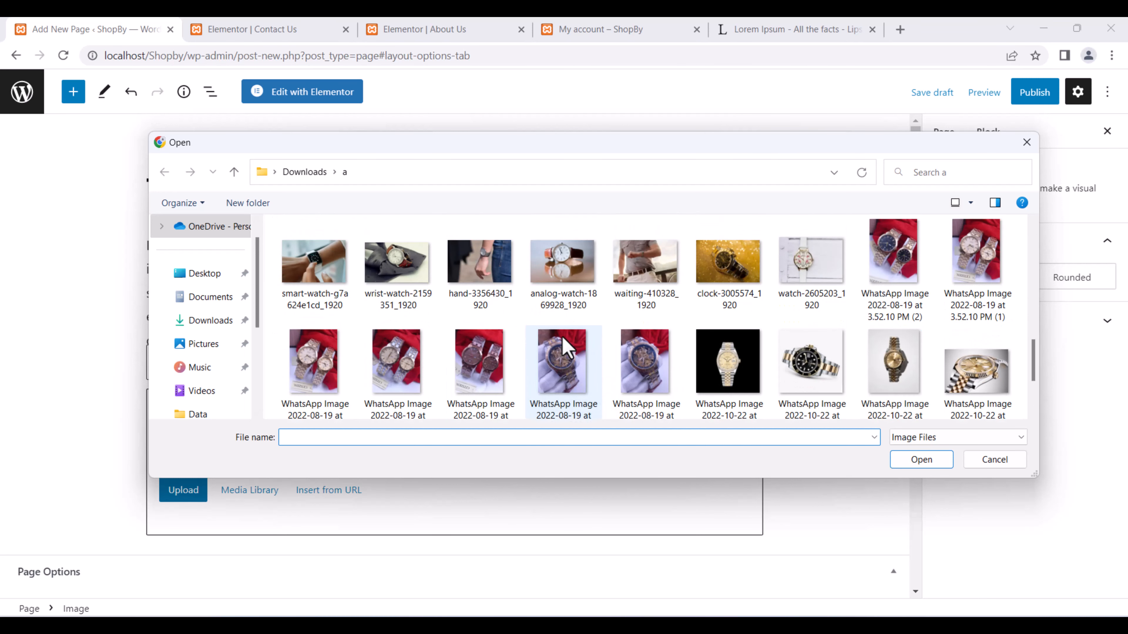
scroll(858, 346, "up", 1)
scroll(843, 354, "up", 3)
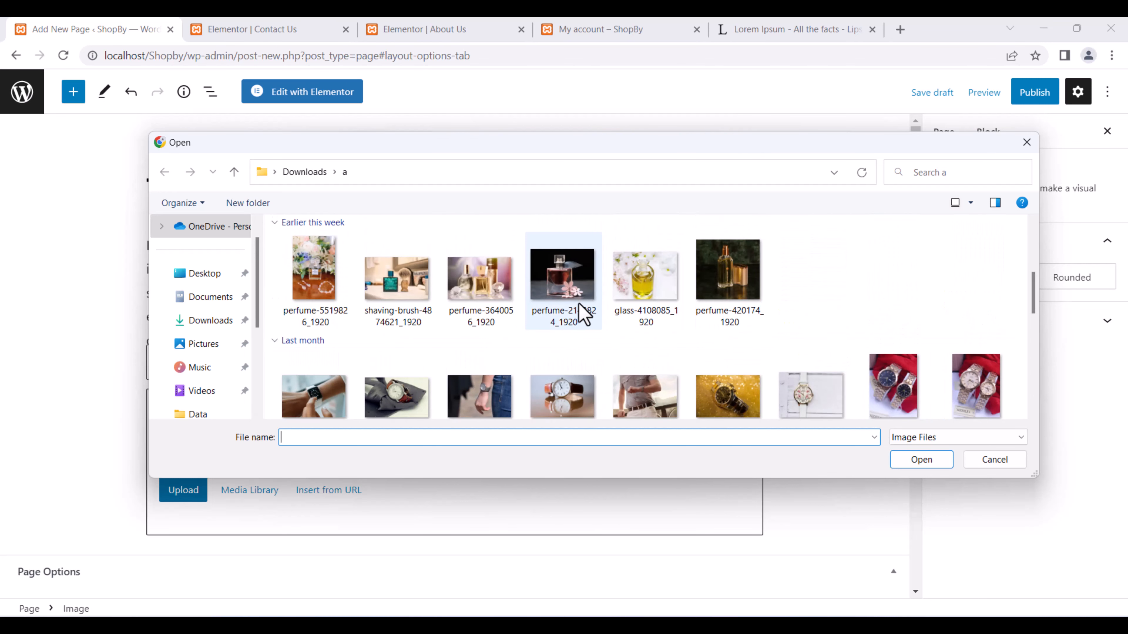
scroll(577, 311, "down", 4)
double_click(397, 248)
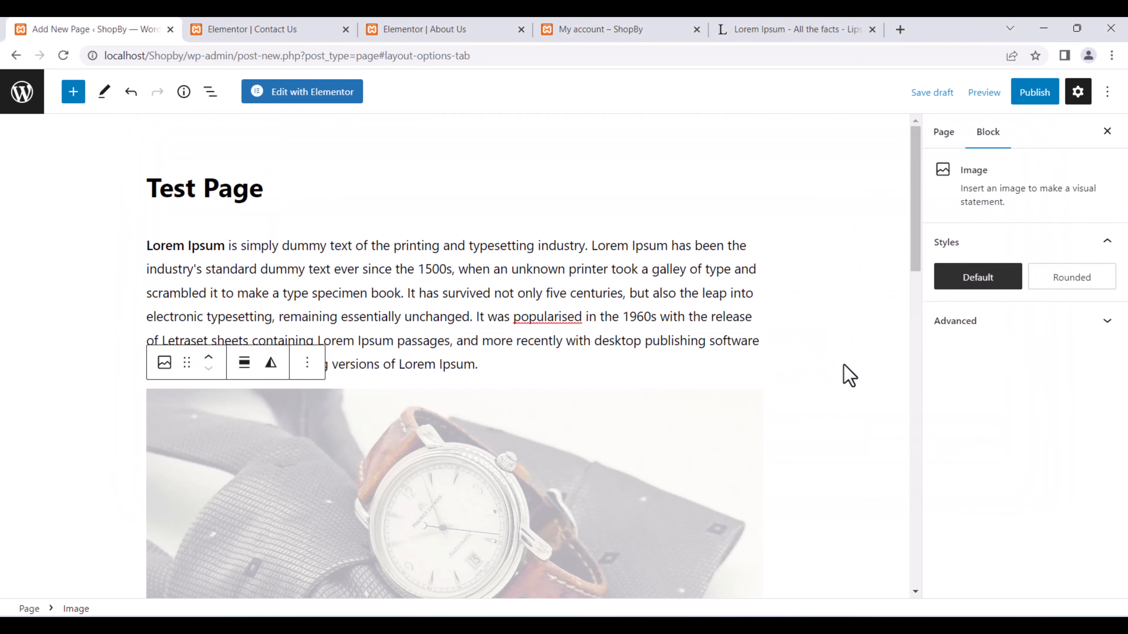
scroll(653, 439, "down", 9)
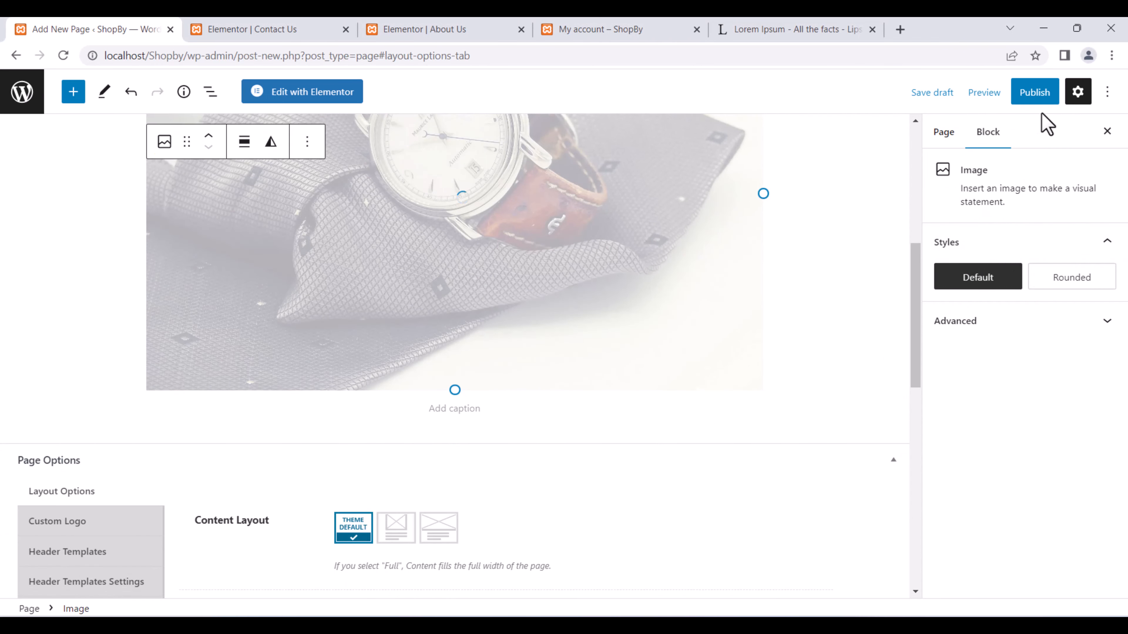
Publish Test Page and view it live, selecting its web address.
left_click(1050, 94)
left_click(1002, 102)
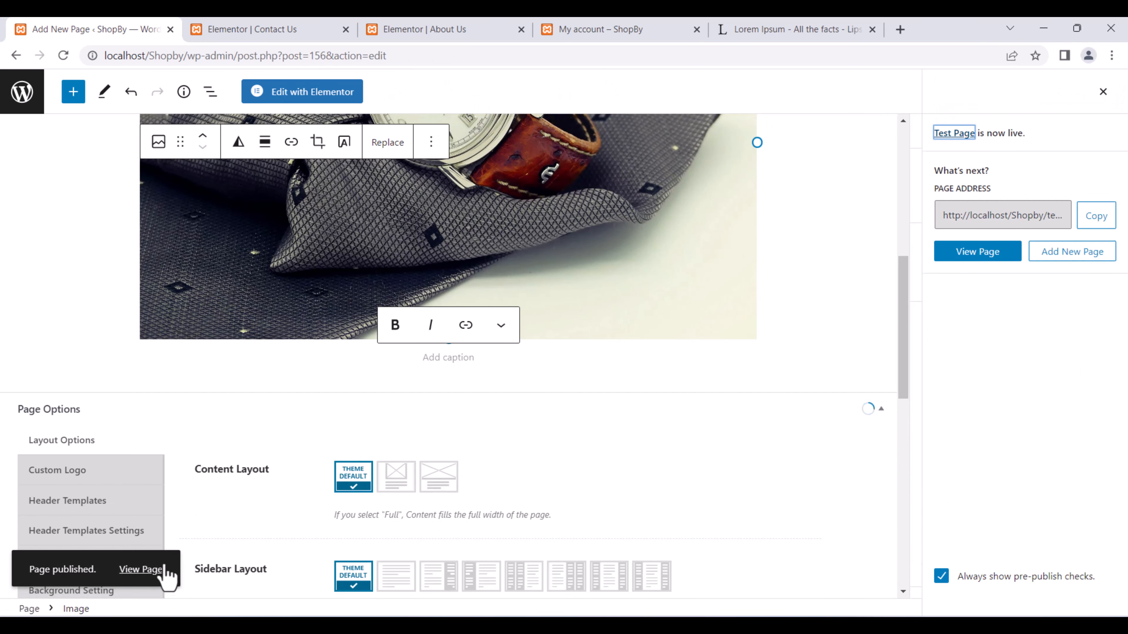
left_click(158, 570)
left_click(248, 31)
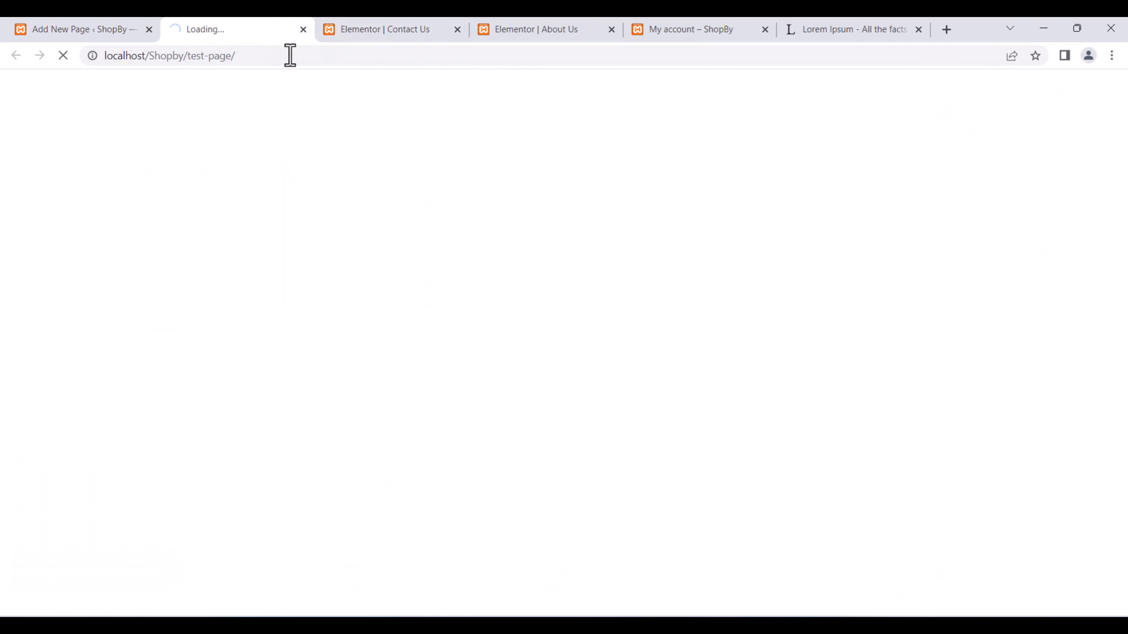
left_click_drag(290, 55, 99, 67)
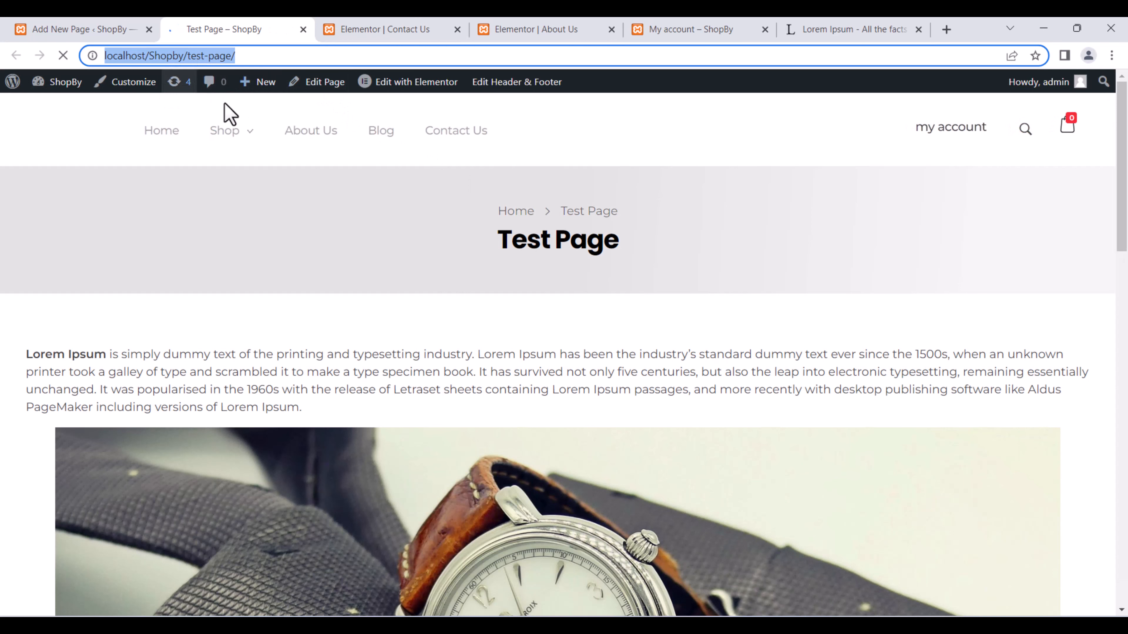
Return to the page editor and exit to the WordPress admin.
left_click(58, 30)
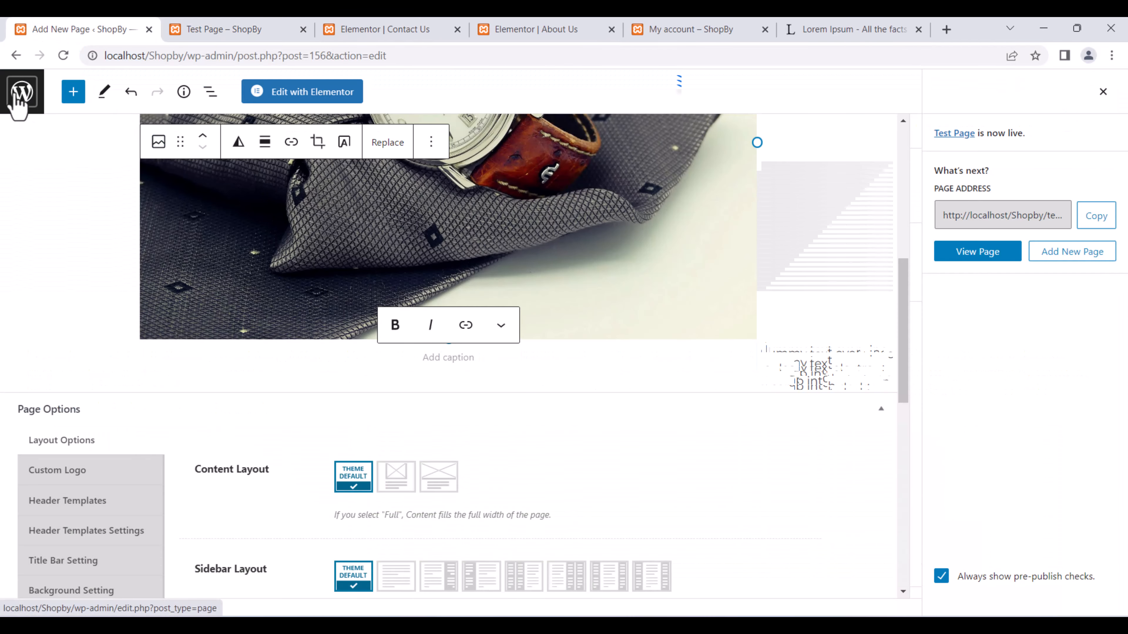
left_click(16, 56)
left_click(16, 56)
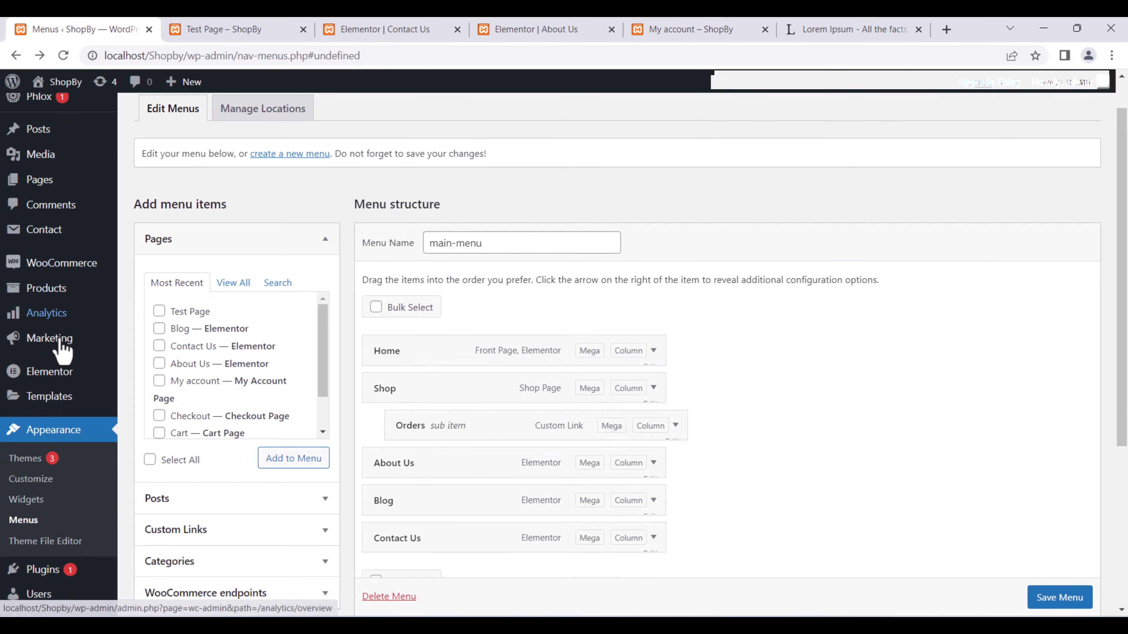
Add Test Page to main-menu directly after Home, before Shop, and save the menu.
left_click(36, 522)
left_click(631, 139)
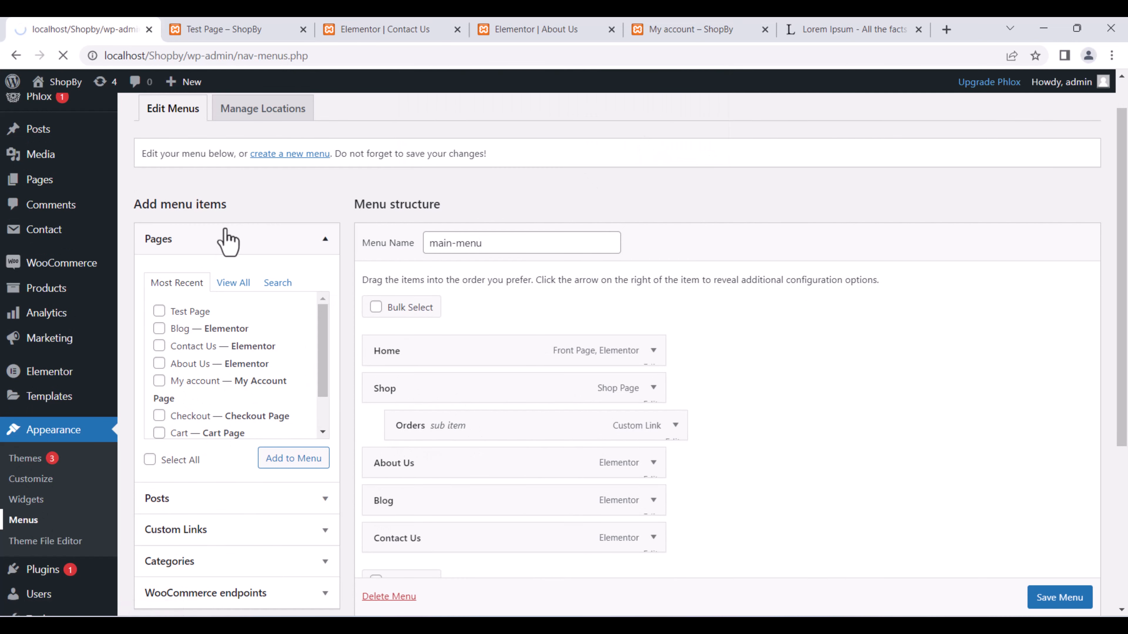
scroll(208, 442, "down", 2)
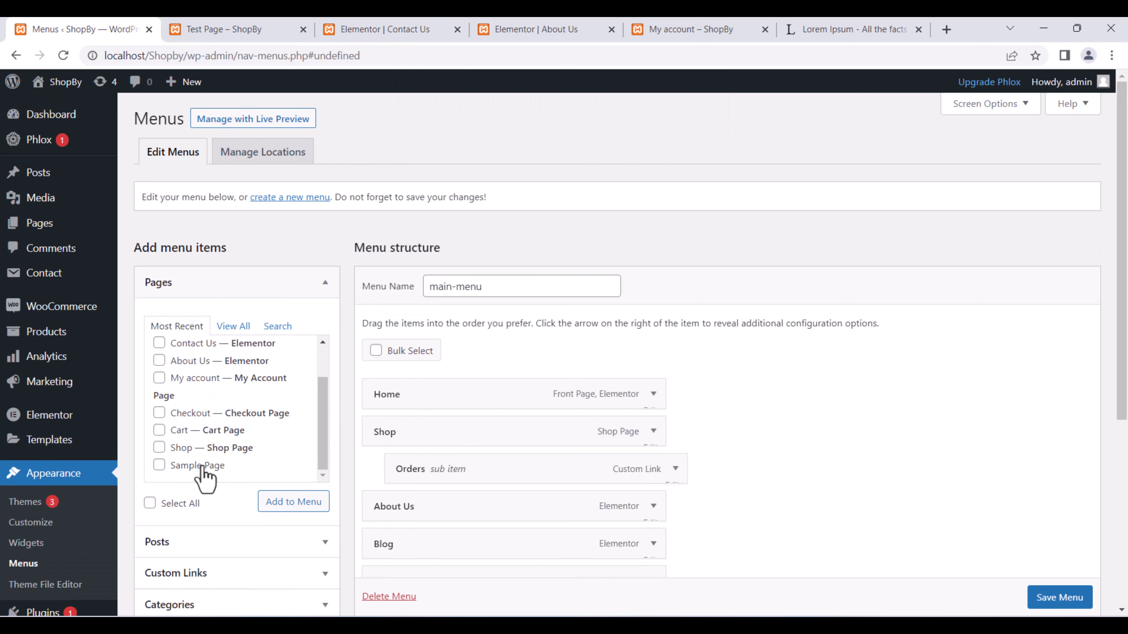
scroll(209, 462, "up", 2)
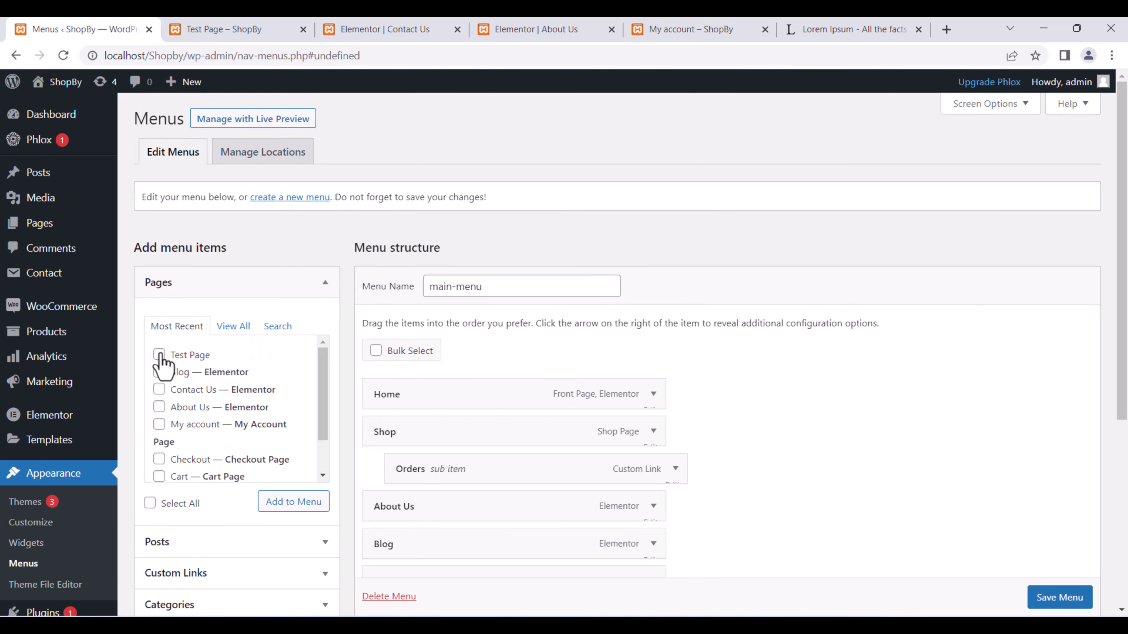
left_click(291, 507)
scroll(872, 371, "down", 4)
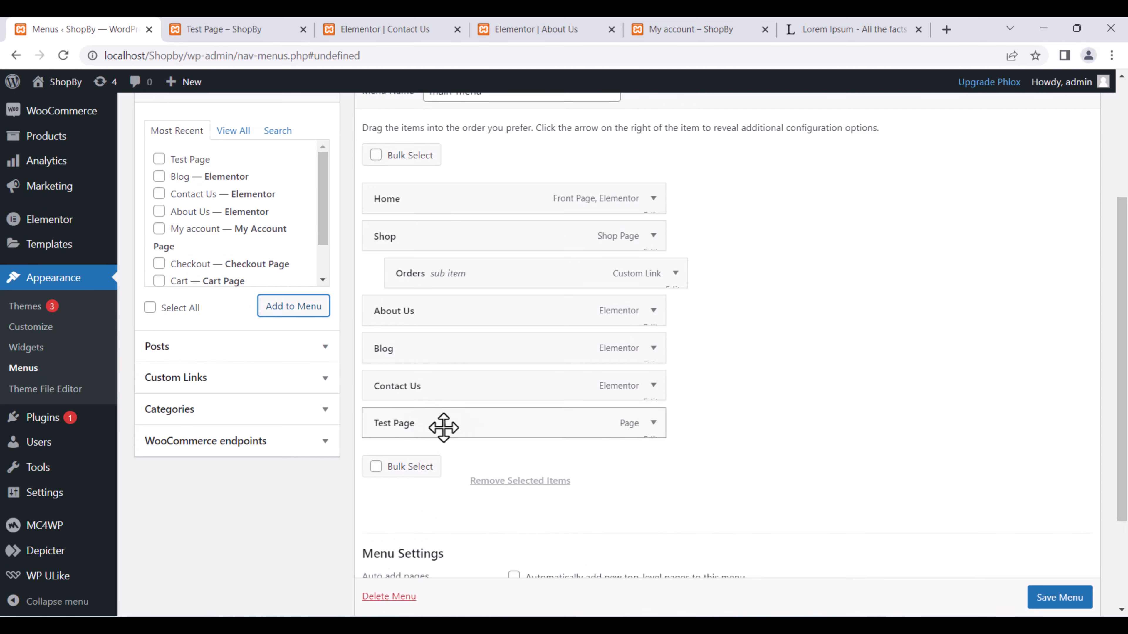
left_click_drag(408, 434, 403, 234)
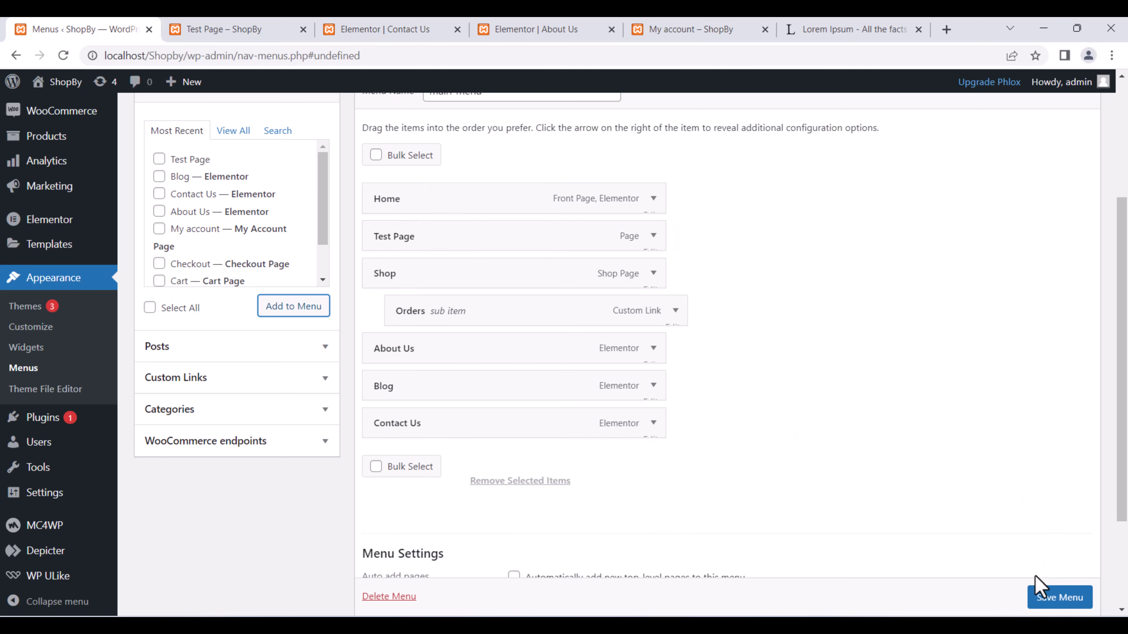
left_click(1041, 593)
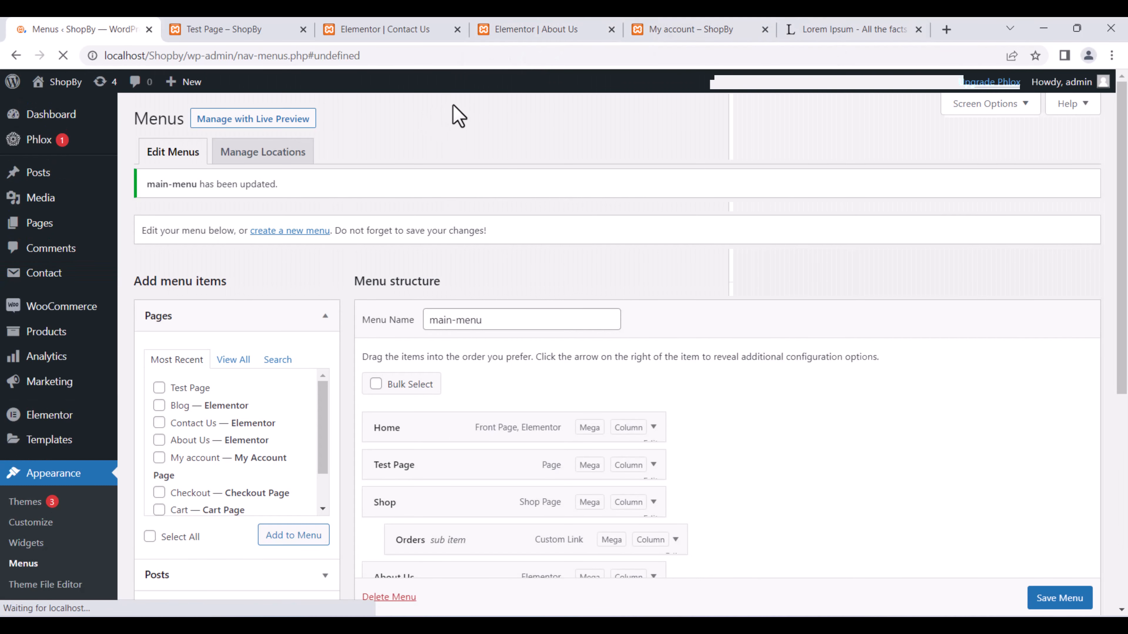
left_click(715, 28)
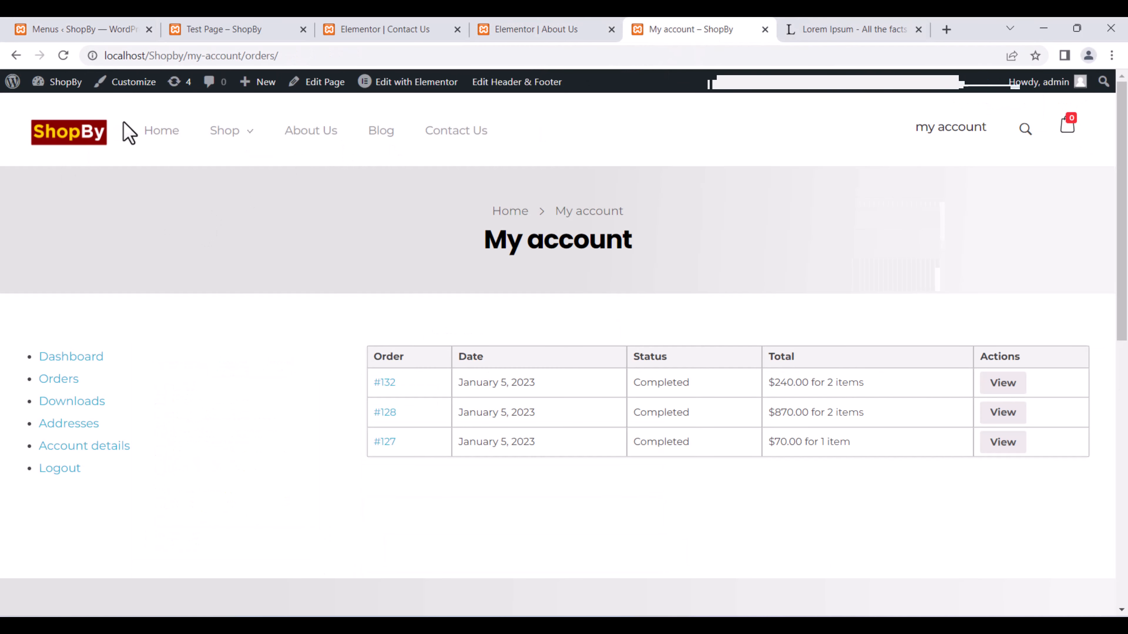
Open Test Page from the live ShopBy menu and scroll through its text and watch image.
left_click(168, 140)
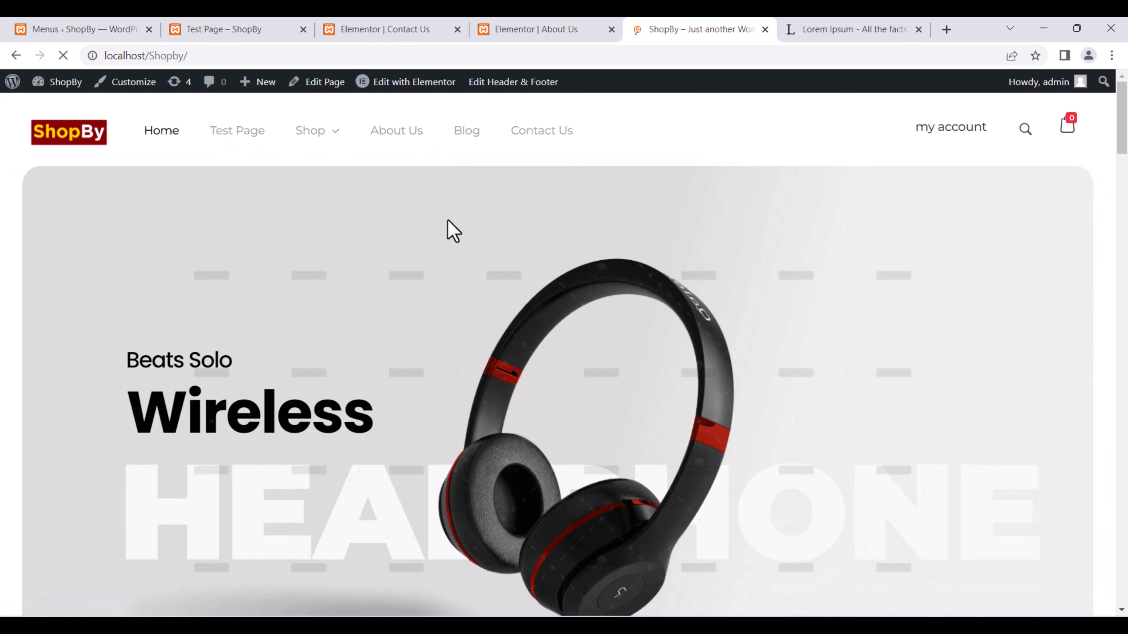
left_click(273, 150)
scroll(513, 267, "down", 10)
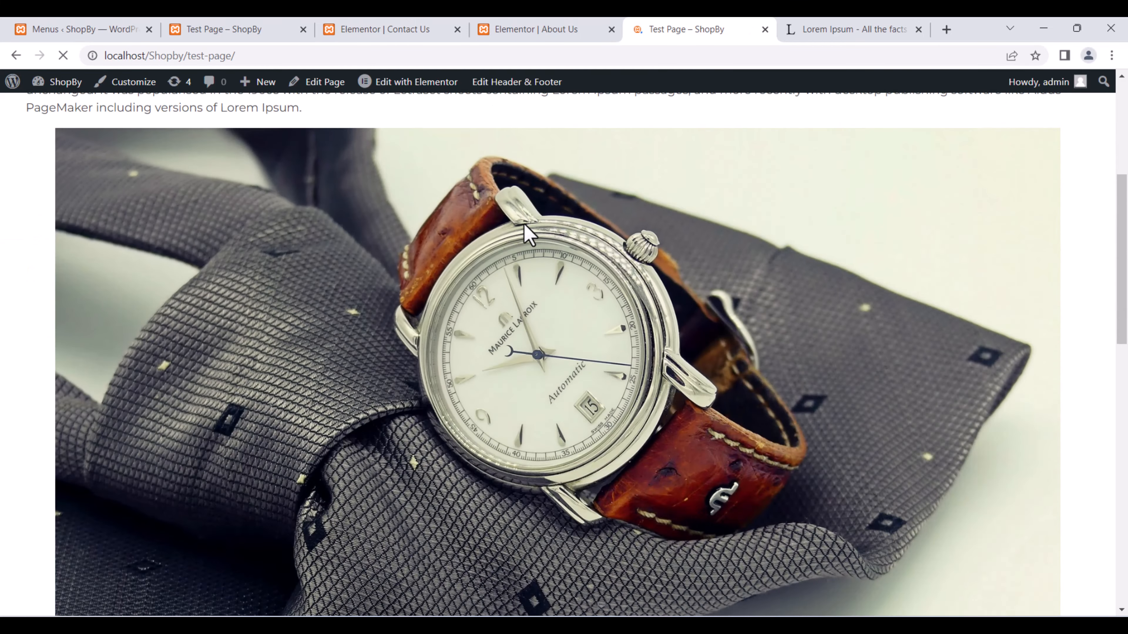
scroll(514, 234, "up", 6)
scroll(510, 231, "up", 4)
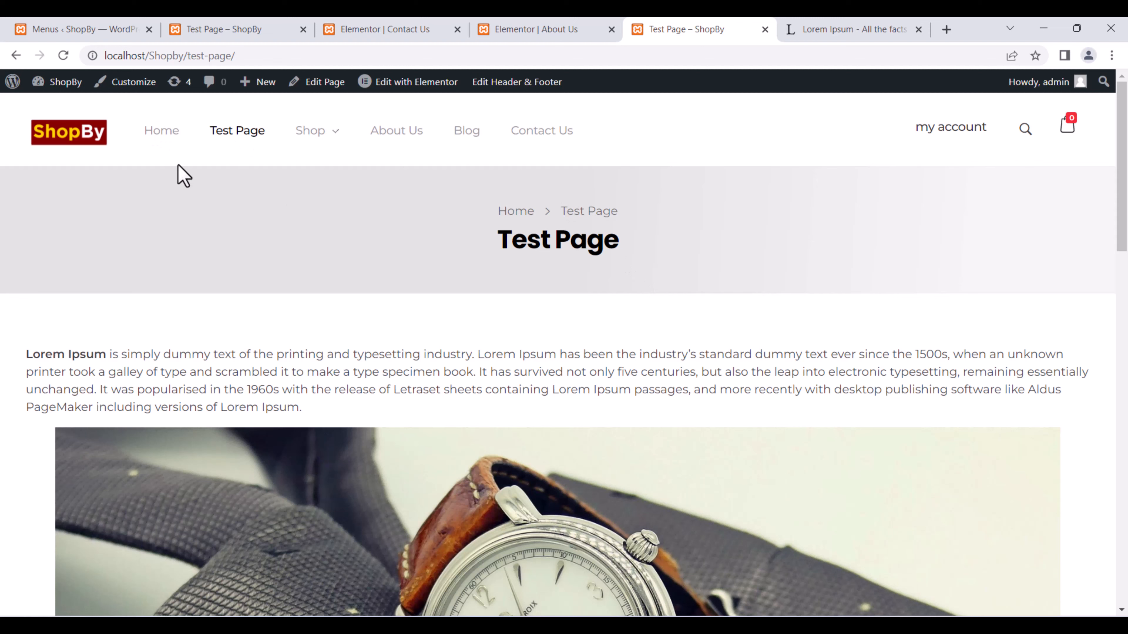
left_click(86, 28)
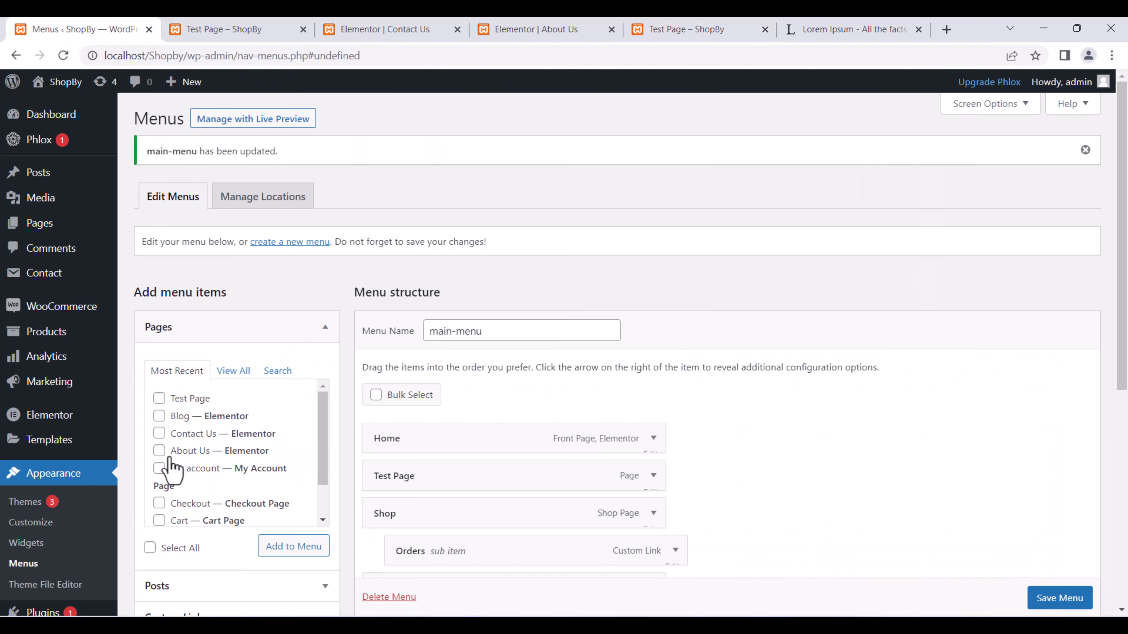
Move Orders out of the Shop submenu and remove it from main-menu.
scroll(526, 469, "down", 4)
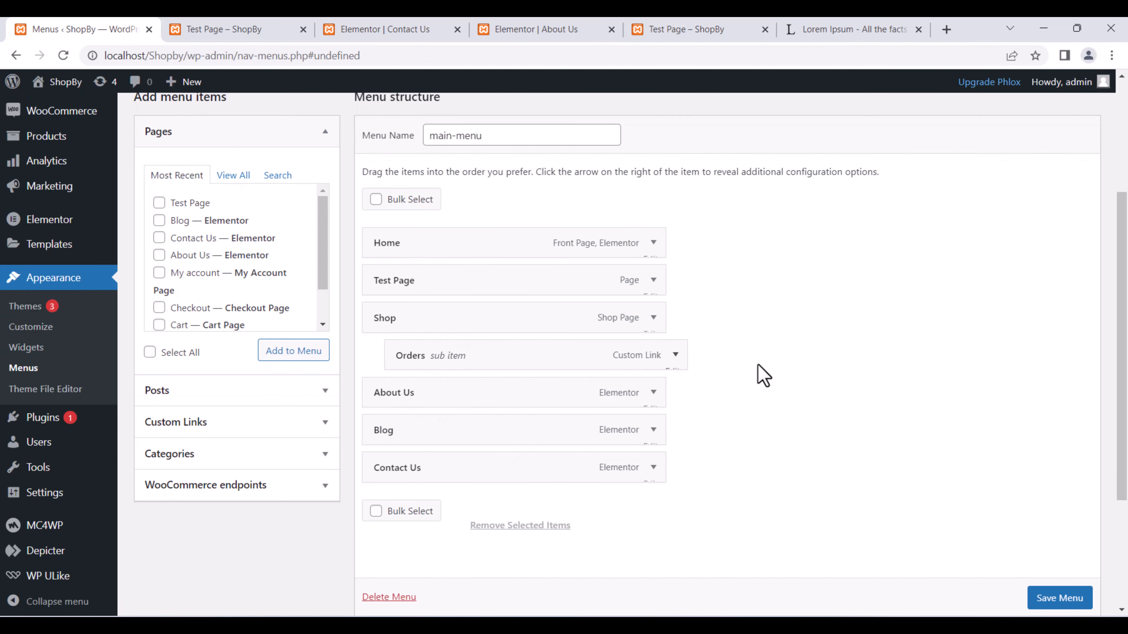
left_click_drag(676, 354, 674, 355)
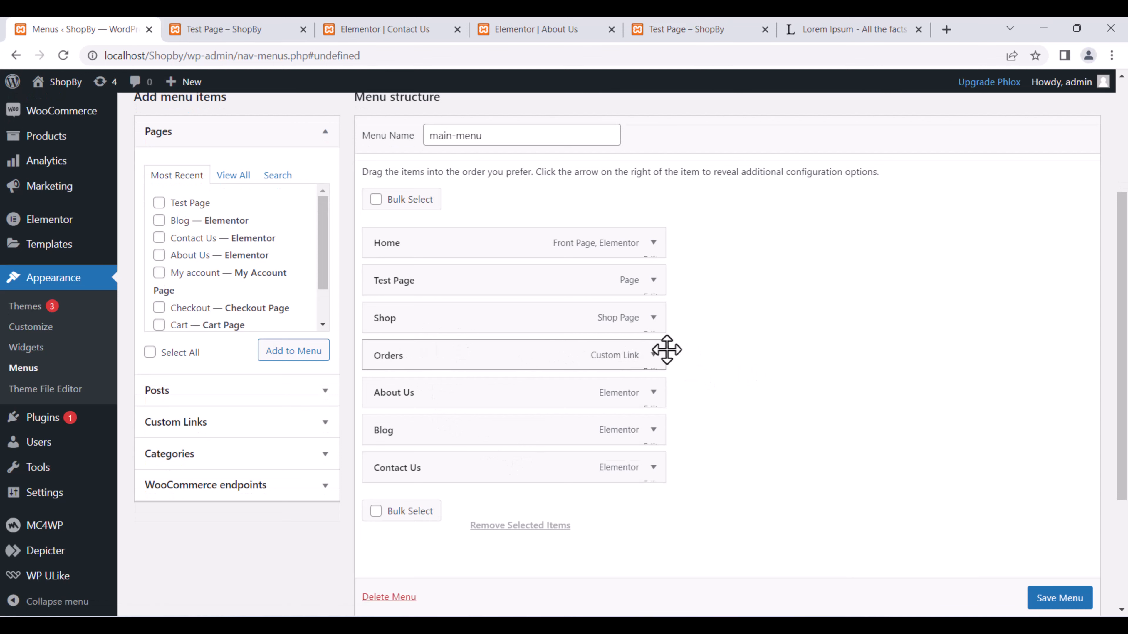
left_click(653, 355)
scroll(533, 444, "down", 4)
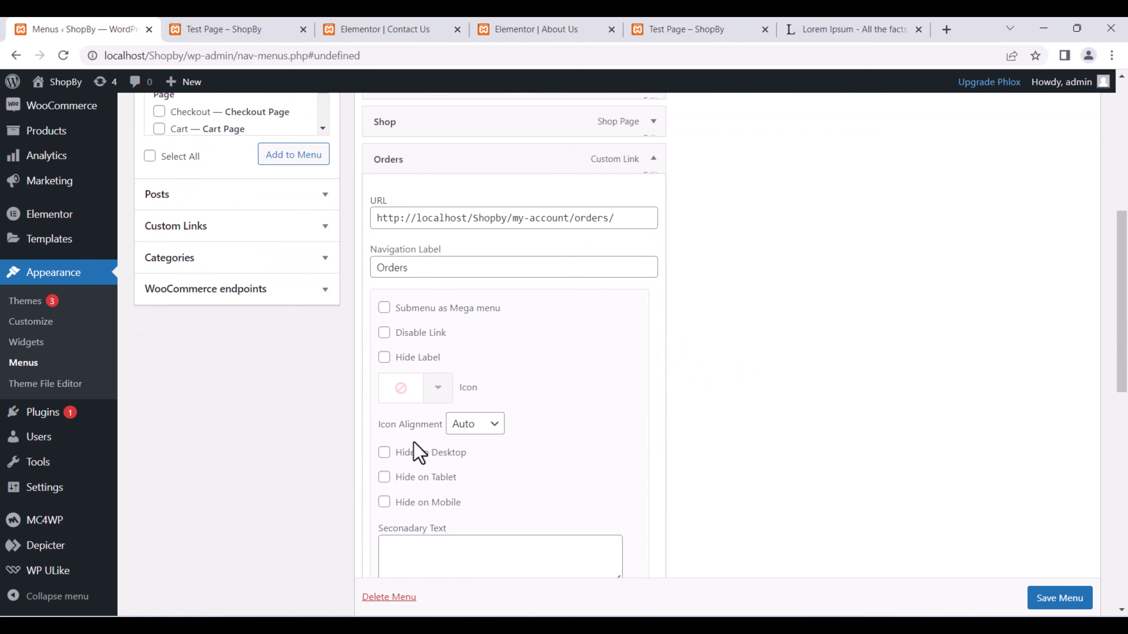
scroll(426, 506, "down", 8)
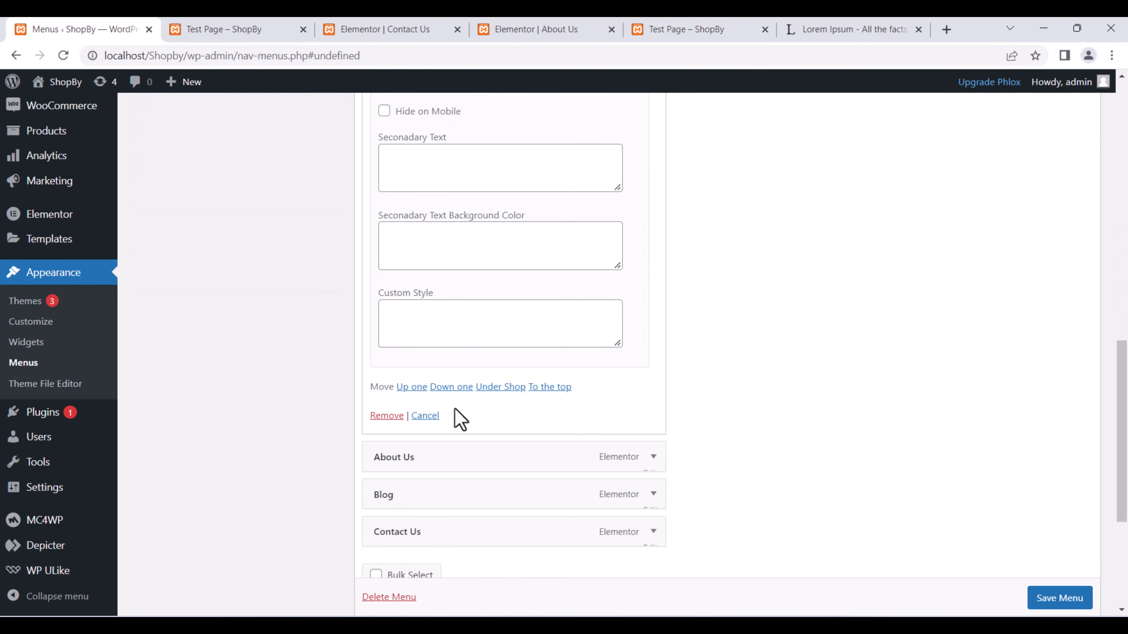
left_click(387, 416)
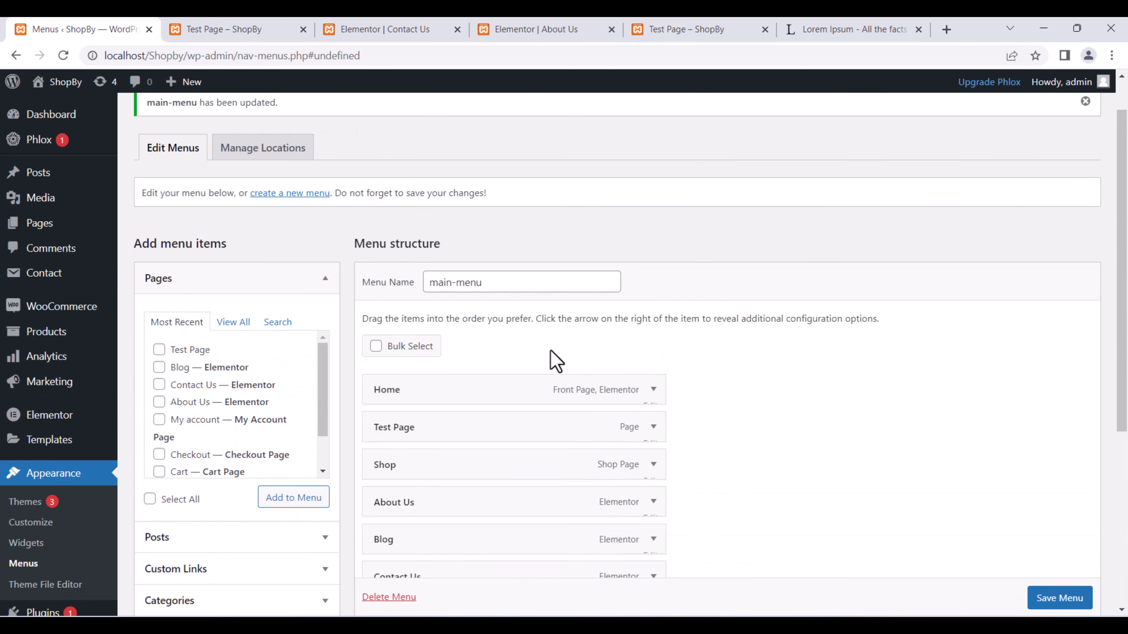
Remove Test Page from main-menu and save the menu.
left_click(653, 428)
scroll(652, 429, "down", 8)
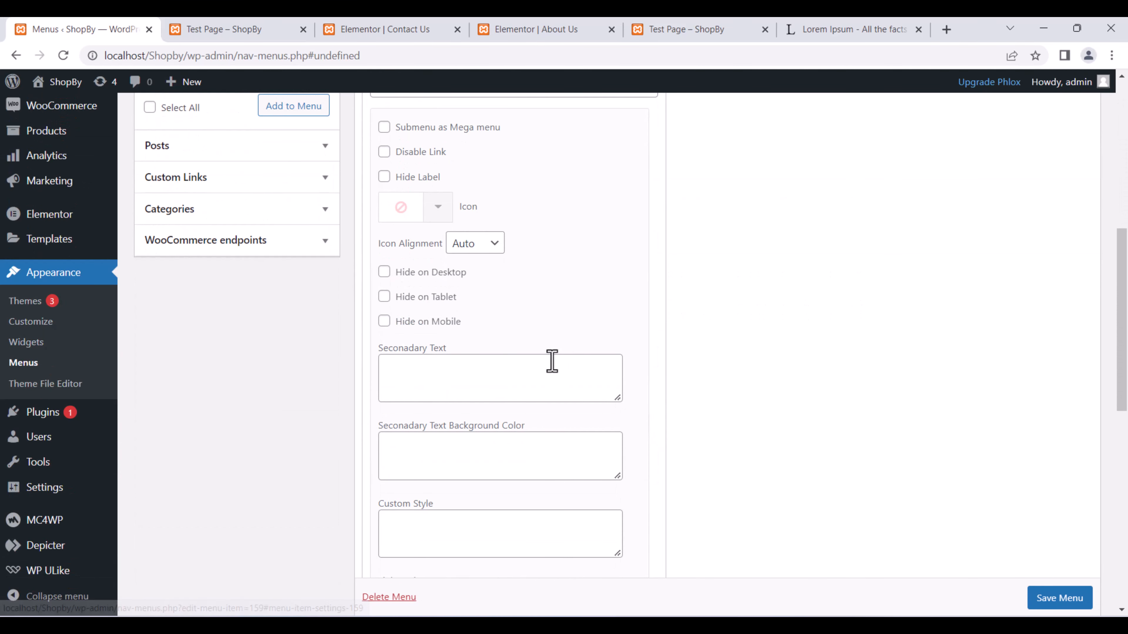
scroll(444, 328, "down", 6)
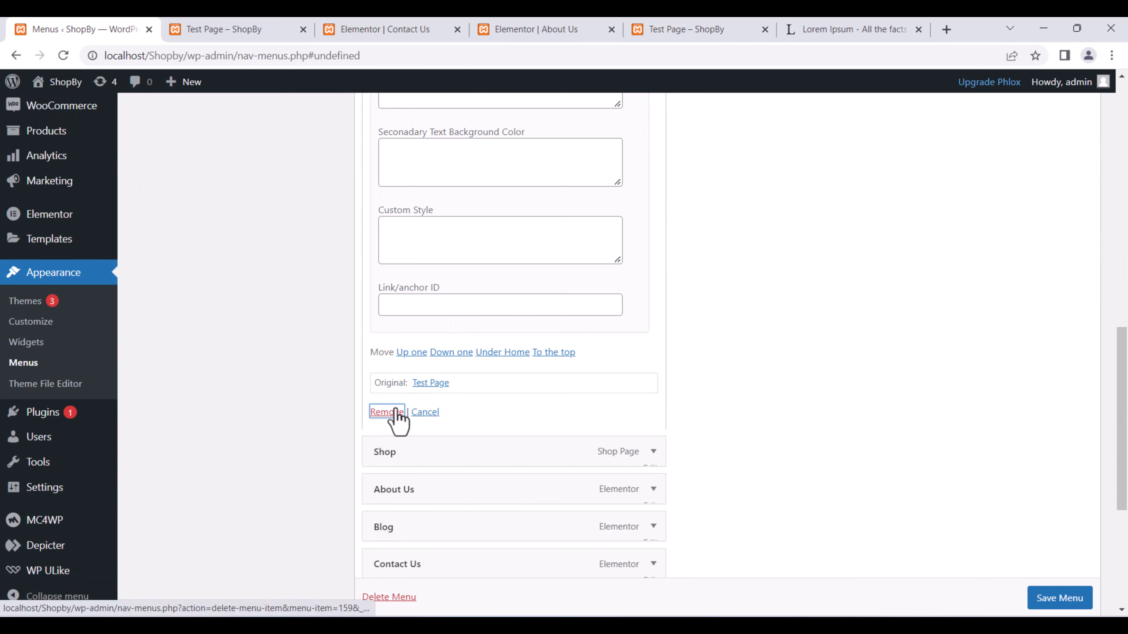
left_click(394, 417)
scroll(599, 351, "up", 6)
scroll(599, 351, "down", 2)
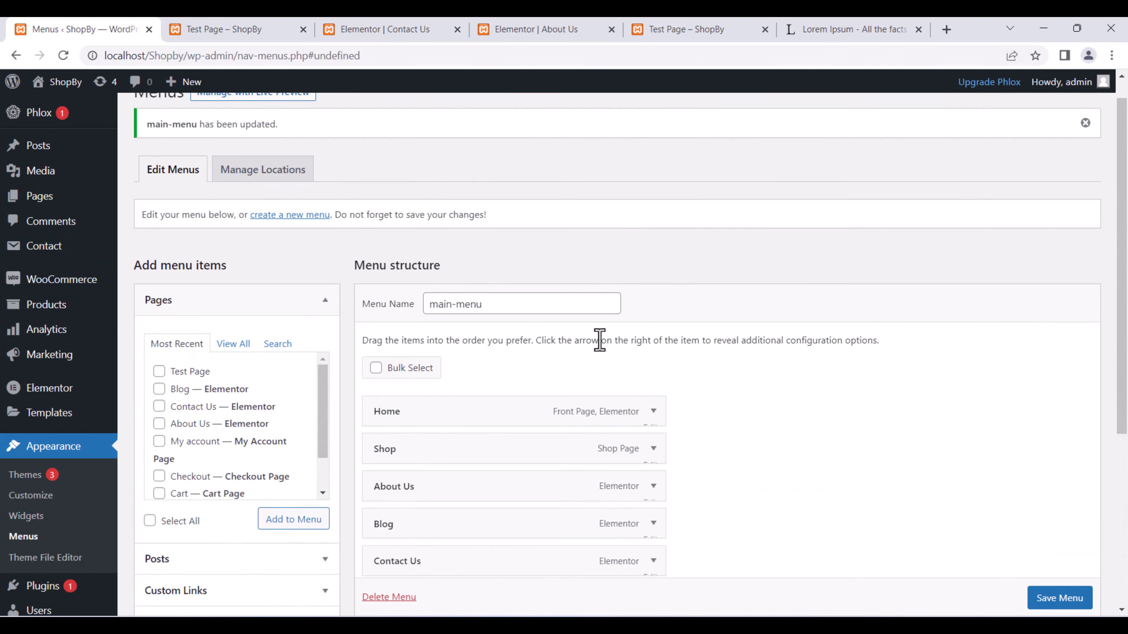
scroll(600, 344, "up", 2)
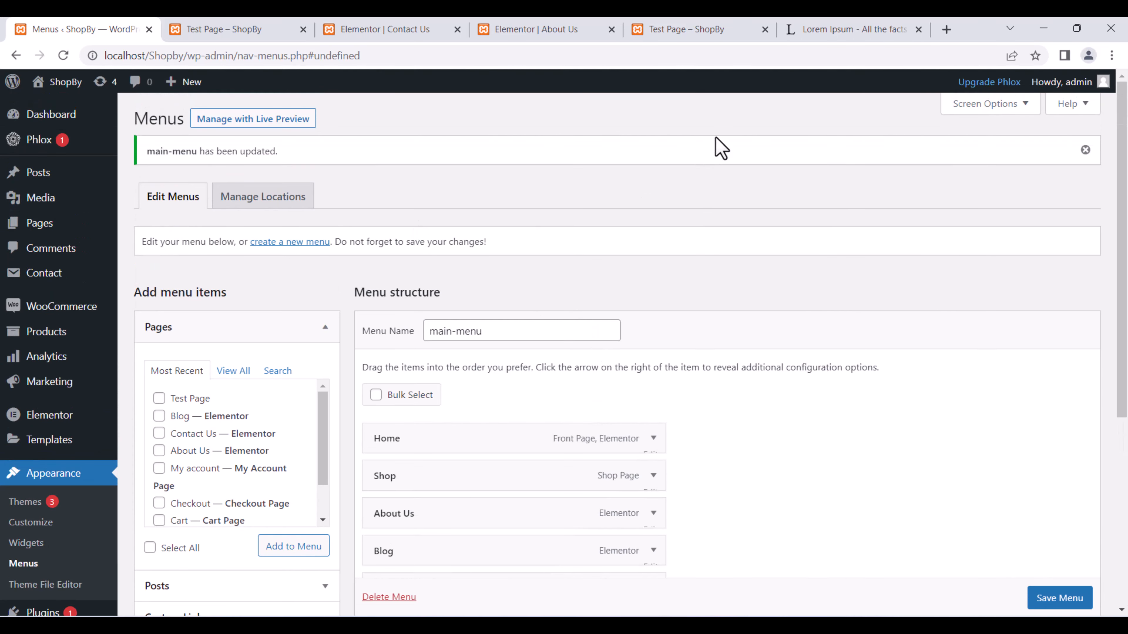
left_click(683, 20)
left_click(68, 30)
left_click(1059, 598)
scroll(1056, 607, "down", 1)
From the Test Page, check the ShopBy logo link, which leads to a Not Found page.
left_click(757, 29)
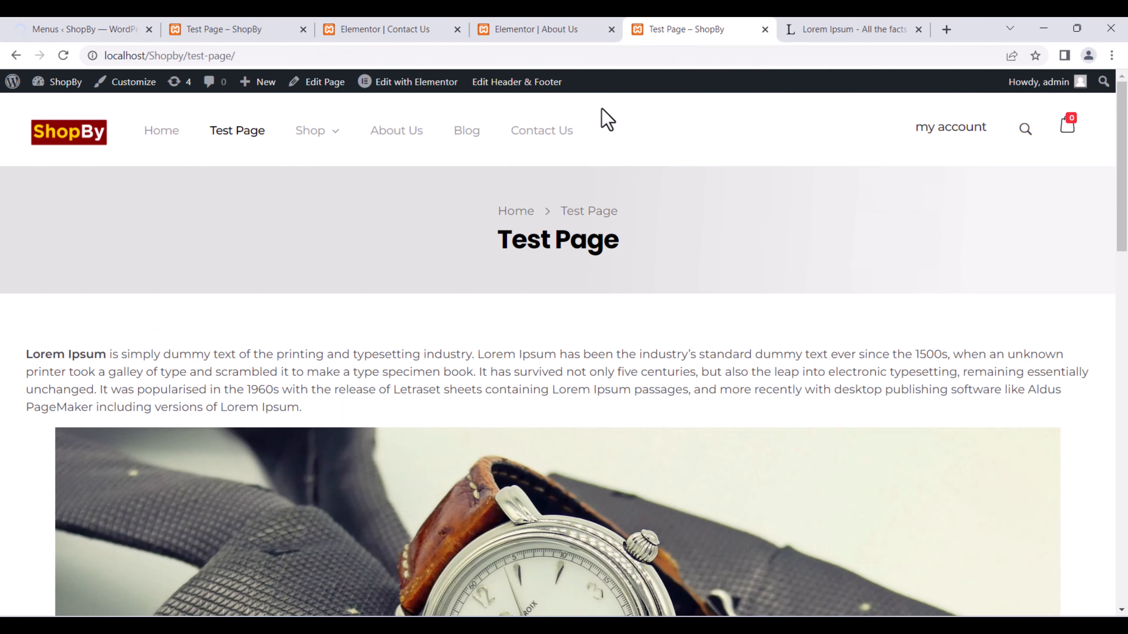
left_click(69, 138)
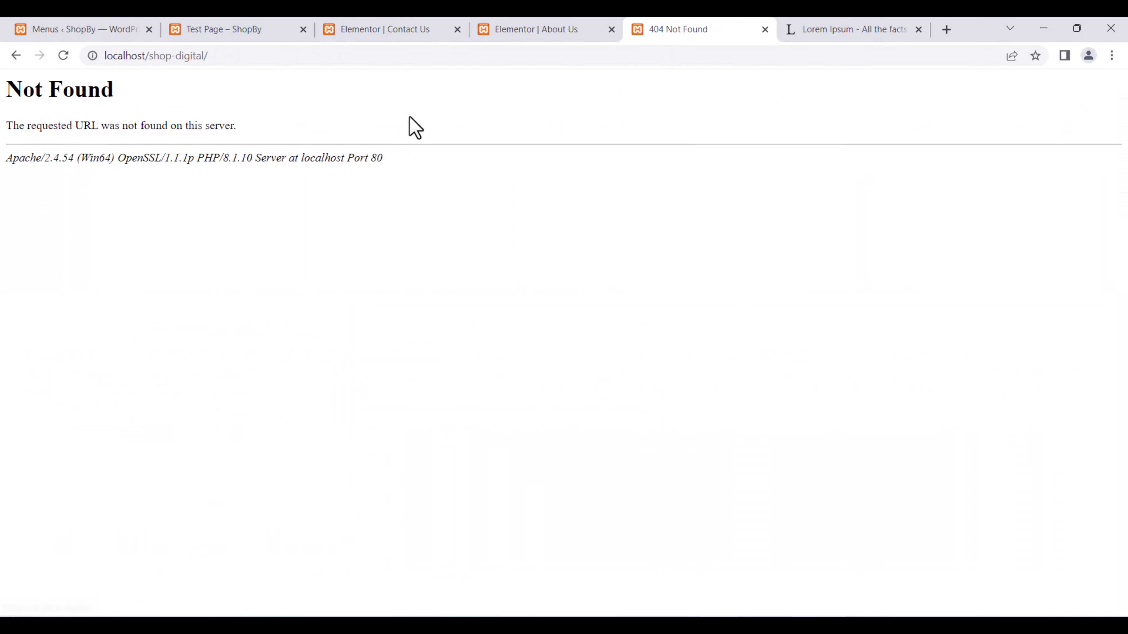
left_click(15, 56)
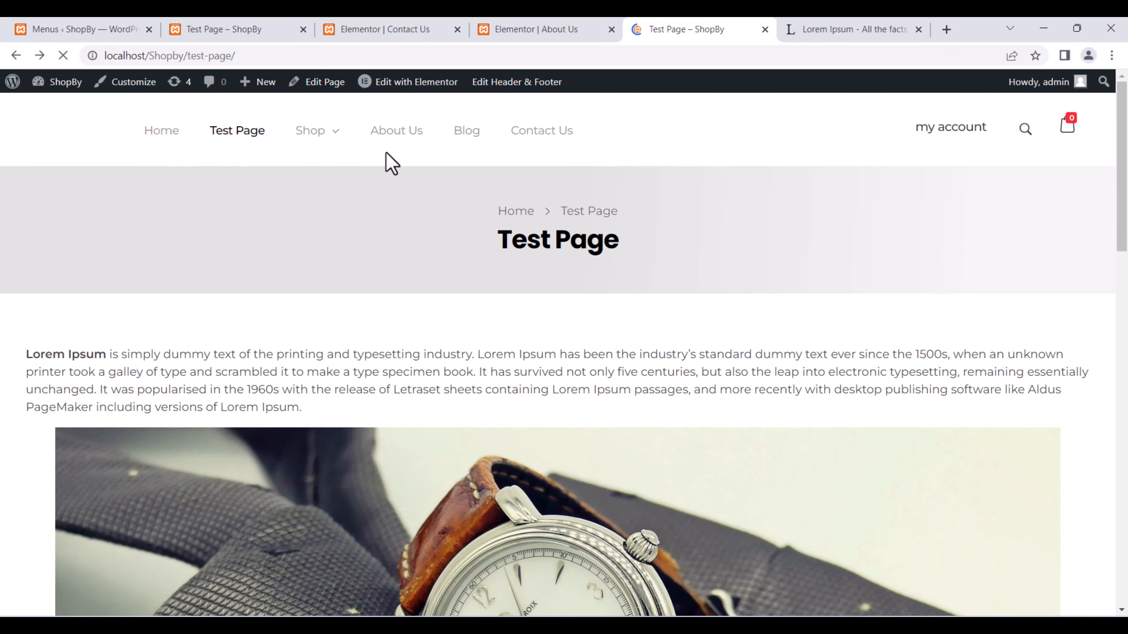
Open the home page to confirm the menu now shows Home, Shop, About Us, Blog and Contact Us.
left_click(182, 136)
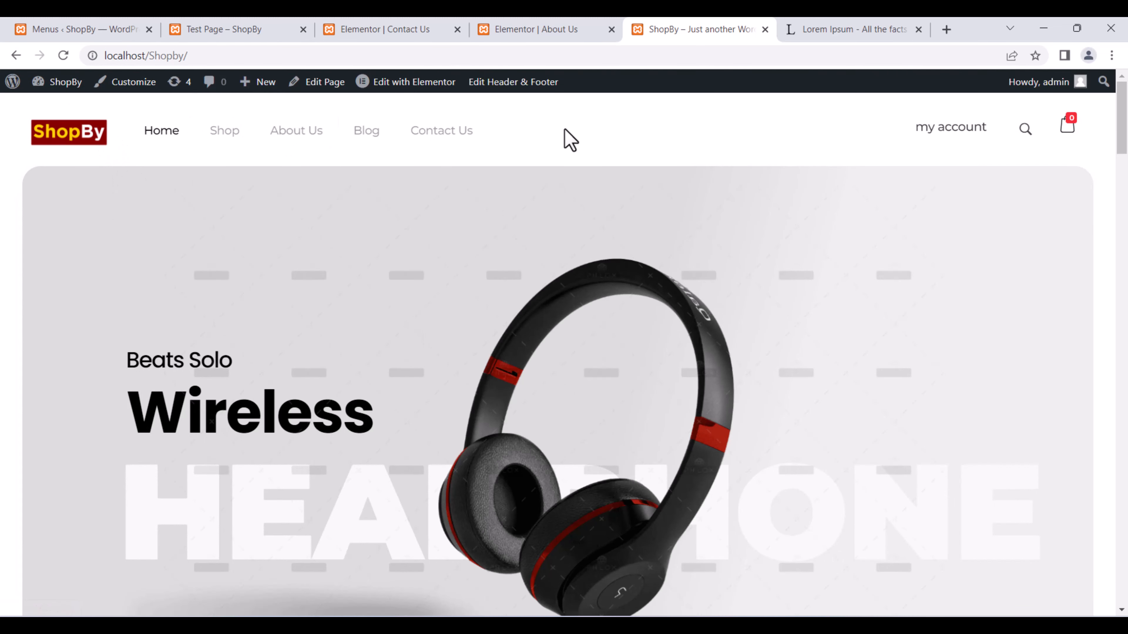
mouse_move(433, 95)
left_click_drag(420, 110, 428, 110)
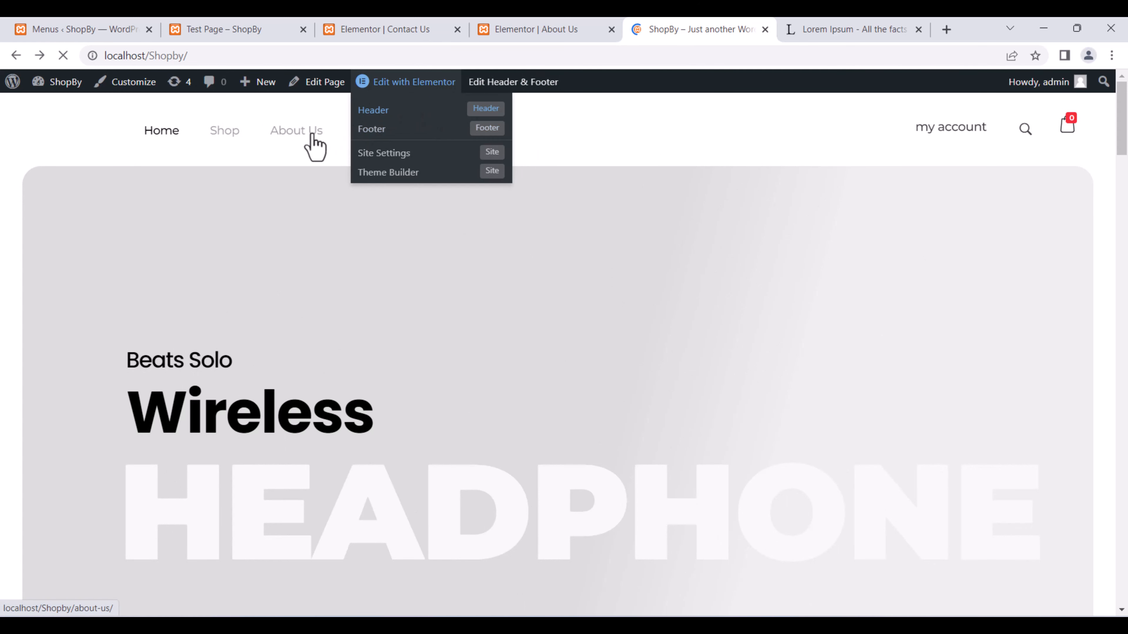
Link the header's ShopBy logo to the Home Page through the Pages URL dynamic tag, then update the header.
mouse_move(368, 89)
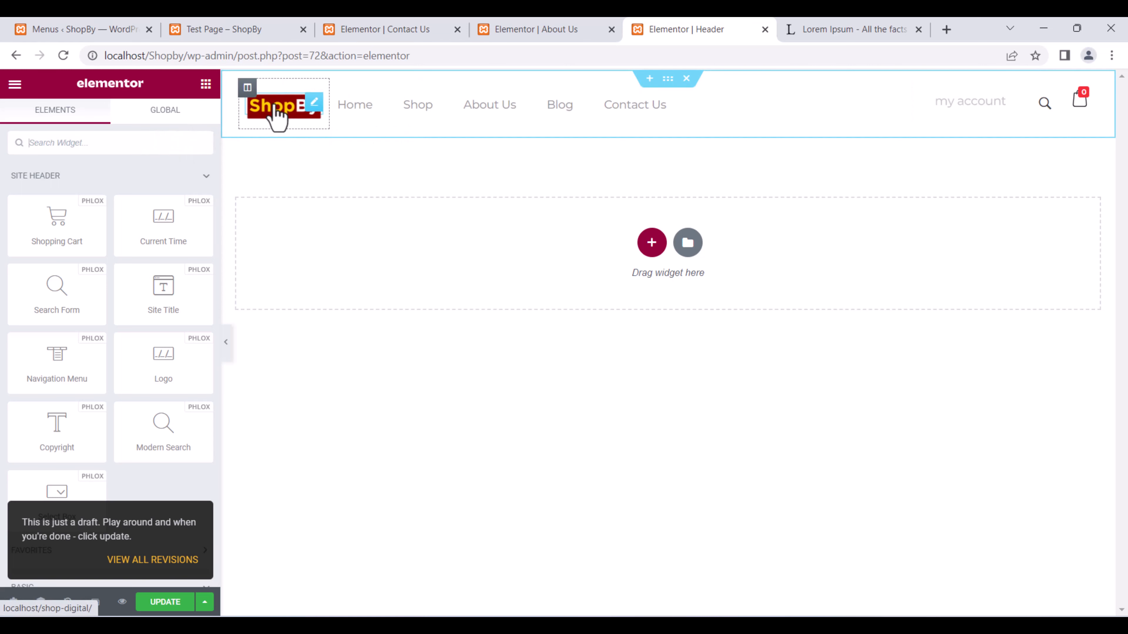
left_click(284, 109)
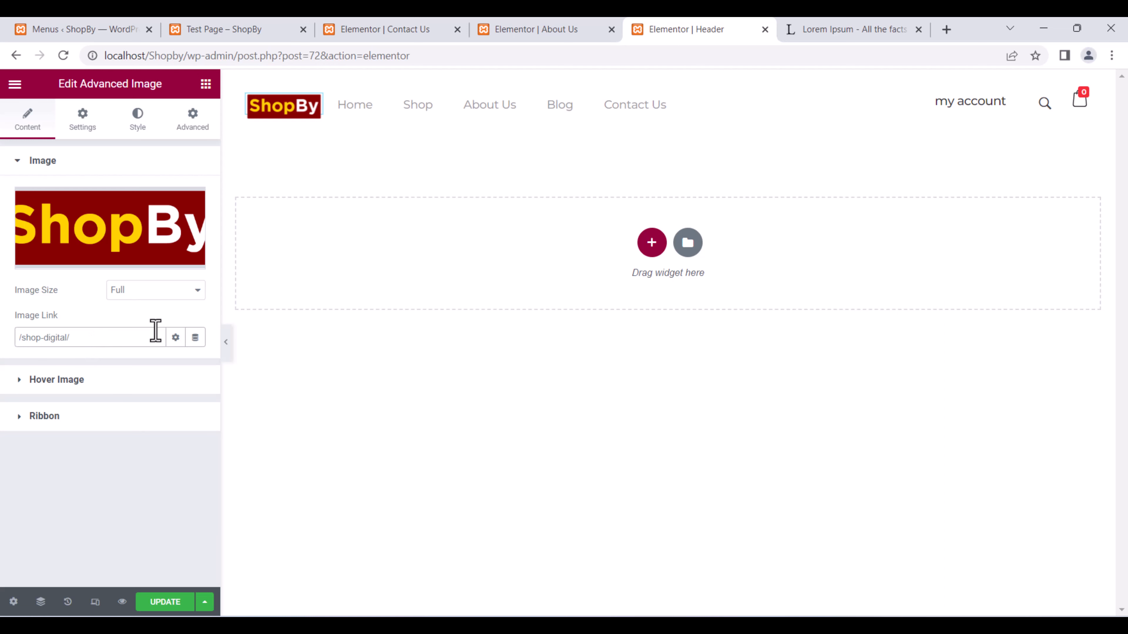
left_click(197, 340)
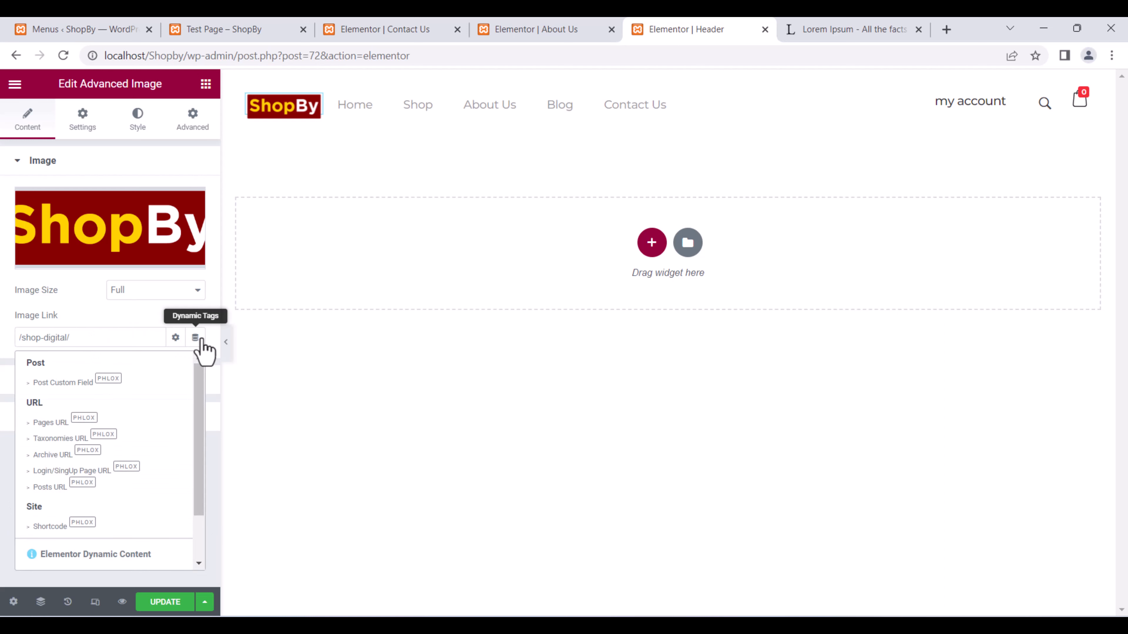
left_click(91, 426)
left_click(146, 402)
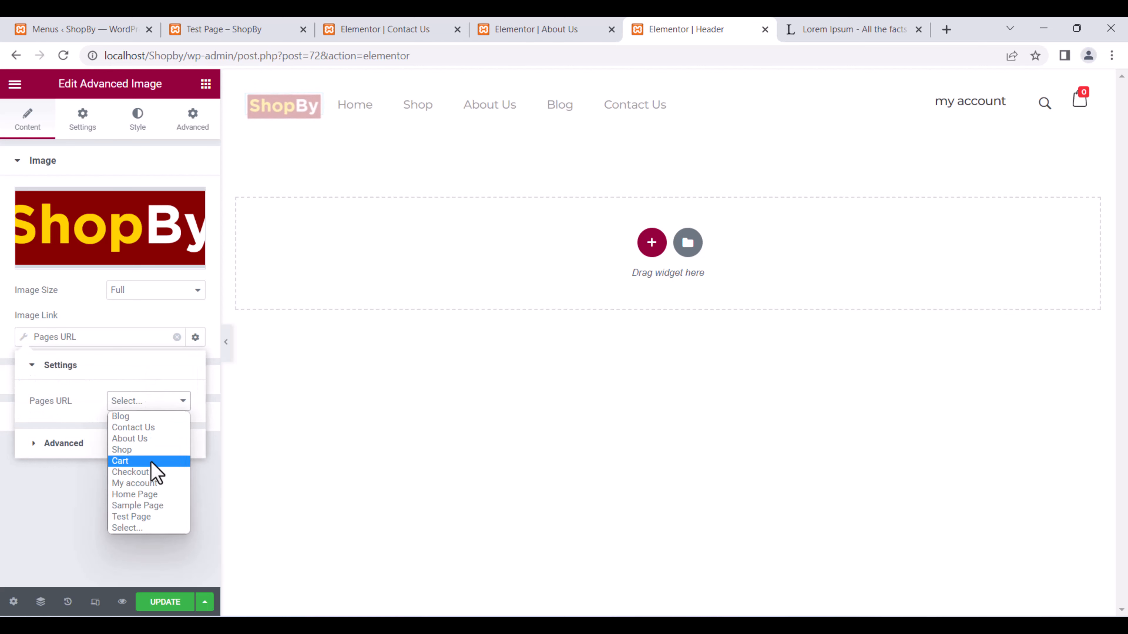
left_click(149, 495)
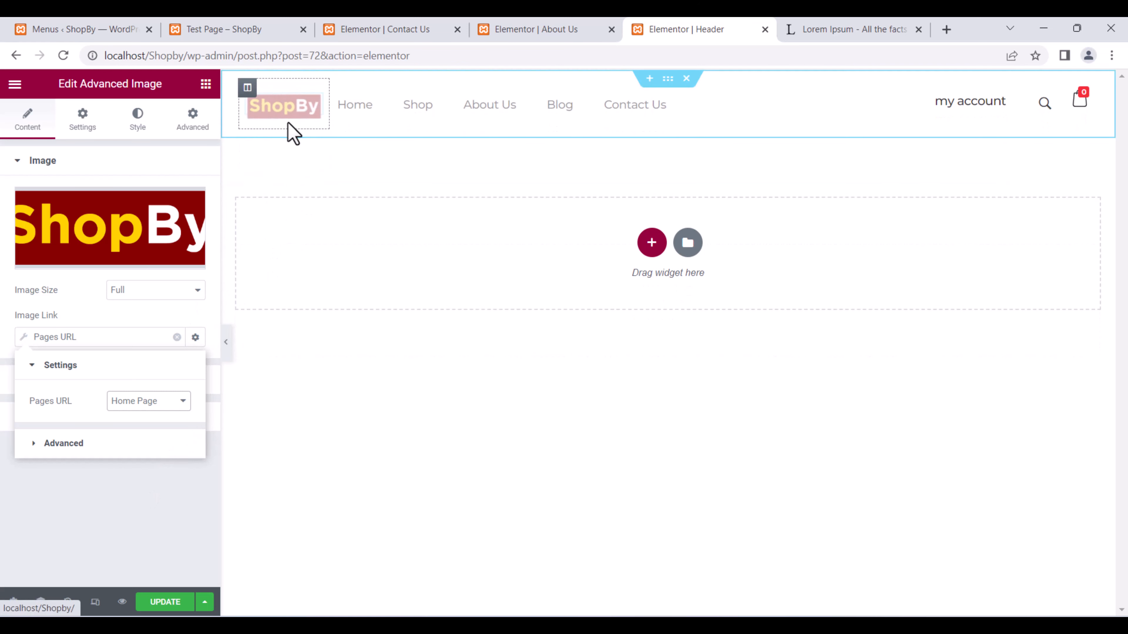
left_click(162, 602)
In the About Us tab, remove wp-admin from the address to load localhost/Shopby/.
left_click(570, 27)
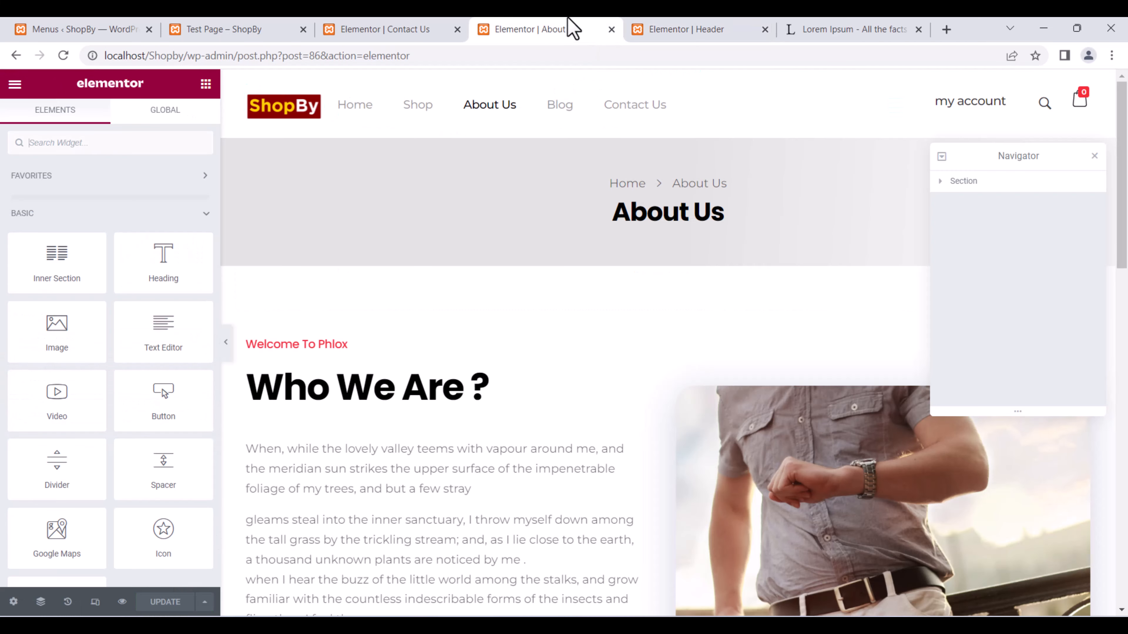
left_click_drag(410, 55, 205, 112)
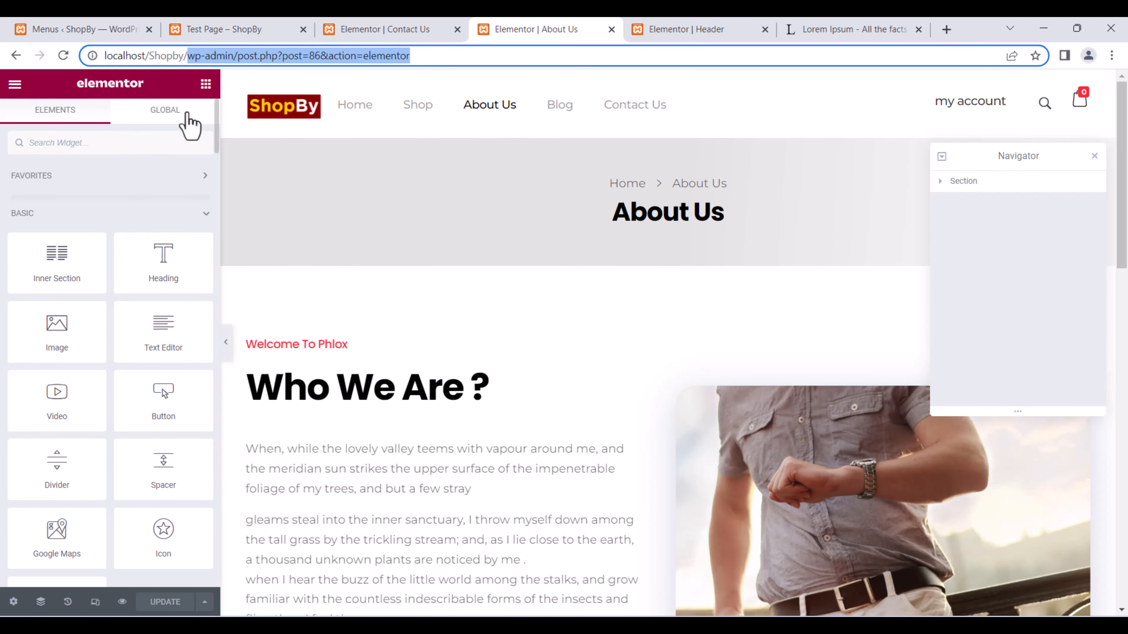
key("BackSpace")
key("Return")
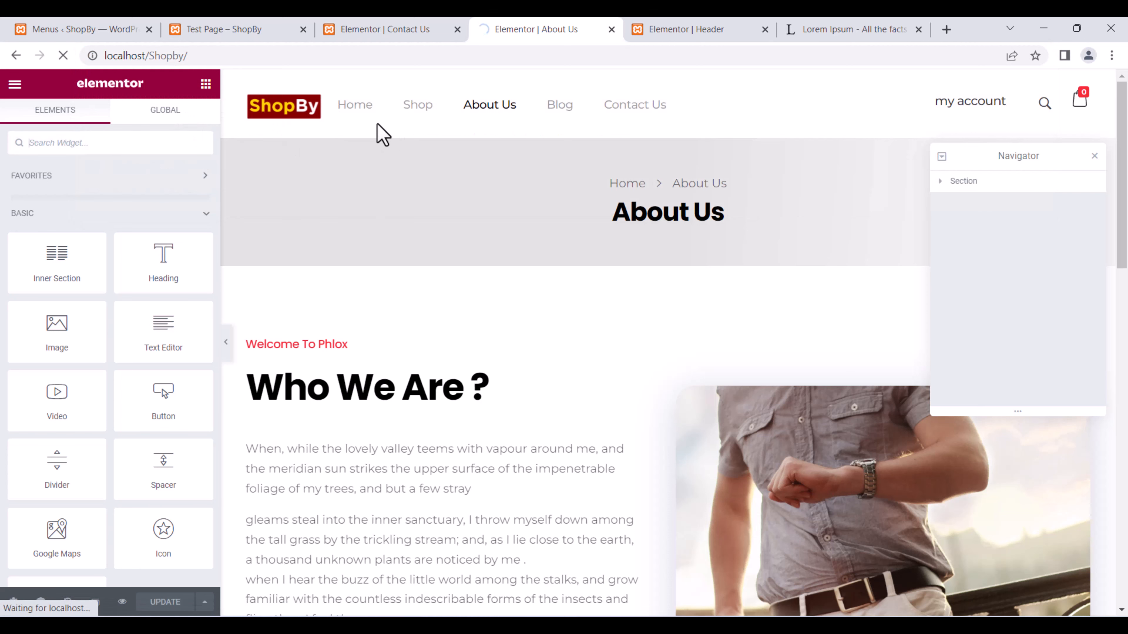
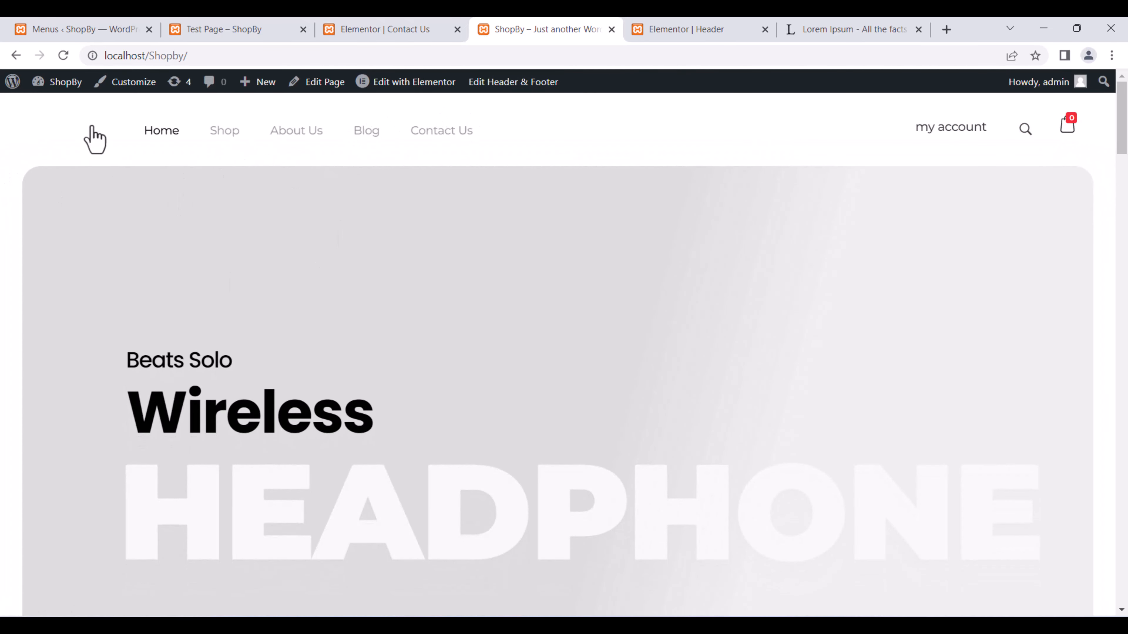
Change the header ShopBy logo's entrance animation from Swing to None and update the header.
left_click(368, 31)
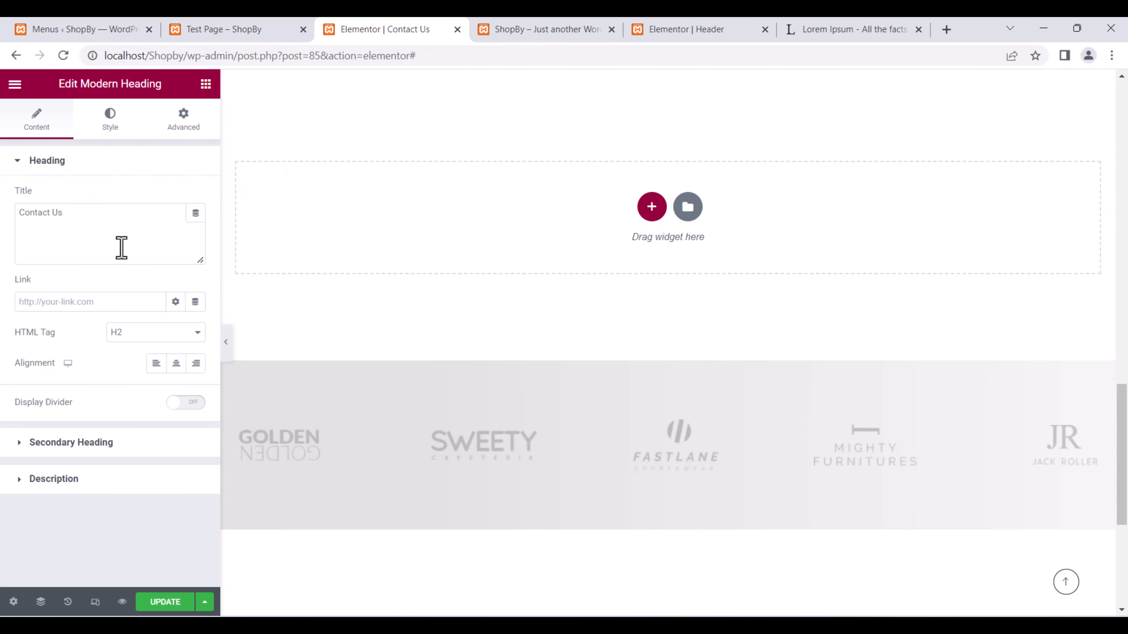
left_click(604, 28)
left_click(675, 31)
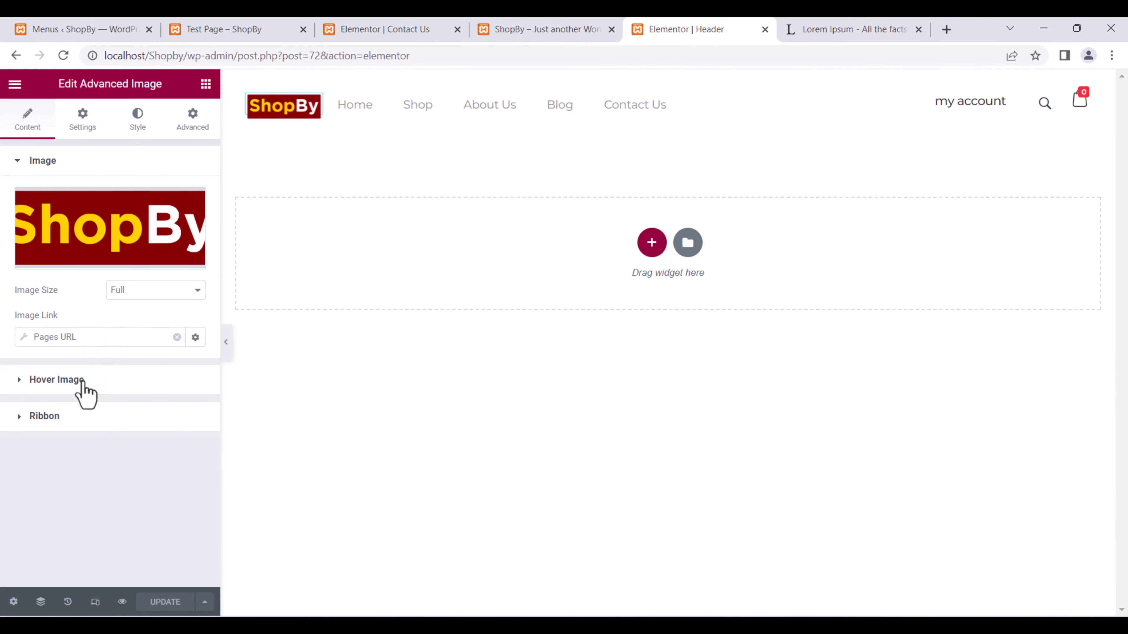
left_click(184, 127)
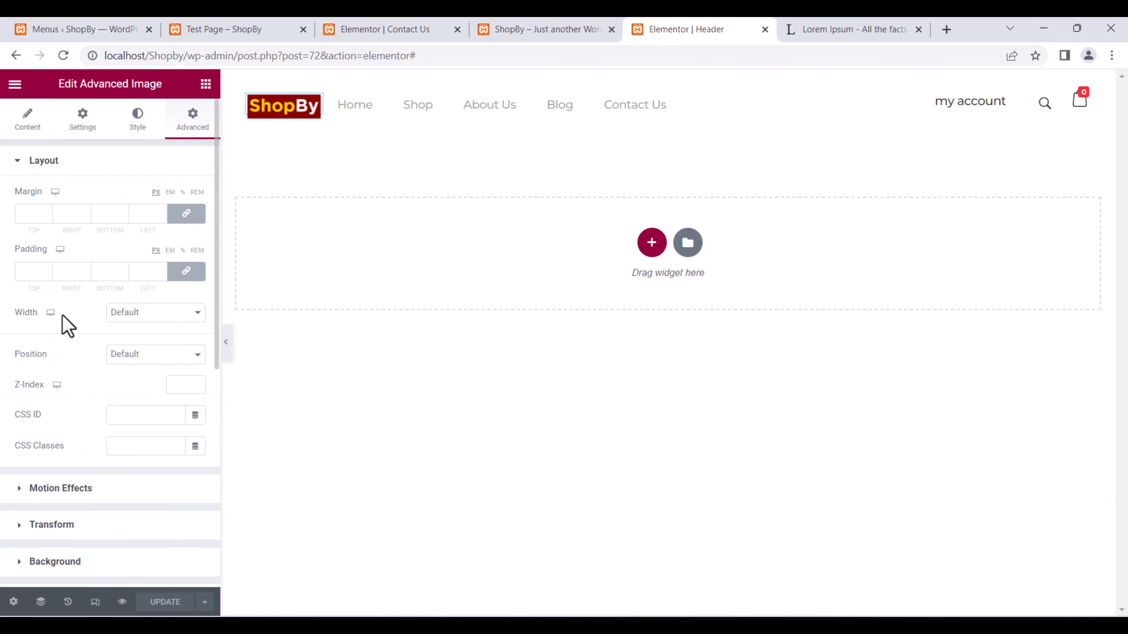
left_click(27, 487)
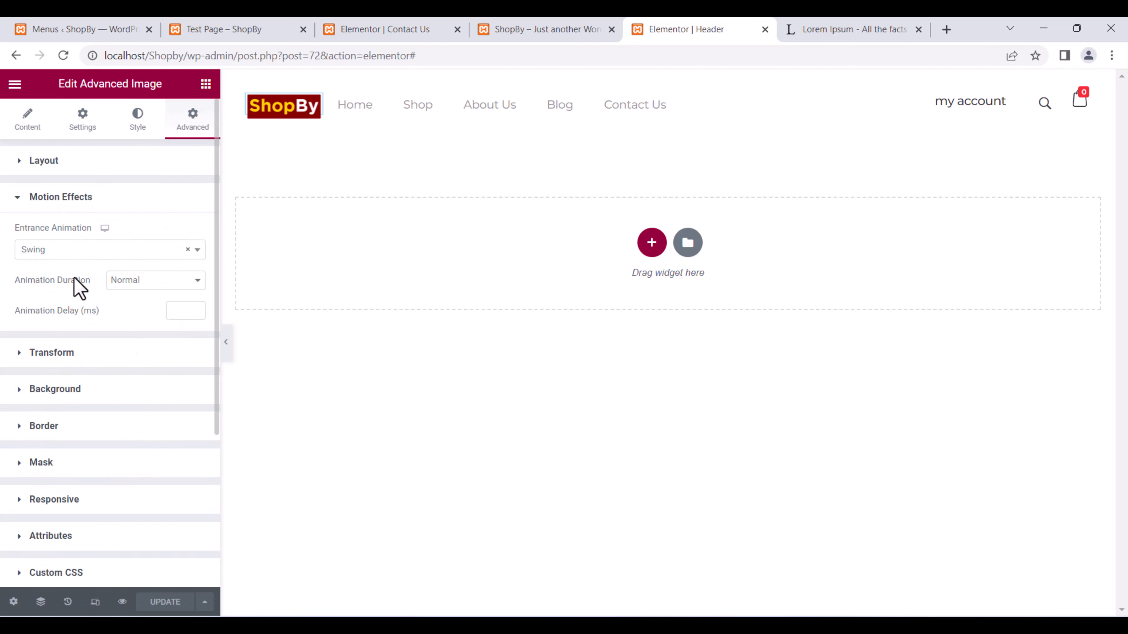
left_click(81, 252)
scroll(84, 324, "up", 10)
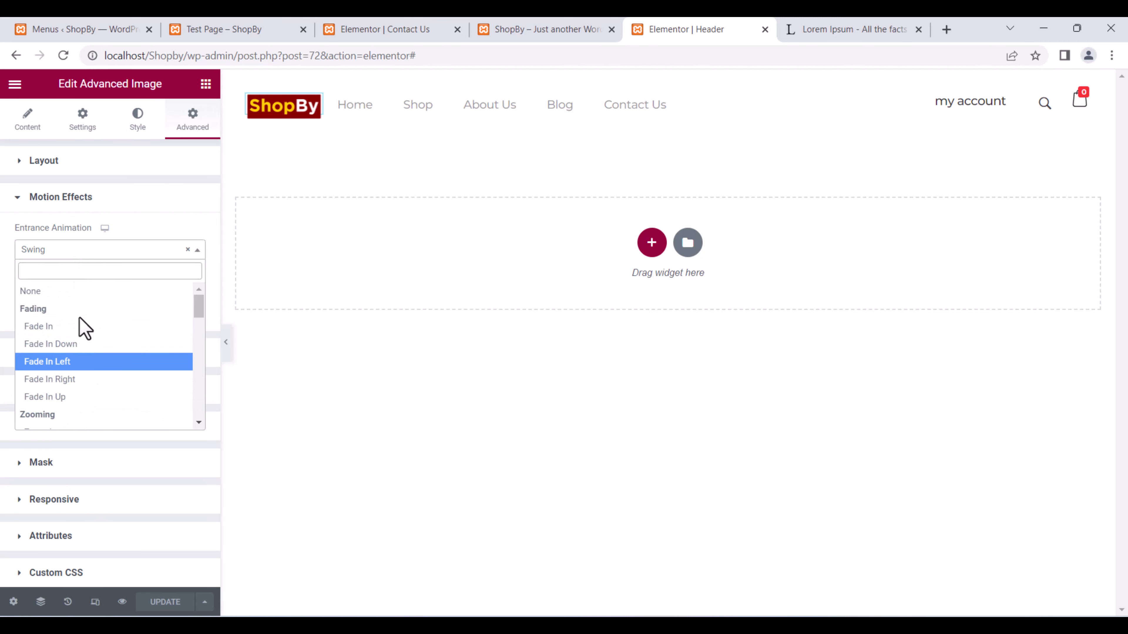
left_click(54, 296)
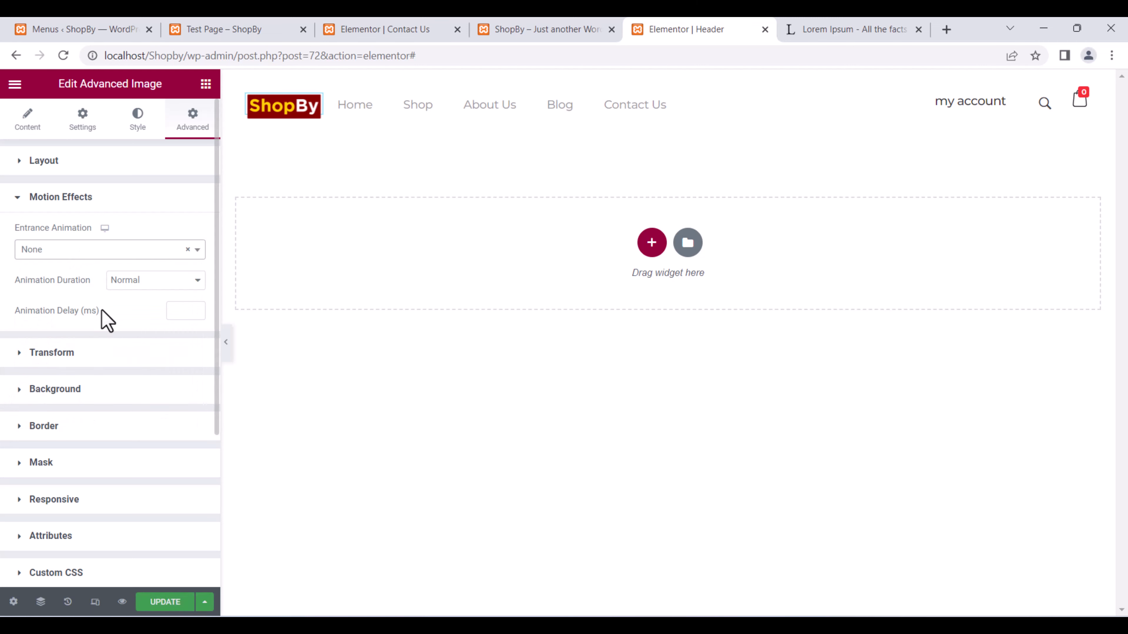
left_click(169, 602)
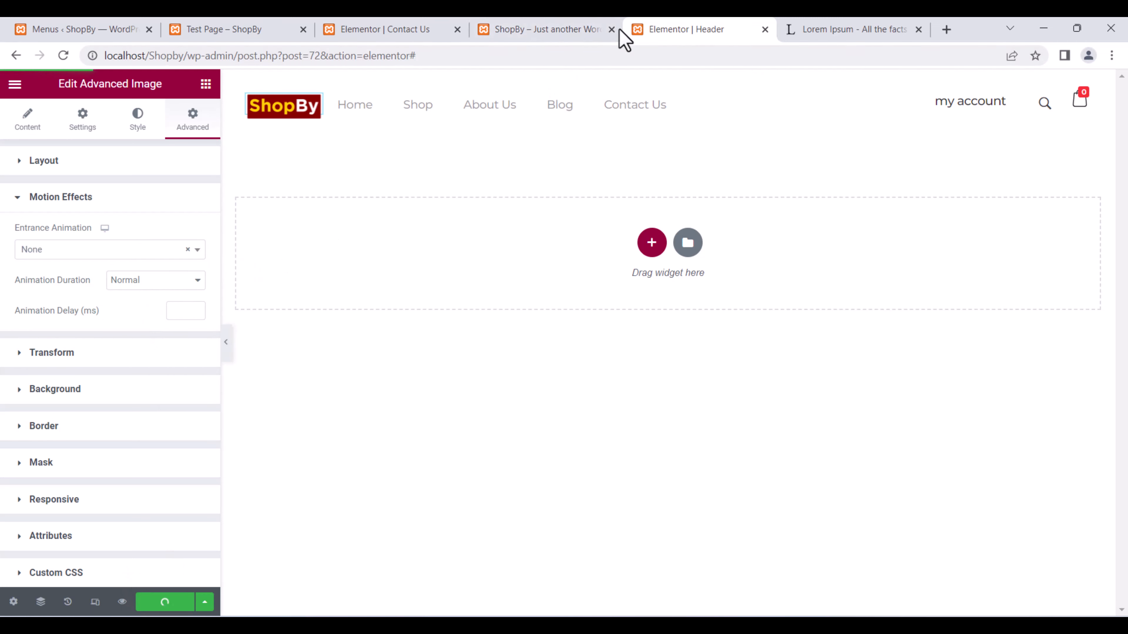
left_click(547, 29)
Go from the Test Page to the site's Home page and open it in Elementor.
scroll(572, 383, "down", 2)
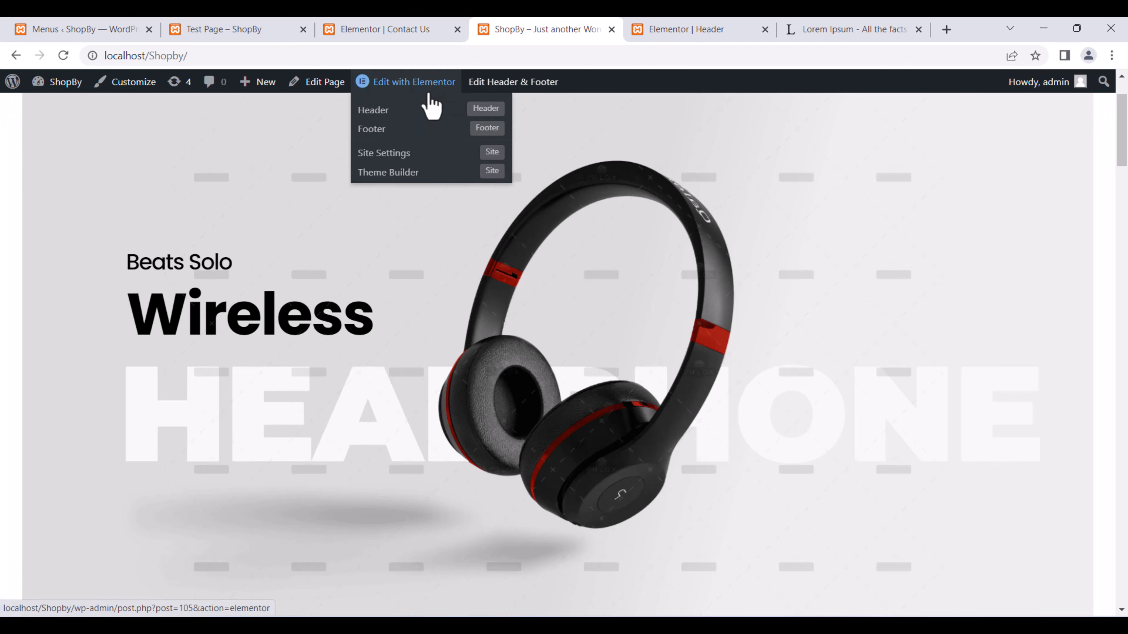
left_click(266, 24)
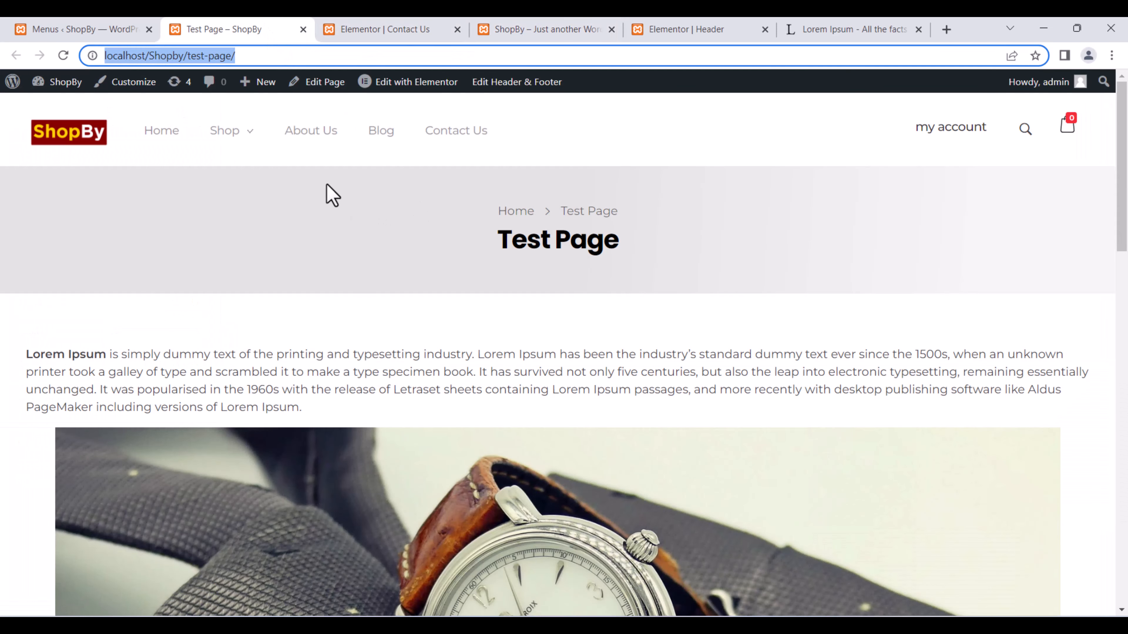
mouse_move(405, 82)
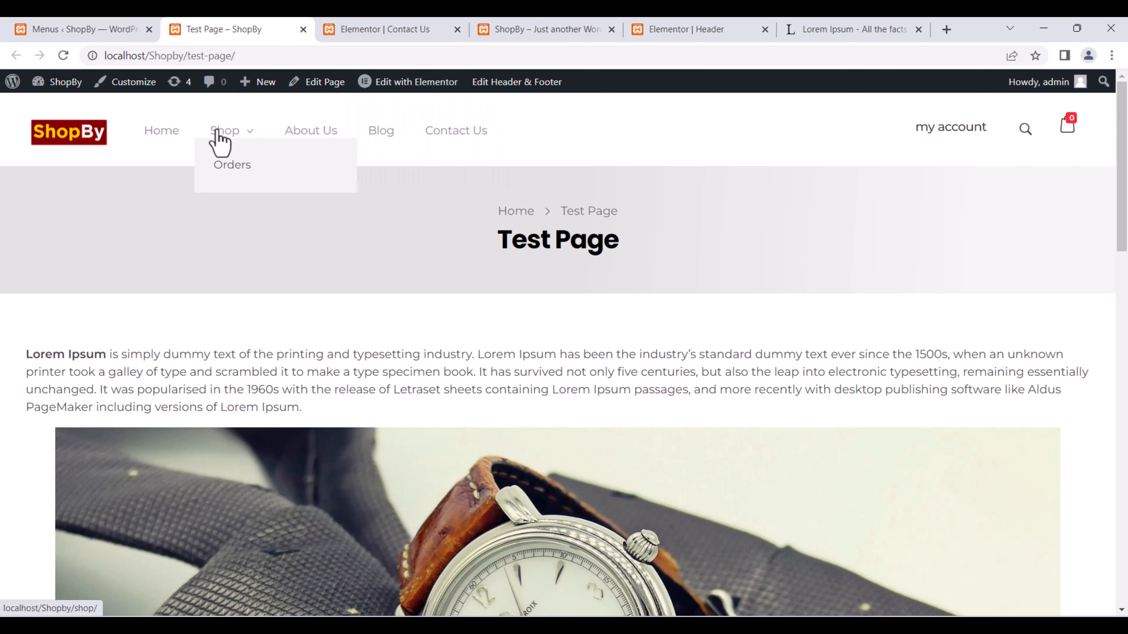
left_click(172, 137)
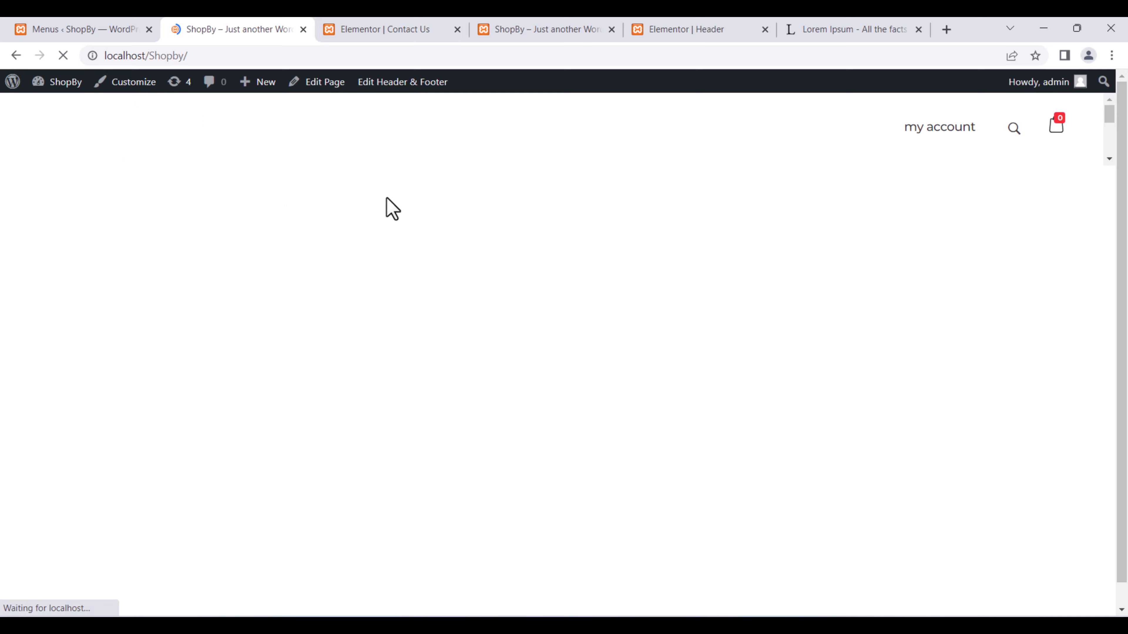
mouse_move(387, 87)
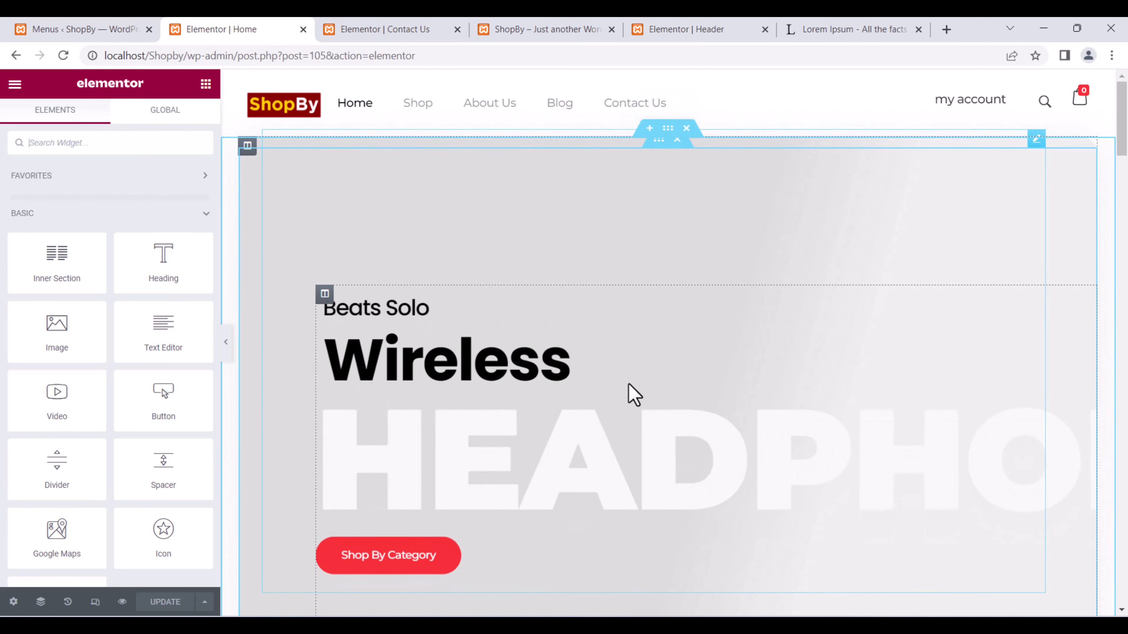
scroll(629, 391, "down", 4)
scroll(591, 291, "up", 2)
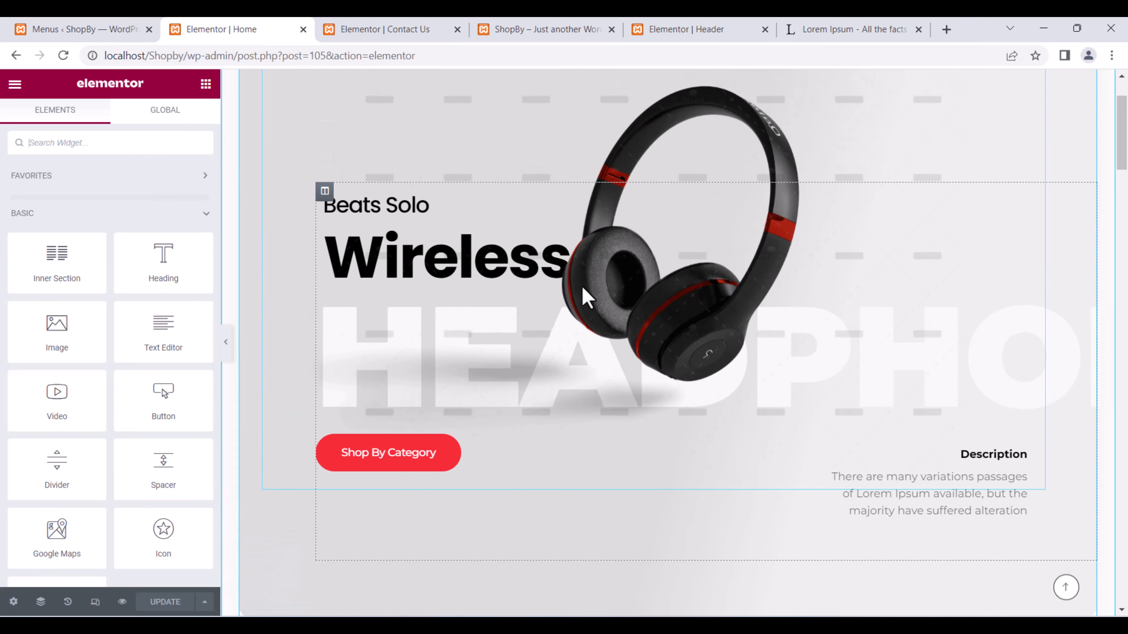
Swap the hero's black Beats image for the red headphones picture from the media library.
left_click(683, 329)
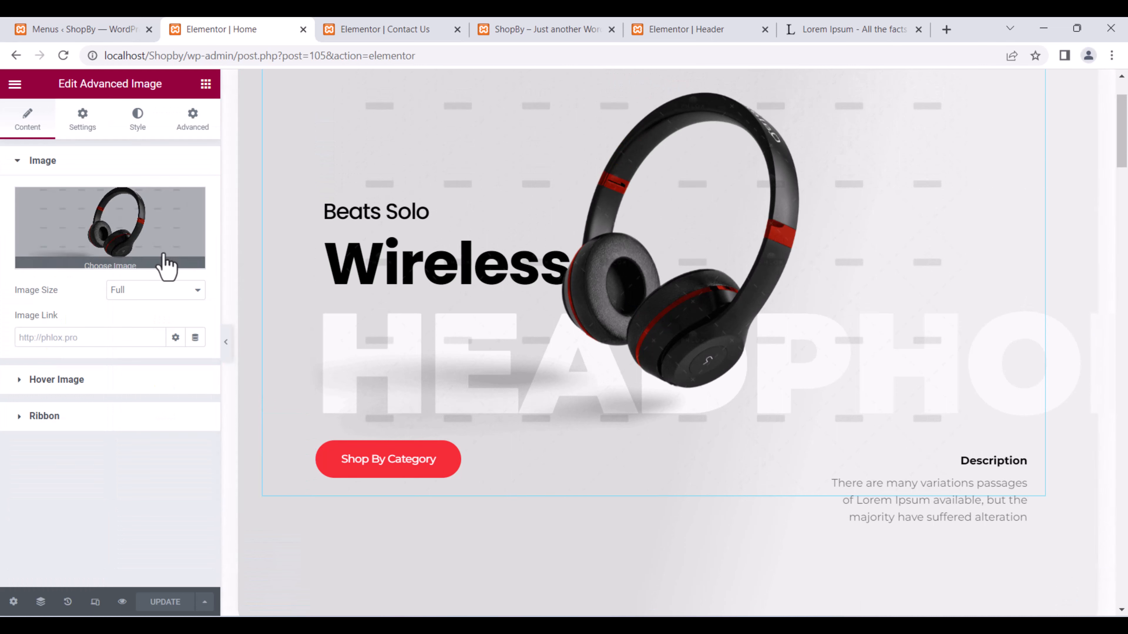
left_click(120, 262)
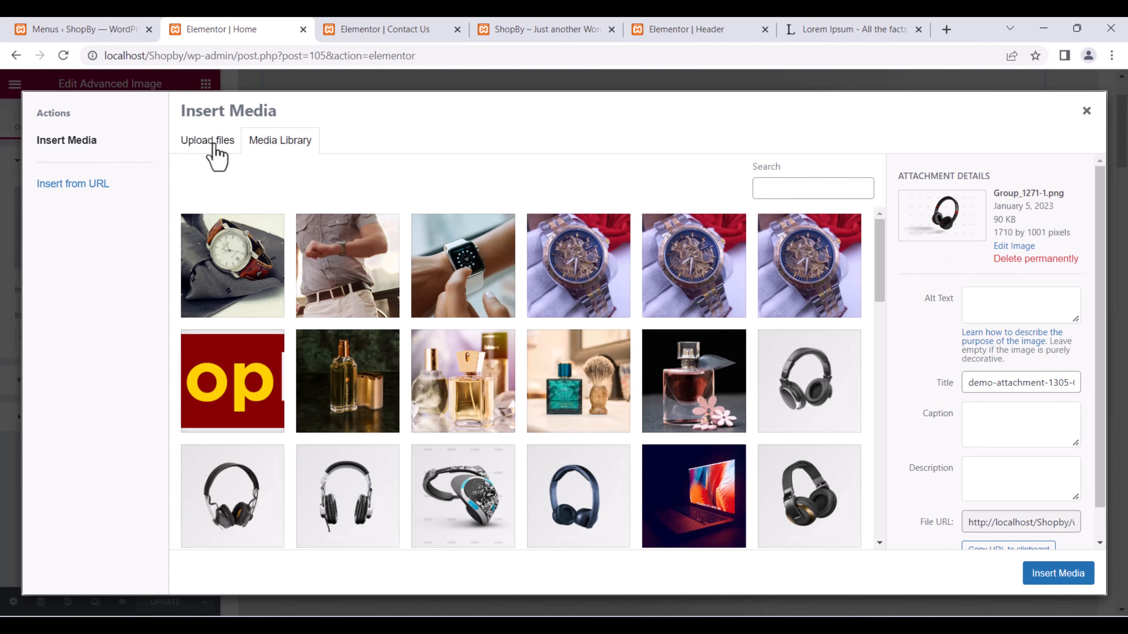
left_click(210, 143)
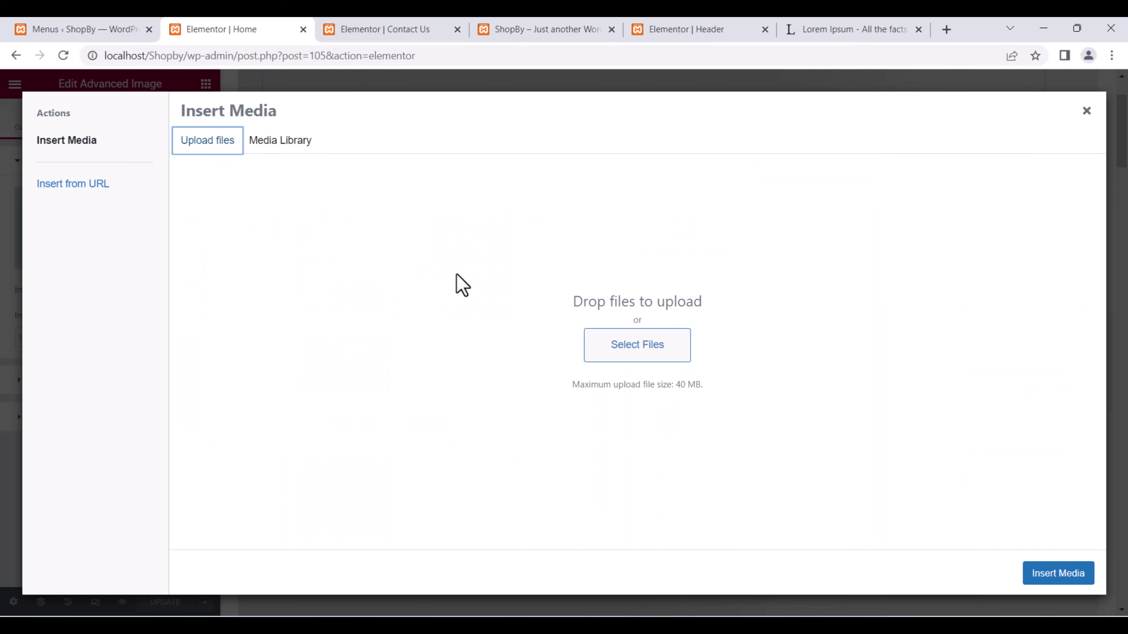
left_click(273, 146)
scroll(577, 351, "down", 1)
scroll(577, 351, "down", 2)
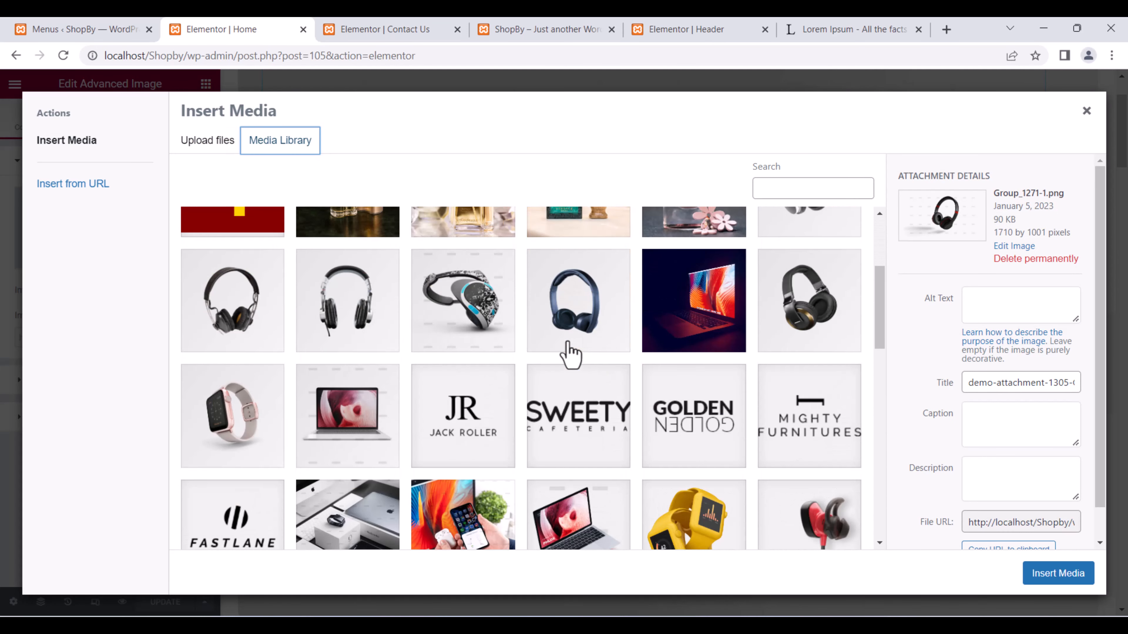
scroll(392, 386, "down", 2)
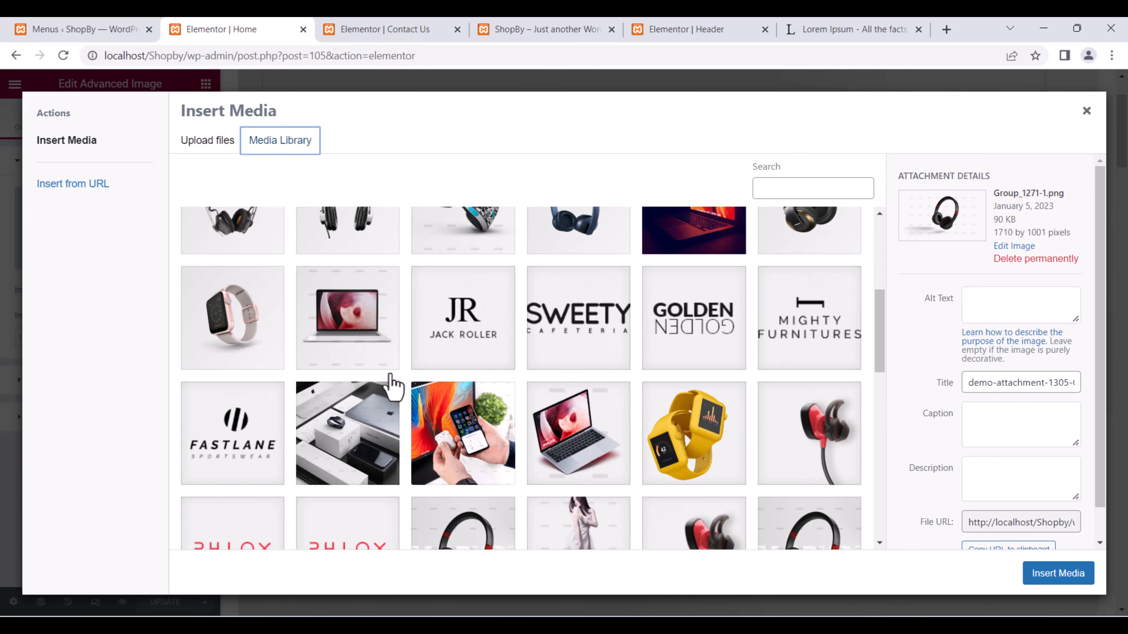
scroll(393, 375, "down", 3)
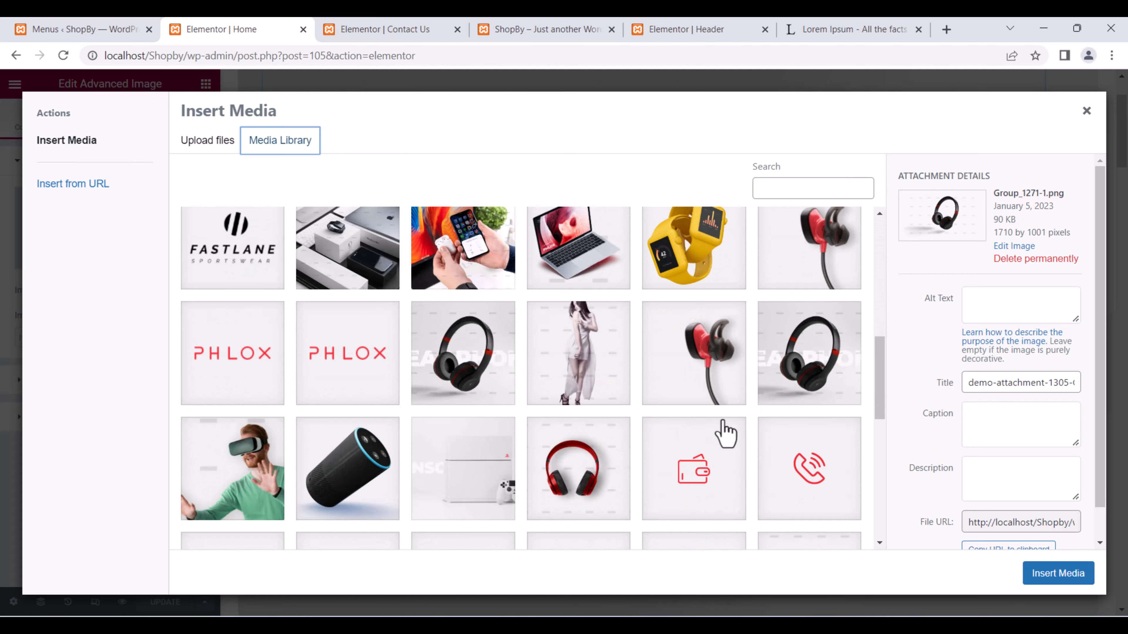
scroll(524, 406, "down", 2)
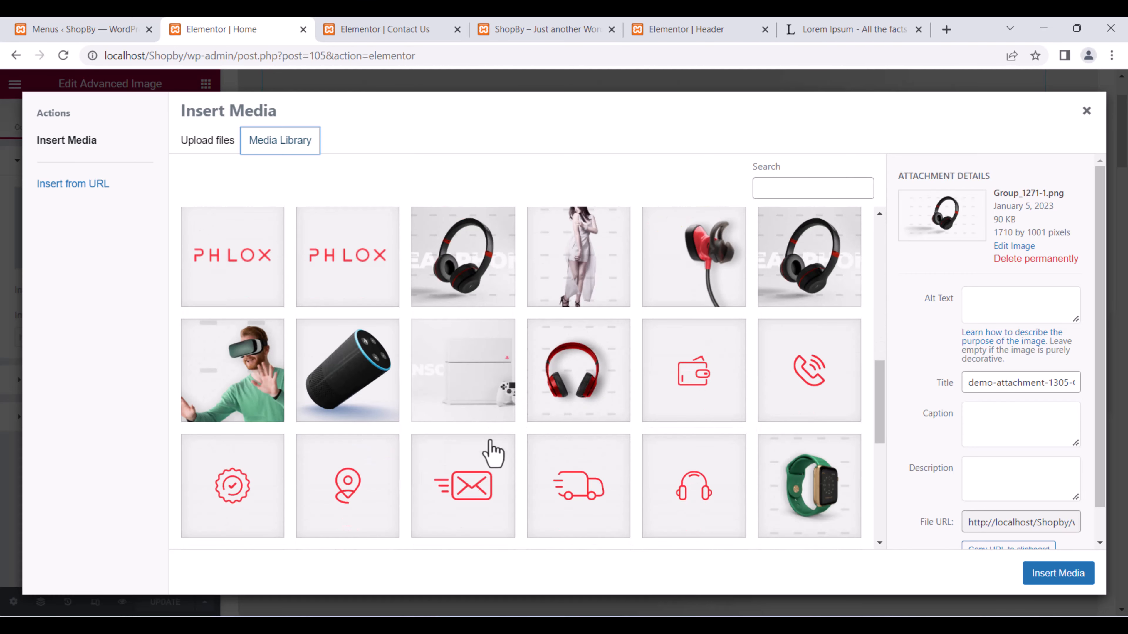
left_click(588, 391)
left_click(1057, 575)
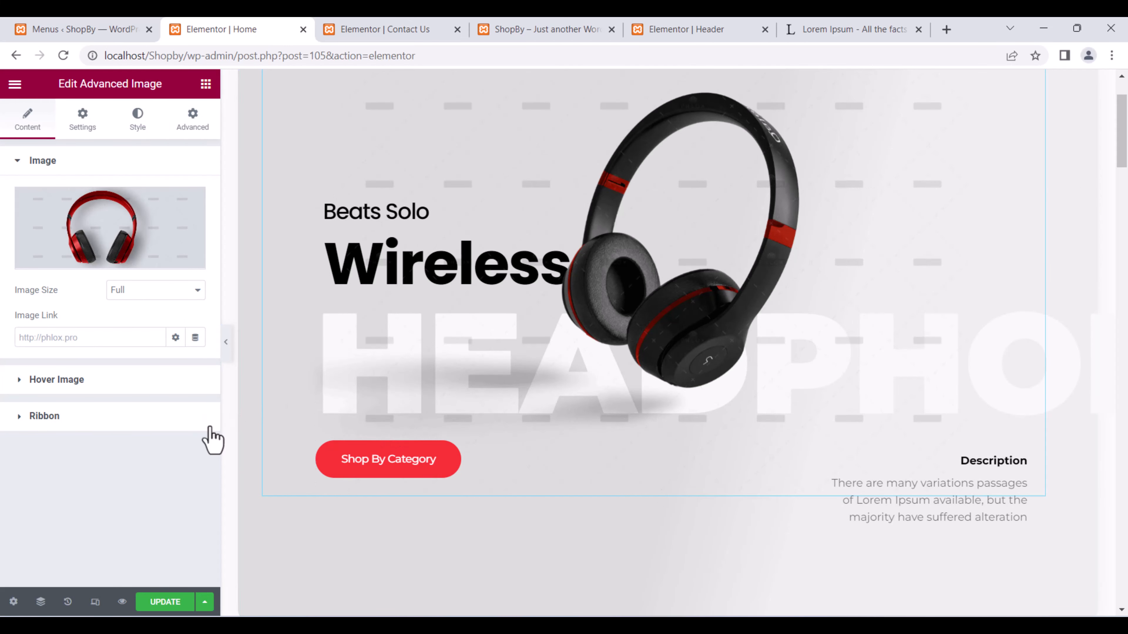
Save the Home page, then use the Navigator to select the button, description and Beats Solo heading.
left_click(165, 603)
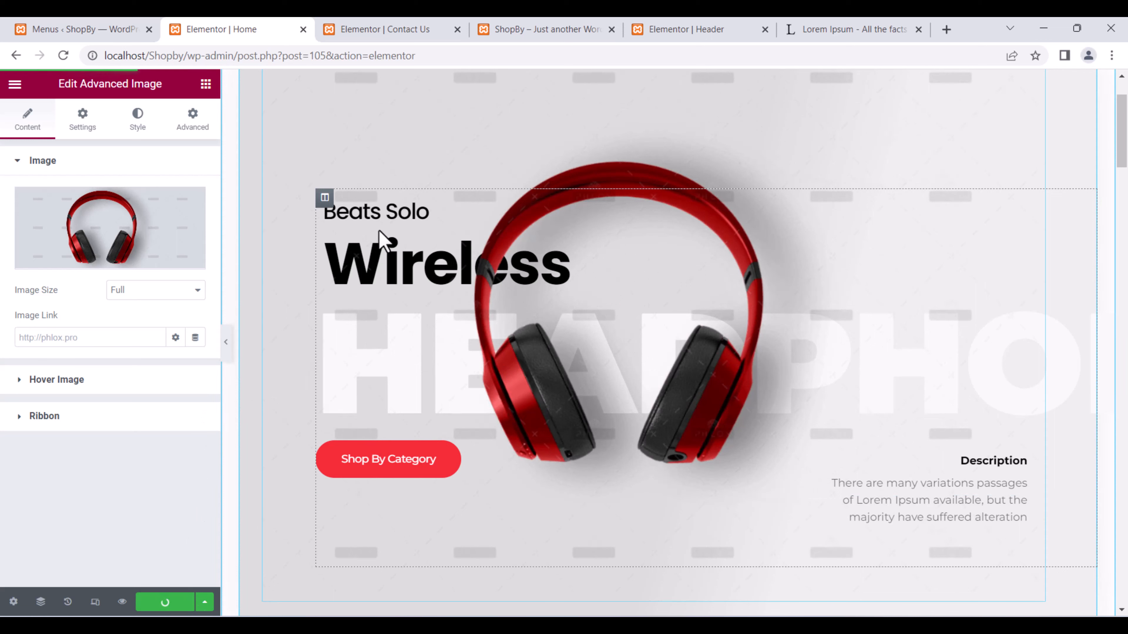
right_click(392, 298)
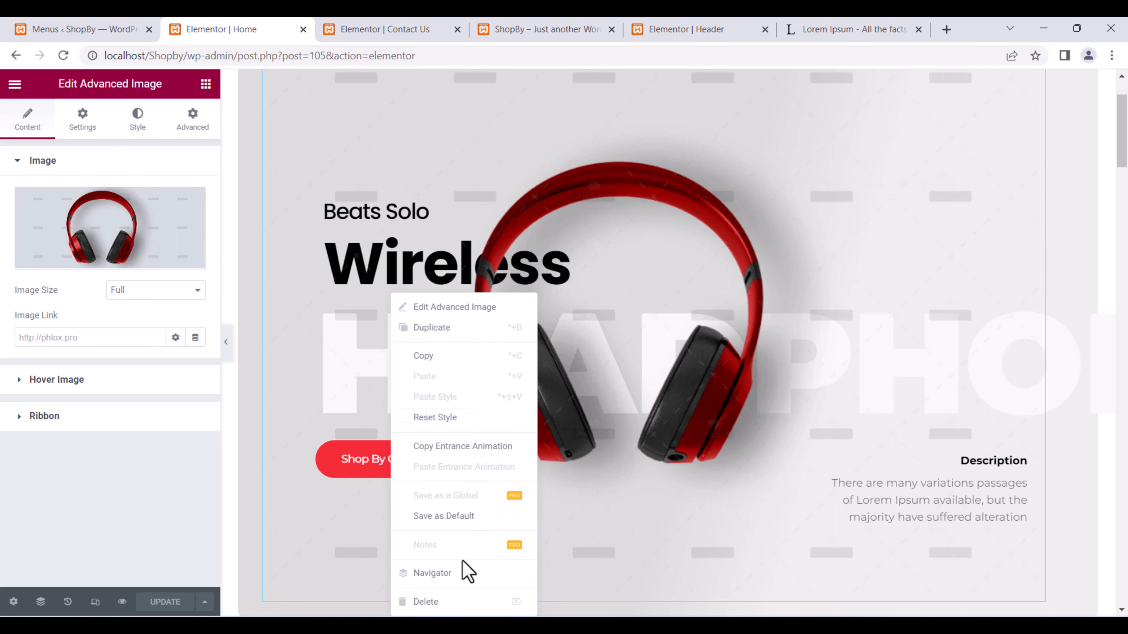
left_click(461, 574)
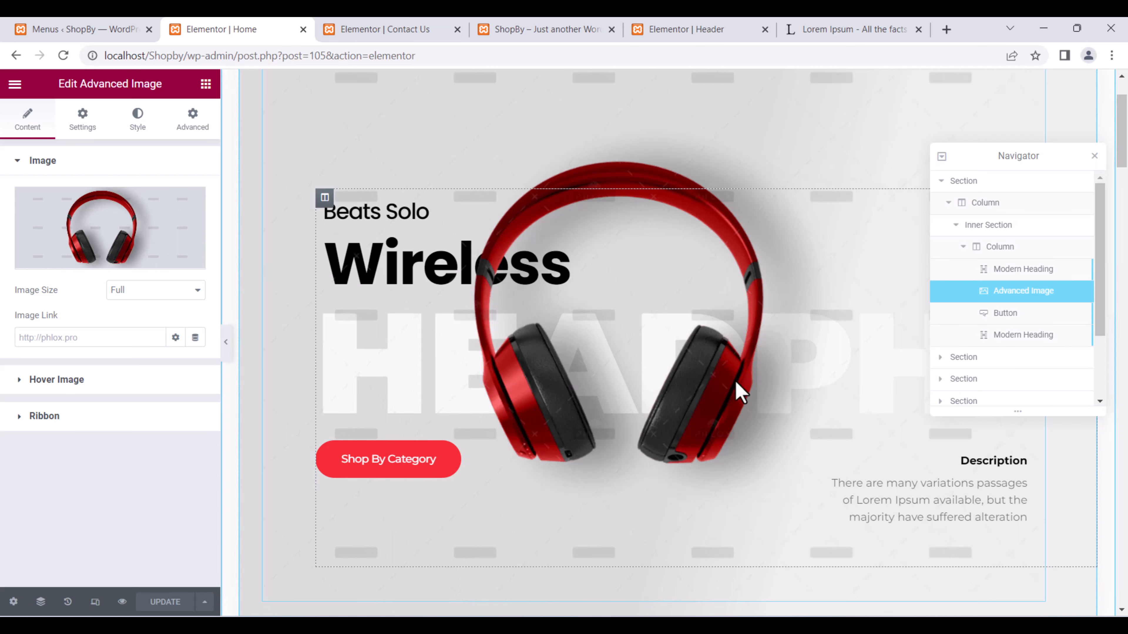
left_click(1005, 313)
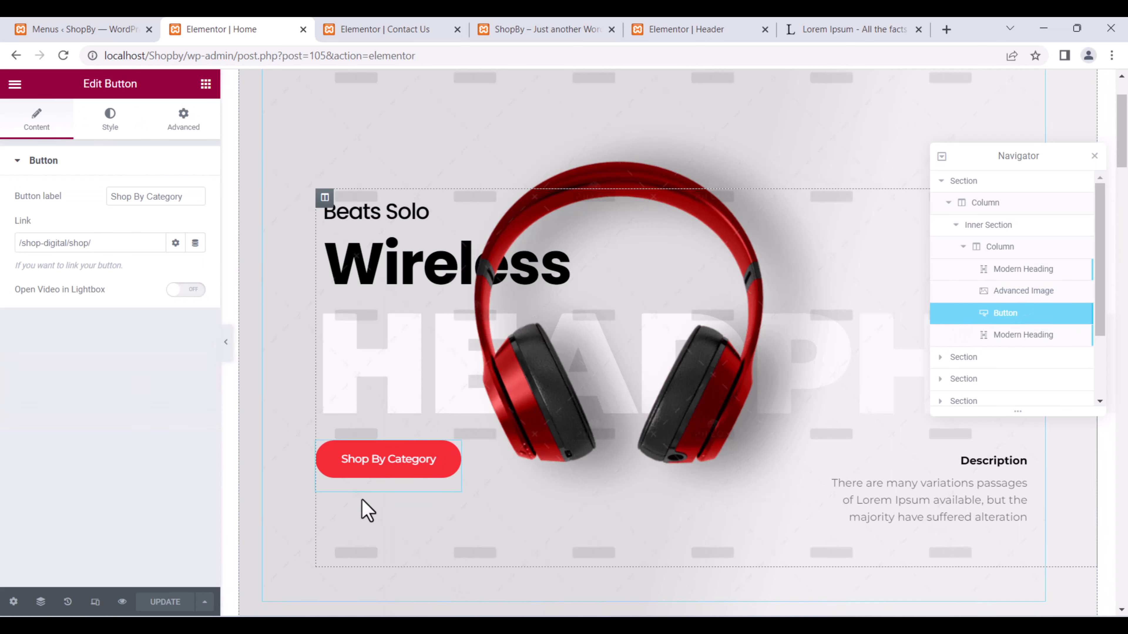
left_click(1037, 337)
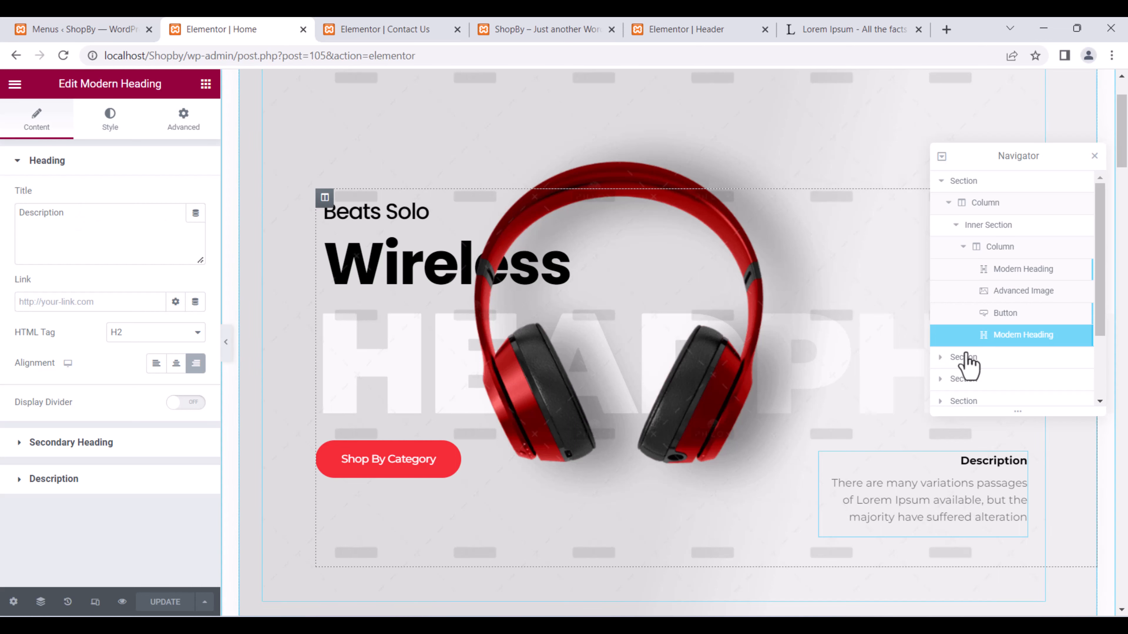
left_click(1023, 269)
Retitle the Beats Solo heading to Welcome and give it a Bounce In entrance animation.
left_click_drag(83, 234, 8, 232)
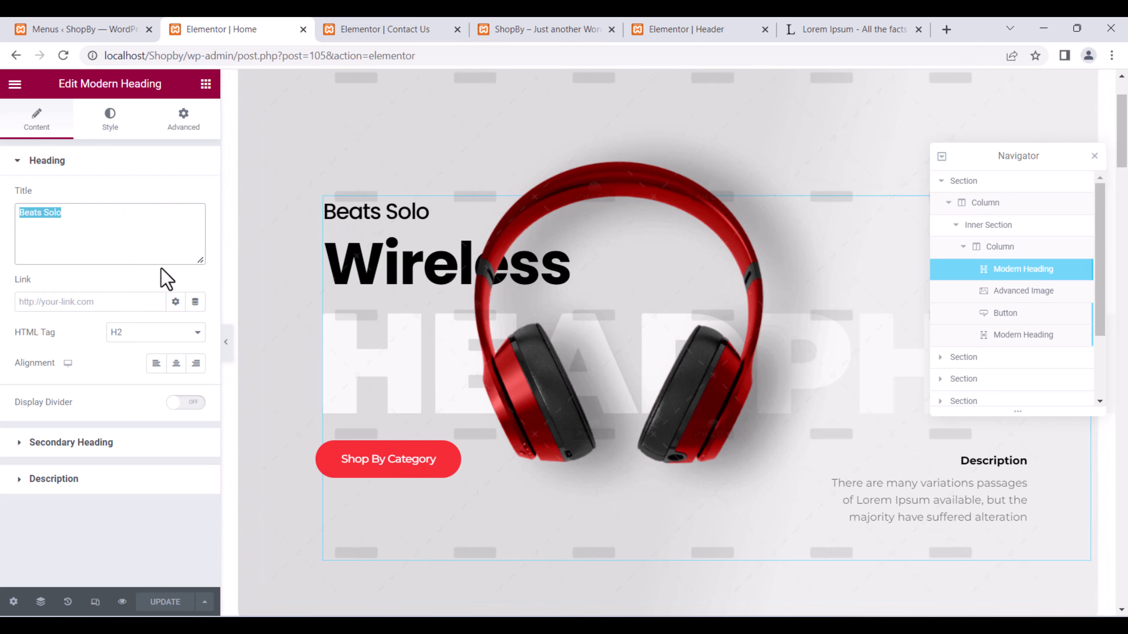
type("Welcome")
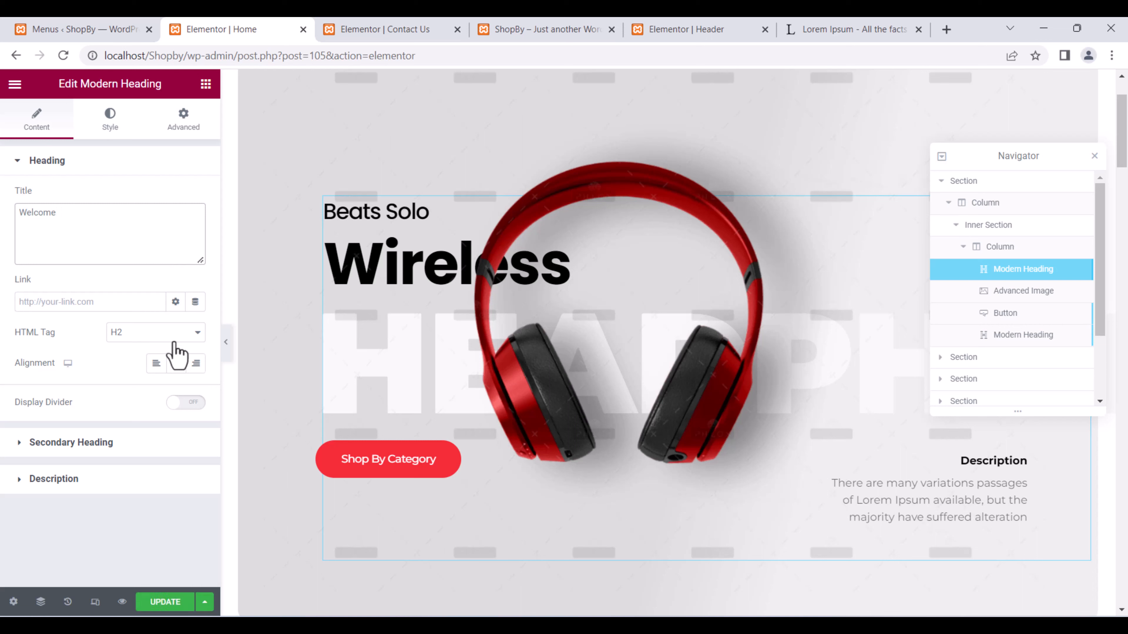
left_click(169, 134)
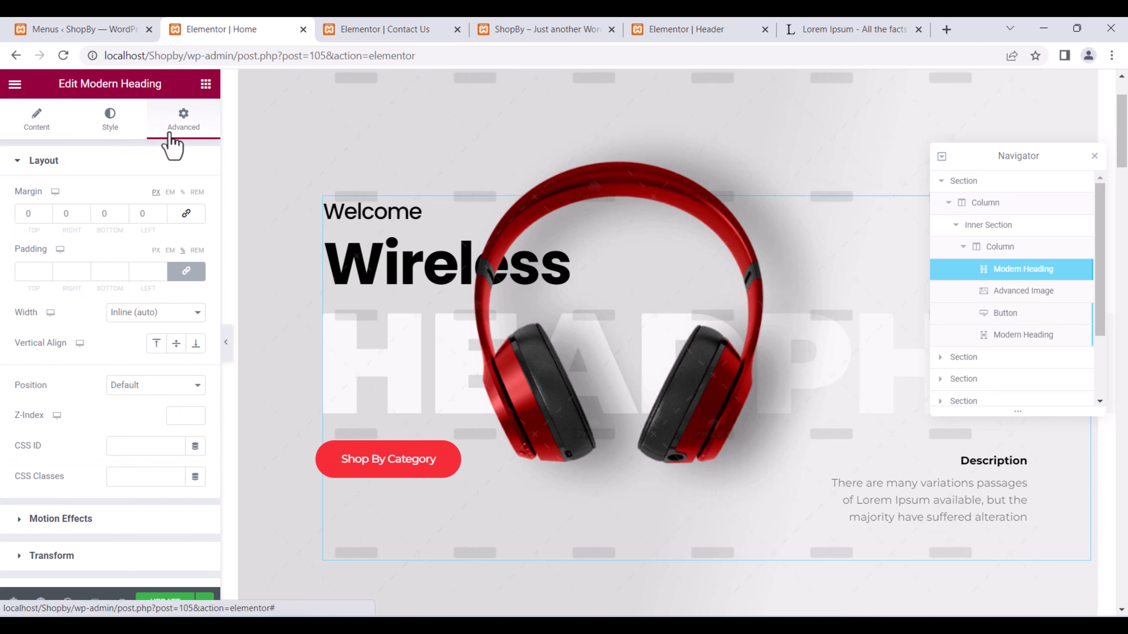
scroll(113, 442, "down", 5)
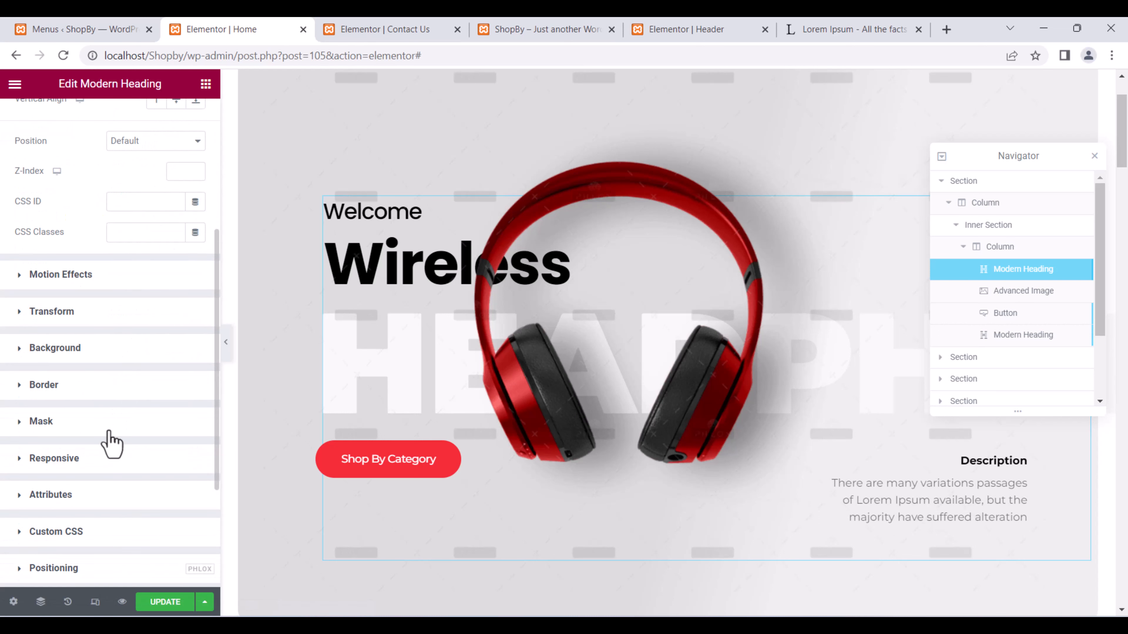
left_click(18, 280)
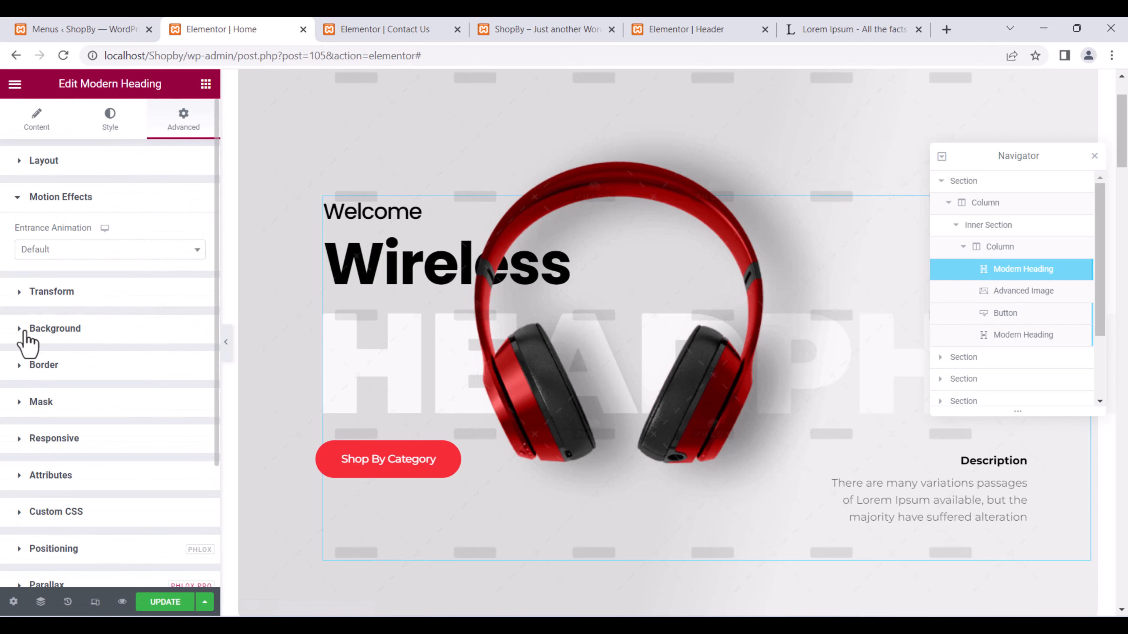
left_click(94, 249)
scroll(117, 375, "down", 2)
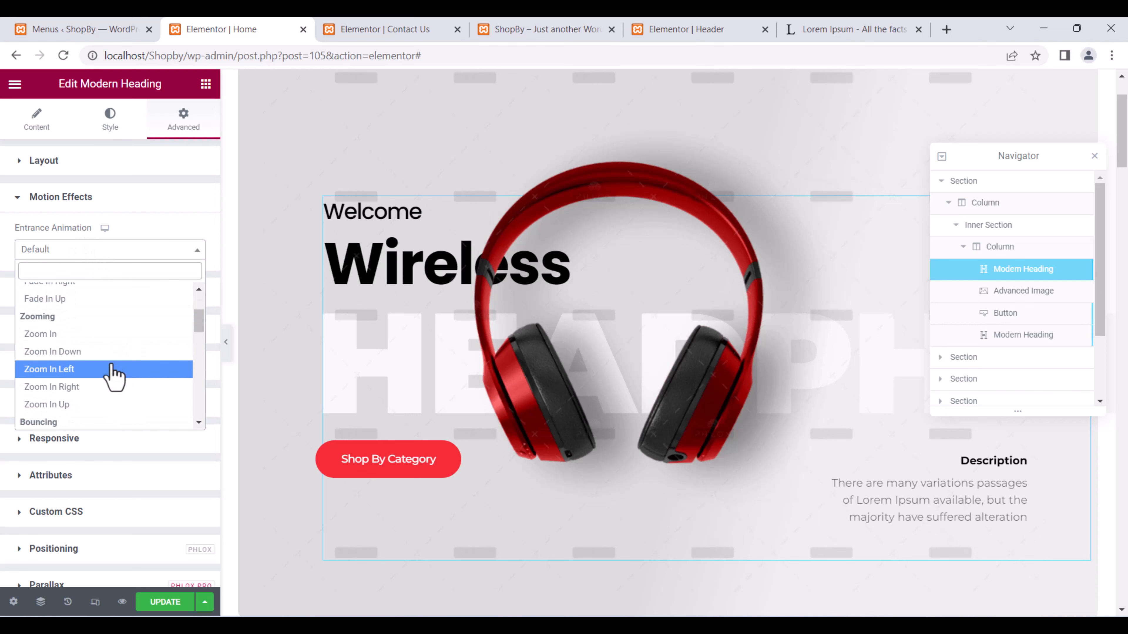
left_click(91, 351)
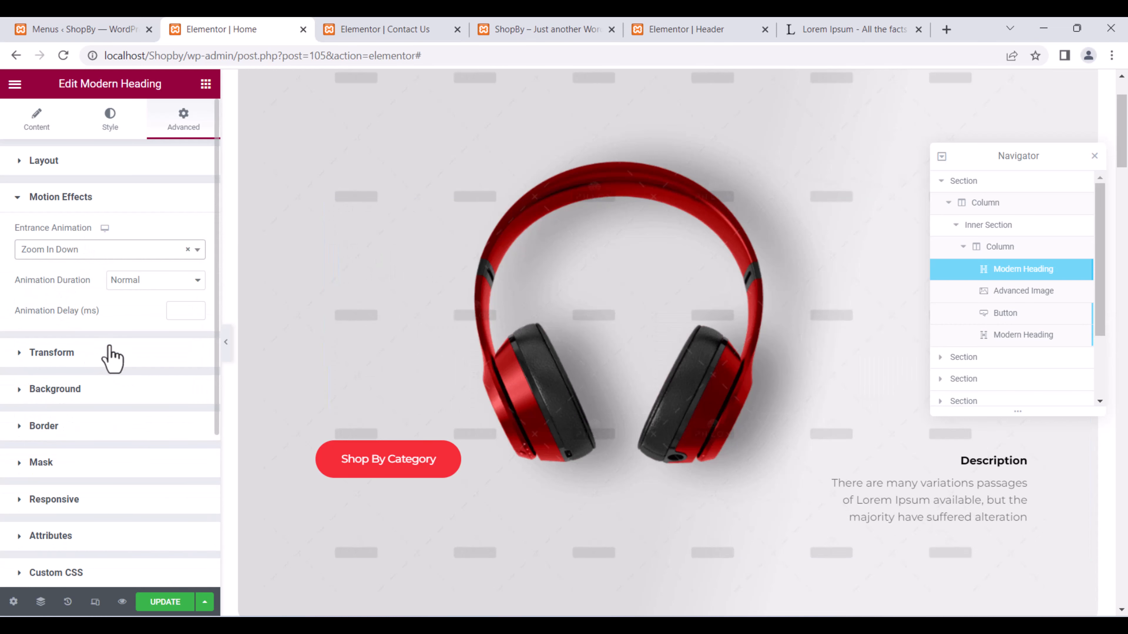
left_click(105, 252)
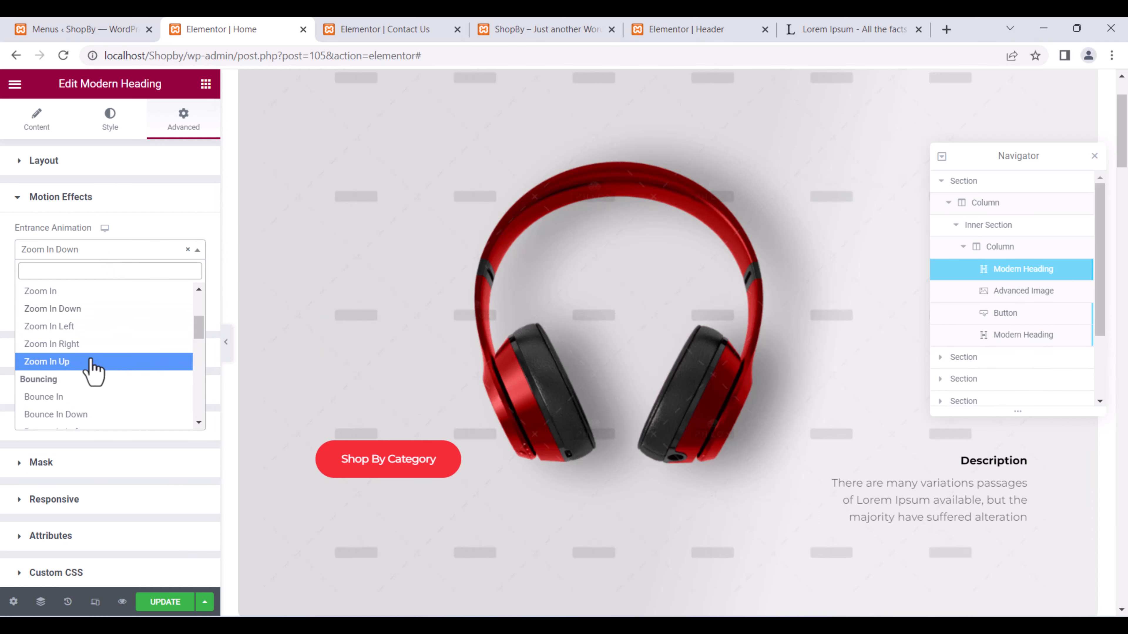
left_click(91, 397)
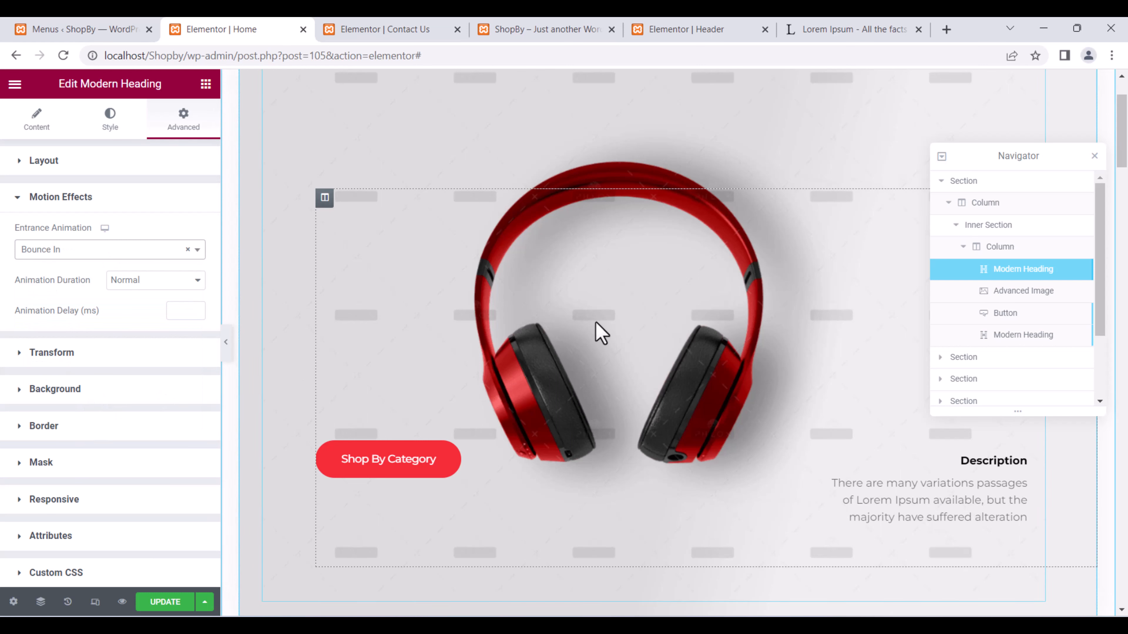
scroll(532, 354, "up", 3)
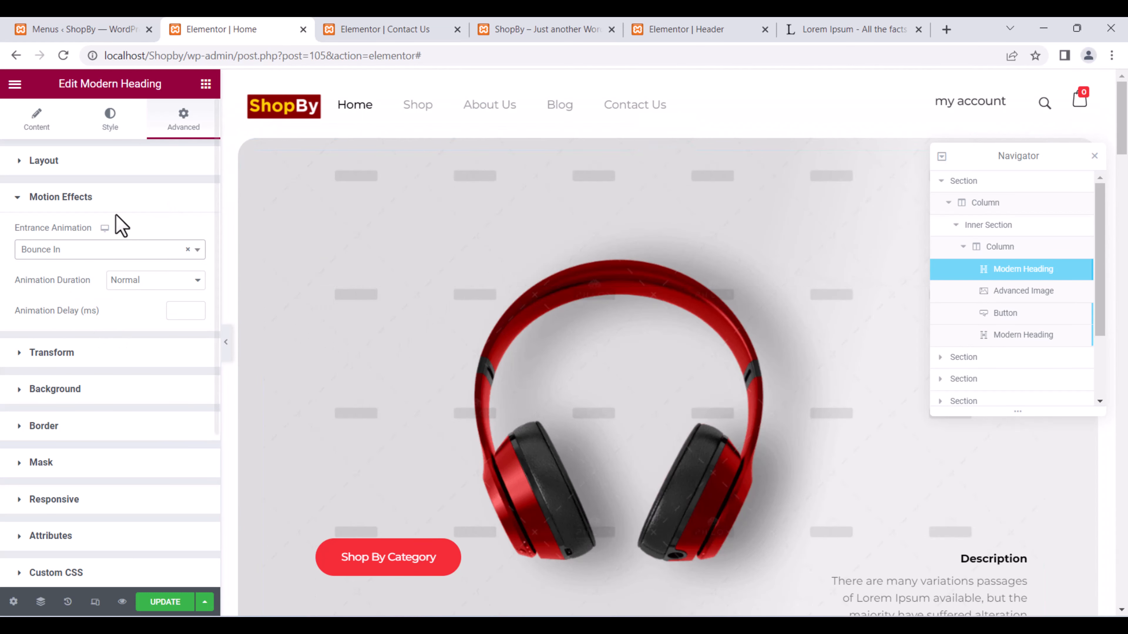
scroll(155, 218, "down", 5)
scroll(153, 230, "up", 5)
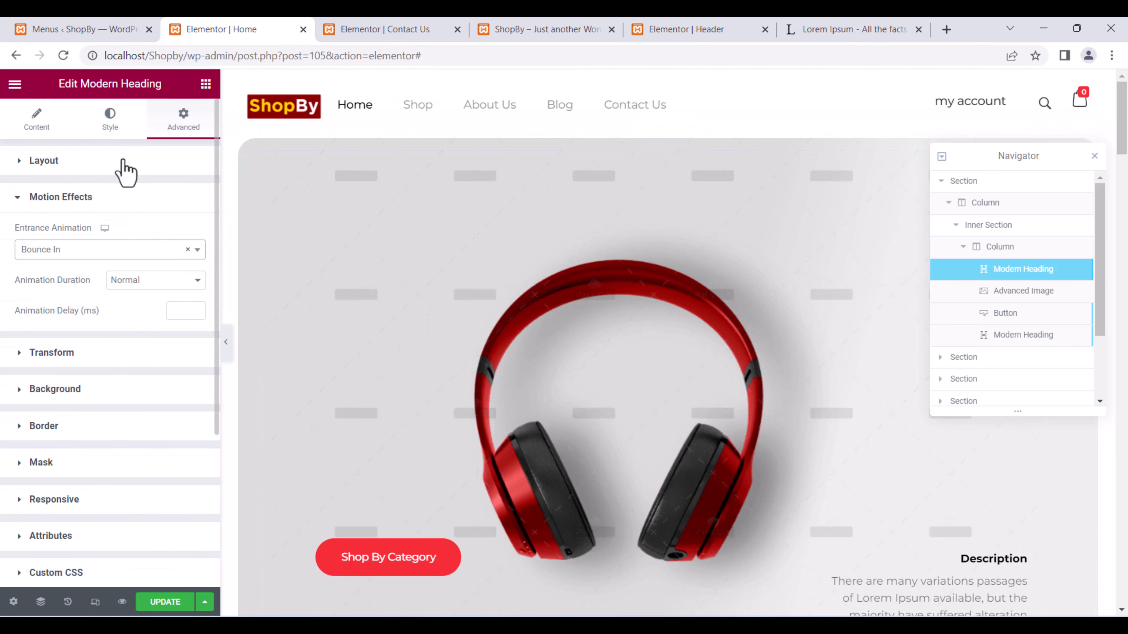
Review the Welcome title, then select the headphones image and Shop By Category button.
left_click(38, 127)
left_click(94, 222)
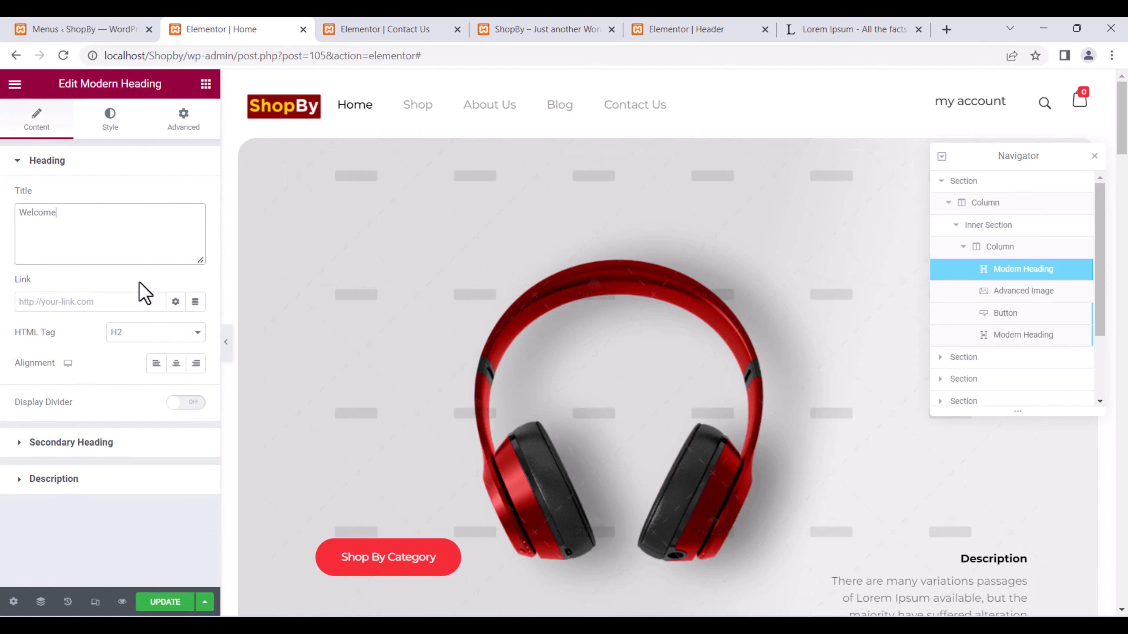
left_click(1042, 295)
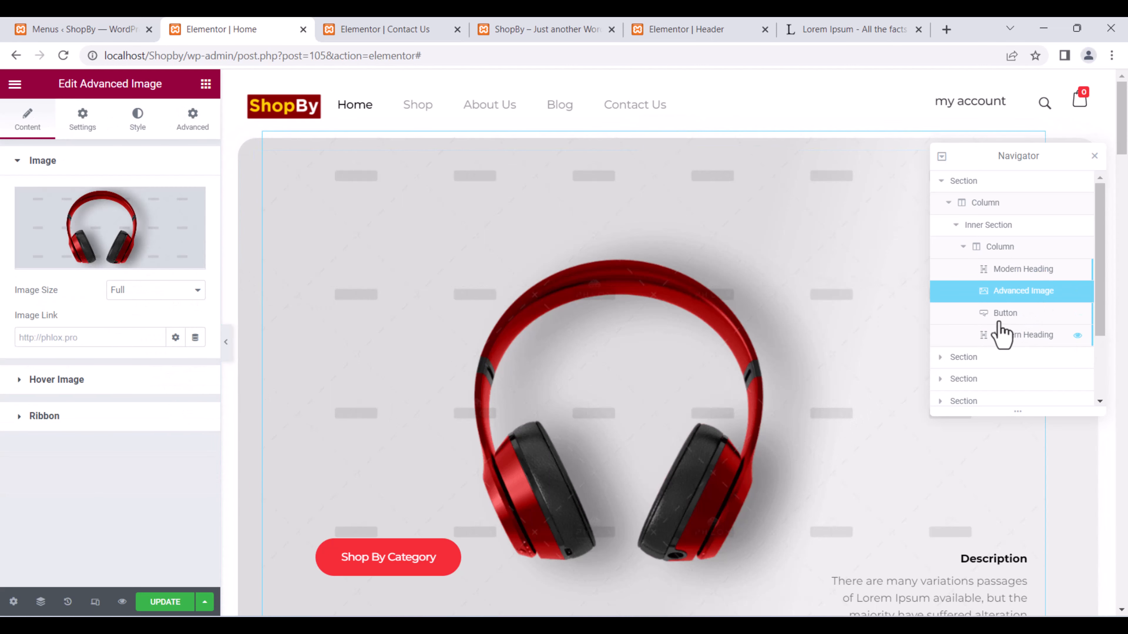
left_click(1004, 314)
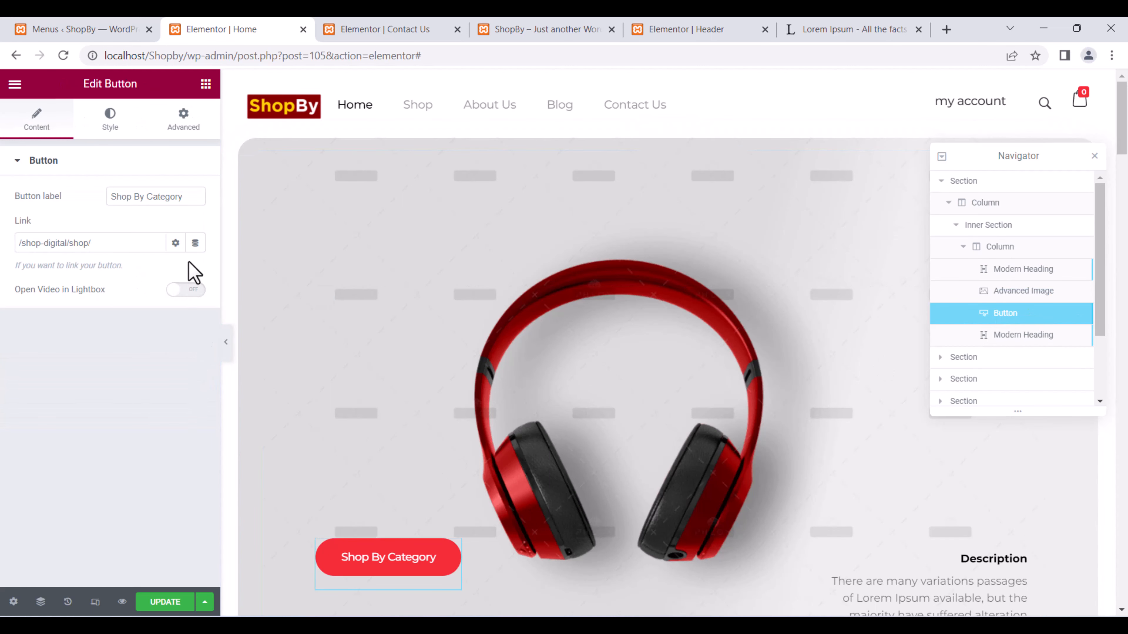
scroll(724, 368, "down", 5)
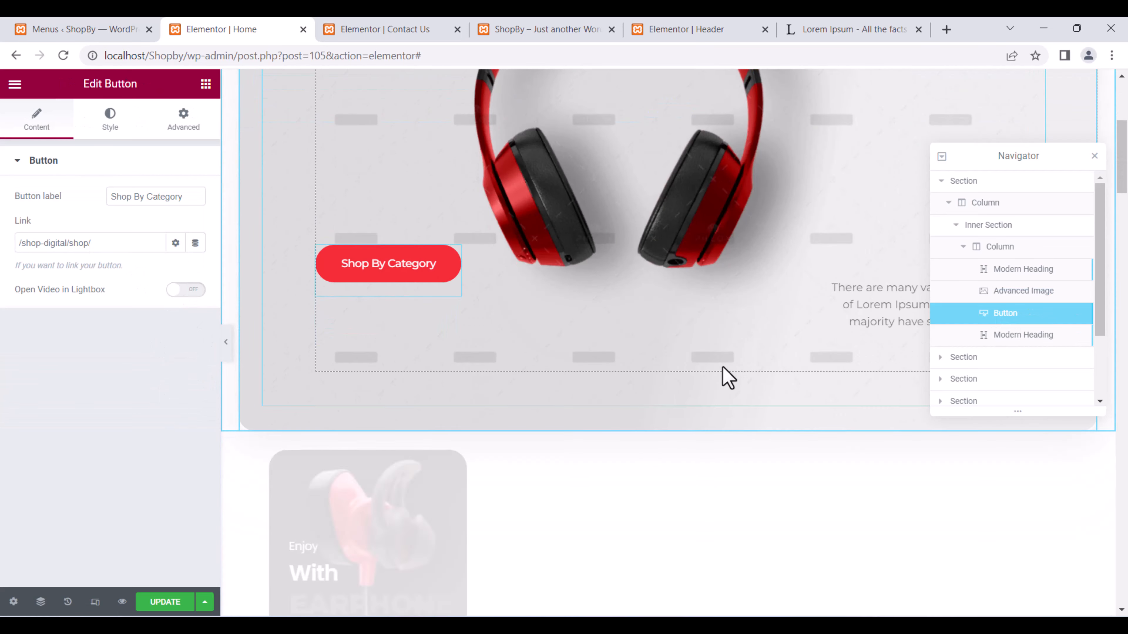
scroll(711, 378, "up", 5)
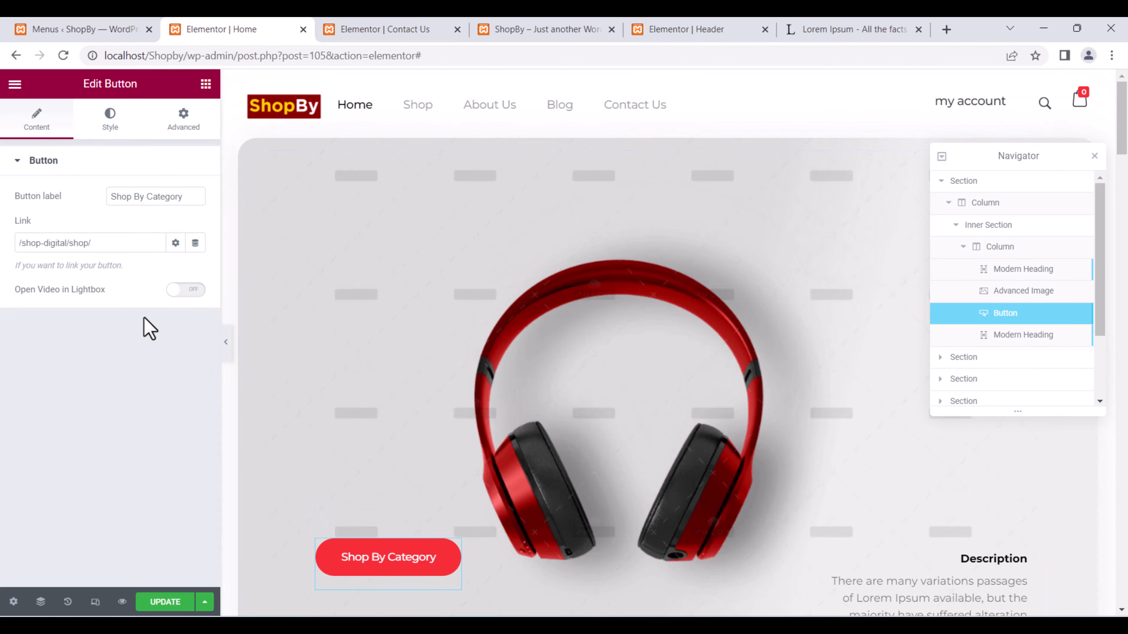
Try a square shape on the Shop By Category button, revert to rounded, and save the Home page.
left_click(110, 118)
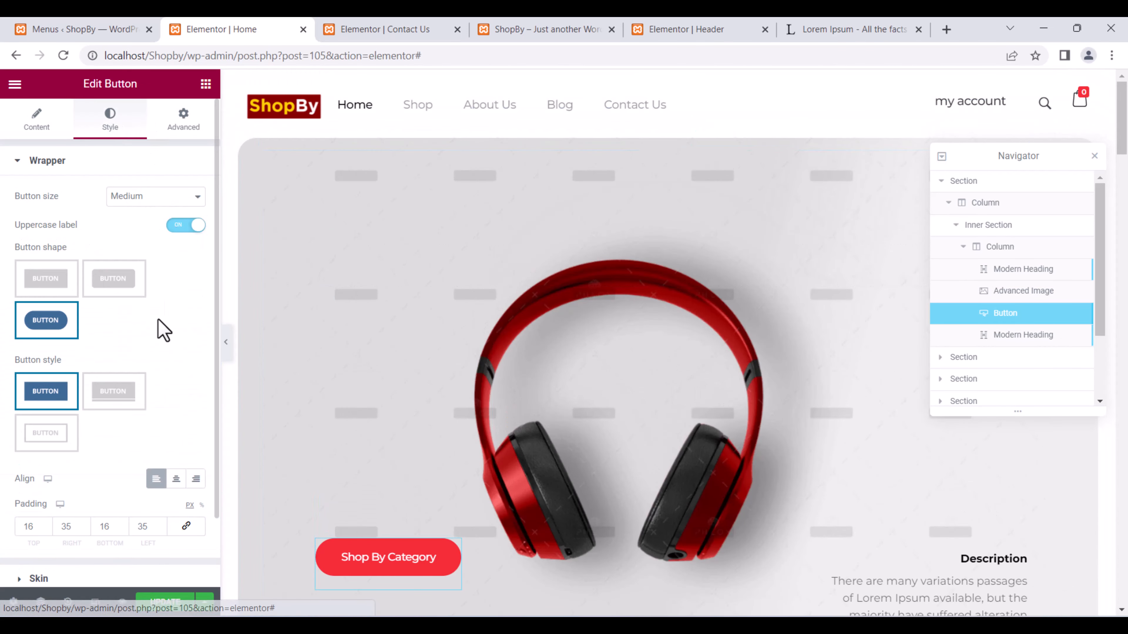
left_click(59, 293)
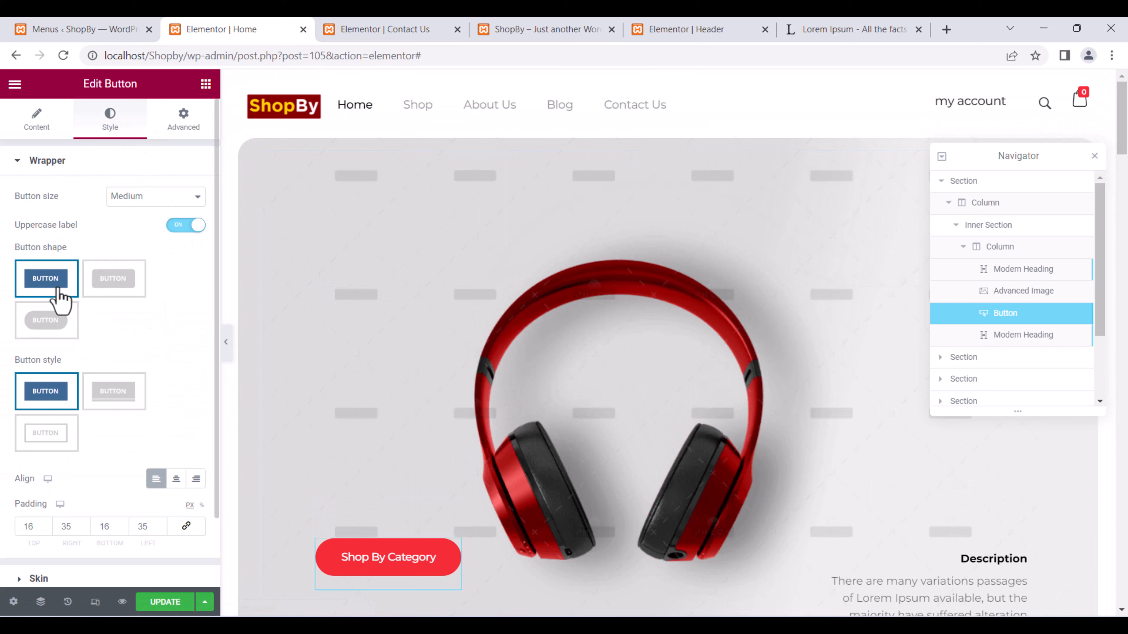
left_click(46, 328)
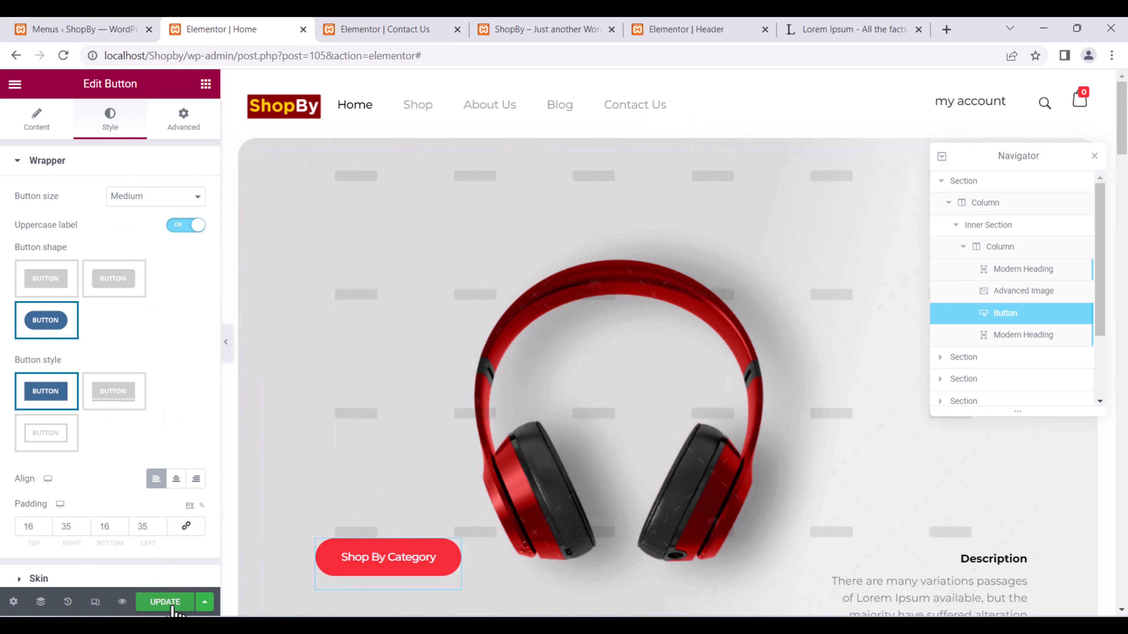
left_click(165, 602)
left_click(732, 28)
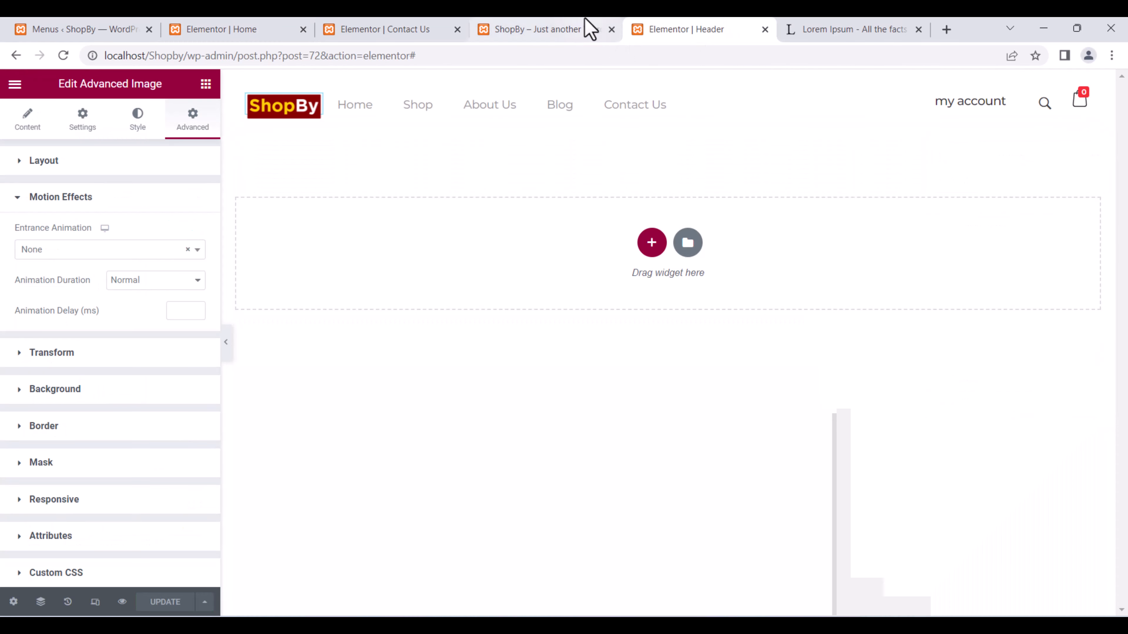
left_click(590, 29)
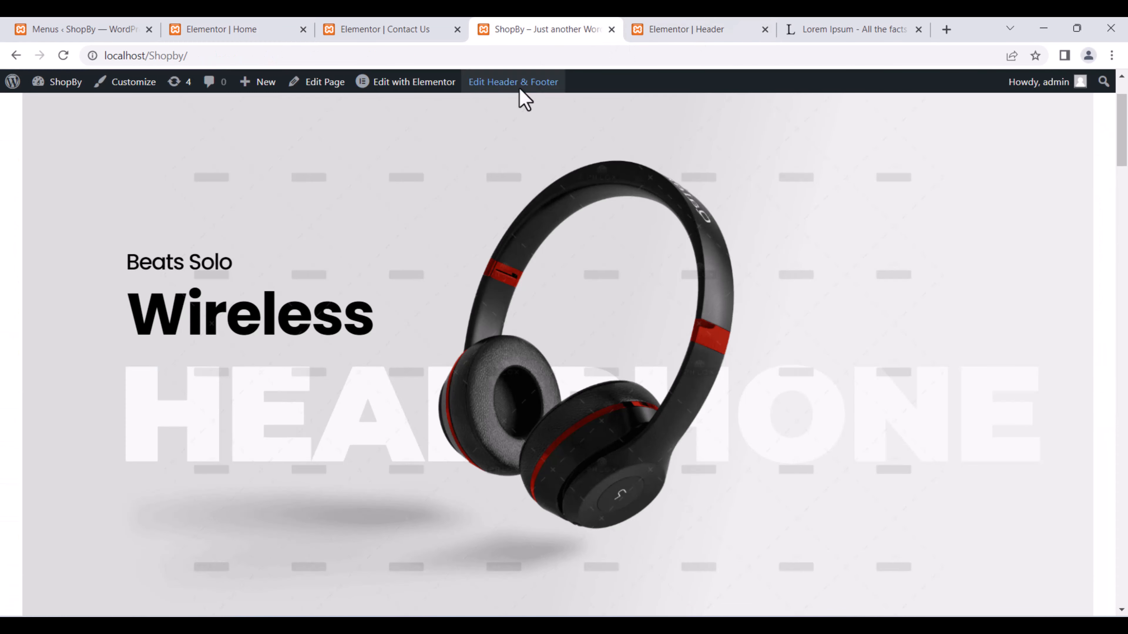
Reload the live homepage to confirm the red-headphones Welcome hero.
left_click(63, 54)
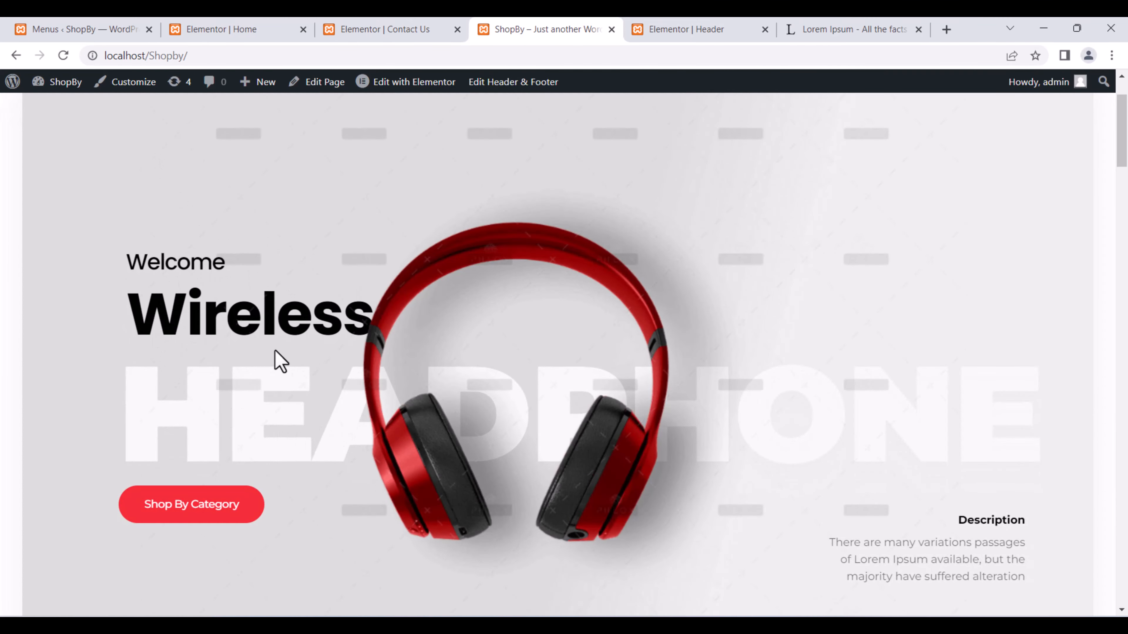
scroll(564, 378, "down", 15)
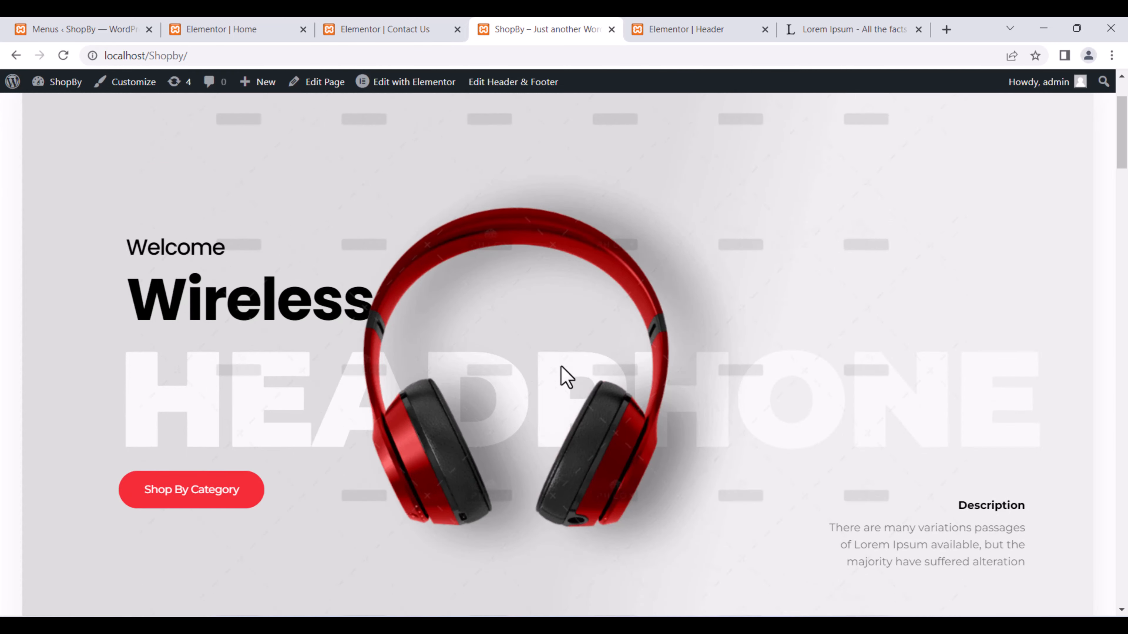
scroll(559, 362, "up", 15)
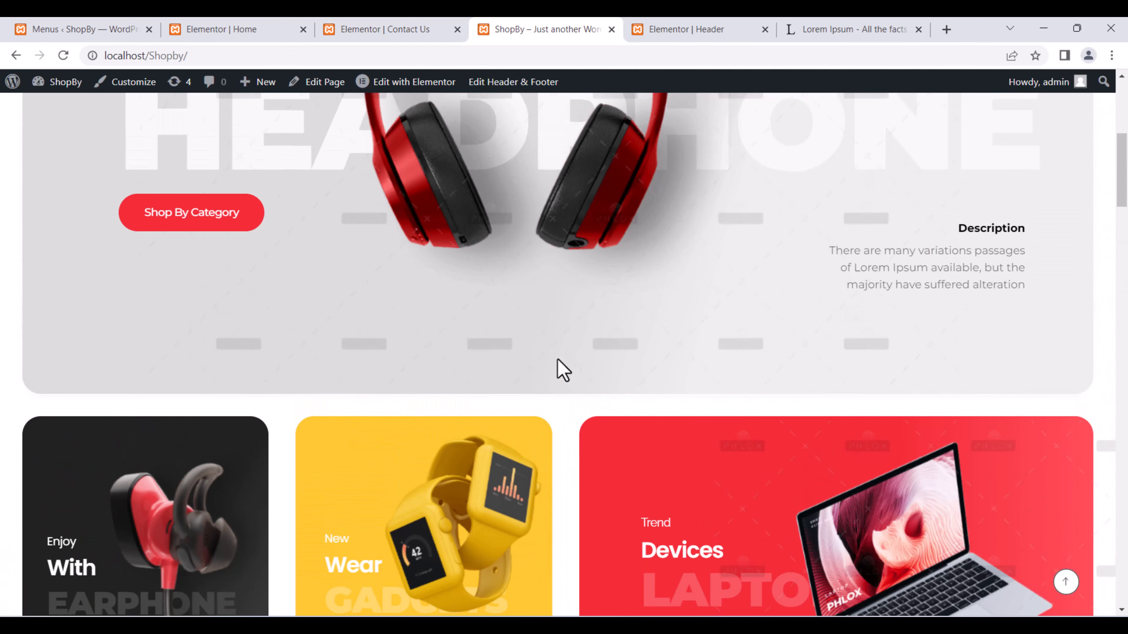
Browse the products on the Shop page and launch the Customizer from there.
left_click(230, 131)
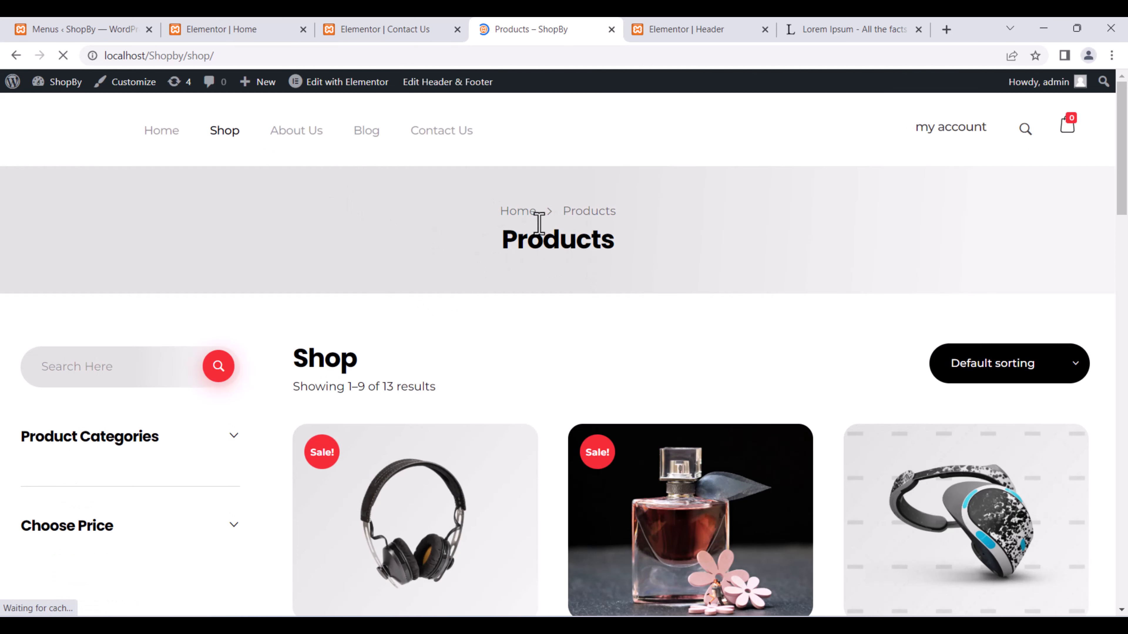
scroll(450, 338, "down", 2)
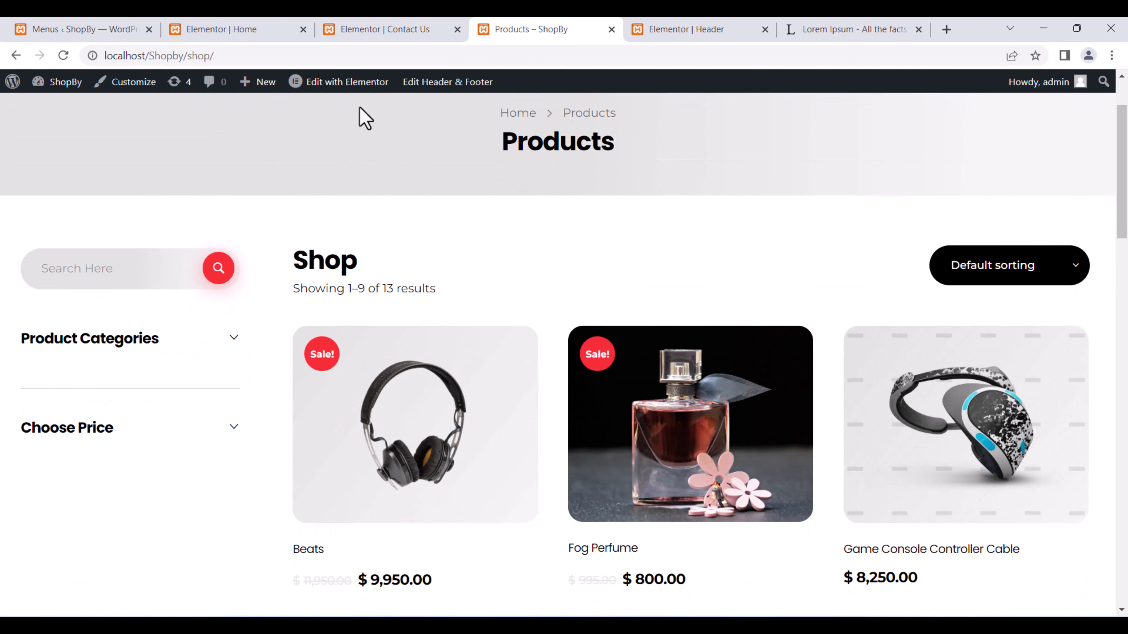
mouse_move(343, 82)
scroll(642, 262, "down", 10)
scroll(625, 264, "down", 10)
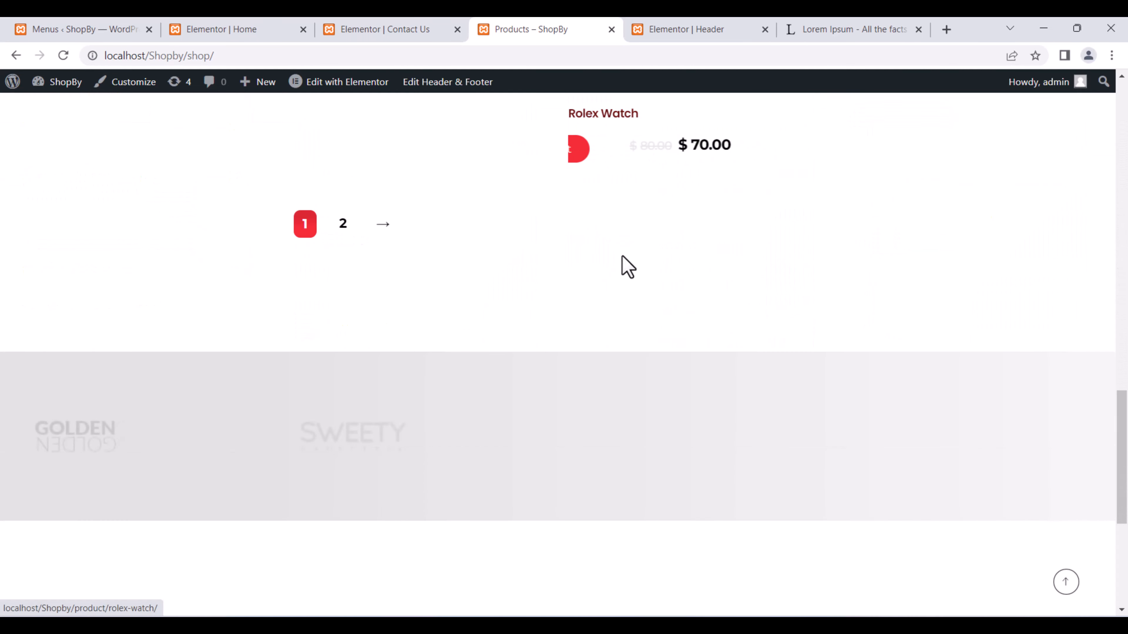
scroll(624, 264, "up", 15)
left_click(147, 84)
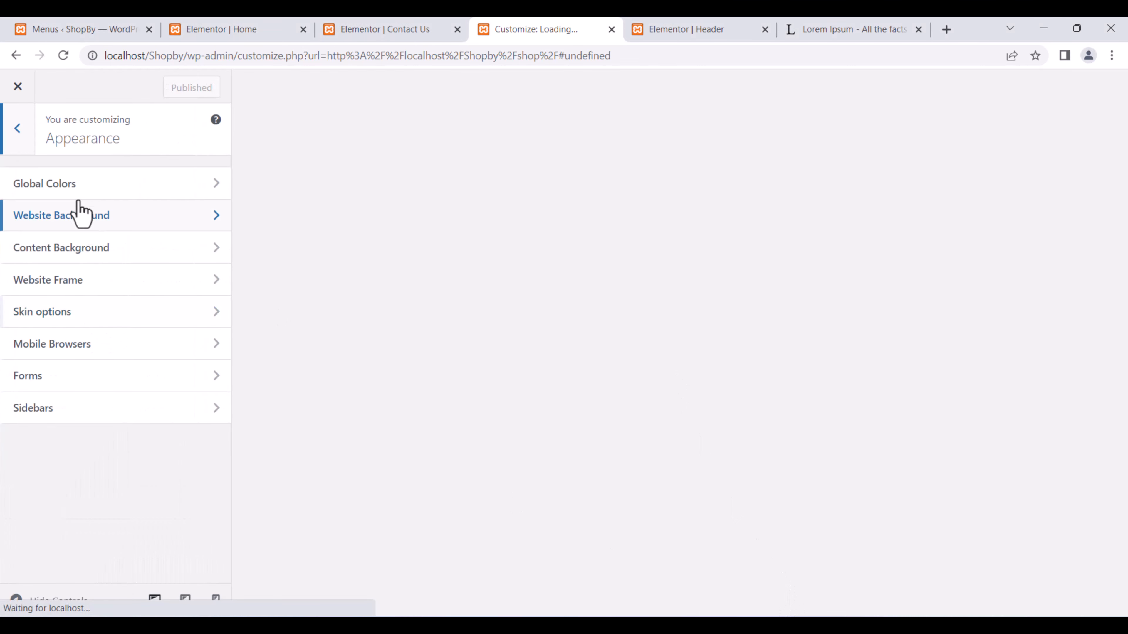
In Global Colors, set the Primary colour to teal and the Secondary colour to black.
left_click(116, 191)
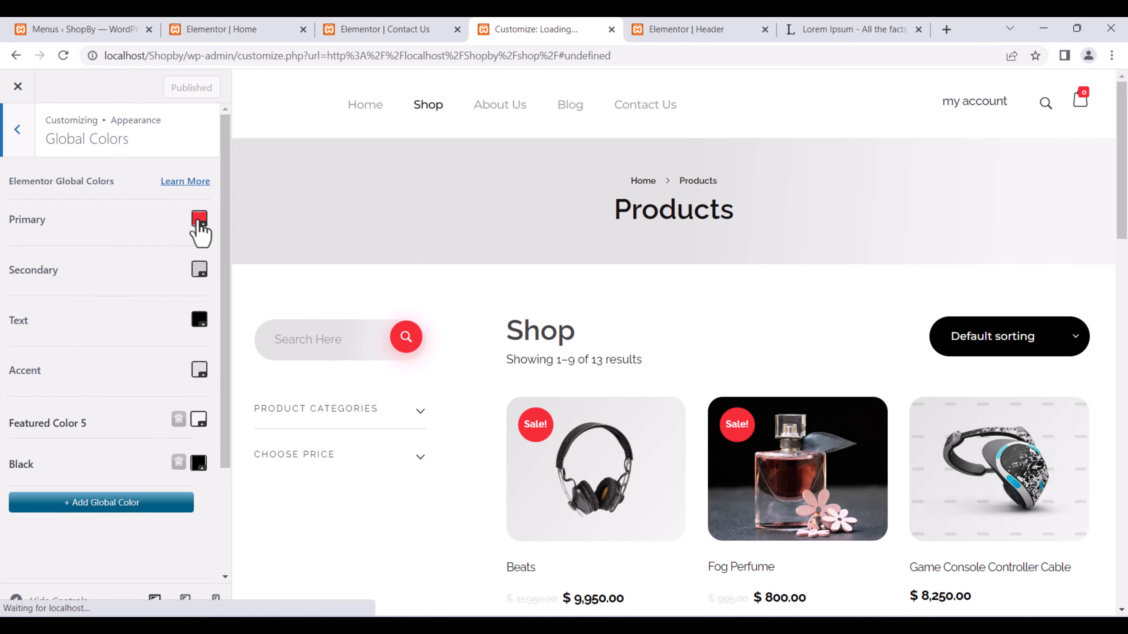
left_click(200, 219)
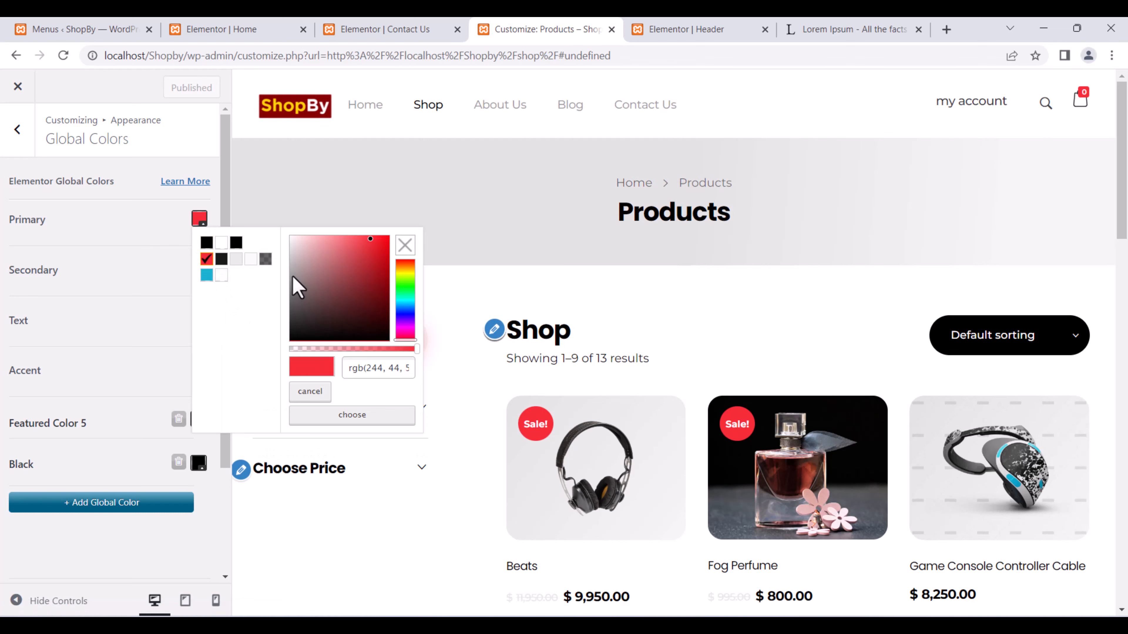
left_click(206, 275)
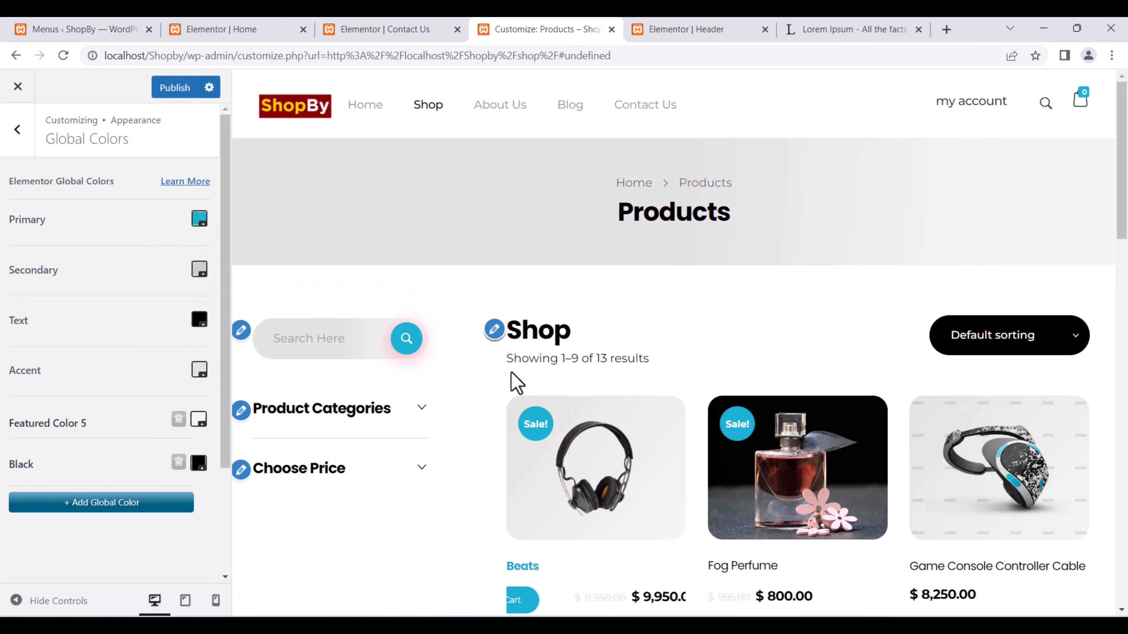
scroll(515, 380, "down", 8)
scroll(513, 383, "up", 8)
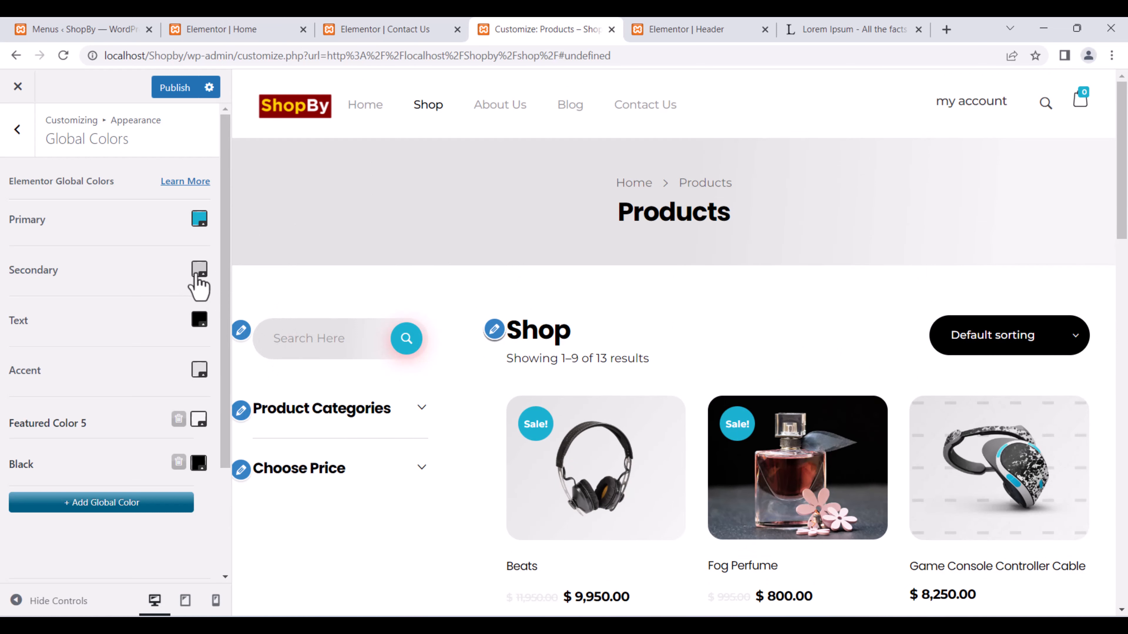
left_click(197, 275)
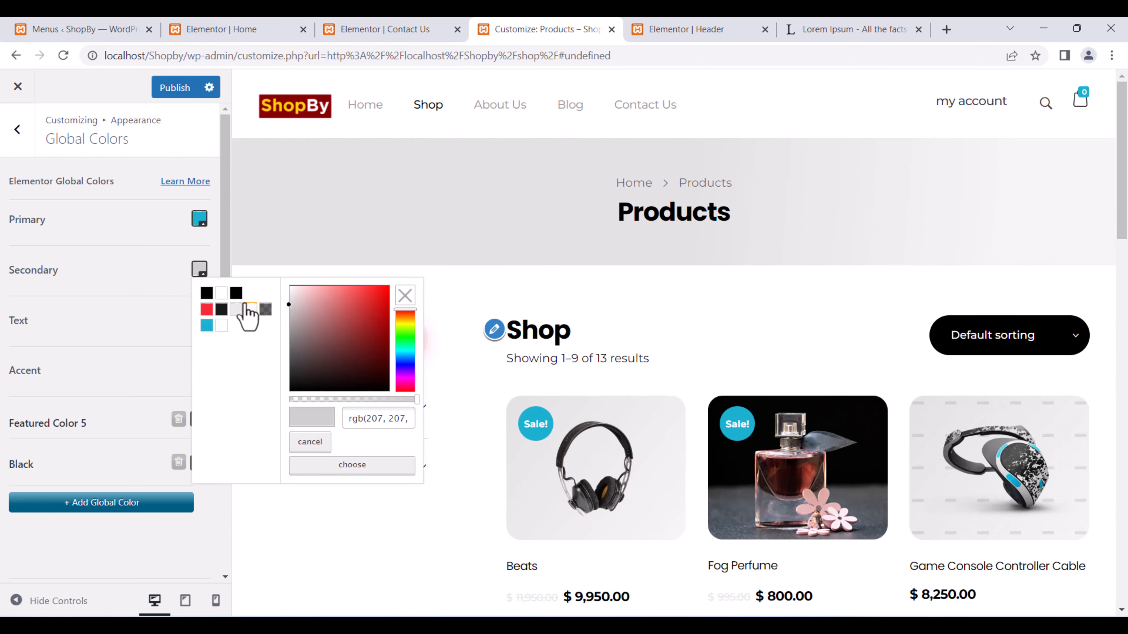
left_click(237, 294)
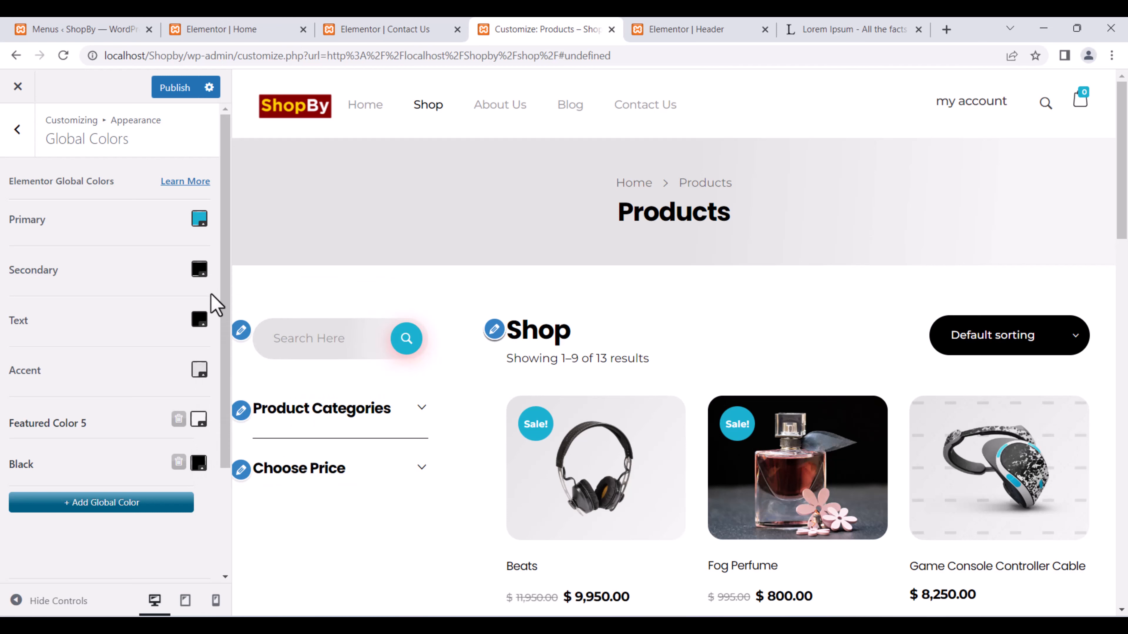
left_click(200, 272)
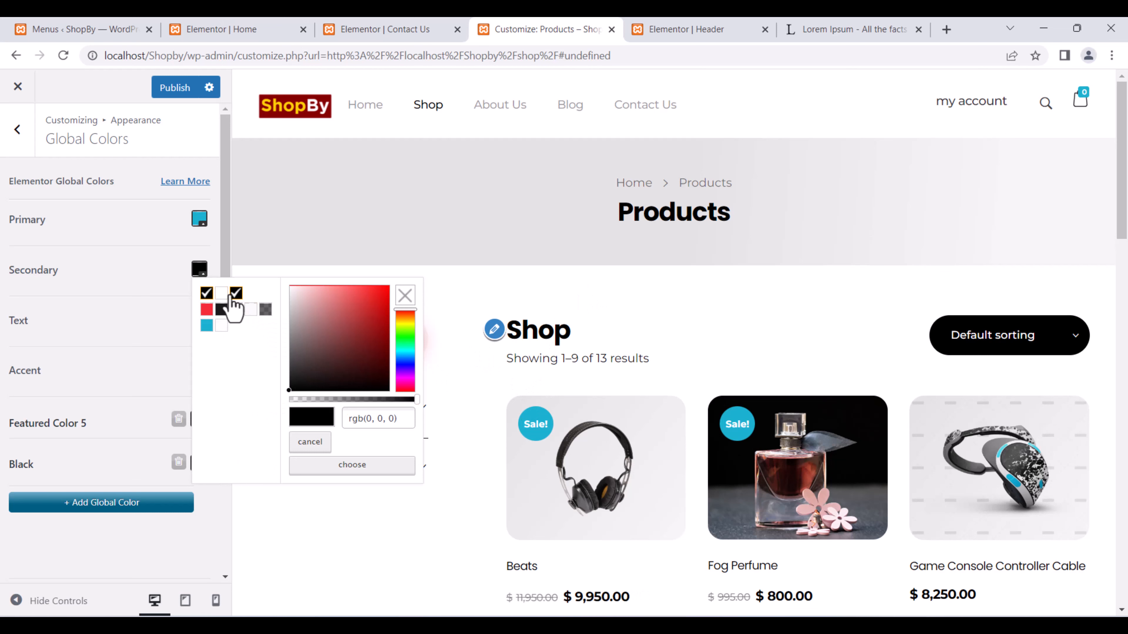
left_click(231, 296)
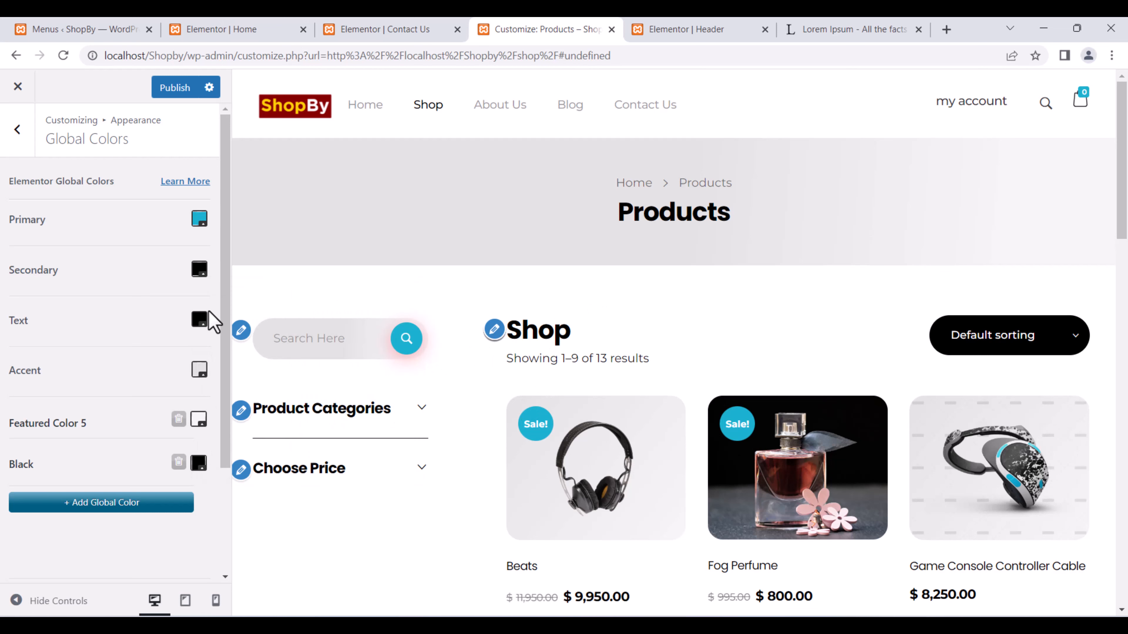
Set Featured Color 5 to teal #00bcb4 and exit the Customizer.
left_click(199, 419)
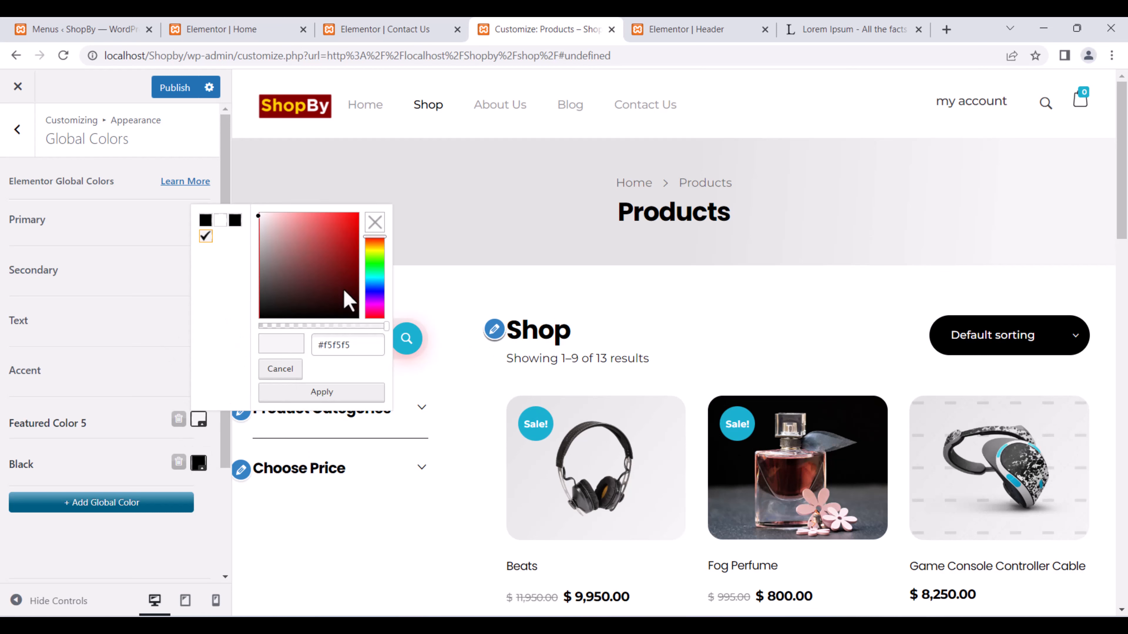
left_click(358, 268)
left_click(376, 277)
left_click_drag(346, 268, 375, 241)
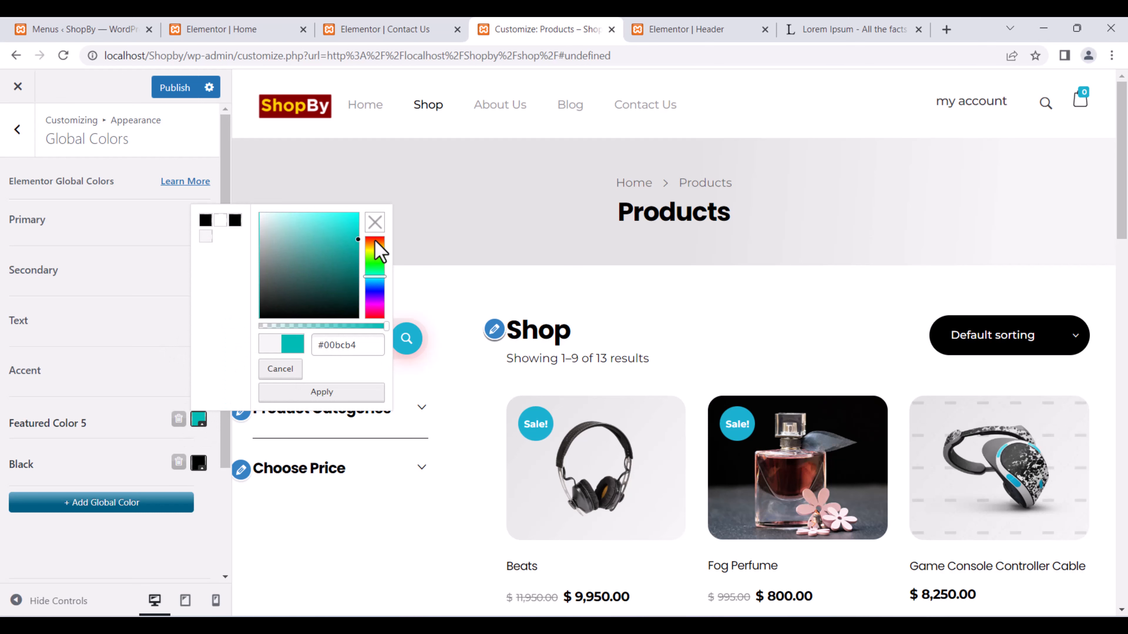
left_click(313, 390)
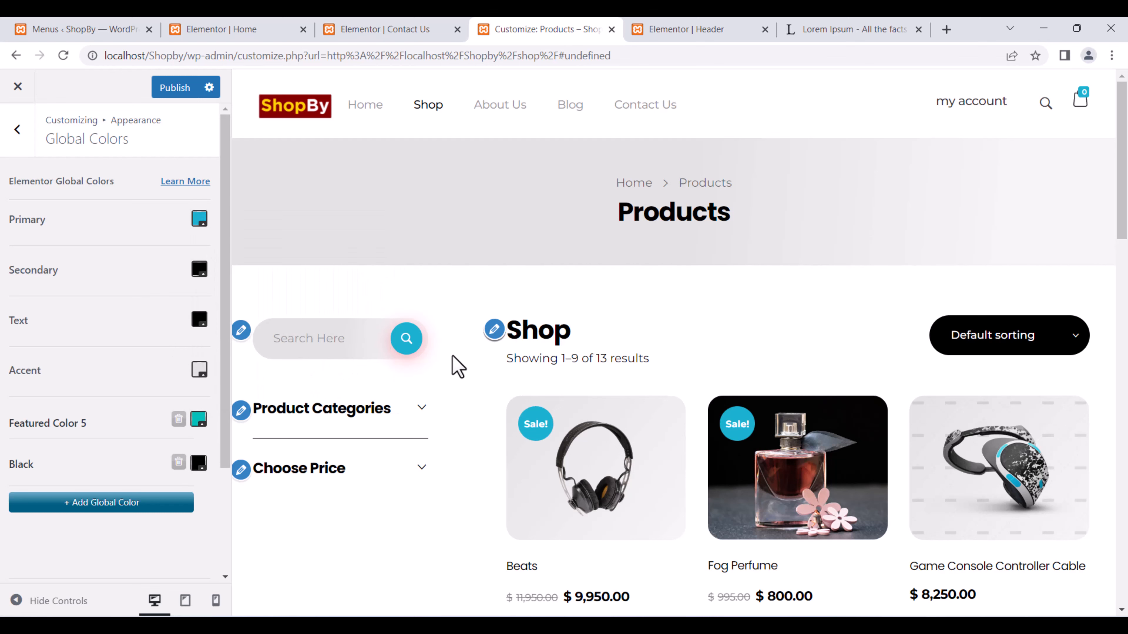
scroll(486, 393, "down", 15)
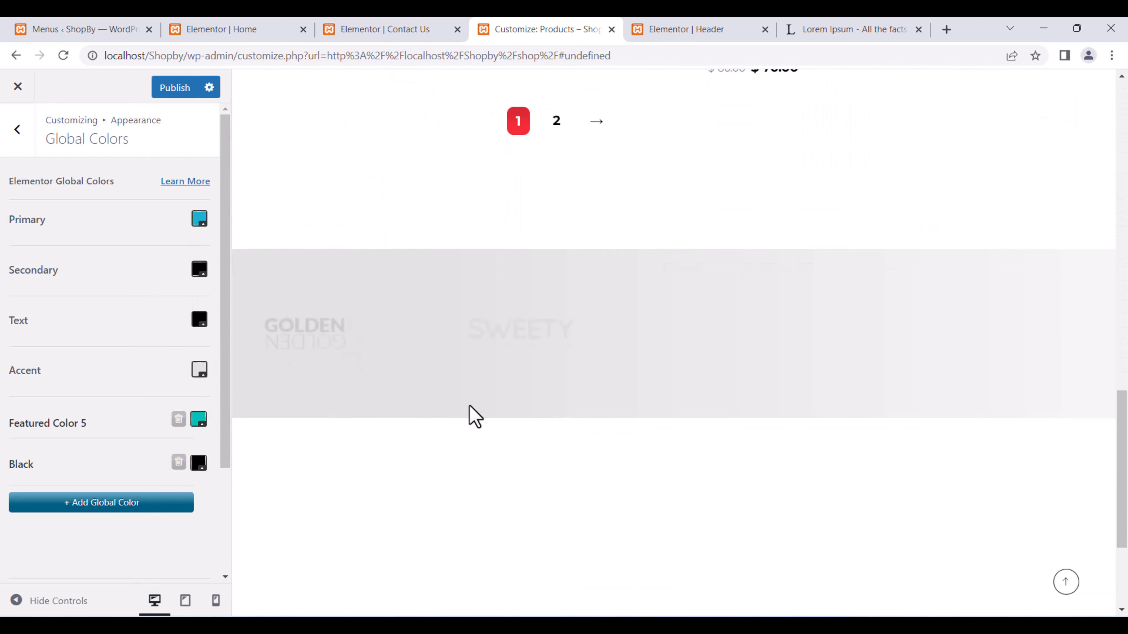
scroll(456, 410, "up", 5)
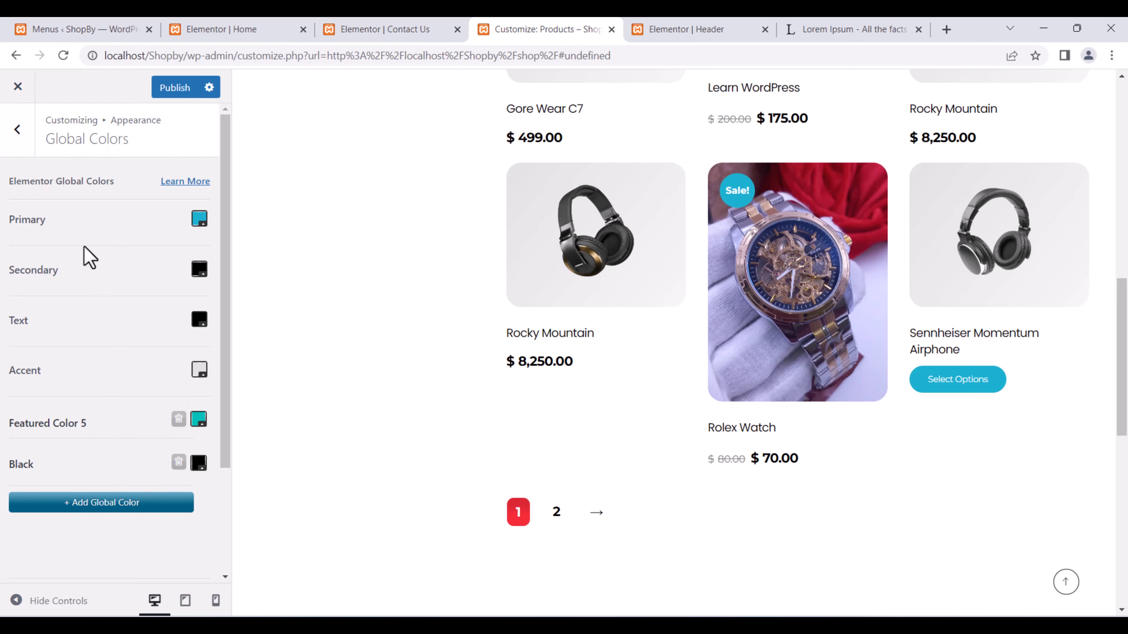
left_click(18, 87)
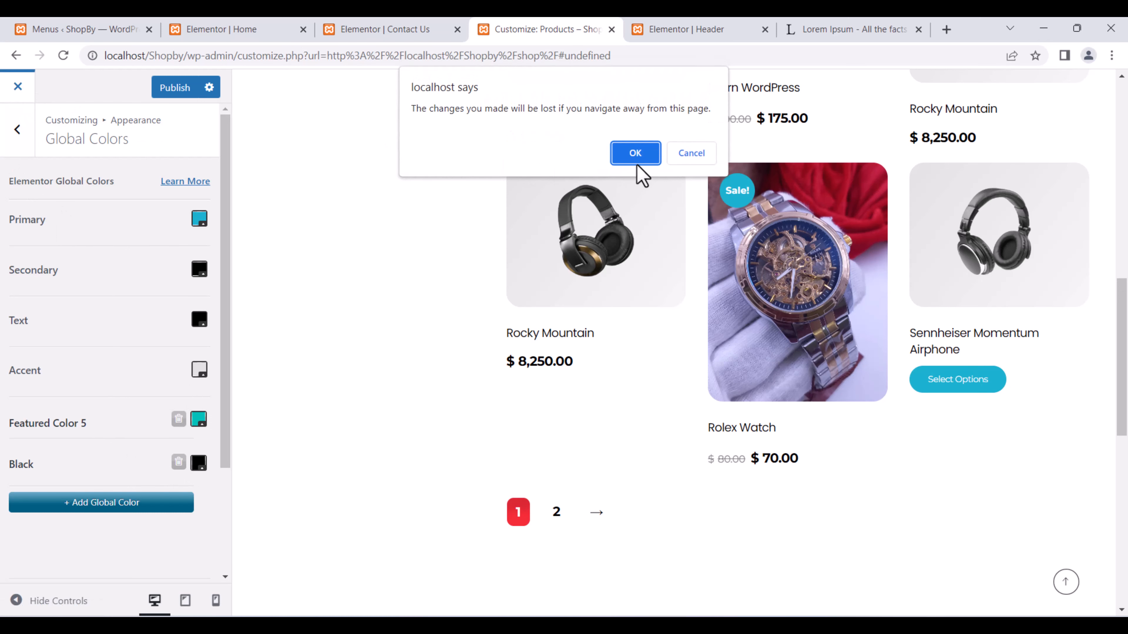
Leave without saving, reopen the Customizer on the shop page, and go to Site Identity.
left_click(646, 152)
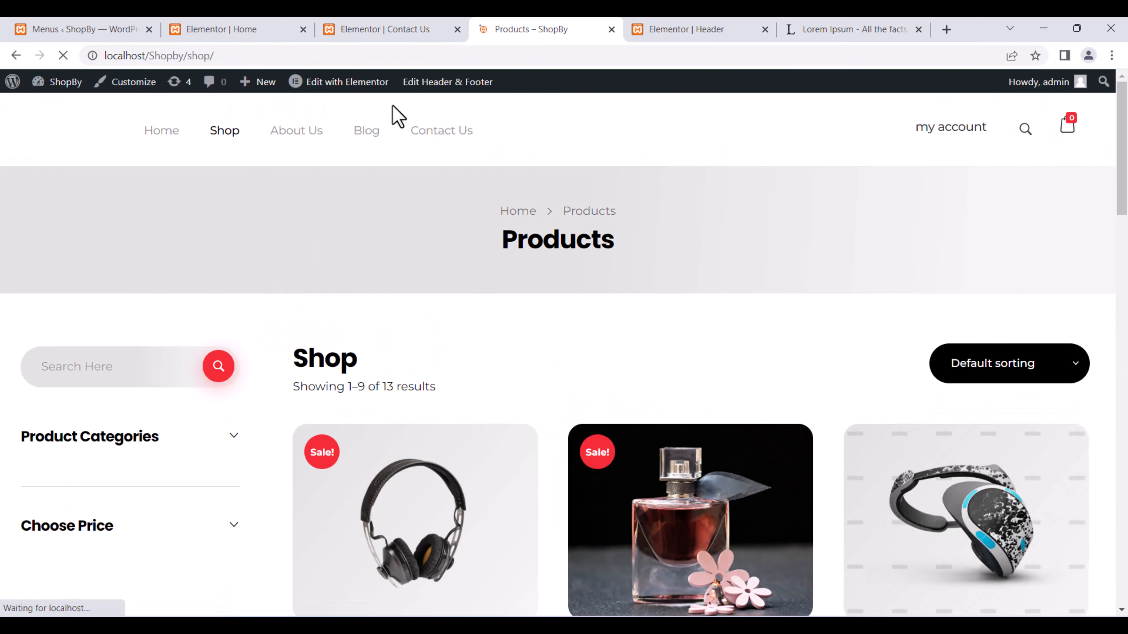
mouse_move(339, 83)
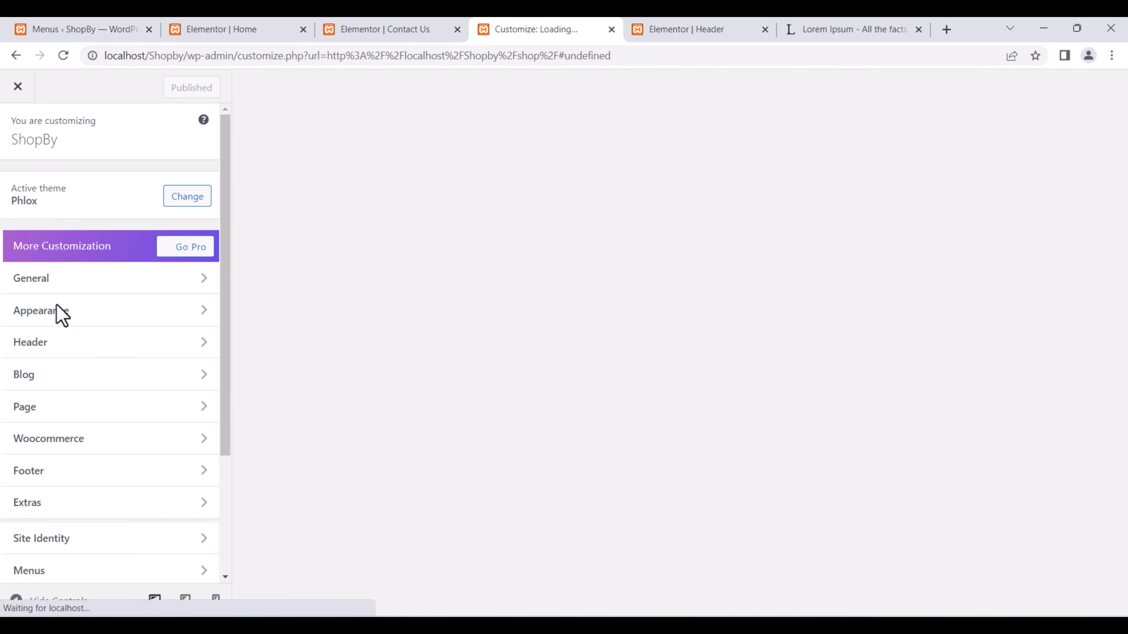
scroll(76, 429, "down", 3)
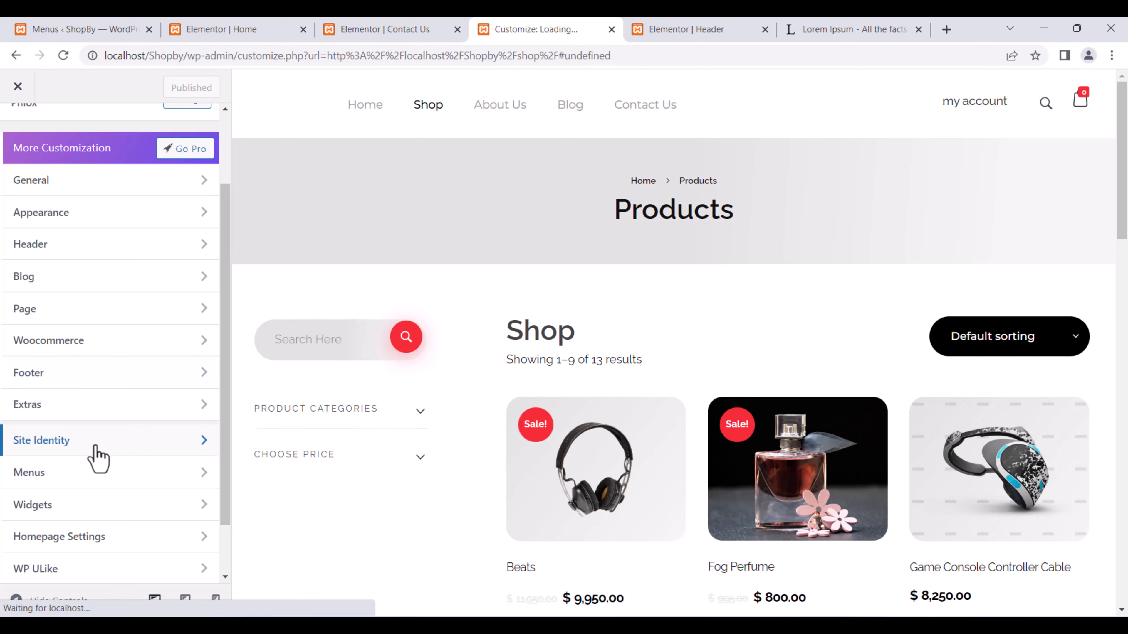
left_click(116, 456)
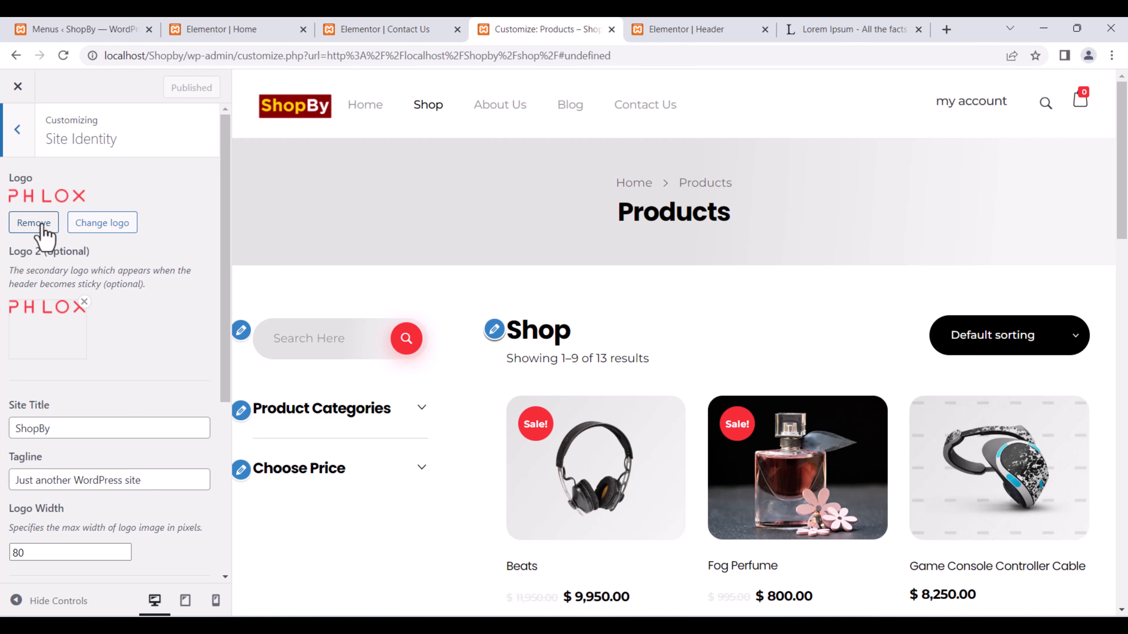
Upload the ShopBy Logo.png file as the new site logo.
left_click(107, 224)
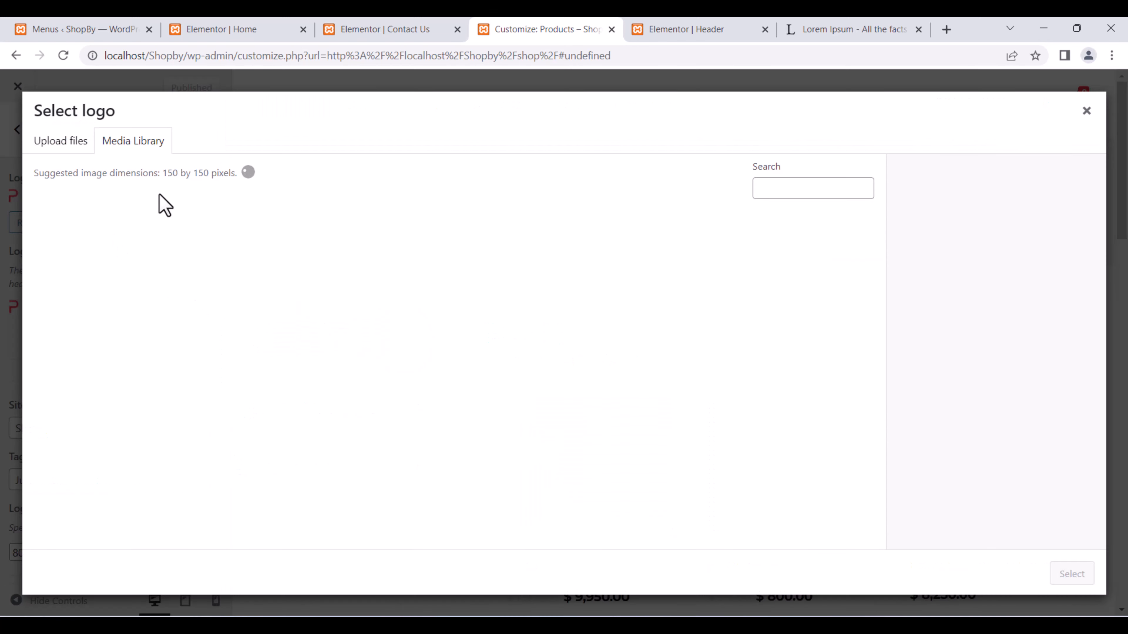
left_click(58, 149)
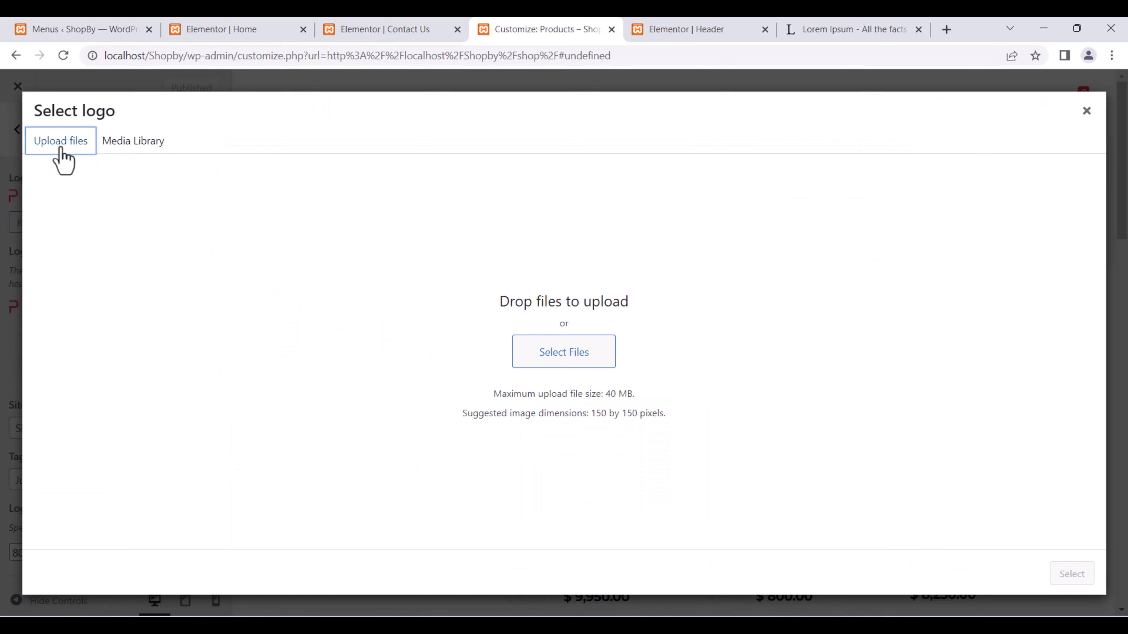
left_click(136, 147)
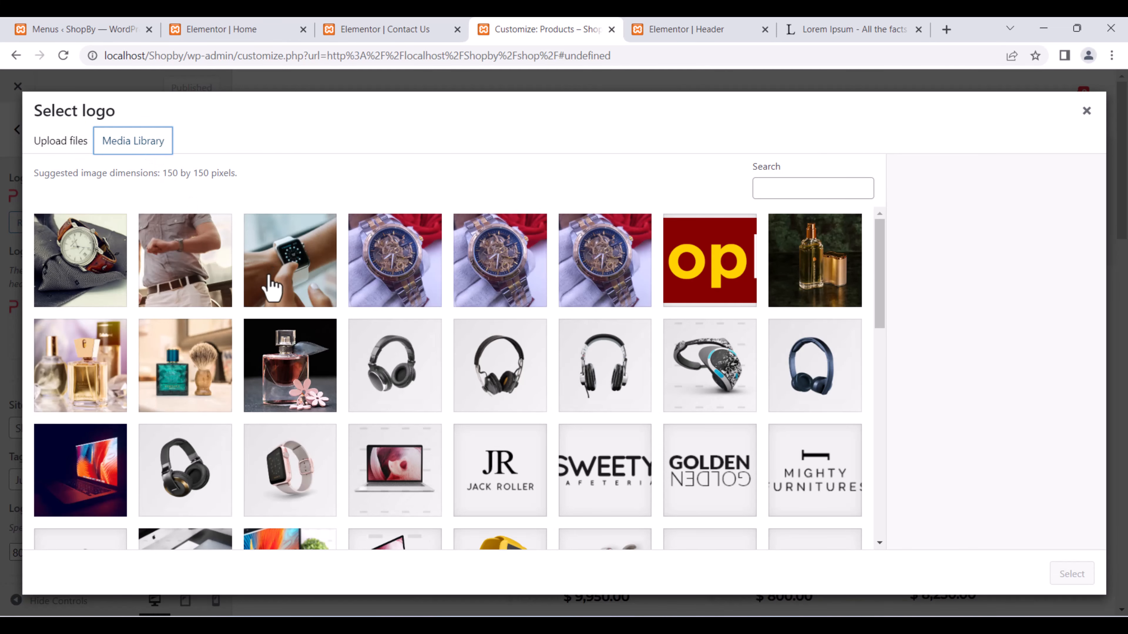
scroll(301, 364, "down", 5)
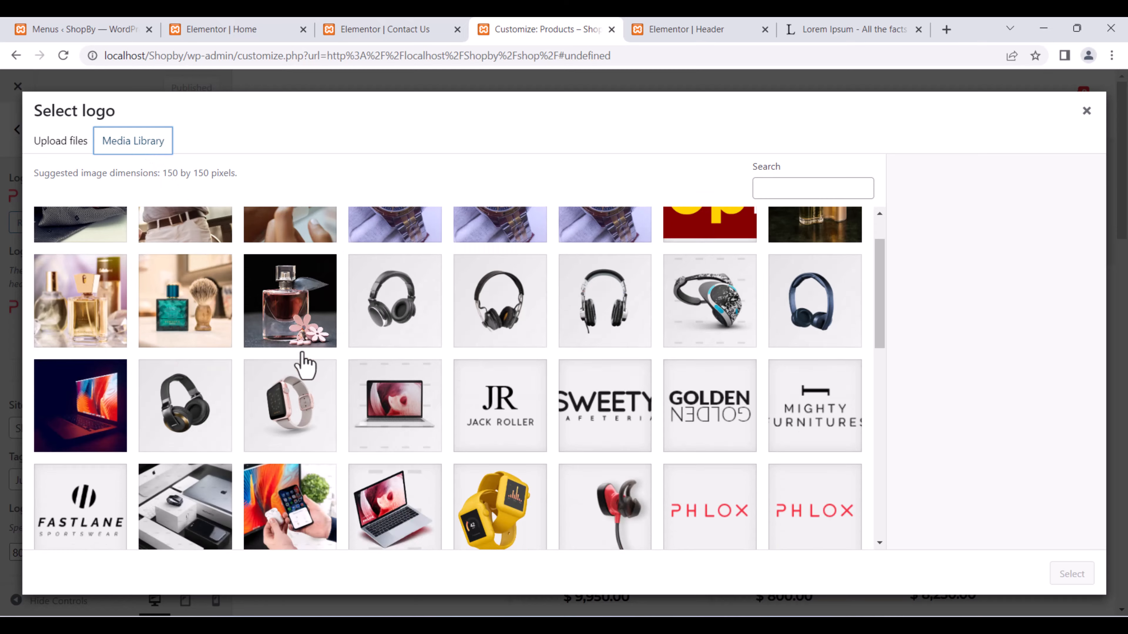
scroll(302, 362, "up", 5)
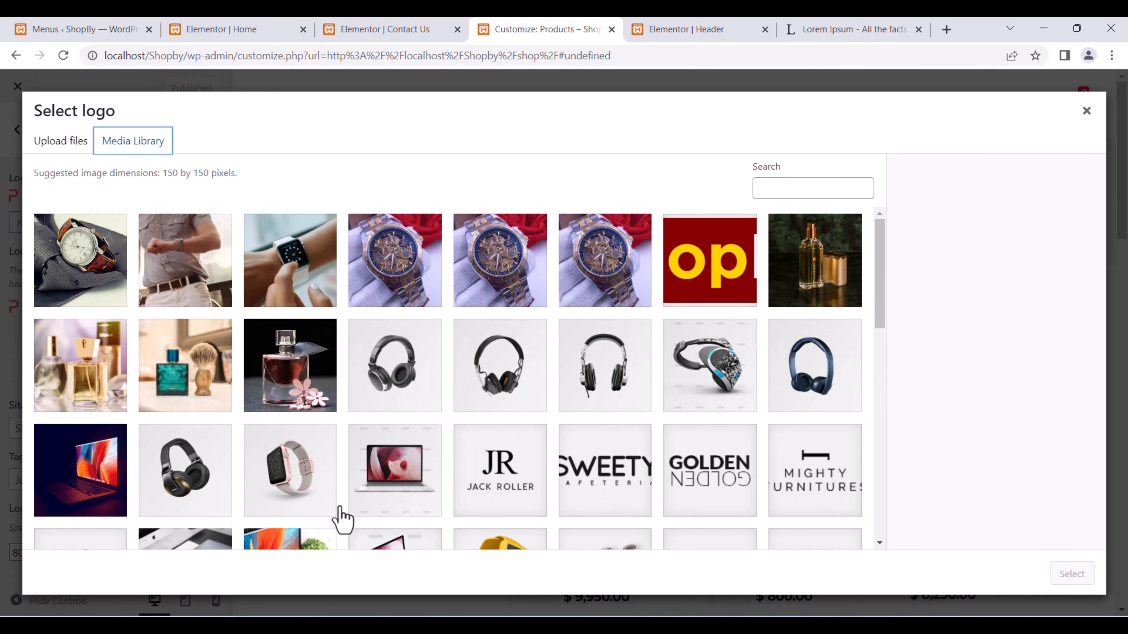
left_click(65, 148)
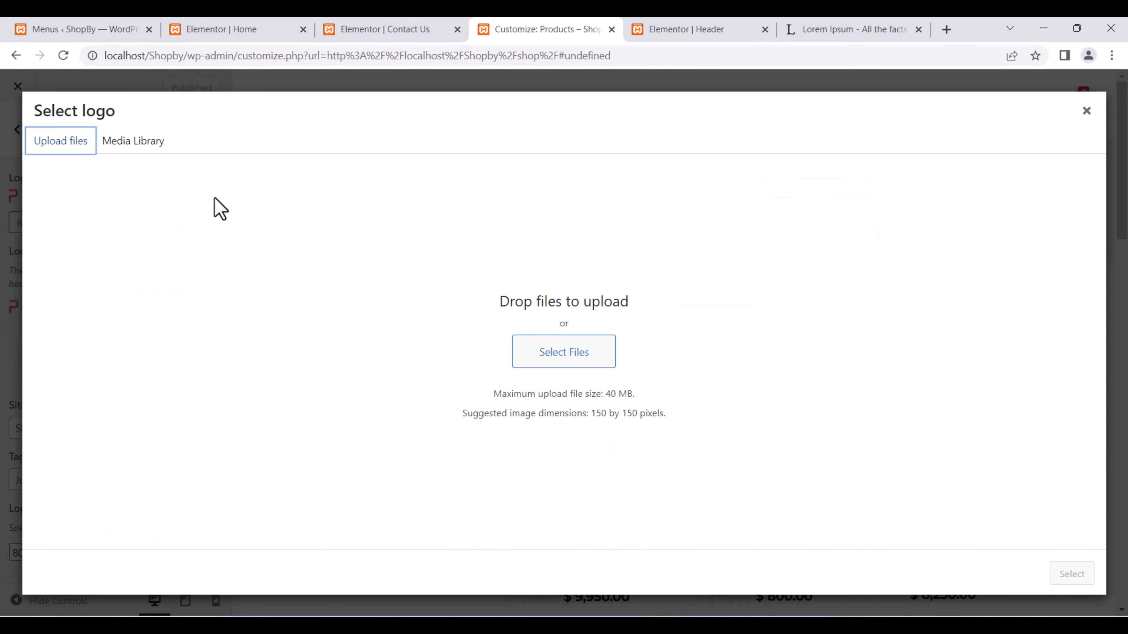
left_click(154, 145)
scroll(373, 297, "down", 6)
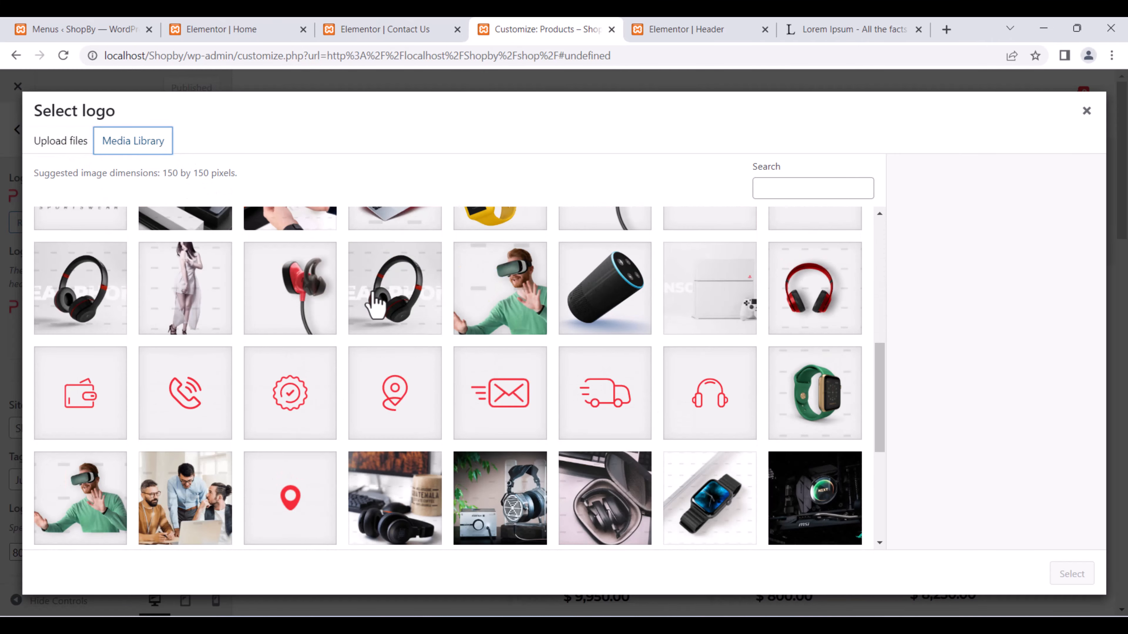
scroll(375, 307, "down", 4)
scroll(362, 298, "up", 10)
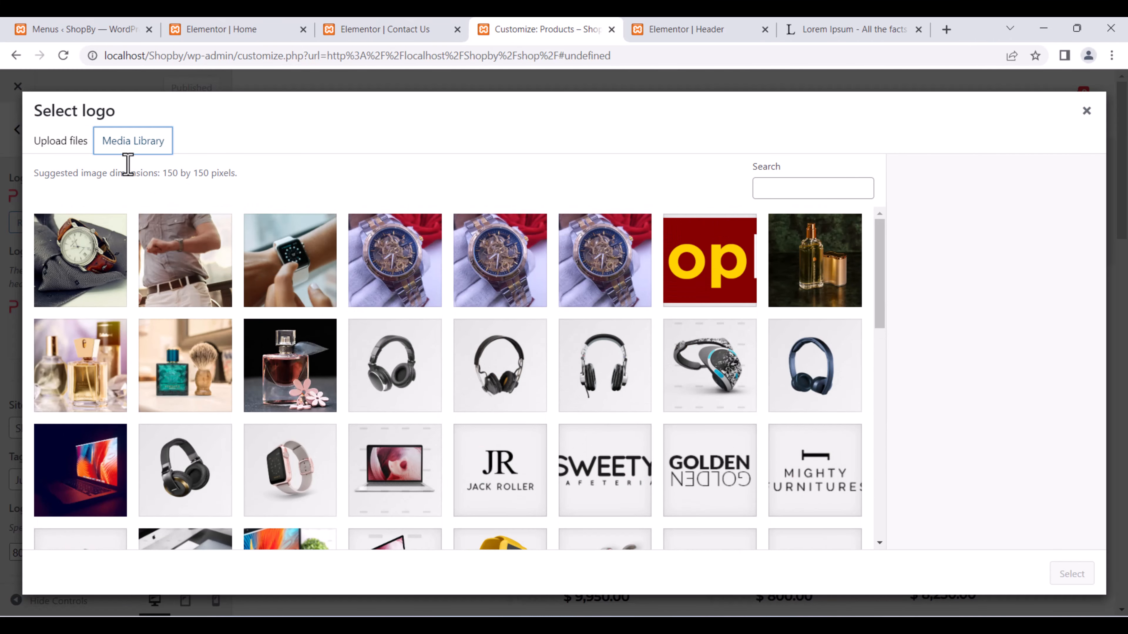
left_click(66, 142)
left_click(549, 356)
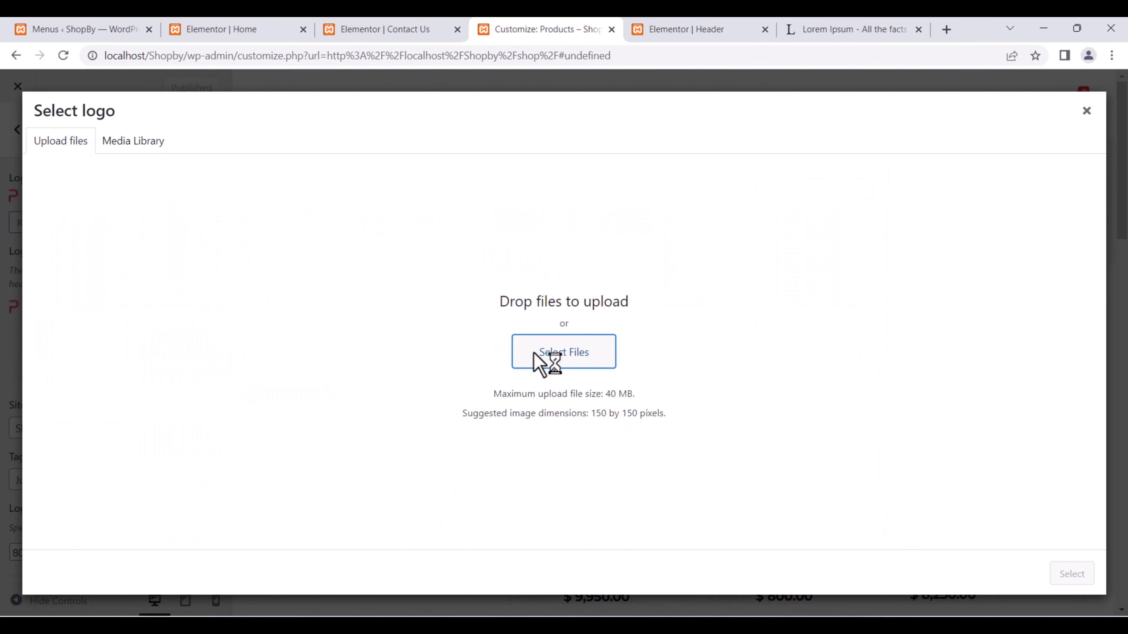
double_click(390, 307)
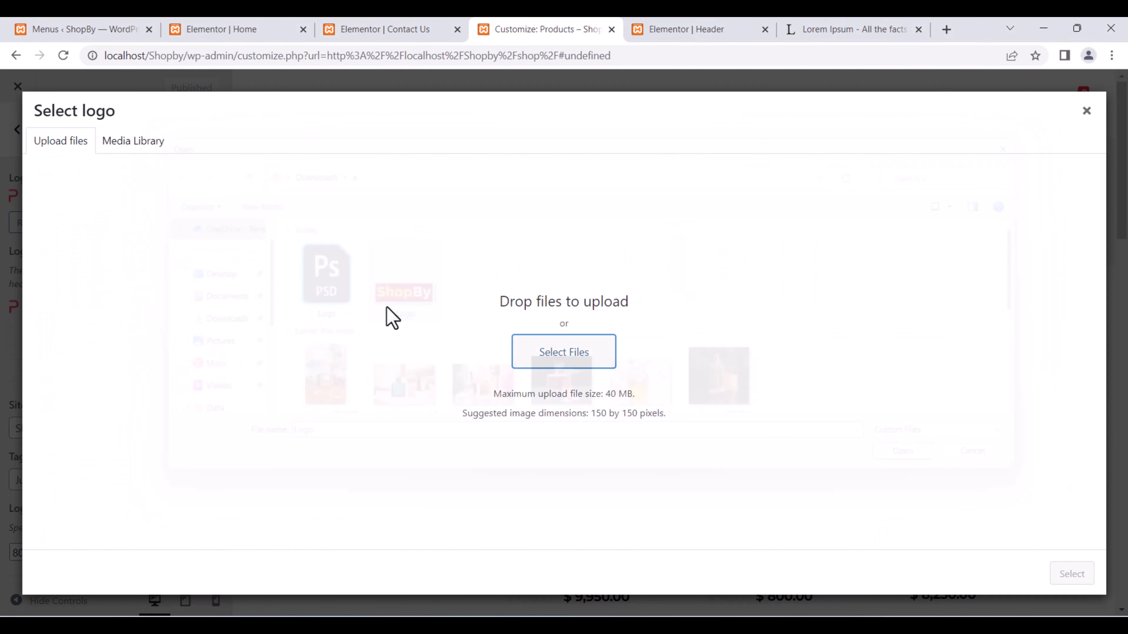
scroll(1047, 498, "down", 3)
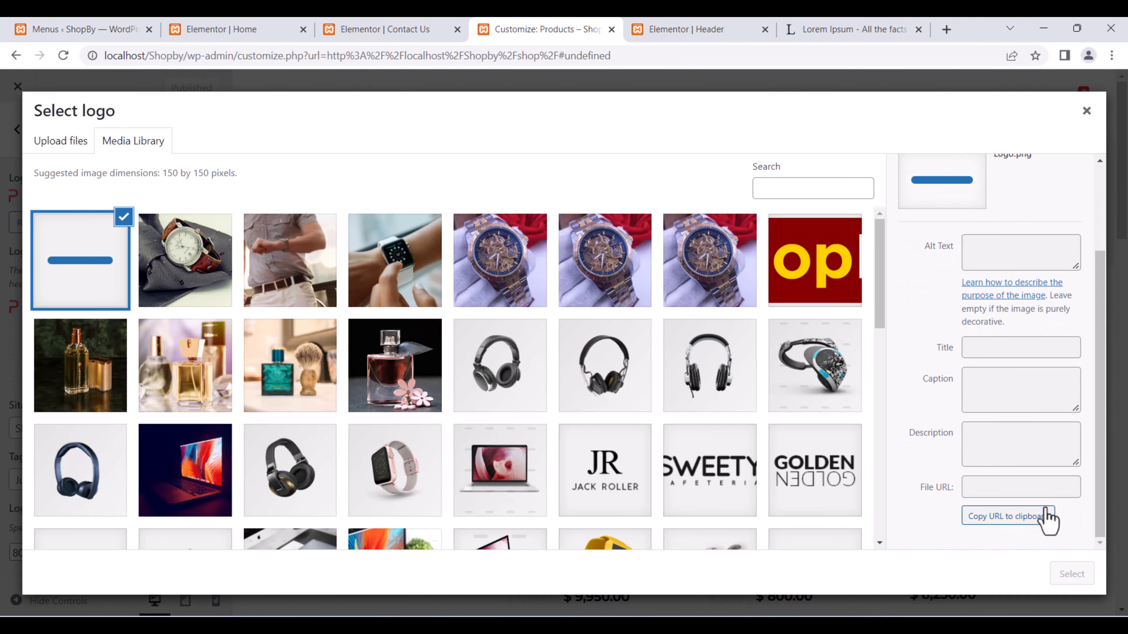
left_click(1072, 575)
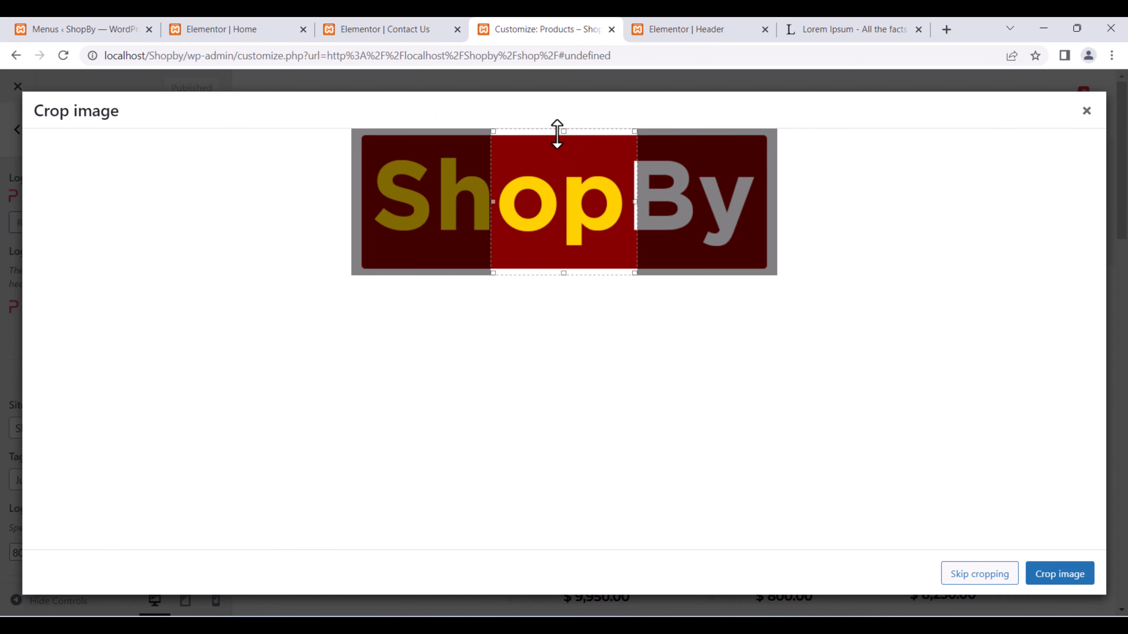
Widen the crop box over the whole ShopBy logo, then skip cropping after the error.
left_click_drag(491, 203, 362, 191)
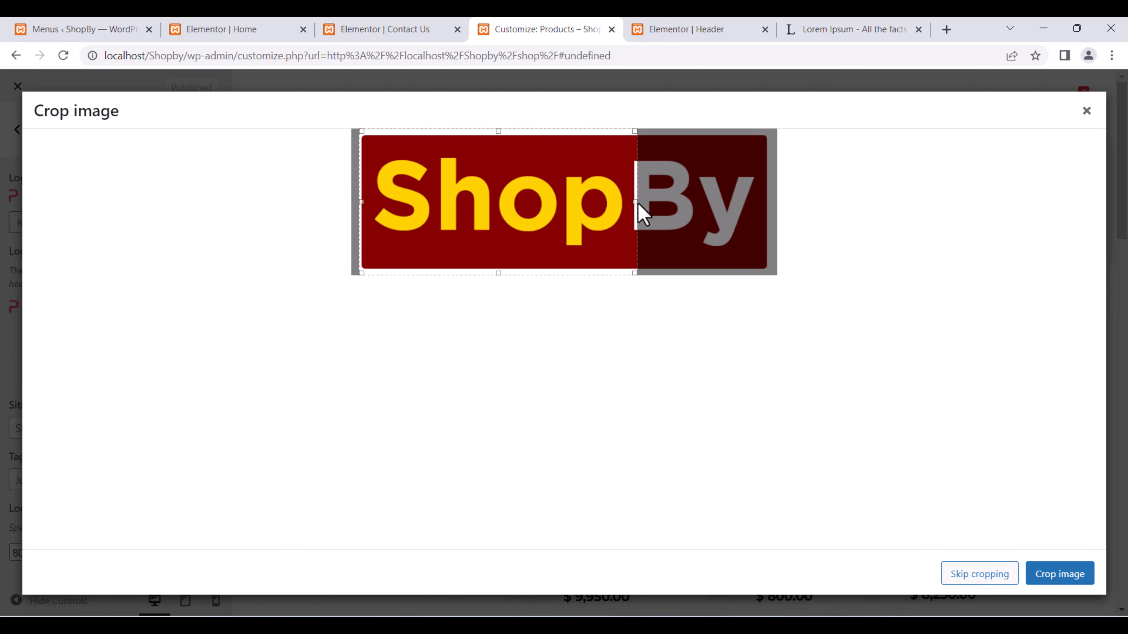
left_click_drag(632, 199, 770, 200)
left_click(1084, 574)
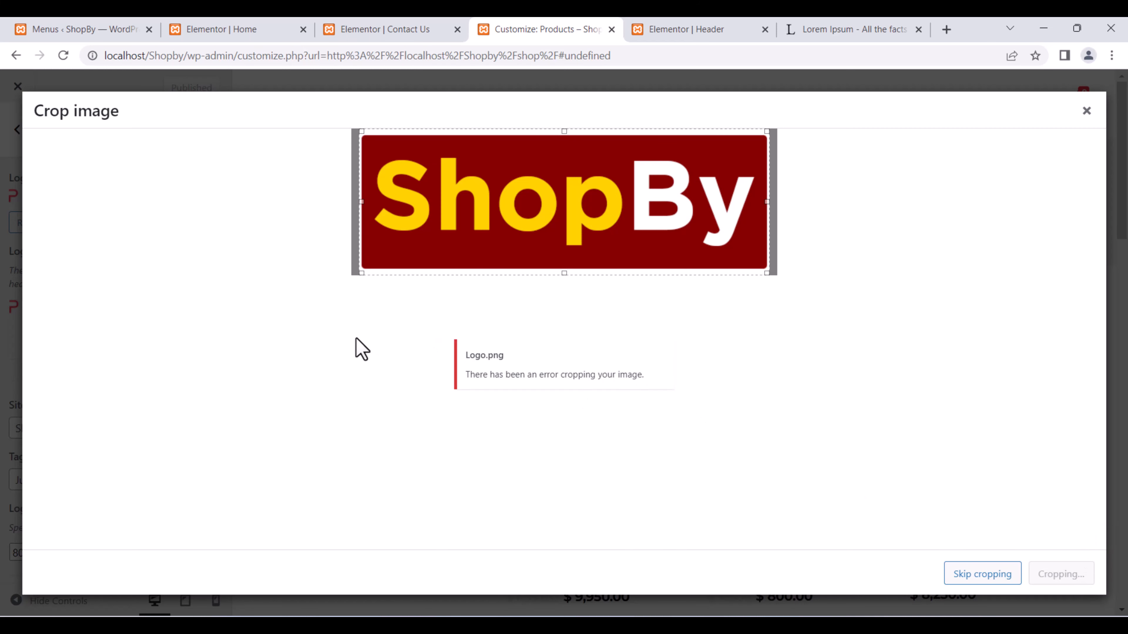
left_click(973, 577)
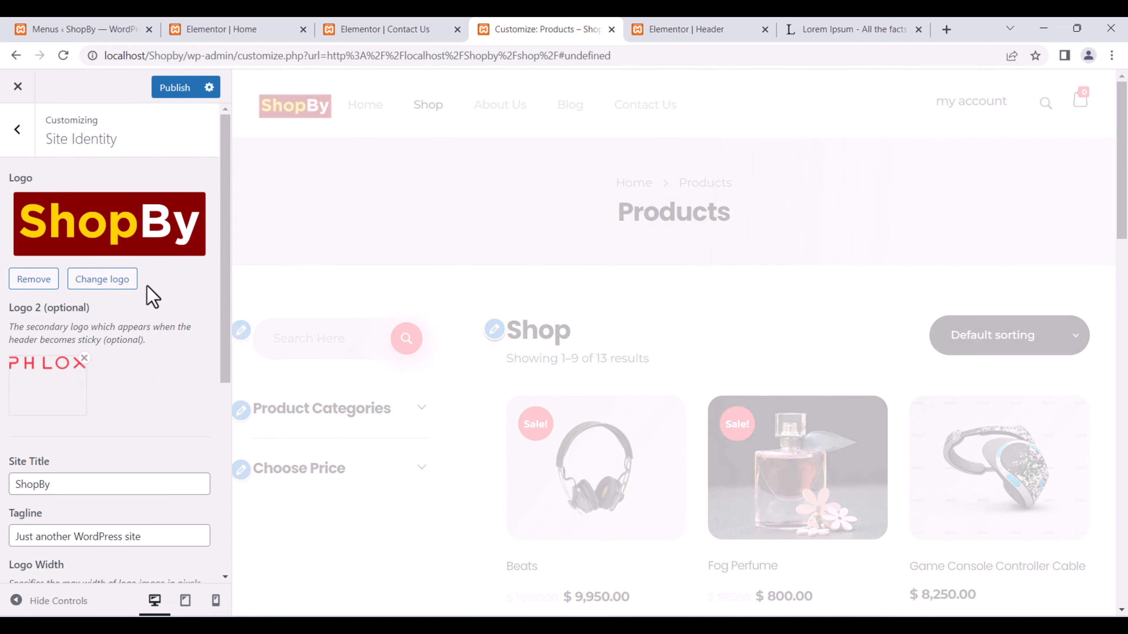
Replace the PHLOX second sticky-header logo with the ShopBy image from the Media Library.
left_click(84, 358)
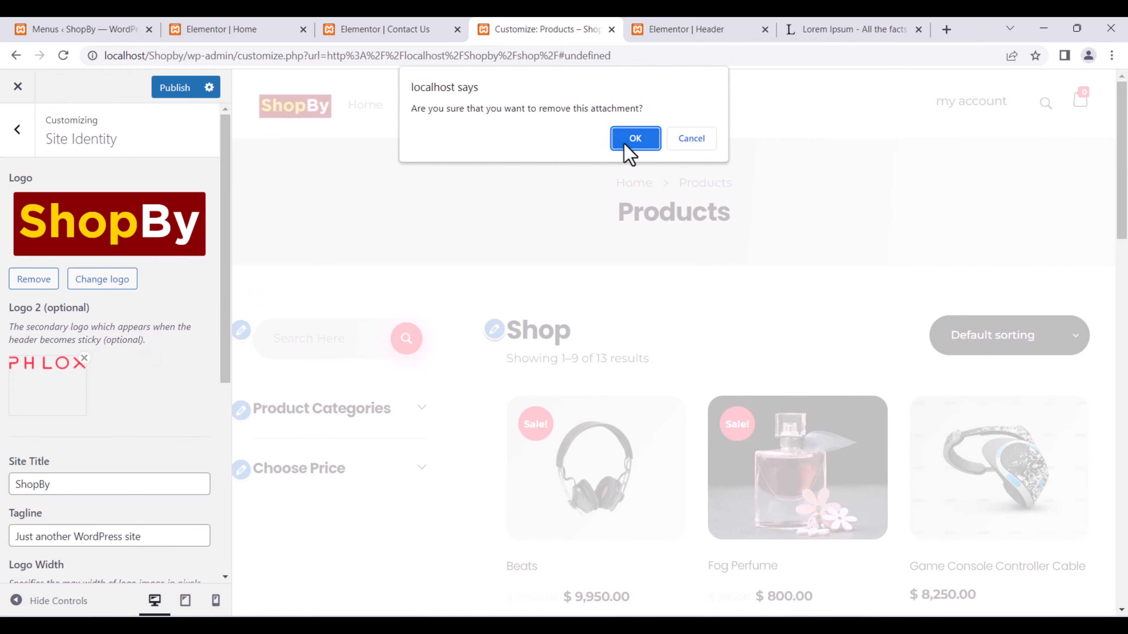
left_click(634, 138)
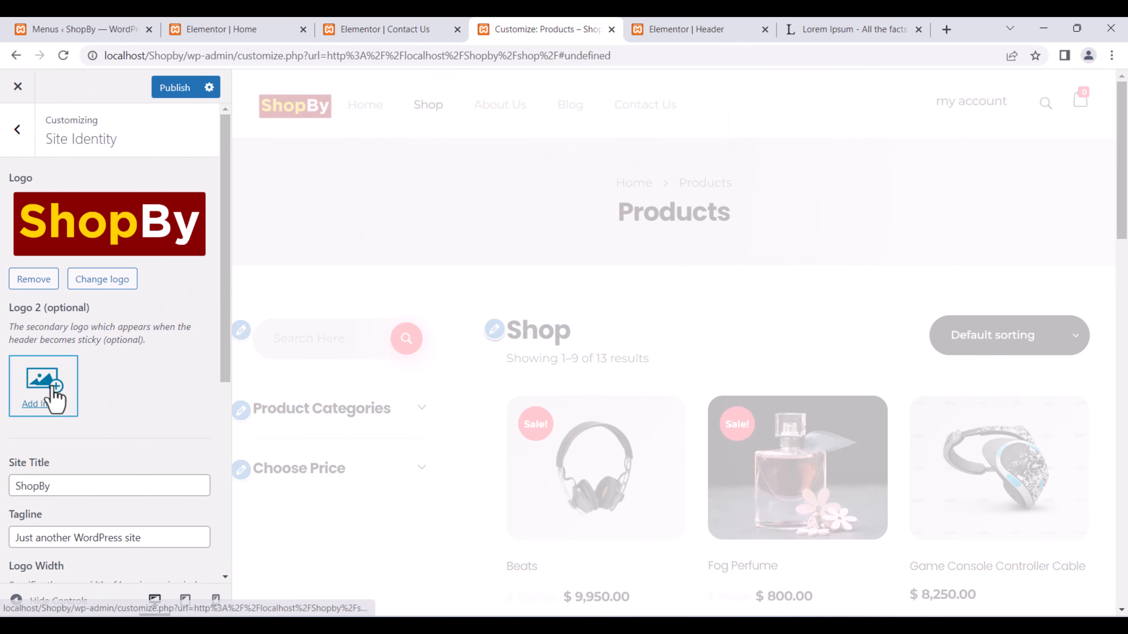
left_click(51, 397)
left_click(74, 271)
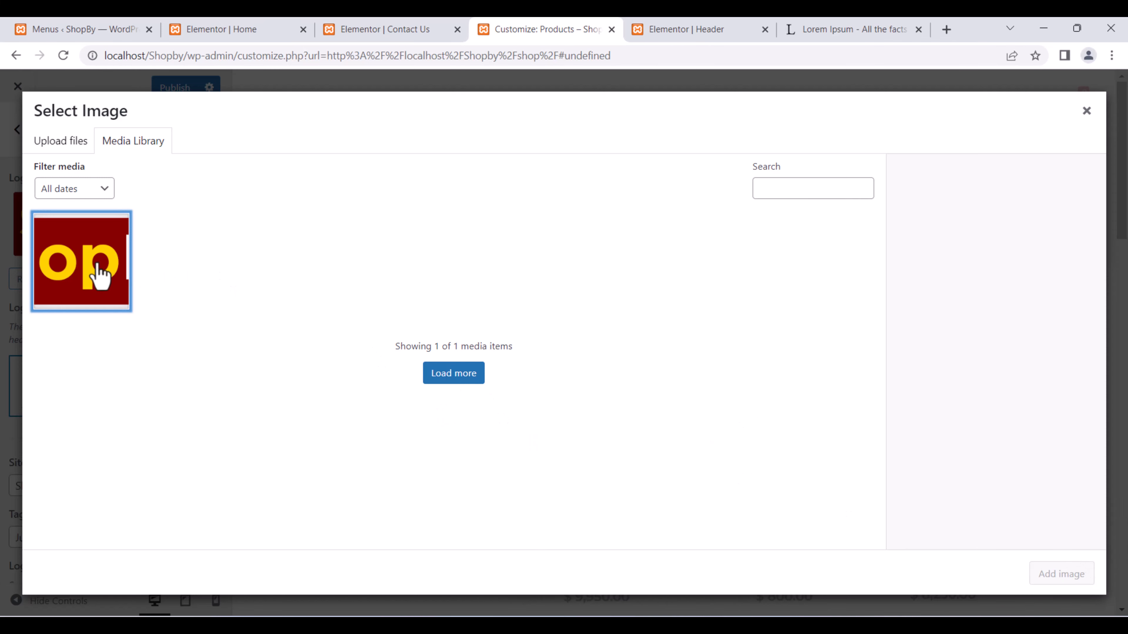
left_click(93, 276)
left_click(1061, 574)
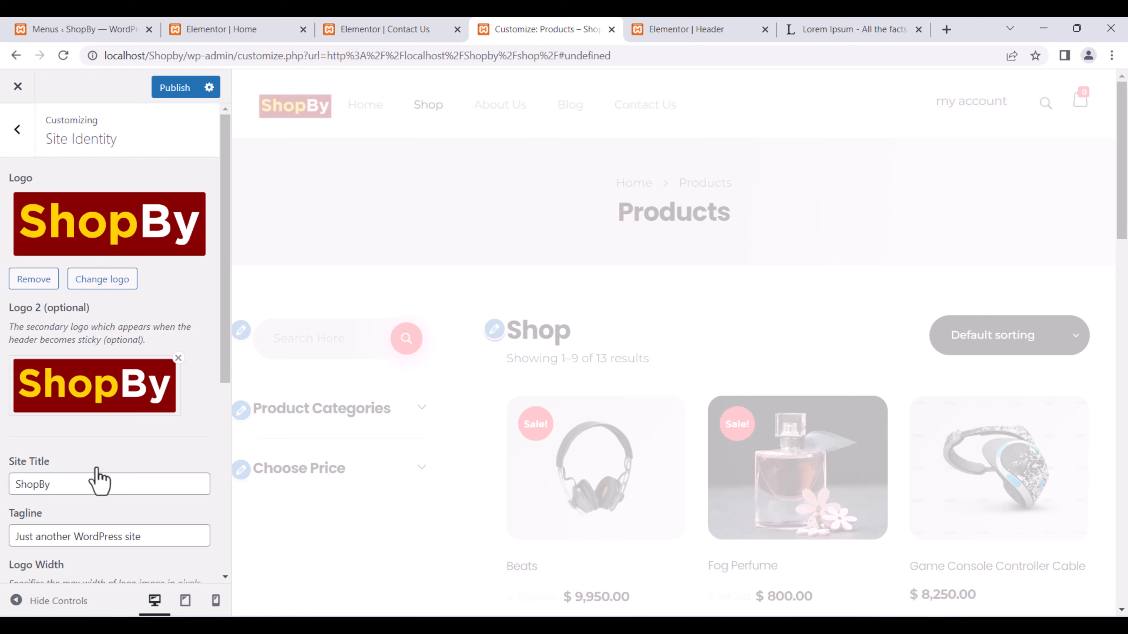
Delete the default tagline so the Tagline field is empty.
scroll(99, 480, "down", 4)
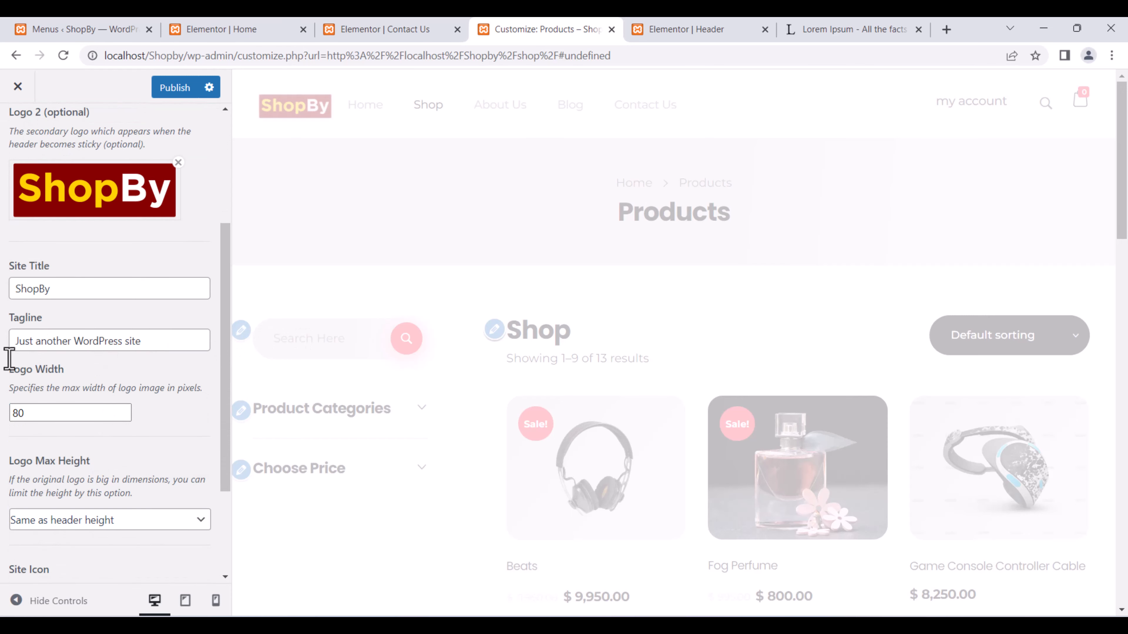
triple_click(47, 341)
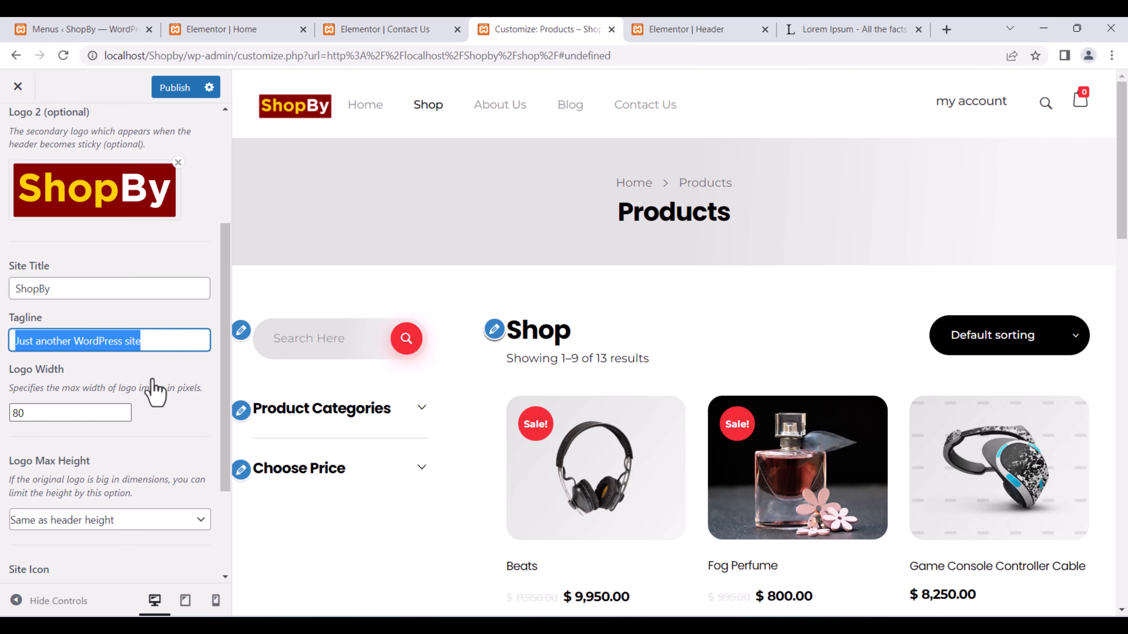
key("BackSpace")
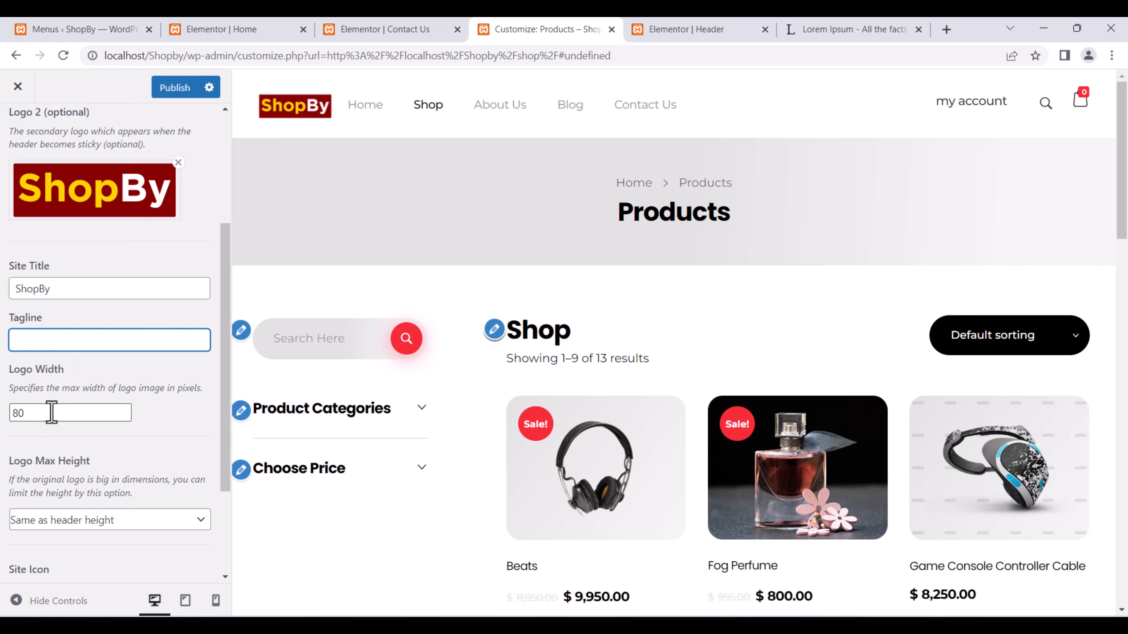
Try the logo width and Logo Max Height options, keep height same as header, and publish.
double_click(16, 415)
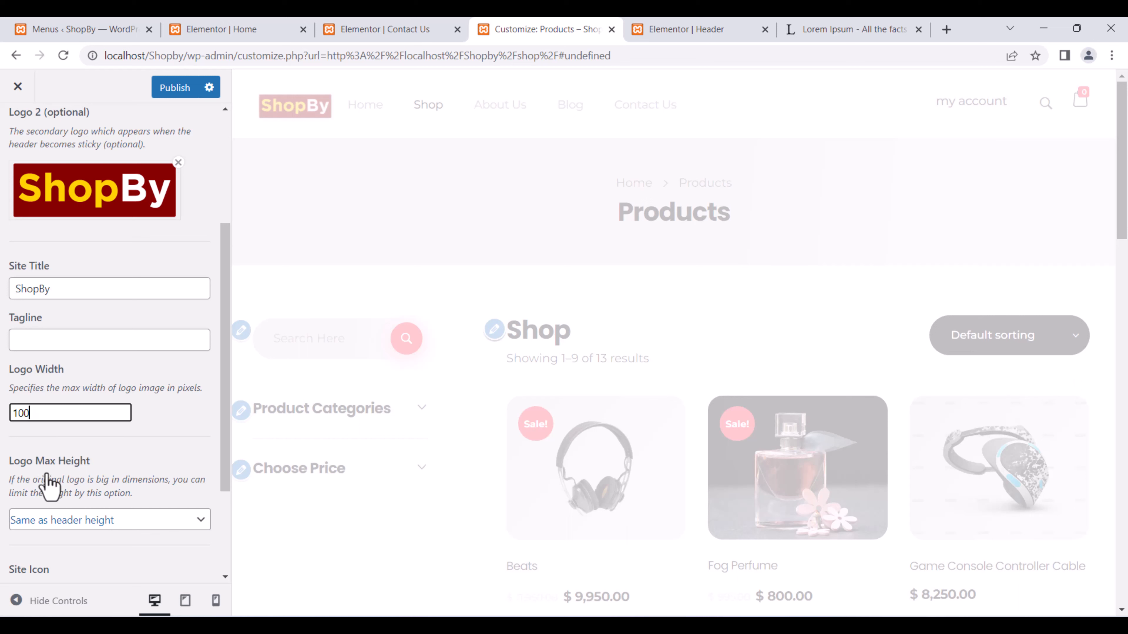
left_click(120, 520)
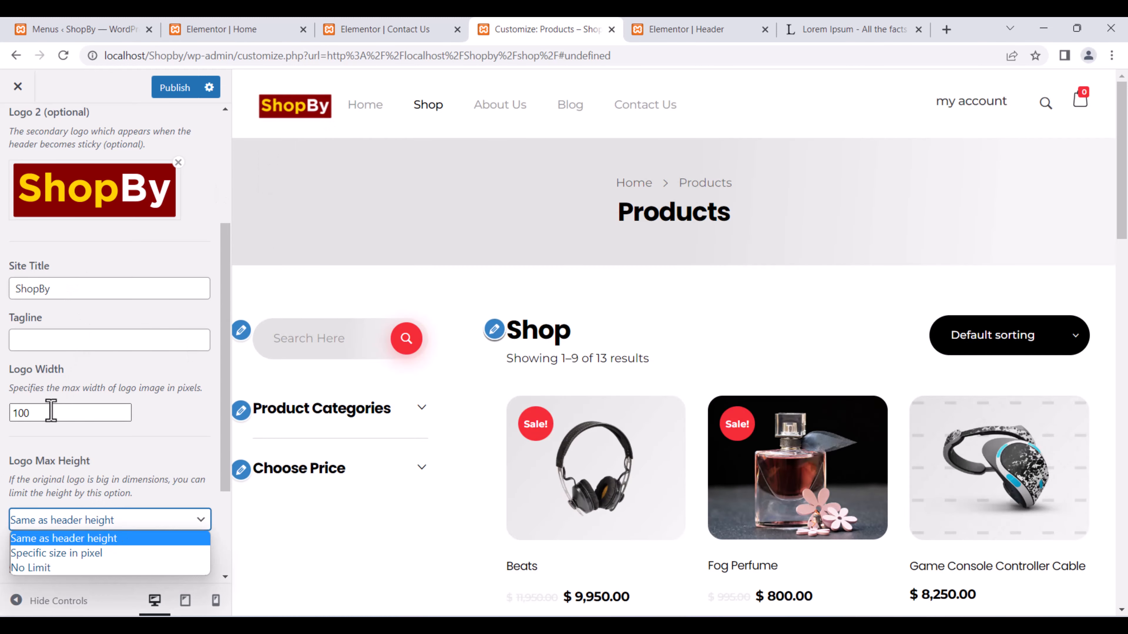
double_click(27, 413)
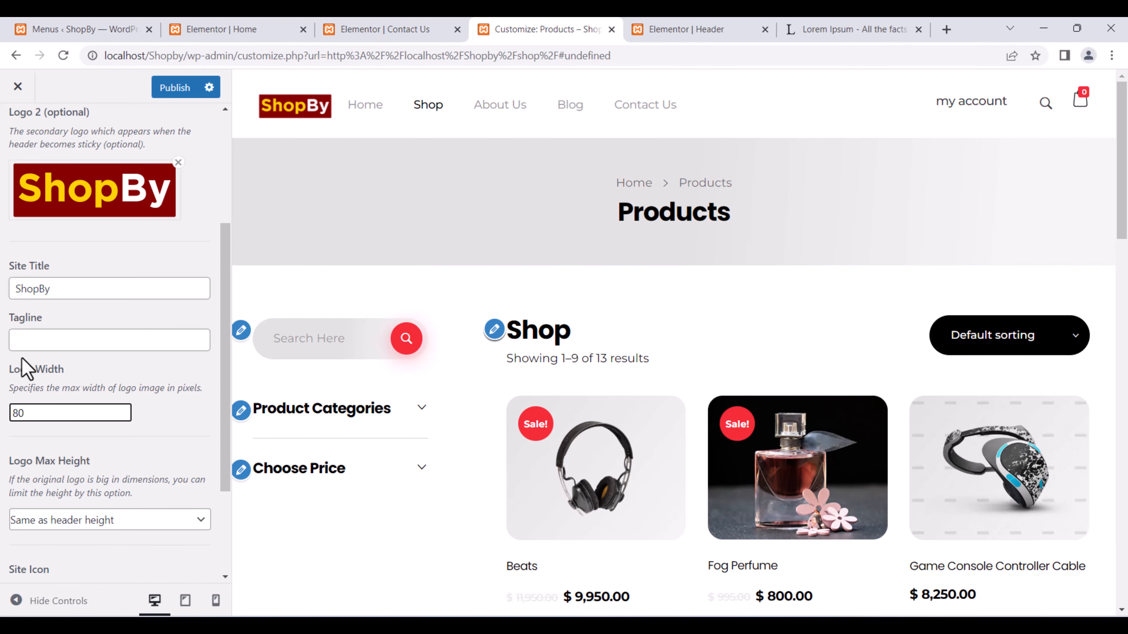
scroll(95, 479, "down", 3)
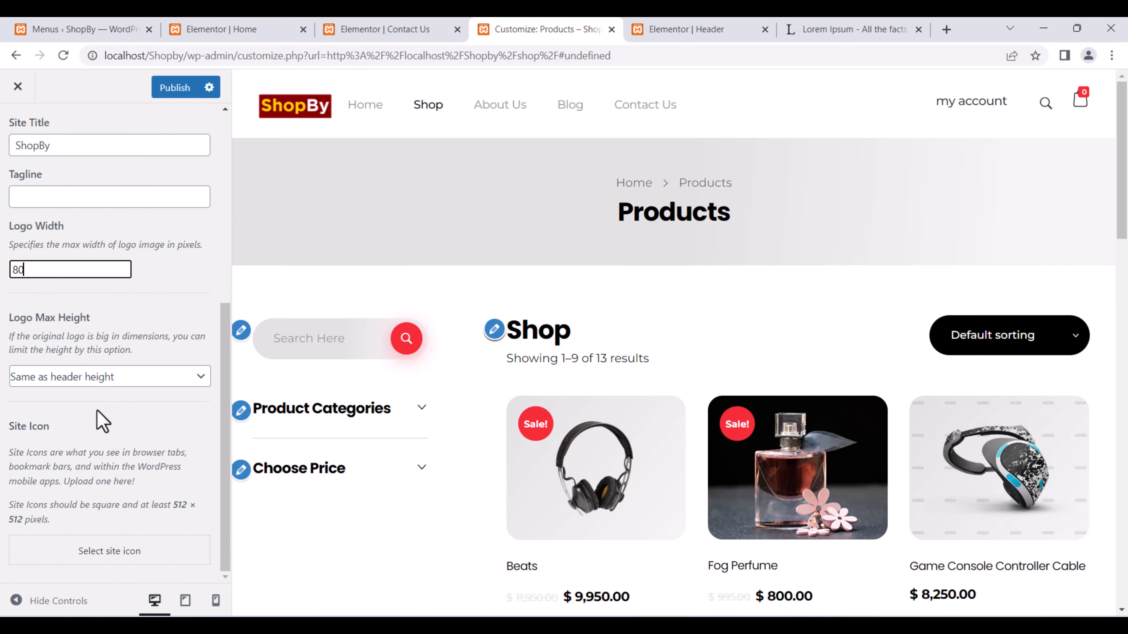
left_click(134, 378)
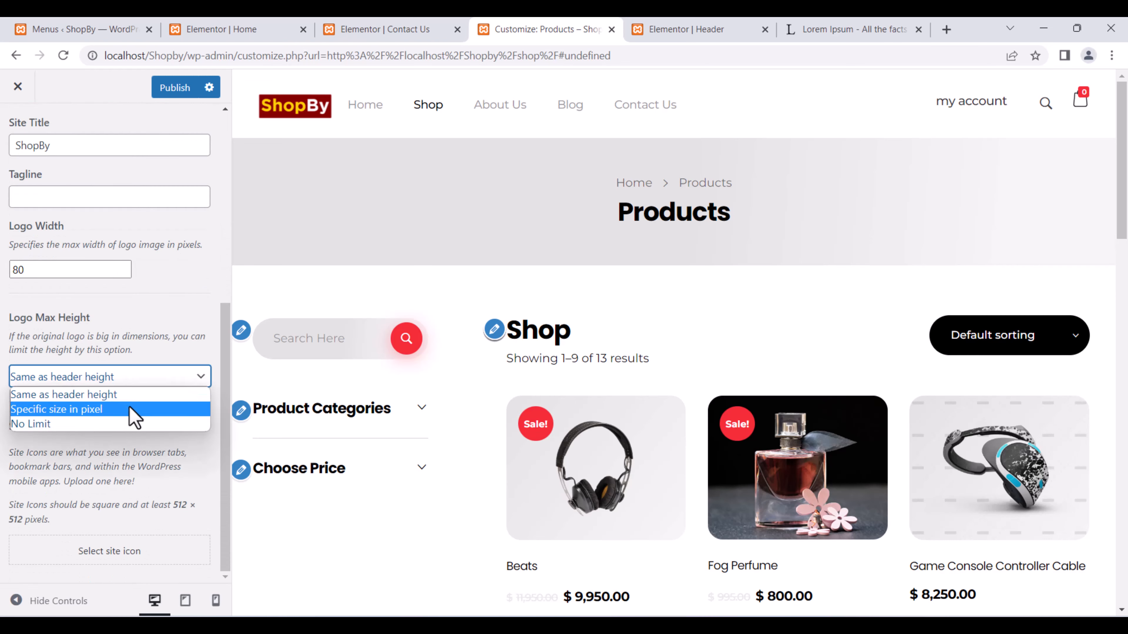
left_click(95, 411)
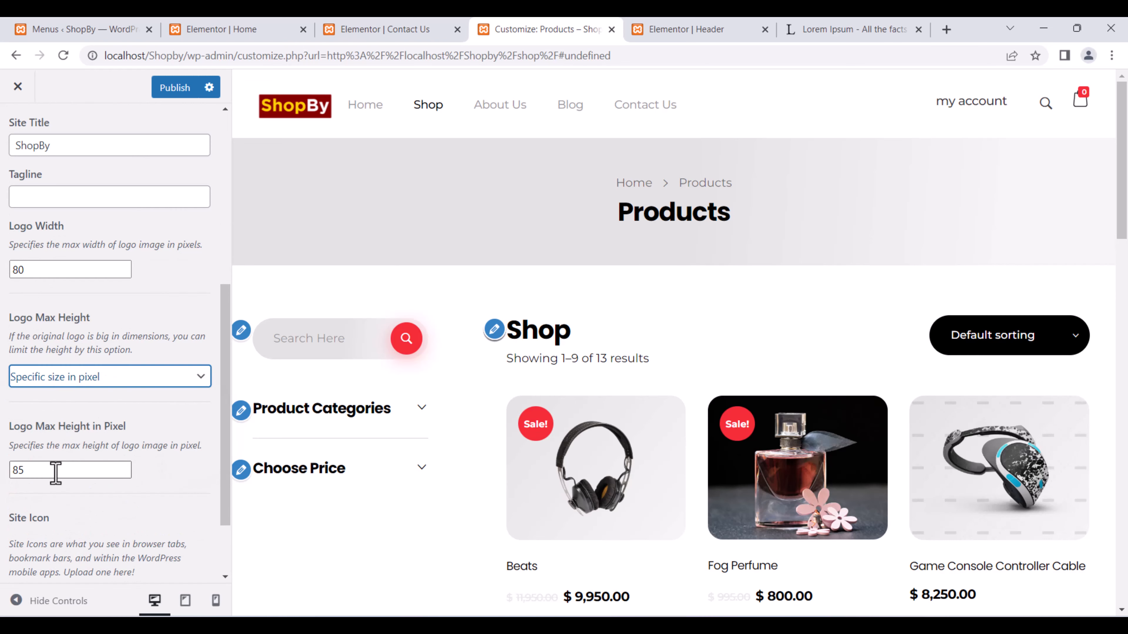
left_click(87, 381)
left_click(88, 393)
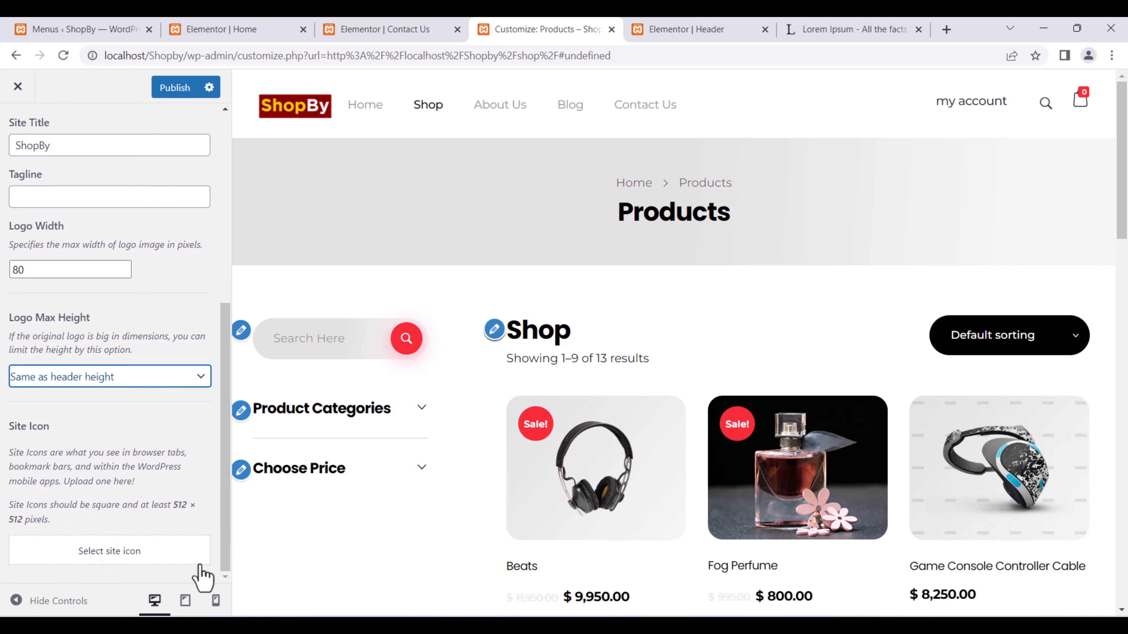
scroll(176, 496, "up", 5)
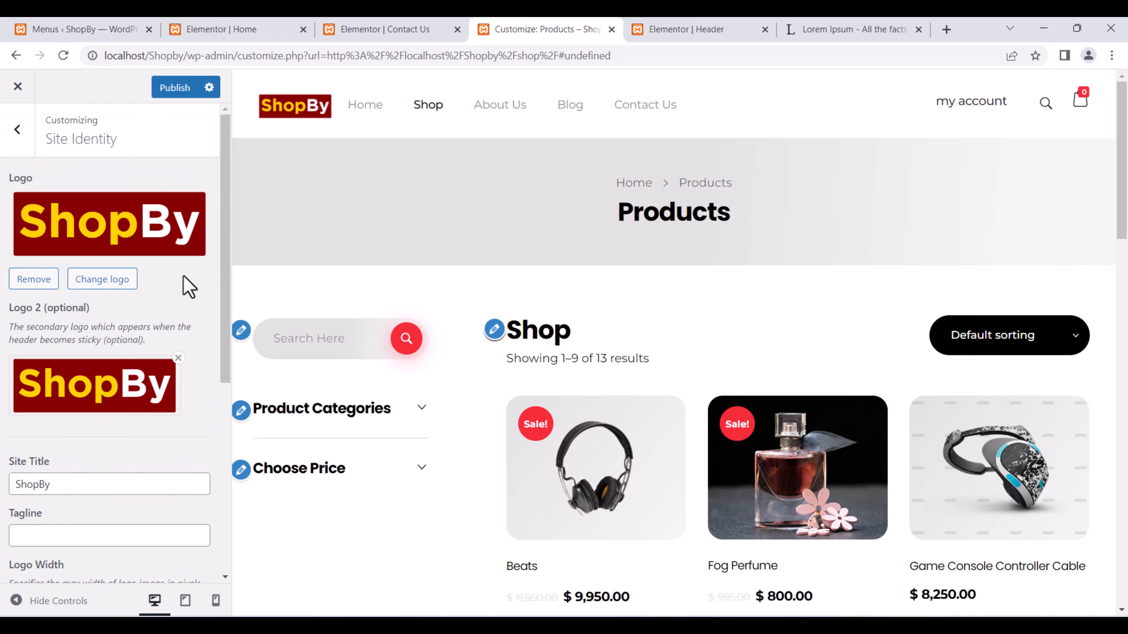
left_click(174, 91)
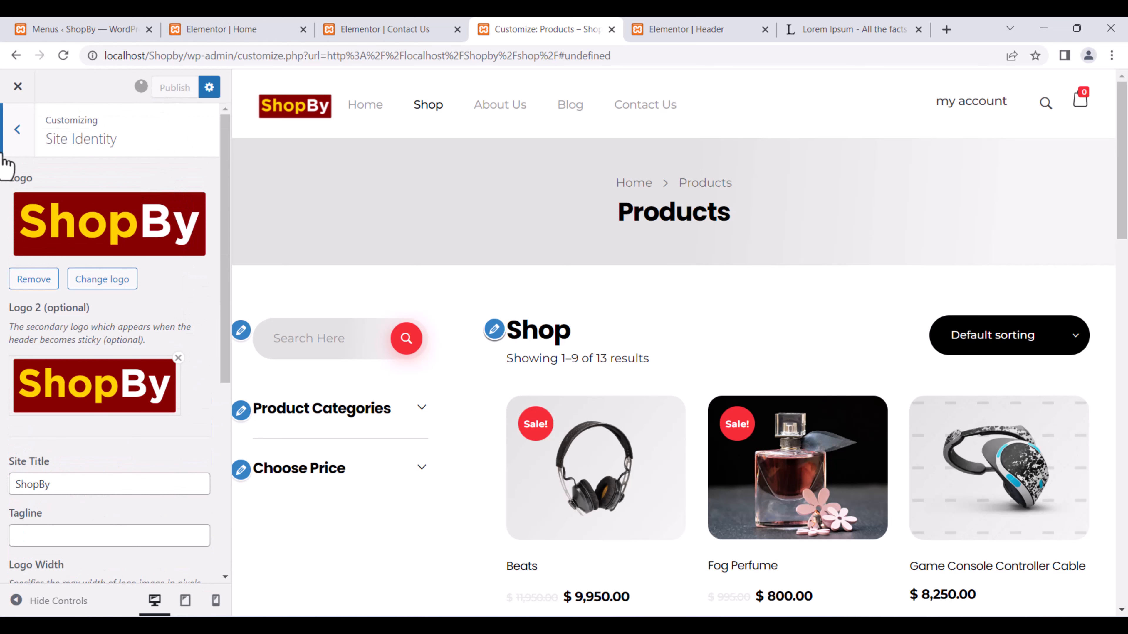
Browse from the Customizer sections into the main-menu settings.
left_click(17, 131)
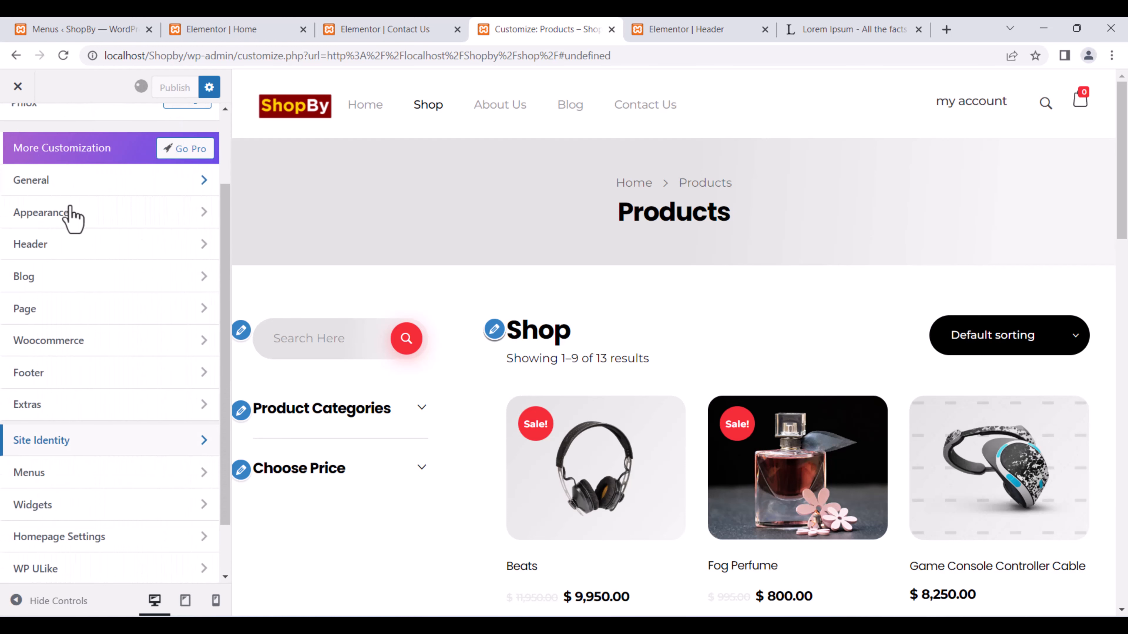
scroll(126, 298, "down", 2)
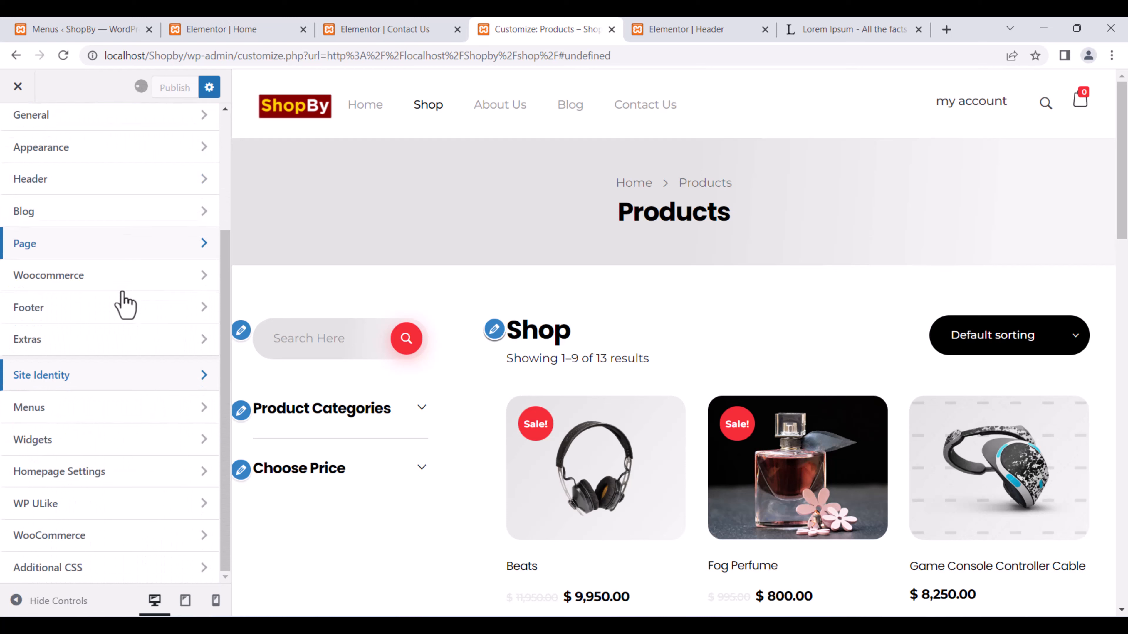
left_click(79, 411)
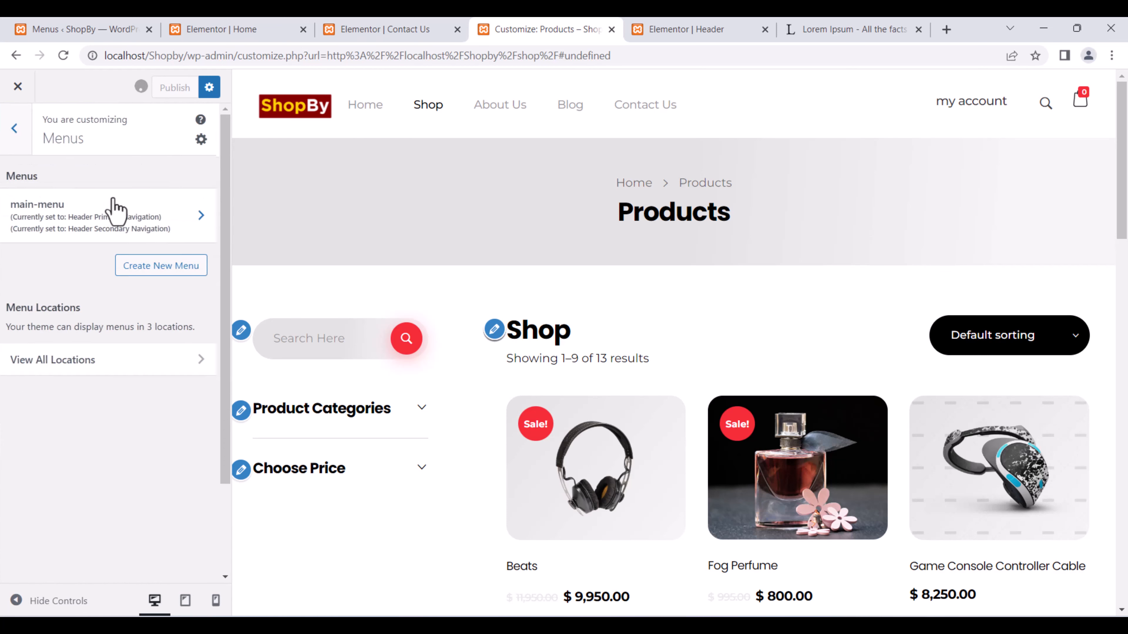
left_click(113, 210)
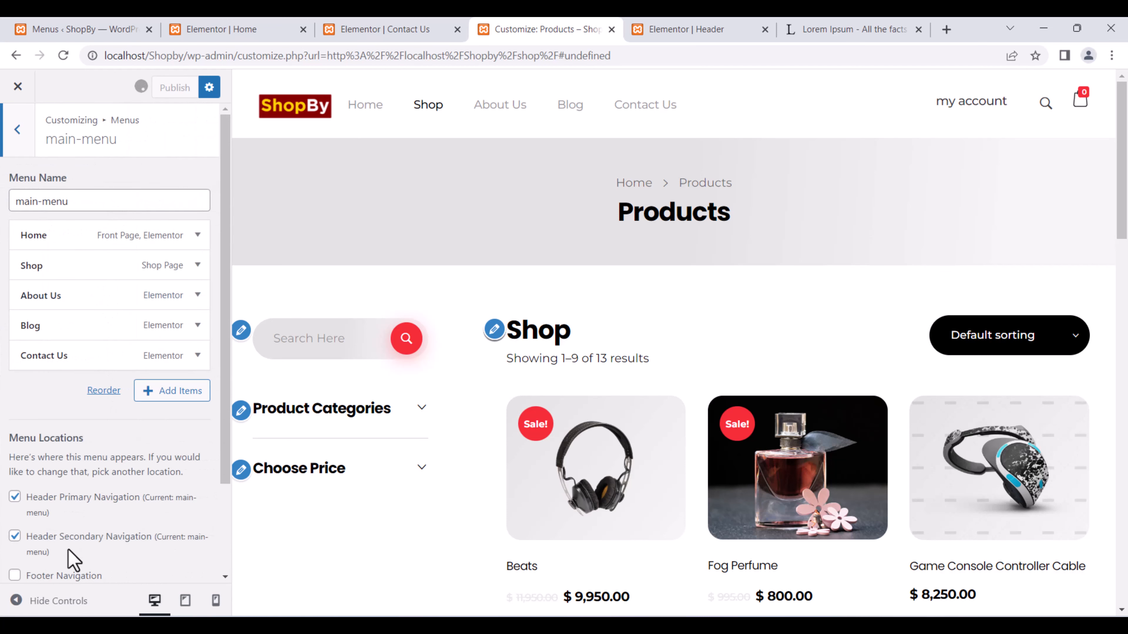
scroll(75, 556, "down", 3)
Stay in the Customizer, return to the main section list, and open the Woocommerce settings.
left_click(17, 86)
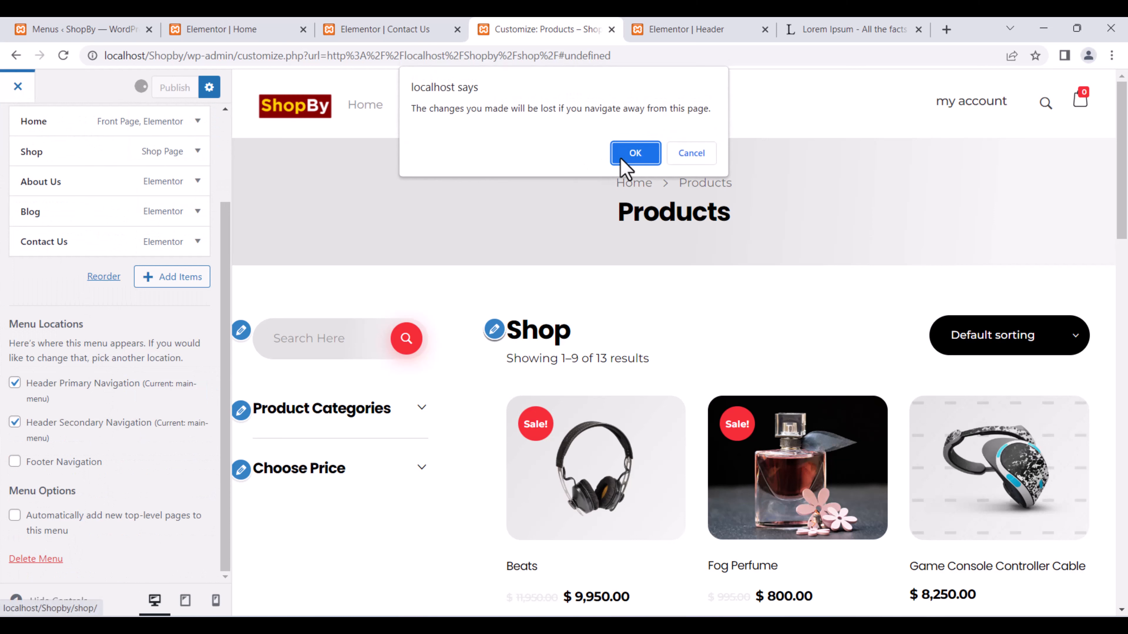
left_click(707, 153)
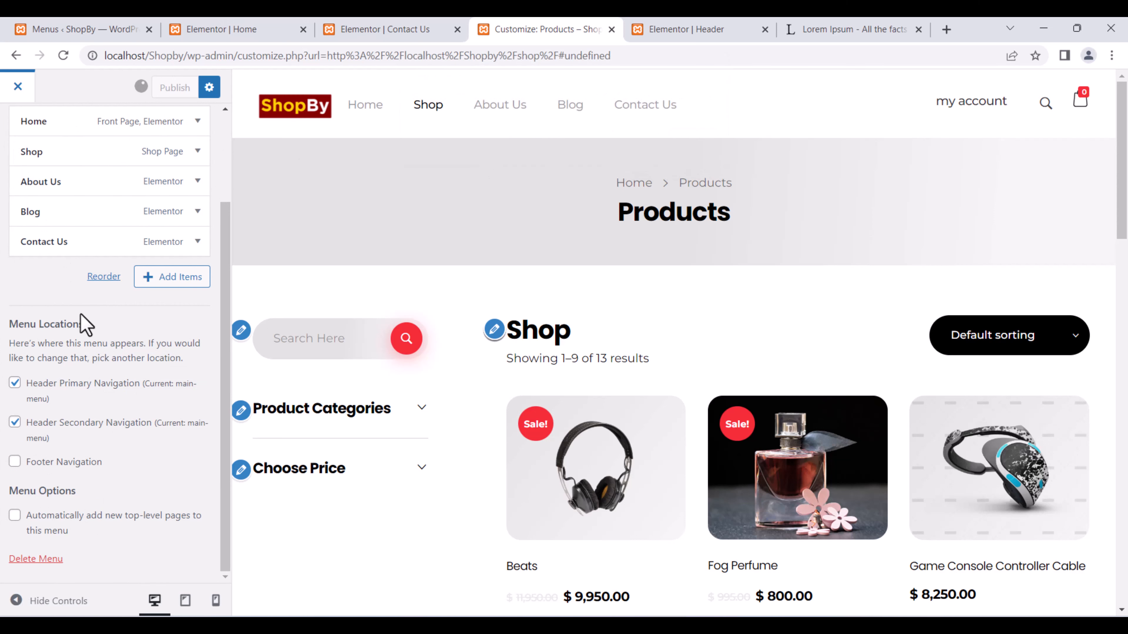
scroll(81, 314, "up", 3)
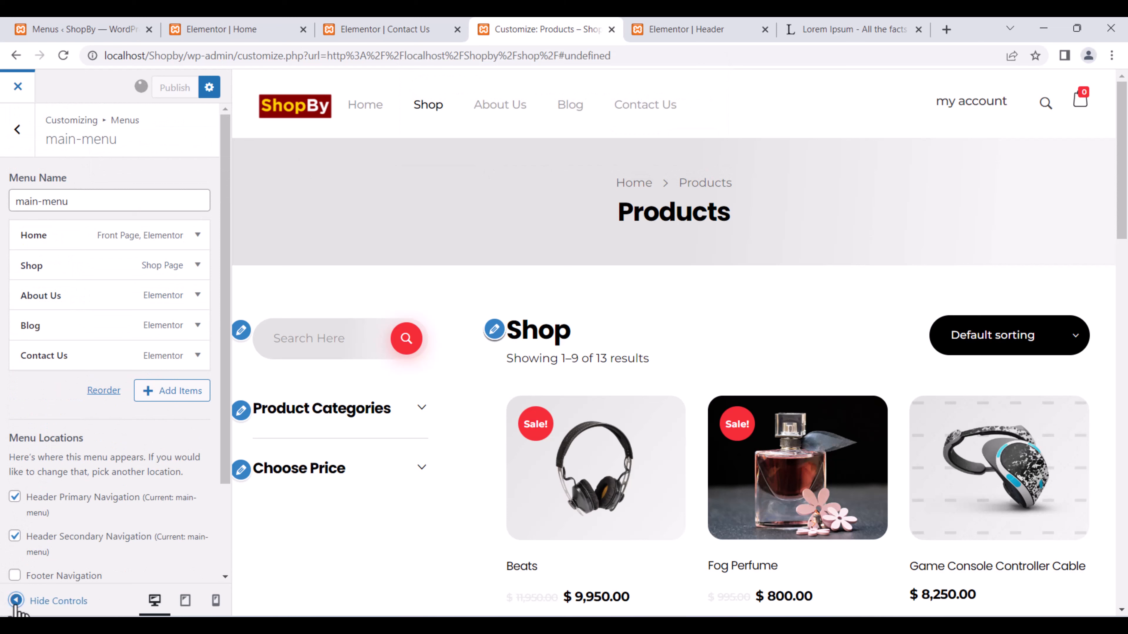
left_click(18, 129)
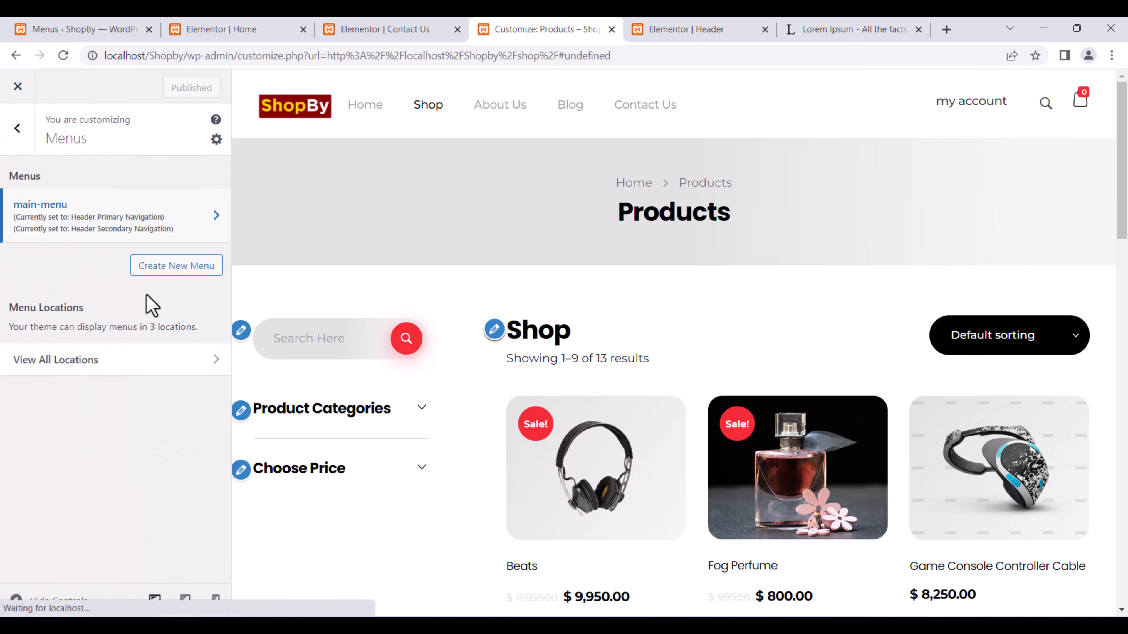
left_click(17, 128)
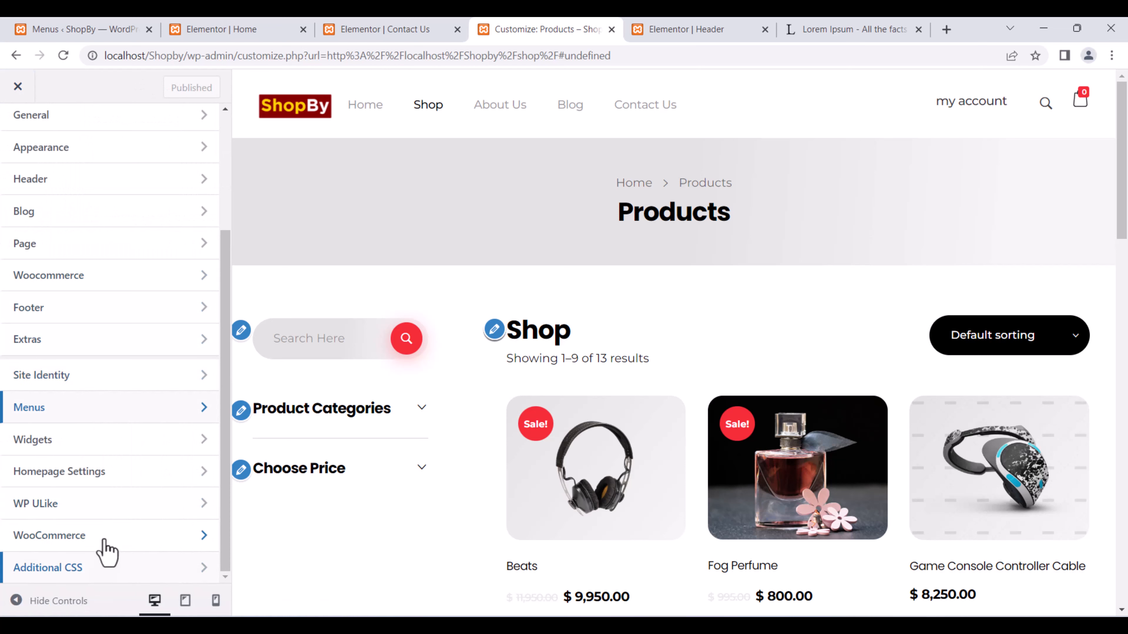
scroll(90, 369, "up", 3)
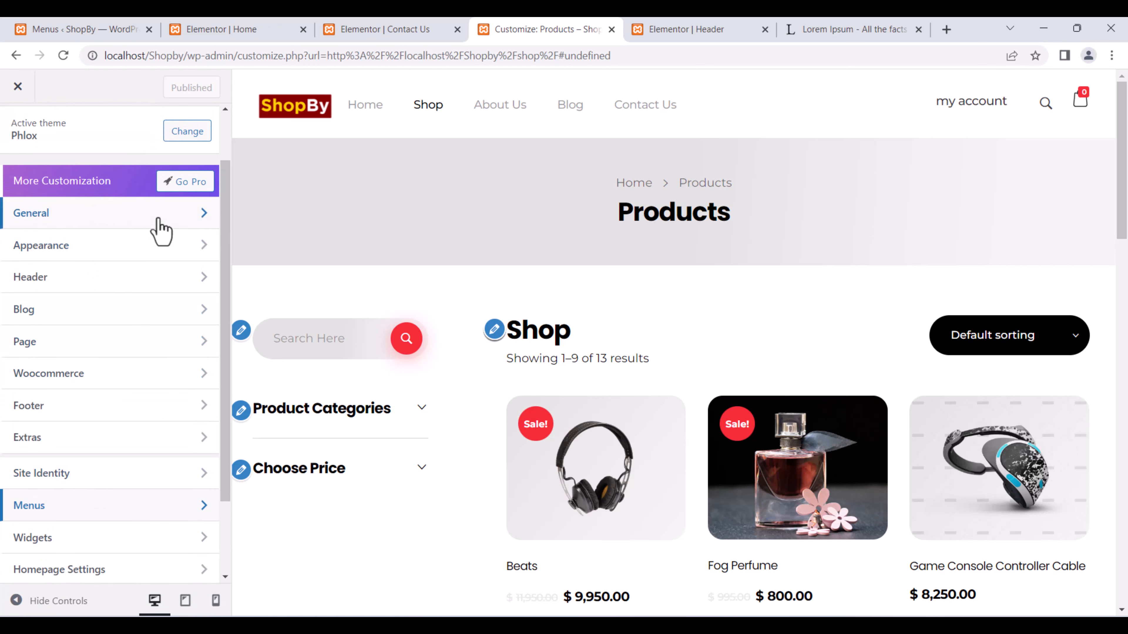
left_click(168, 380)
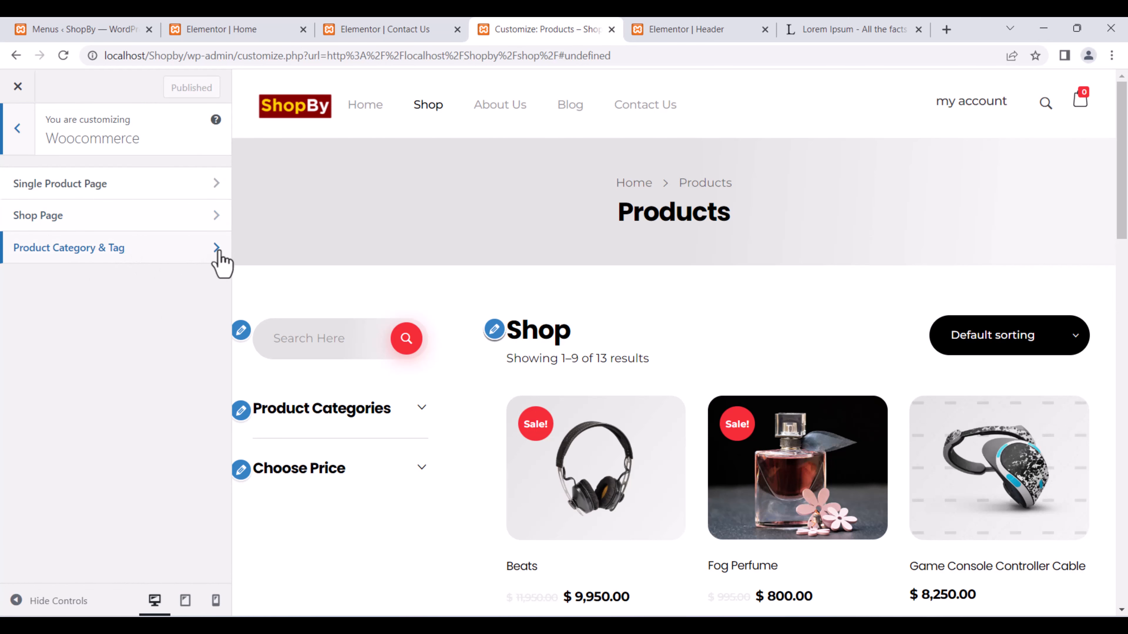
Set the Content Background Color to red rgb(253, 0, 0) for the shop preview.
left_click(17, 131)
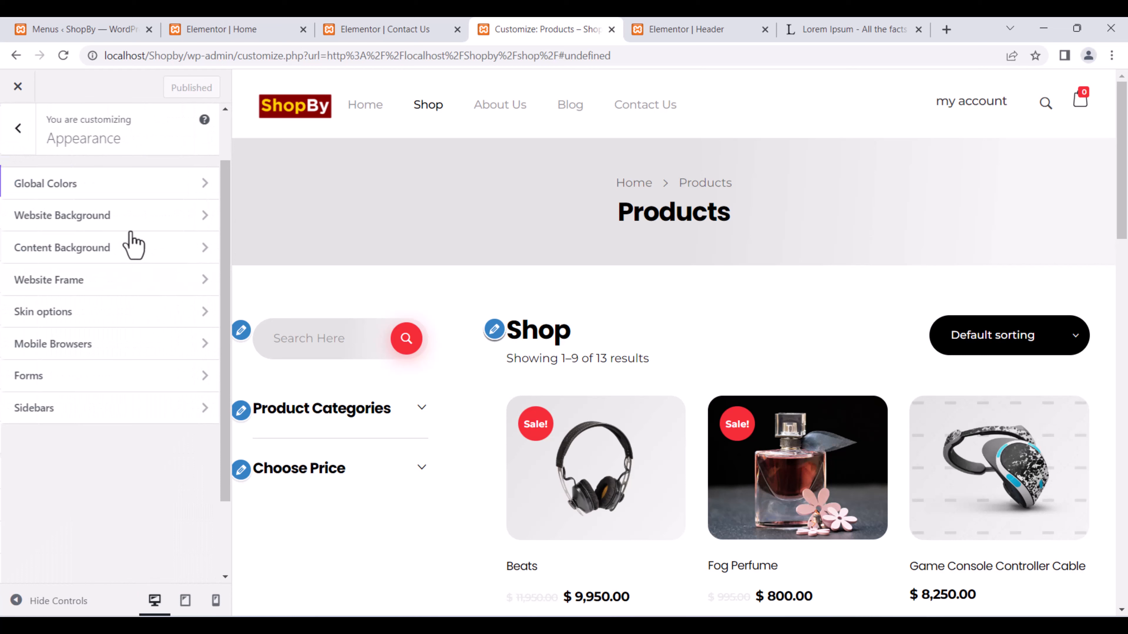
left_click(203, 250)
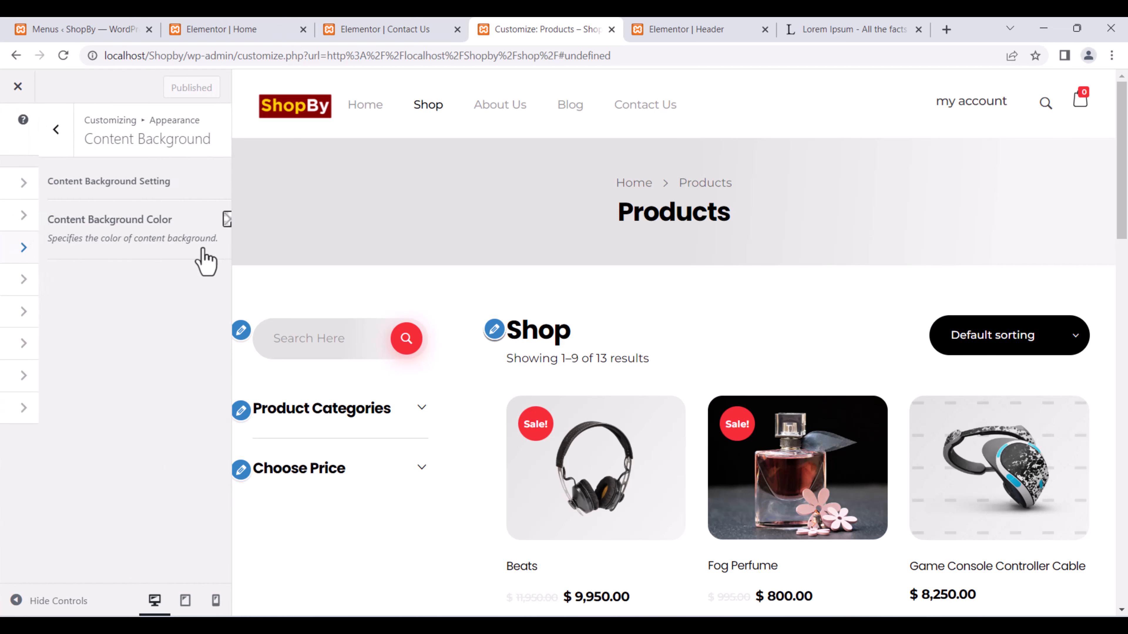
left_click(192, 220)
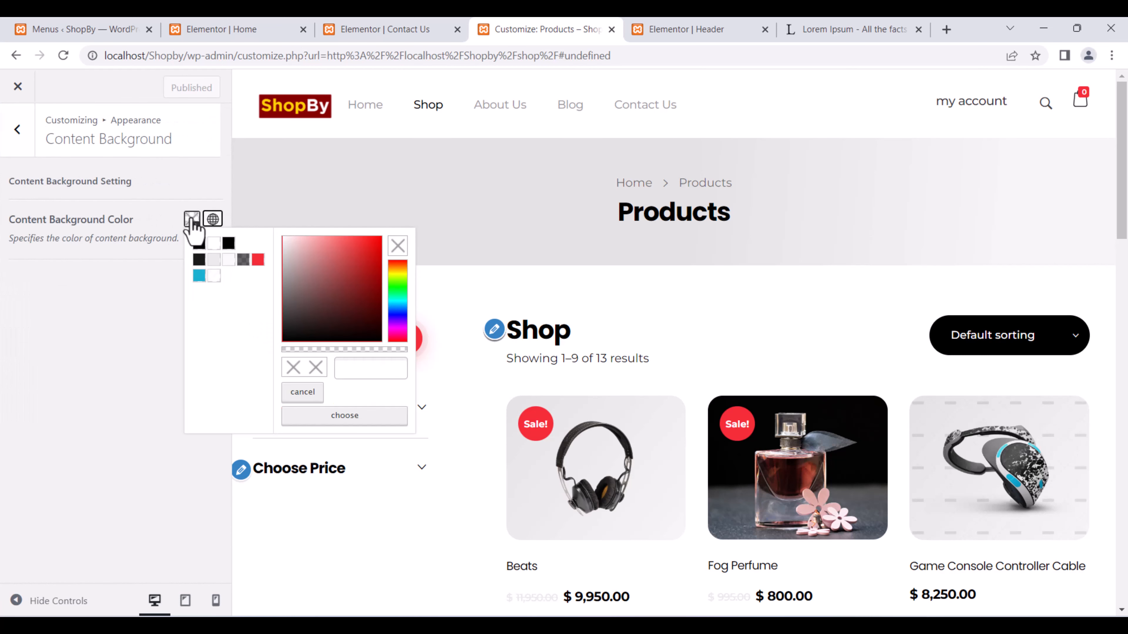
left_click_drag(348, 275, 385, 240)
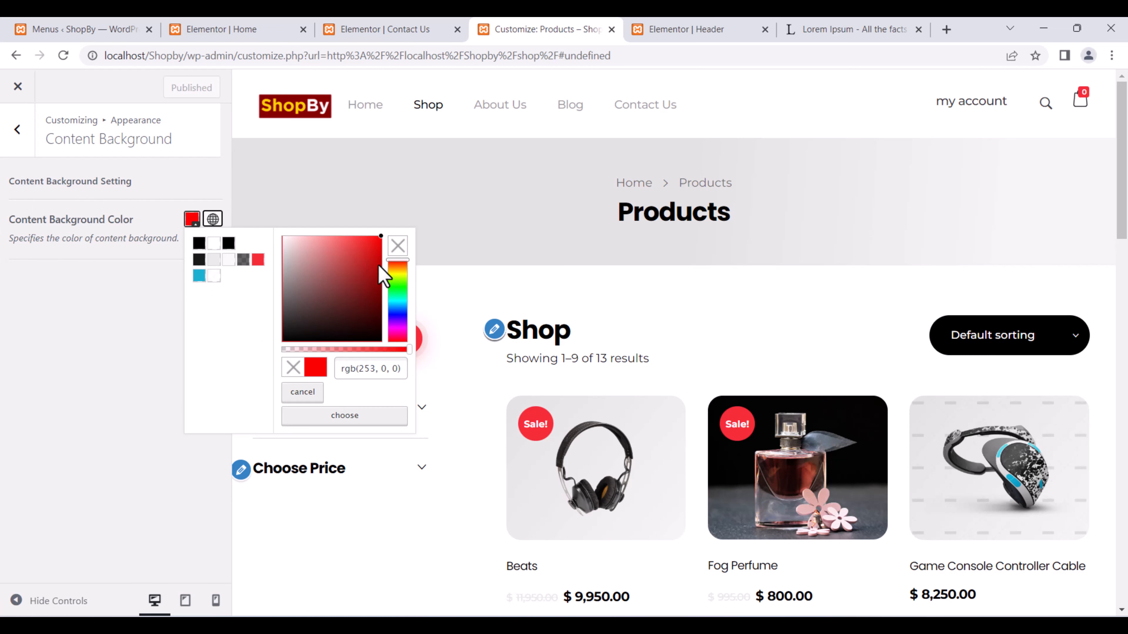
left_click(315, 418)
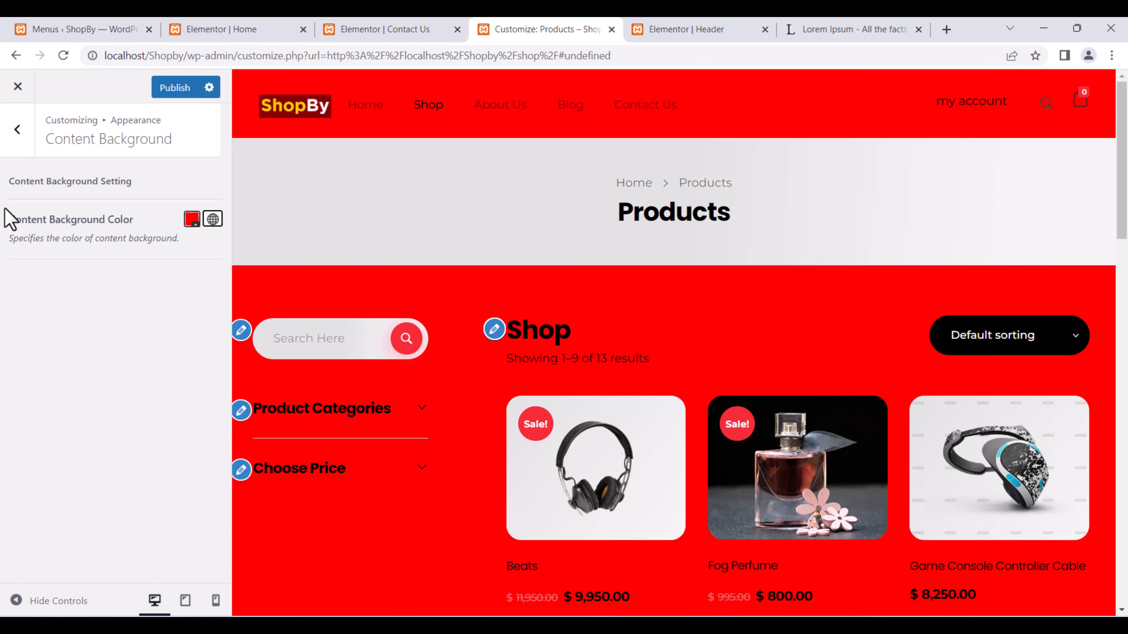
Exit the Customizer, discarding the unpublished red background, and view the live shop page.
left_click(16, 87)
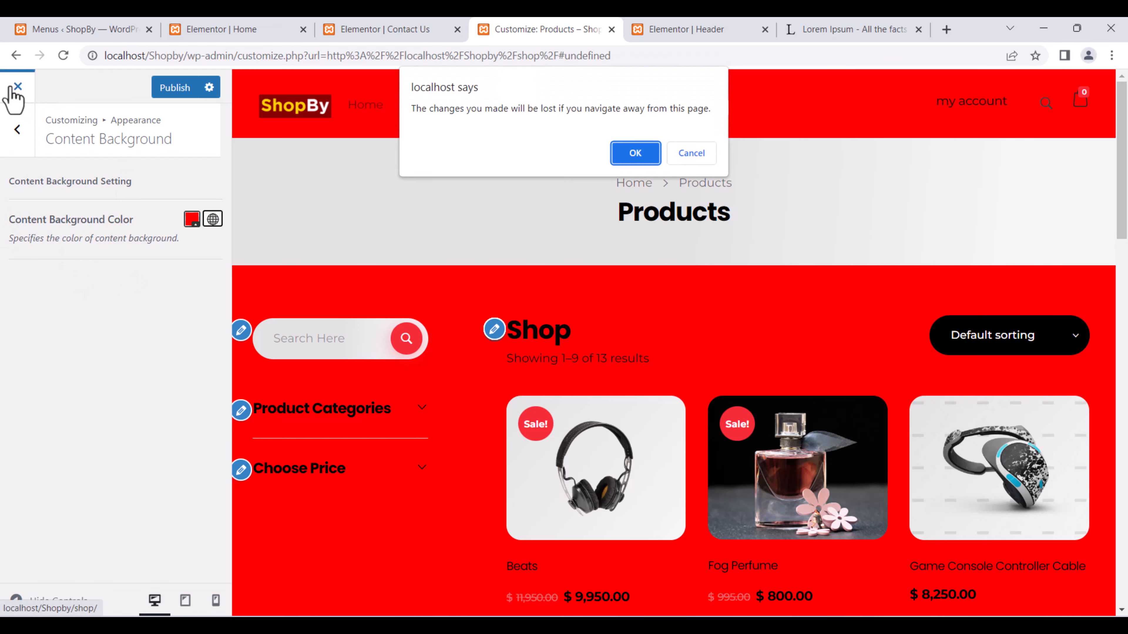
left_click(636, 151)
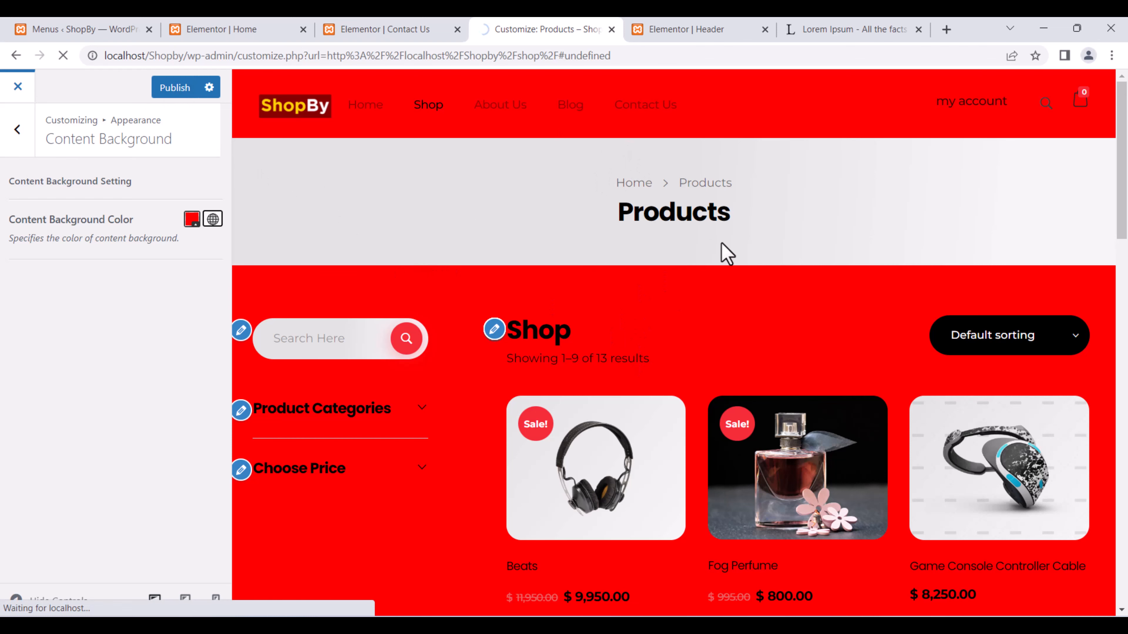
scroll(544, 323, "down", 15)
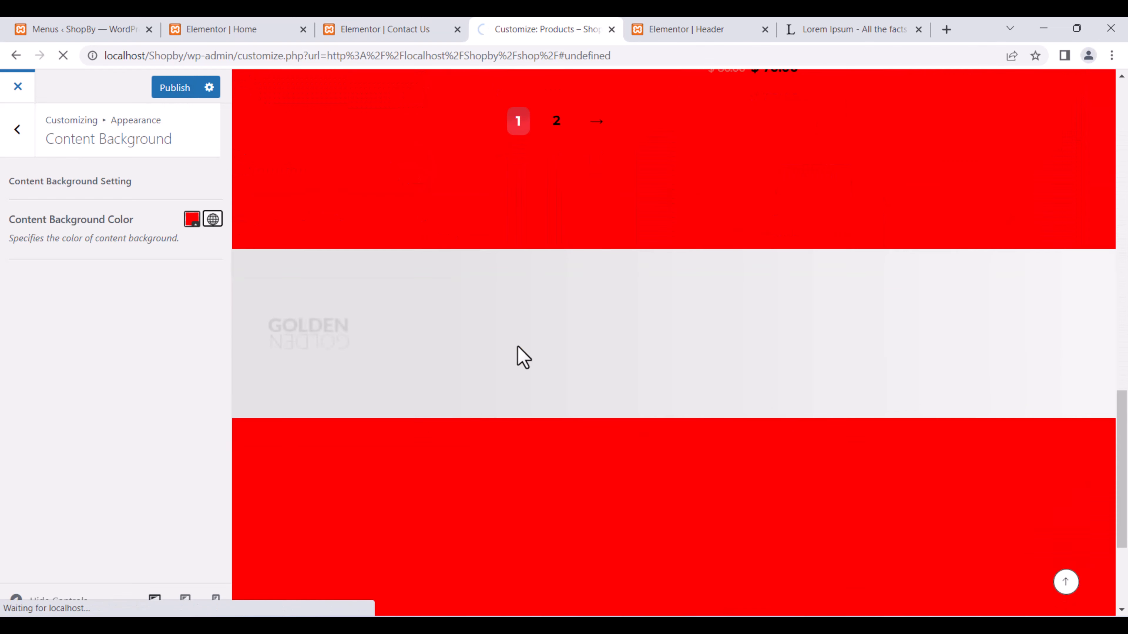
scroll(520, 355, "up", 7)
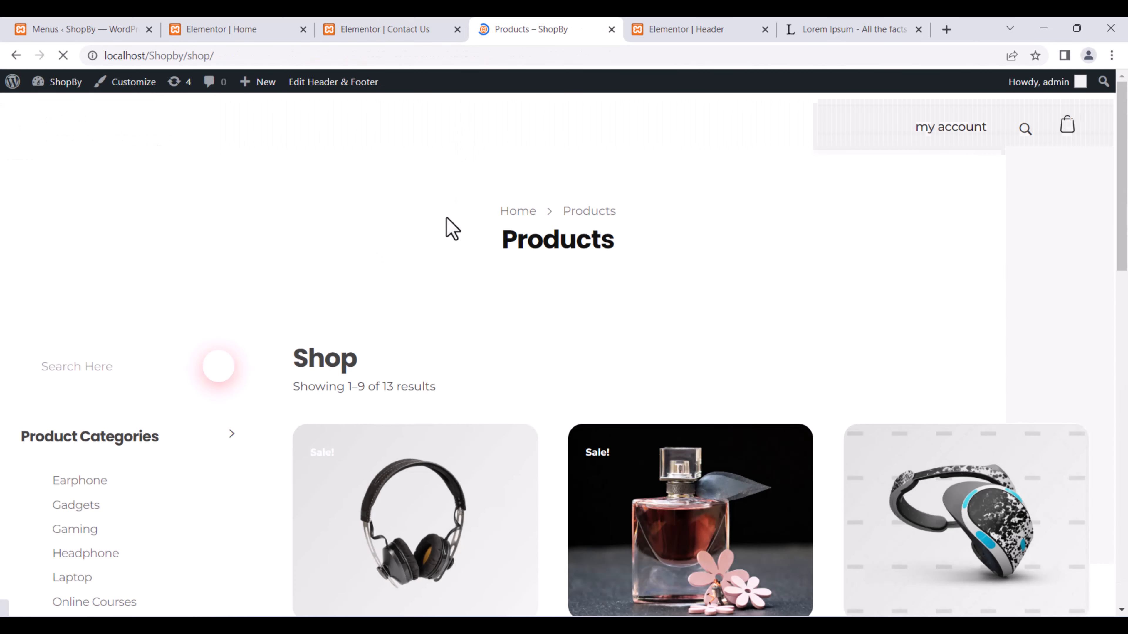
Reopen the Customizer for the ShopBy shop page and reload it.
left_click(135, 84)
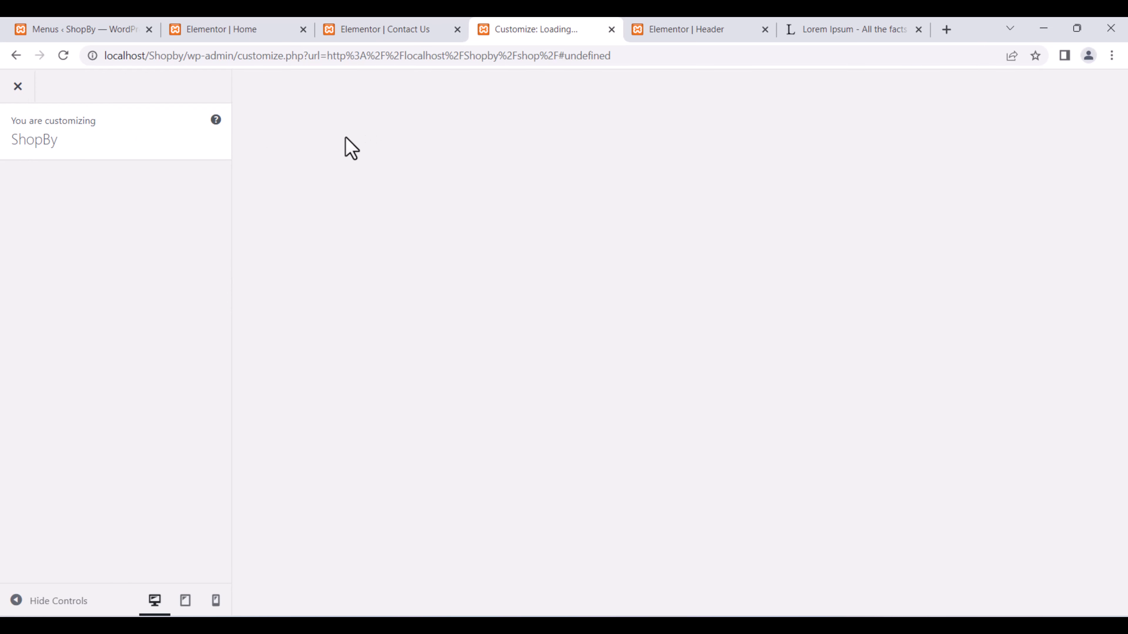
left_click(63, 55)
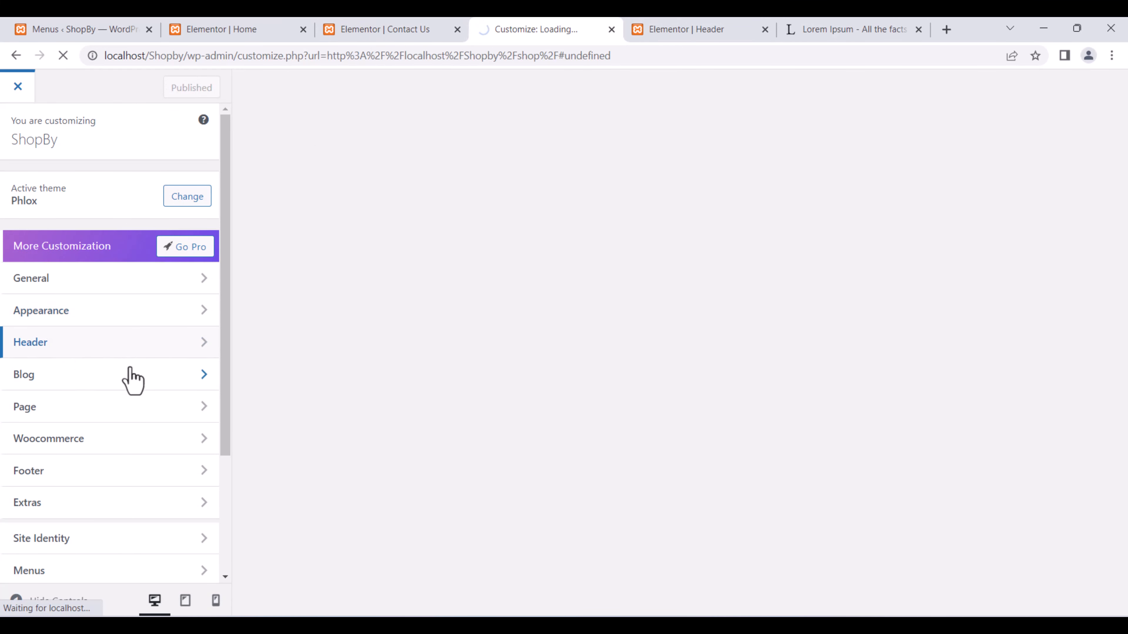
scroll(124, 389, "down", 3)
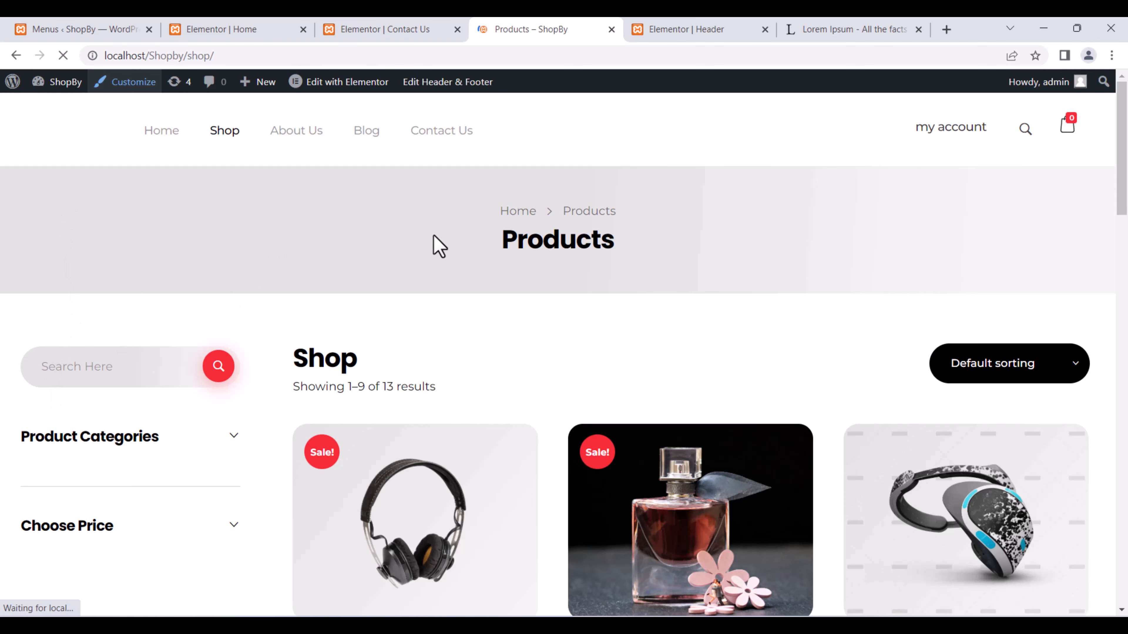
scroll(797, 204, "down", 7)
scroll(797, 204, "down", 5)
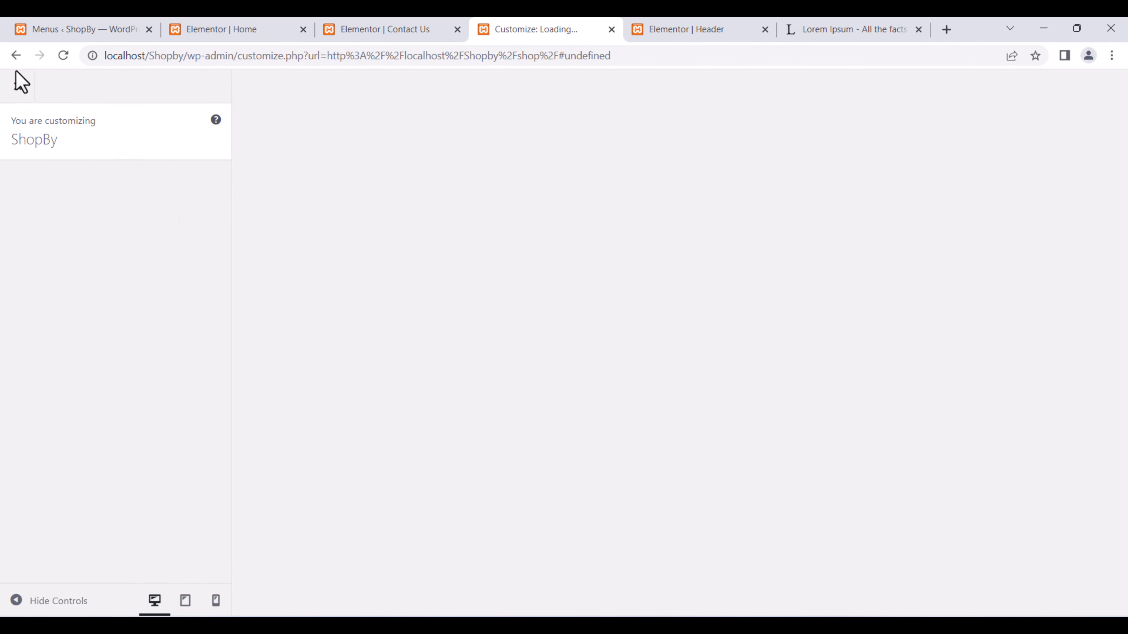
Go from the Menus admin screen to the store's 13-item Products list, confirming Leave.
left_click(349, 31)
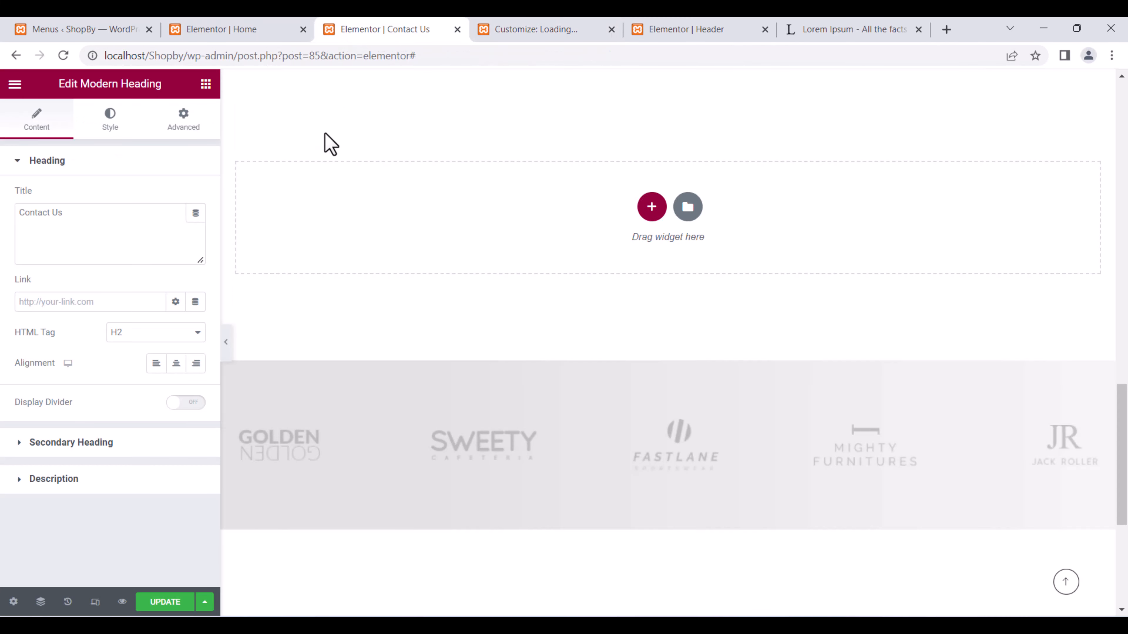
left_click(711, 29)
left_click(75, 26)
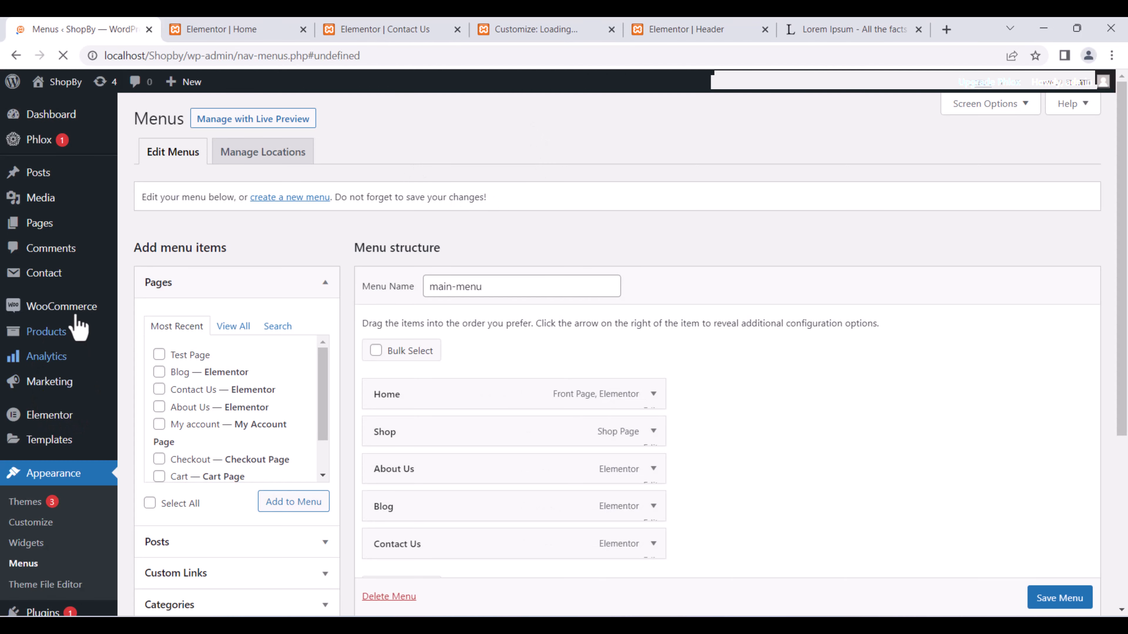
left_click(55, 332)
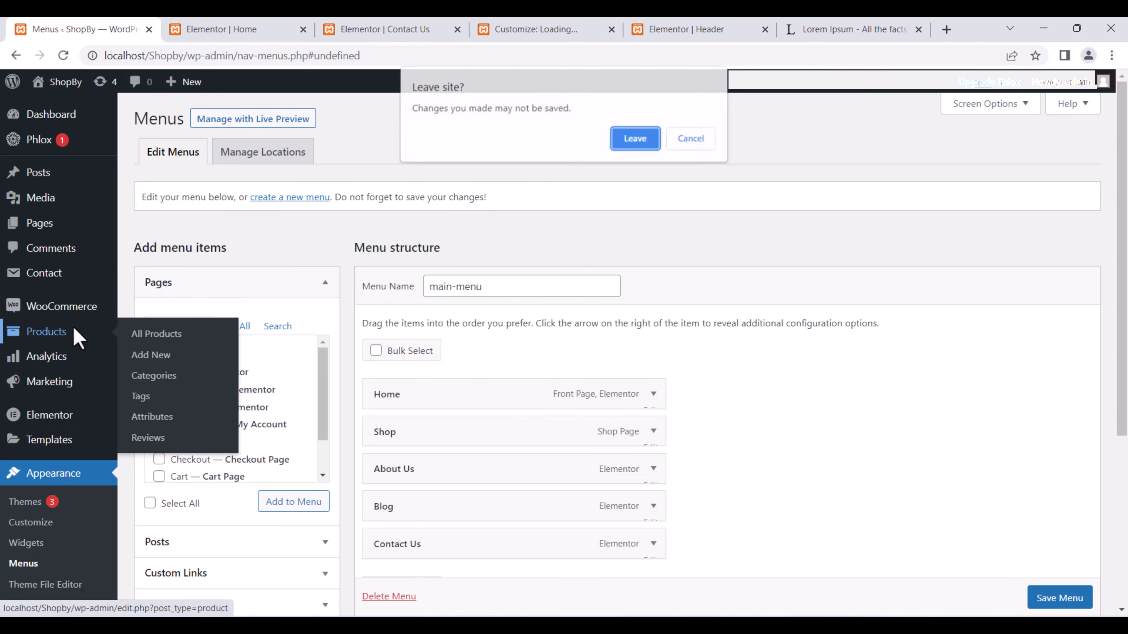
left_click(642, 144)
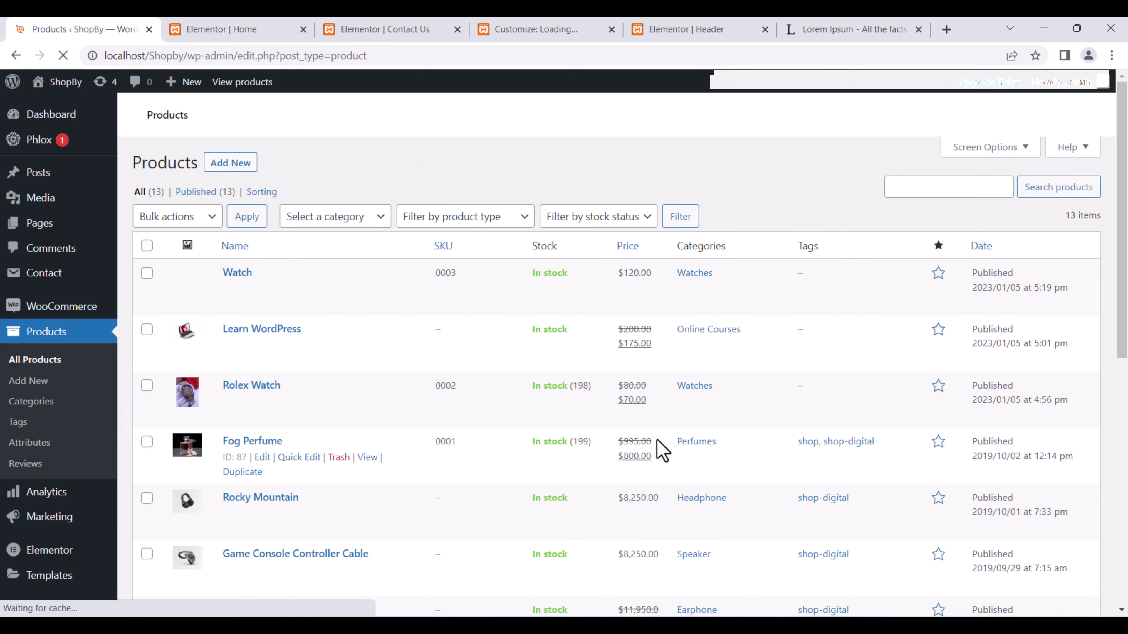
scroll(657, 438, "down", 5)
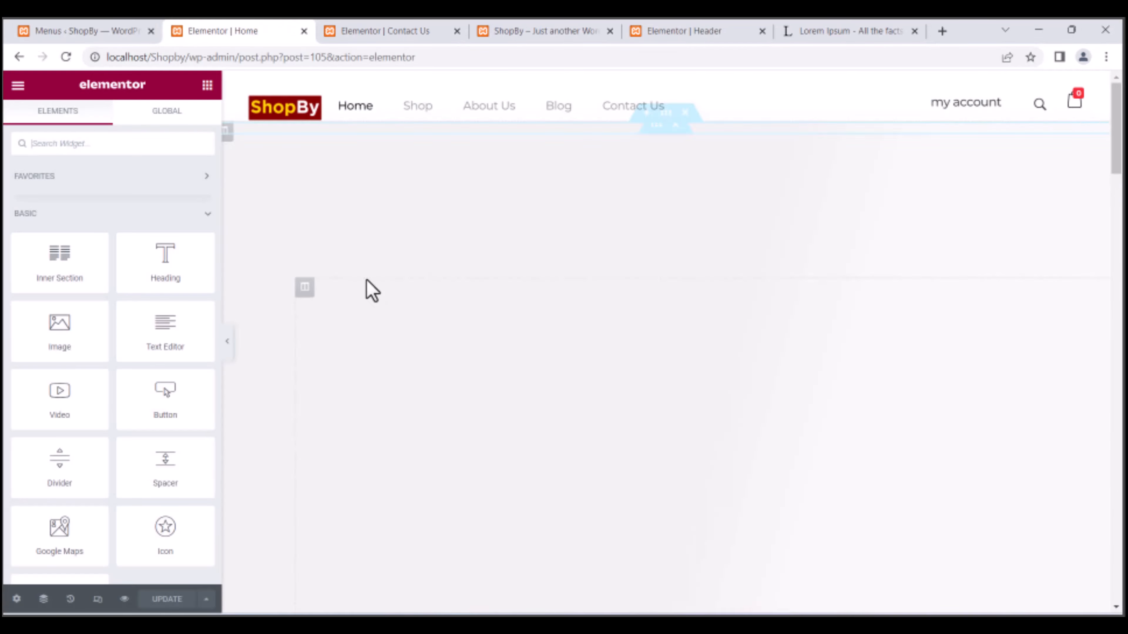
Load the Home page in Elementor, show the hero's Navigator, and select the Shop By Category button.
left_click(567, 291)
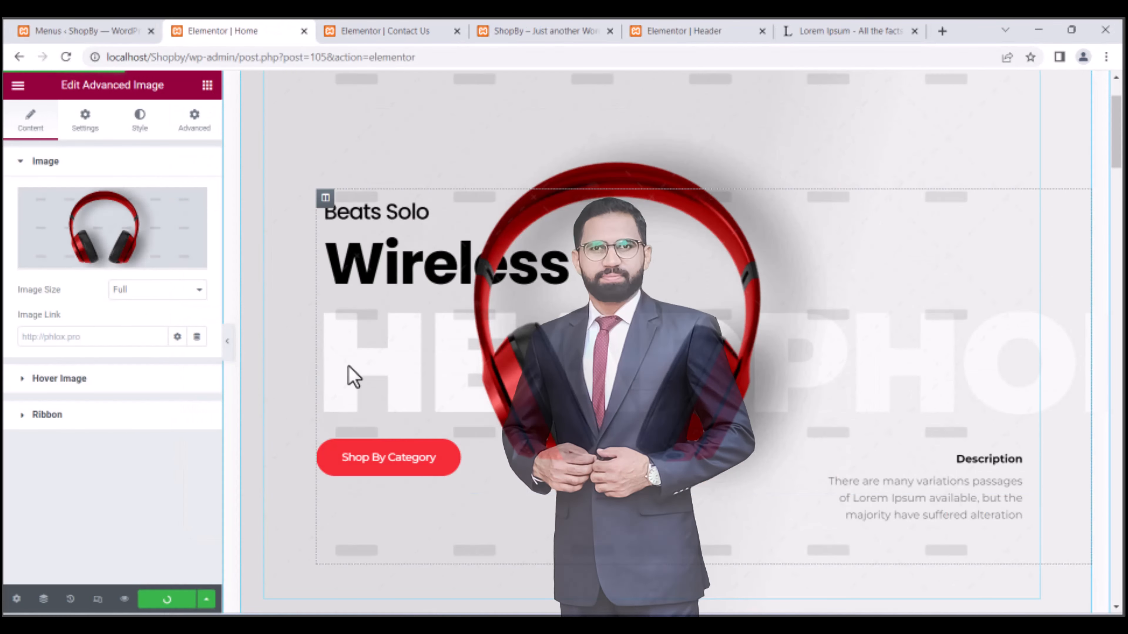
right_click(392, 296)
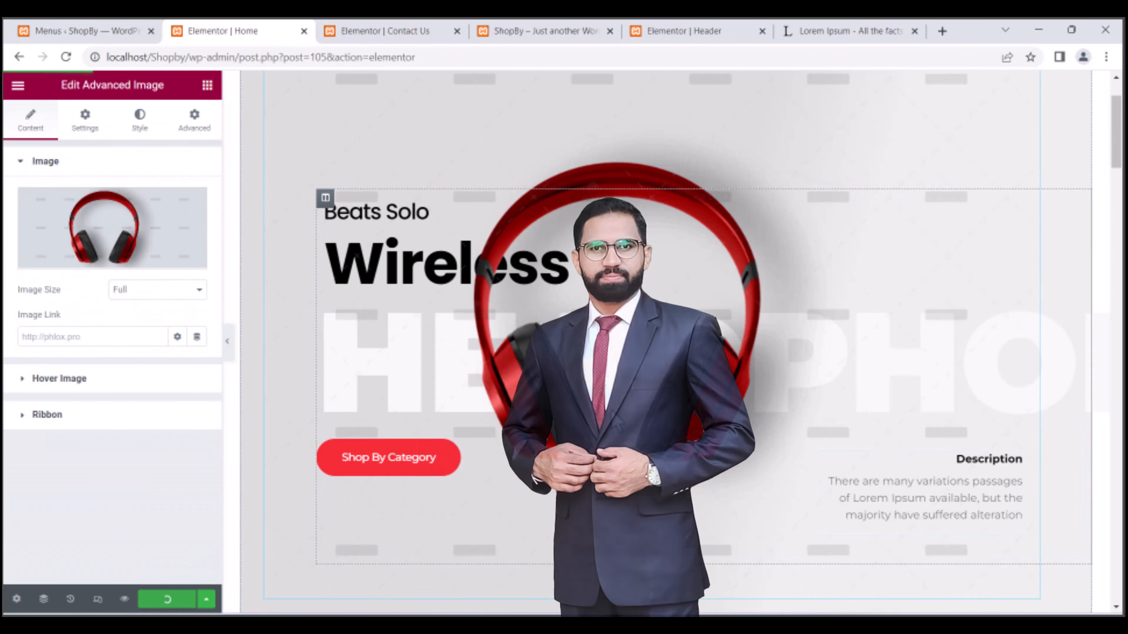
right_click(391, 294)
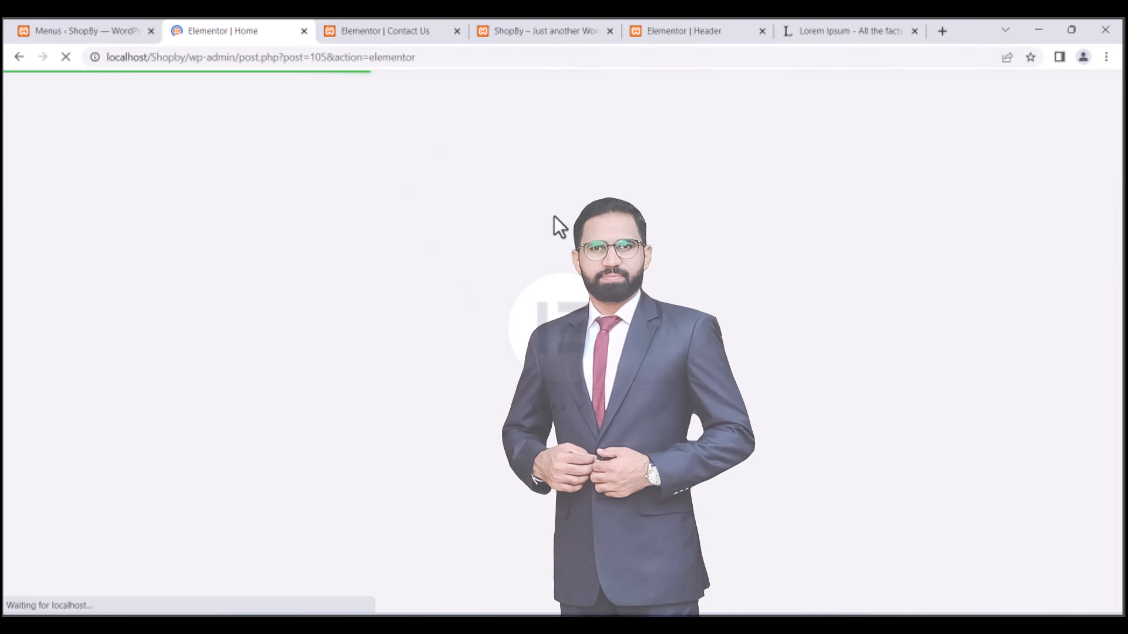
mouse_move(390, 91)
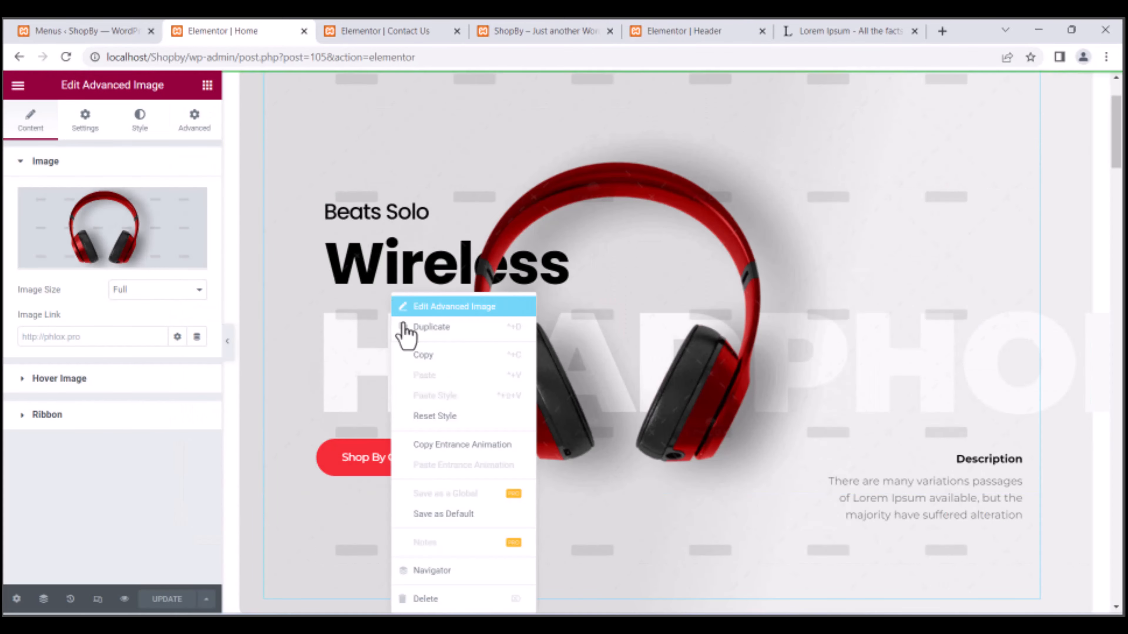
left_click(464, 571)
left_click(346, 242)
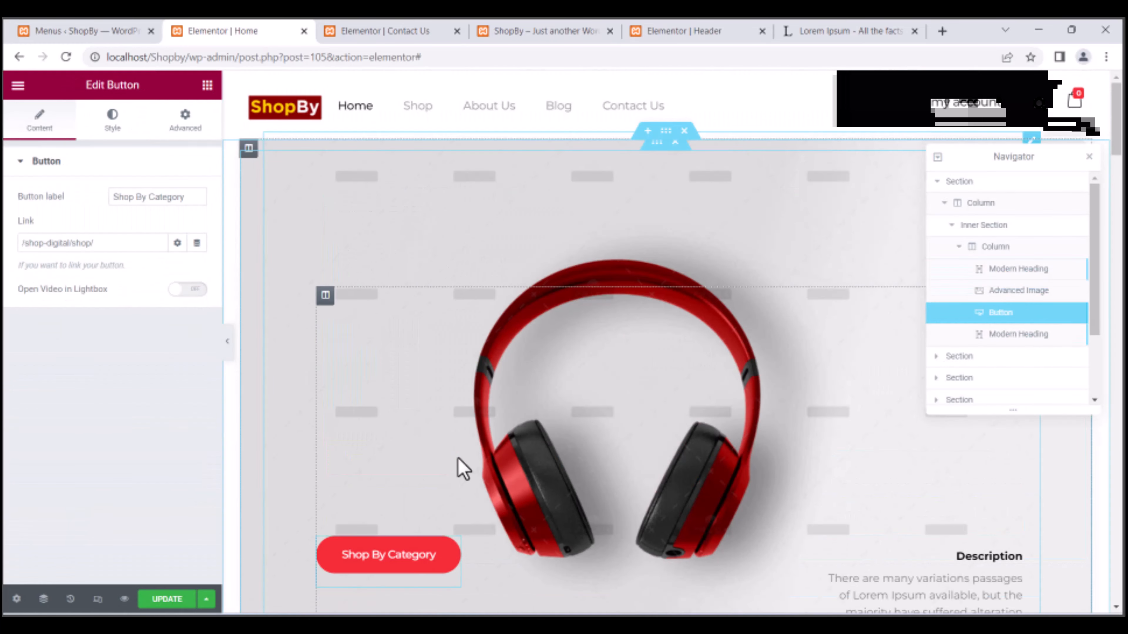